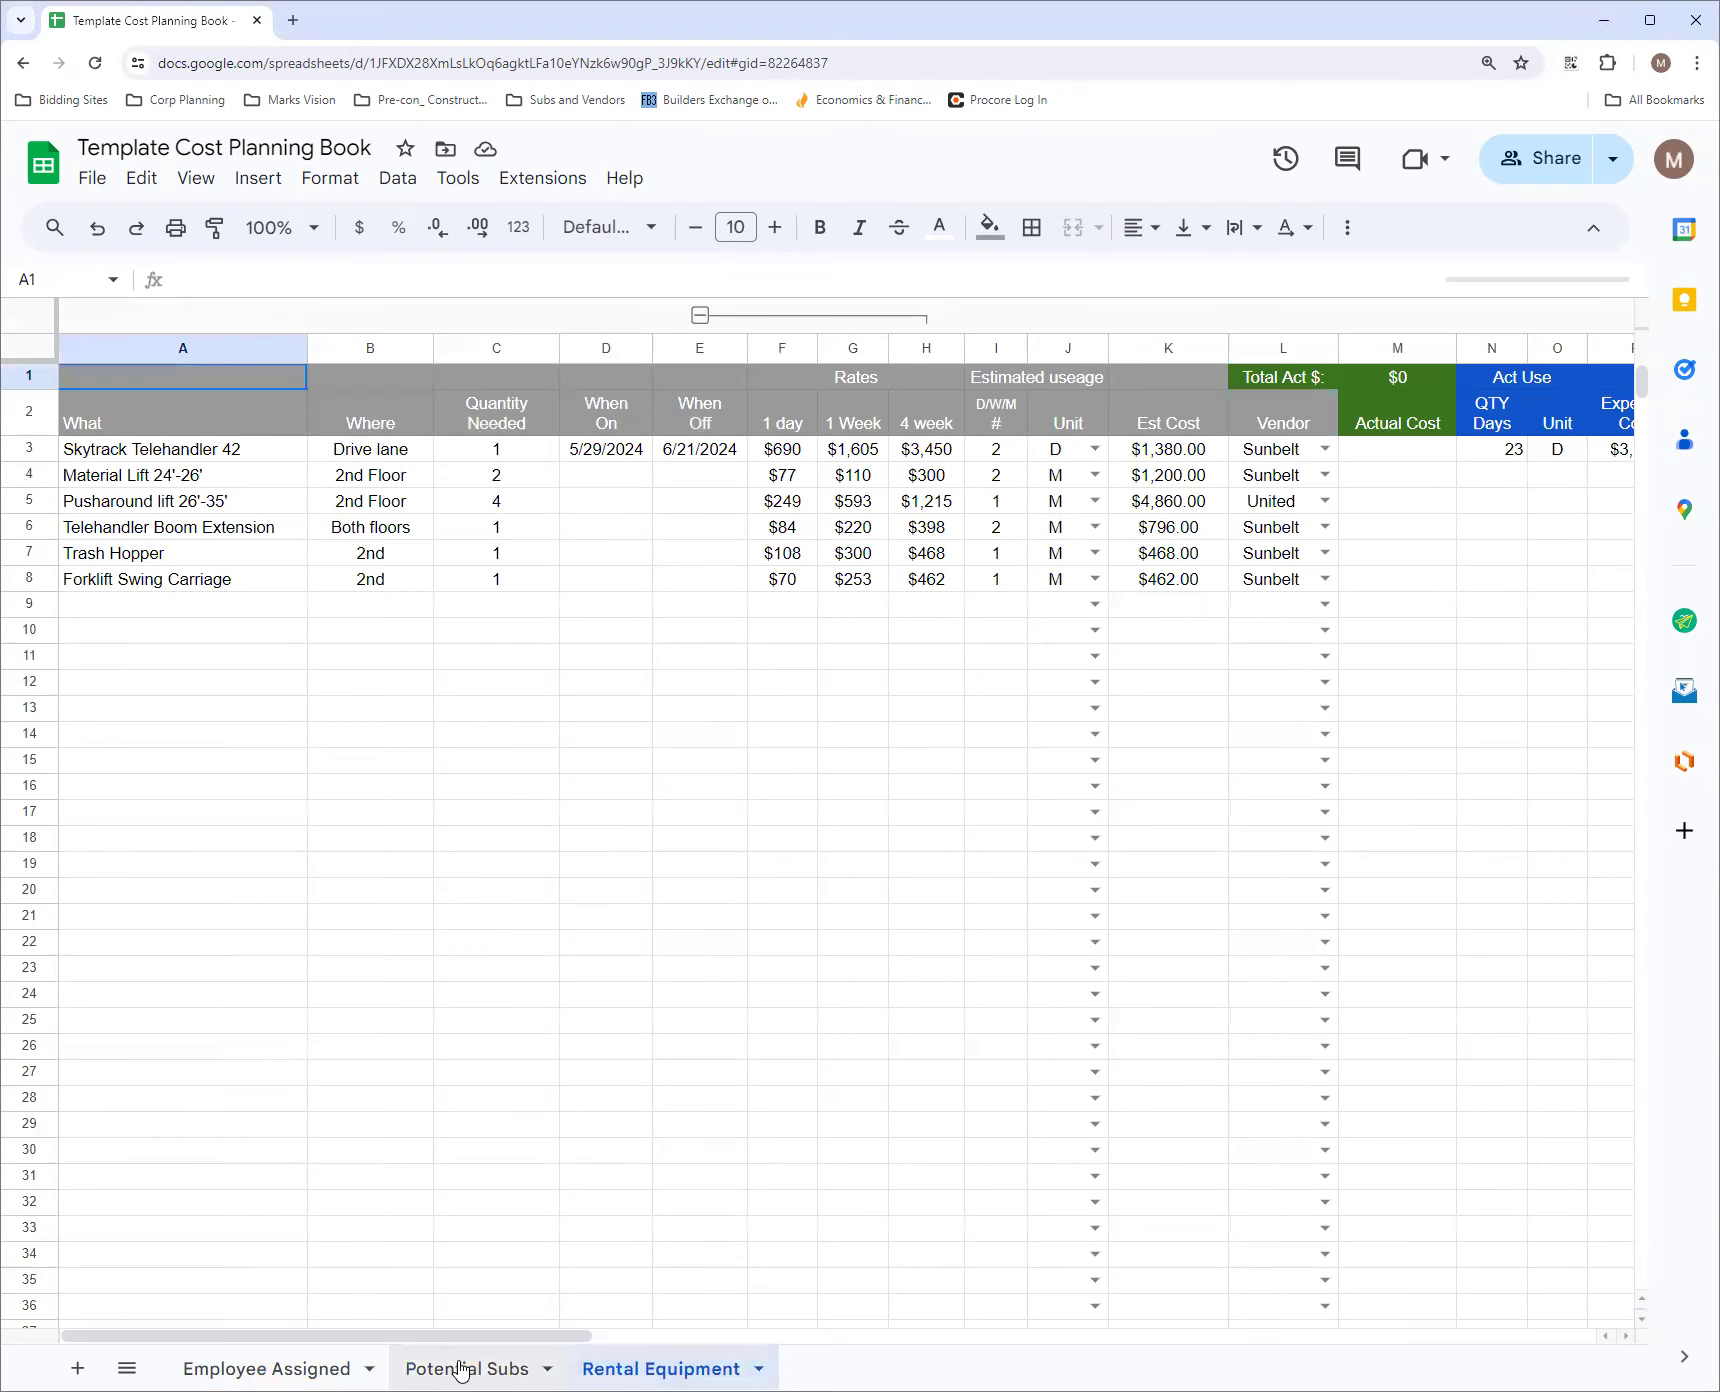
Review the Employee Assigned and Potential Subs sheets, ending on the Rental Equipment sheet
left_click(283, 1368)
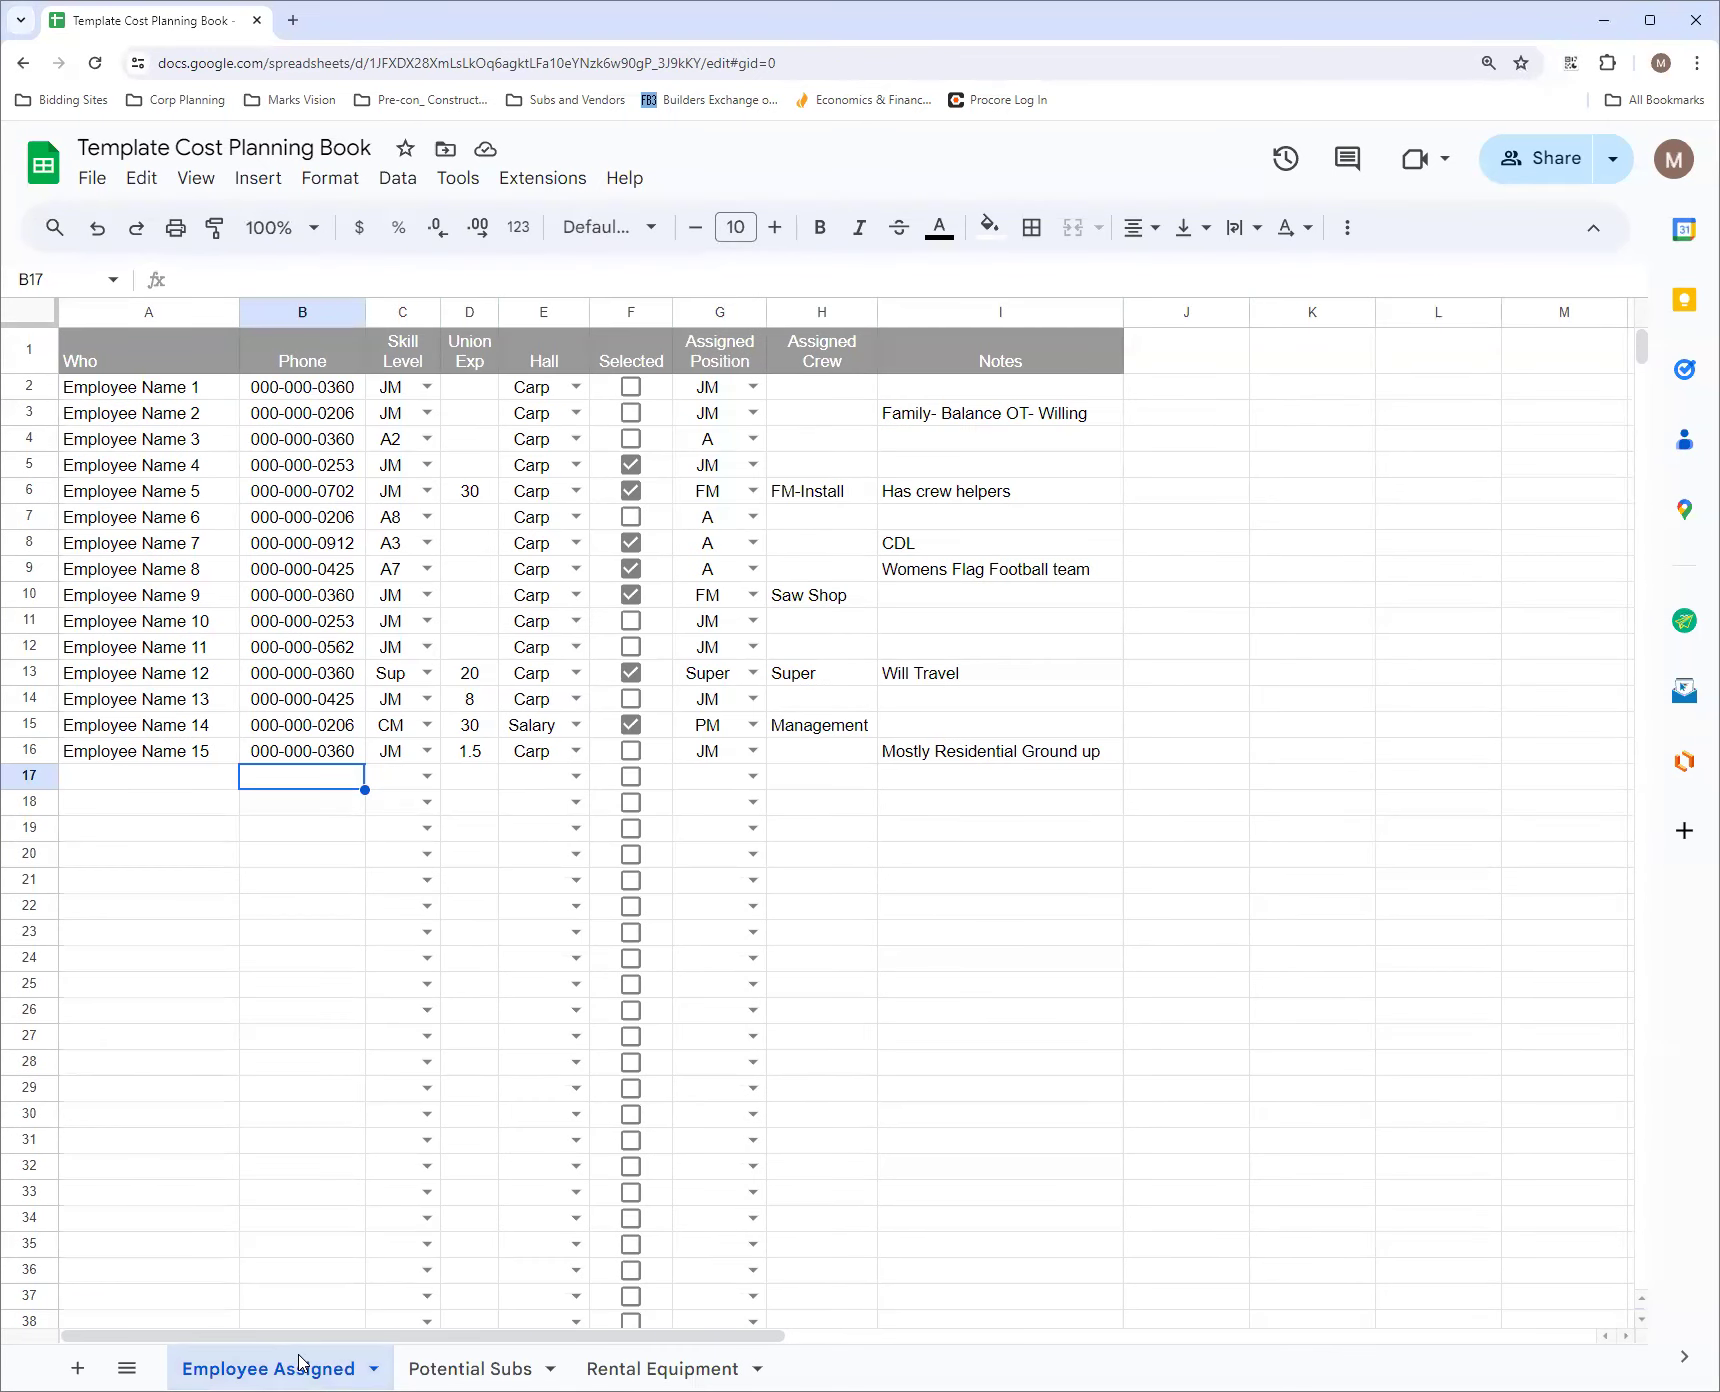
left_click(461, 1369)
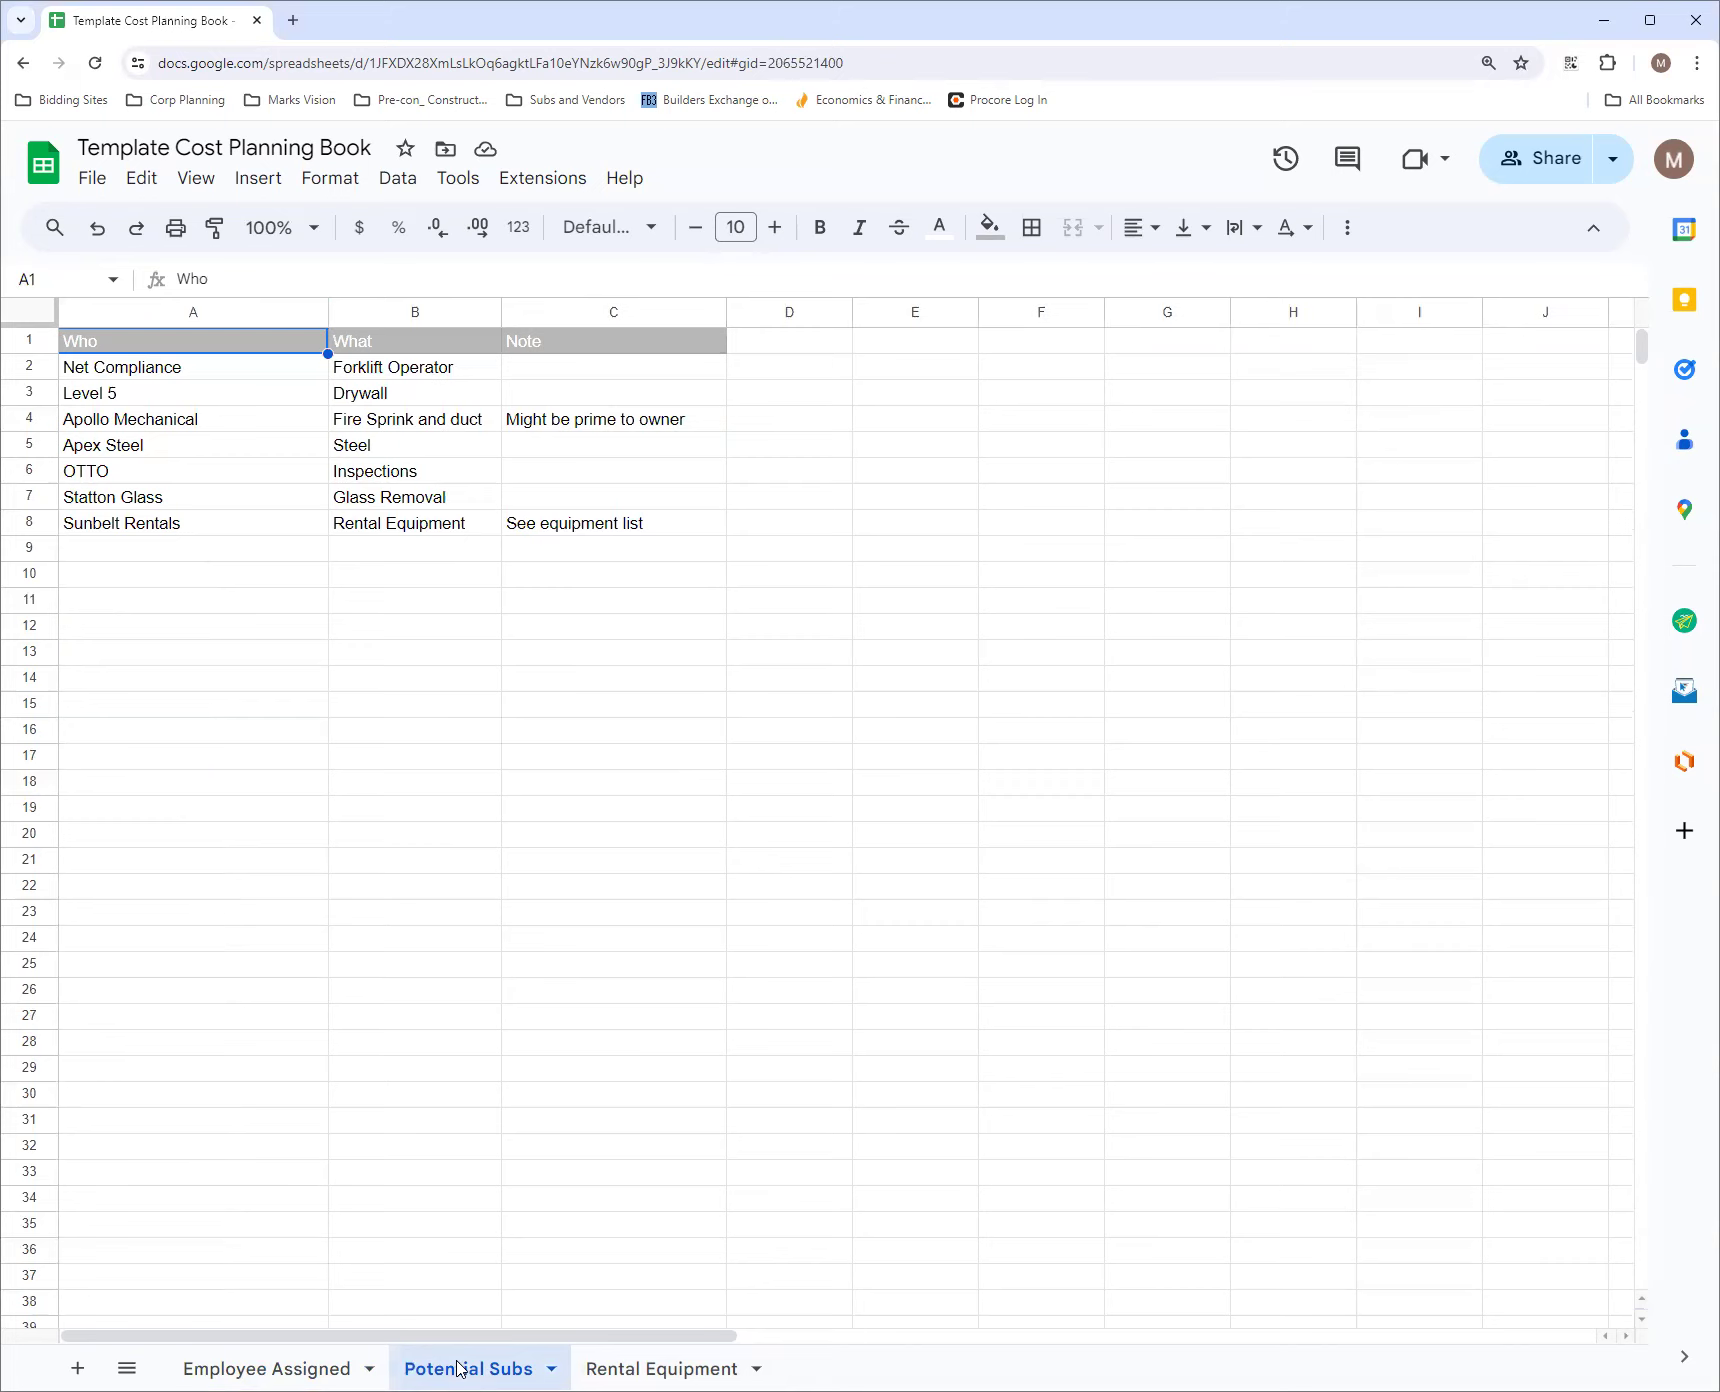
left_click(286, 1368)
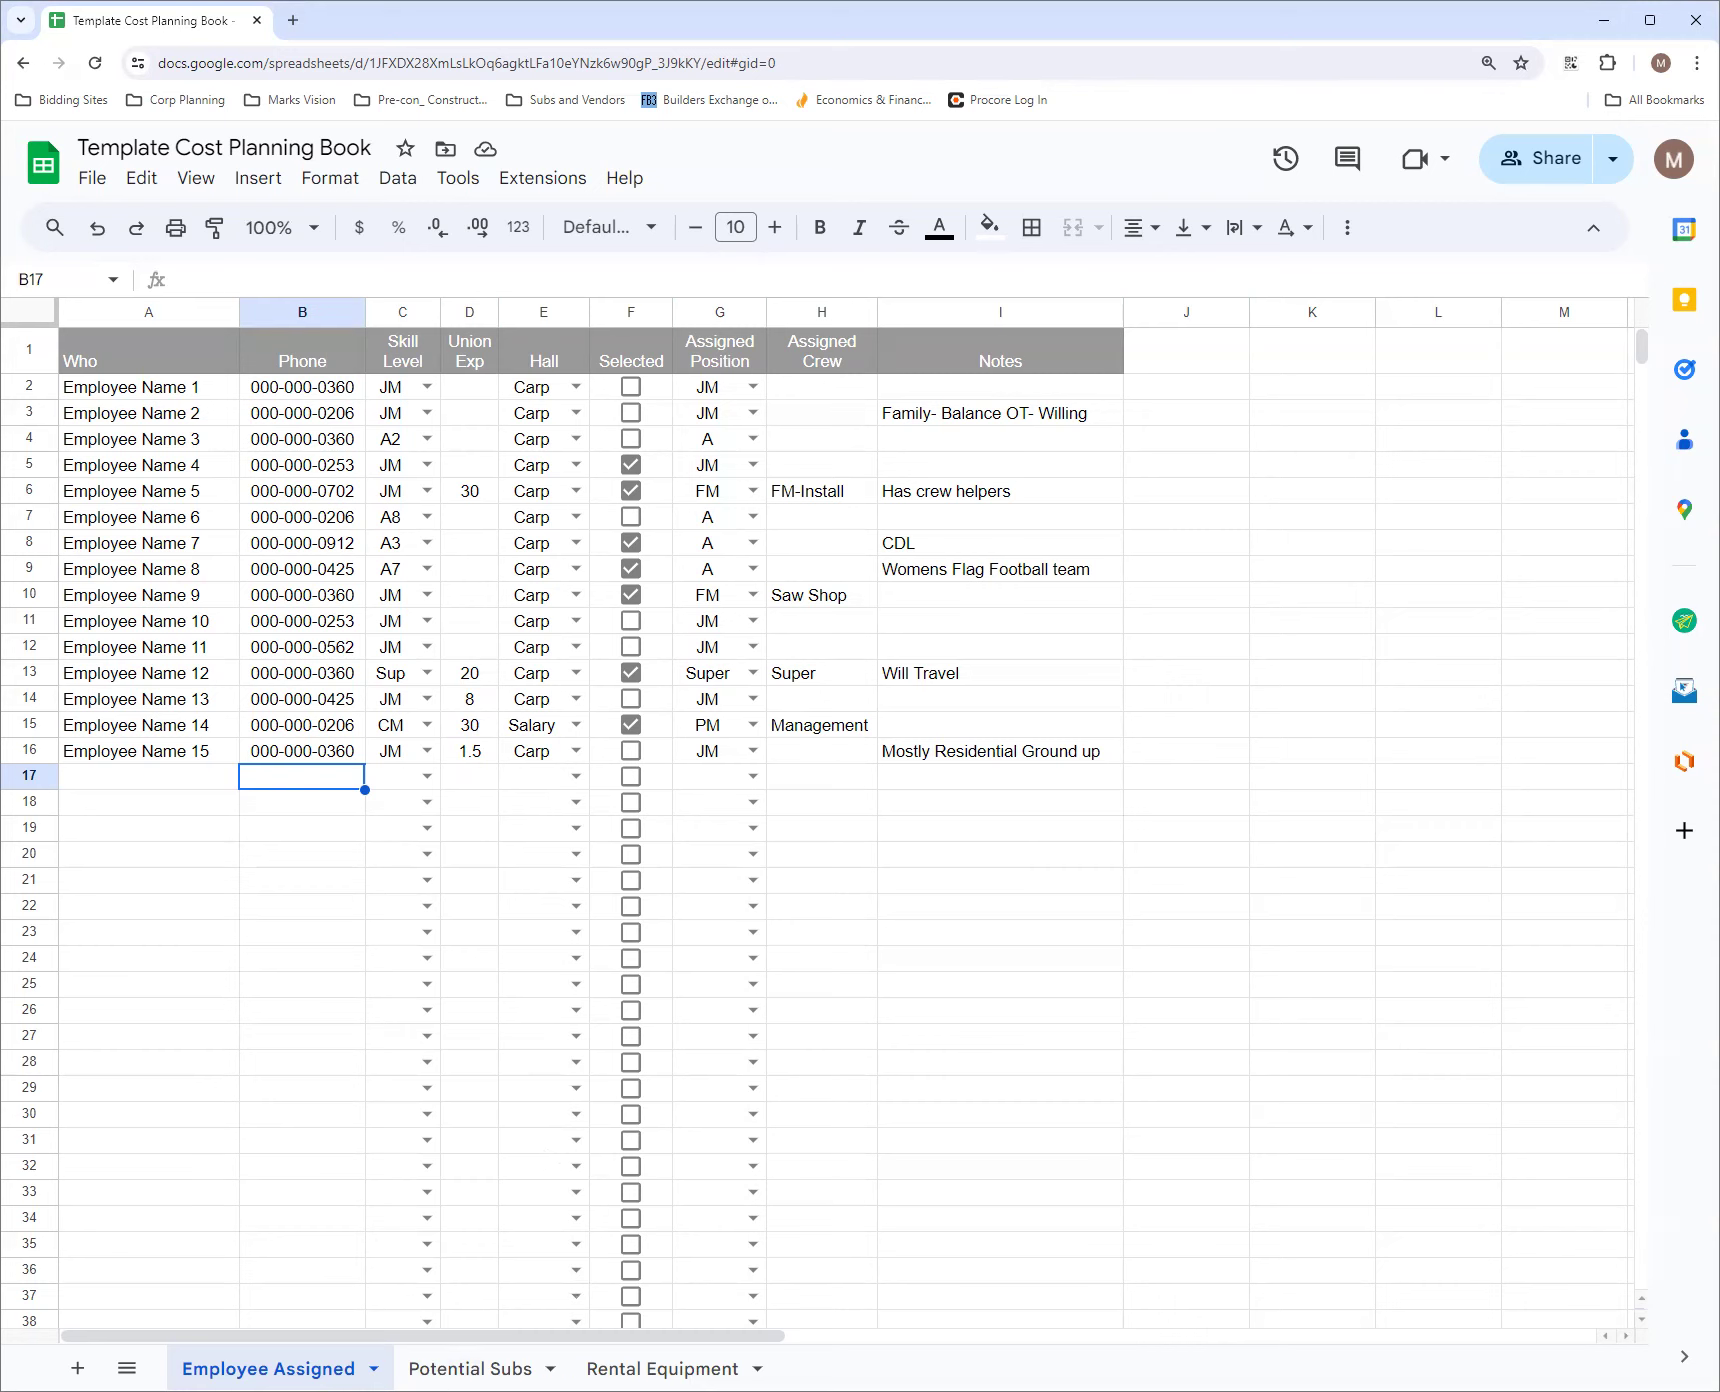
left_click(494, 1370)
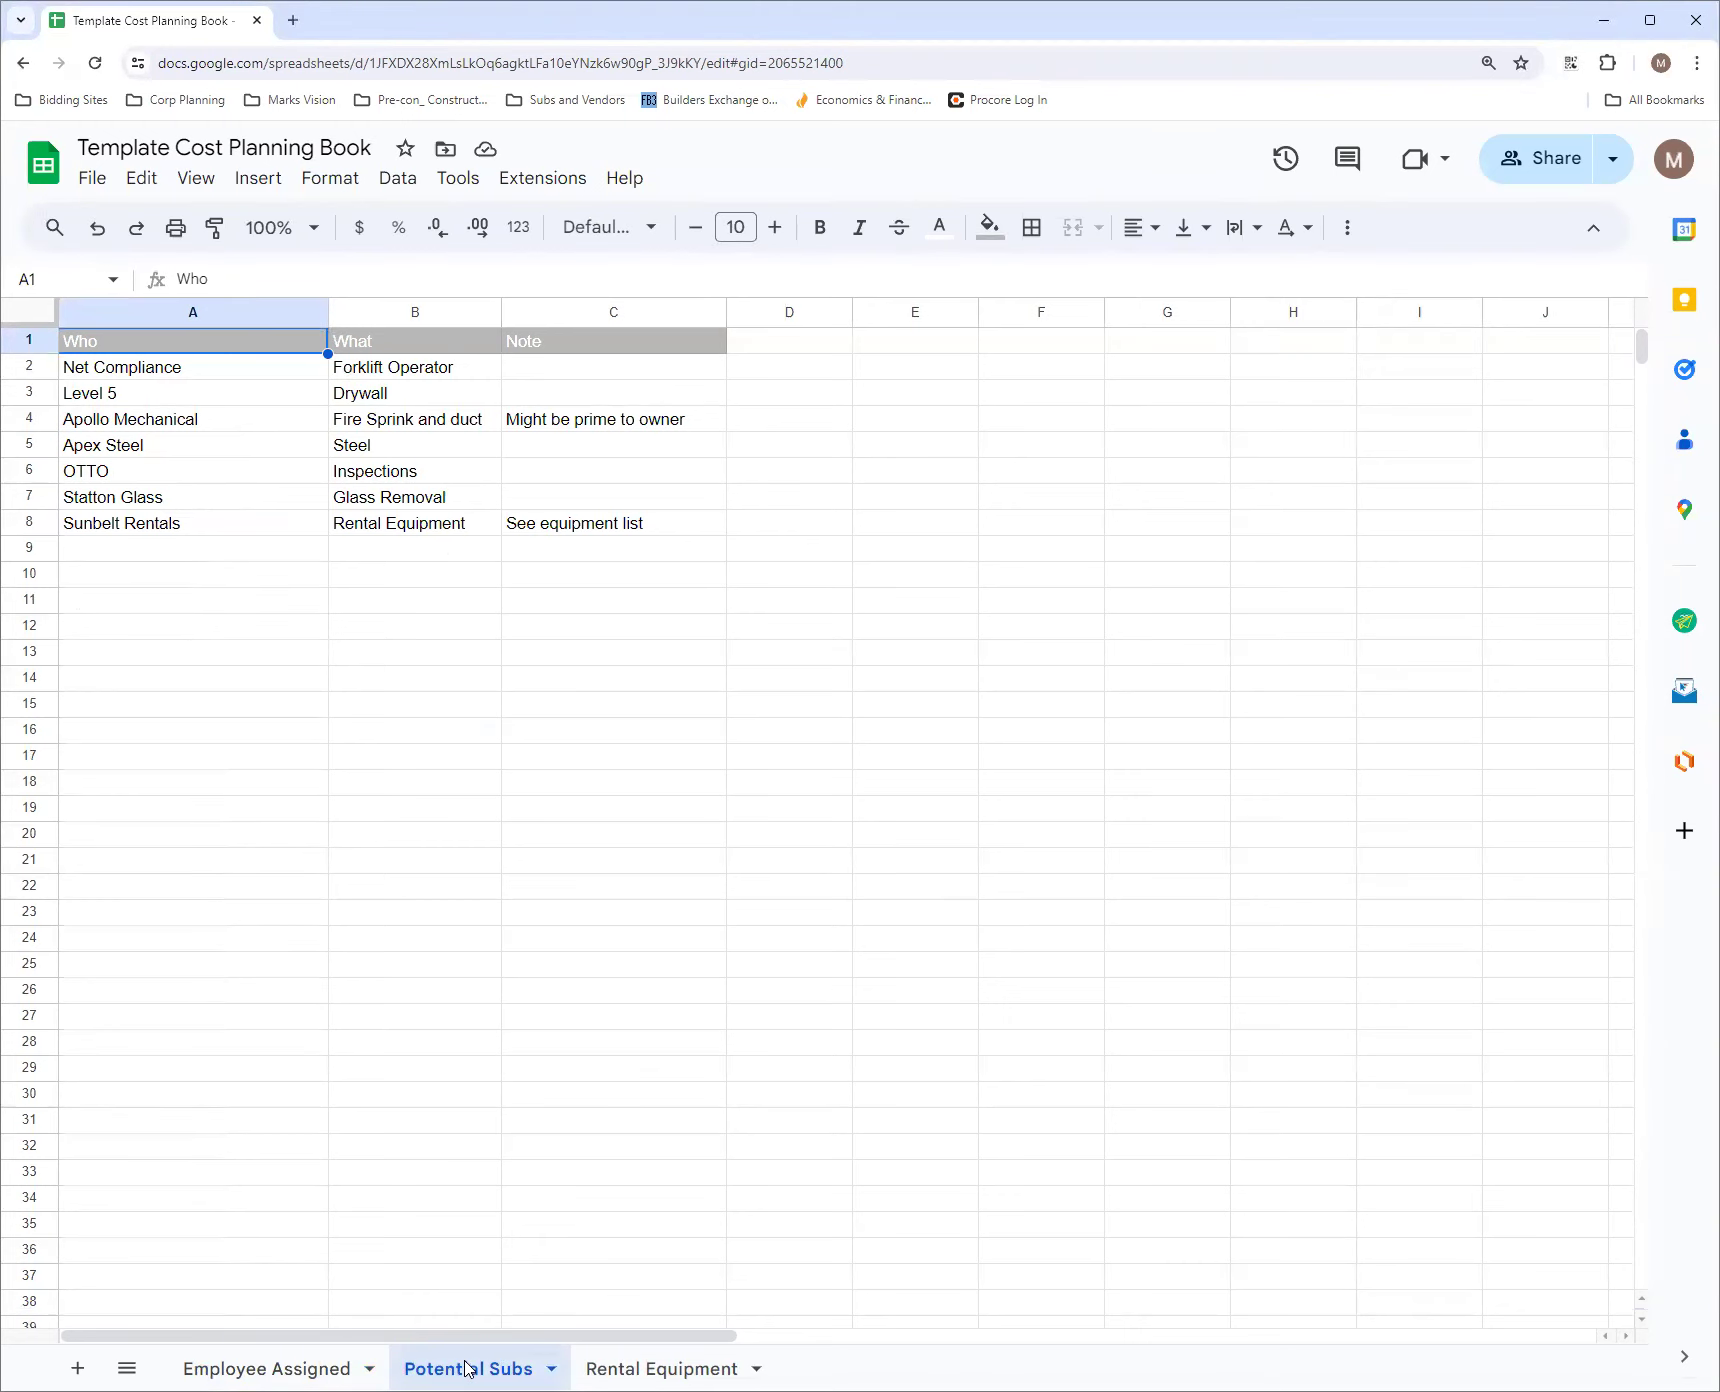
left_click(627, 1369)
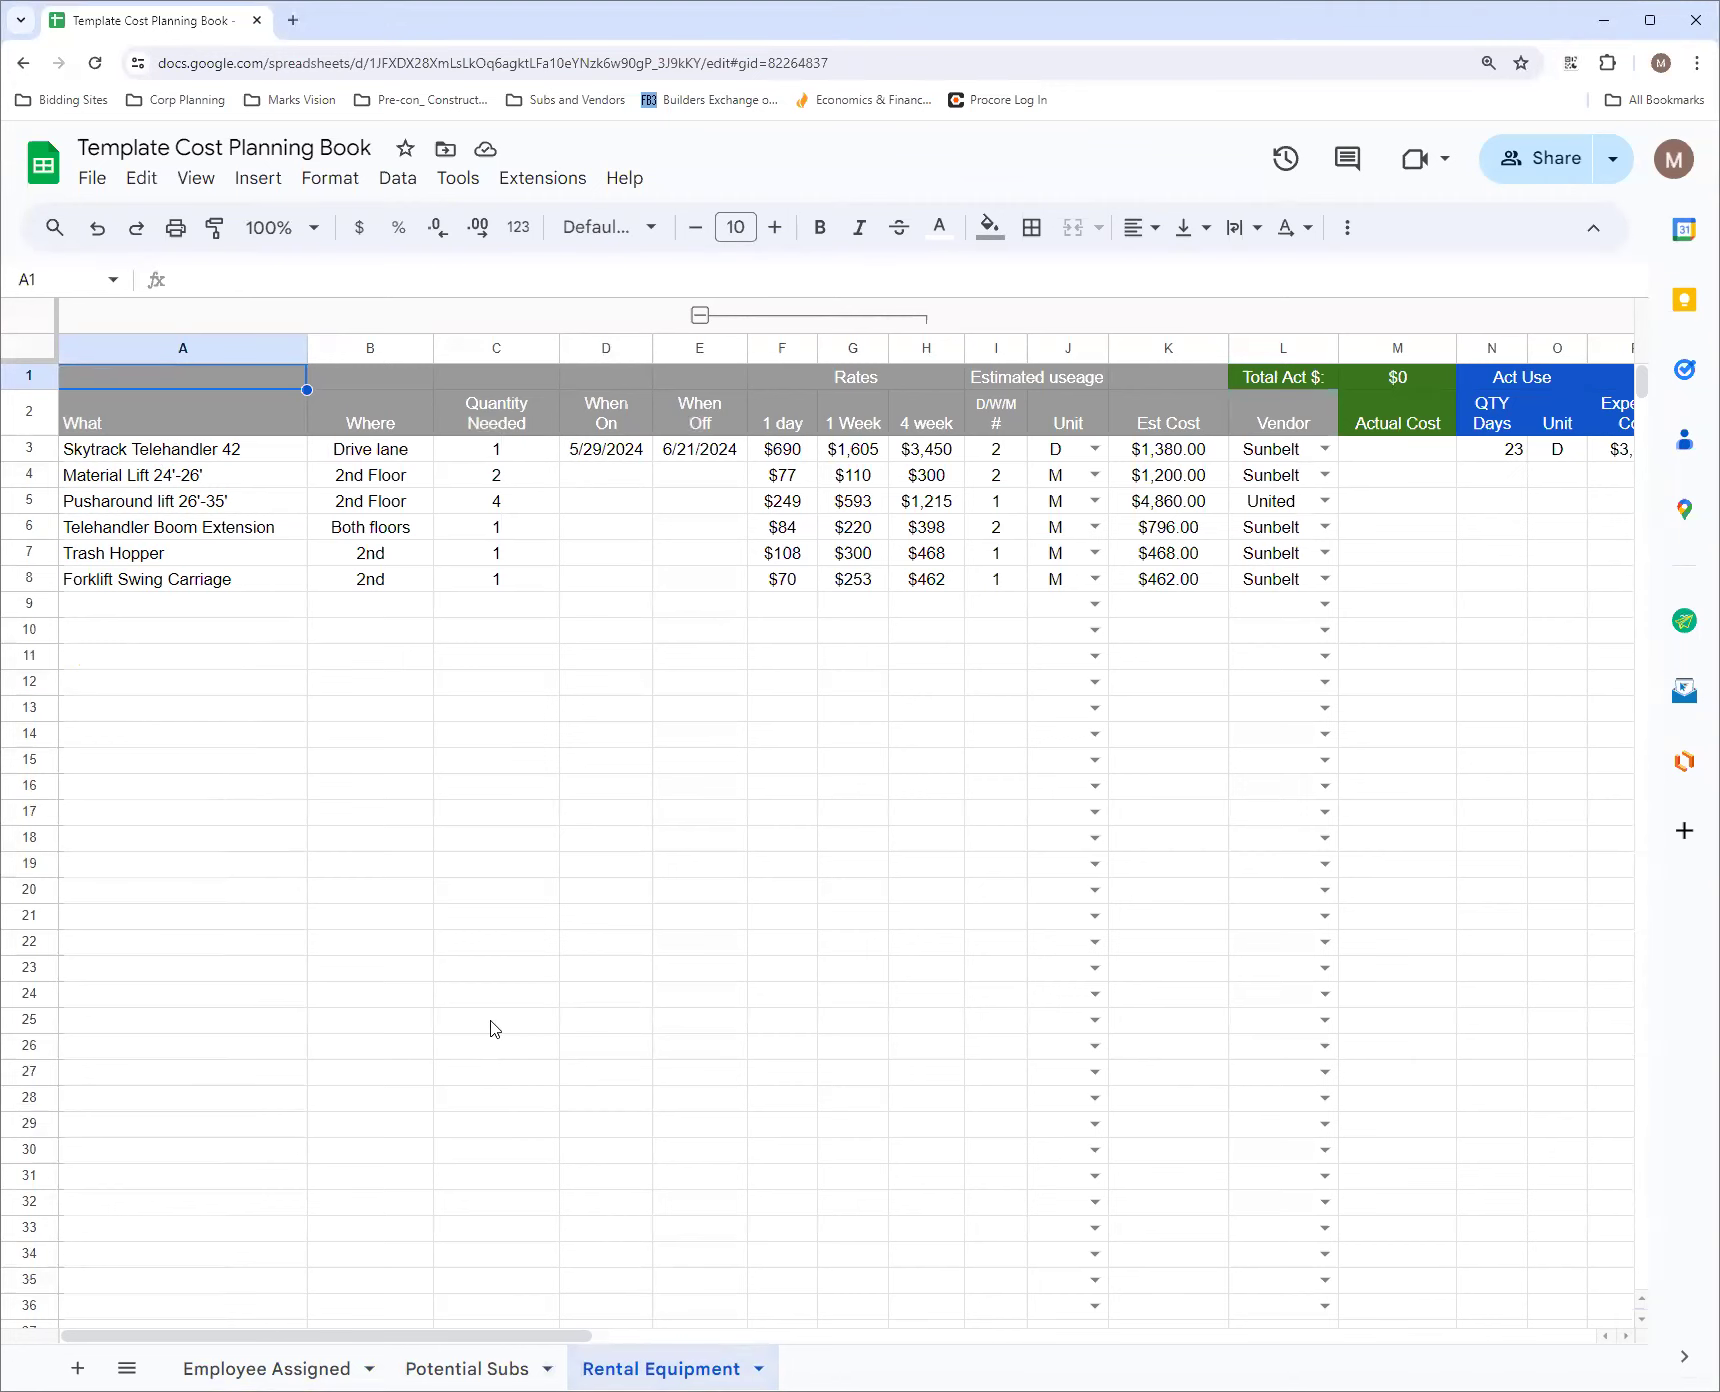
View the Rental Equipment sheet at 90% zoom, collapse the Rates column group, and restore the zoom to 100%
left_click(321, 236)
left_click(277, 351)
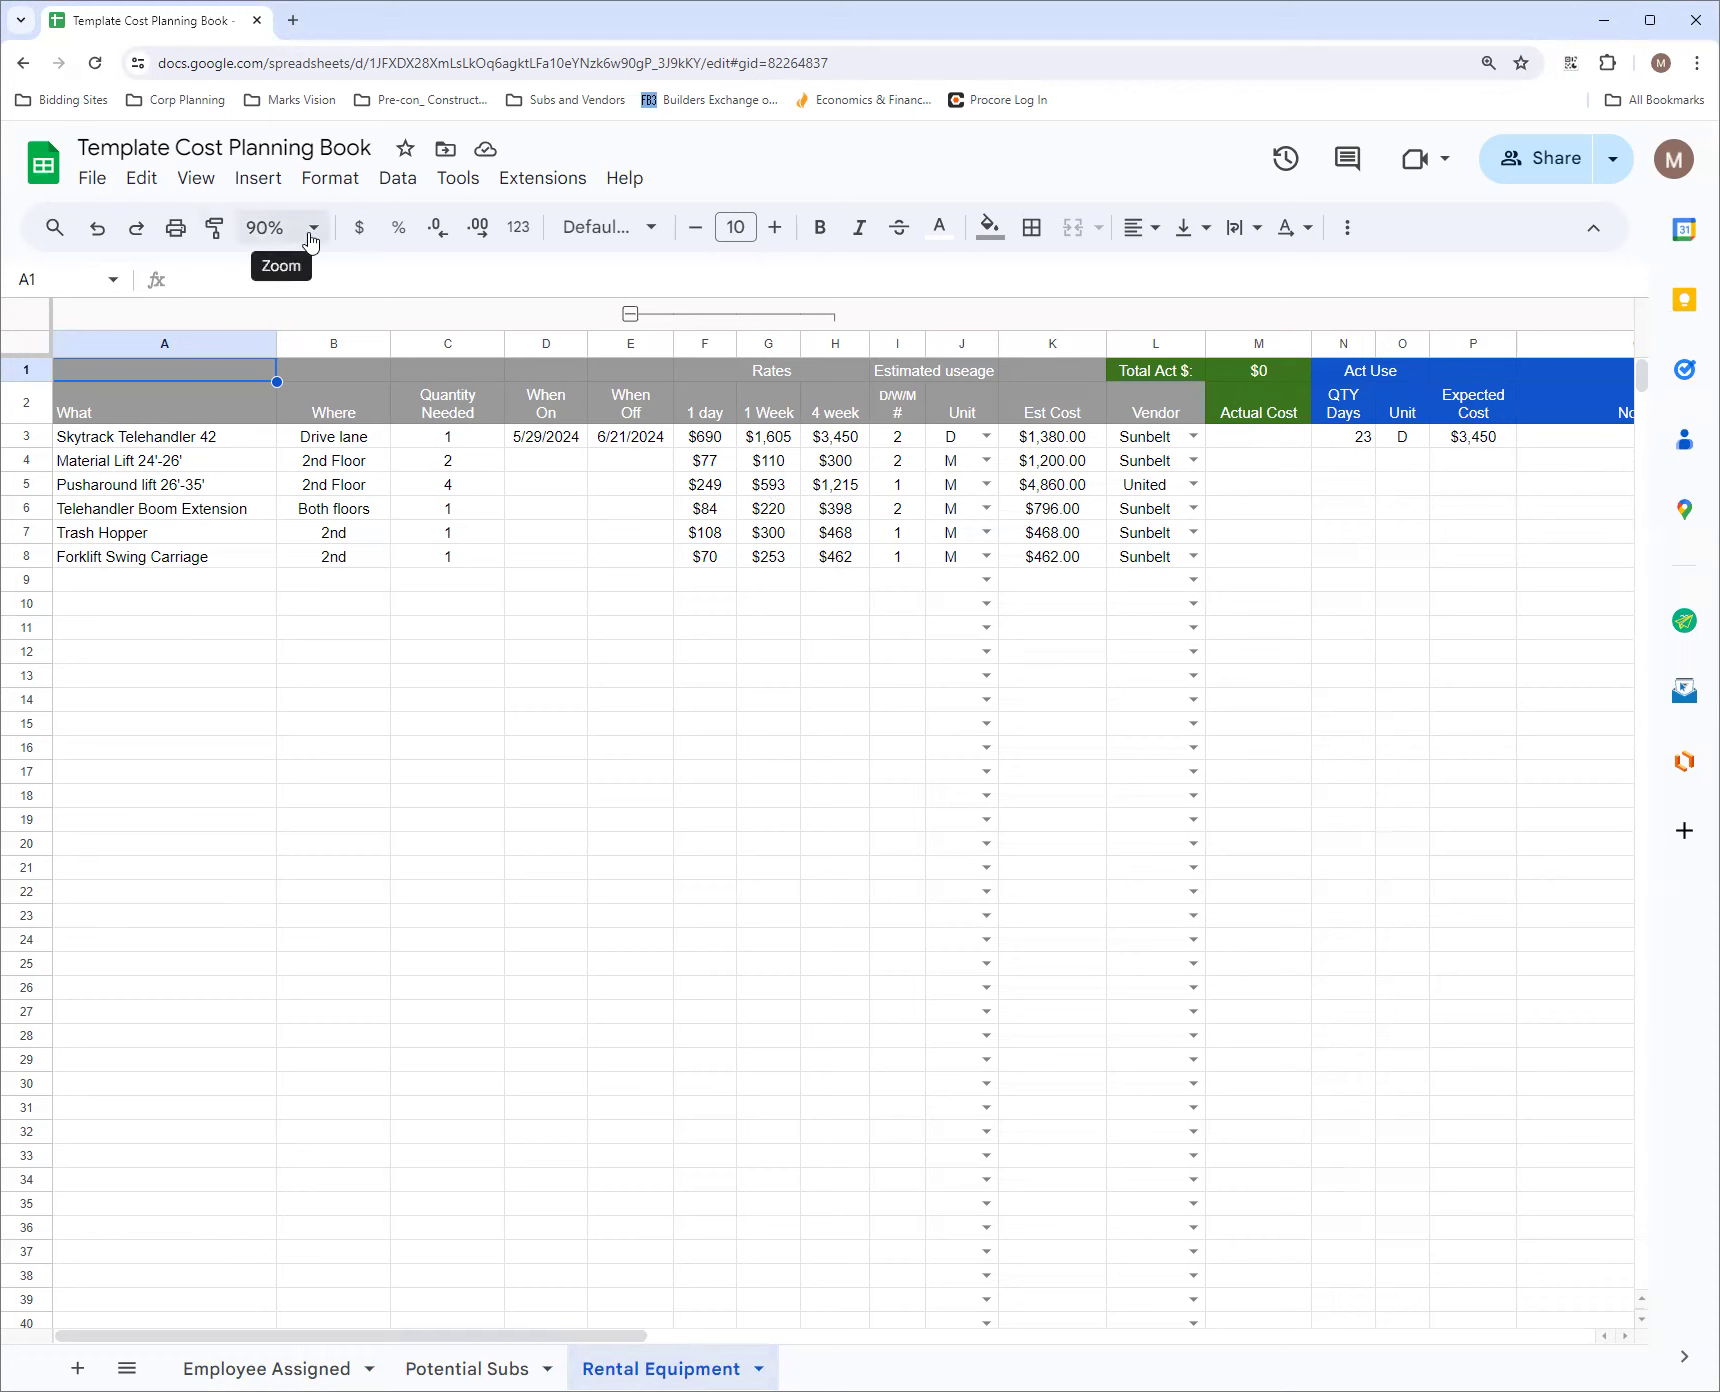
left_click(630, 314)
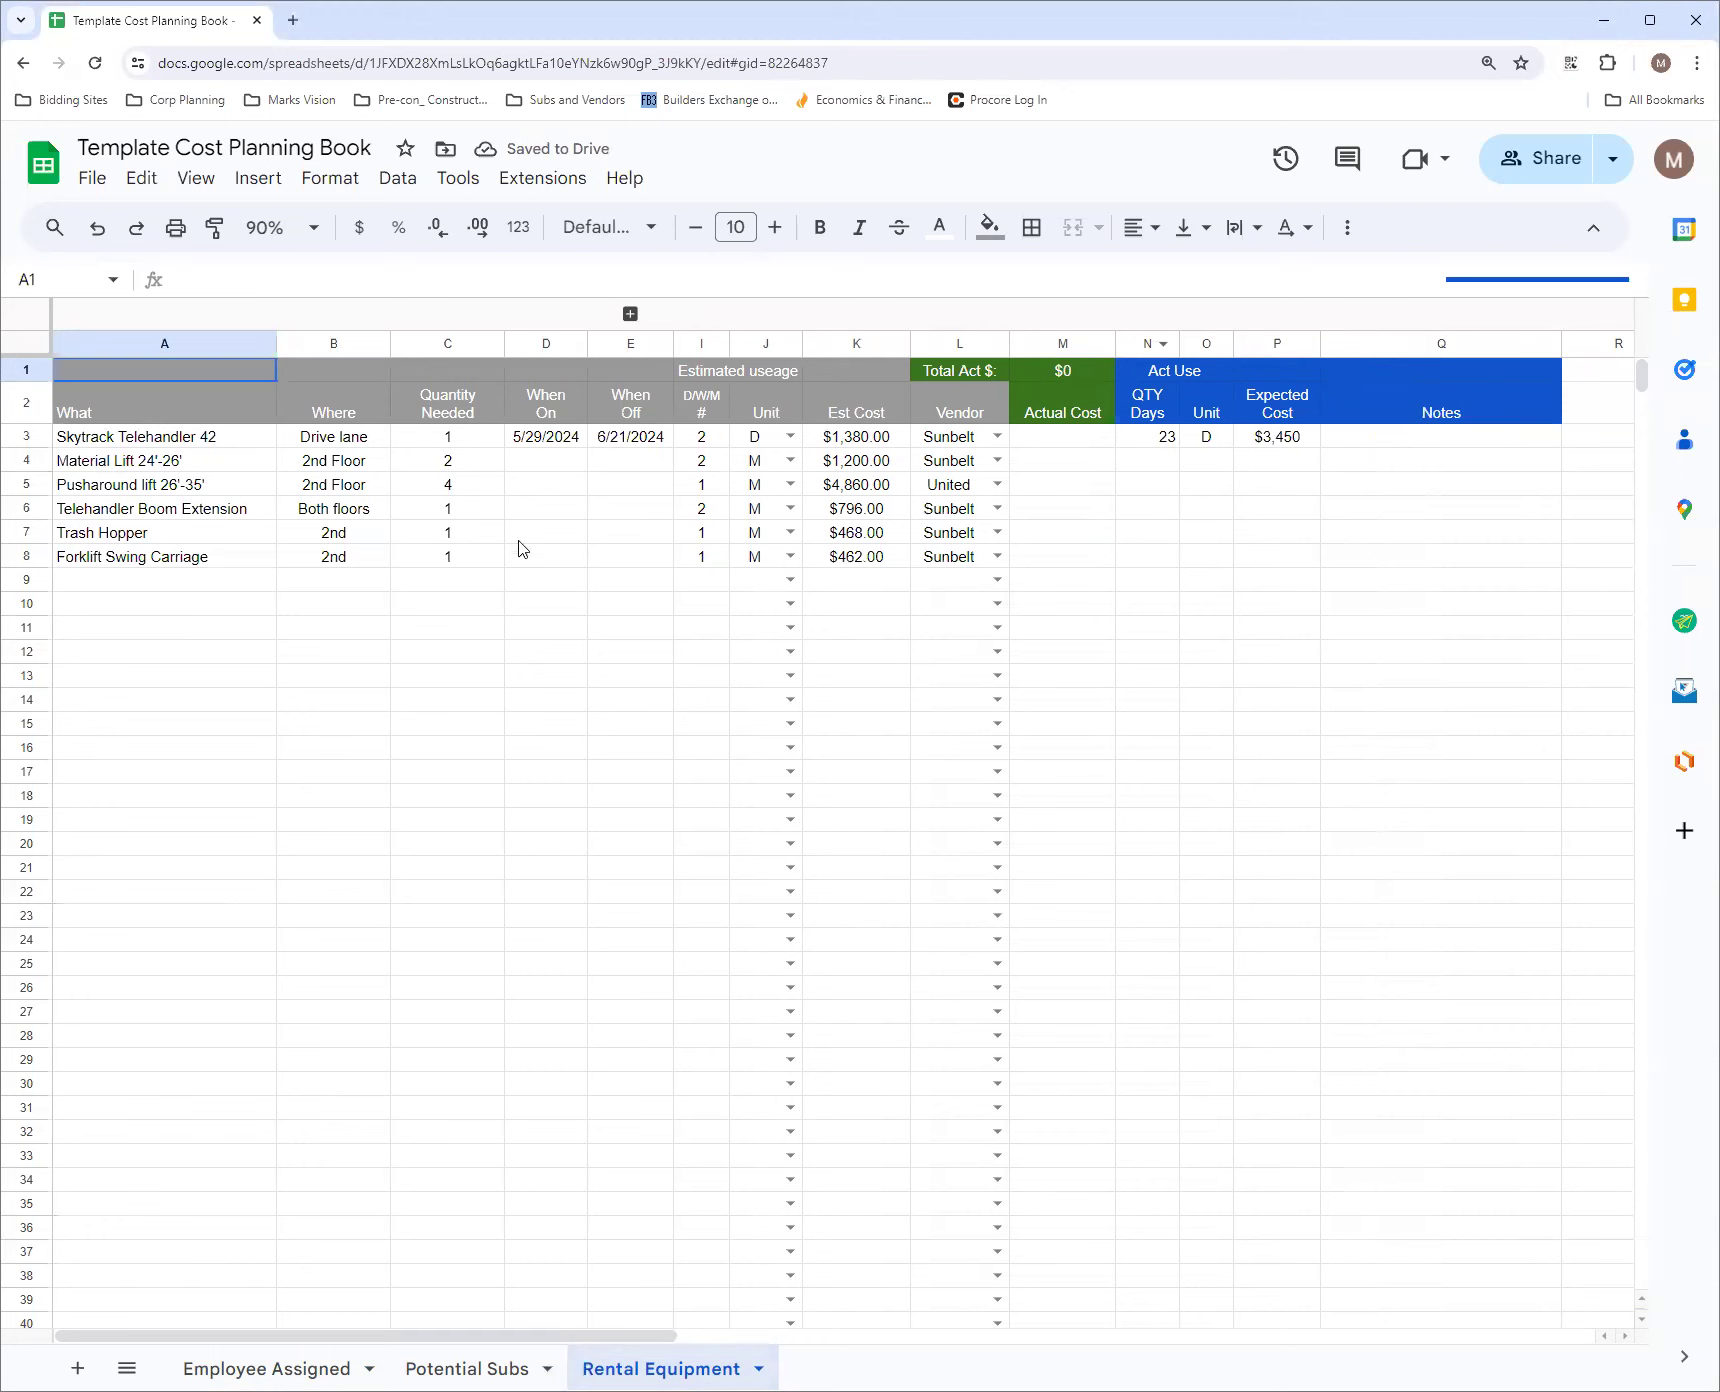
left_click(312, 232)
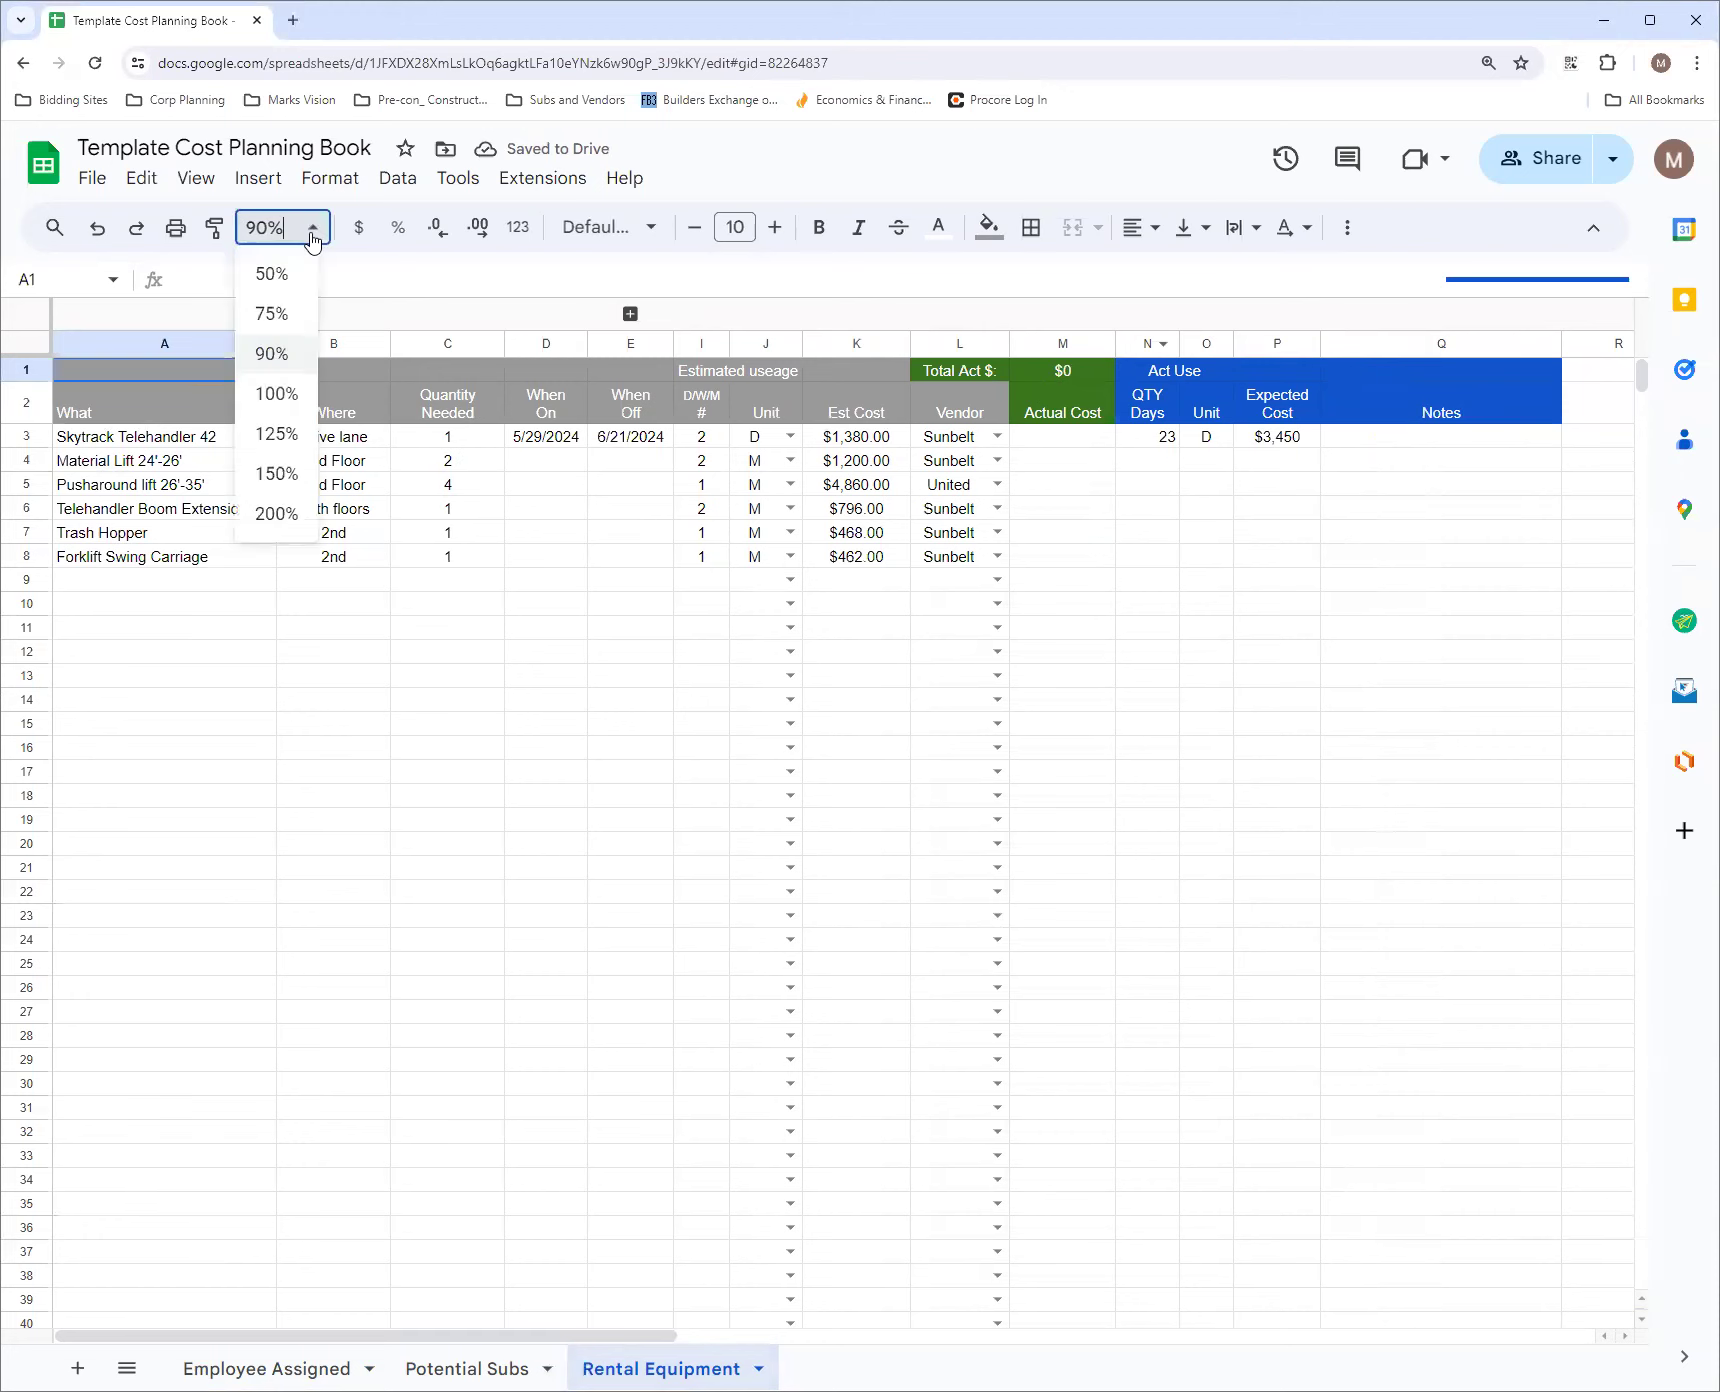
left_click(276, 394)
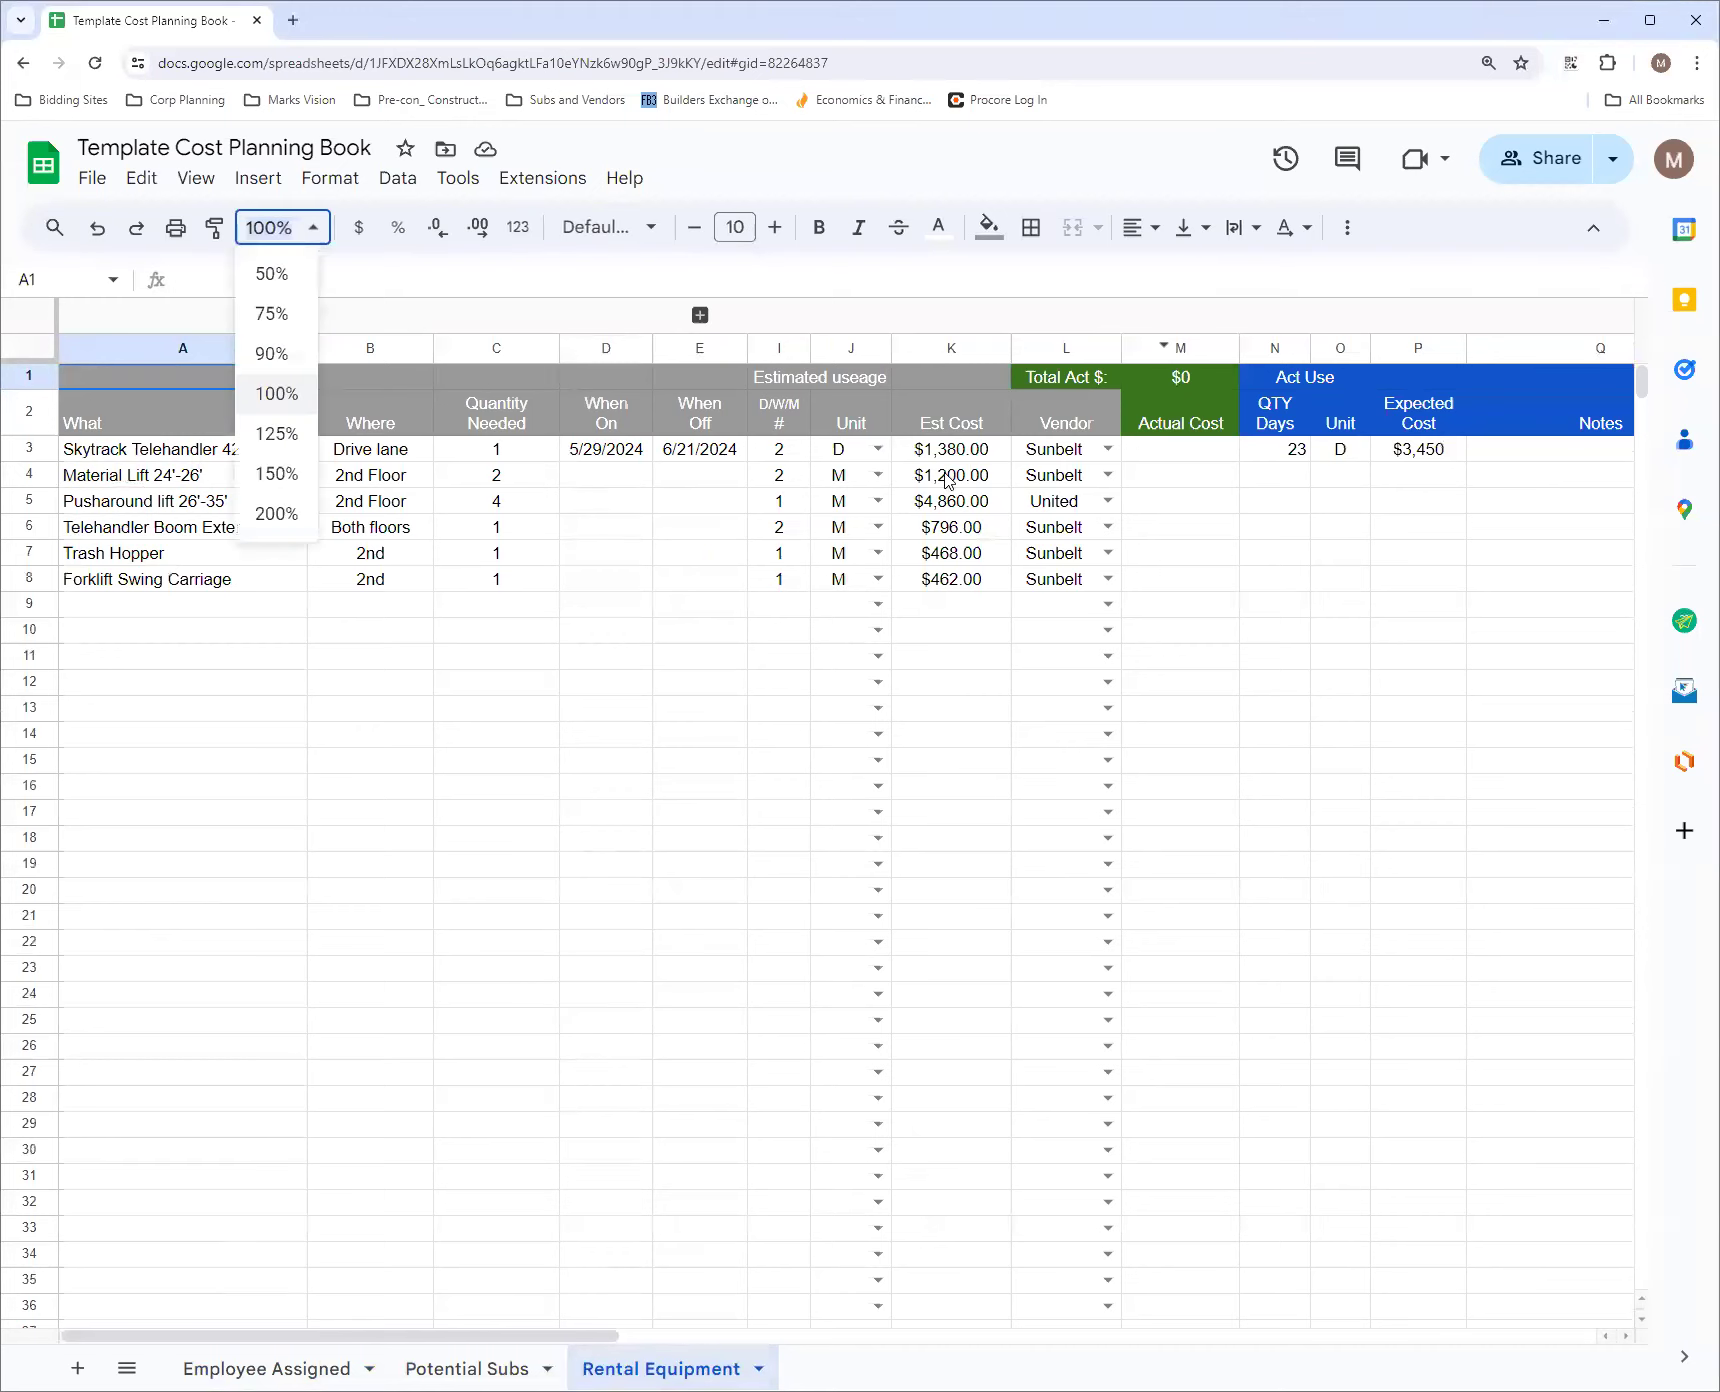
Expand the Rates columns to inspect the Skytrack Telehandler 42's 1 day, 1 Week and 4 week rates, and collapse them again
left_click(700, 315)
left_click(796, 456)
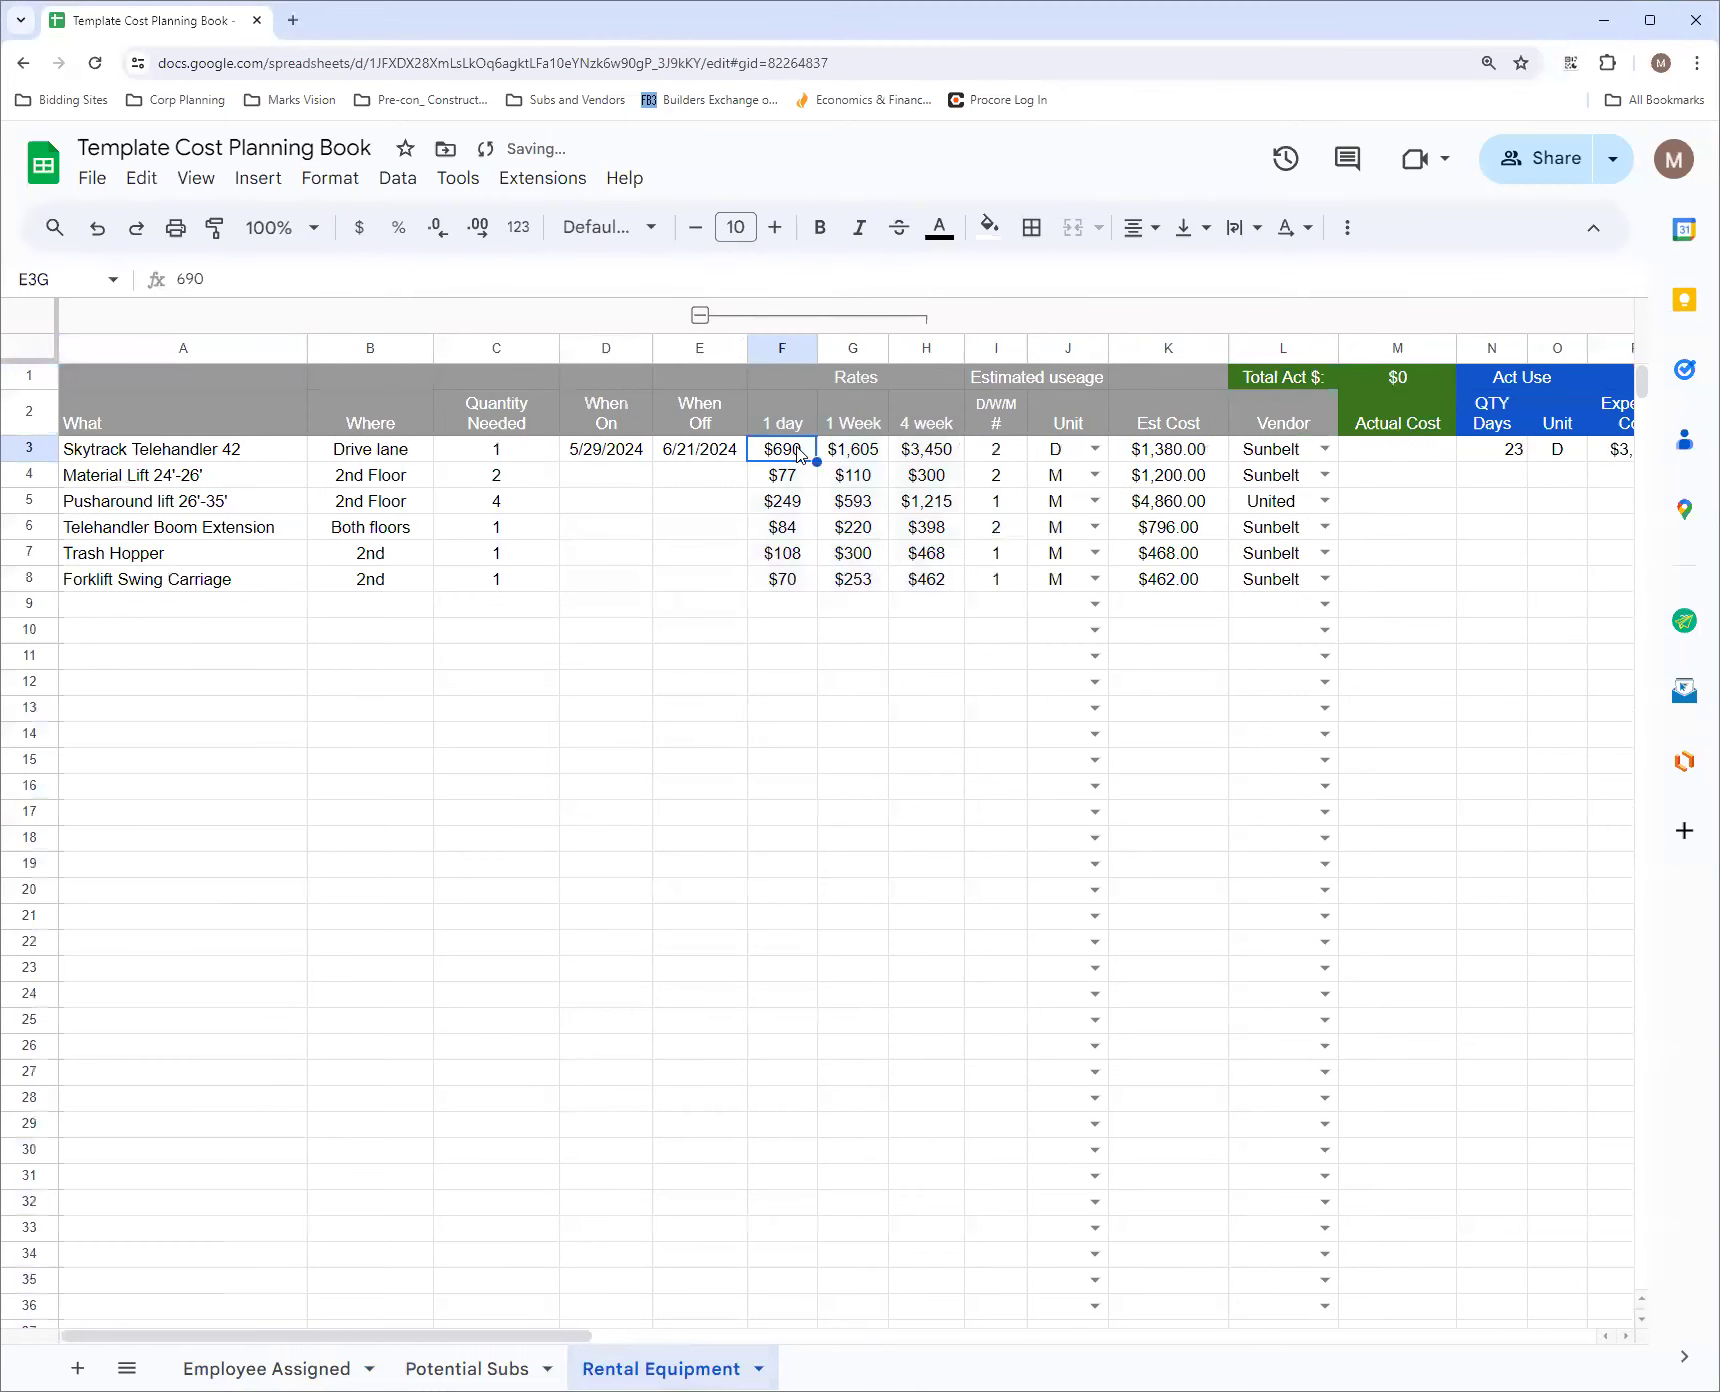
left_click(879, 457)
left_click(953, 459)
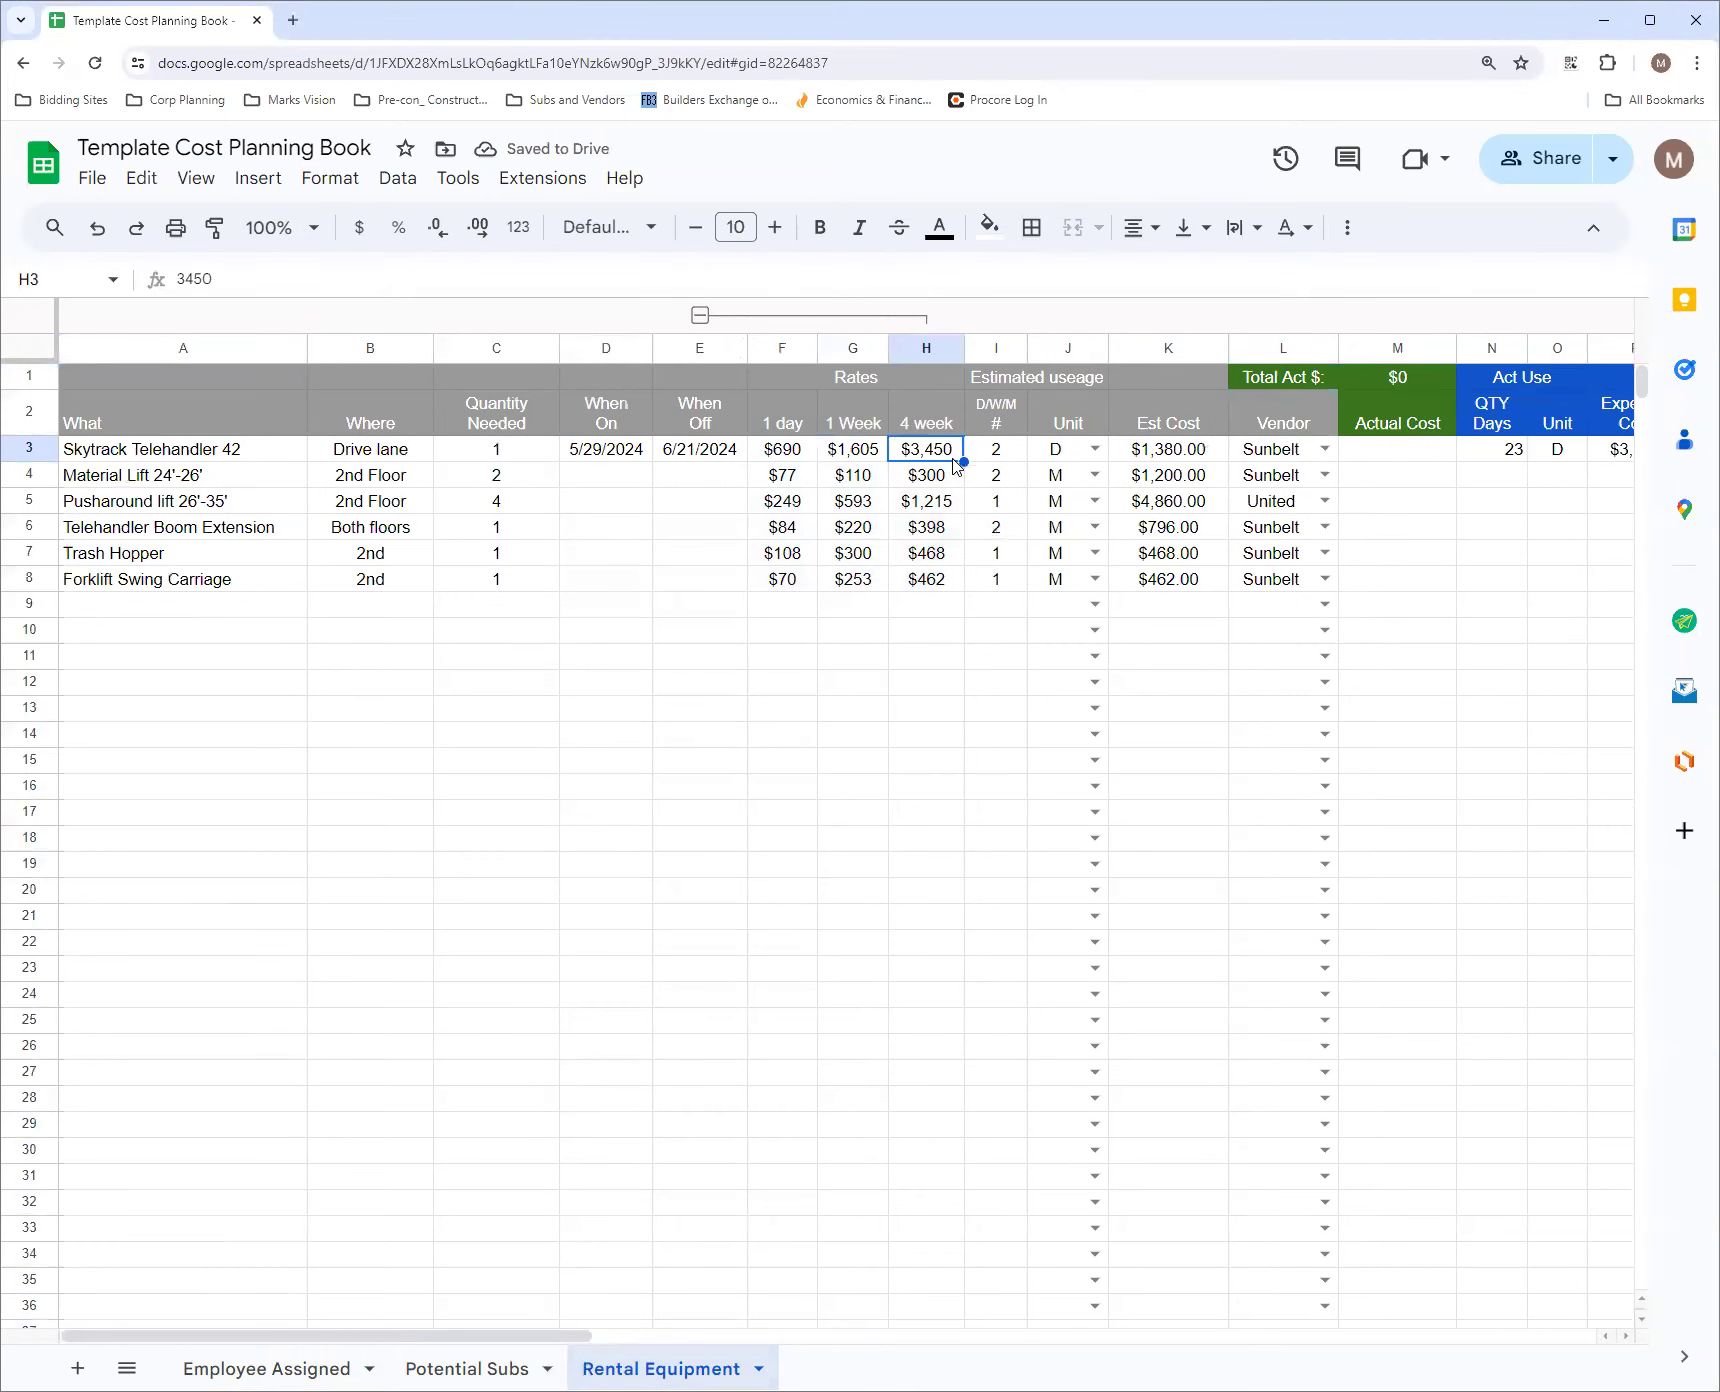
left_click(700, 316)
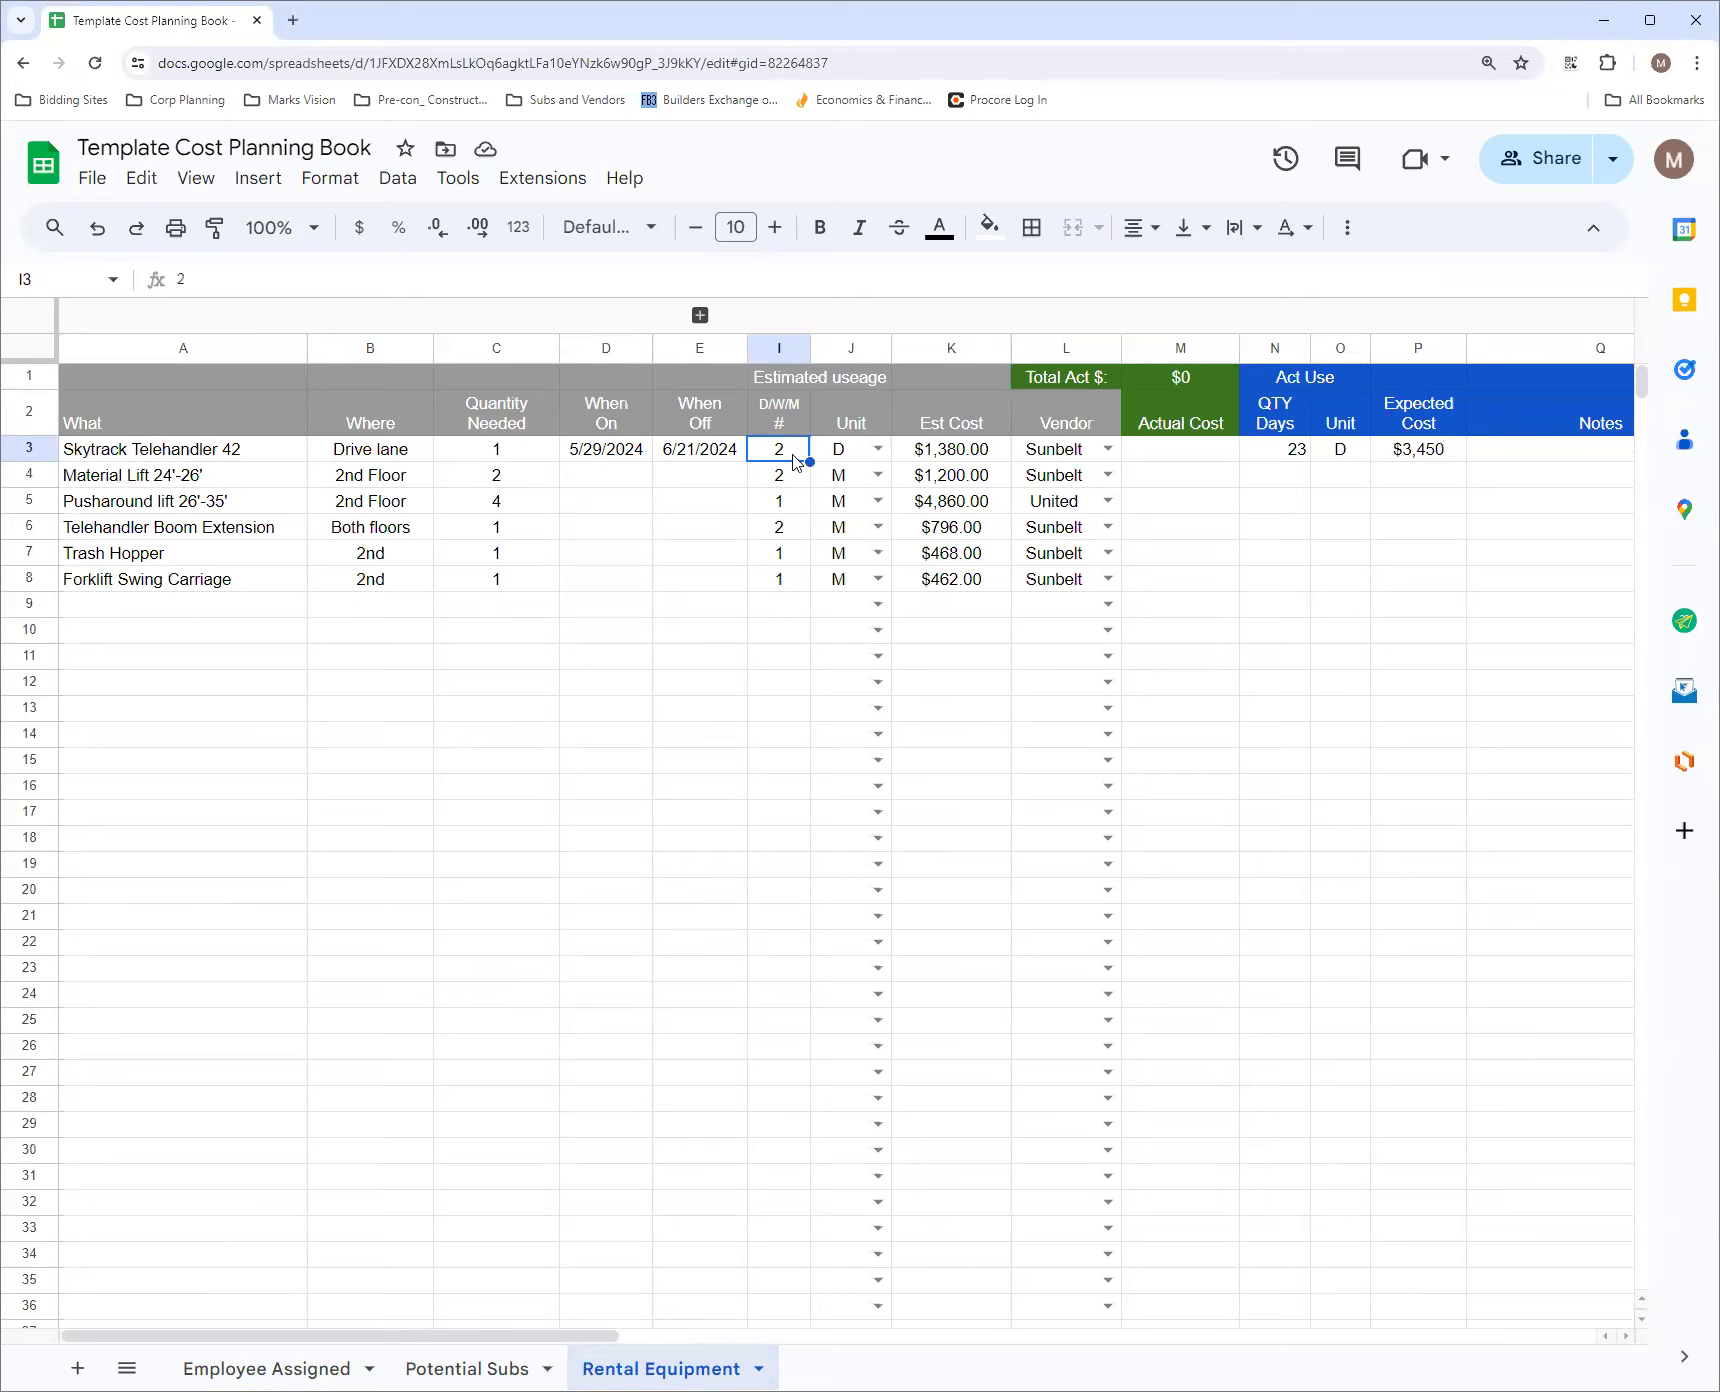
Set the Skytrack Telehandler 42's estimated usage to 1 with unit M and check it against the grouped rate columns
type("1")
left_click(877, 449)
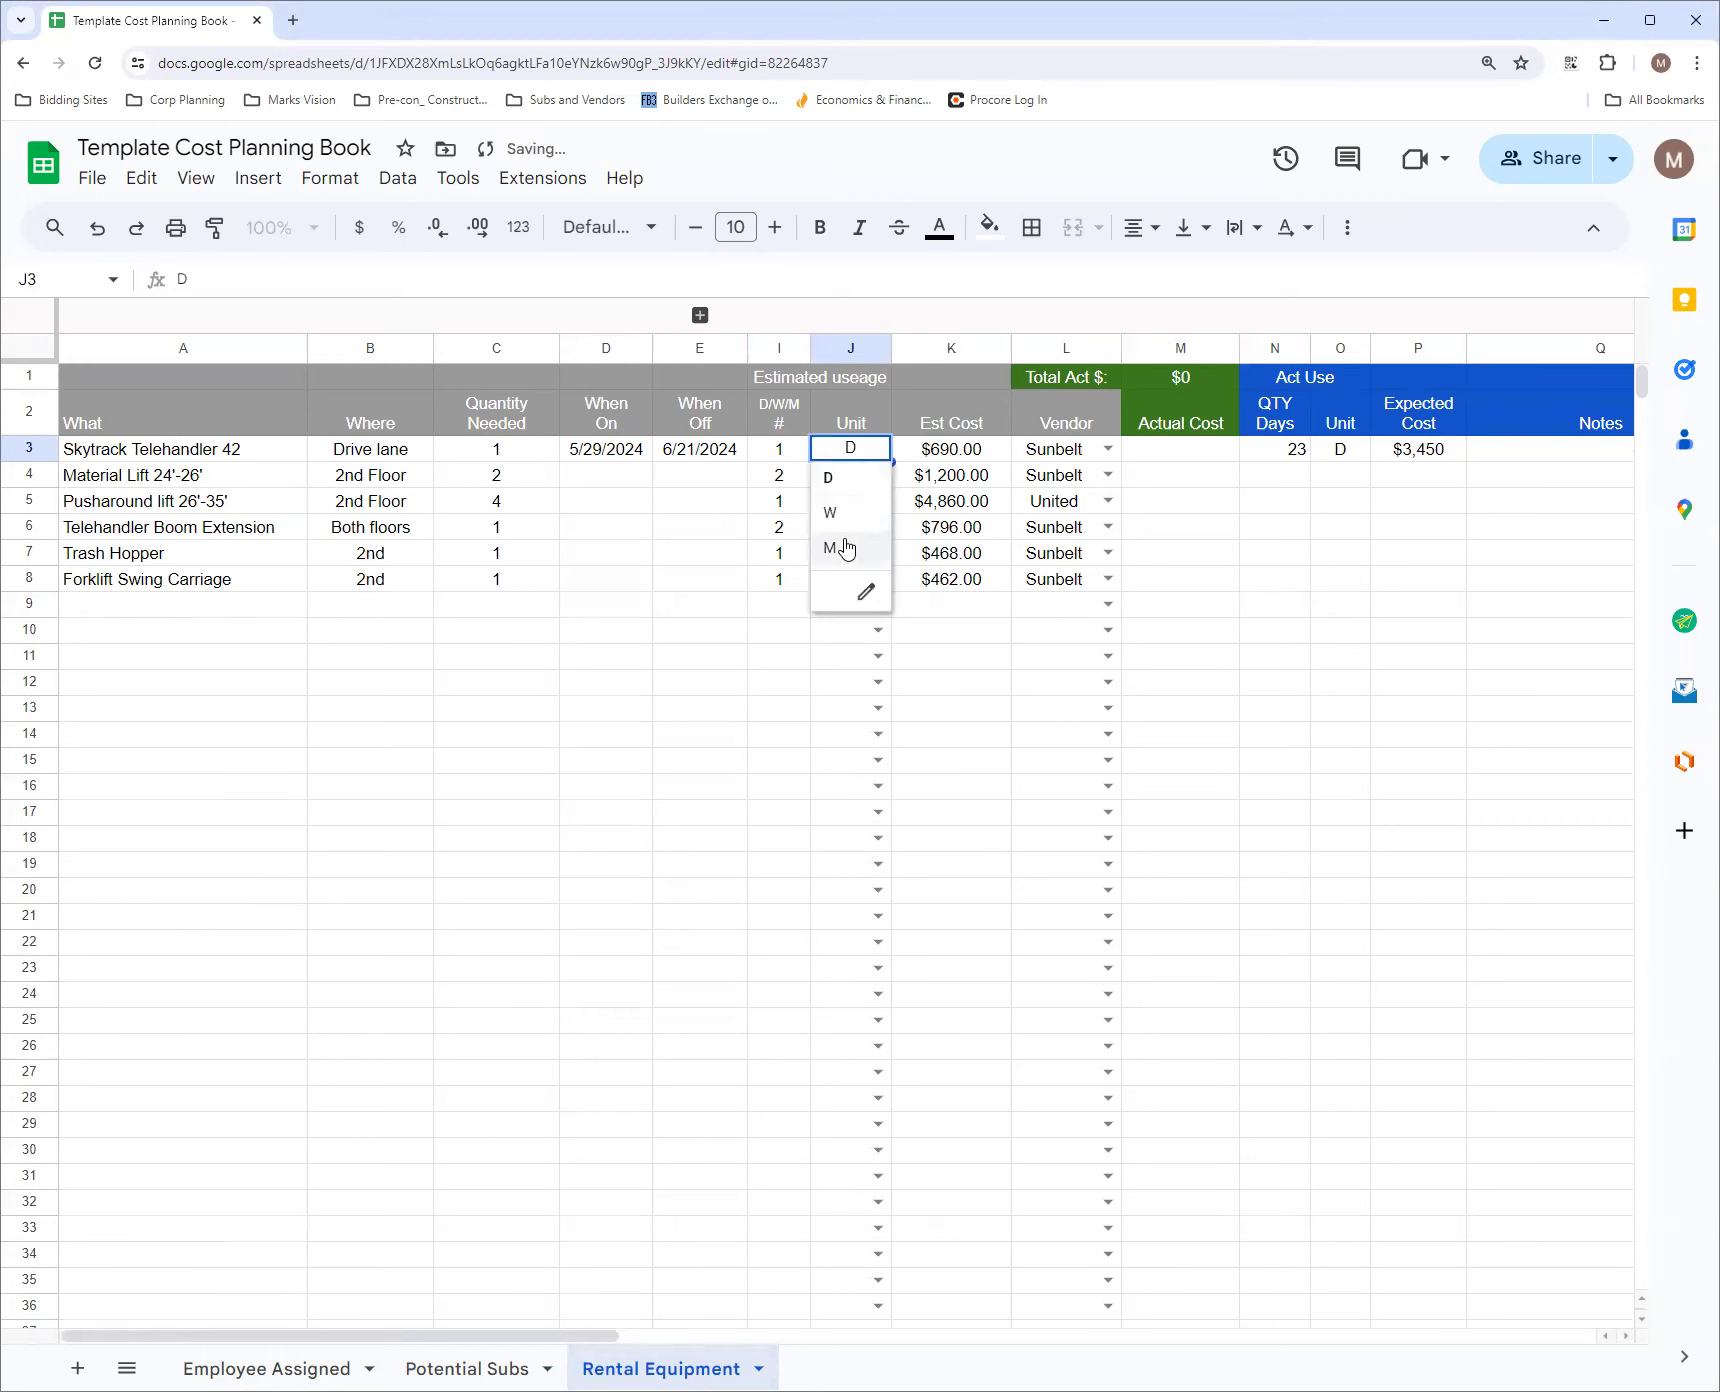
left_click(832, 547)
left_click(675, 482)
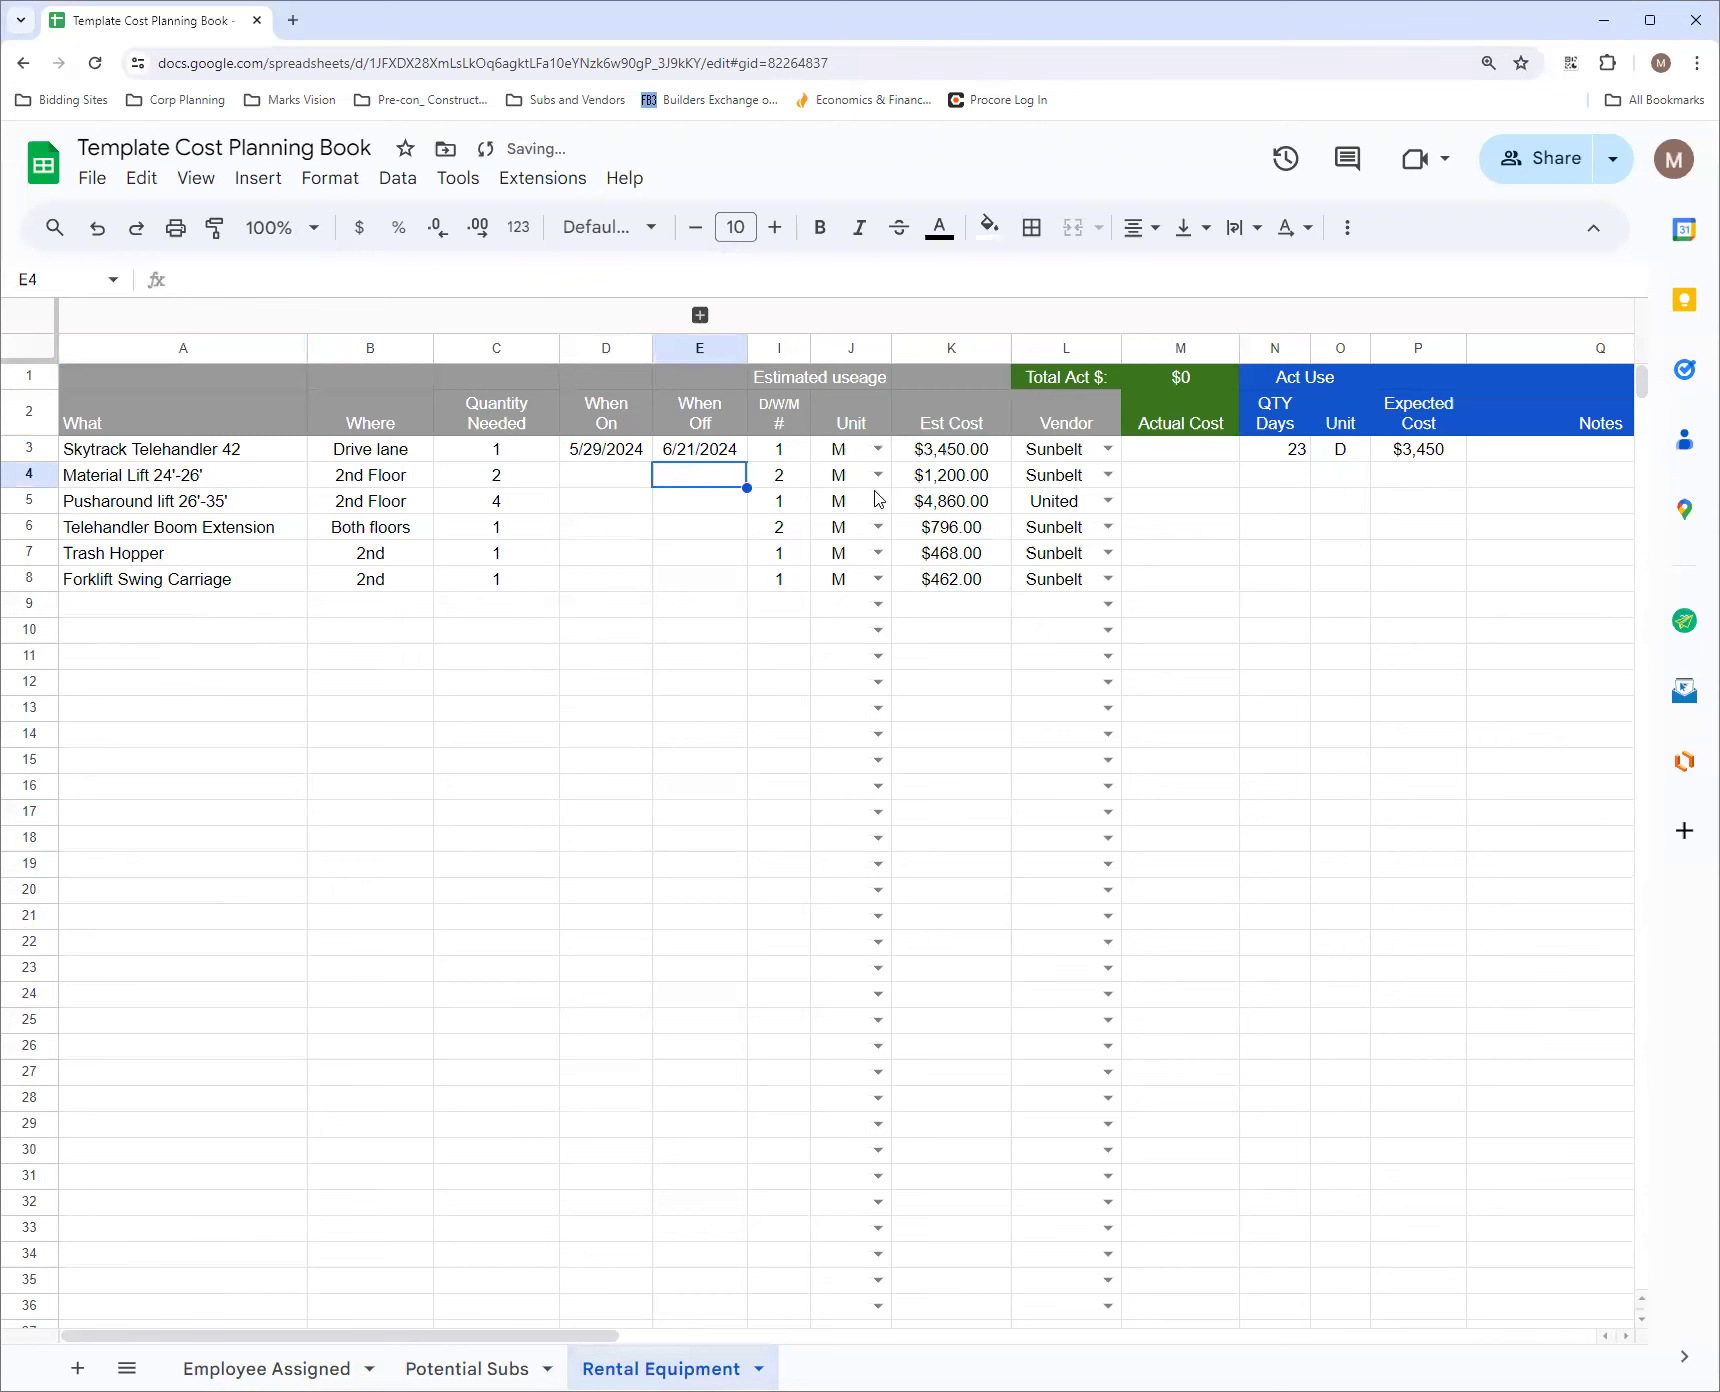
left_click(700, 316)
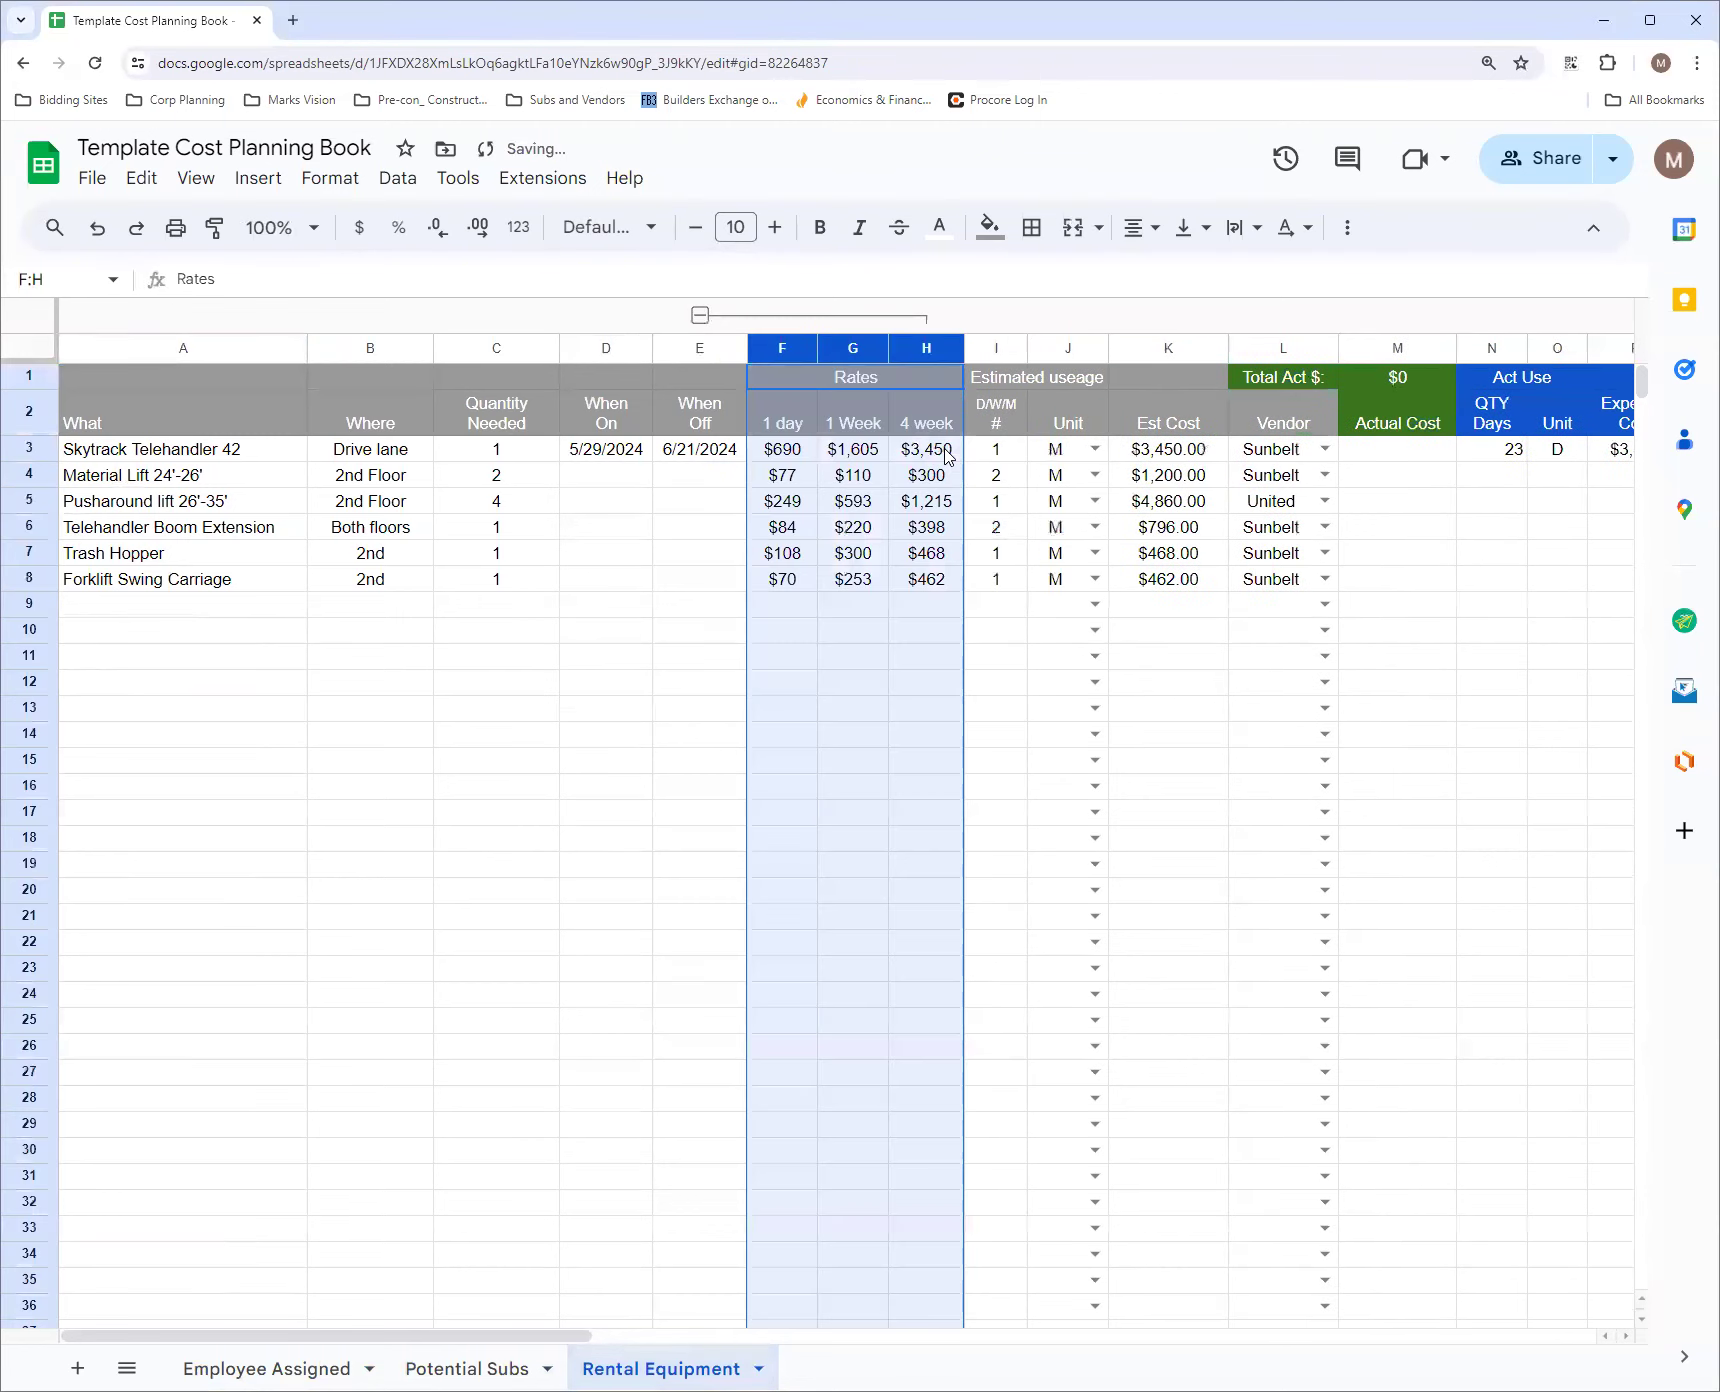
left_click(700, 315)
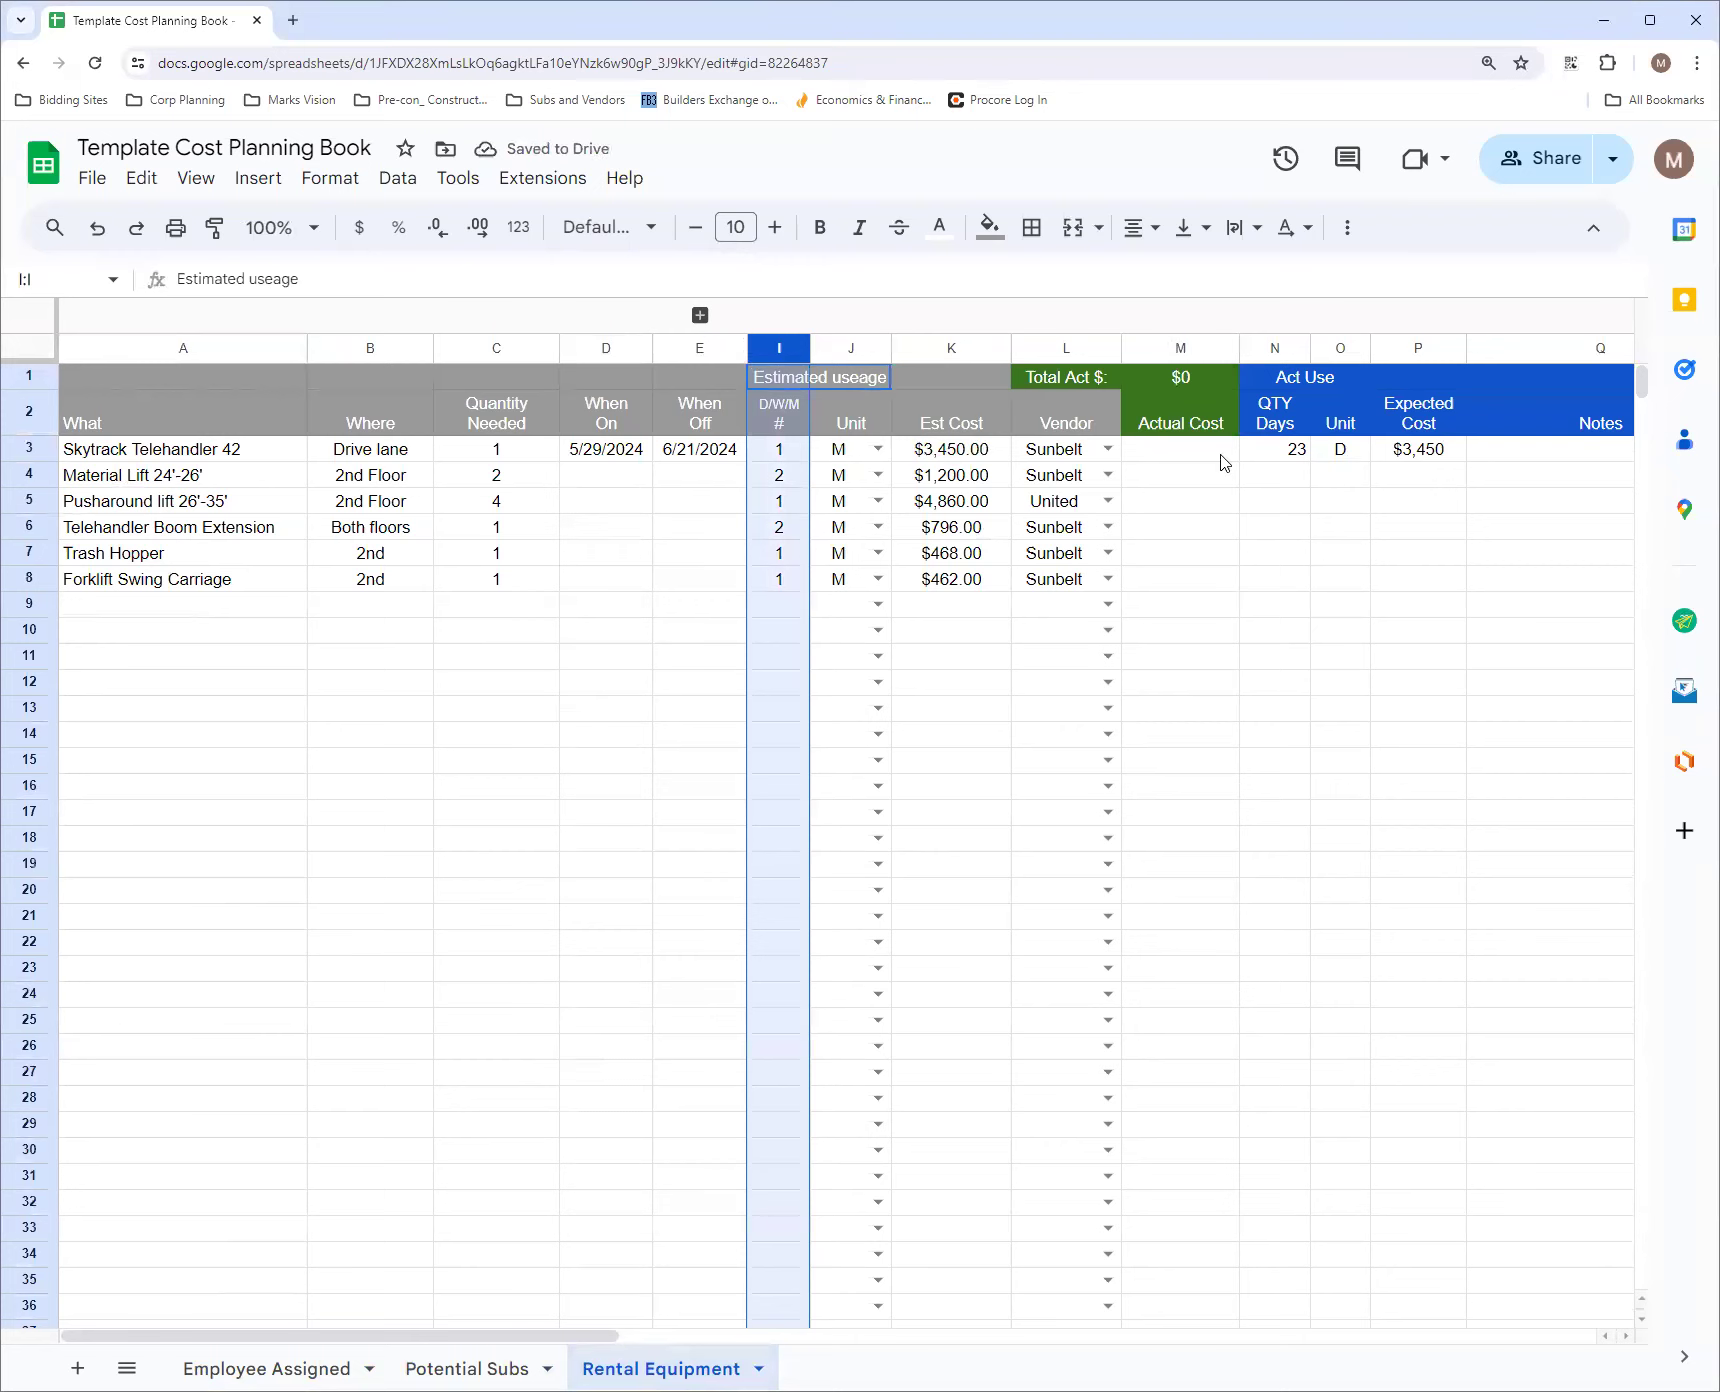
Set the Skytrack Telehandler 42's When Off date to 6/3/2024
left_click(720, 452)
double_click(720, 452)
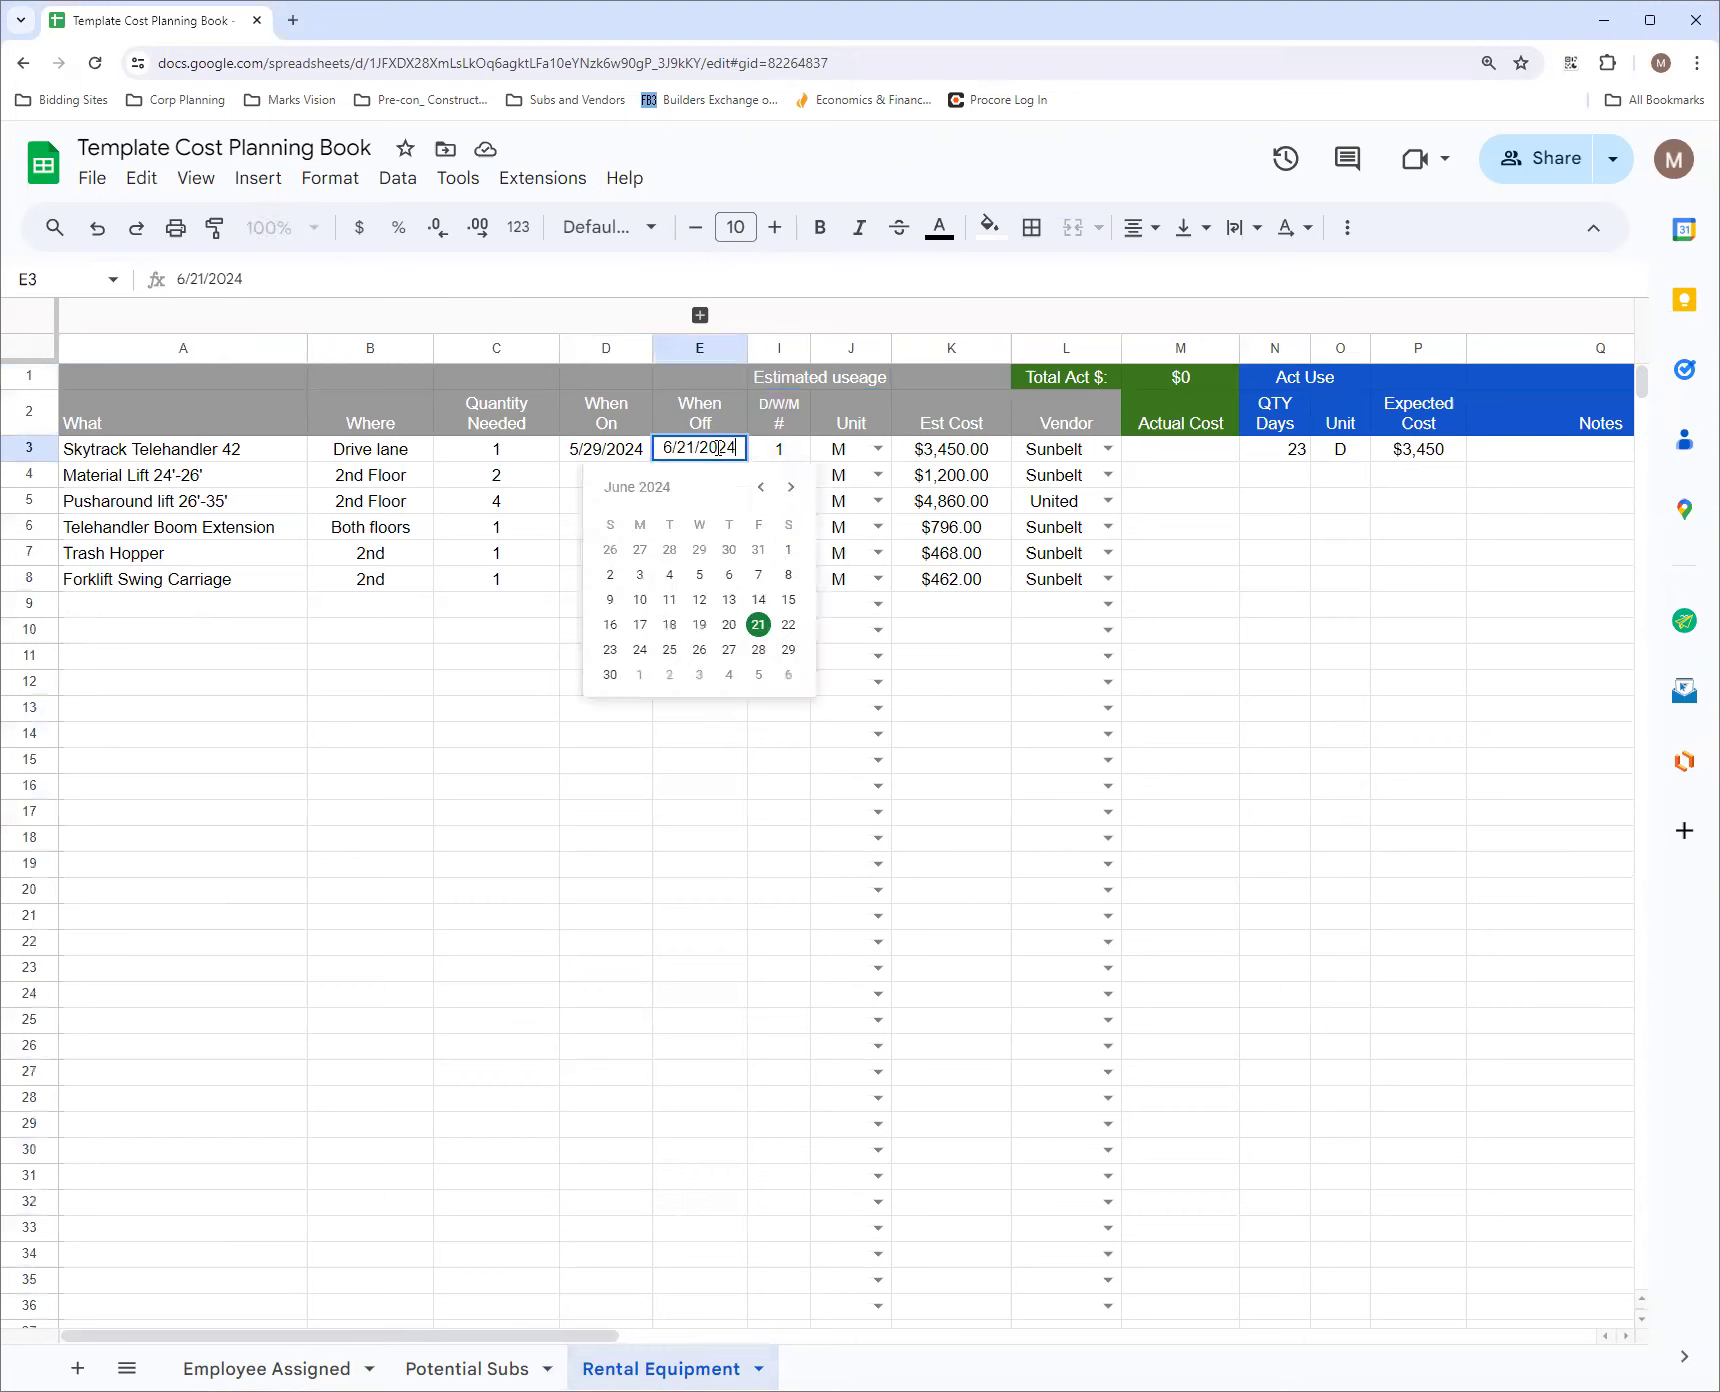
left_click(640, 575)
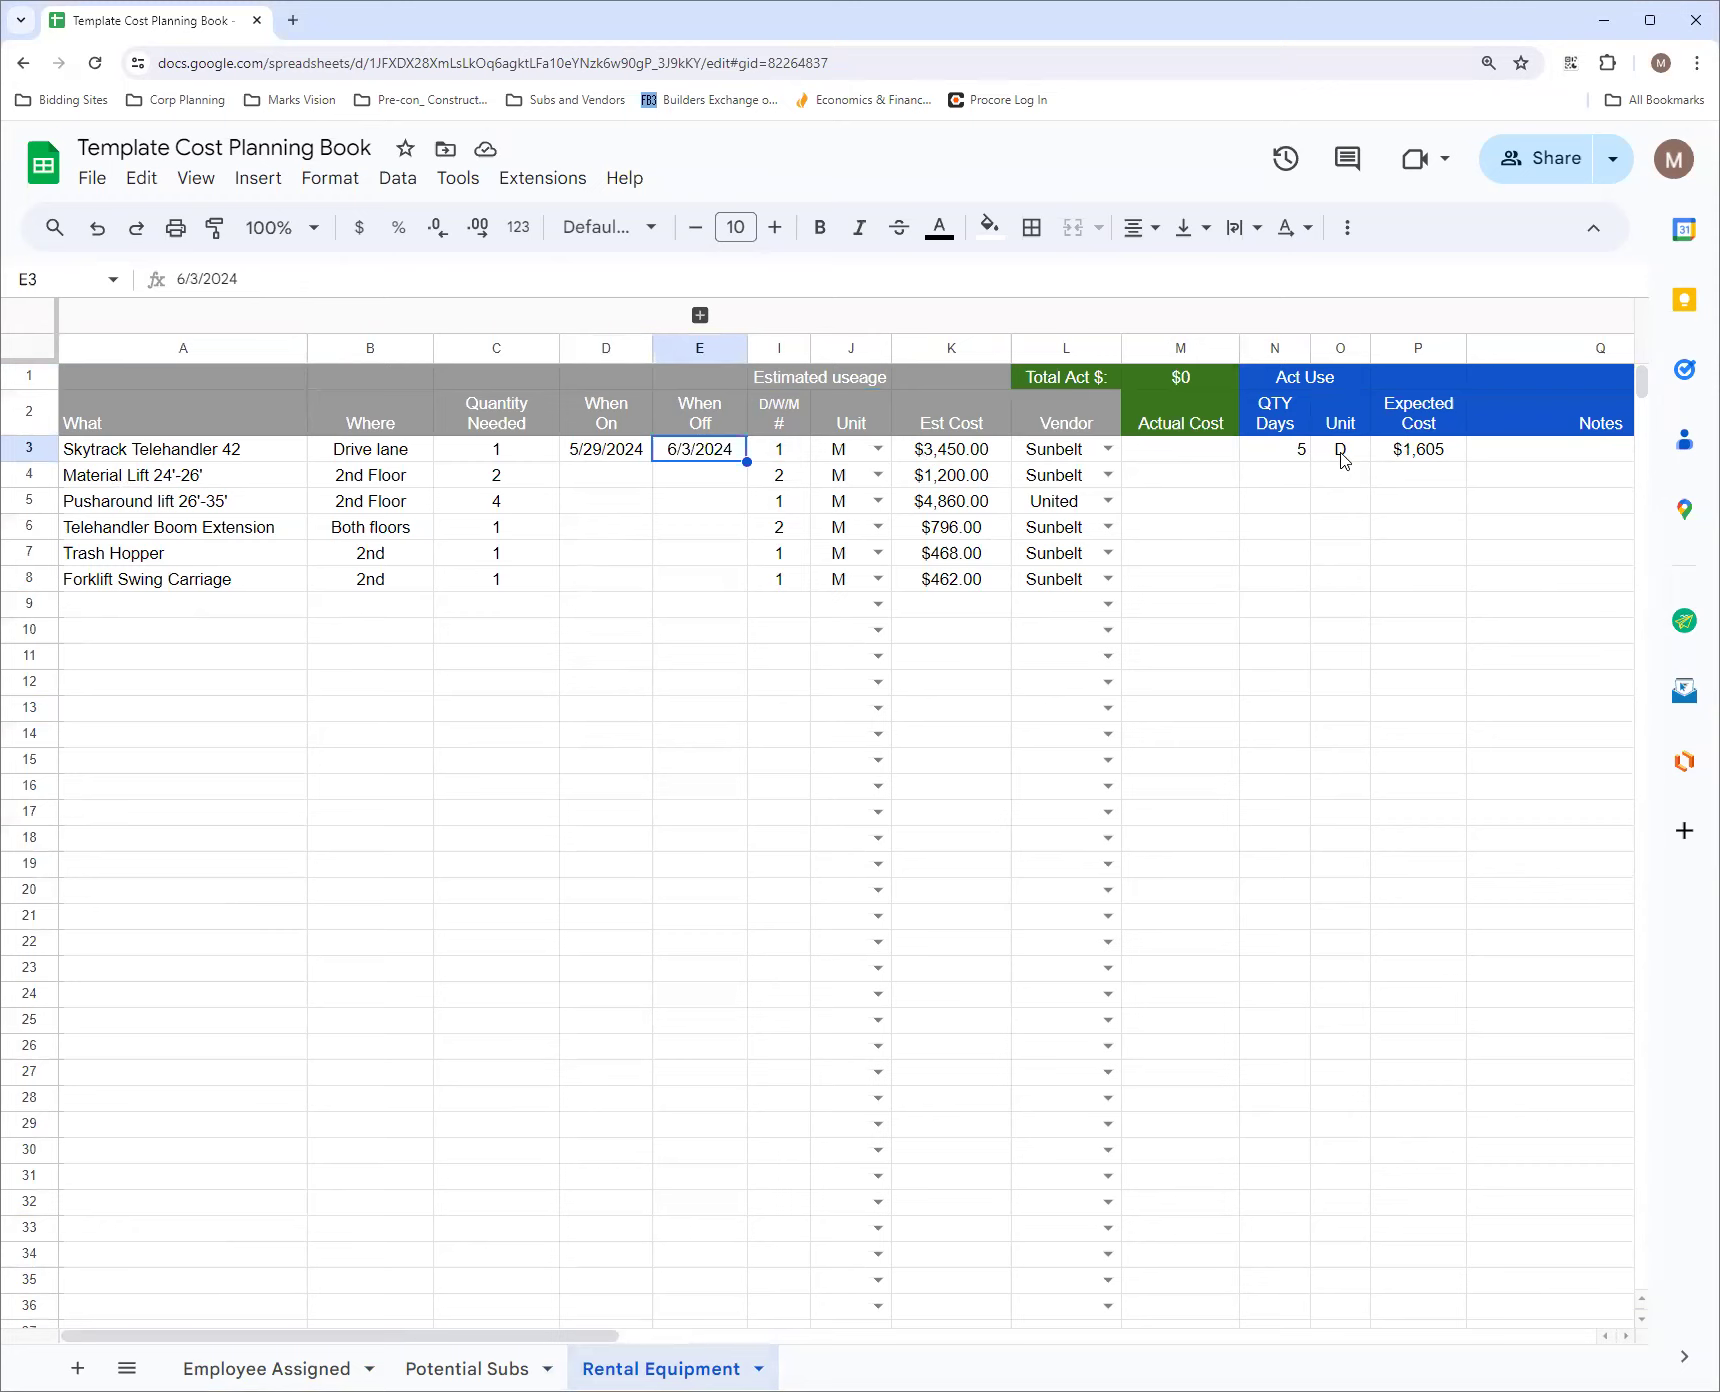
Expand the Rates columns to compare the Skytrack Telehandler 42's 1 Week and 1 day rates, and collapse them again
left_click(700, 315)
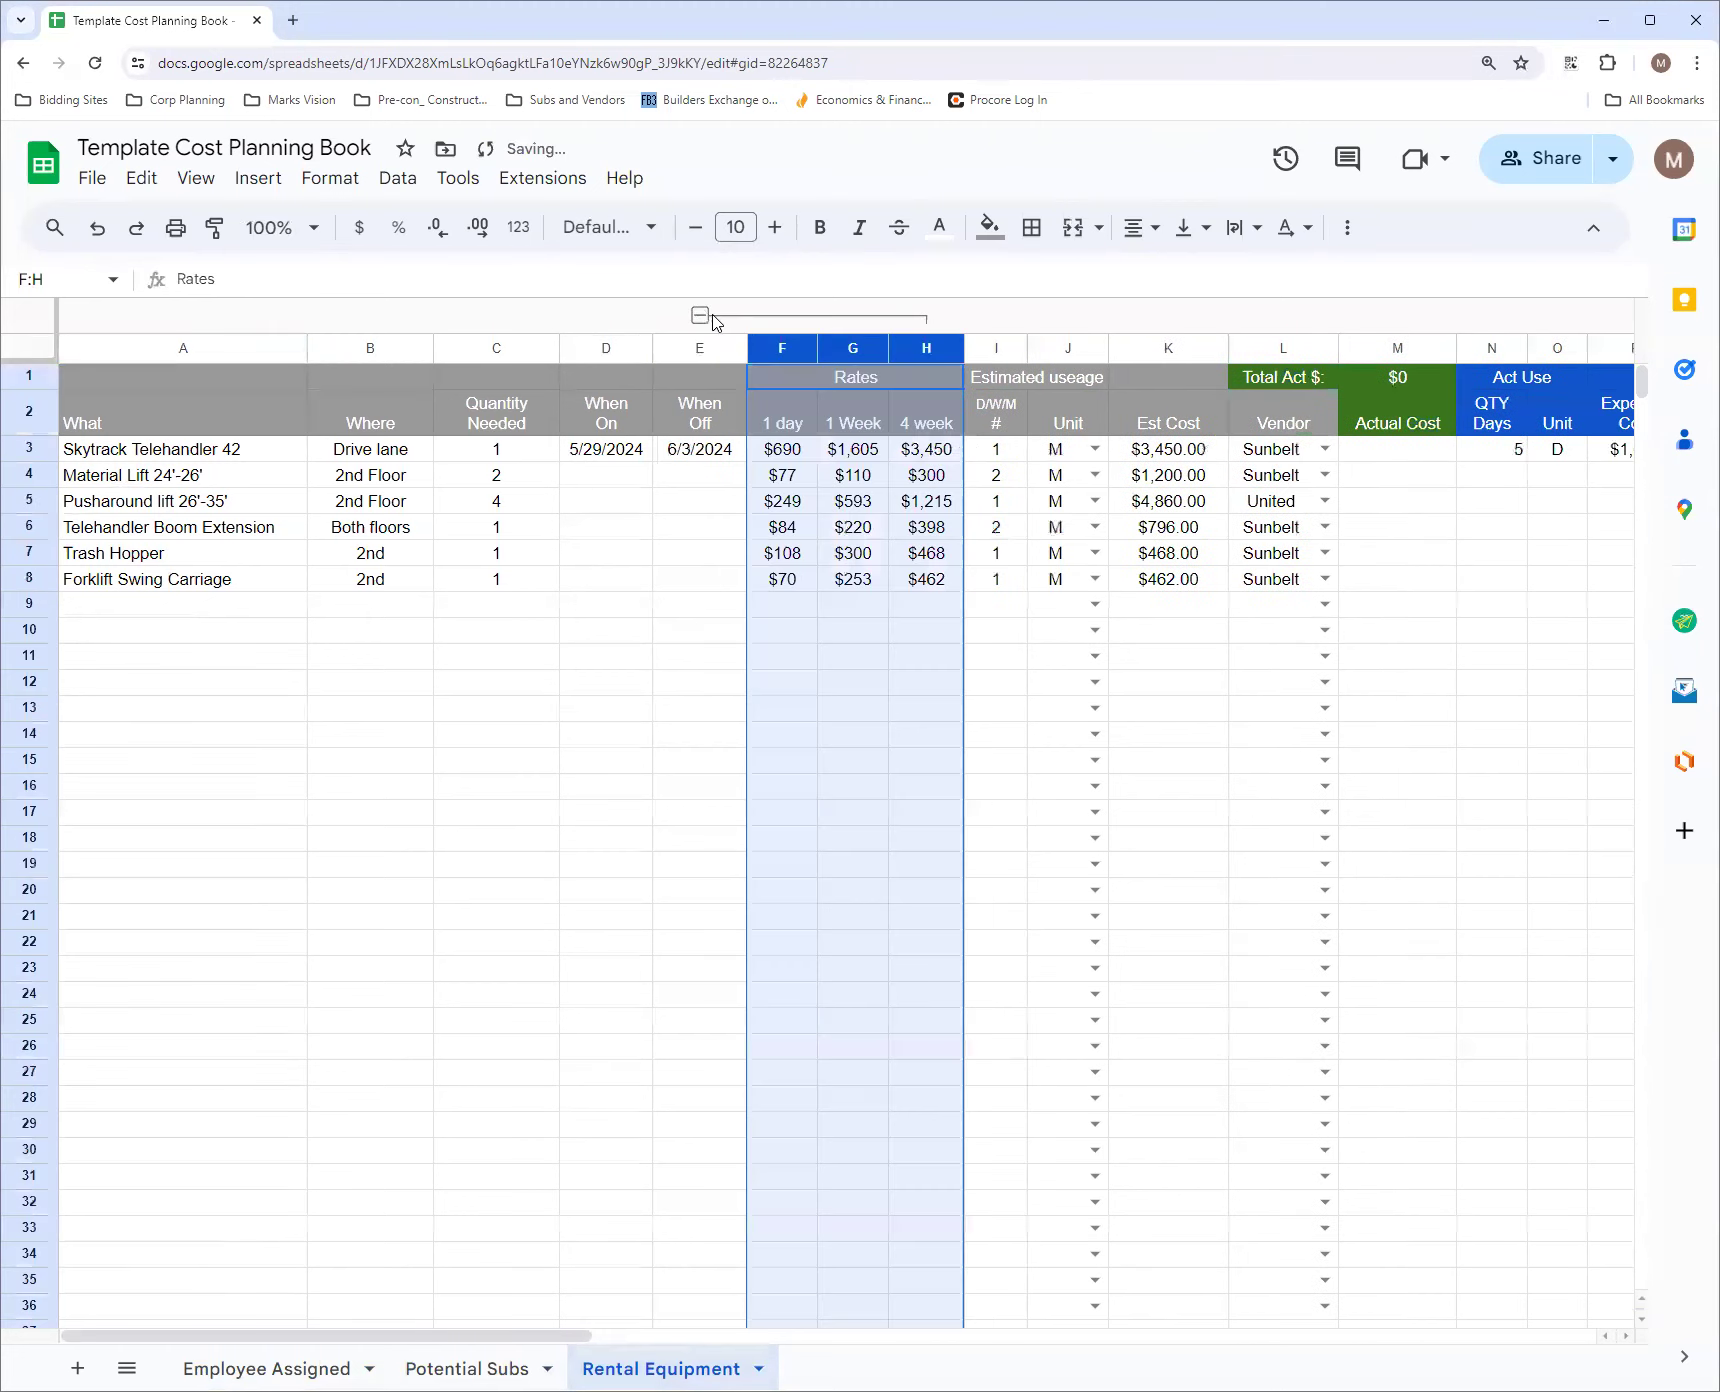
left_click(857, 456)
left_click(776, 456)
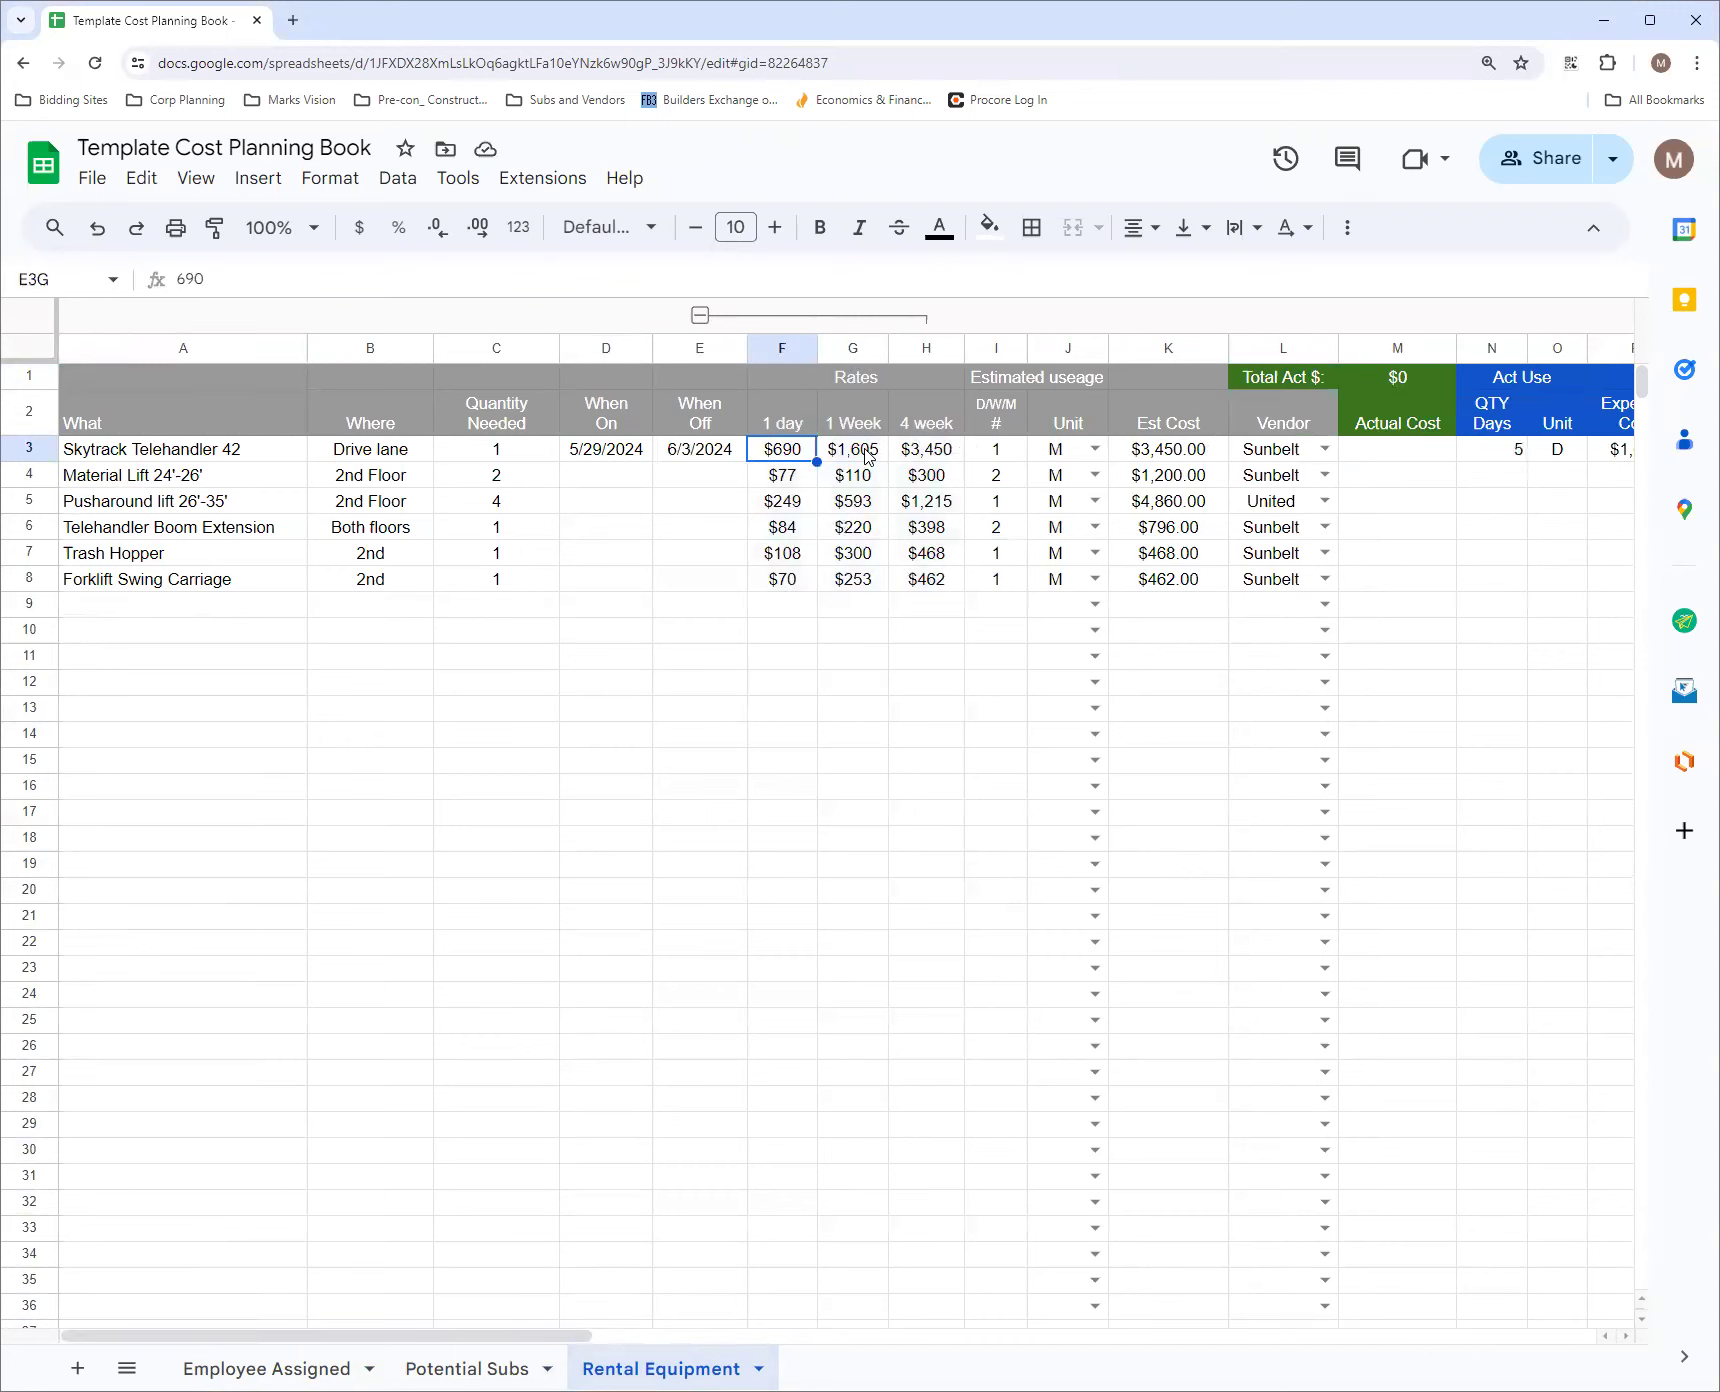
left_click(700, 315)
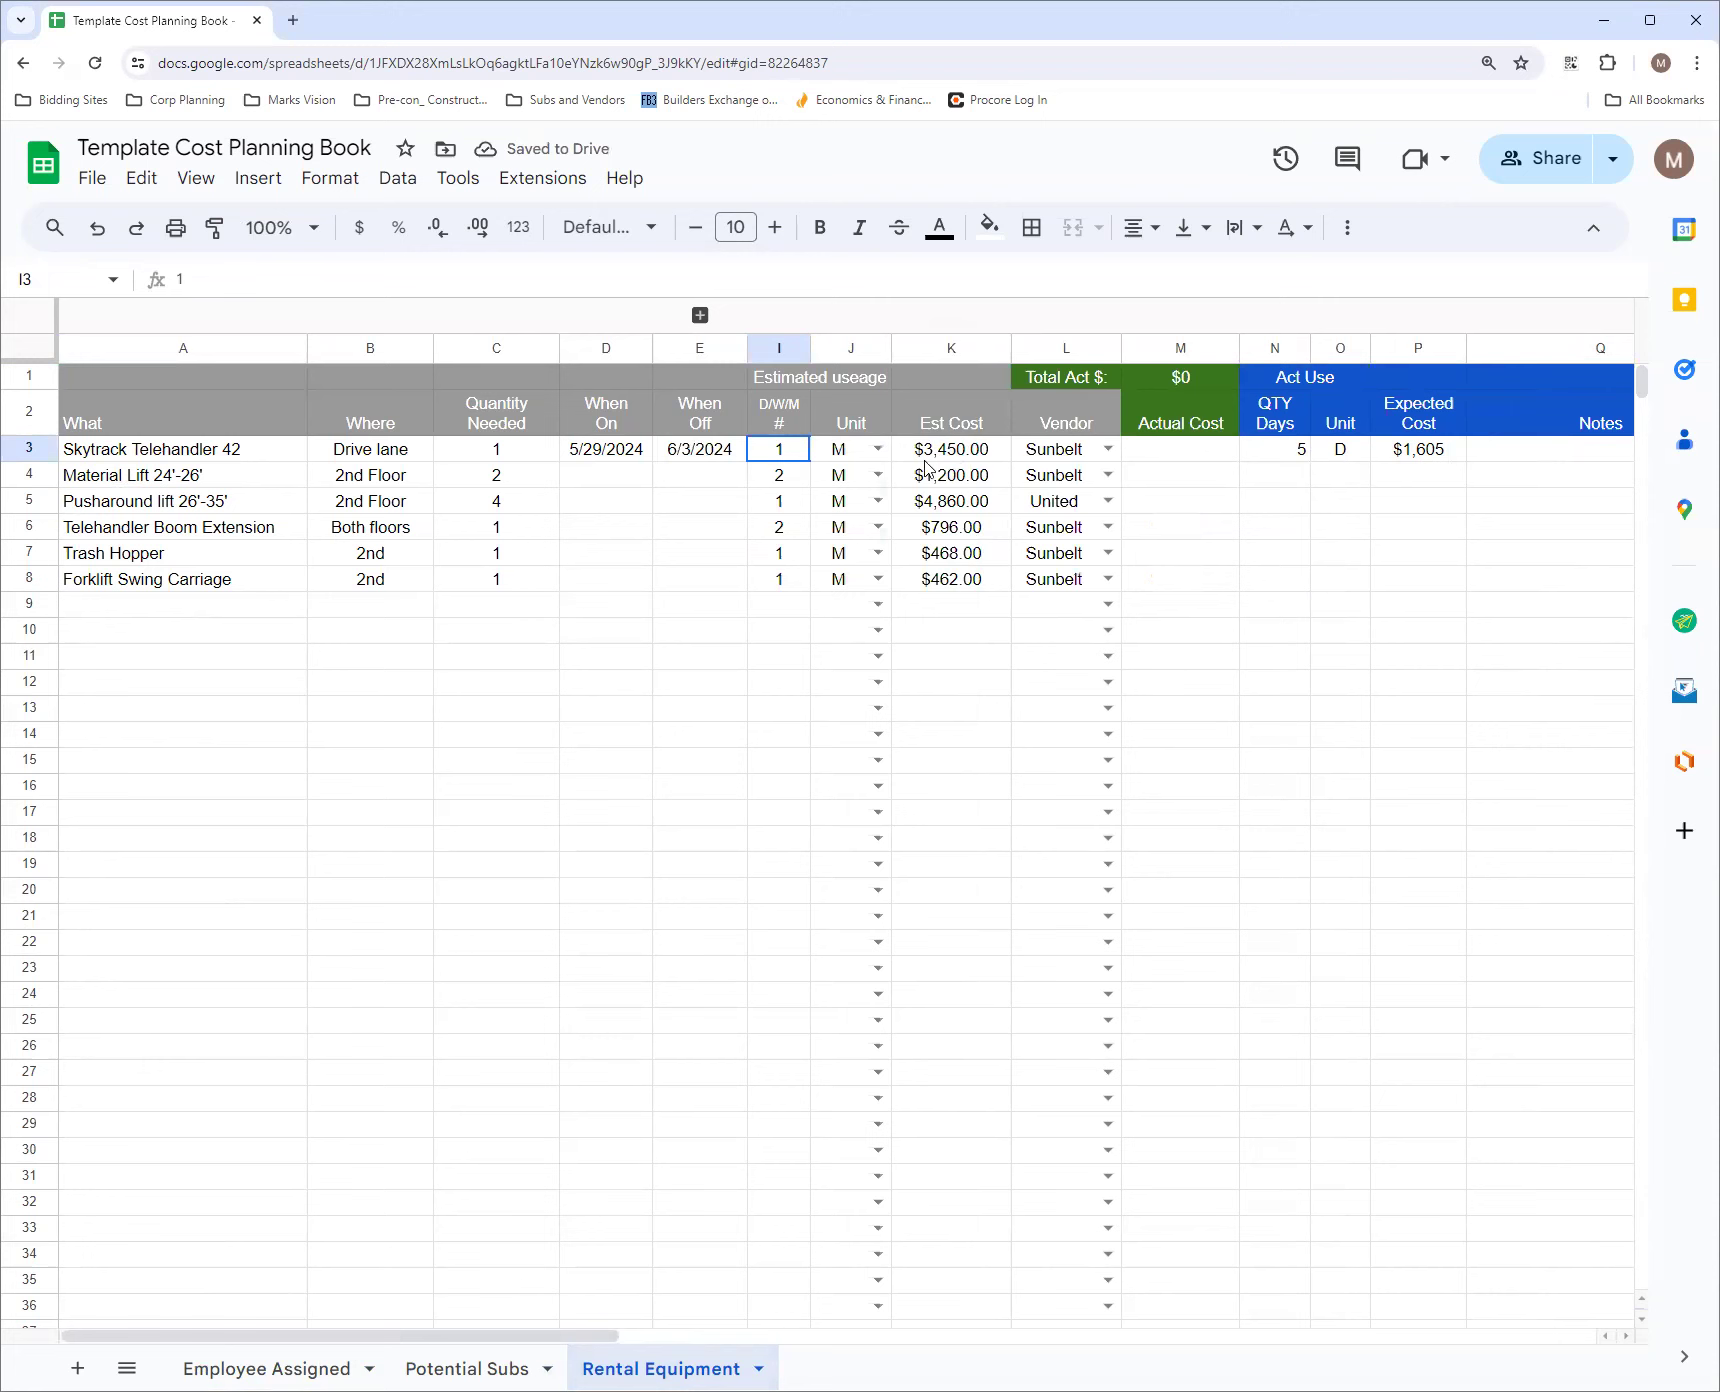
Set the Skytrack Telehandler 42's When Off date to 7/31/2024
left_click(722, 453)
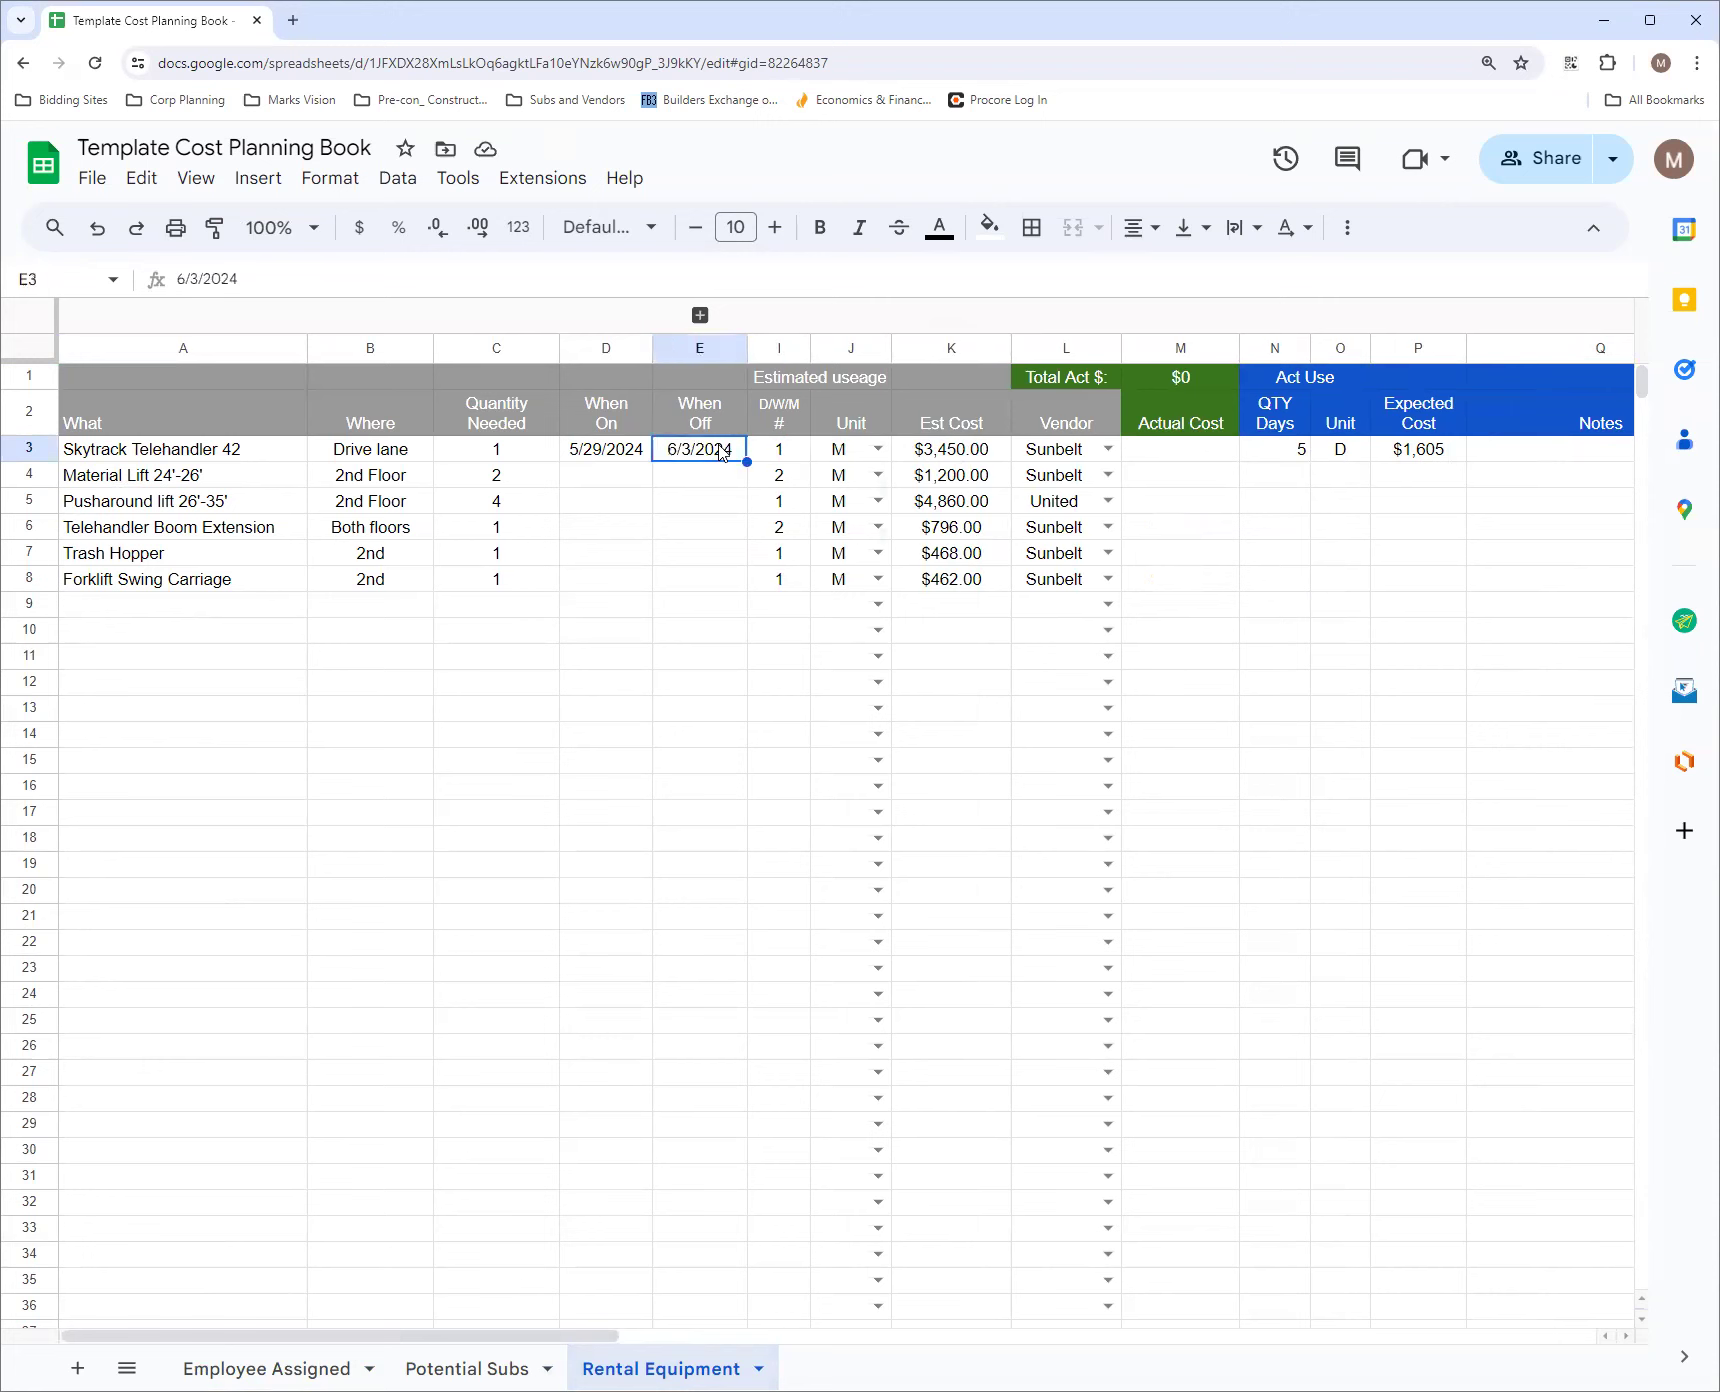
double_click(722, 453)
left_click(794, 490)
left_click(699, 649)
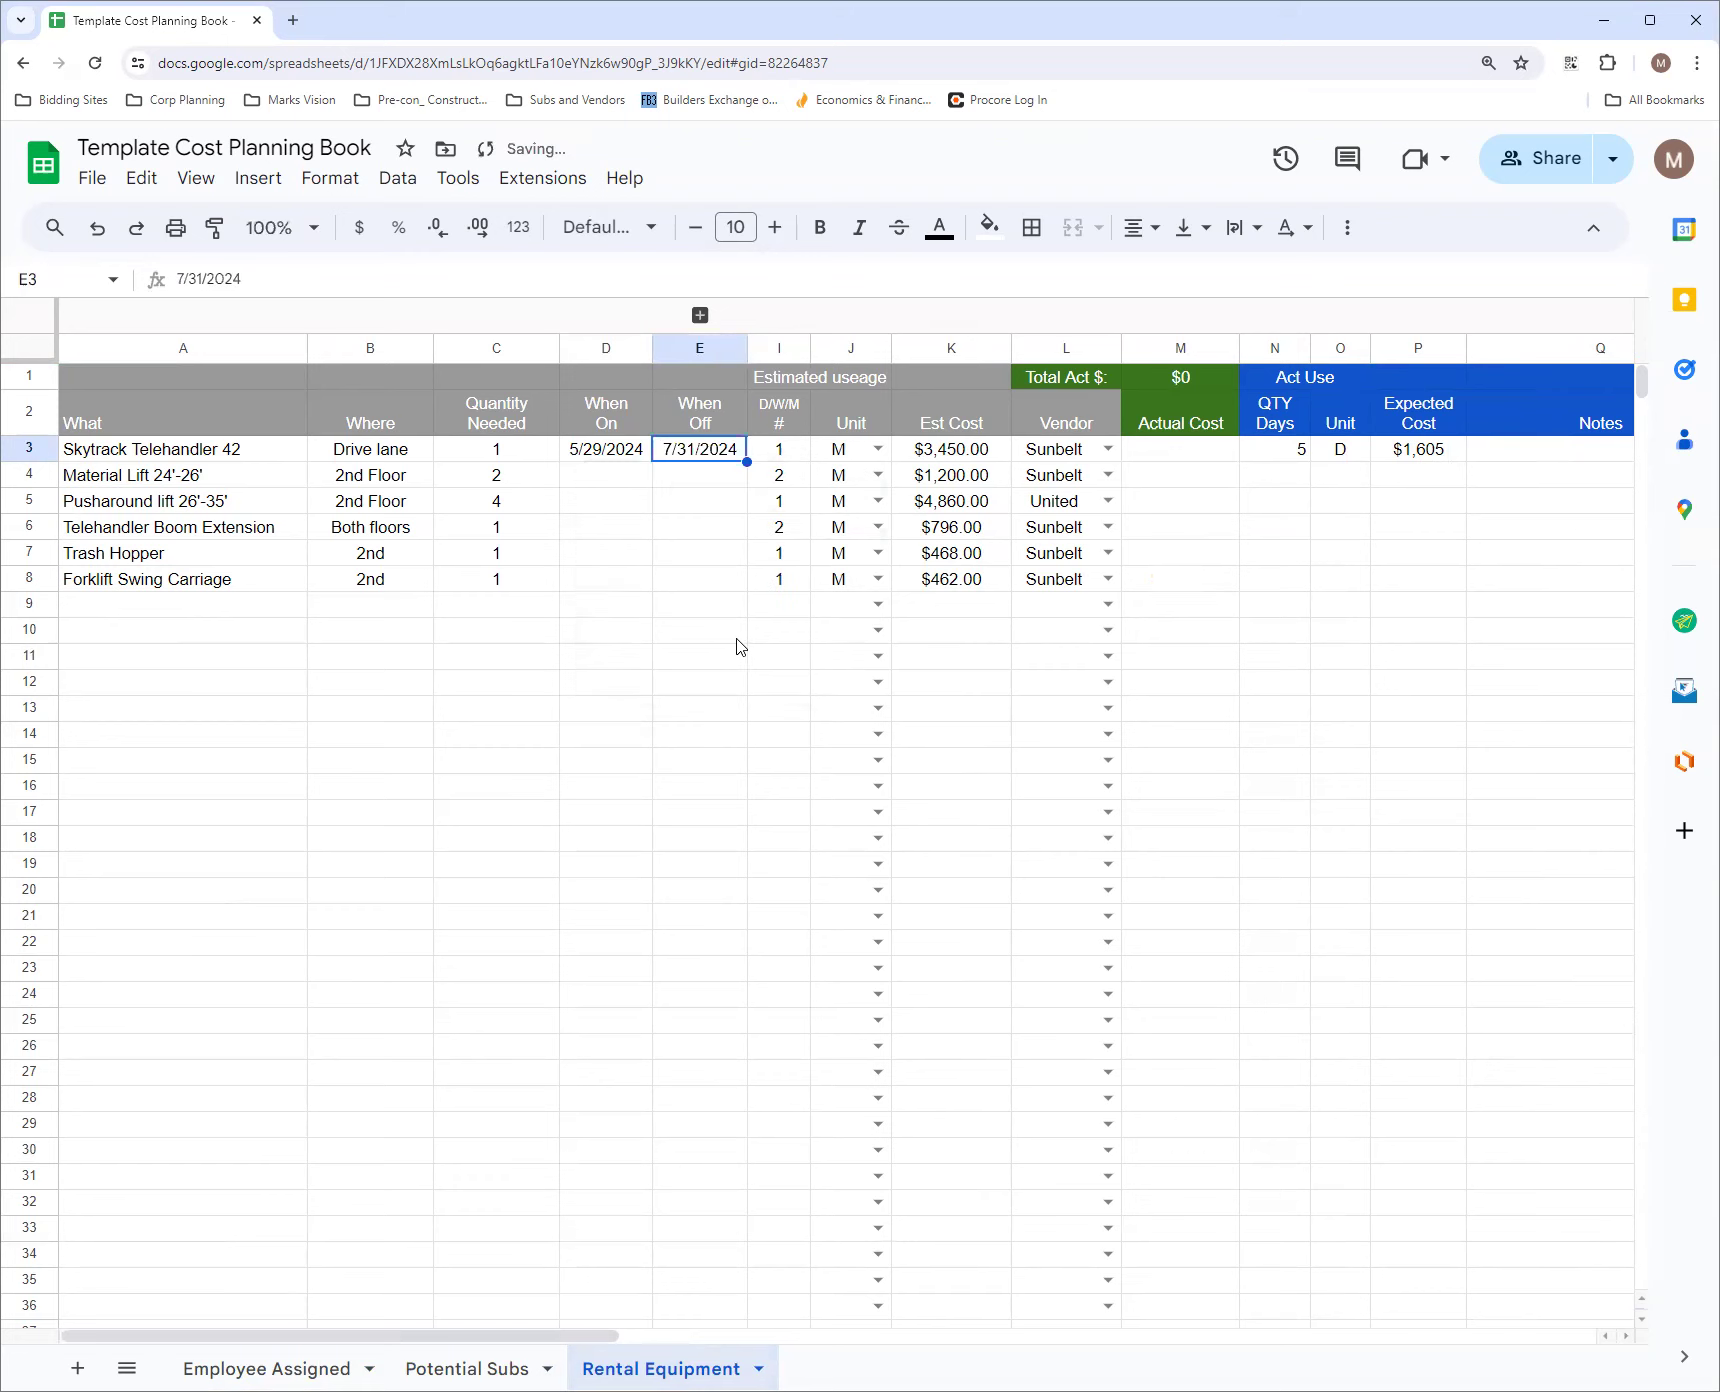
Inspect the Skytrack Telehandler 42's actual-use days and Expected Cost for the changed rental period
left_click(1289, 485)
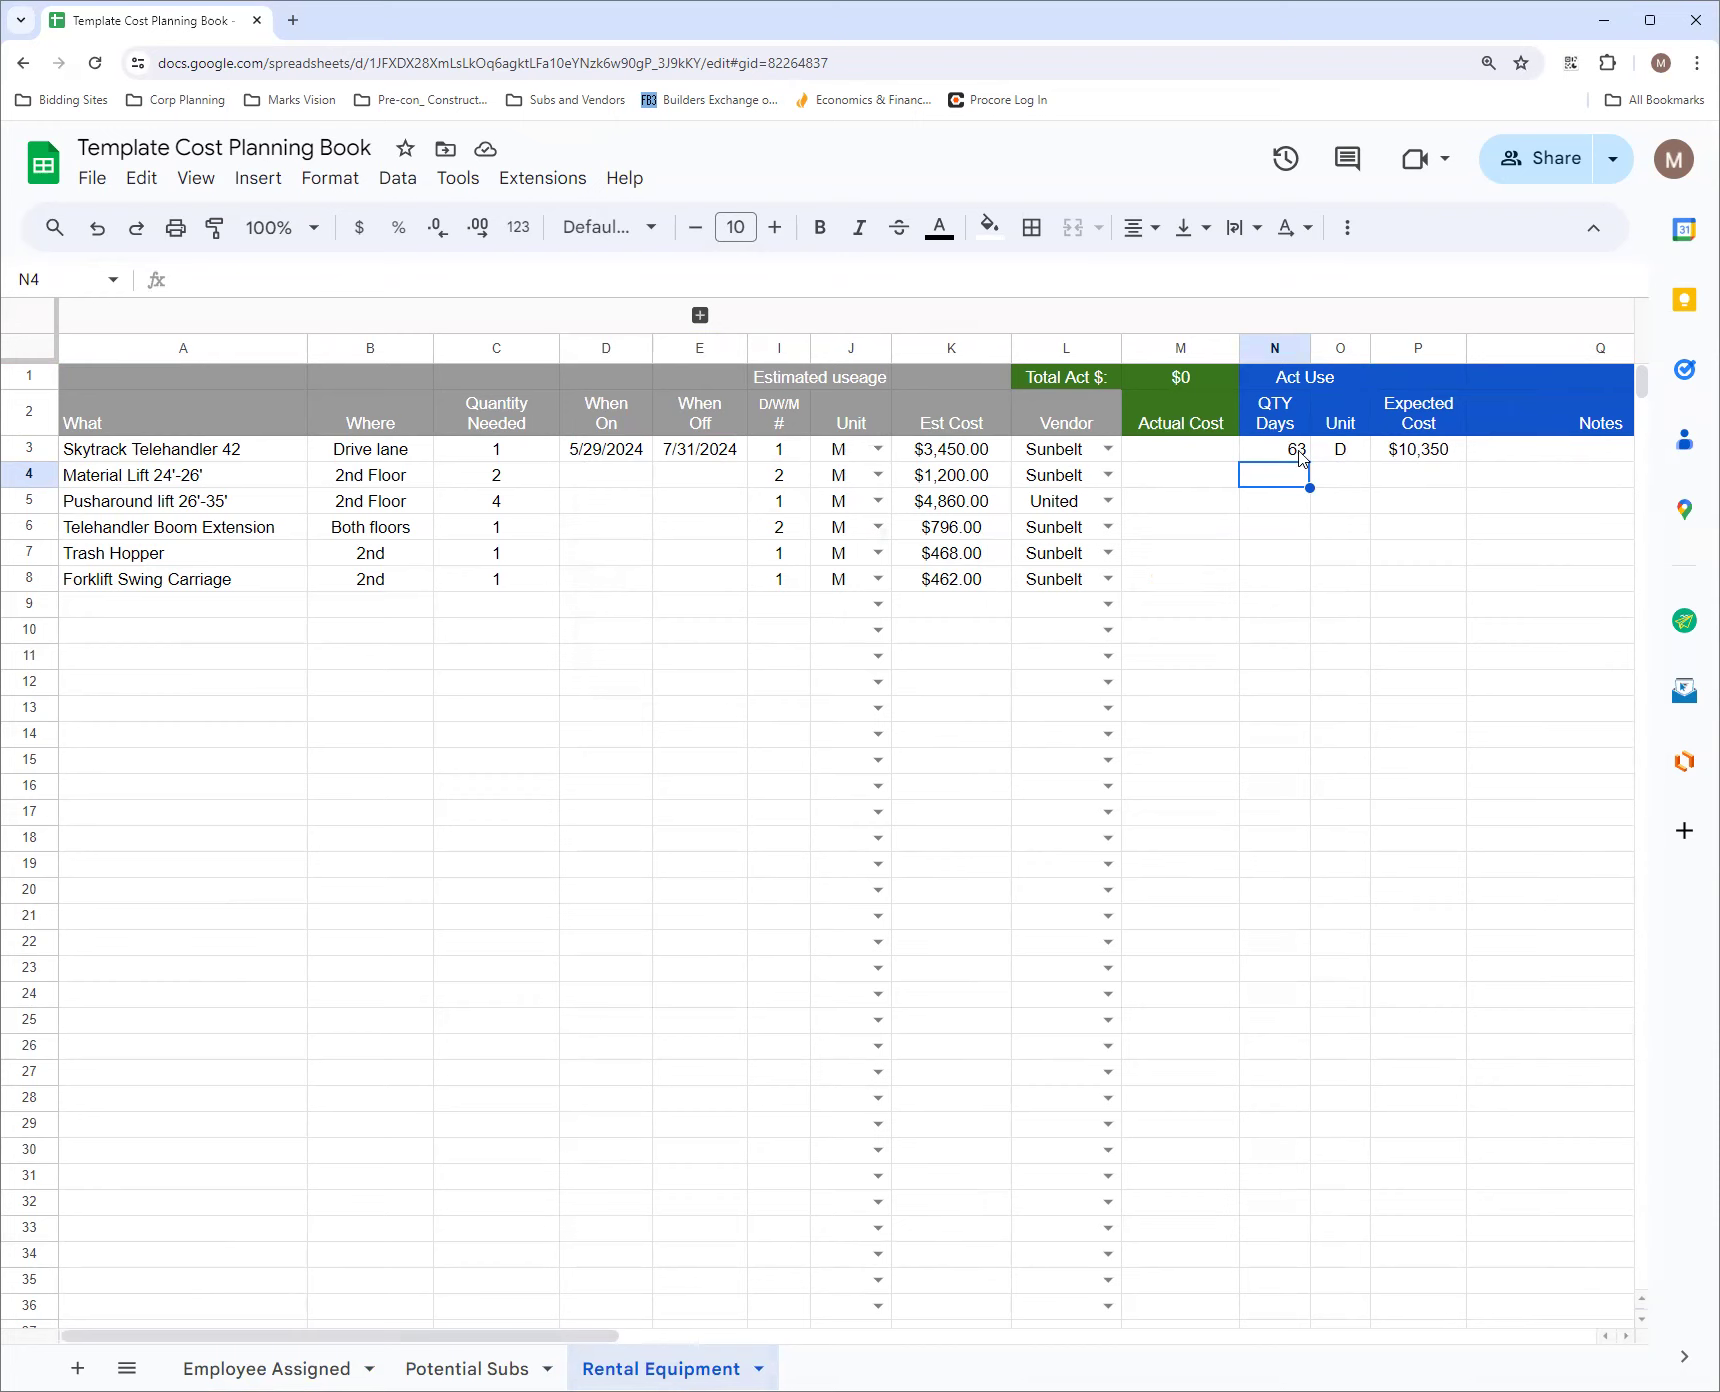
left_click(1421, 453)
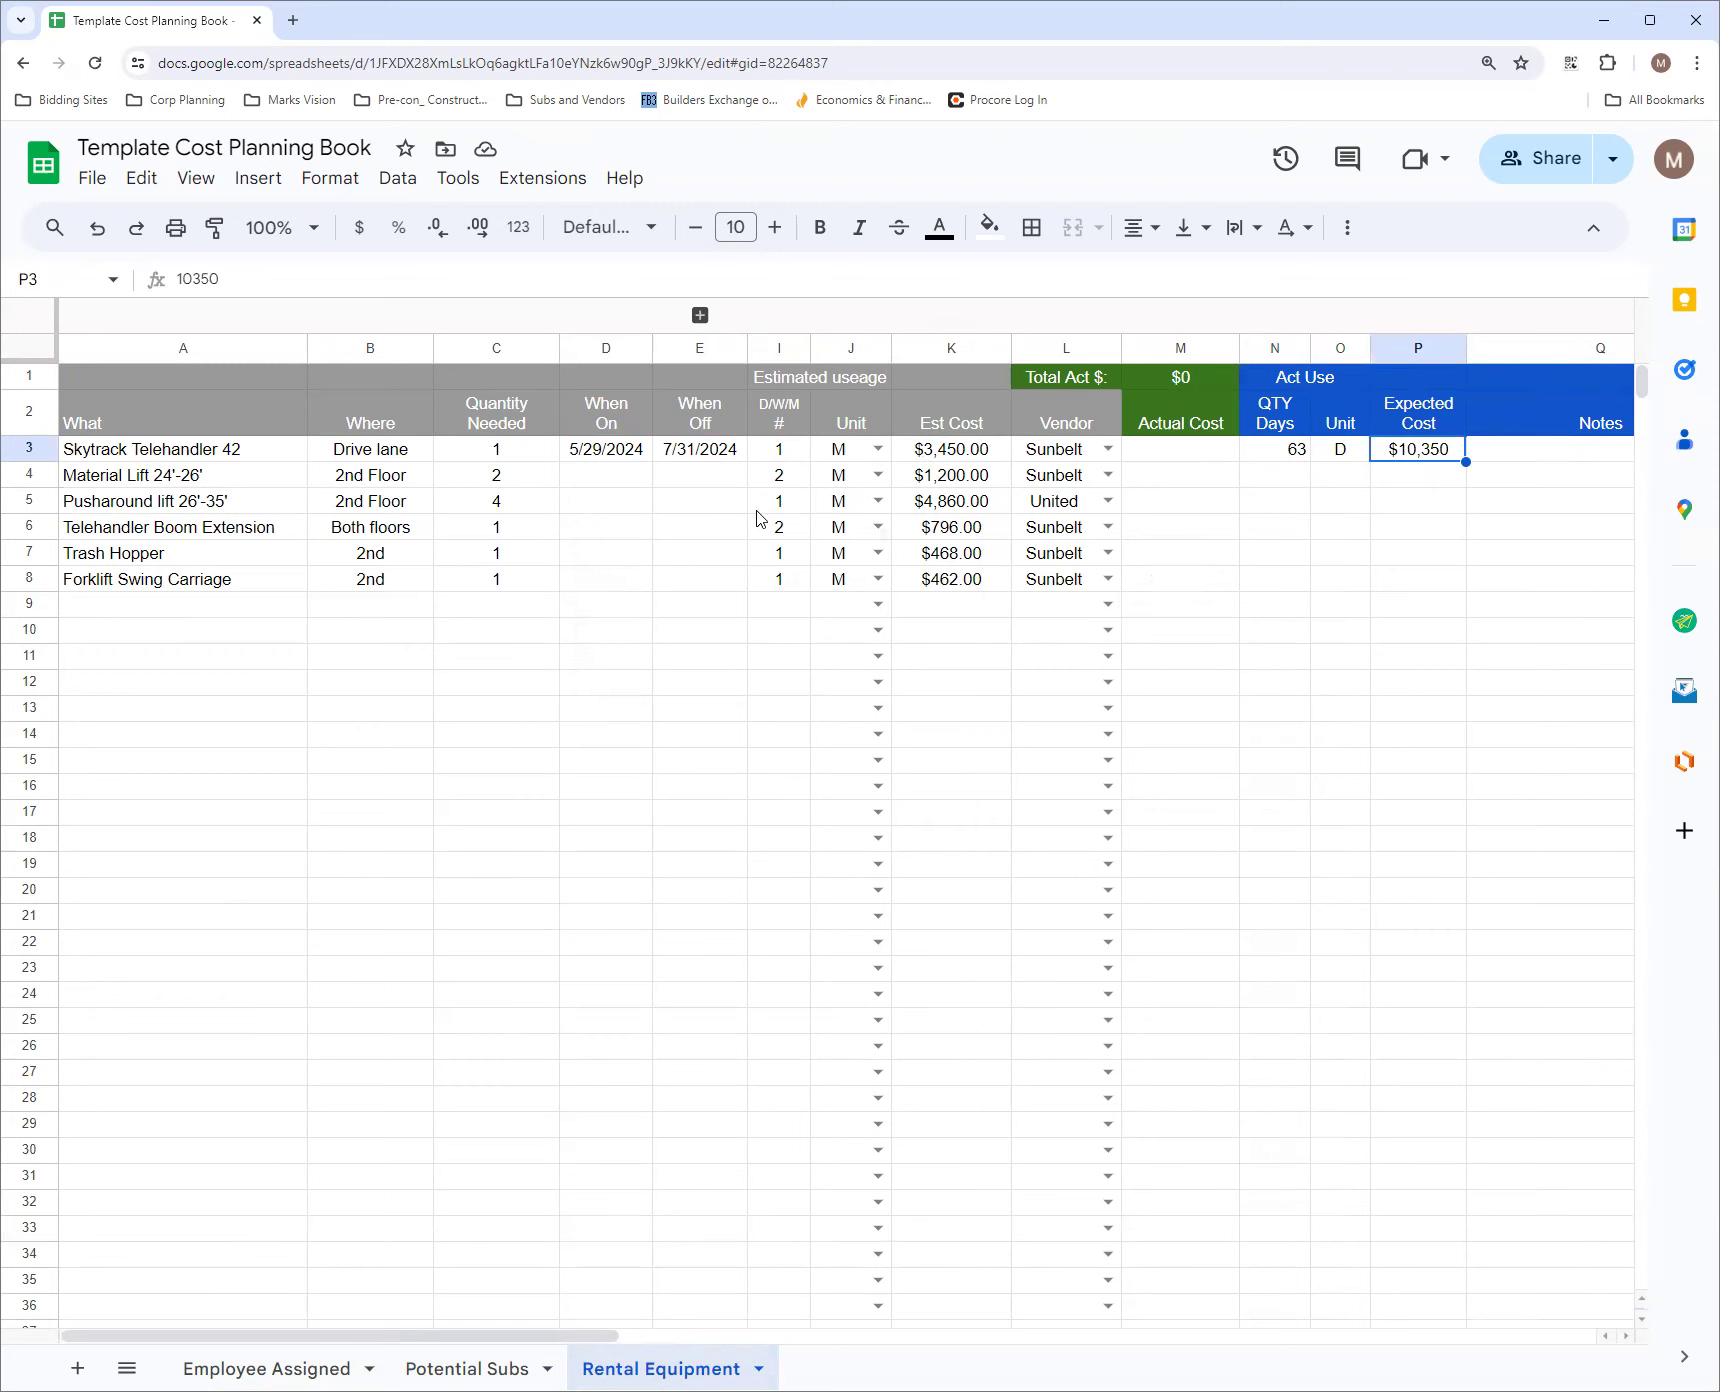
left_click(604, 476)
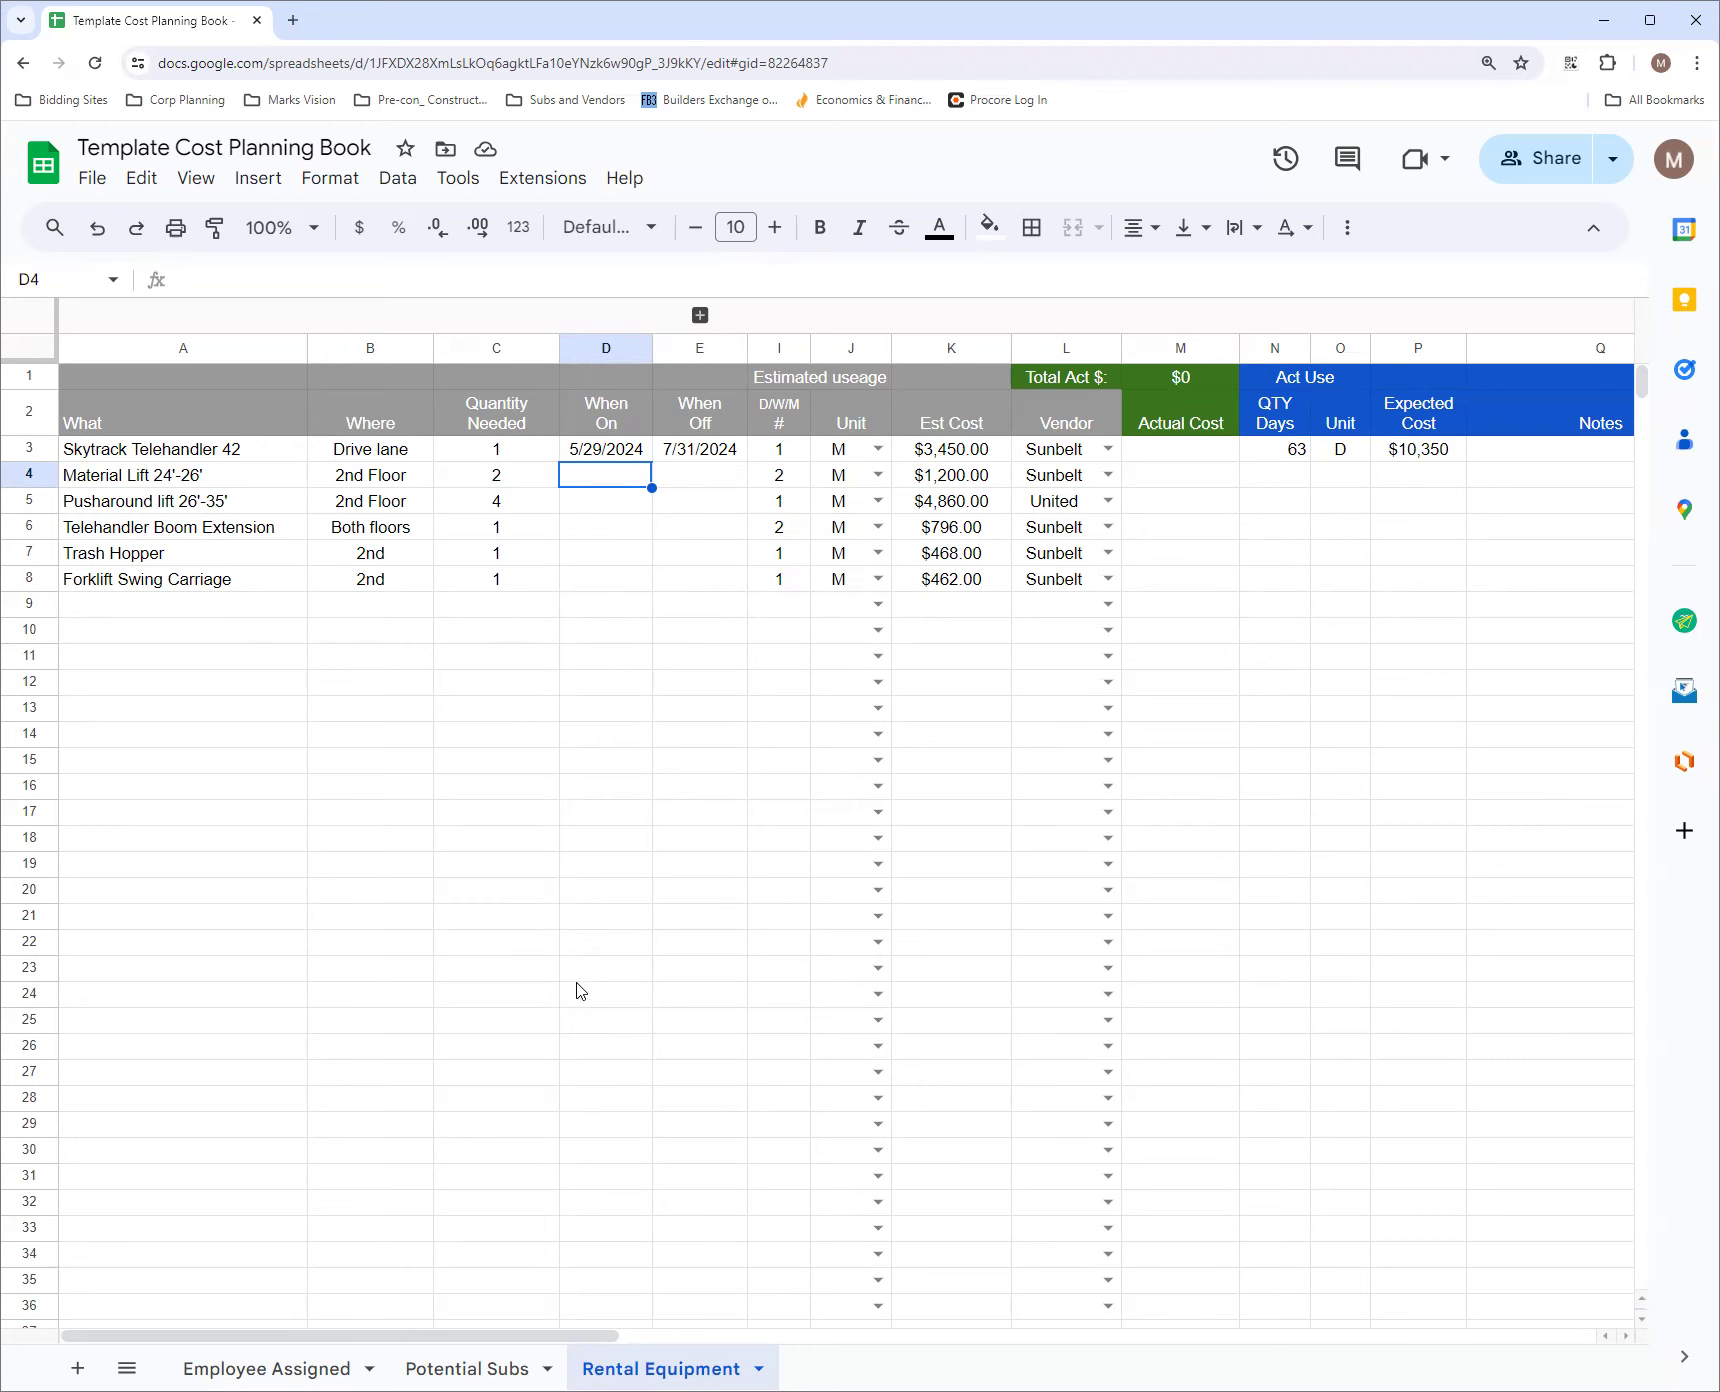
Look through the Employee Assigned and Potential Subs sheets once more and return to Rental Equipment
left_click(275, 1362)
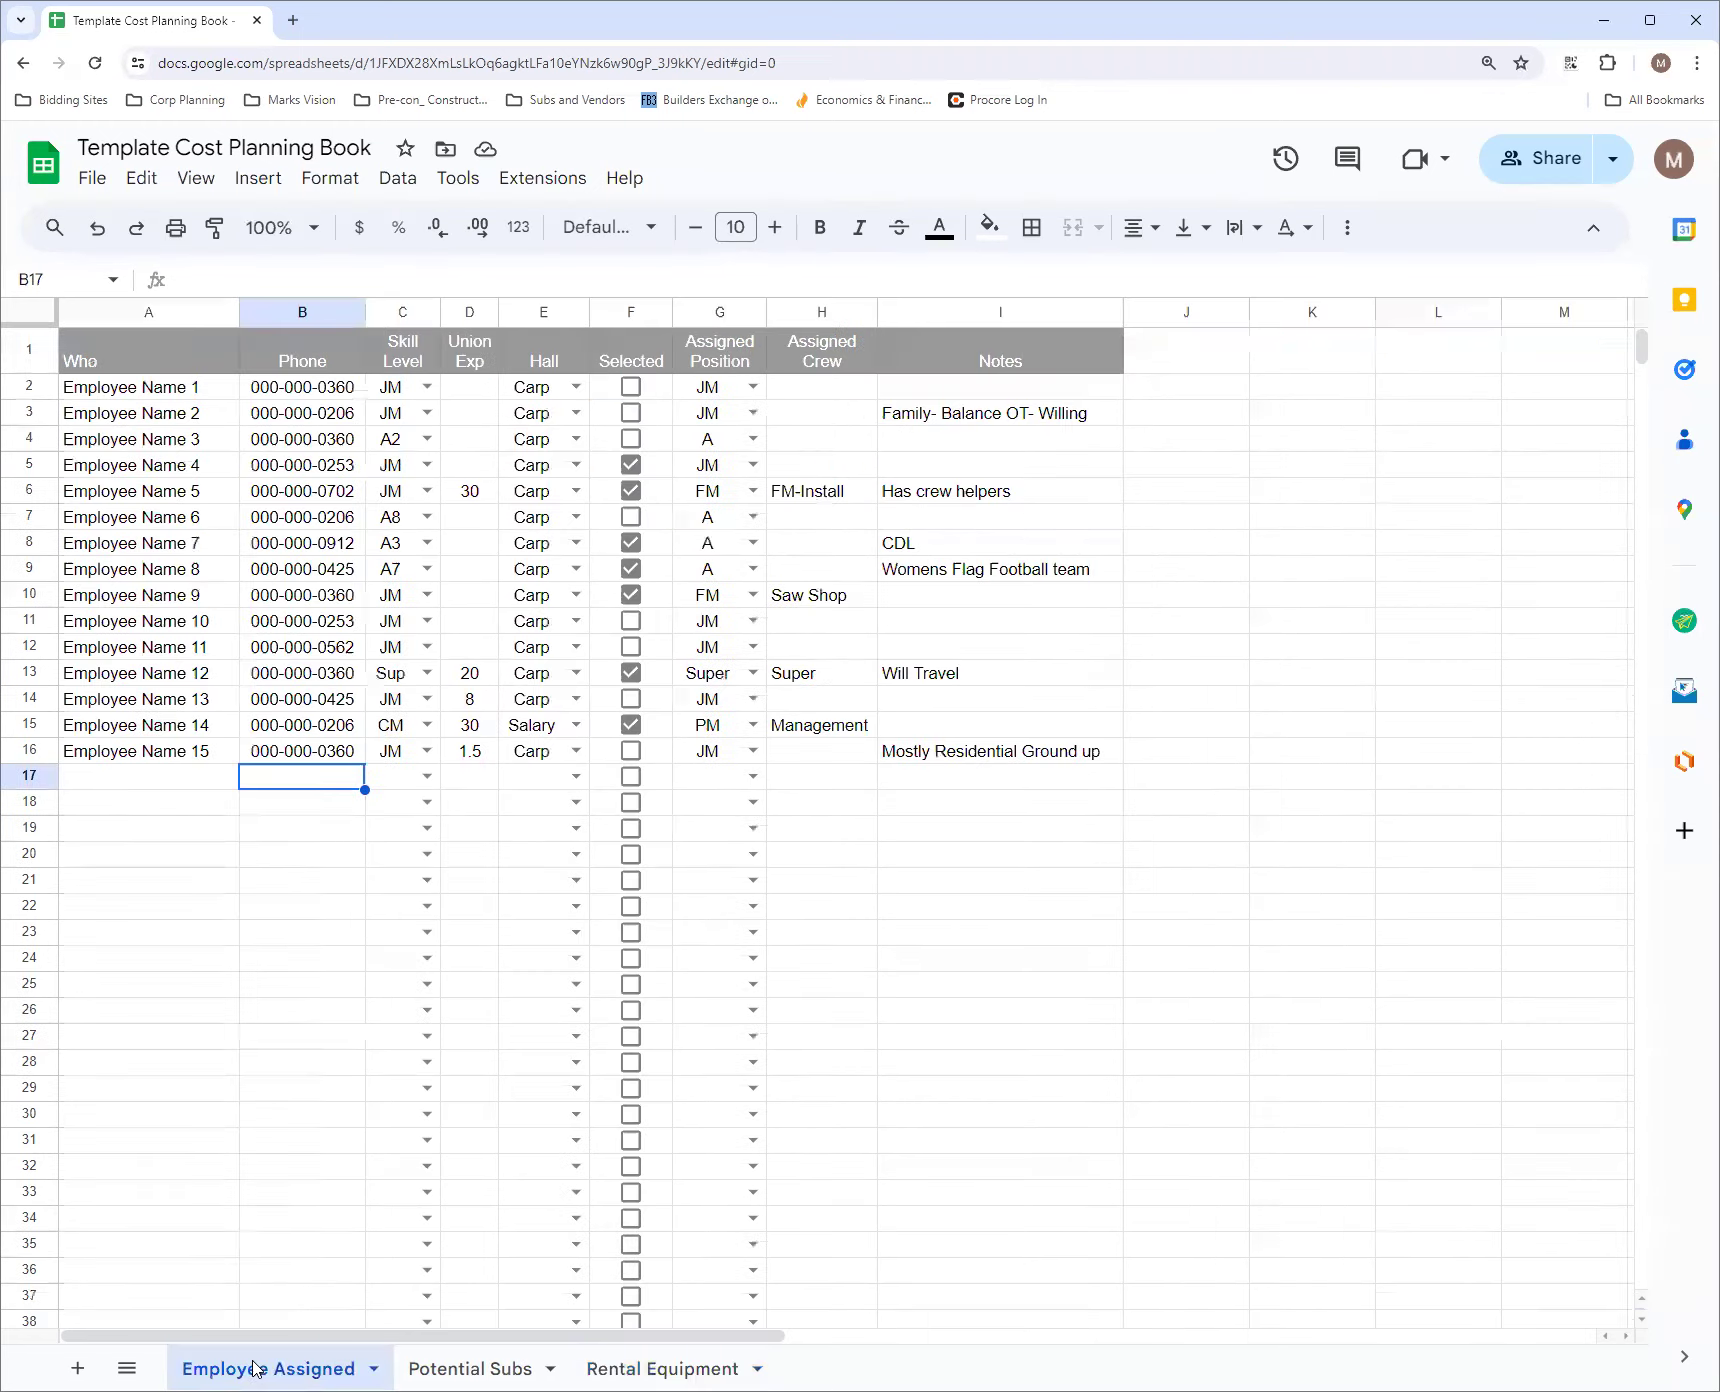
left_click(434, 1367)
left_click(640, 1368)
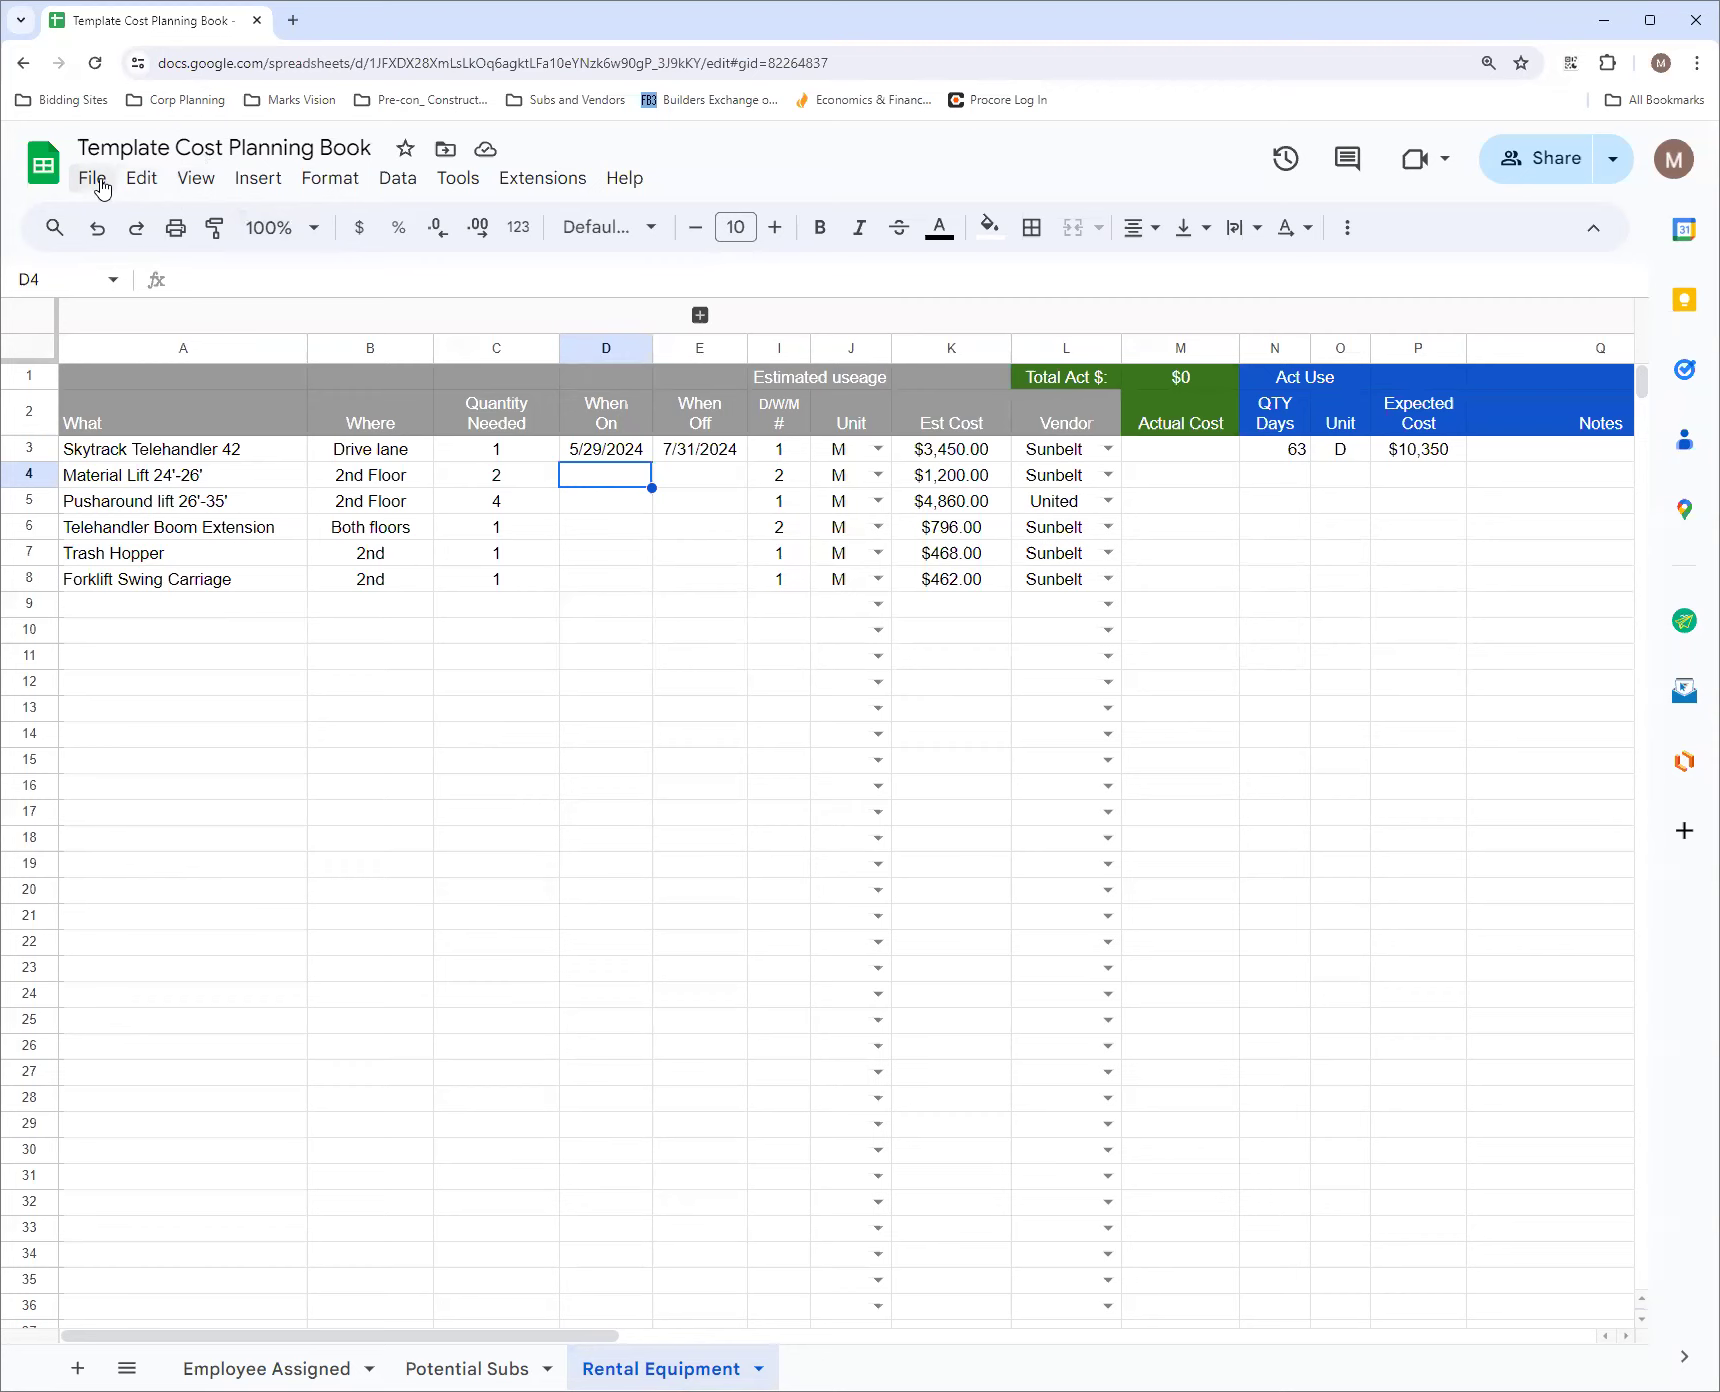
Open Google Drive in a new browser tab and create a blank Google Sheets spreadsheet there
left_click(293, 21)
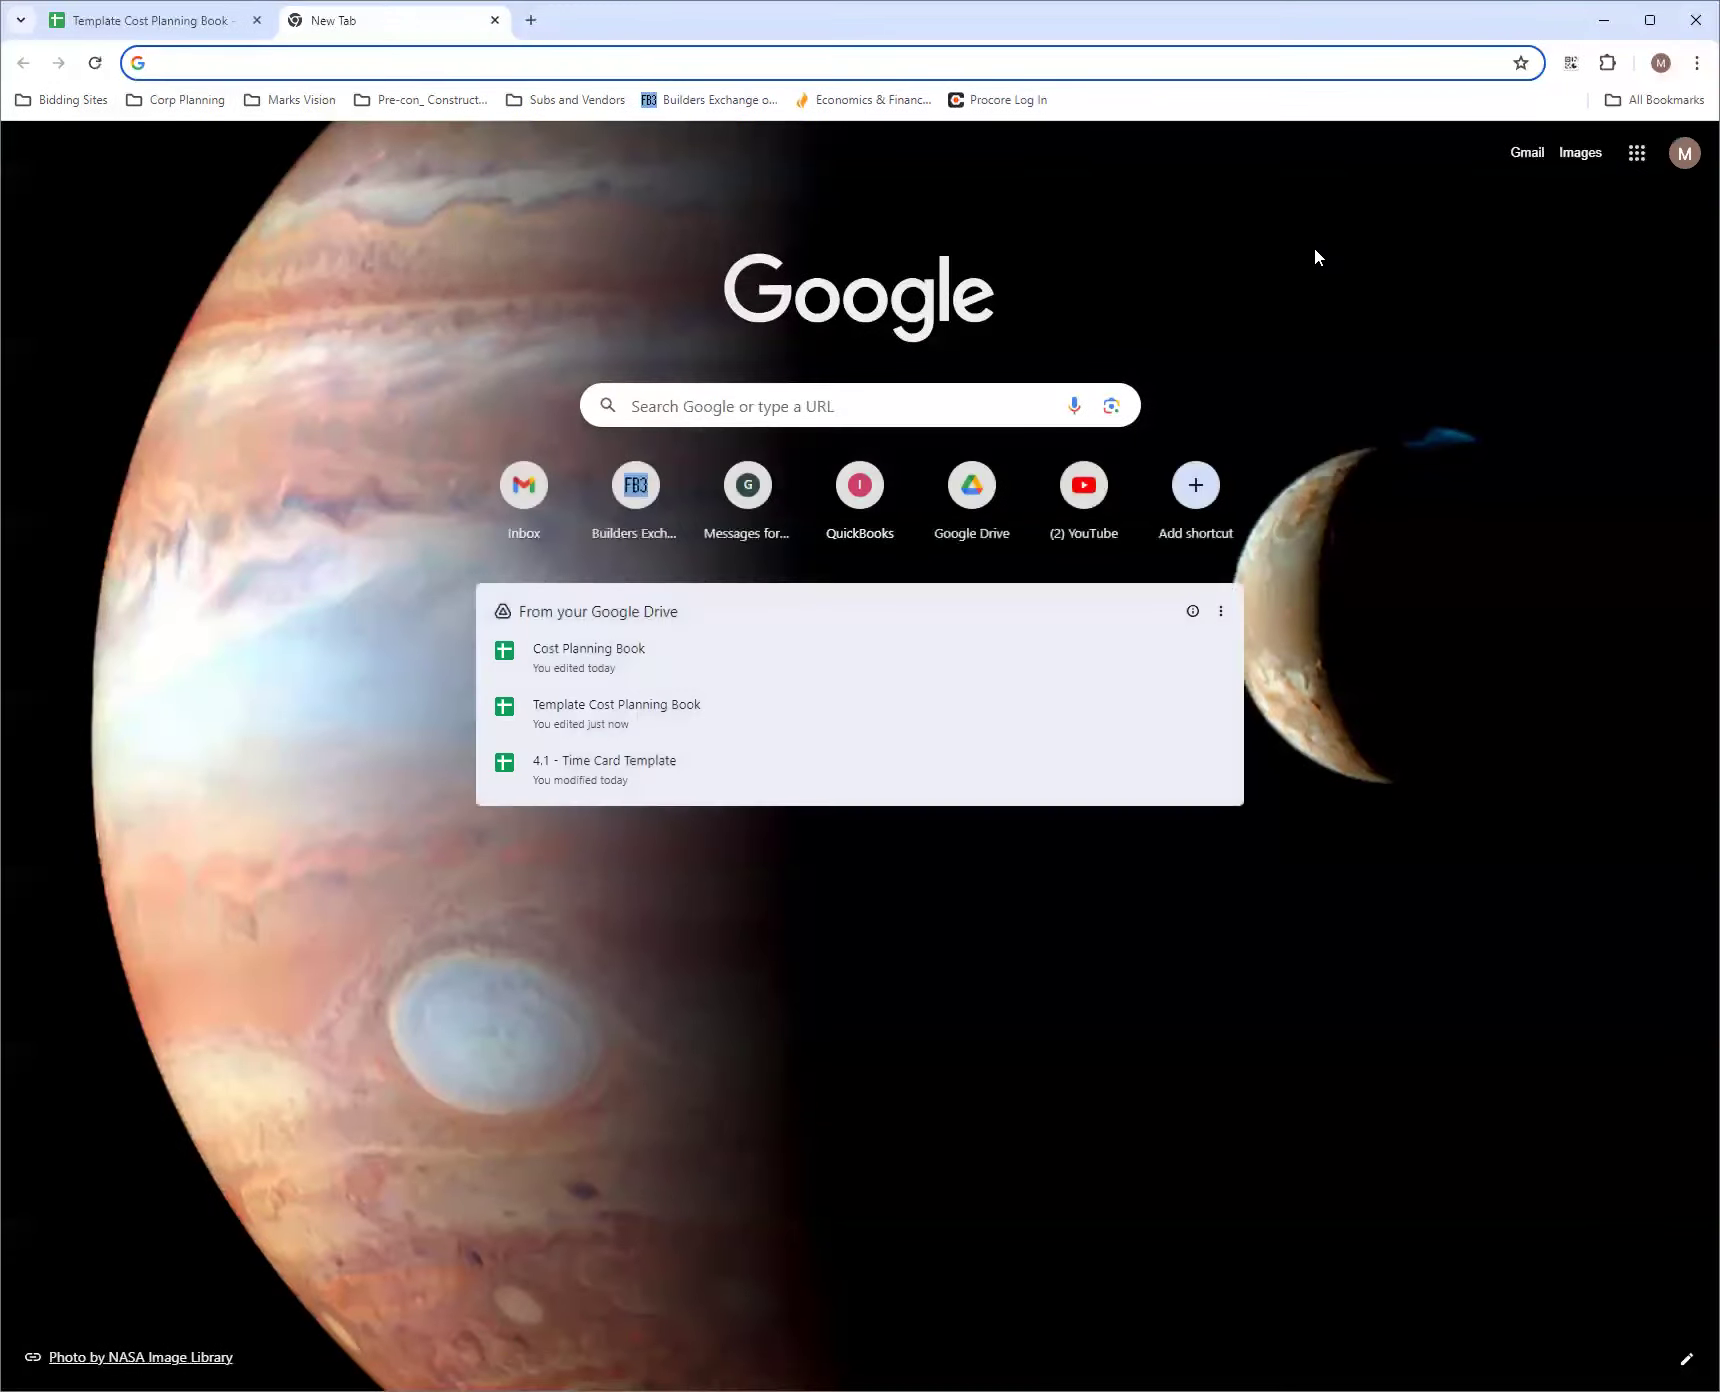
left_click(1637, 163)
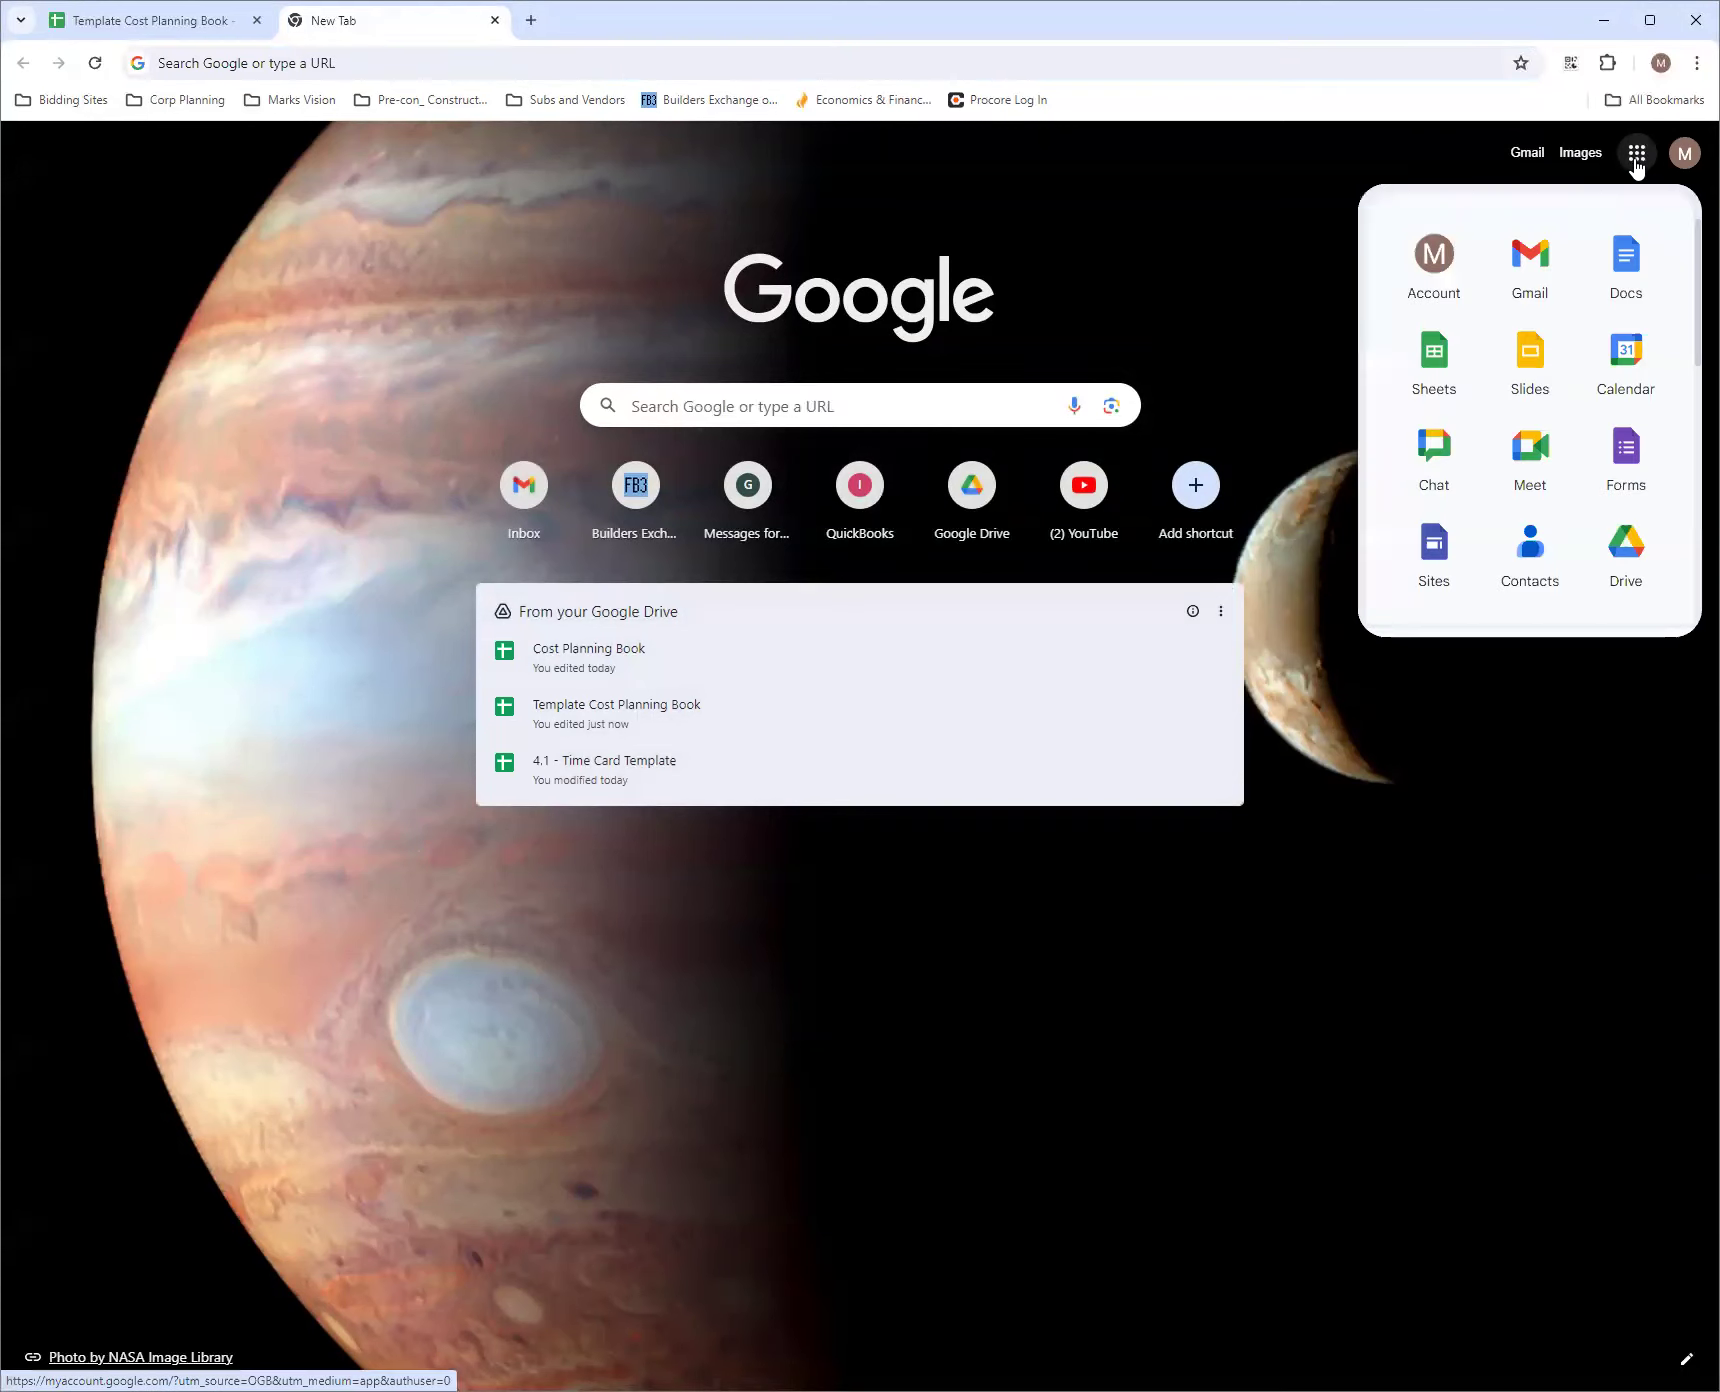
left_click(1213, 174)
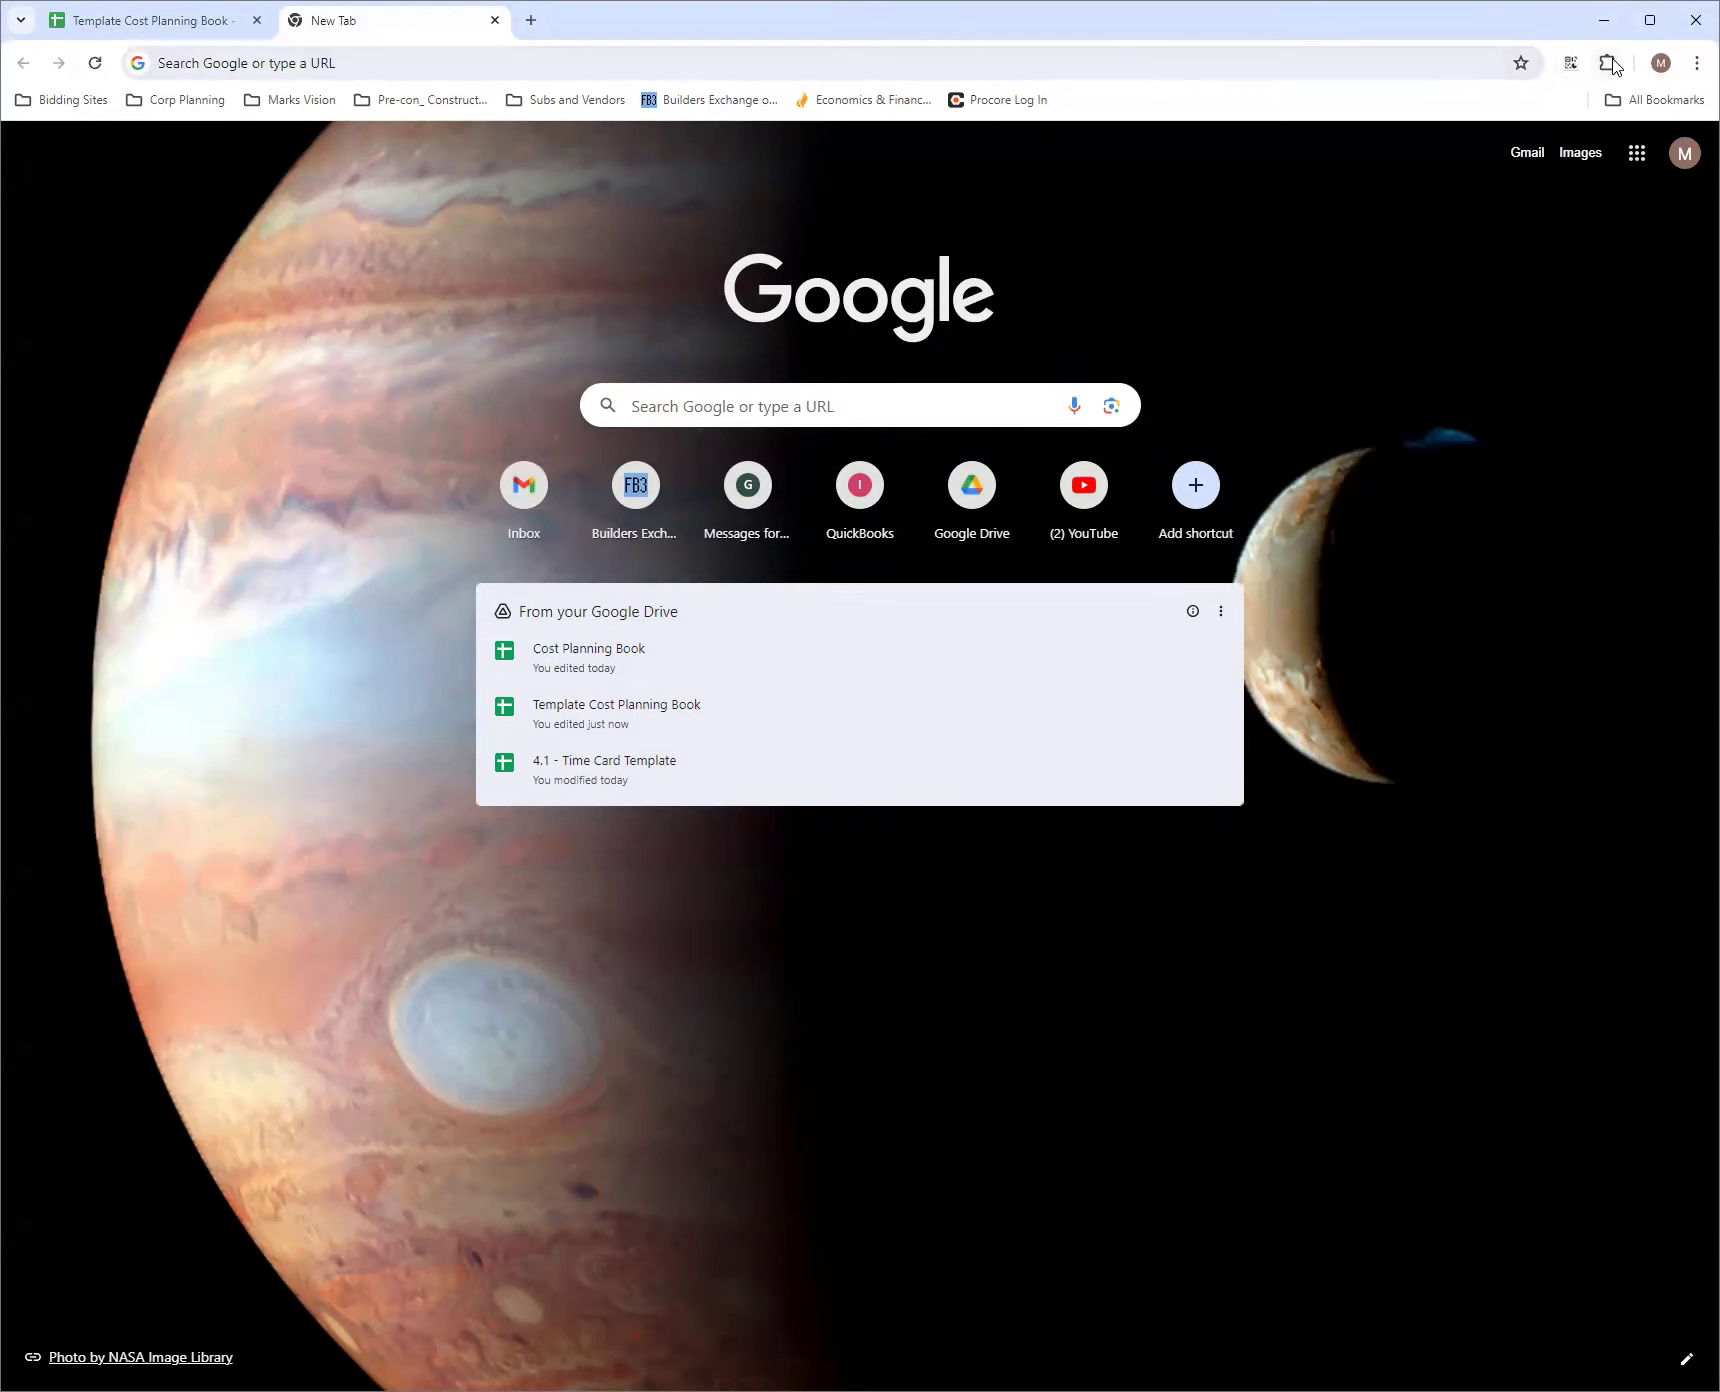
left_click(1637, 163)
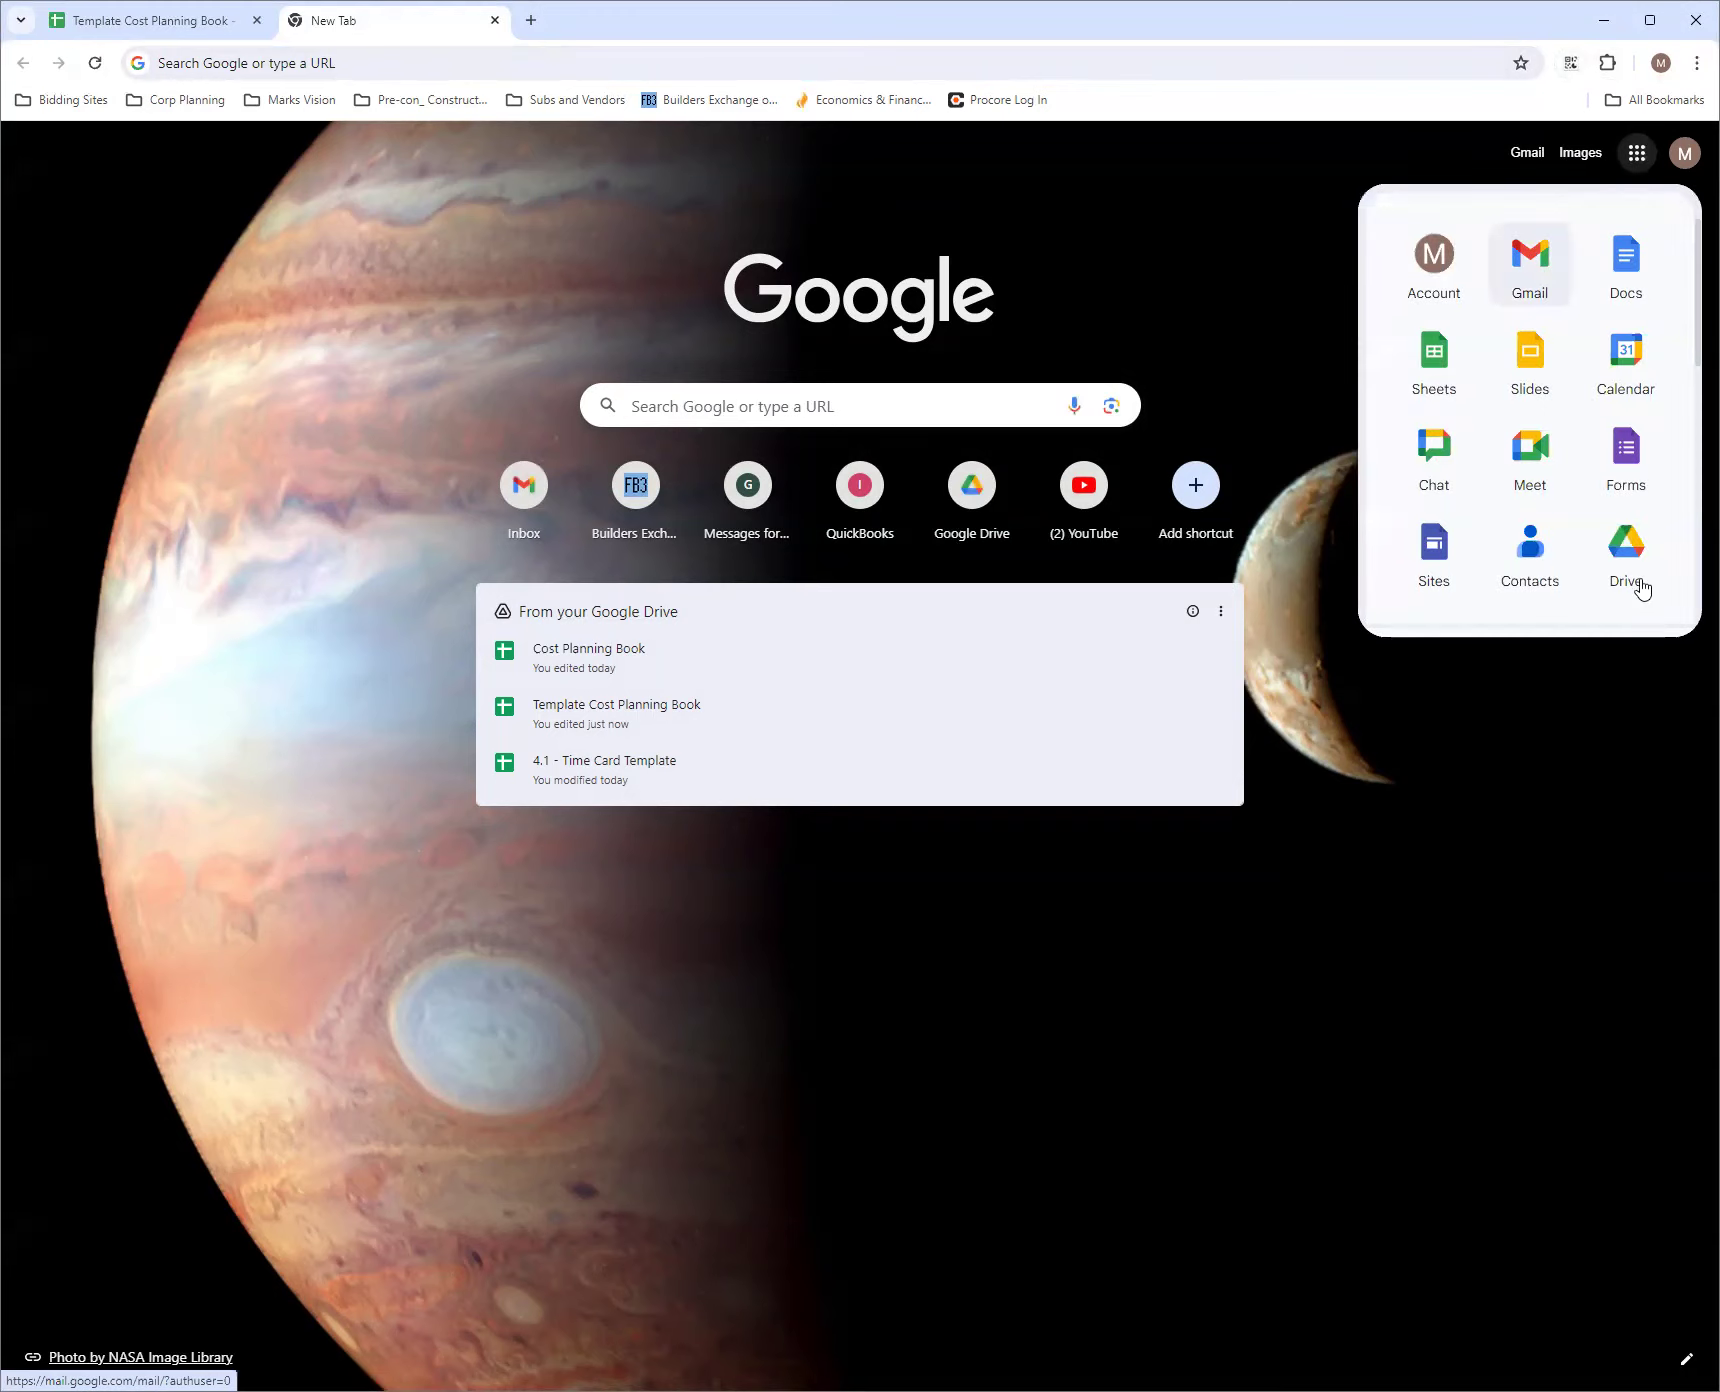
left_click(1628, 550)
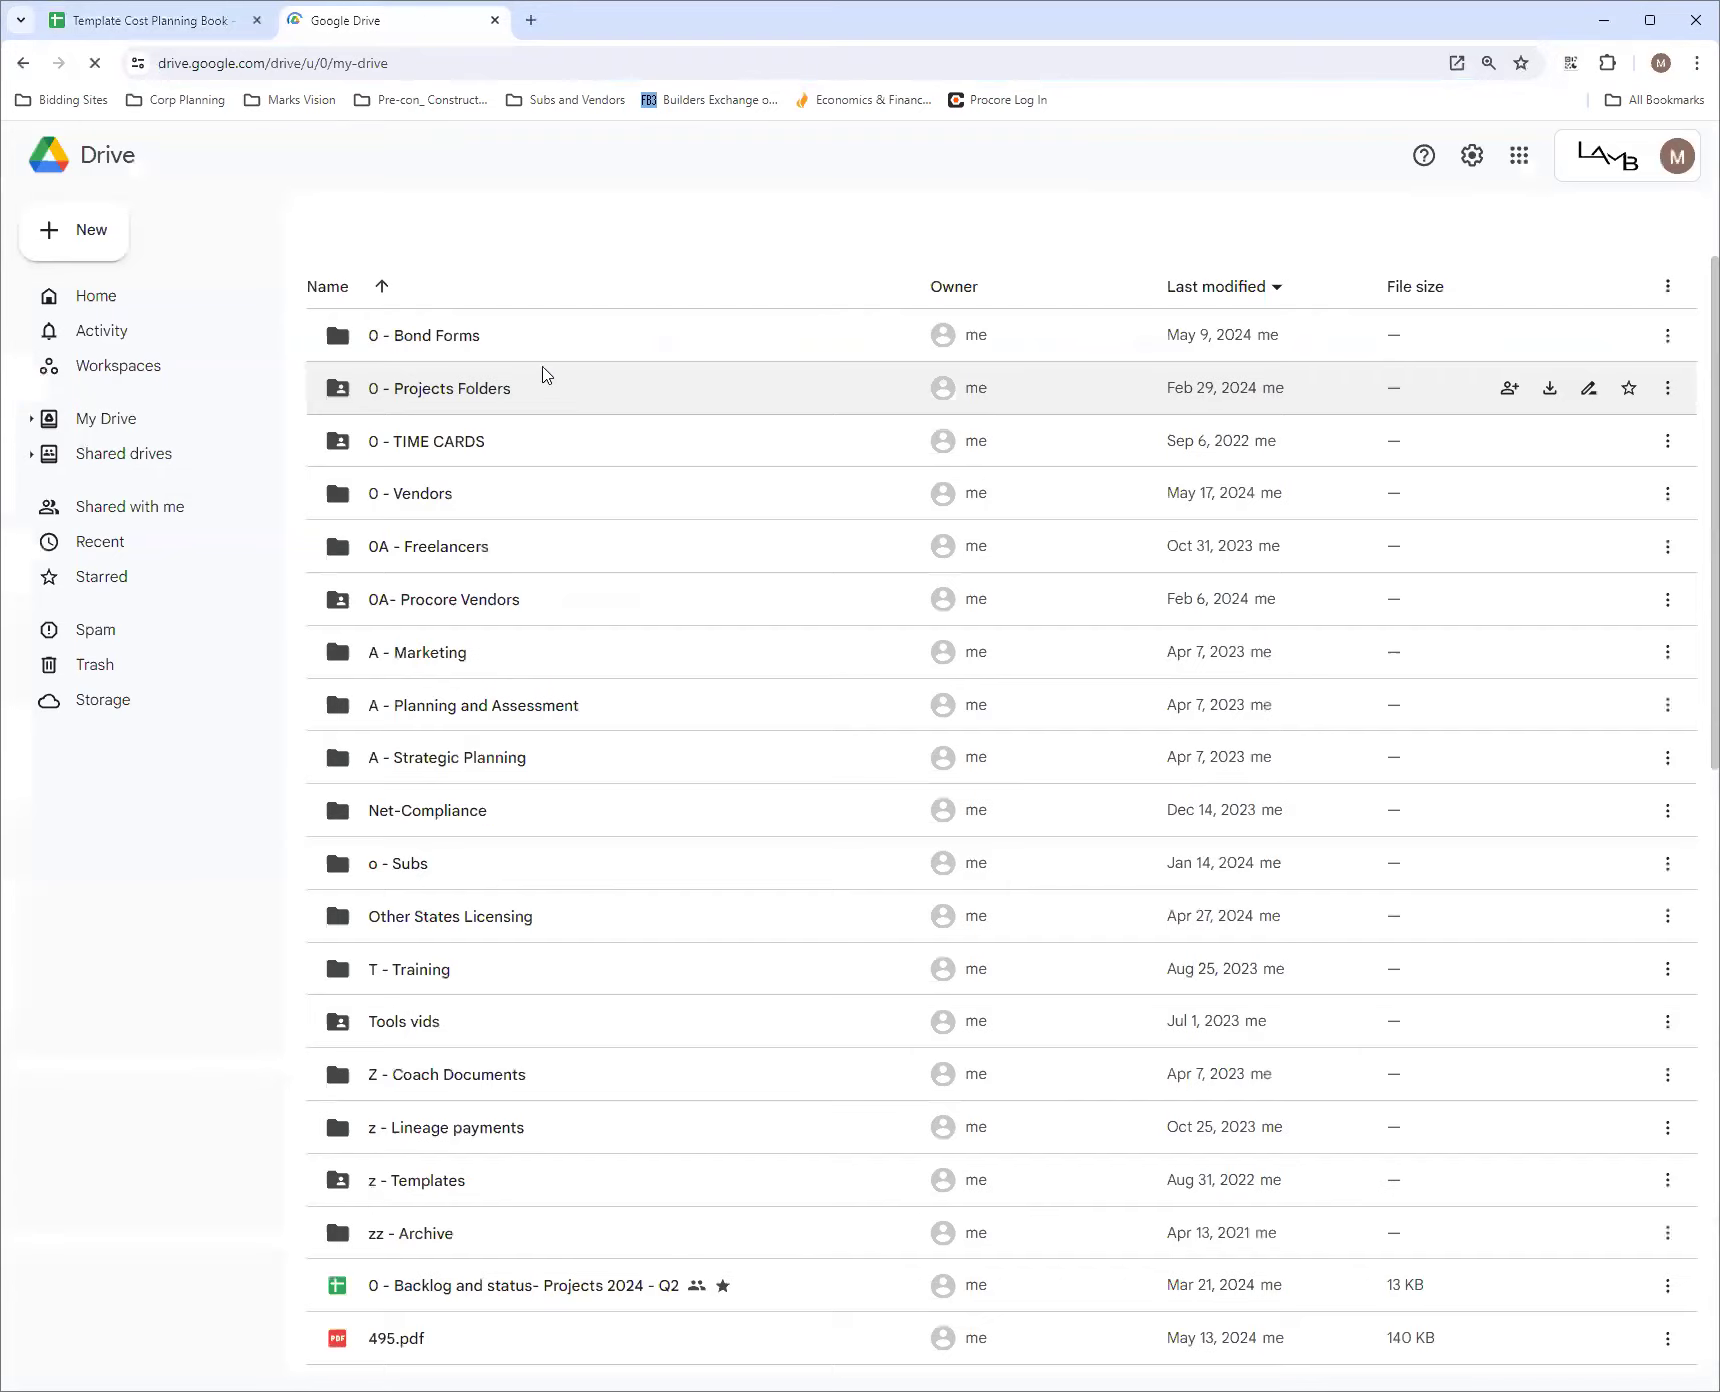
left_click(97, 238)
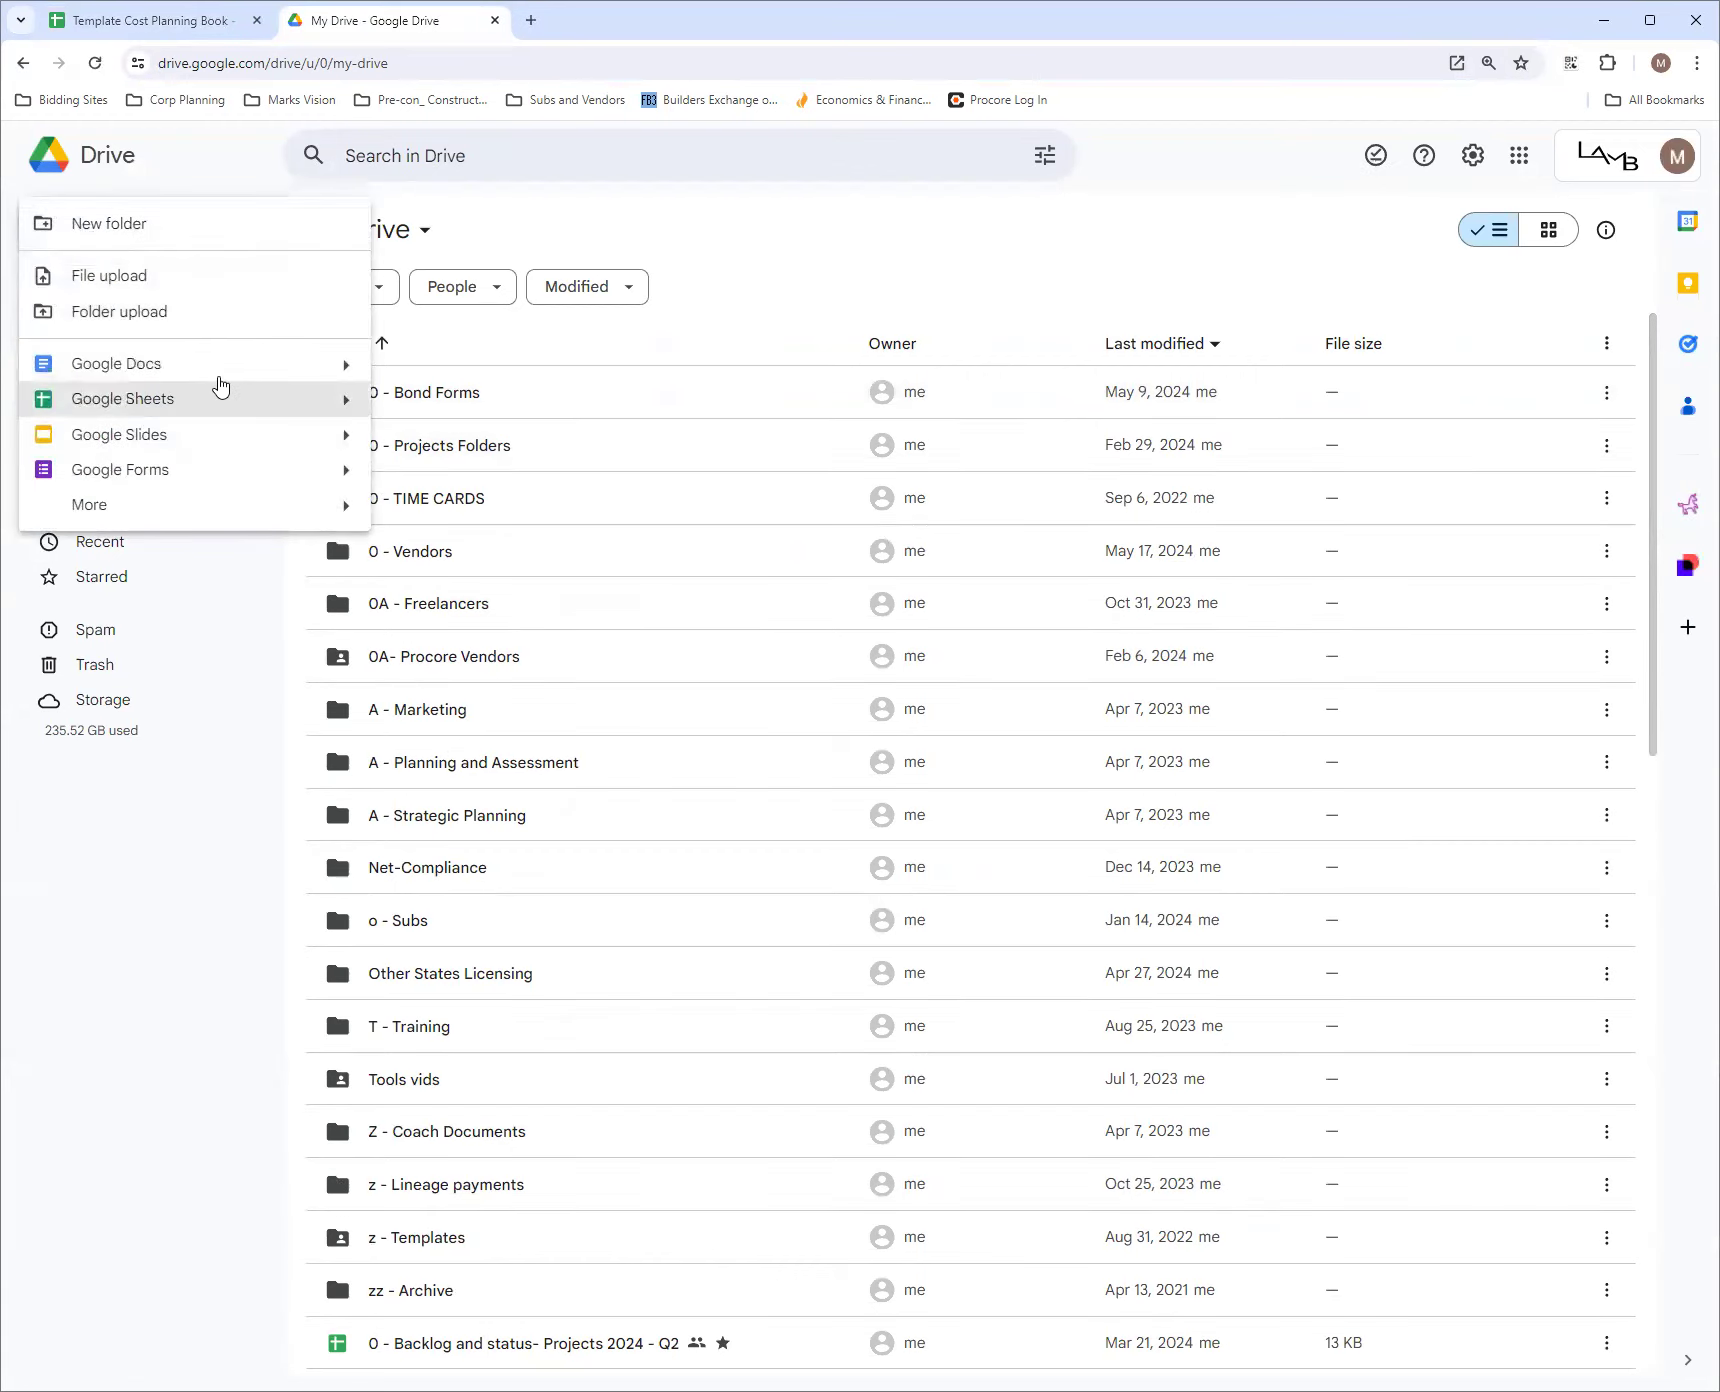
left_click(240, 398)
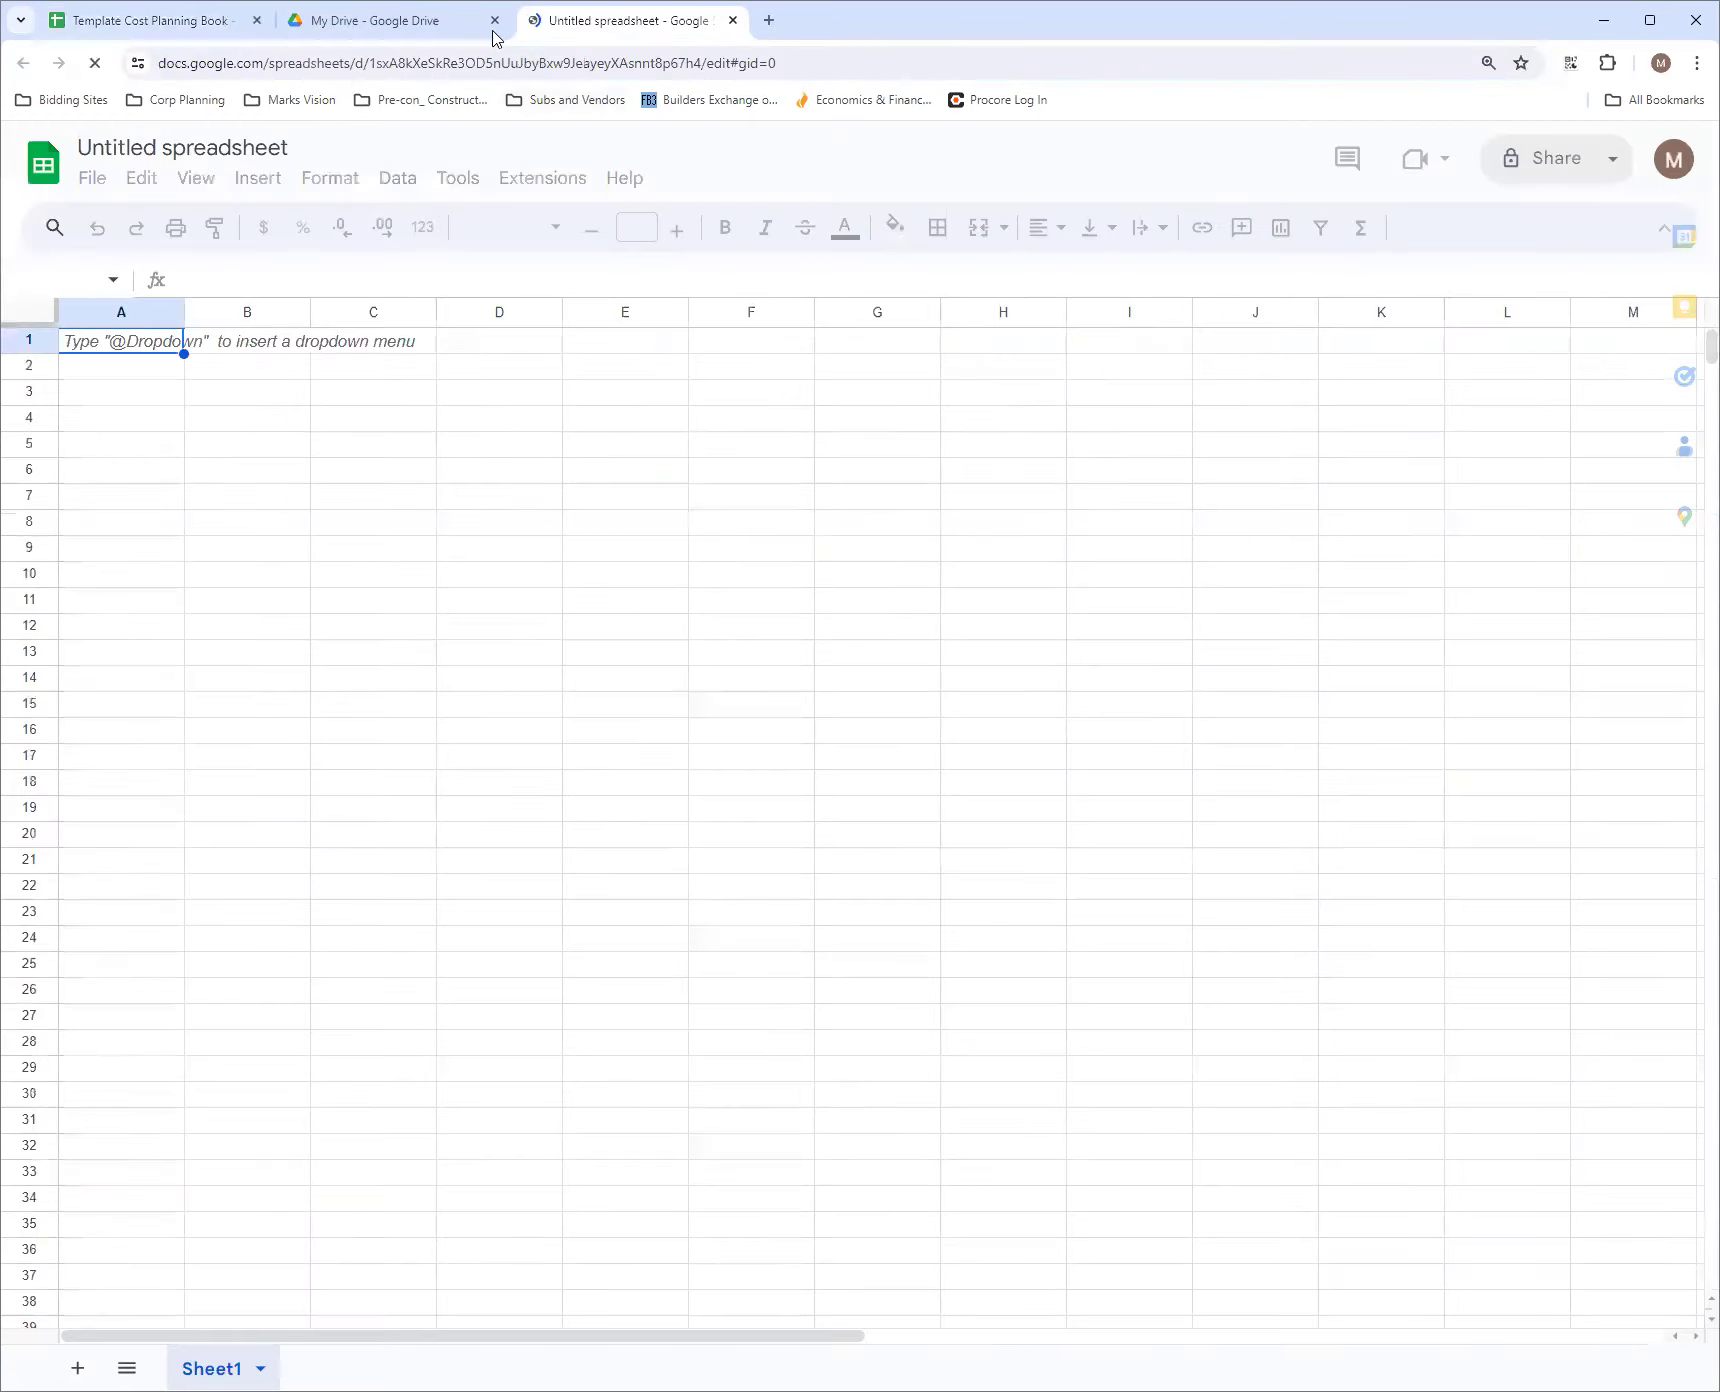
Close the Google Drive tab and try to rename the new spreadsheet as "Template Cost Planning"
left_click(494, 20)
left_click(222, 150)
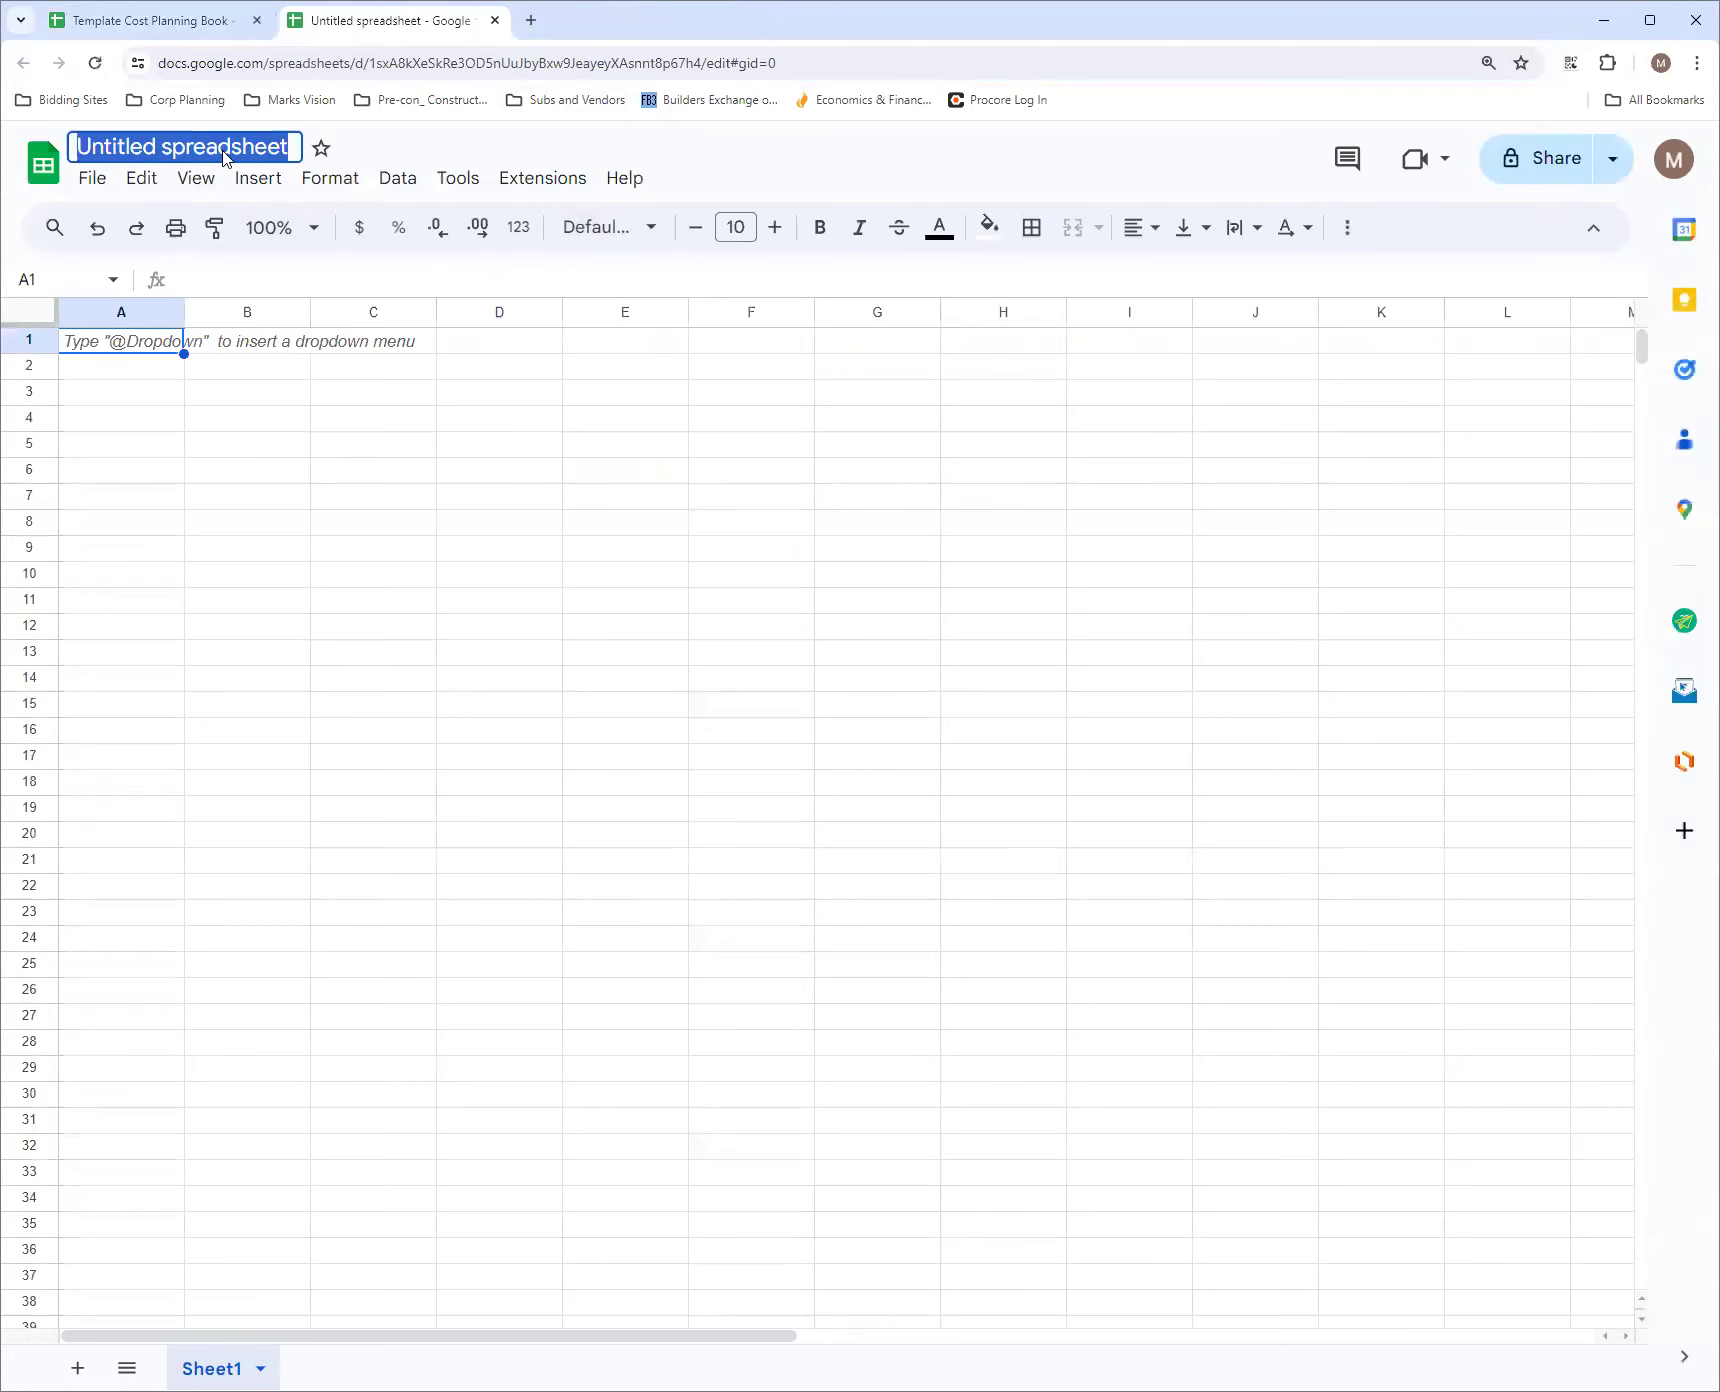
type("Te")
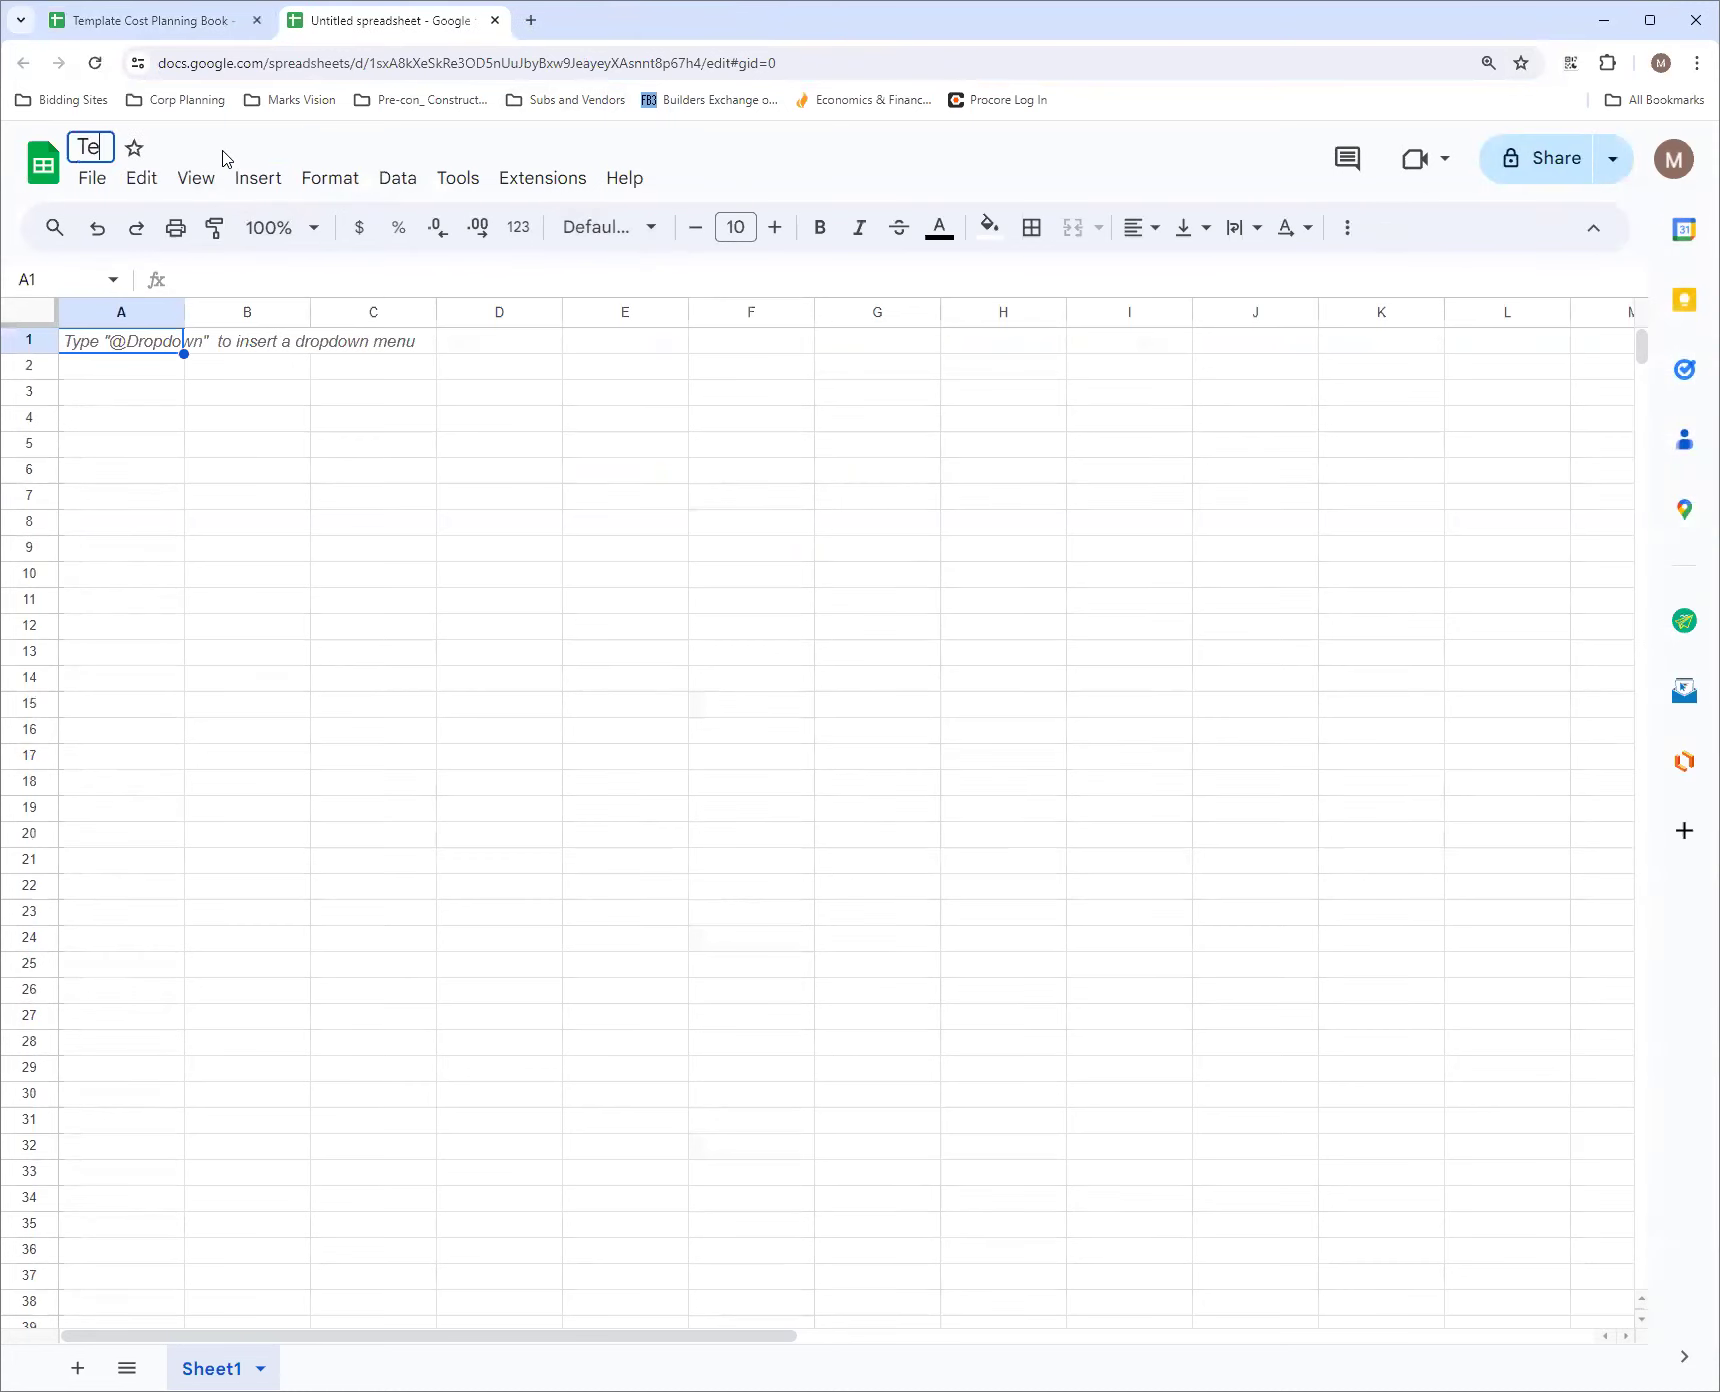
type("mplate ")
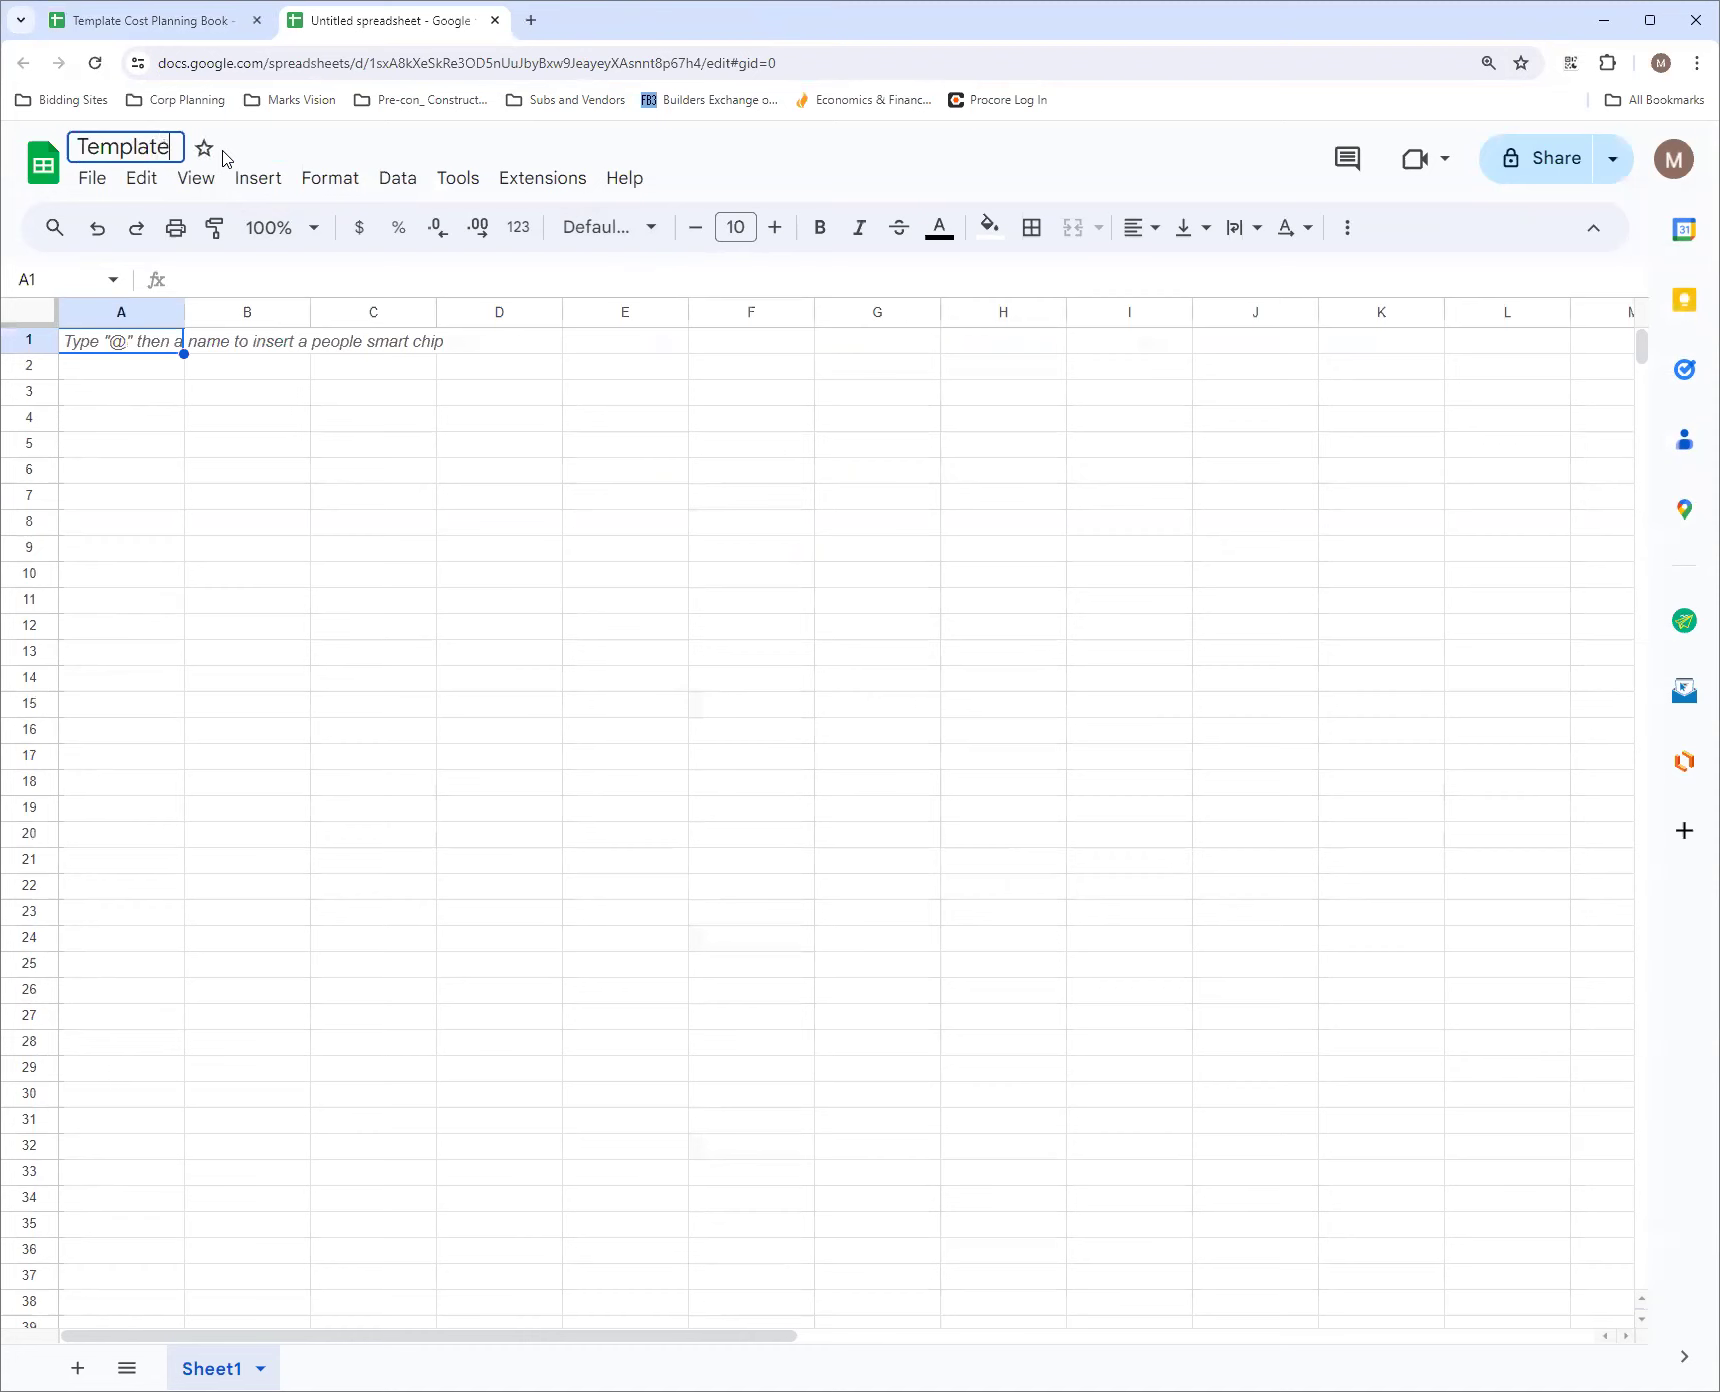
type("Cost Planning")
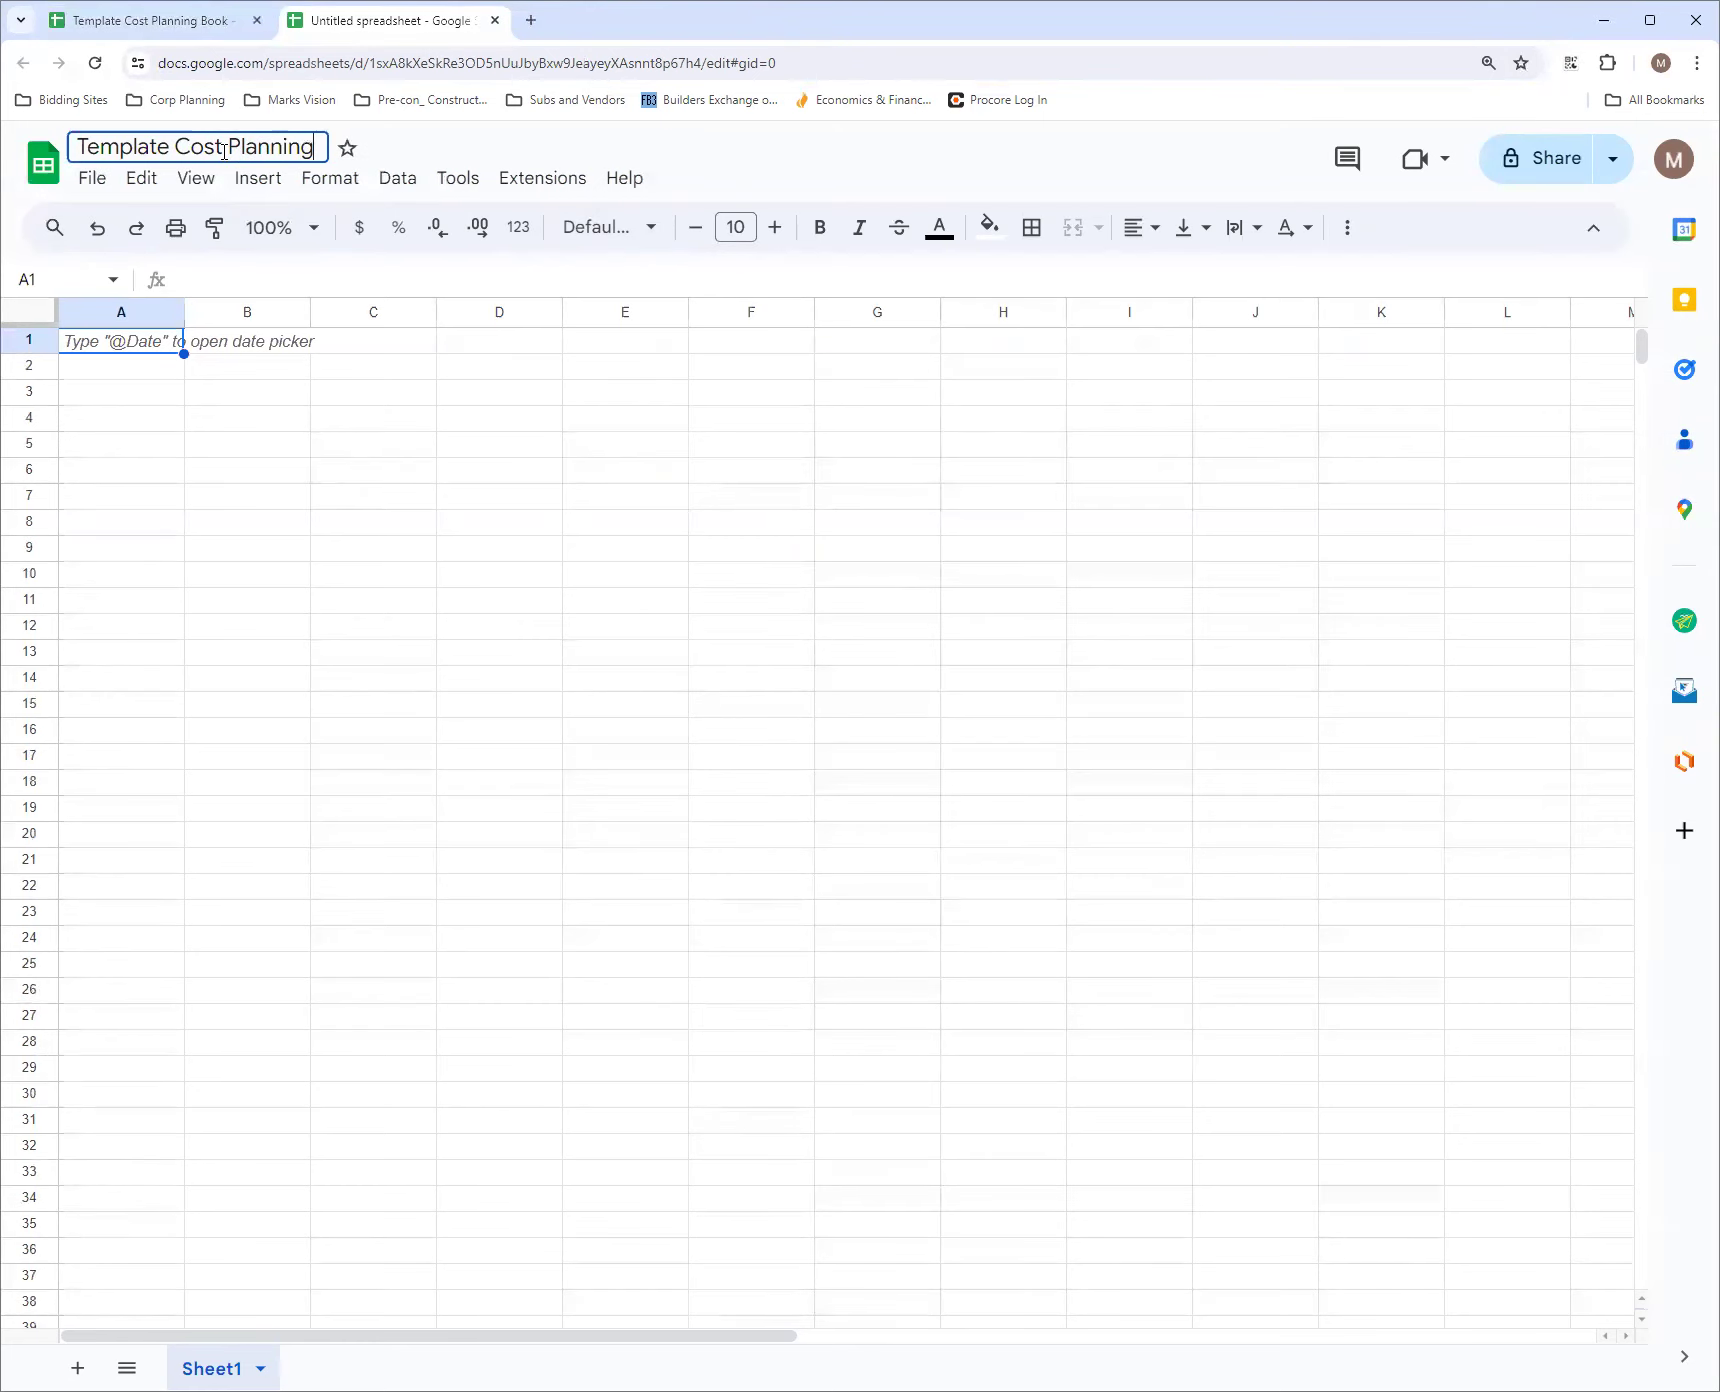
left_click(166, 373)
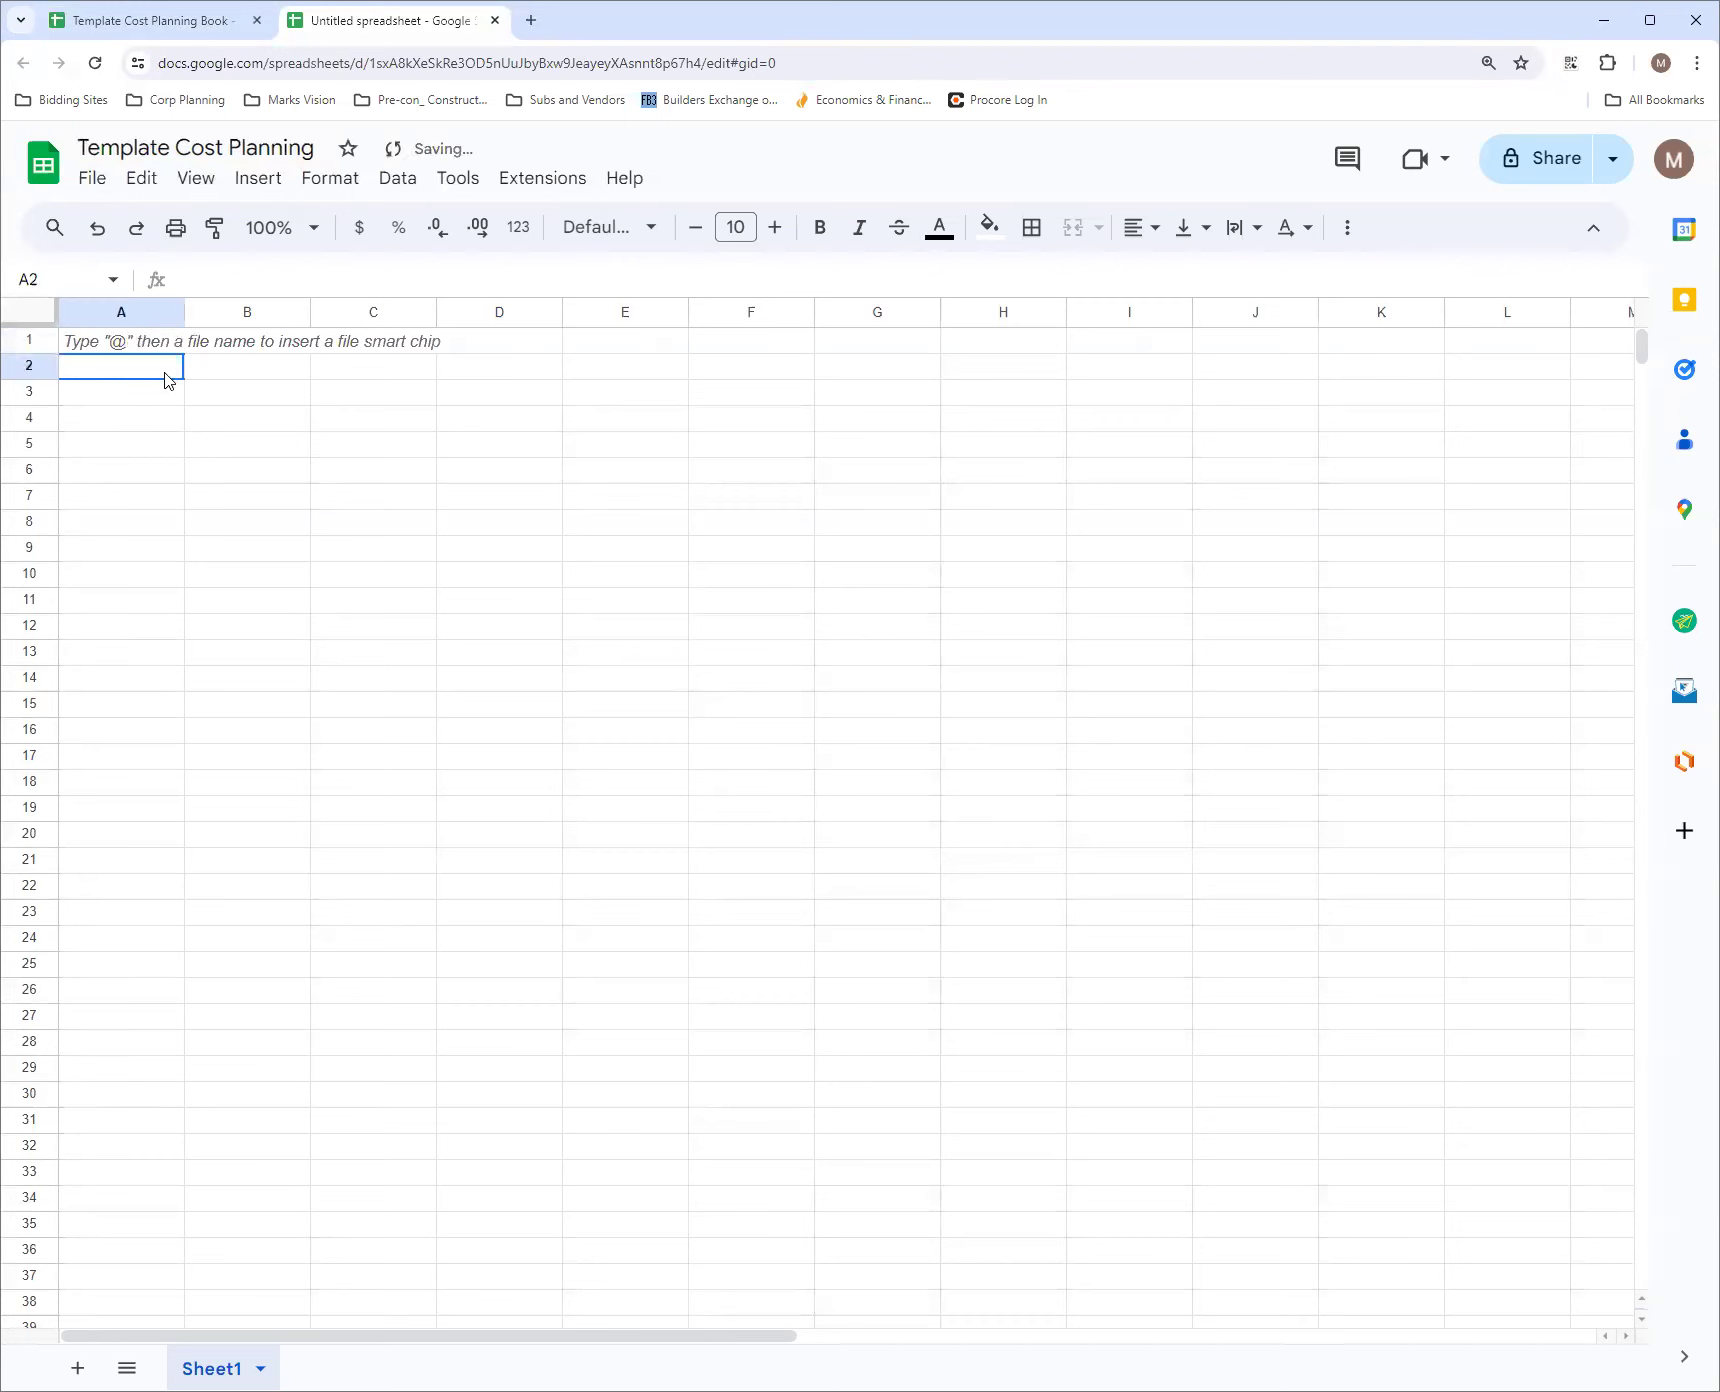
Widen column A to more than twice its width and rename Sheet1 as "Potential Employees"
left_click_drag(182, 312, 353, 314)
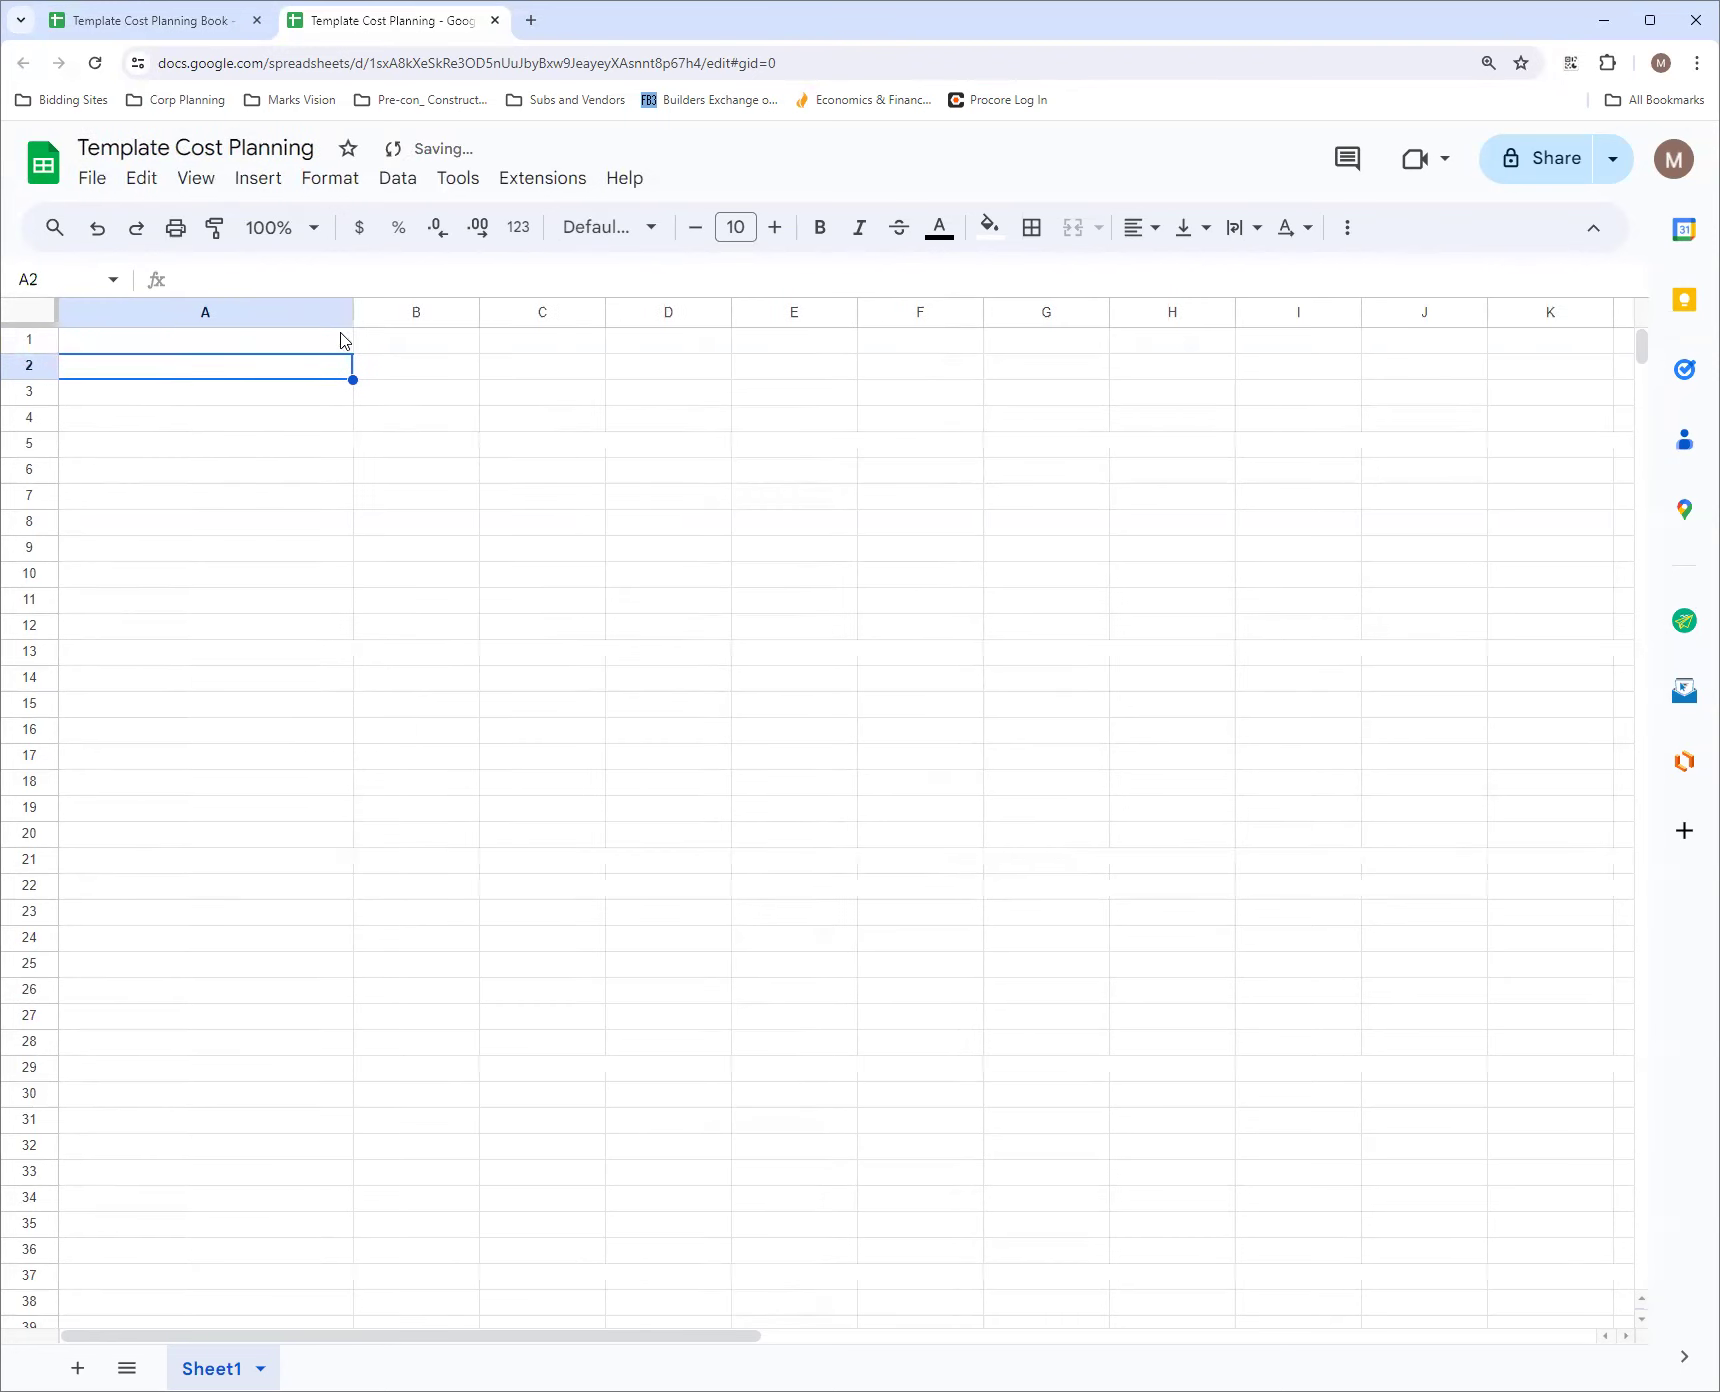
double_click(212, 1368)
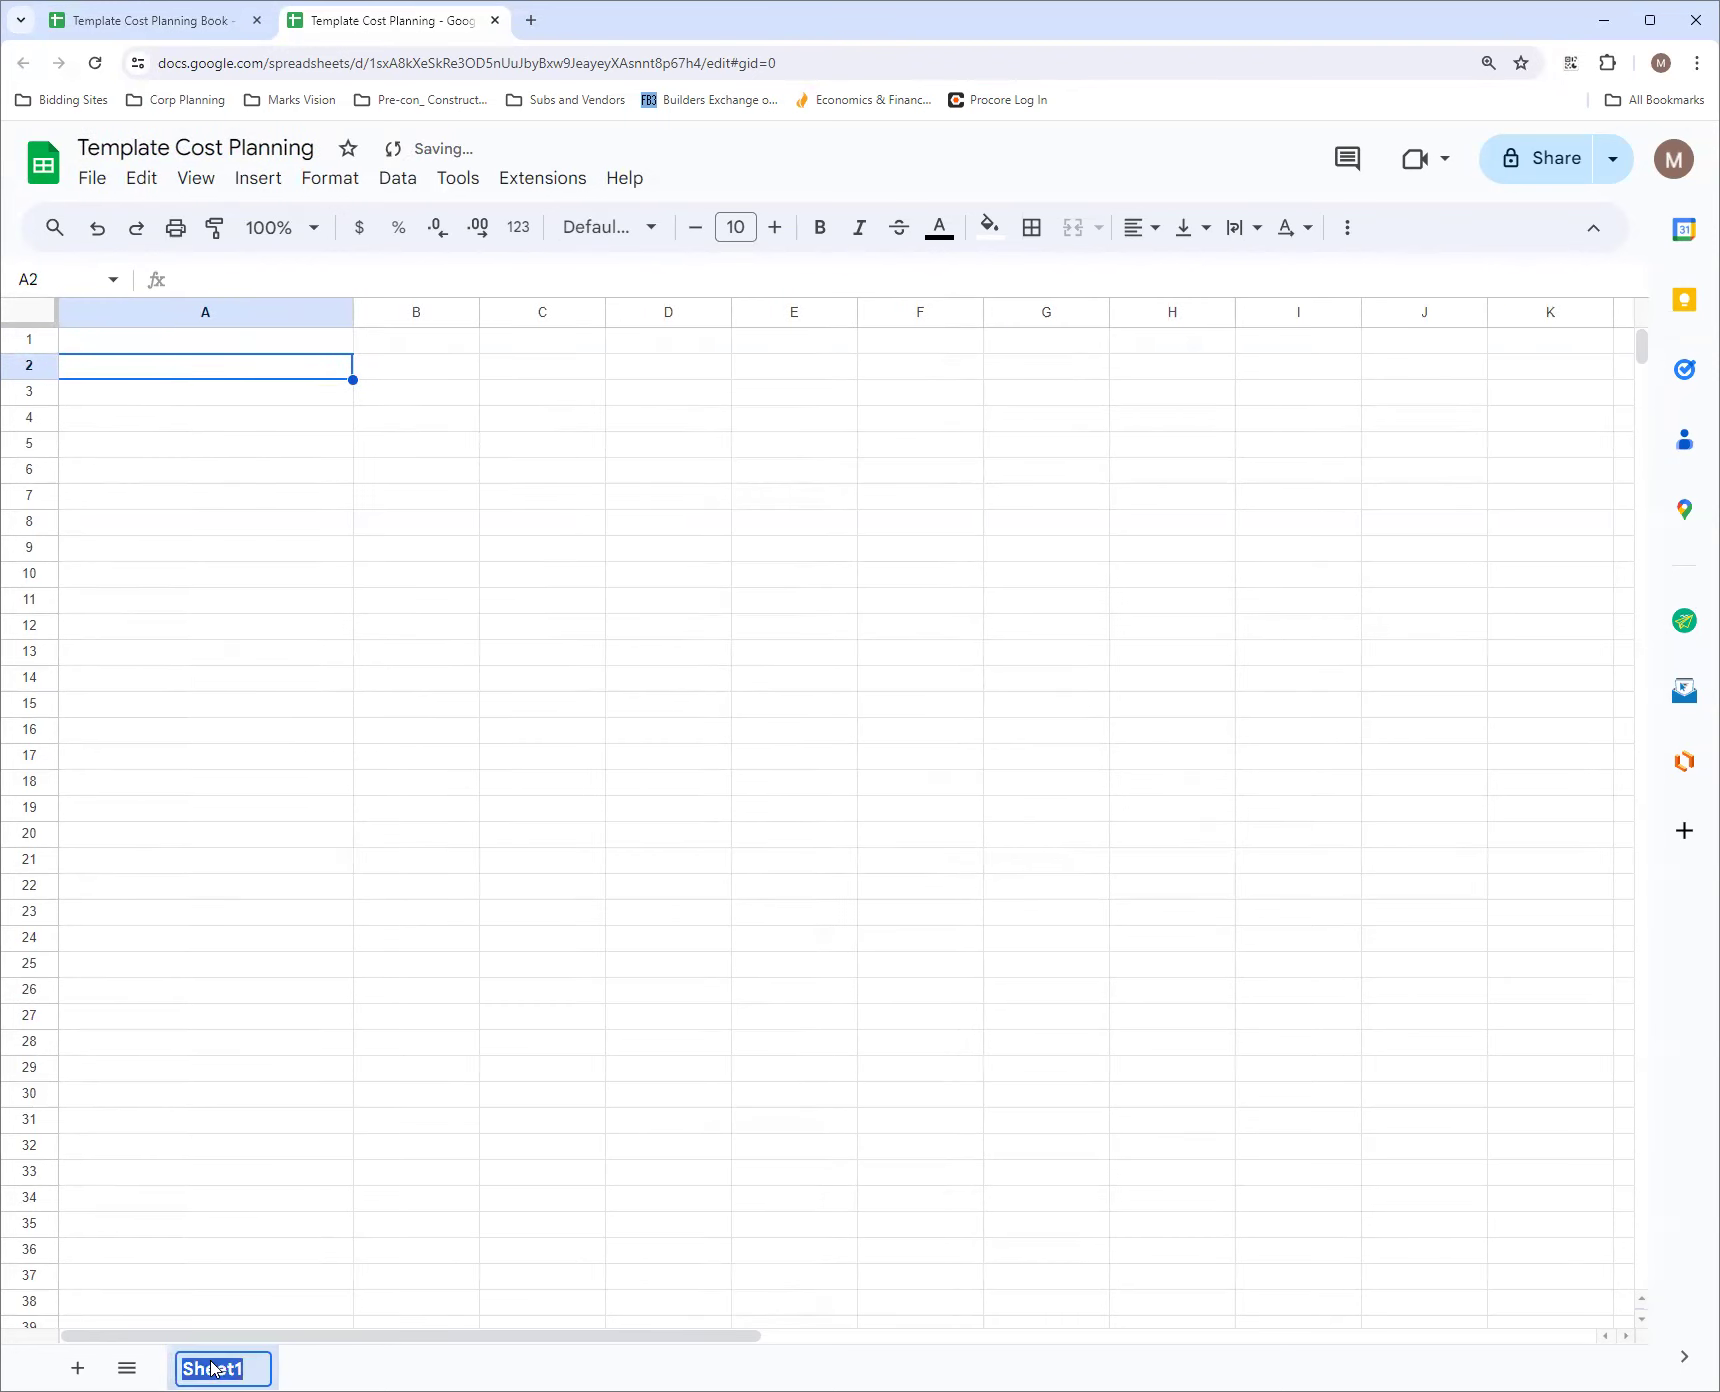
type("Pot")
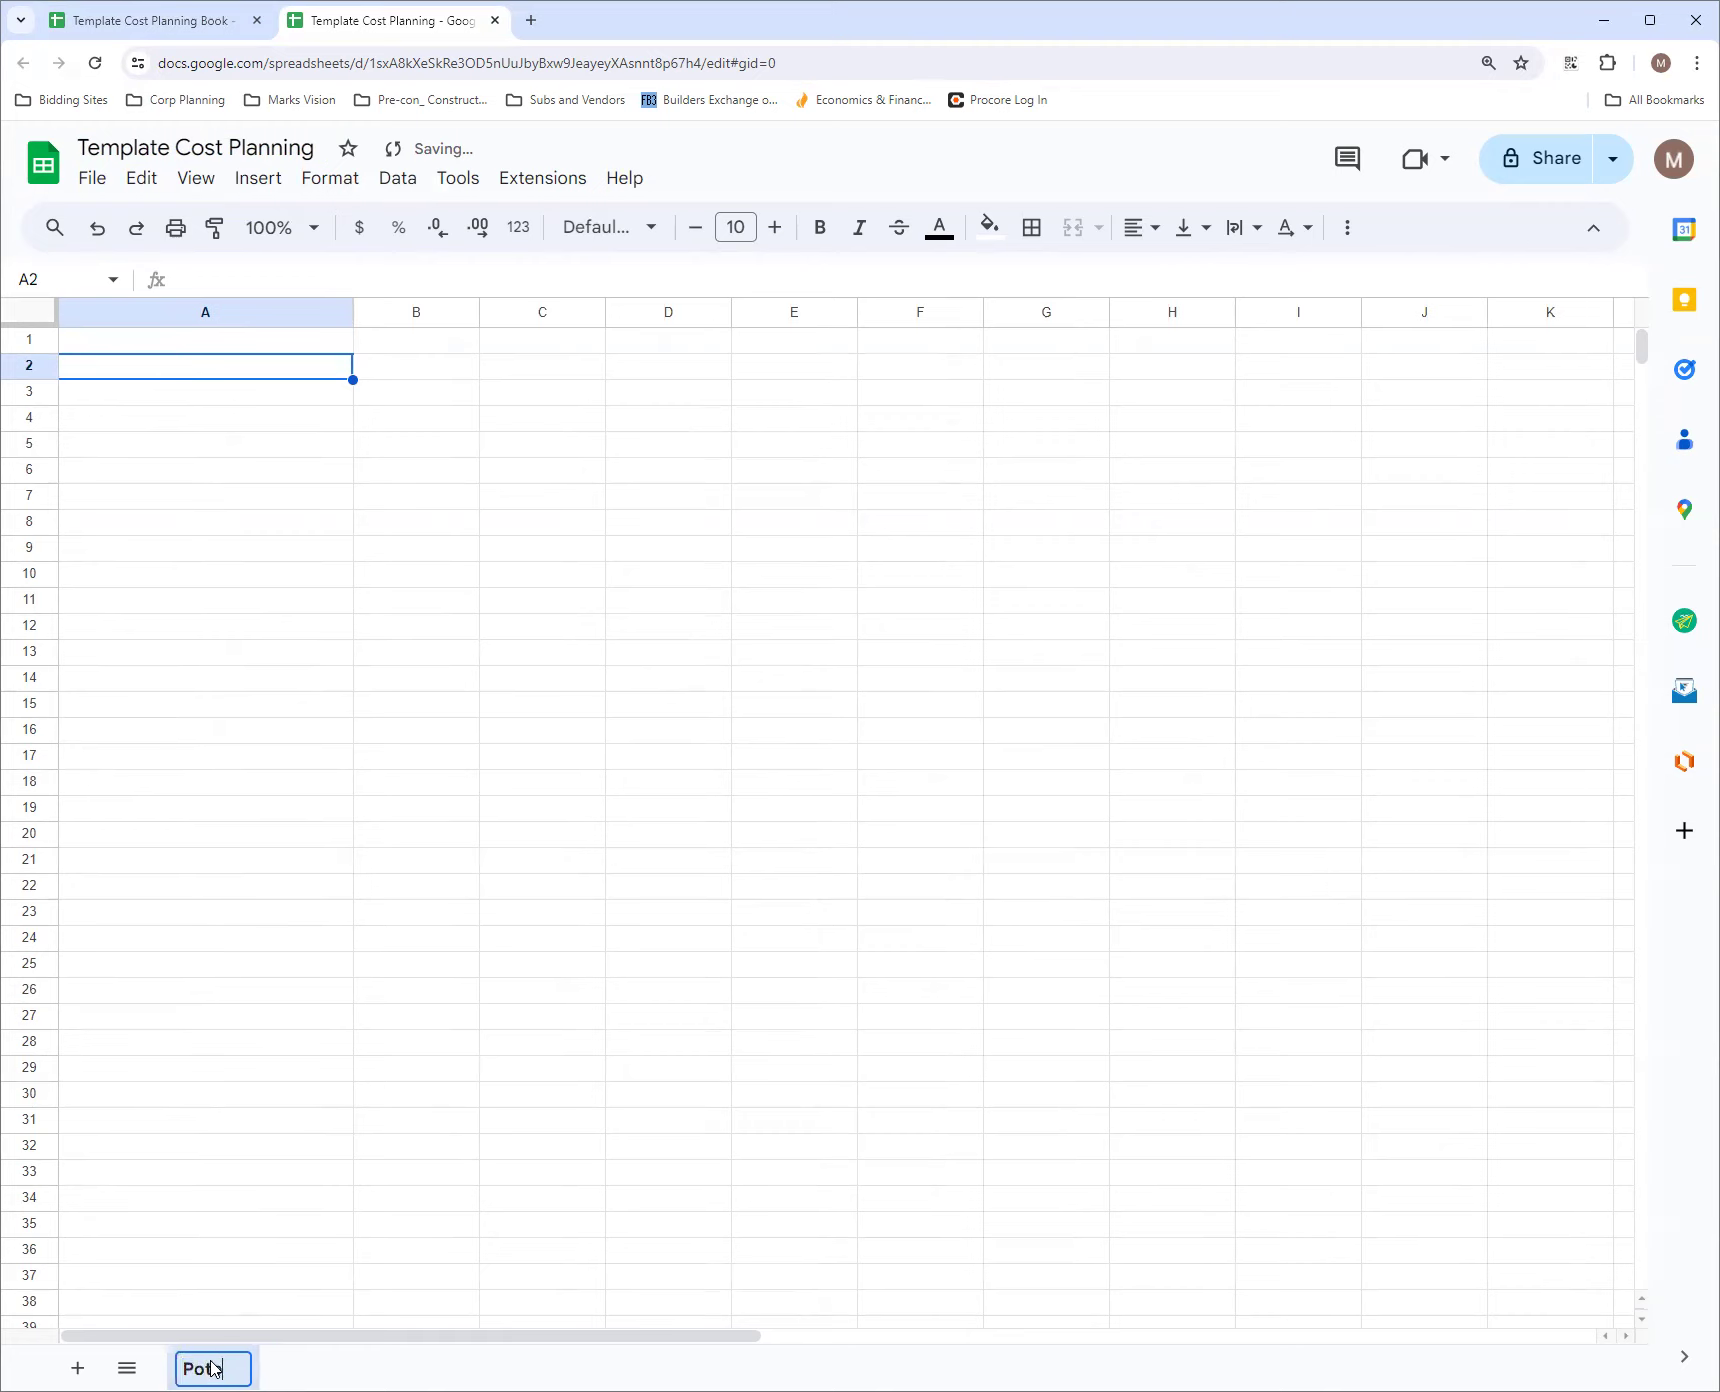
type("ential Employees")
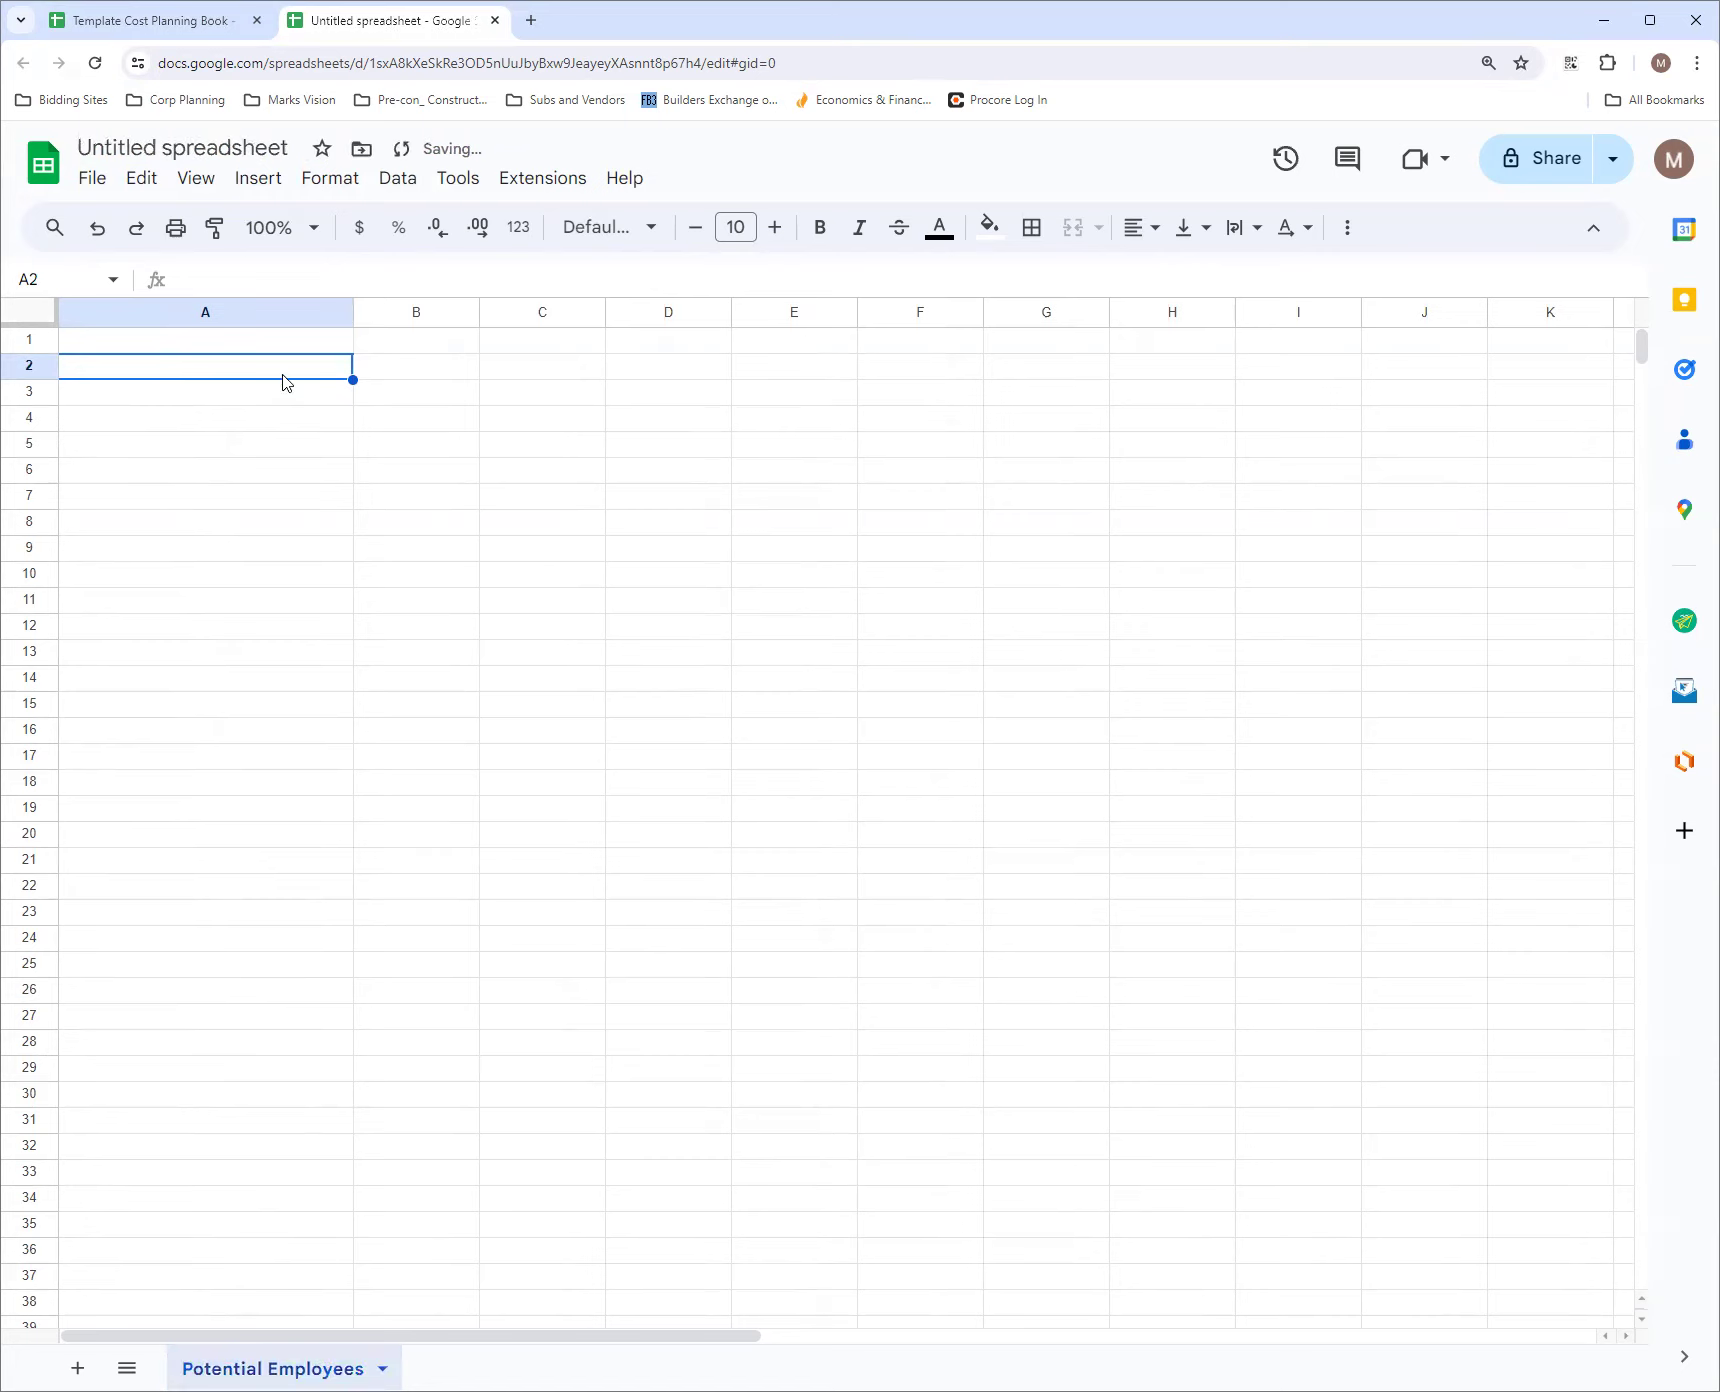
type("Employ")
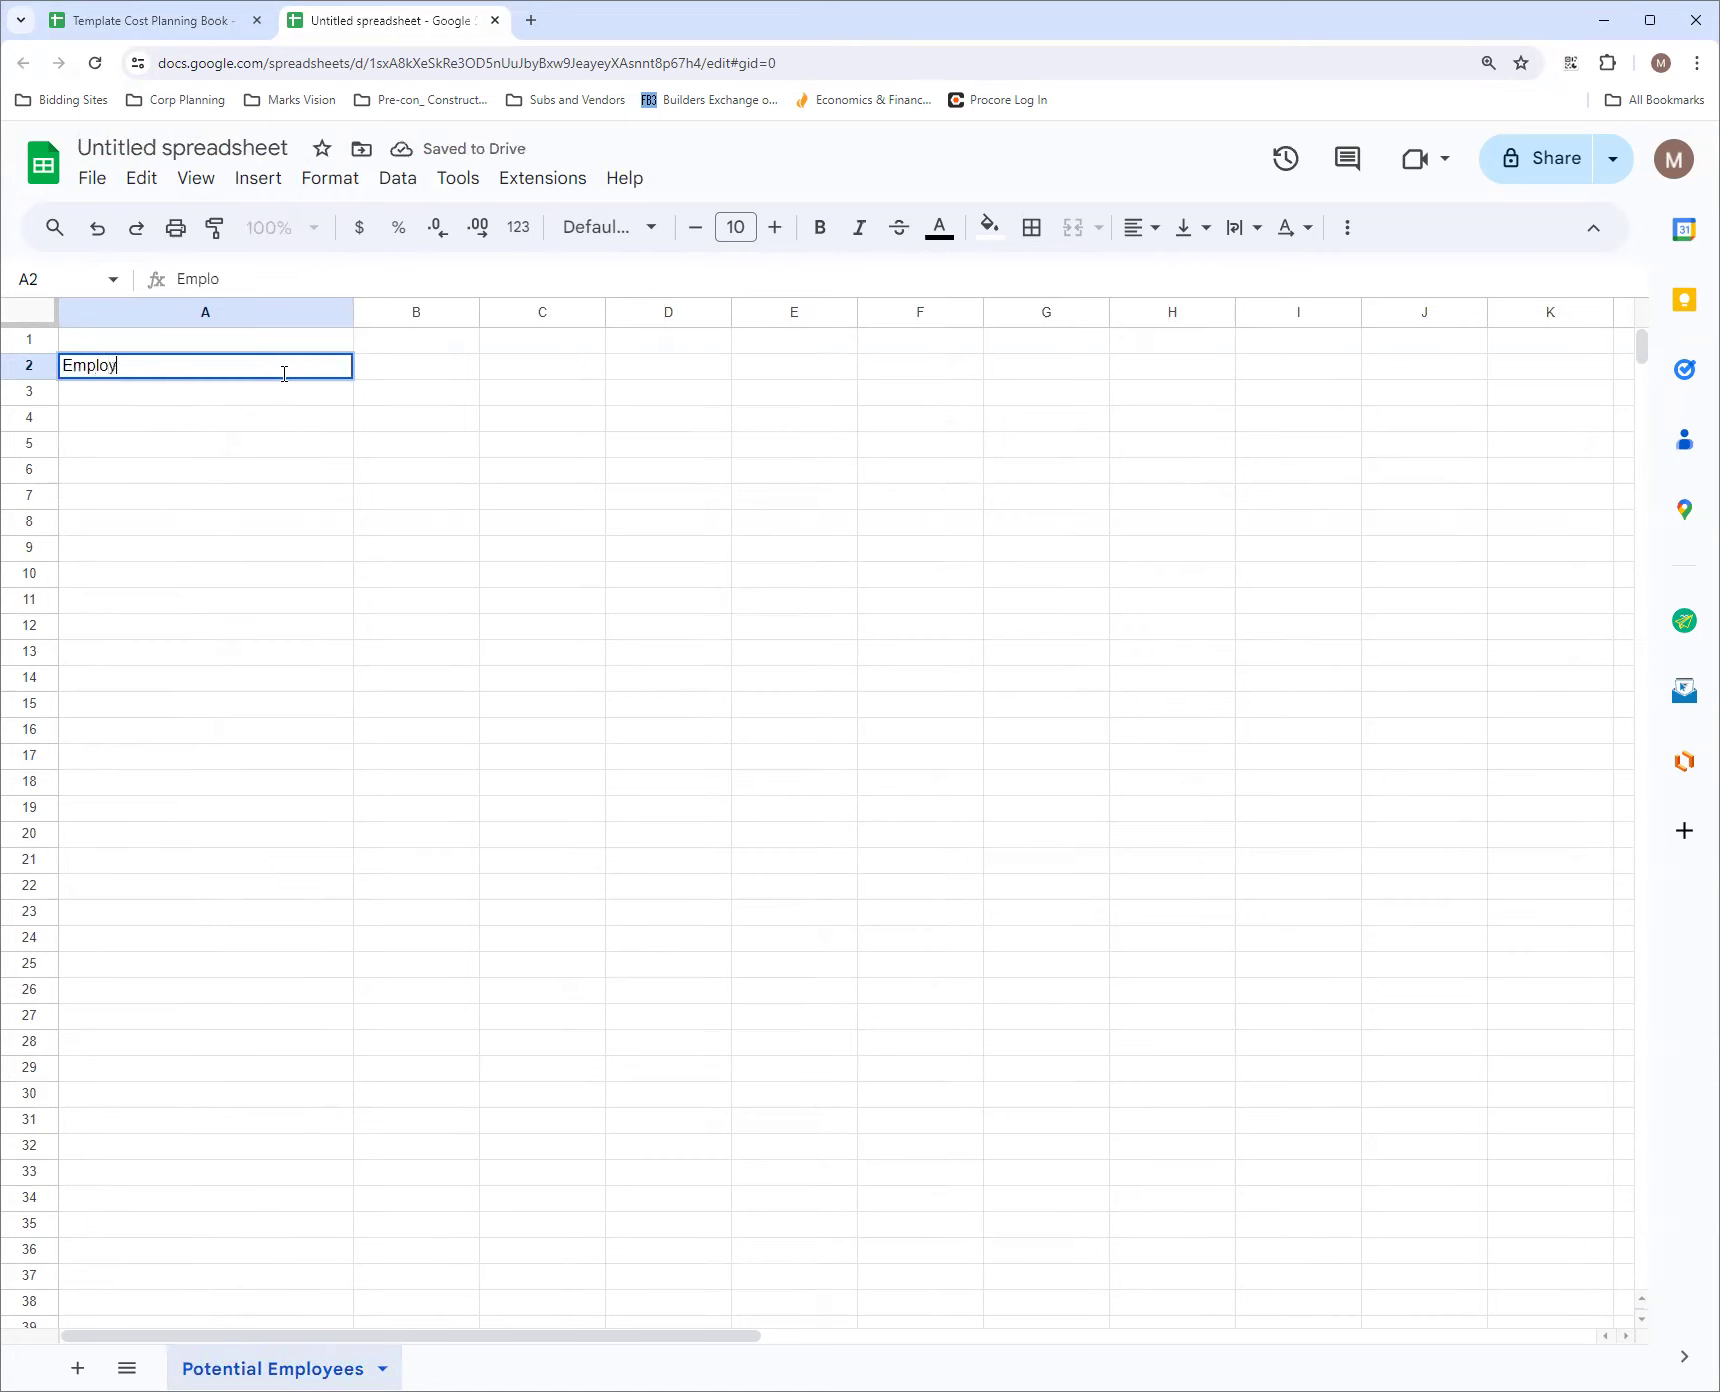
type("ee")
Enter "Employee 1" in A2 and fill the numbered series down to Employee 11 in A12
key("Return")
left_click(318, 372)
left_click_drag(353, 379, 337, 630)
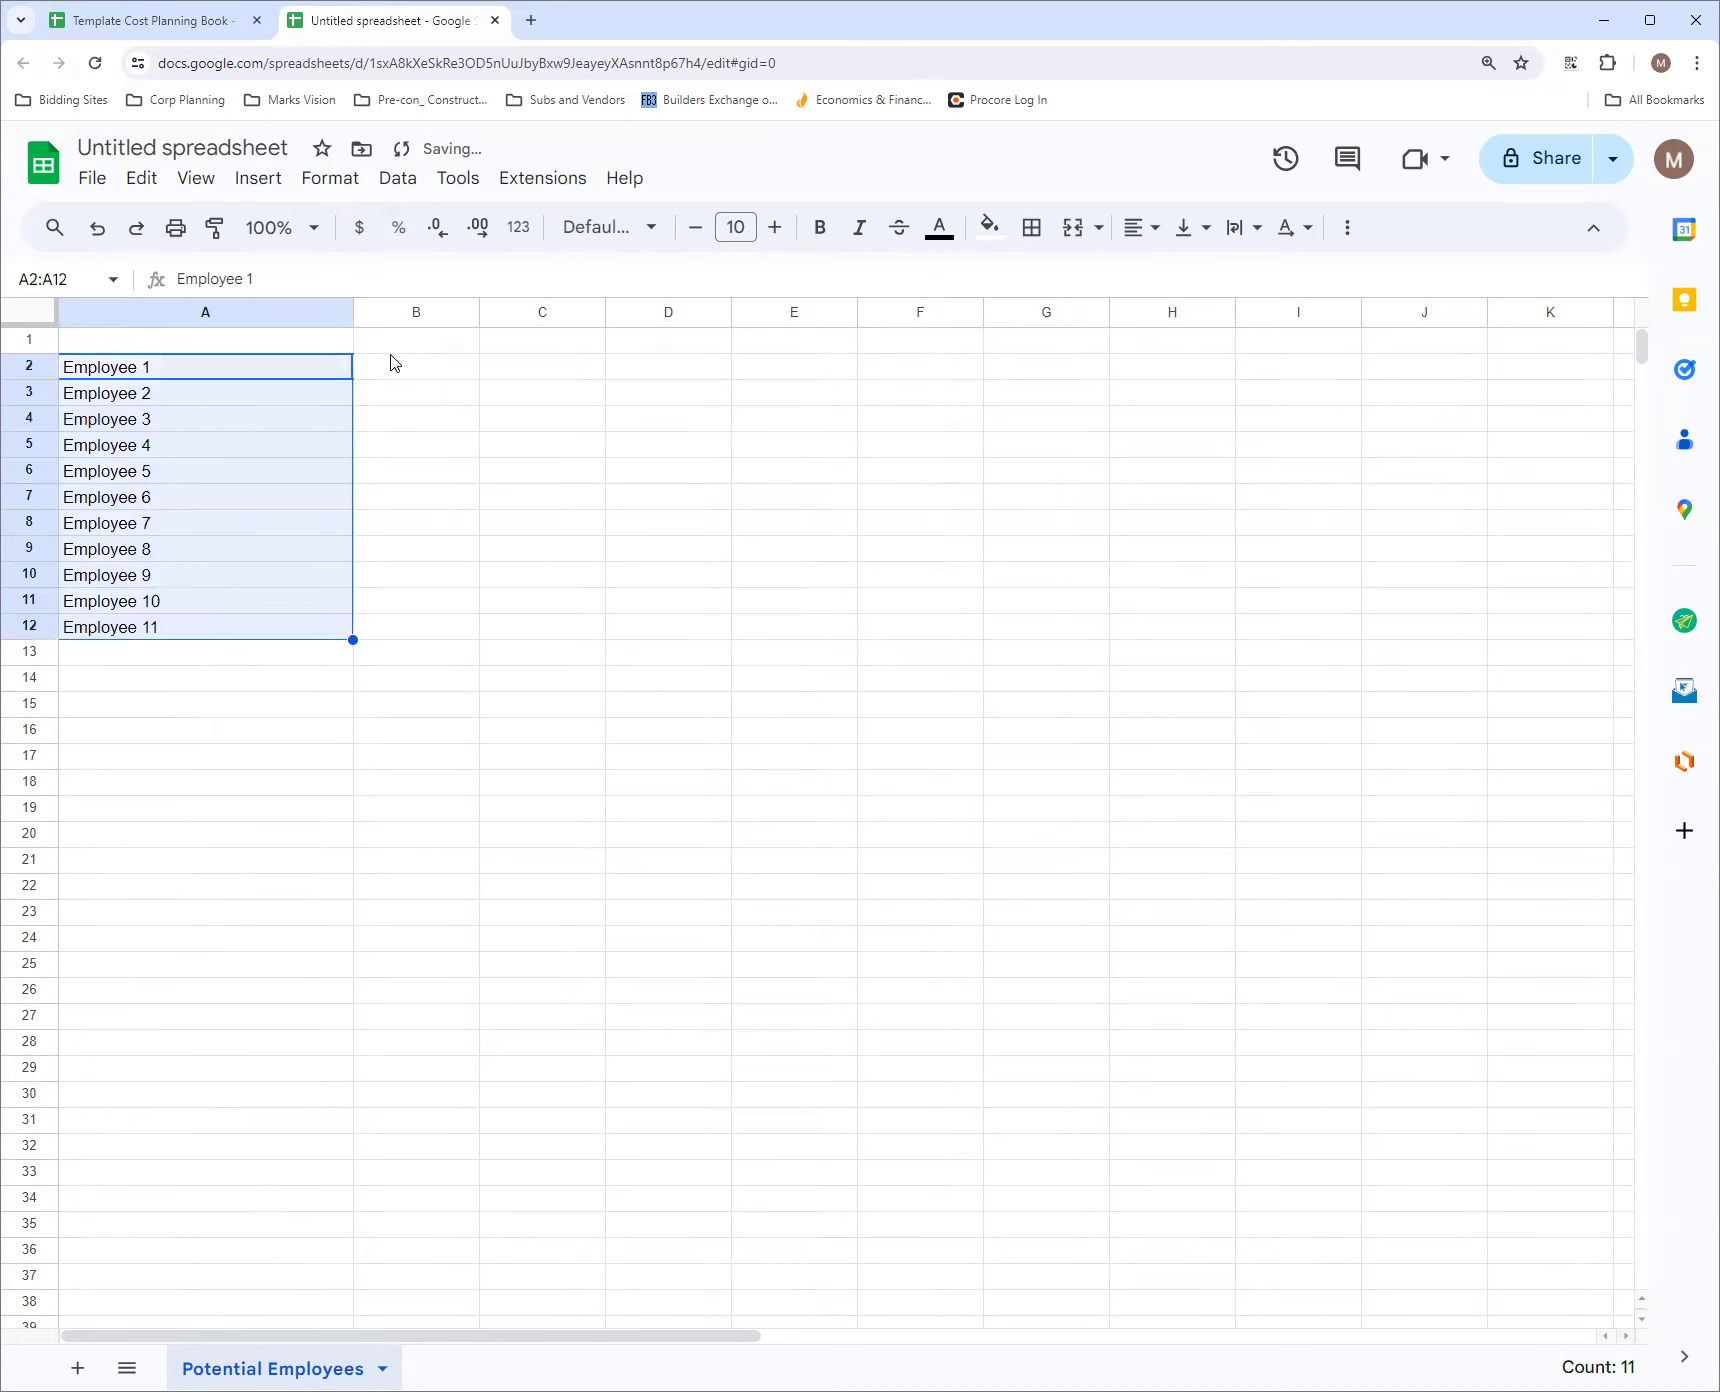
Add the column headers "Phone" in B1, "Email" in C1 and "Who" in A1
left_click(421, 375)
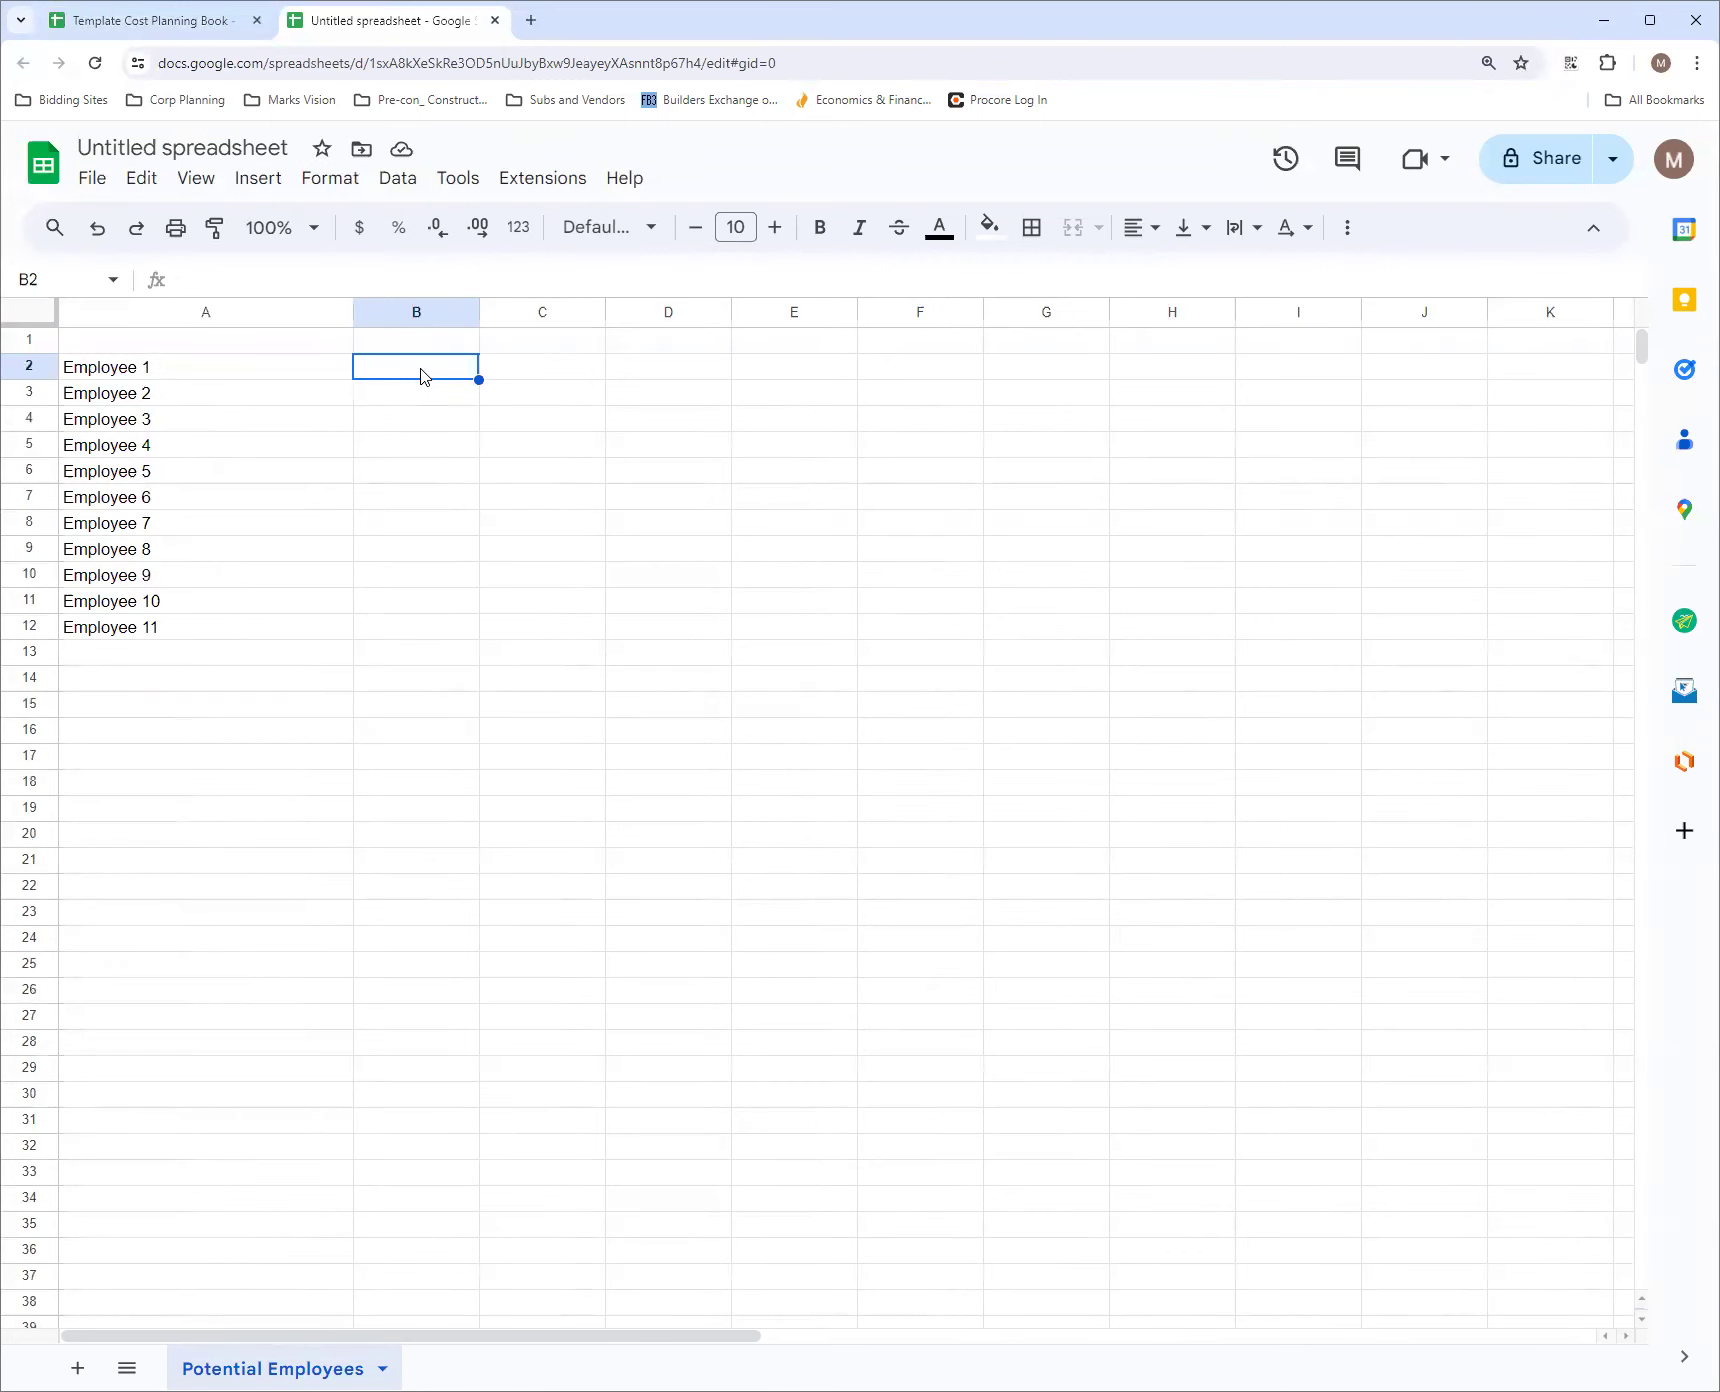
left_click(427, 341)
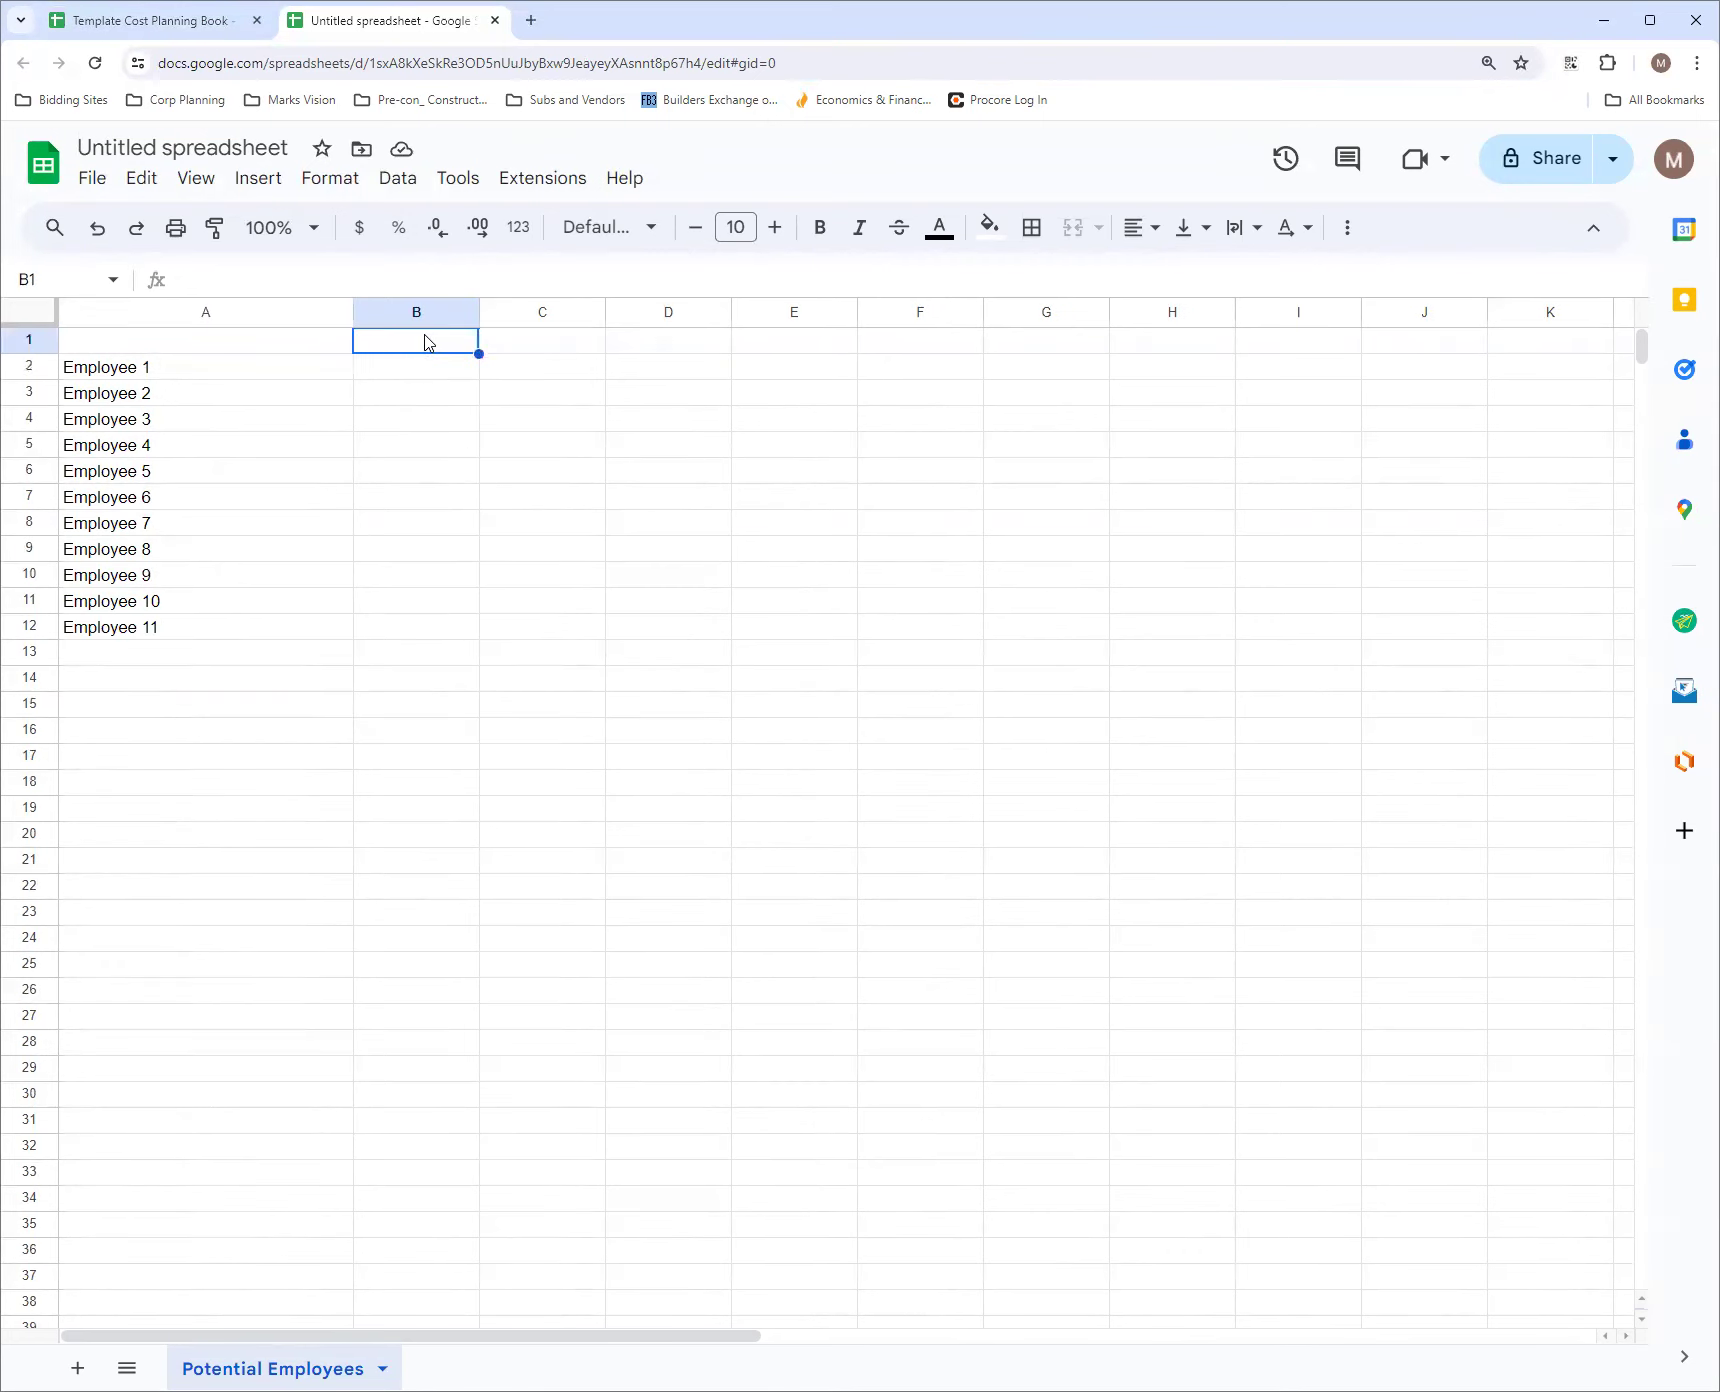
type("Phone")
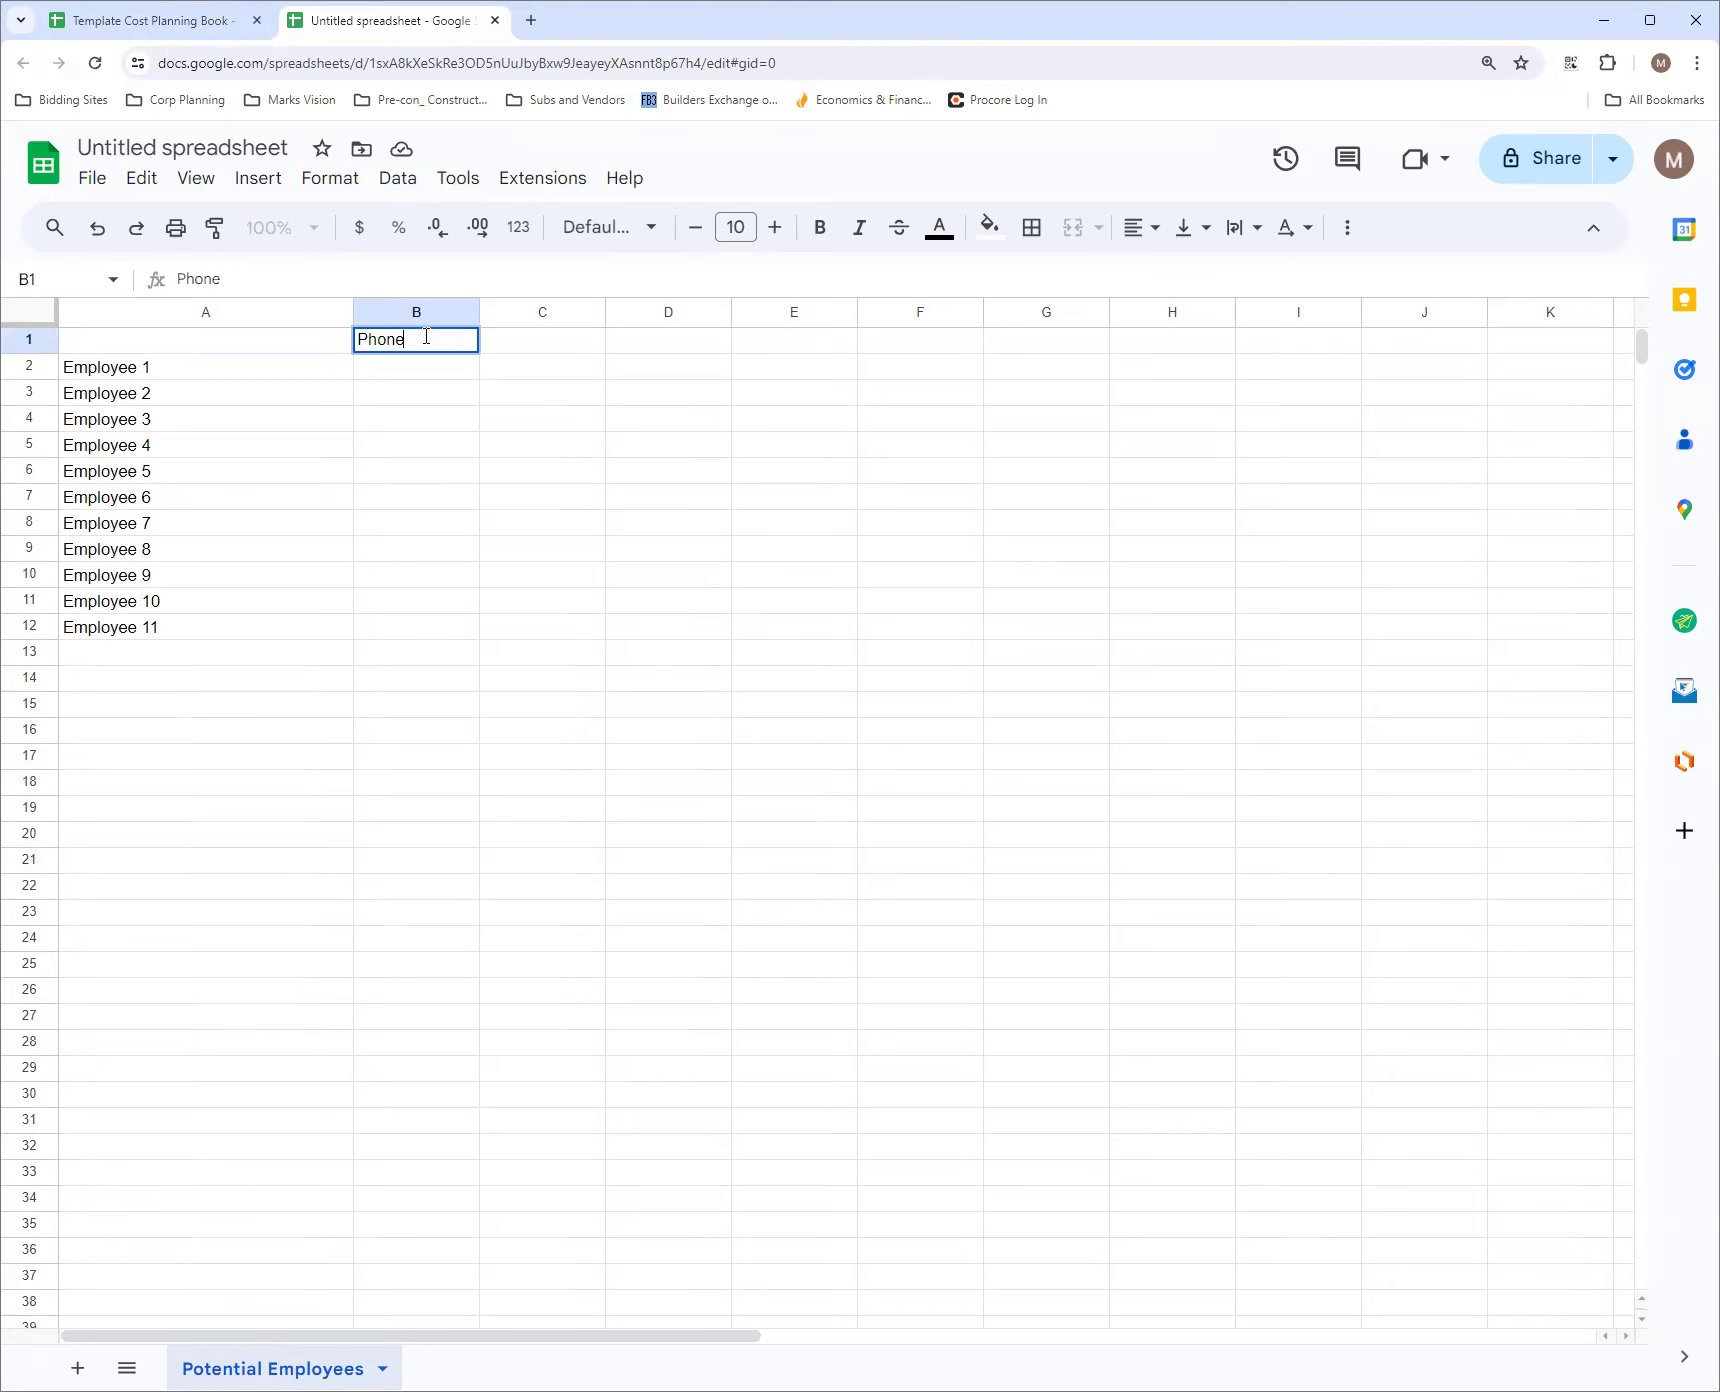
left_click(531, 345)
type("Email")
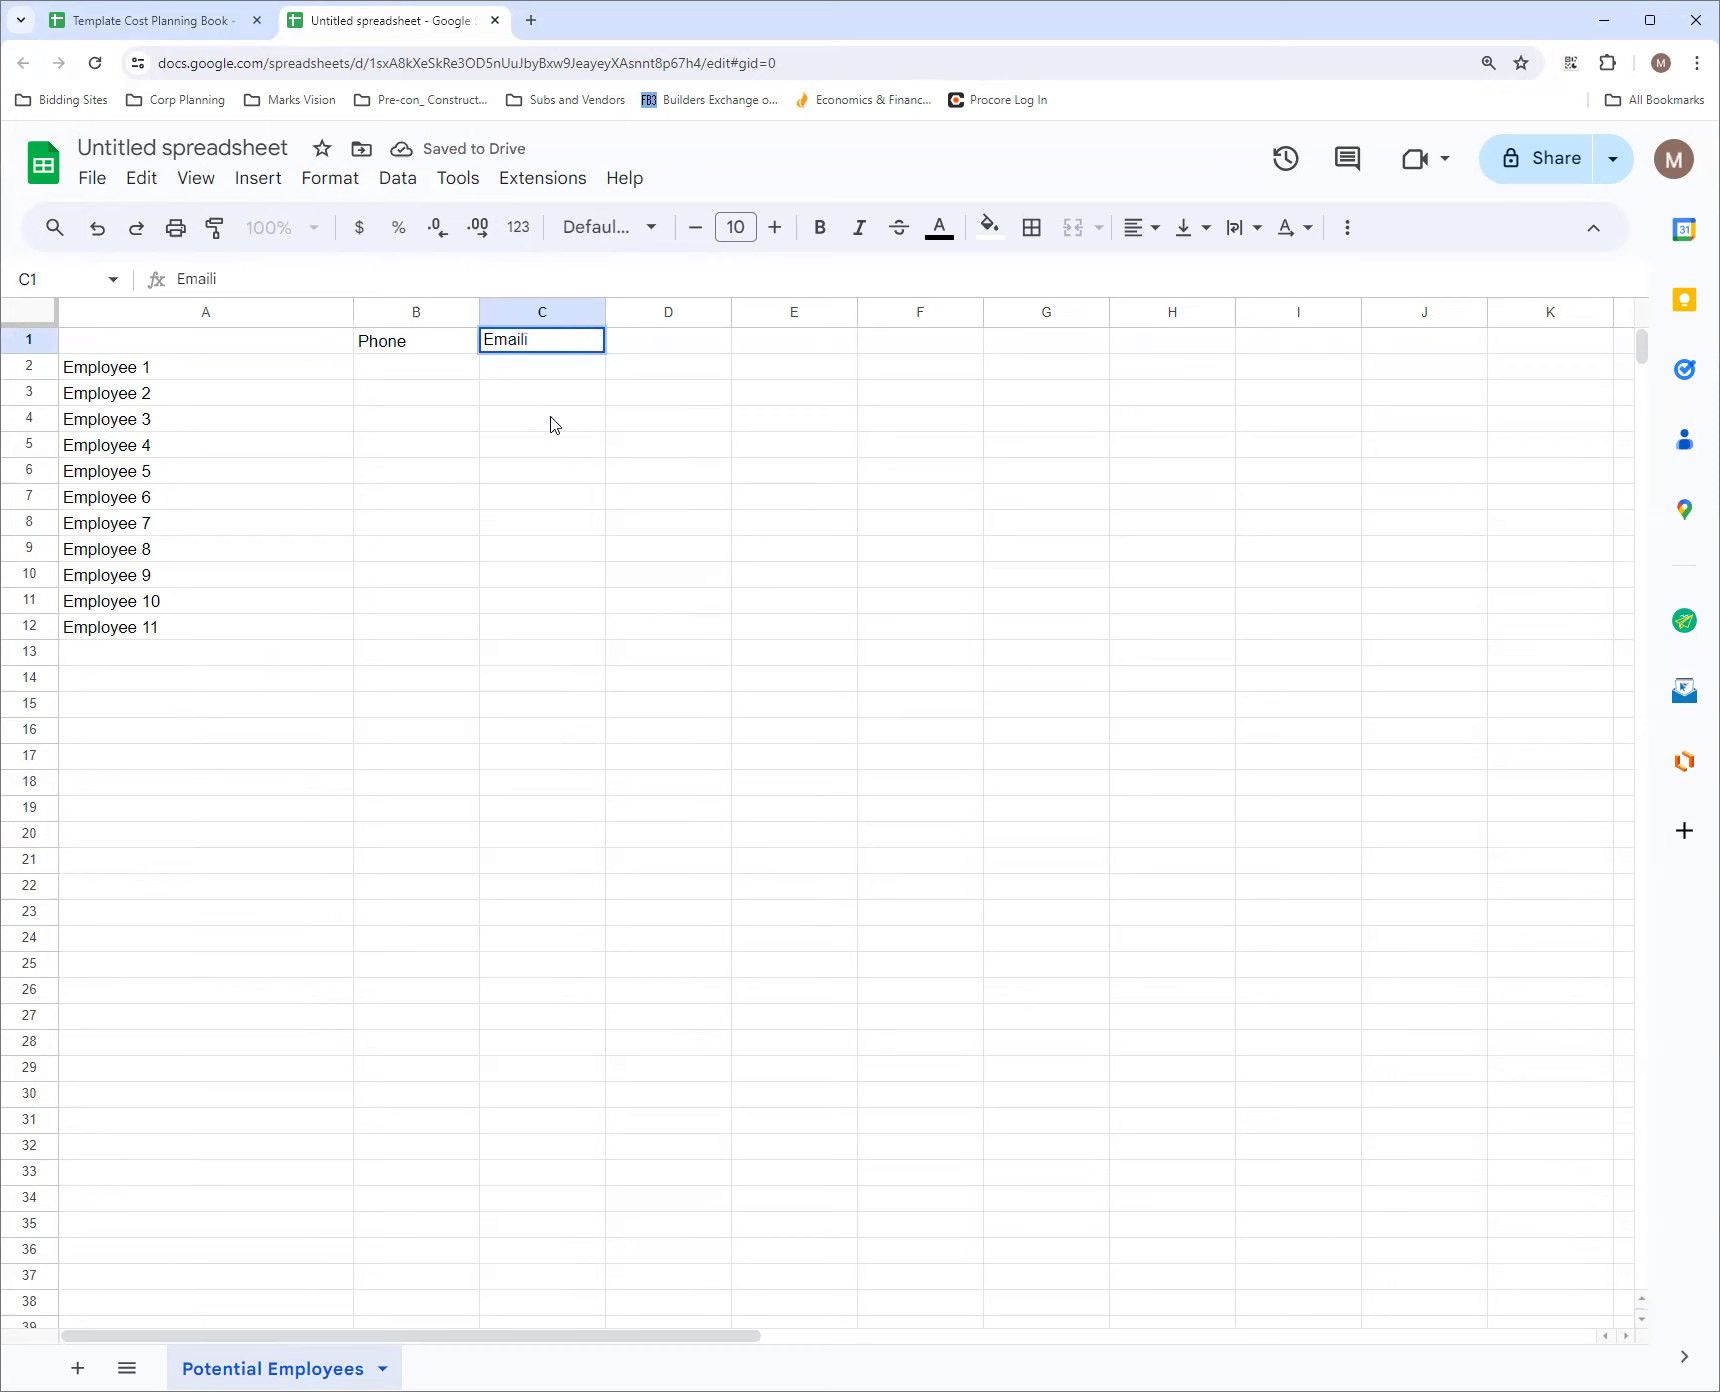
left_click(293, 341)
type("Who")
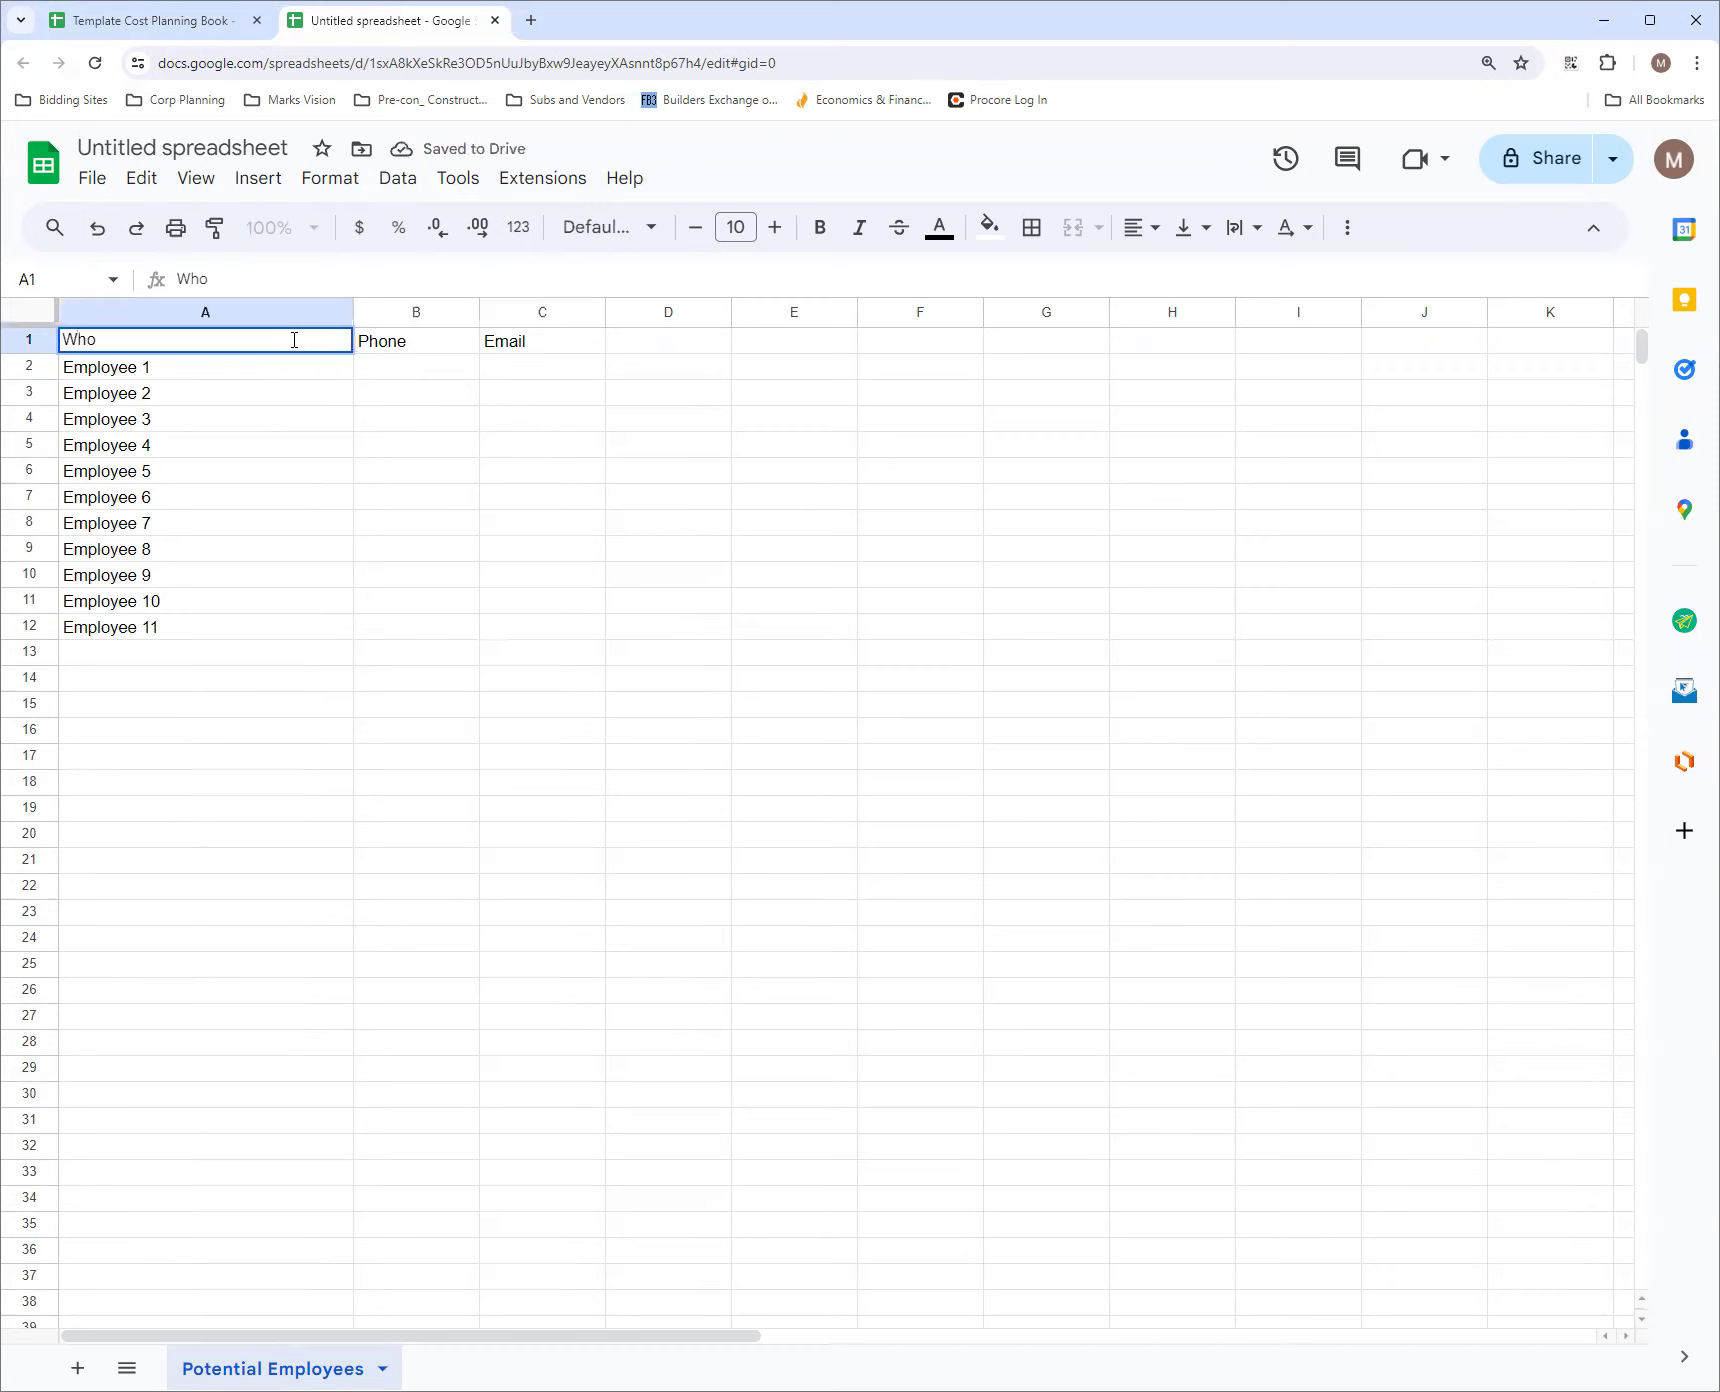
Add the column headers "Skill Level" in D1 and "Position" in E1
key("Tab")
key("Tab")
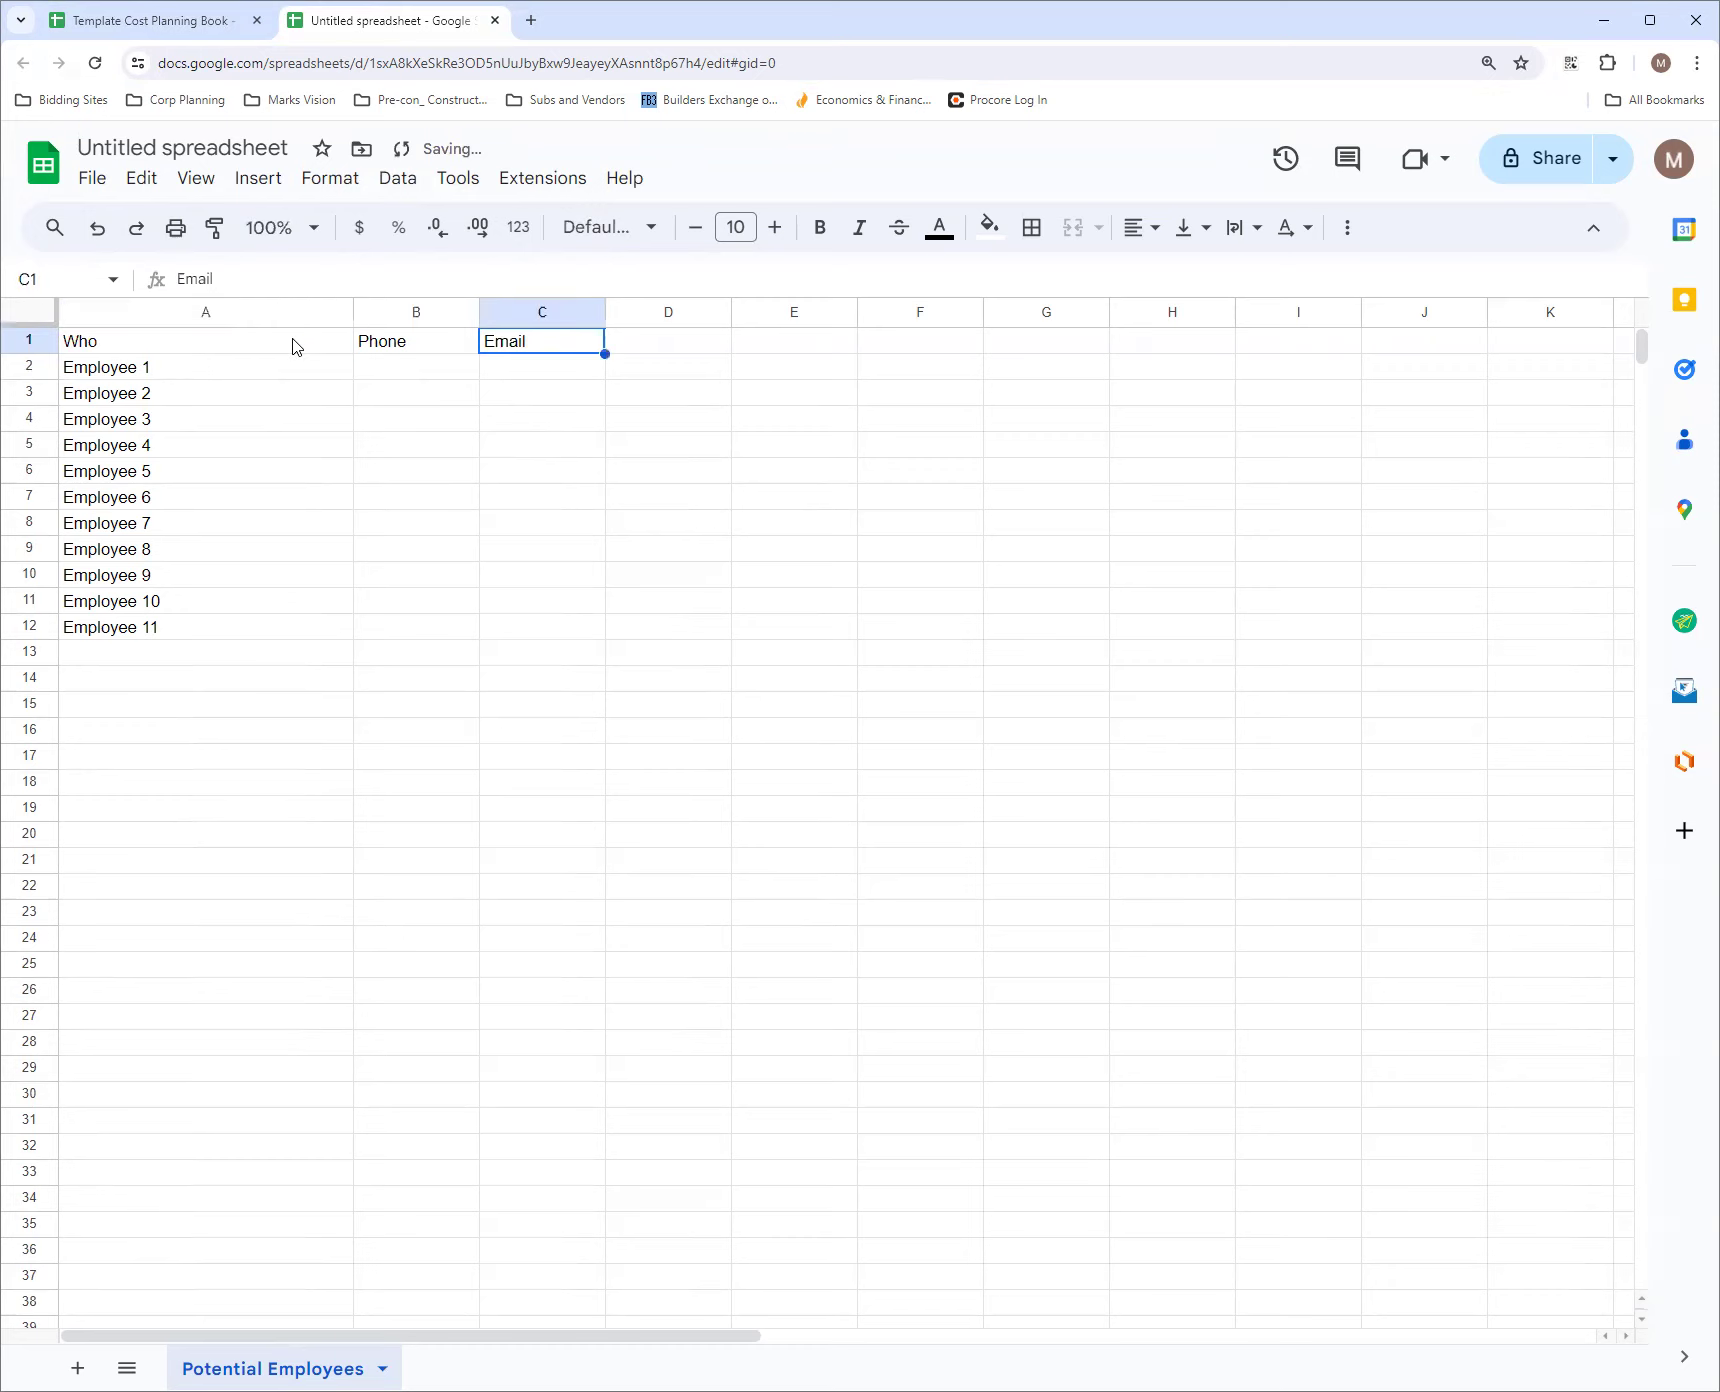
key("Tab")
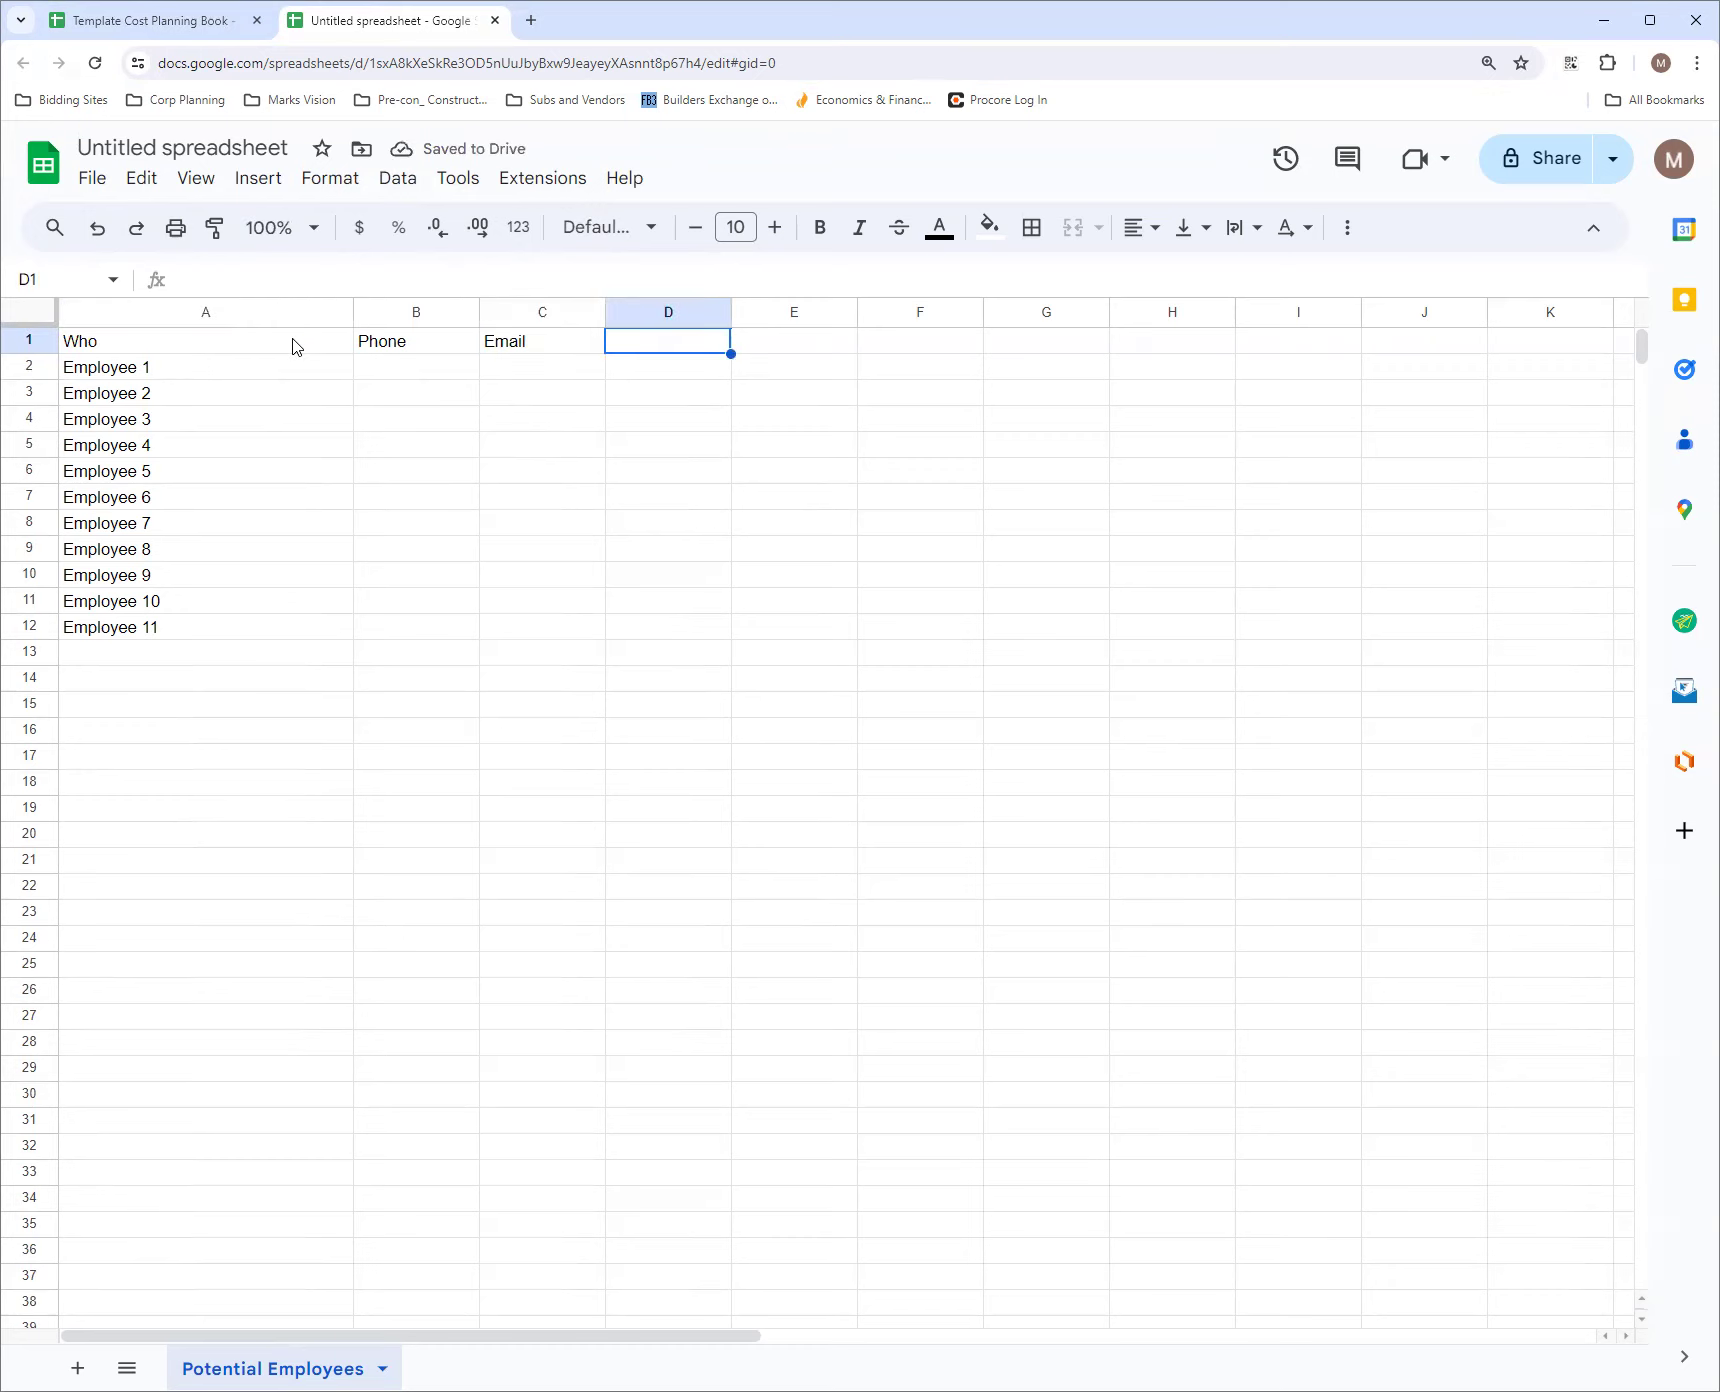
type("Skill Level")
key("Tab")
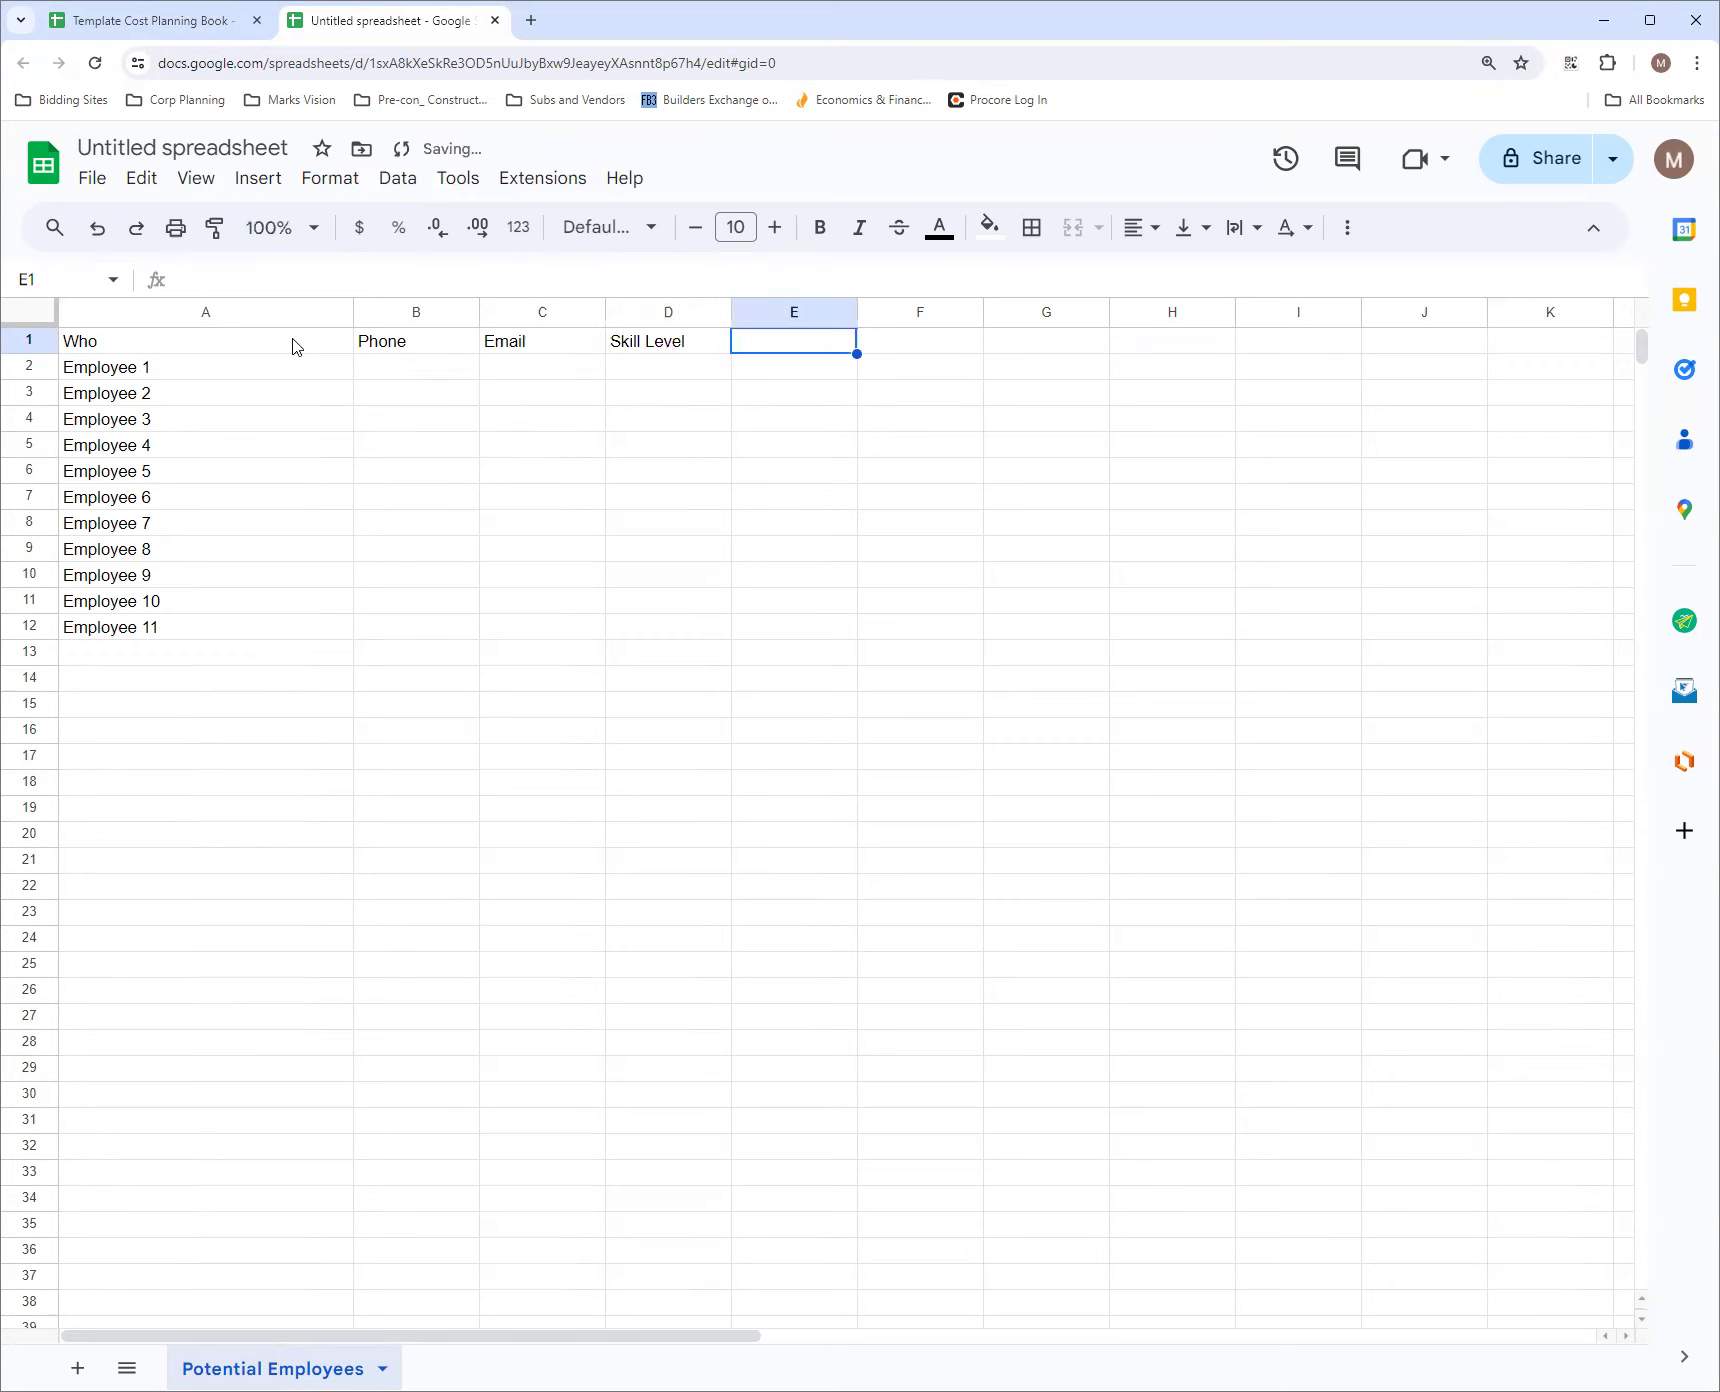
type("Pos")
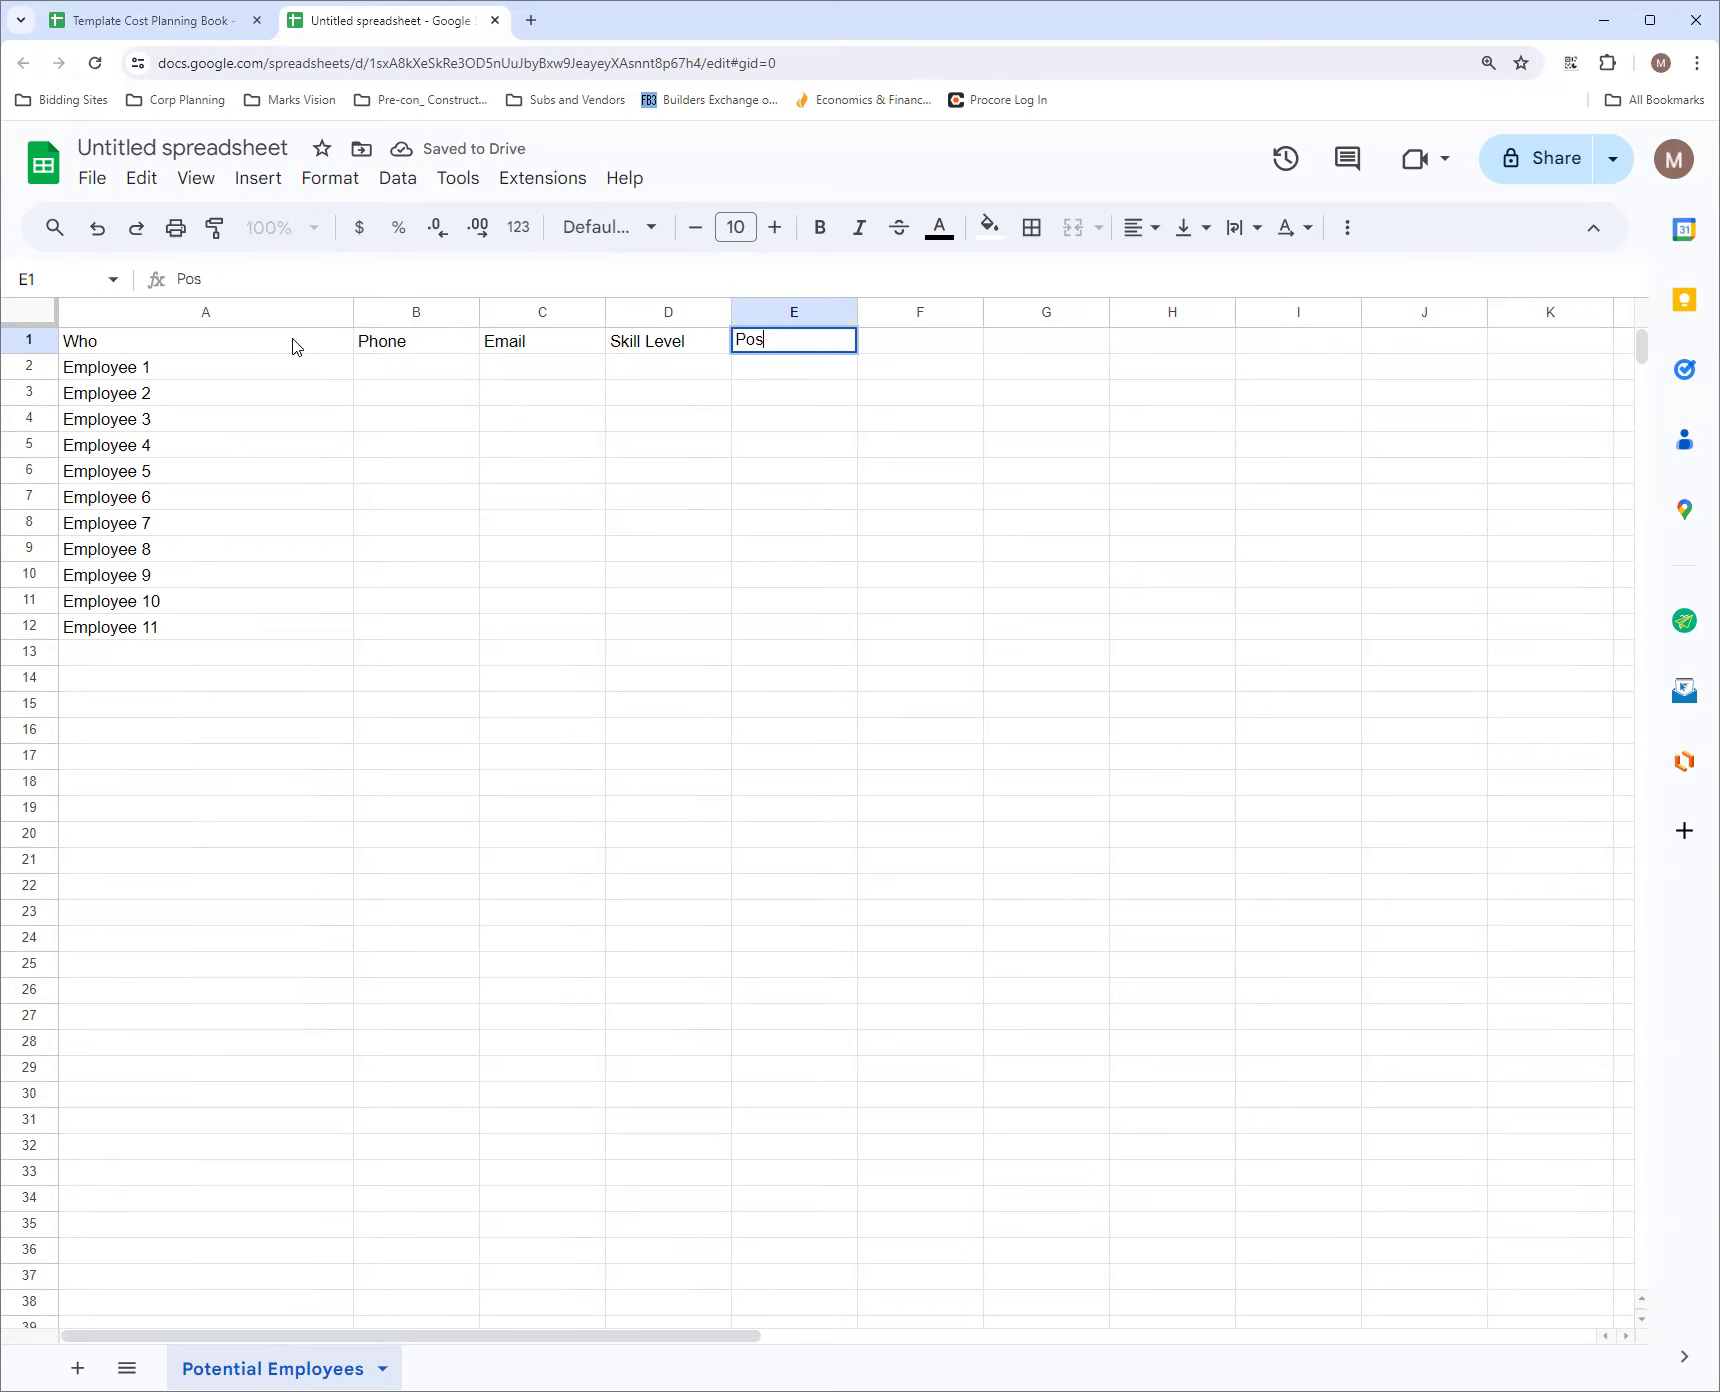
type("ition")
key("Tab")
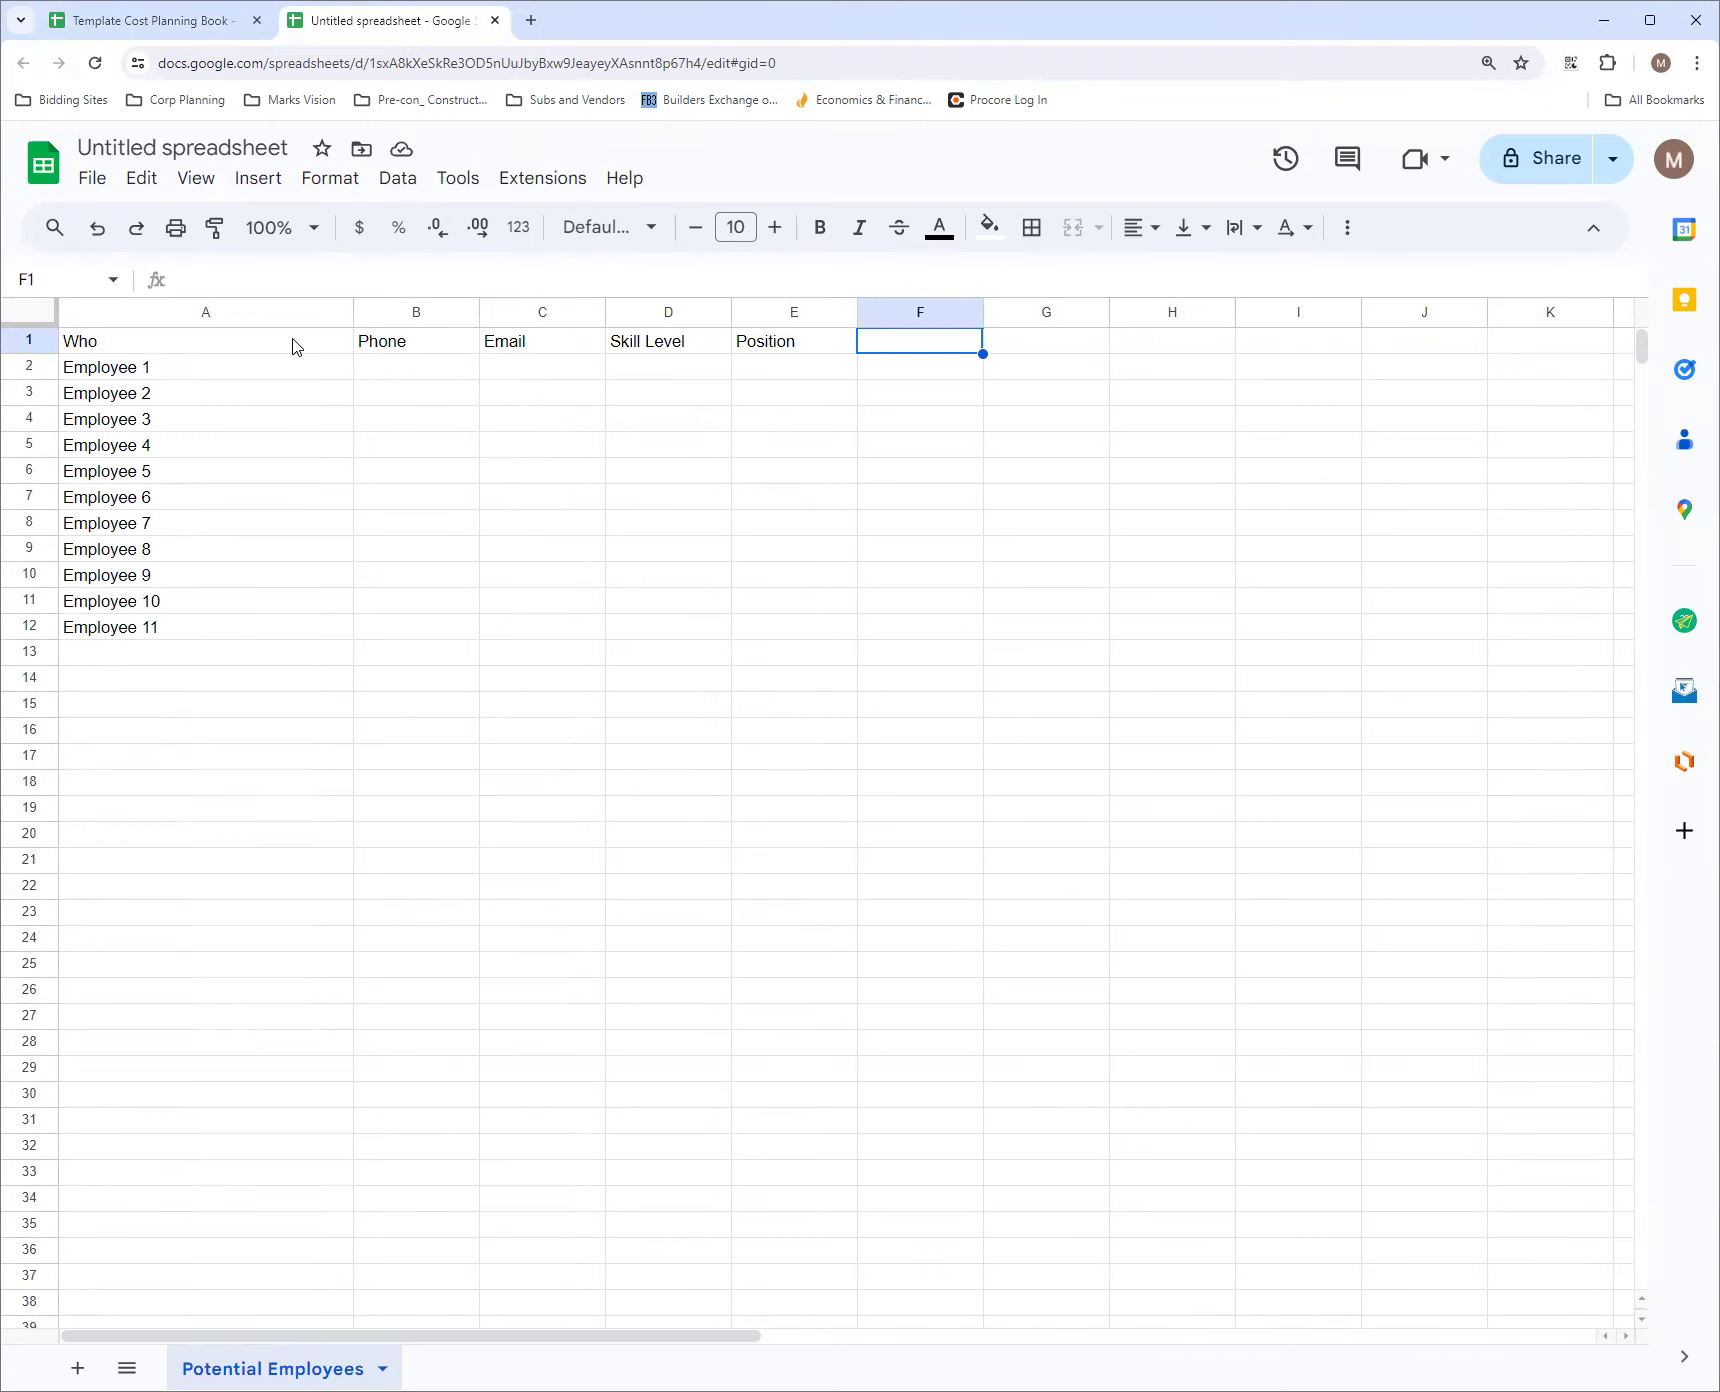
Add the column header "Priority Selection" in F1
type("S")
key("BackSpace")
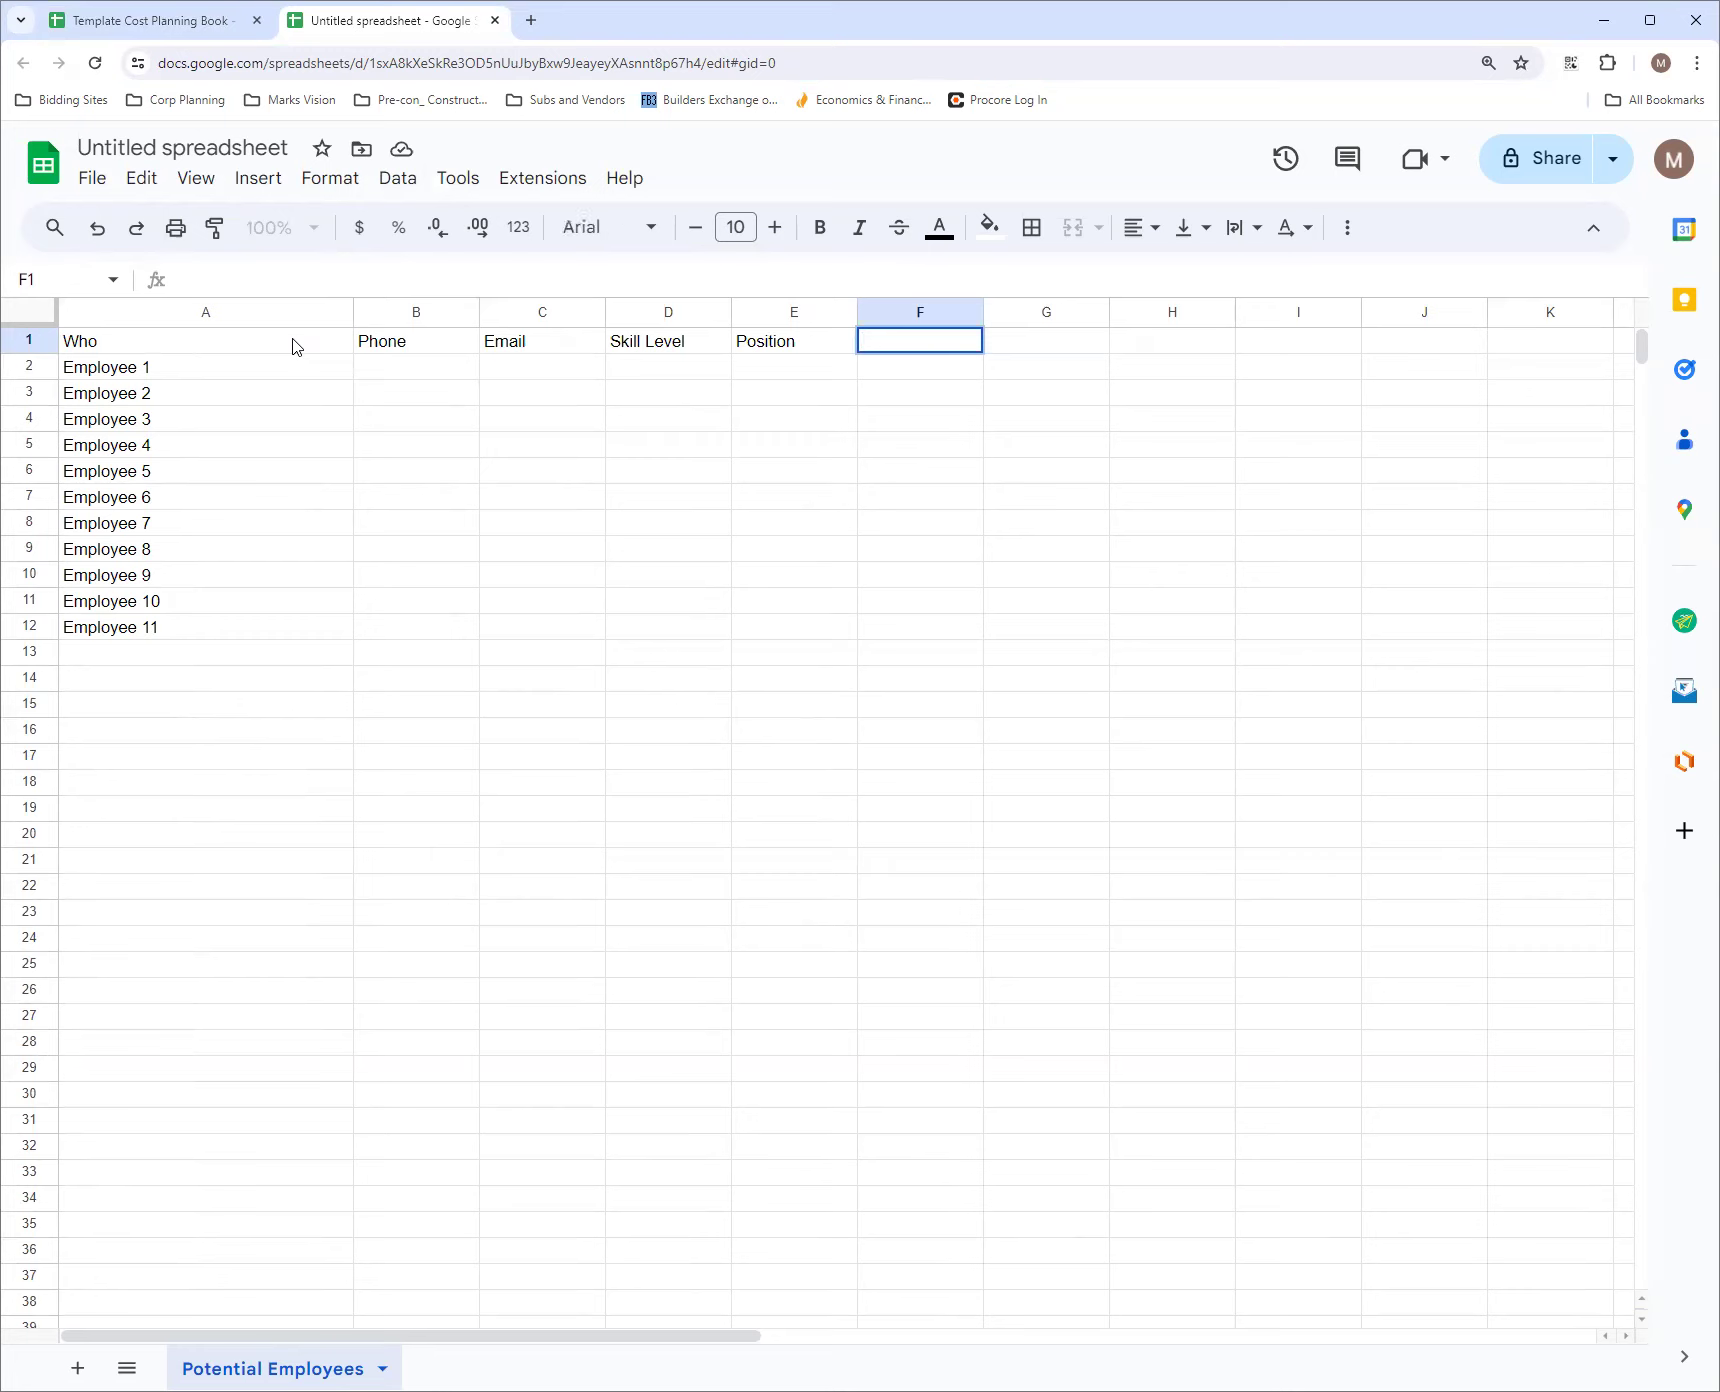
type("Prio")
type("rity Selection")
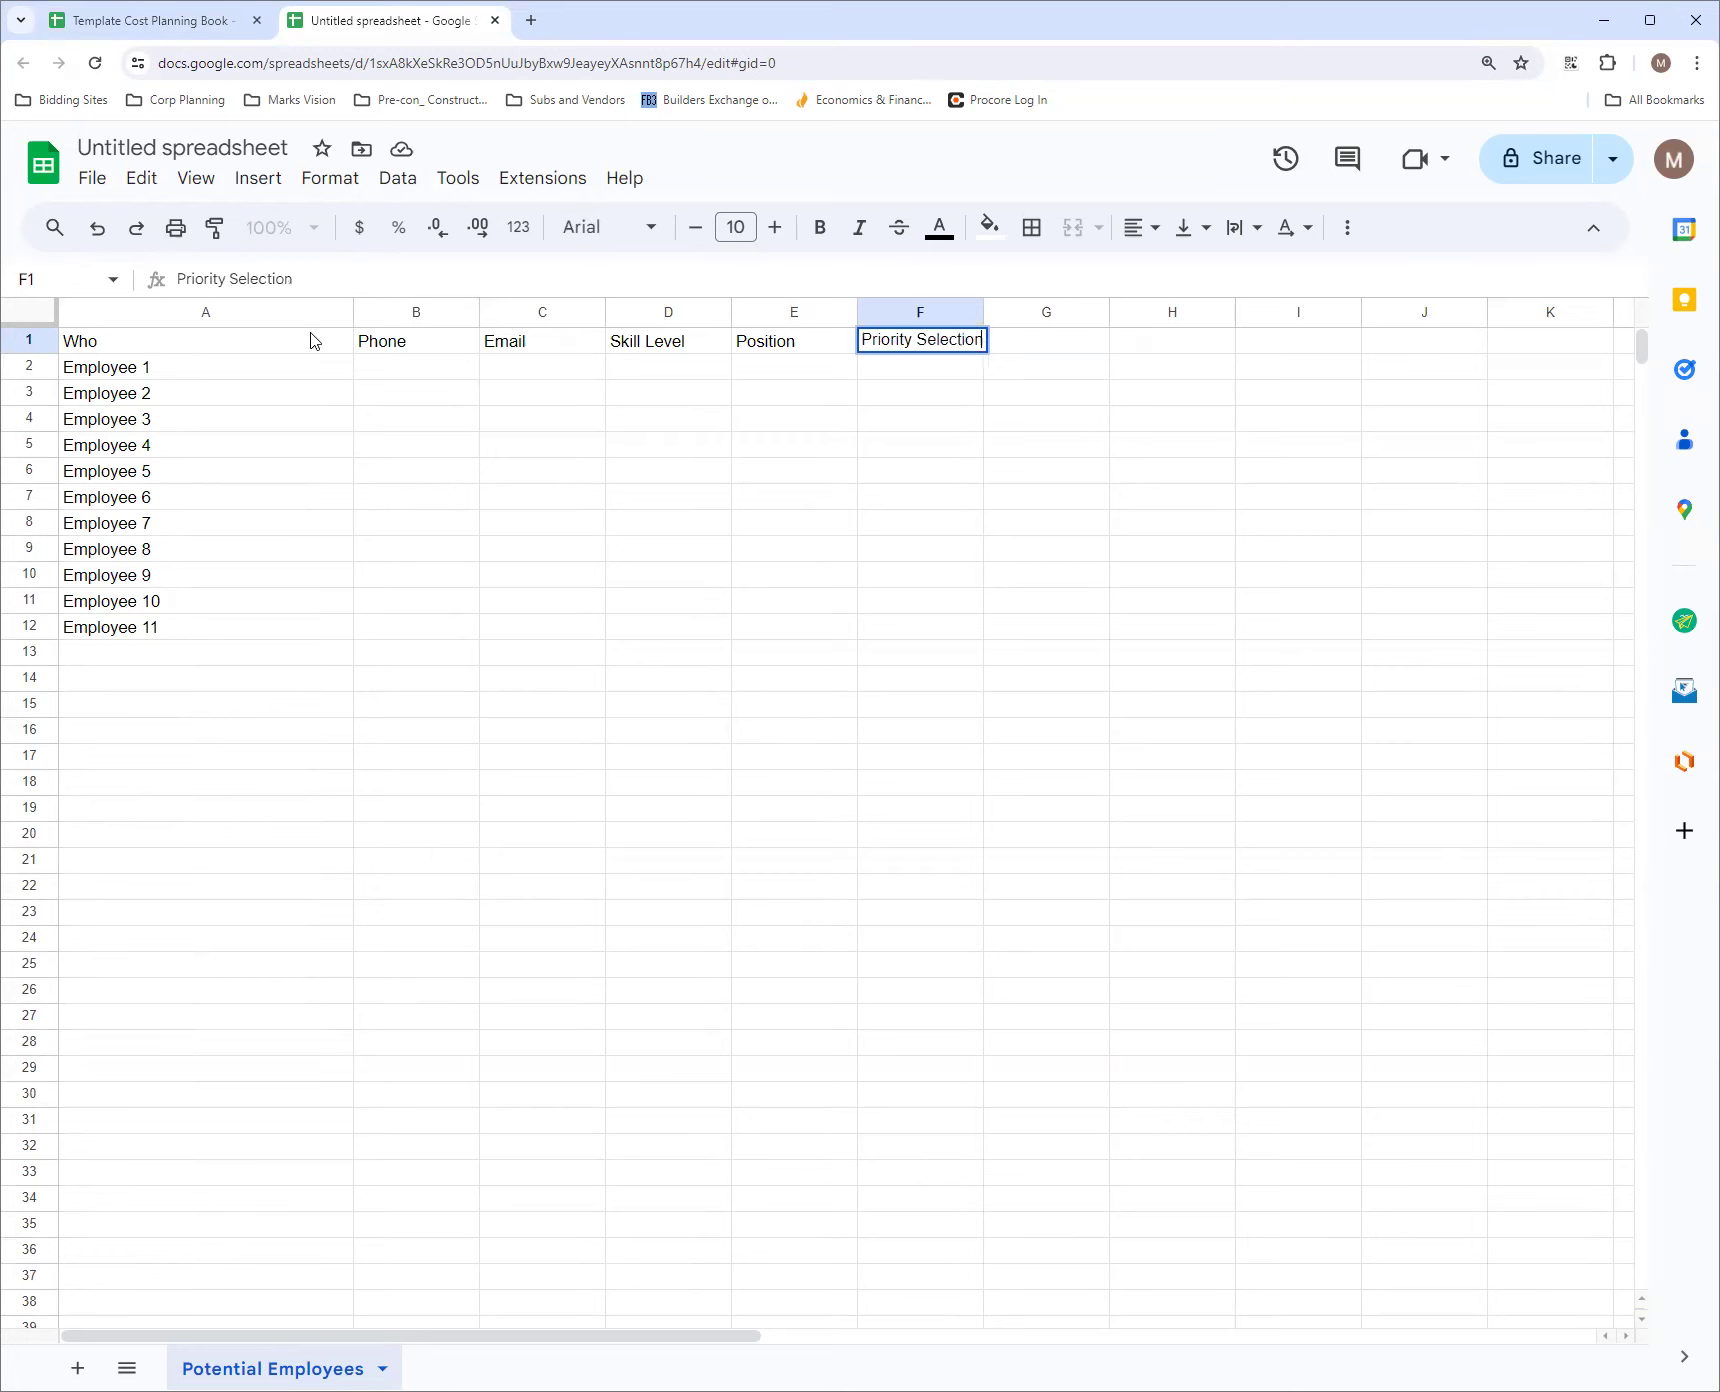
left_click(908, 392)
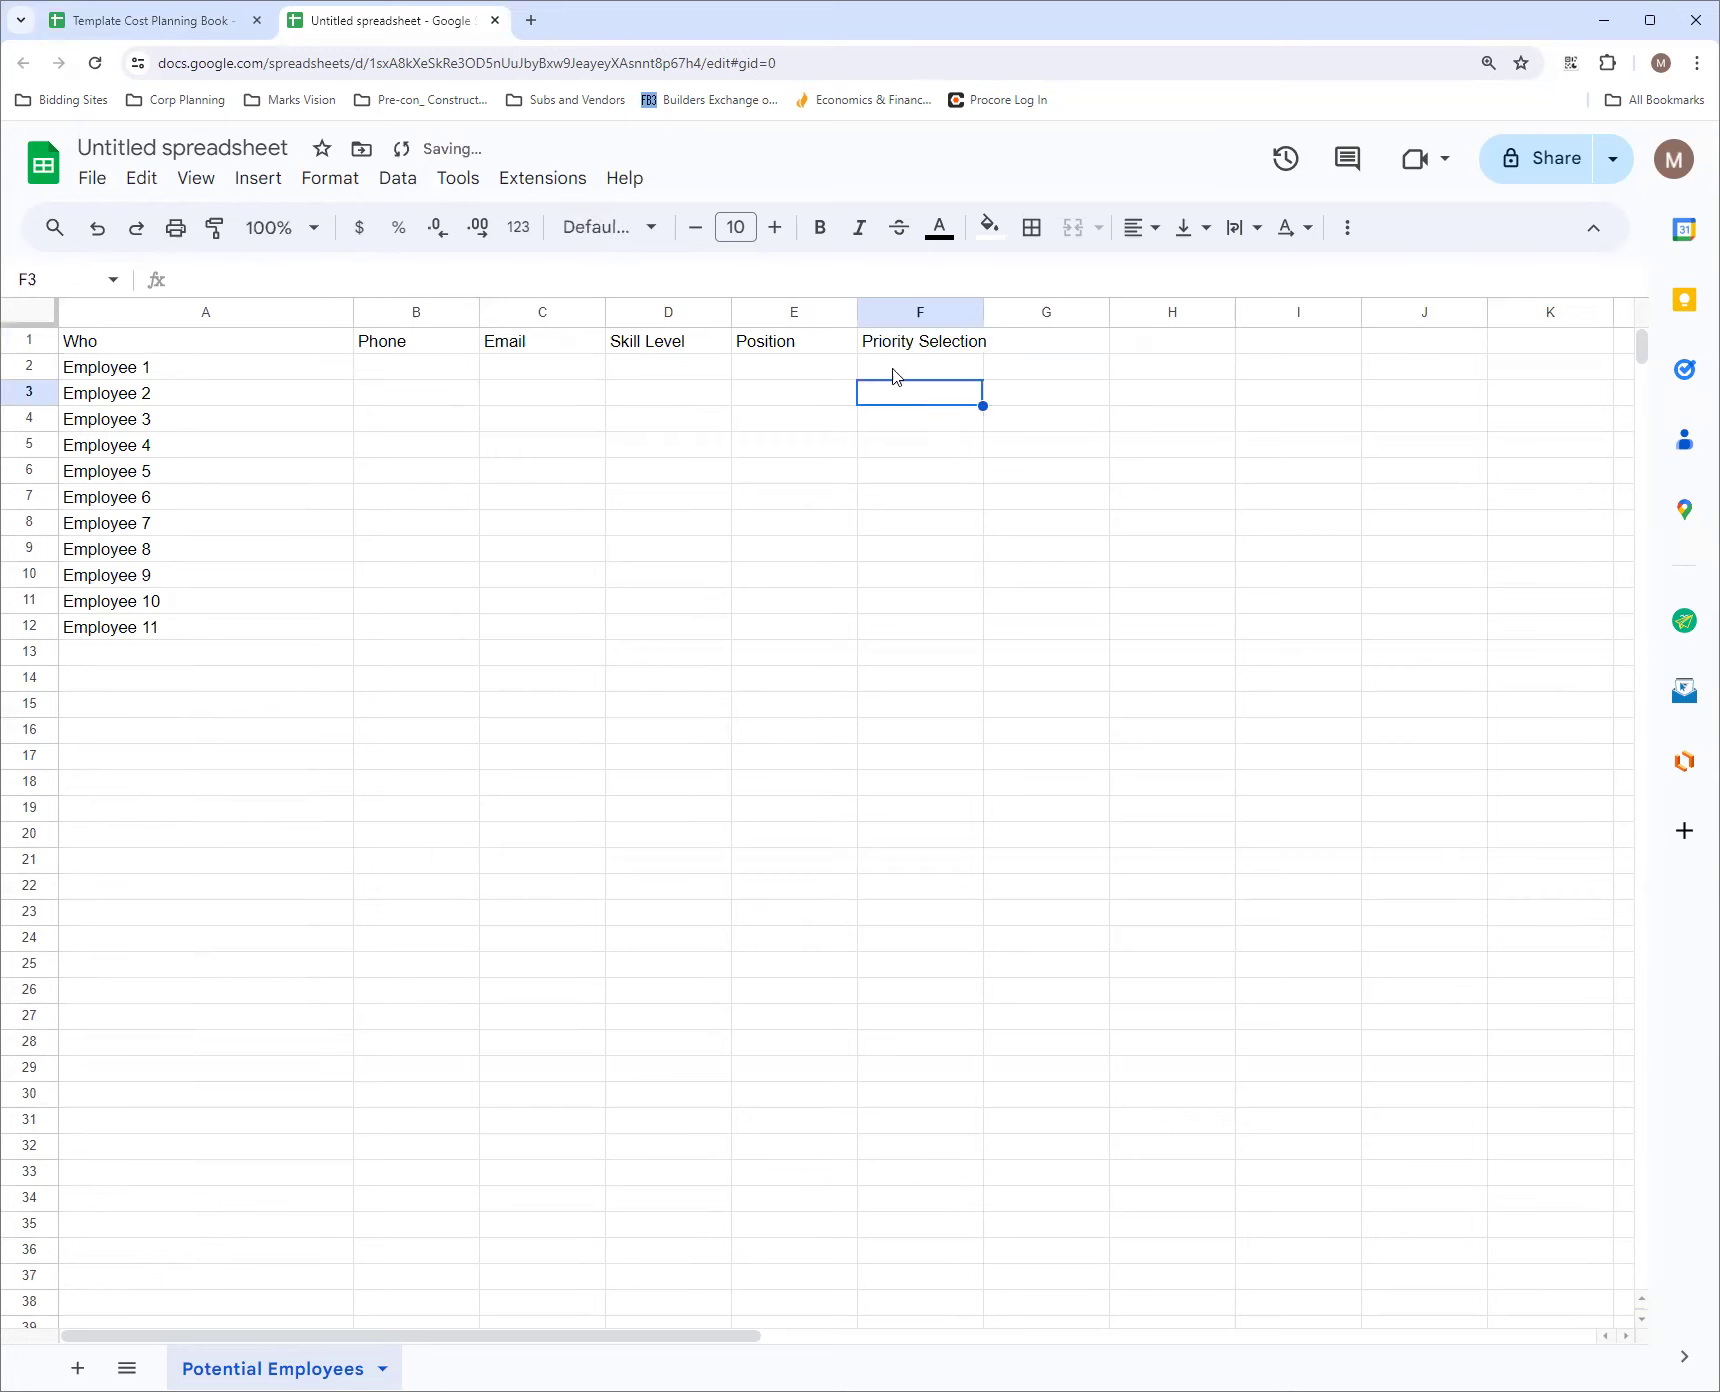
Select the phone cells B2:B1000 and open the custom number format settings for them
left_click(413, 372)
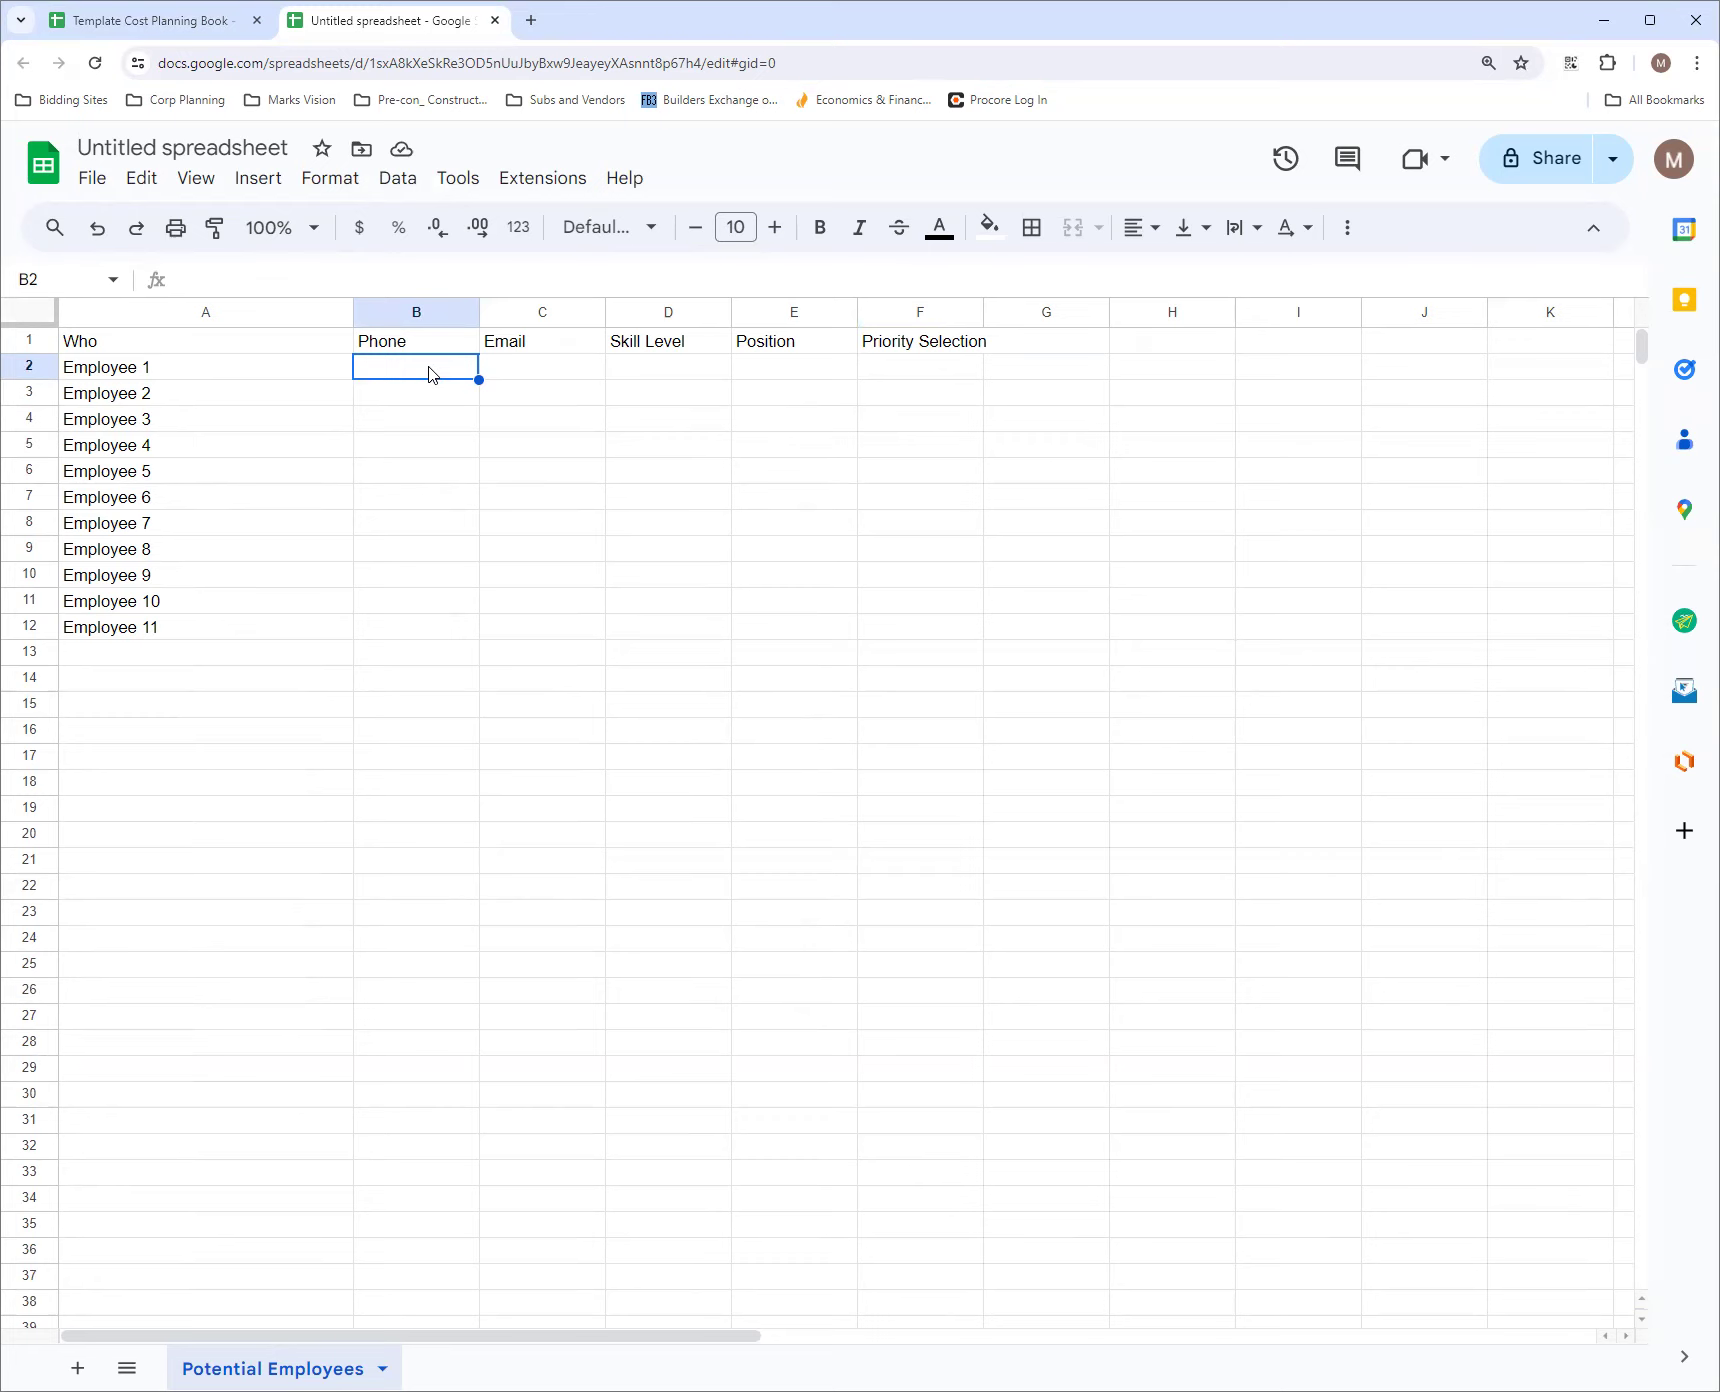
left_click(52, 278)
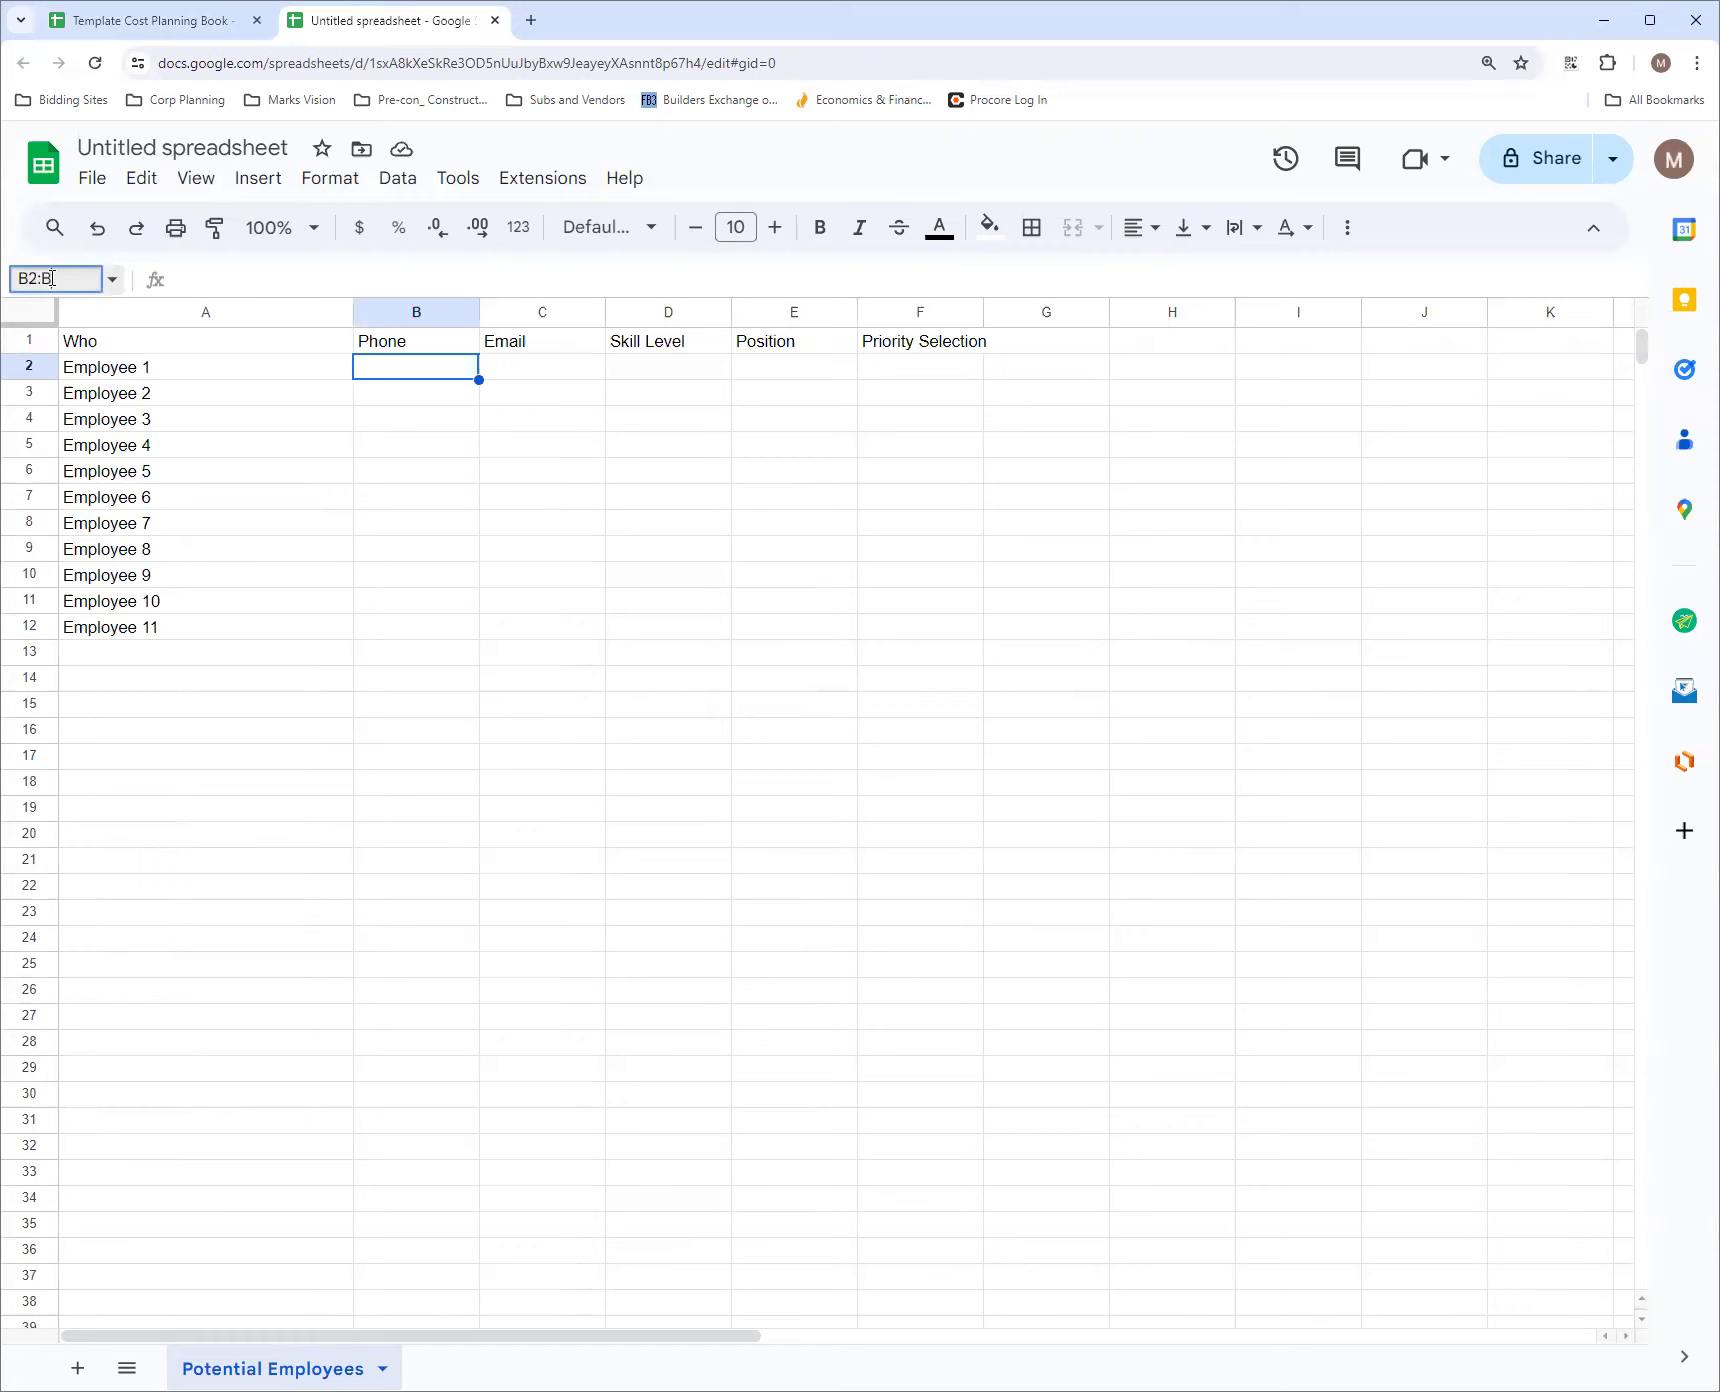
type(":B1000")
key("Return")
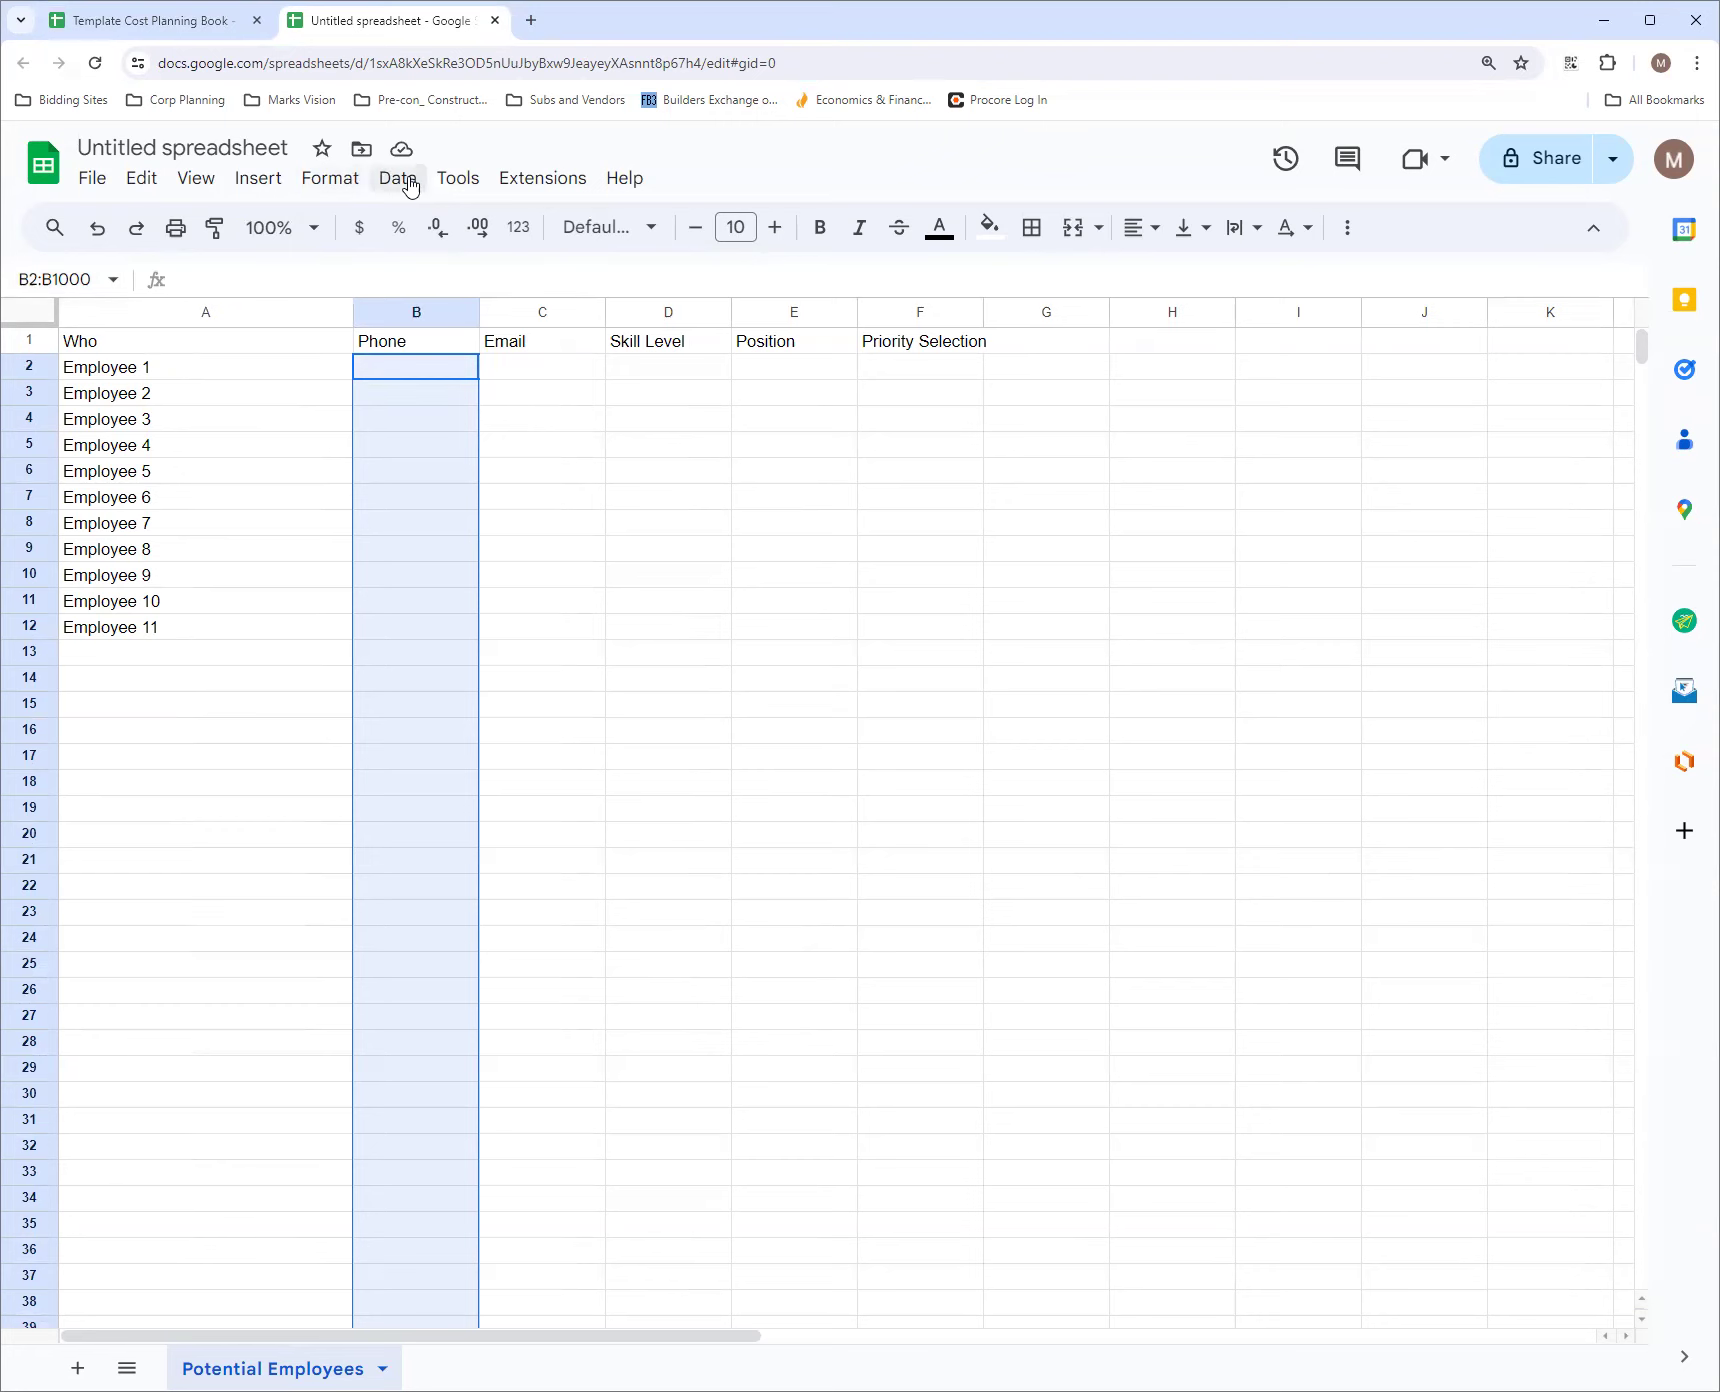
left_click(331, 185)
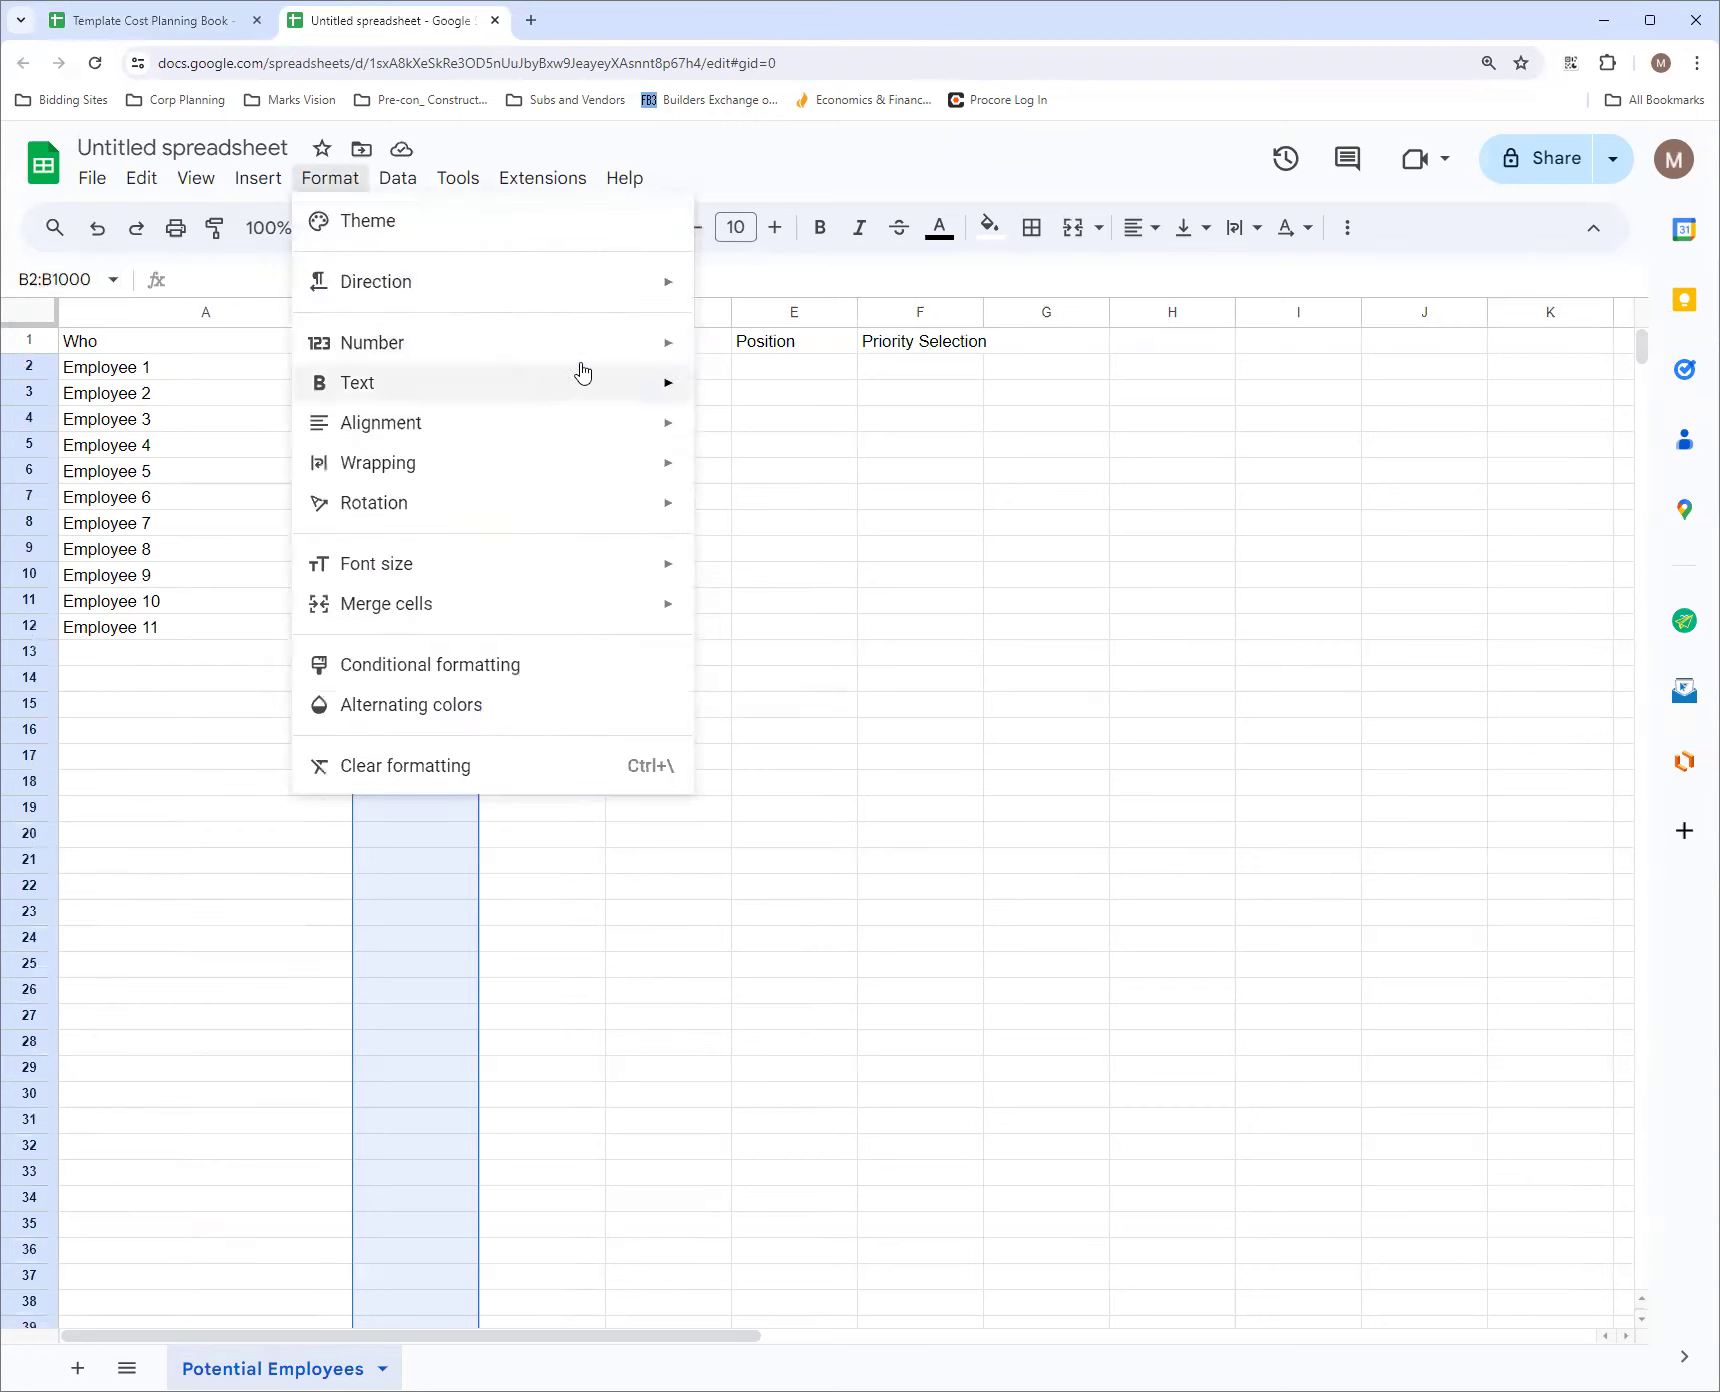
mouse_move(645, 350)
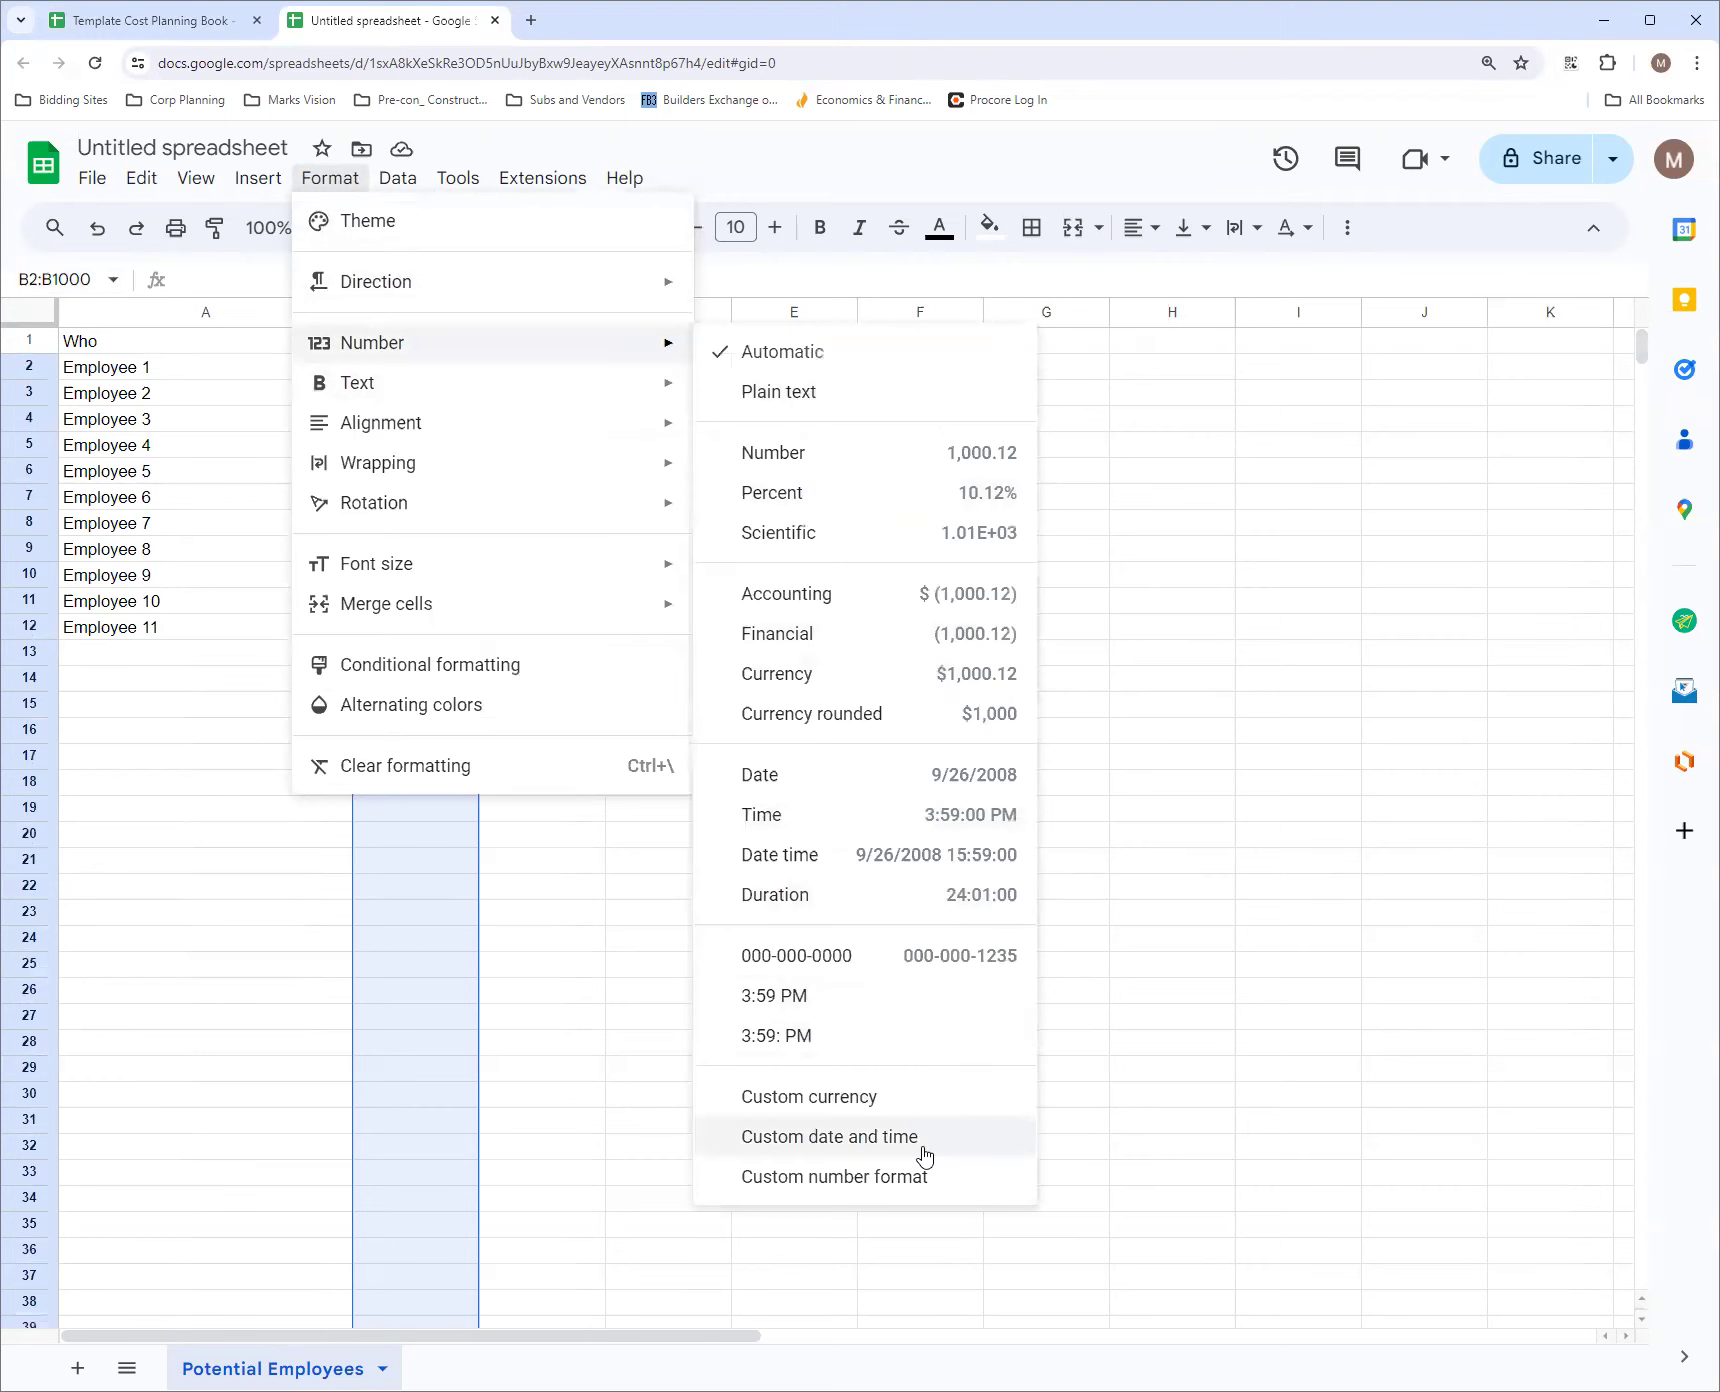
left_click(921, 1179)
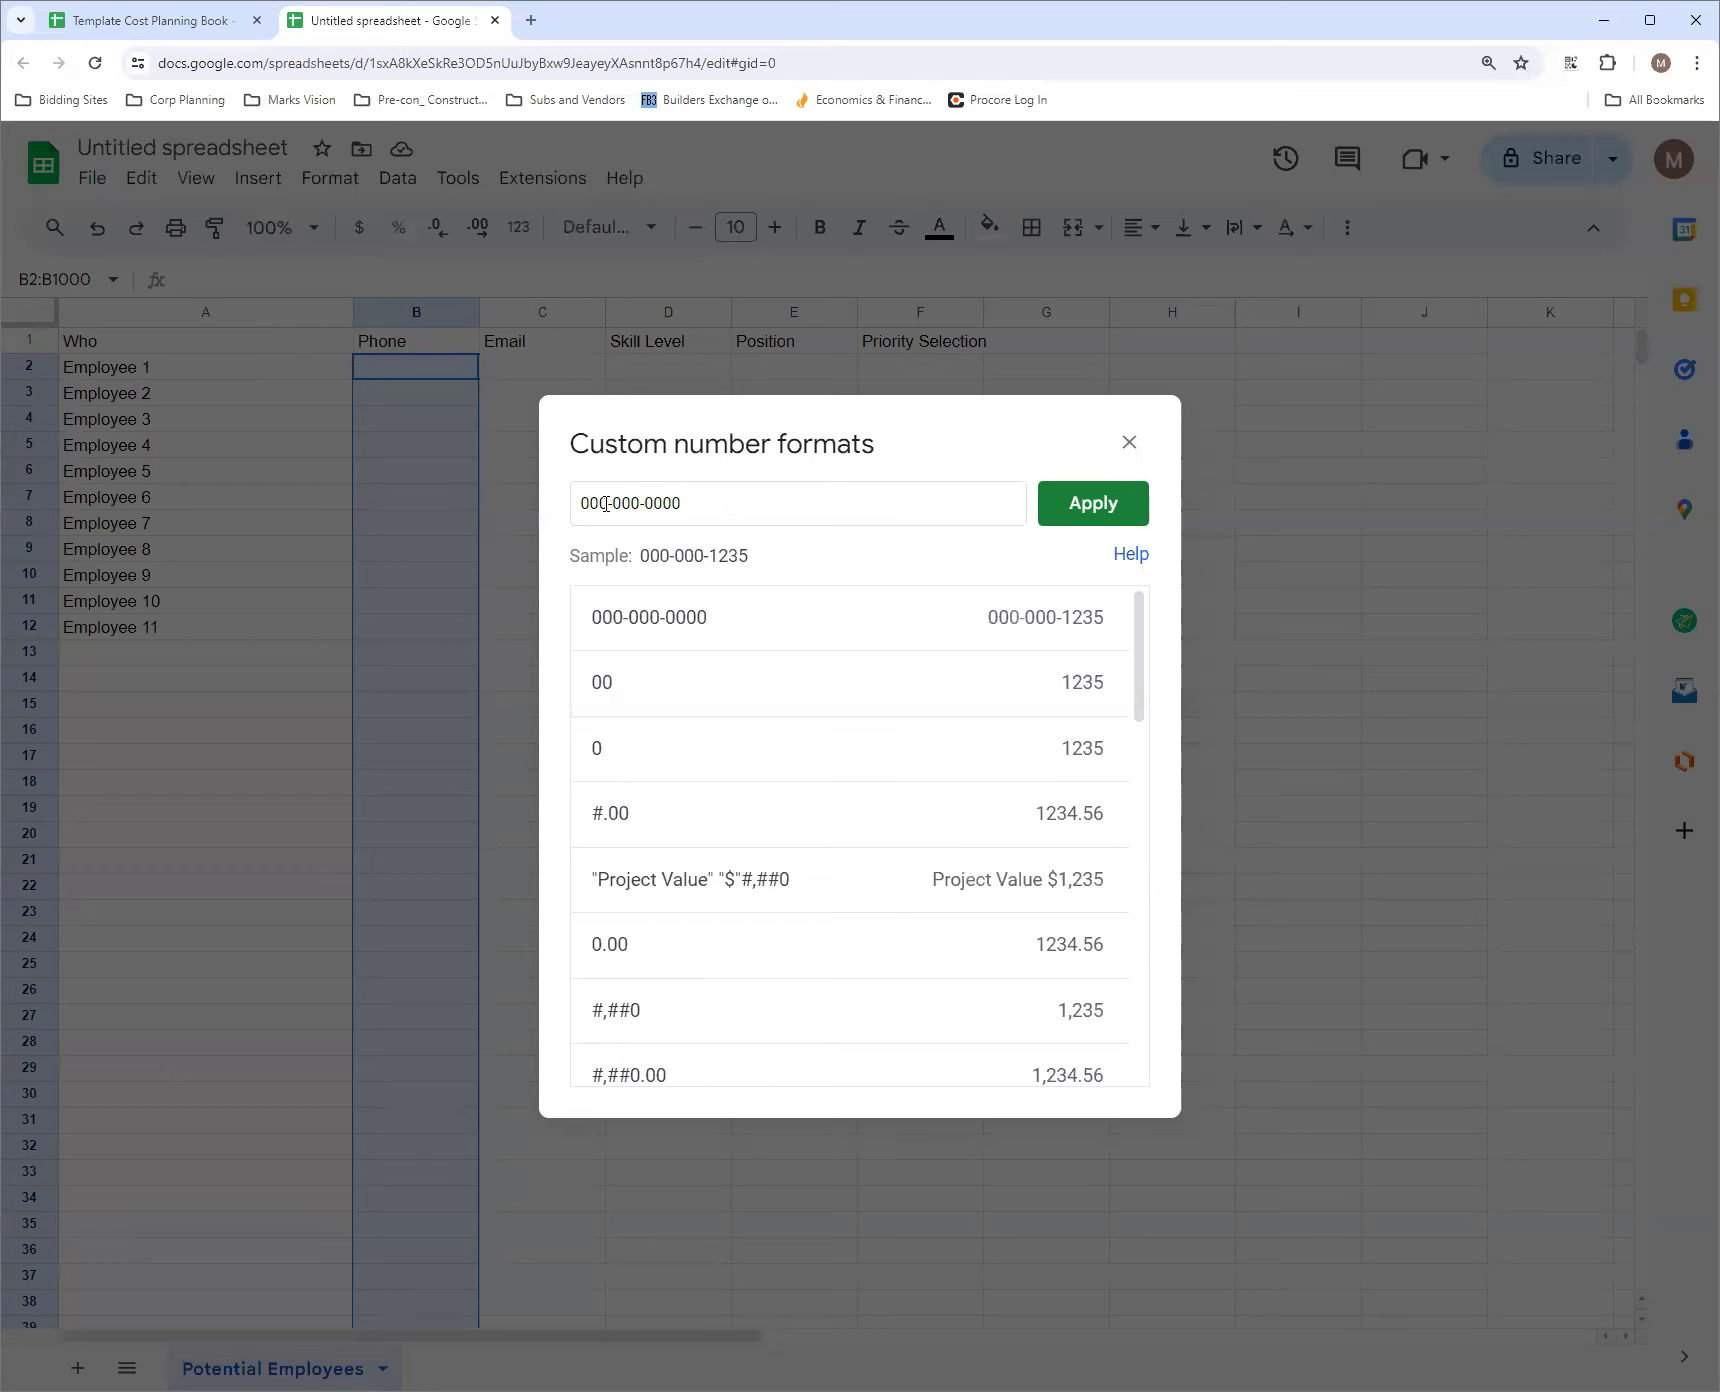
left_click_drag(734, 500, 540, 512)
key("BackSpace")
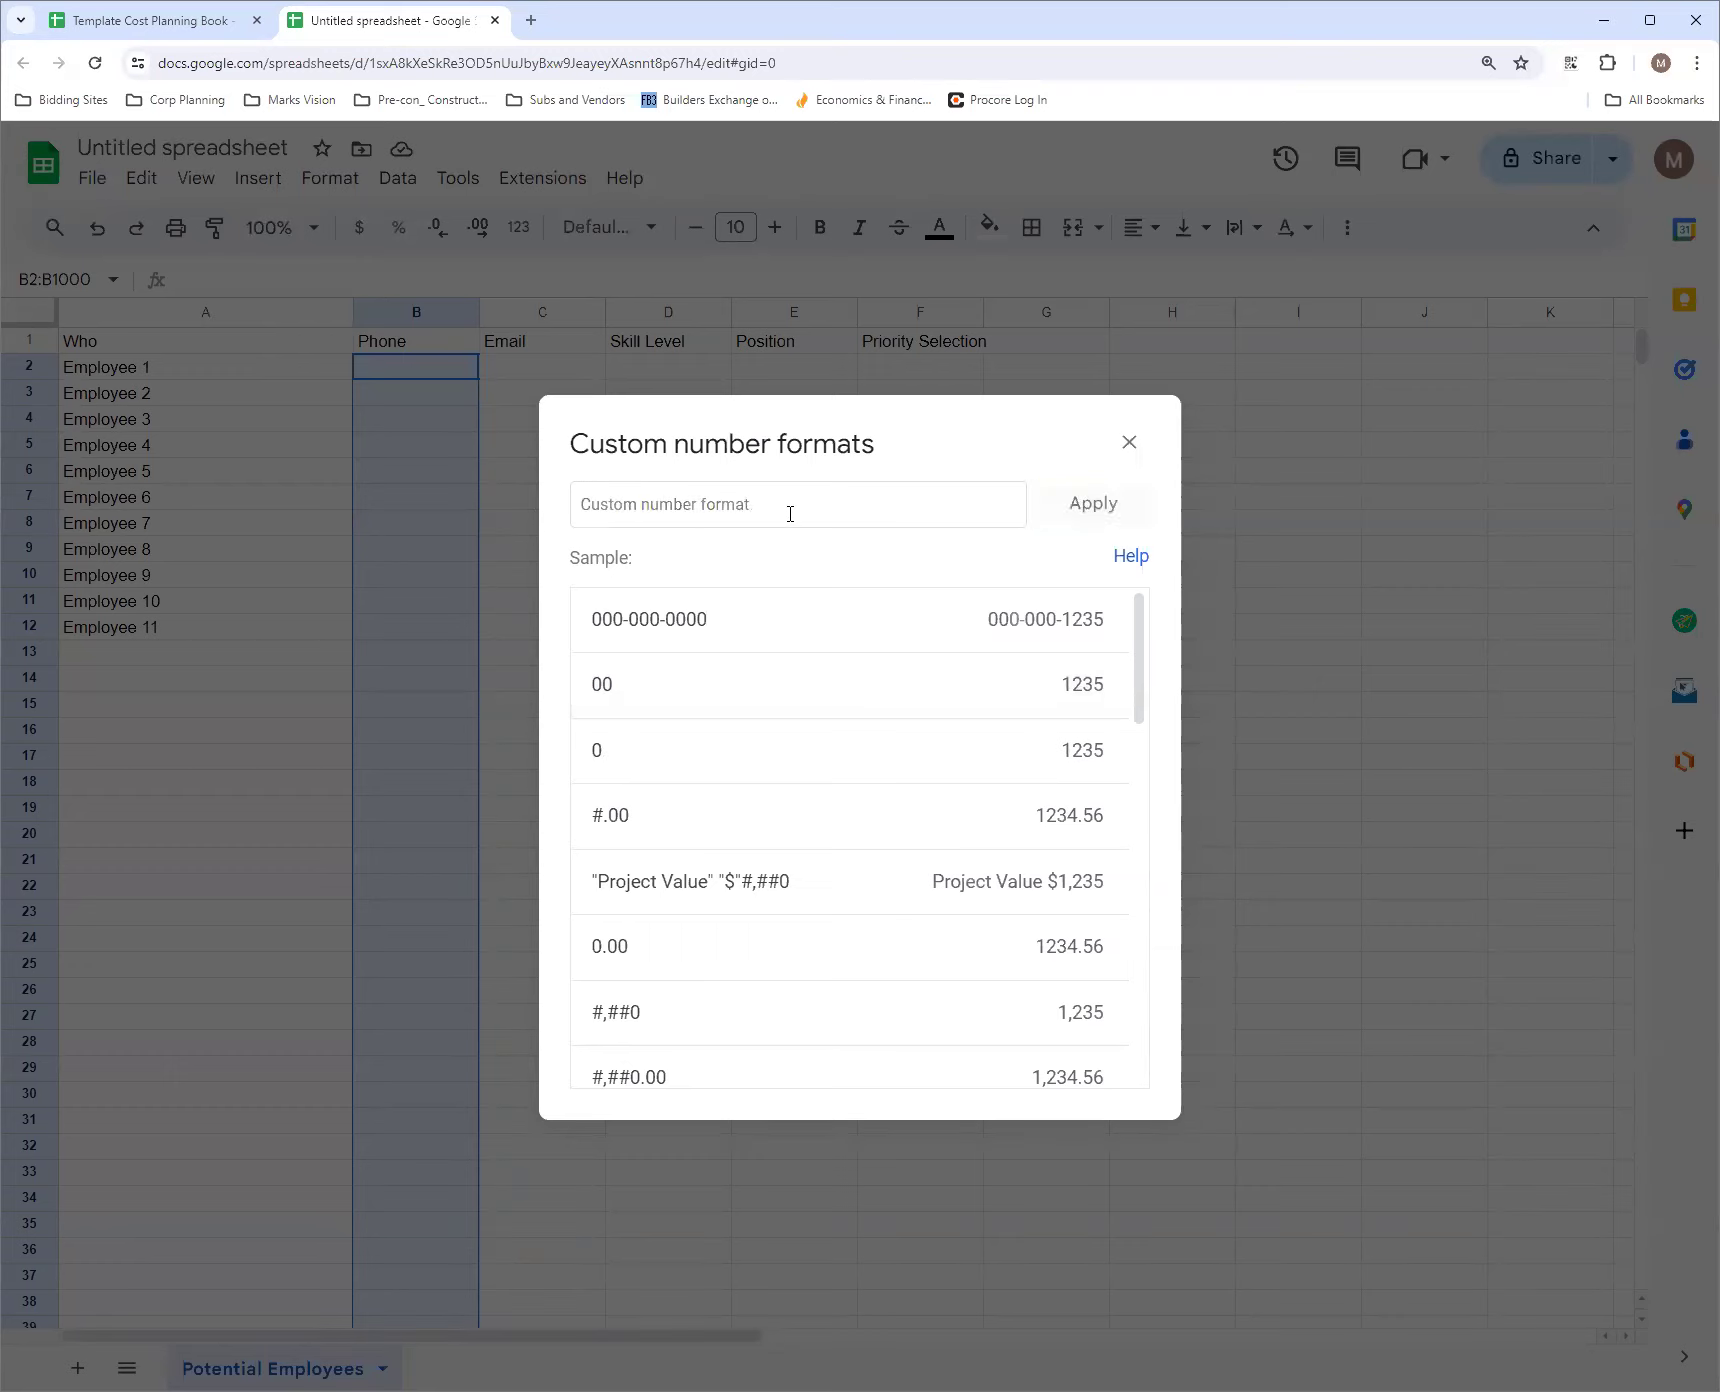
type("#")
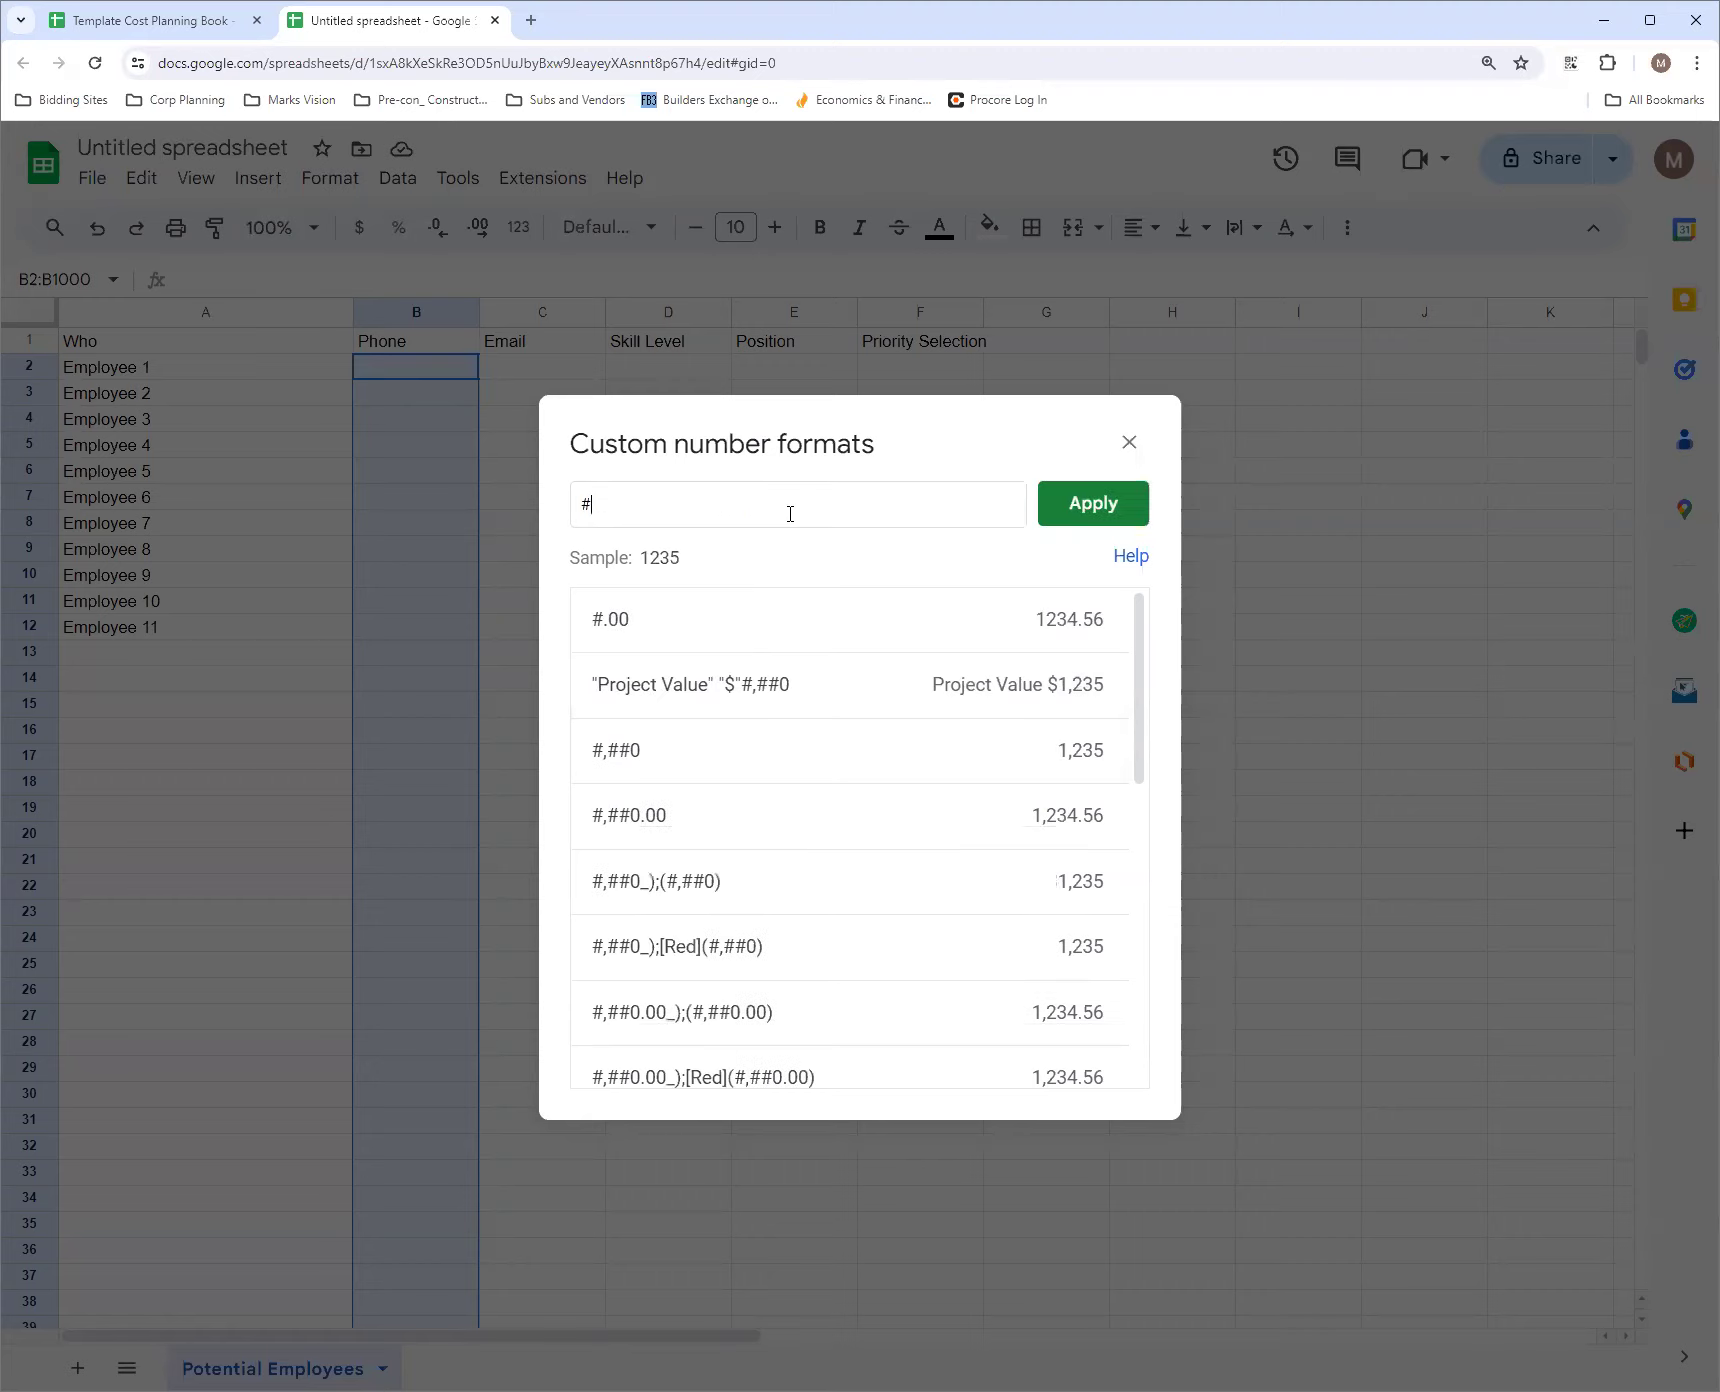
type("##-###-###")
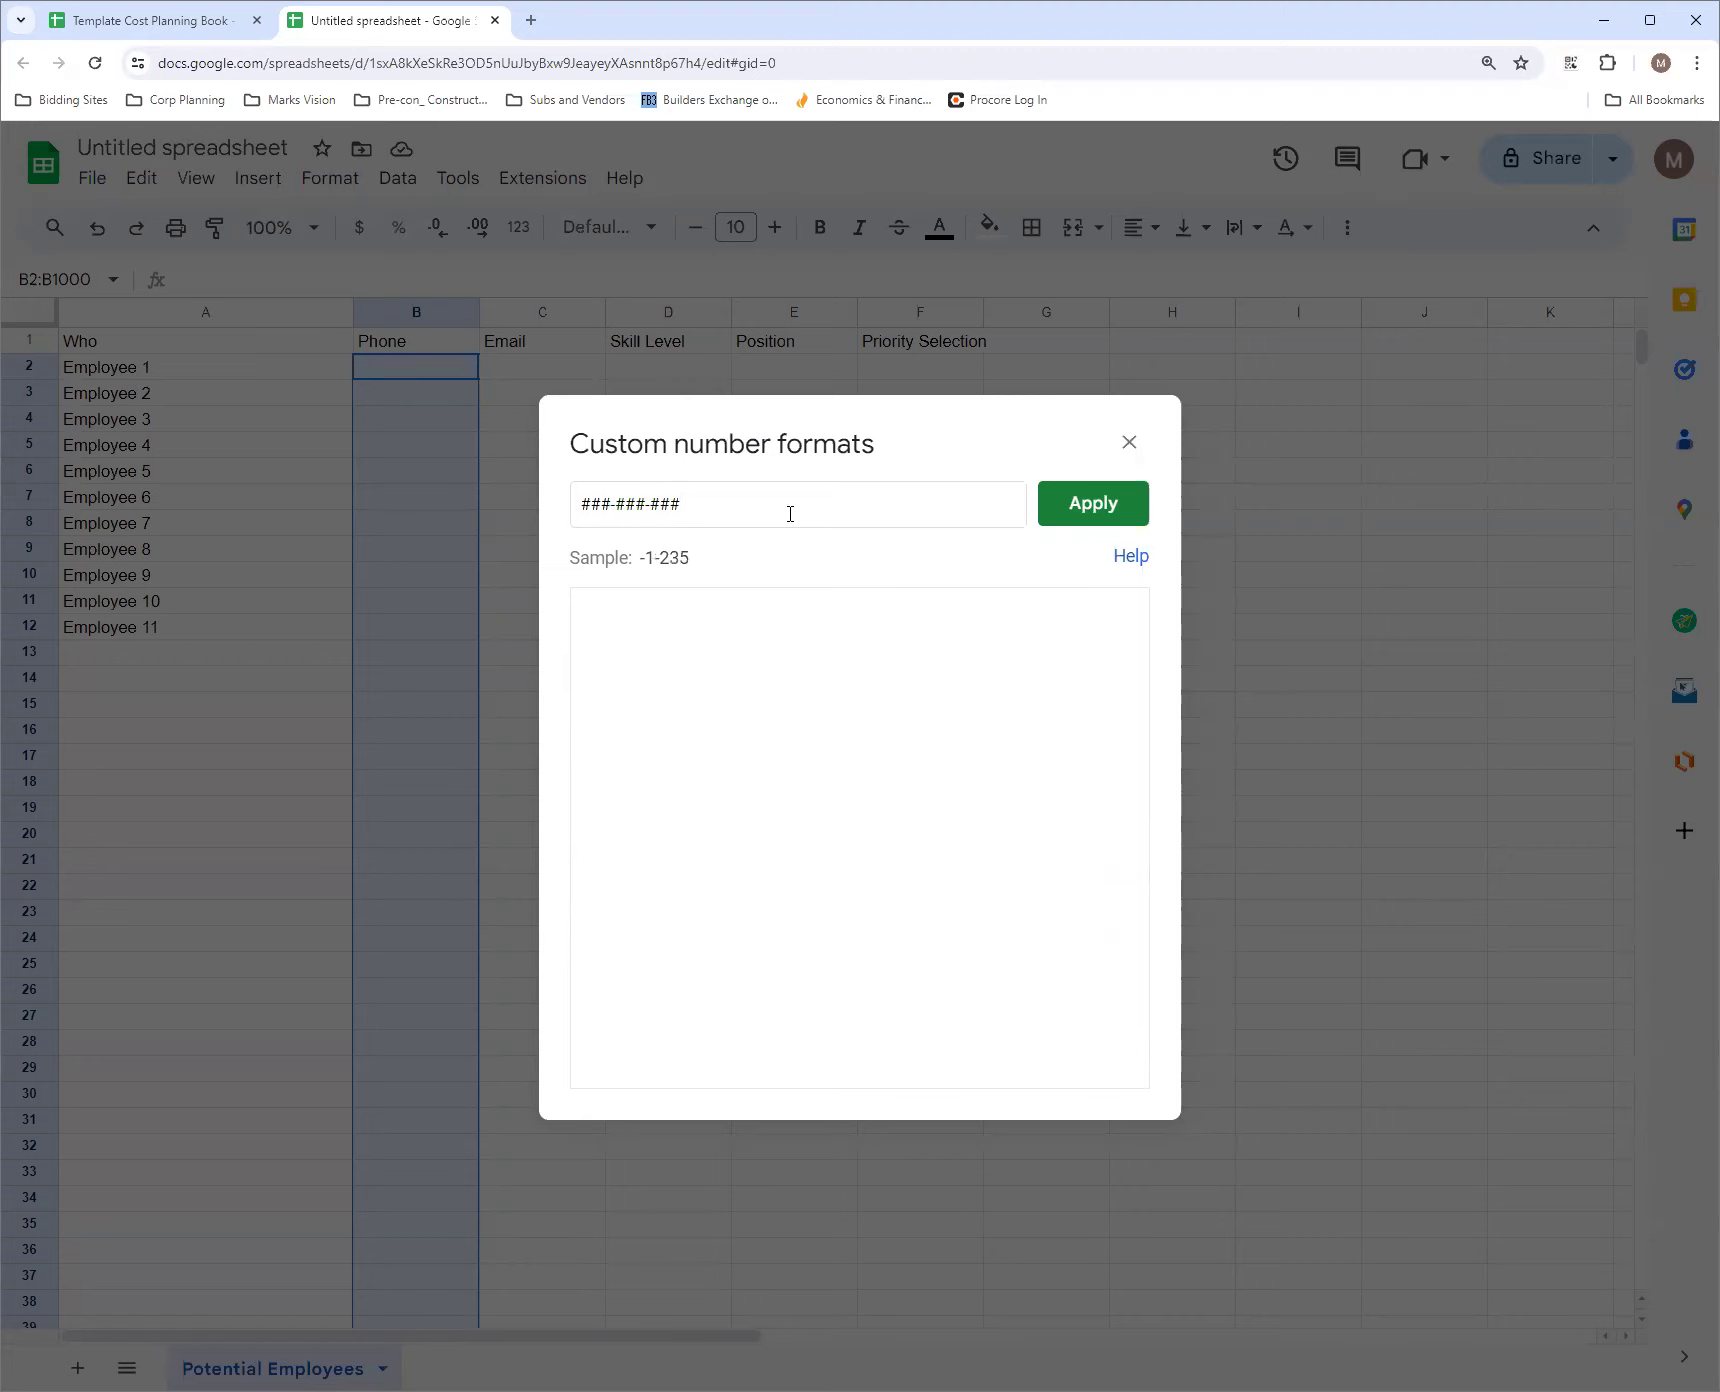
key("BackSpace")
key("BackSpace")
key("BackSpace")
key("BackSpace")
key("BackSpace")
key("BackSpace")
key("BackSpace")
key("BackSpace")
key("BackSpace")
key("BackSpace")
key("BackSpace")
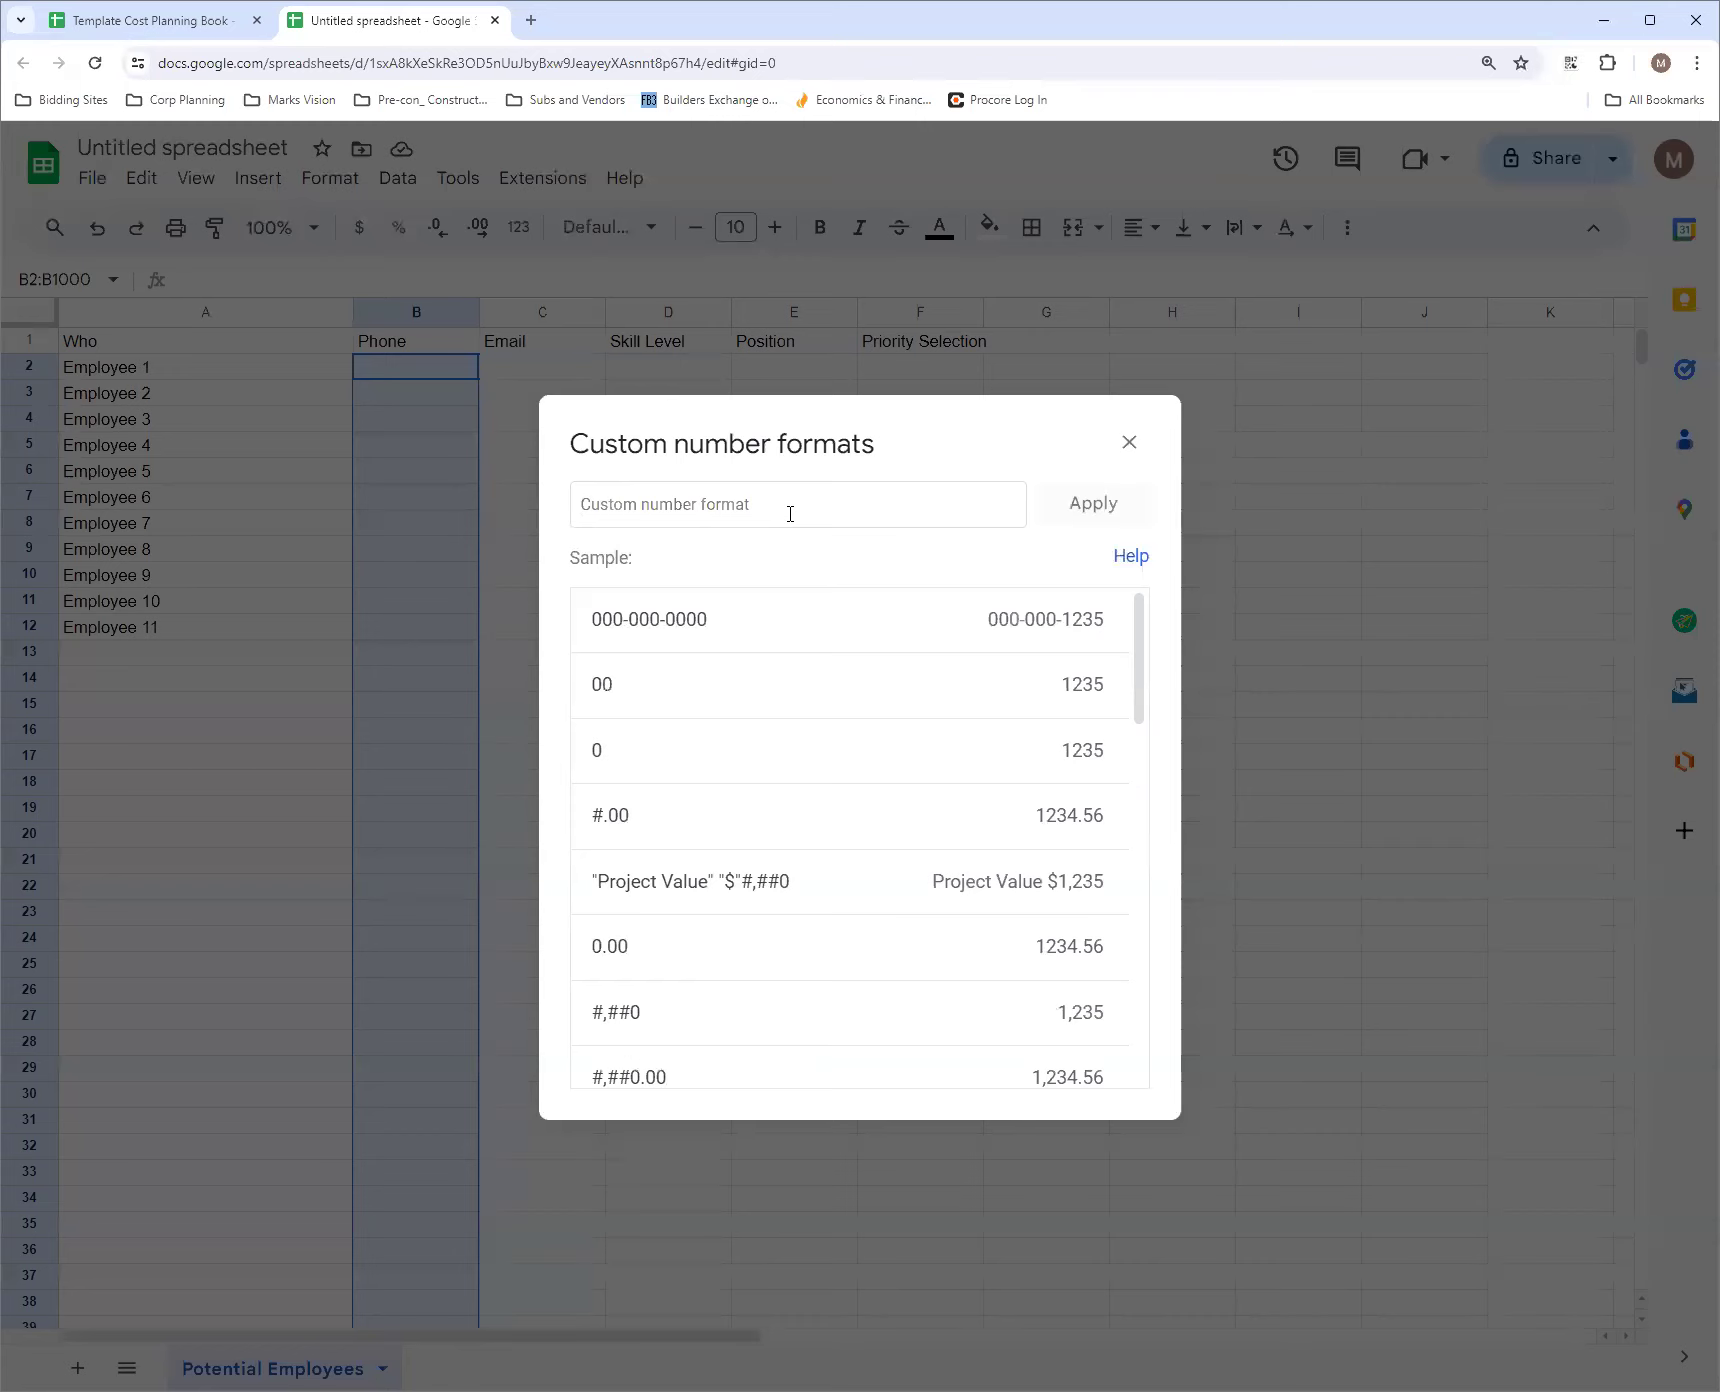
type("000-000-0000")
Try a +00- country code prefix in the phone number format and remove it again
left_click(583, 503)
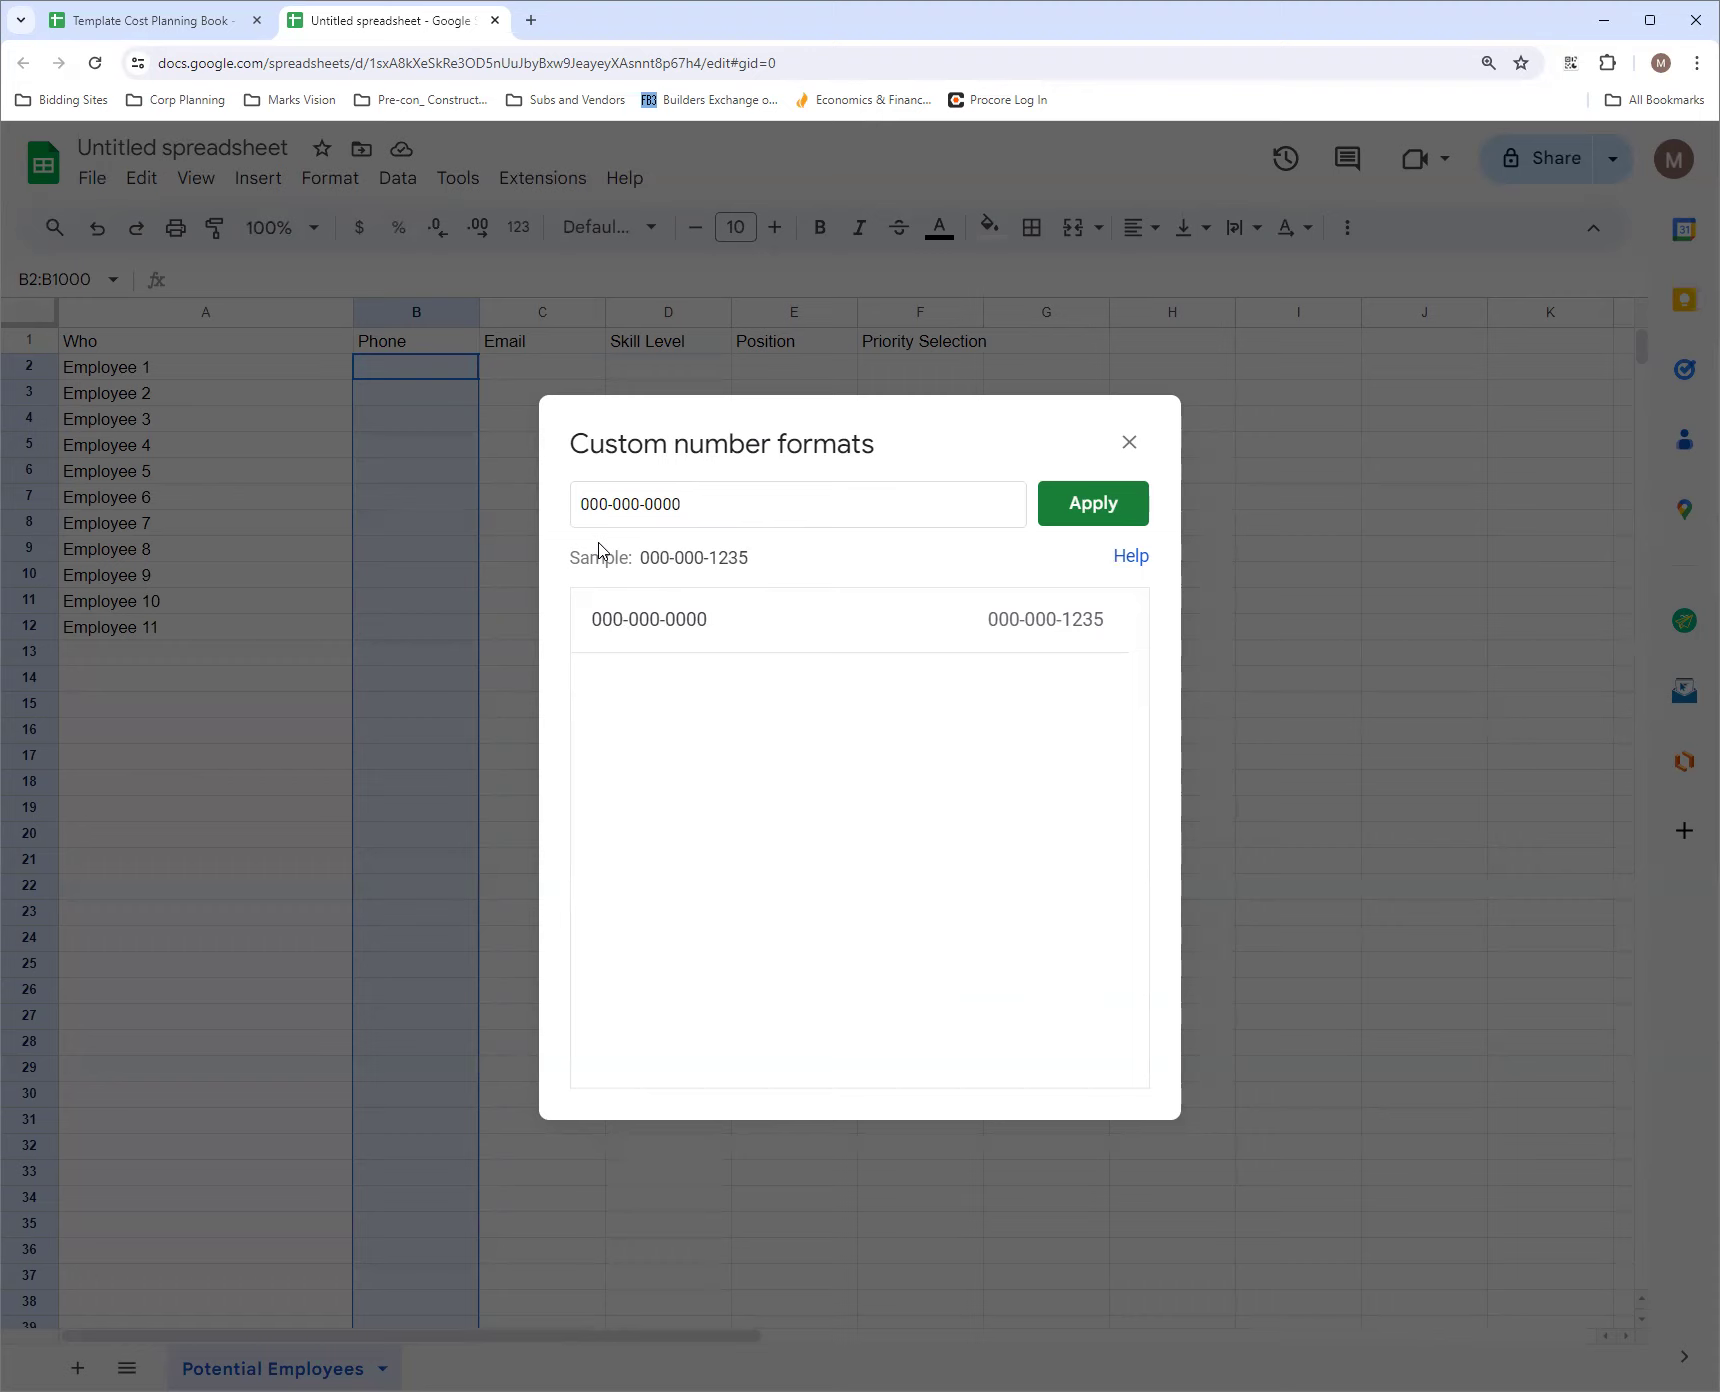
type("00")
key("BackSpace")
key("BackSpace")
type("+00-")
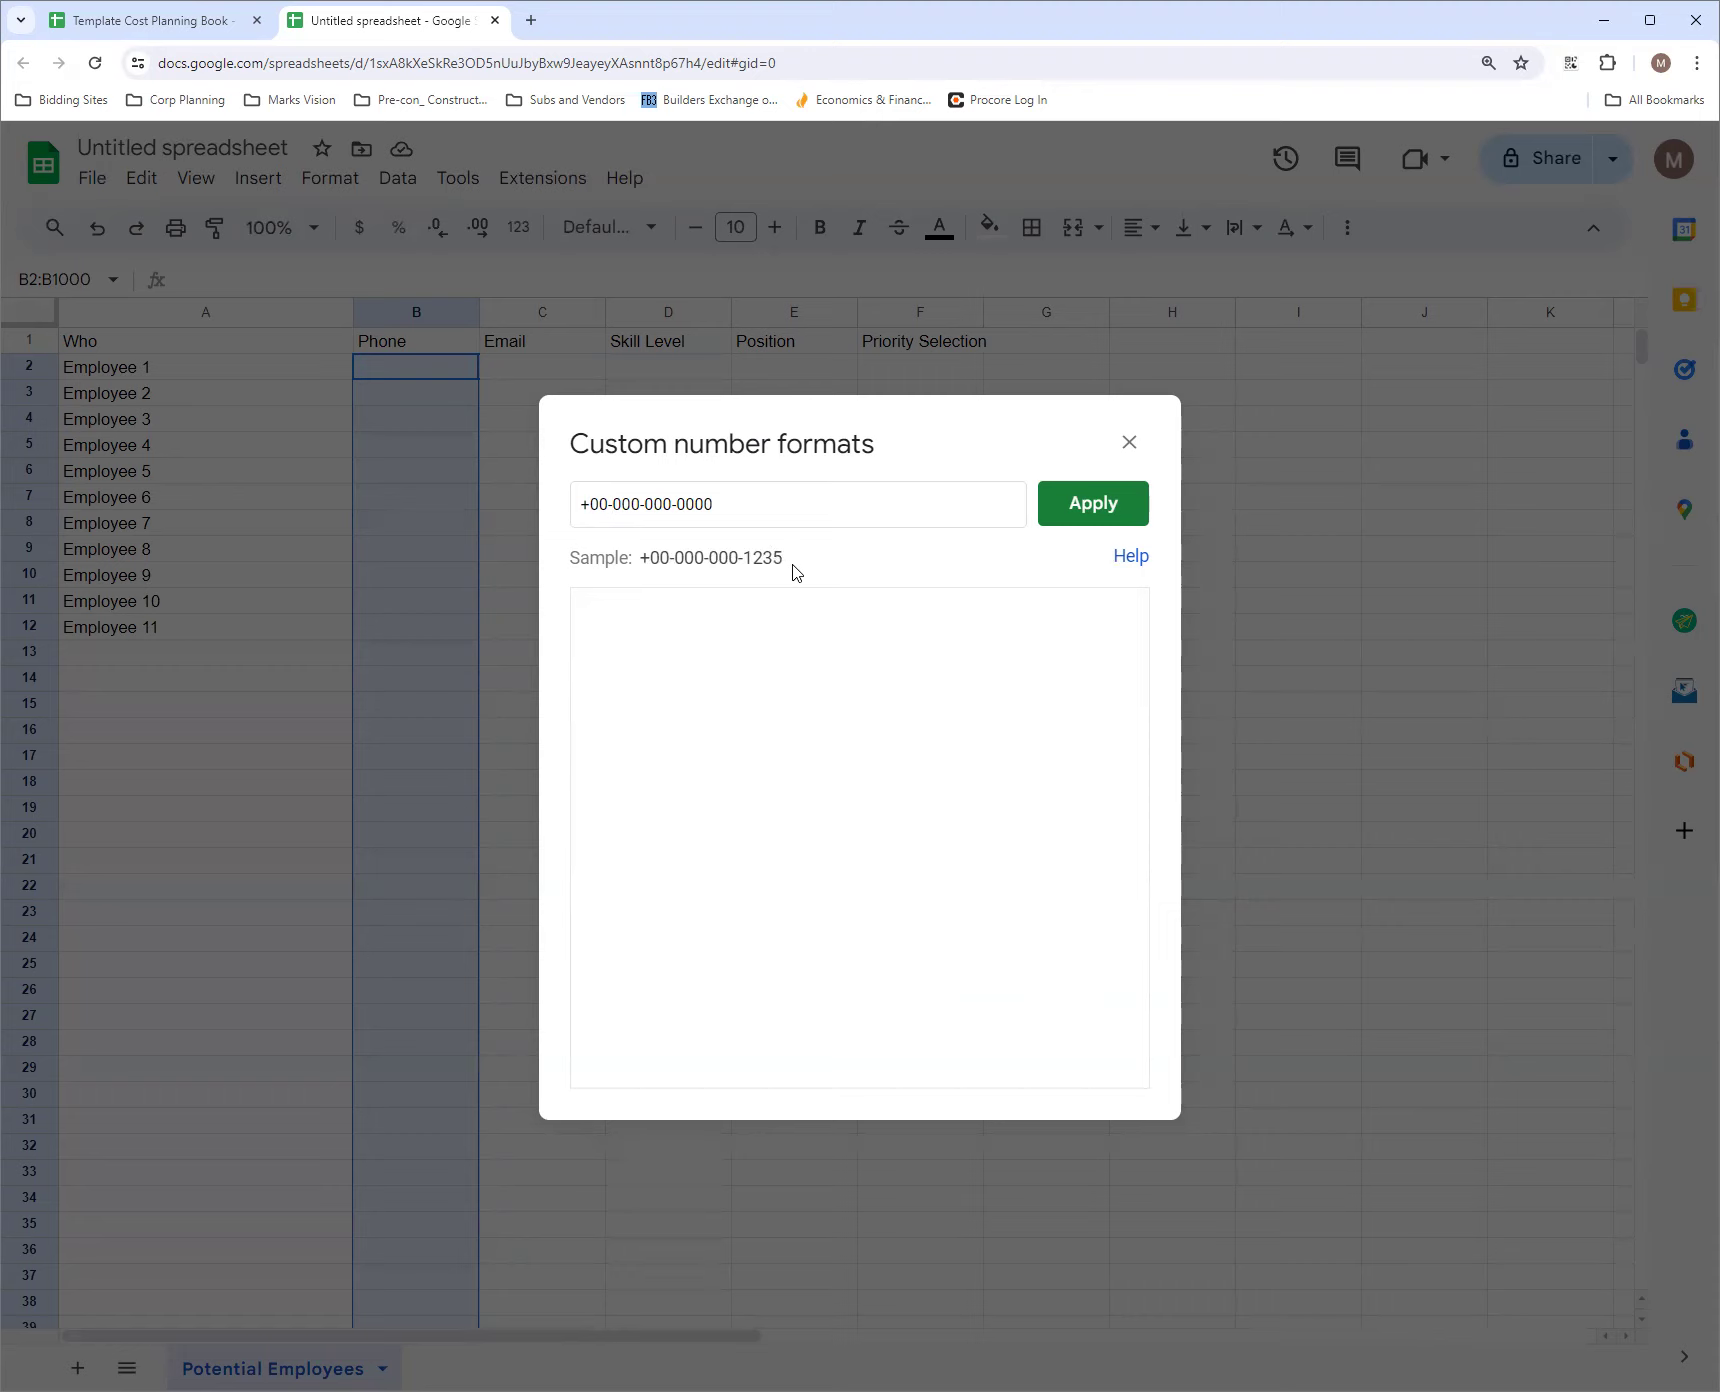
left_click_drag(612, 504, 537, 510)
key("BackSpace")
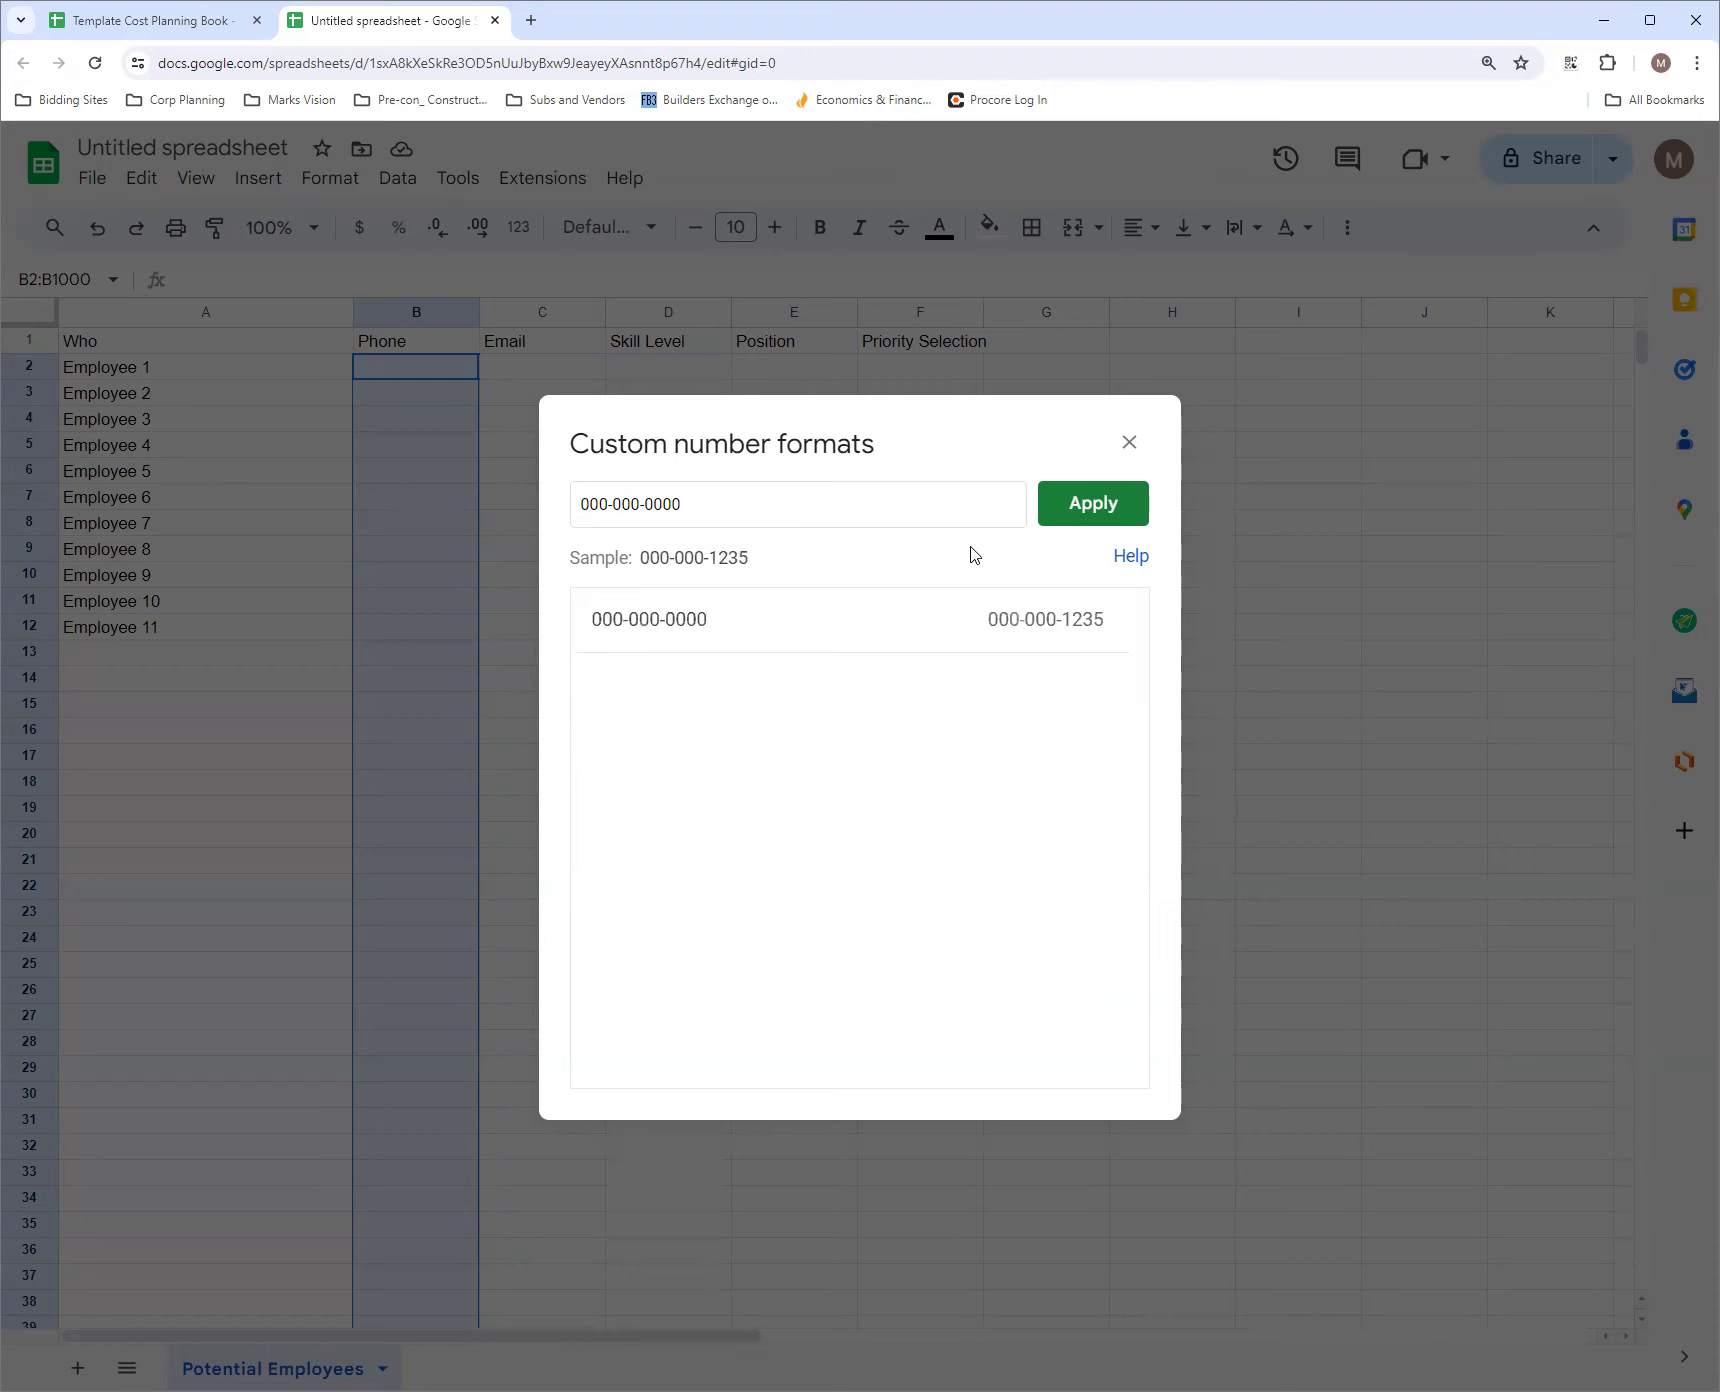
left_click(1112, 510)
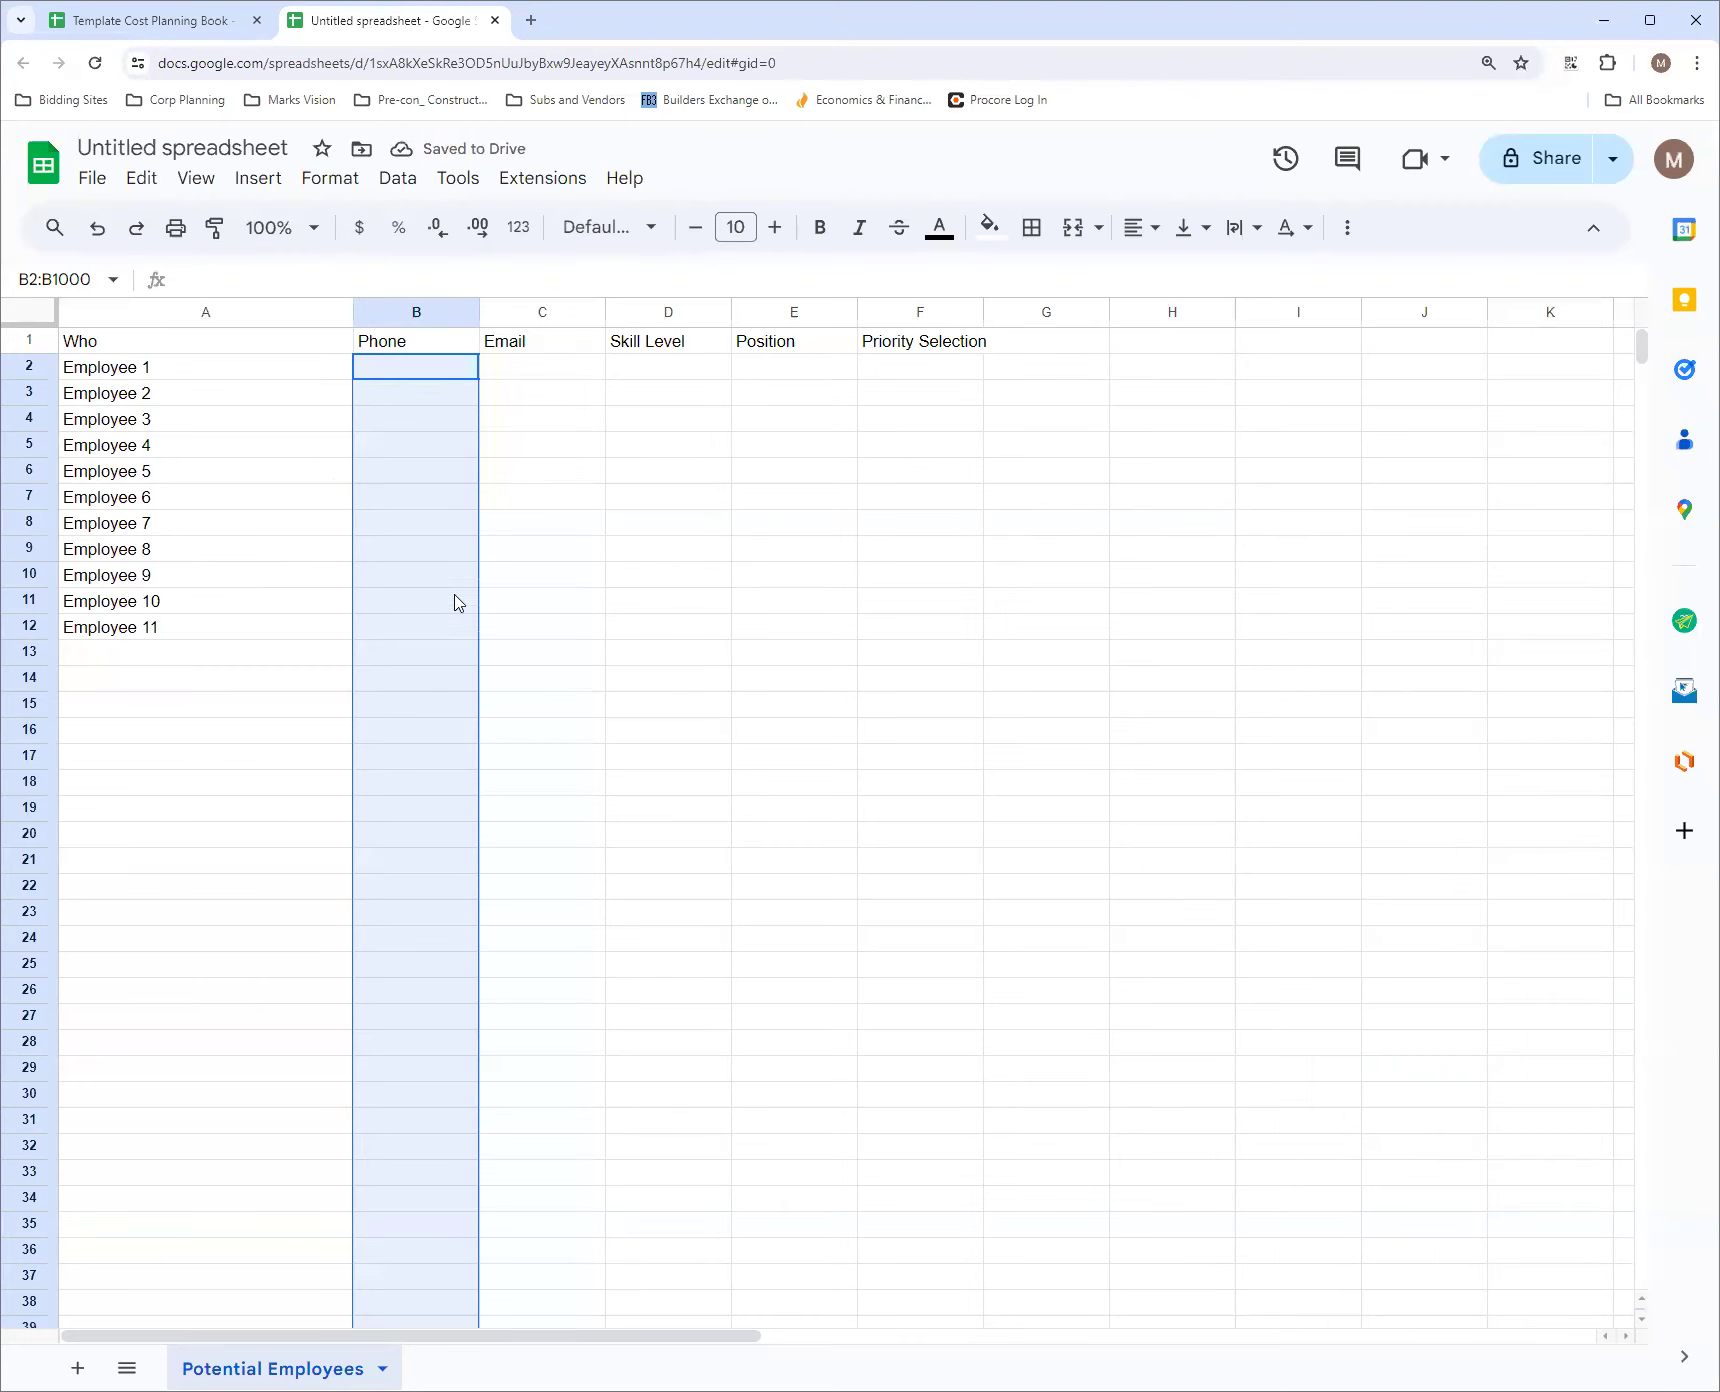
left_click(418, 375)
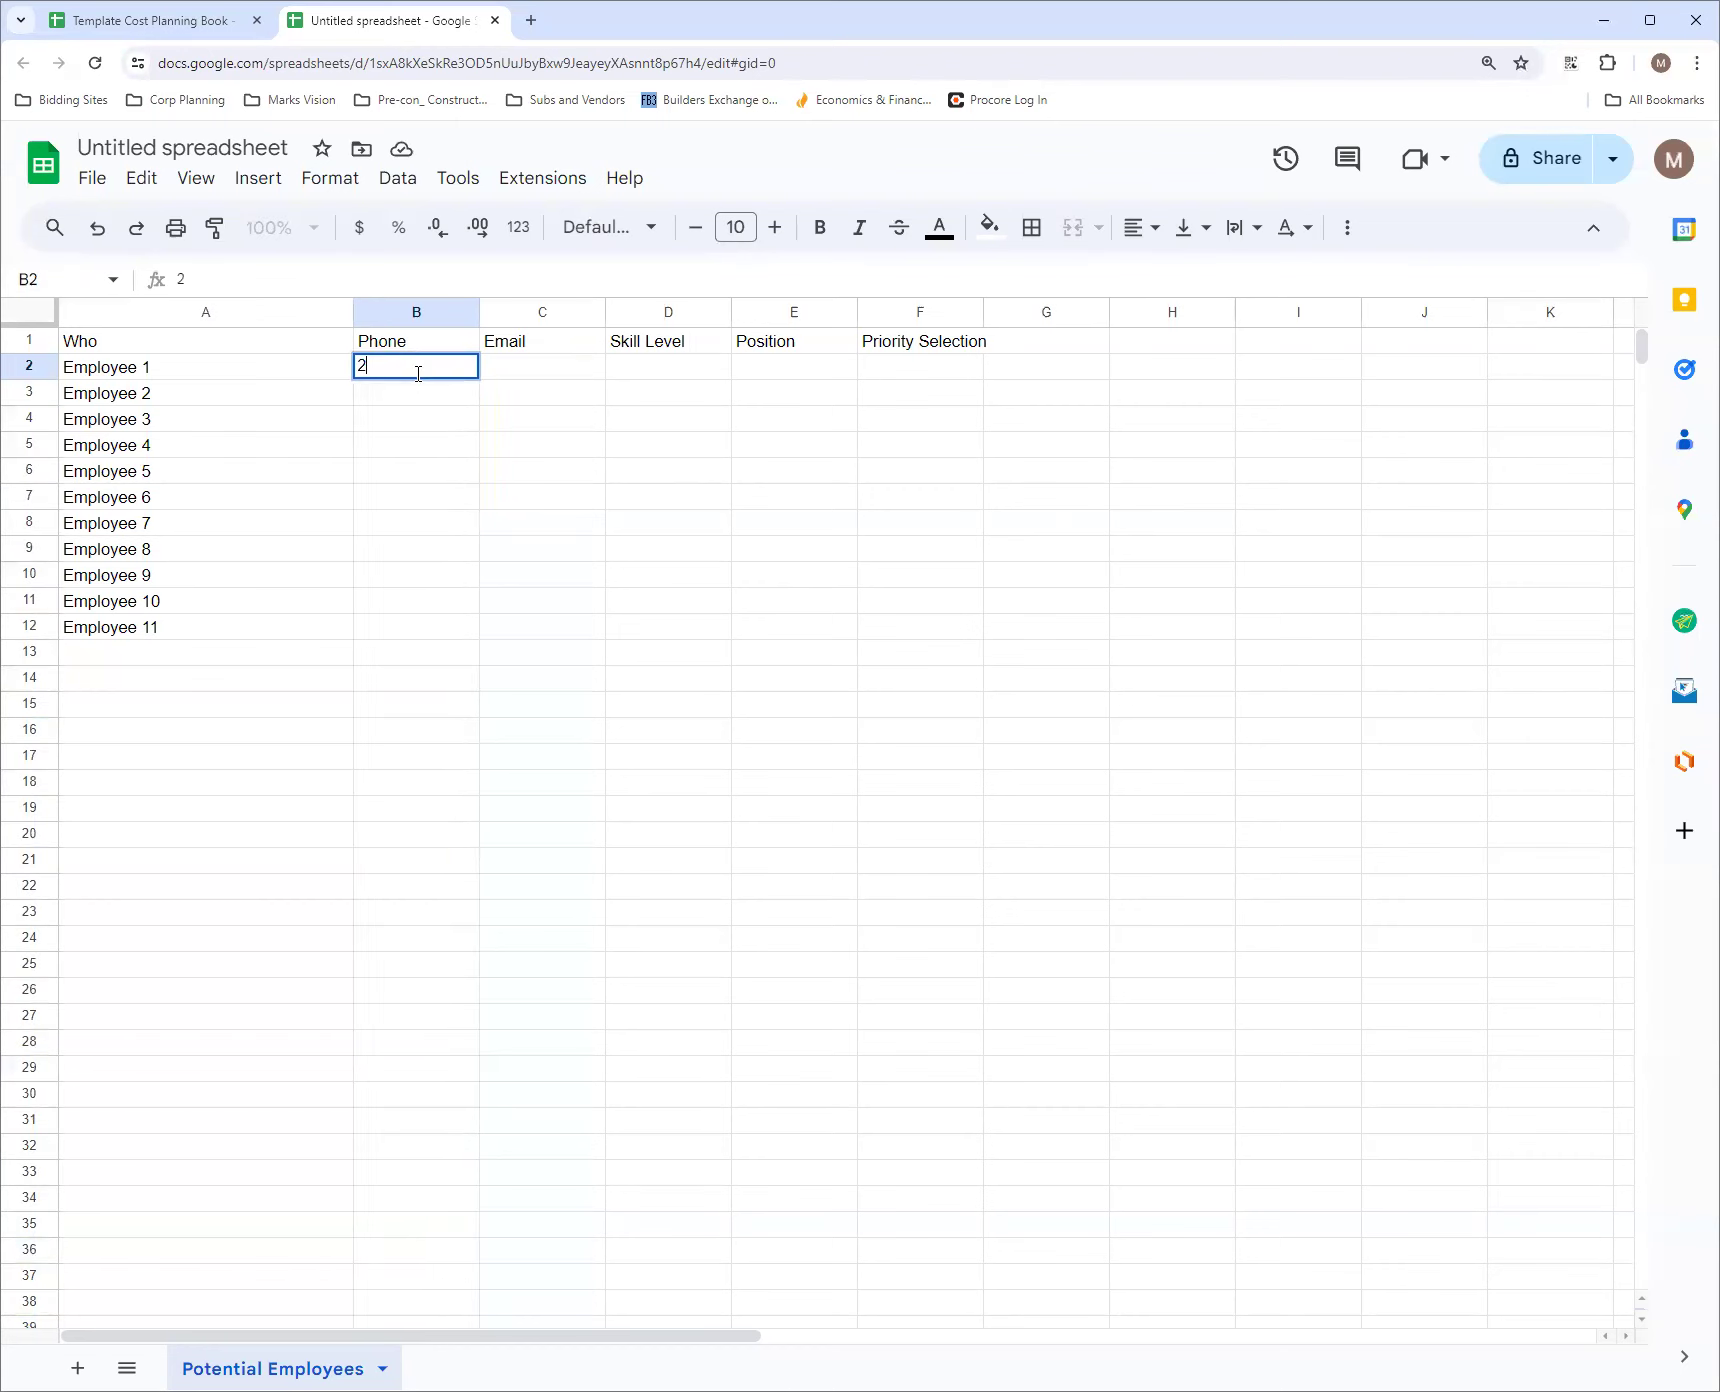
left_click(449, 401)
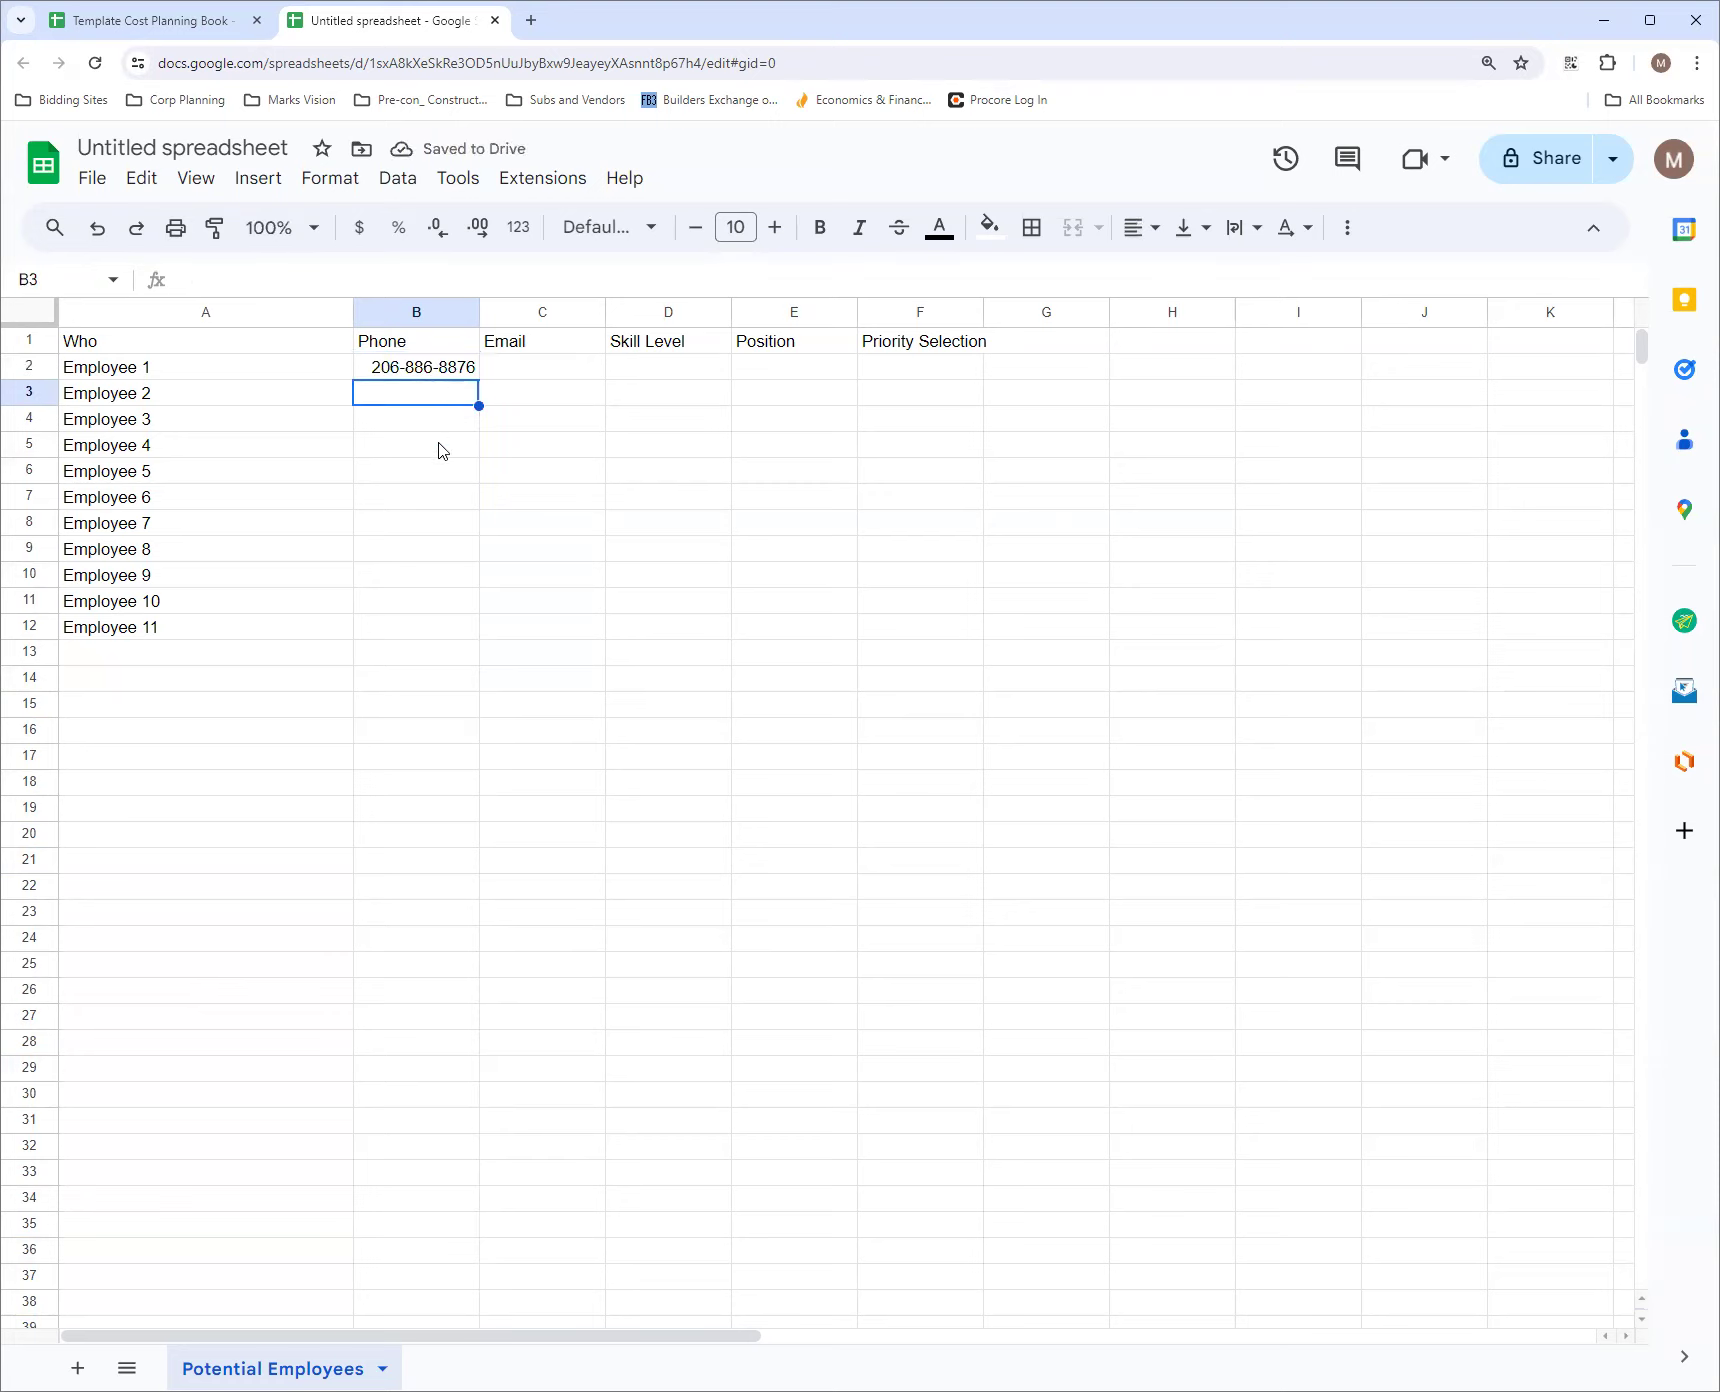
left_click(520, 376)
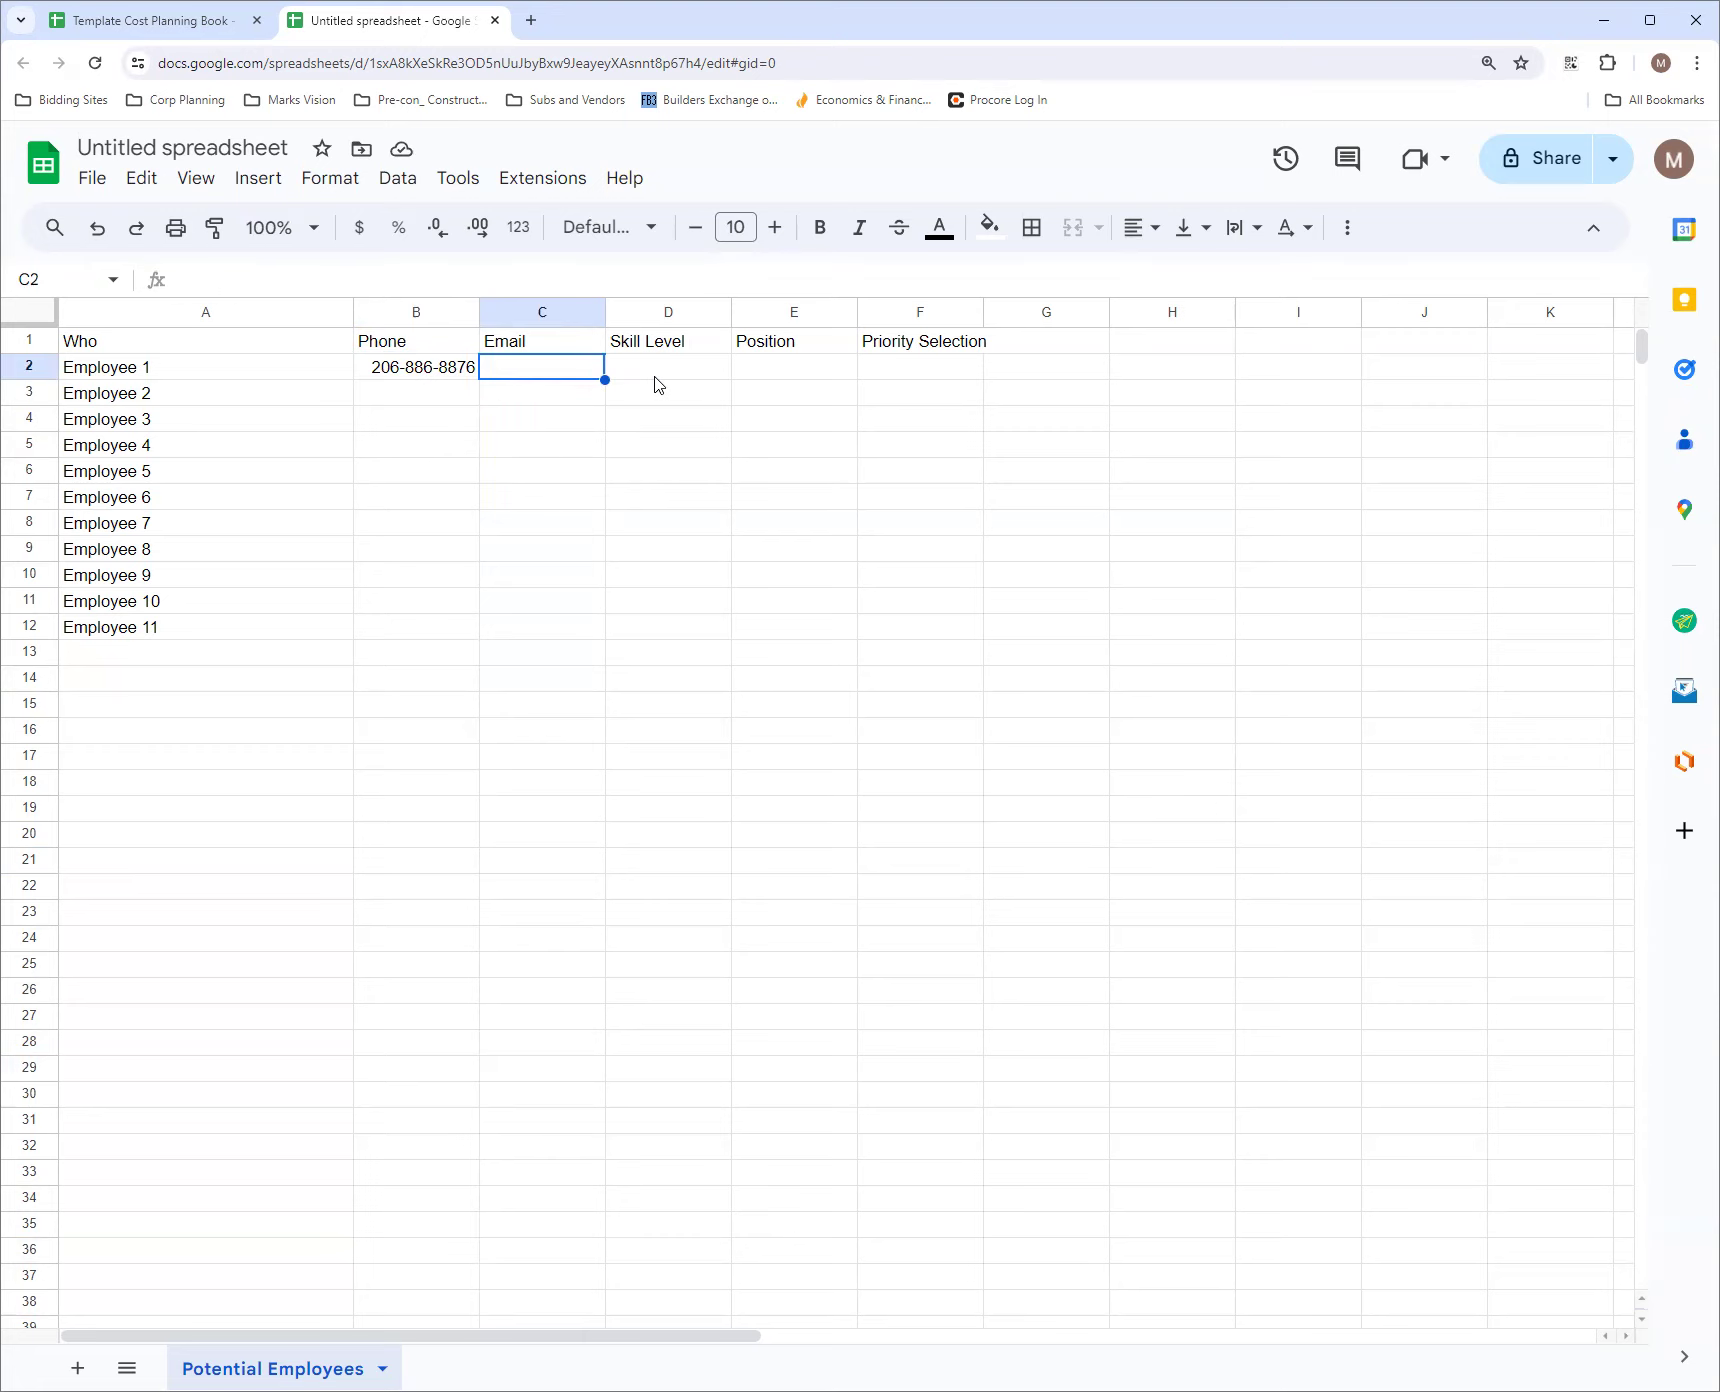
left_click(333, 184)
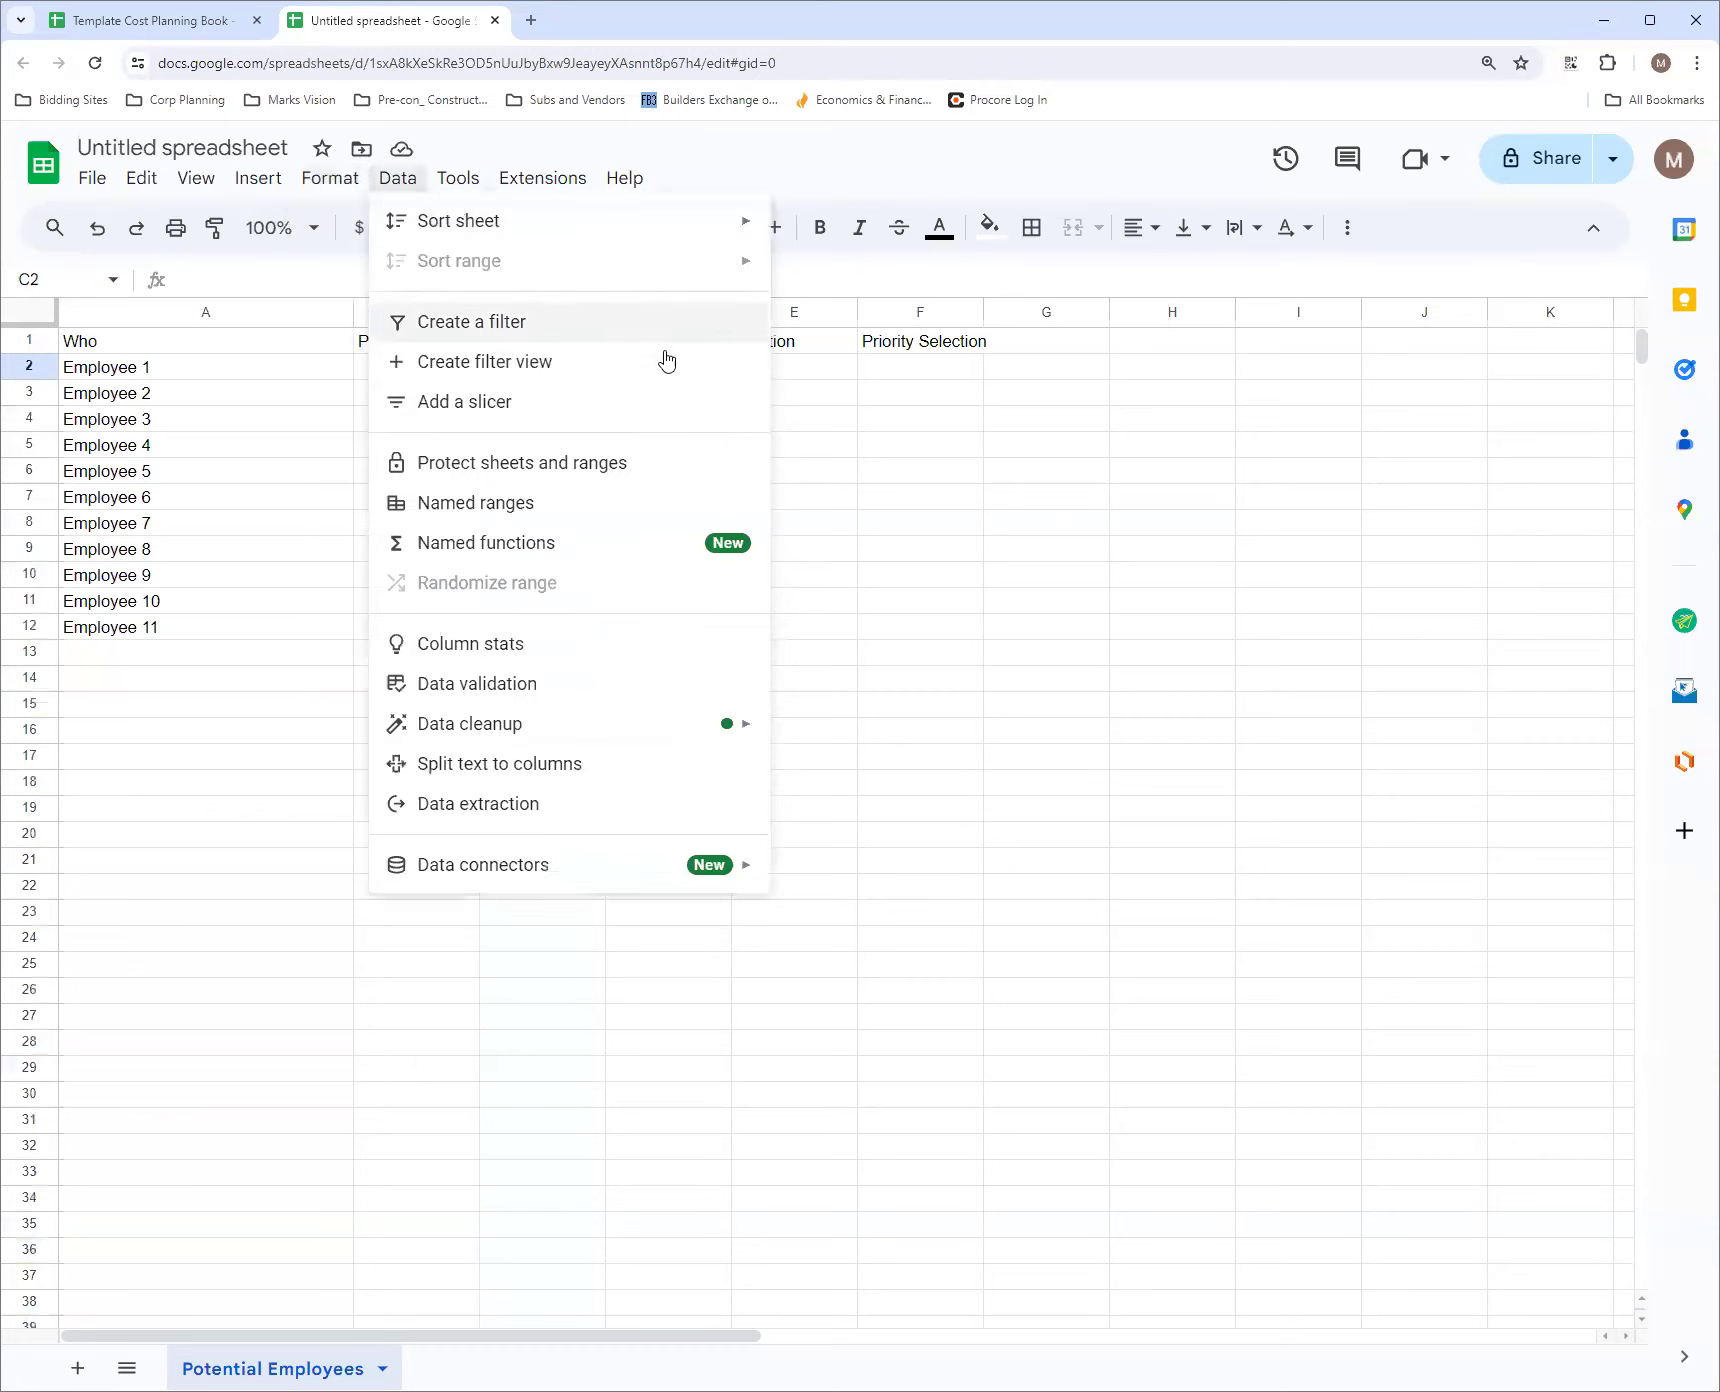
left_click(793, 352)
left_click(632, 369)
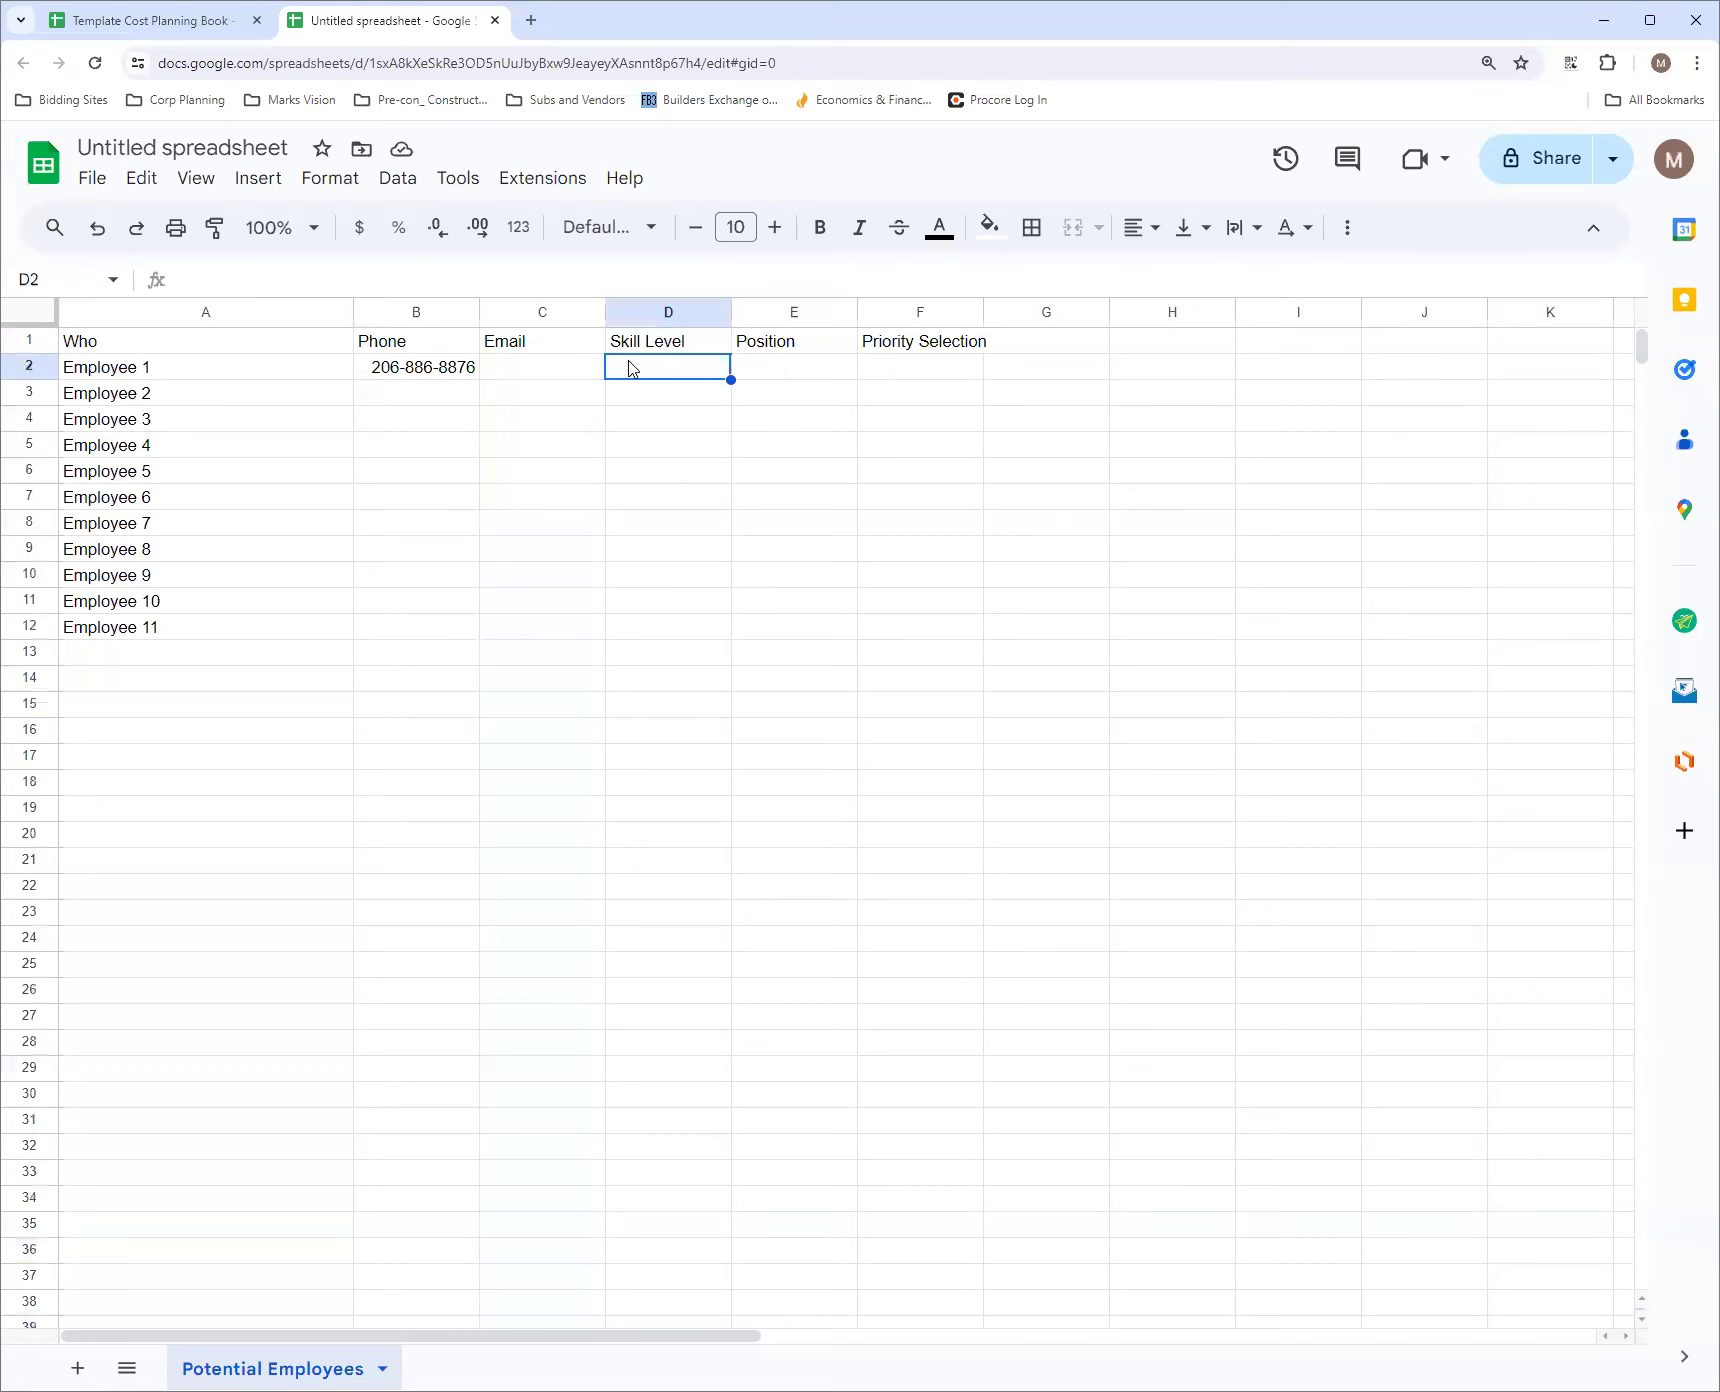
Enter a sample email address for Employee 1 in C2
left_click(549, 382)
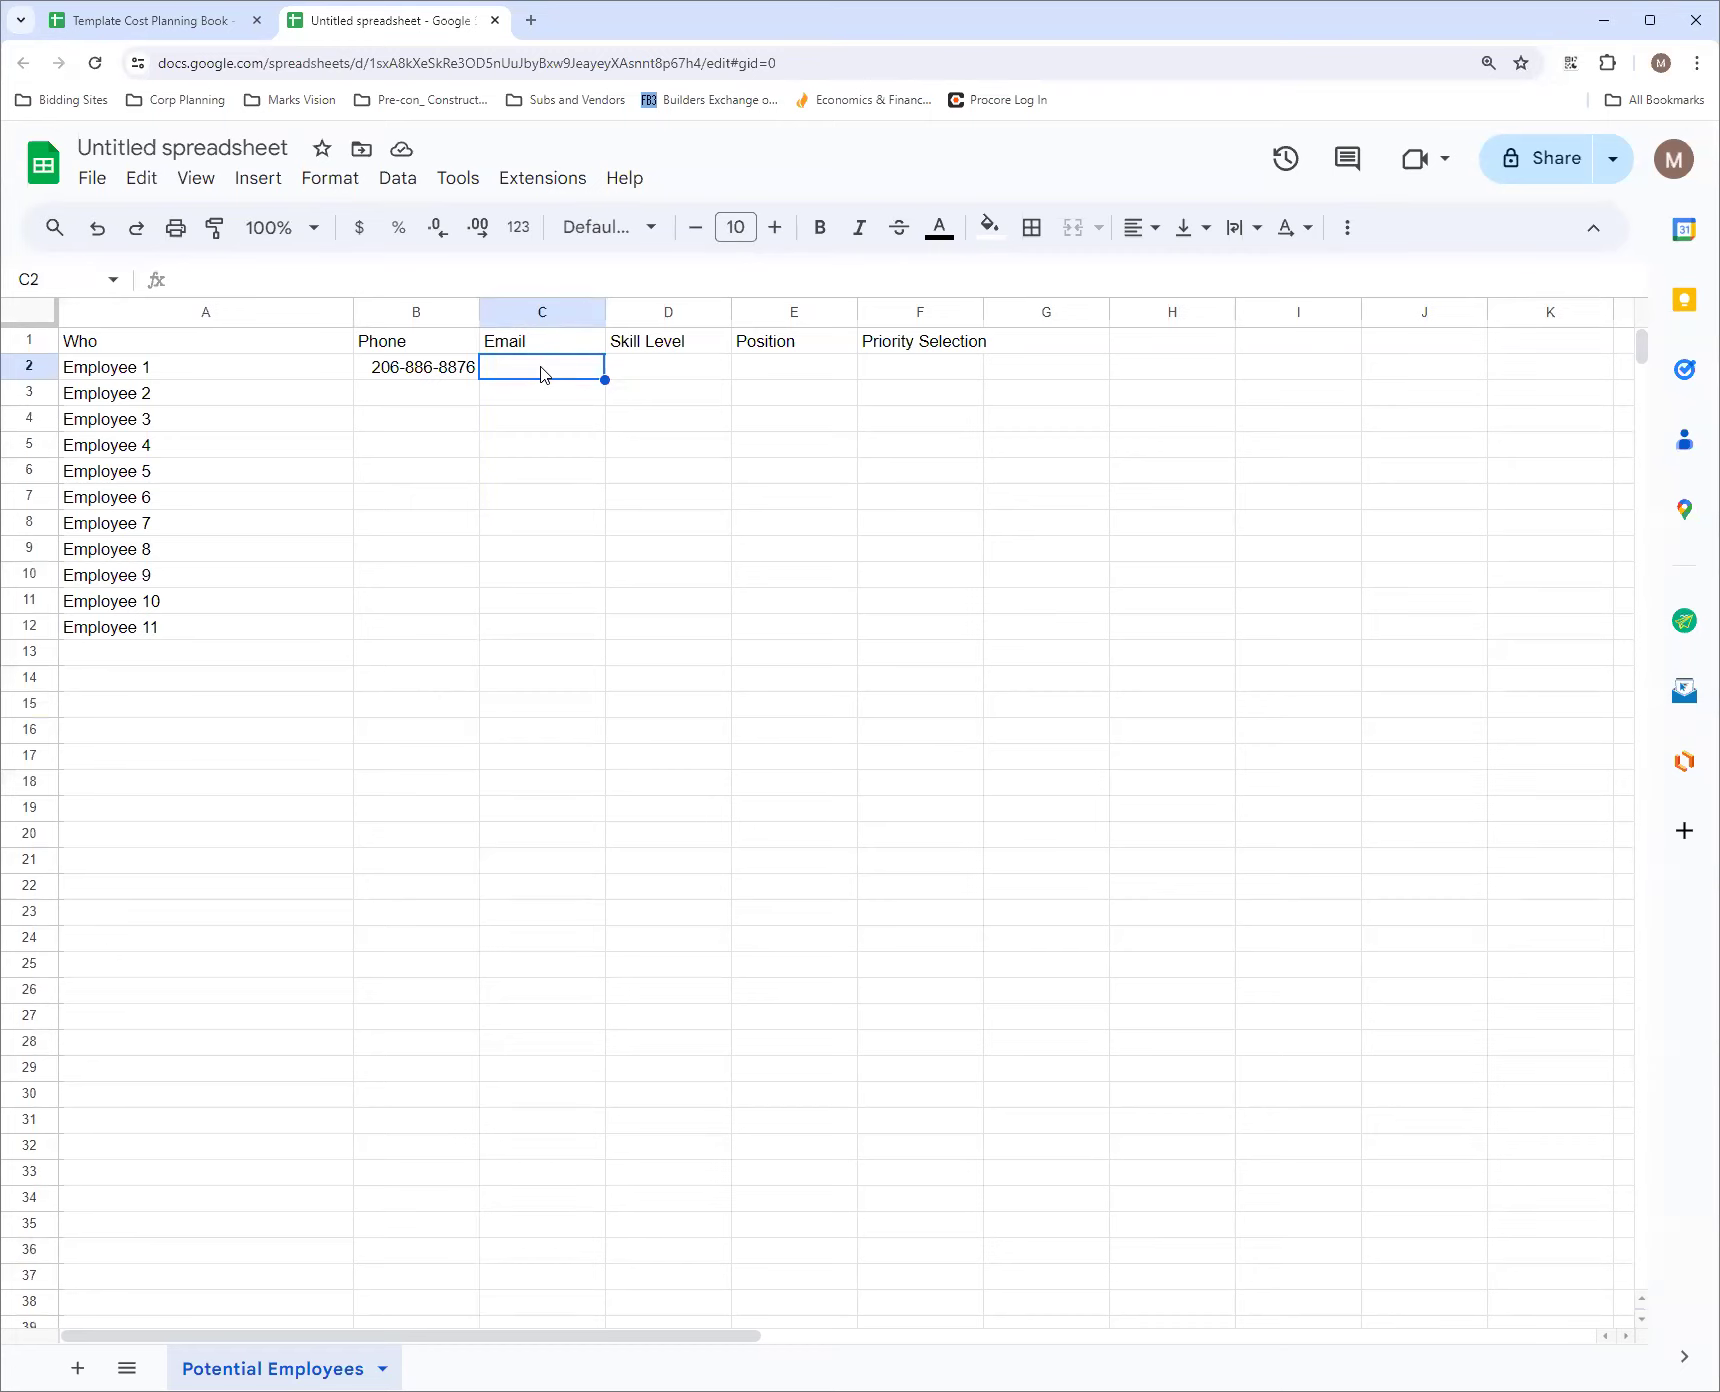
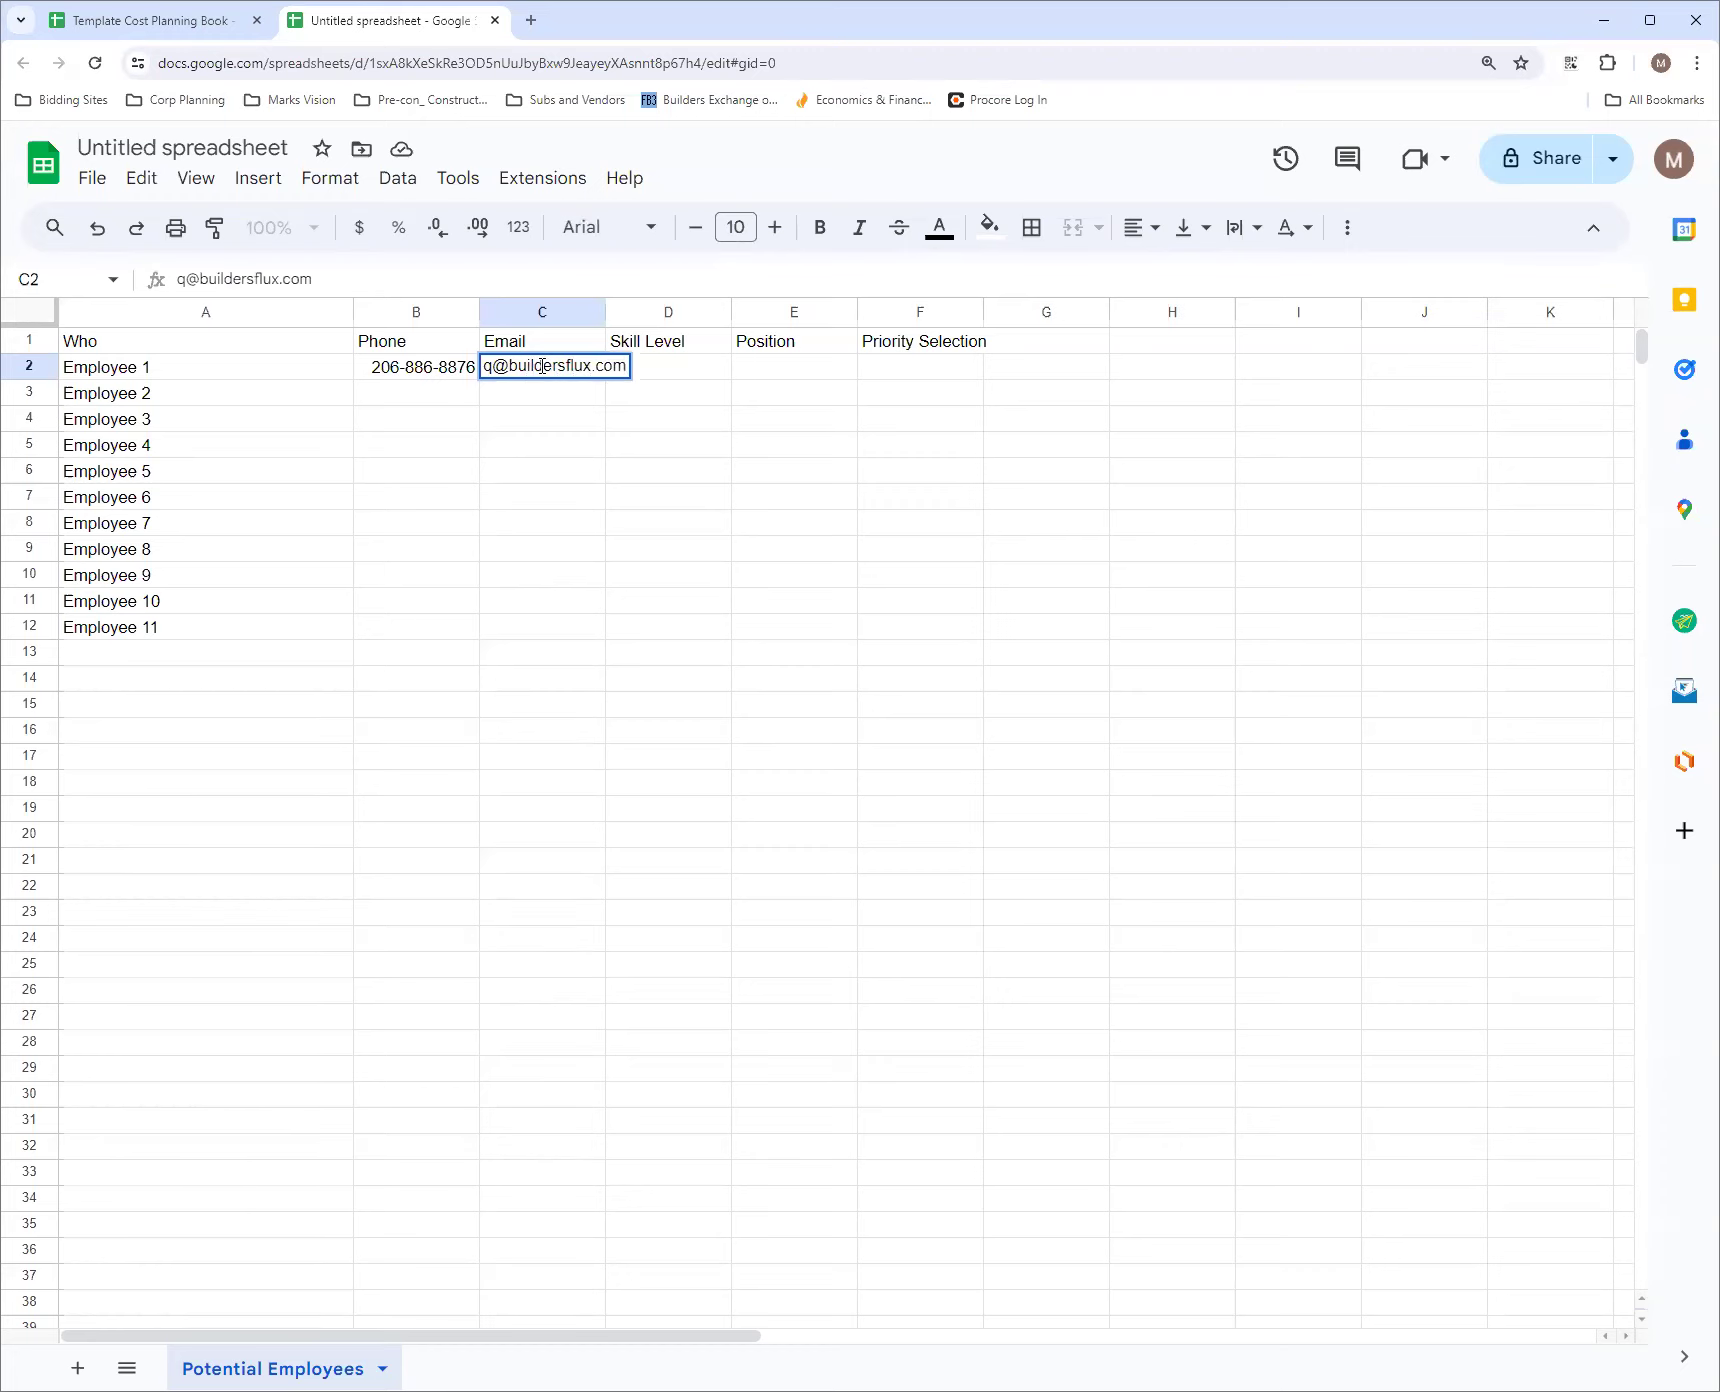
key("Return")
Insert a link to the same email address on the text in C2 and preview its contact card
left_click(543, 372)
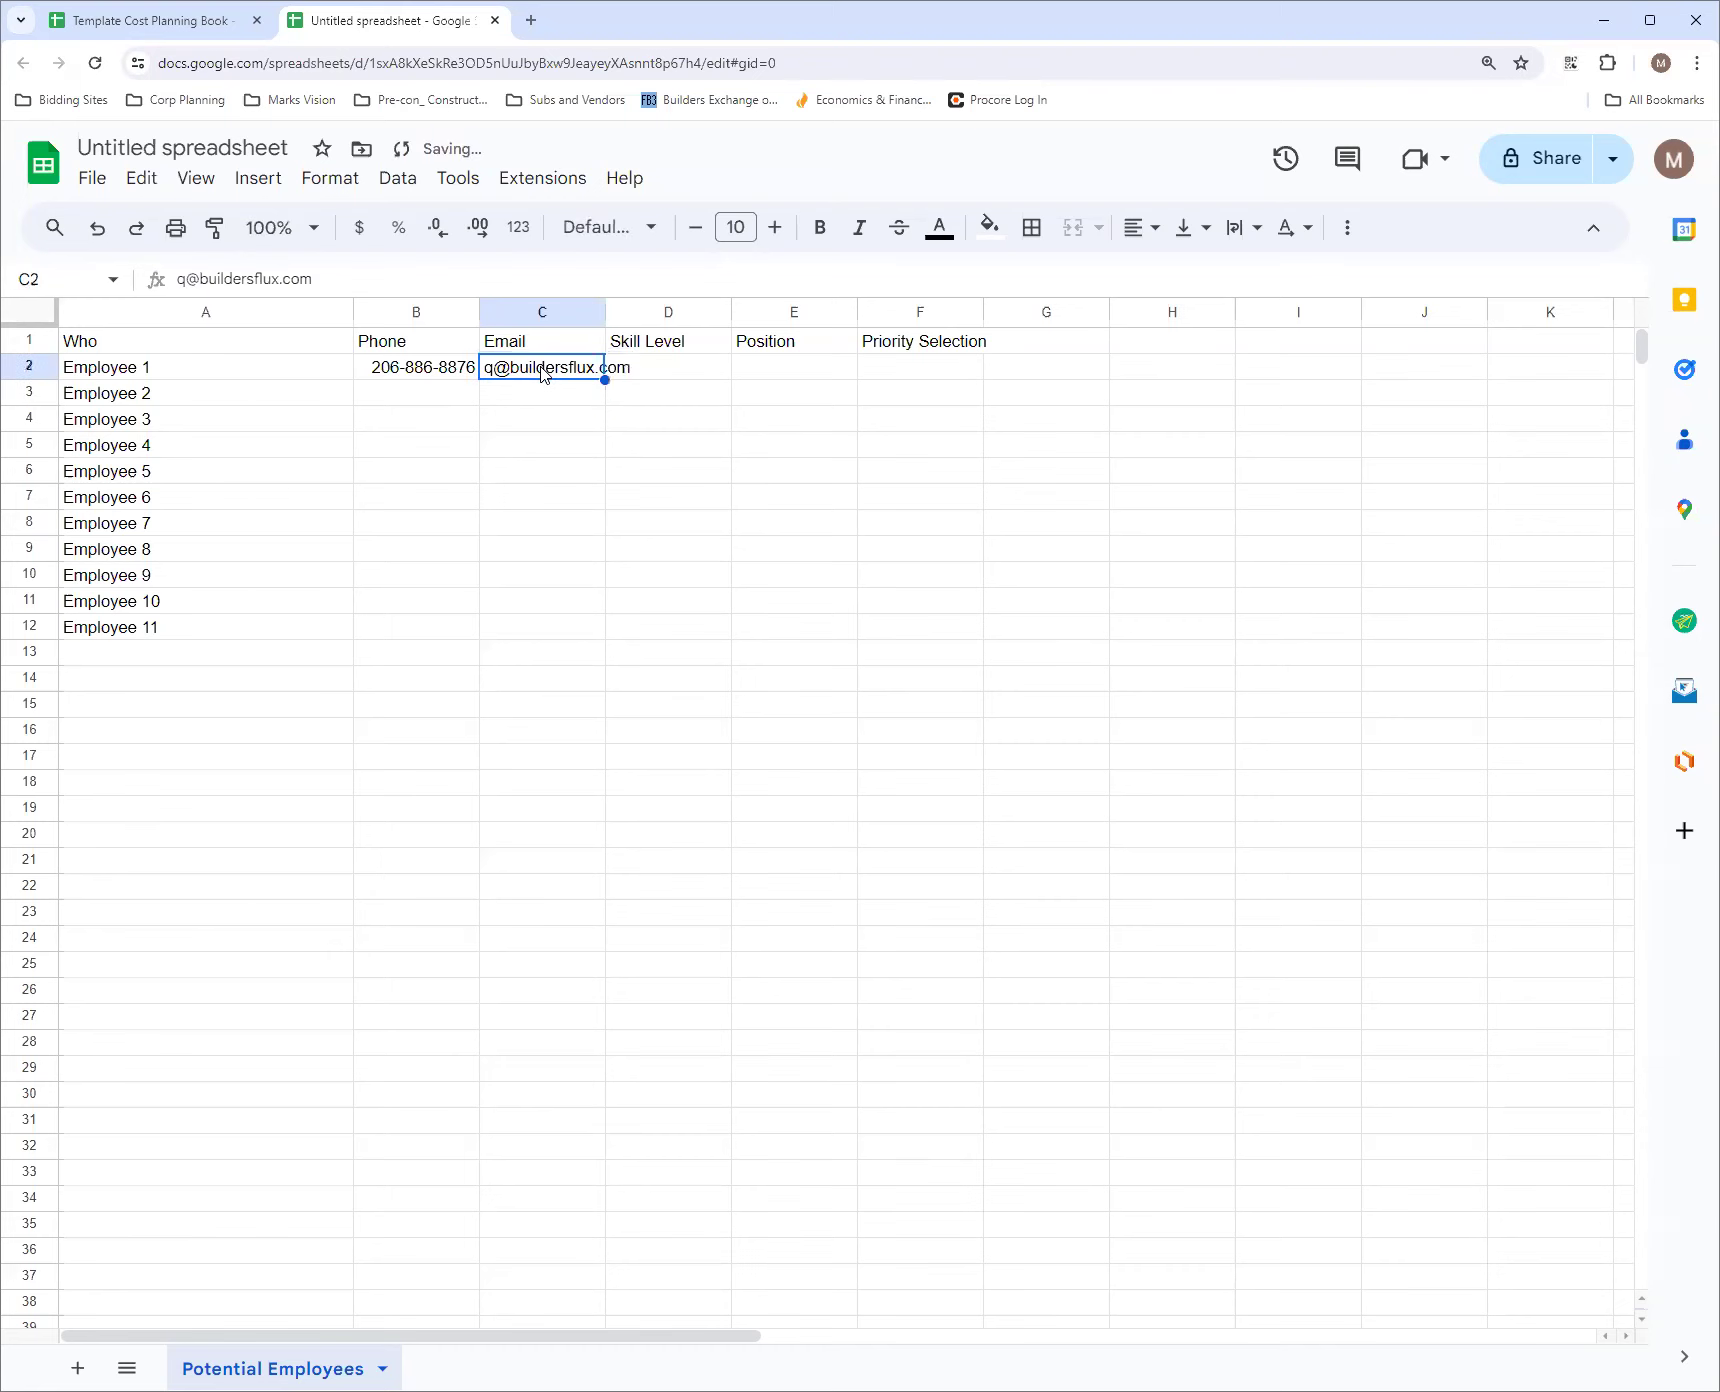
right_click(543, 372)
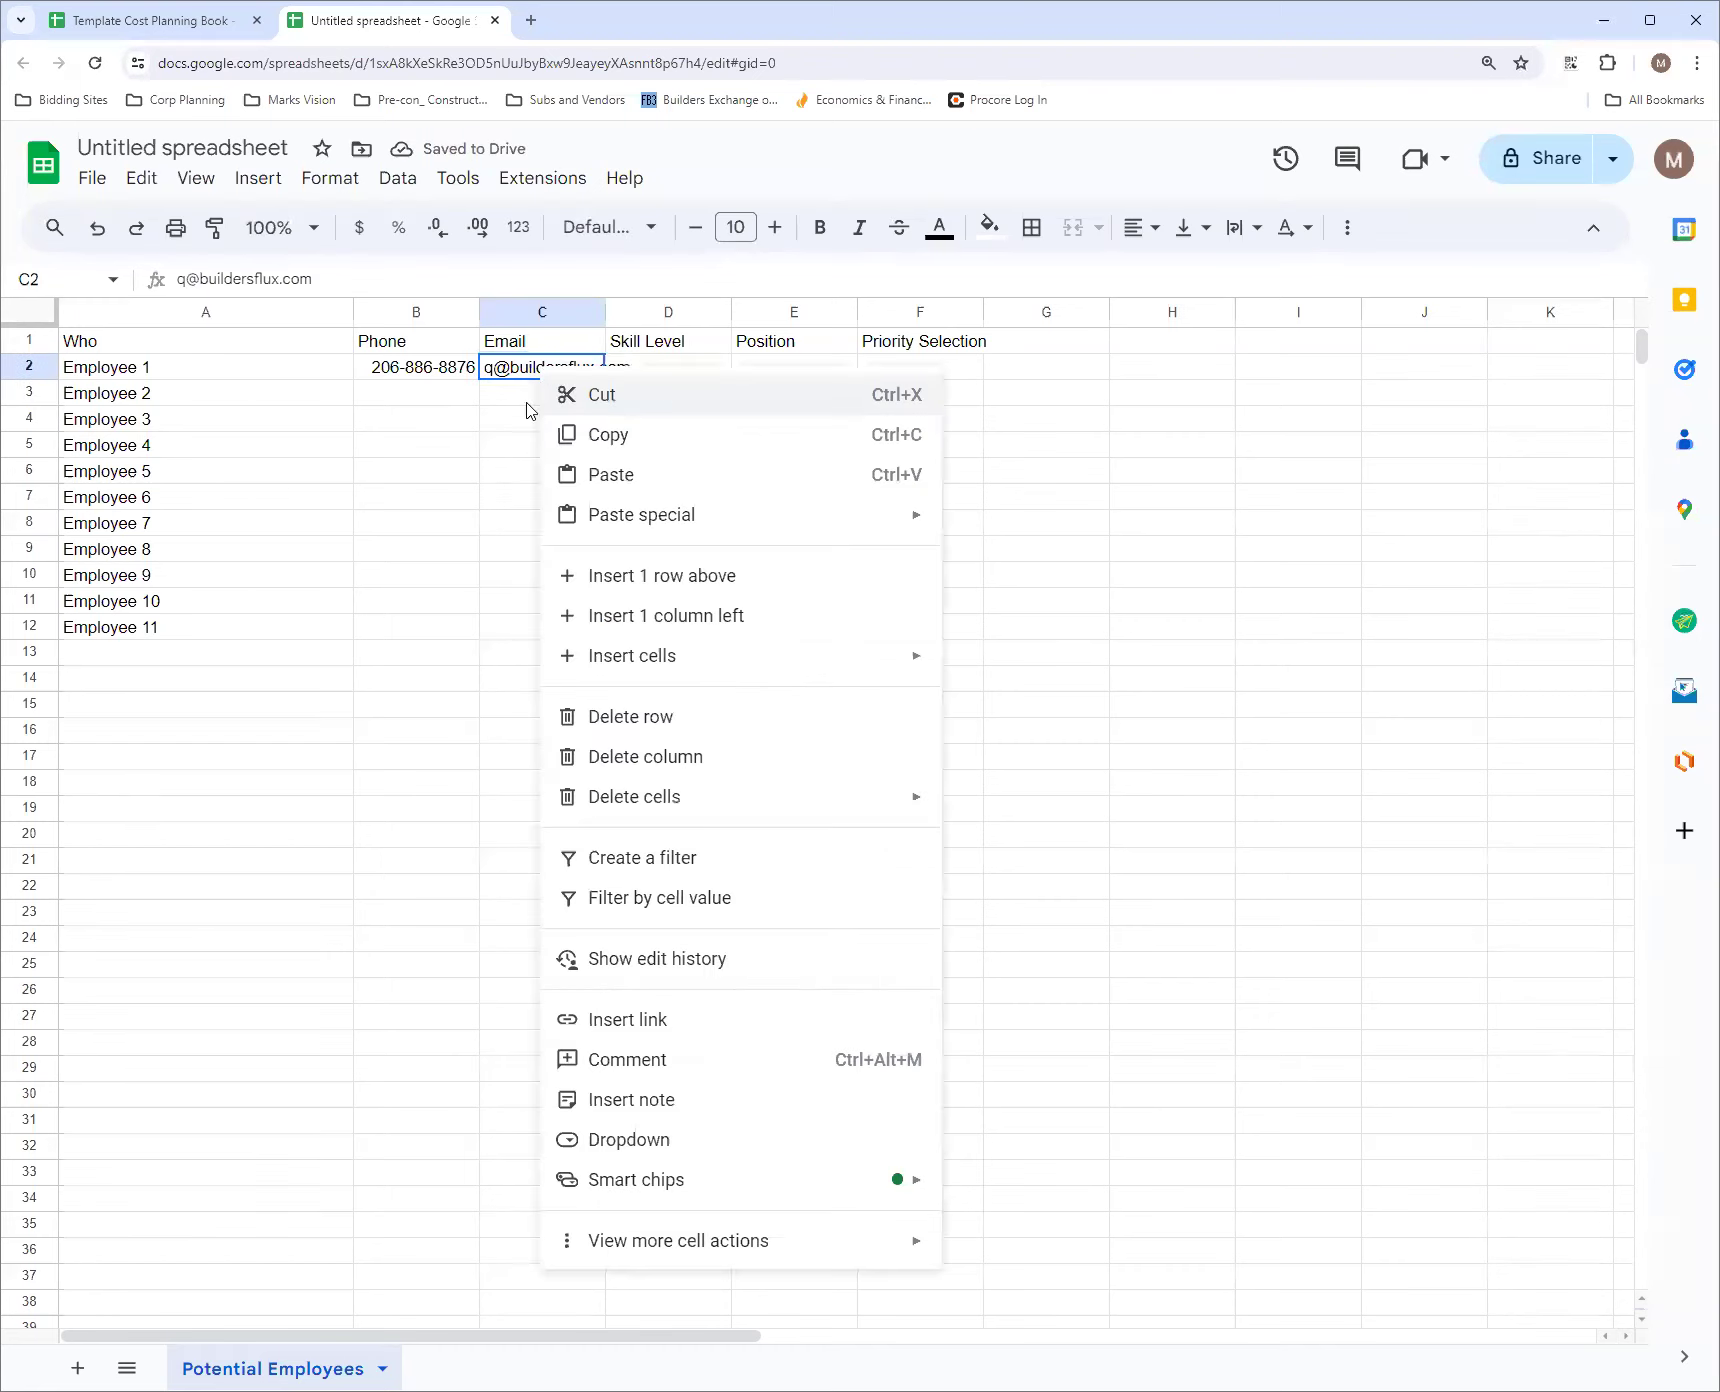
left_click(649, 1022)
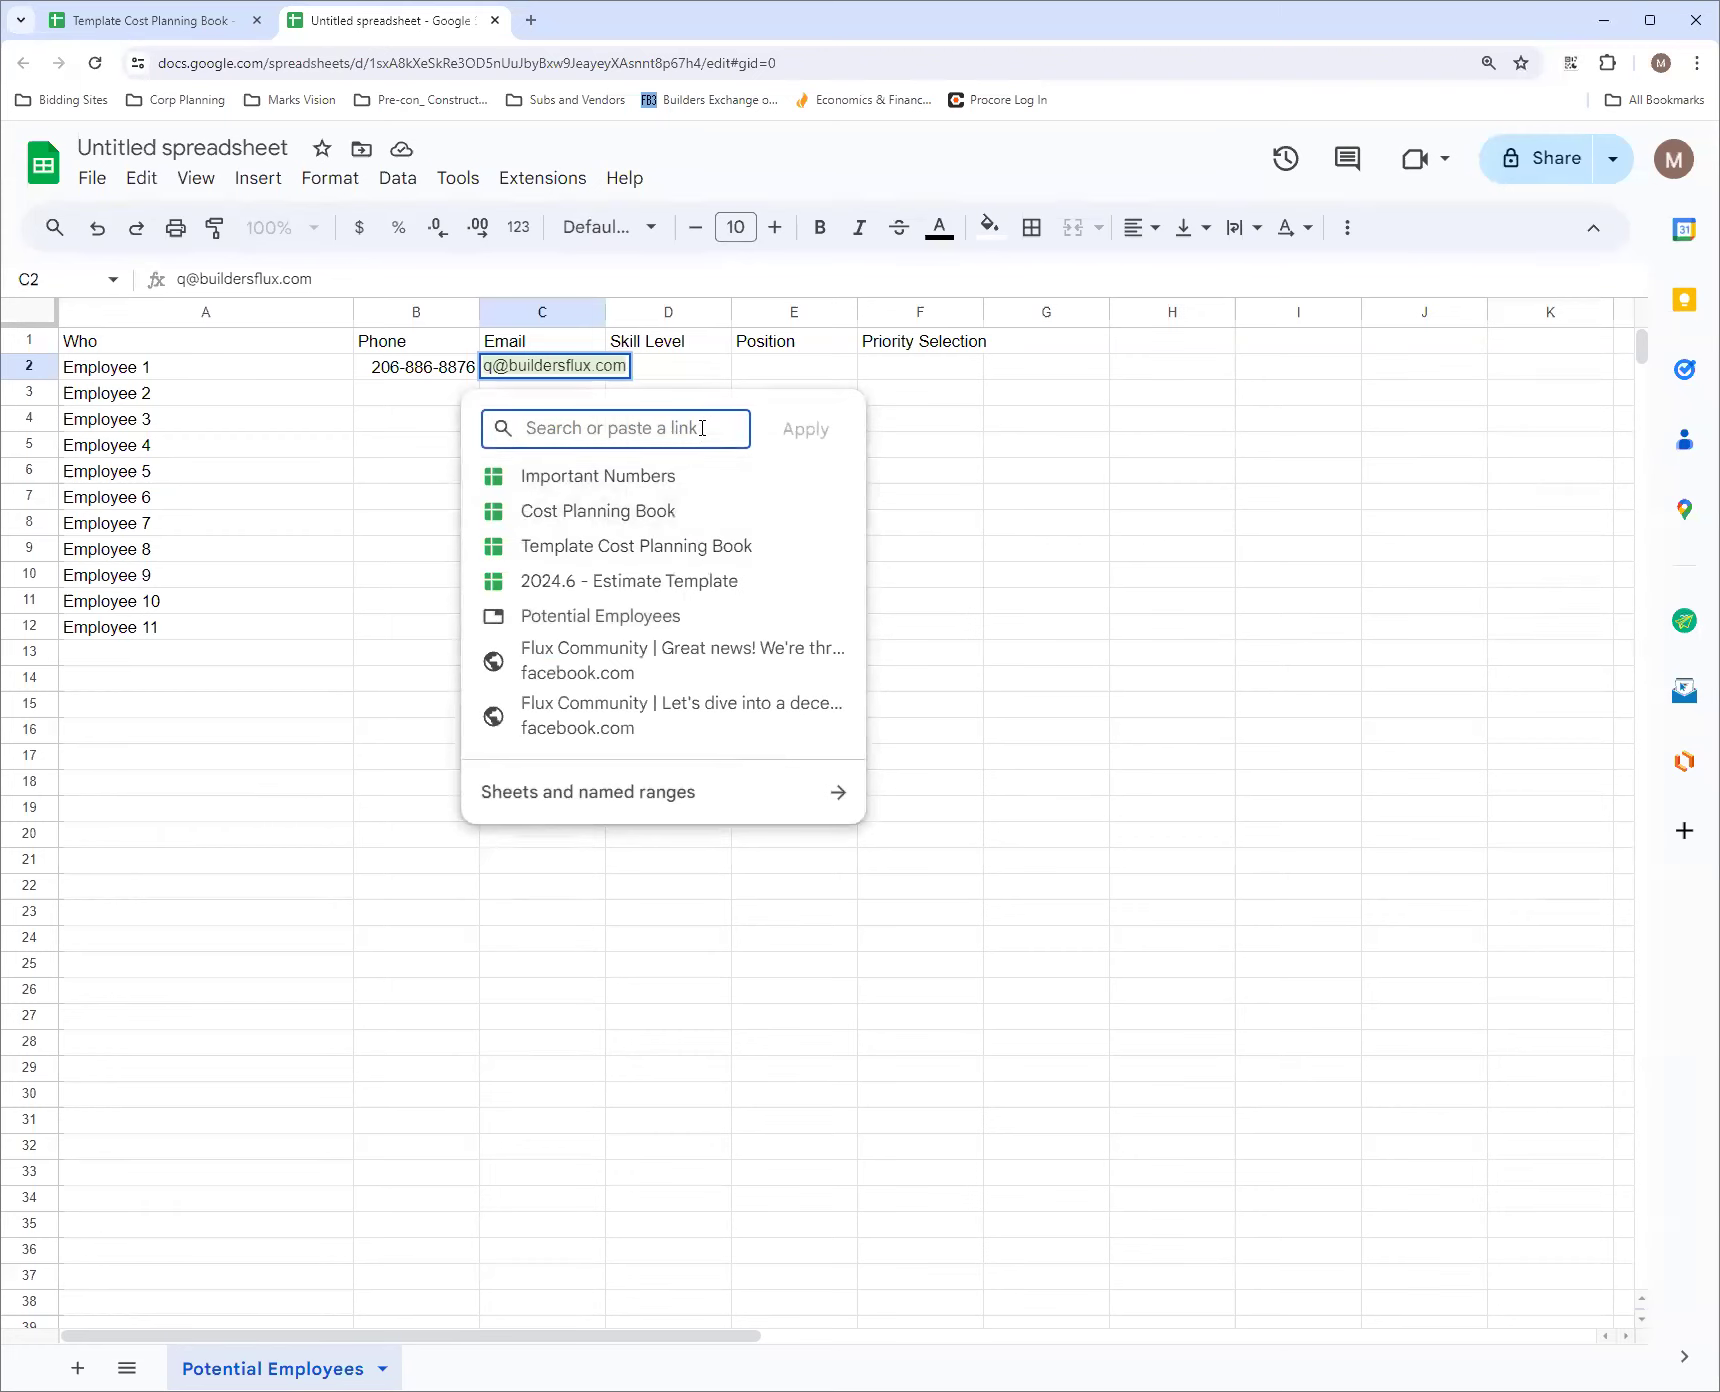
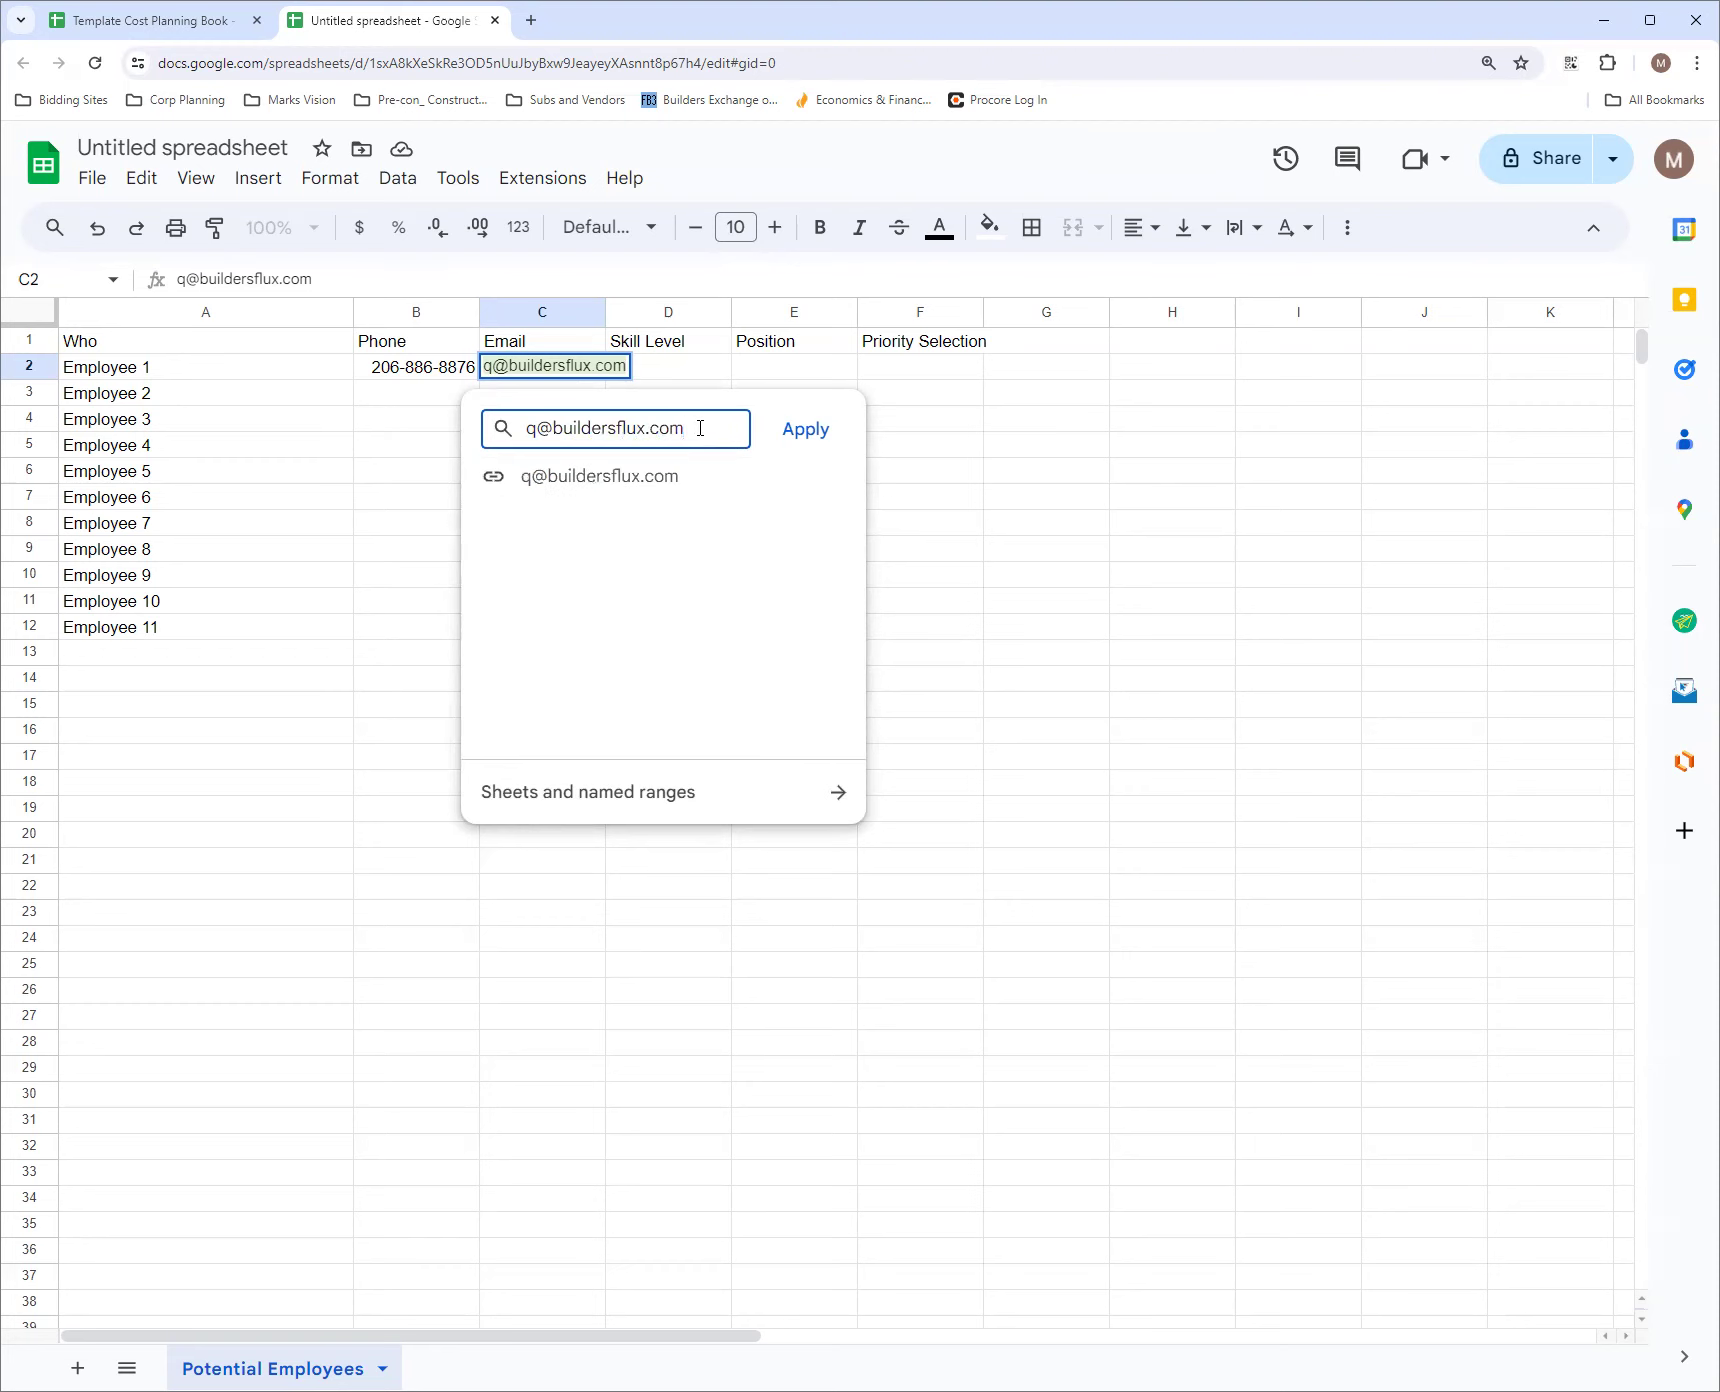
left_click(532, 481)
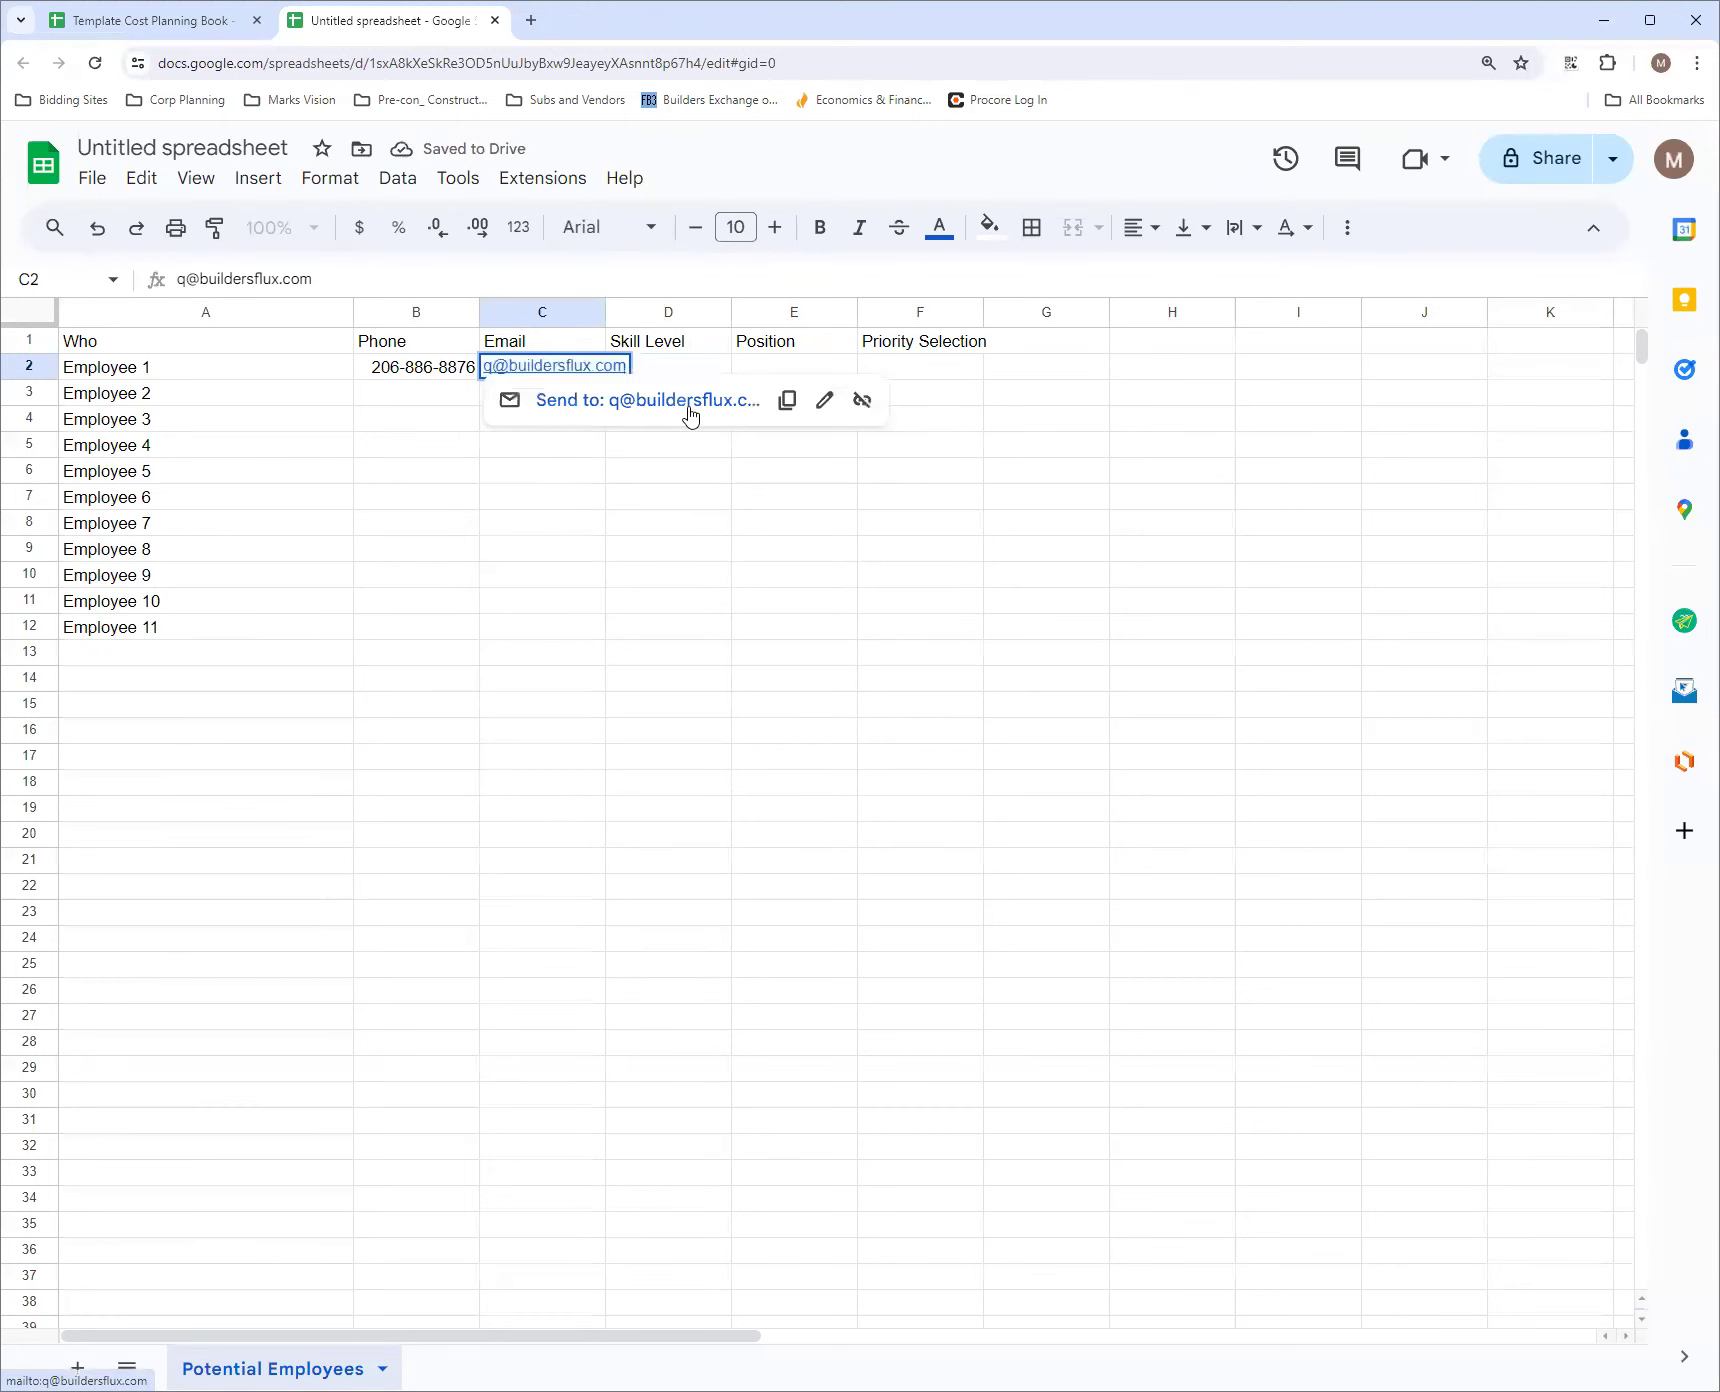
mouse_move(690, 414)
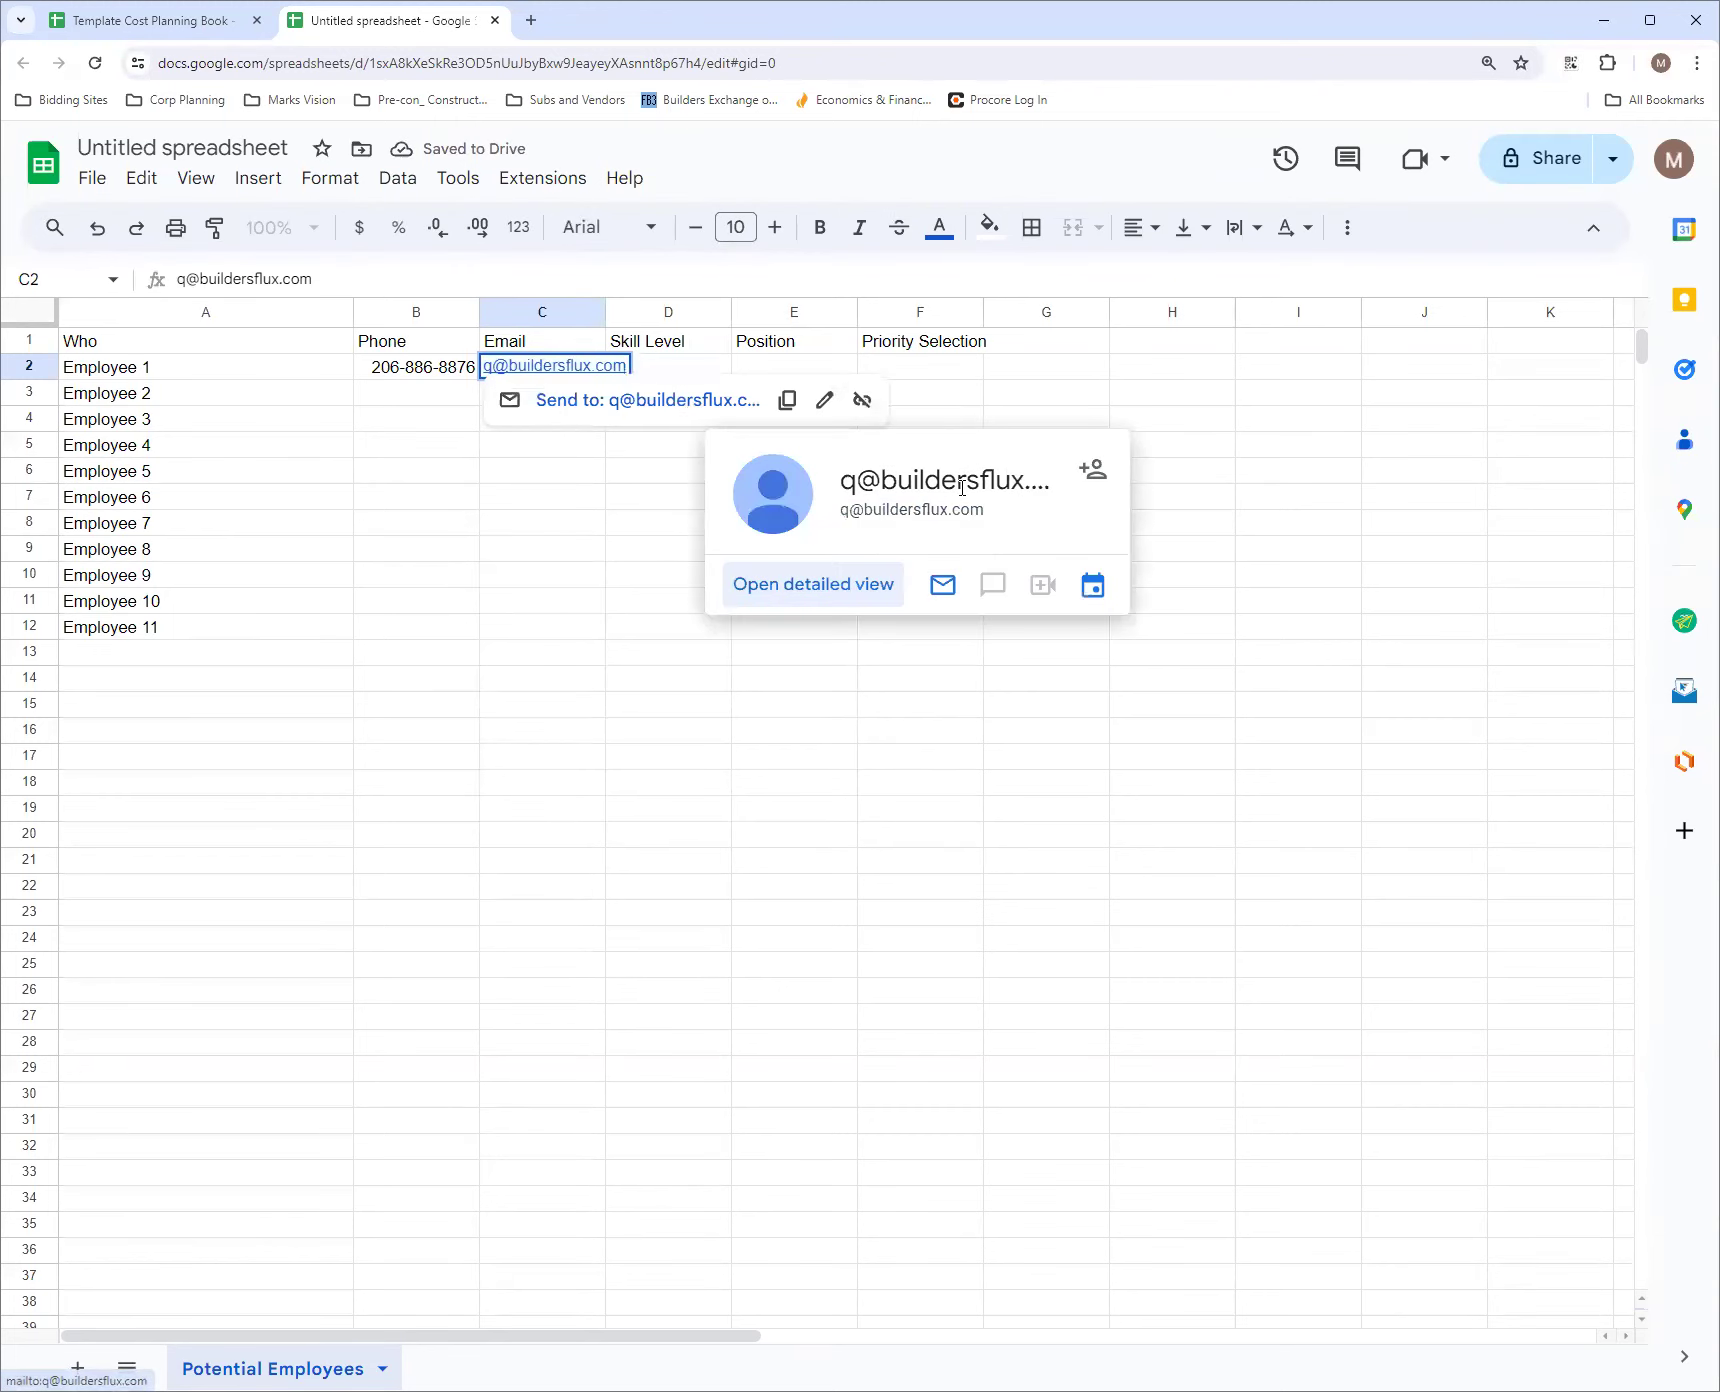
Widen the Email column so the full address fits
left_click(556, 472)
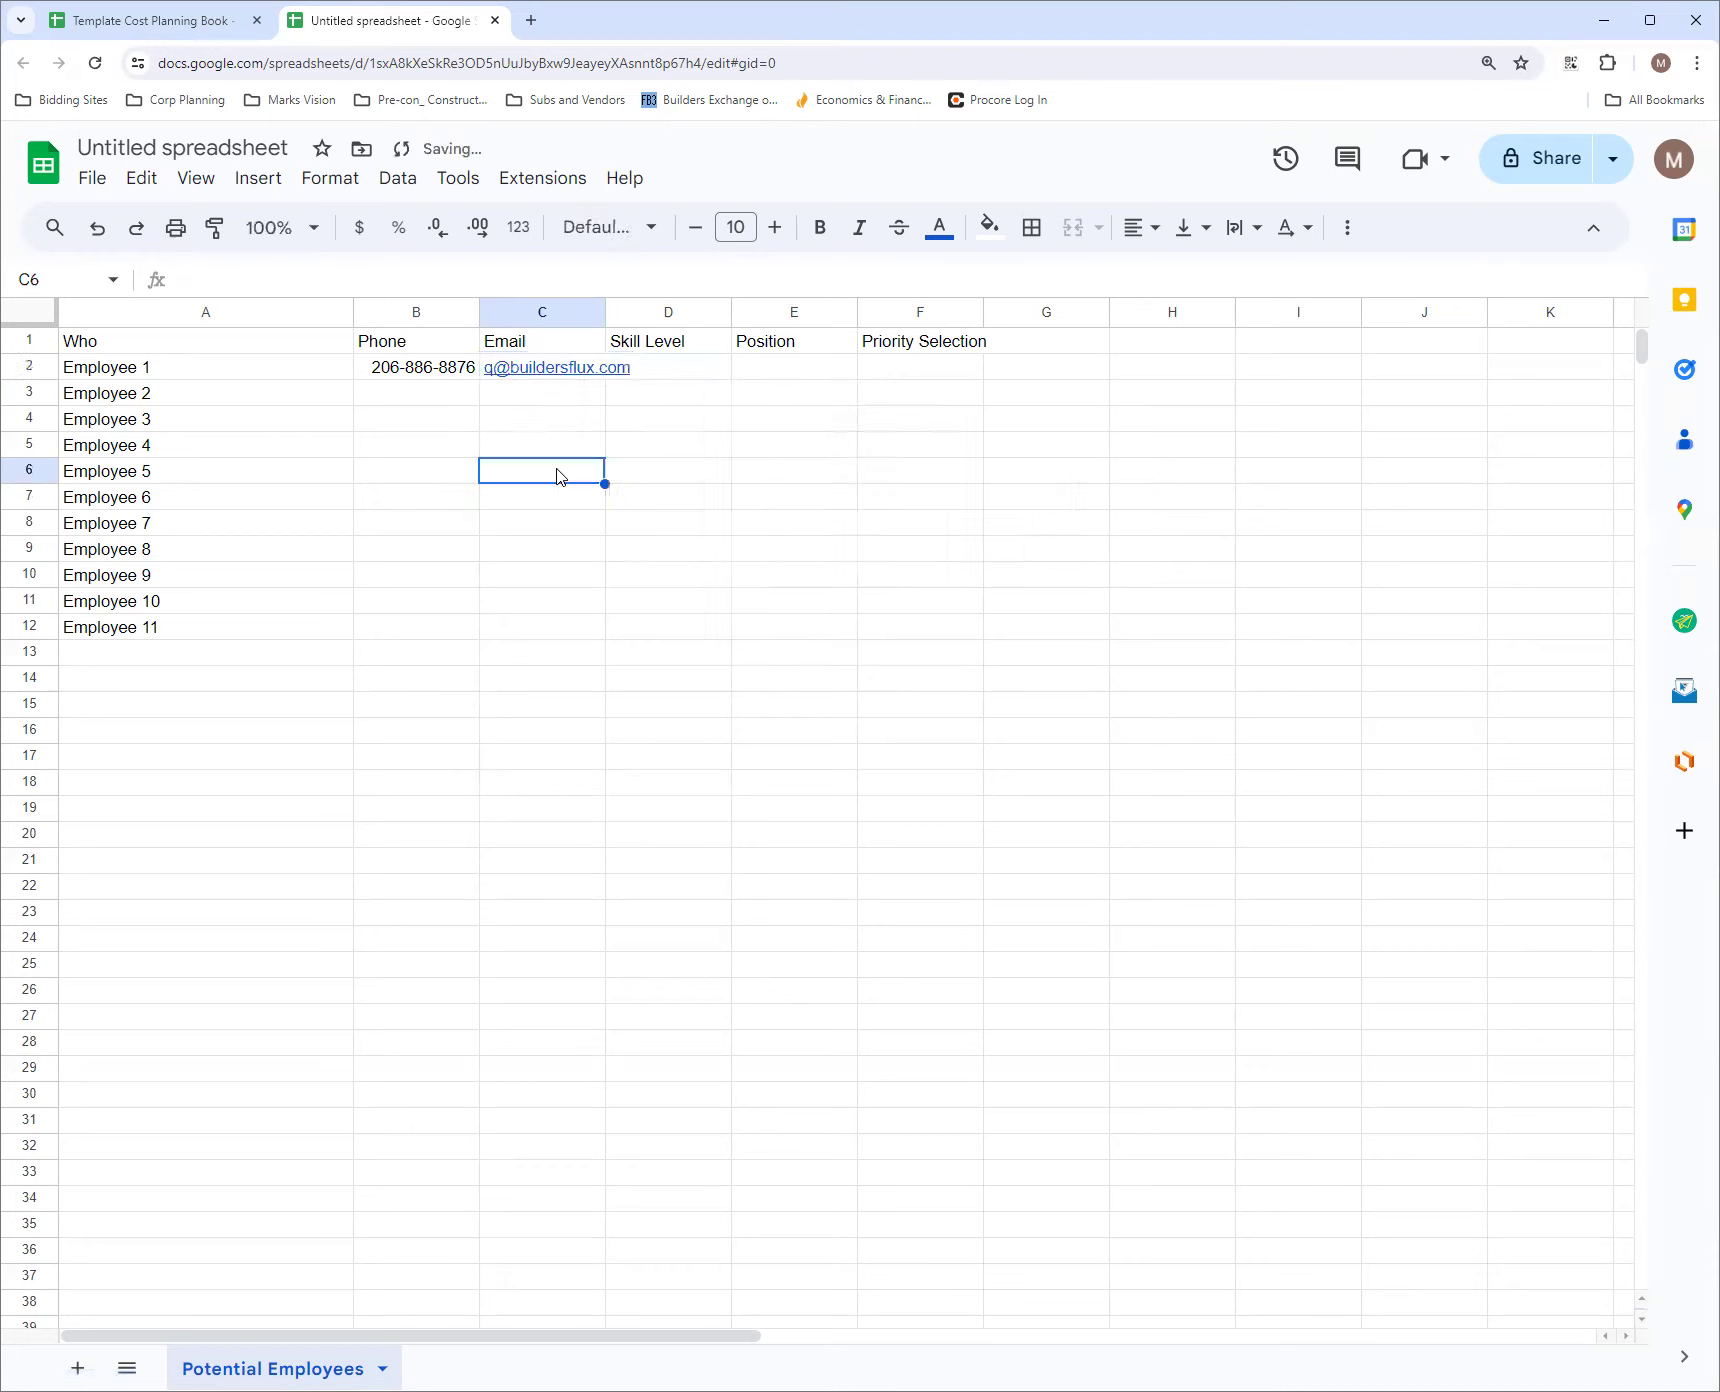
left_click_drag(606, 312, 688, 312)
Remove the link from the email address in C2 and clear the cell
left_click(592, 370)
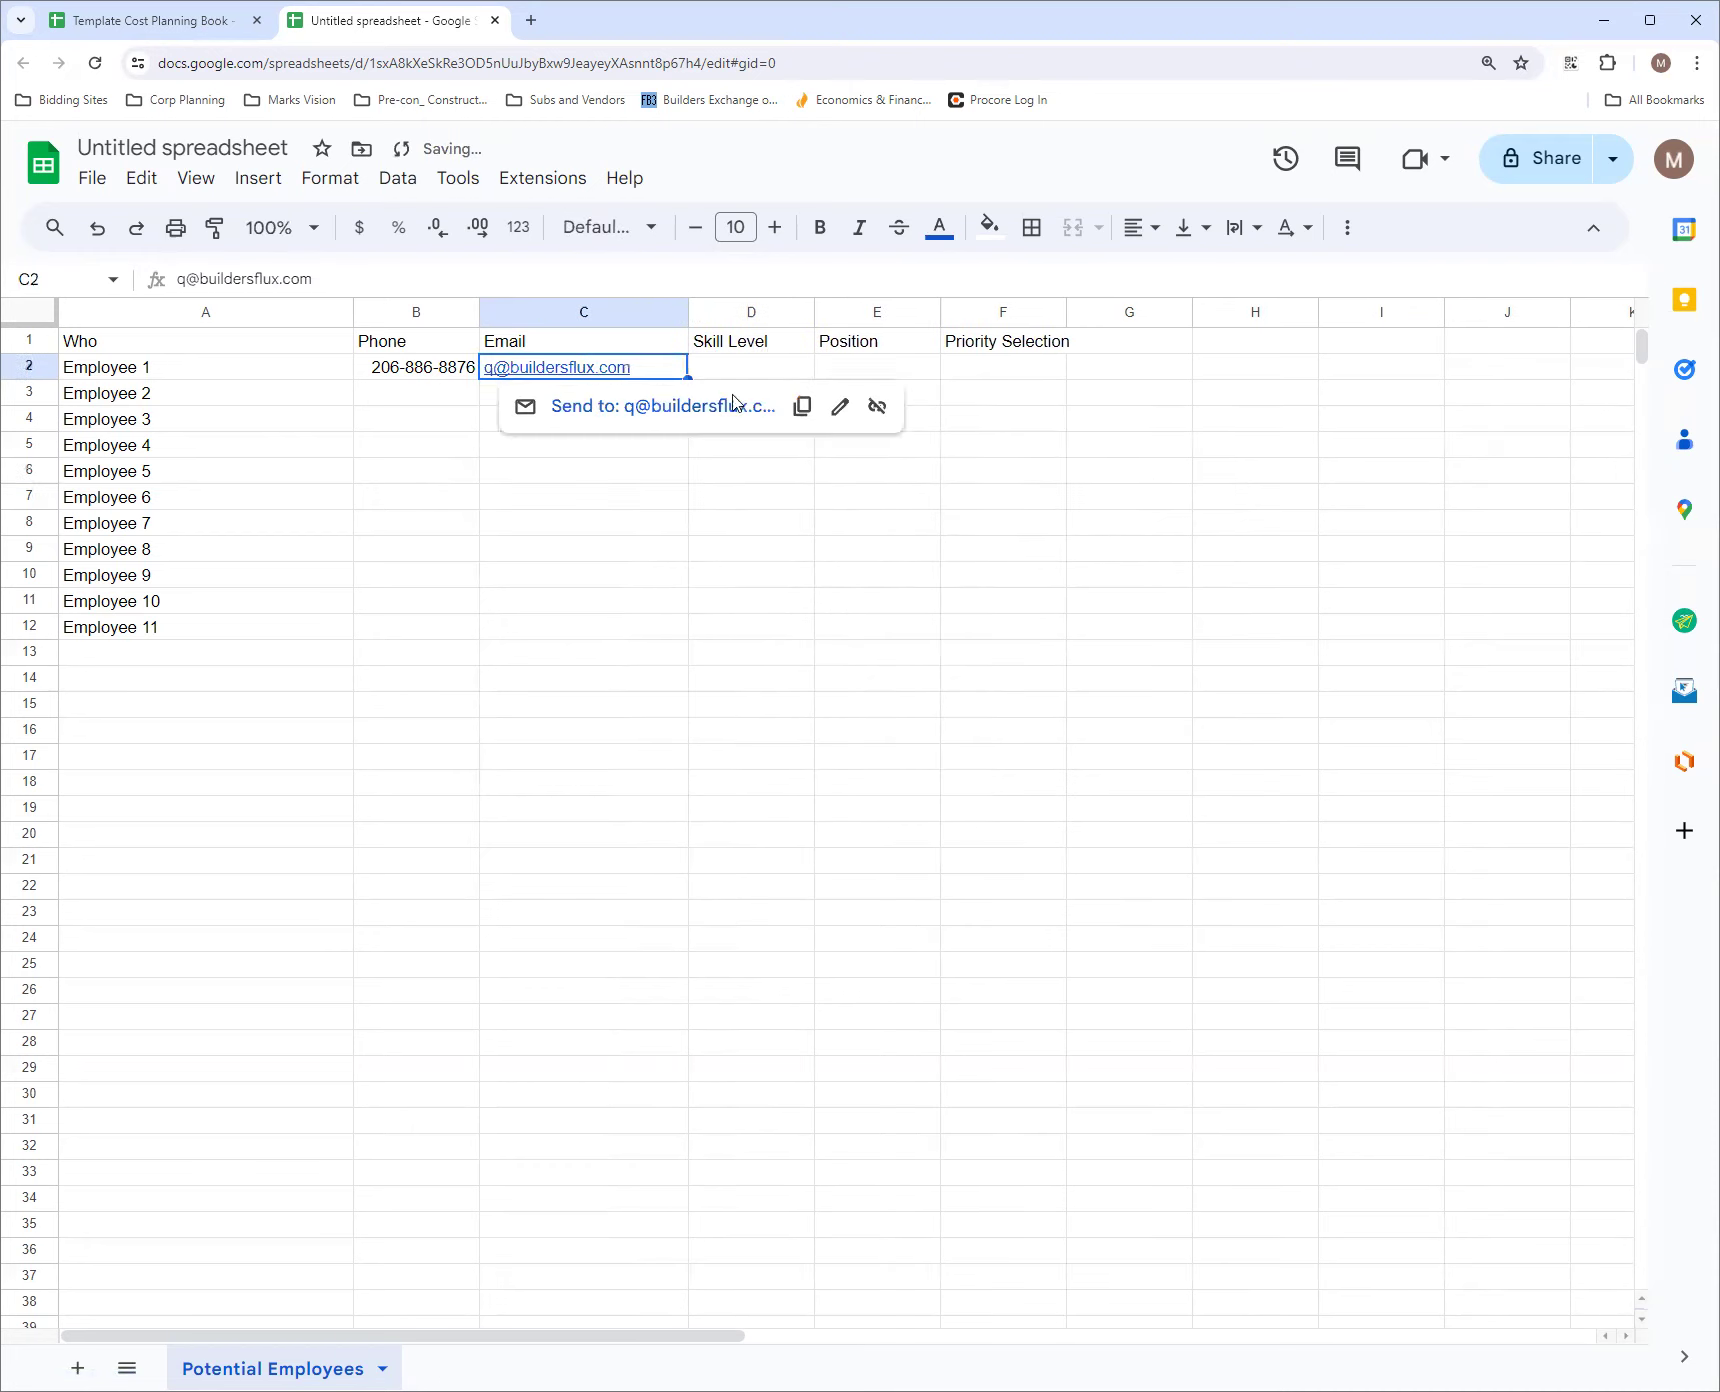
left_click(877, 410)
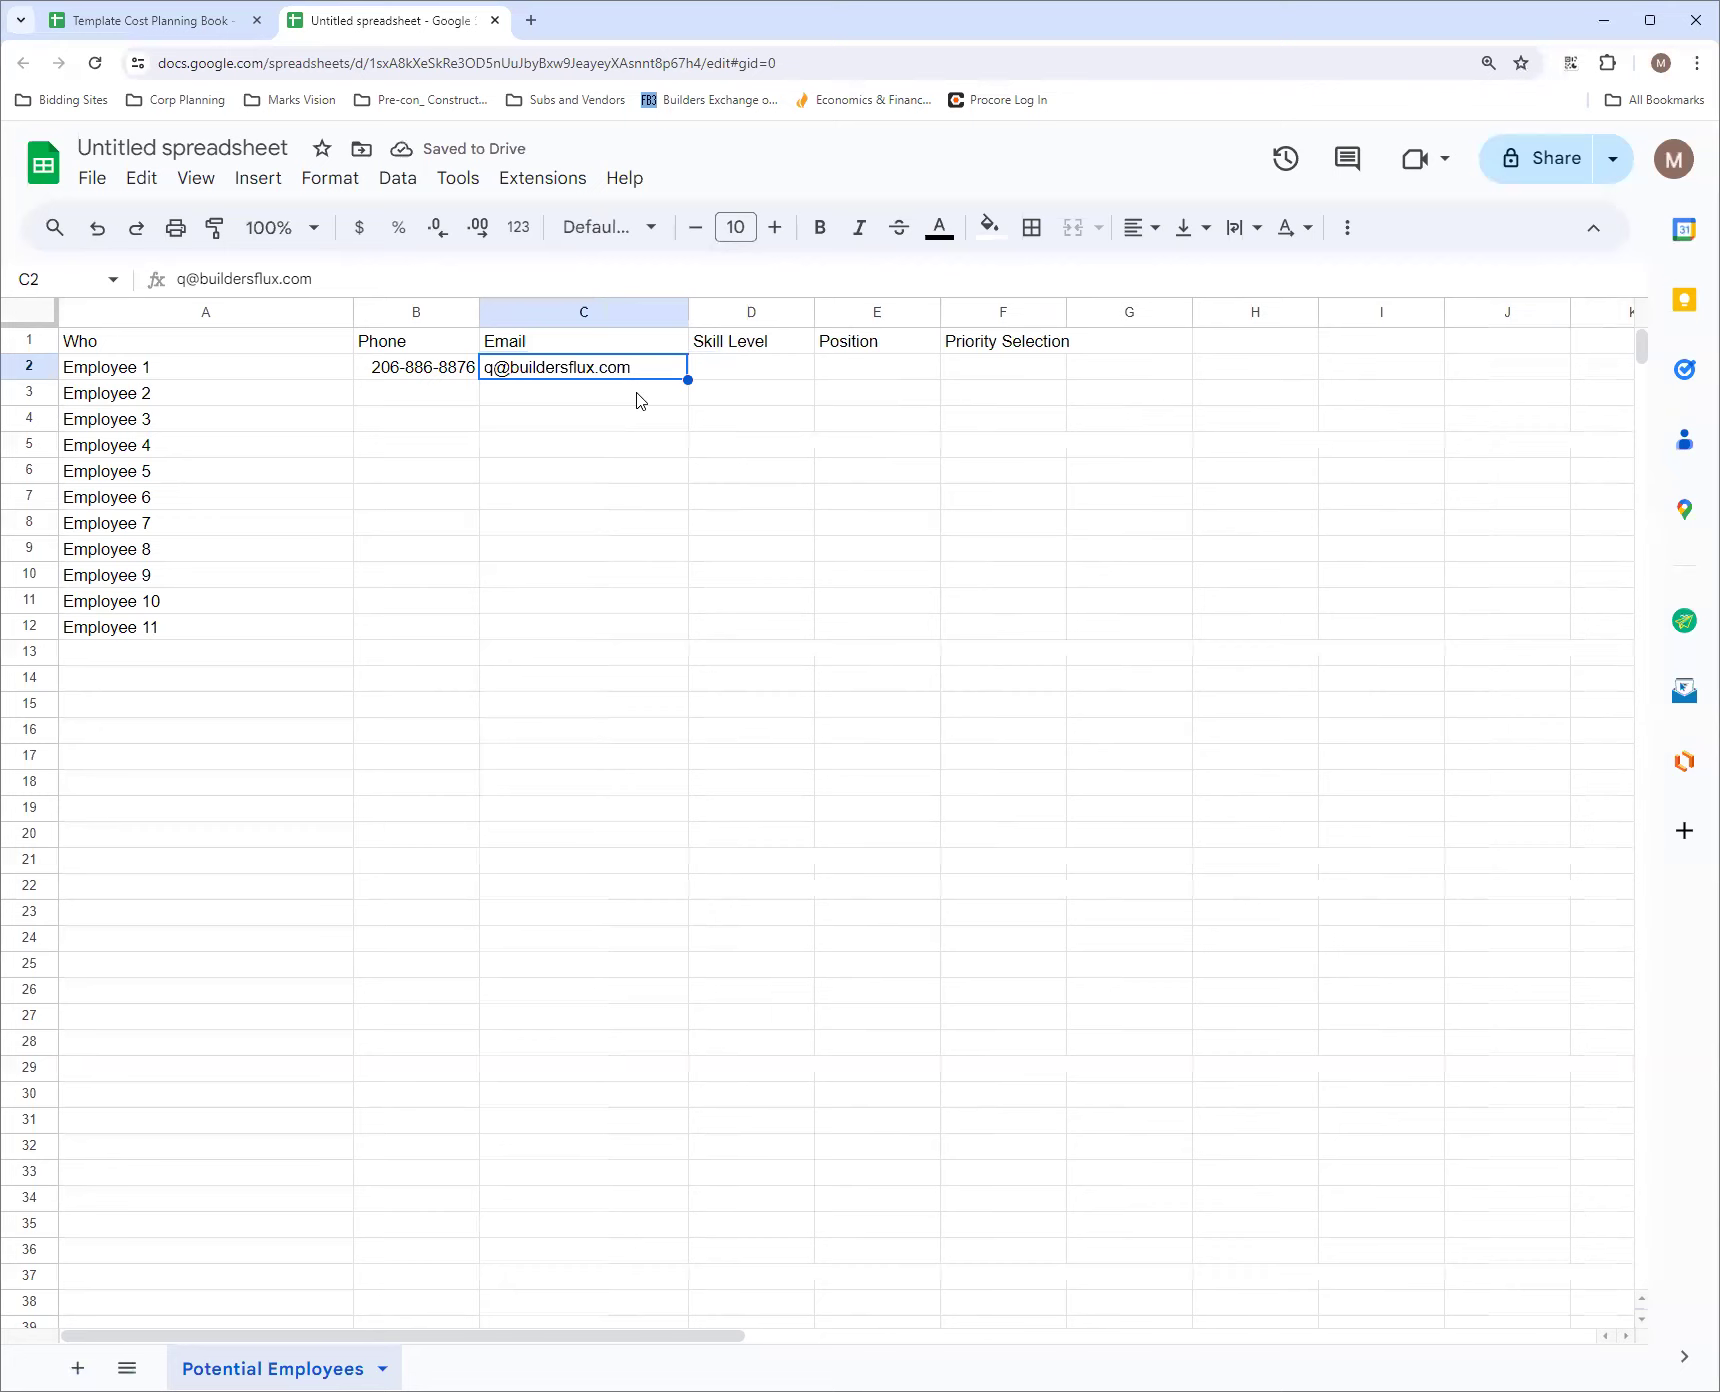
left_click(600, 406)
left_click(600, 375)
key("Delete")
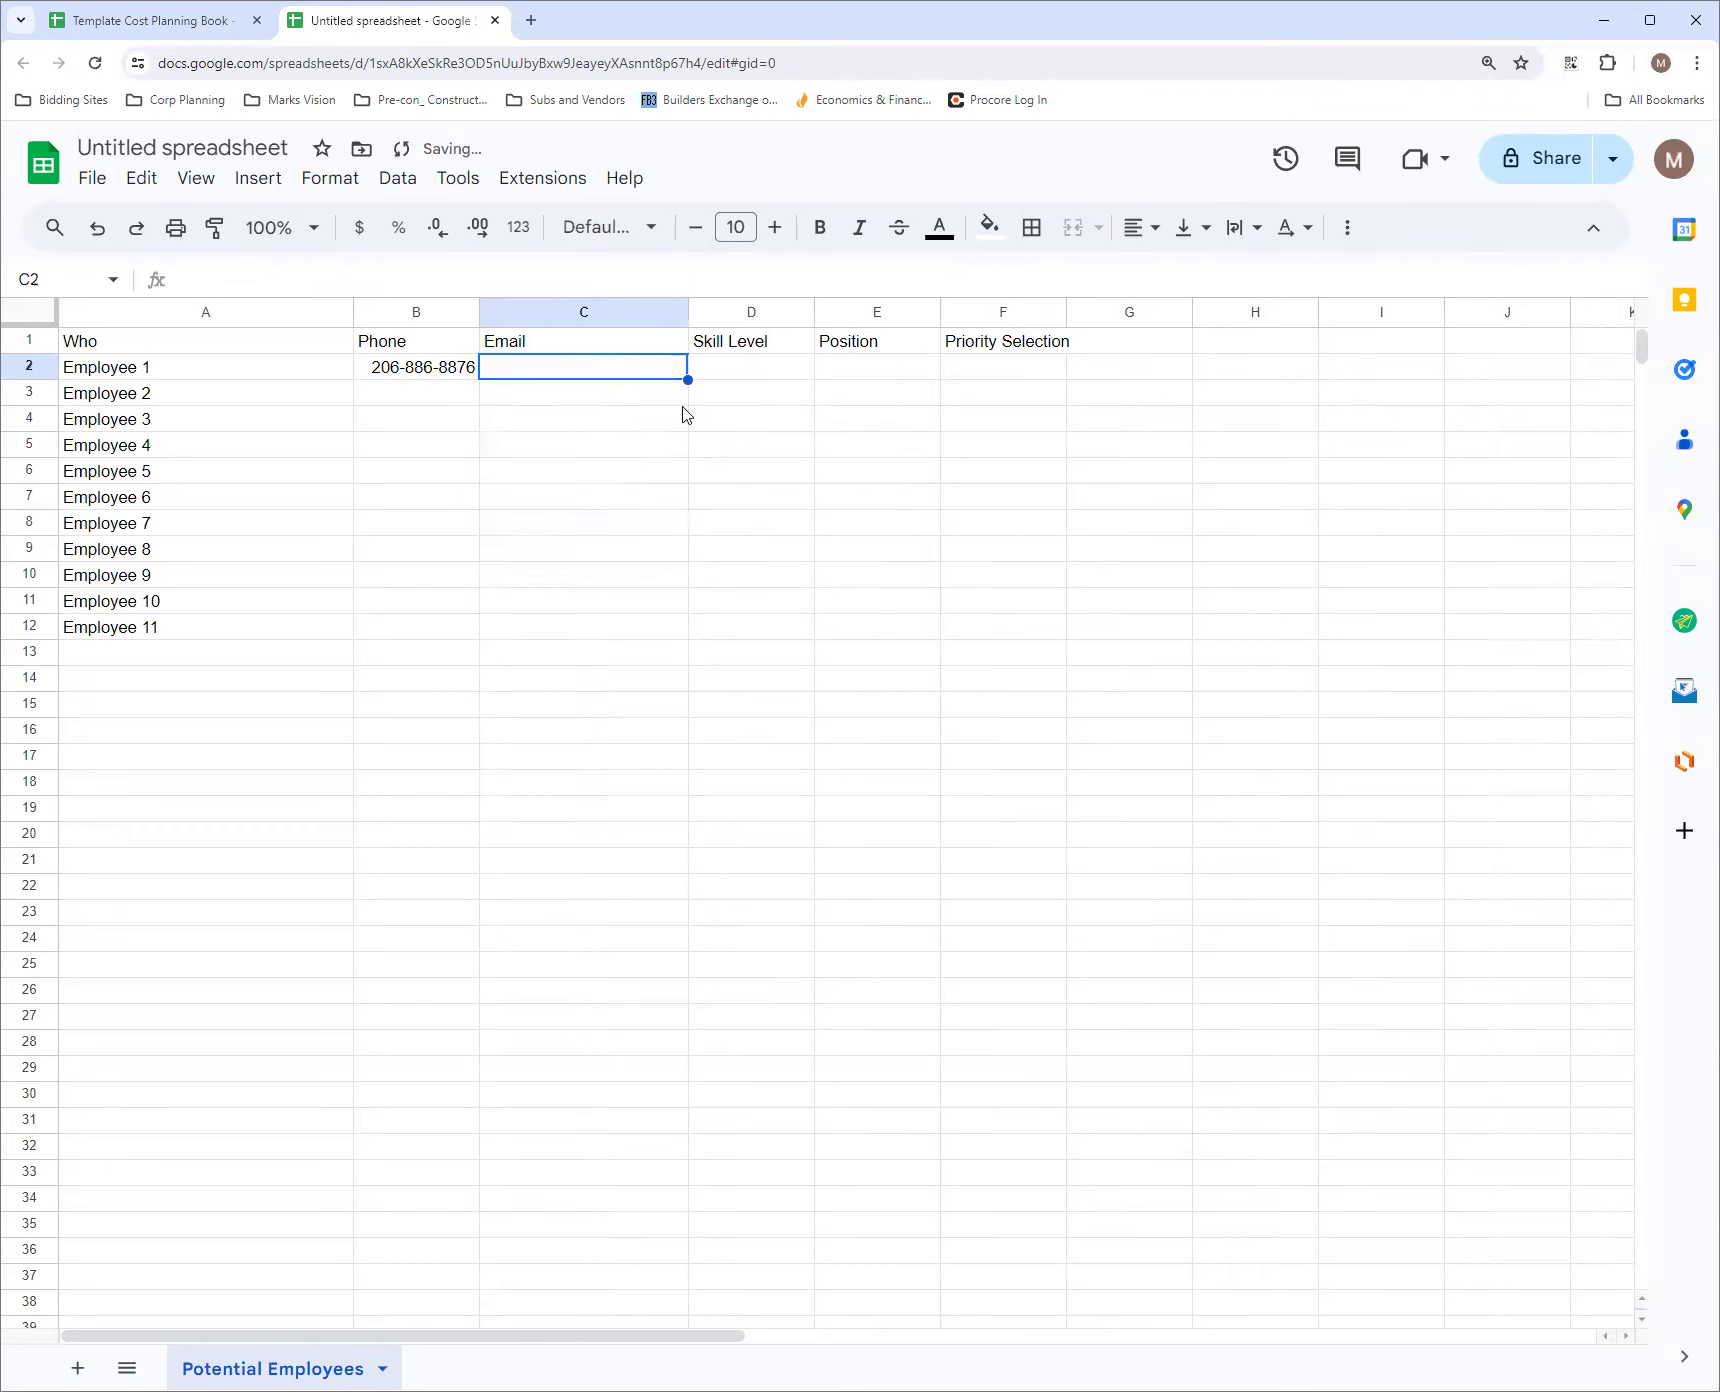
Enter JM as both the skill level in D2 and the position in E2 for Employee 1
left_click(772, 378)
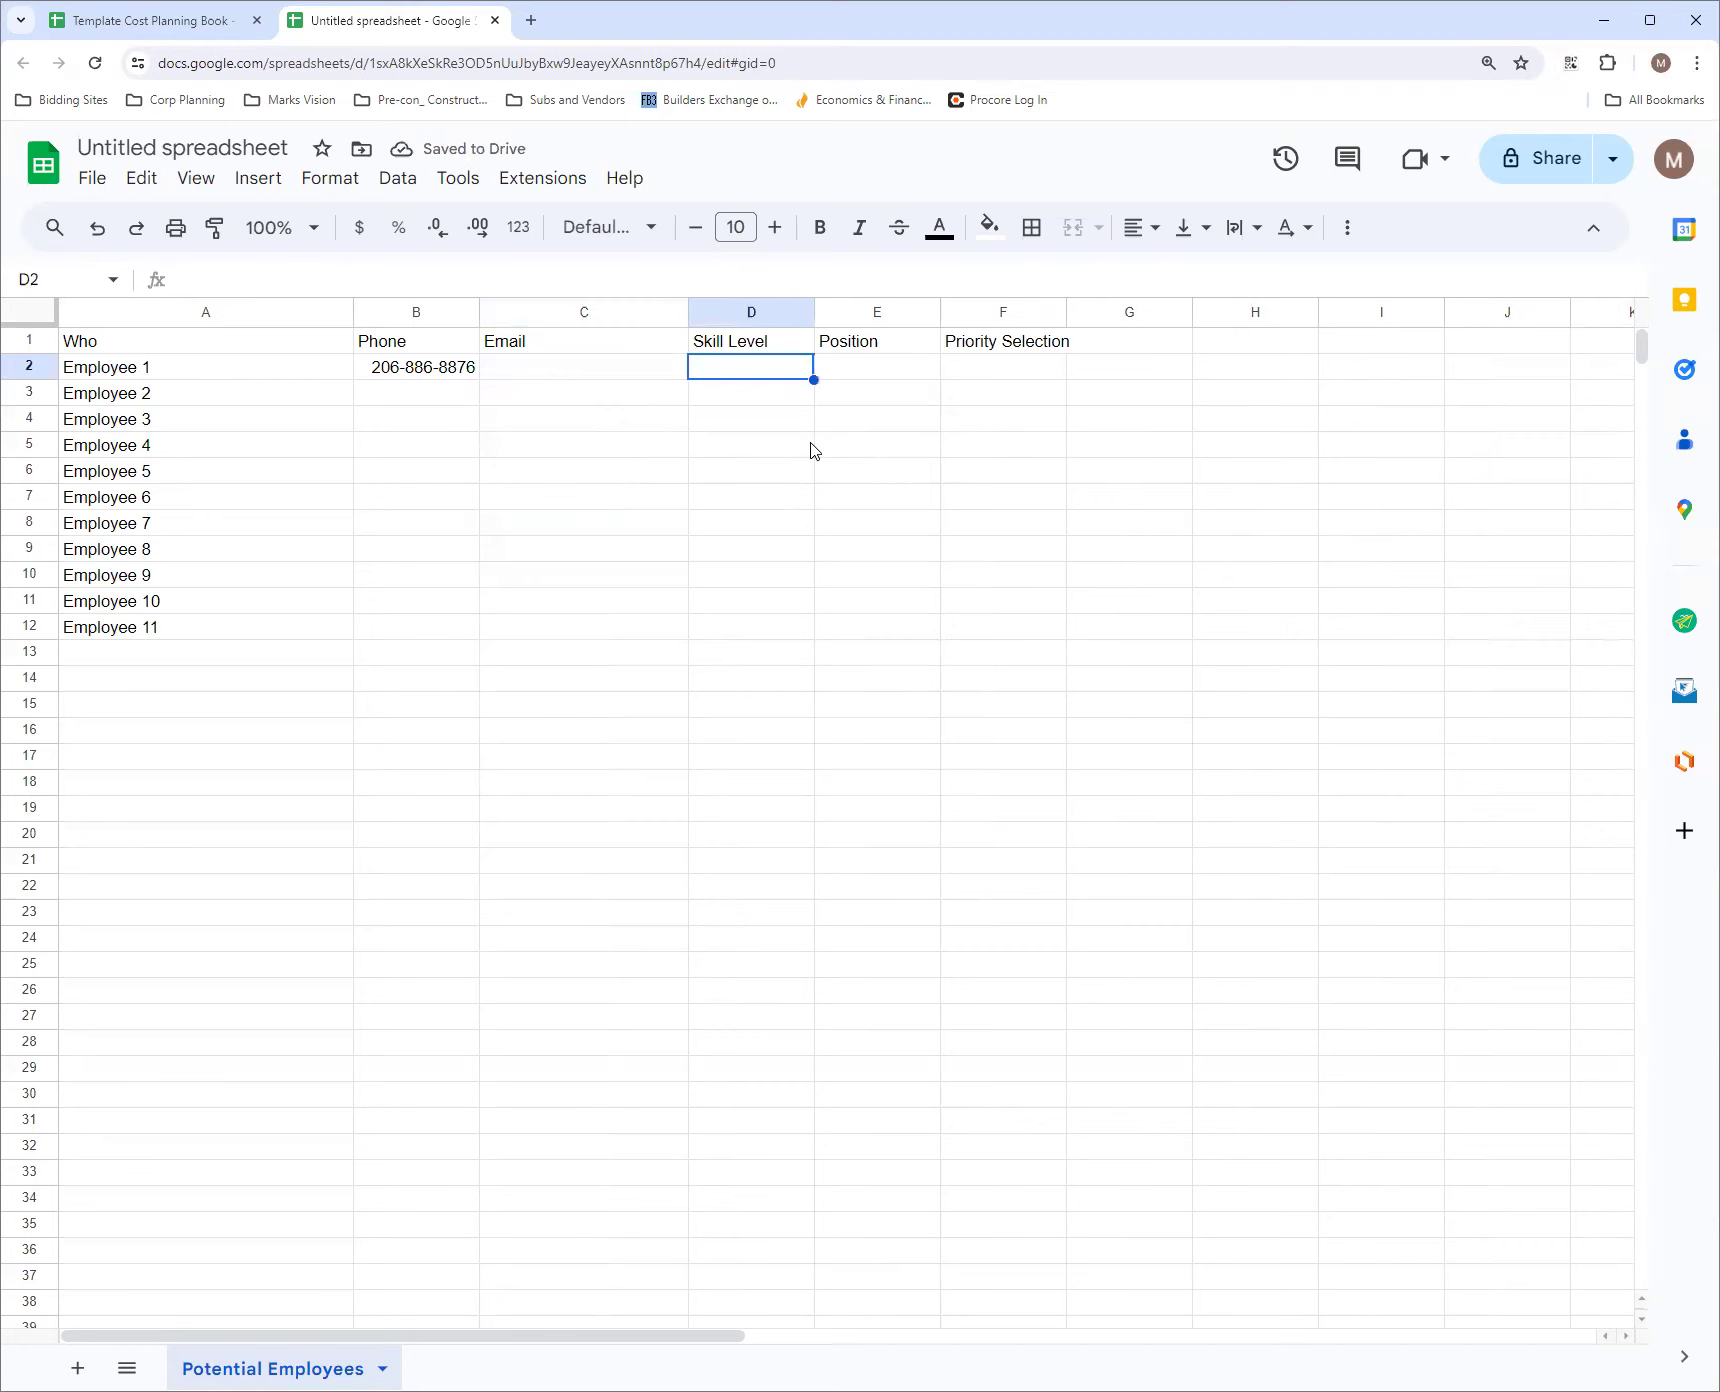
type("JM")
left_click(915, 378)
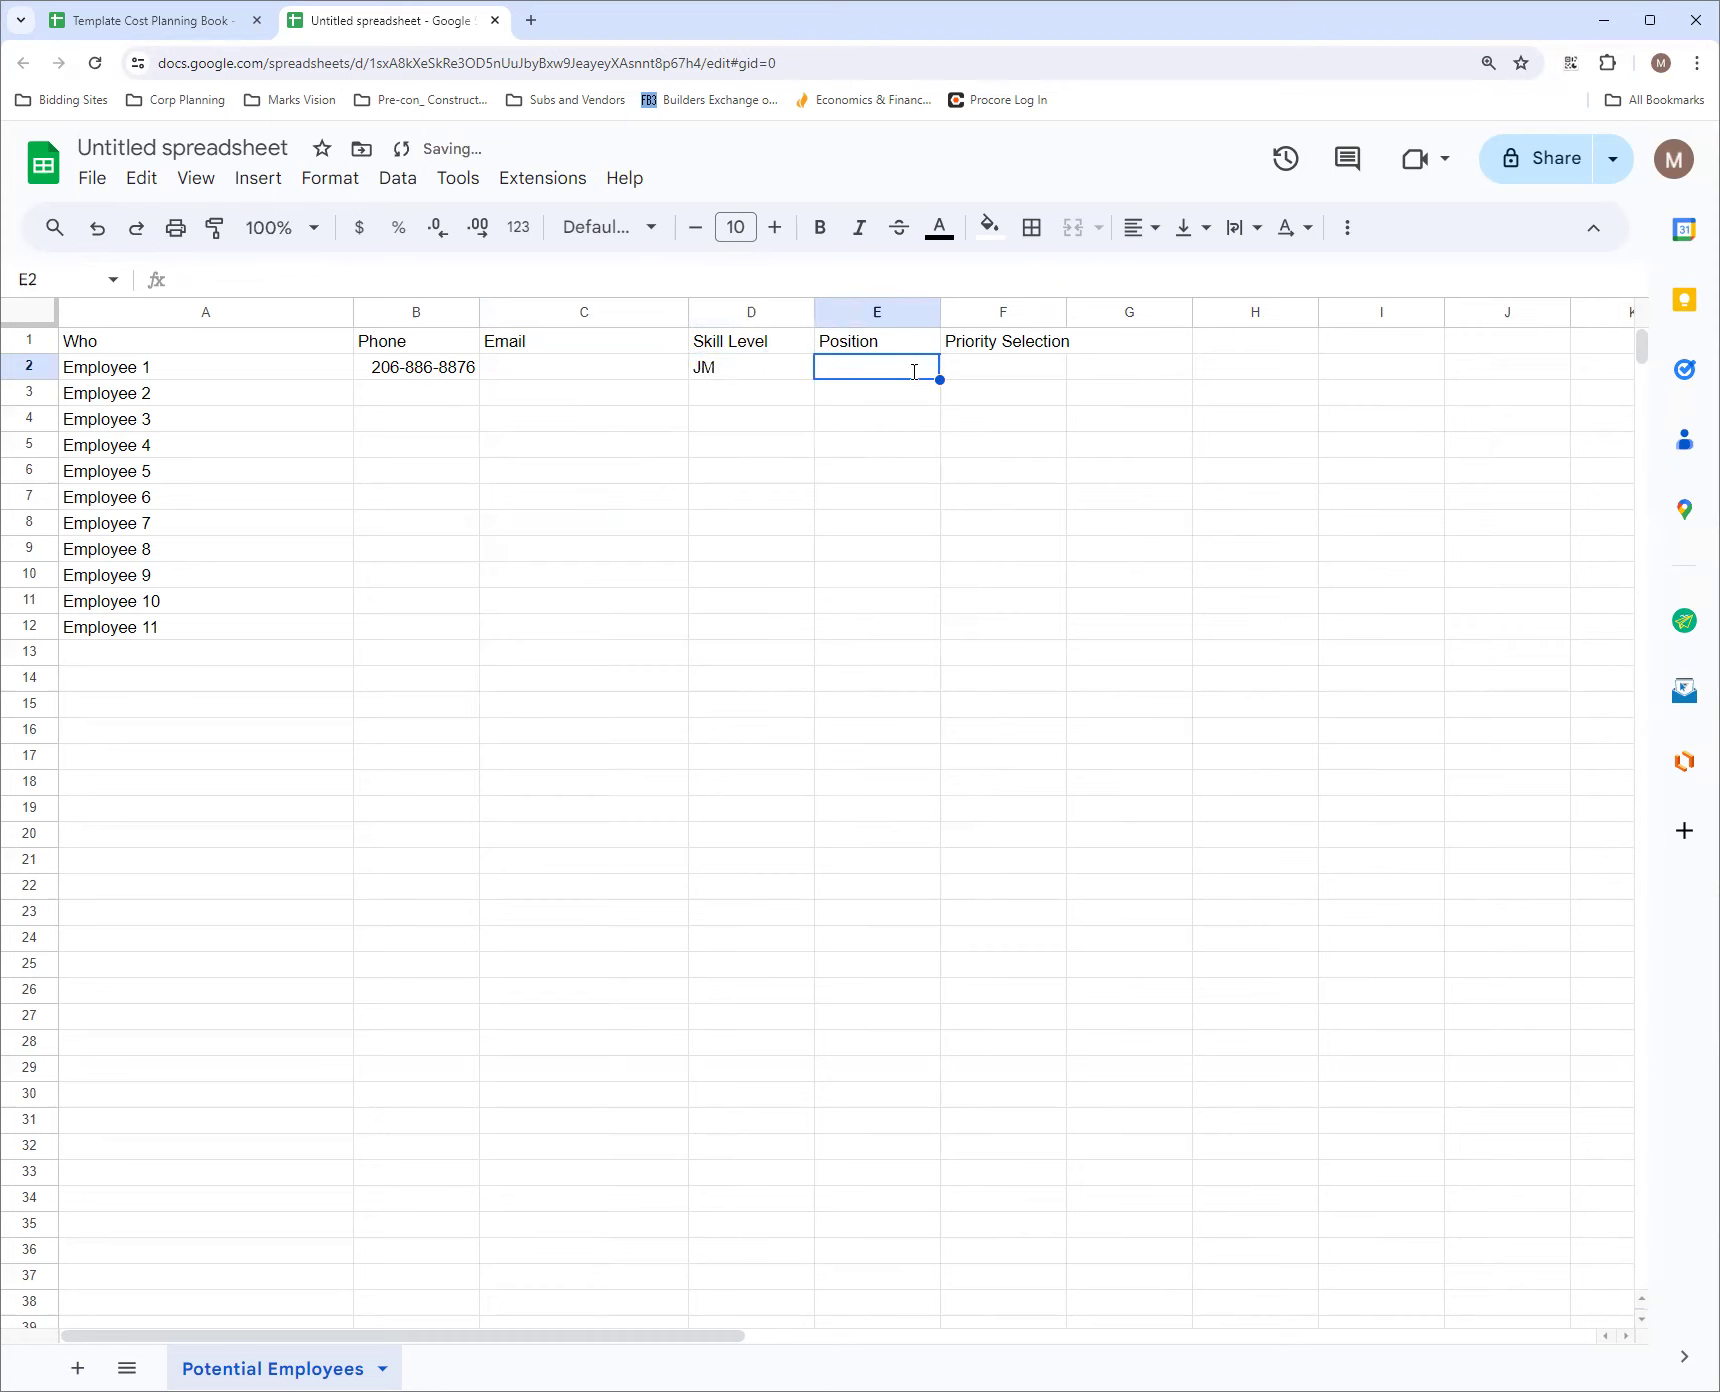
type("JM")
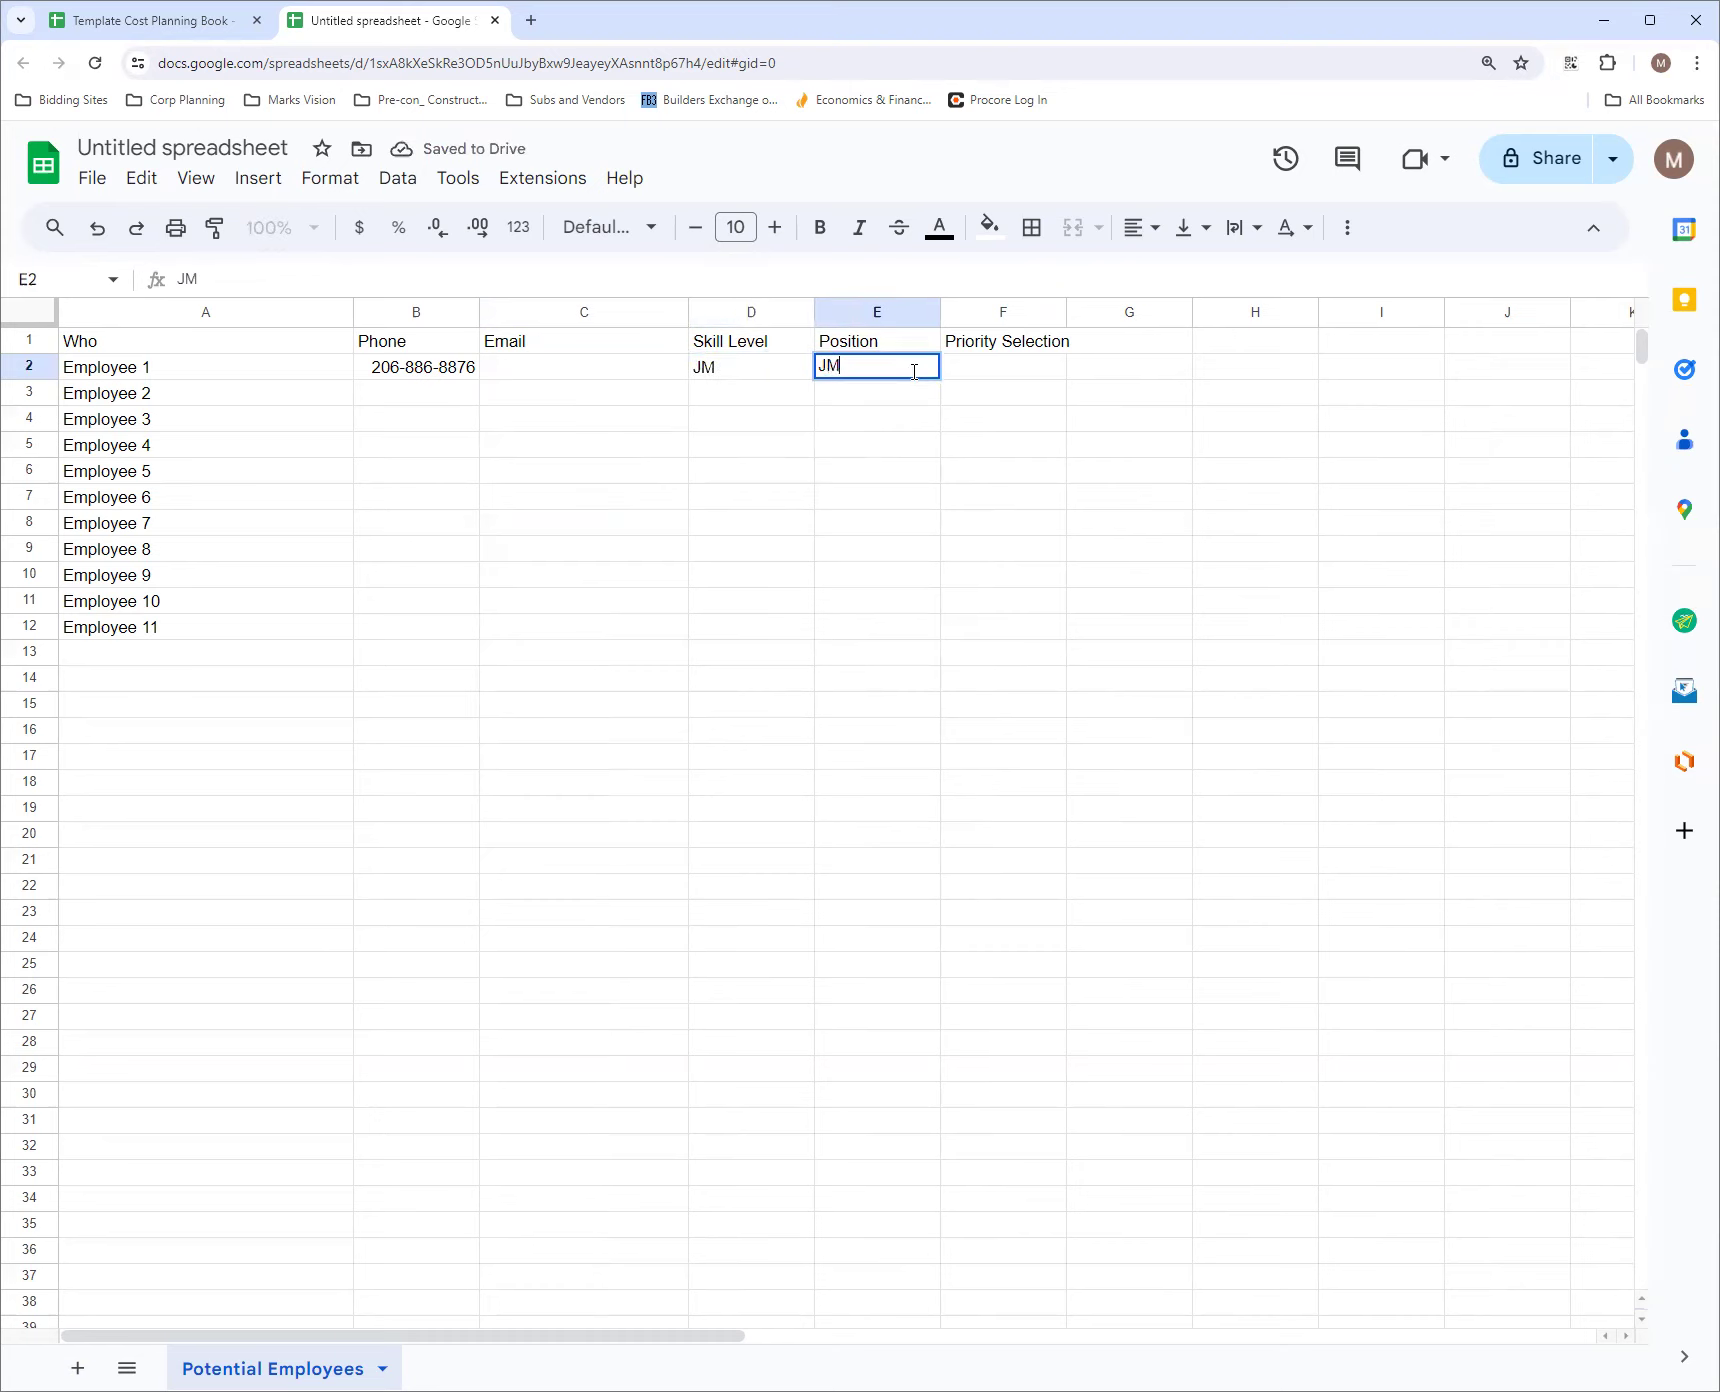
Select the Priority Selection cells F2:F1000 and add a dropdown data validation rule to them
left_click(990, 378)
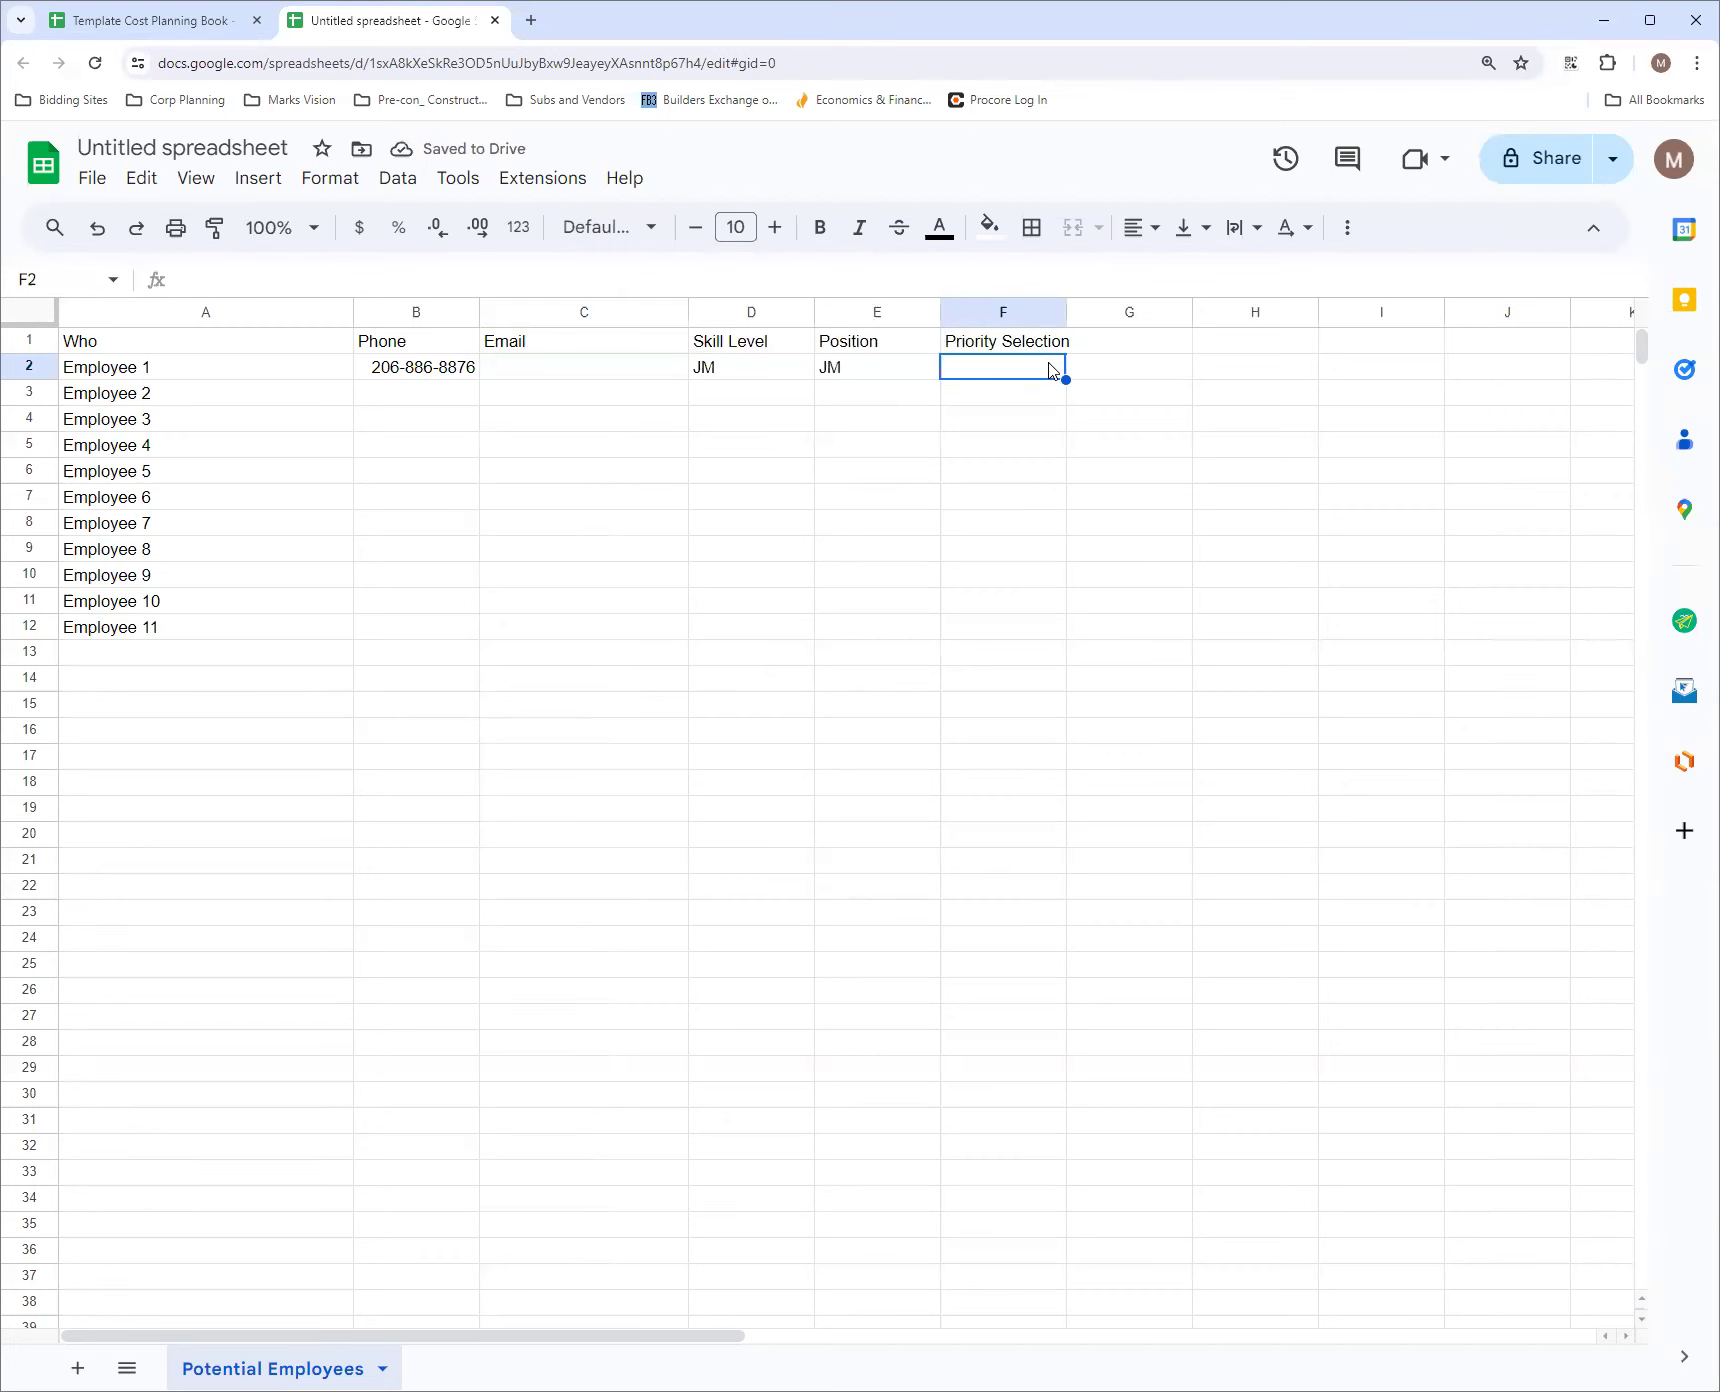
left_click(60, 280)
left_click(60, 283)
type(":F1000")
key("Return")
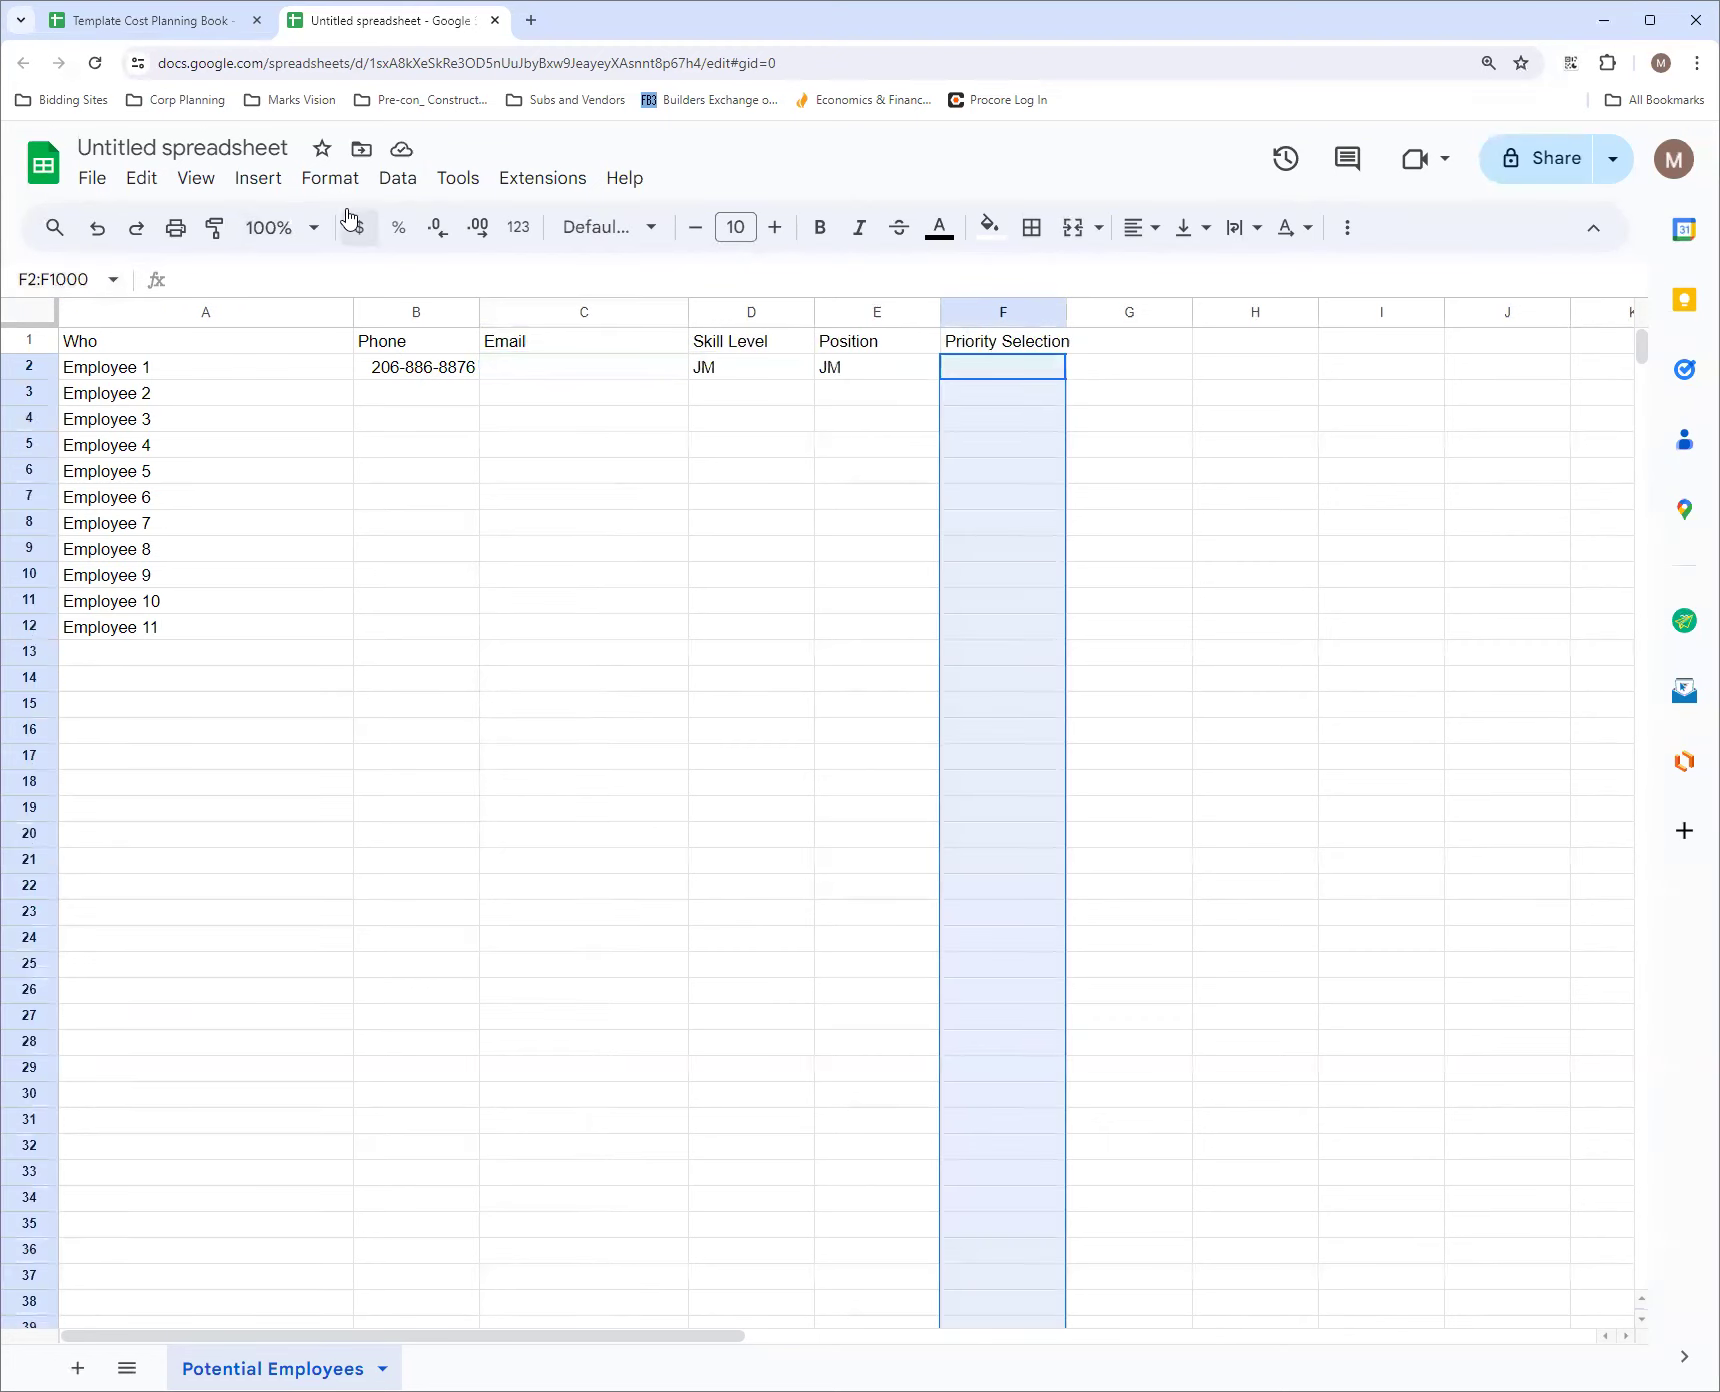
left_click(396, 178)
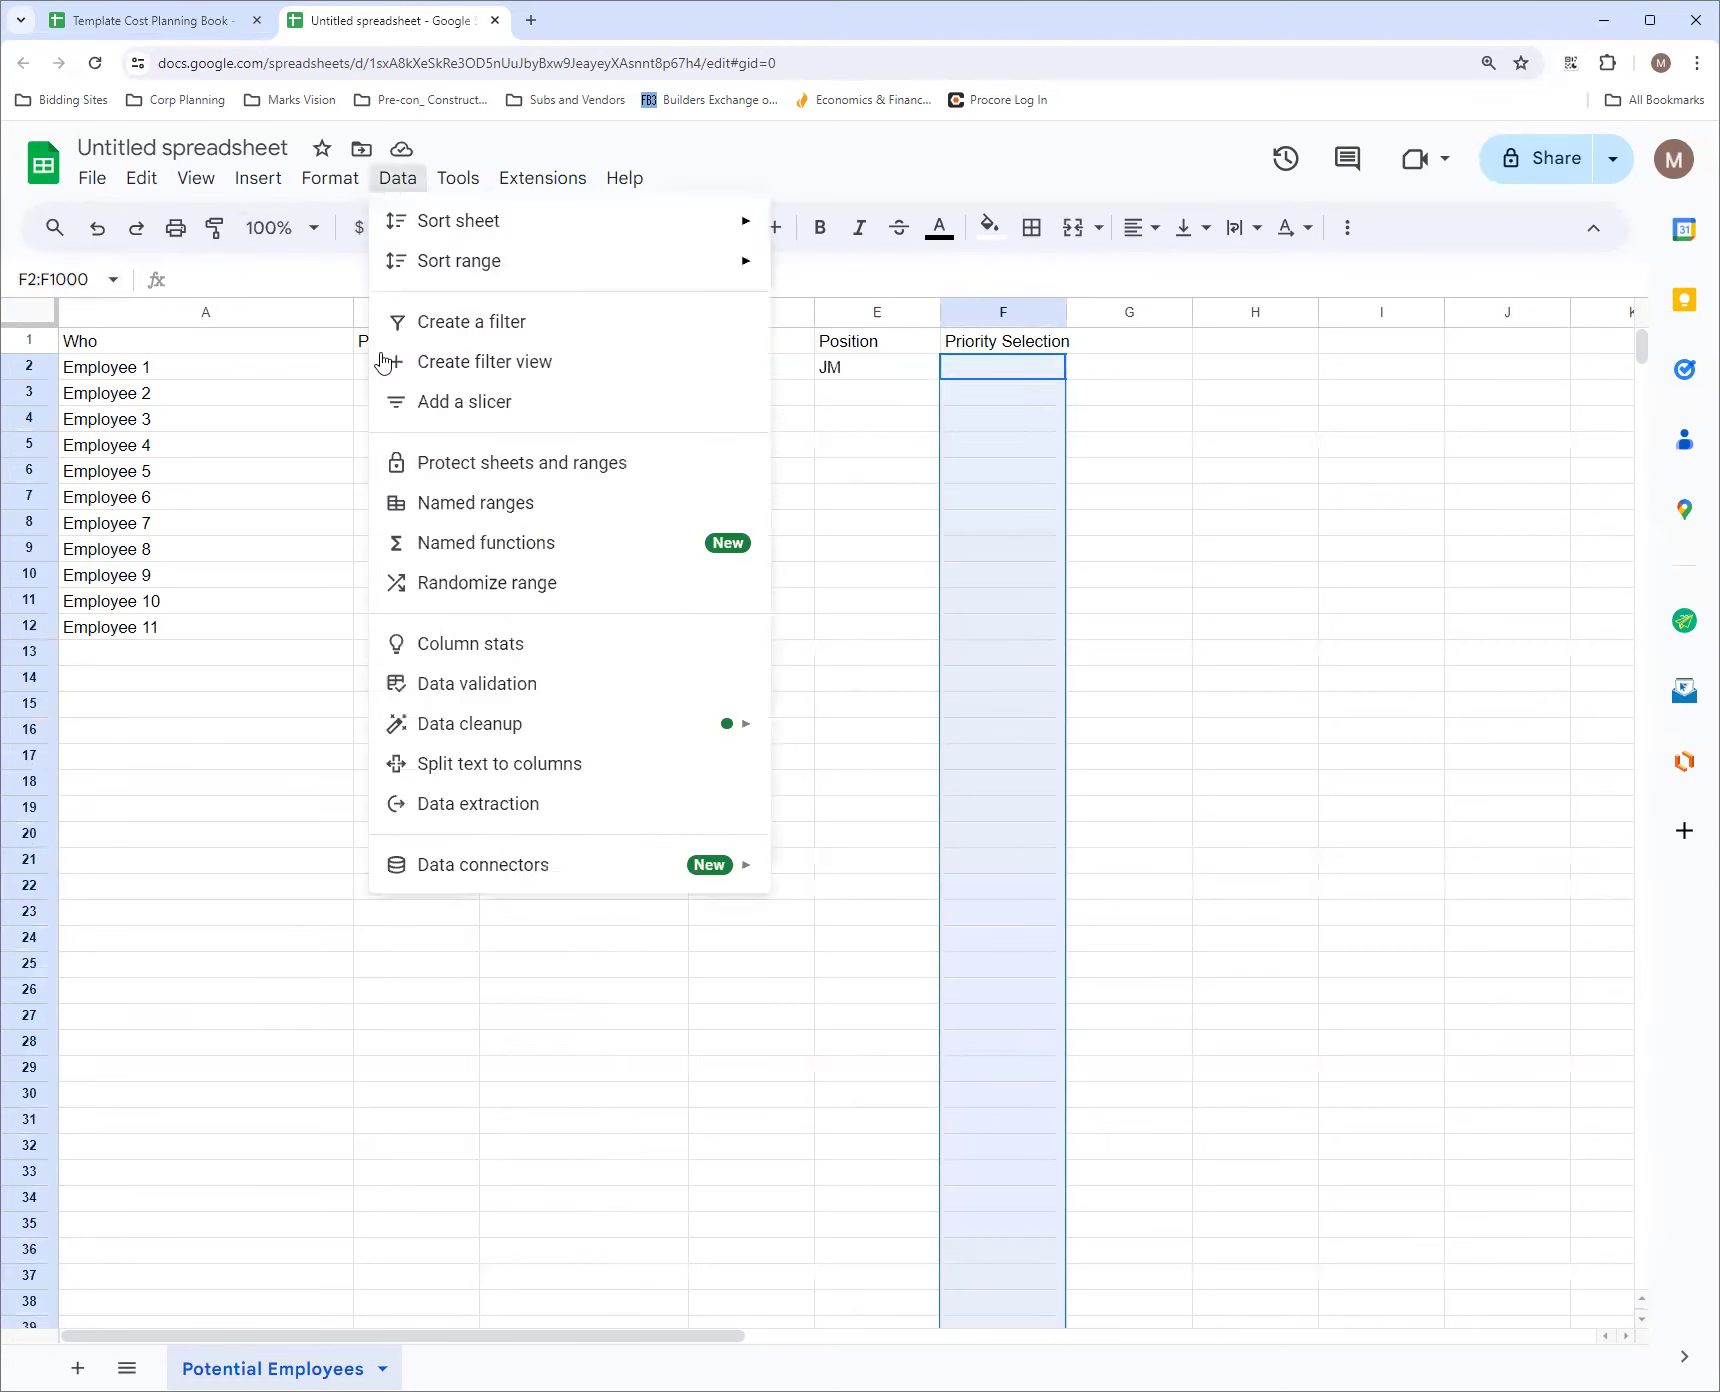
left_click(478, 688)
left_click(1528, 318)
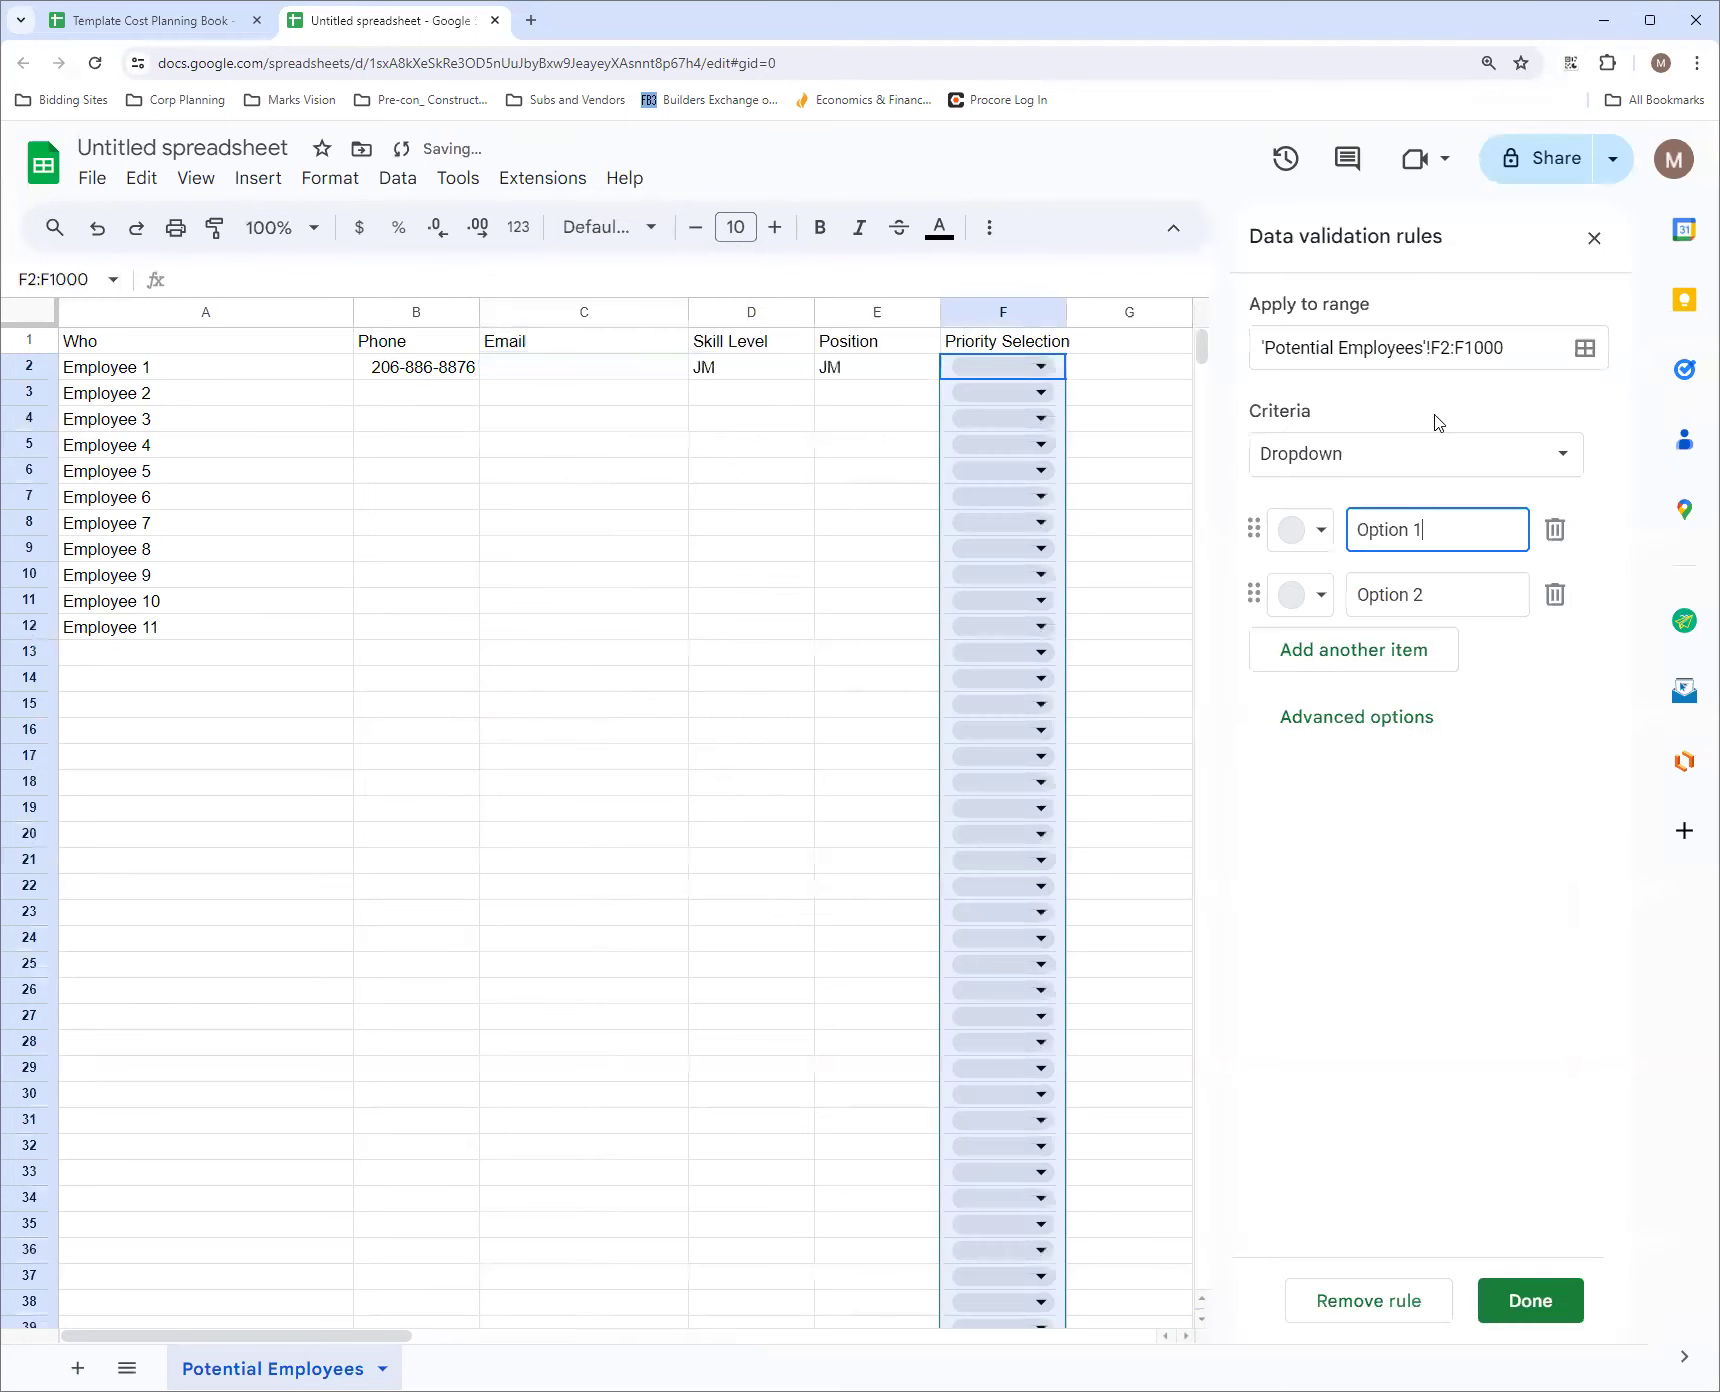
Define the priority dropdown's items as TOP, 1, 2 and 3
left_click_drag(1446, 540, 1297, 540)
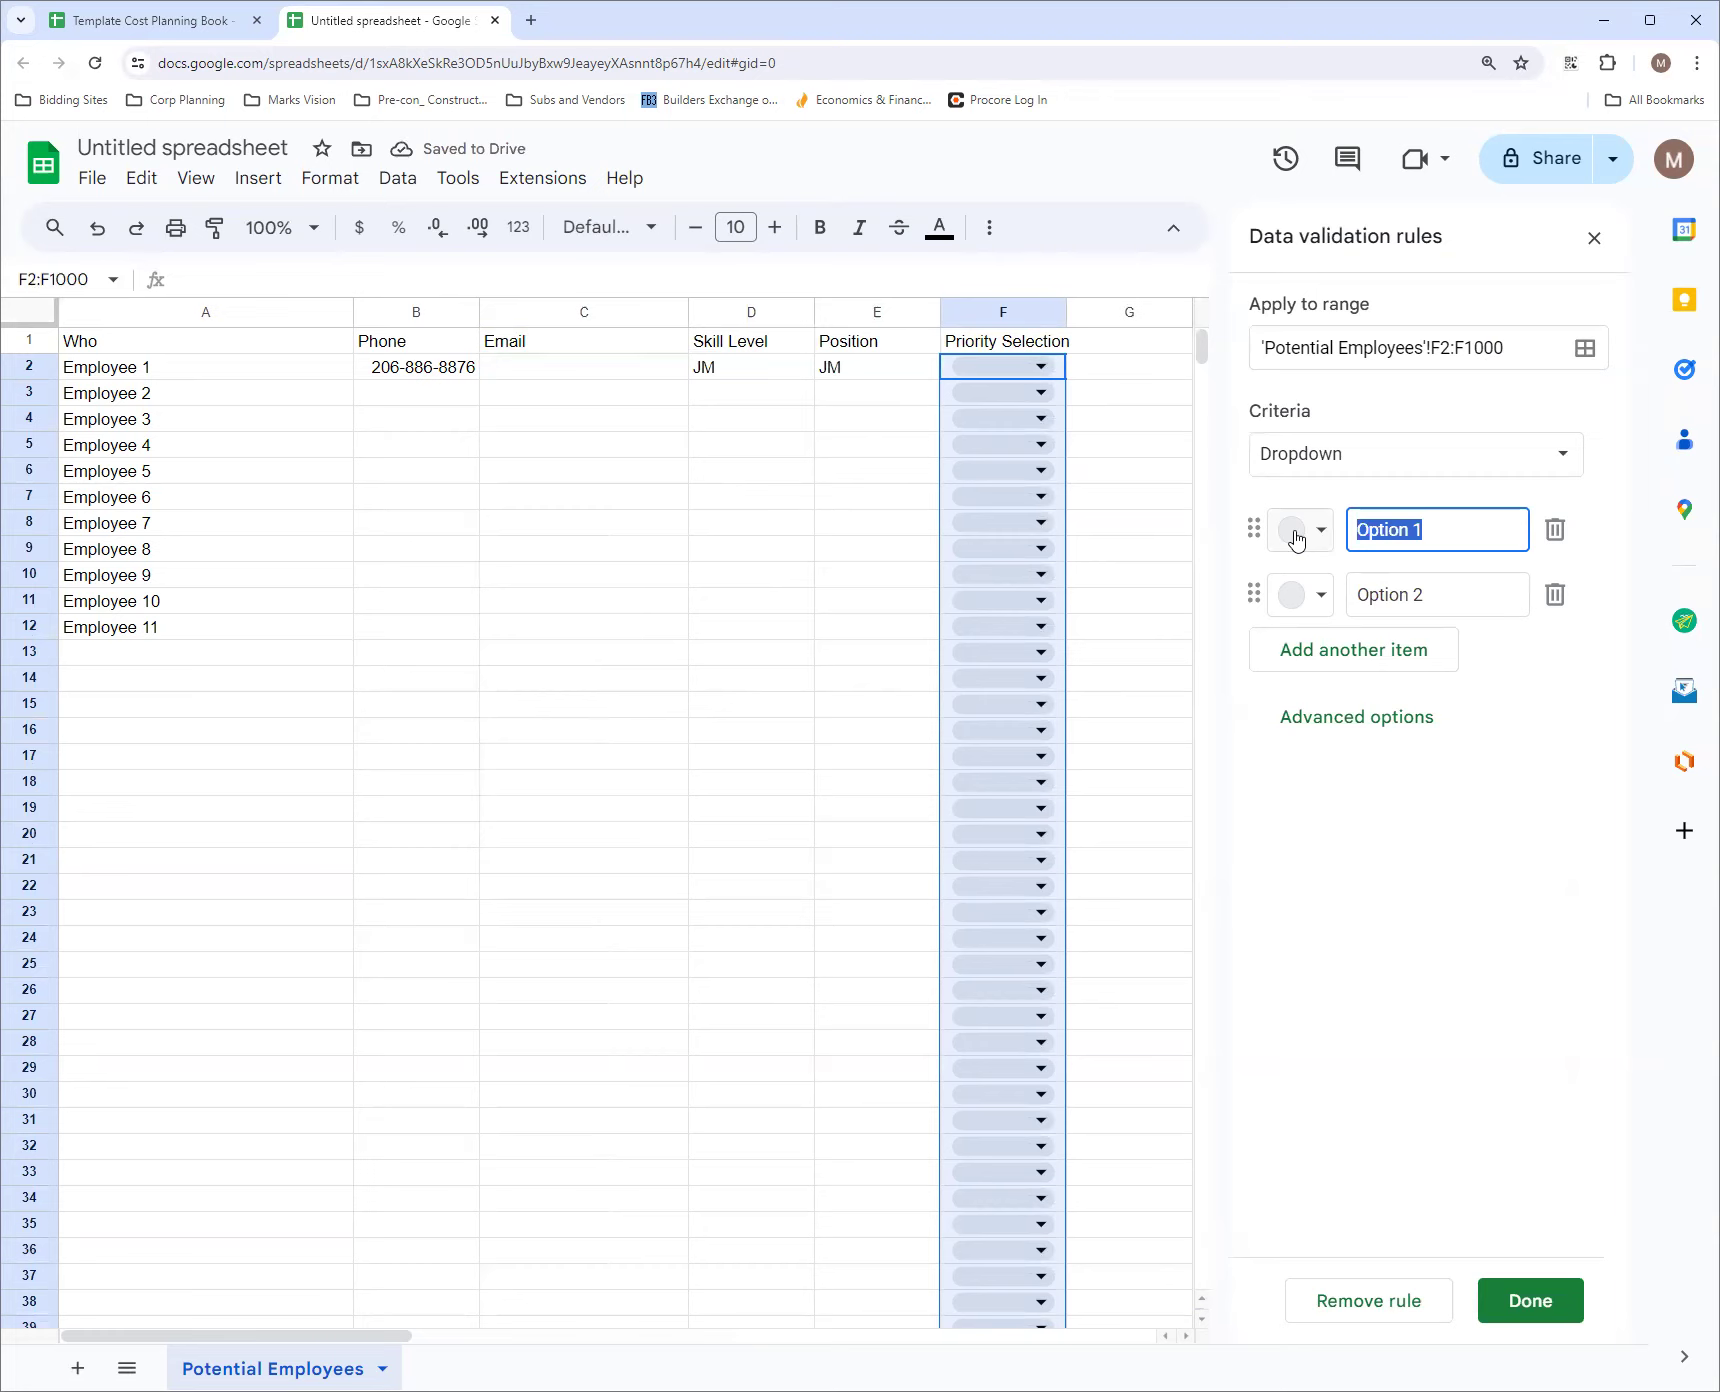
type("TOP")
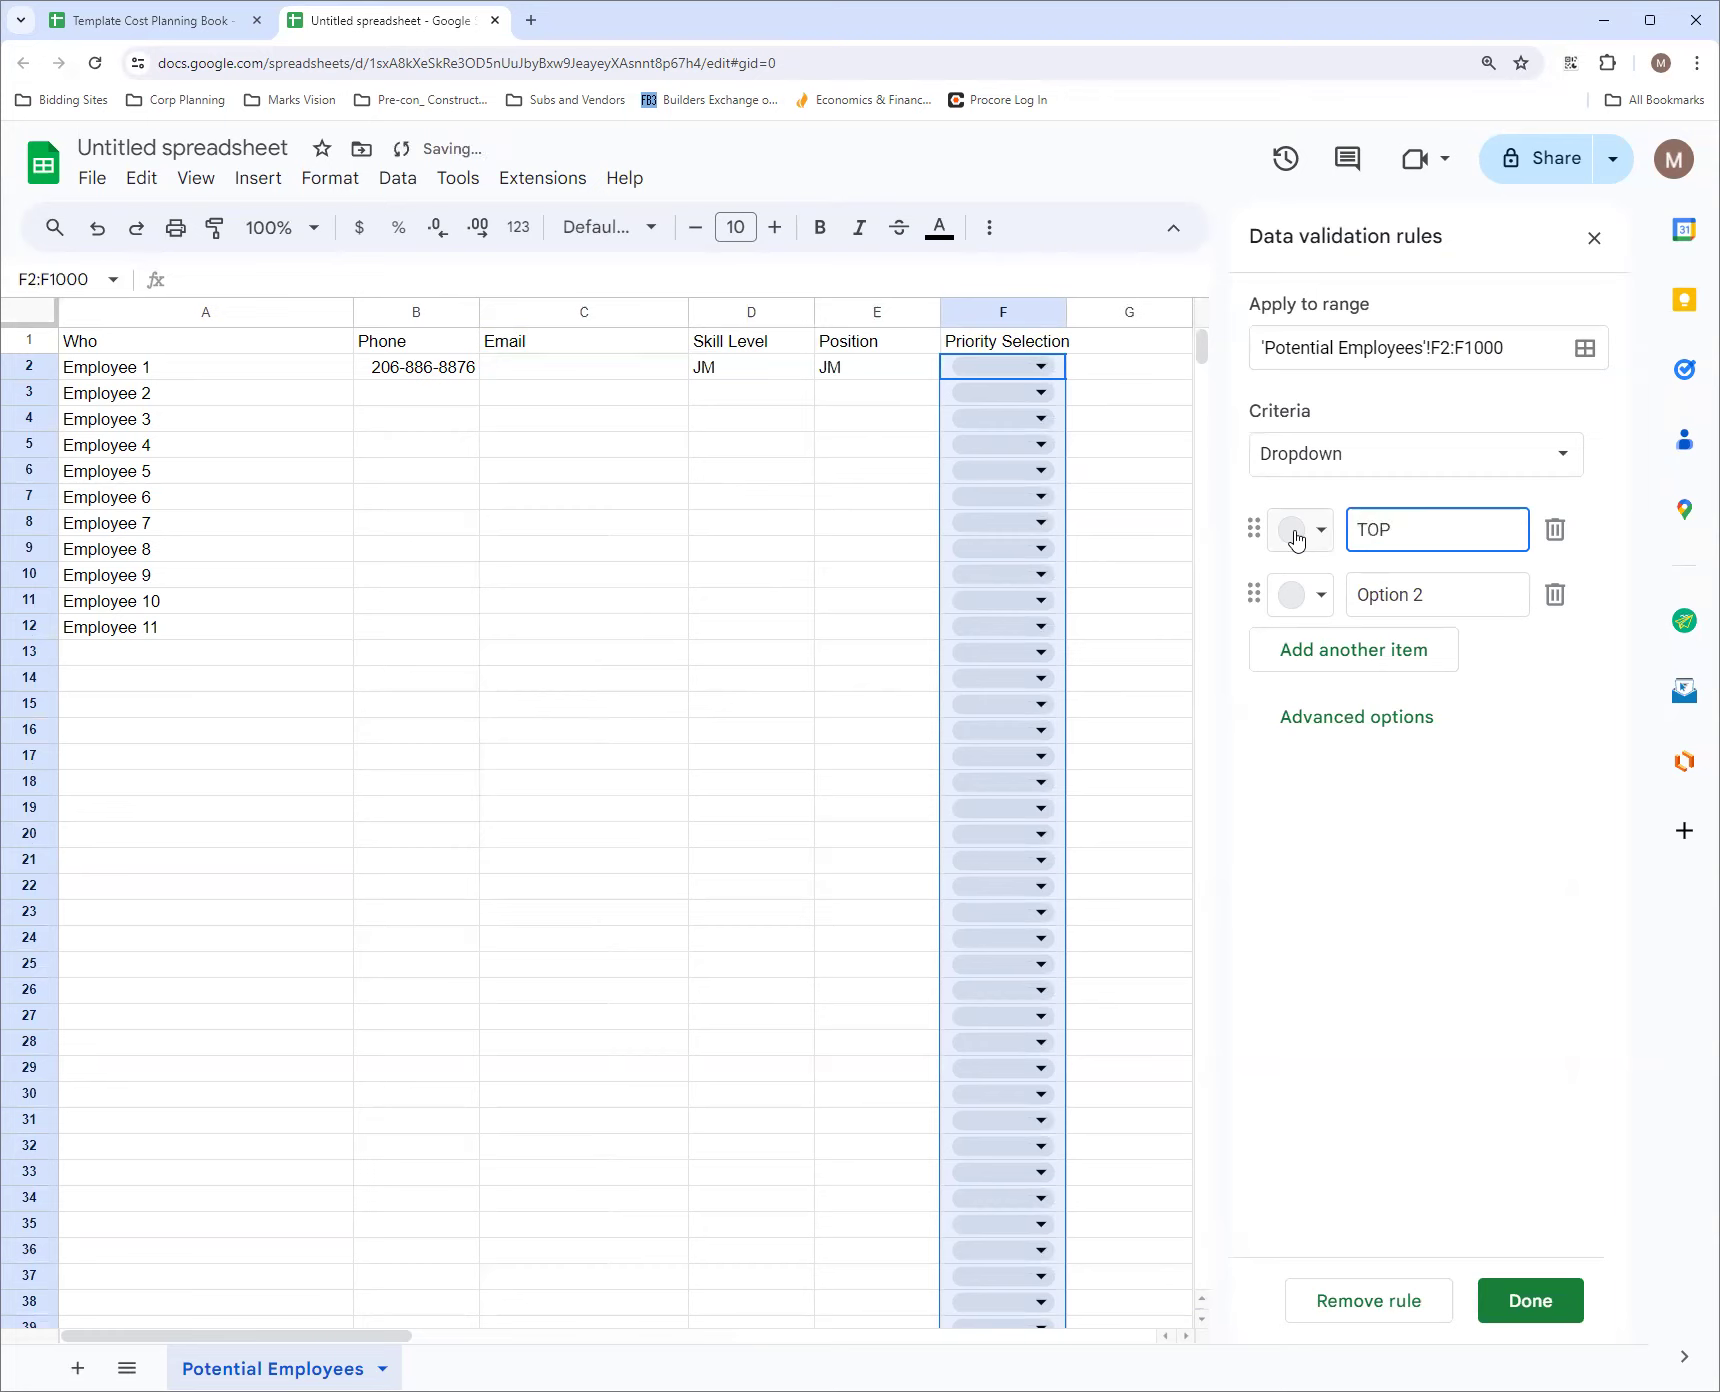
left_click(1458, 596)
key("BackSpace")
key("BackSpace")
key("BackSpace")
key("BackSpace")
key("BackSpace")
key("BackSpace")
key("BackSpace")
key("BackSpace")
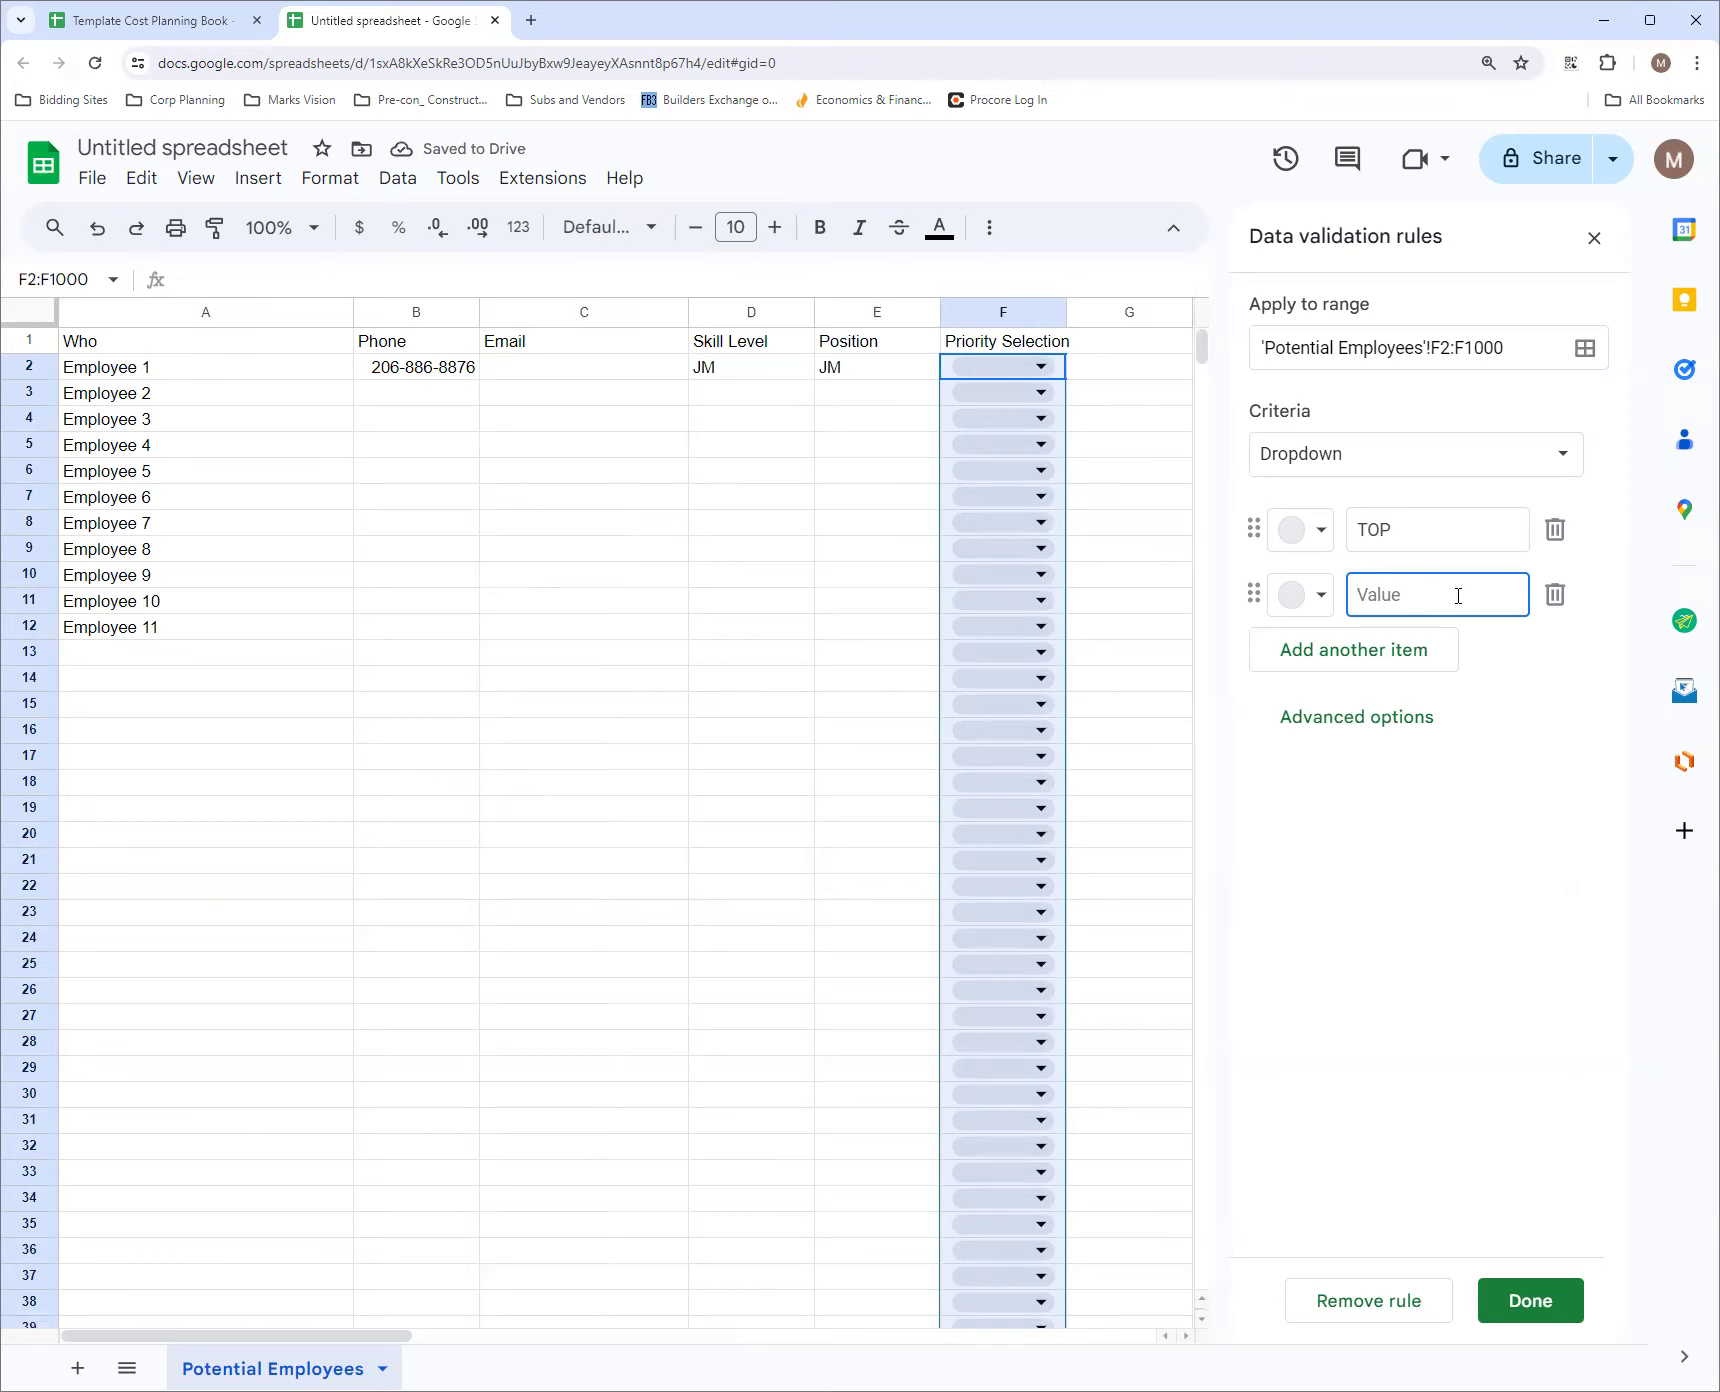
type("1")
left_click(1412, 652)
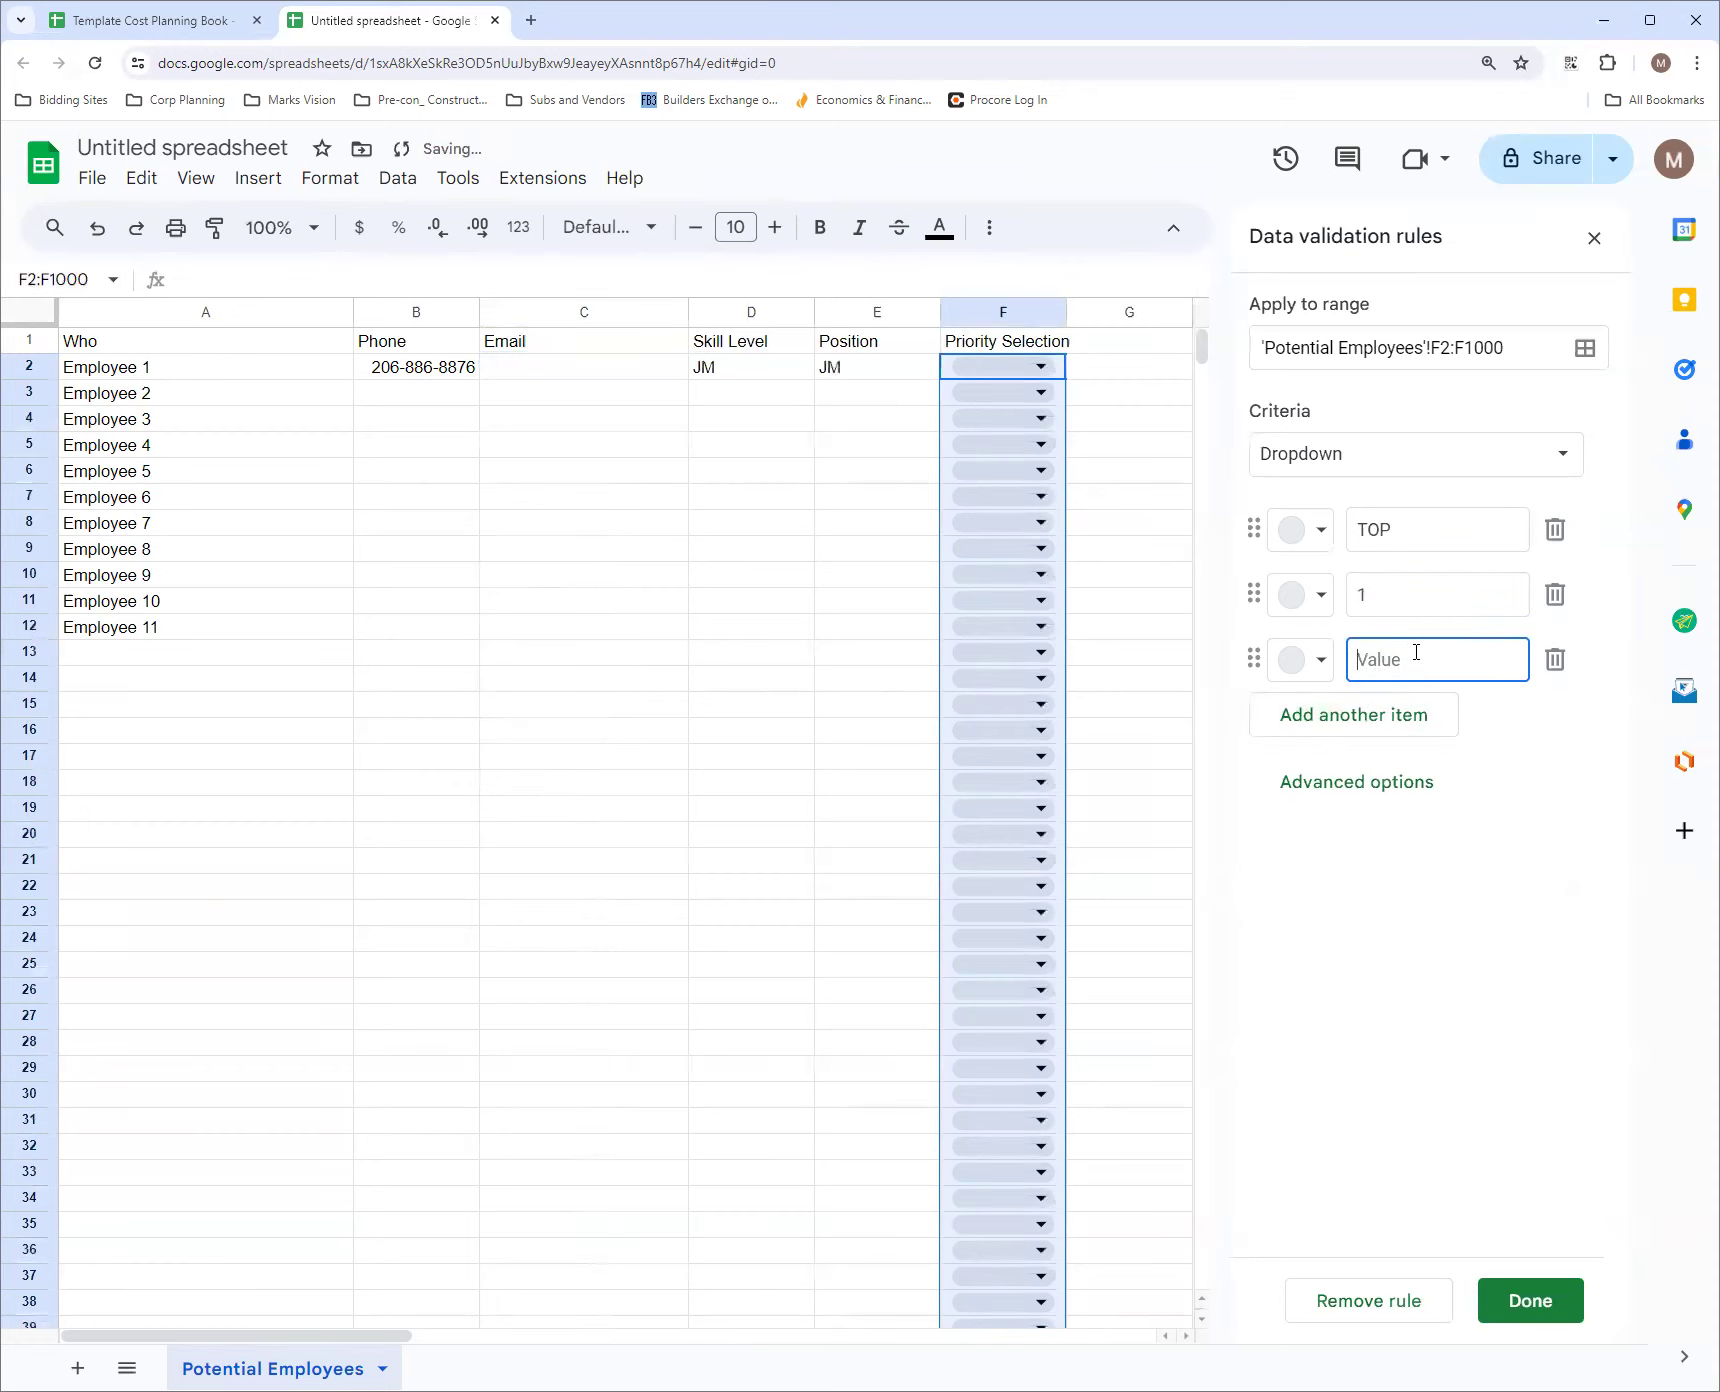
type("2")
left_click(1396, 714)
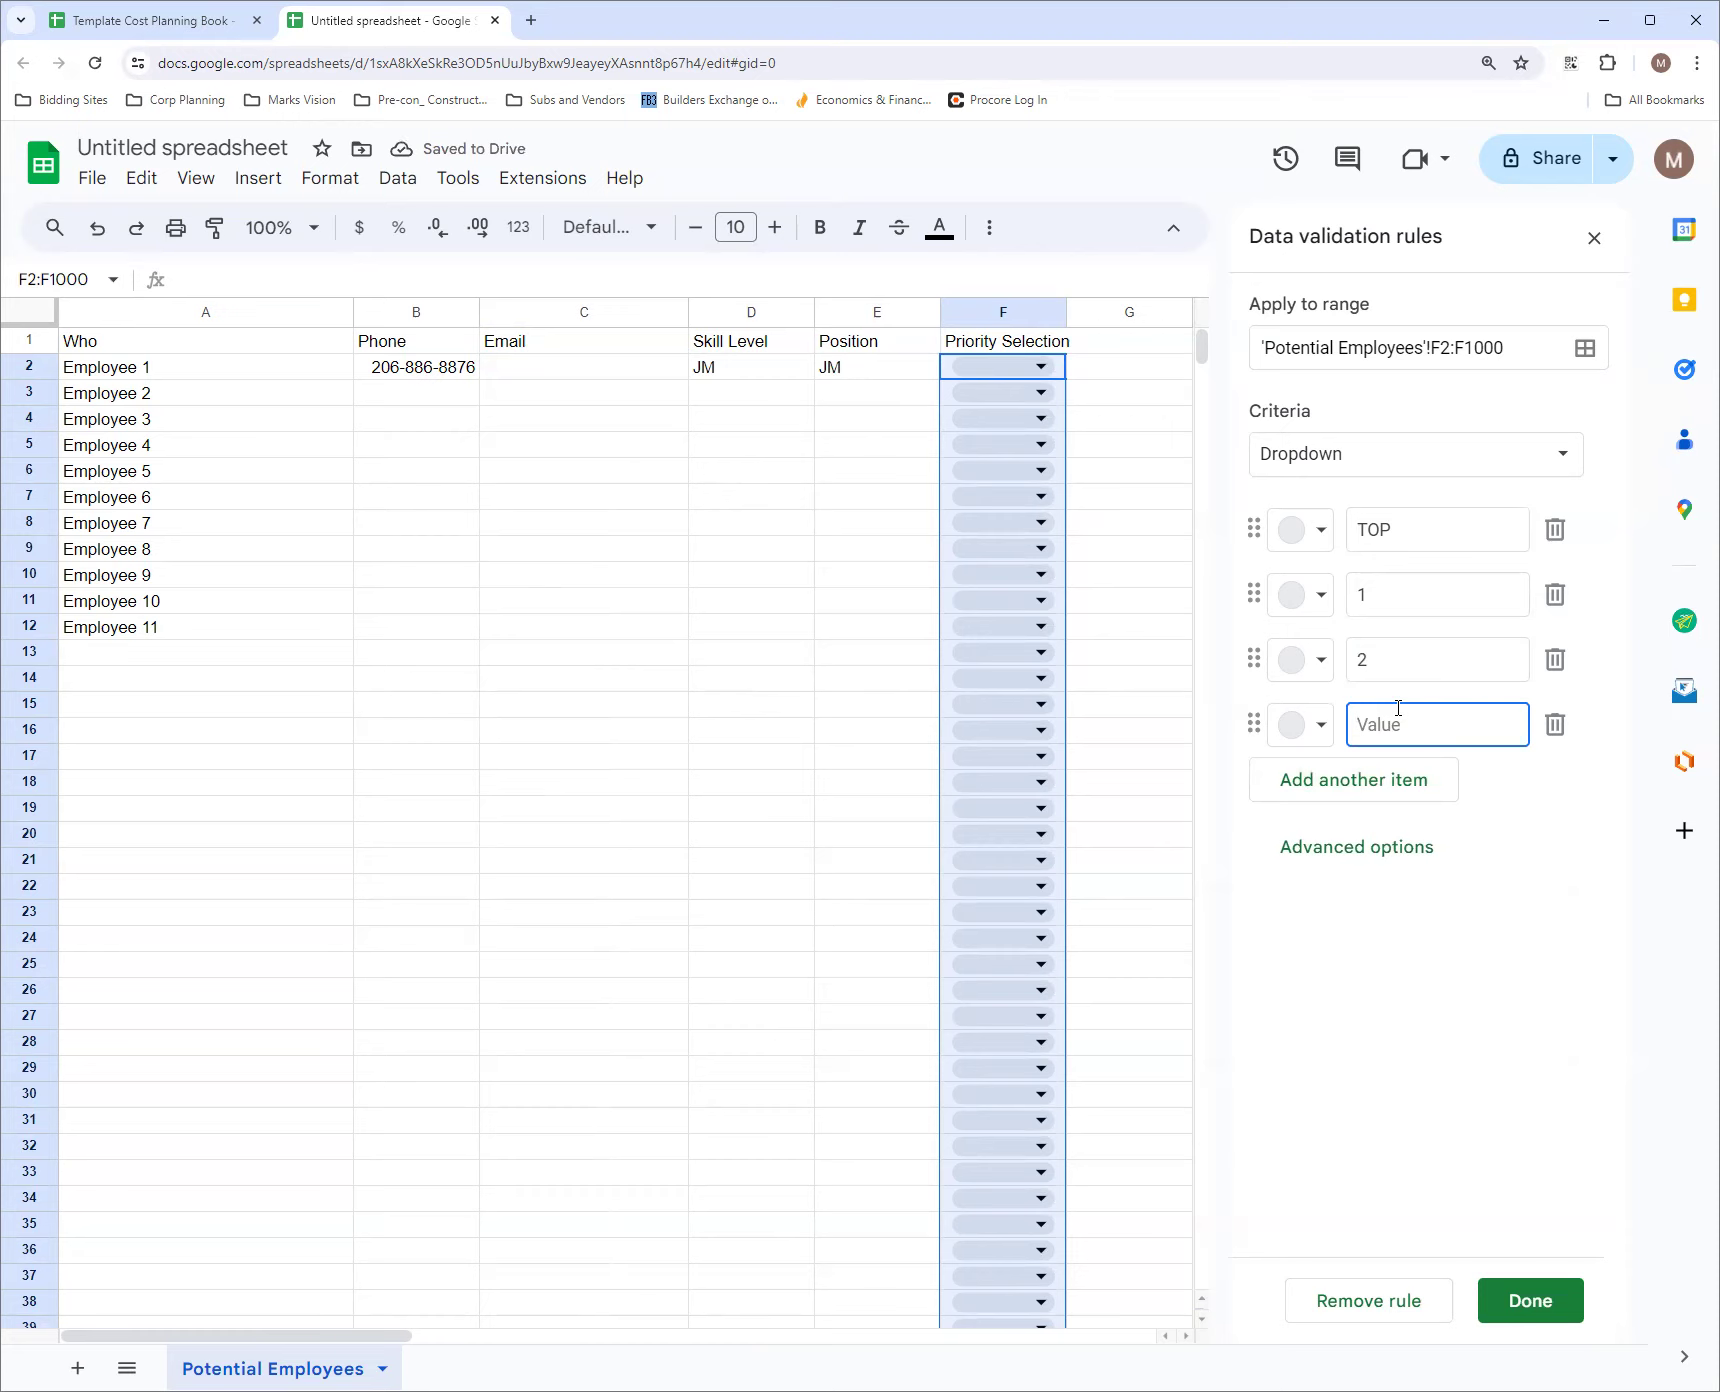
type("3")
Save the priority rule with the Arrow display style and select 2 as Employee 1's priority
left_click(1405, 860)
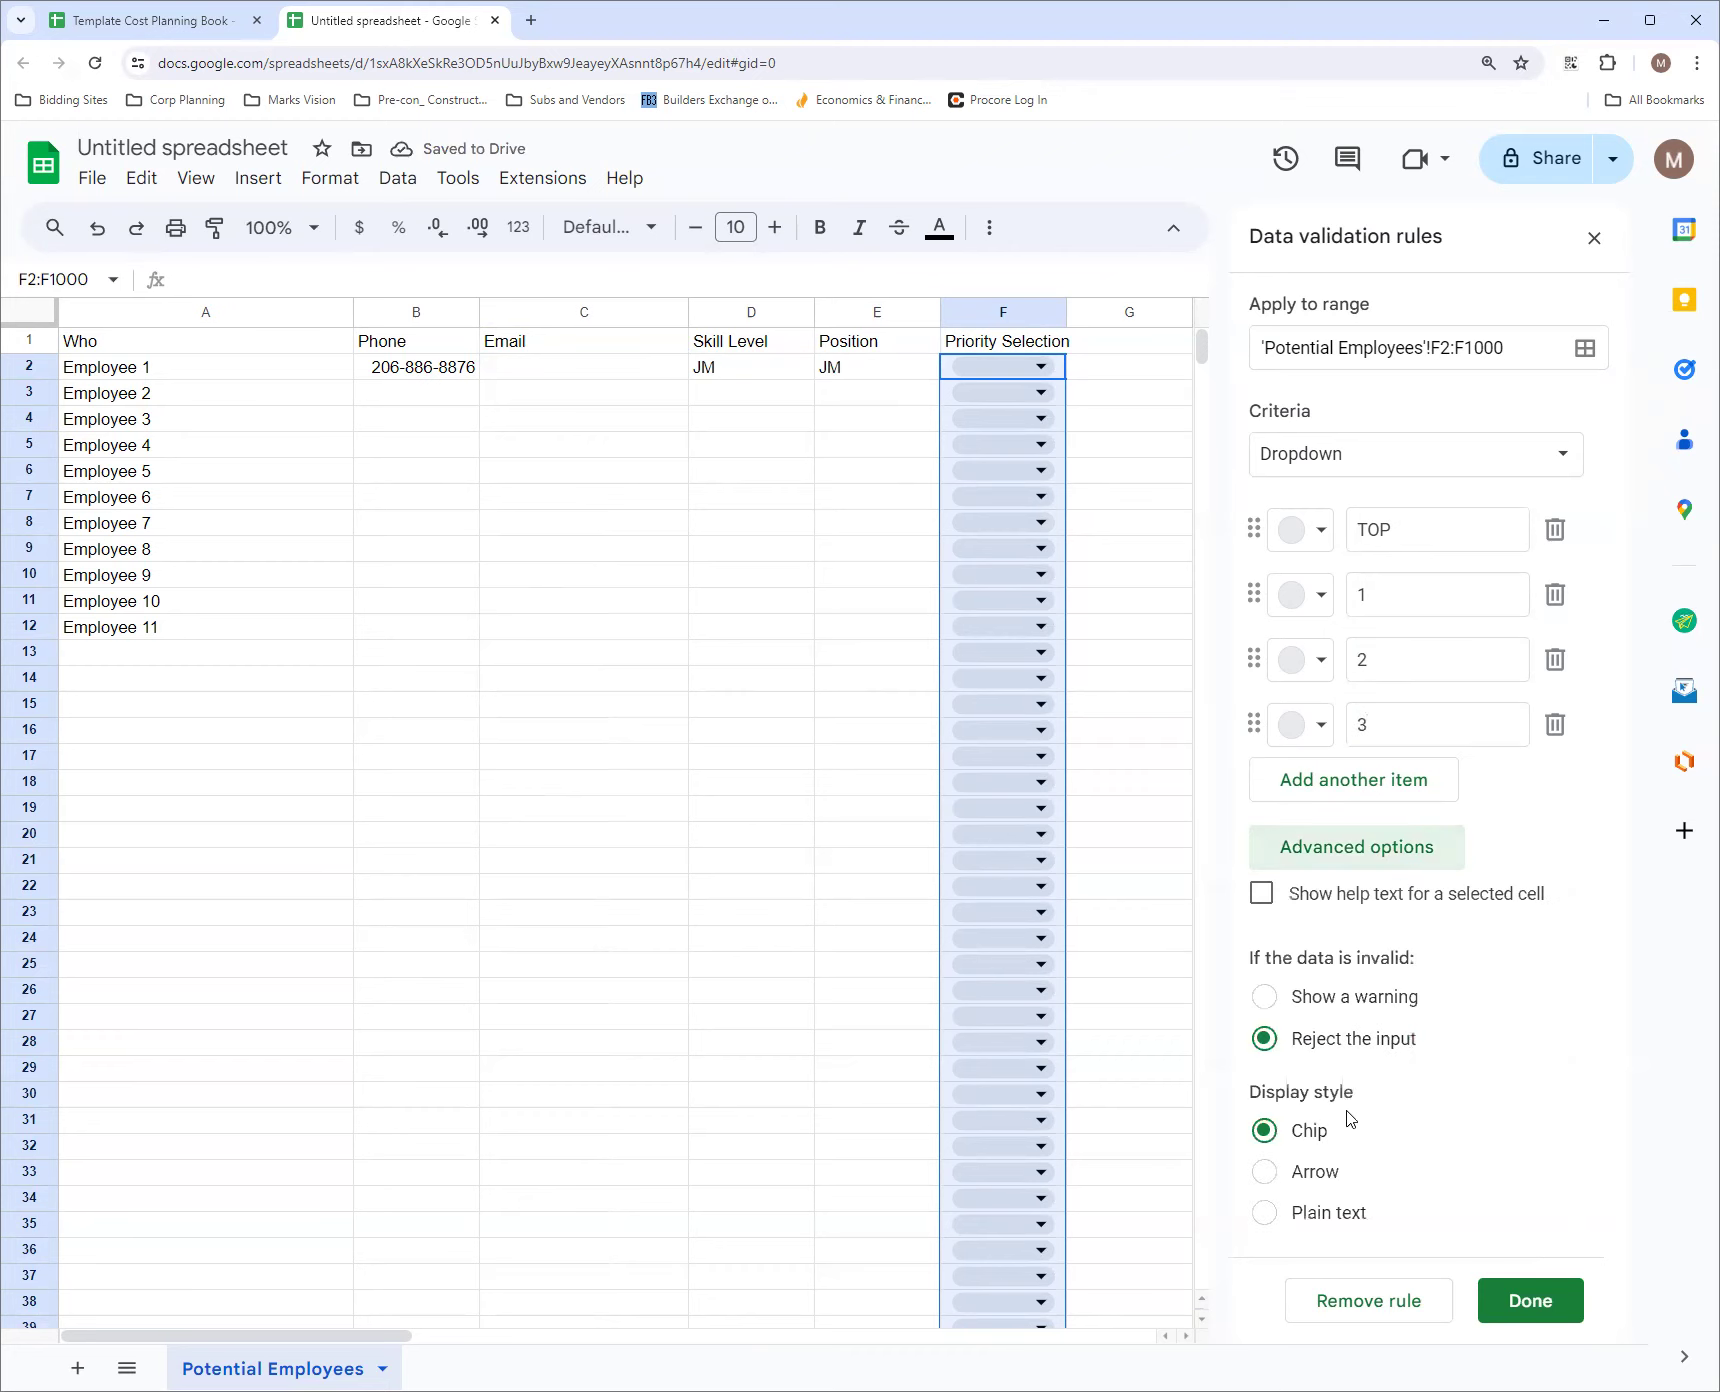
left_click(1265, 1172)
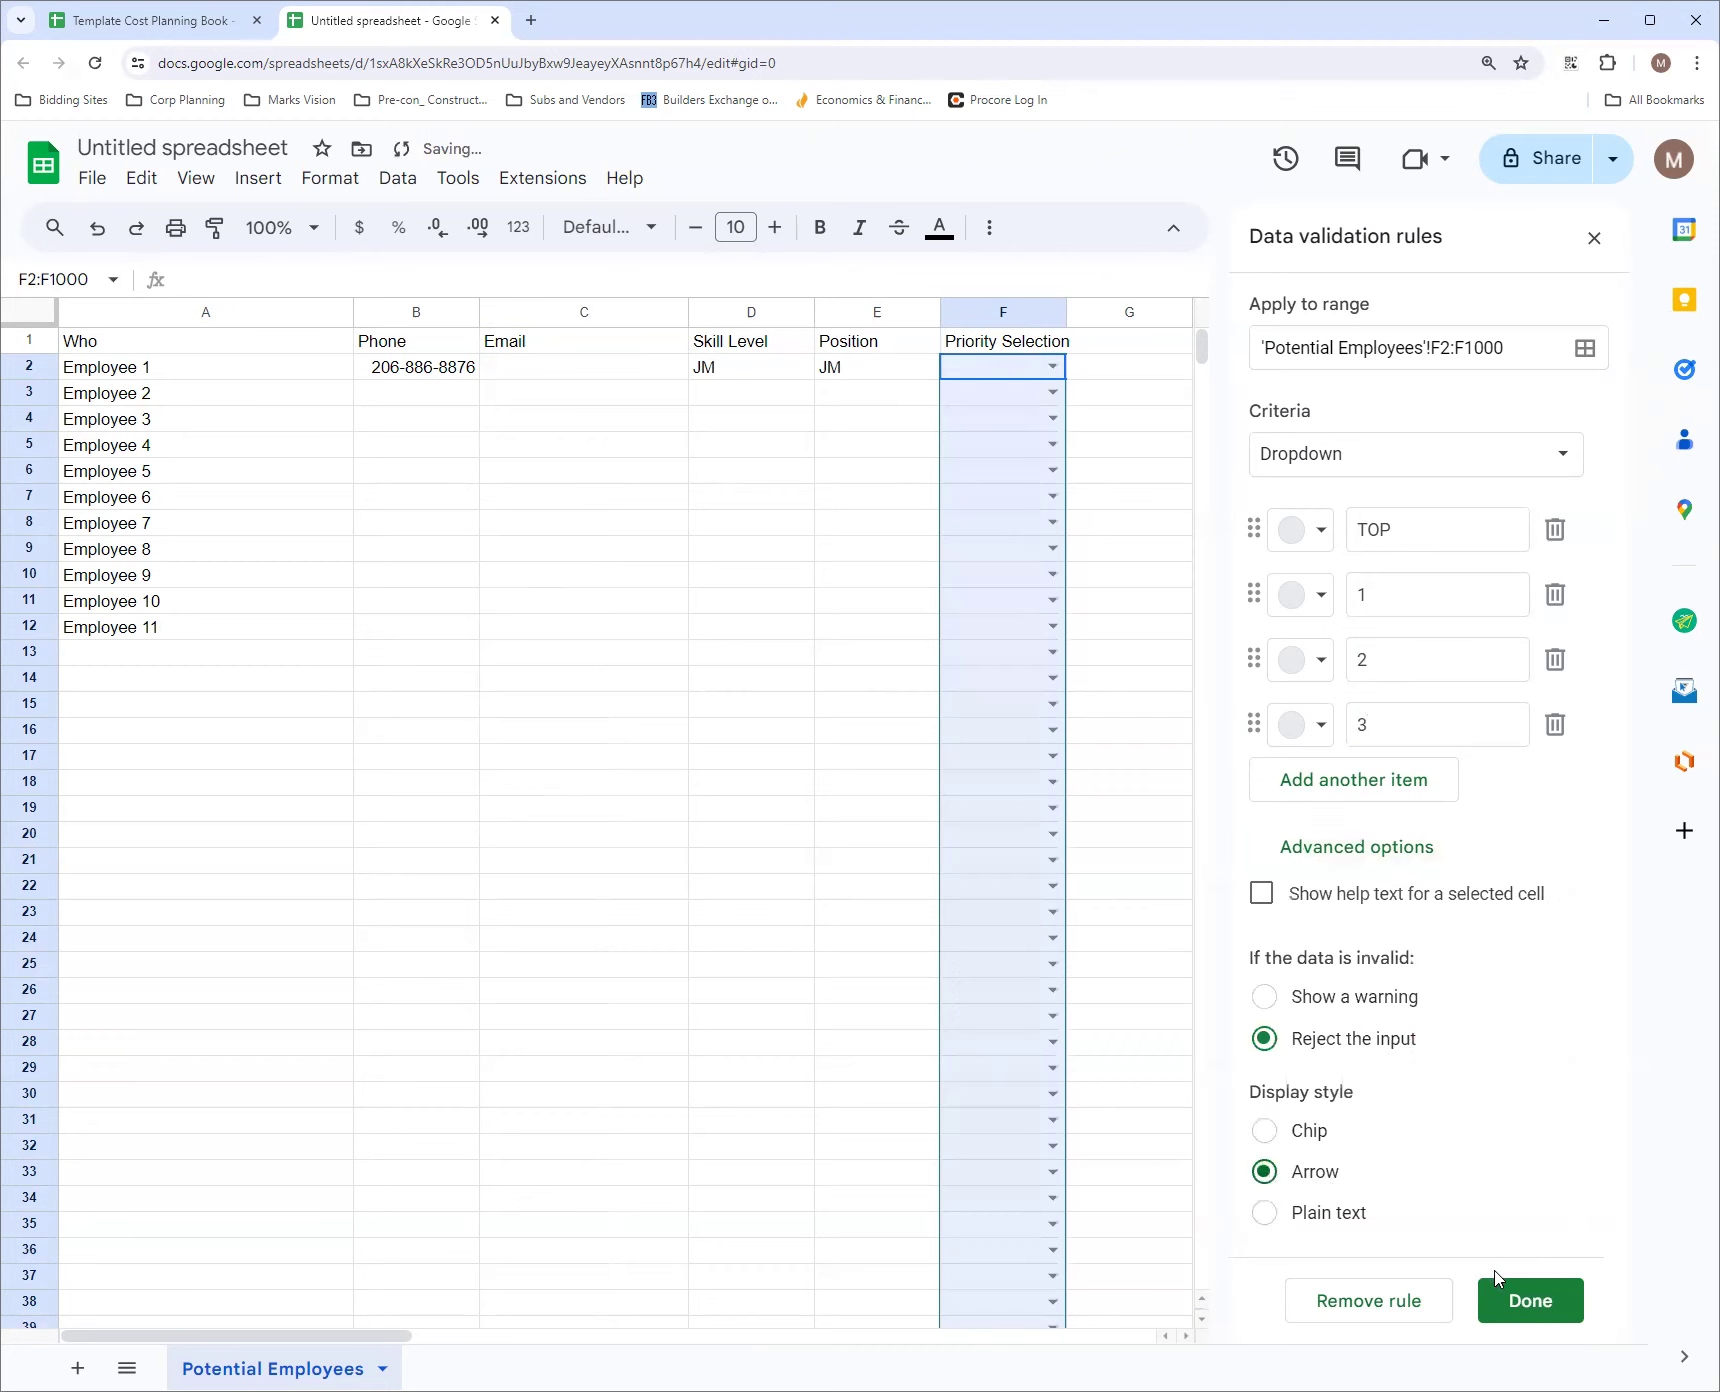
left_click(1520, 1302)
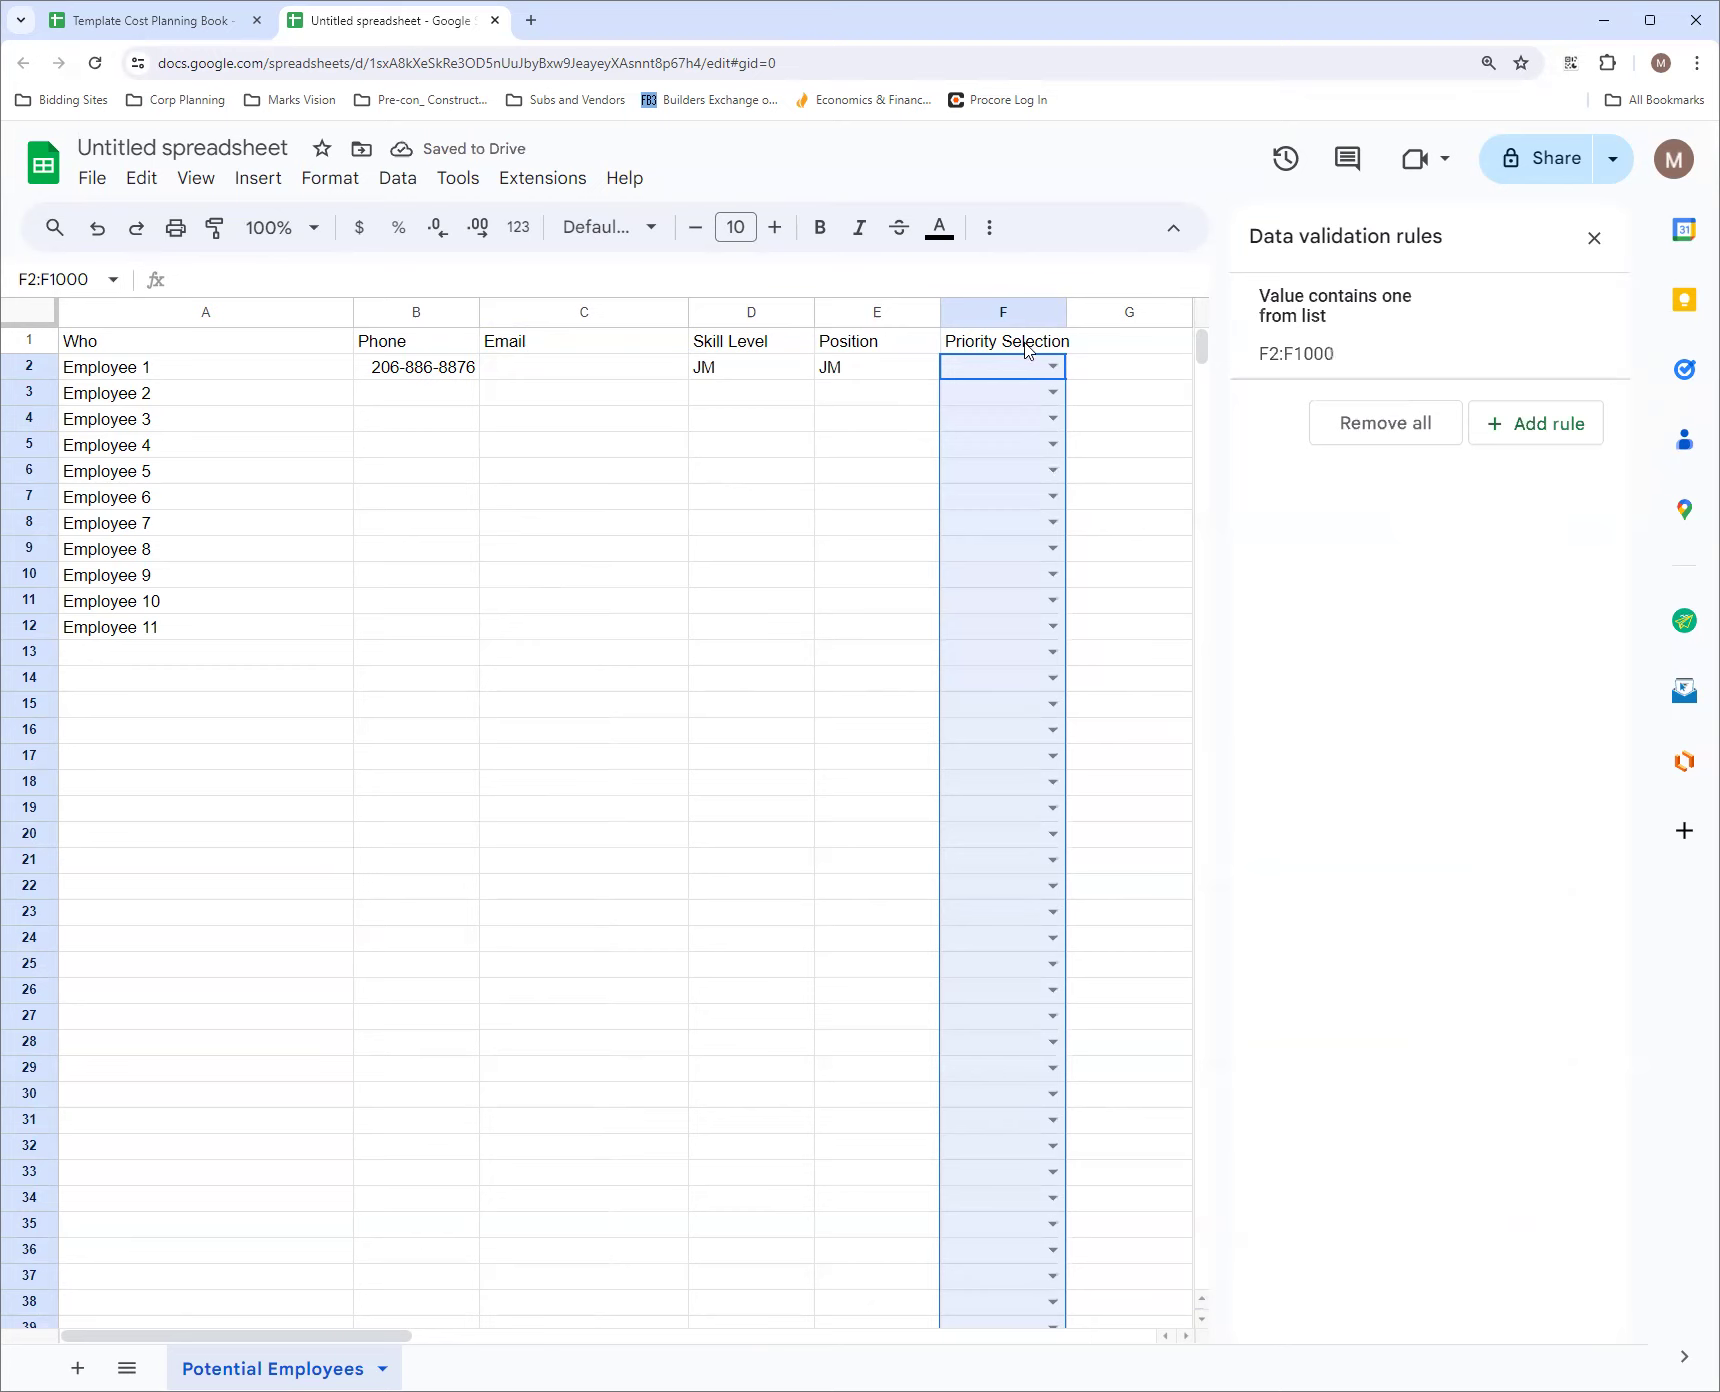
left_click(1052, 366)
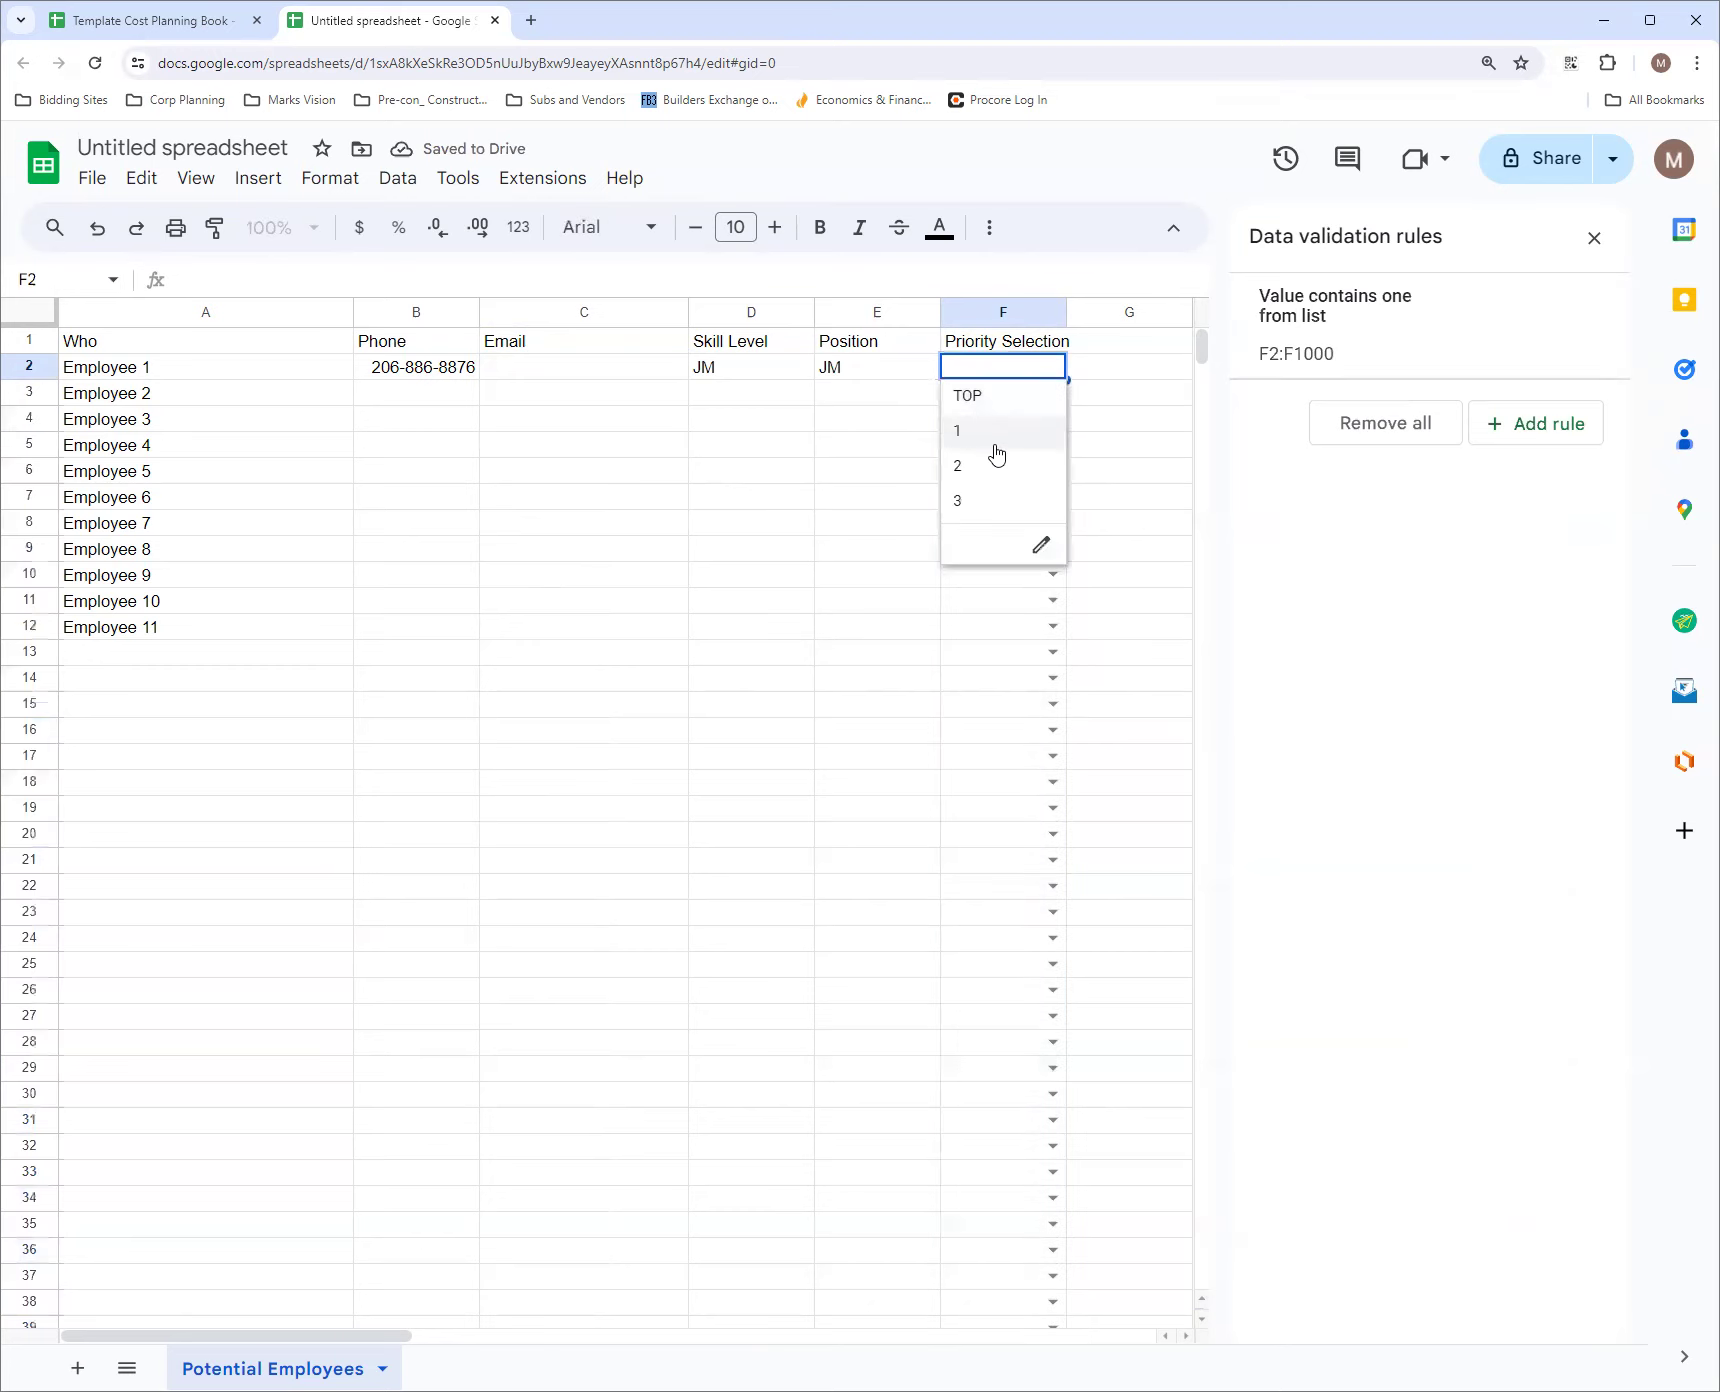
left_click(996, 487)
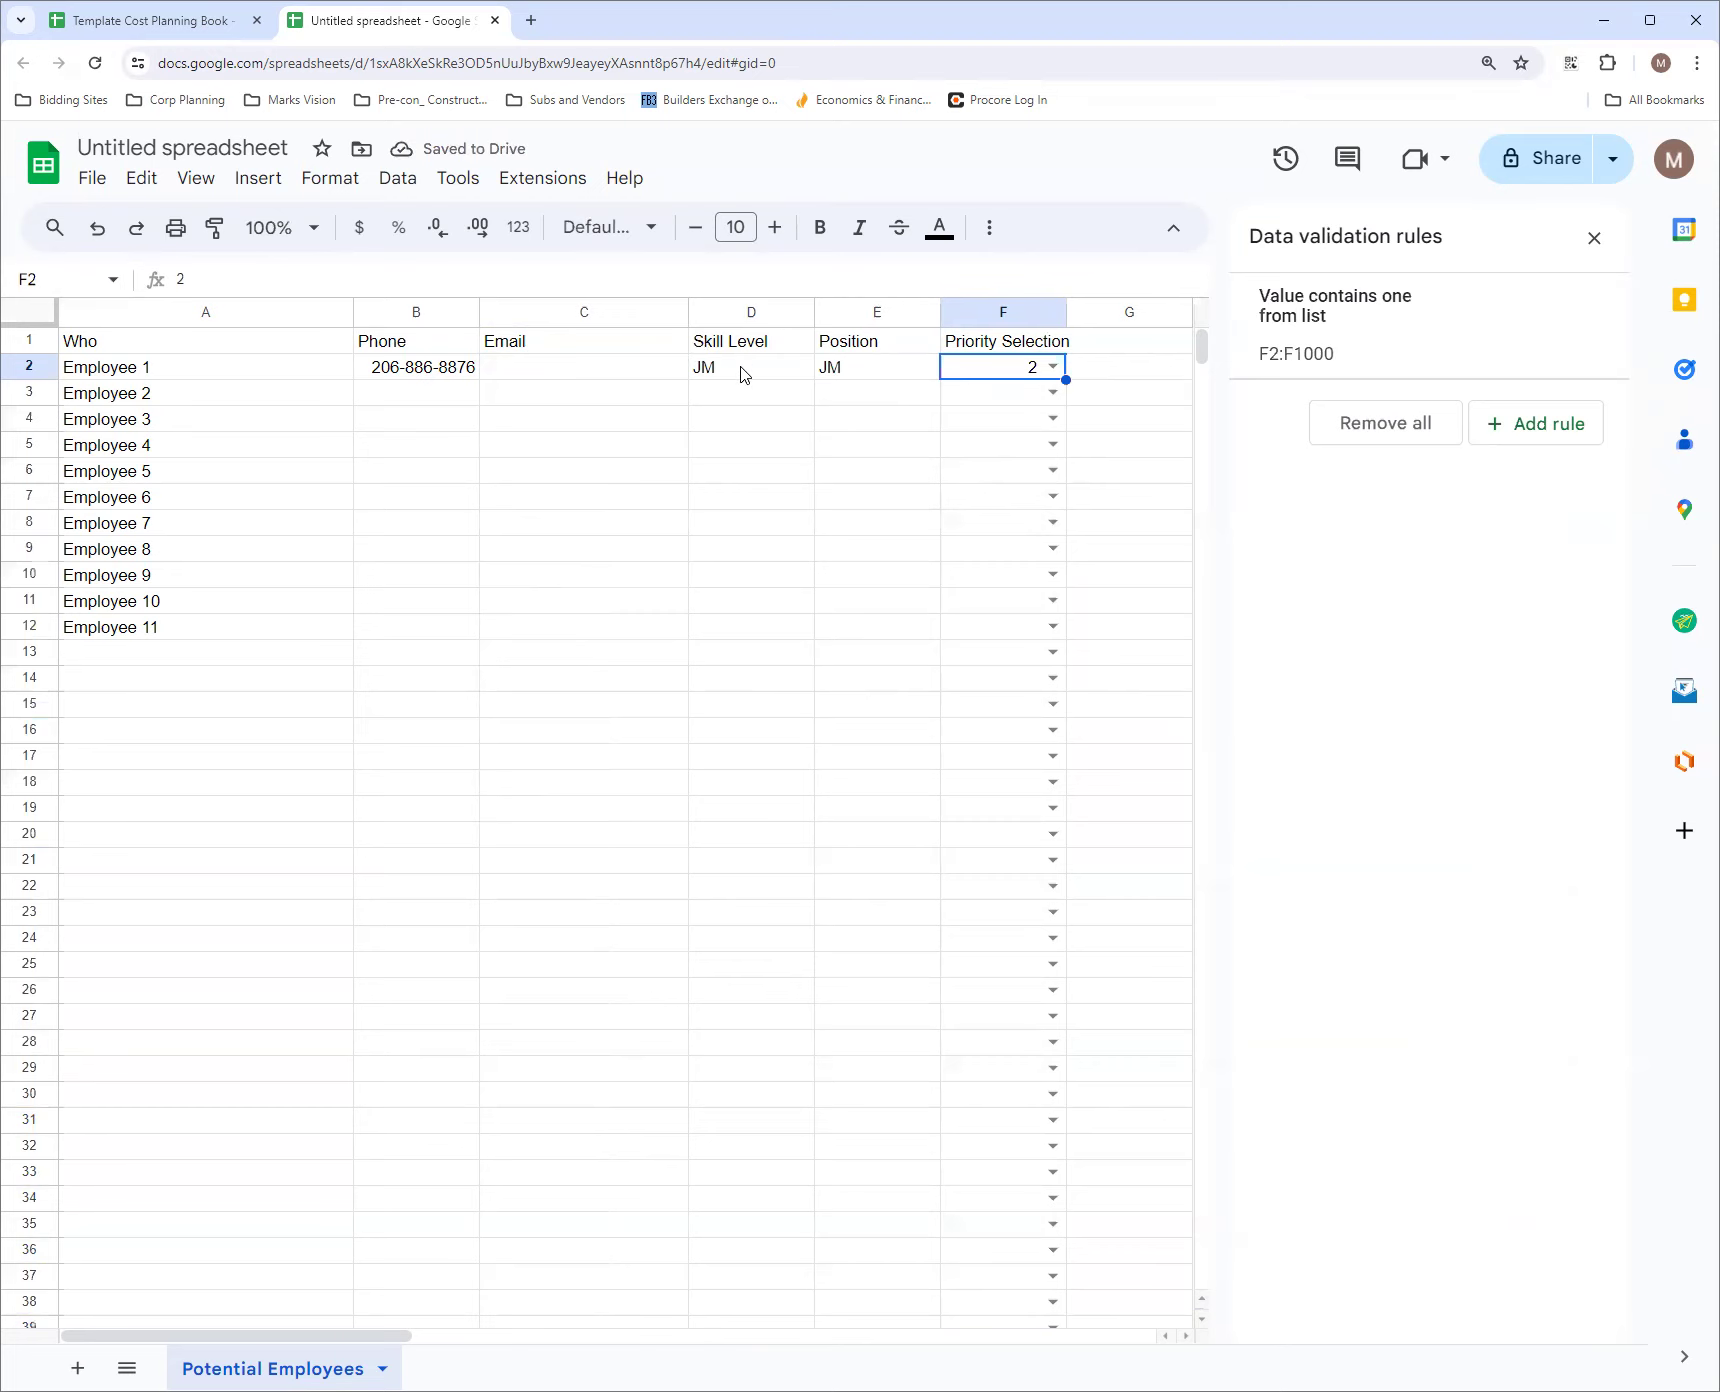
Insert a column before Position, title it Exp, and enter 7 as Employee 1's experience
left_click(828, 312)
right_click(833, 318)
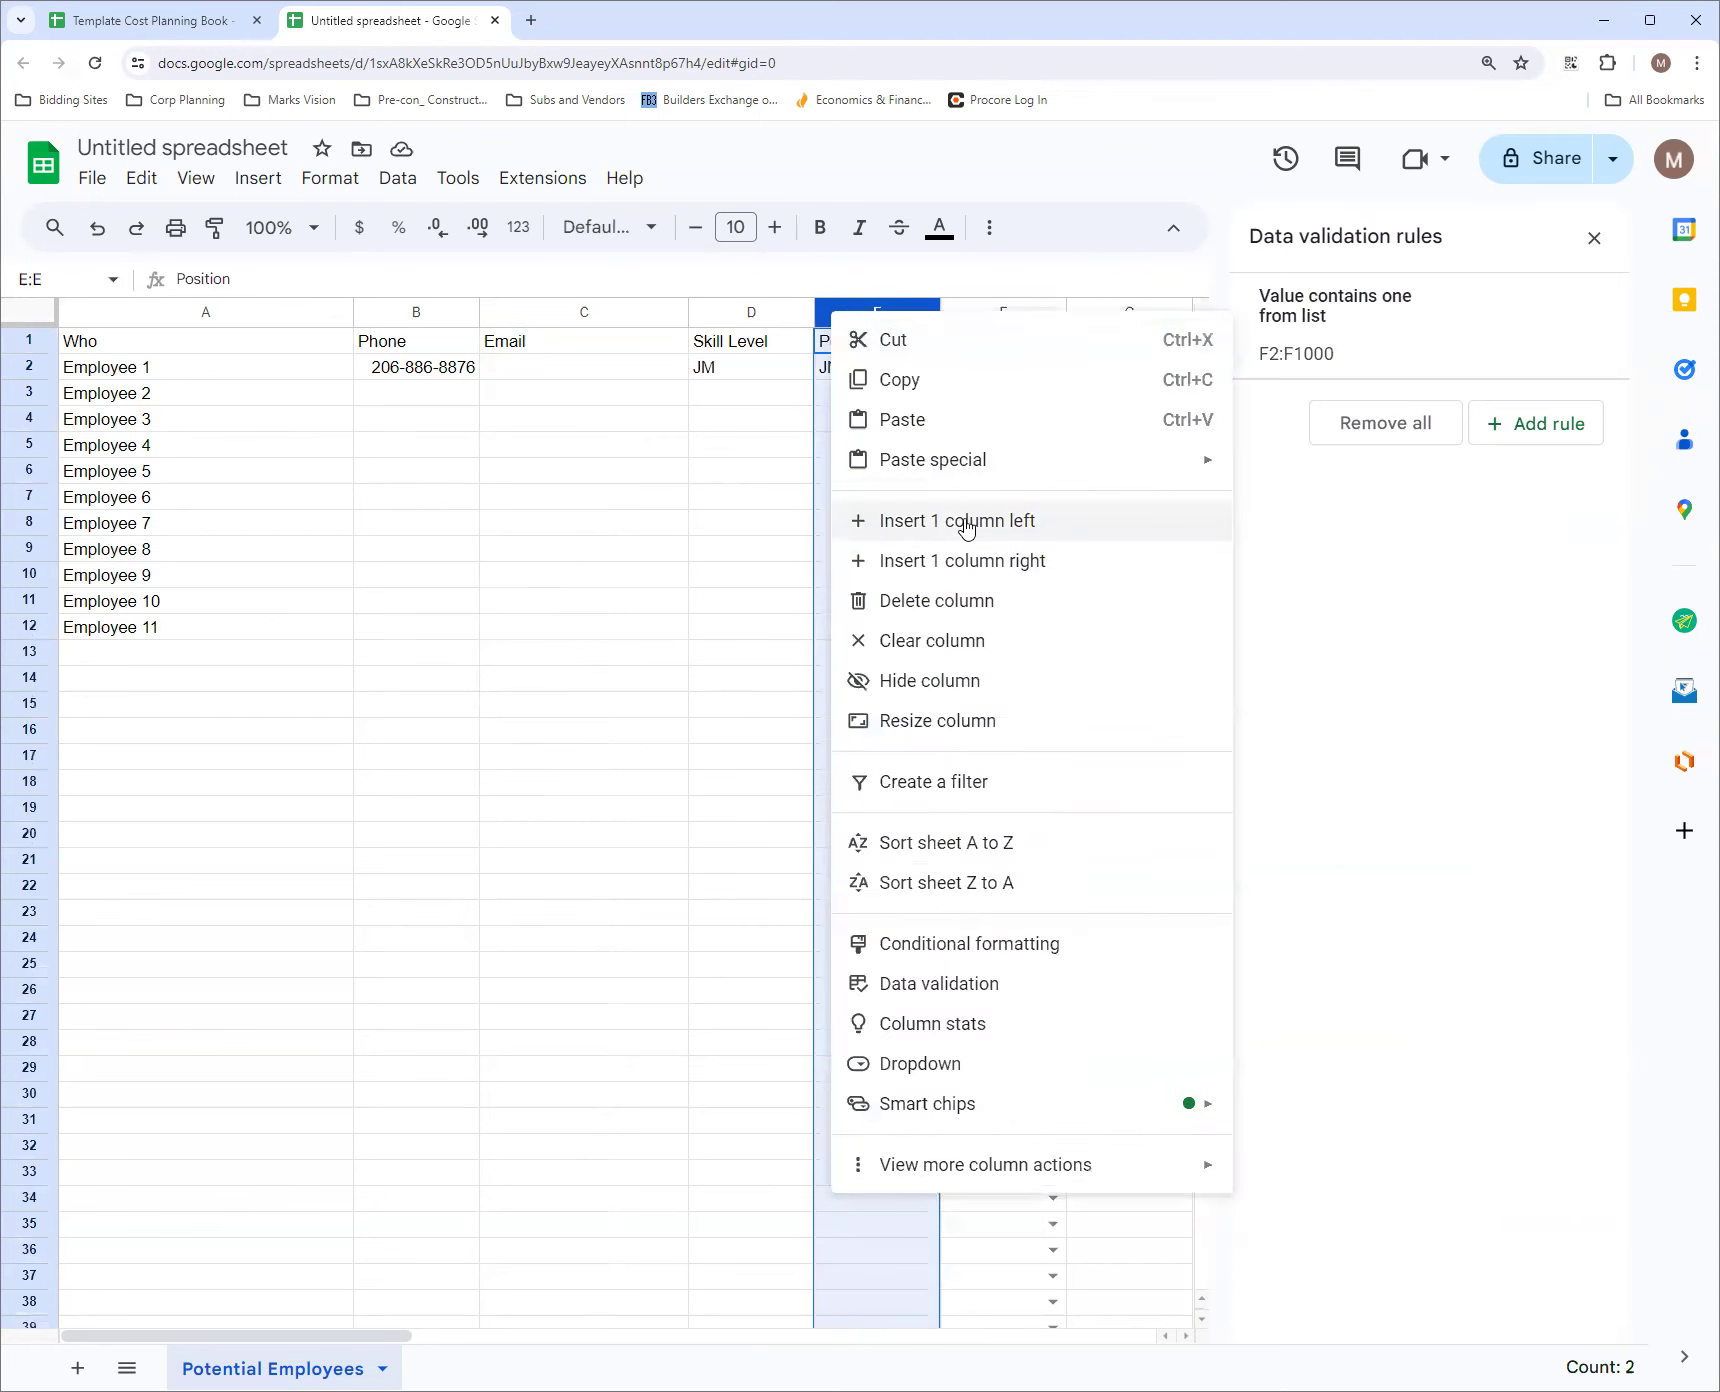
left_click(965, 521)
left_click(885, 350)
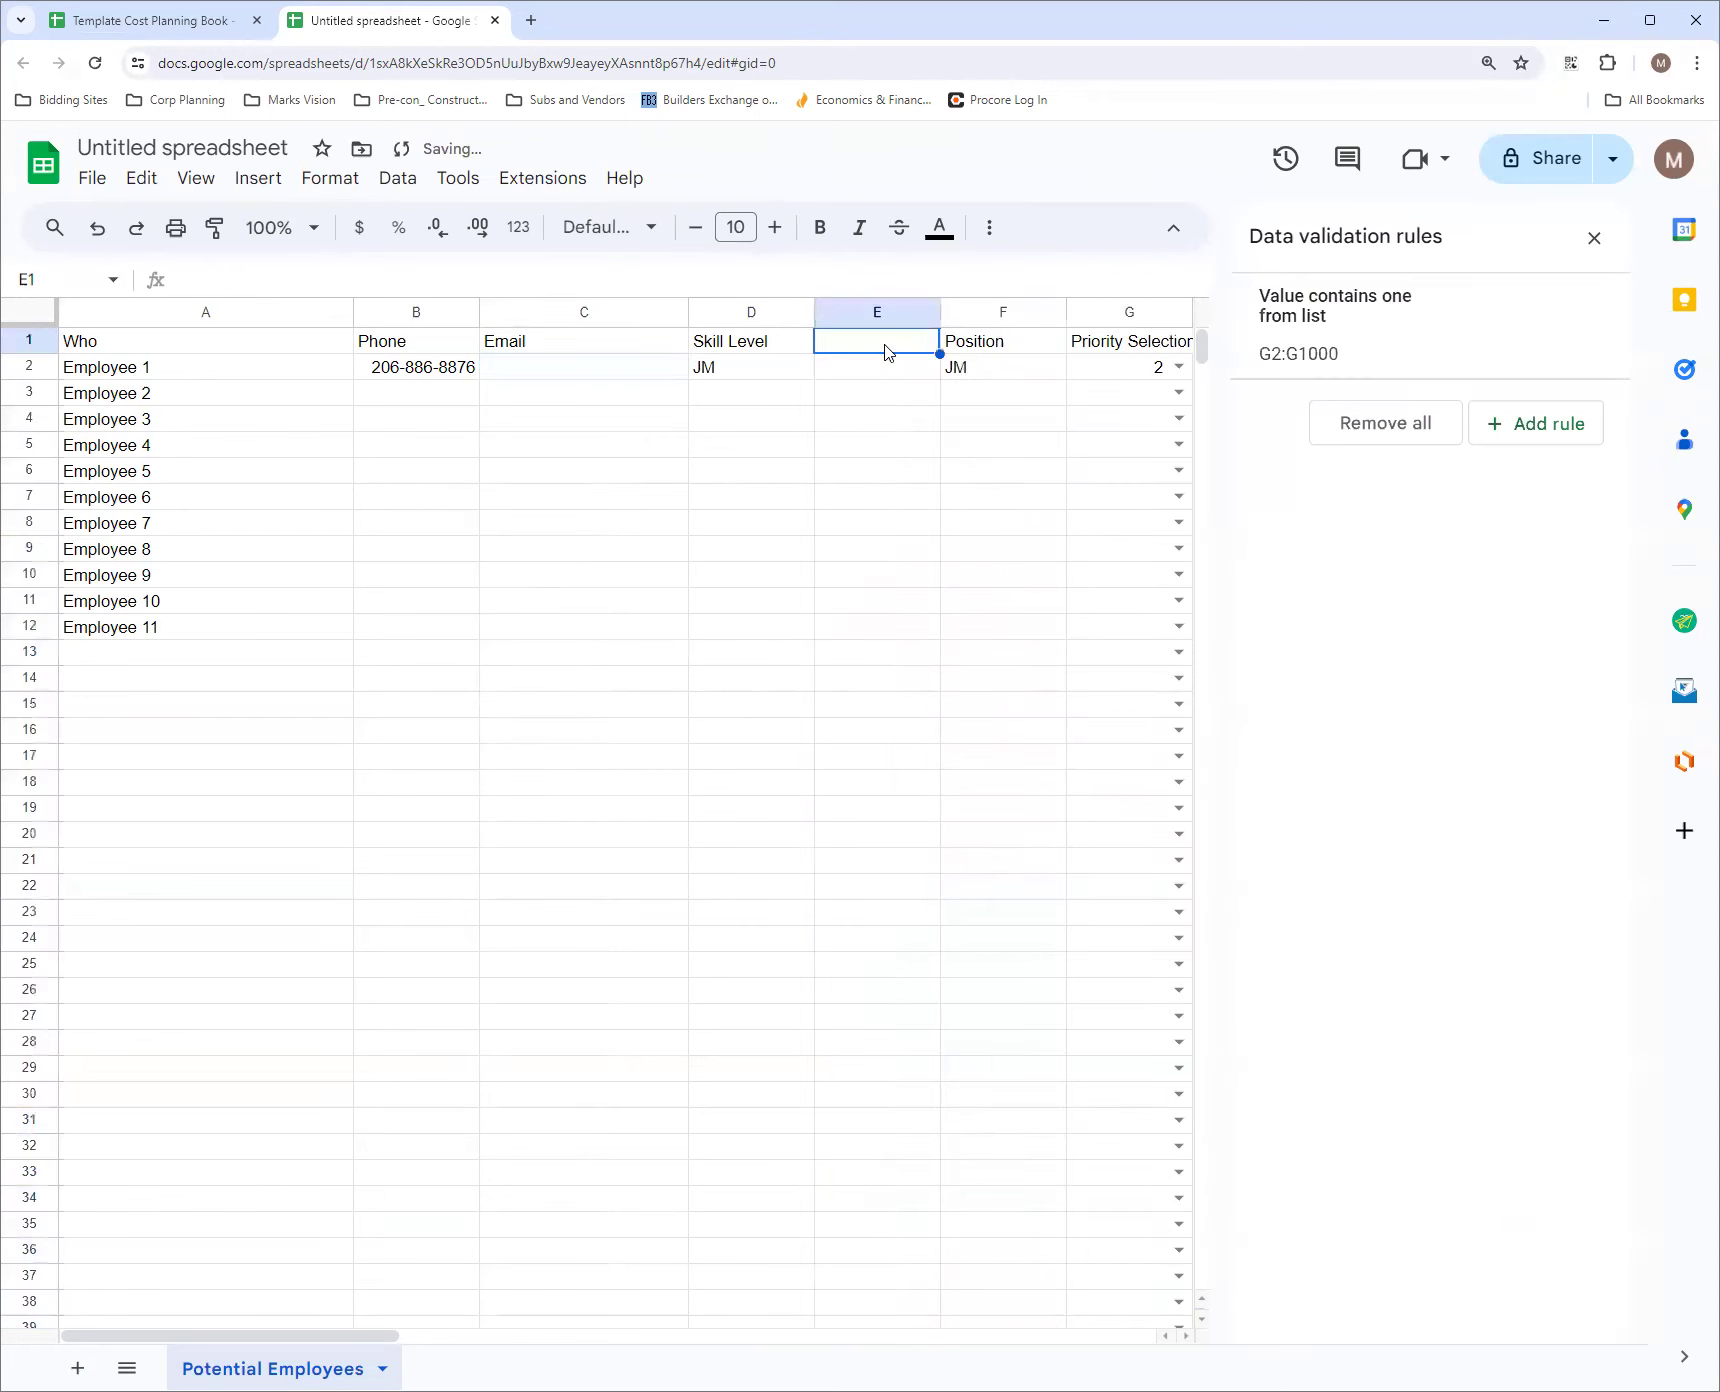
type("Exp")
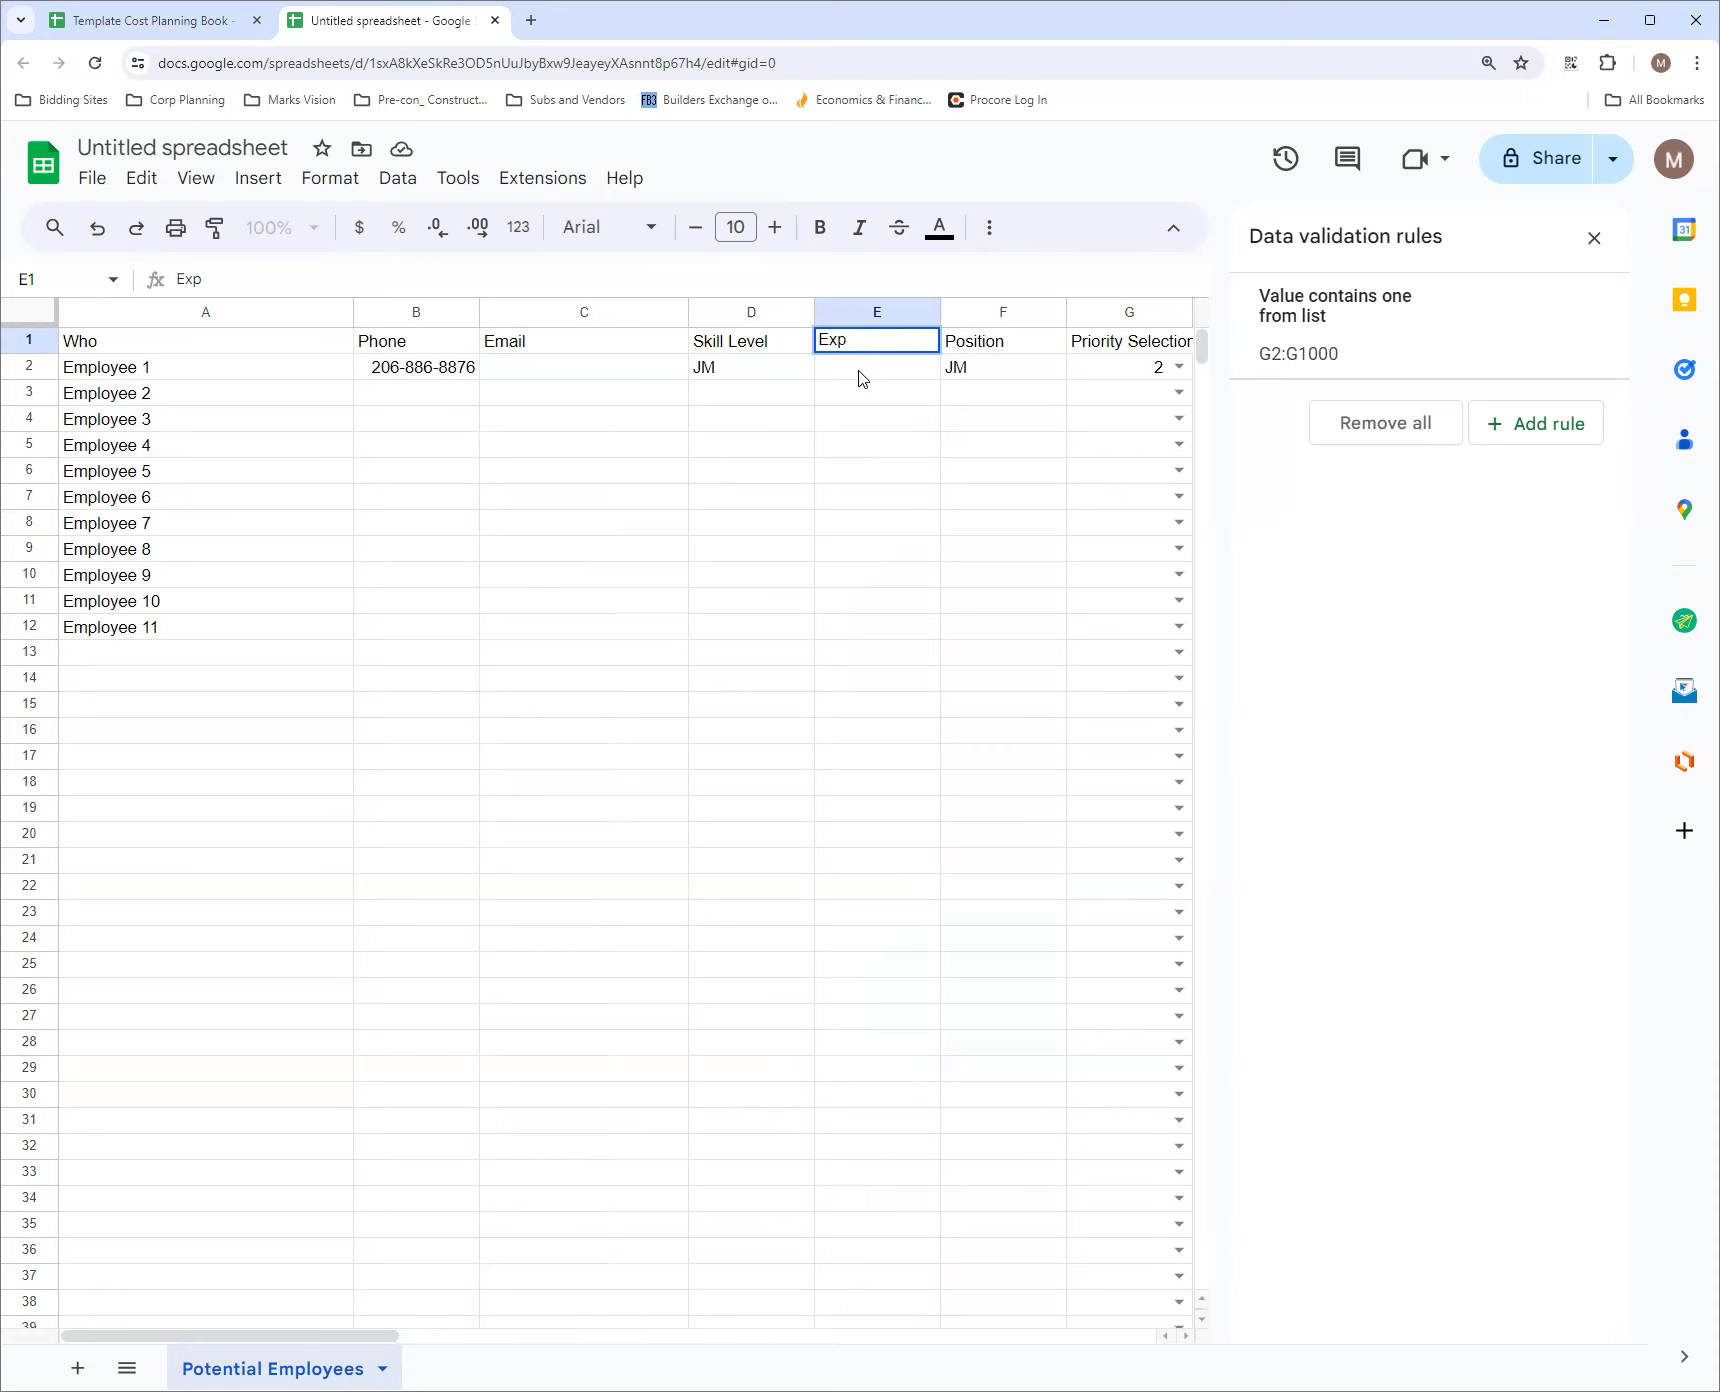
left_click(858, 377)
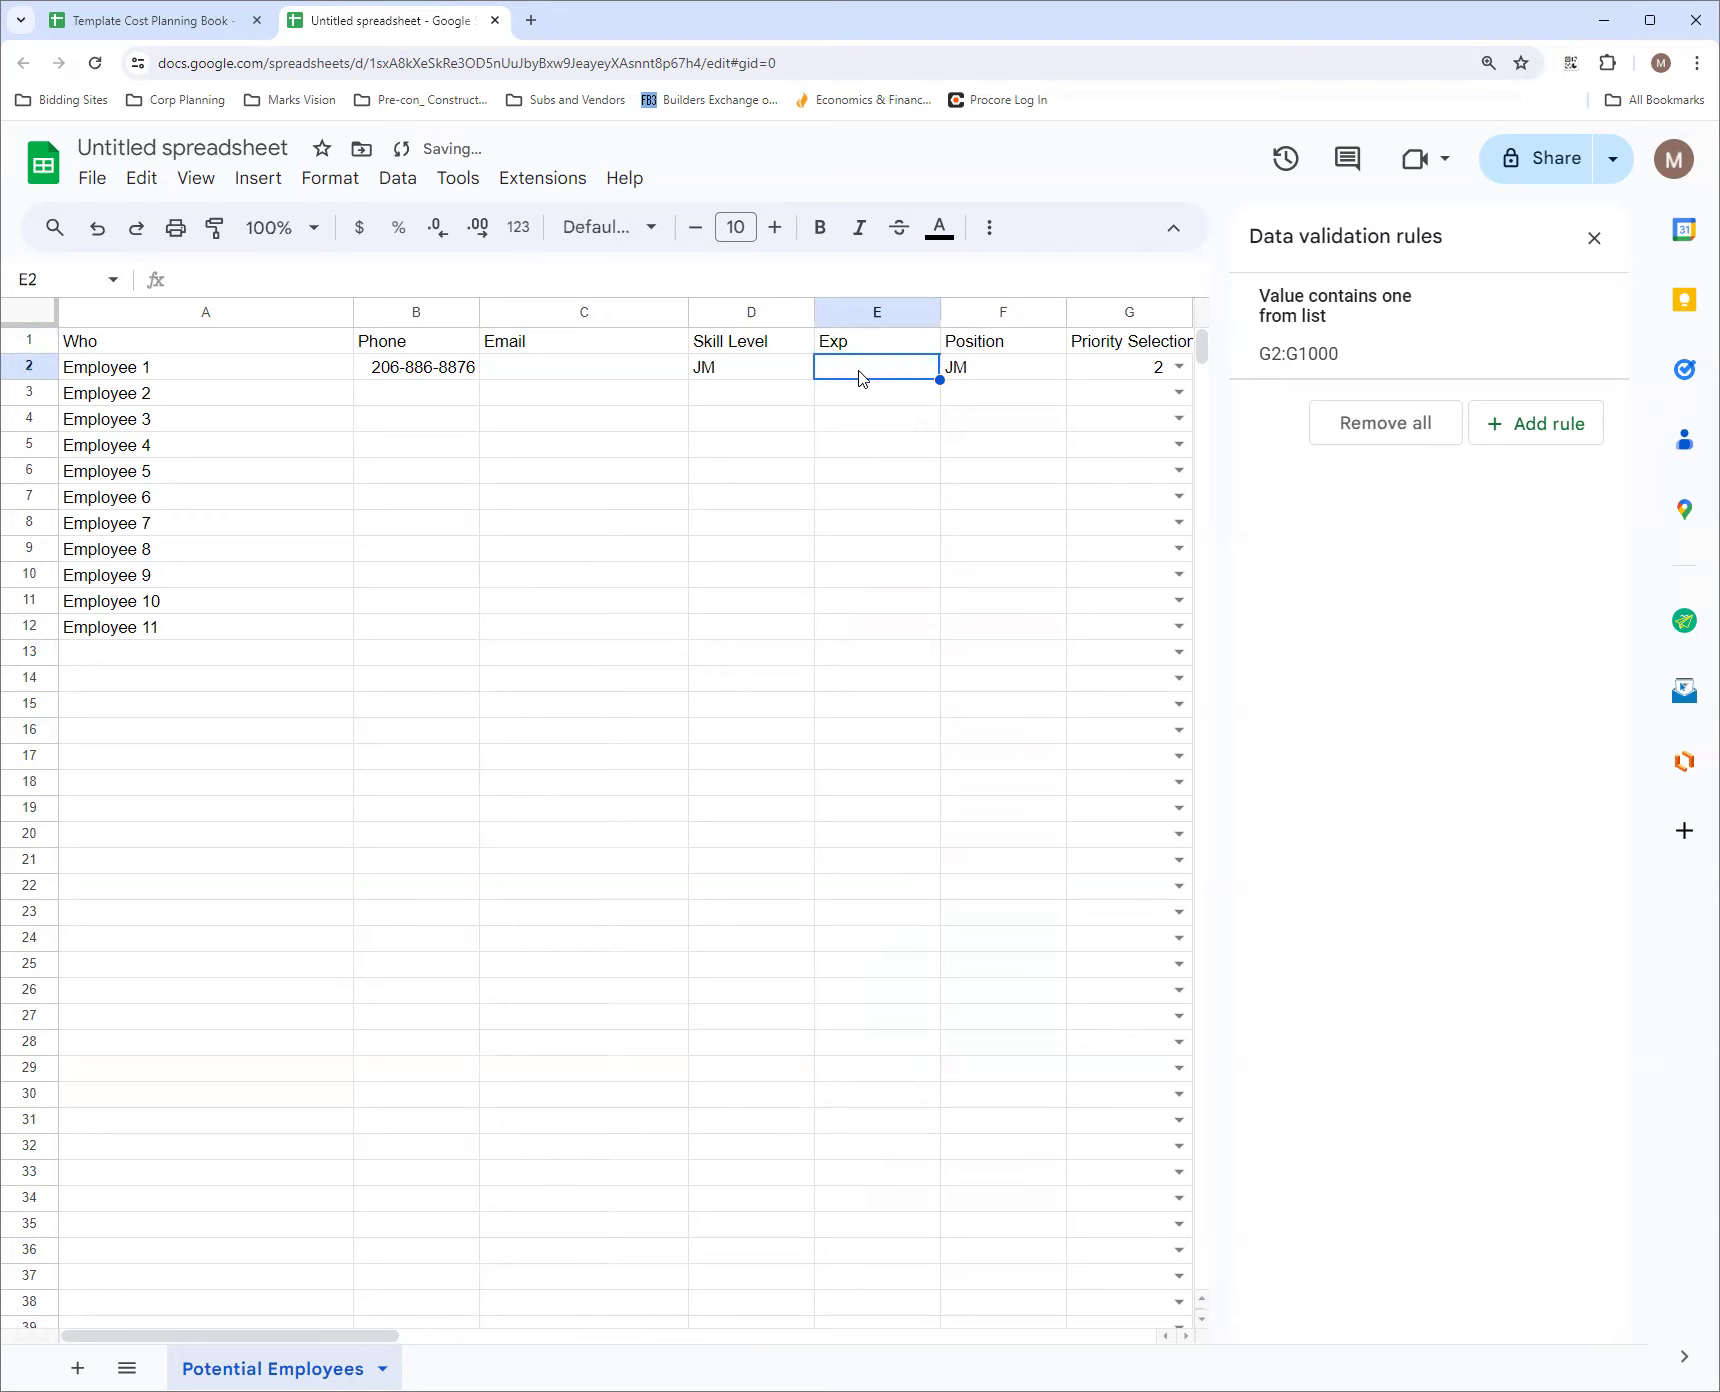
type("7")
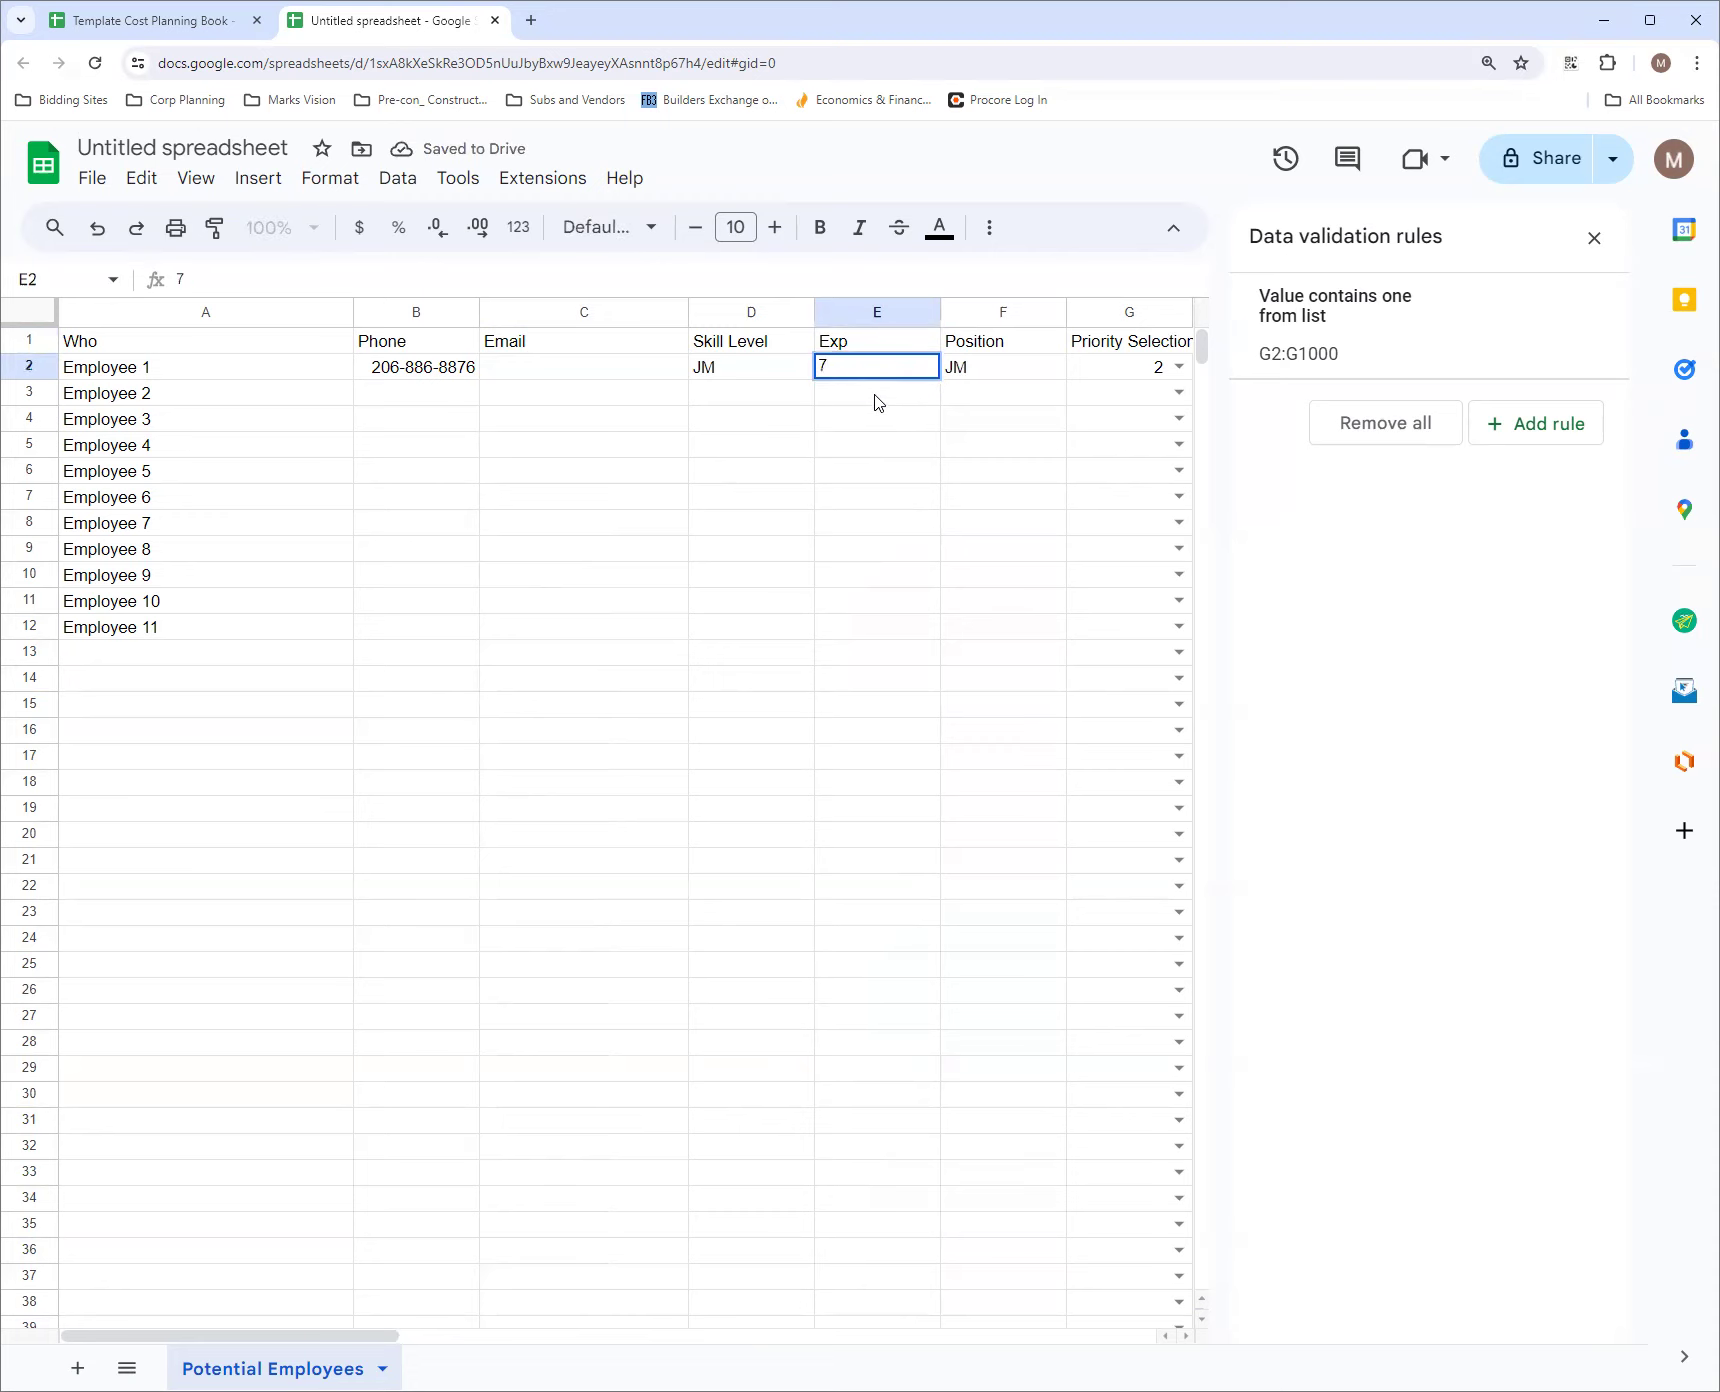
left_click(863, 420)
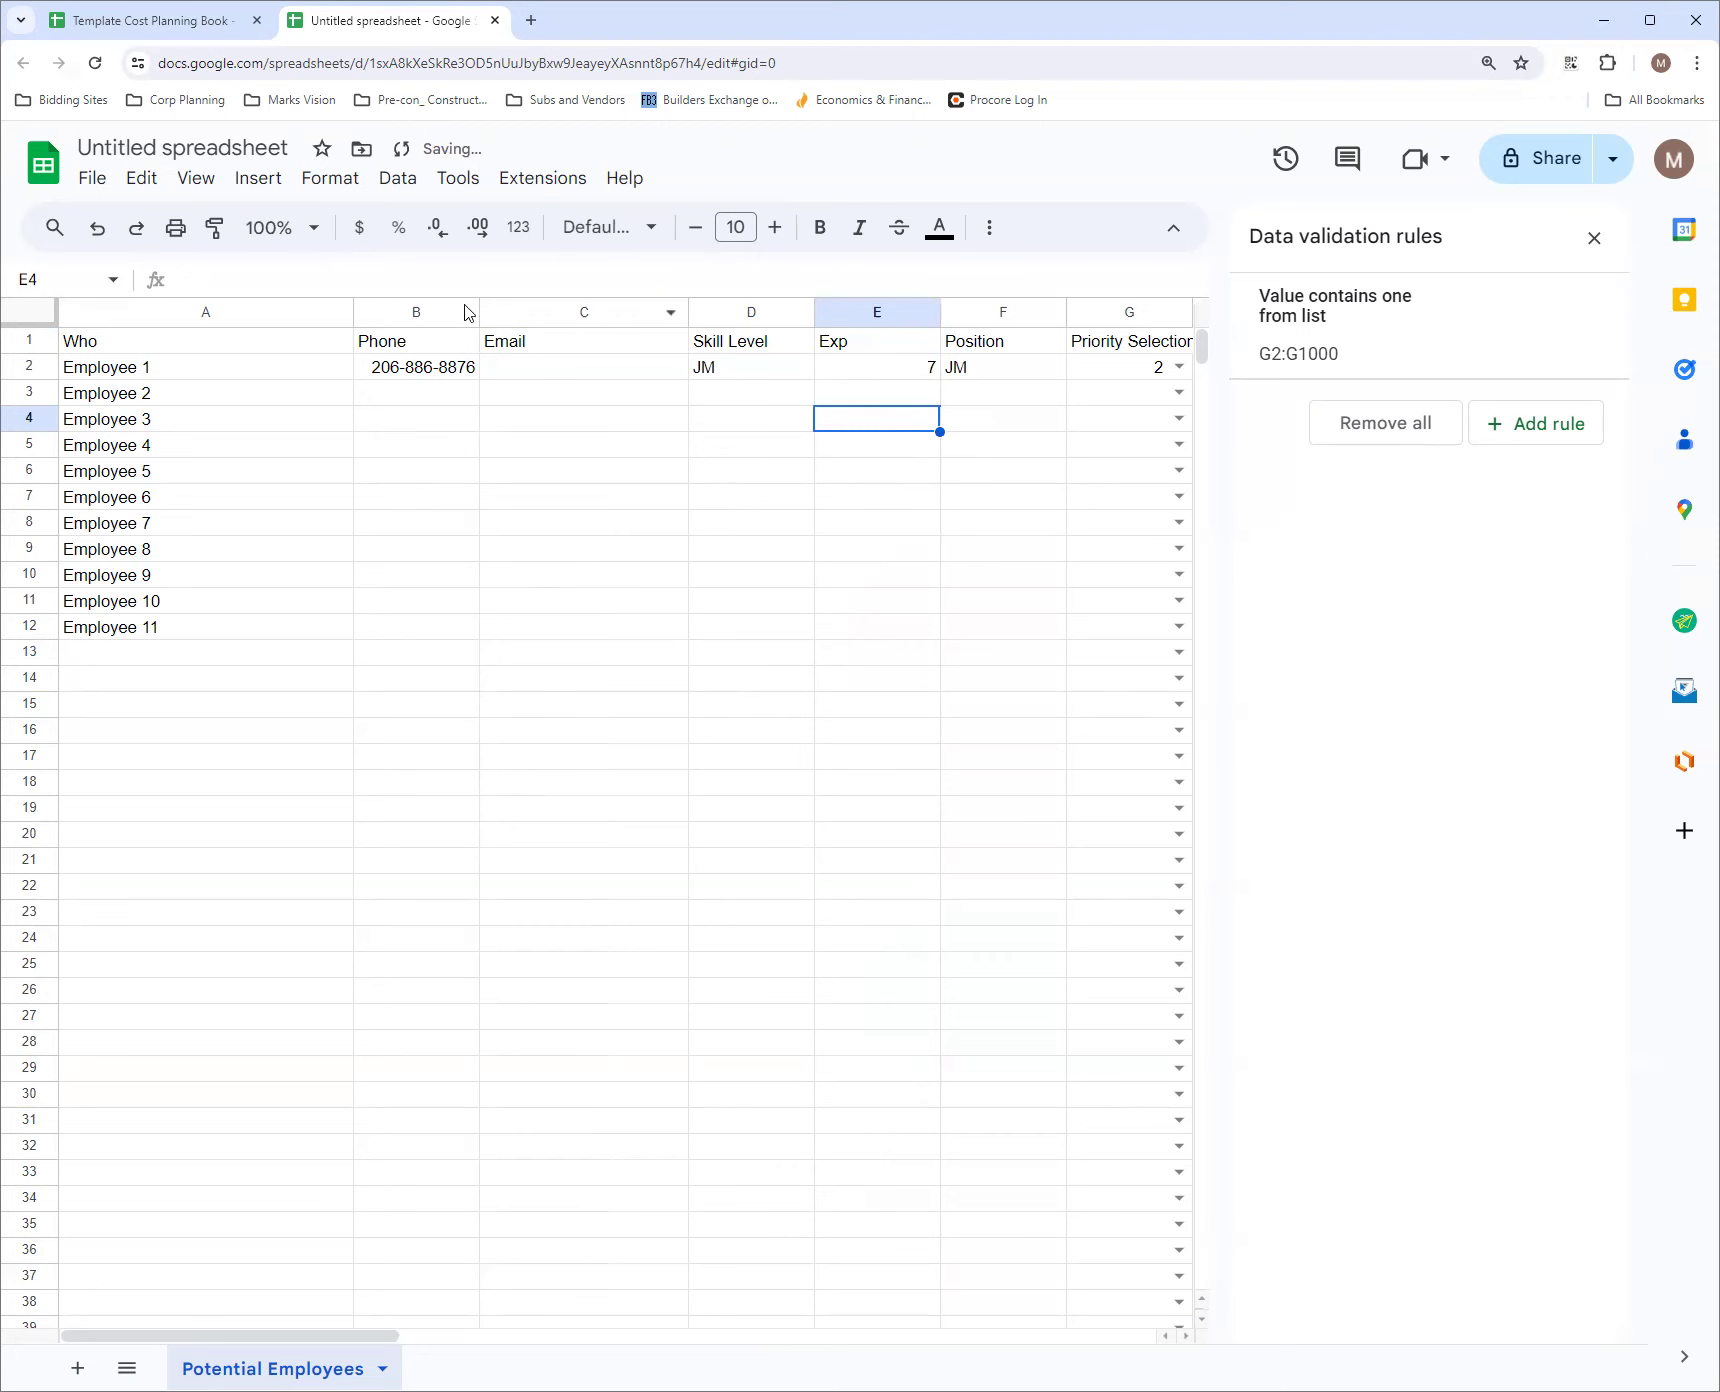
Close the data validation rules and center-align all cells of the sheet horizontally
left_click(36, 311)
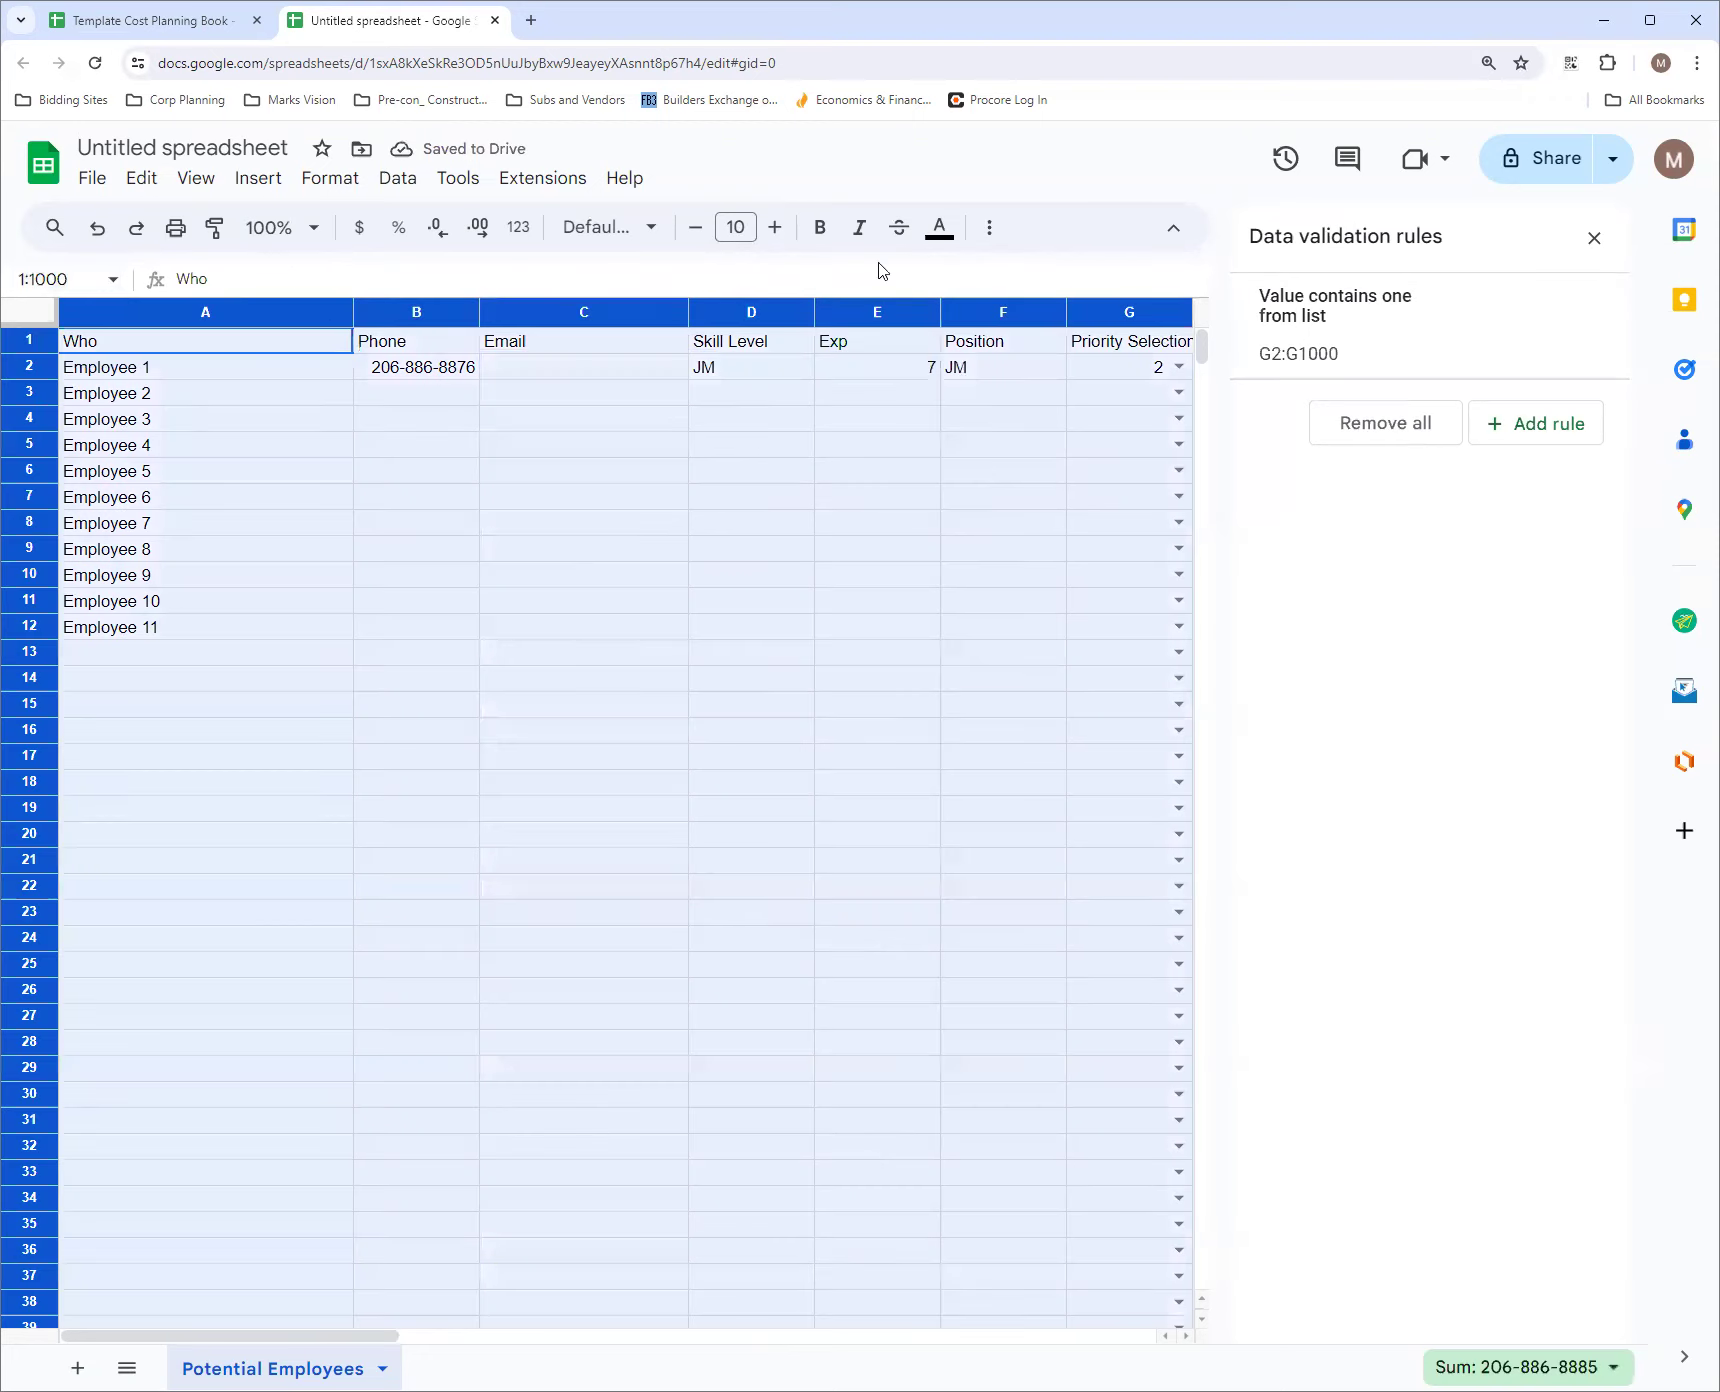
left_click(1594, 237)
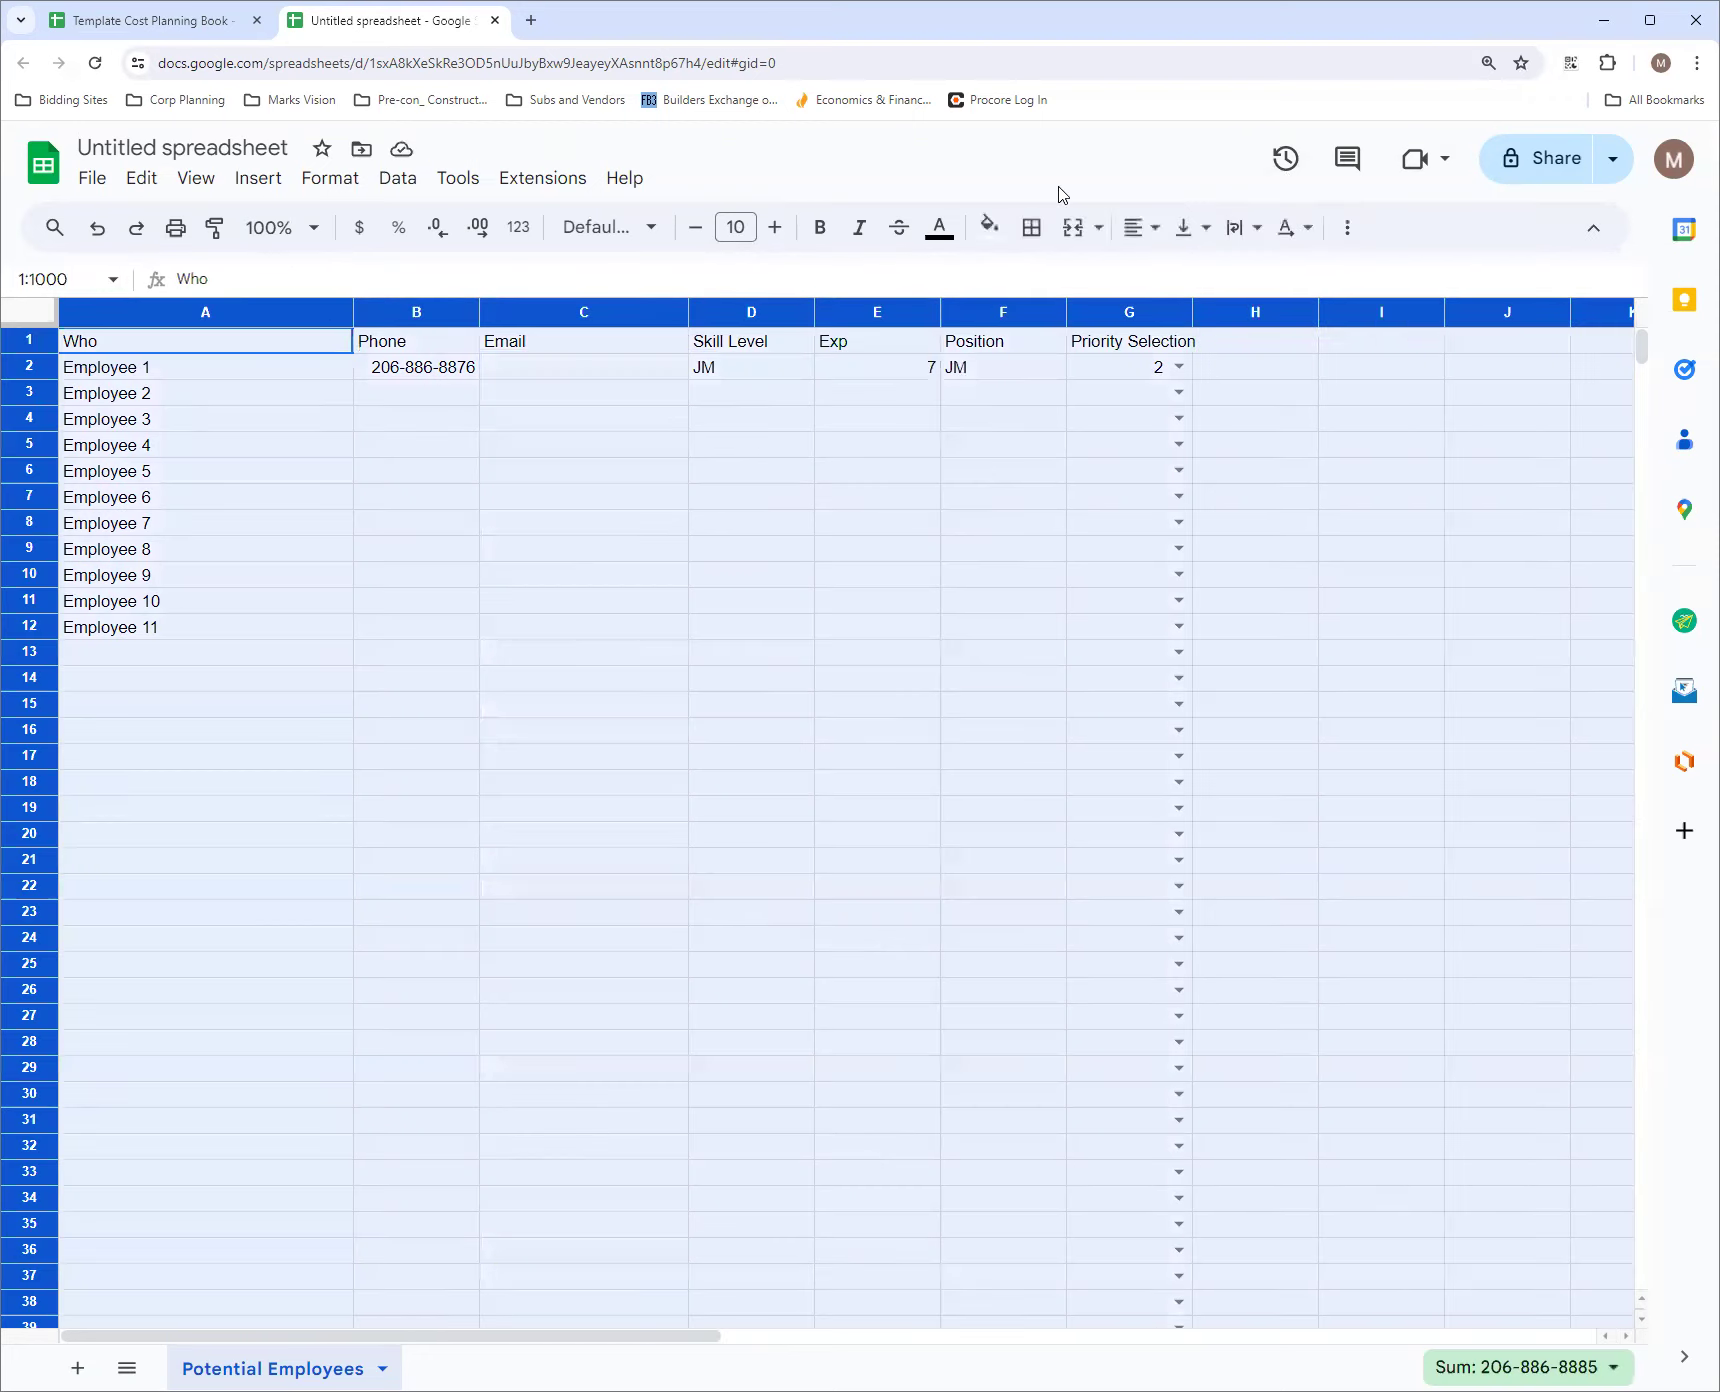
left_click(1137, 228)
left_click(1177, 276)
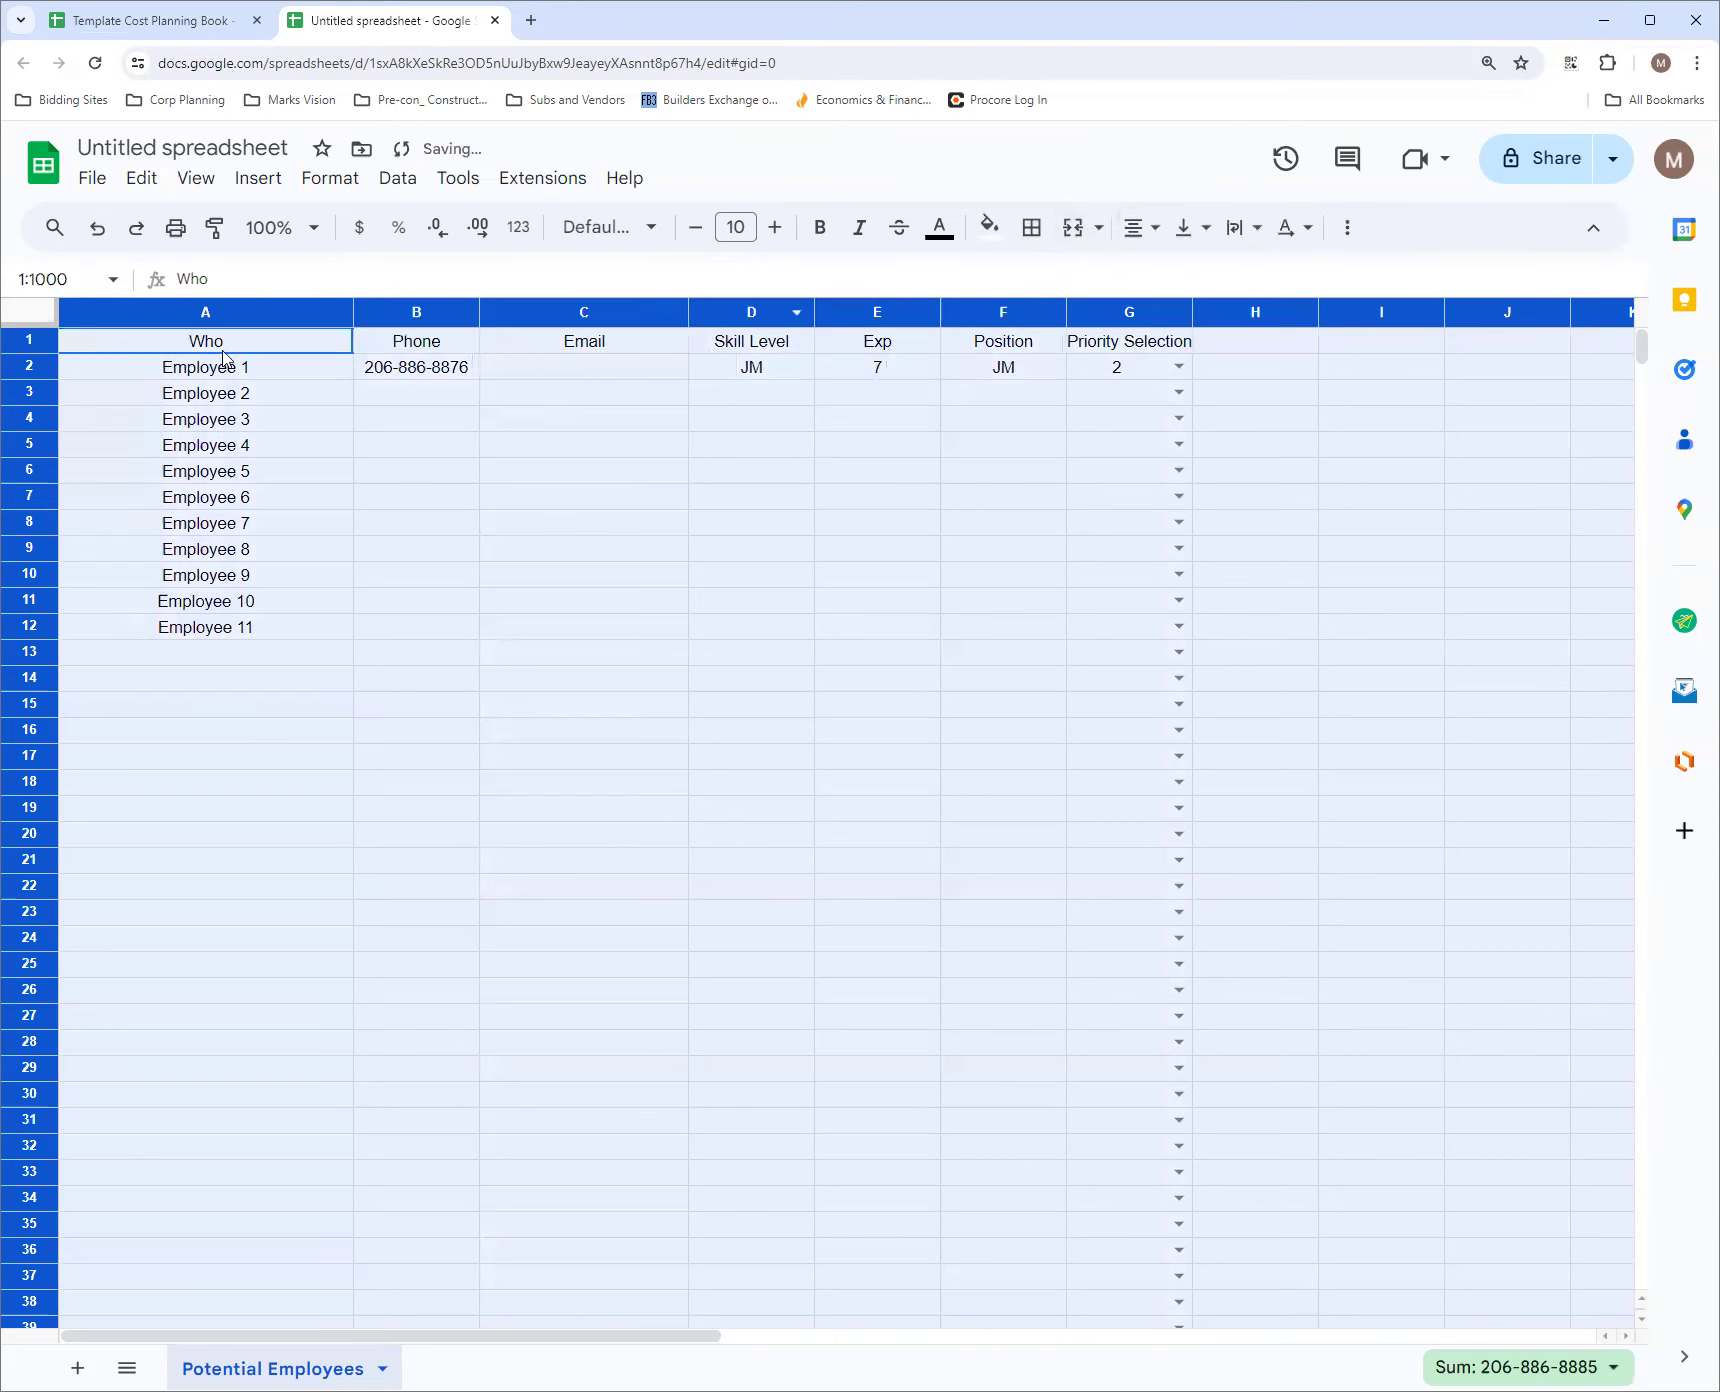
Left-align the Who column
left_click(197, 316)
left_click(1148, 246)
left_click(1142, 276)
left_click(1073, 427)
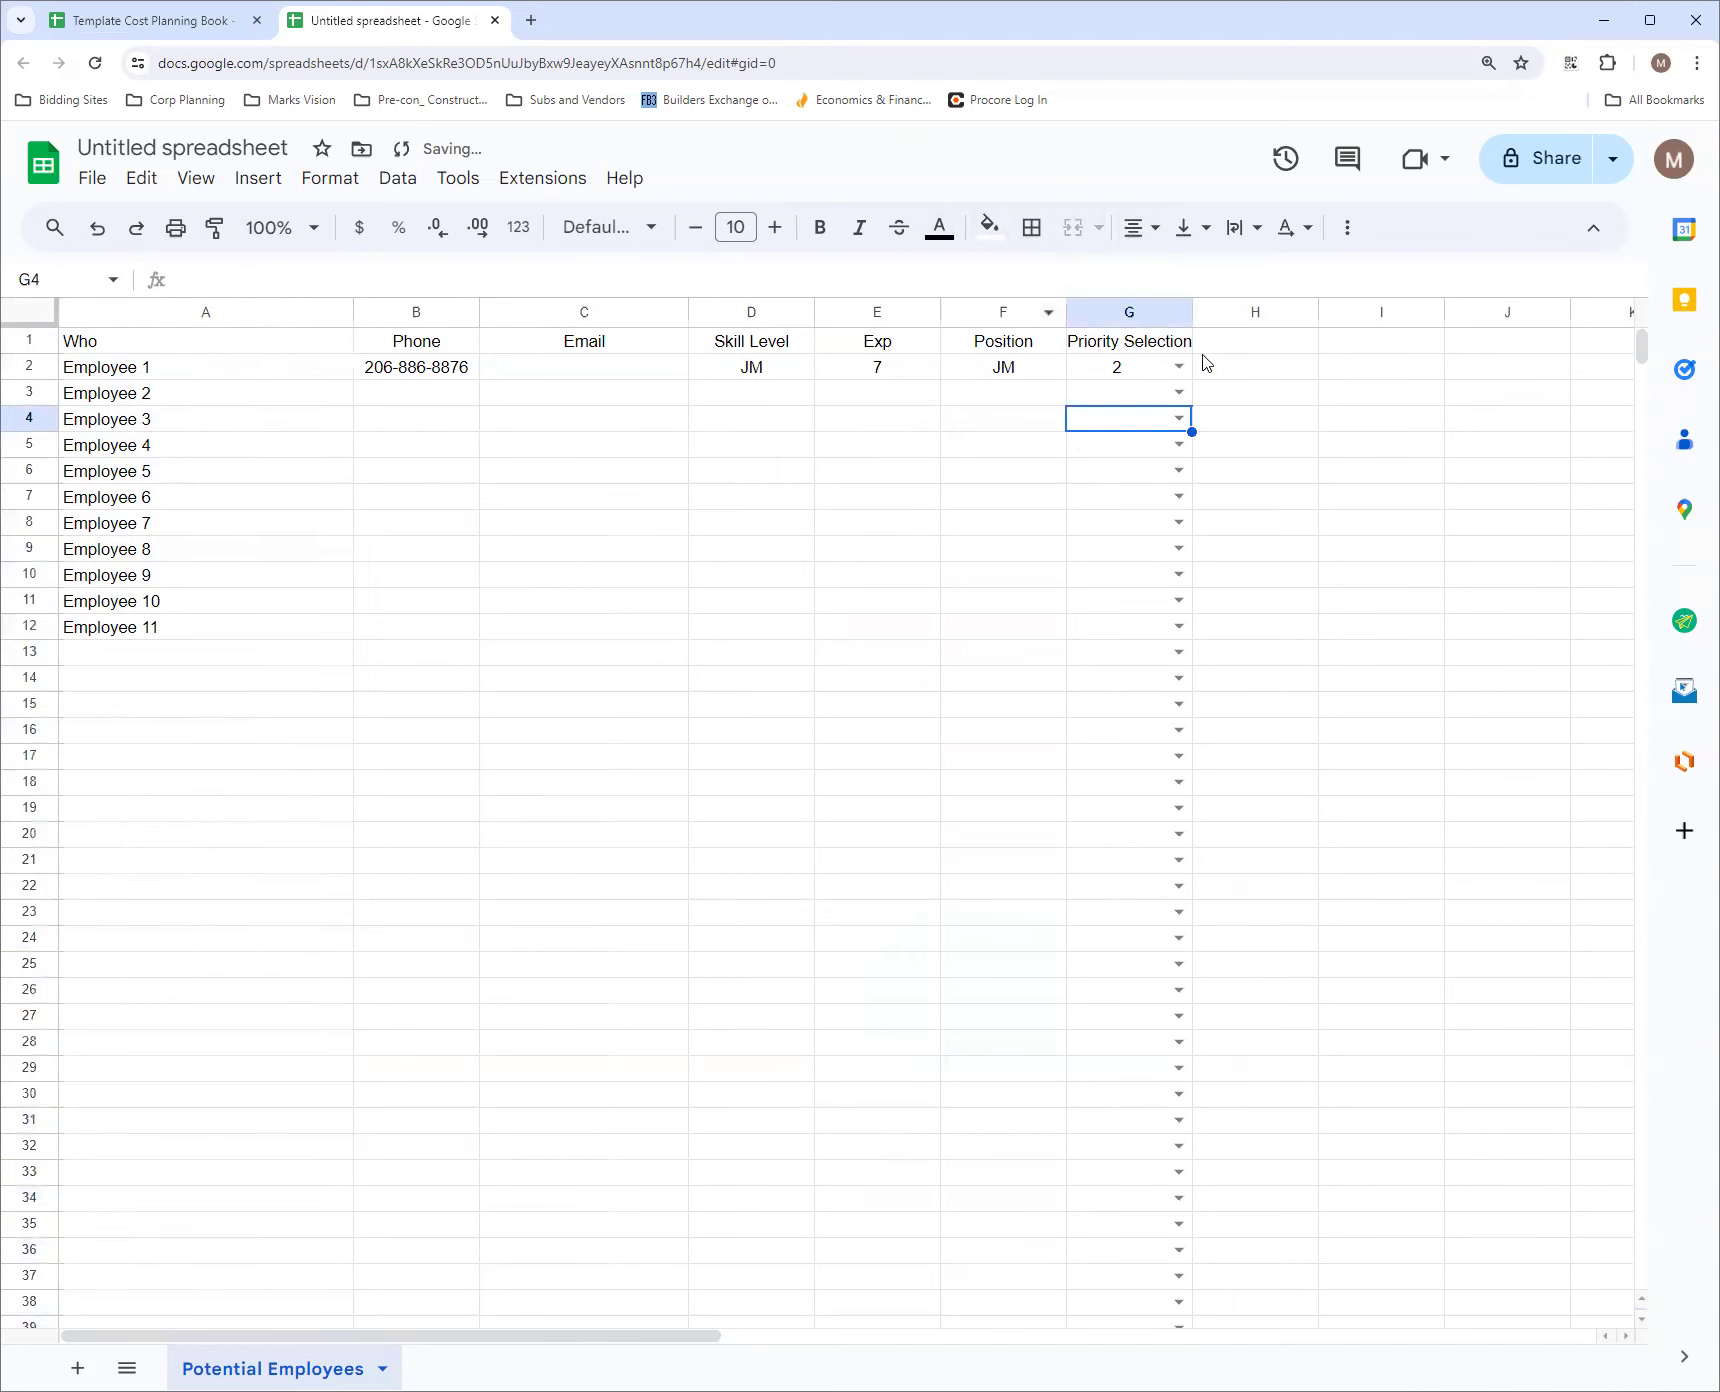
Split the Priority Selection header in G1 onto two lines, with a line break between the words
double_click(1118, 339)
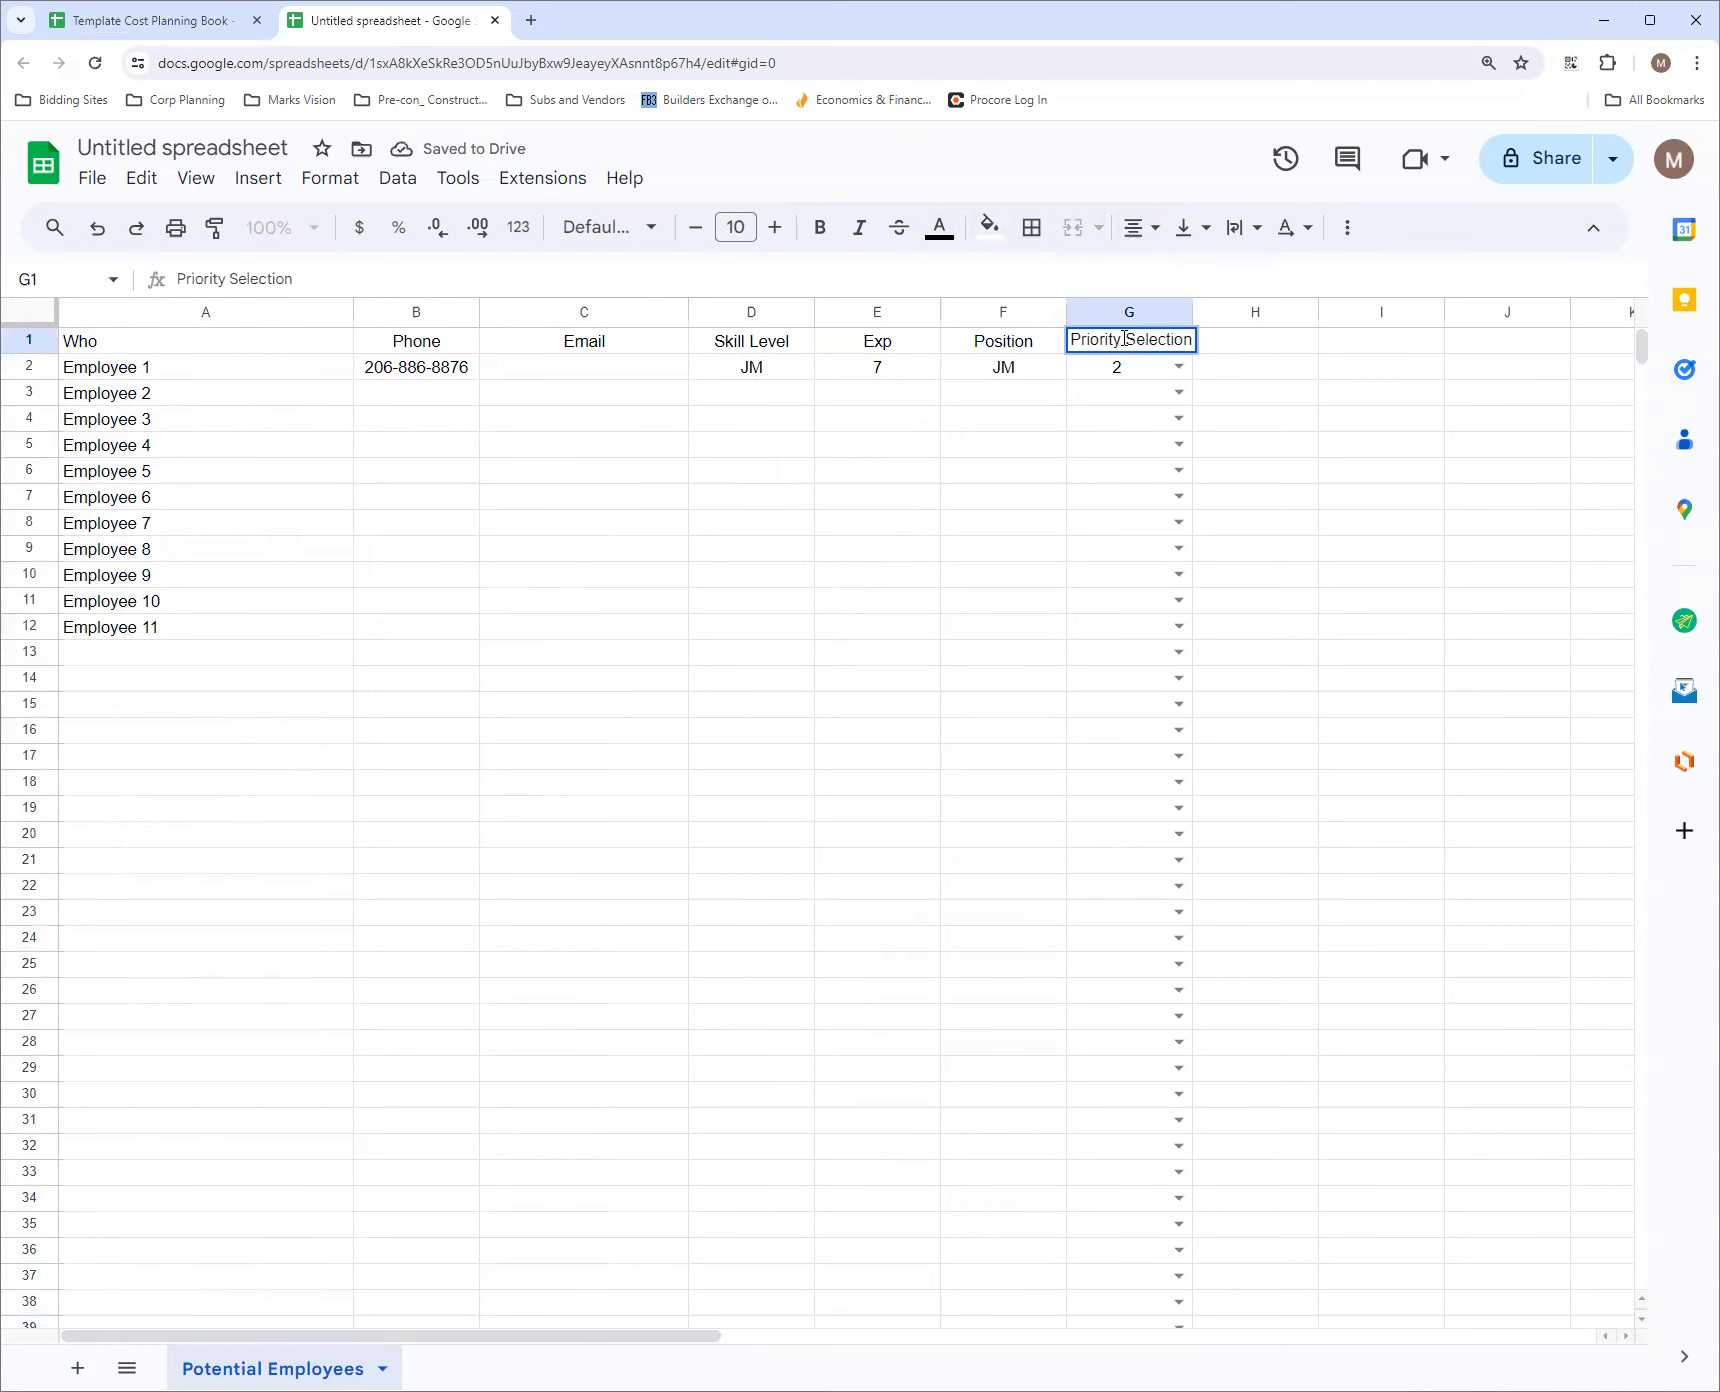
key("Delete")
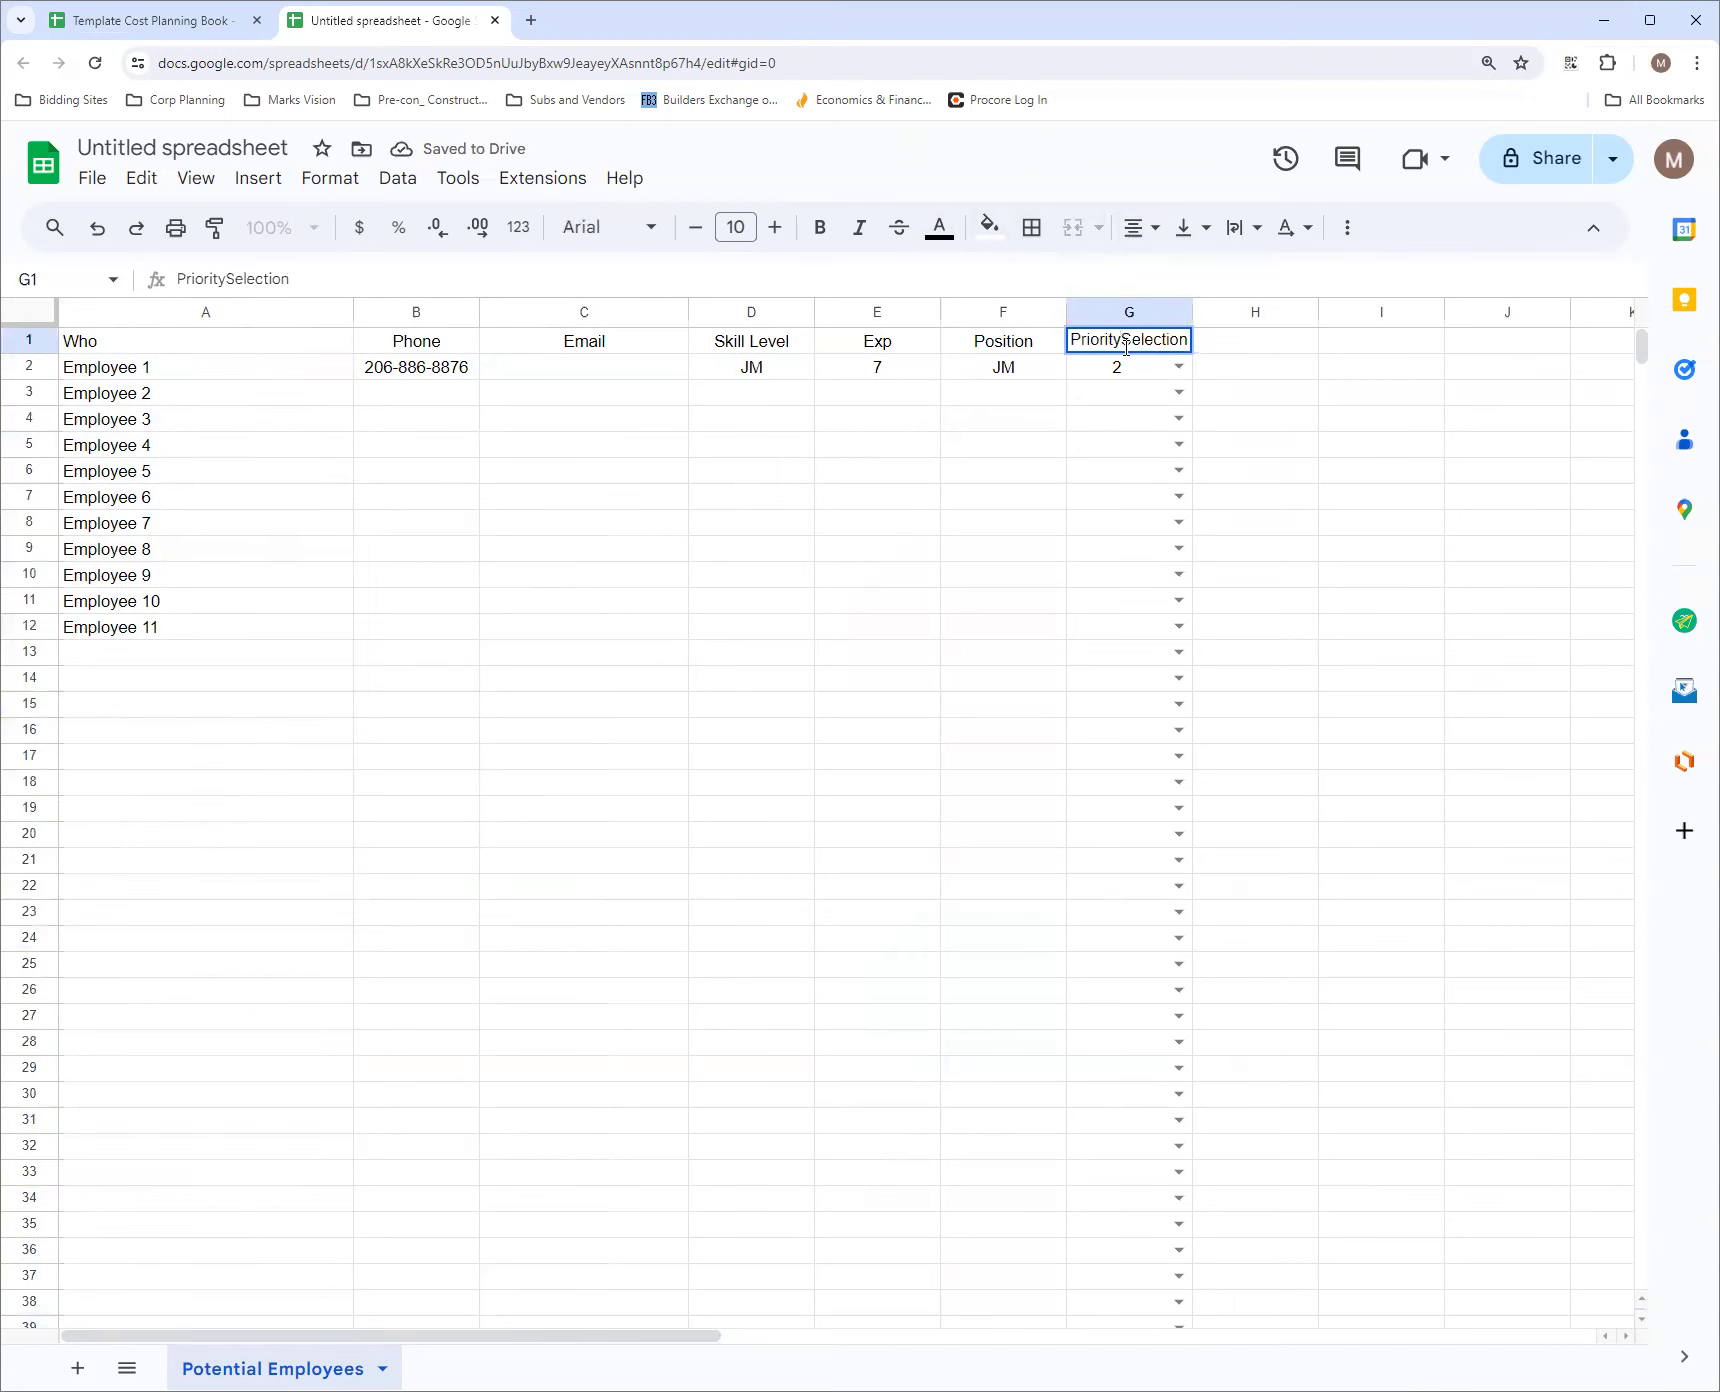
key("alt+Return")
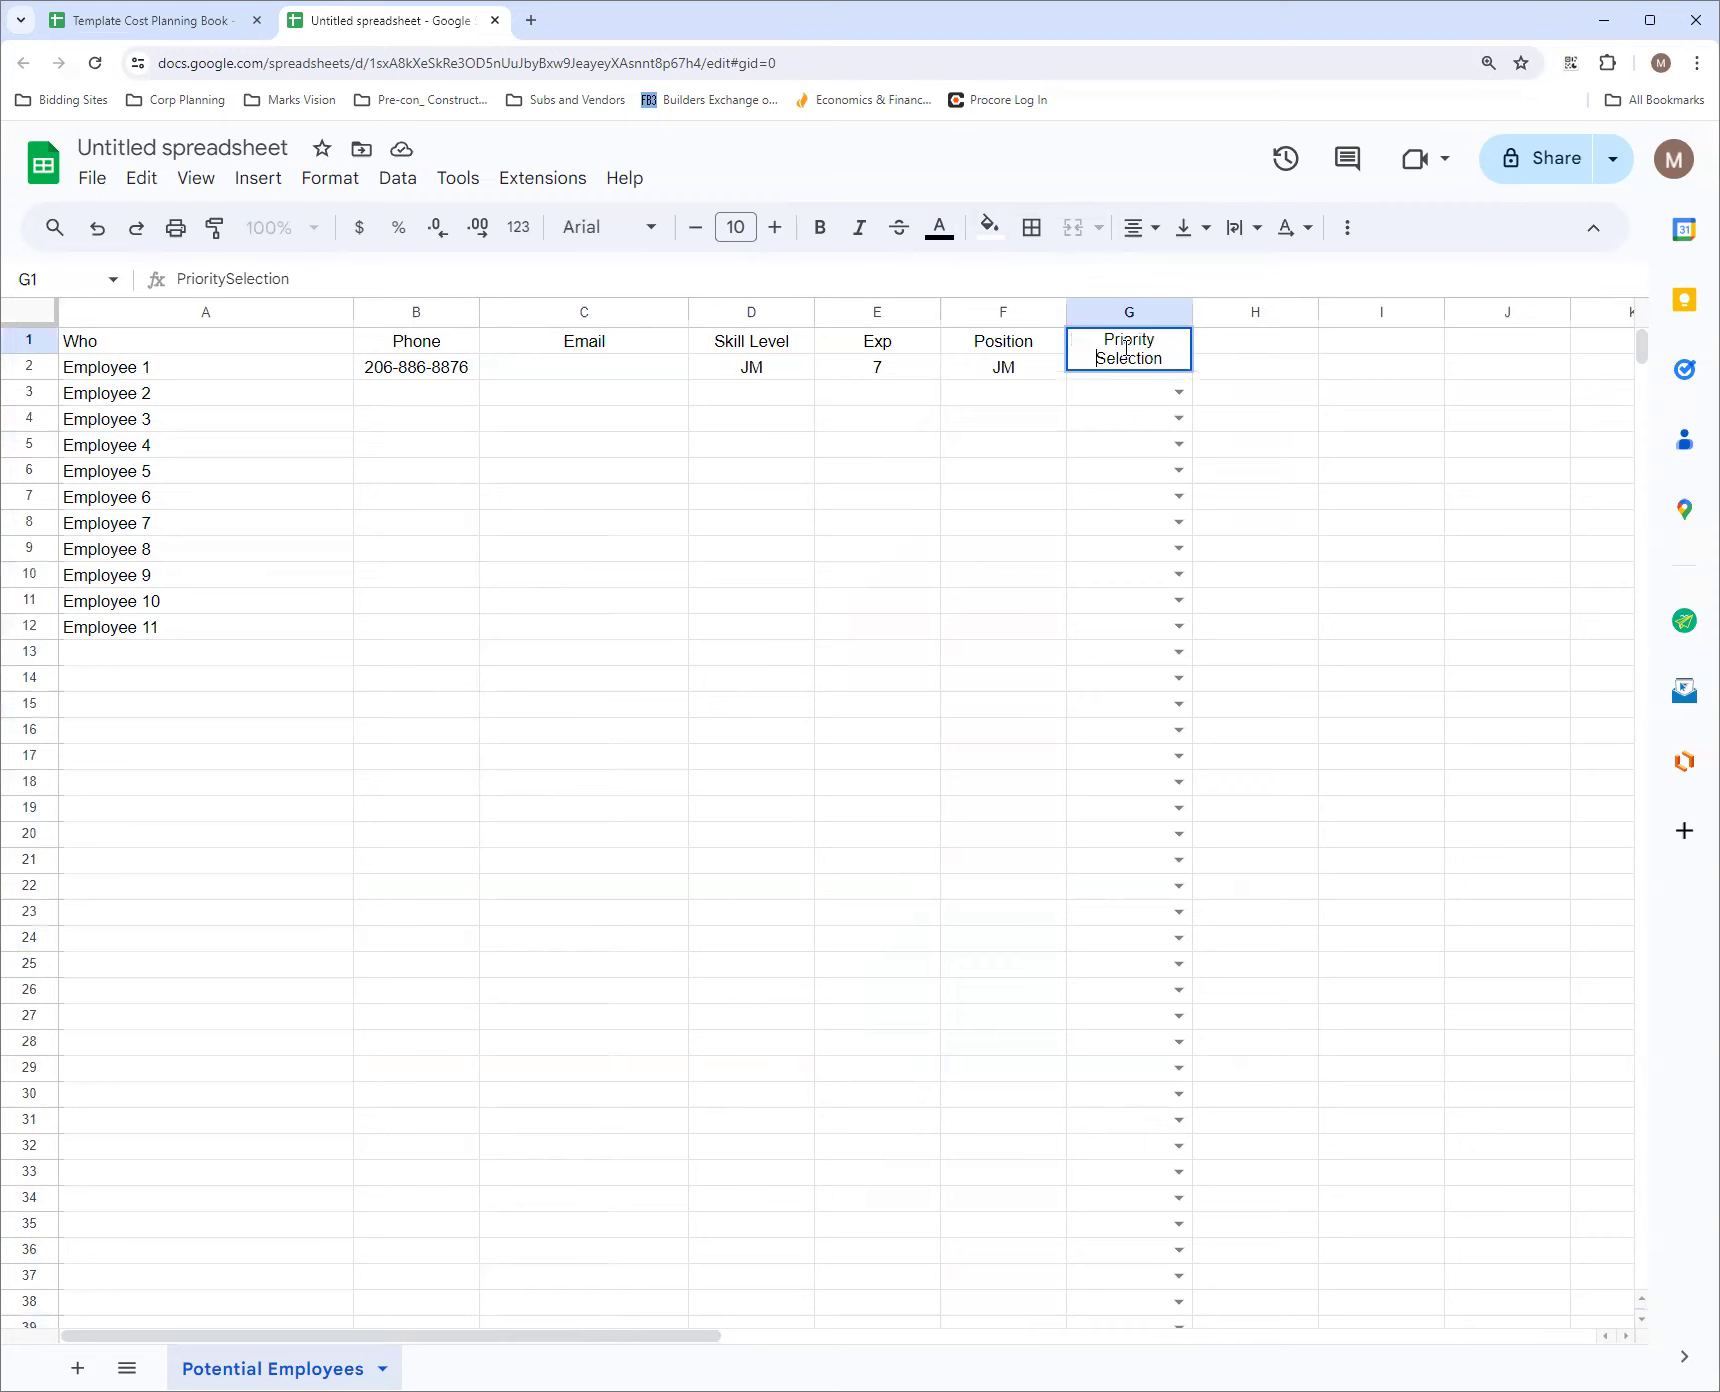
left_click(1177, 512)
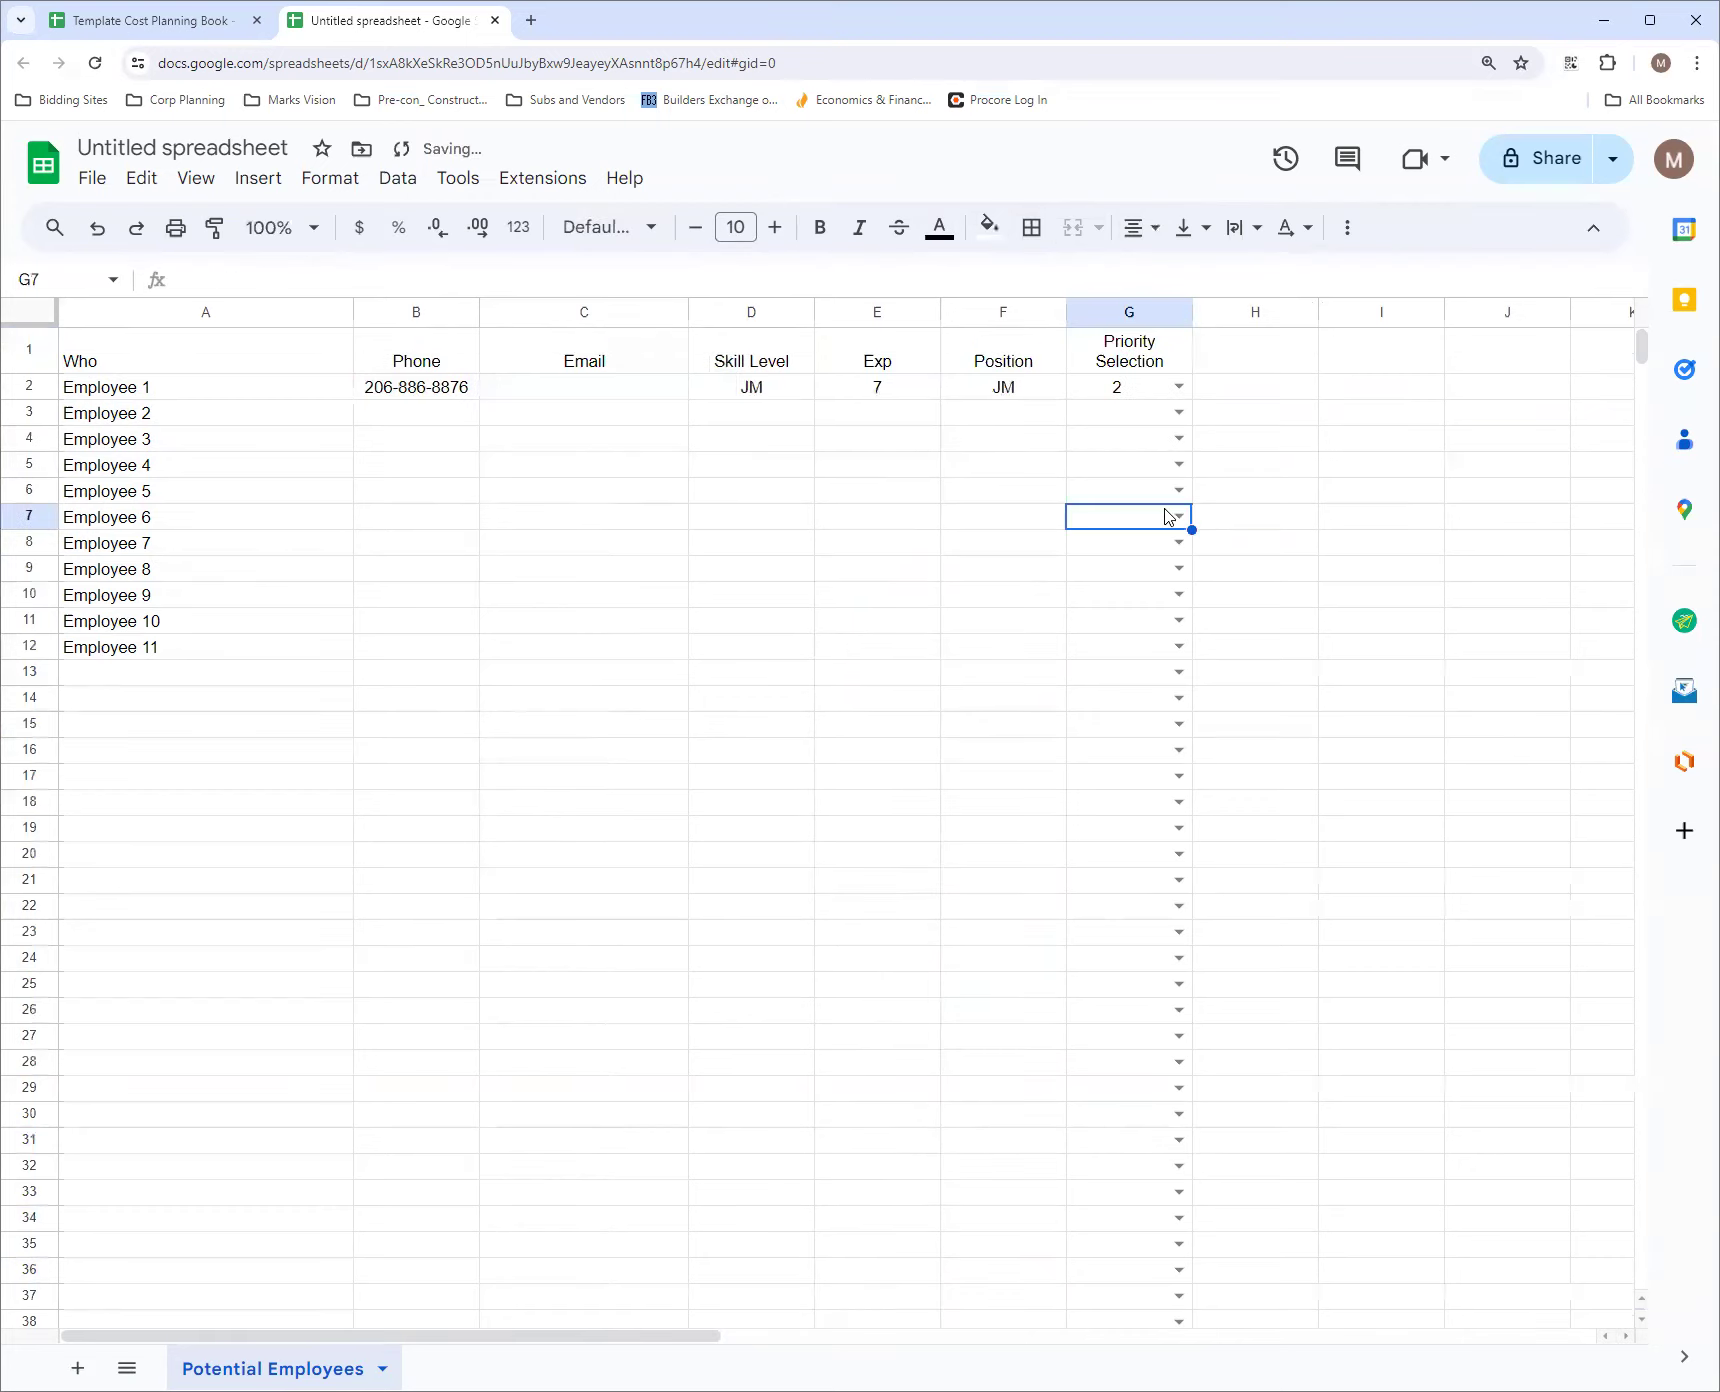
Give the header cells A1:G1 a dark blue fill and white text
left_click_drag(122, 362, 1080, 340)
left_click(1003, 234)
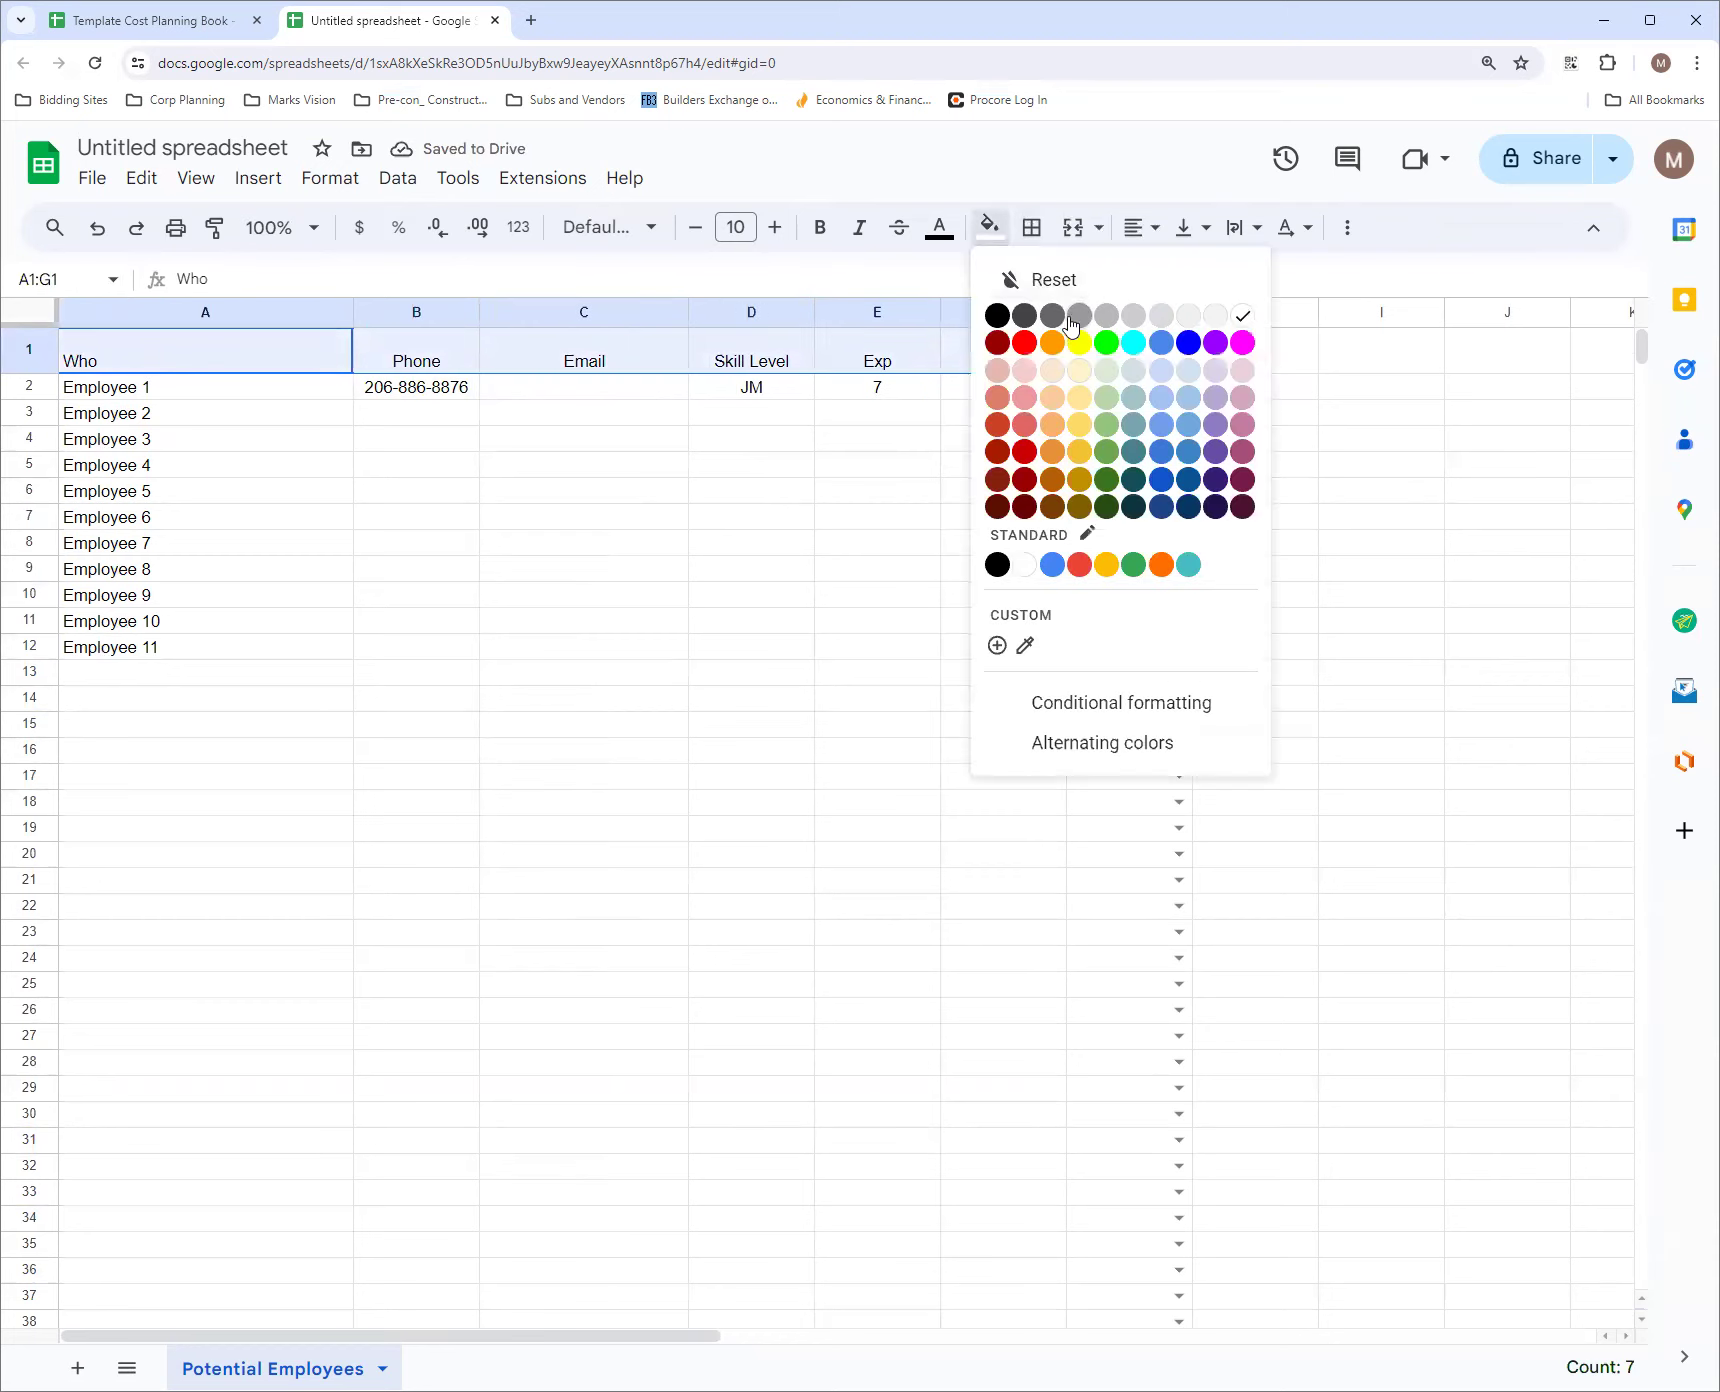
left_click(1161, 478)
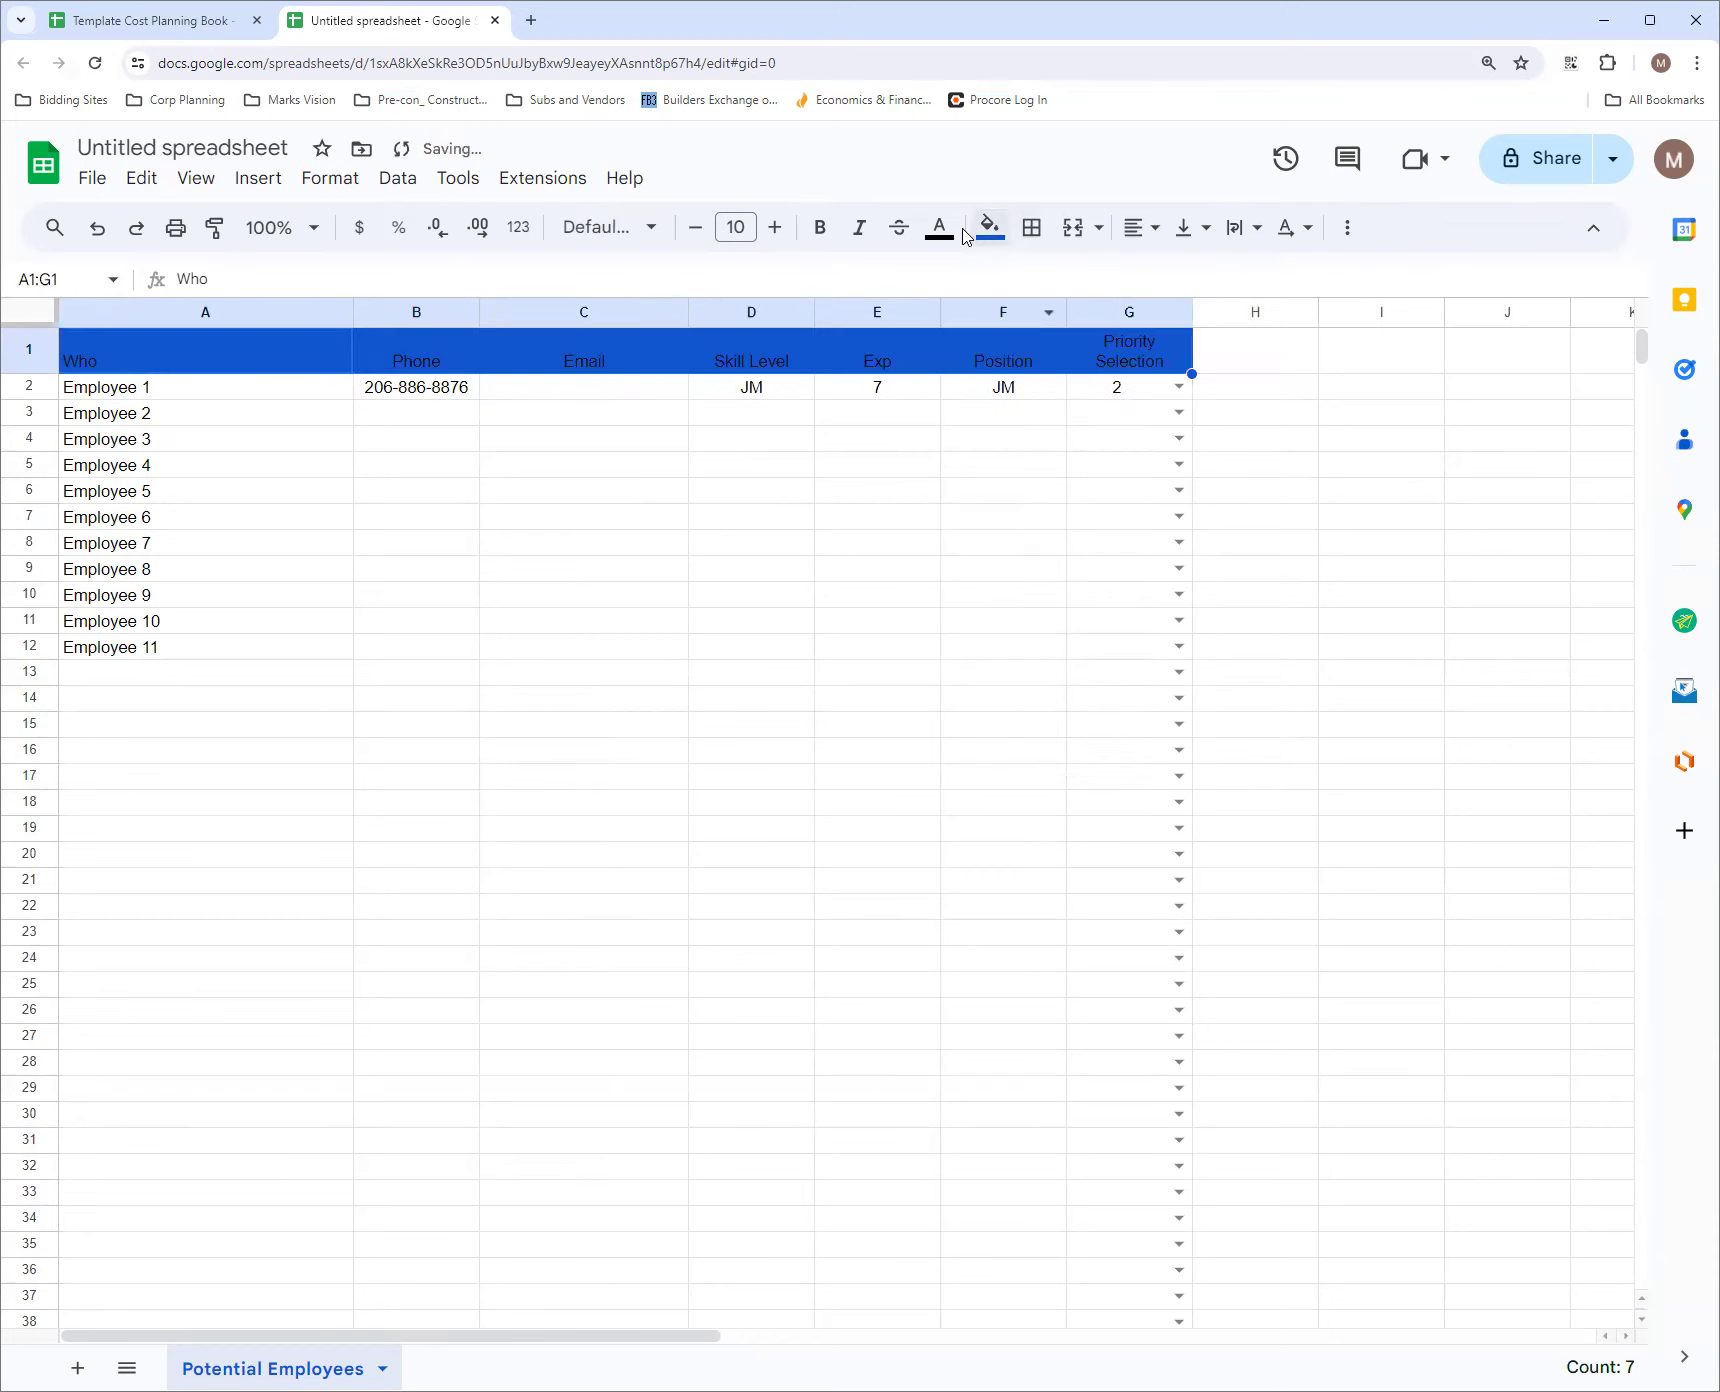
left_click(938, 228)
left_click(1192, 315)
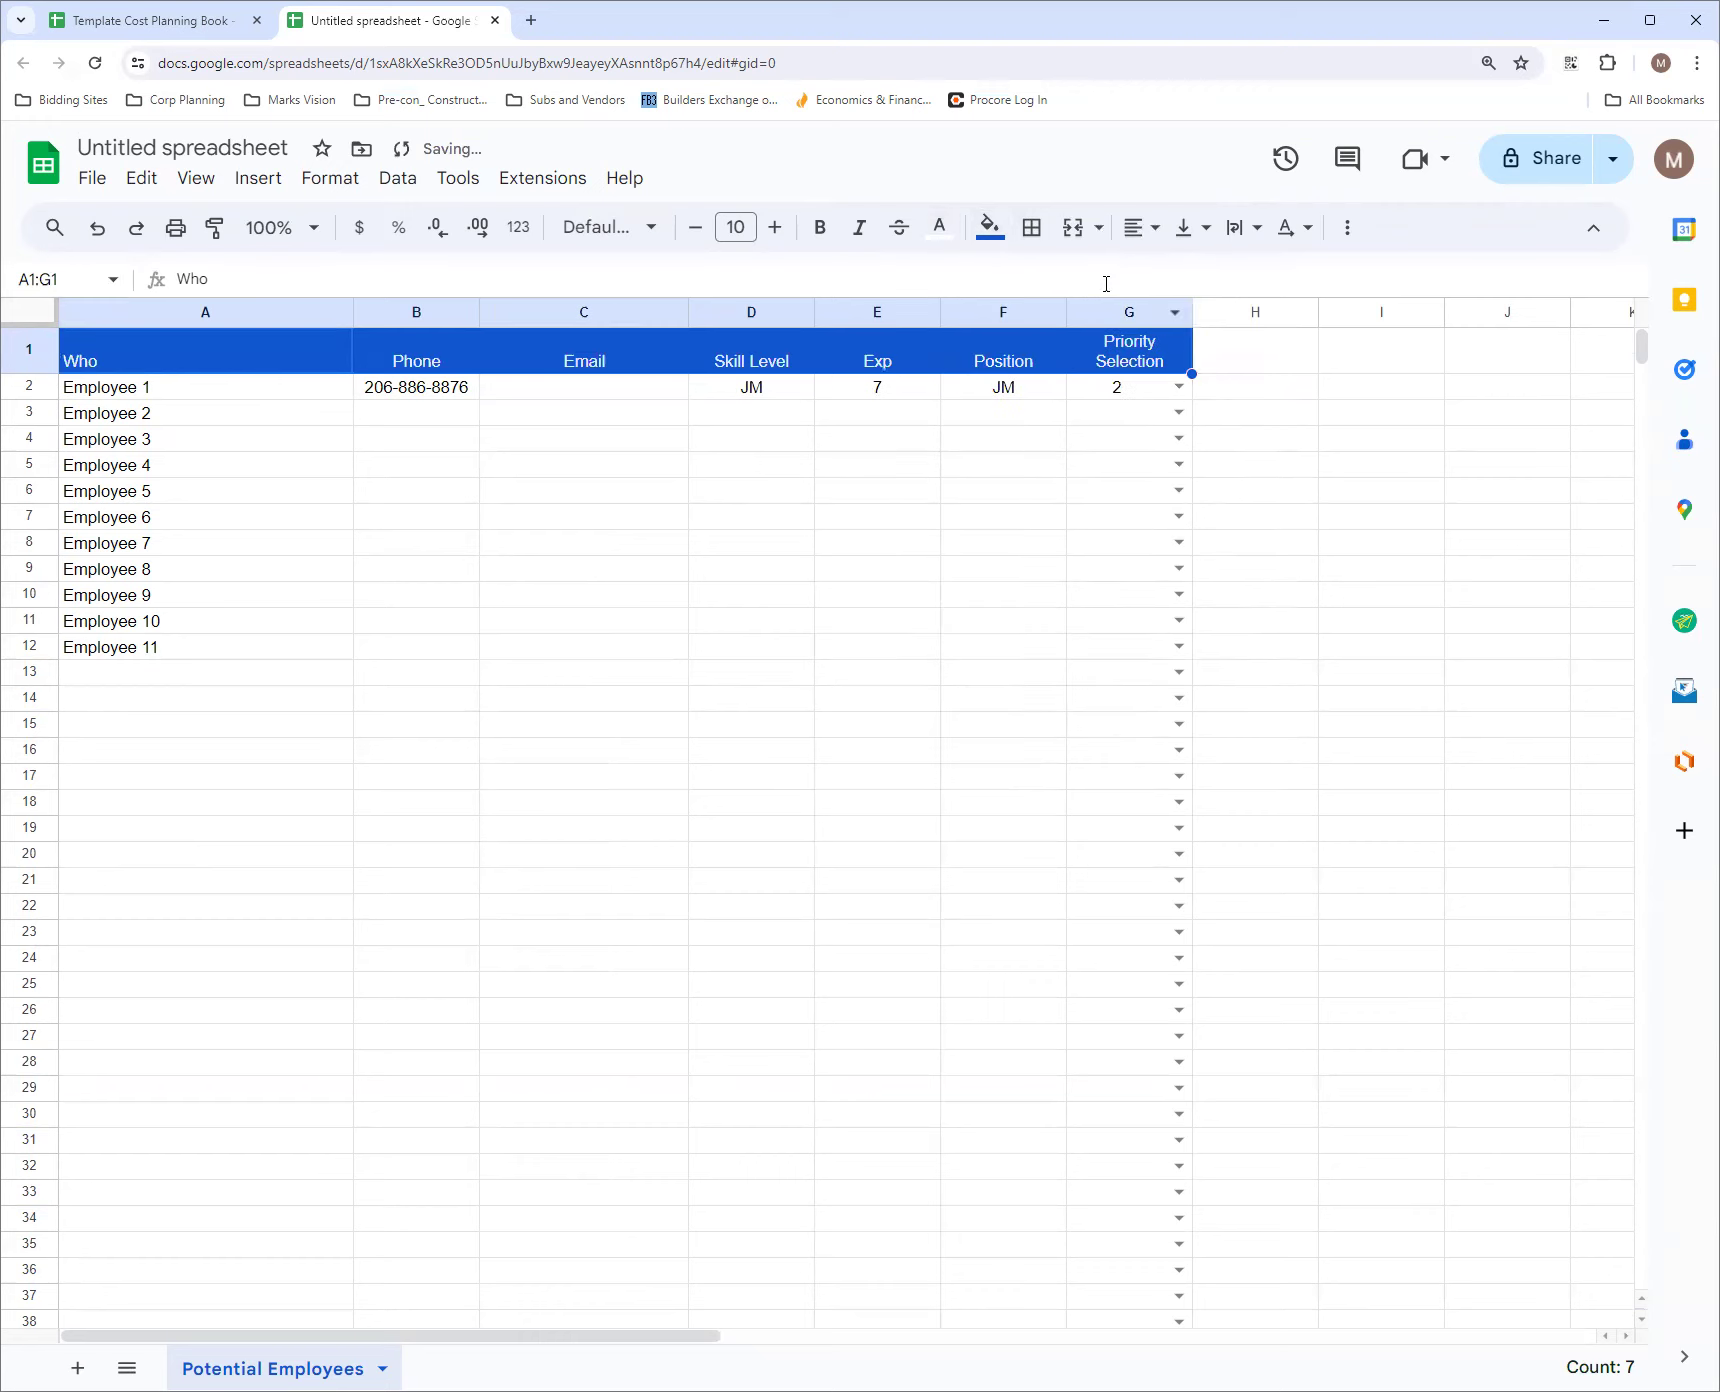
left_click(826, 593)
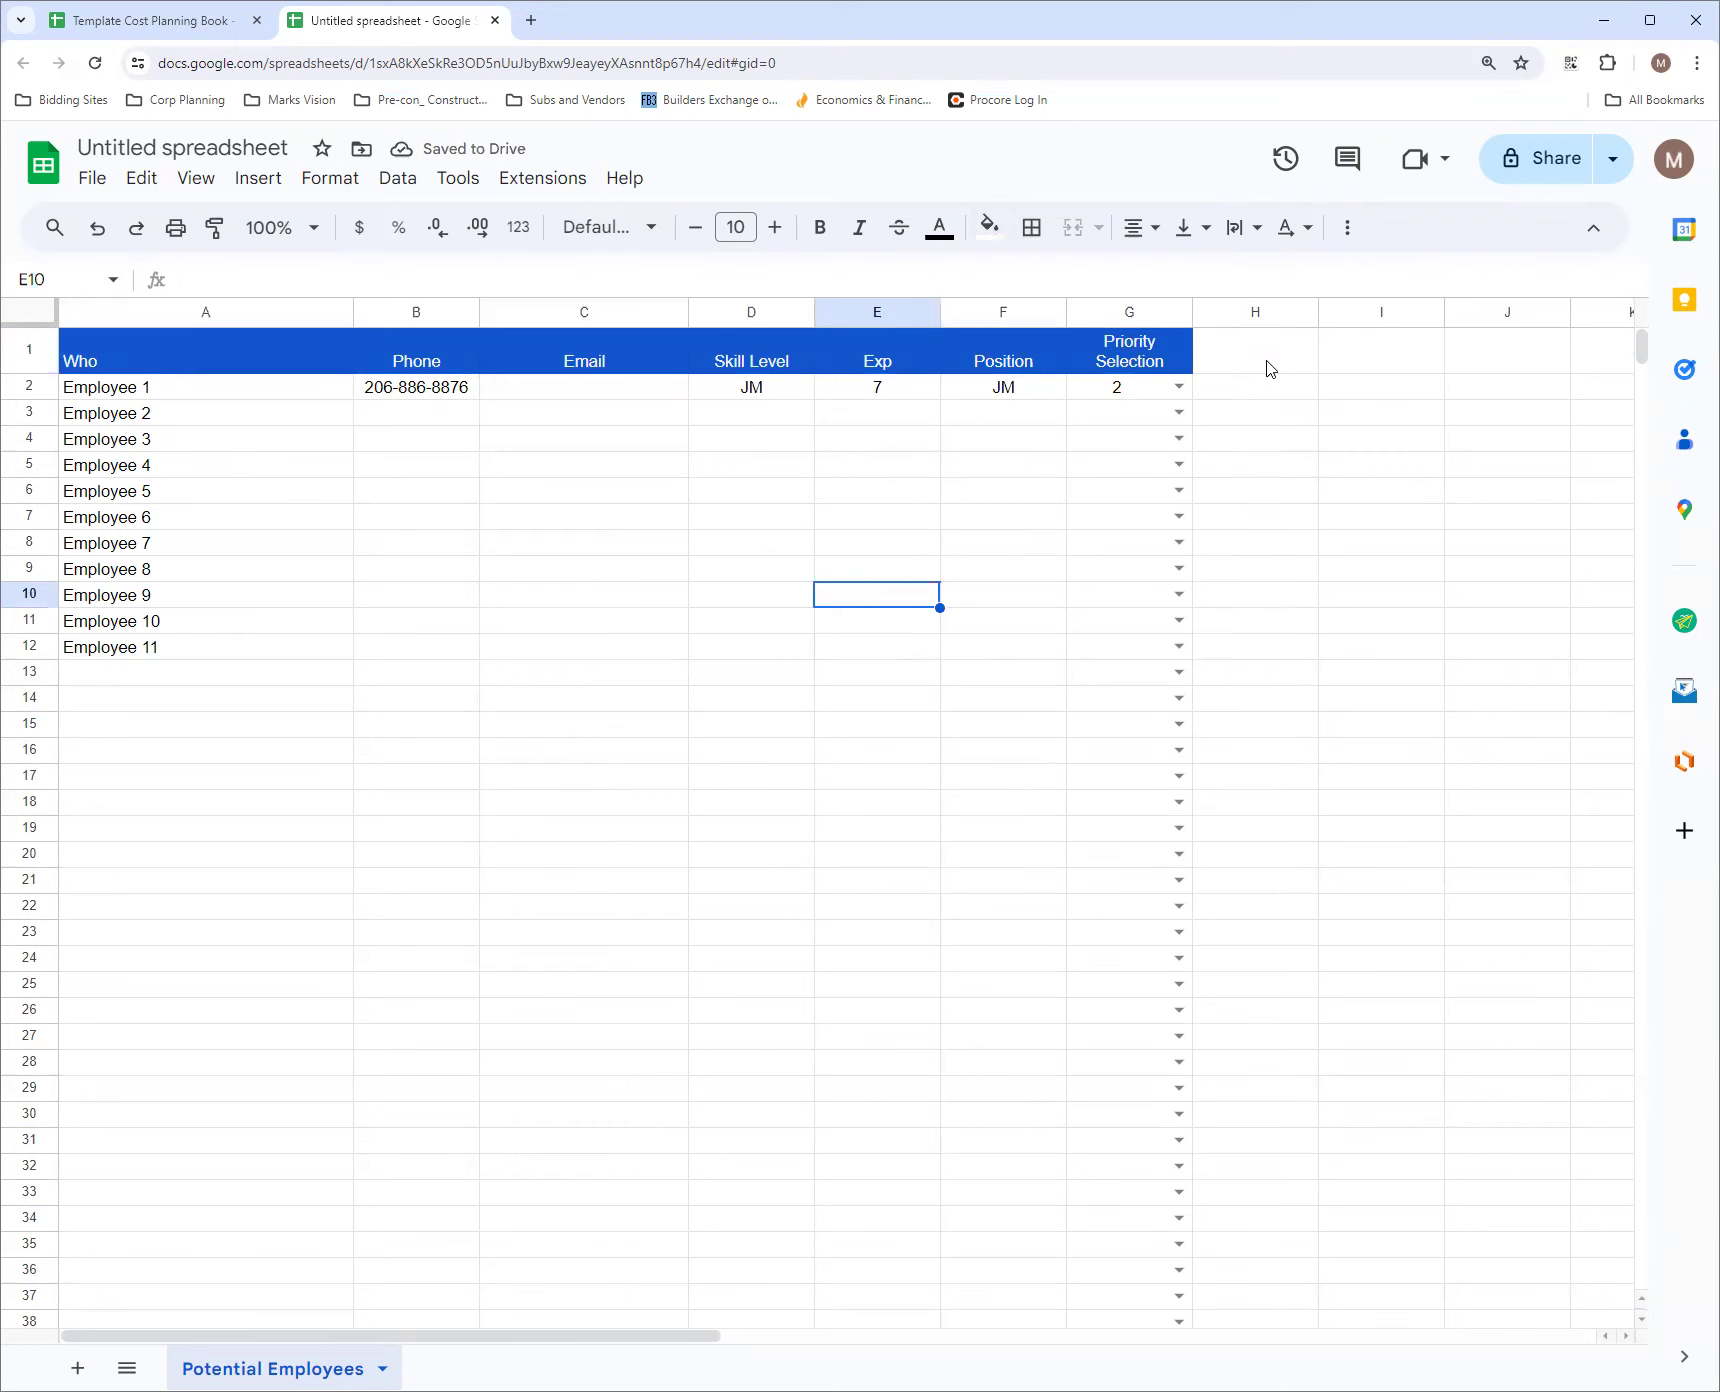
Switch to the Template Cost Planning Book workbook and examine its Employee Assigned sheet
left_click(1268, 368)
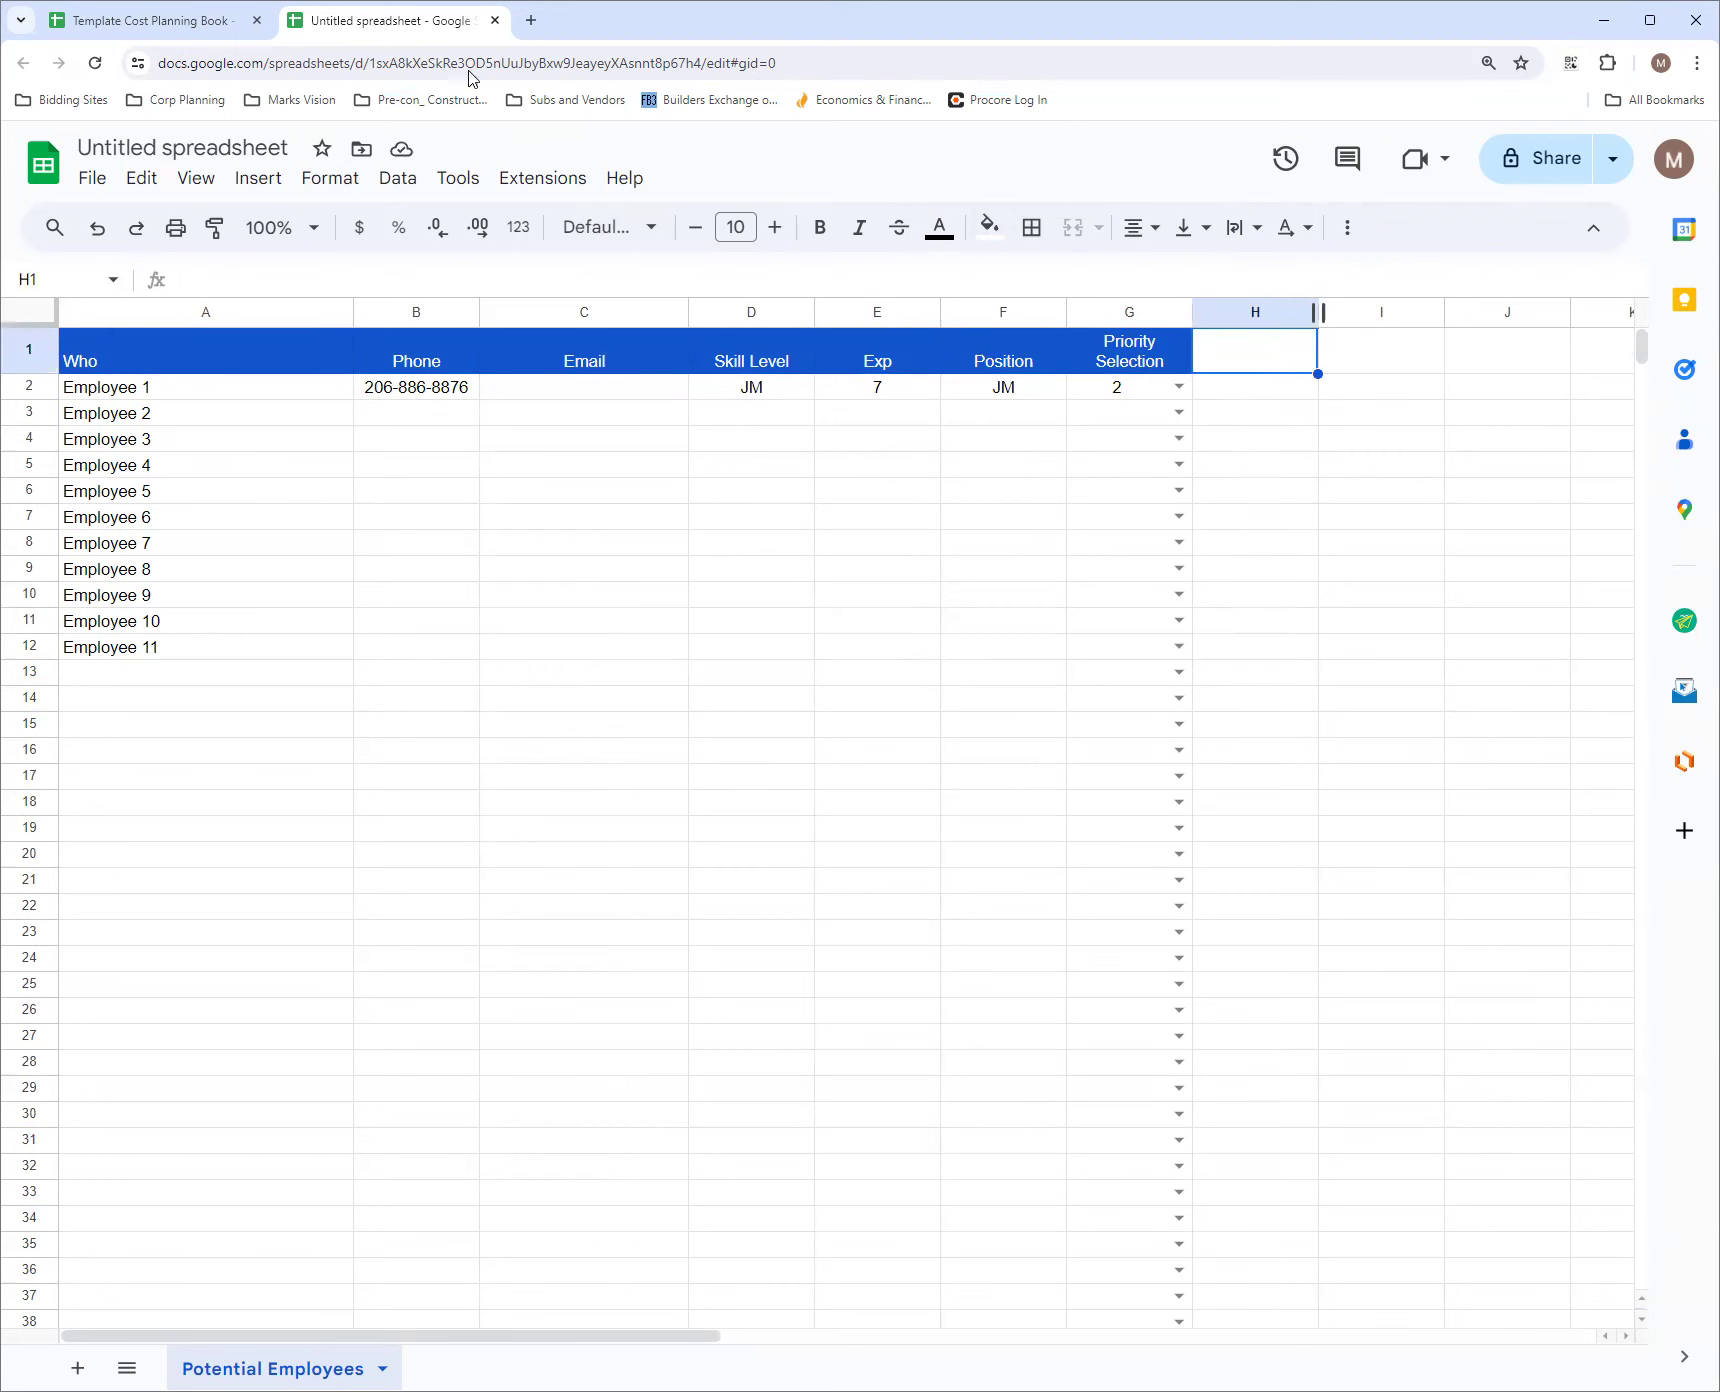
left_click(200, 20)
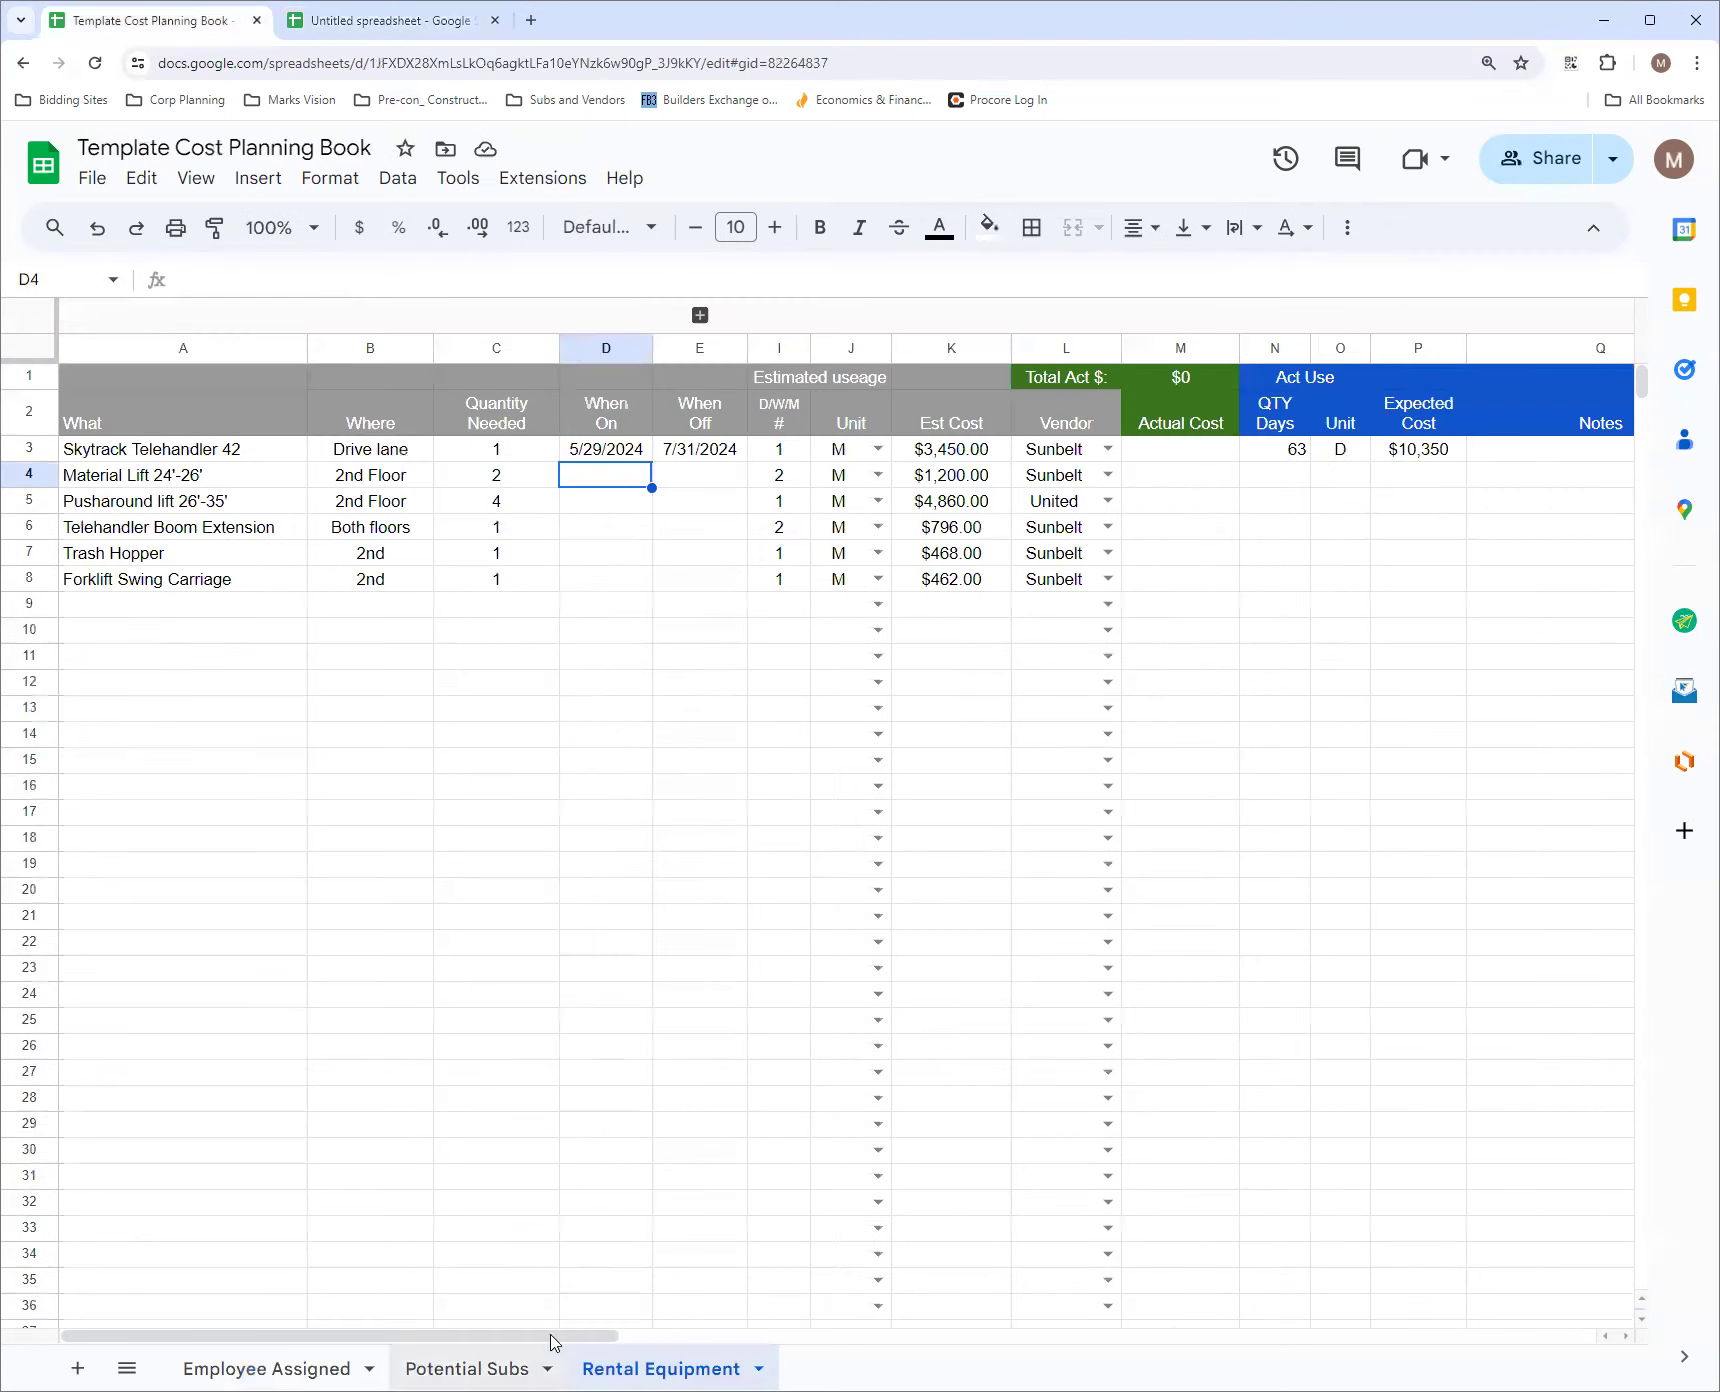
left_click(263, 1368)
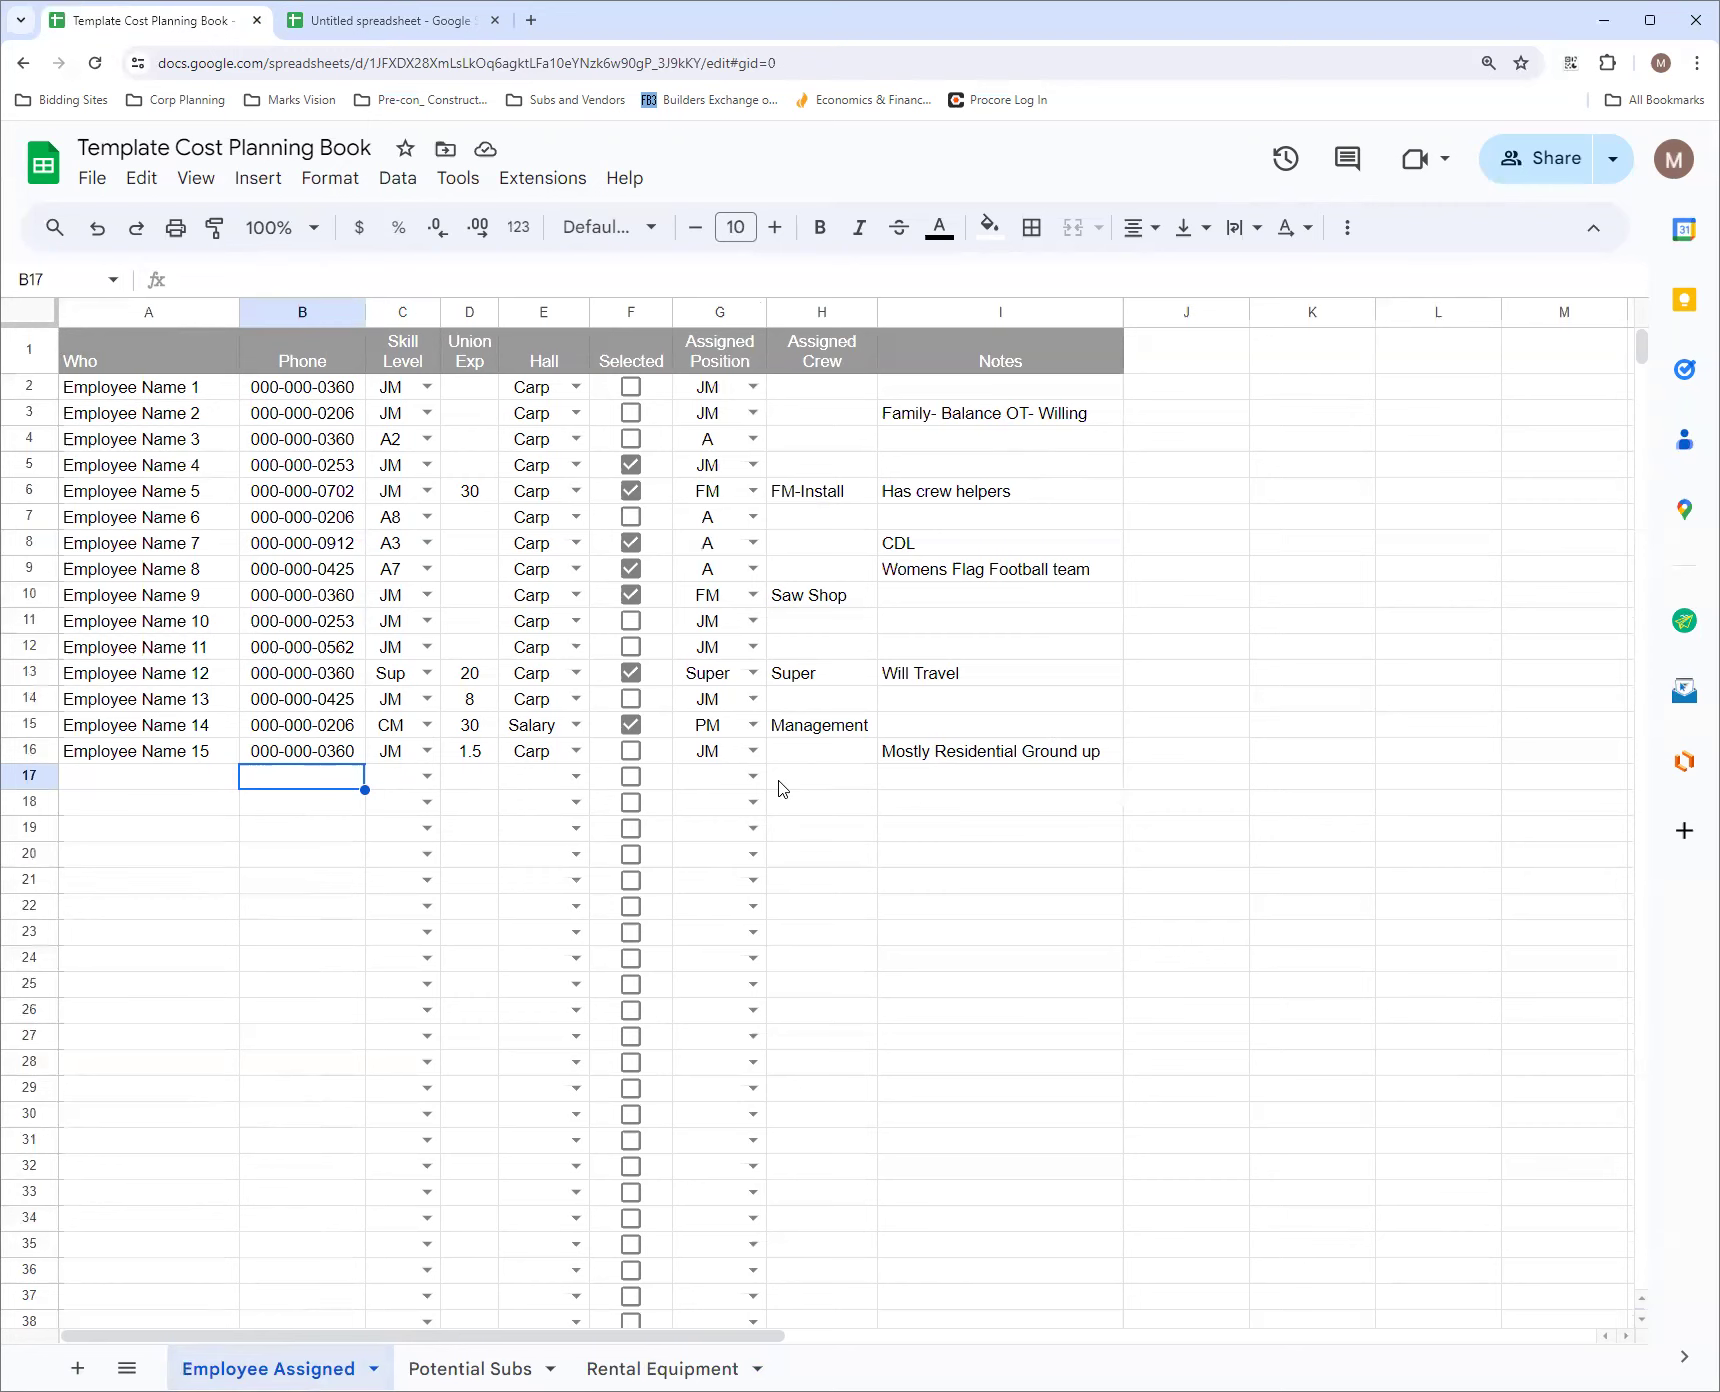
Switch back to the untitled spreadsheet and rename the file Template Cost Planning
left_click(412, 24)
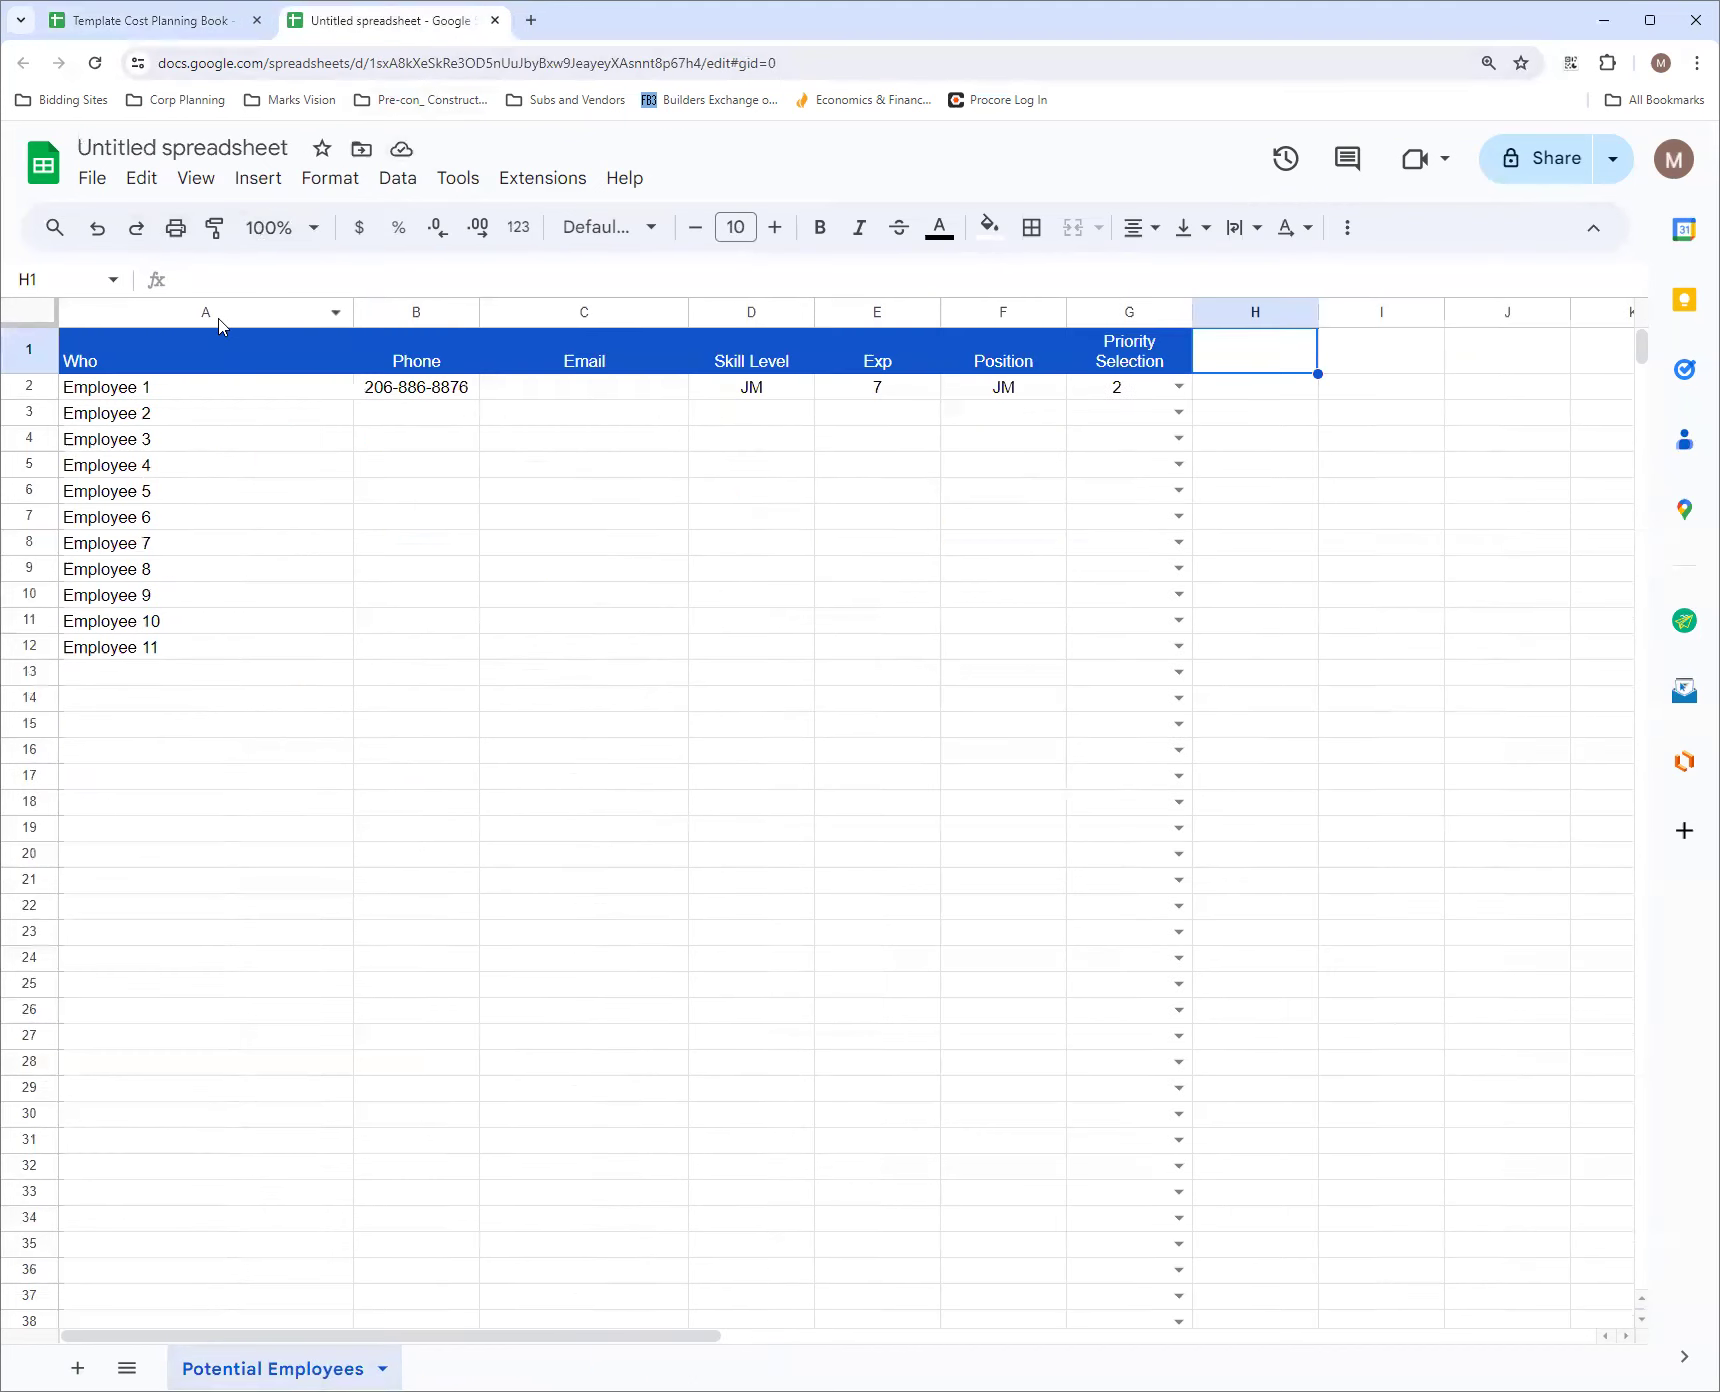
left_click(258, 143)
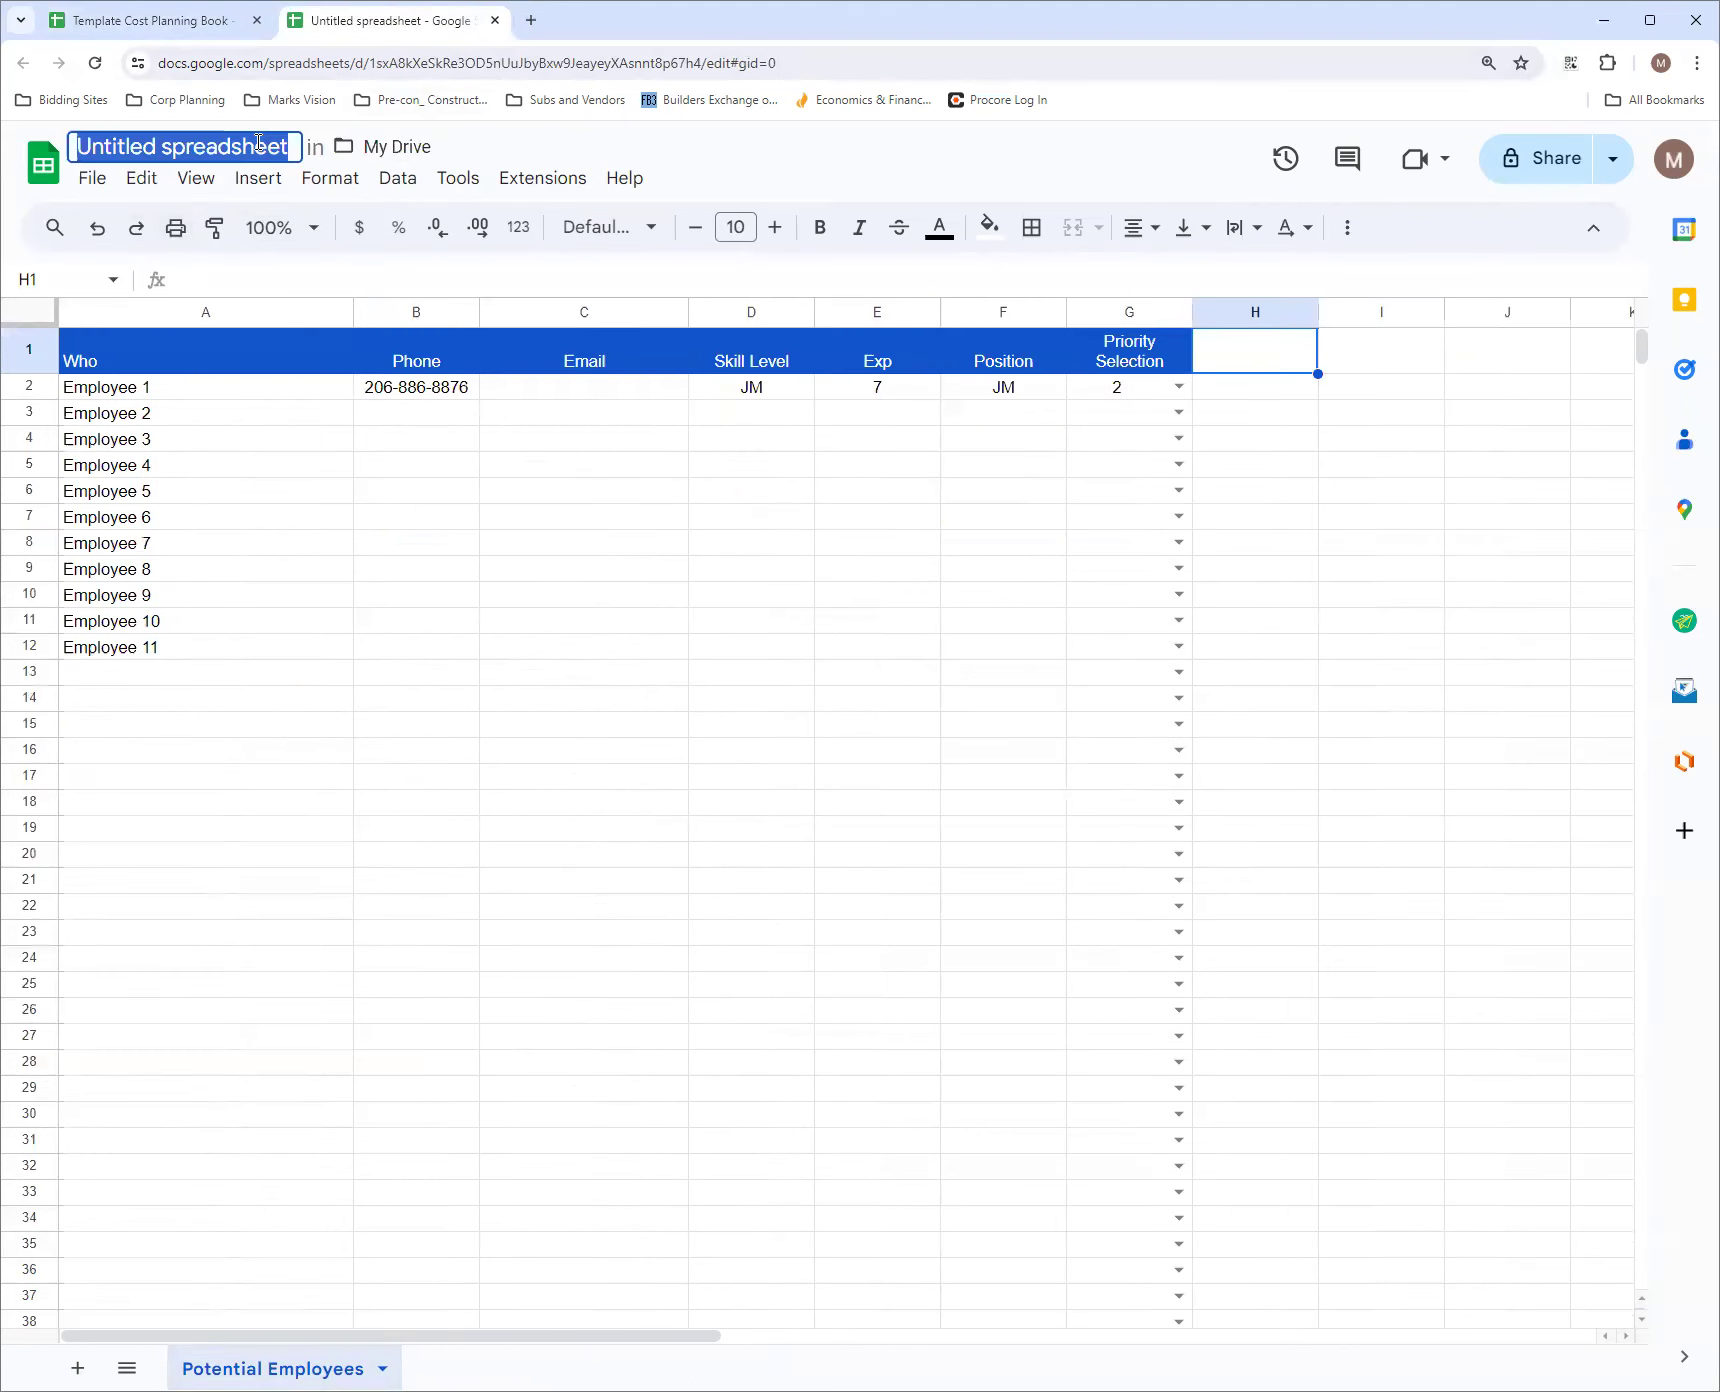
type("Tem")
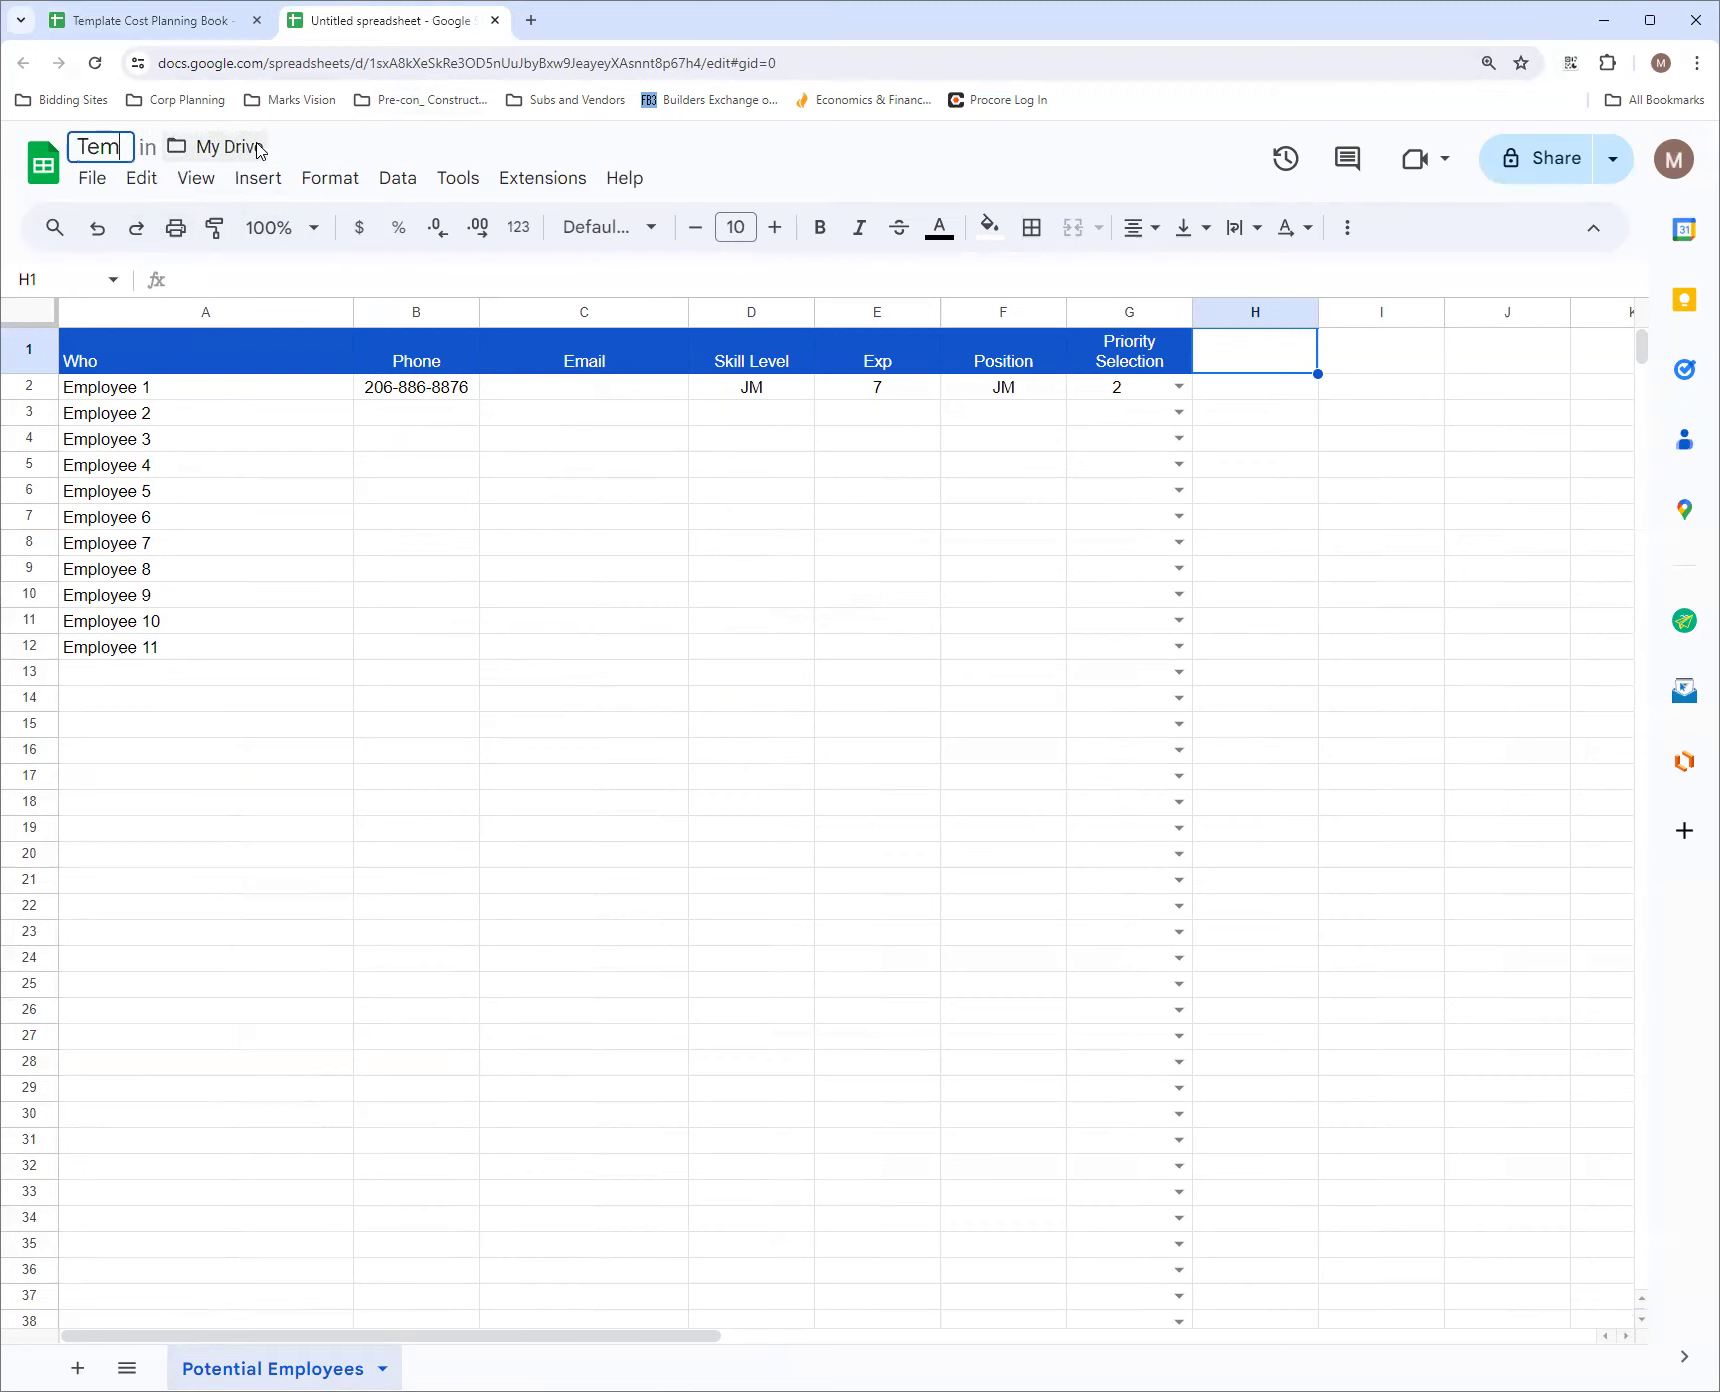
type("plate ")
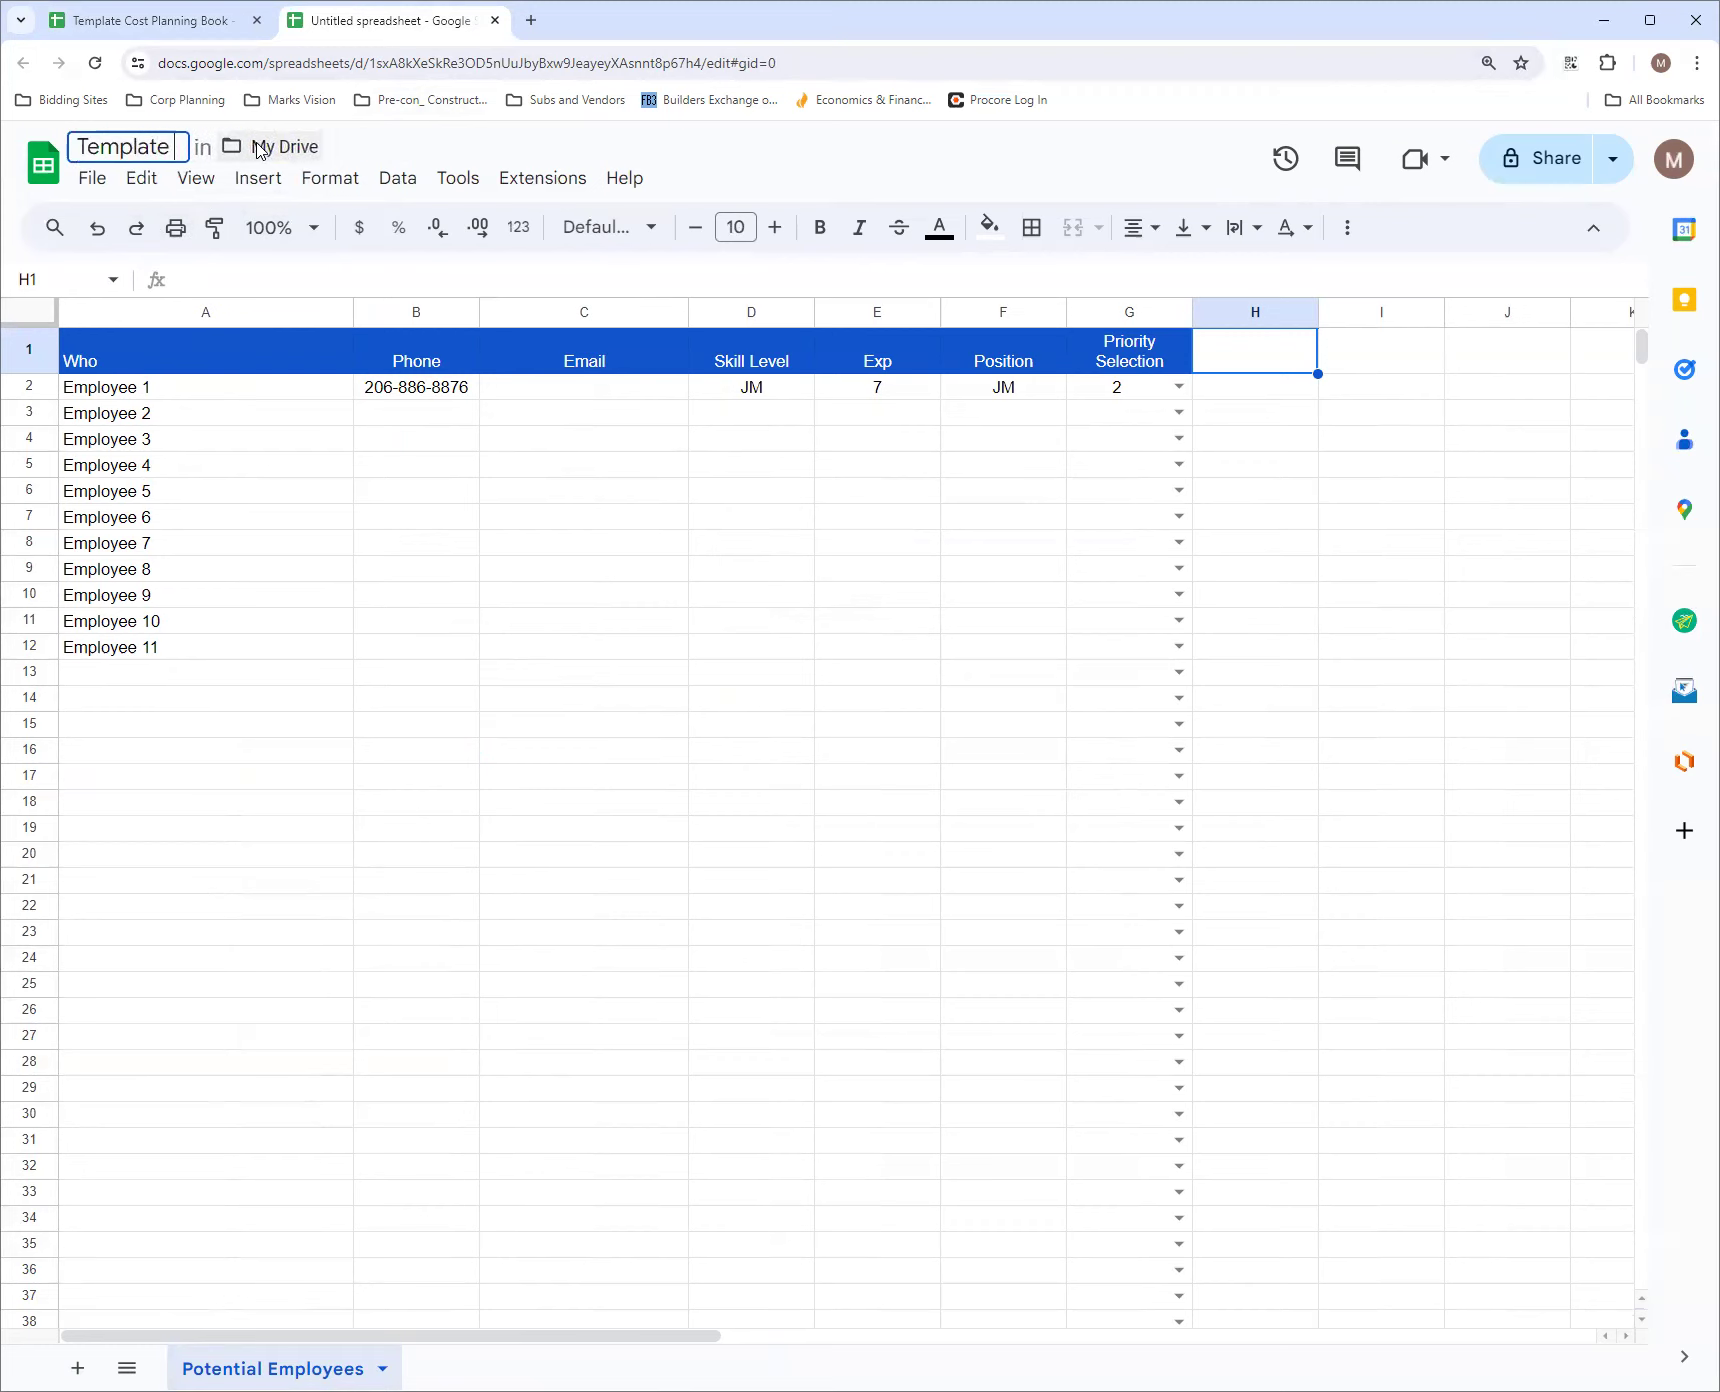
type("Cost Plas")
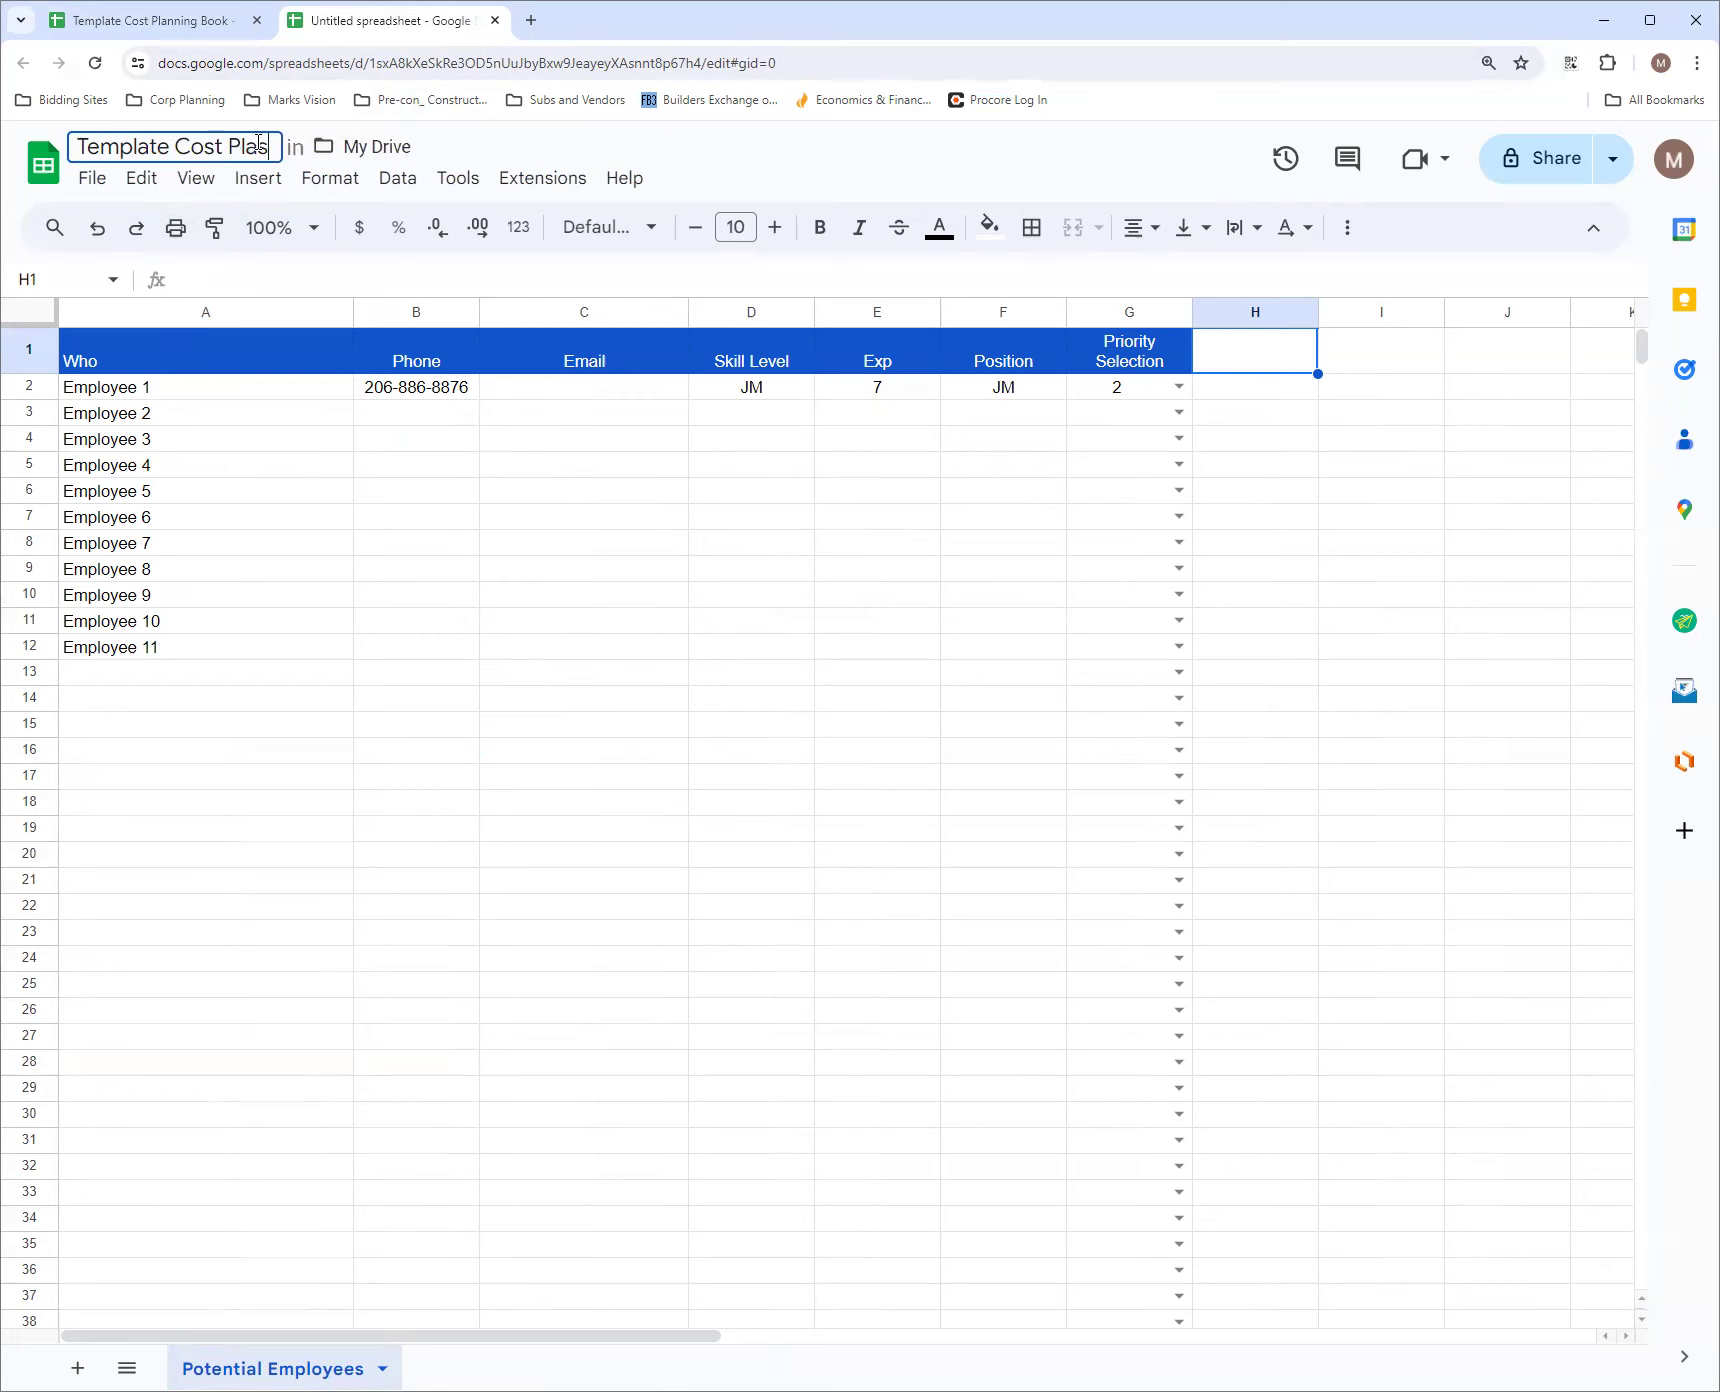
key("BackSpace")
type("nning")
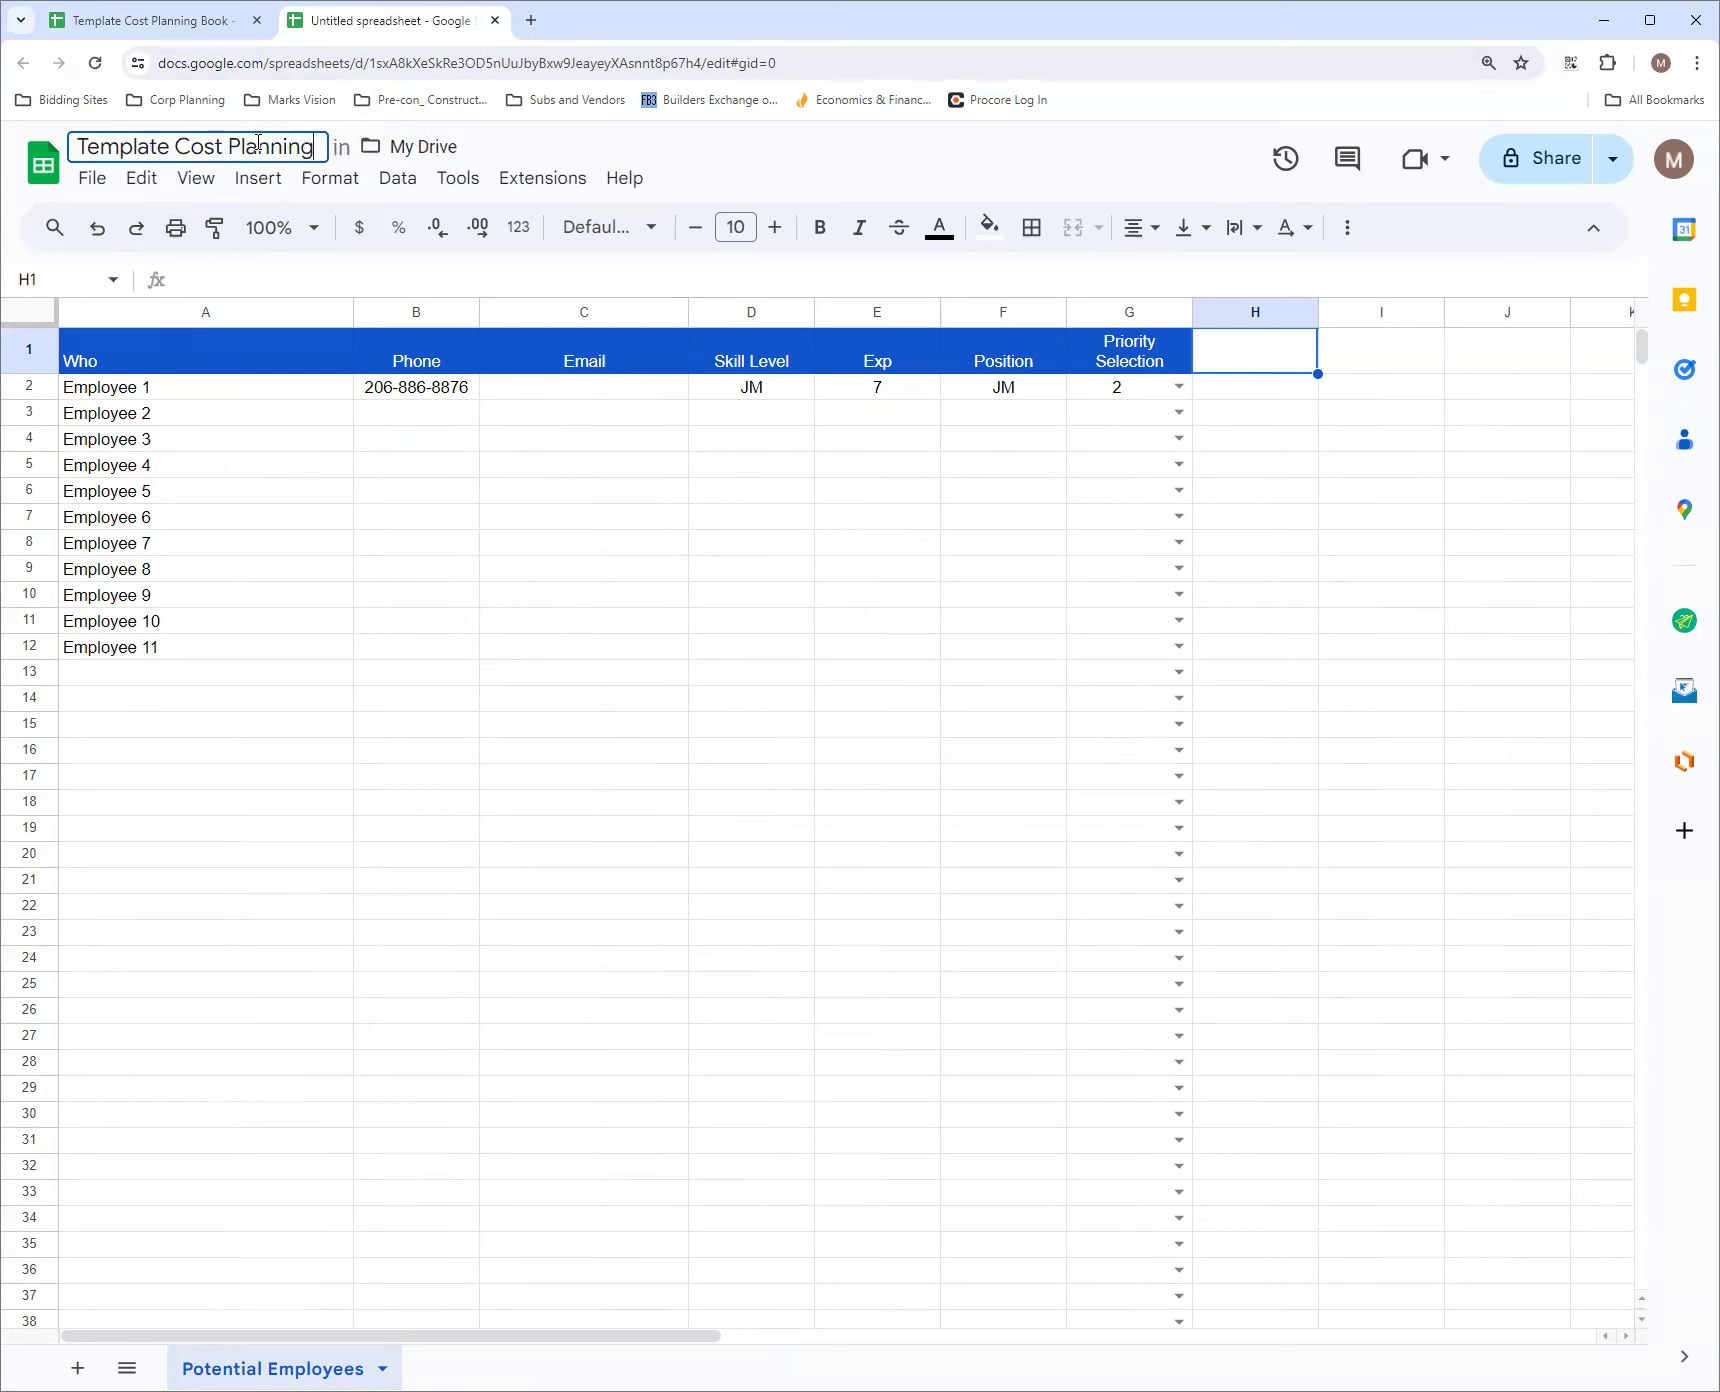
key("Return")
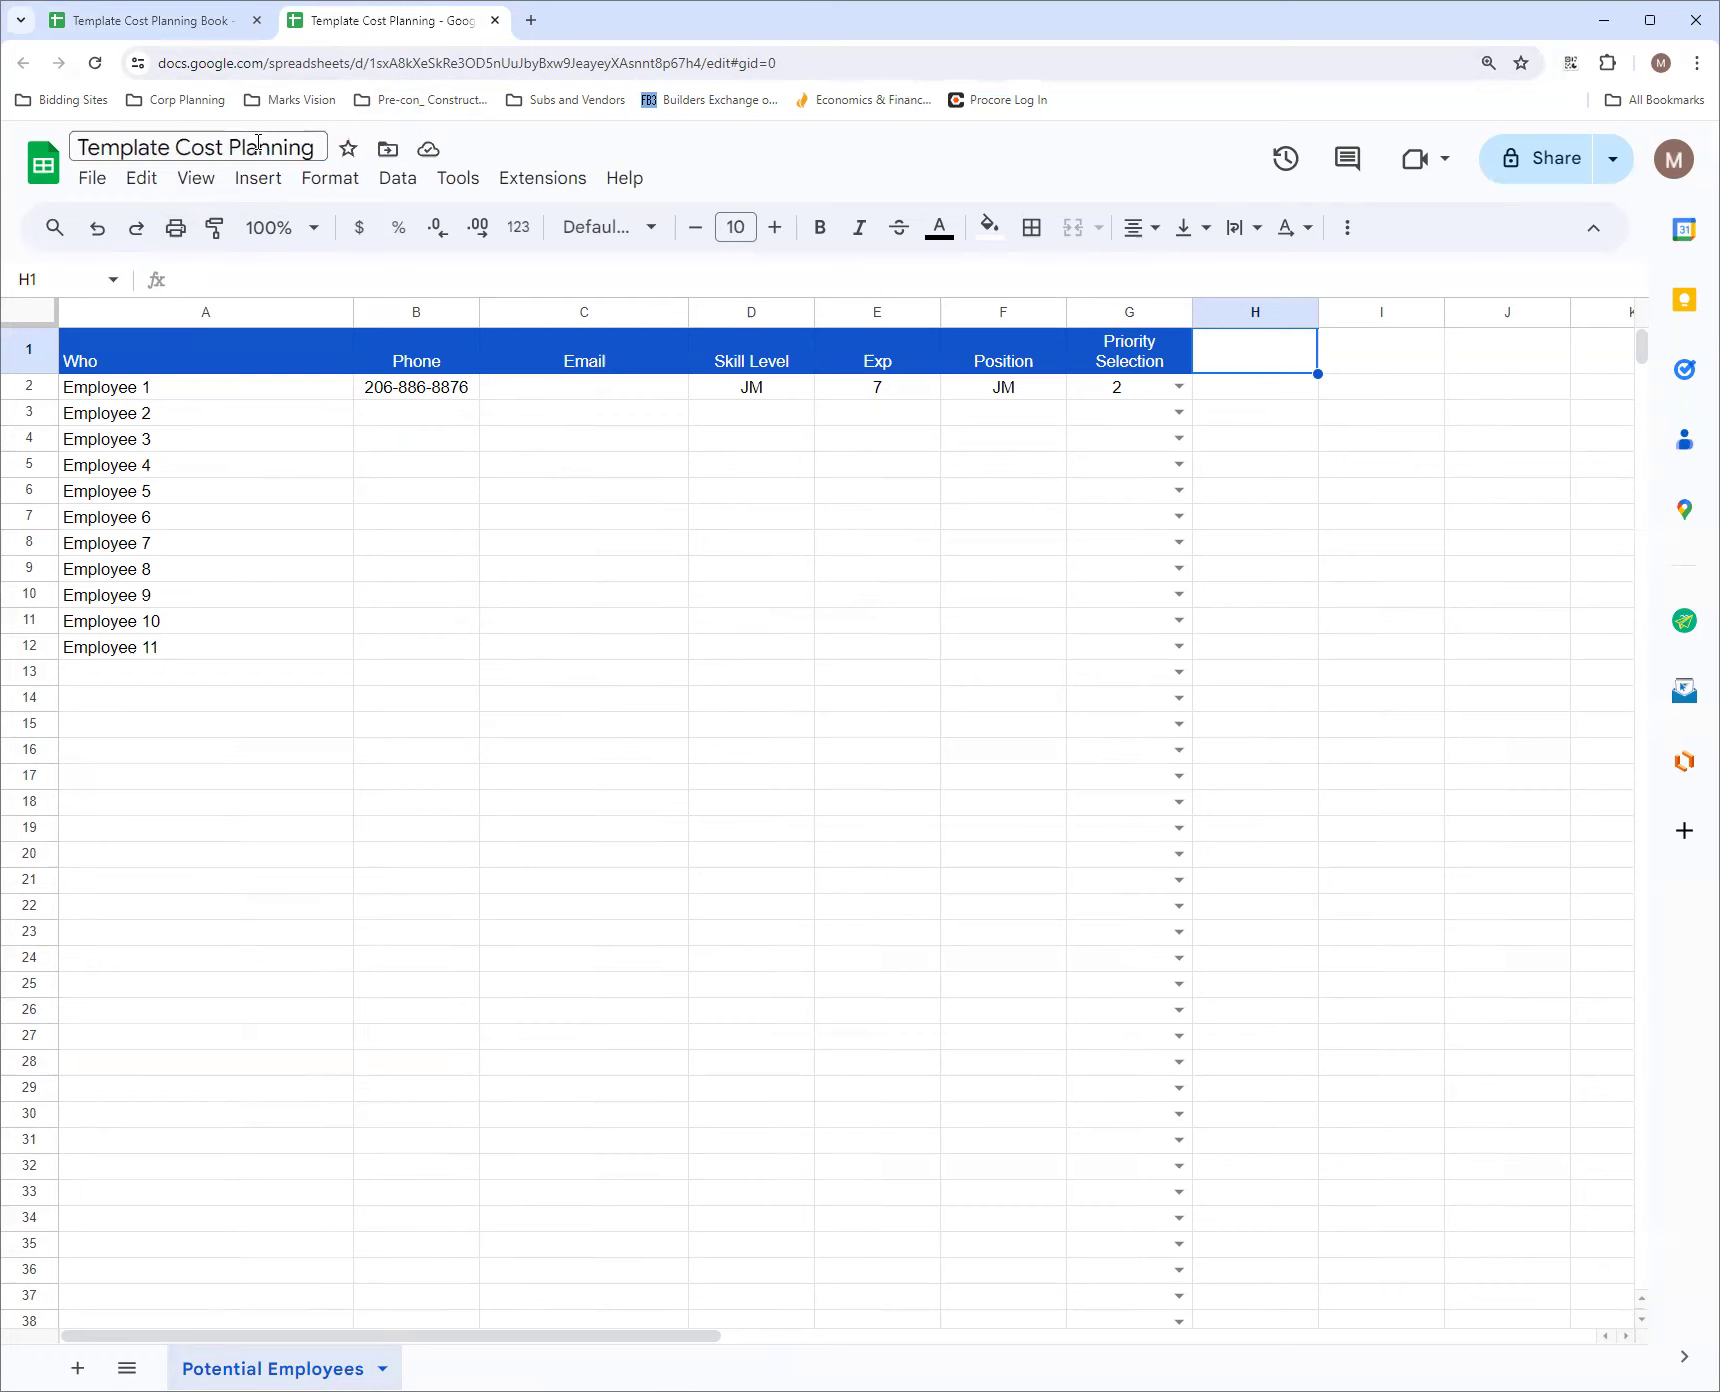
left_click(213, 674)
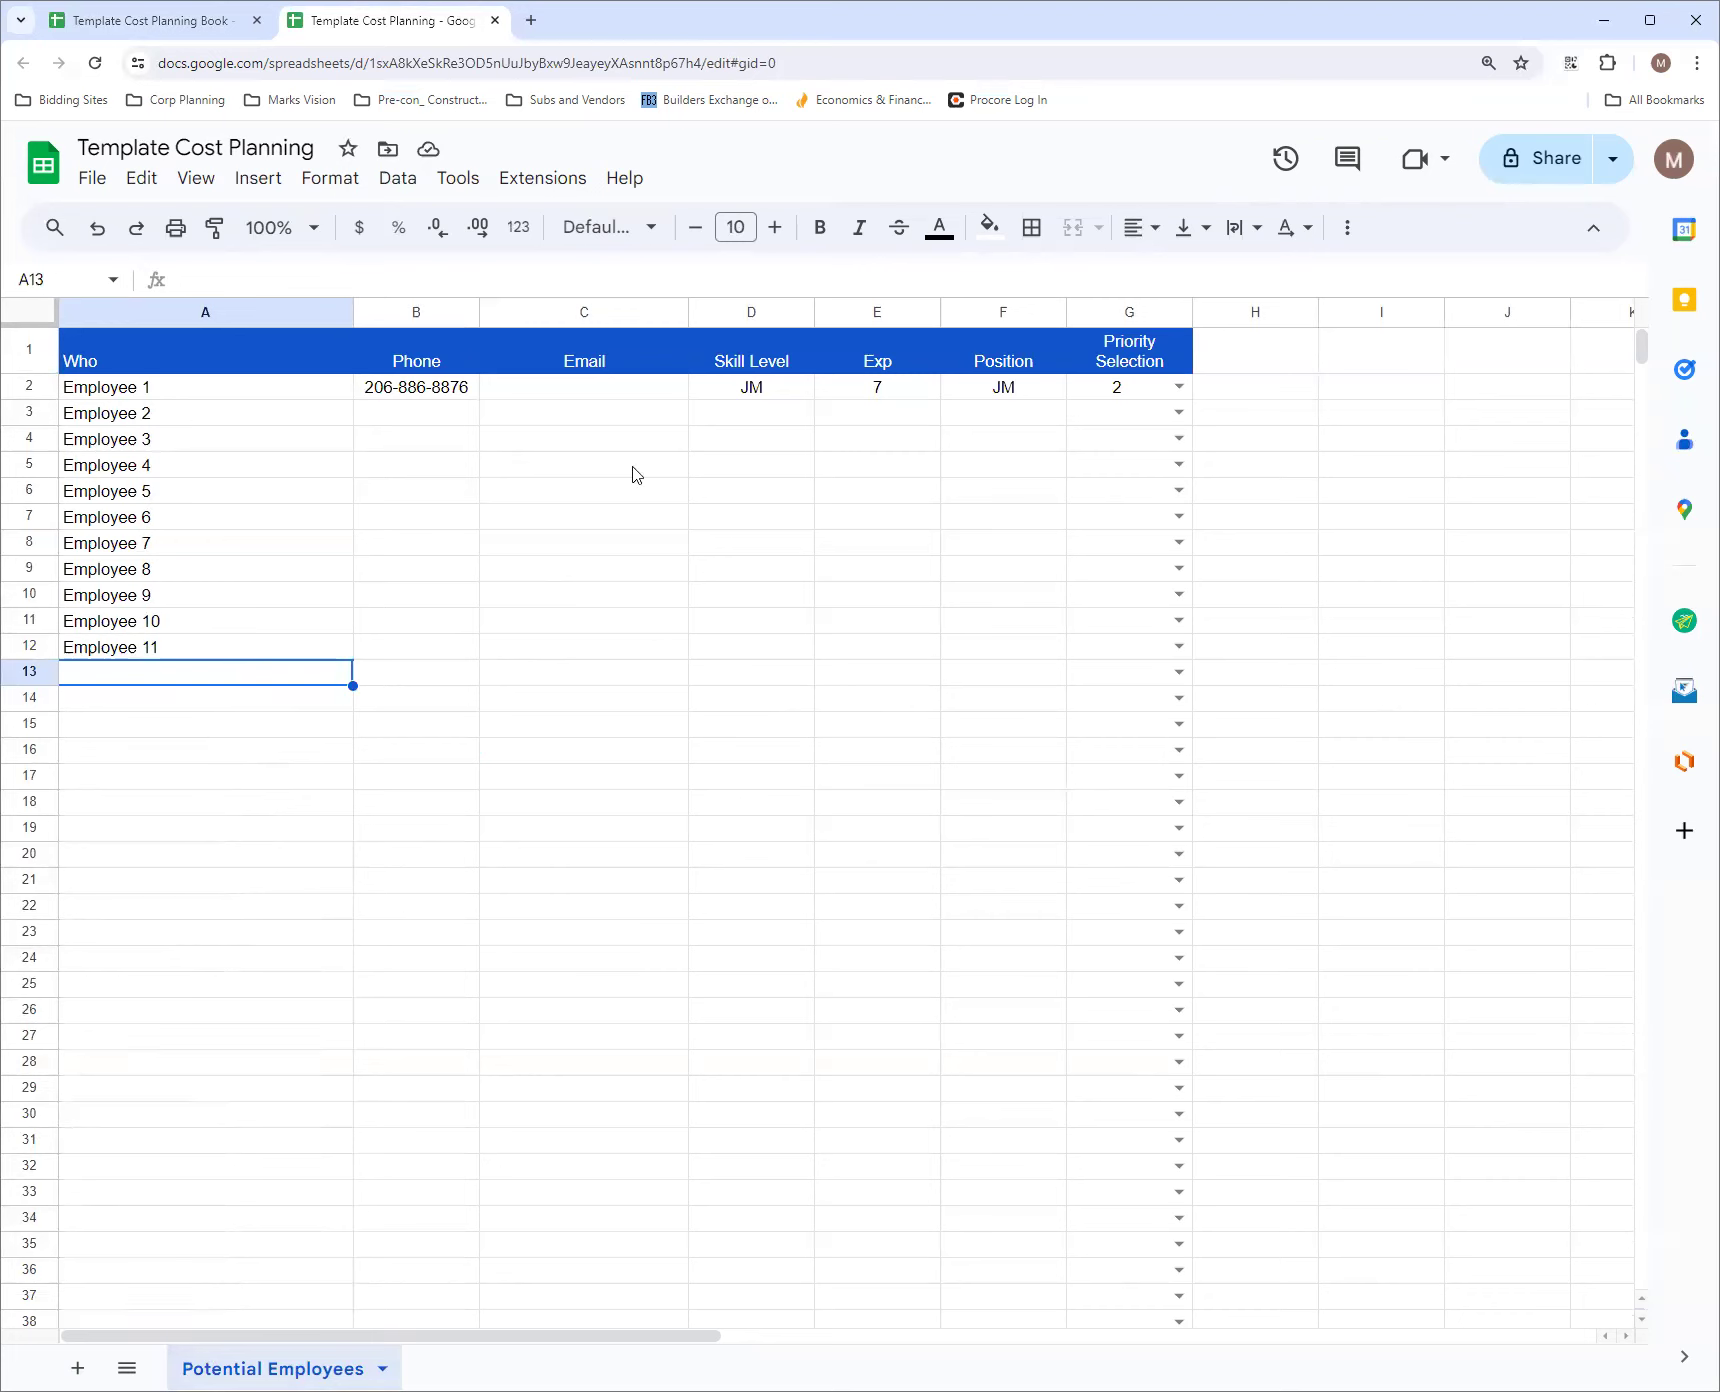
Add a new sheet named Vendors and Subs and widen its column A
right_click(311, 1368)
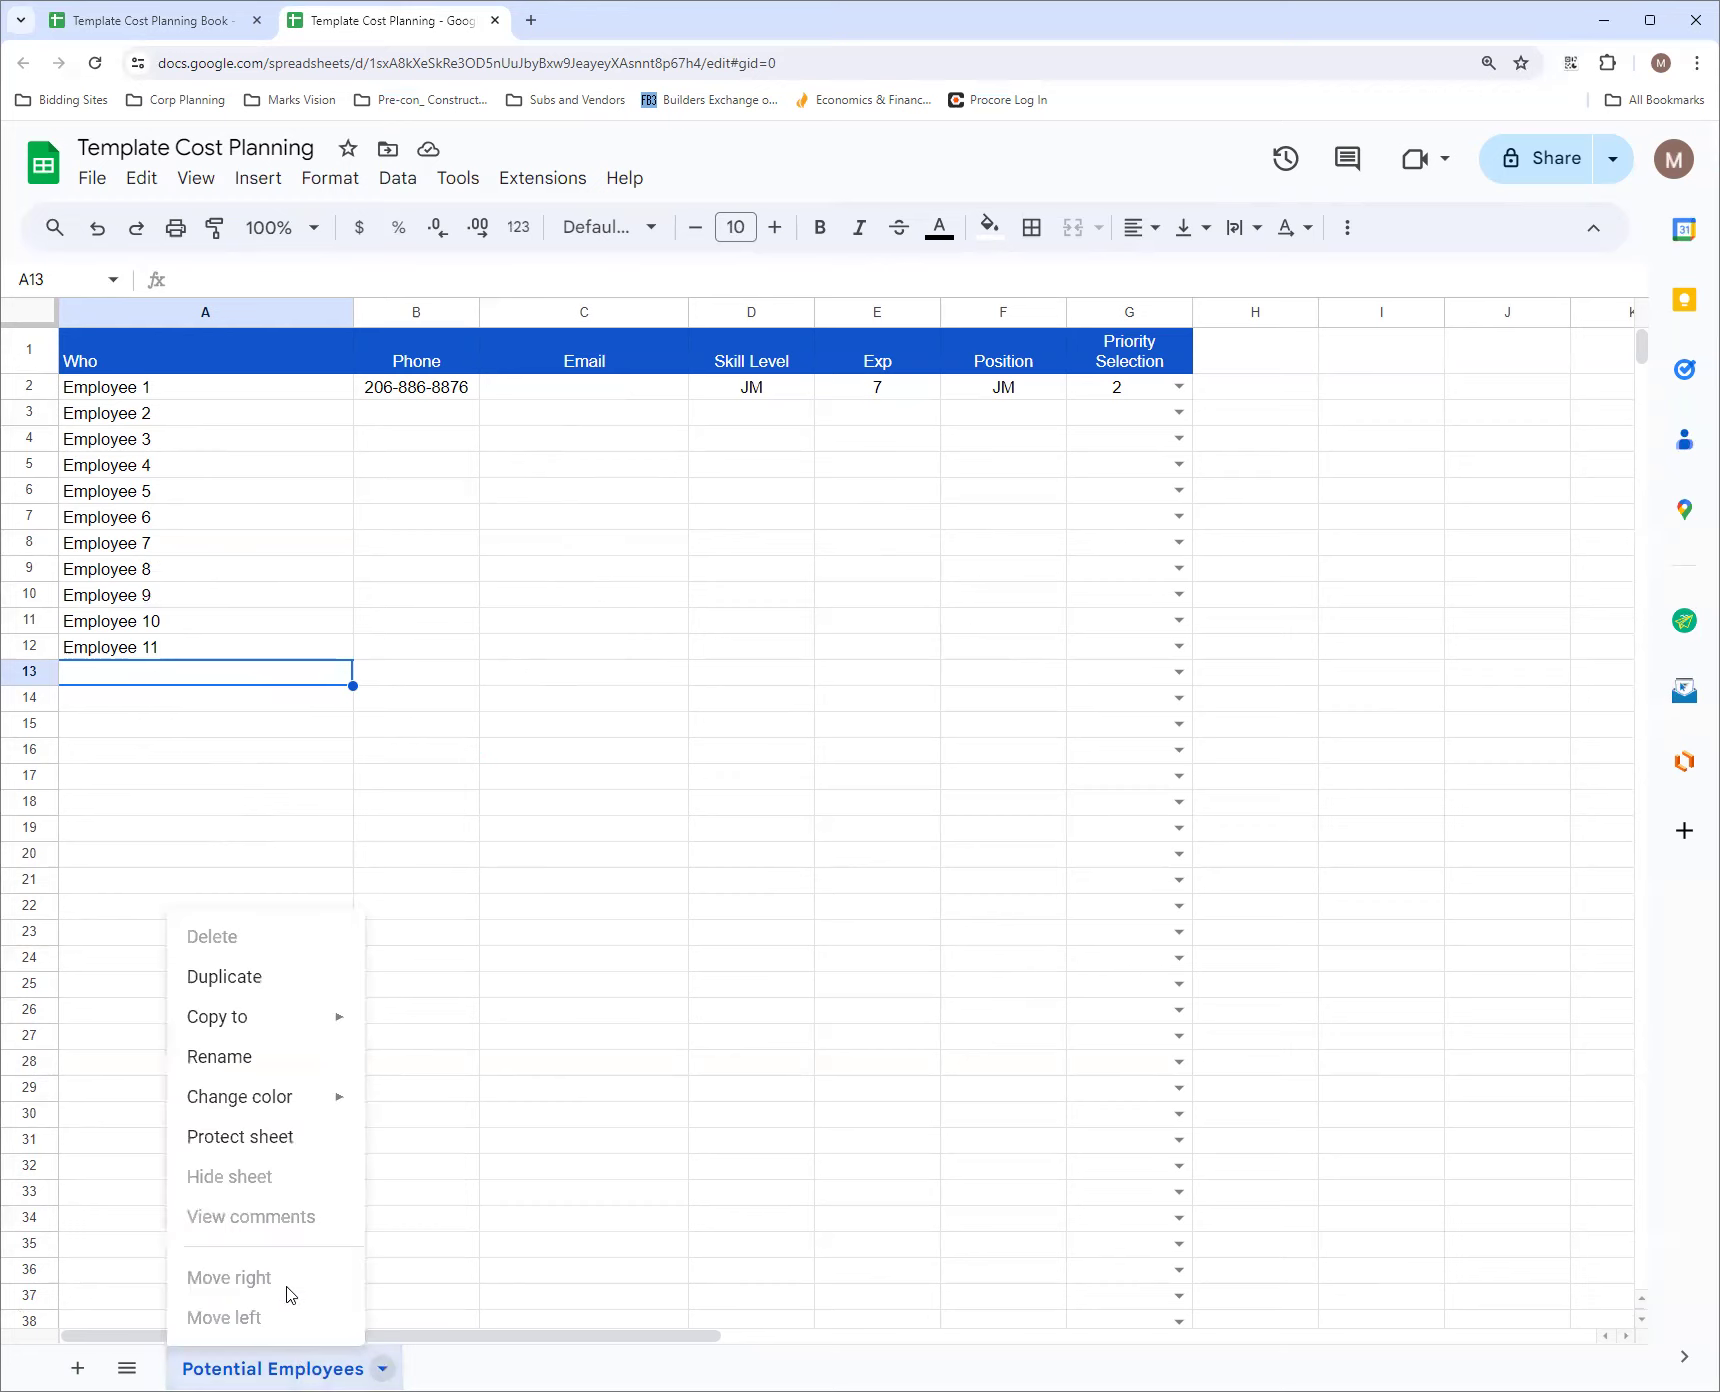
left_click(69, 1368)
double_click(441, 1369)
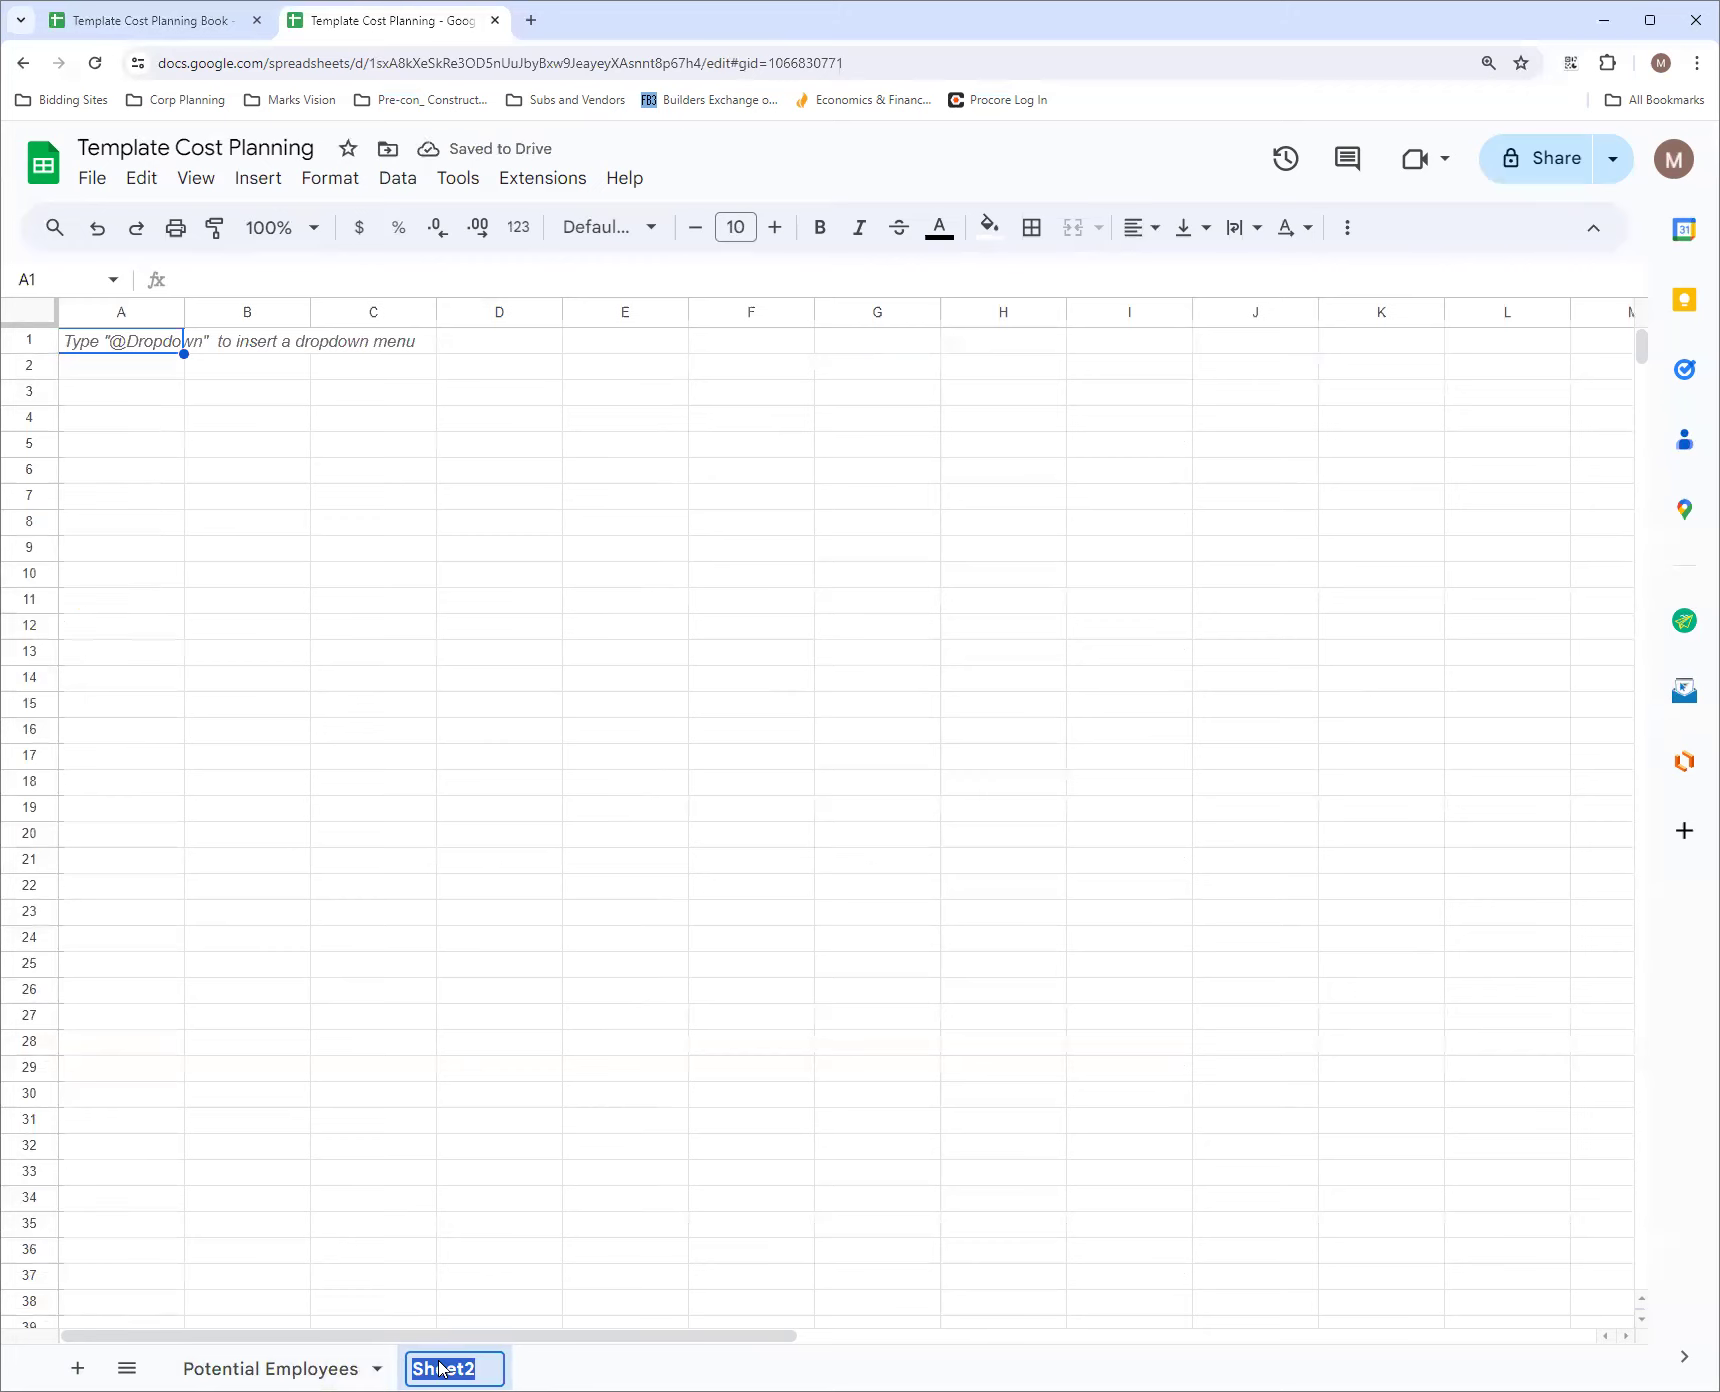
type("Vendor")
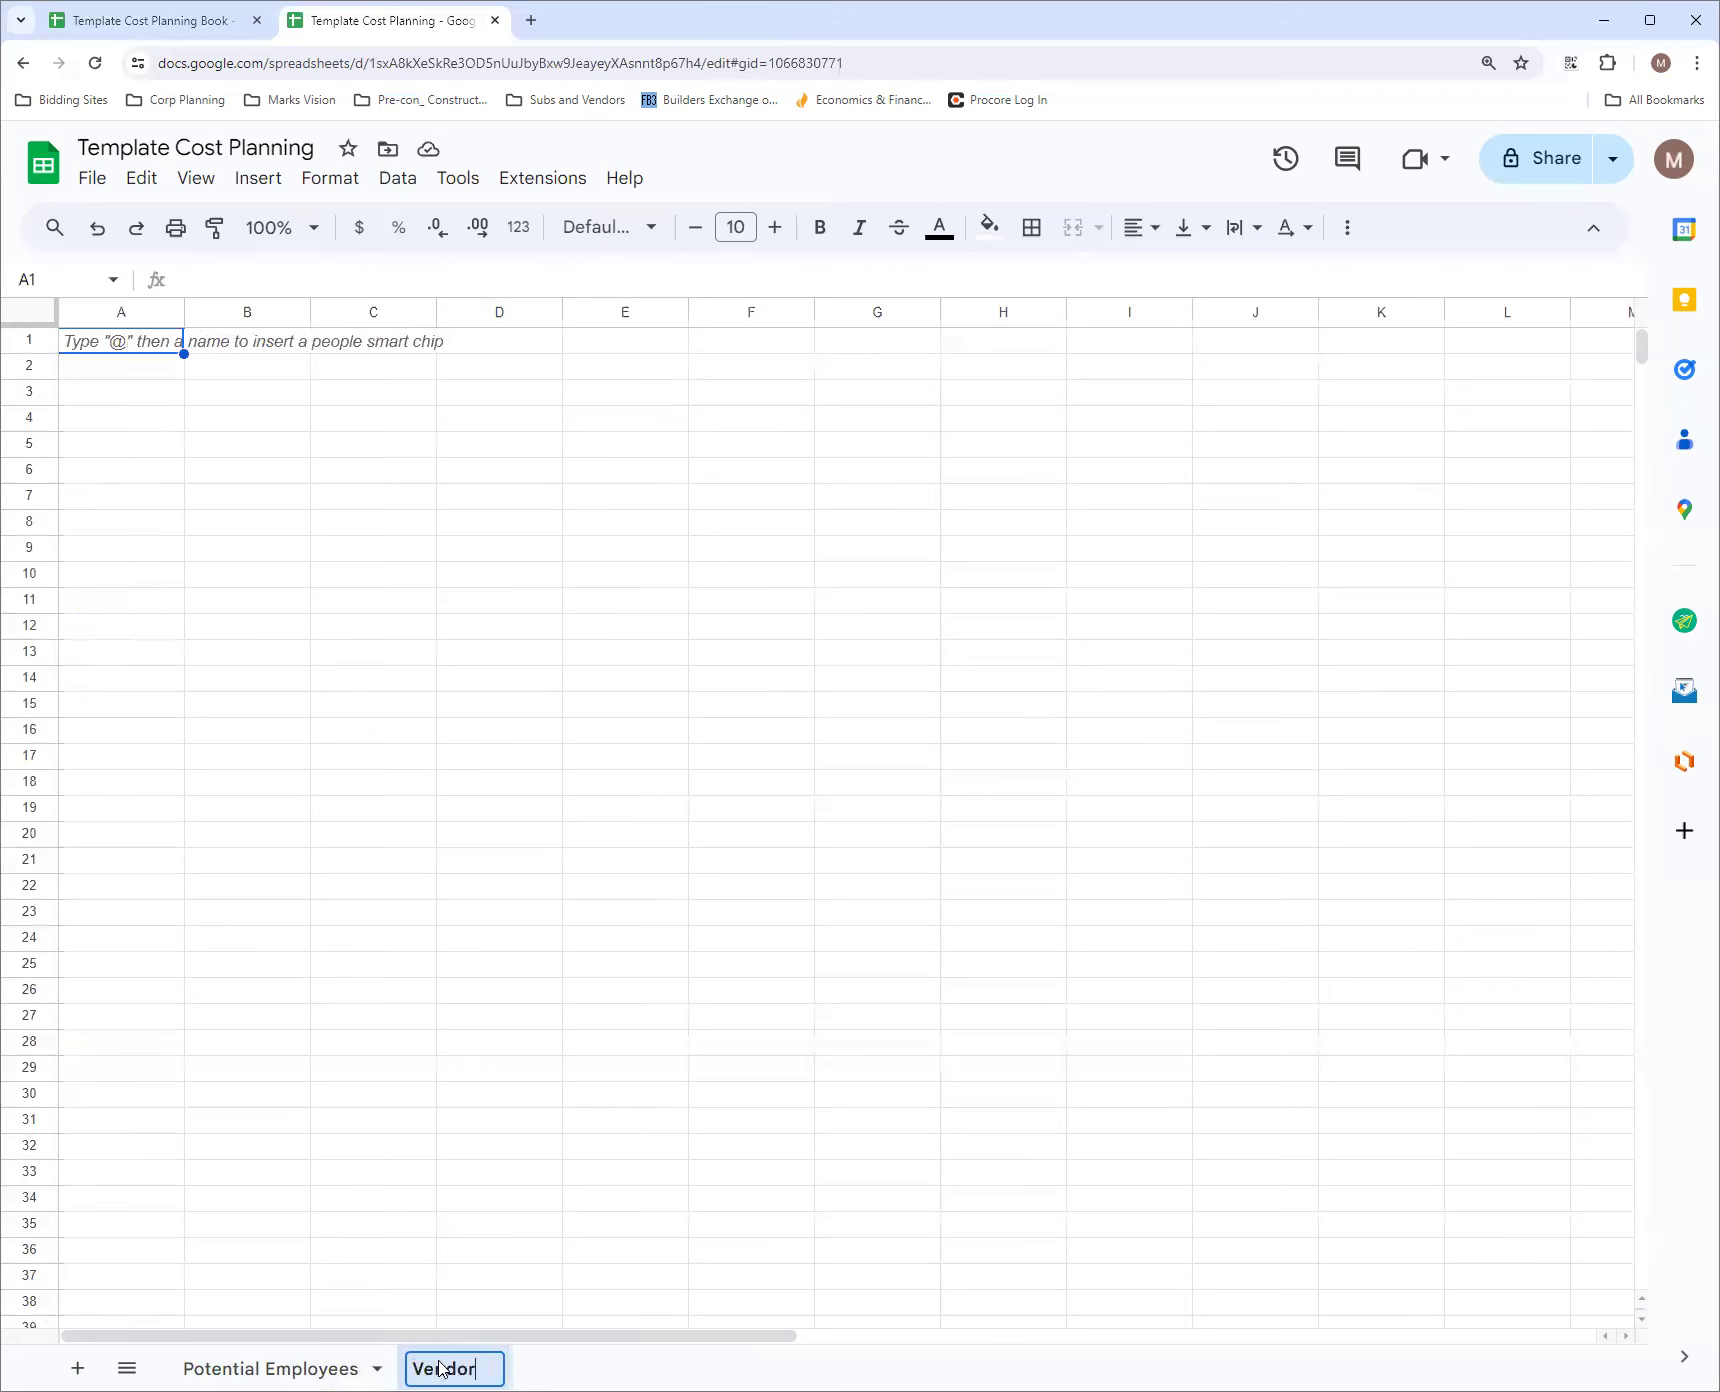
type("s and Subs")
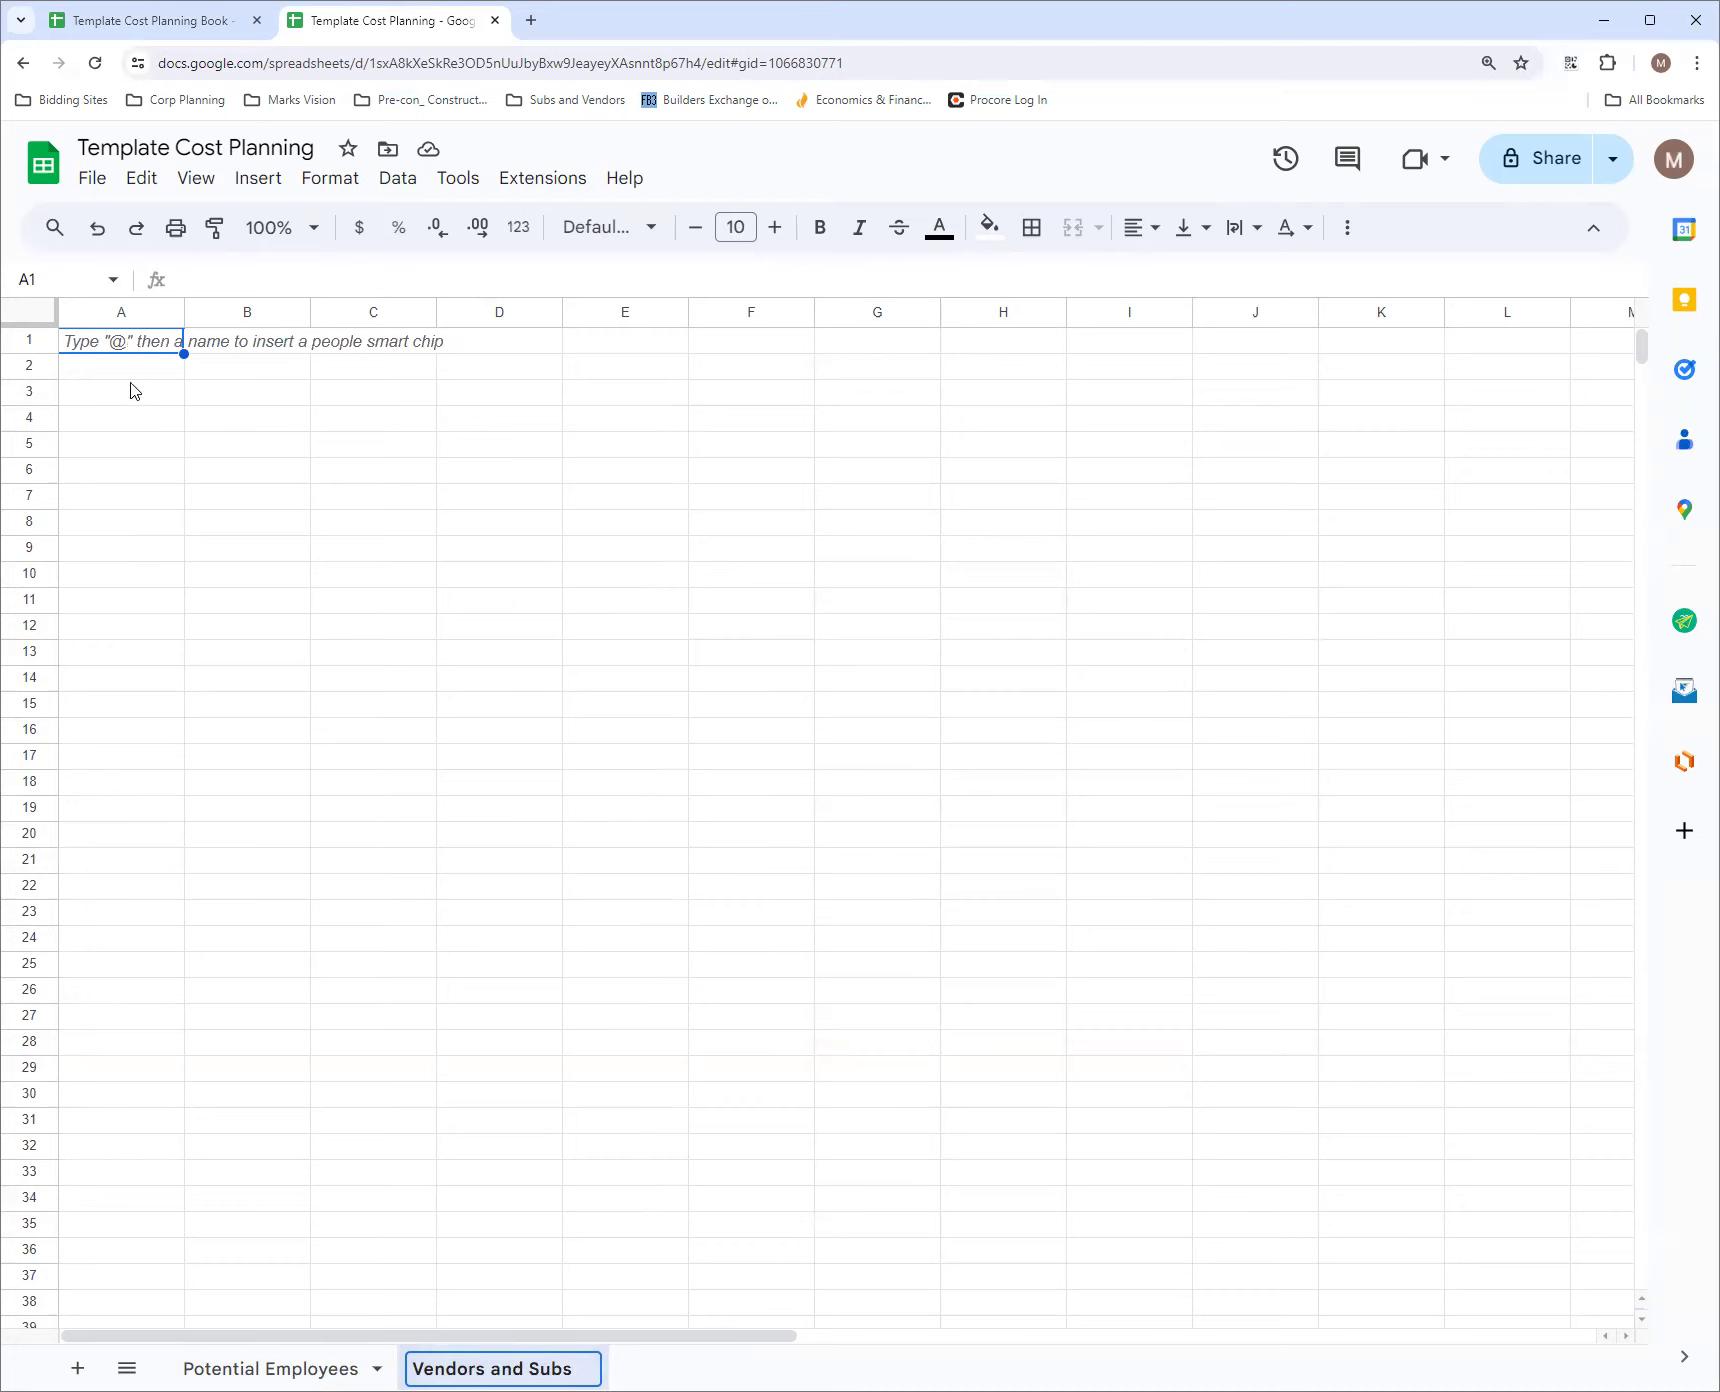
left_click_drag(184, 310, 284, 310)
left_click(220, 378)
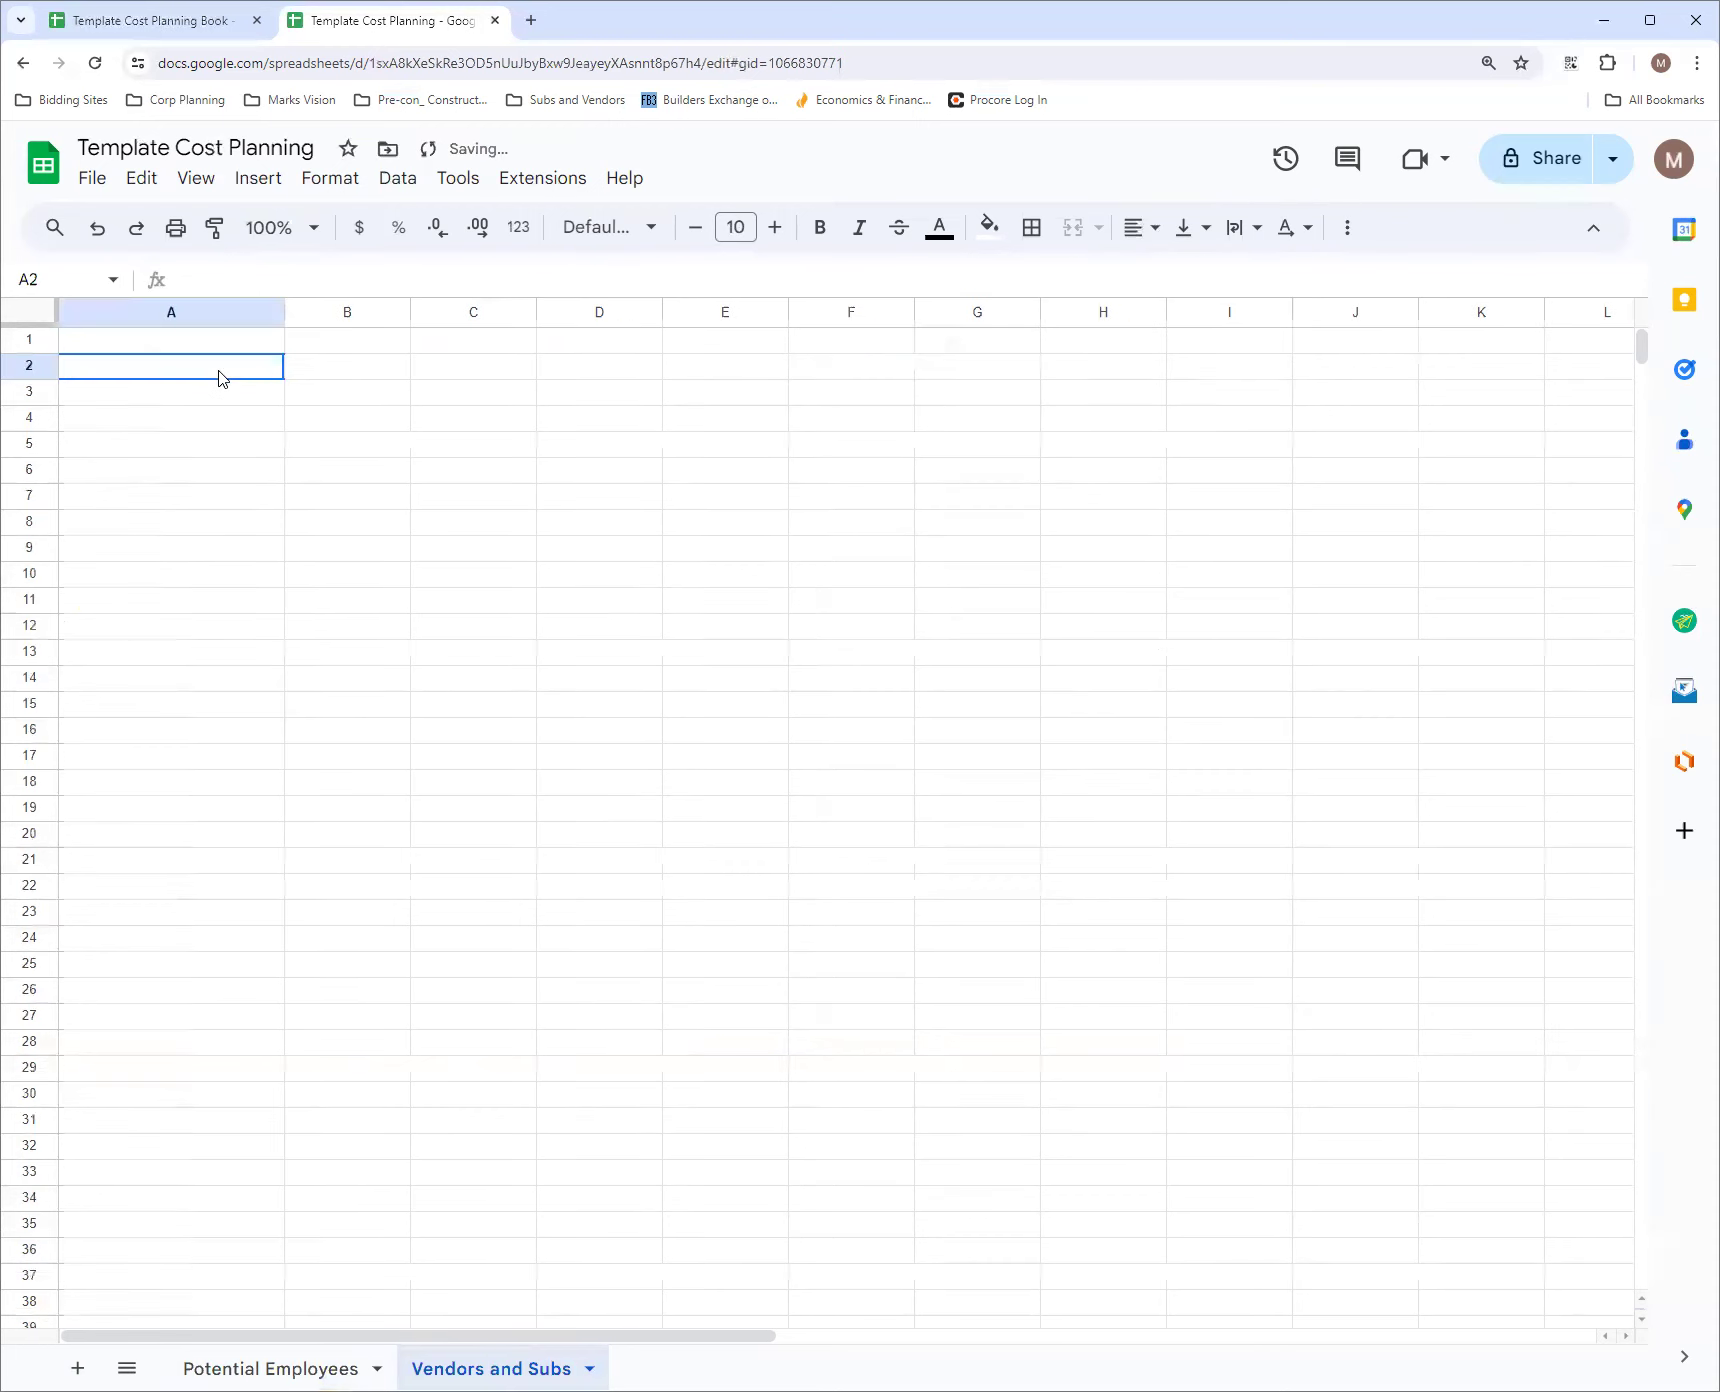
Enter the trades Ironworker in B2 and Inspection in B3
left_click(340, 371)
double_click(338, 366)
type("Ironw")
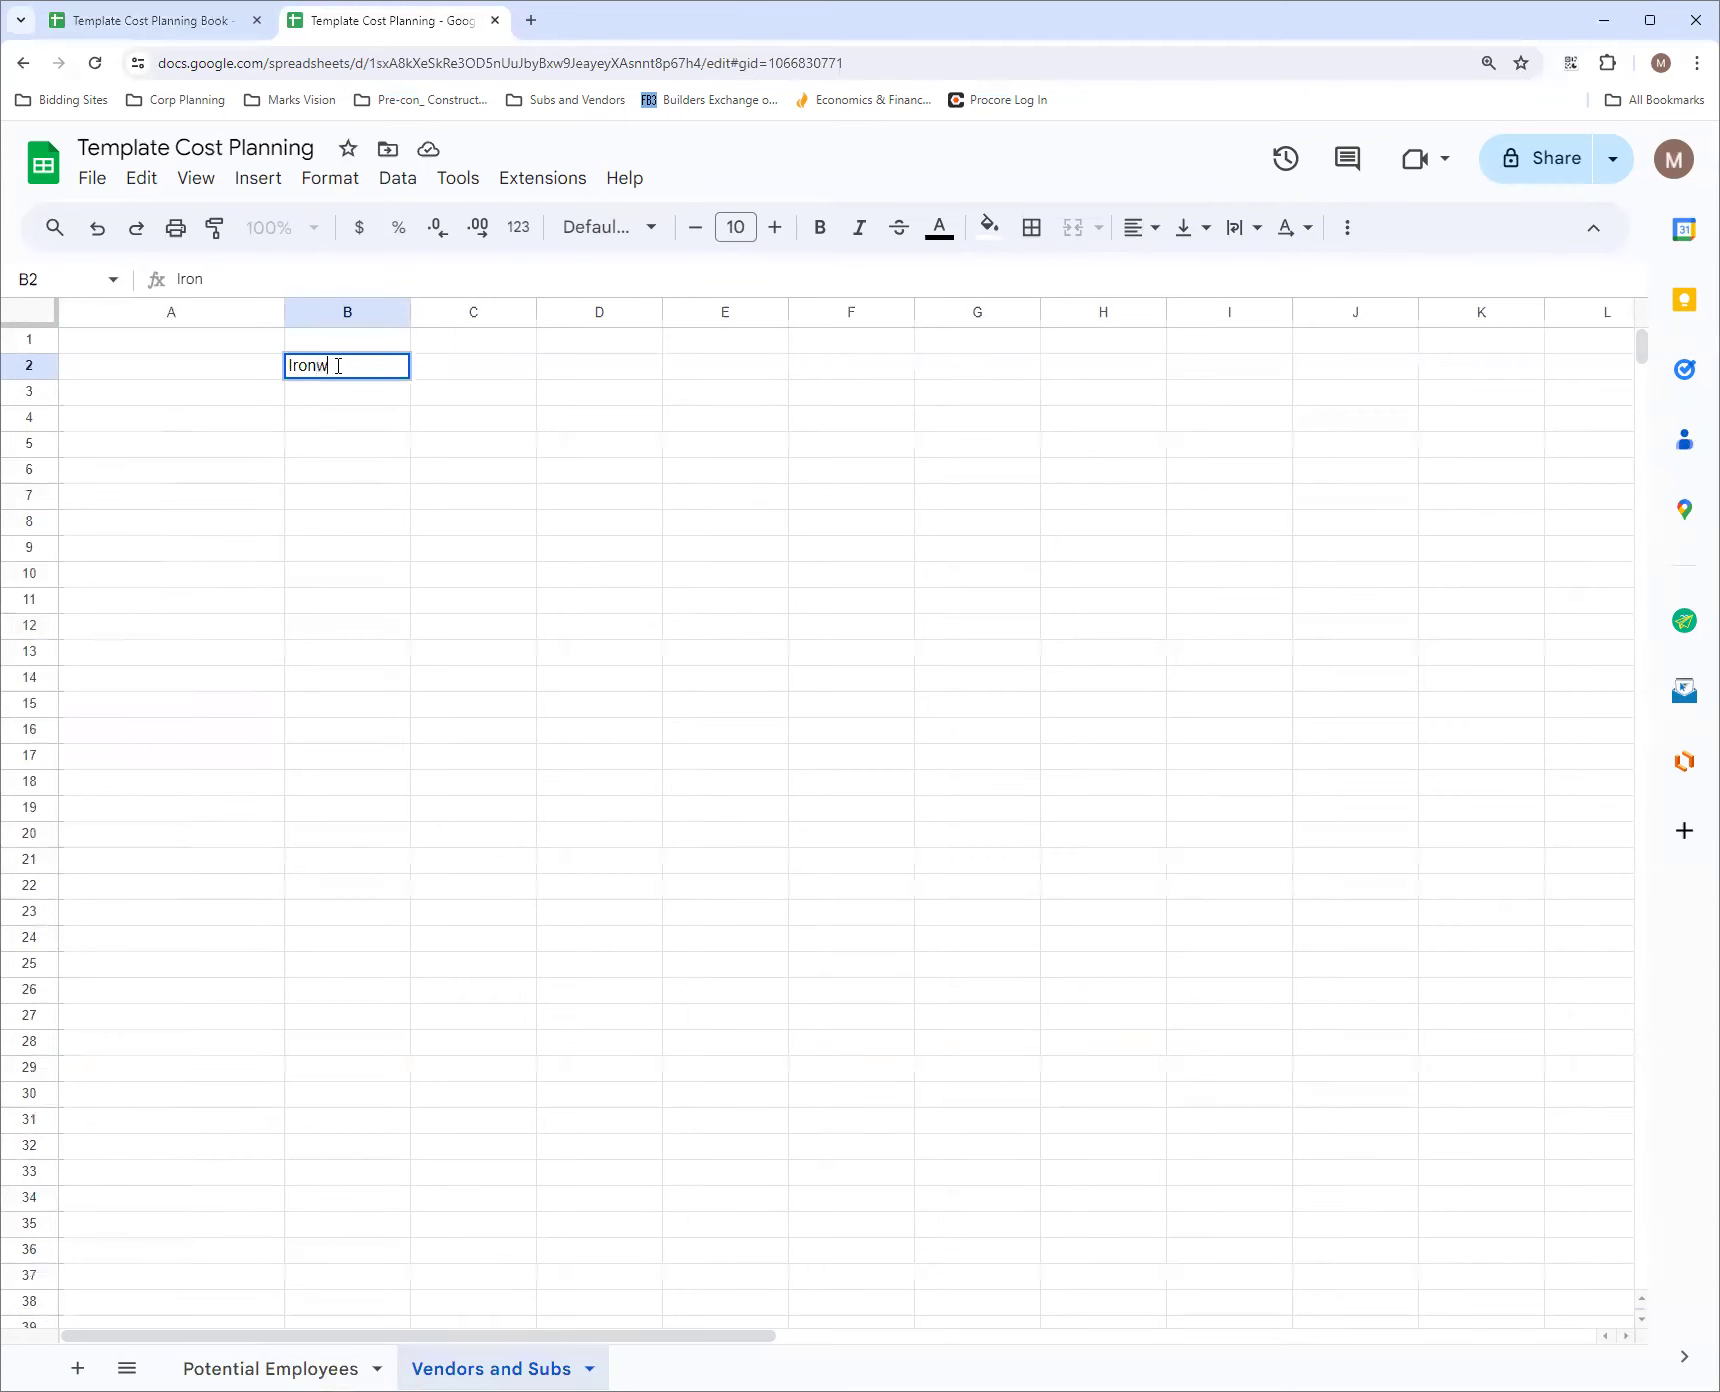
type("orker")
key("Return")
type("Inspecti")
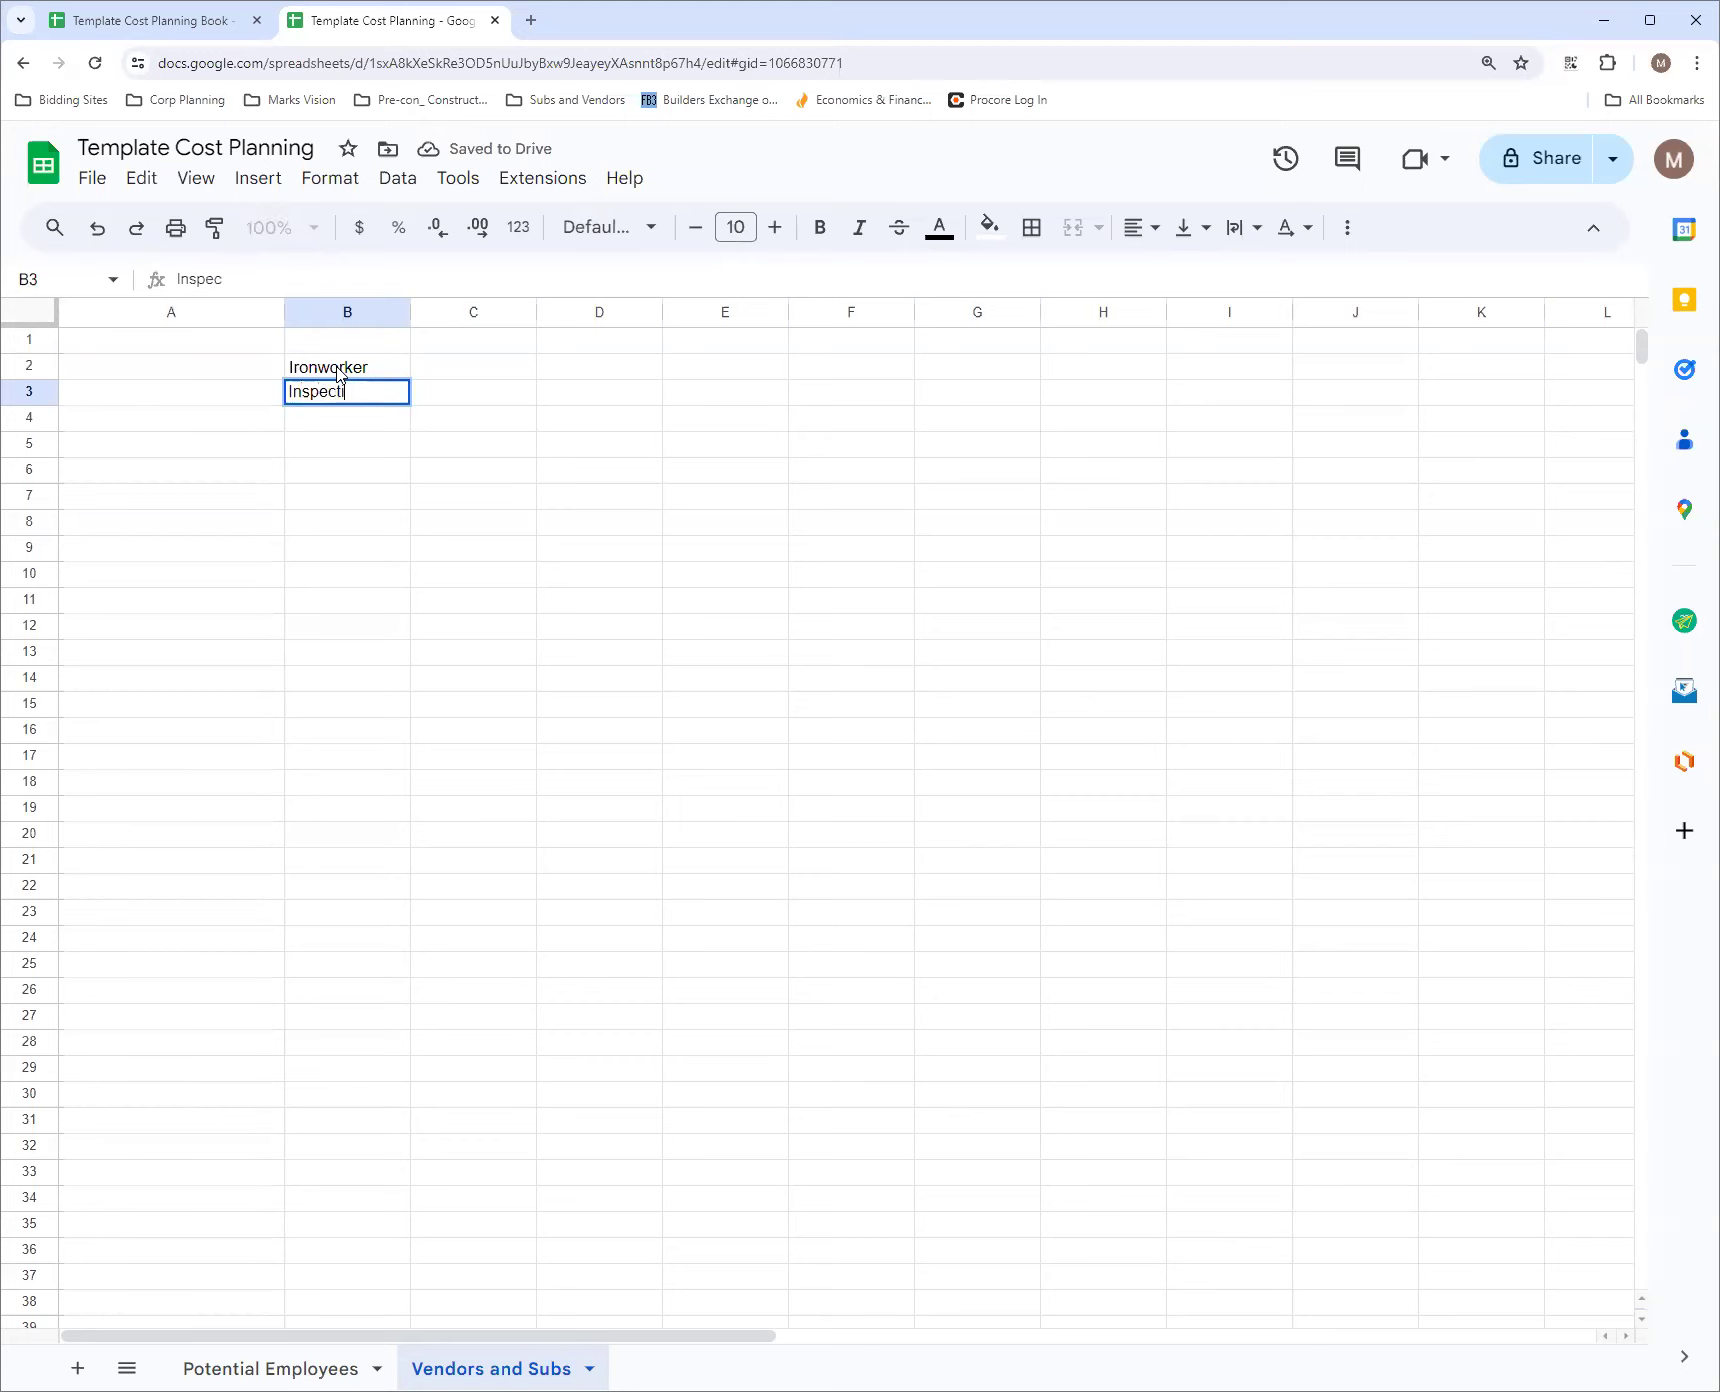
type("on")
key("Return")
Enter Architect Facilitator in B4 and widen column B to fit the text
type("A")
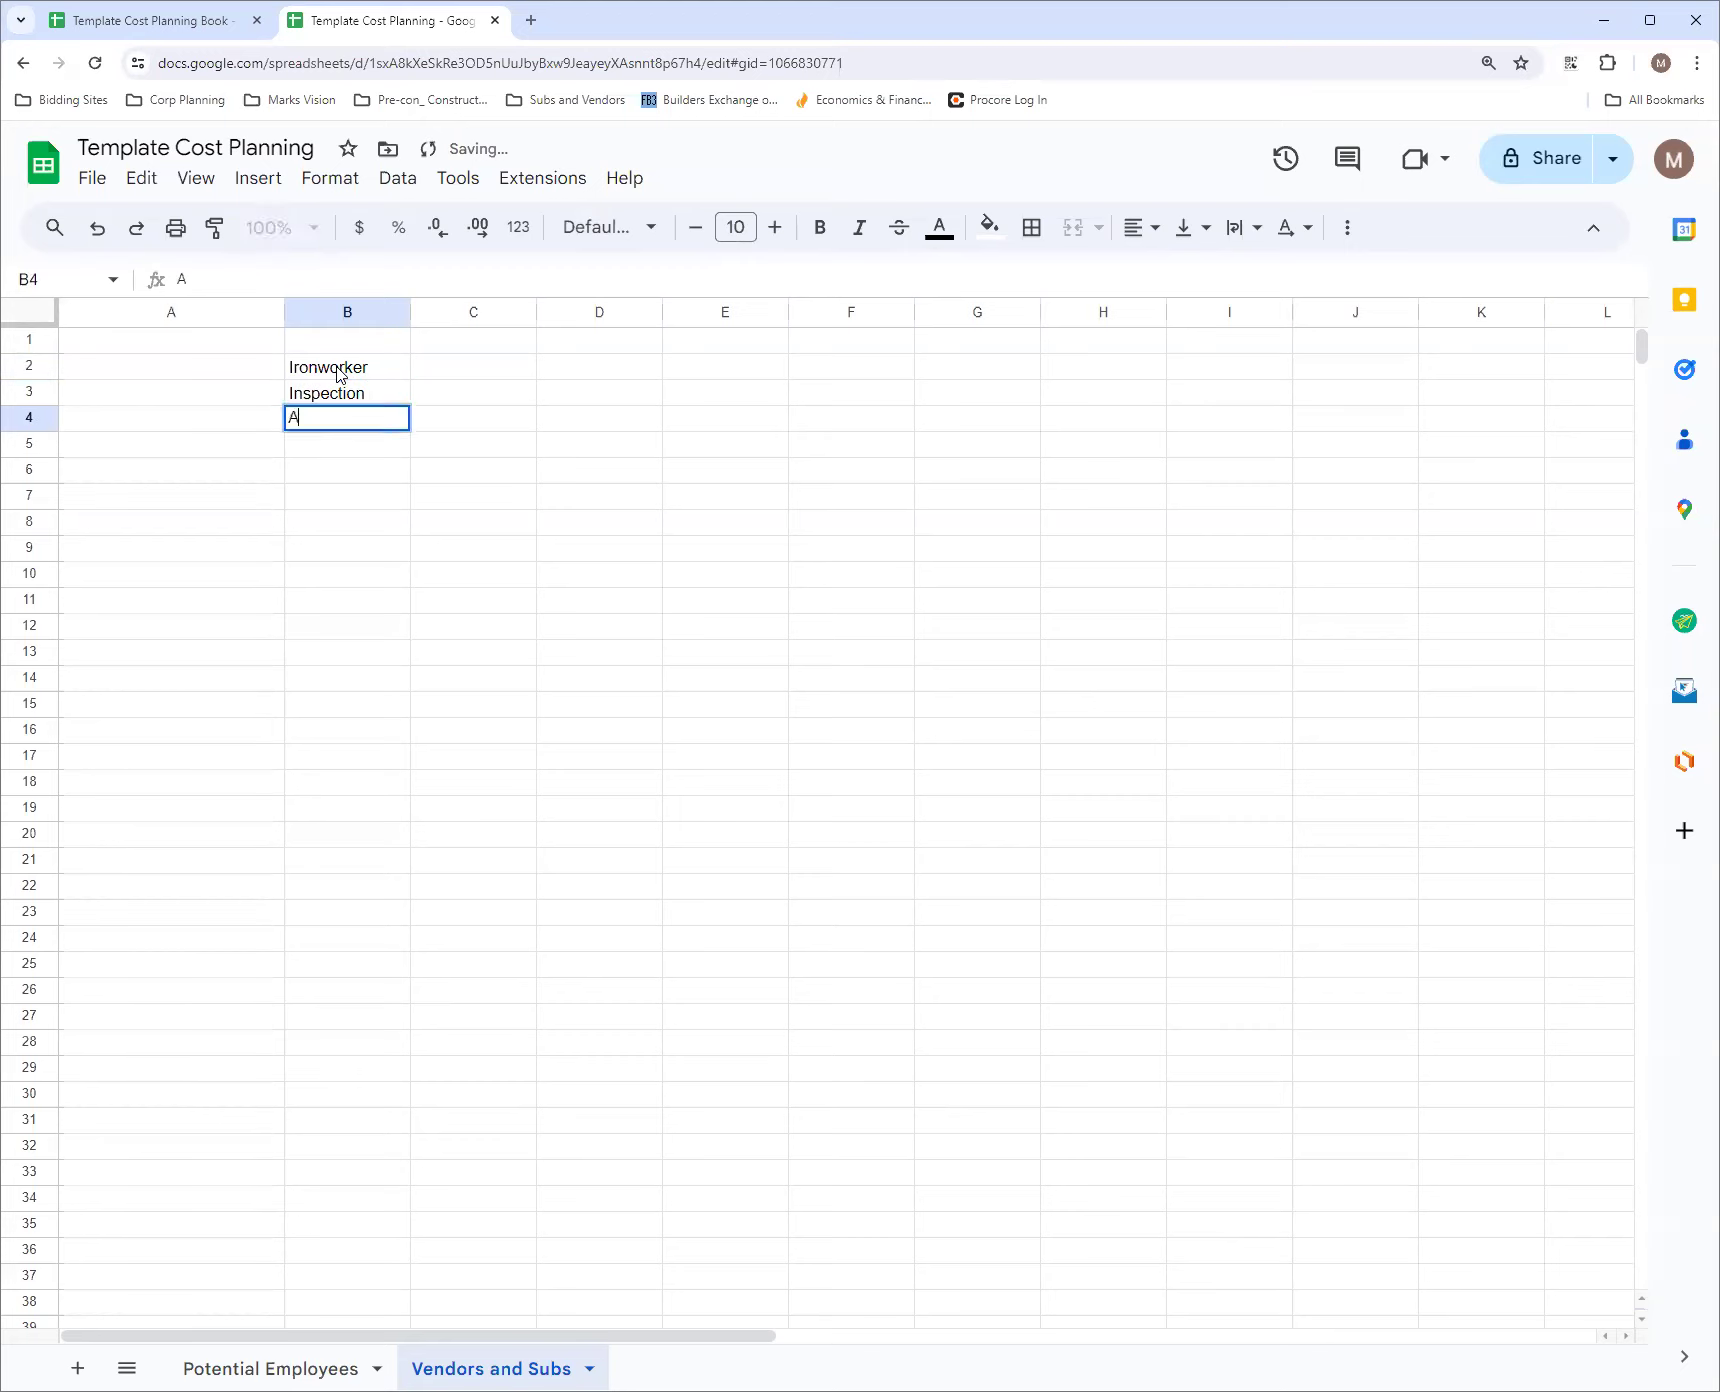
type("rchite")
type("ct Fac")
type("ilitator")
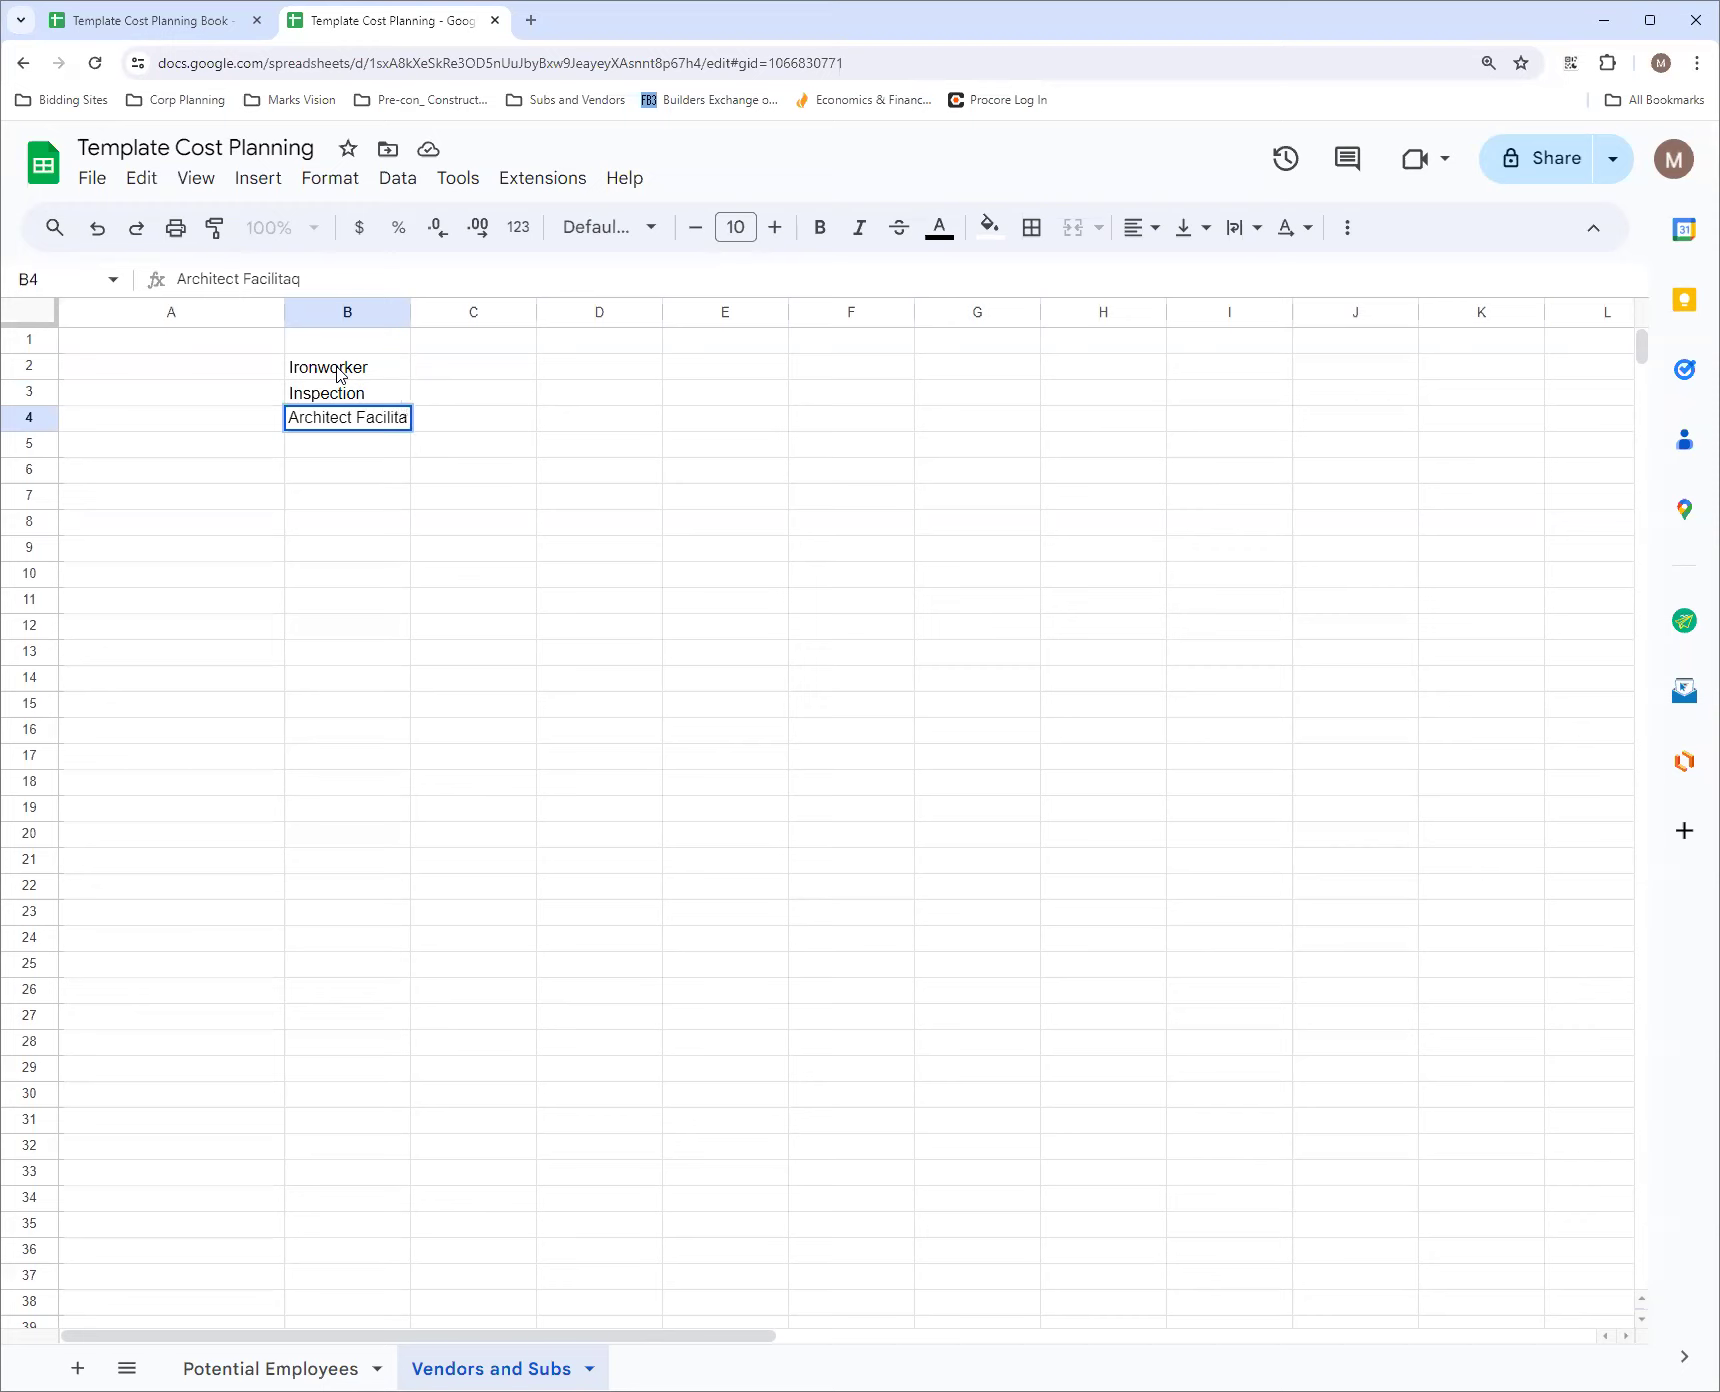
key("Return")
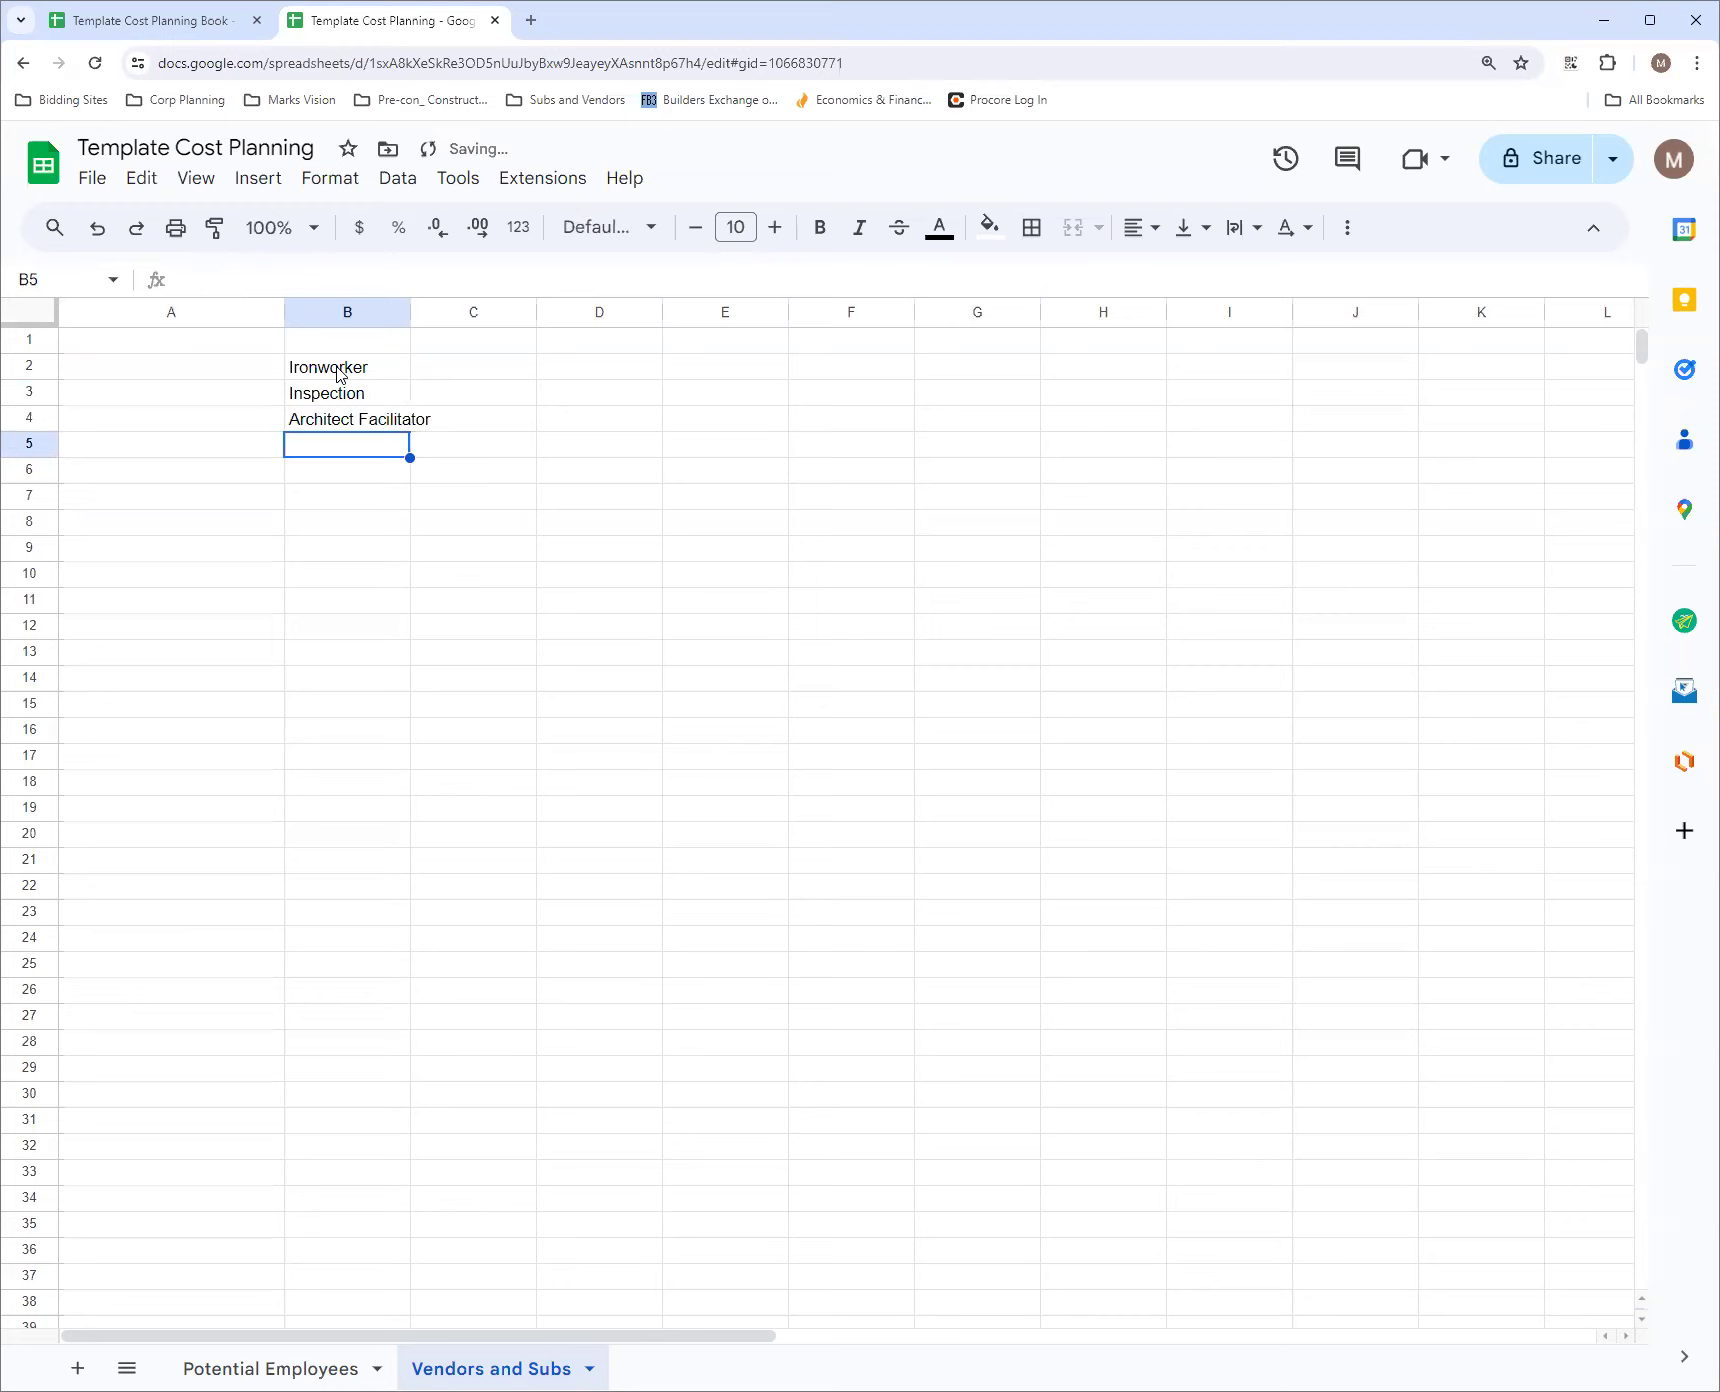
left_click_drag(410, 311, 492, 312)
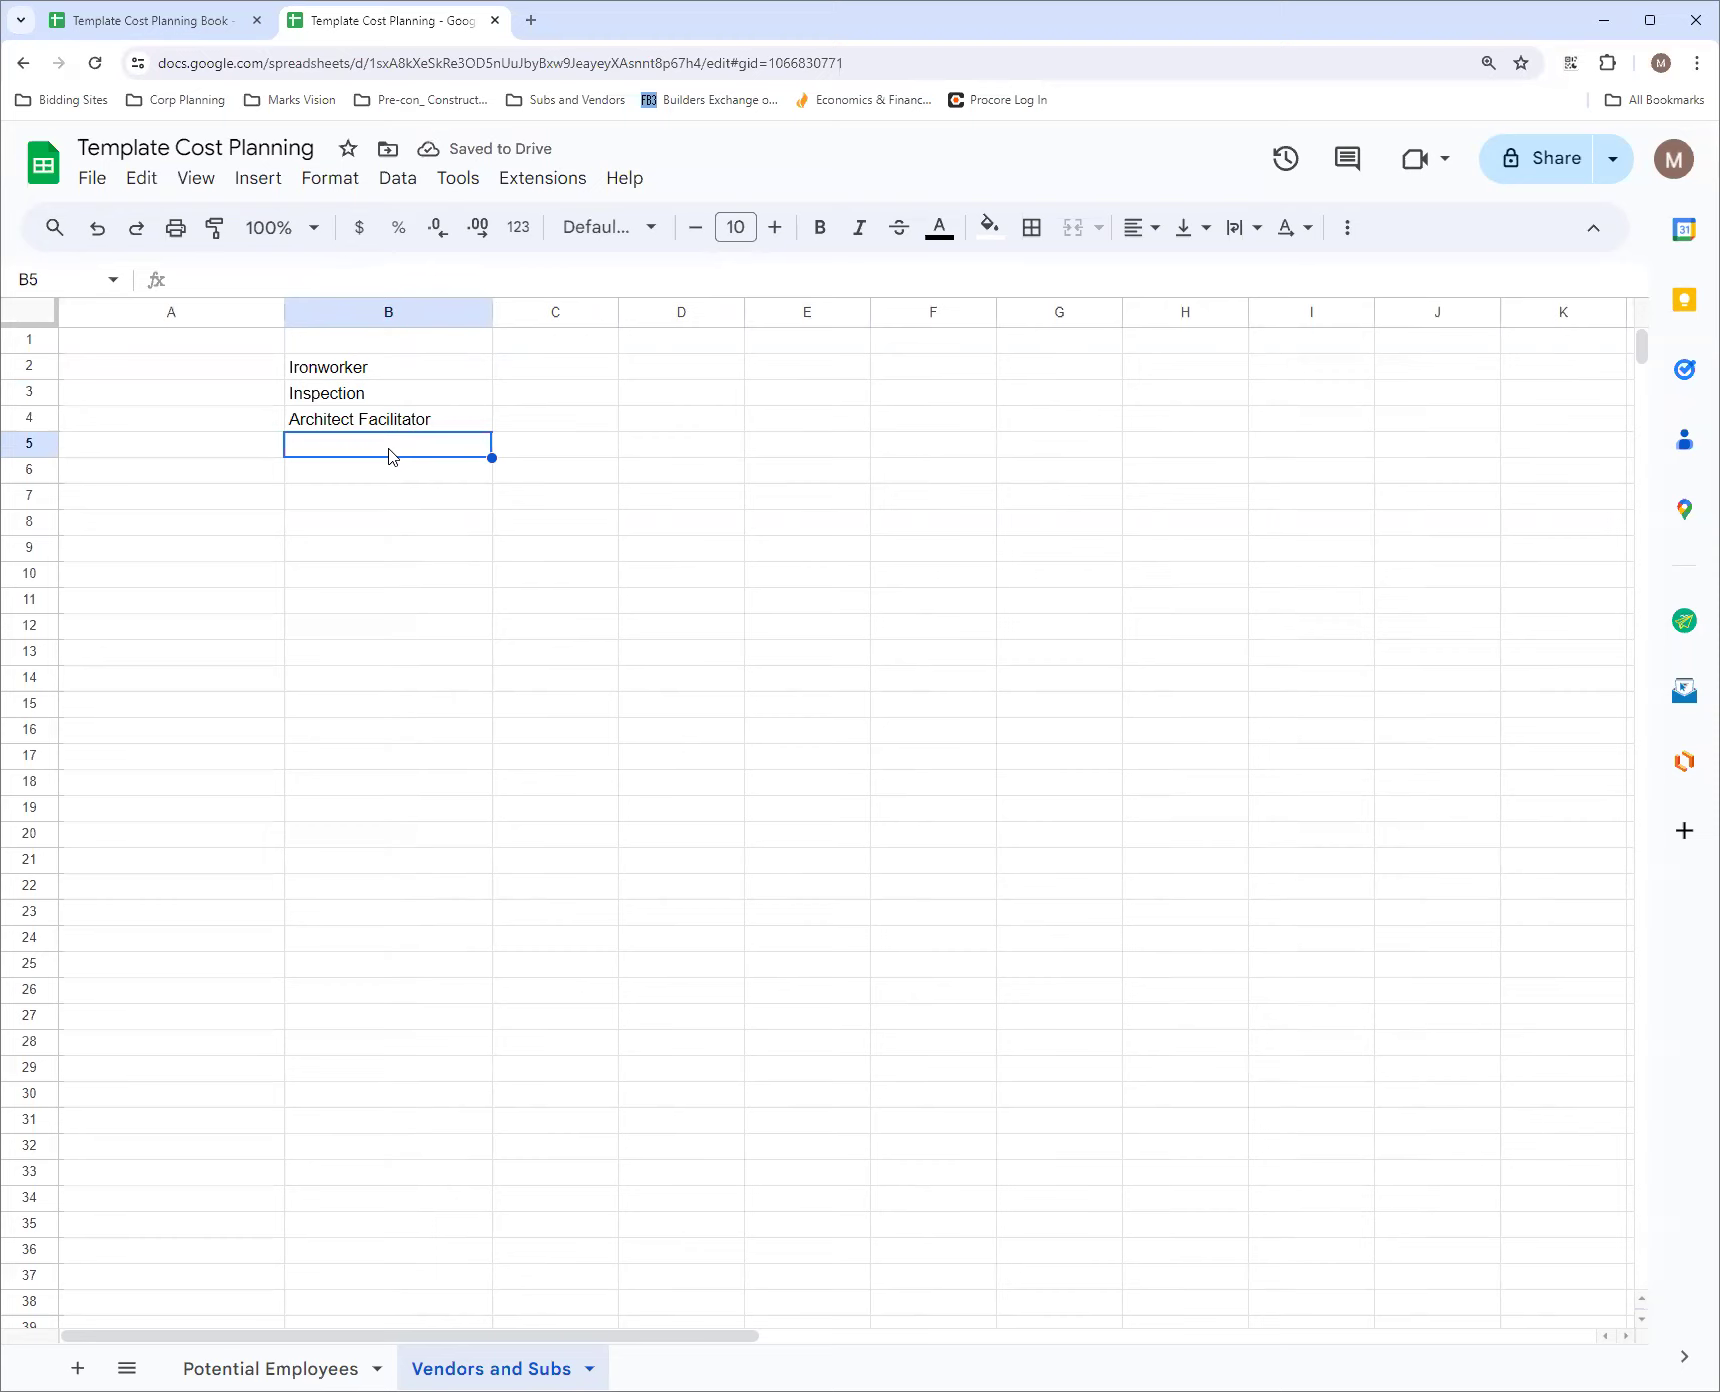
Continue the trades list with Painters in B5 and Rental Company in B6
type("Painters")
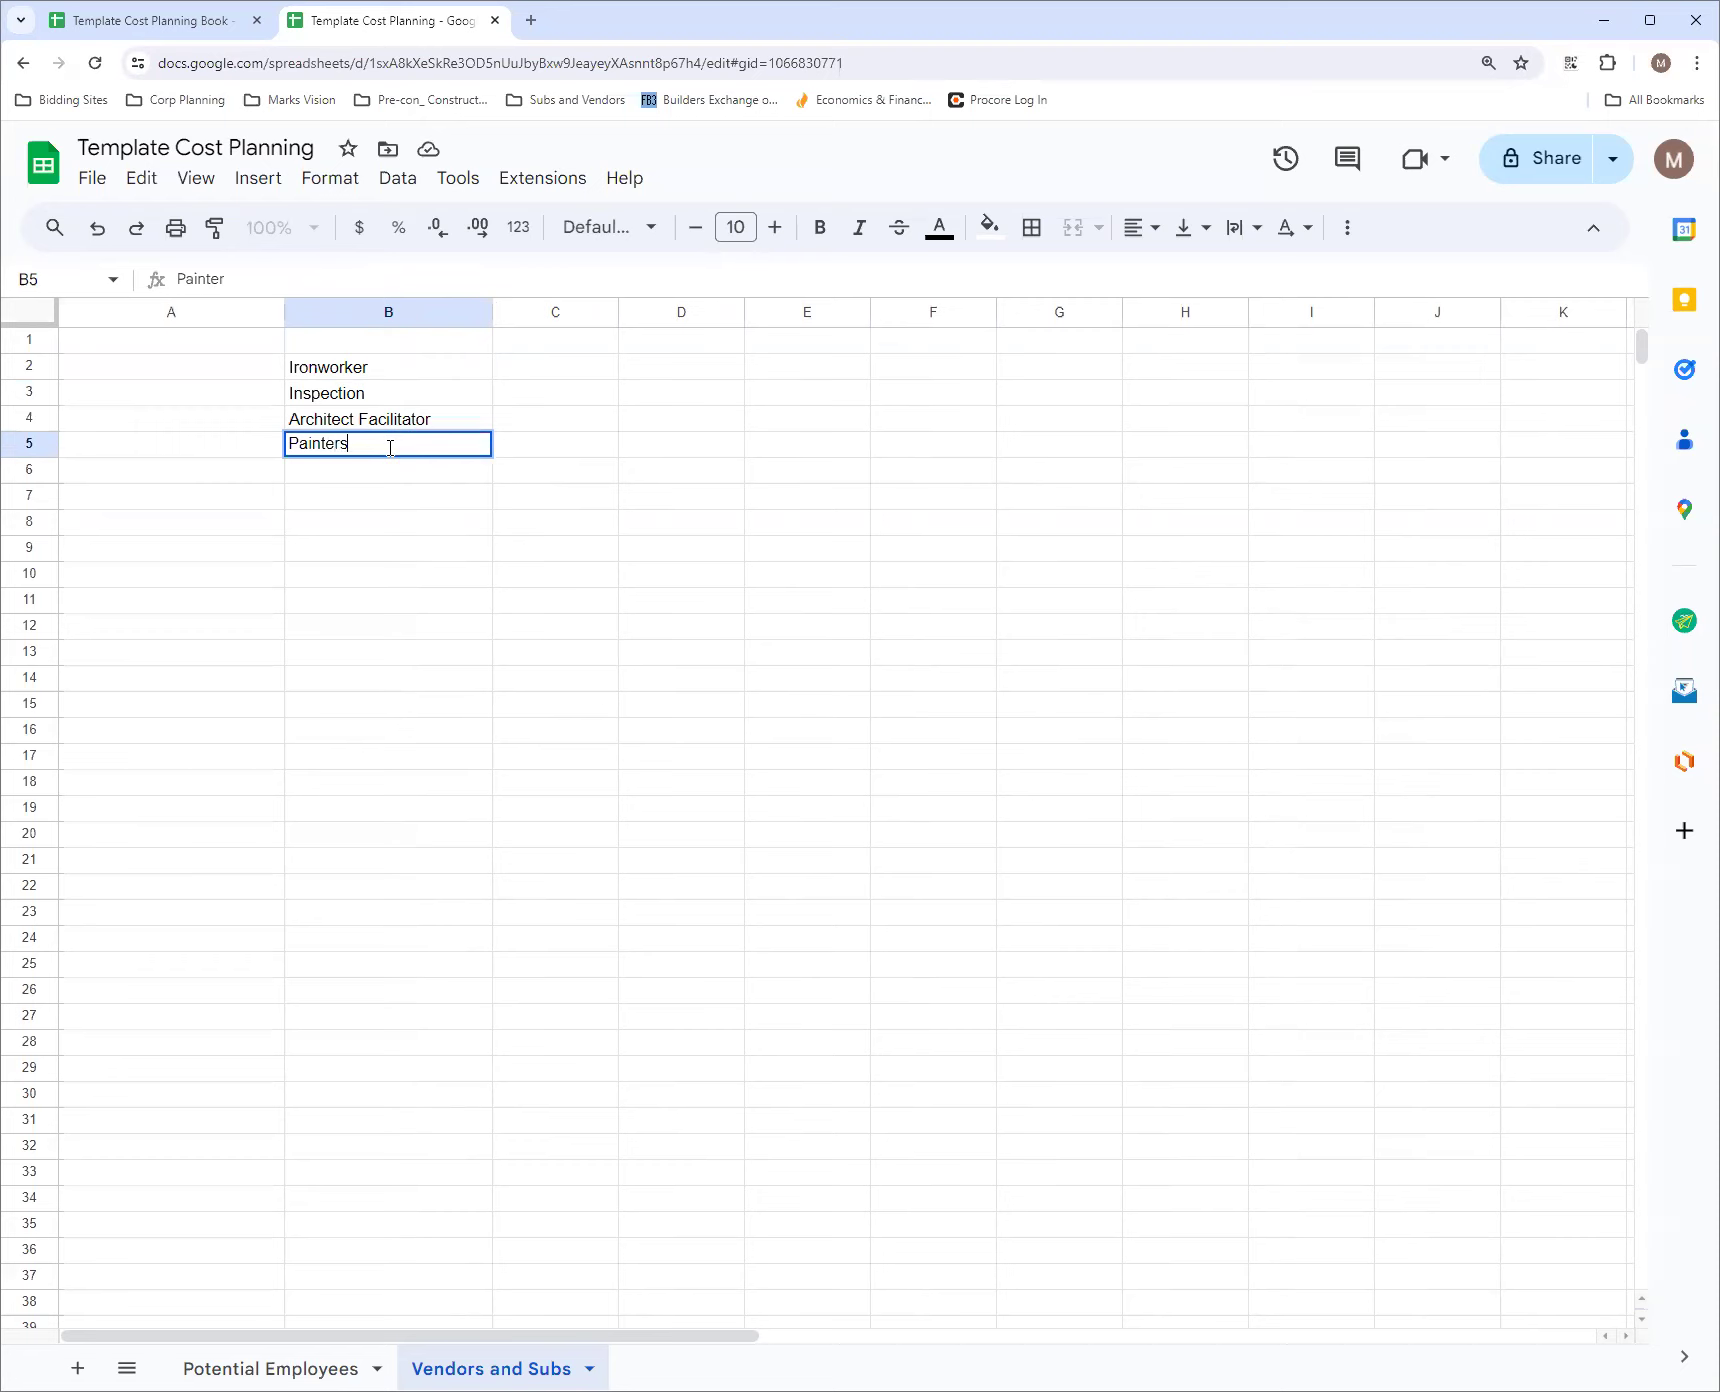
key("Return")
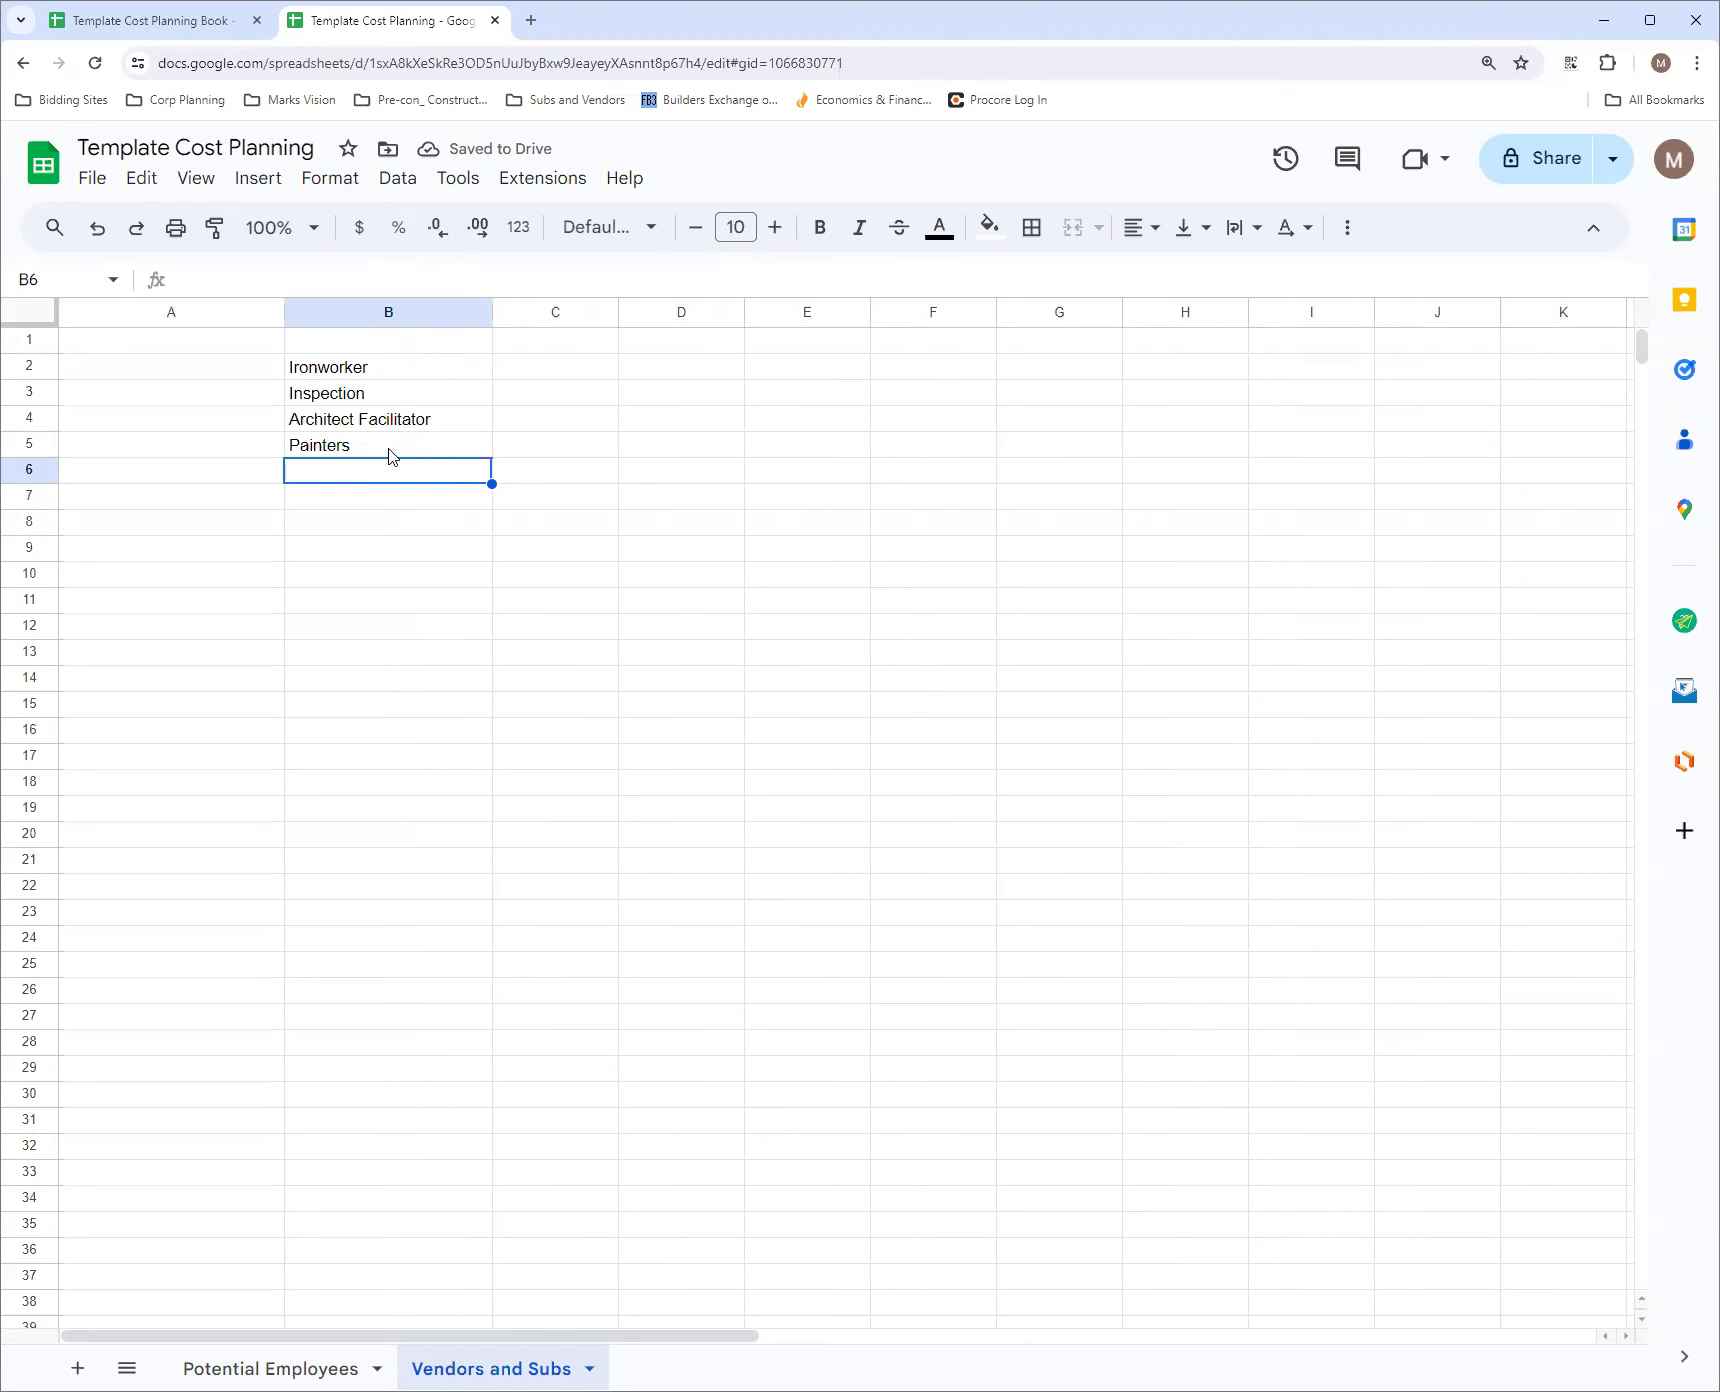
type("Rental Company E")
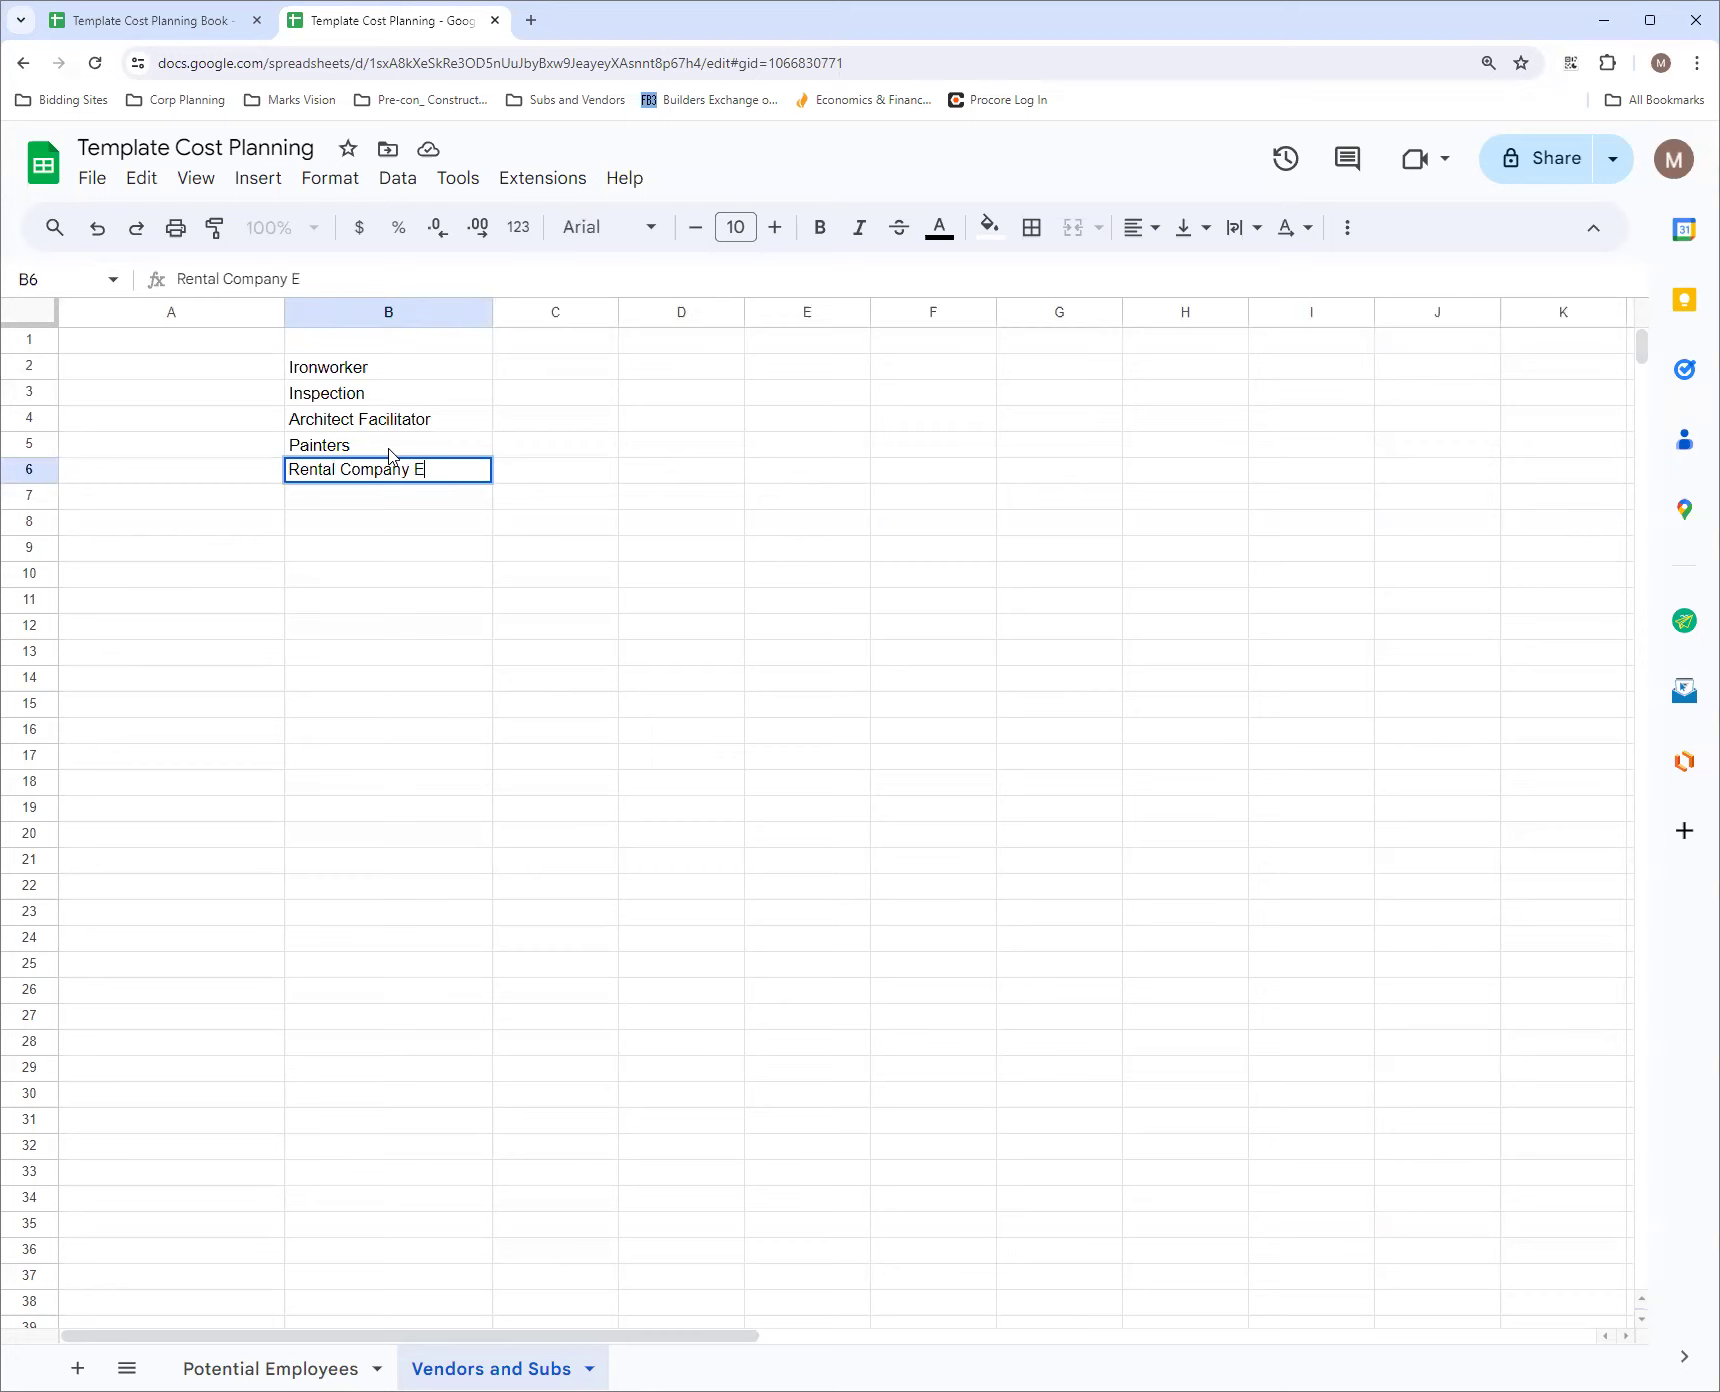
type("x")
key("BackSpace")
key("BackSpace")
Enter the headers Who, What, When and Notes in cells A1:D1
left_click(373, 344)
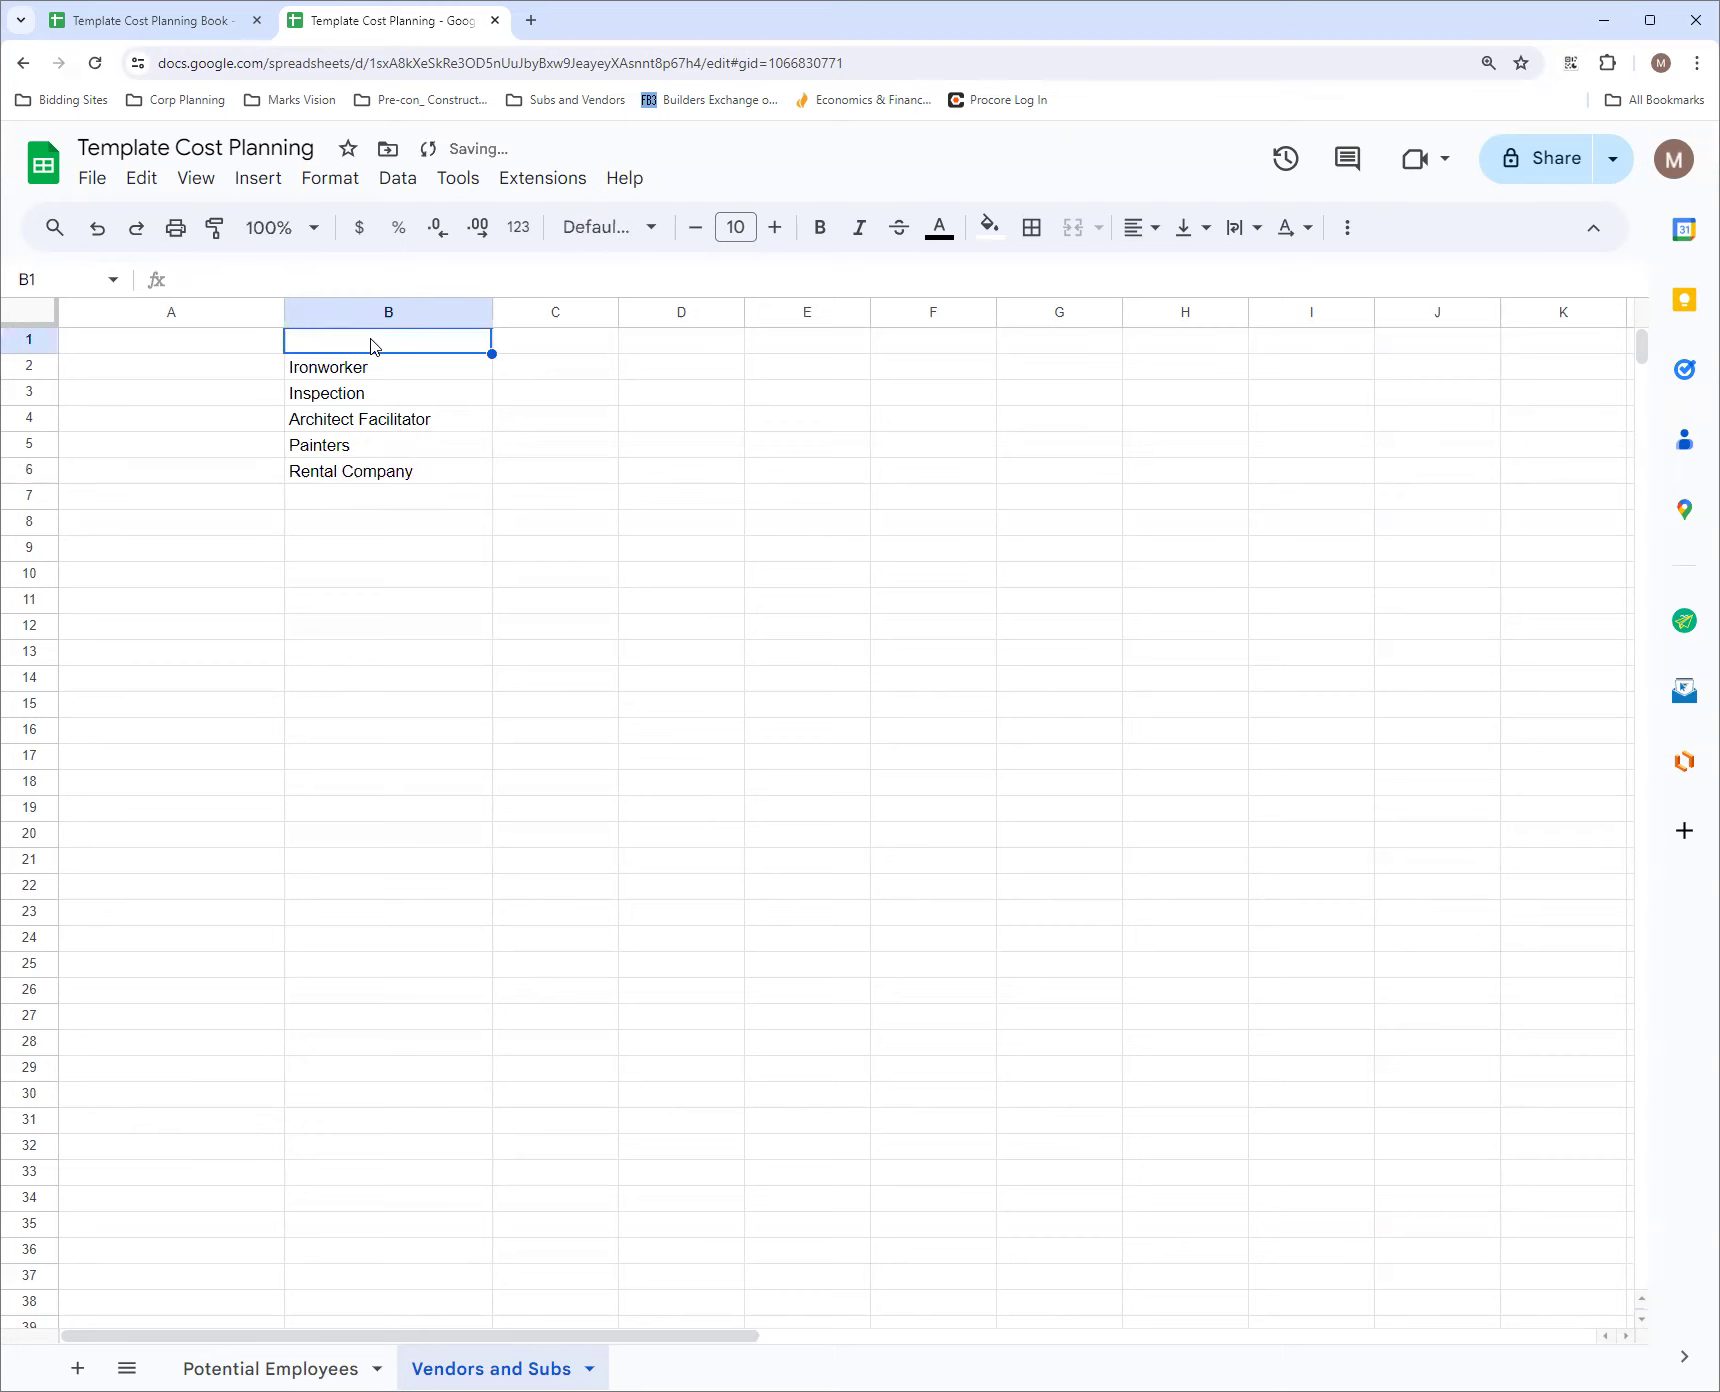
type("What")
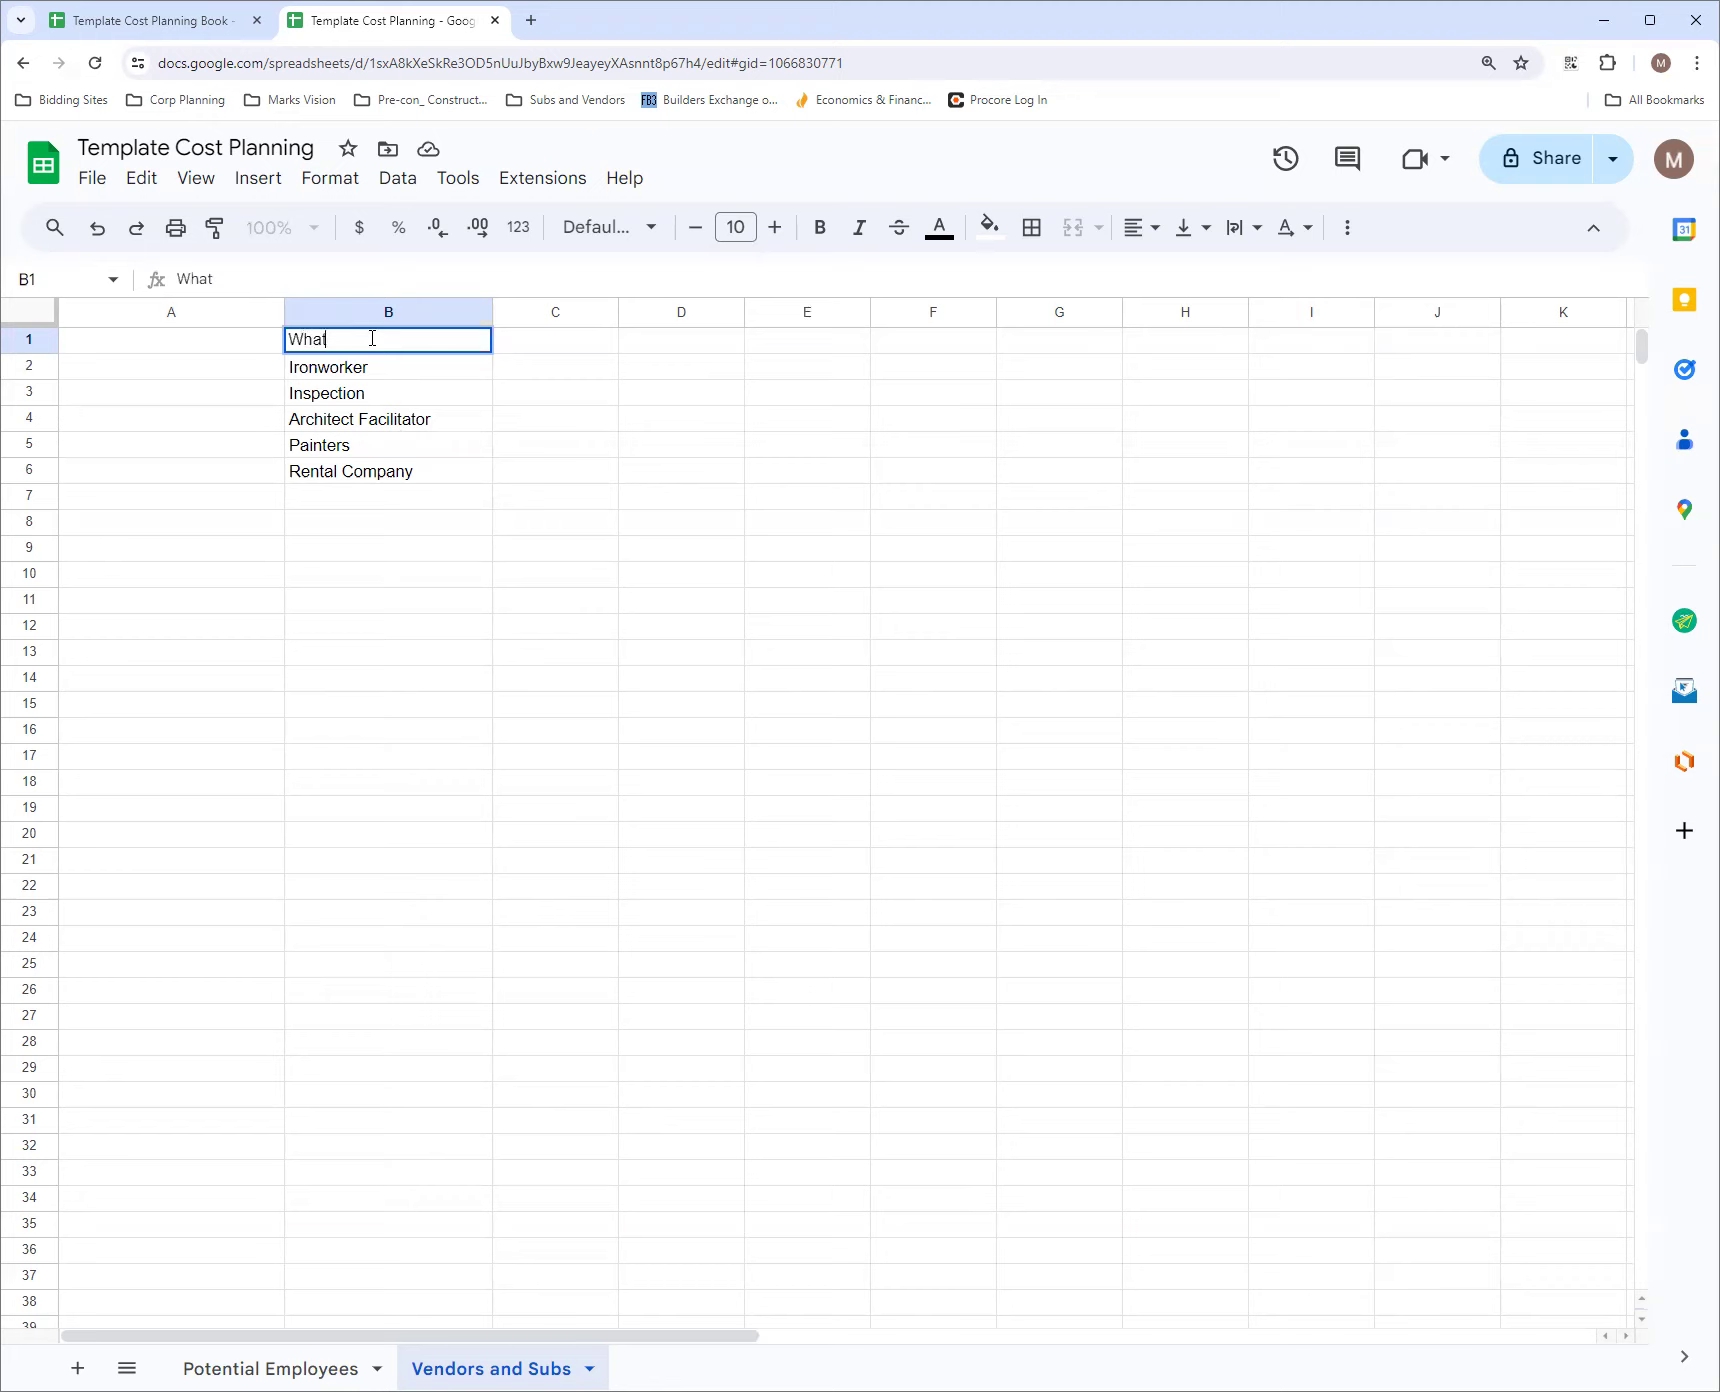
left_click(210, 345)
type("Wh")
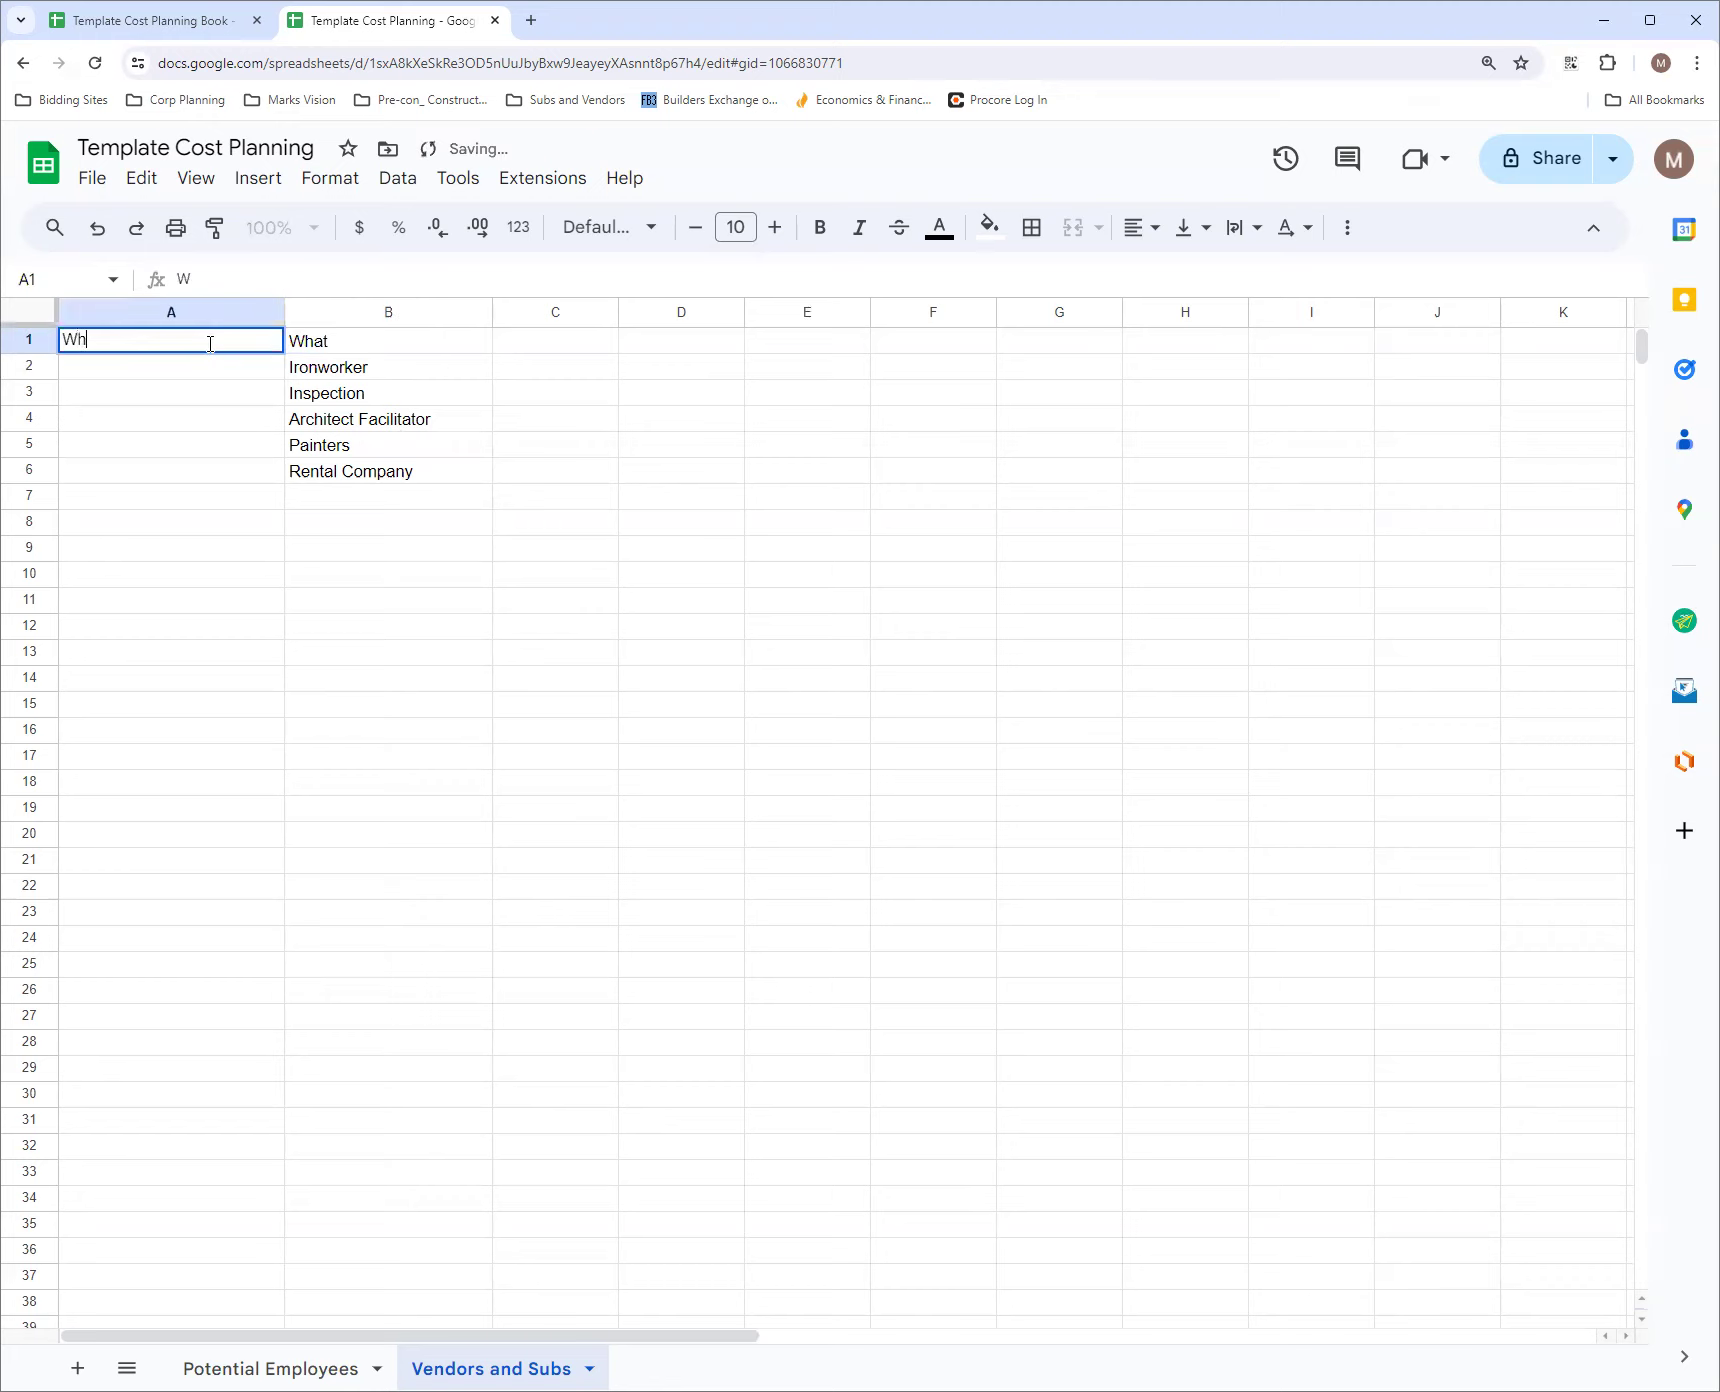
type("o")
left_click(556, 345)
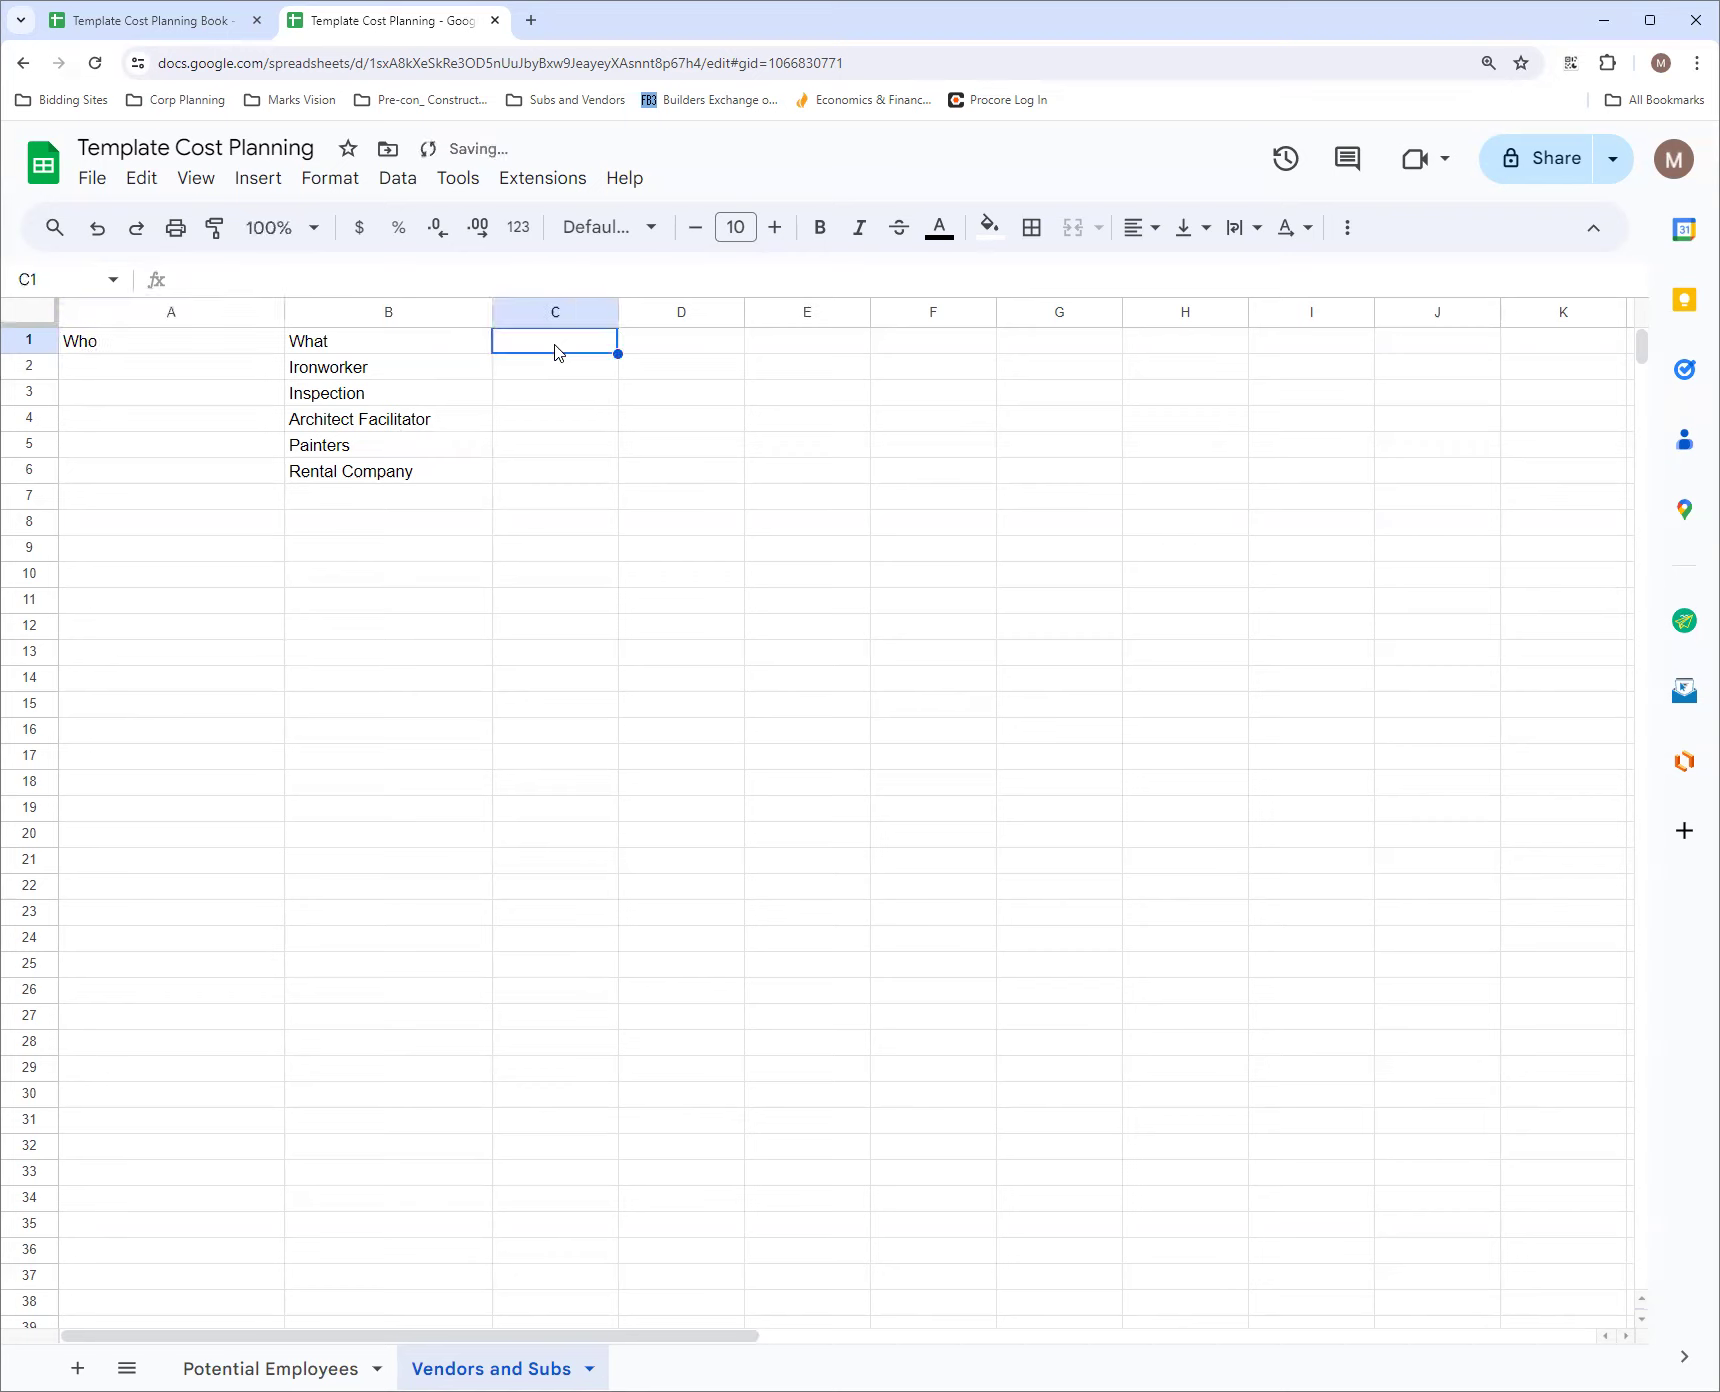
type("When")
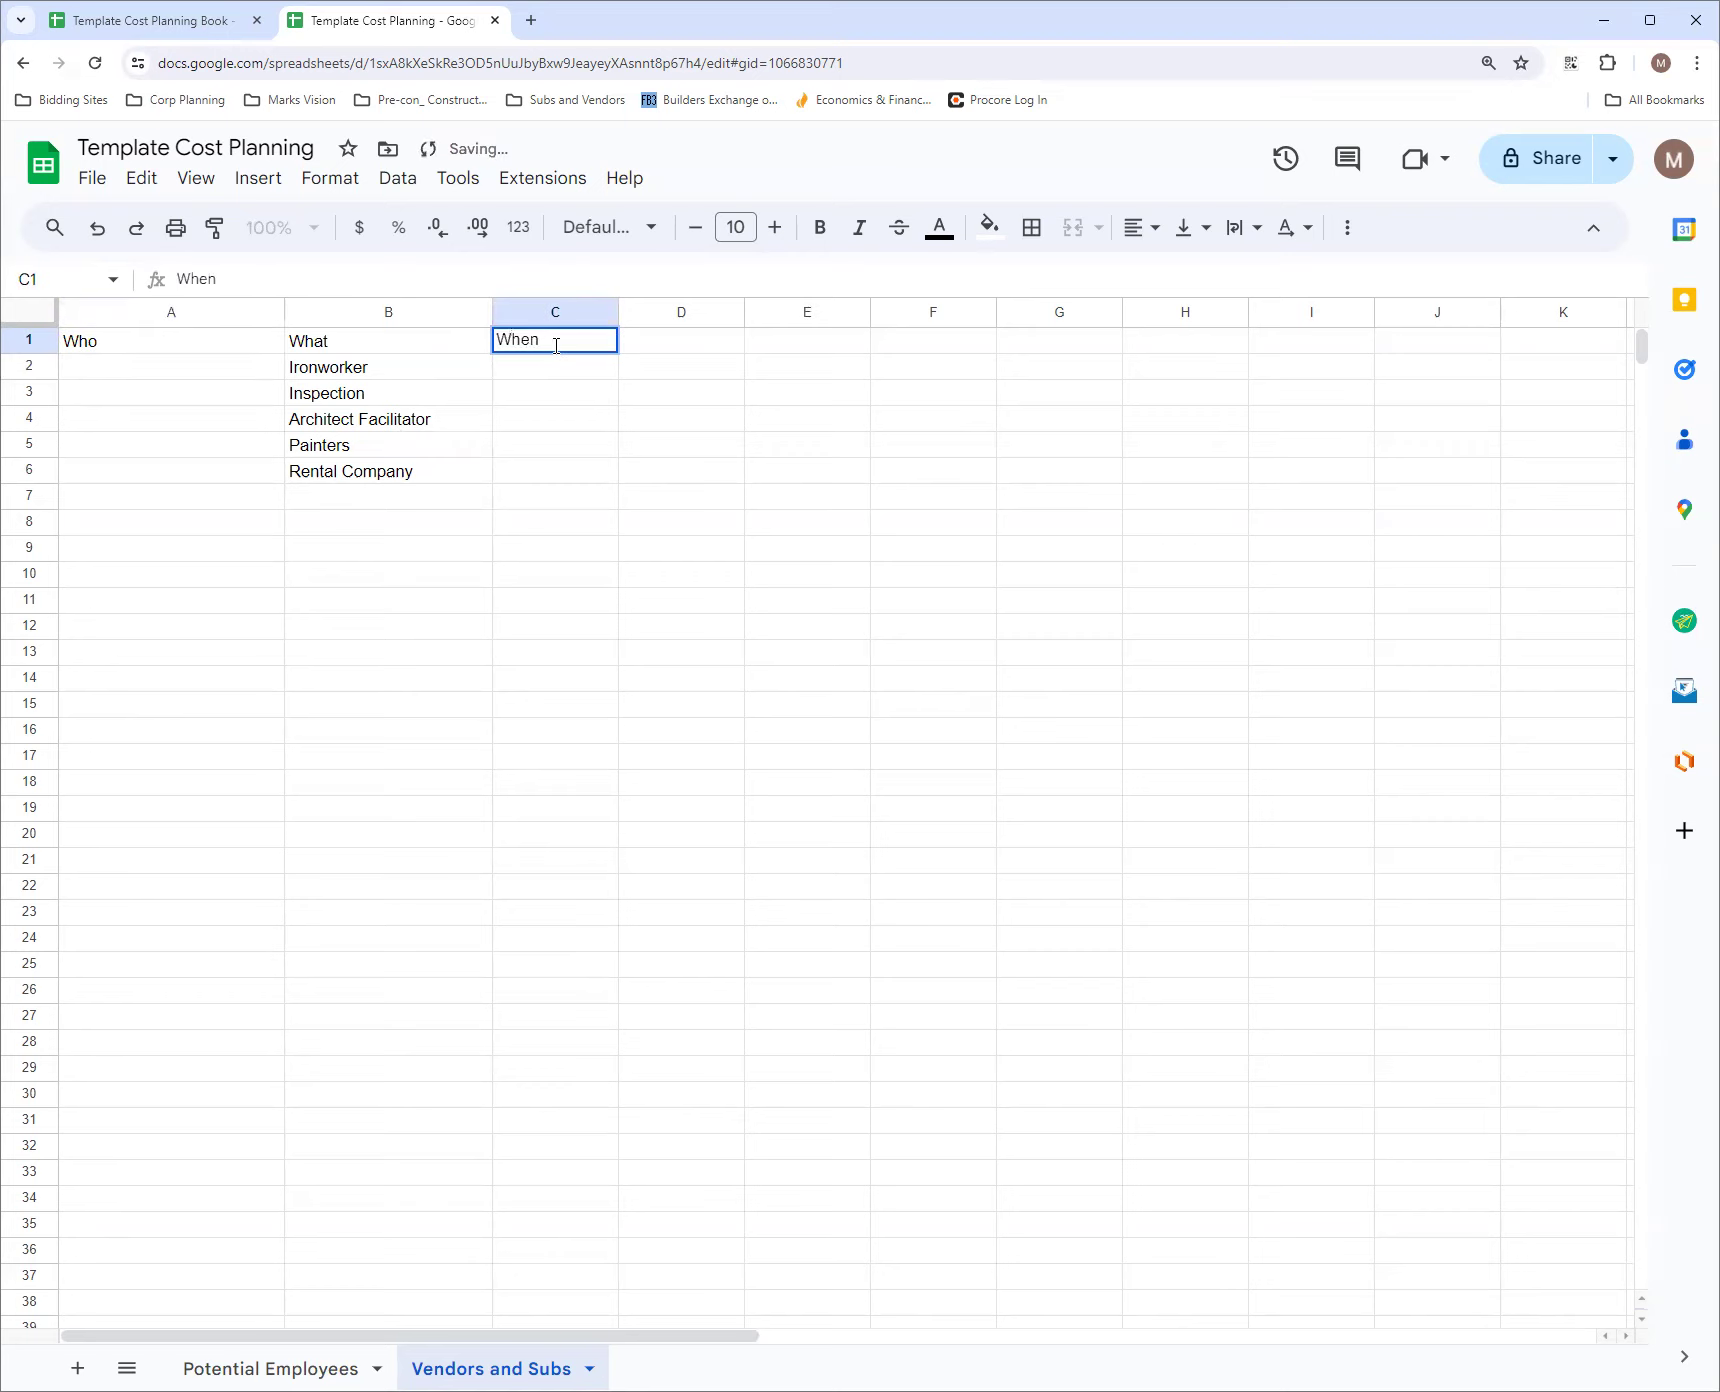
left_click(668, 345)
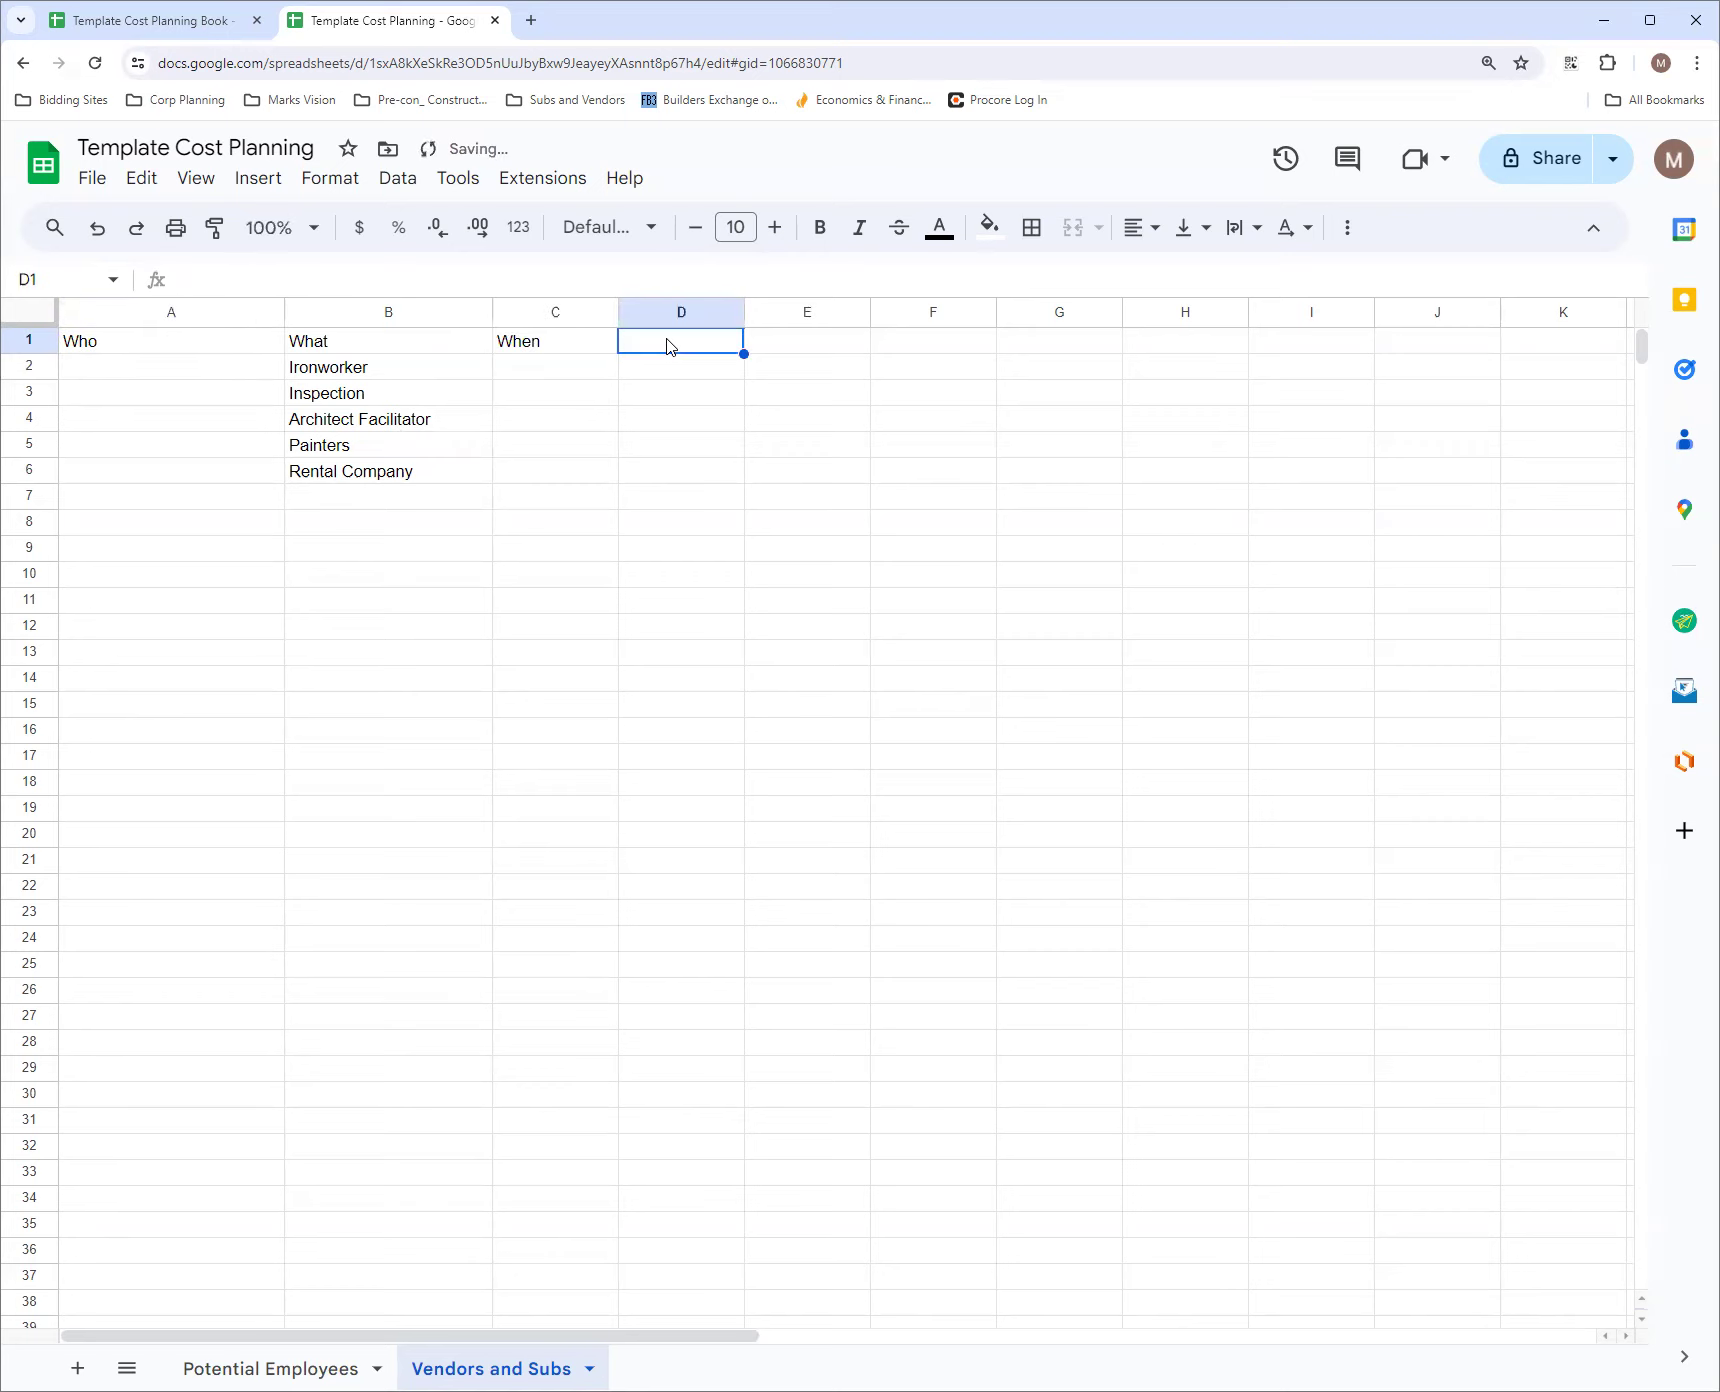
type("Notes")
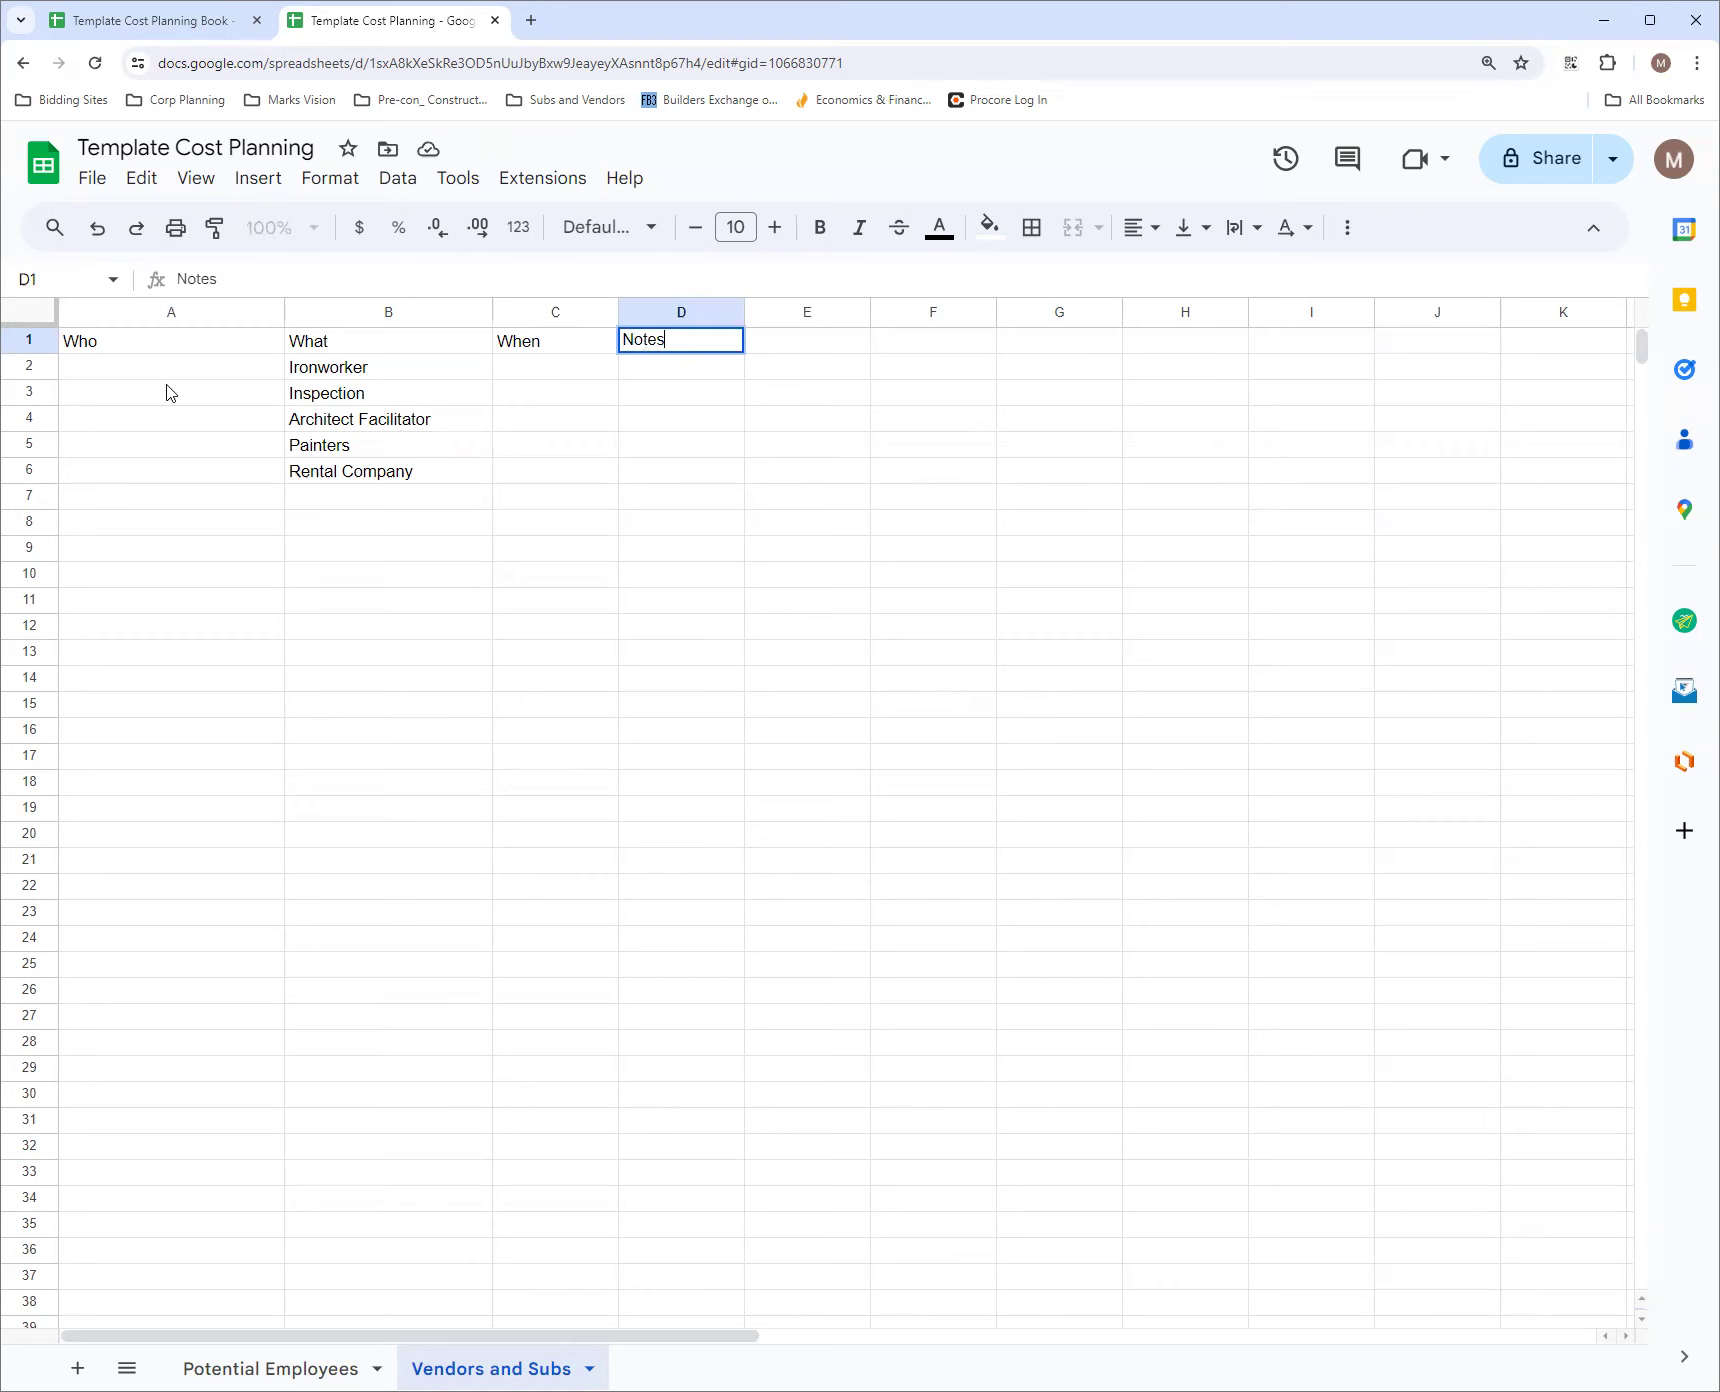
Give the header cells A1:D1 a dark blue fill and white text
left_click_drag(78, 343, 641, 349)
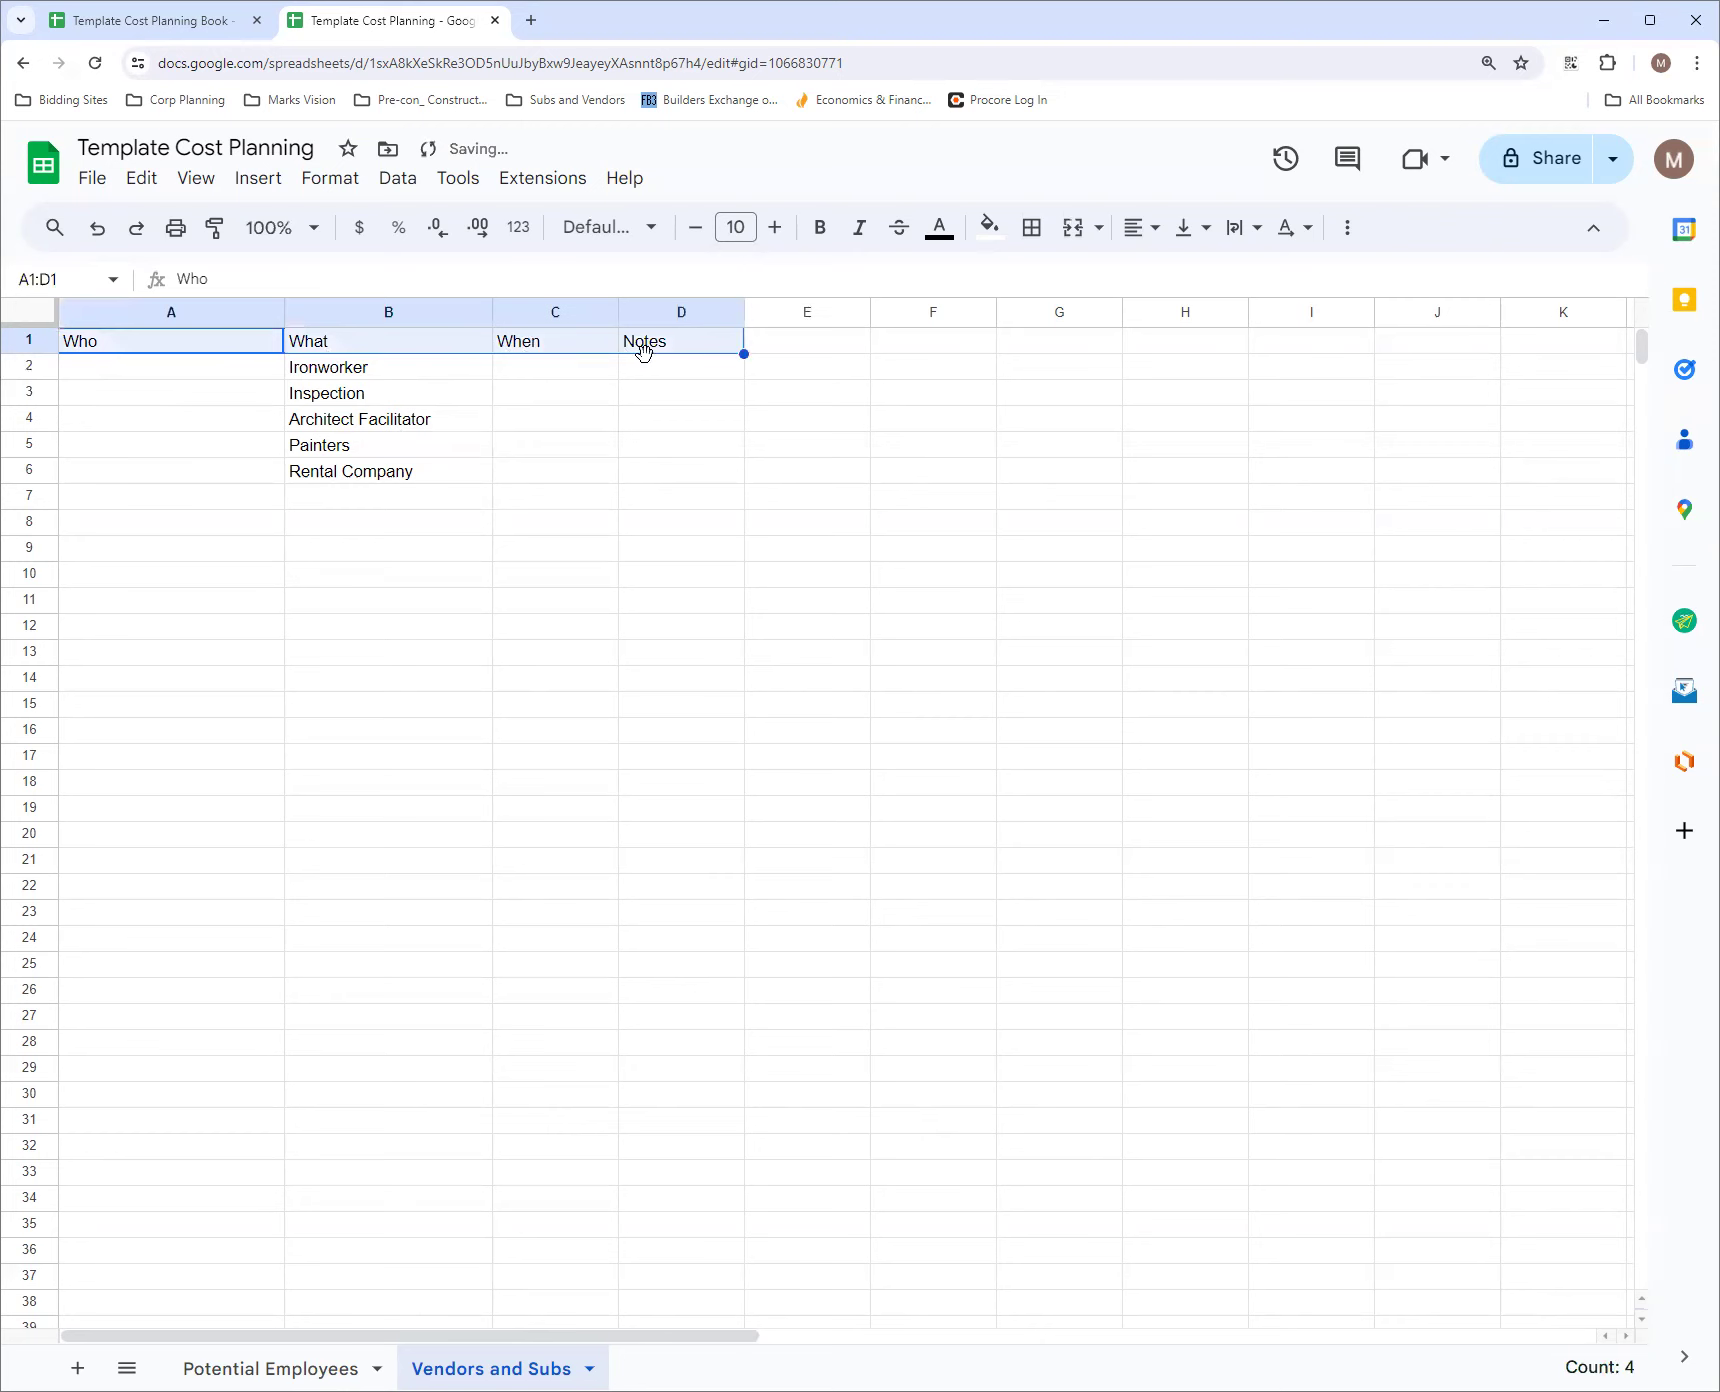
left_click(989, 227)
left_click(1155, 487)
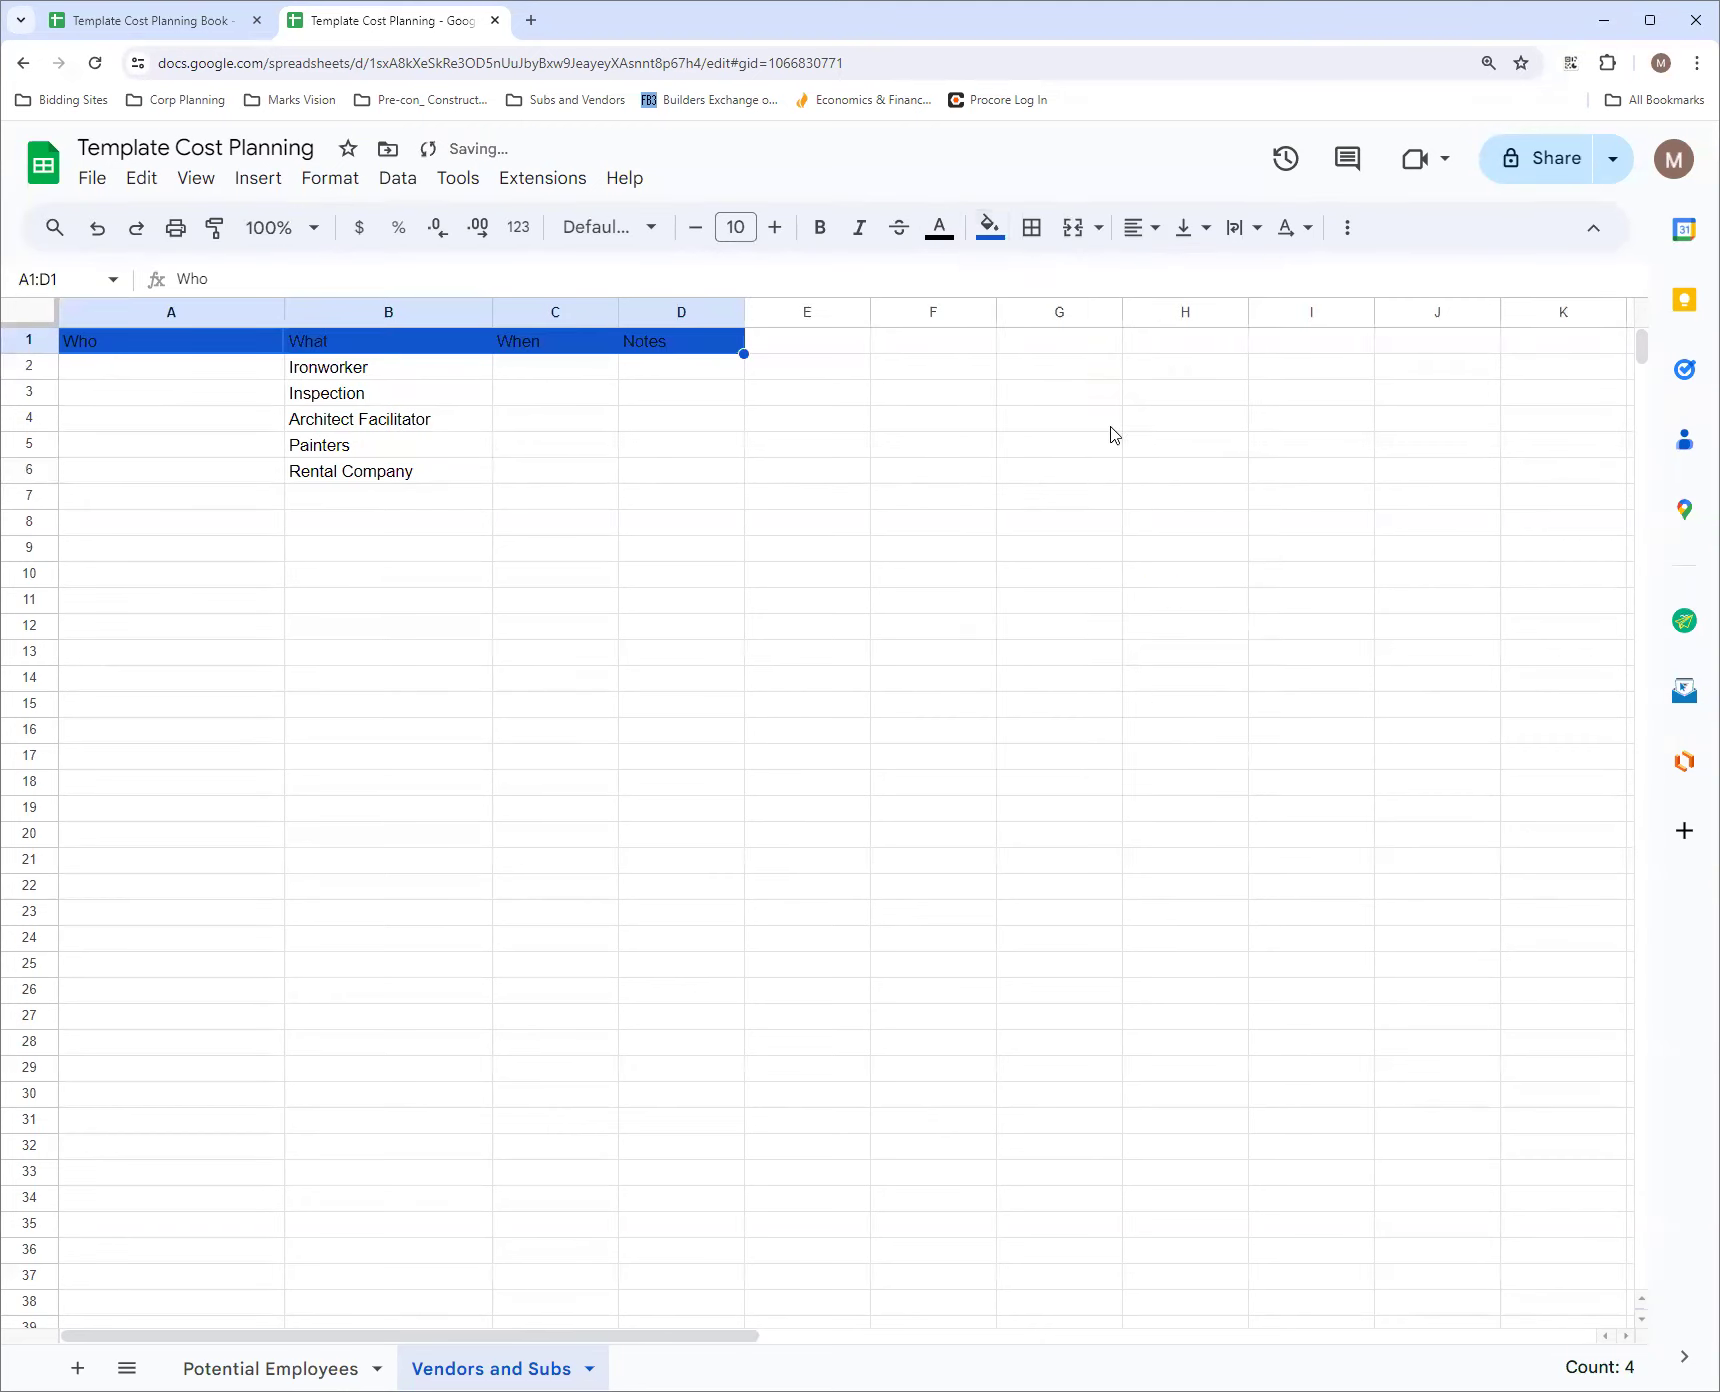
left_click(939, 227)
left_click(1196, 316)
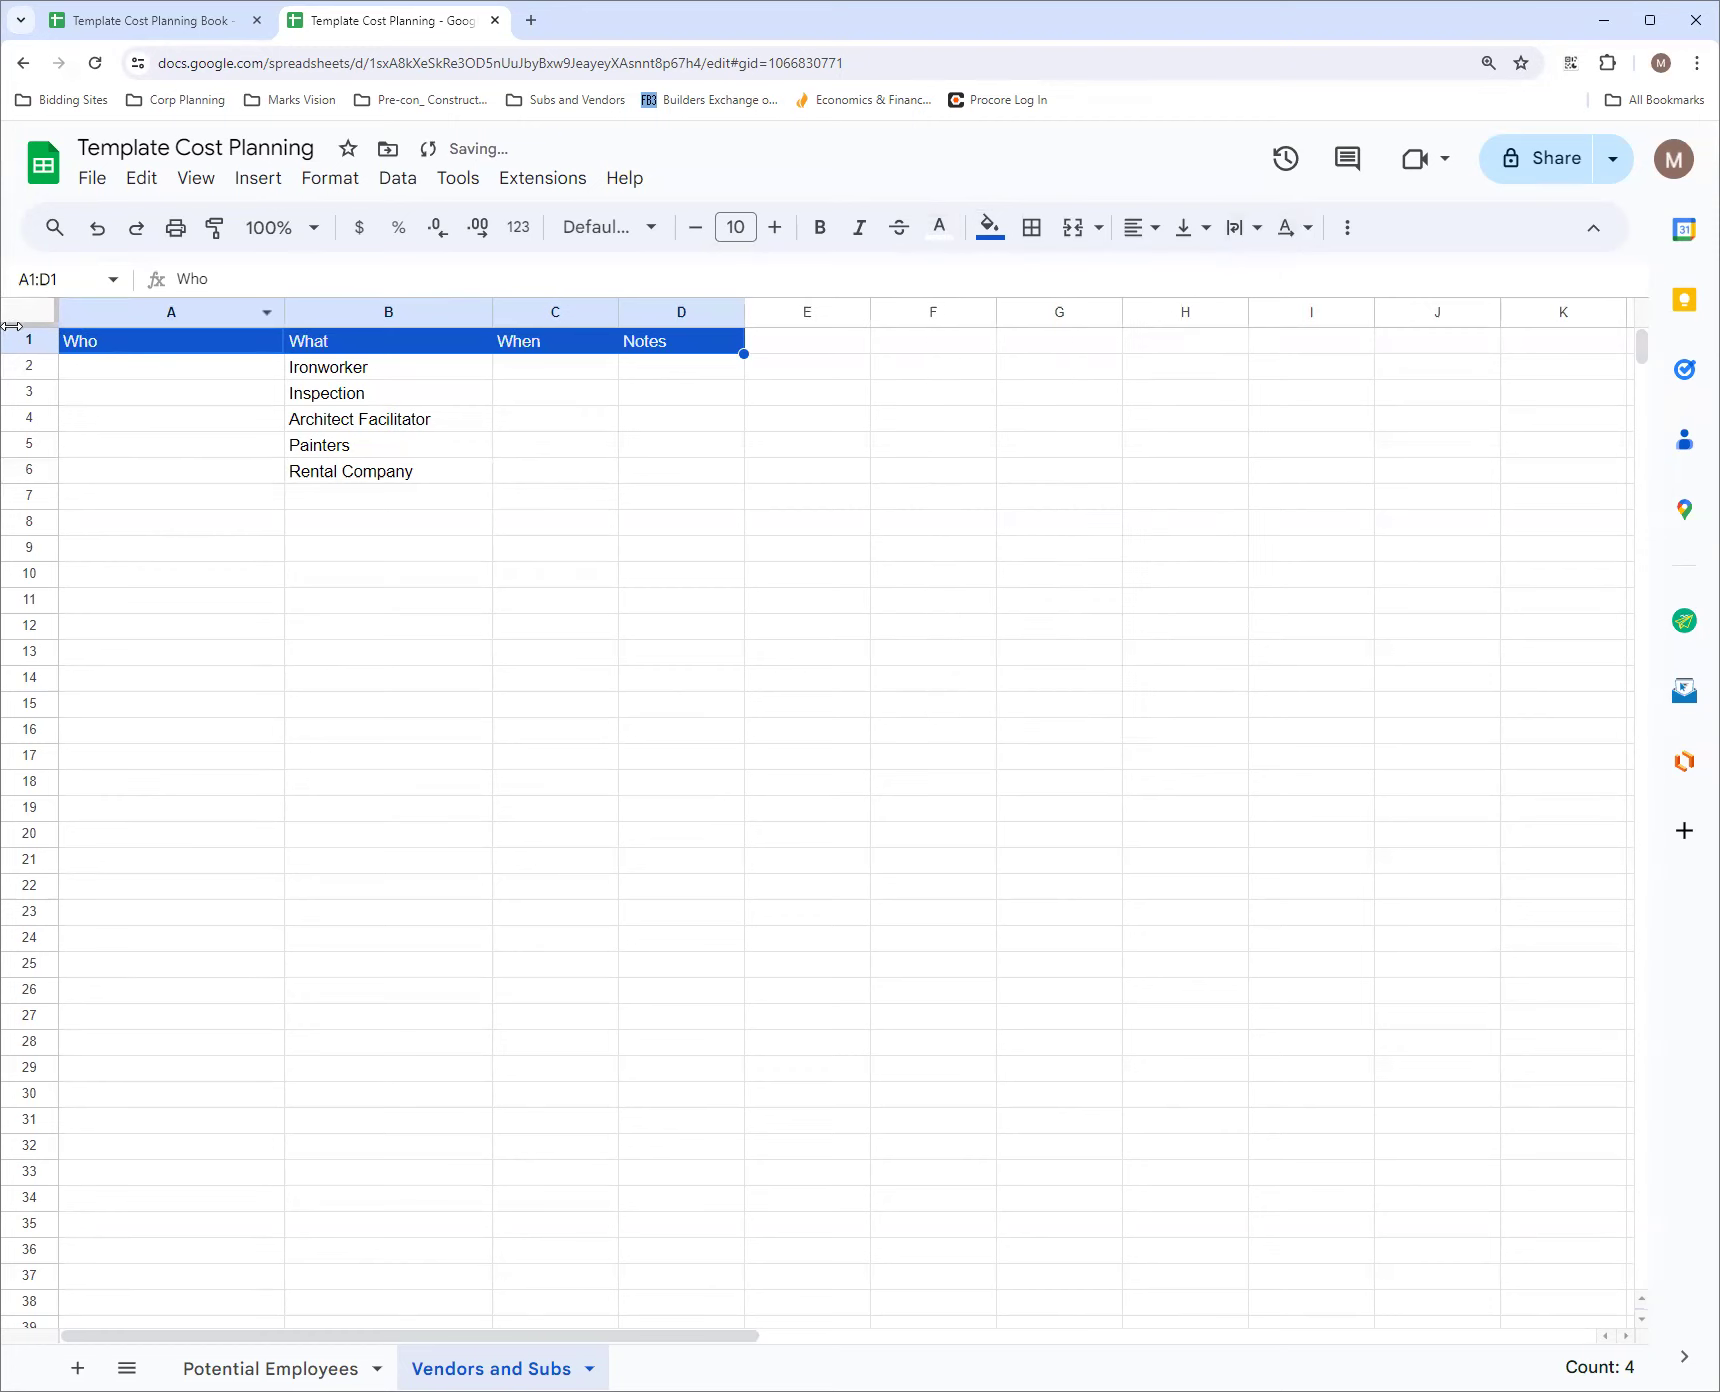
Center the contents of the whole Vendors and Subs sheet horizontally
key("ctrl+a")
left_click(1143, 228)
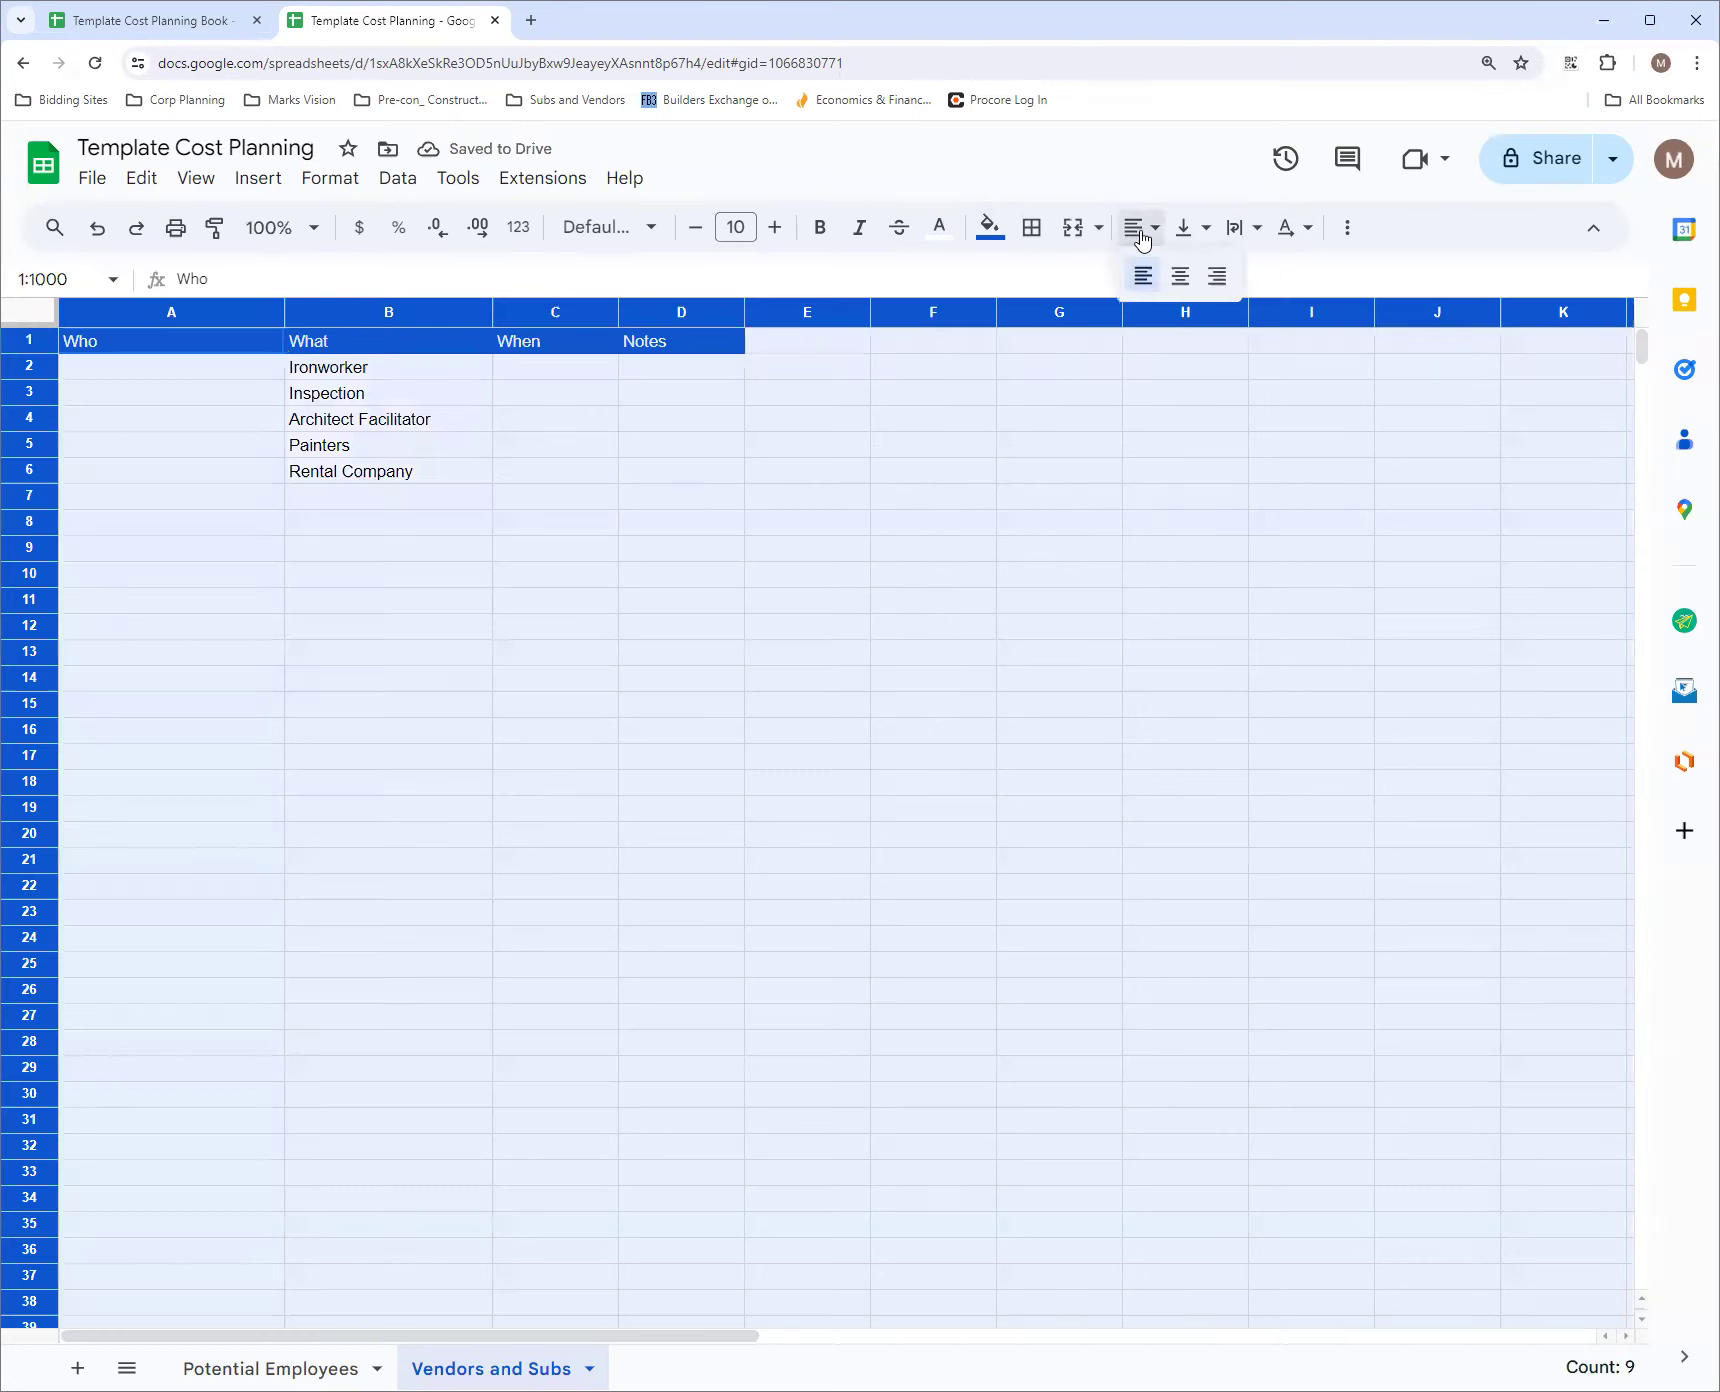
left_click(1180, 276)
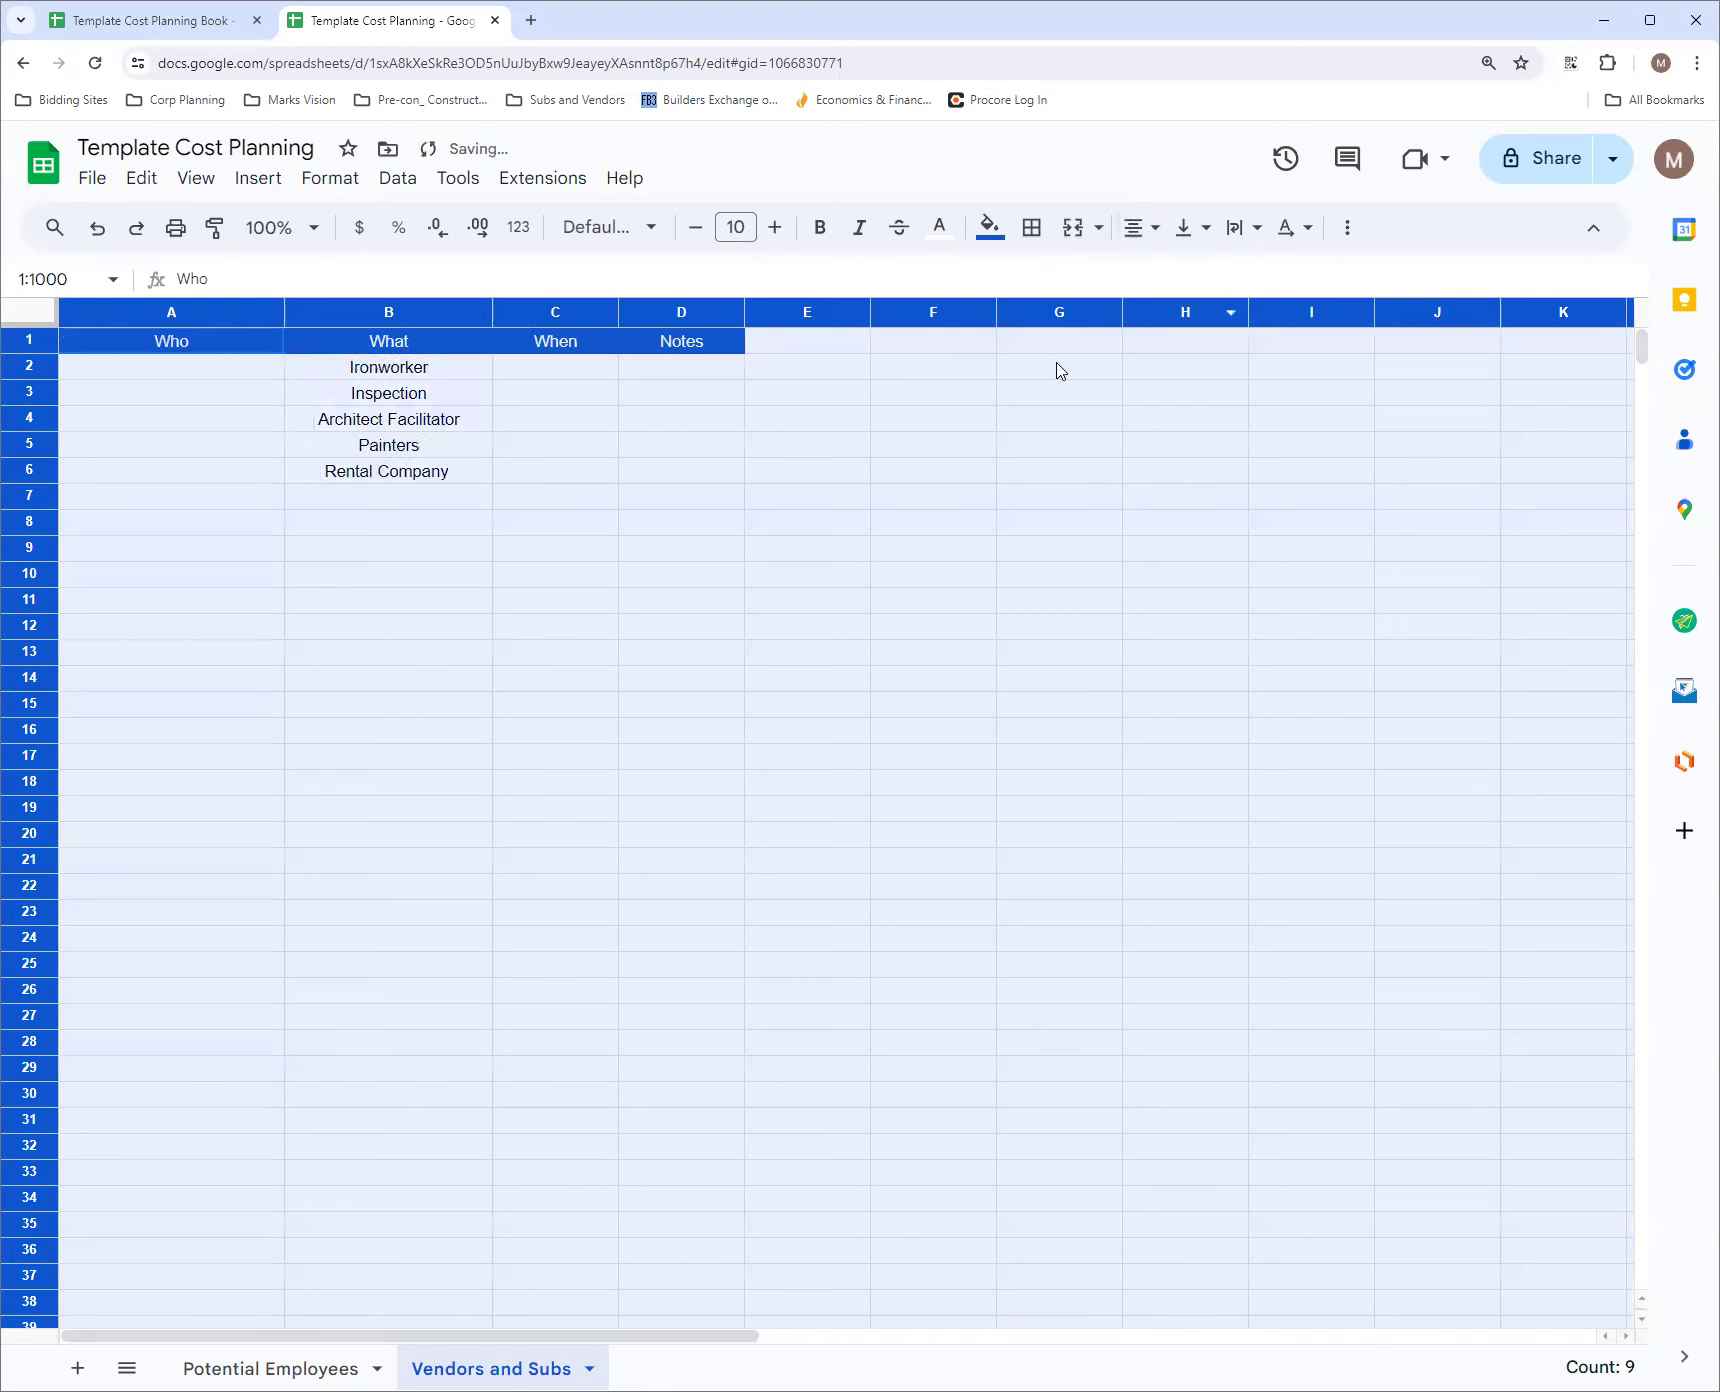
Left-align the contents of column A in the Vendors and Subs sheet
left_click(170, 311)
left_click(1133, 238)
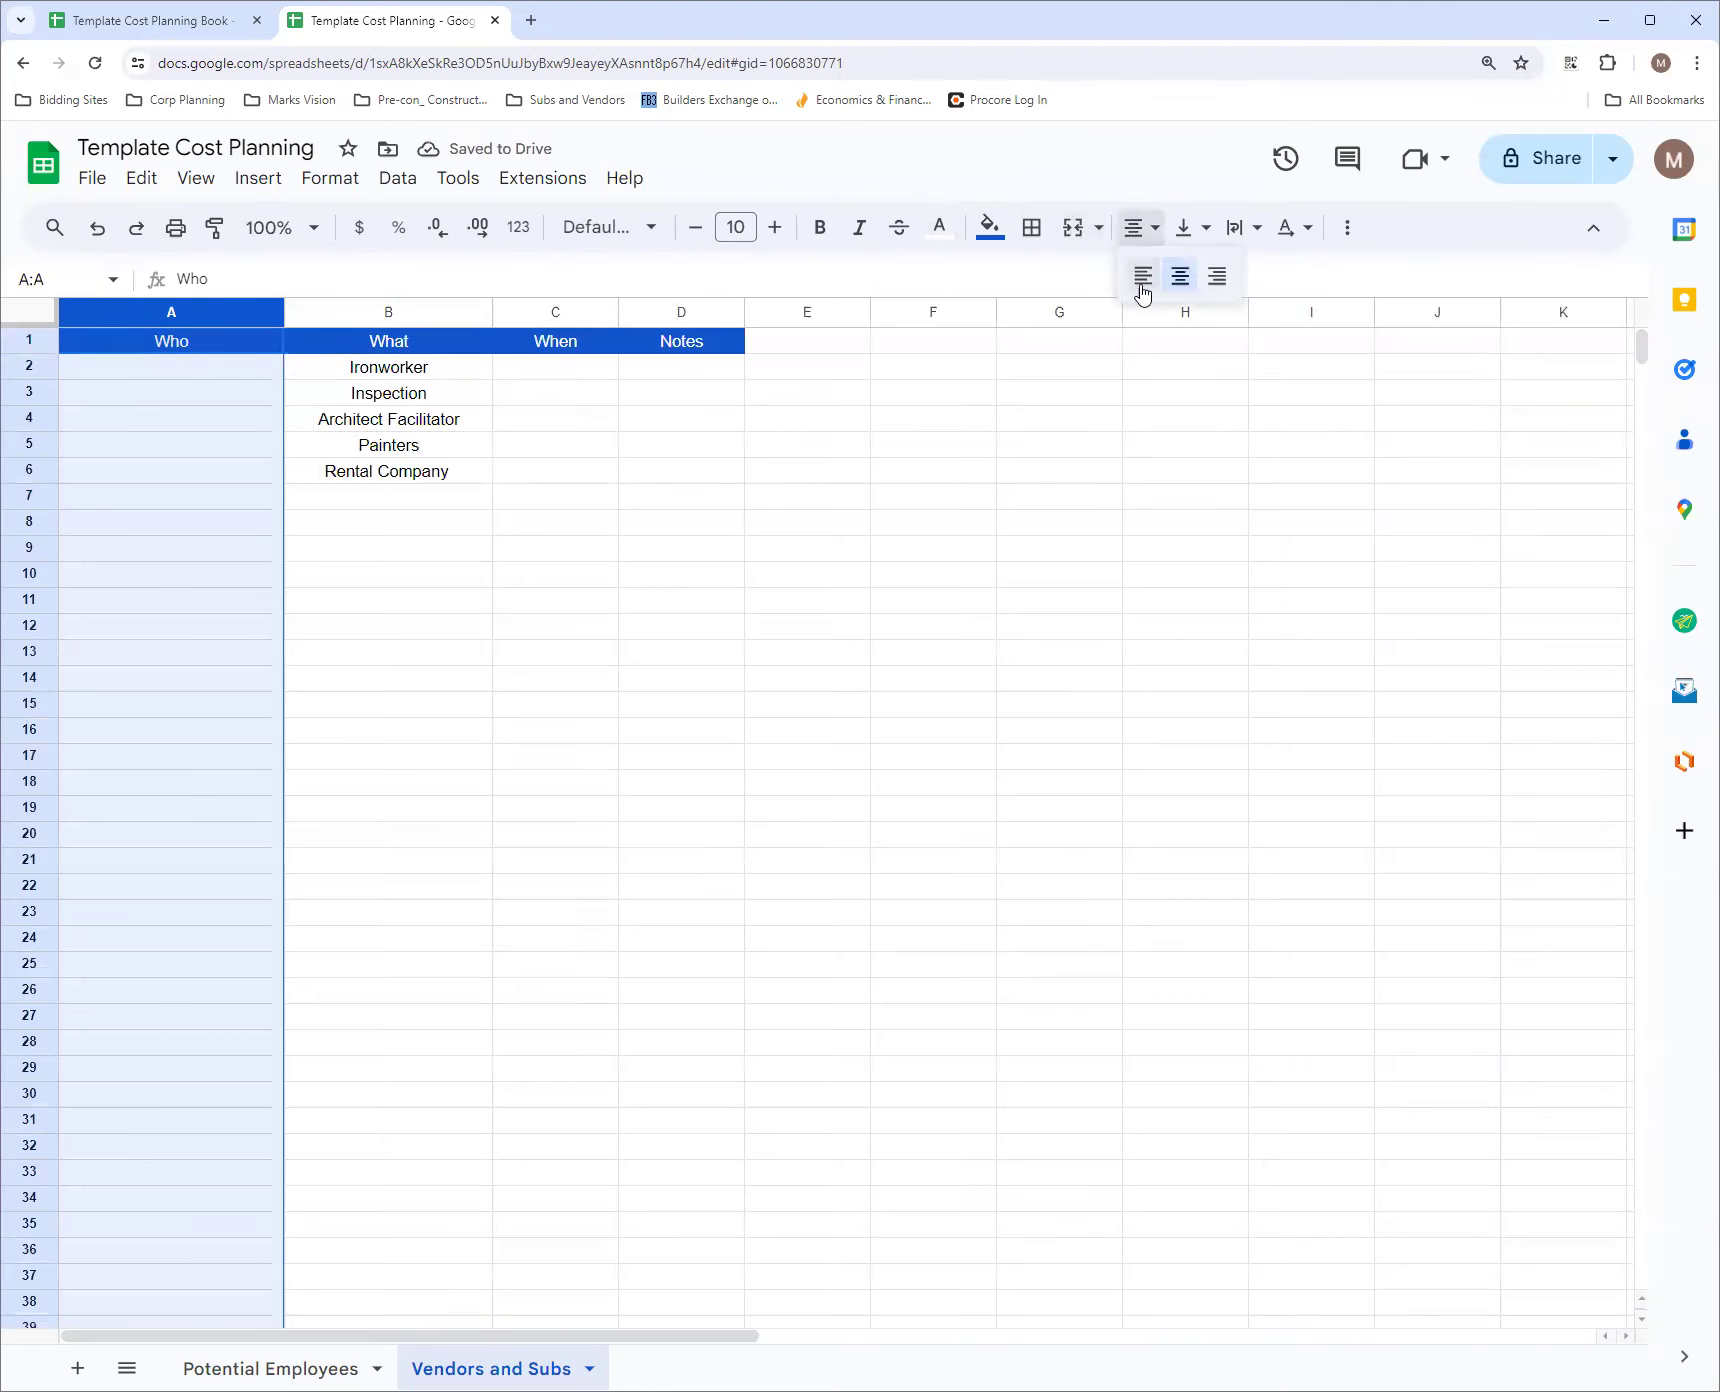
left_click(1140, 280)
left_click(590, 394)
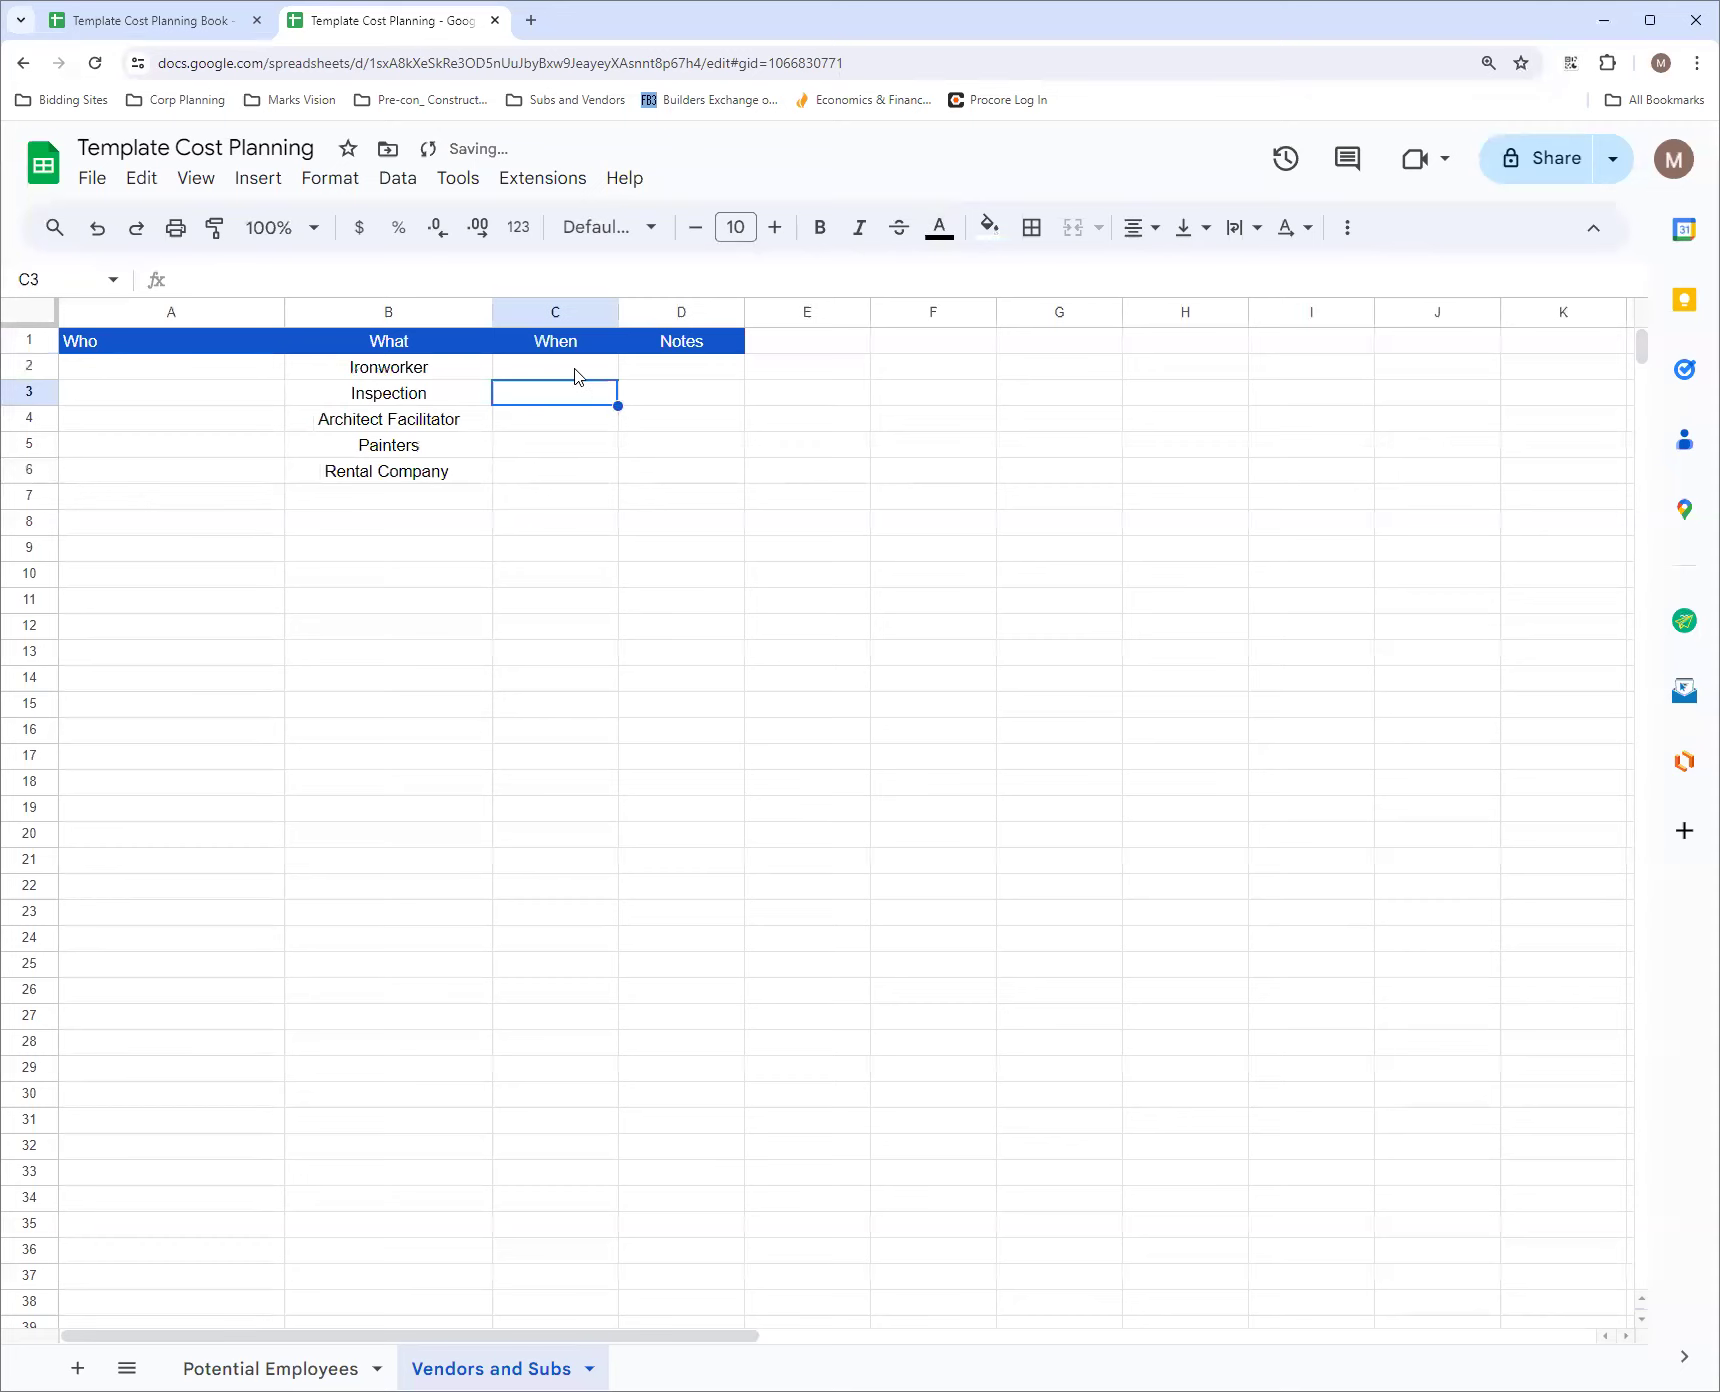
Add a data validation rule to C2:C1000 that requires a valid date
left_click(576, 370)
left_click(60, 280)
left_click(60, 280)
type(":")
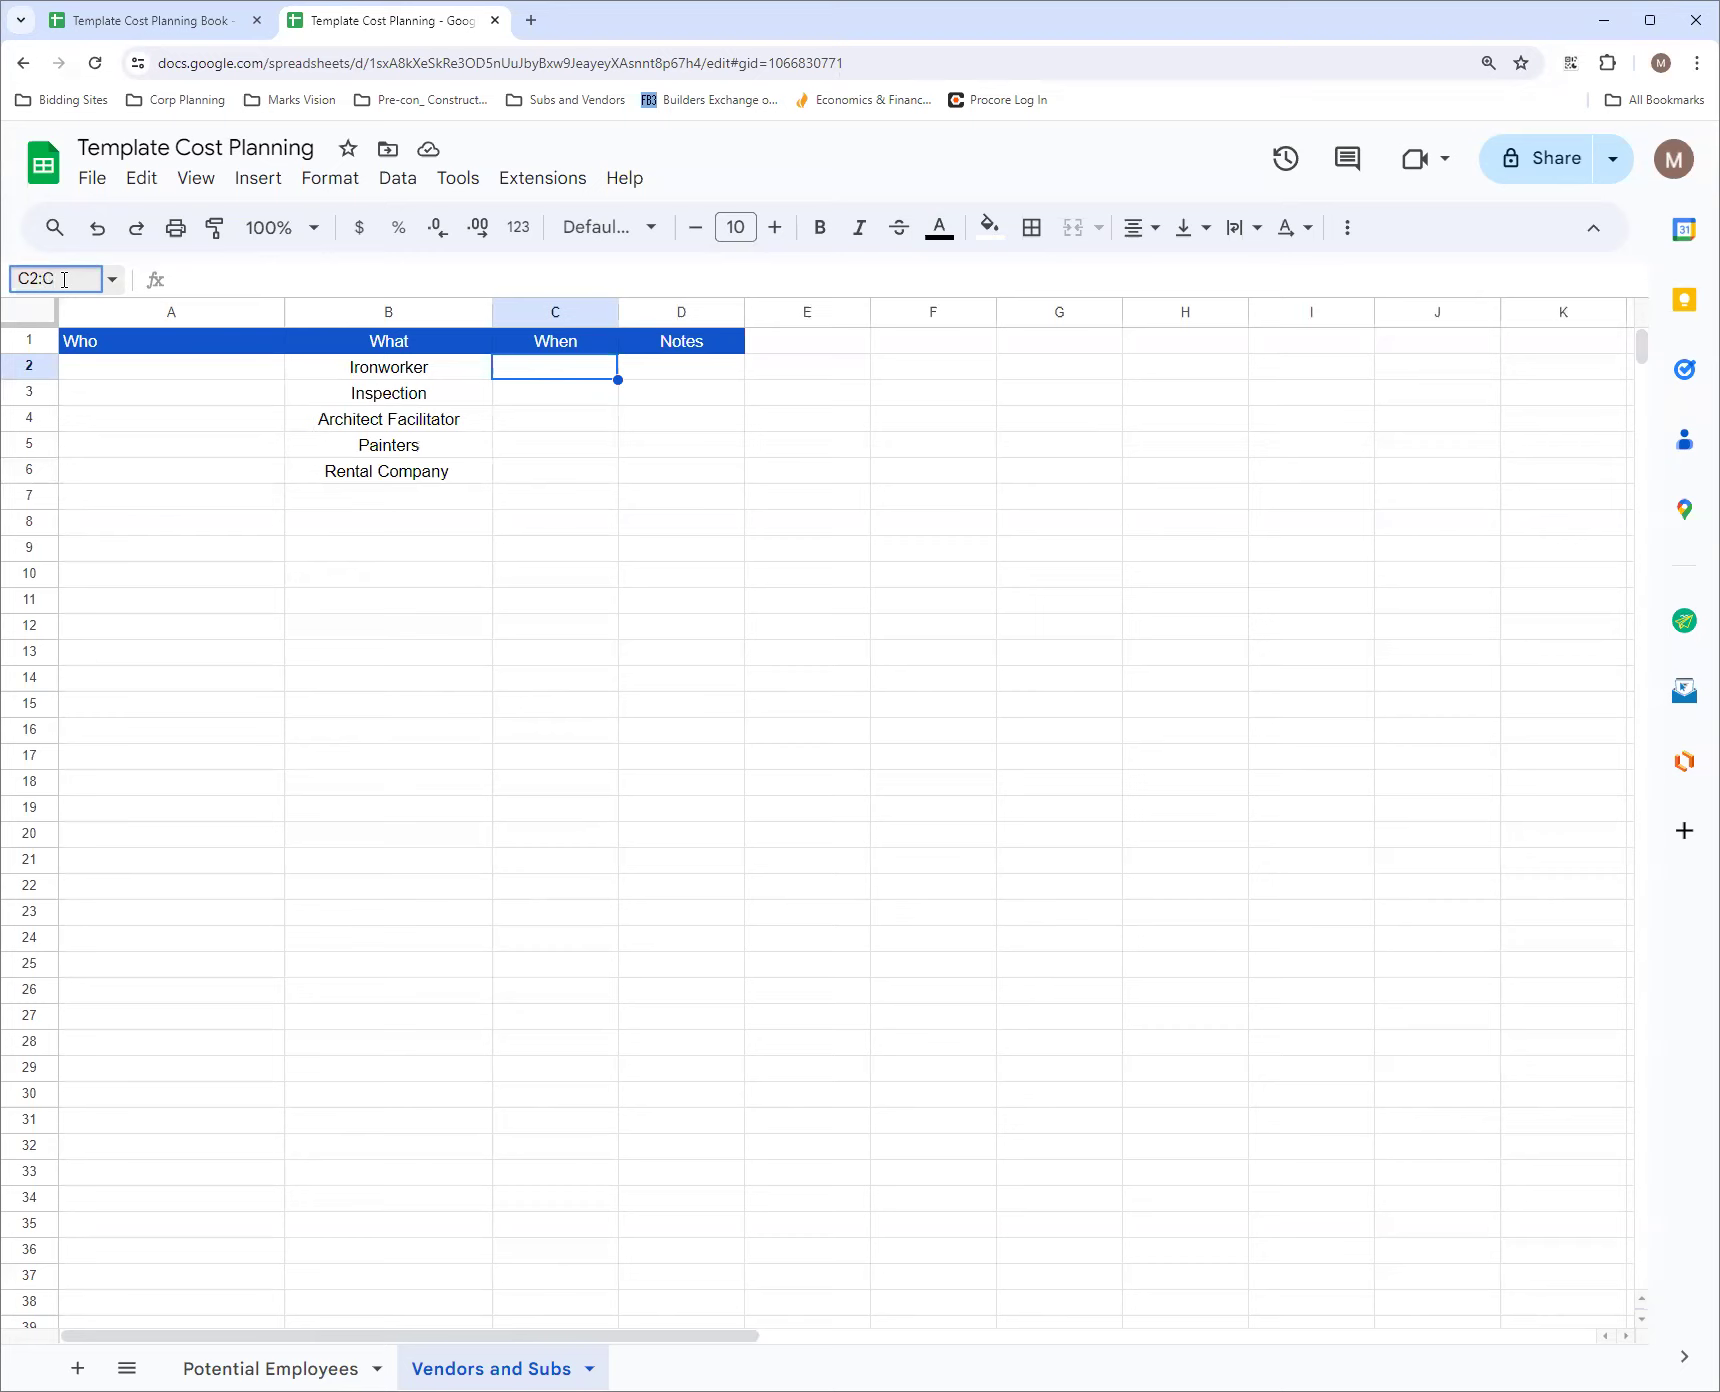
type("C1000")
key("Return")
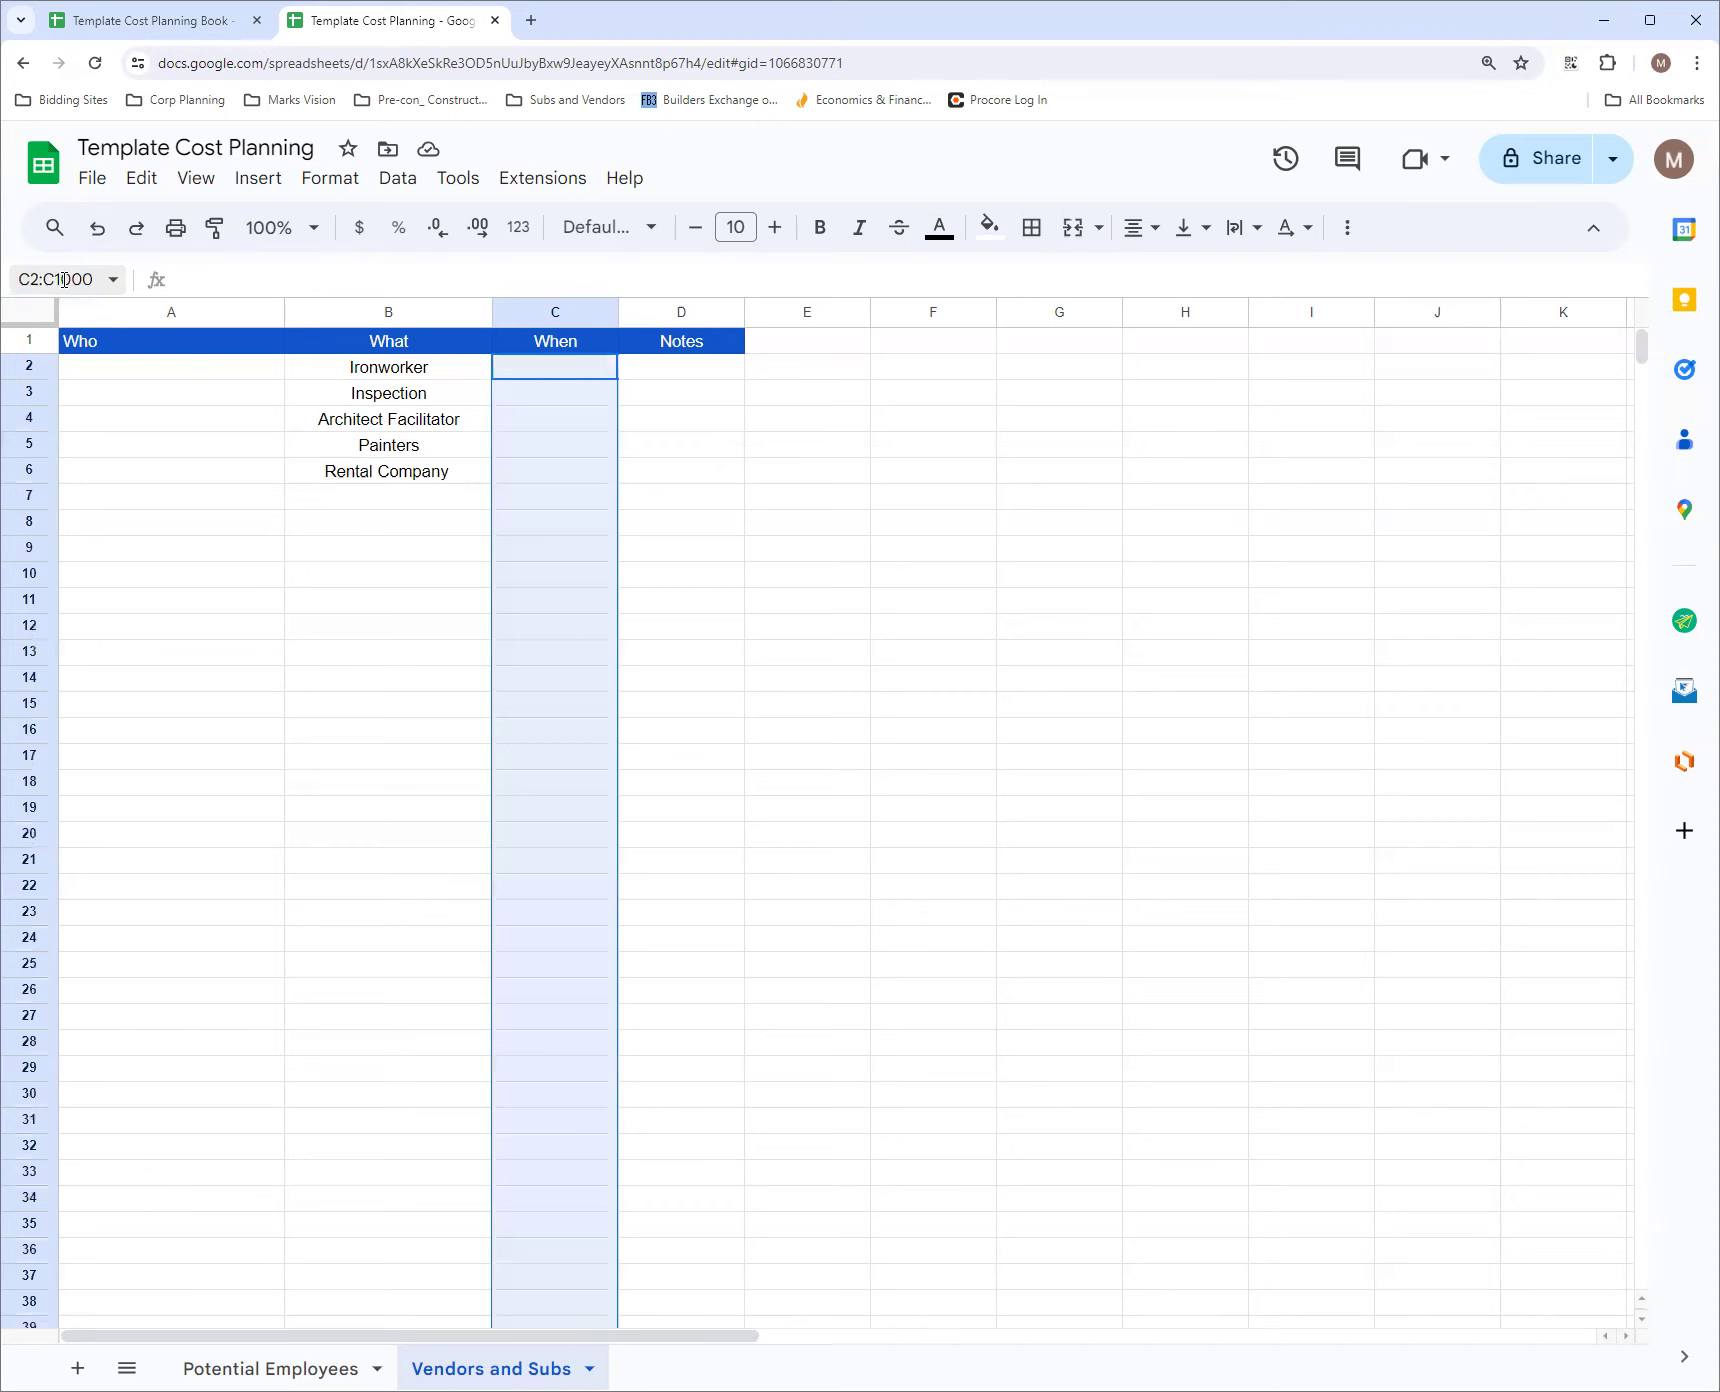
left_click(397, 177)
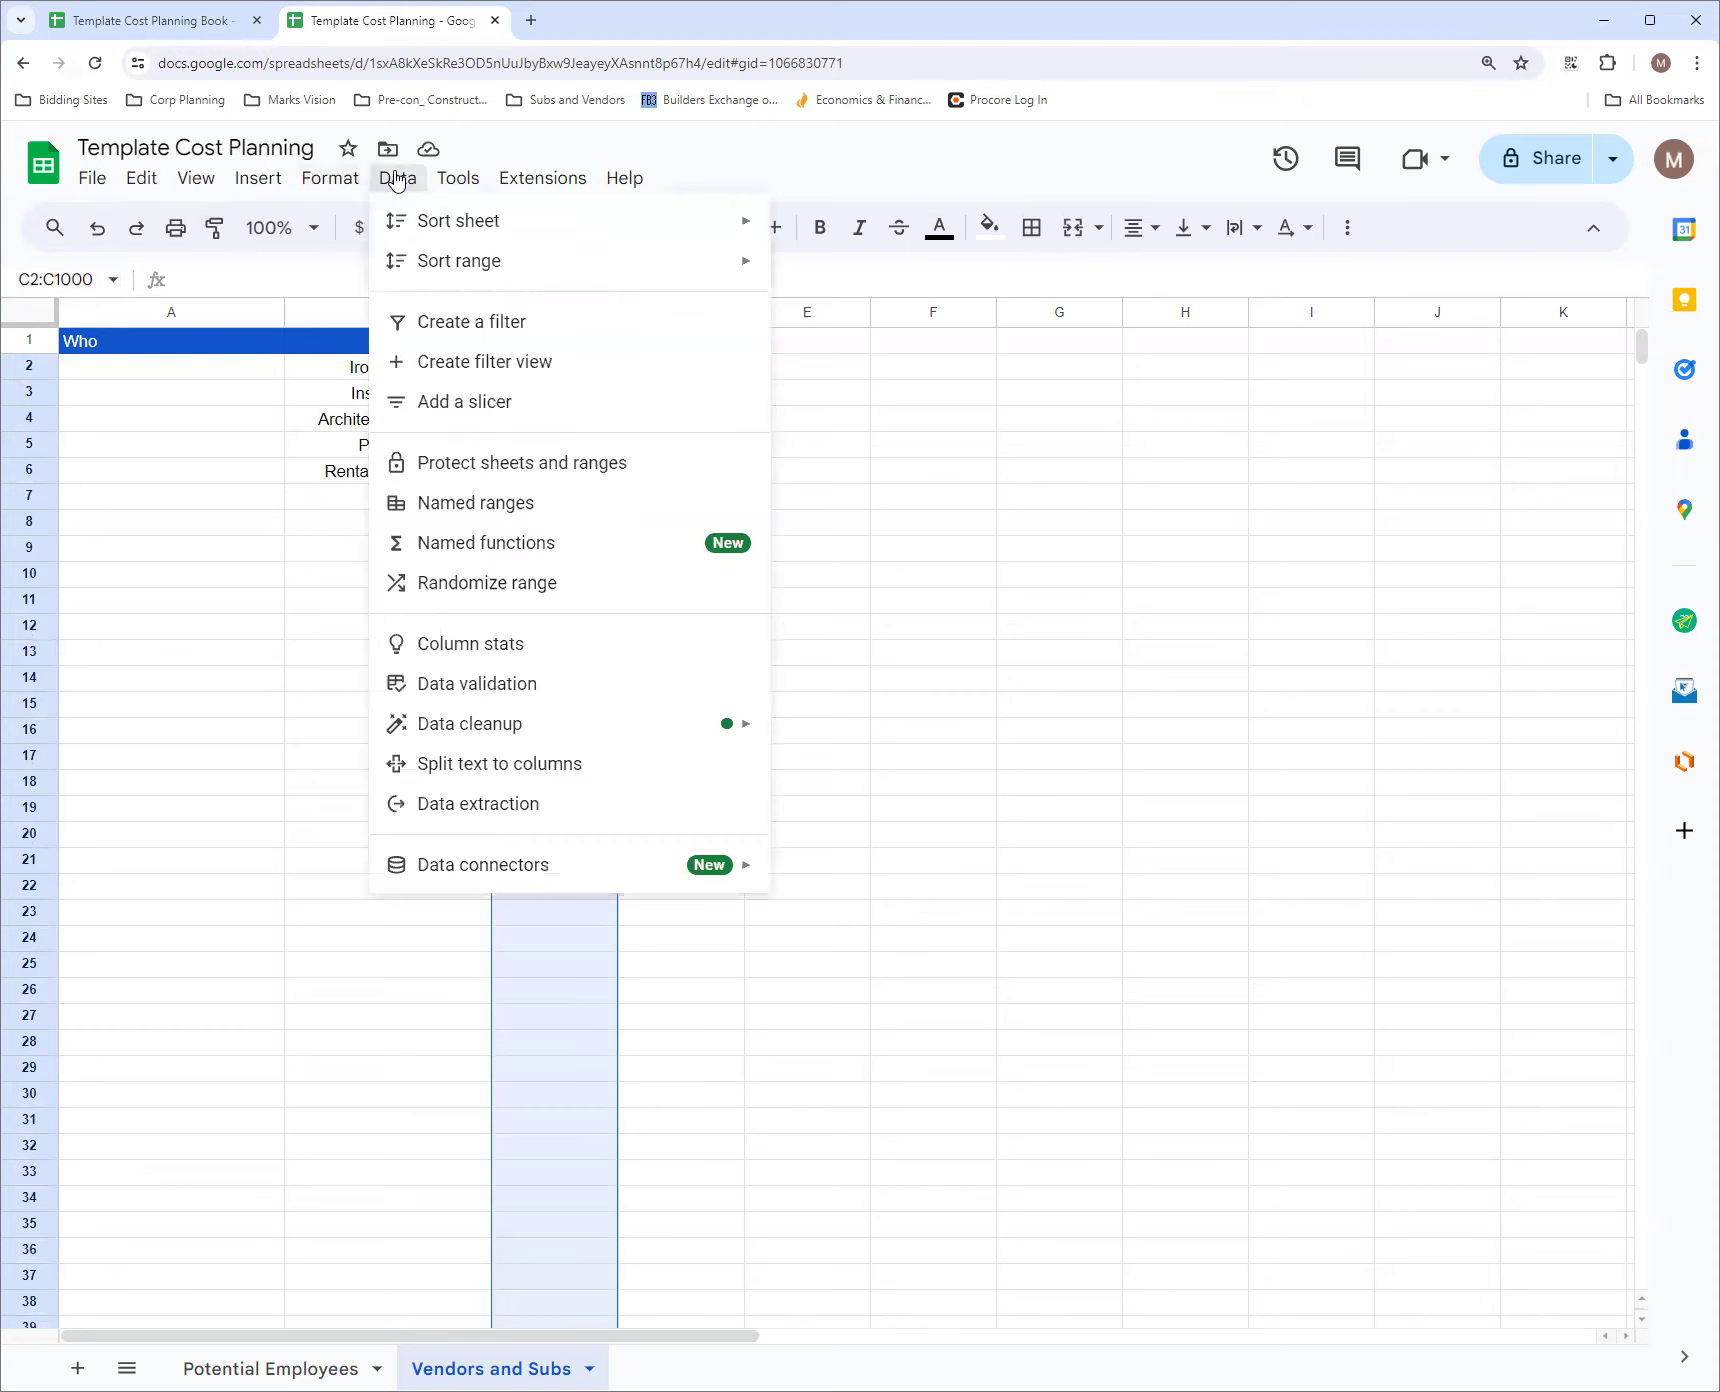
left_click(505, 686)
left_click(1576, 321)
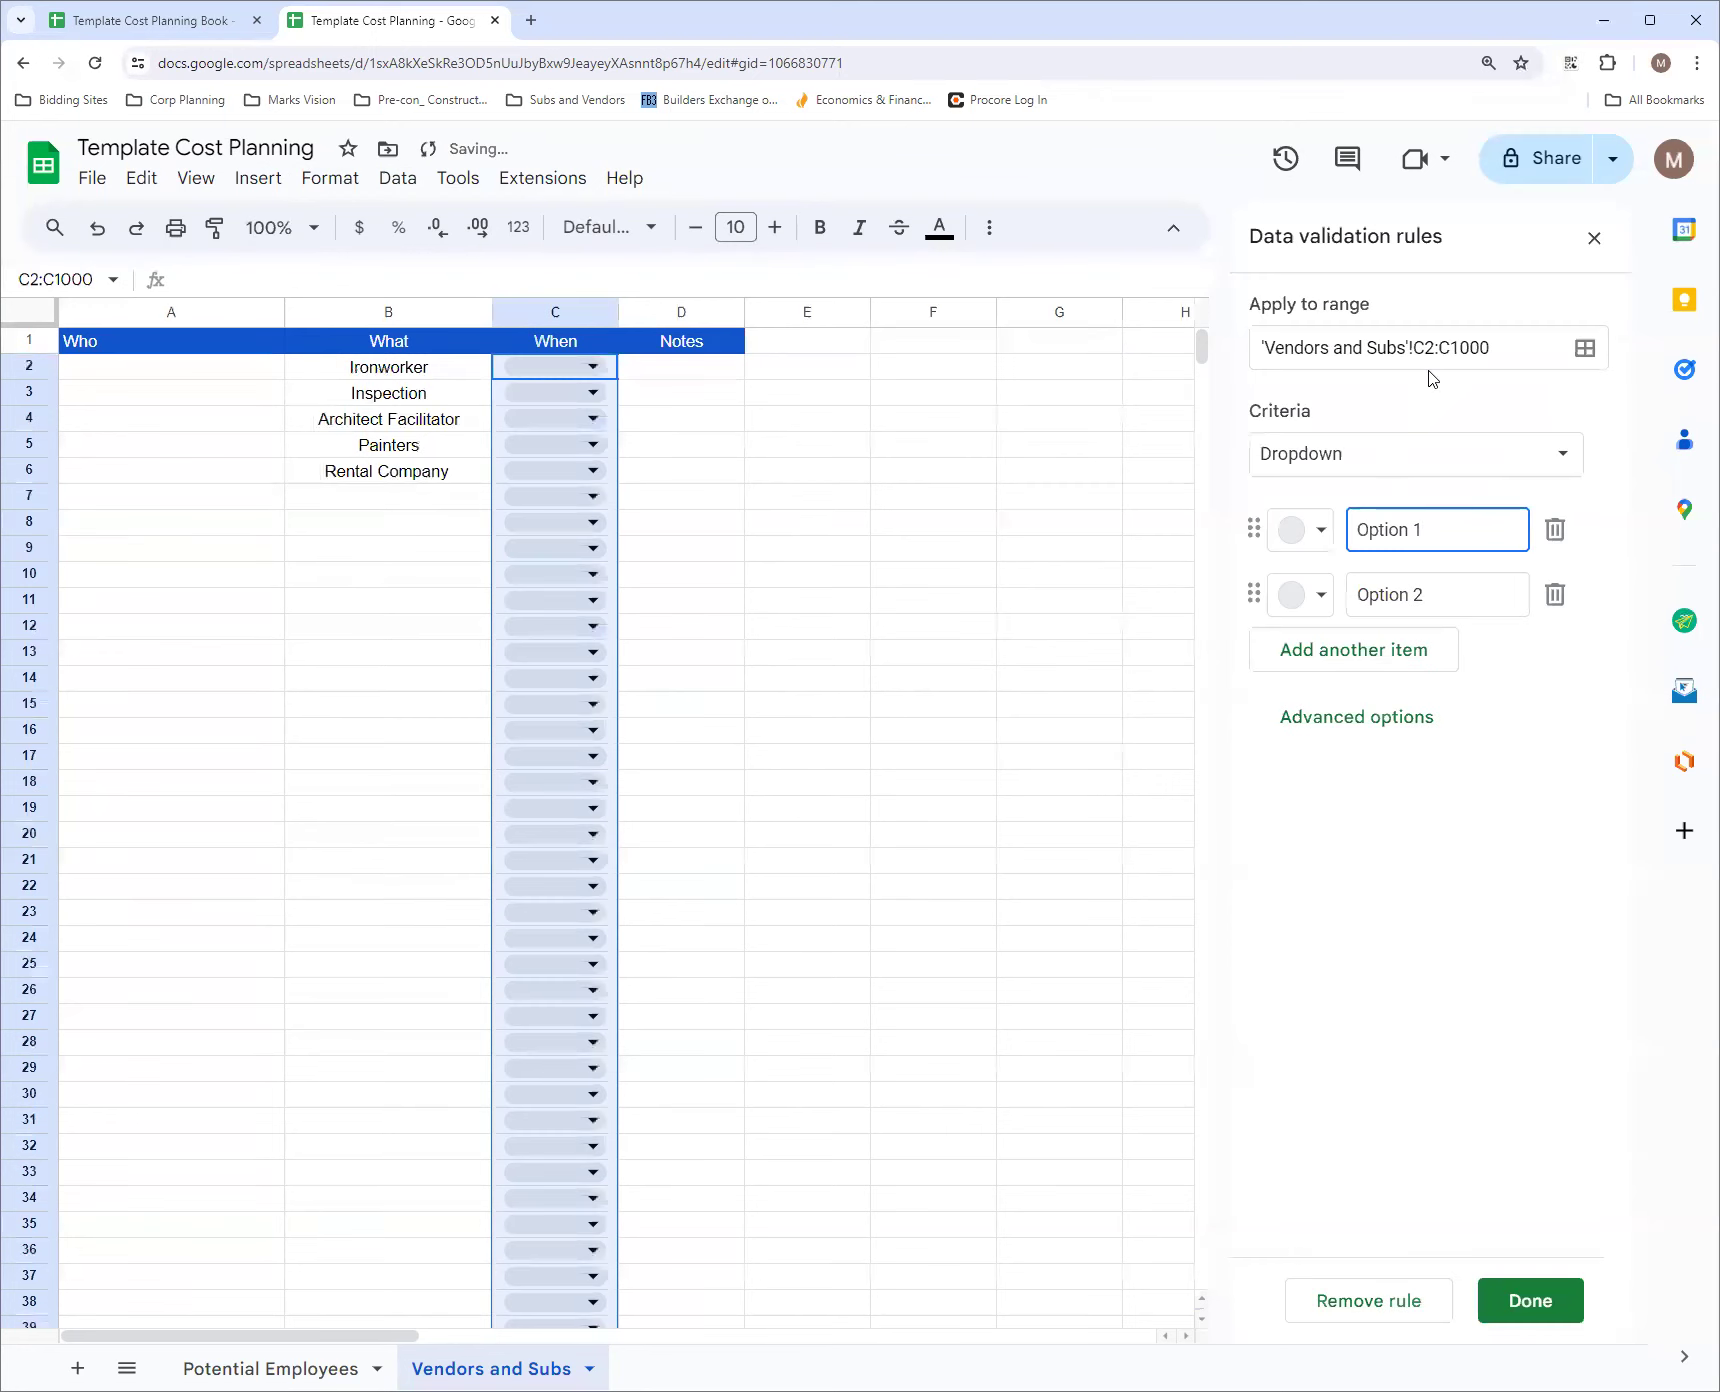
left_click(1333, 450)
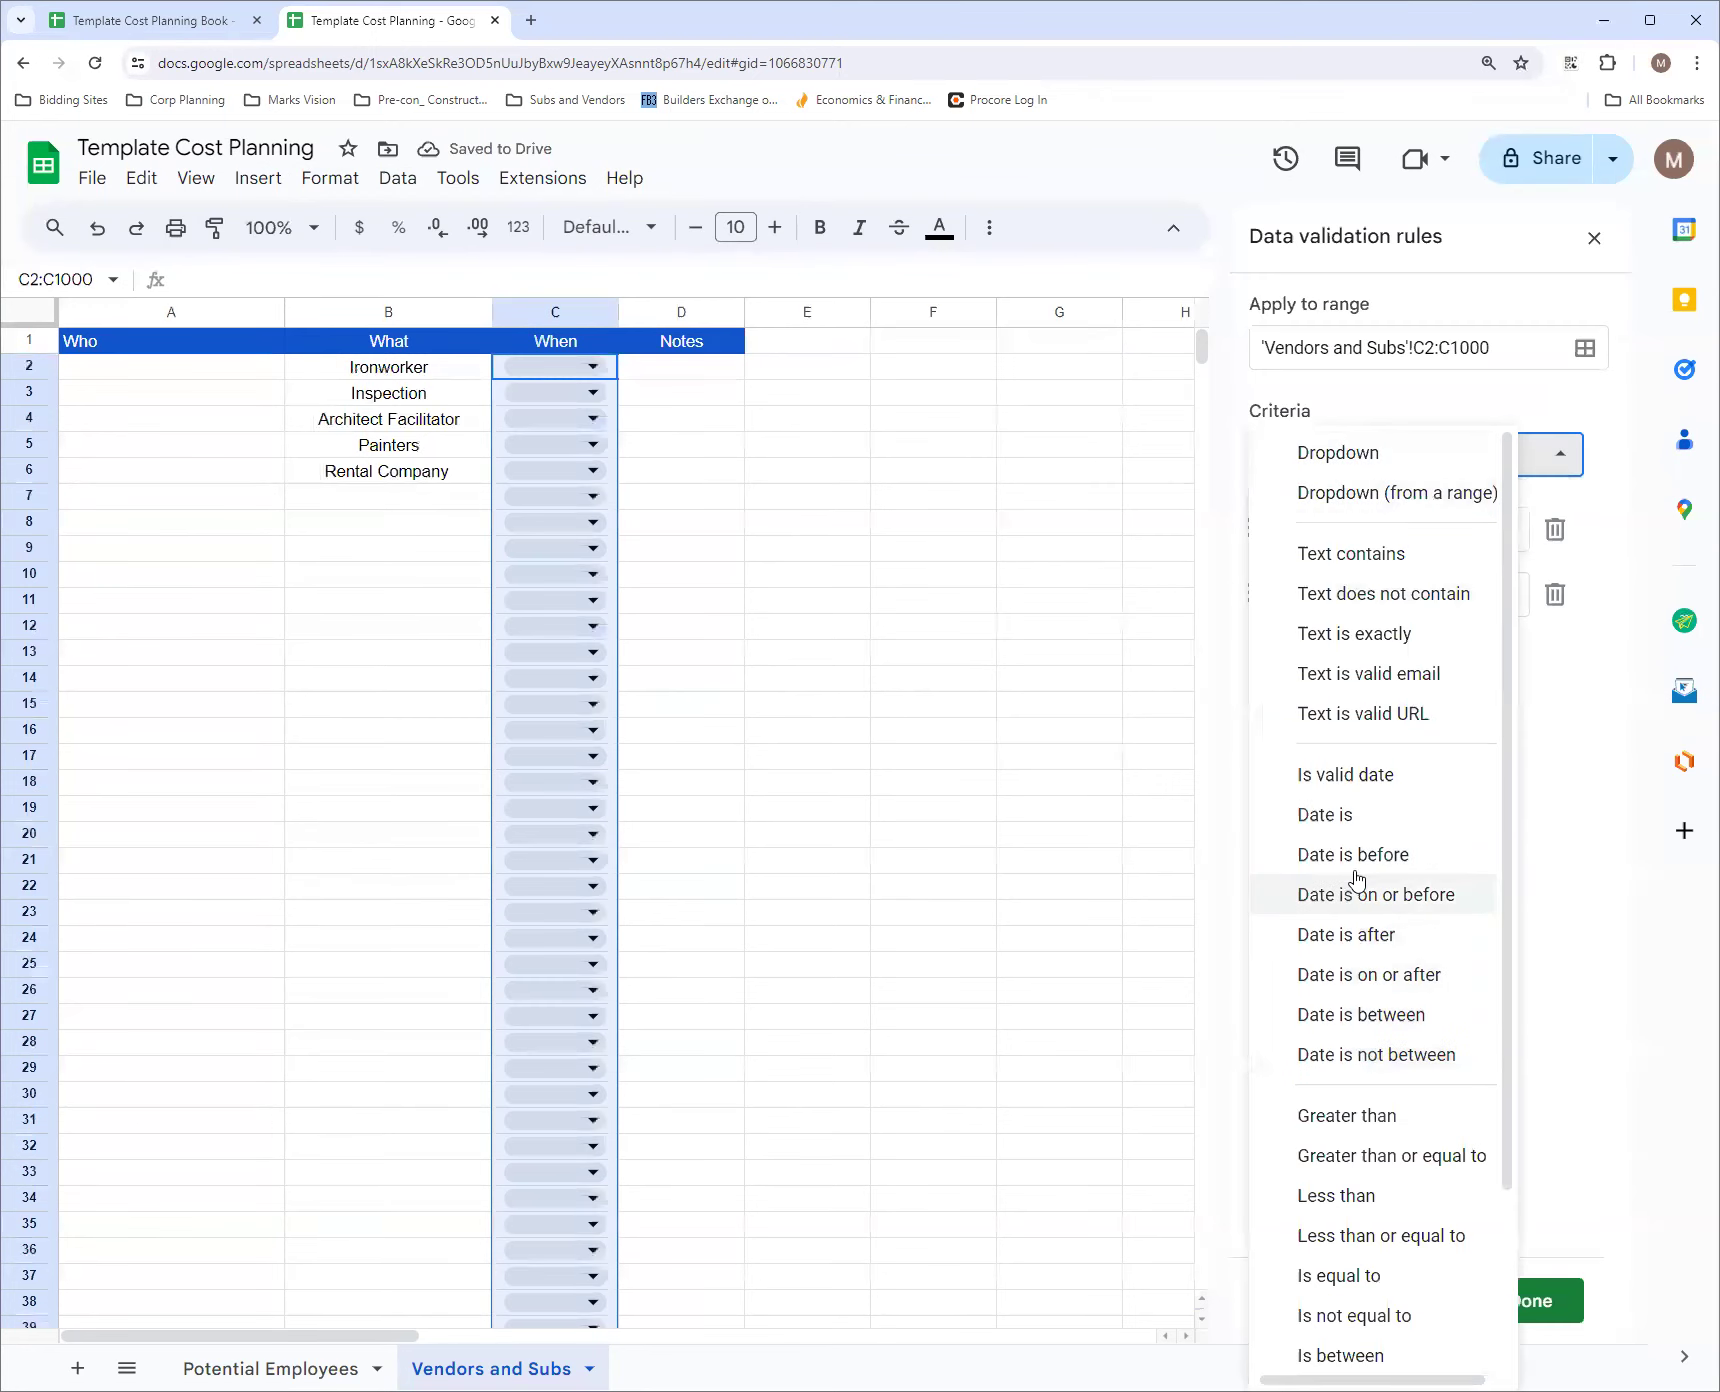
left_click(1384, 788)
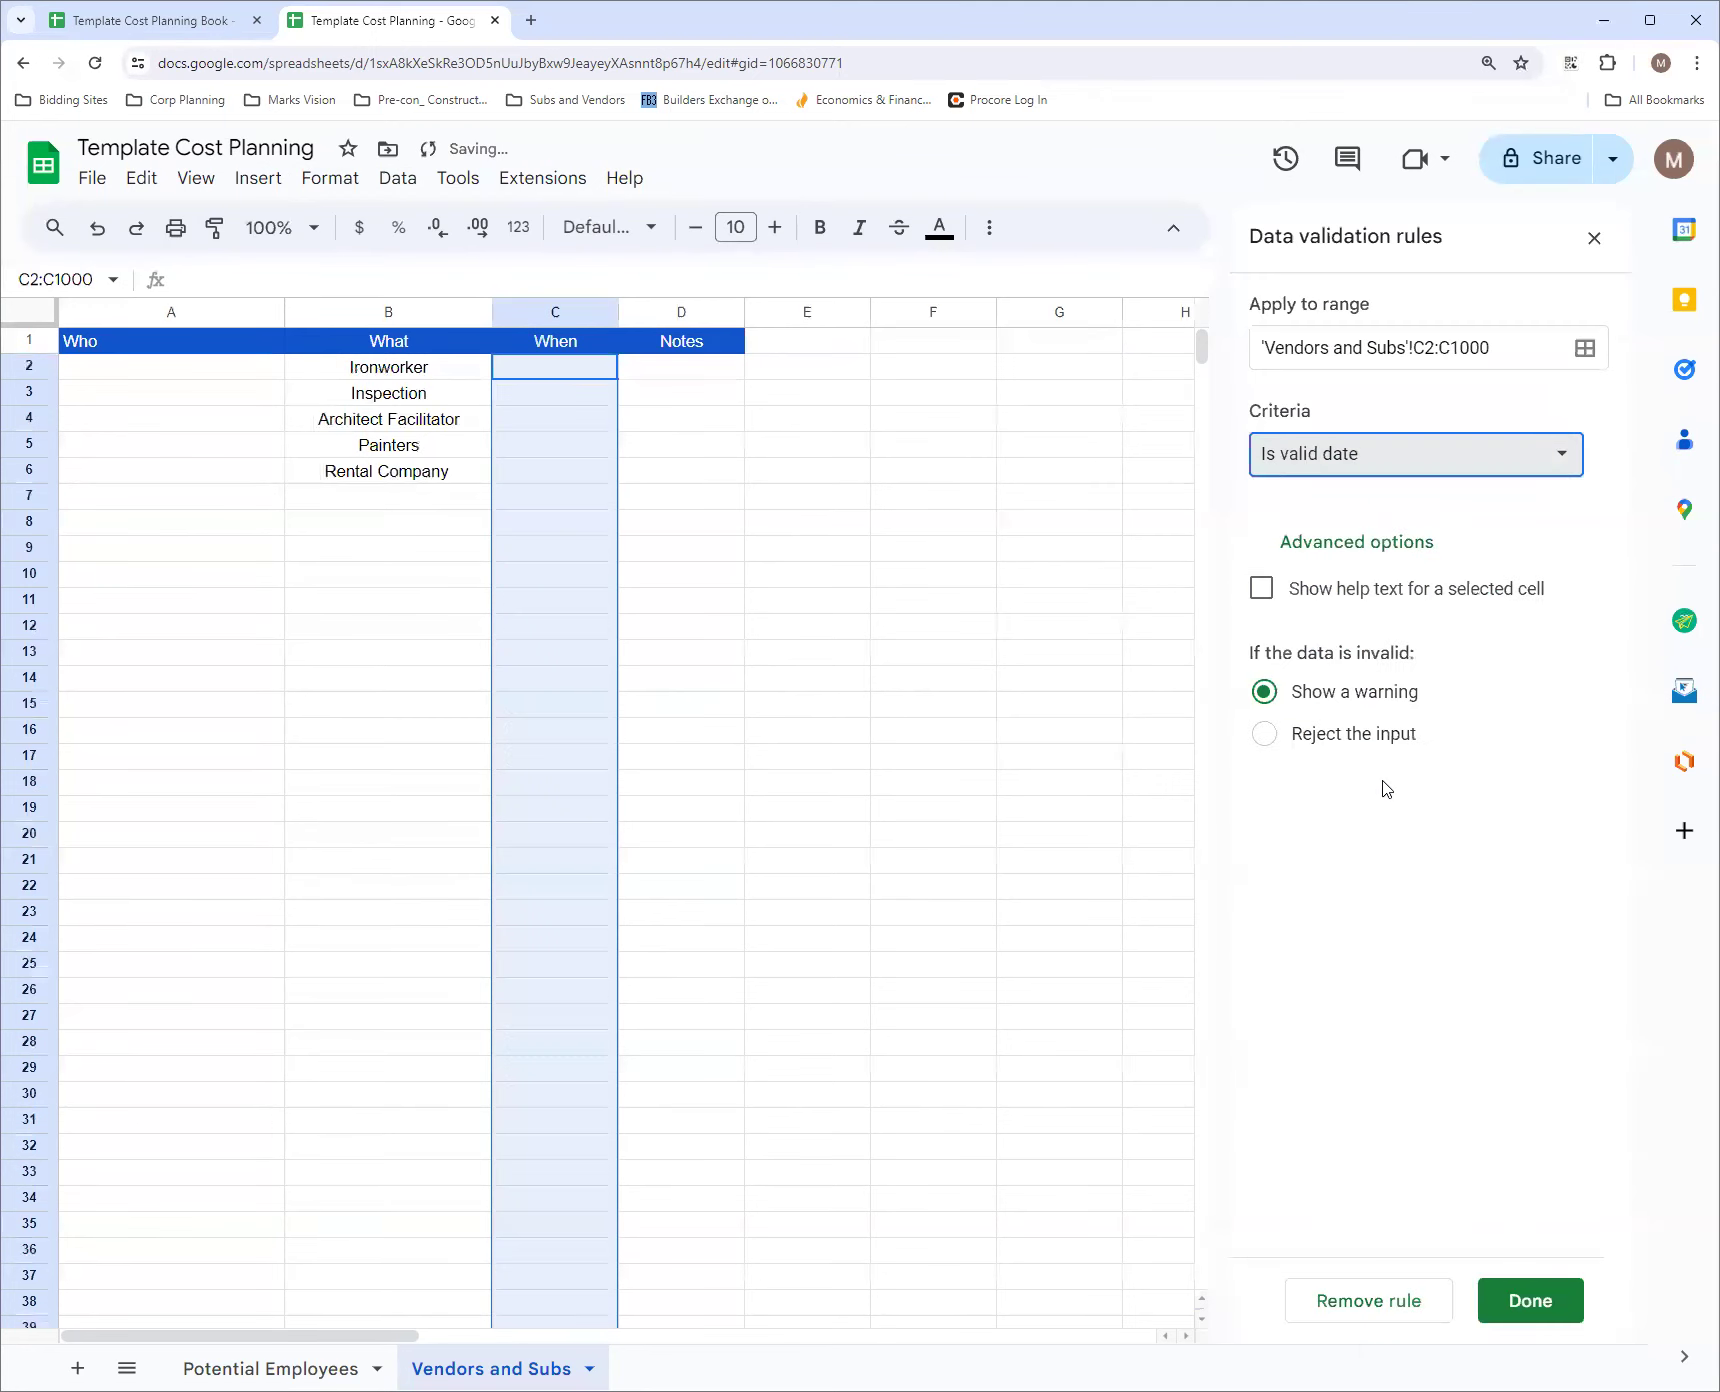
left_click(1565, 1297)
Check that cell C2 offers a date picker, then close the data validation rules
left_click(700, 468)
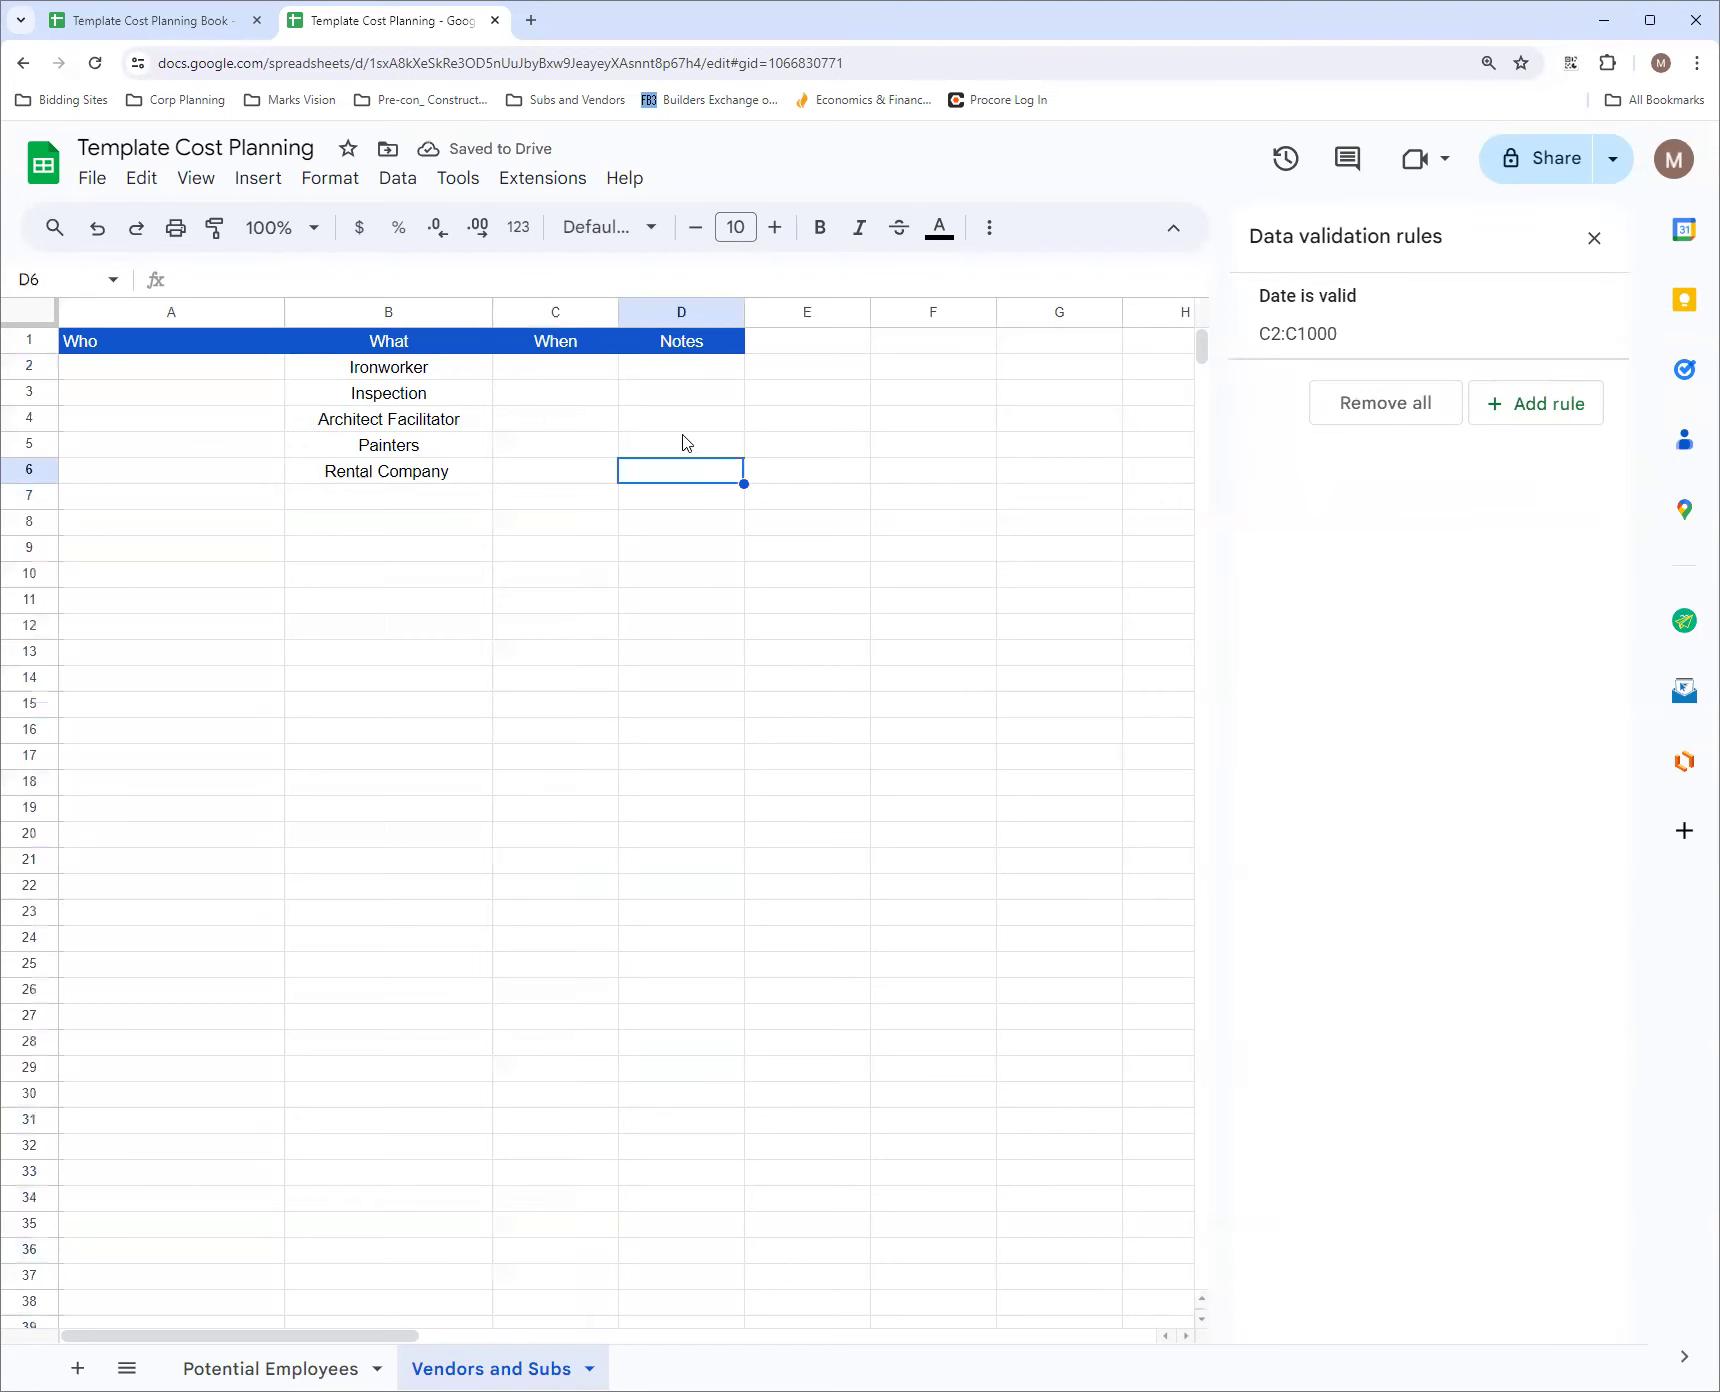
double_click(590, 378)
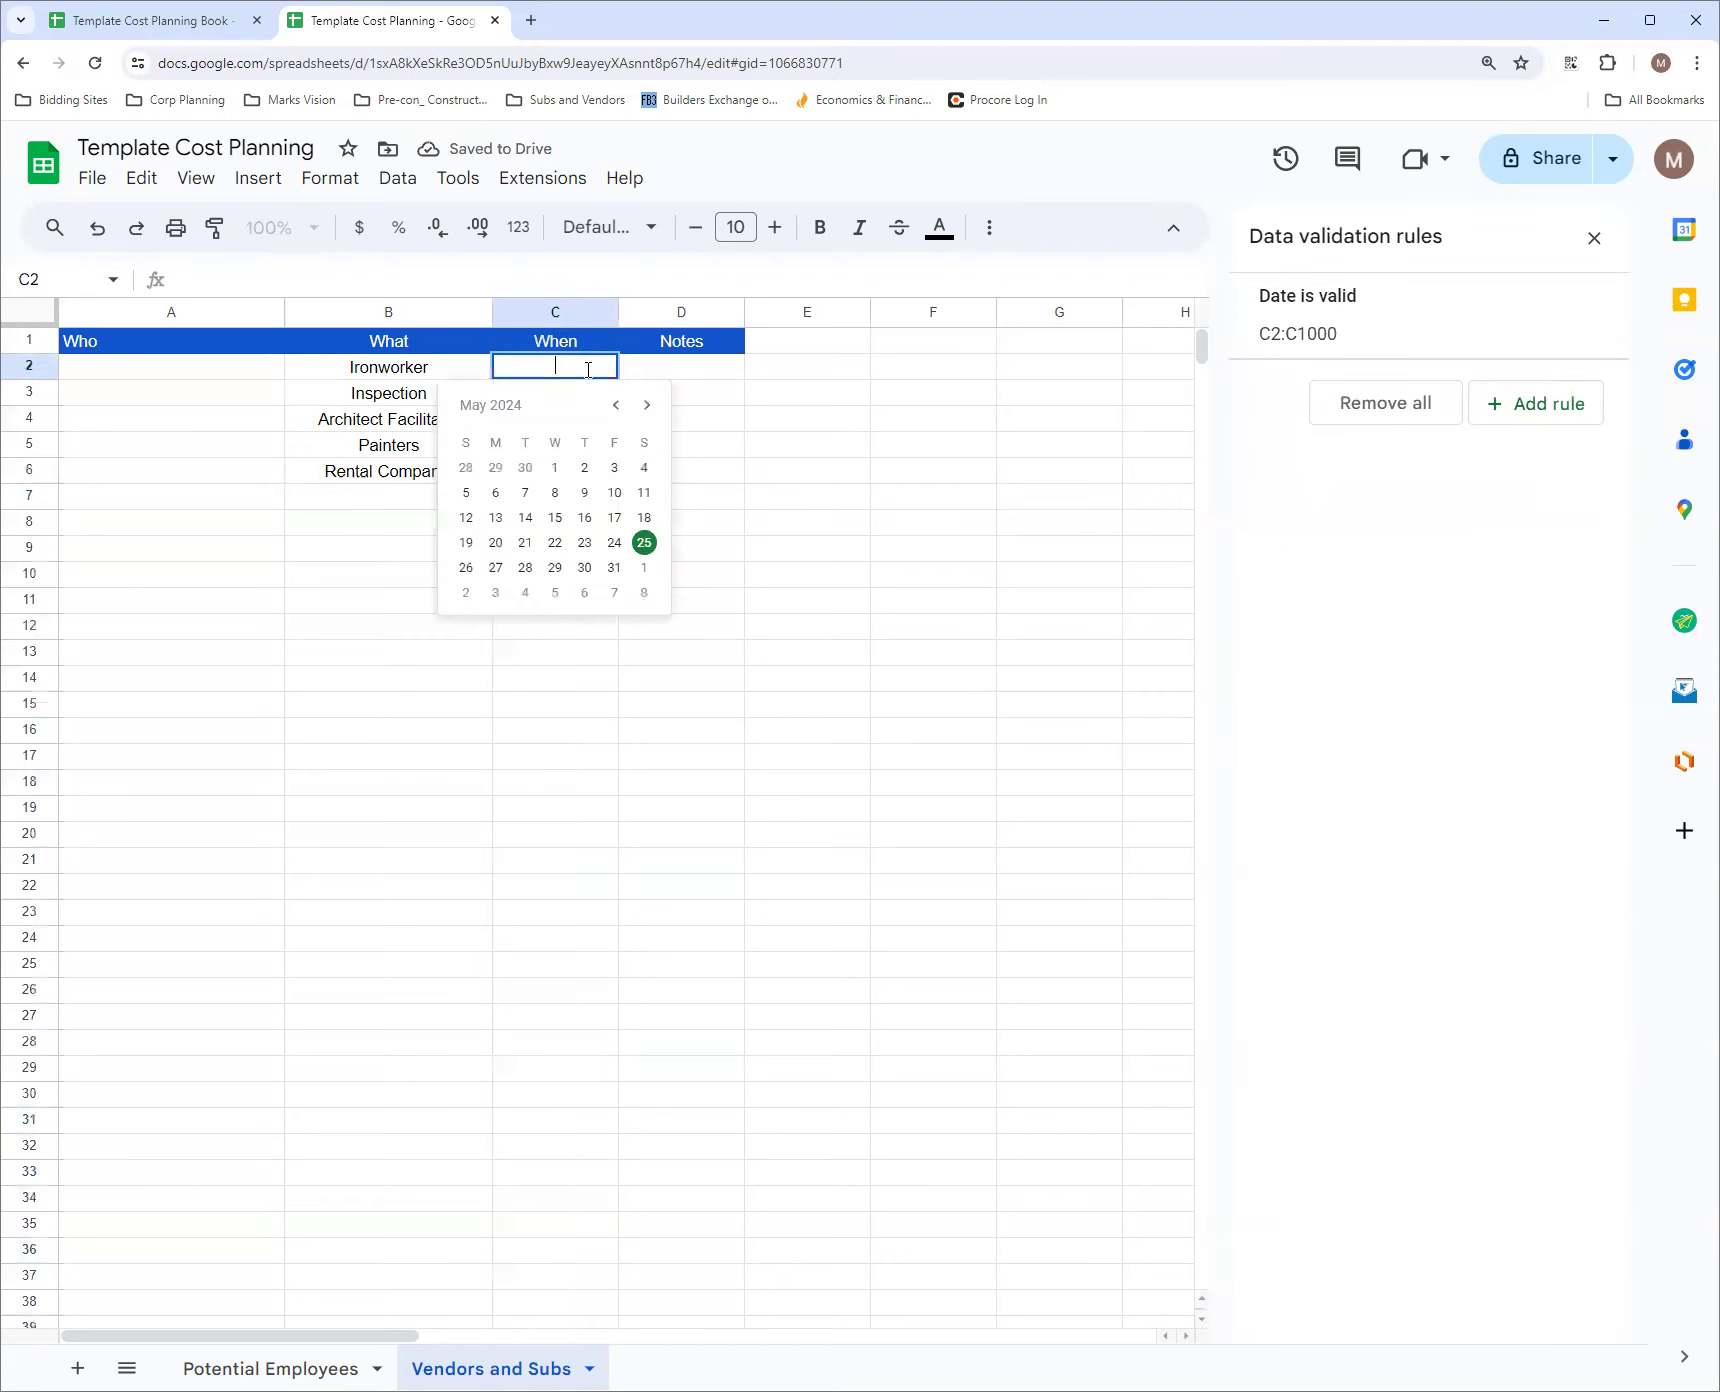
left_click(712, 428)
left_click(1594, 238)
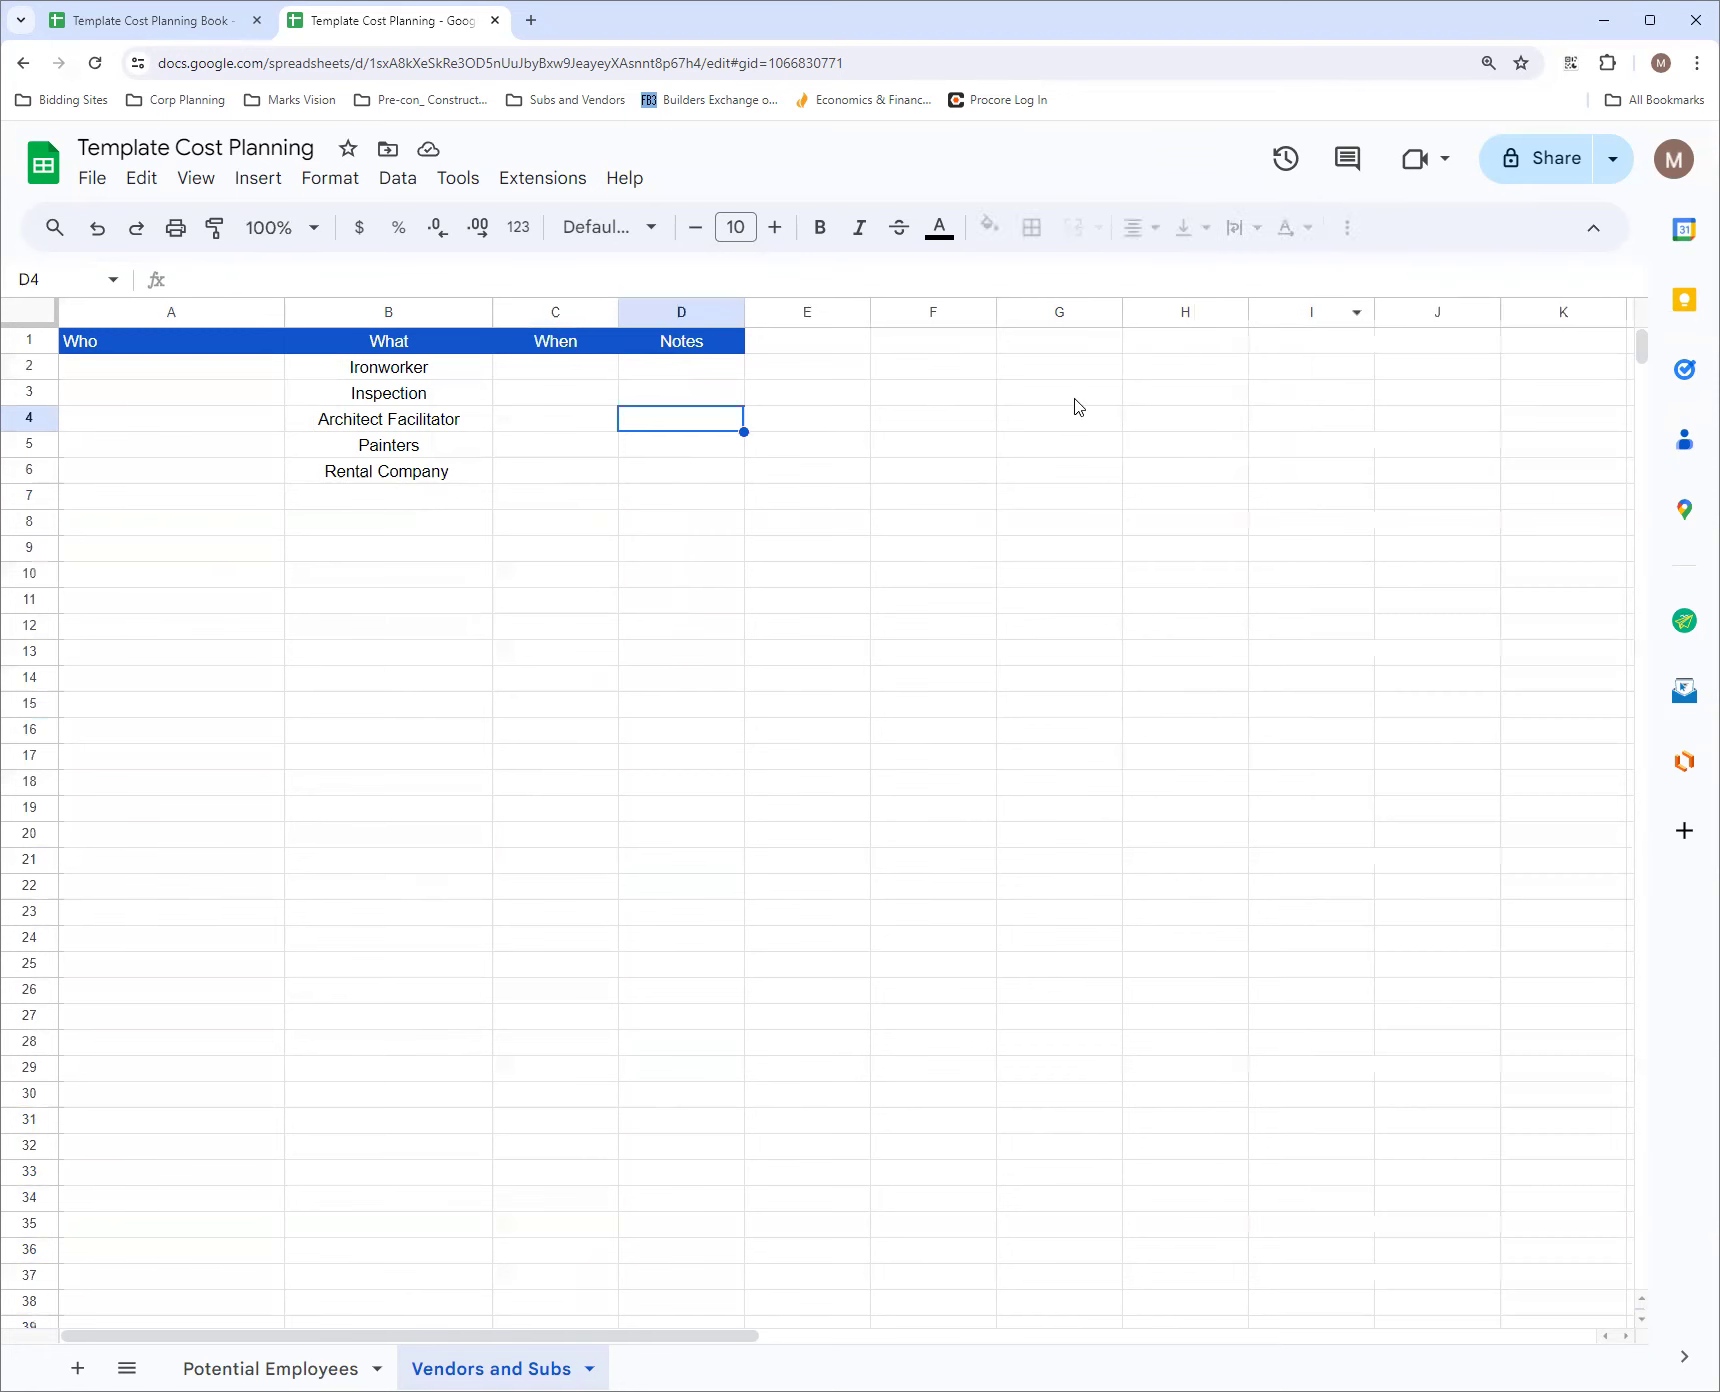
Review the Potential Subs and Rental Equipment sheets in the Template Cost Planning Book workbook
left_click(148, 22)
left_click(482, 1368)
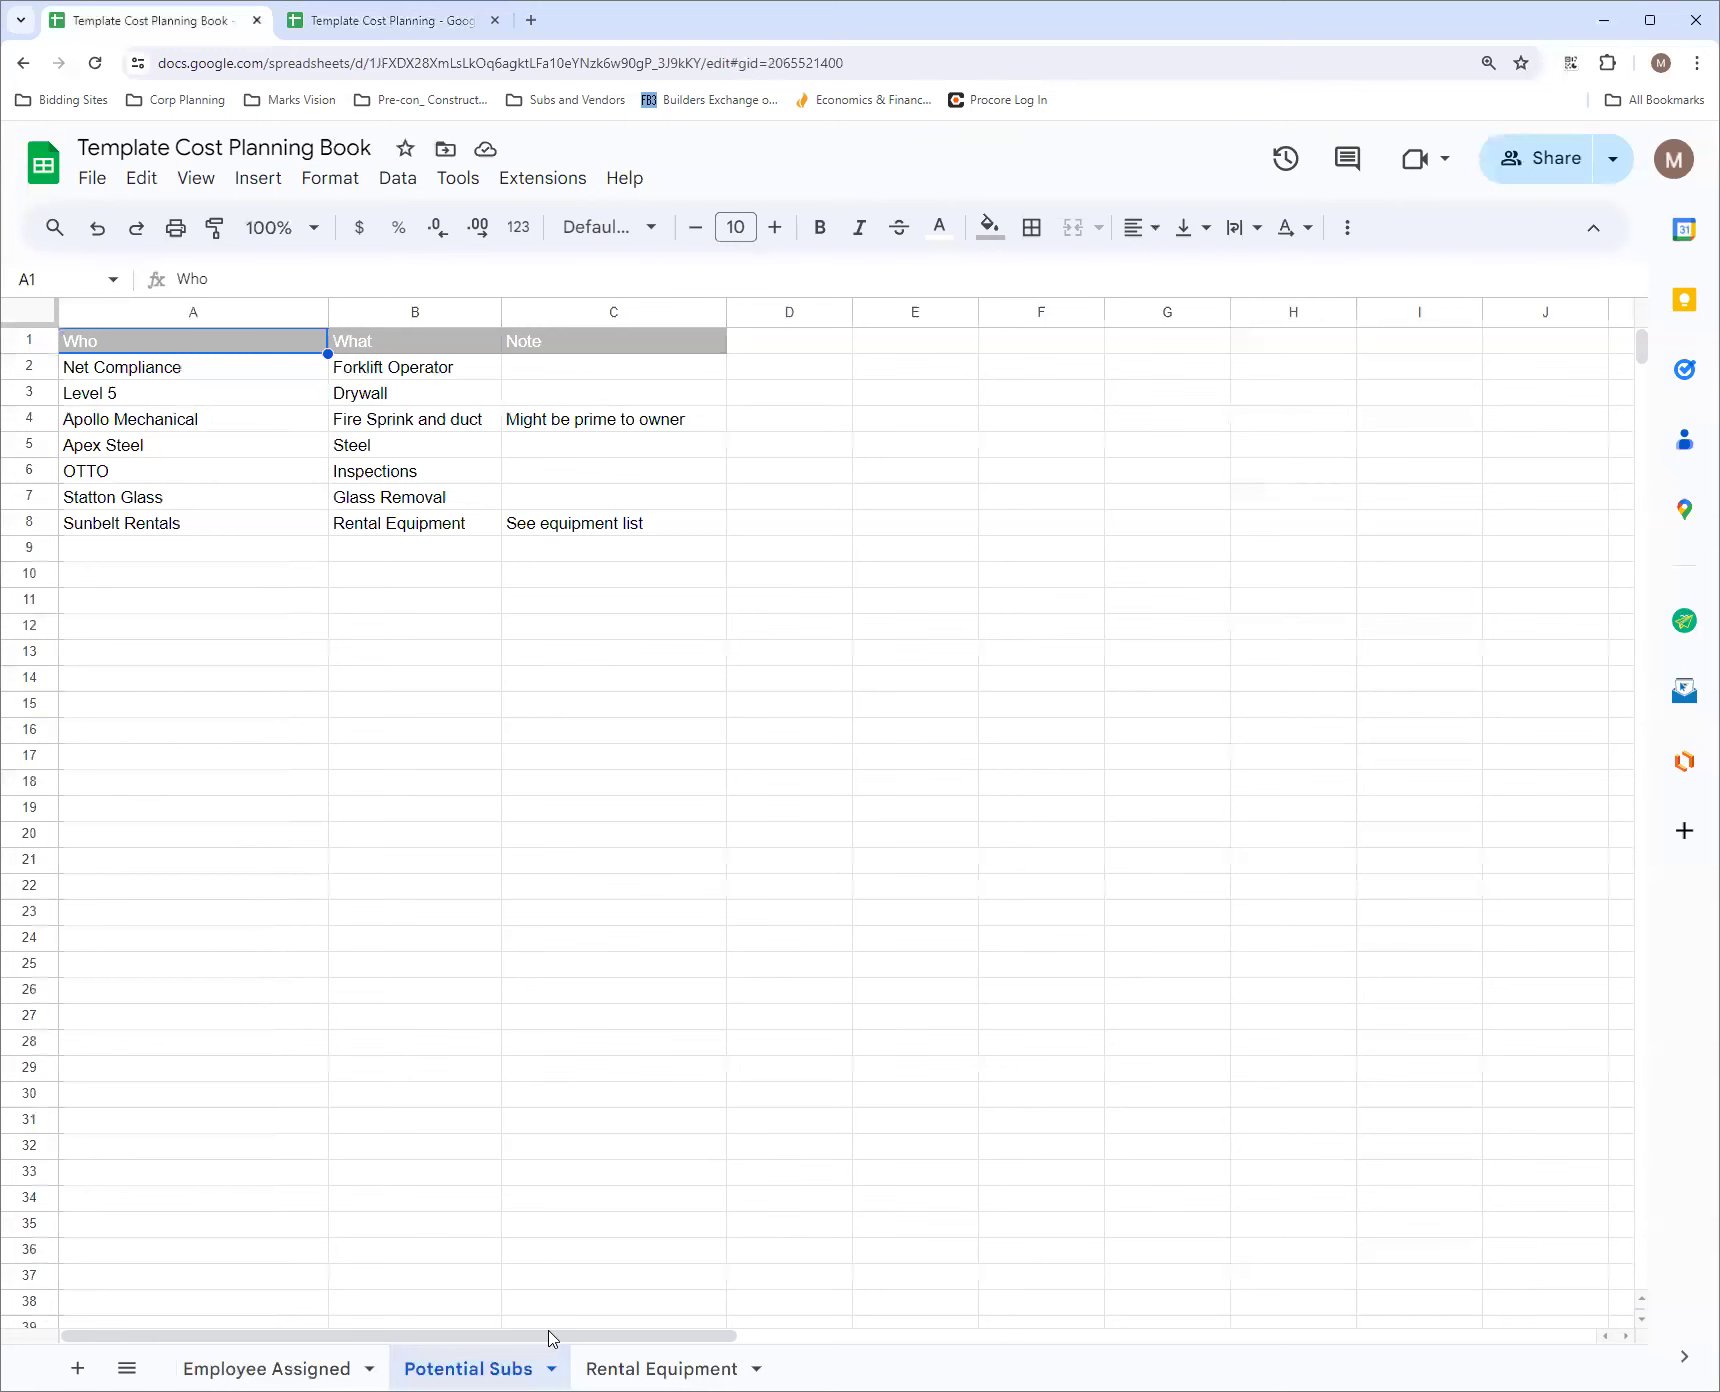
left_click(653, 1366)
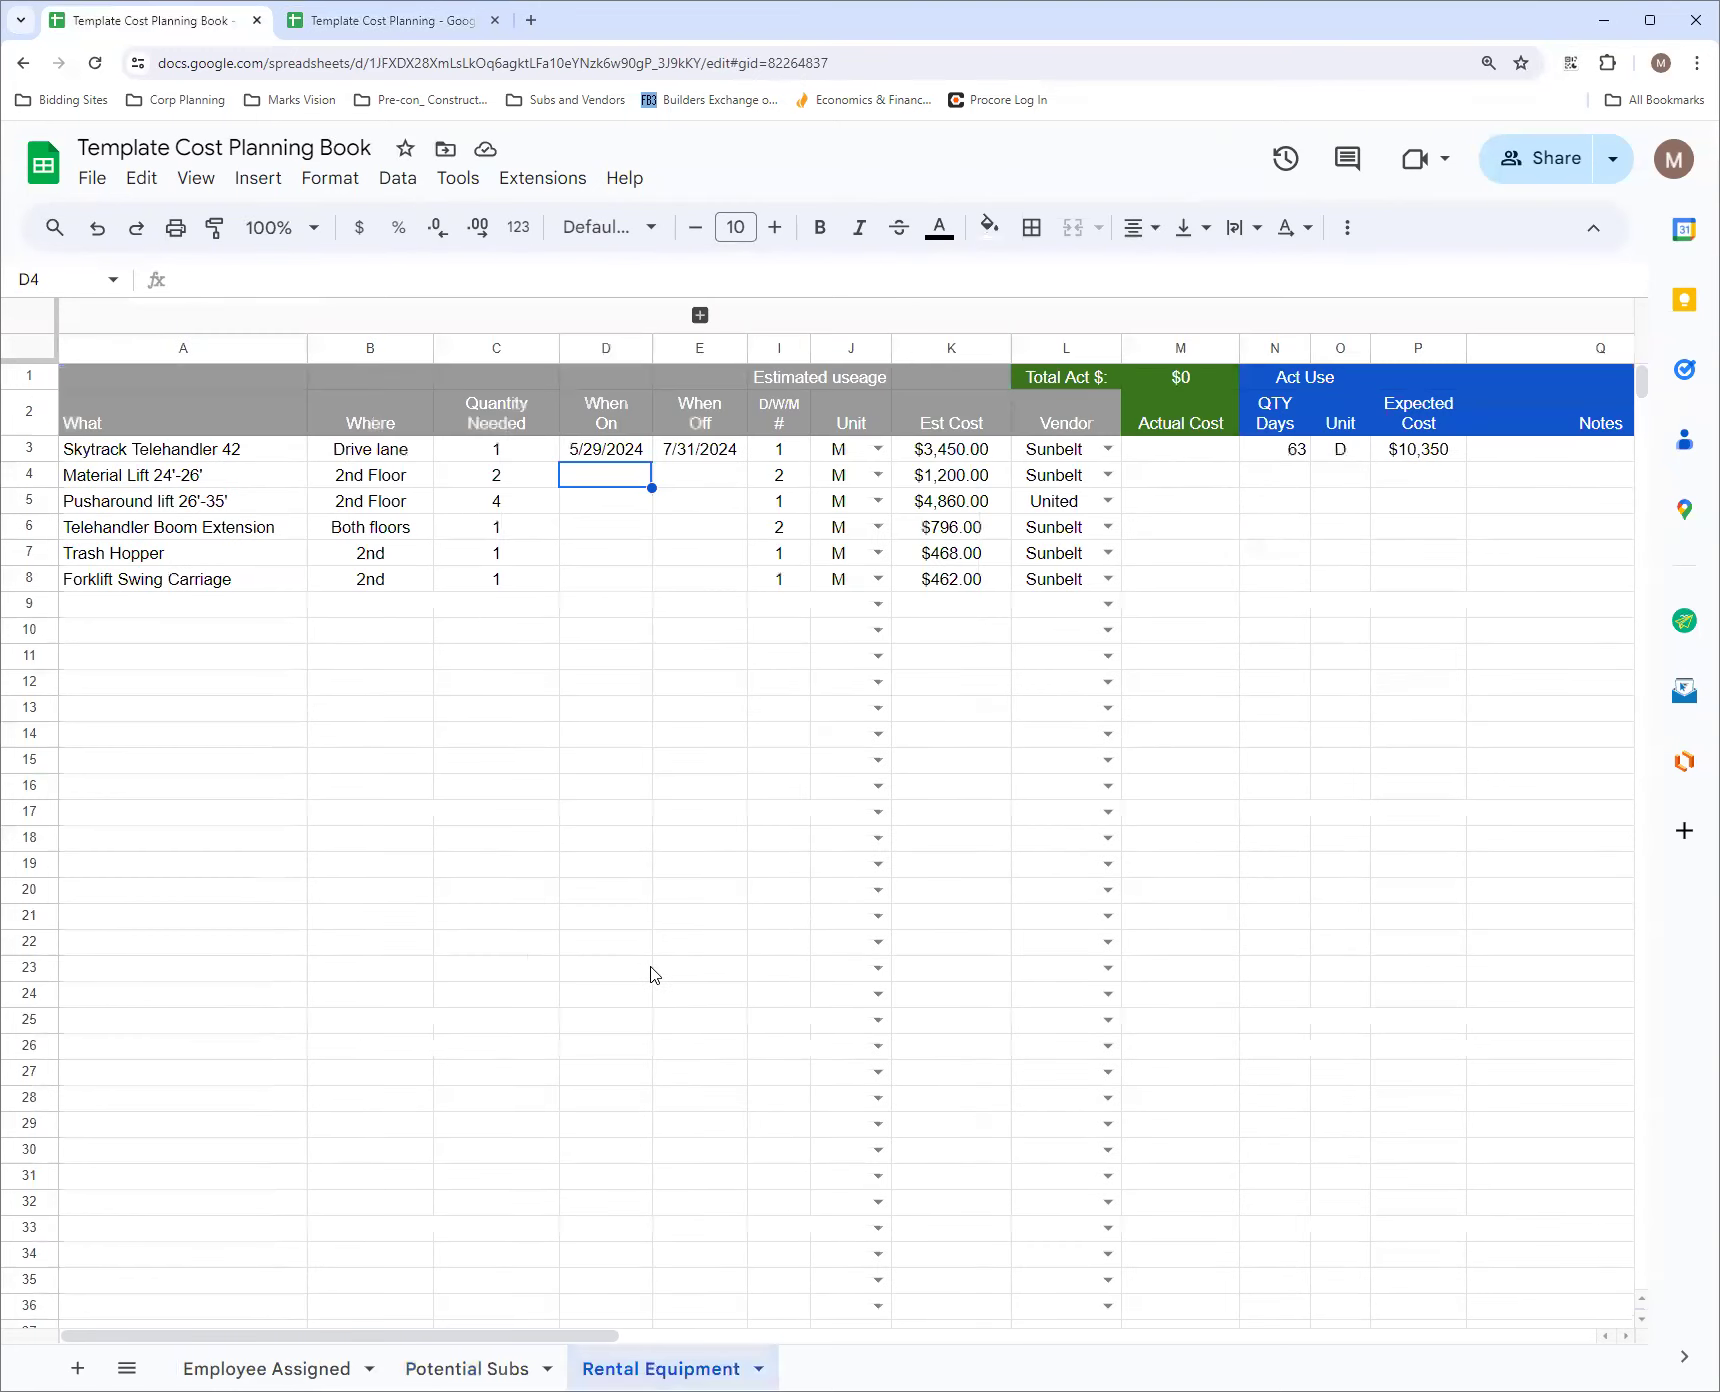
Add a new sheet named Rental Equipment to the Template Cost Planning workbook
left_click(450, 20)
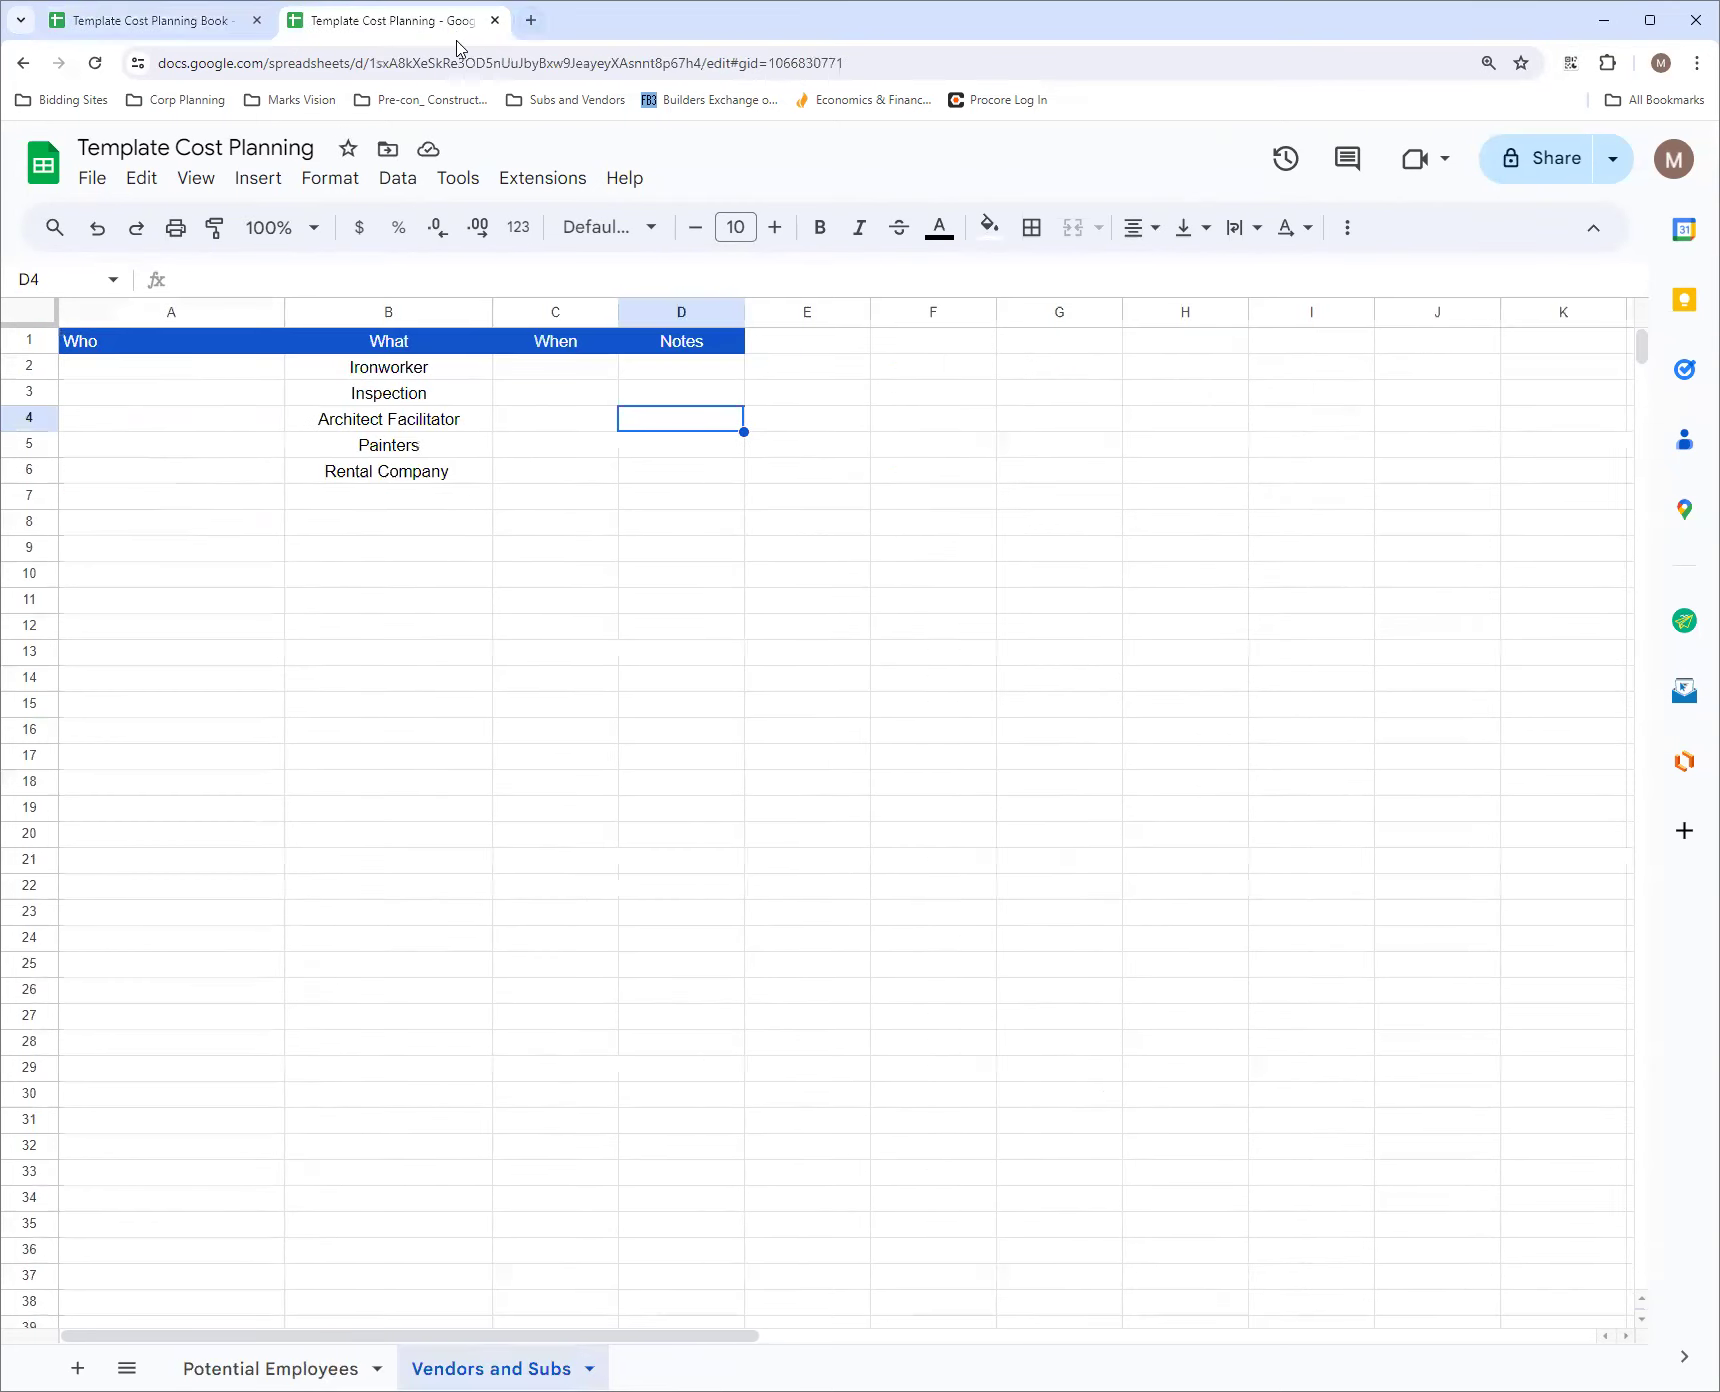
left_click(80, 1368)
double_click(667, 1368)
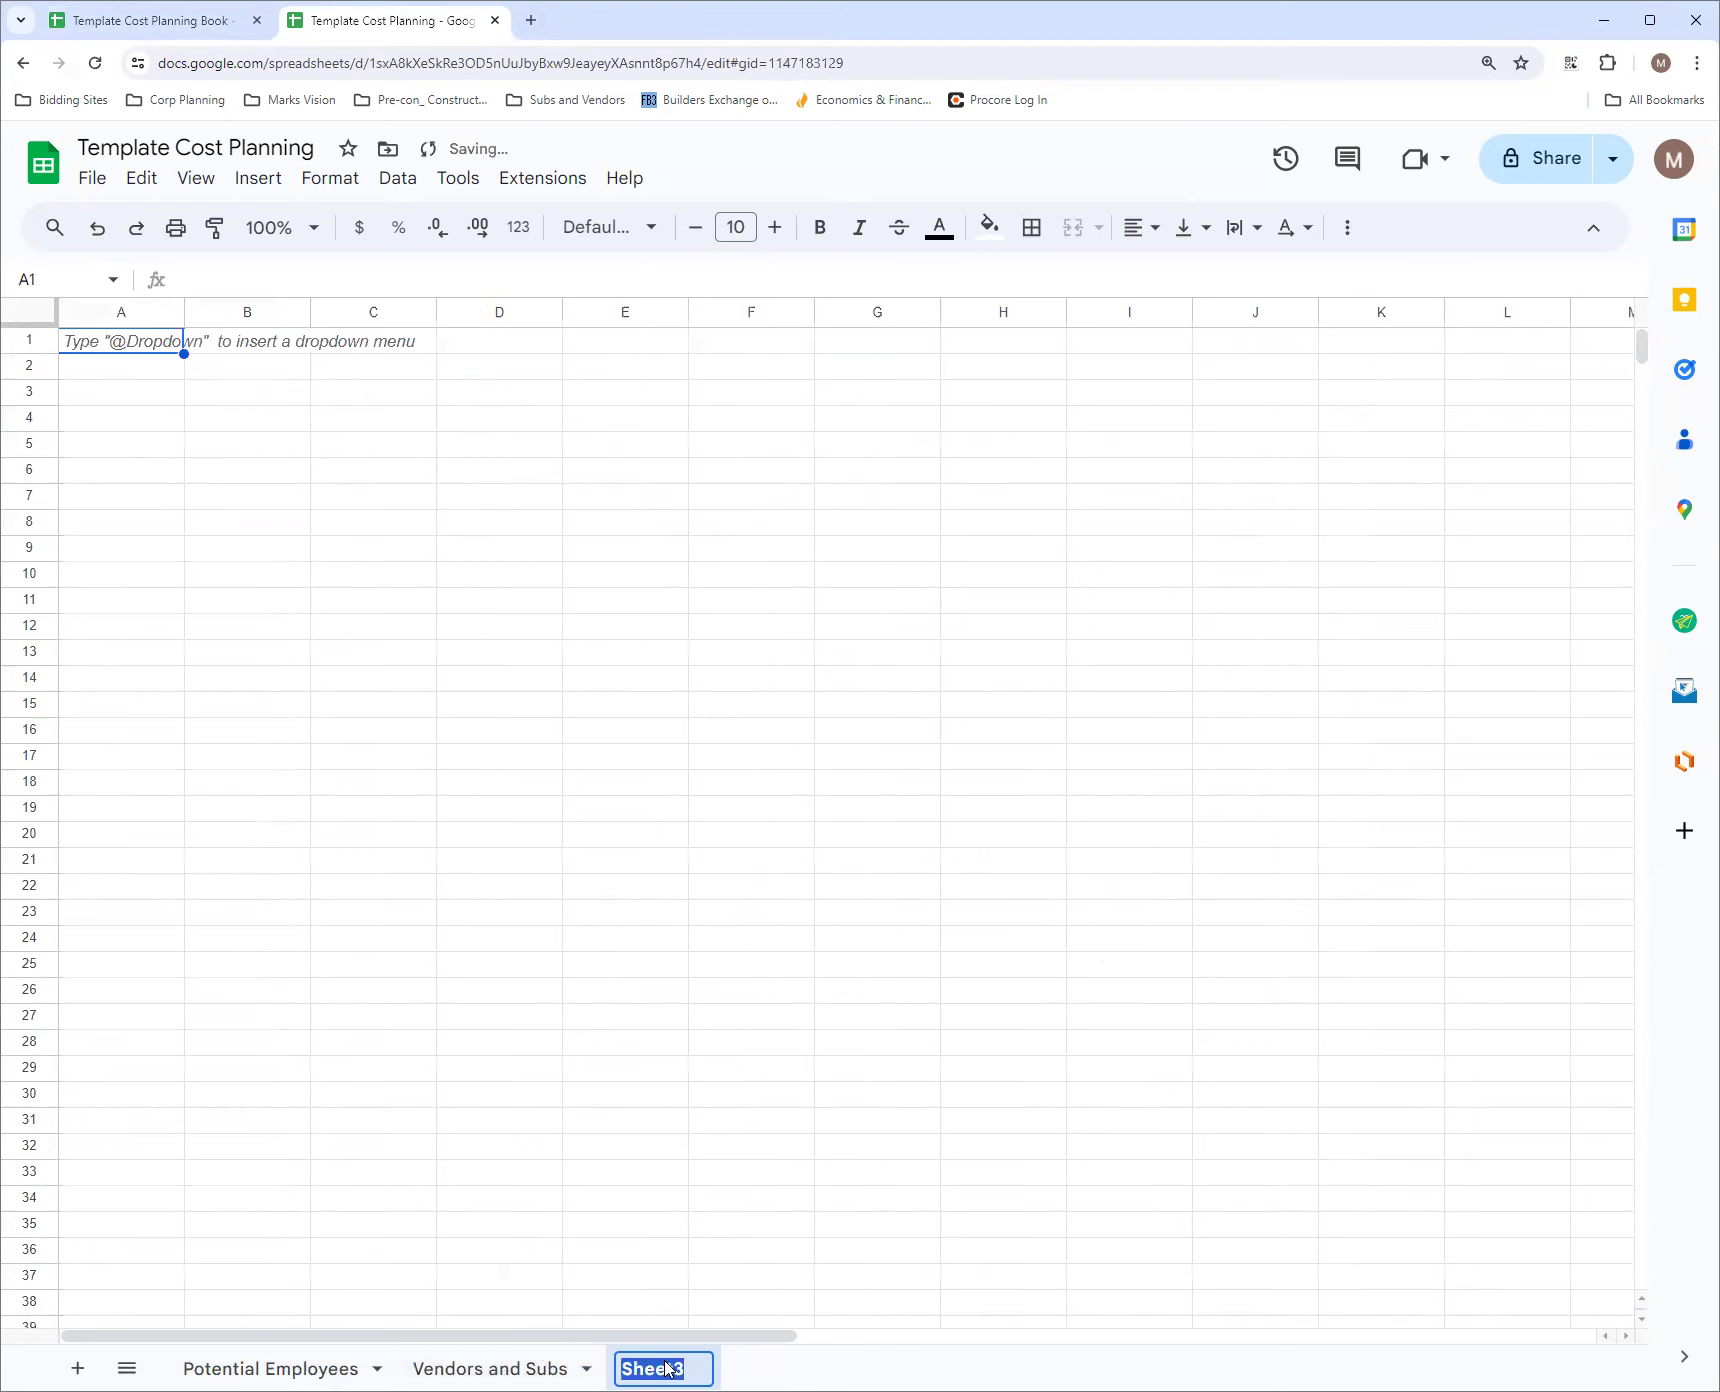
type("Rent")
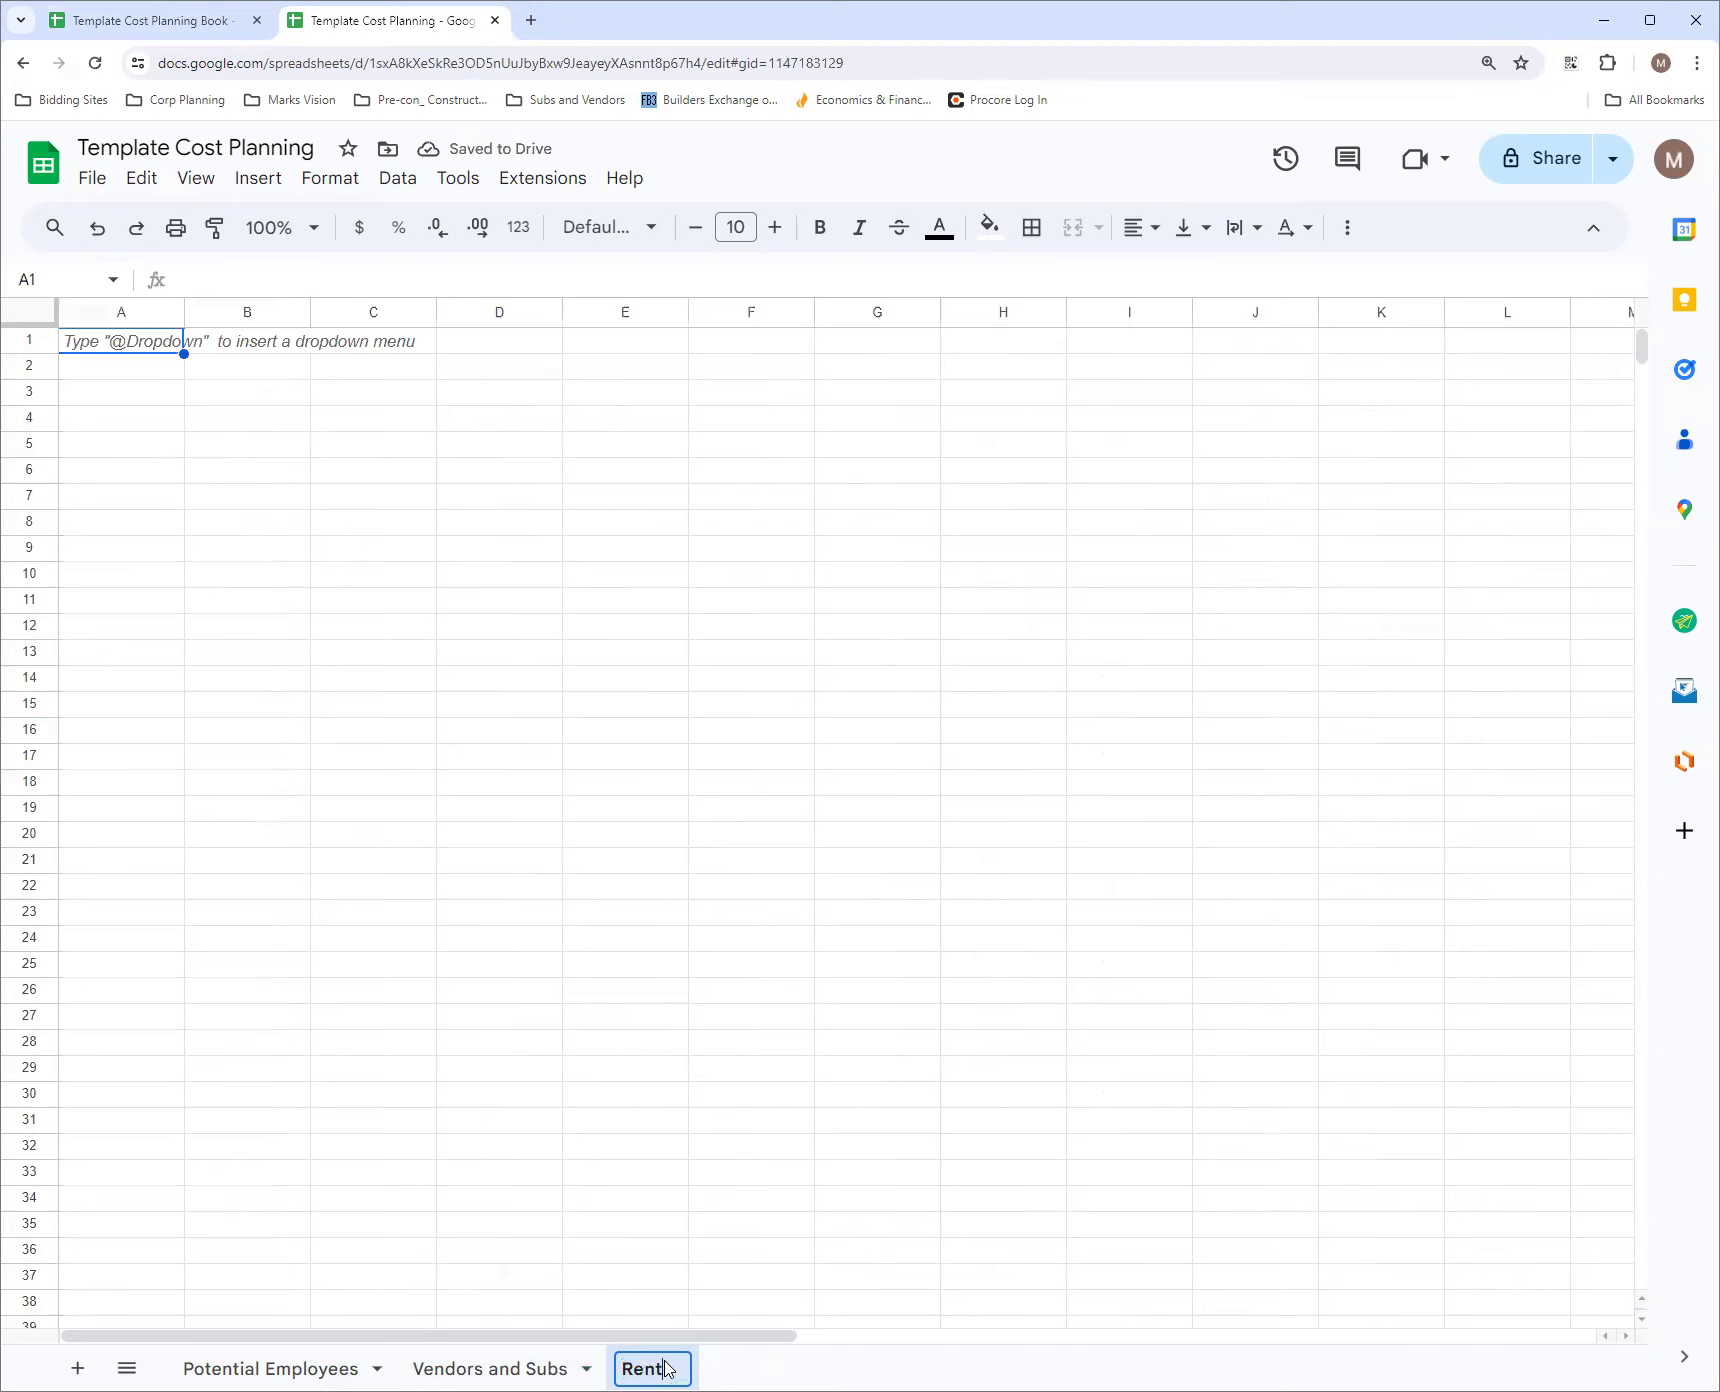
type("al Equipment")
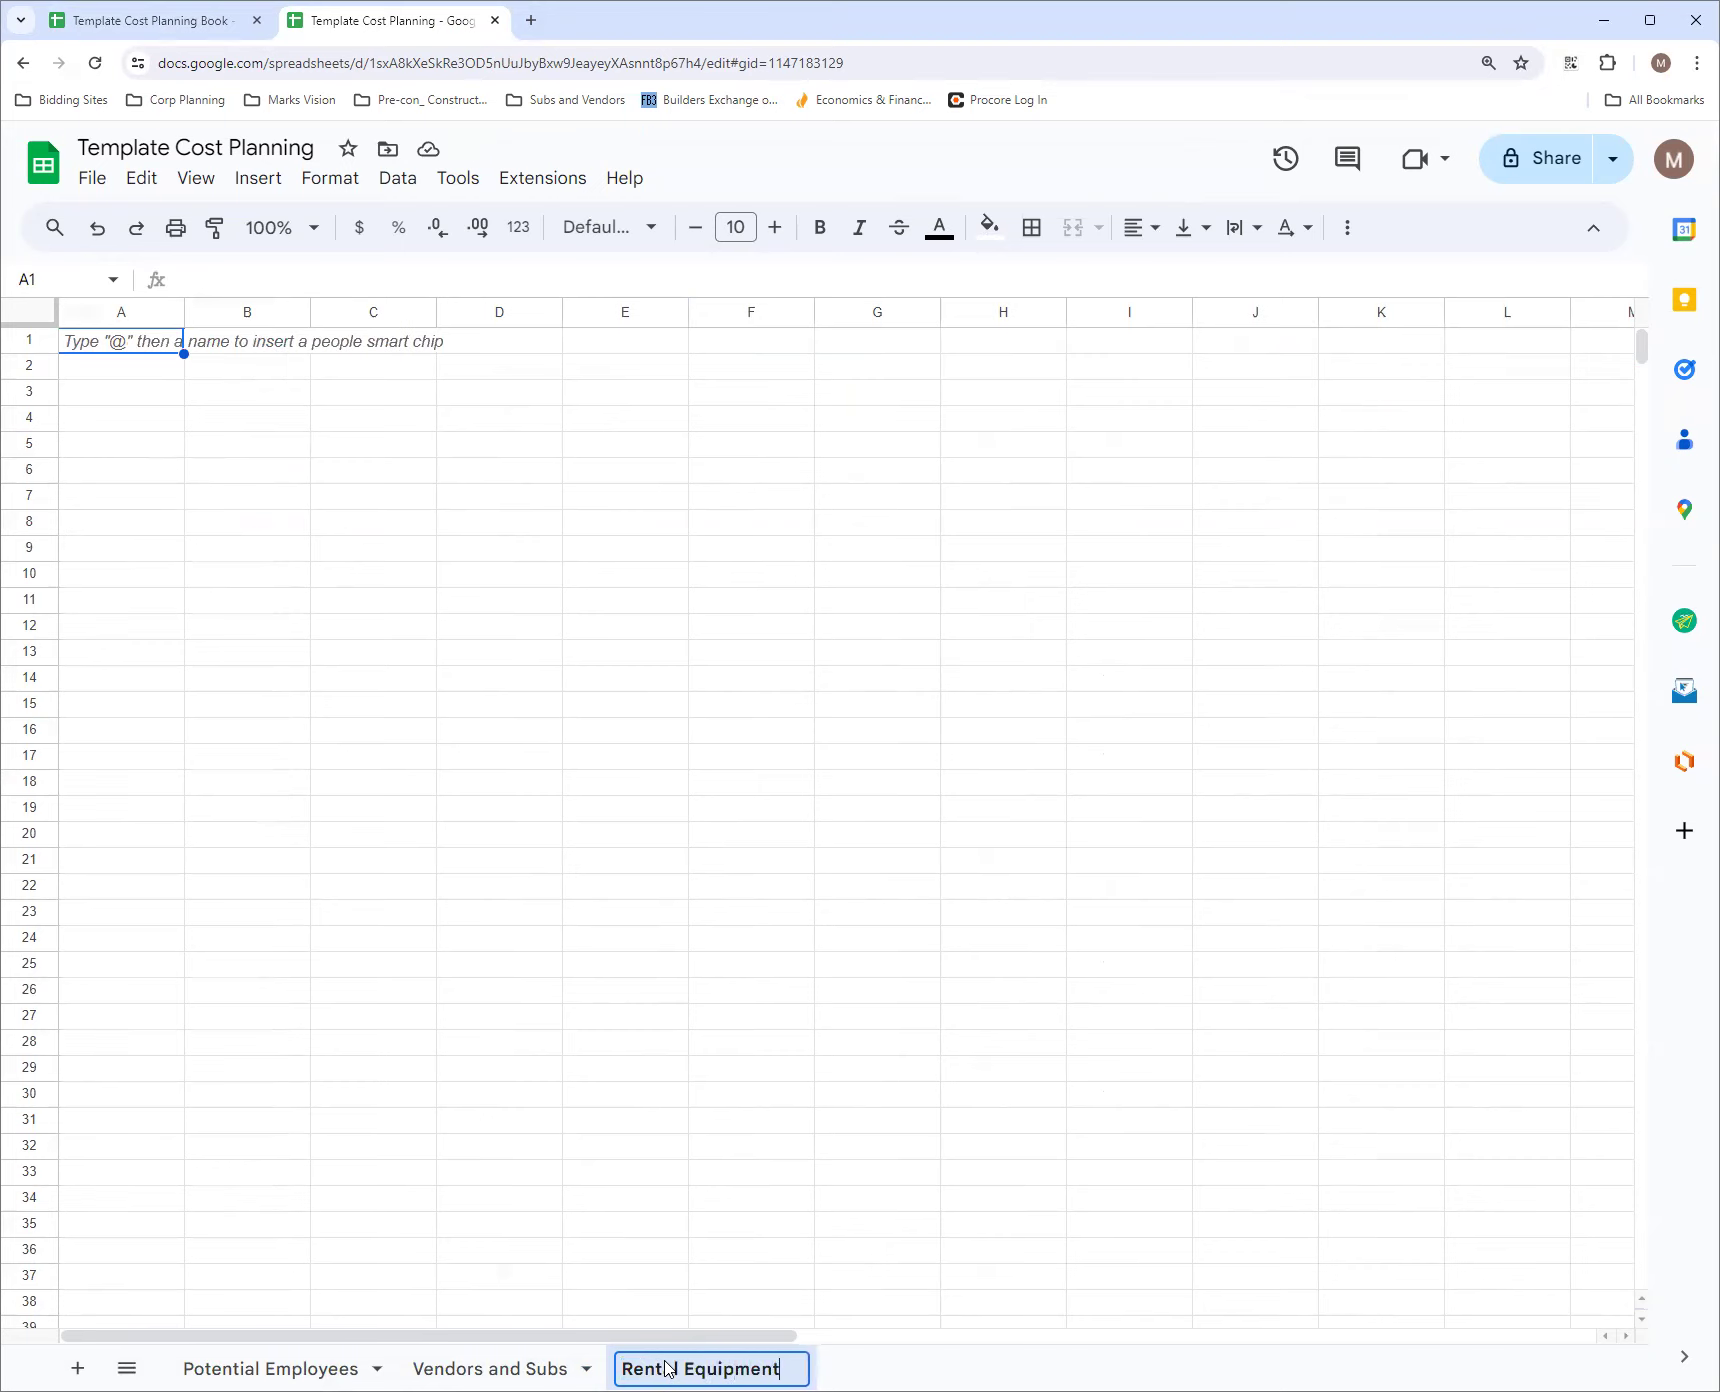
left_click(155, 367)
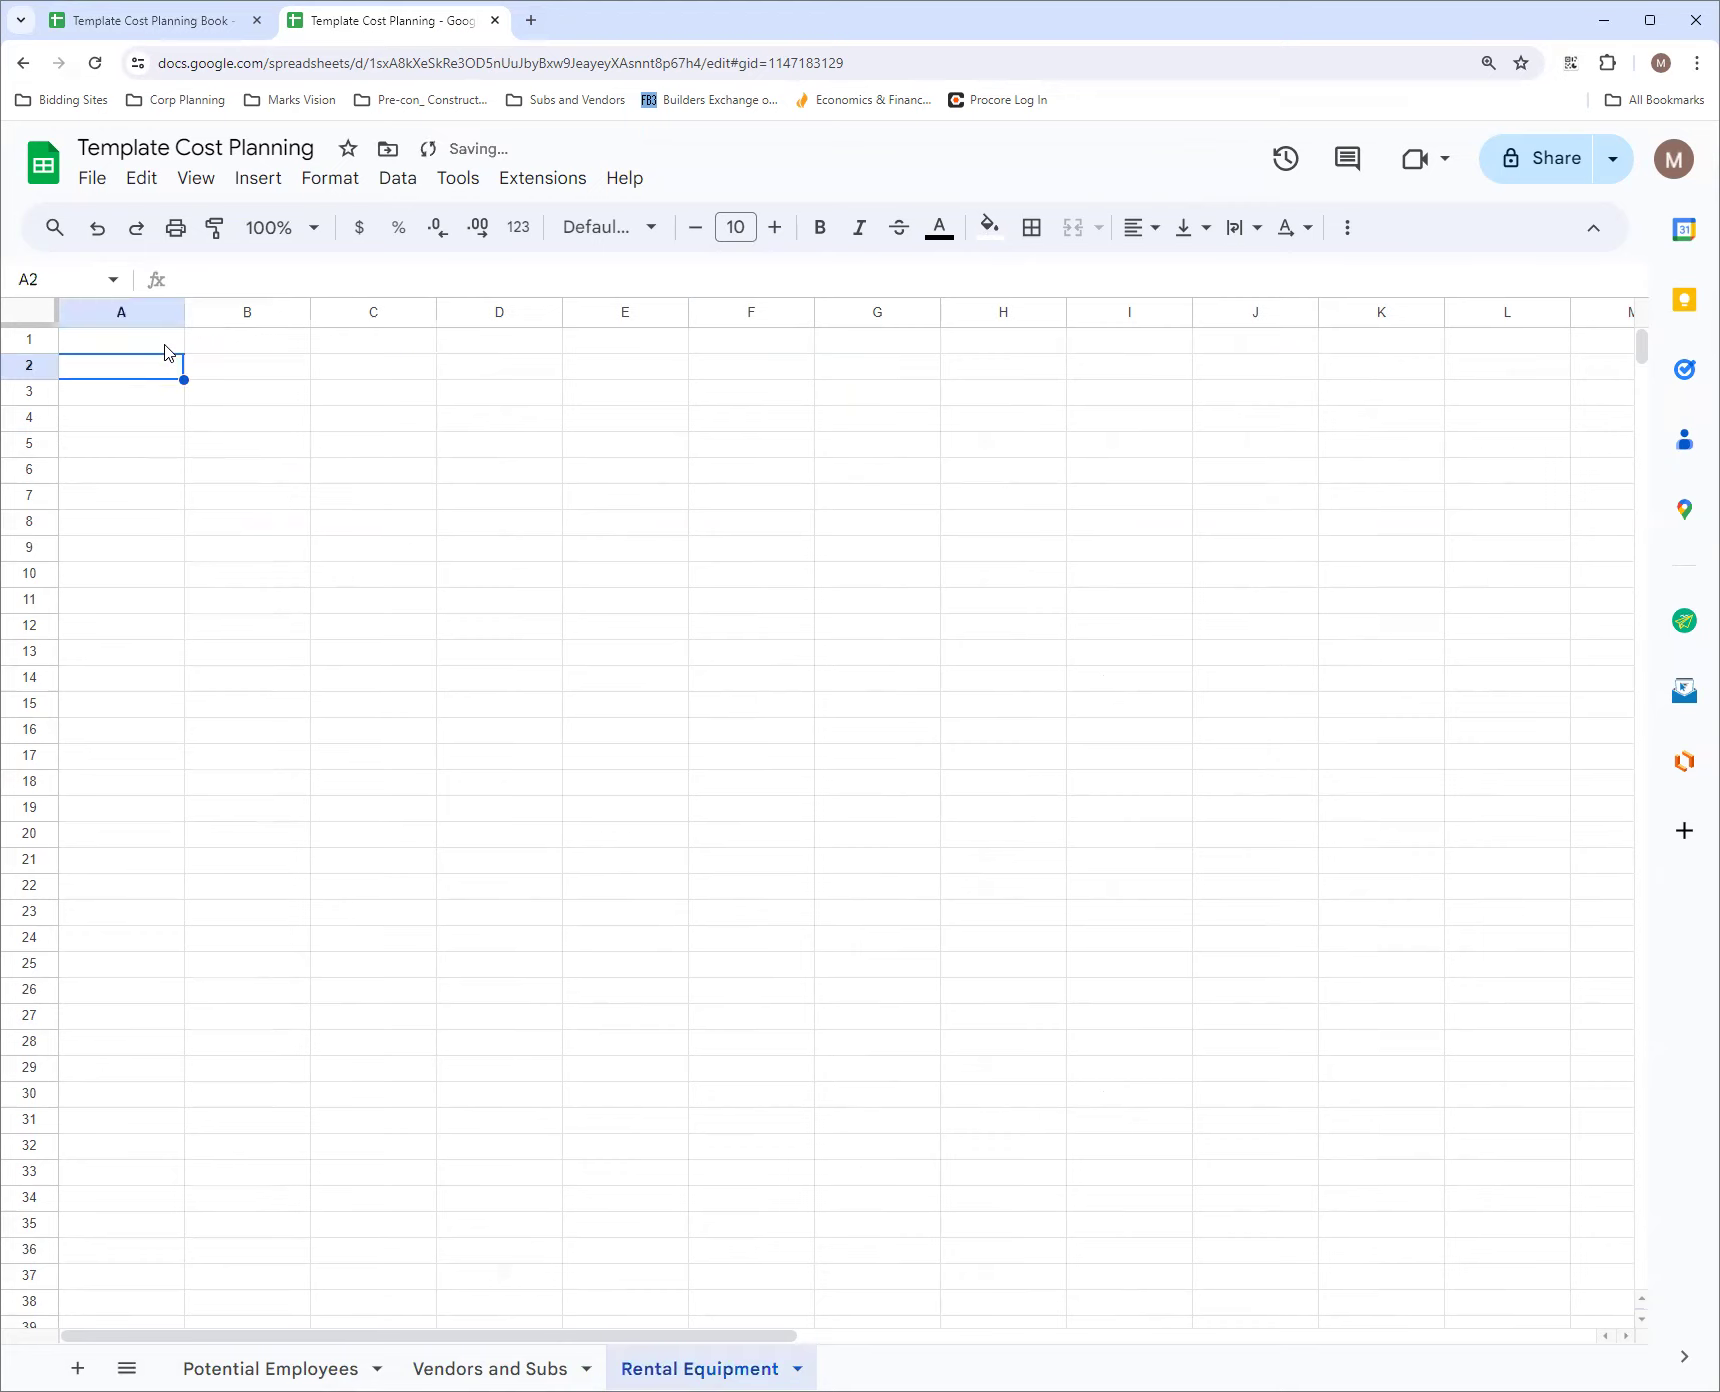
left_click(164, 345)
Expand the grouped Rates columns F:H in the Template Cost Planning Book's Rental Equipment sheet to examine their layout
left_click(134, 21)
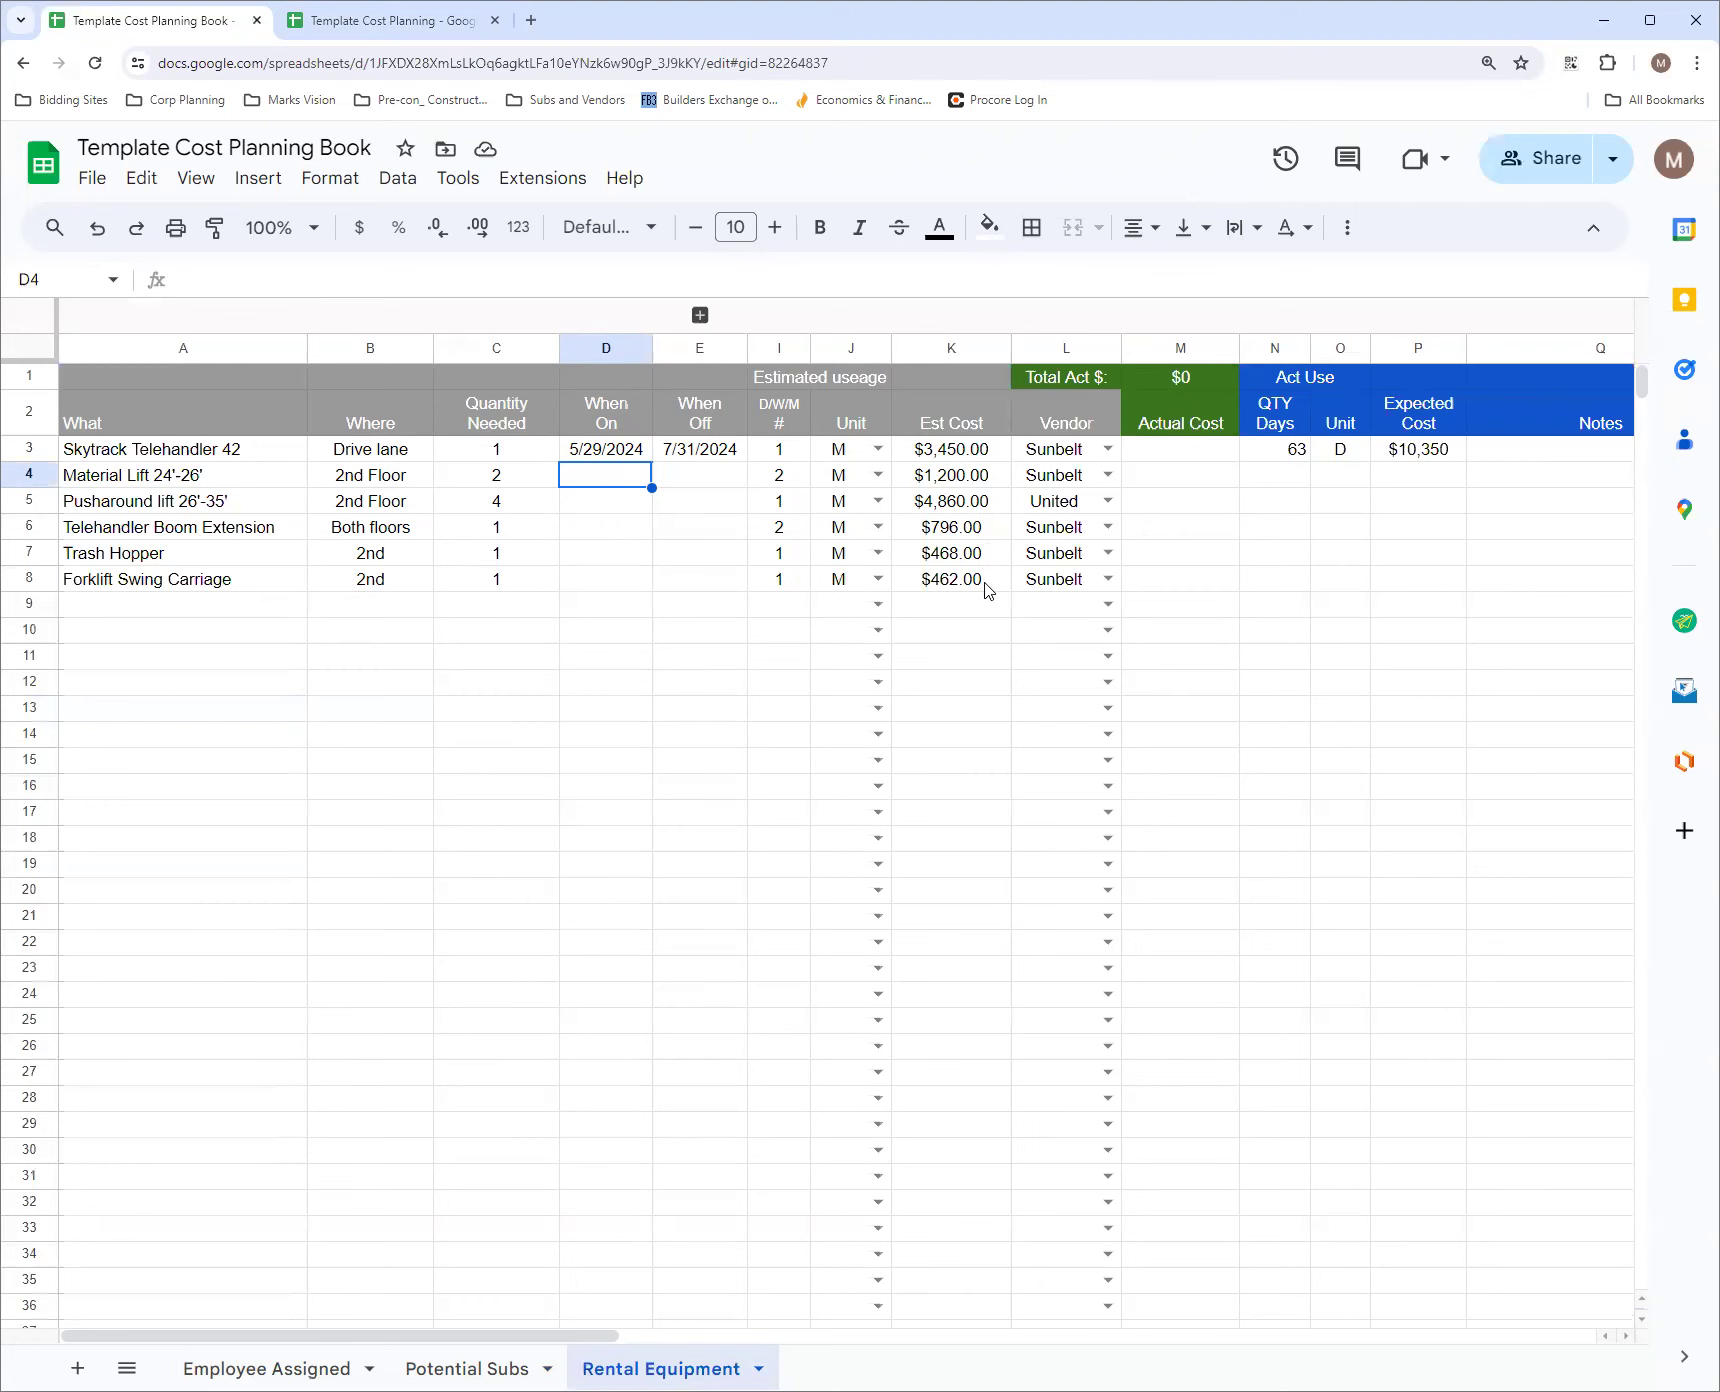
left_click(700, 315)
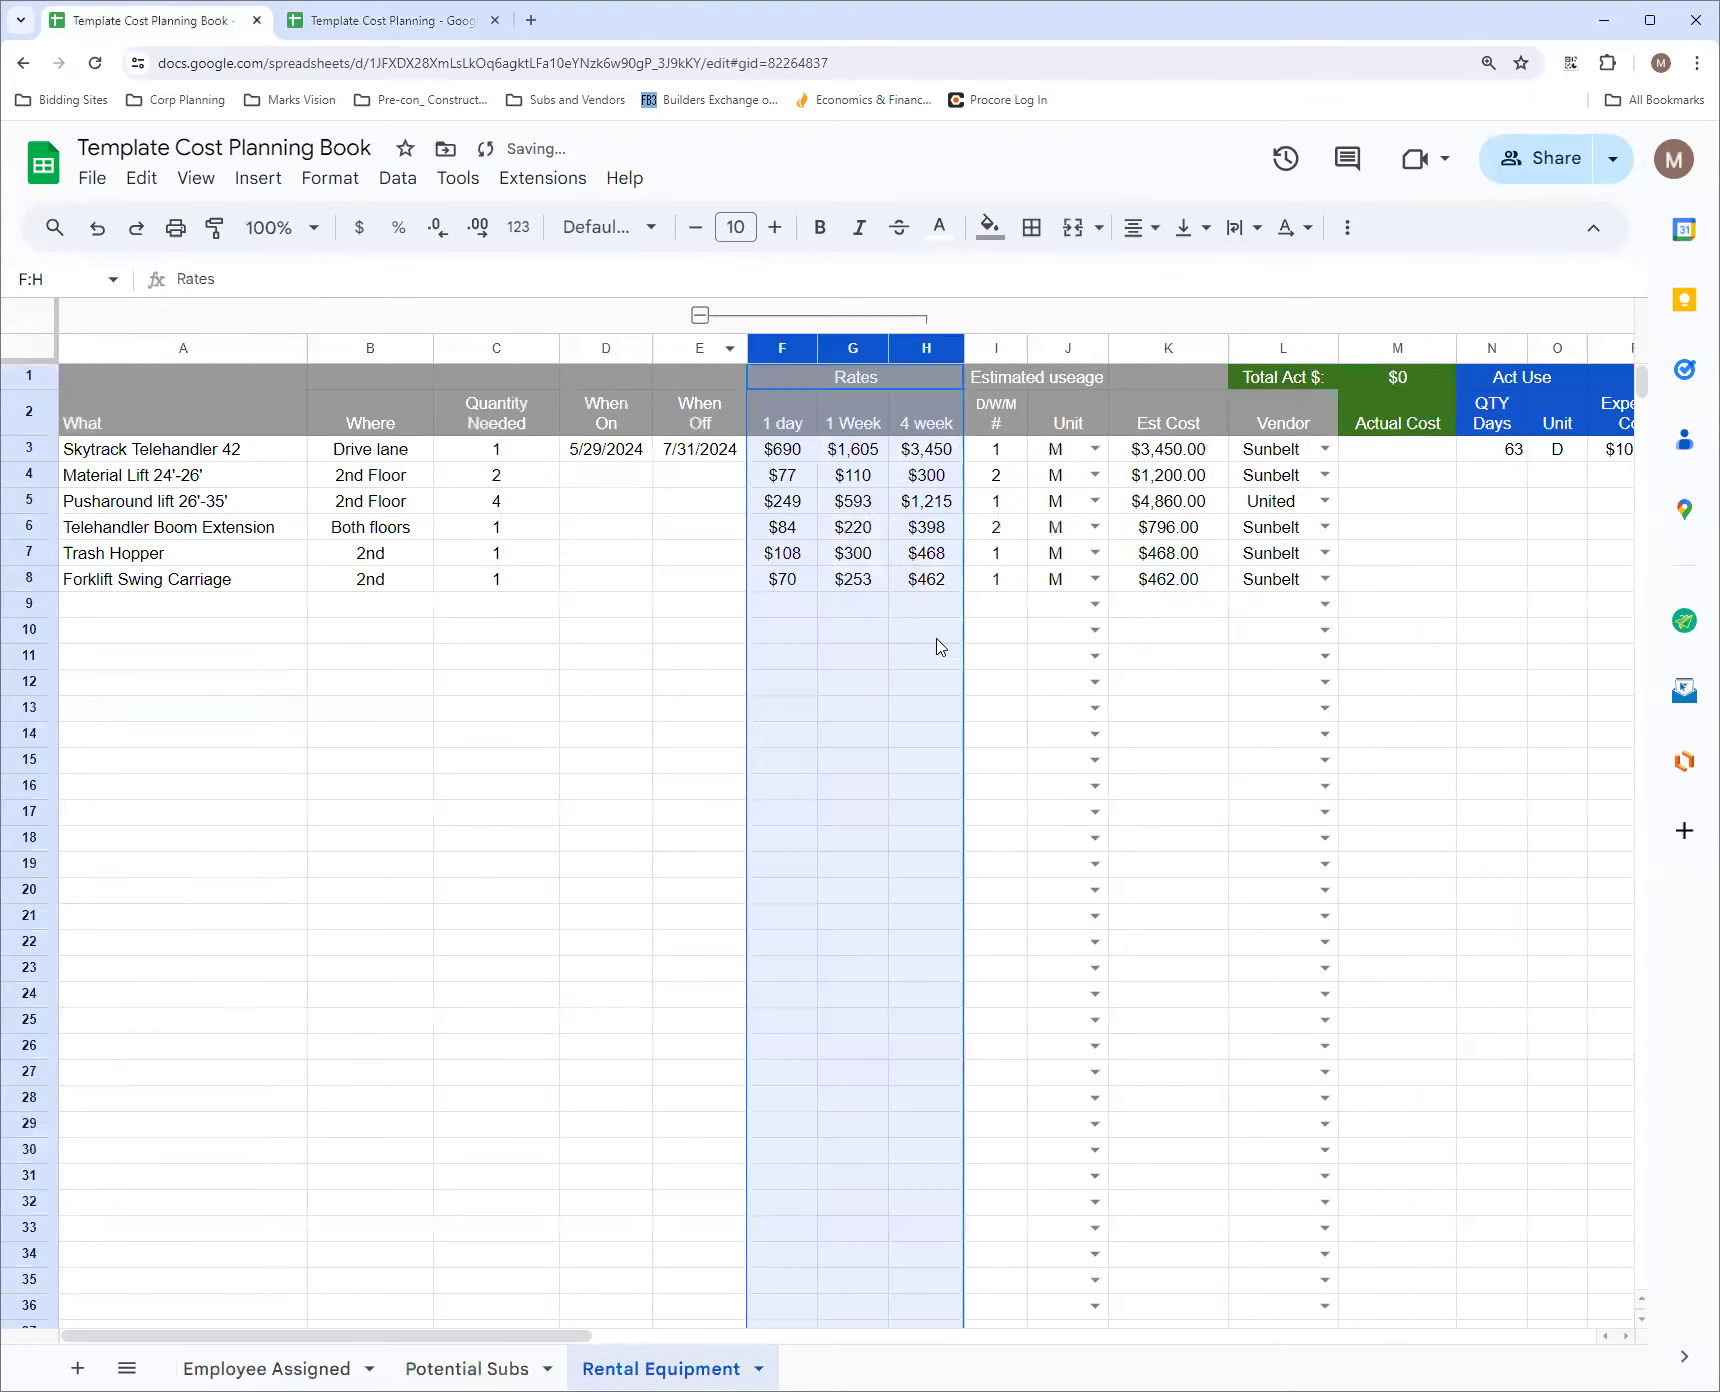
left_click(770, 478)
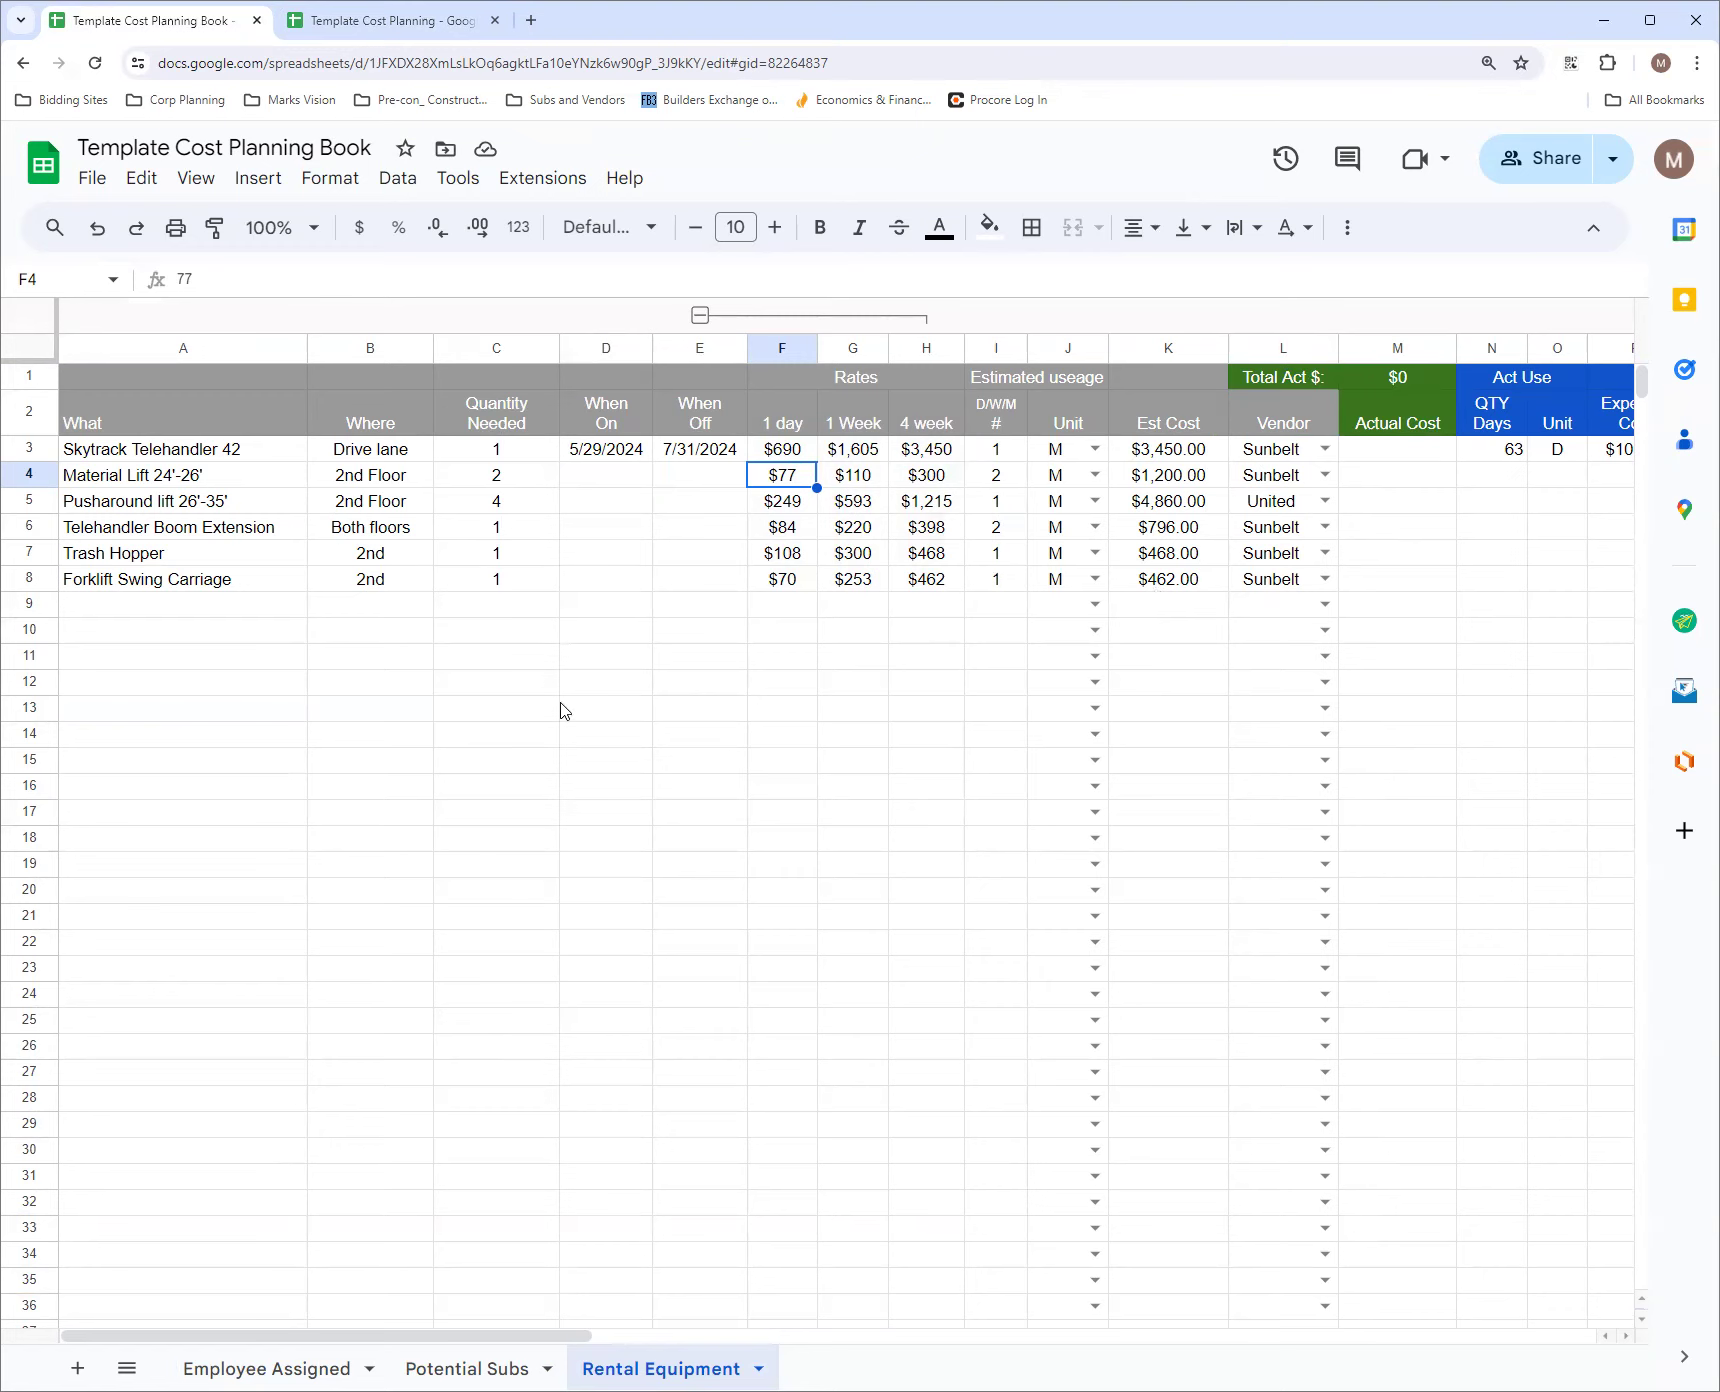
Enter the headers What, Where and How many in A1:C1 of the Template Cost Planning workbook's Rental Equipment sheet
left_click(360, 16)
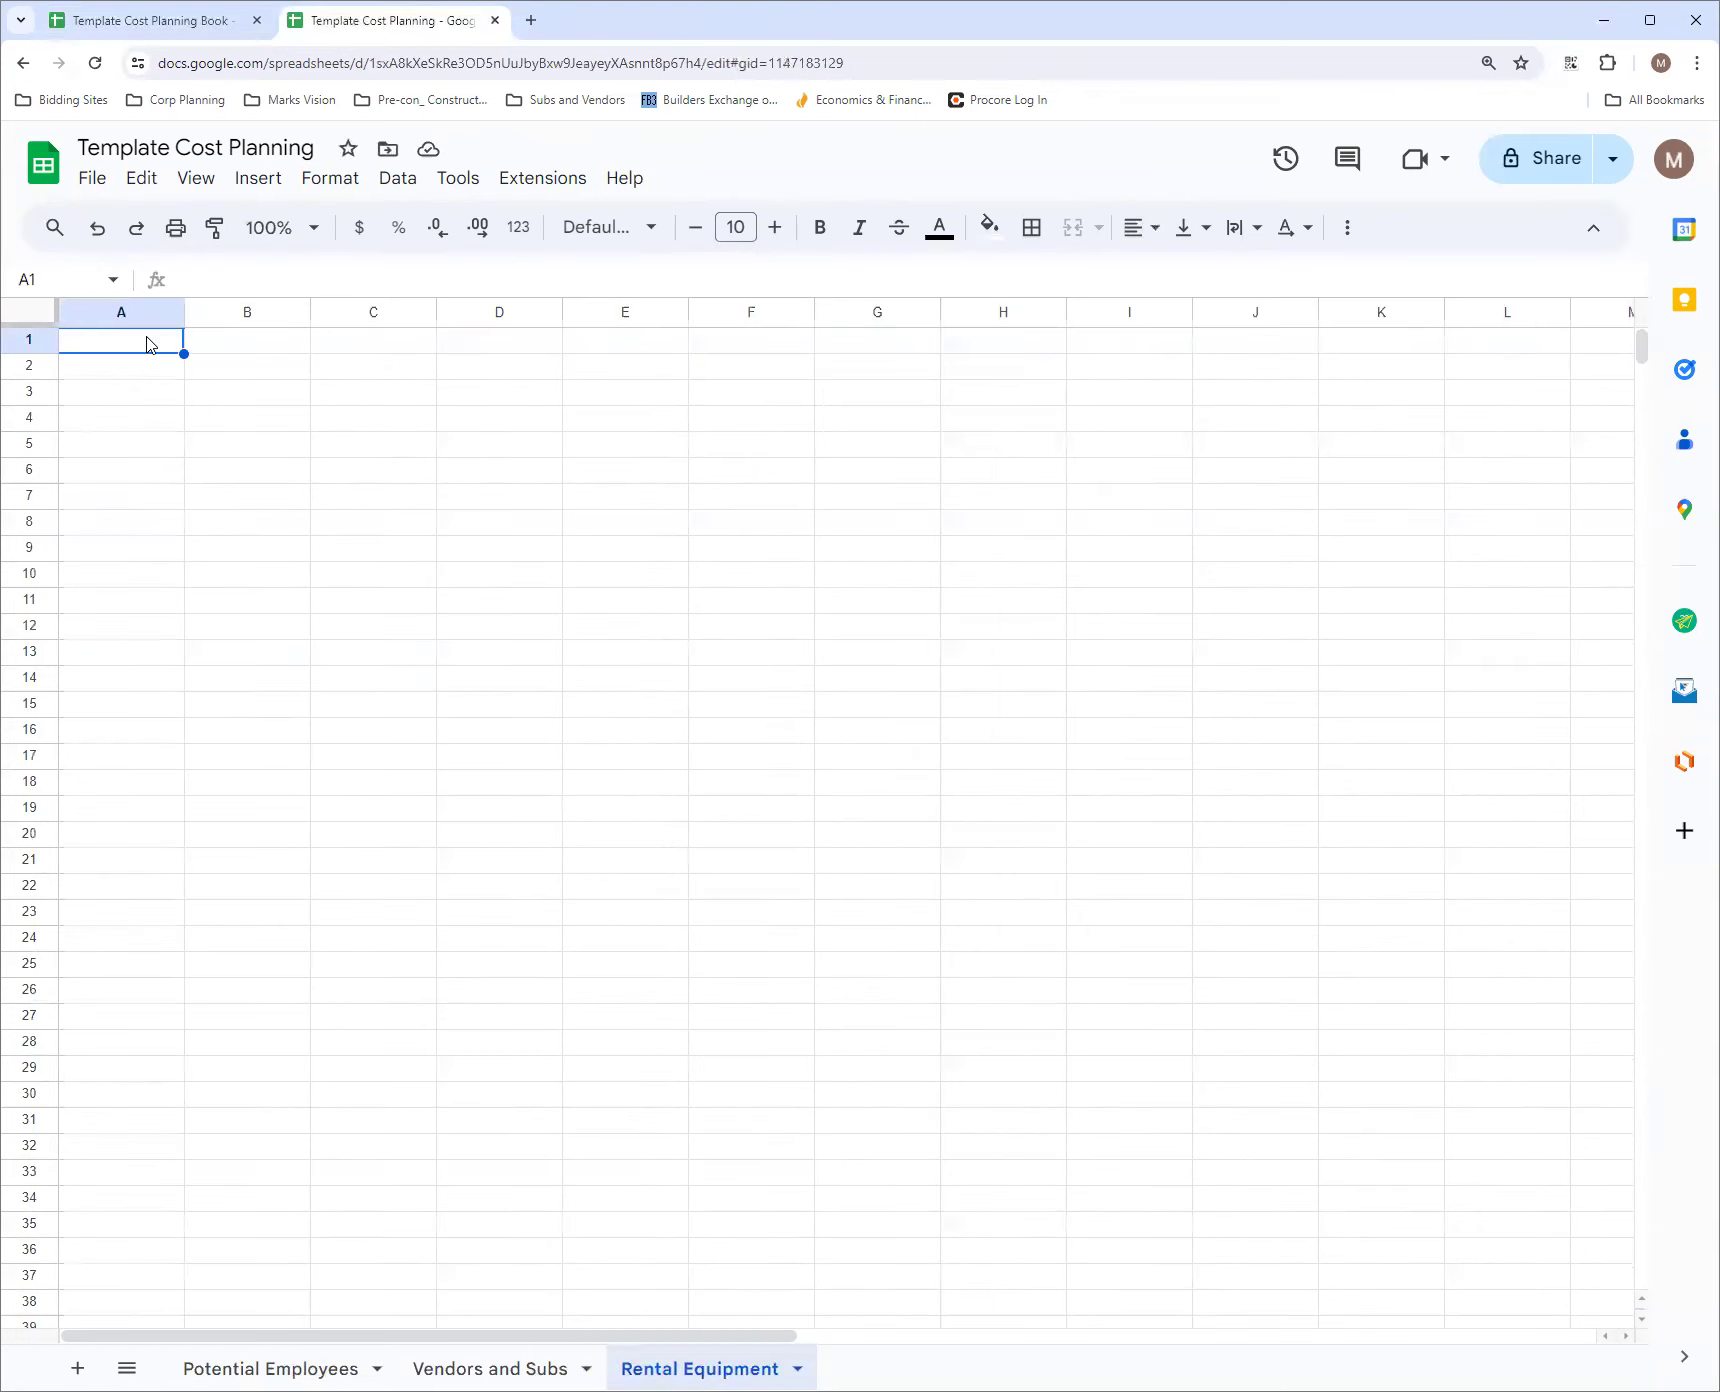
type("What")
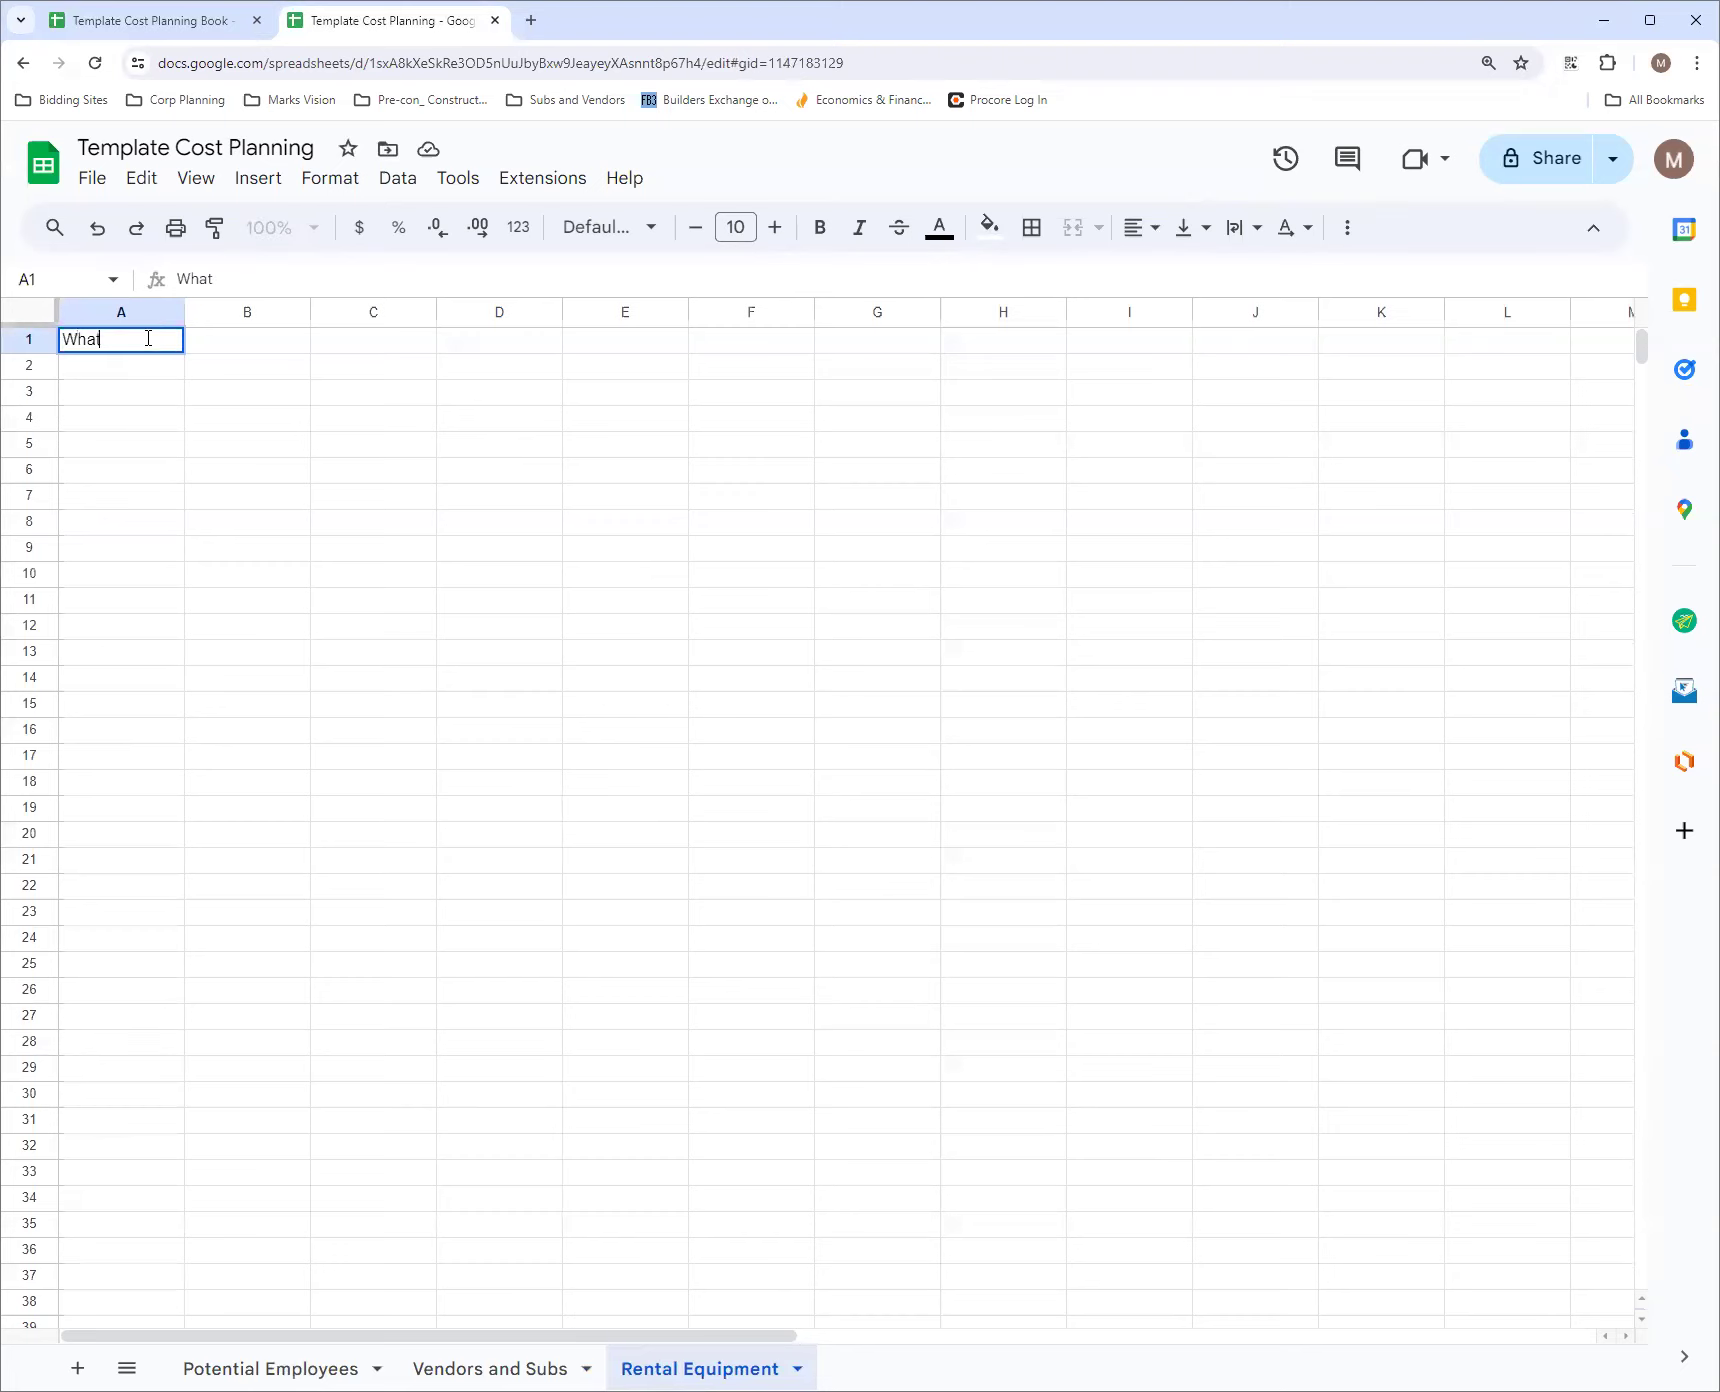
key("Tab")
type("Where")
key("Tab")
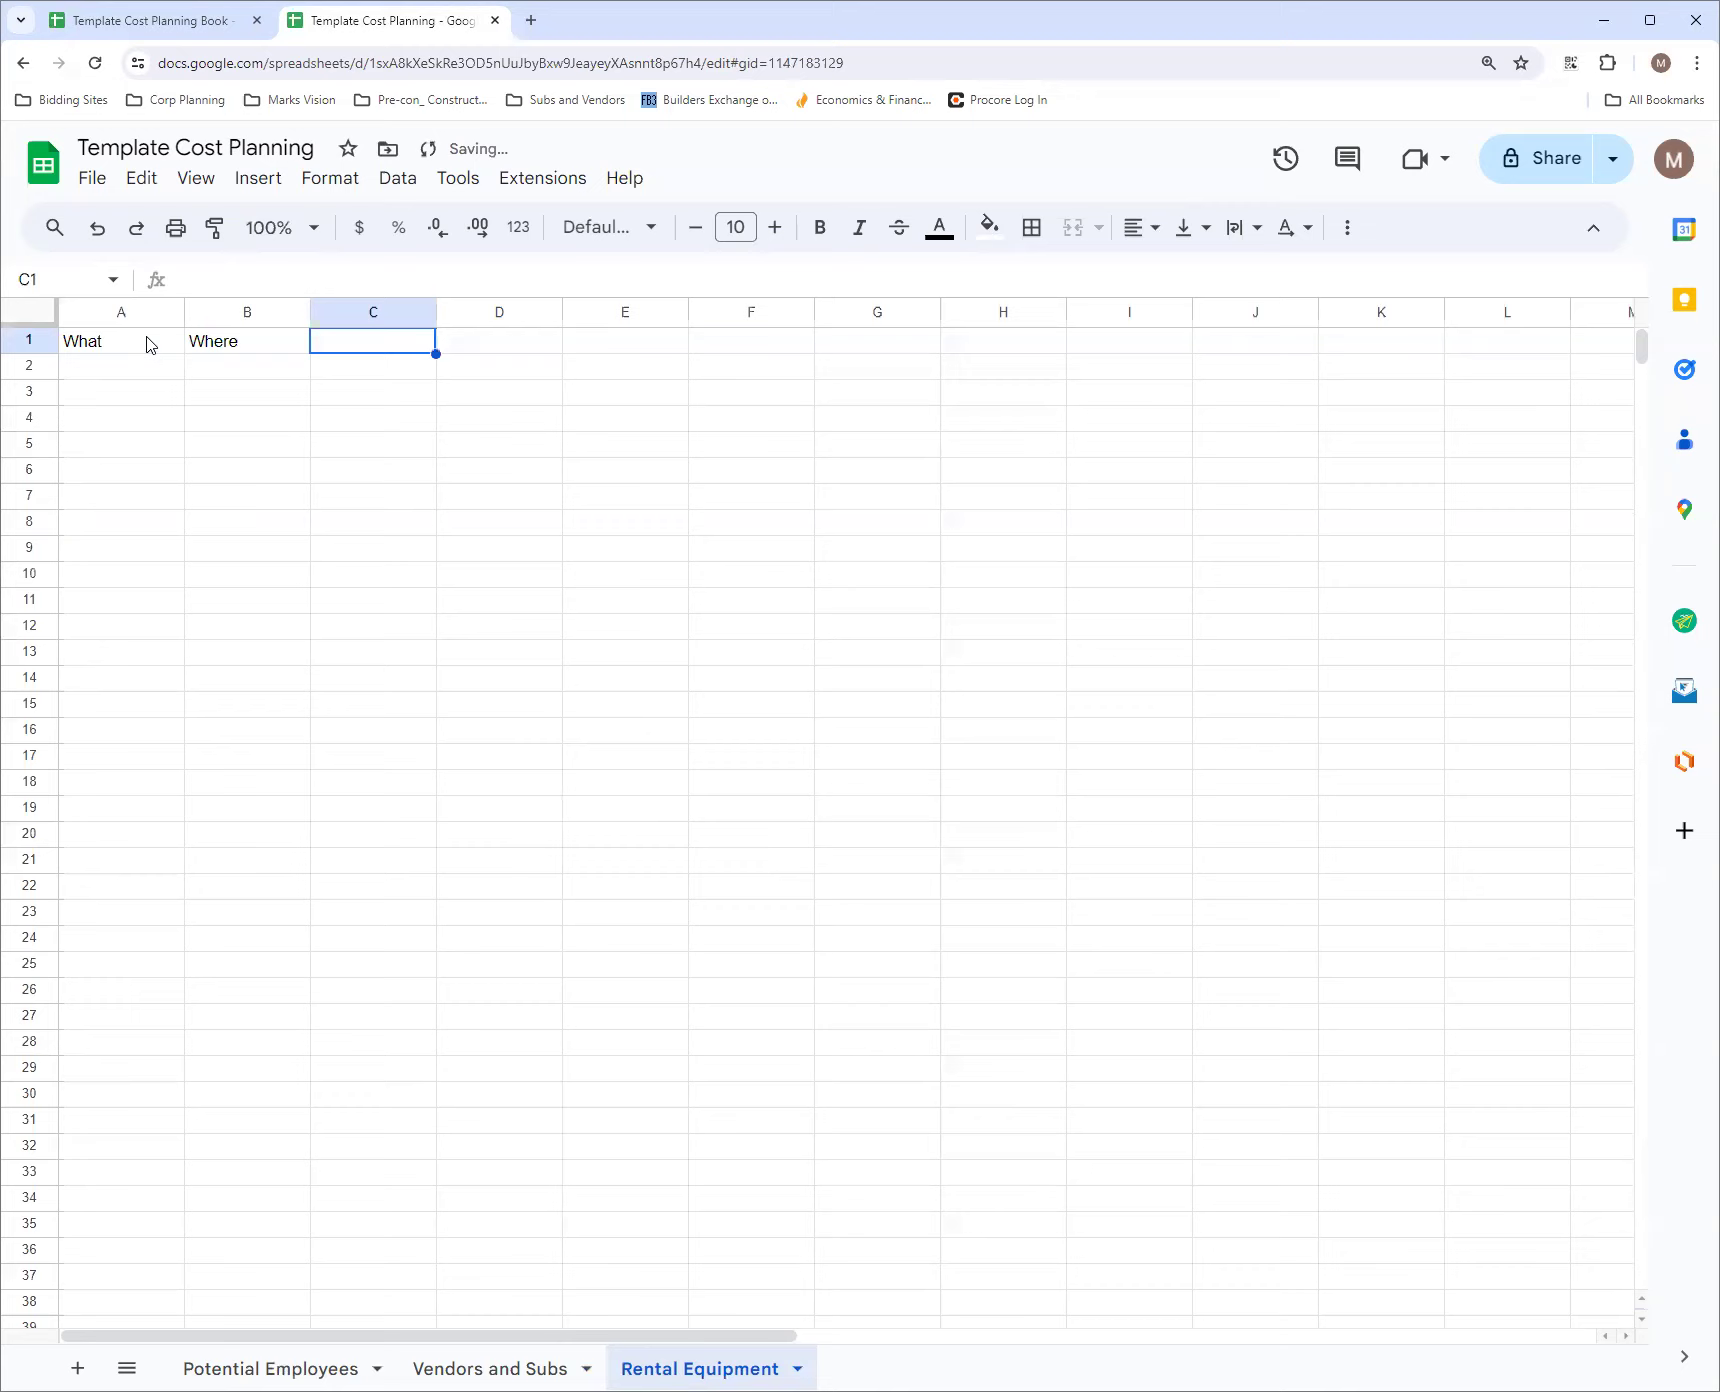
type("When")
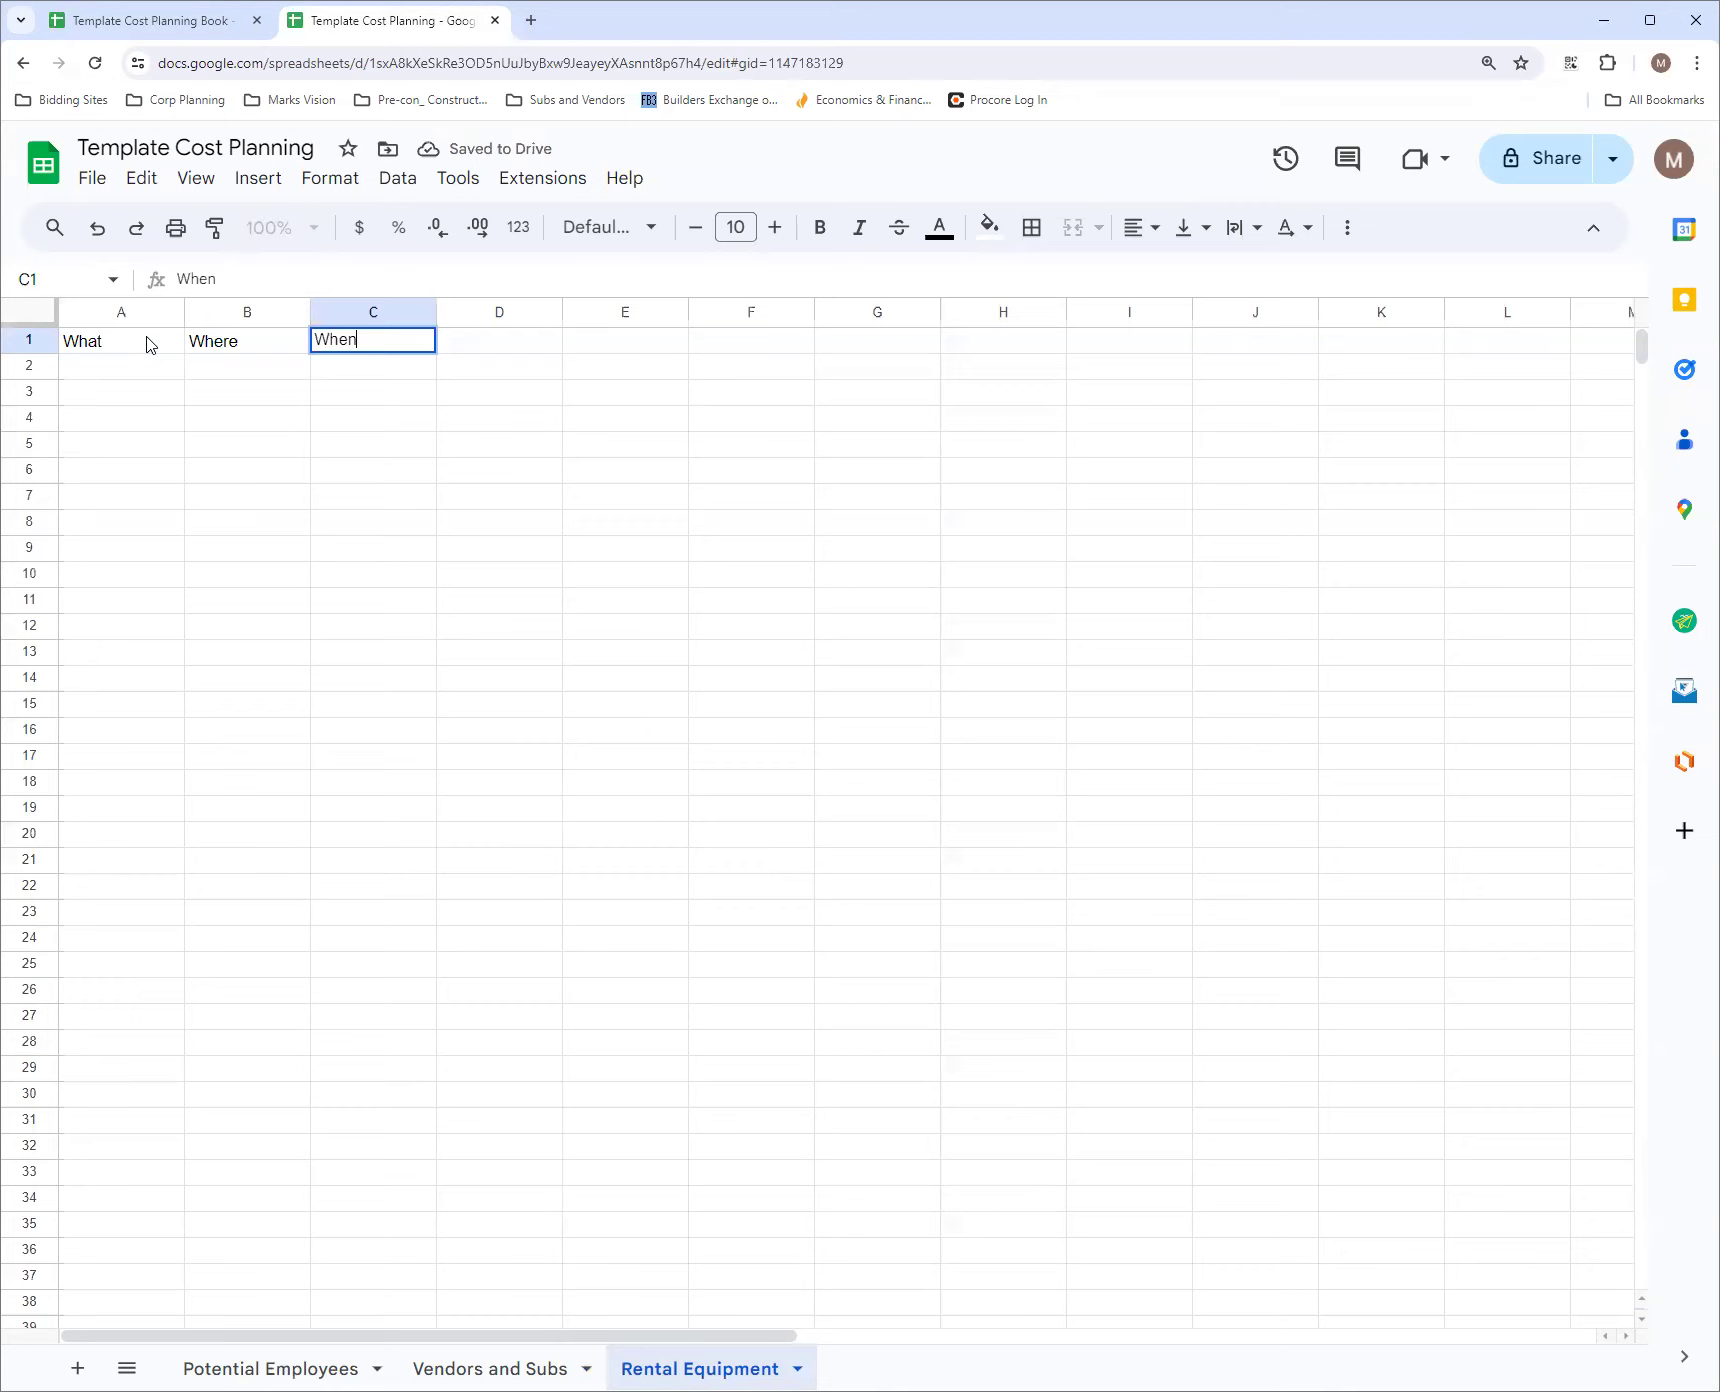
key("Tab")
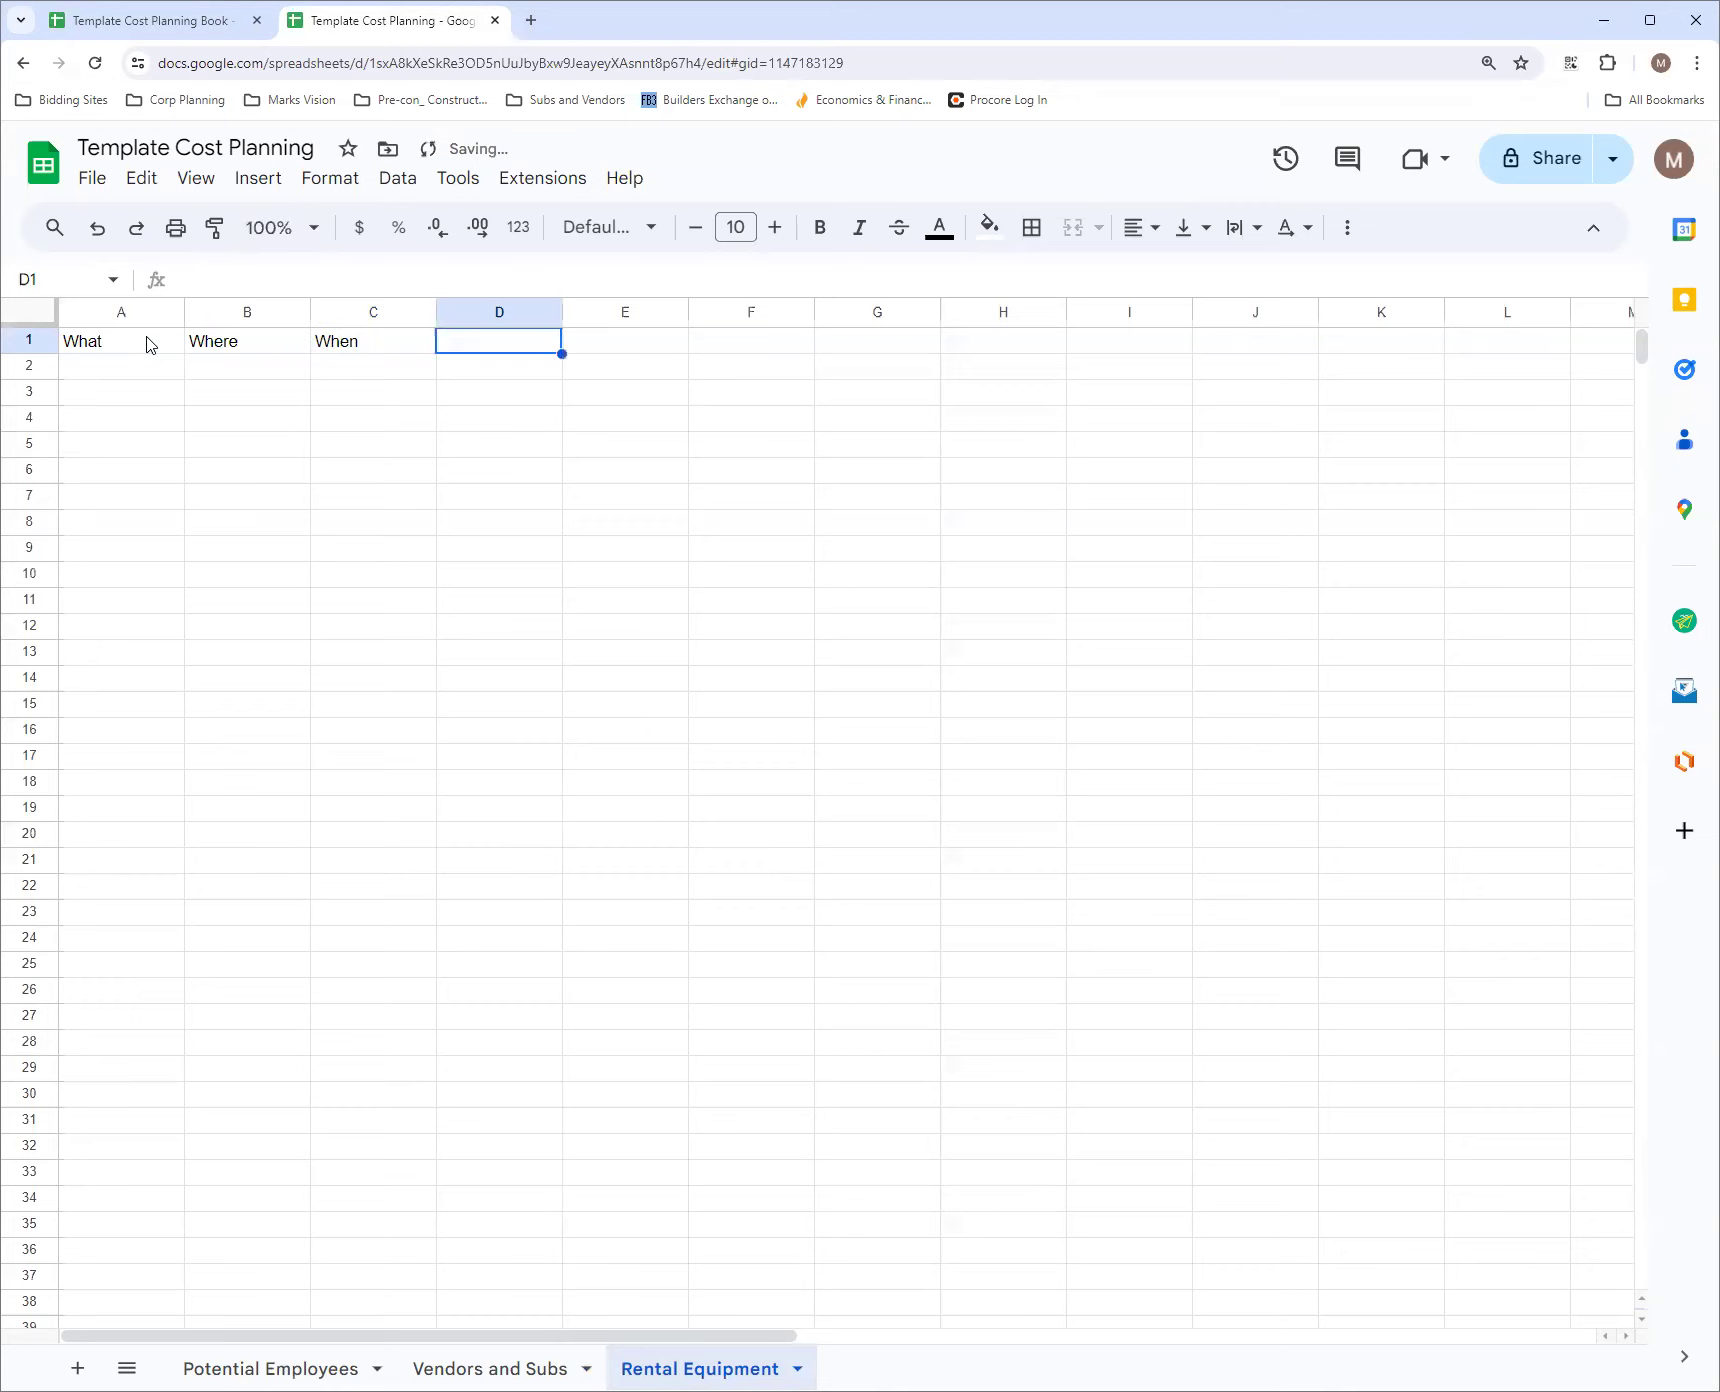
left_click(368, 350)
type("HOw")
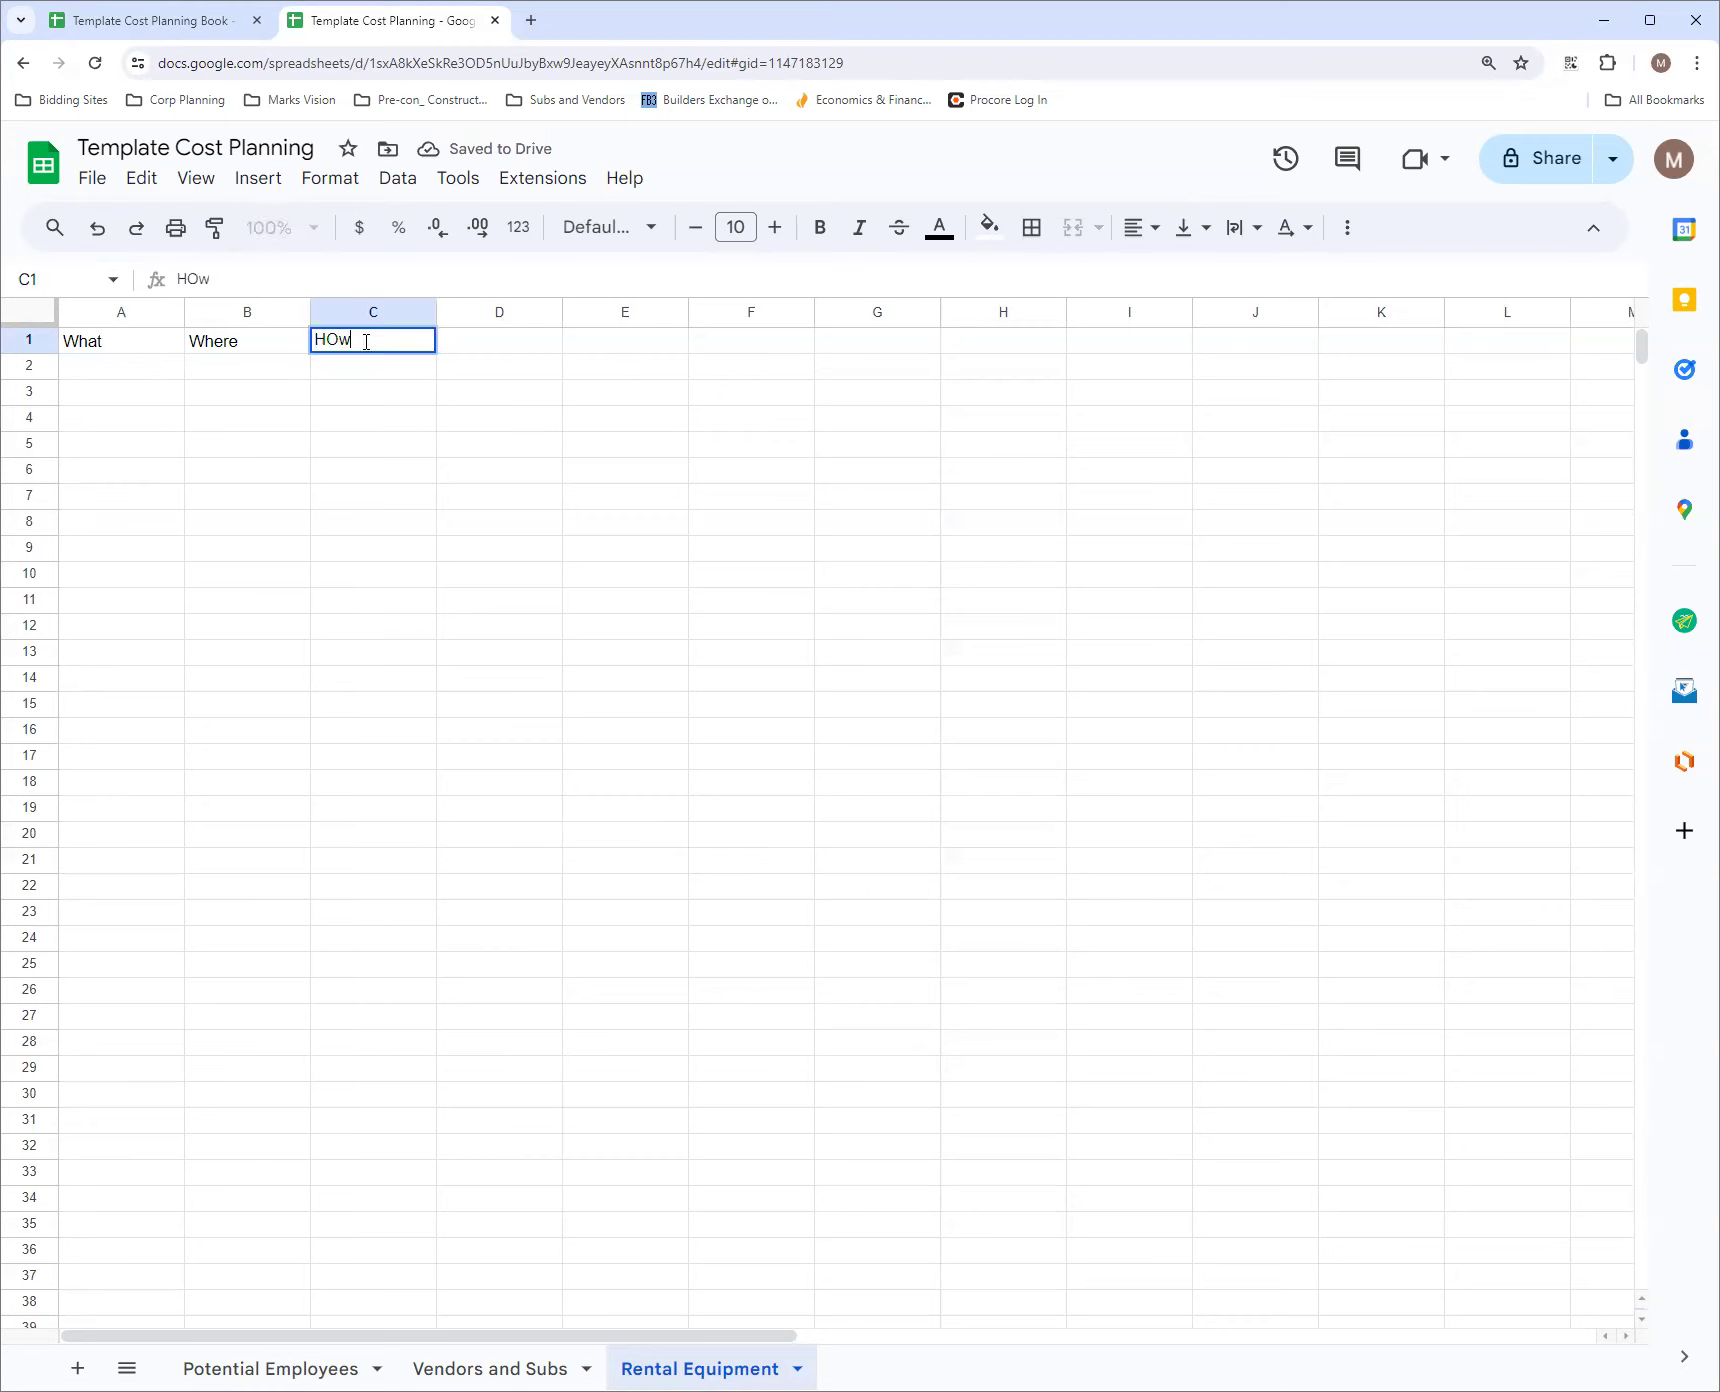
type("ow many")
key("Tab")
Enter the headers When in and When out in cells D1 and E1
type("Wh")
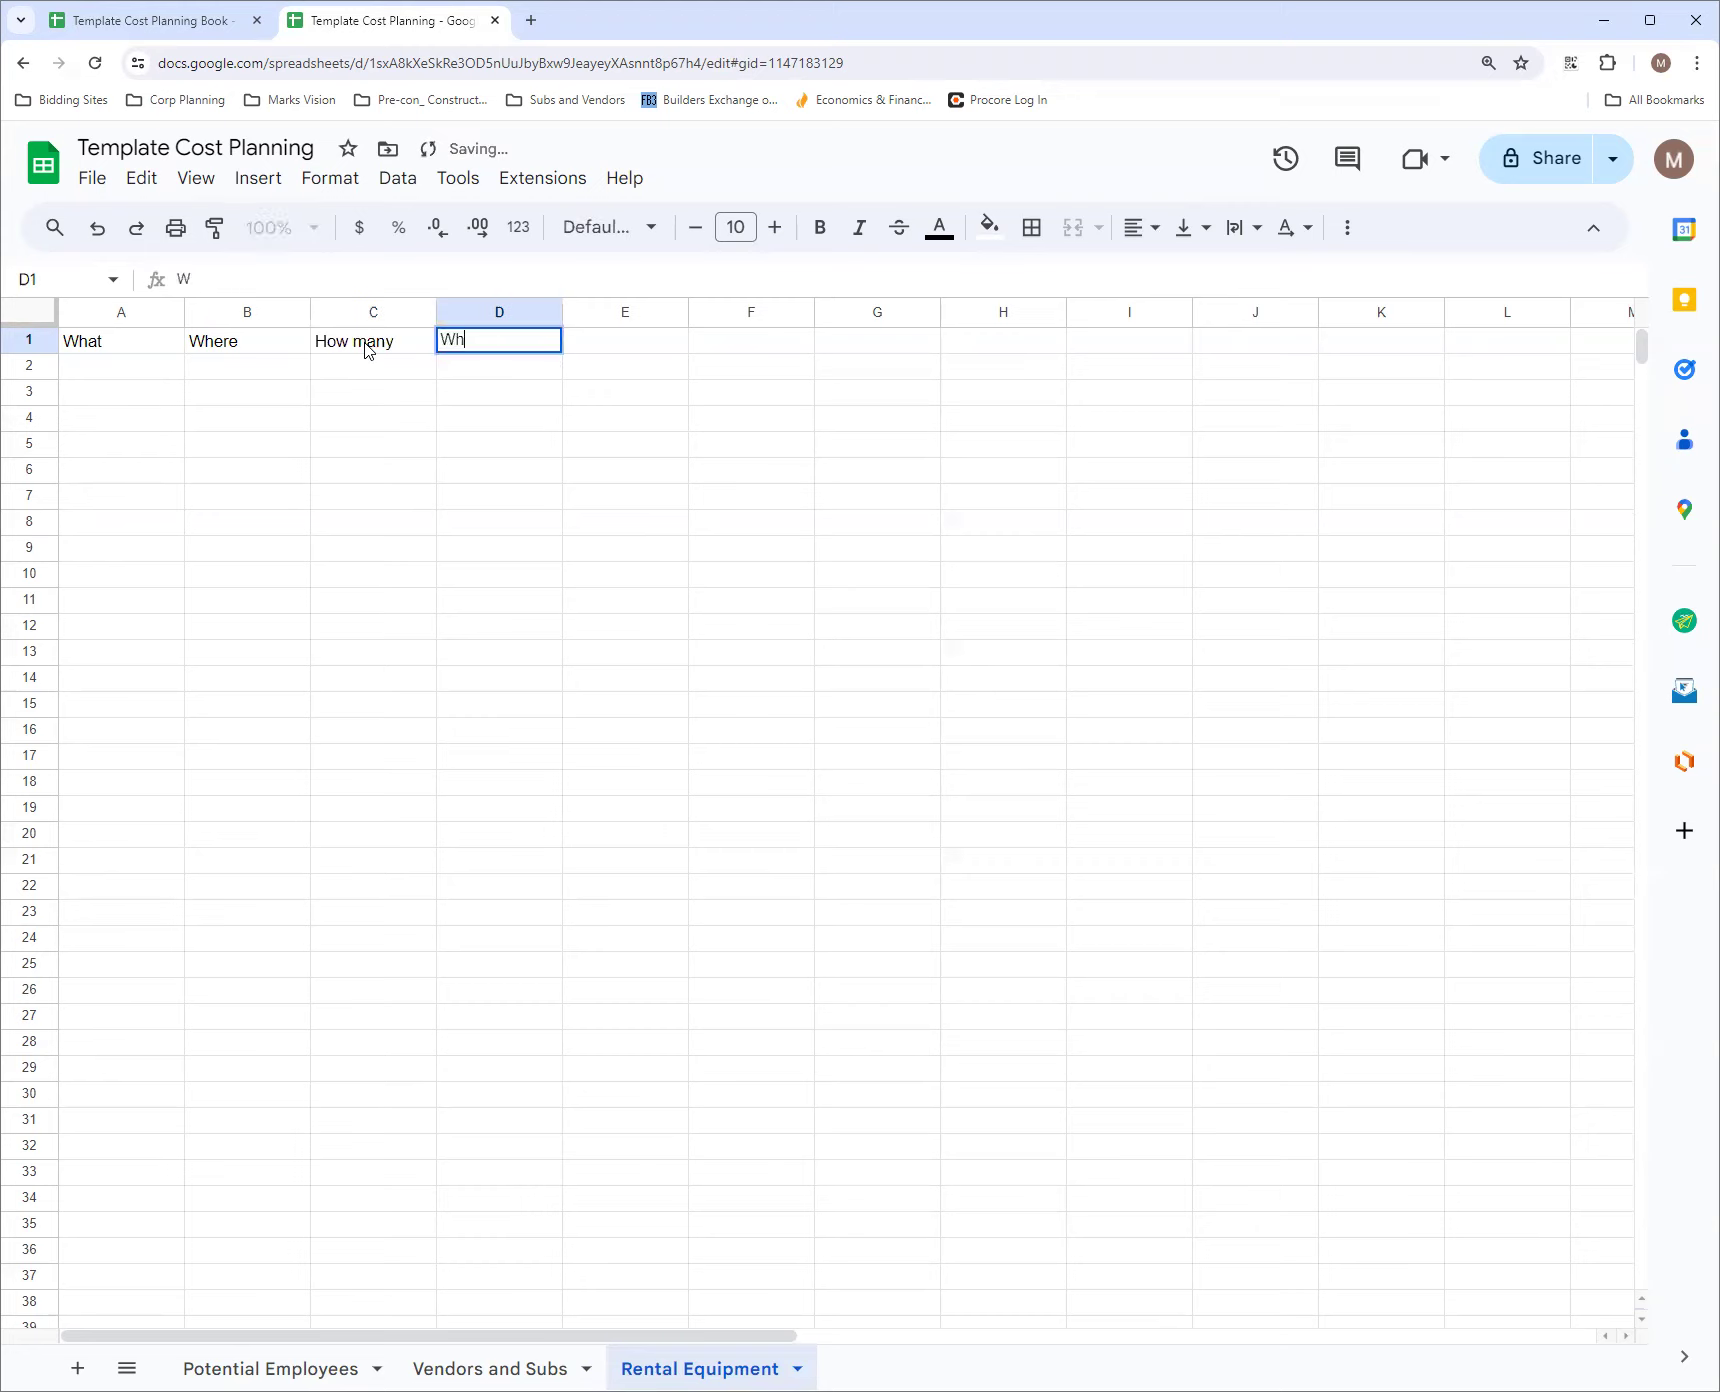
type("en in")
key("Tab")
type("q")
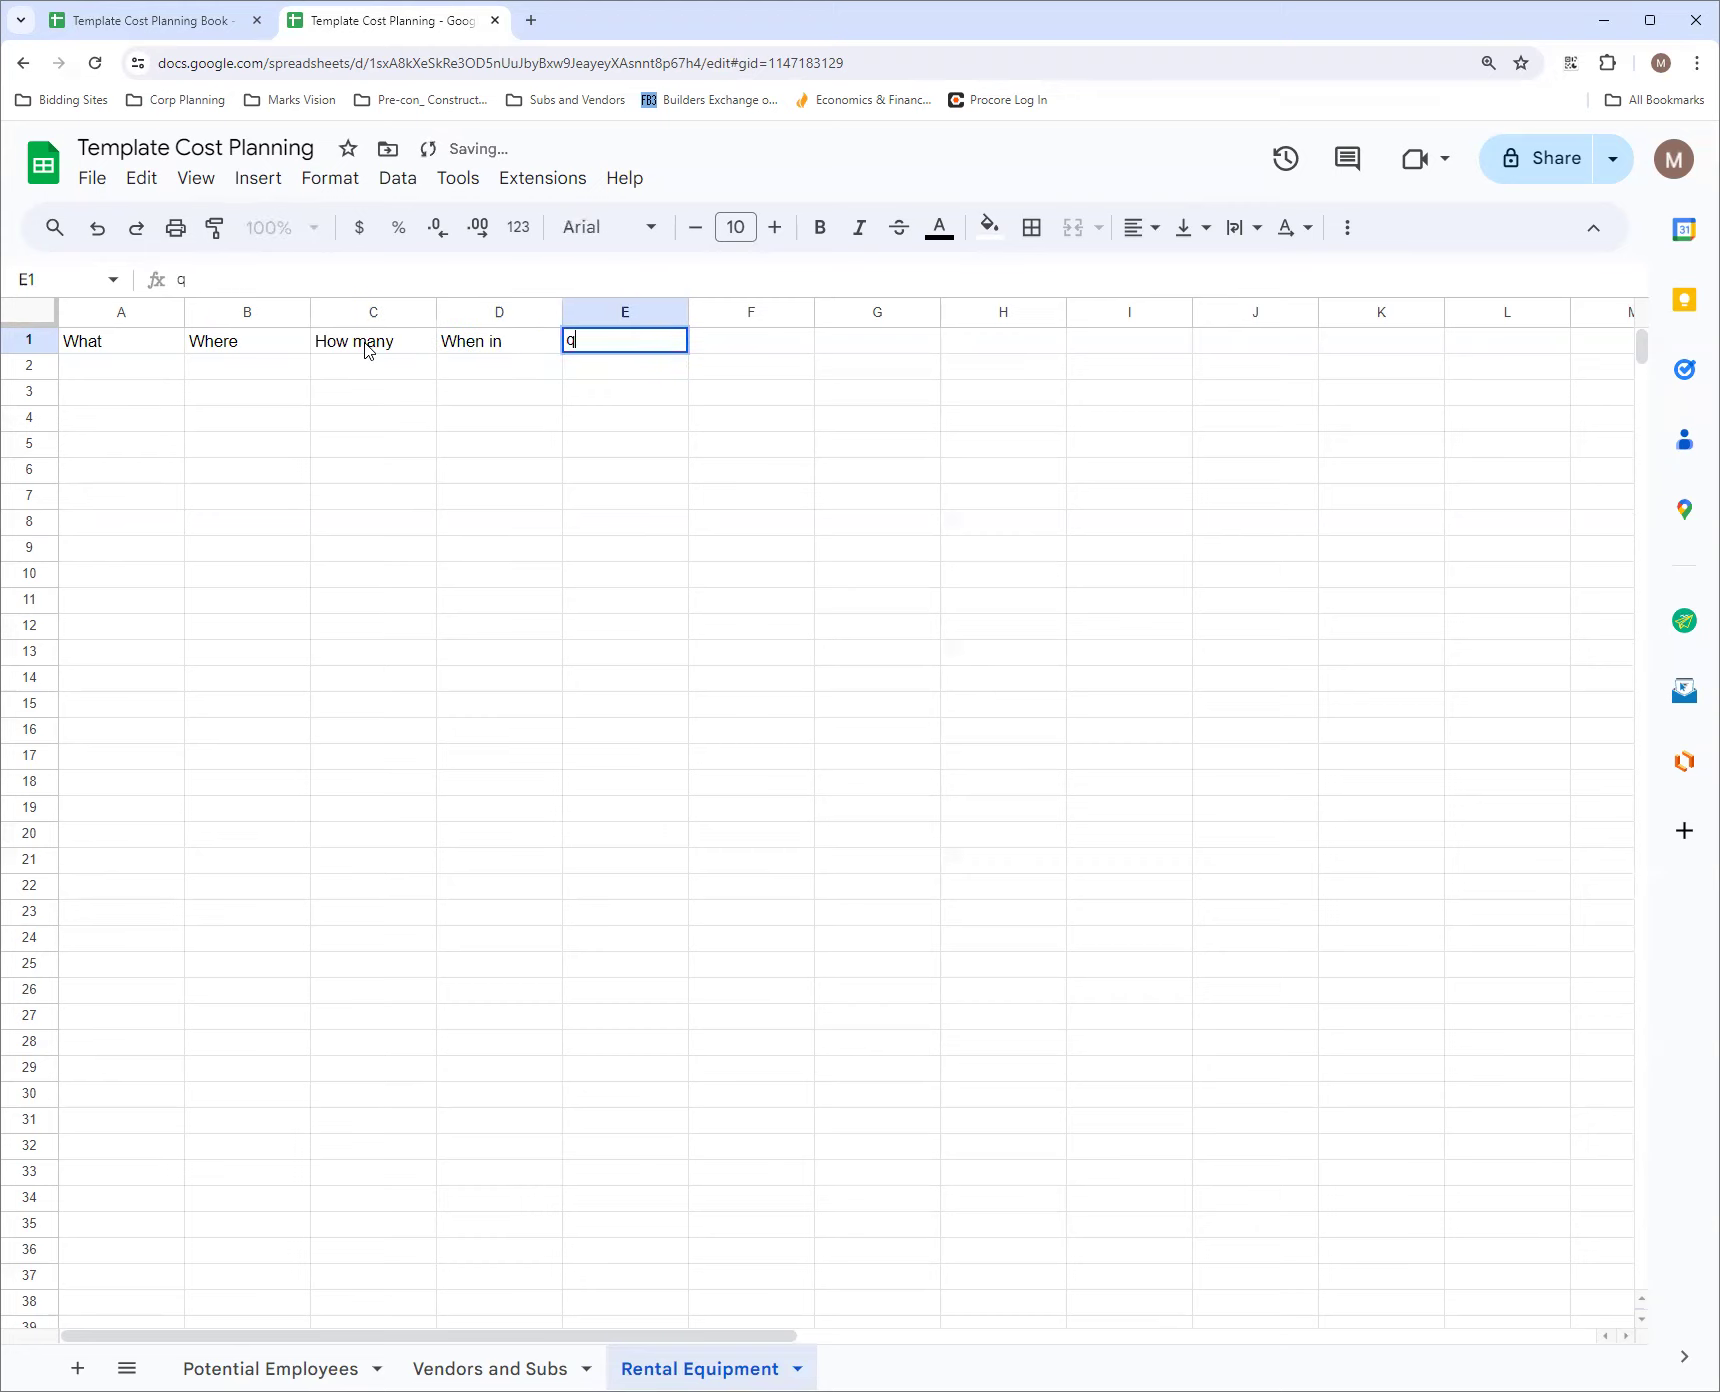
type("When out")
key("Tab")
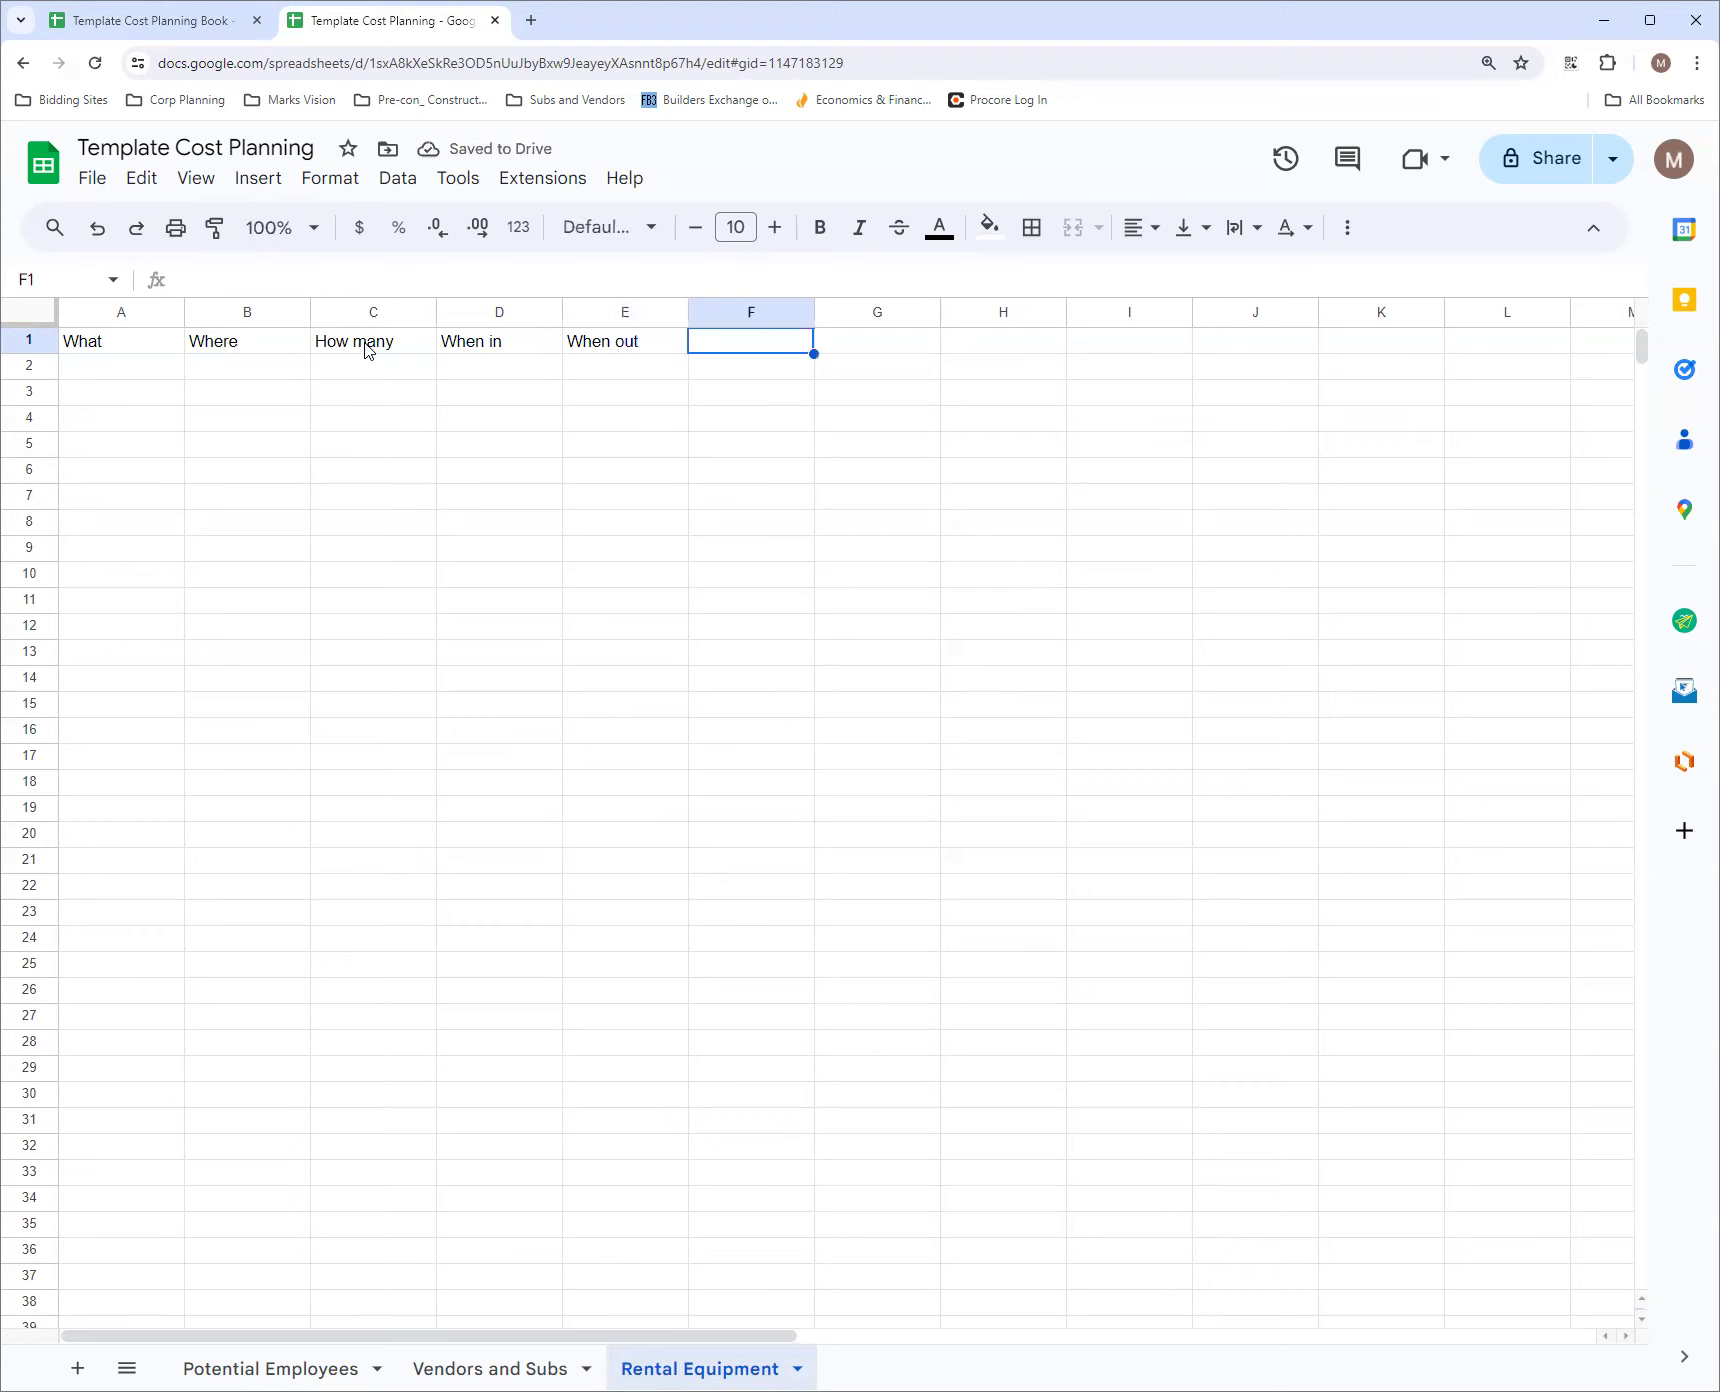
Enter the headers Daily Rate and Weekly Rate in cells F1 and G1
type("W")
key("BackSpace")
type("Daily Rate")
key("Tab")
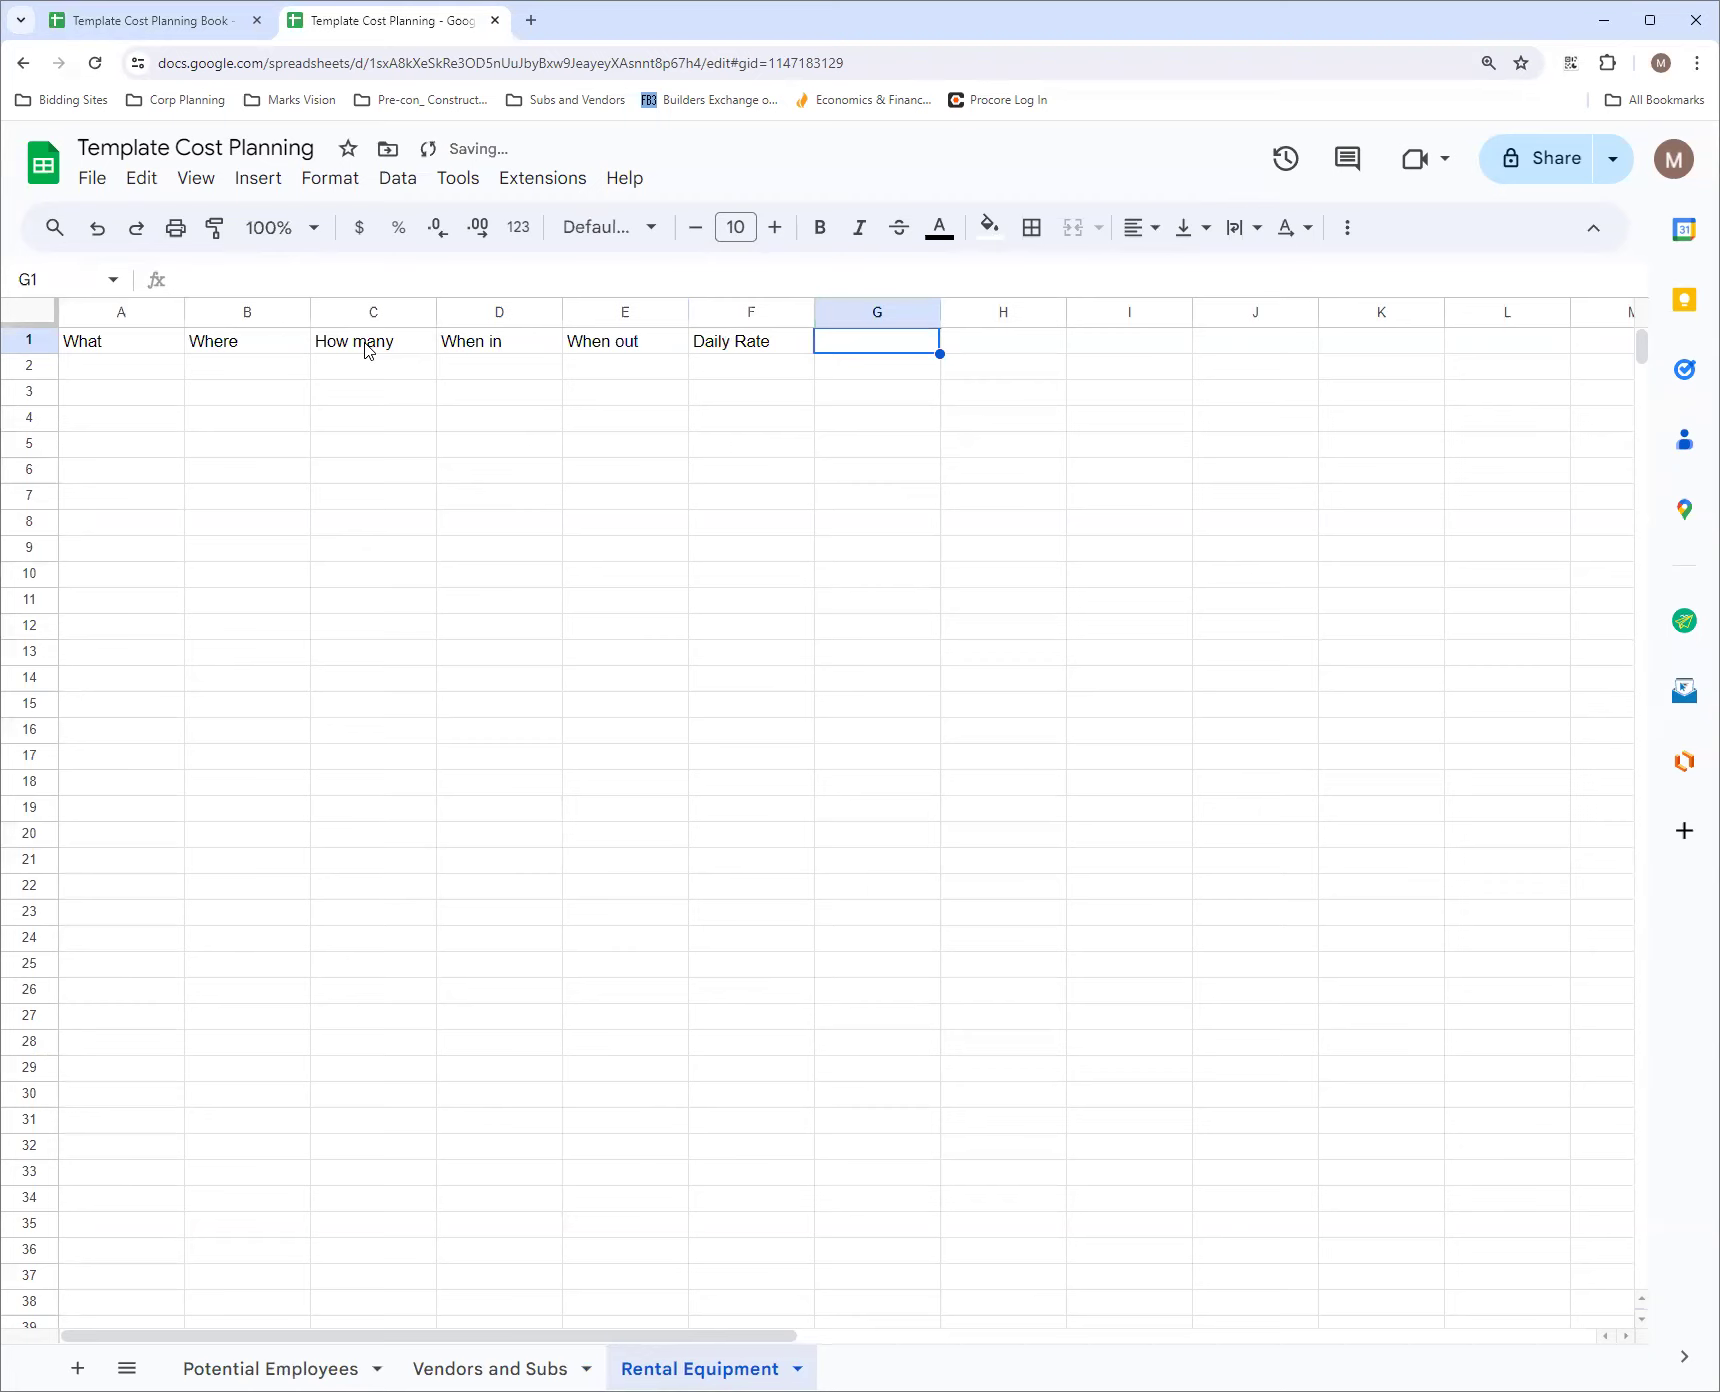
type("Wee")
key("BackSpace")
key("BackSpace")
key("BackSpace")
type("Weekly Rate")
key("Tab")
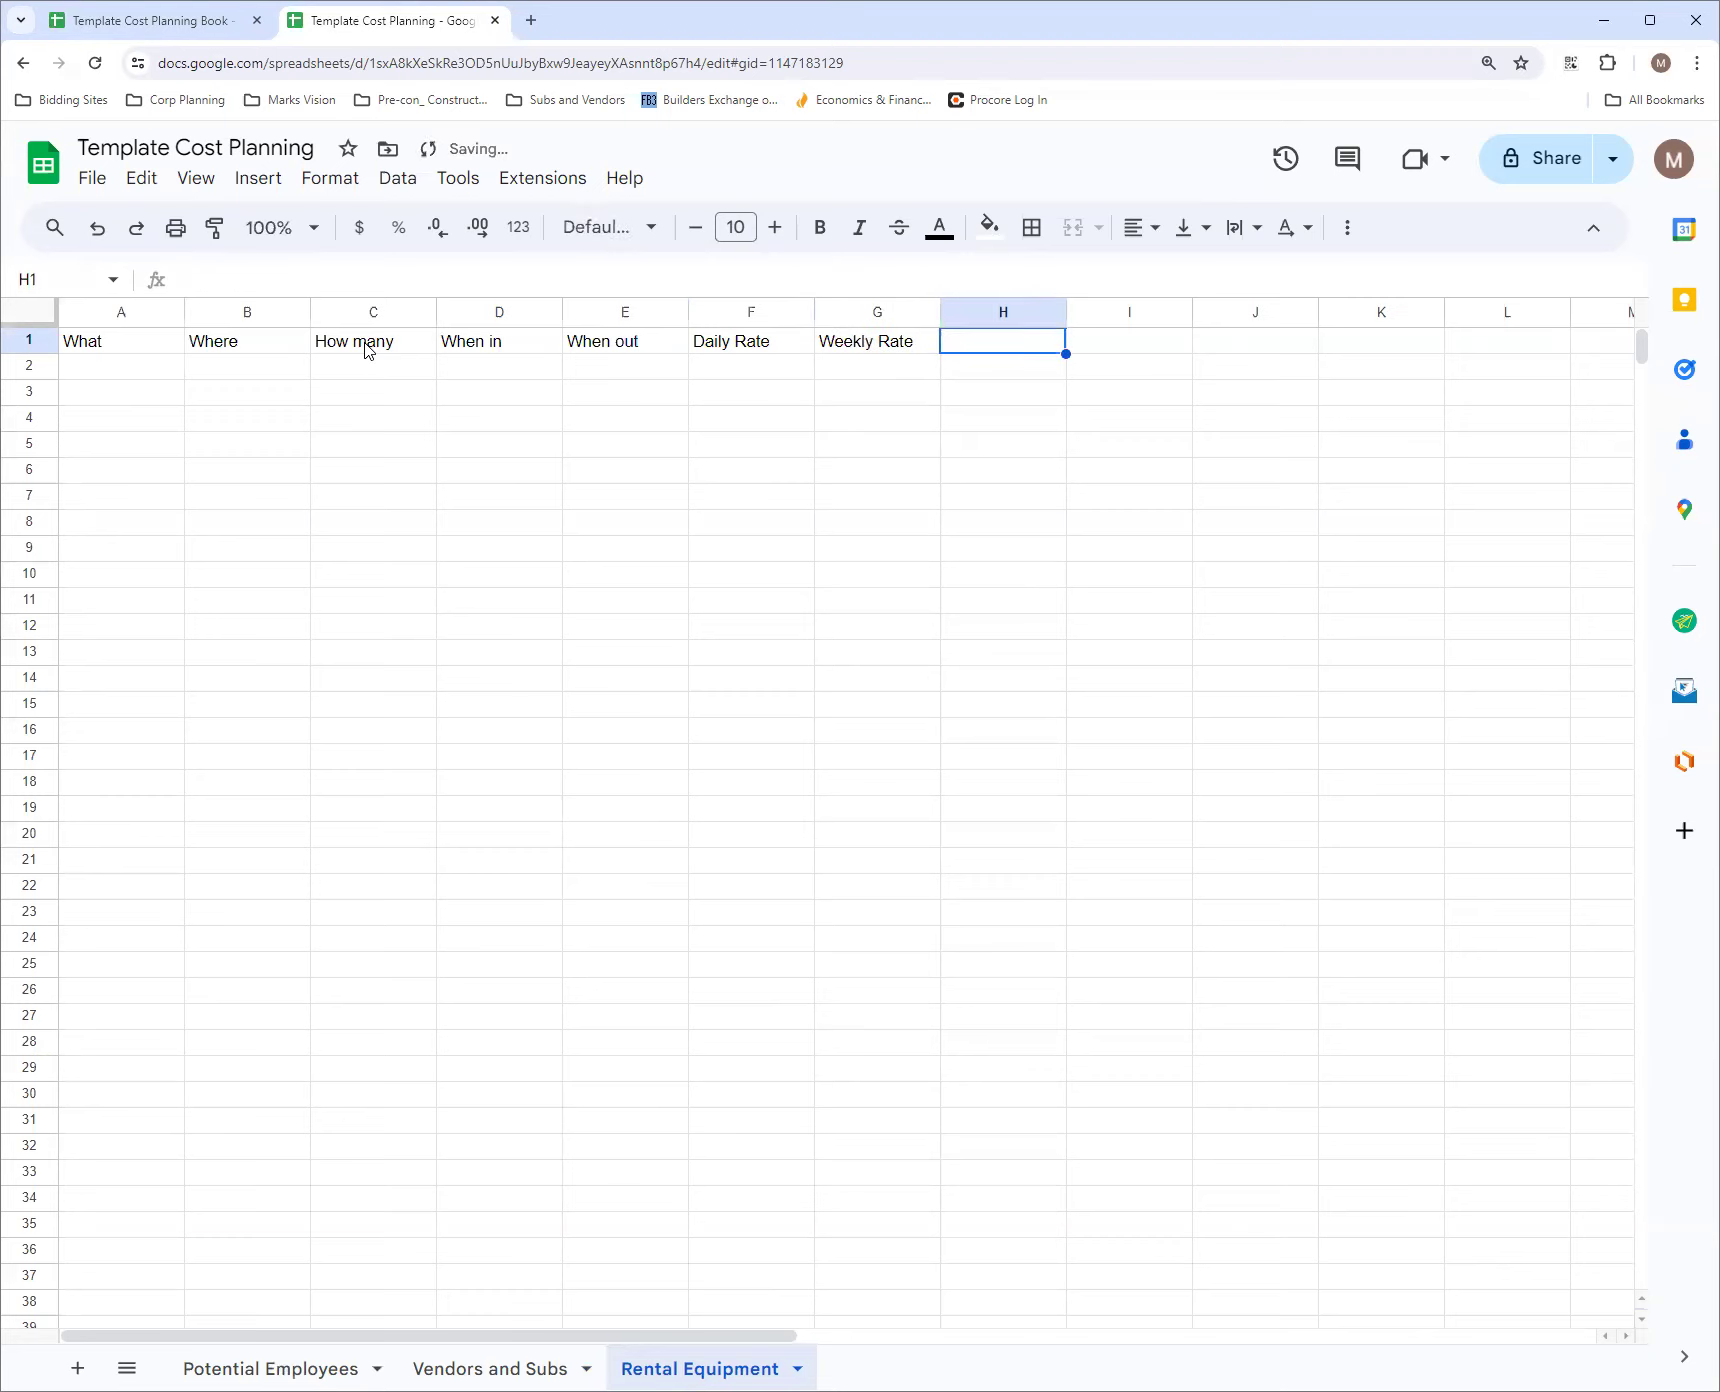
Enter the header Monthly Rate in cell H1
type("Moh")
key("BackSpace")
type("nthl")
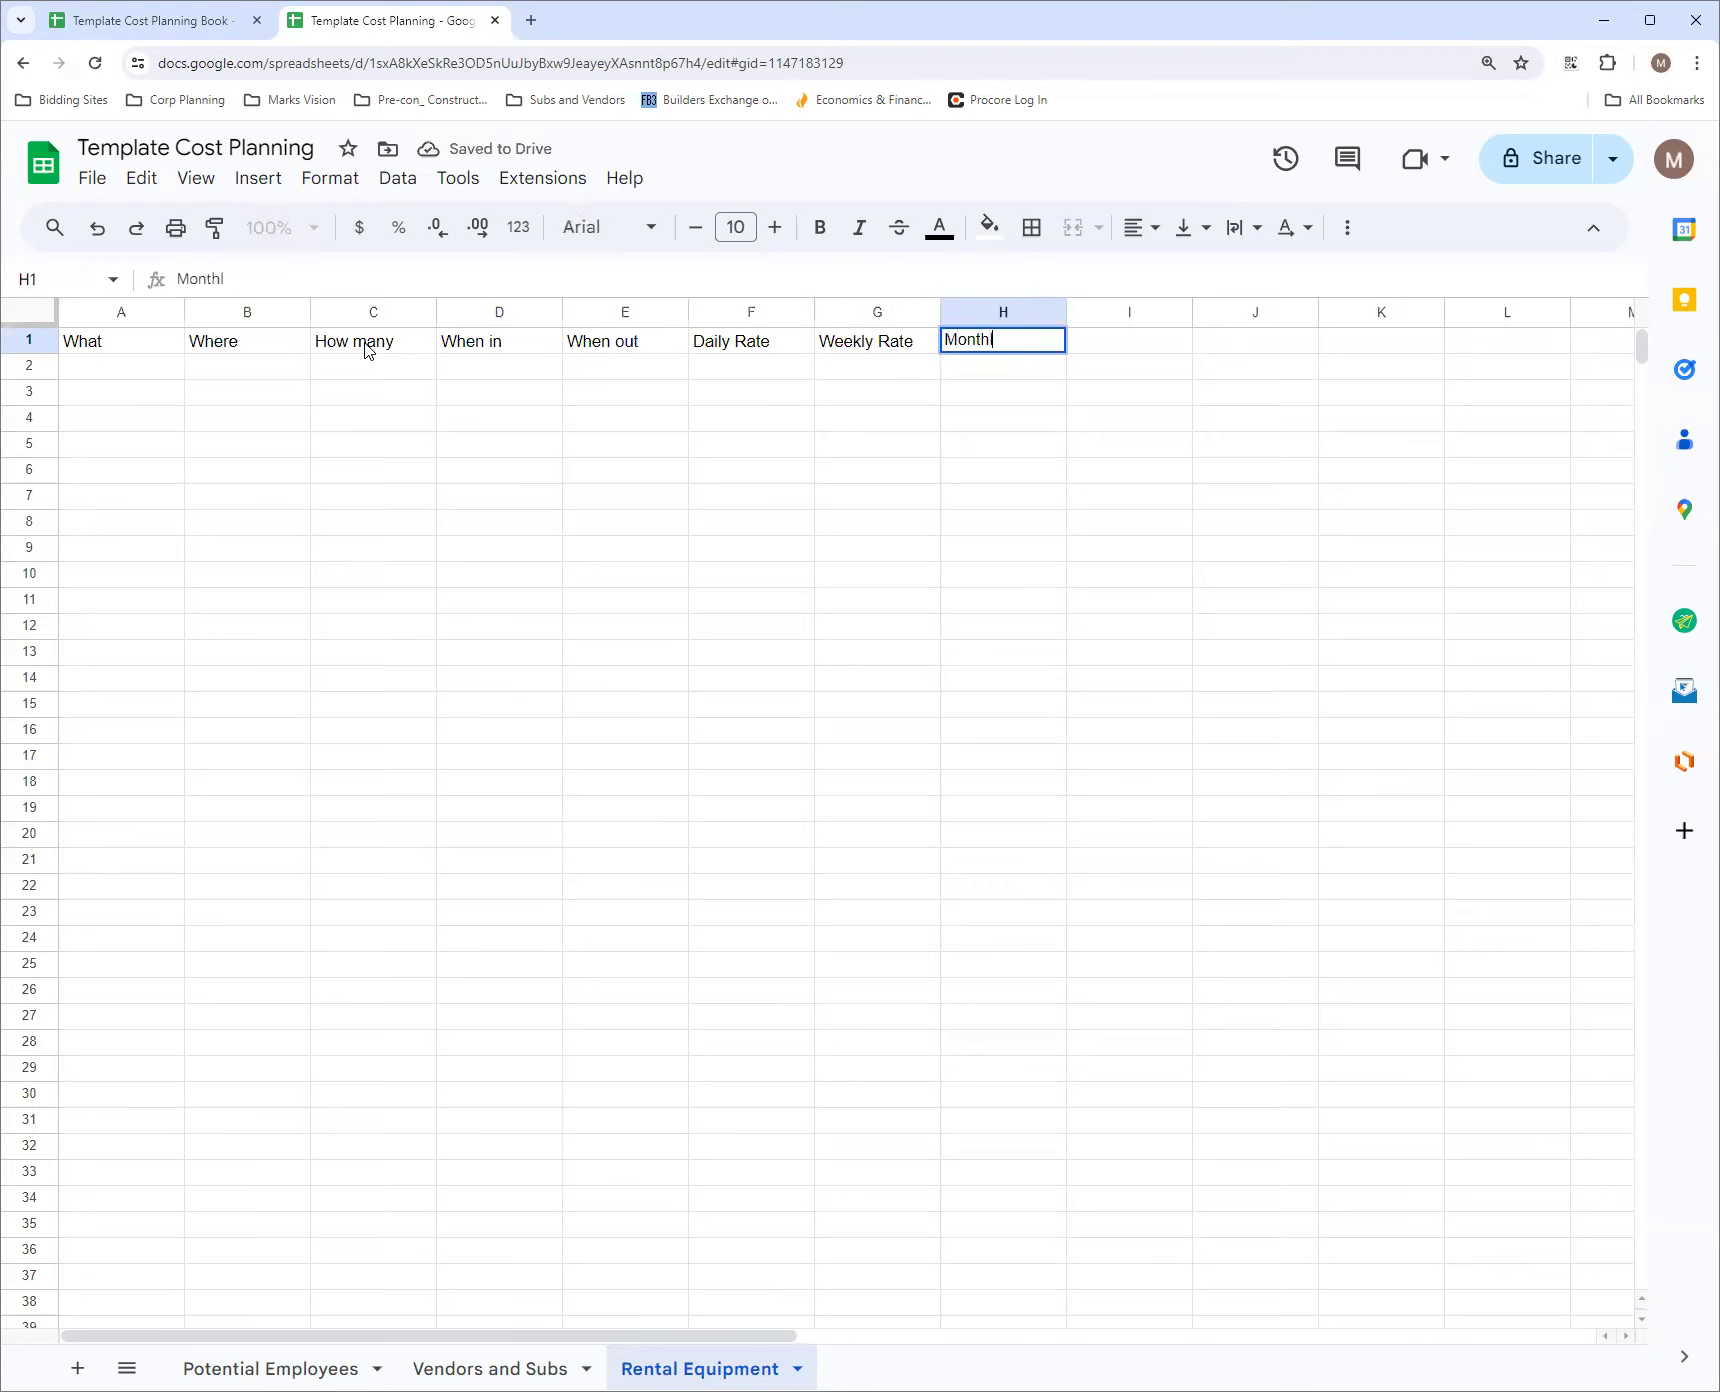
type("y Rate")
key("Tab")
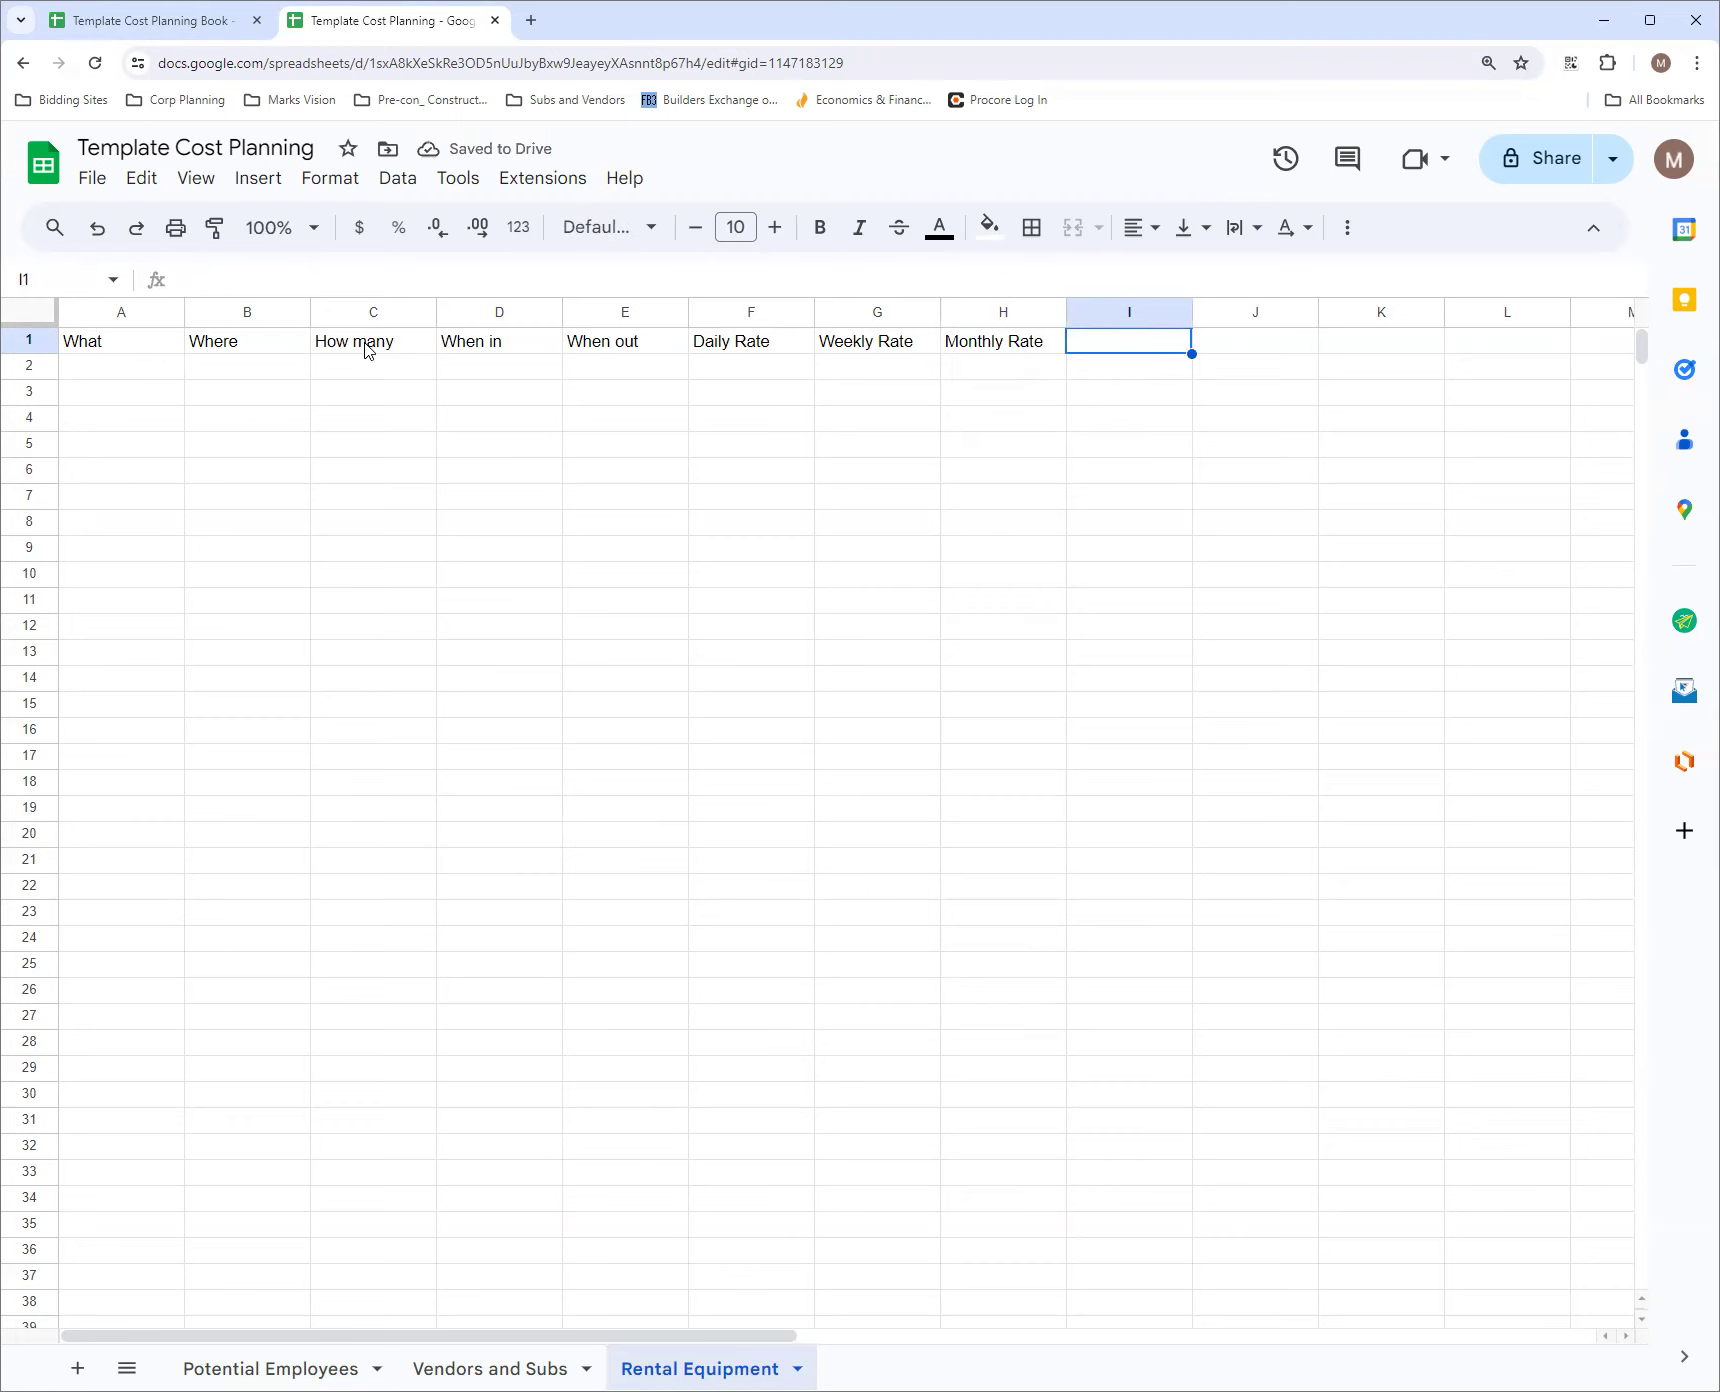
Enter the header Exp Duration in cell I1 of the Rental Equipment sheet
type("Ex")
key("BackSpace")
key("BackSpace")
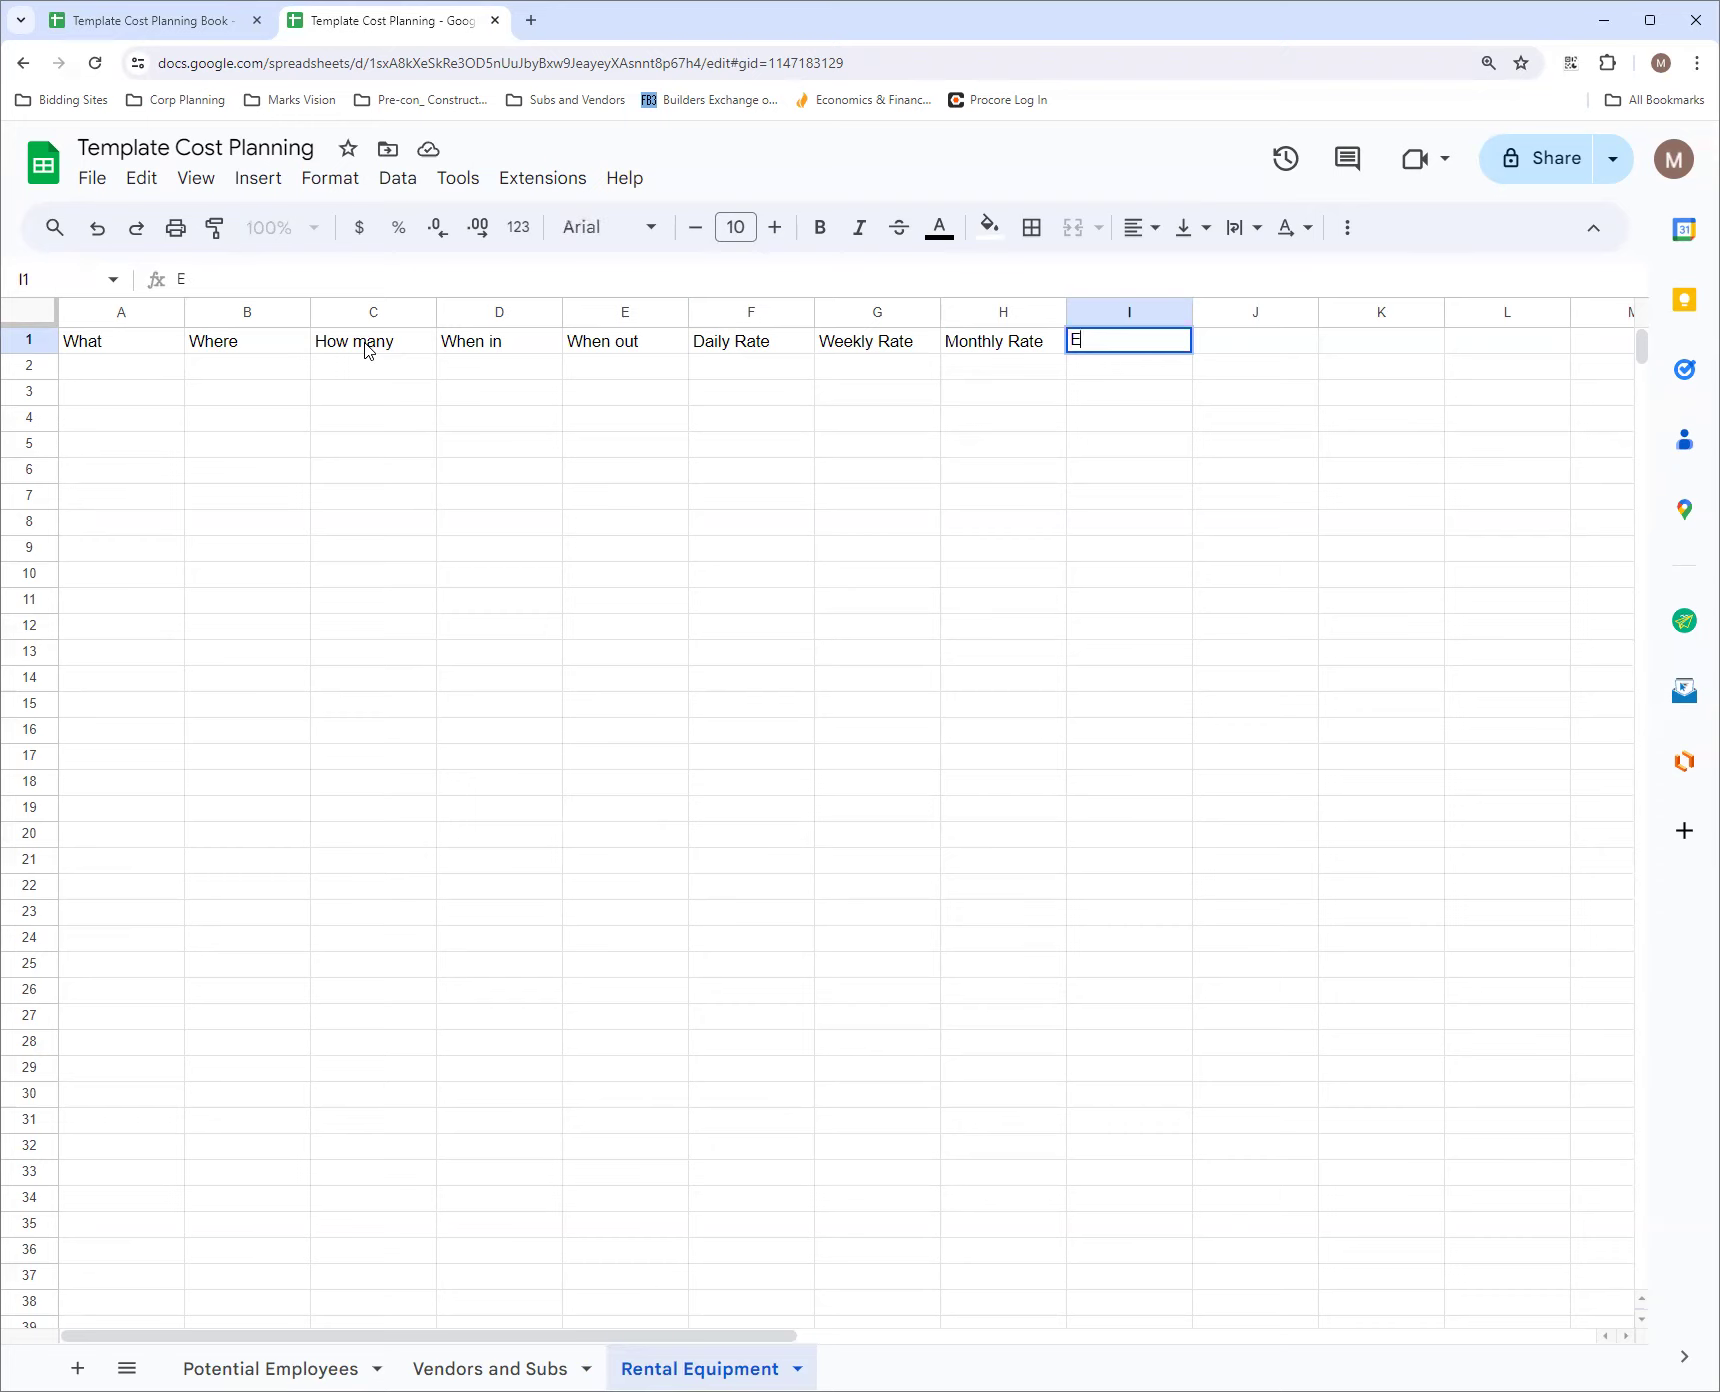
type("s")
key("BackSpace")
type("cpo")
type("xpe")
type("Duration")
key("Tab")
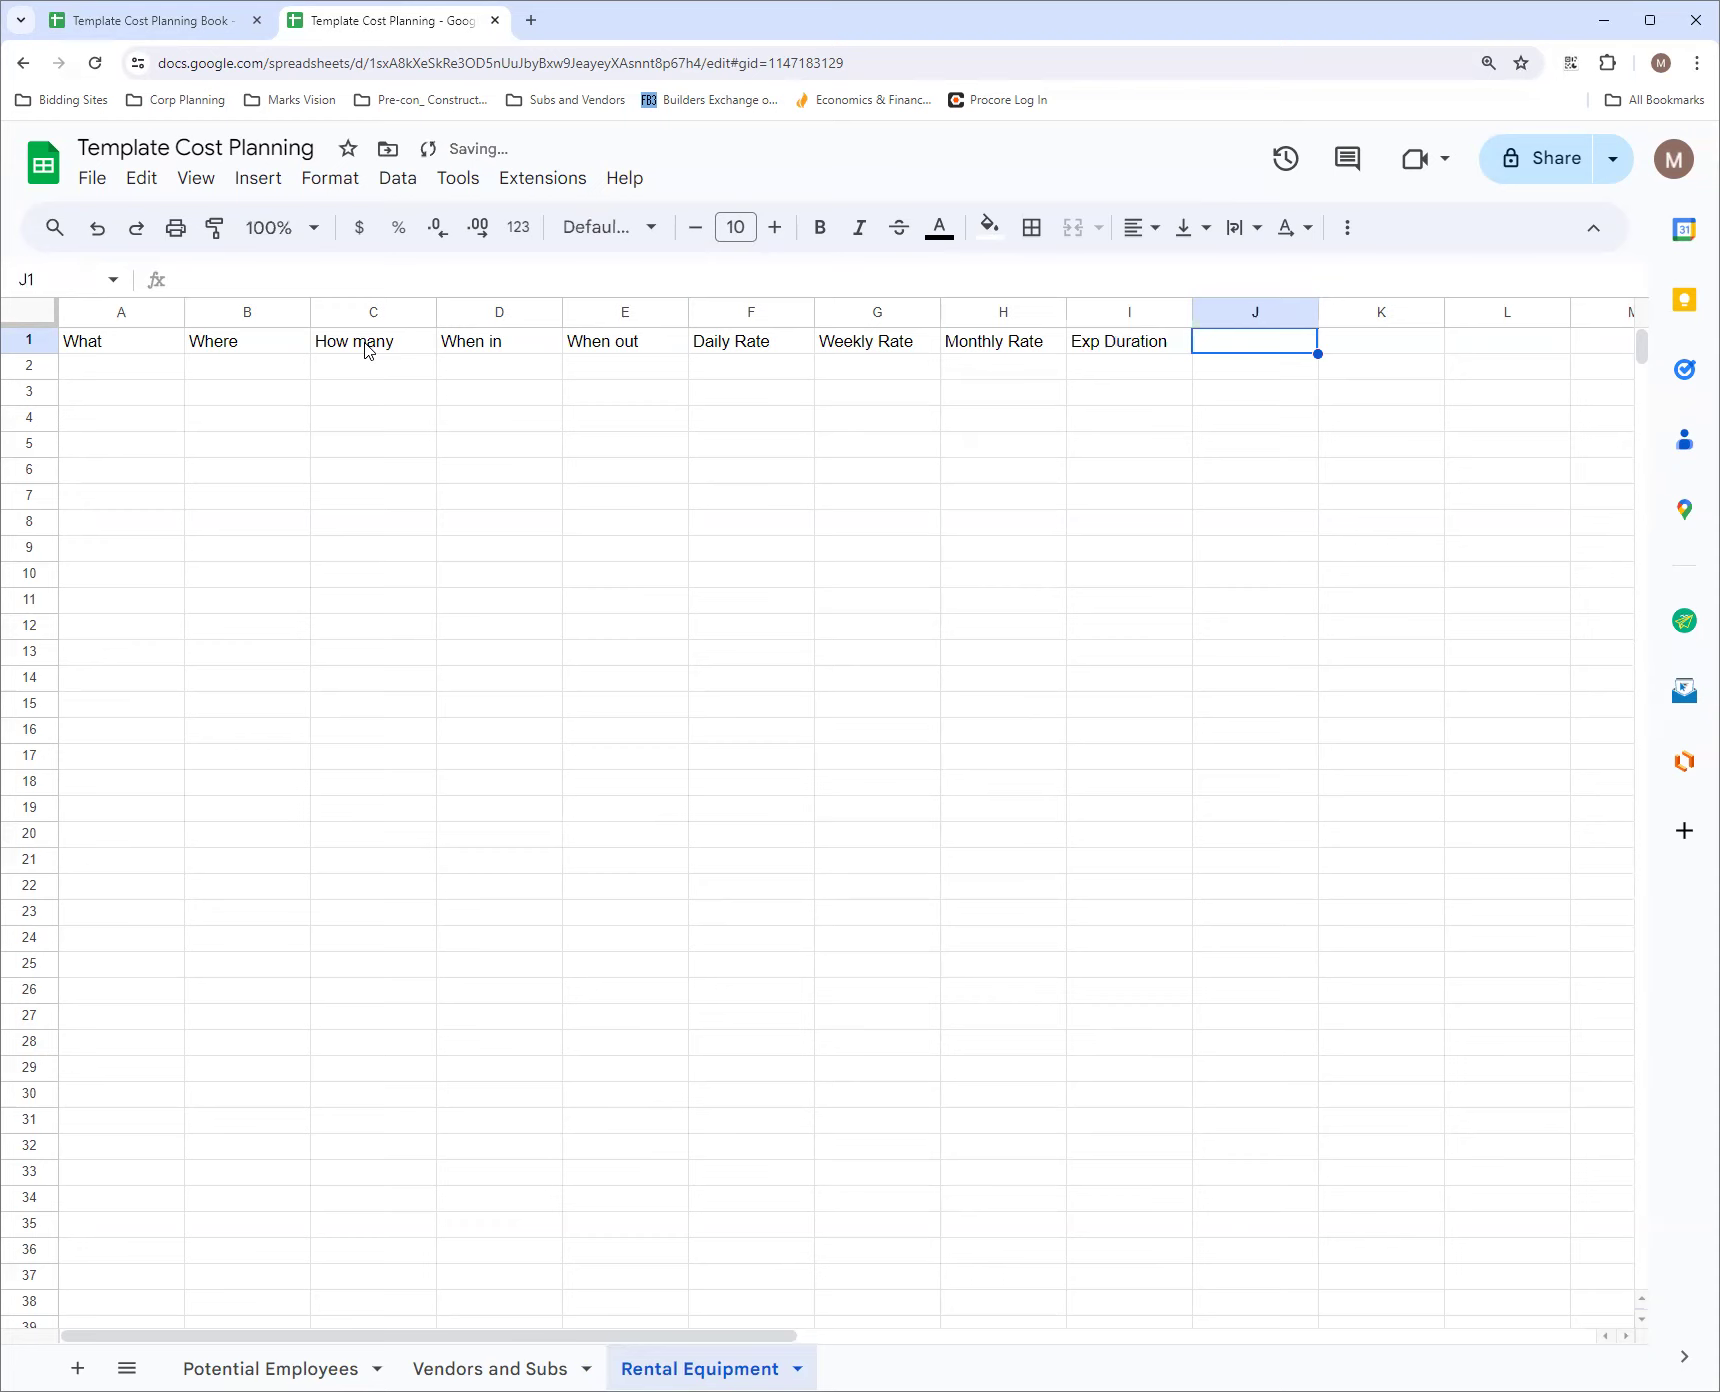
Enter the headers Unit and Vendor in cells J1 and K1
type("Unt")
type("it")
key("Tab")
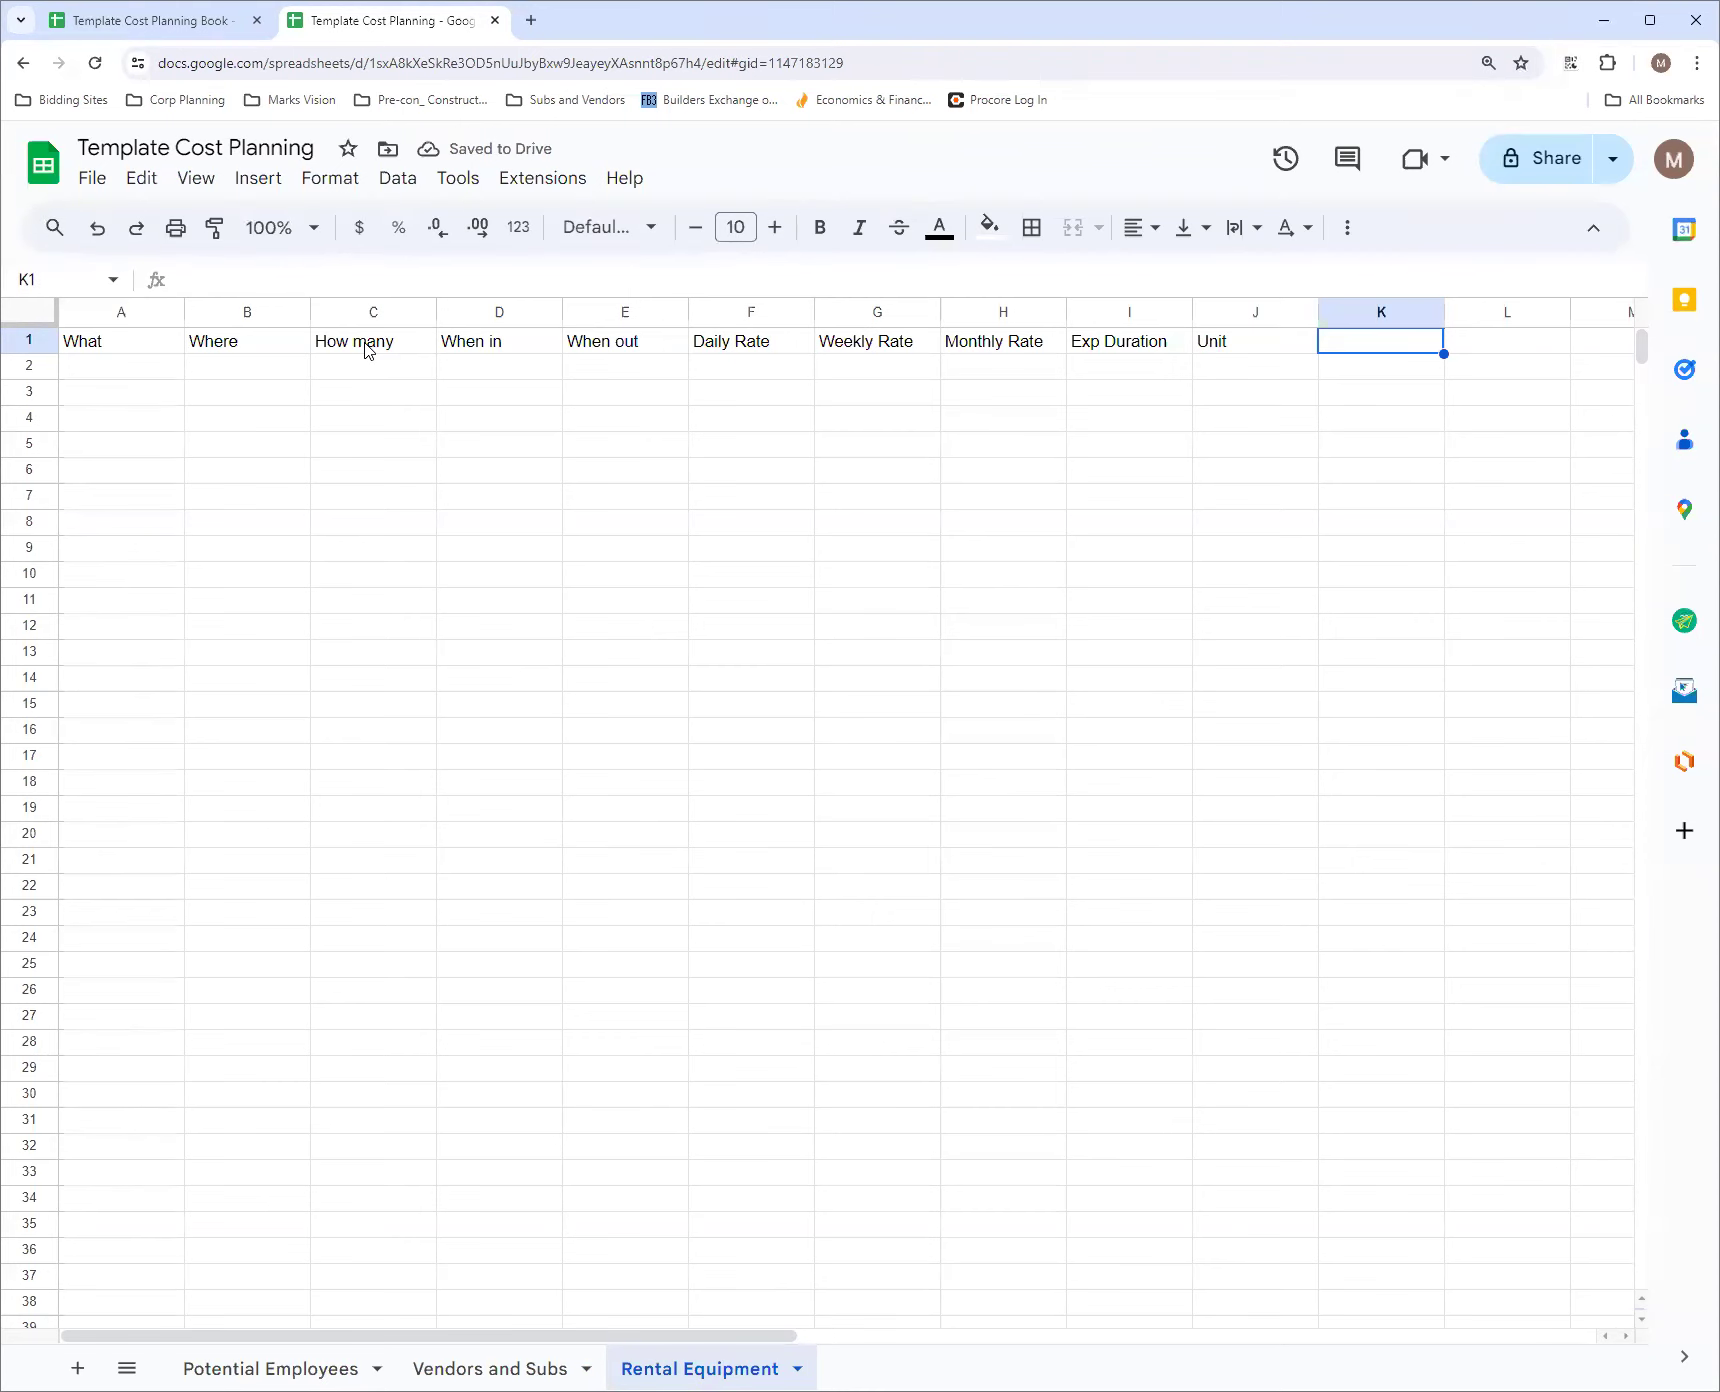
type("Vendor")
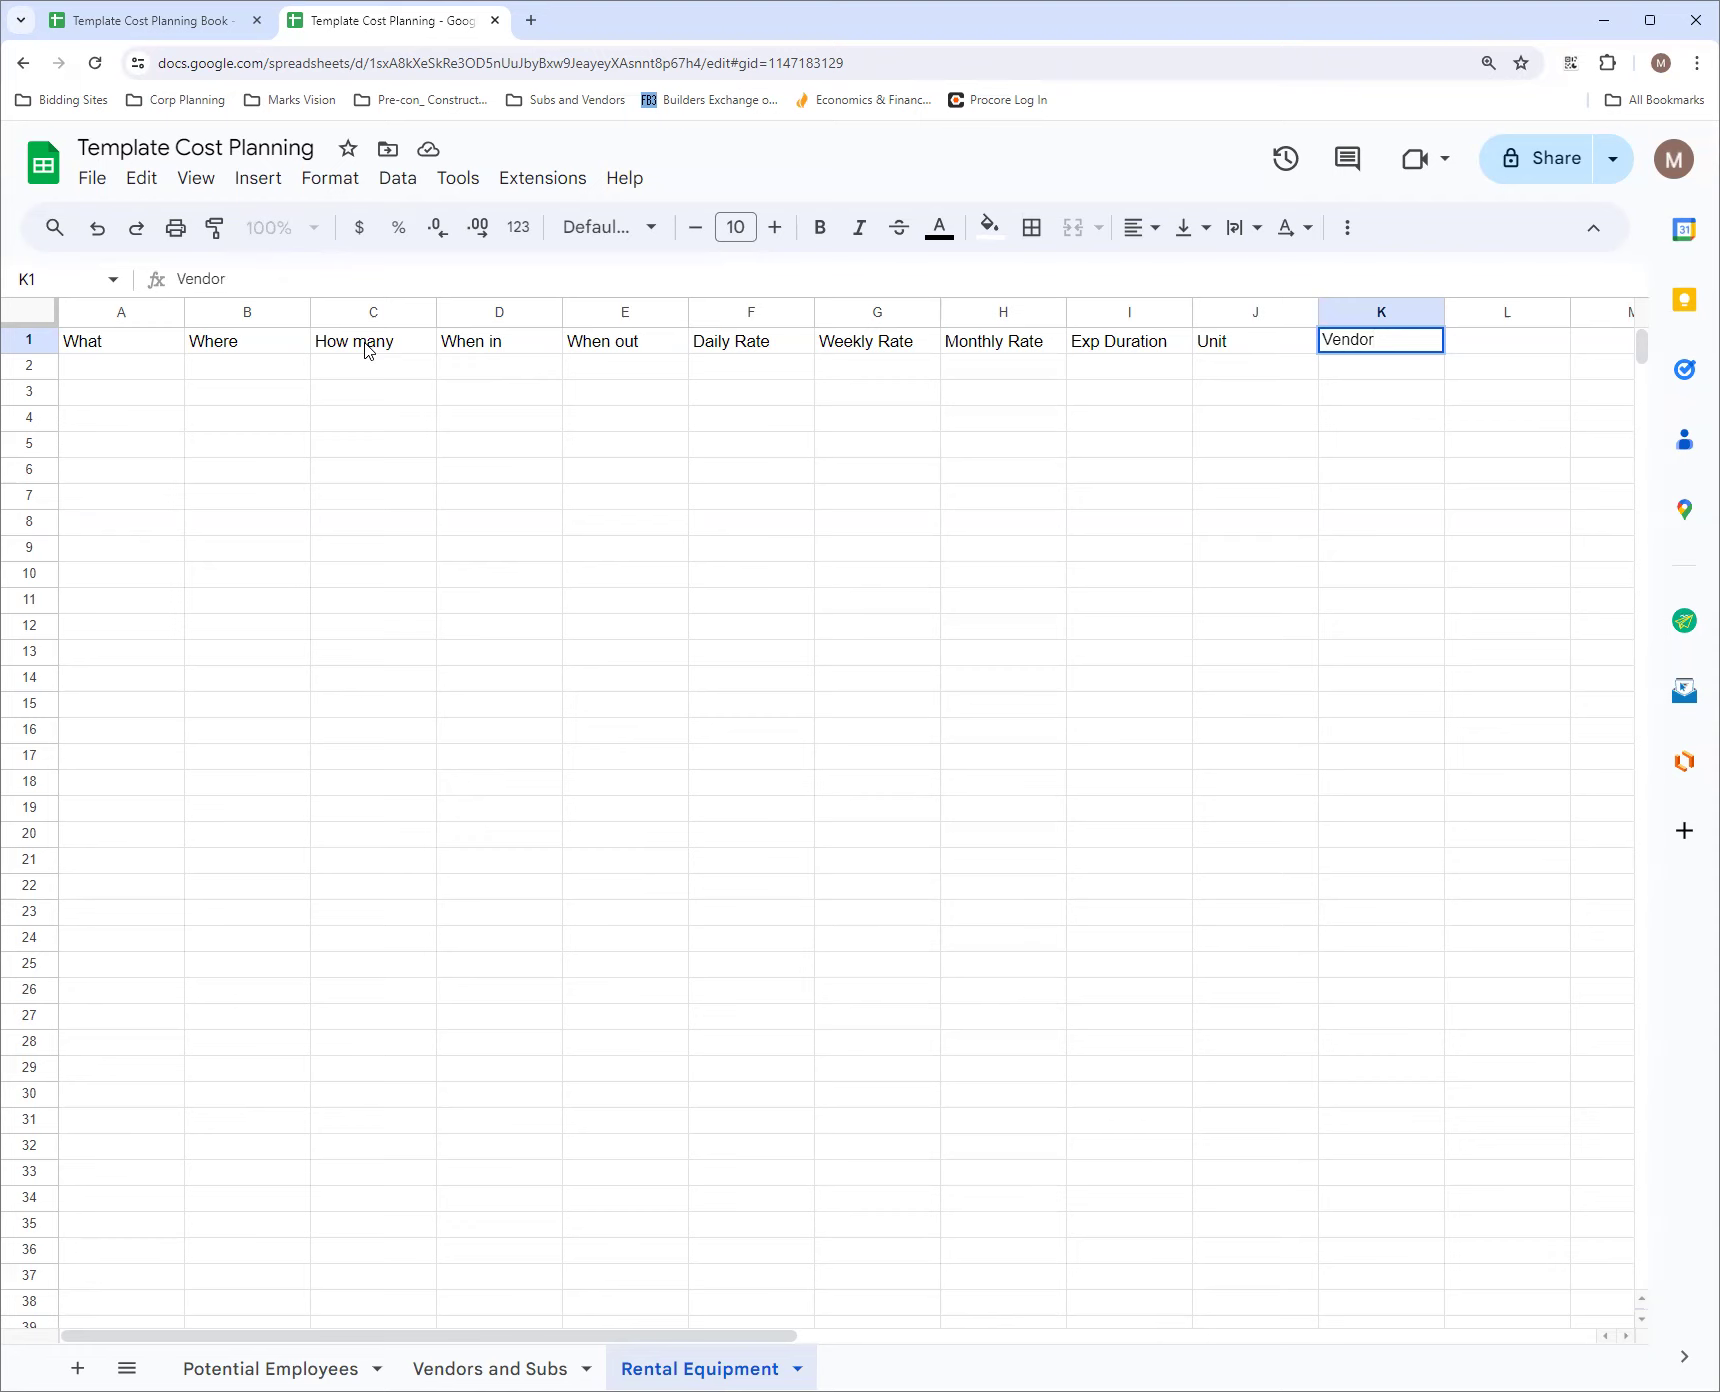
left_click(128, 371)
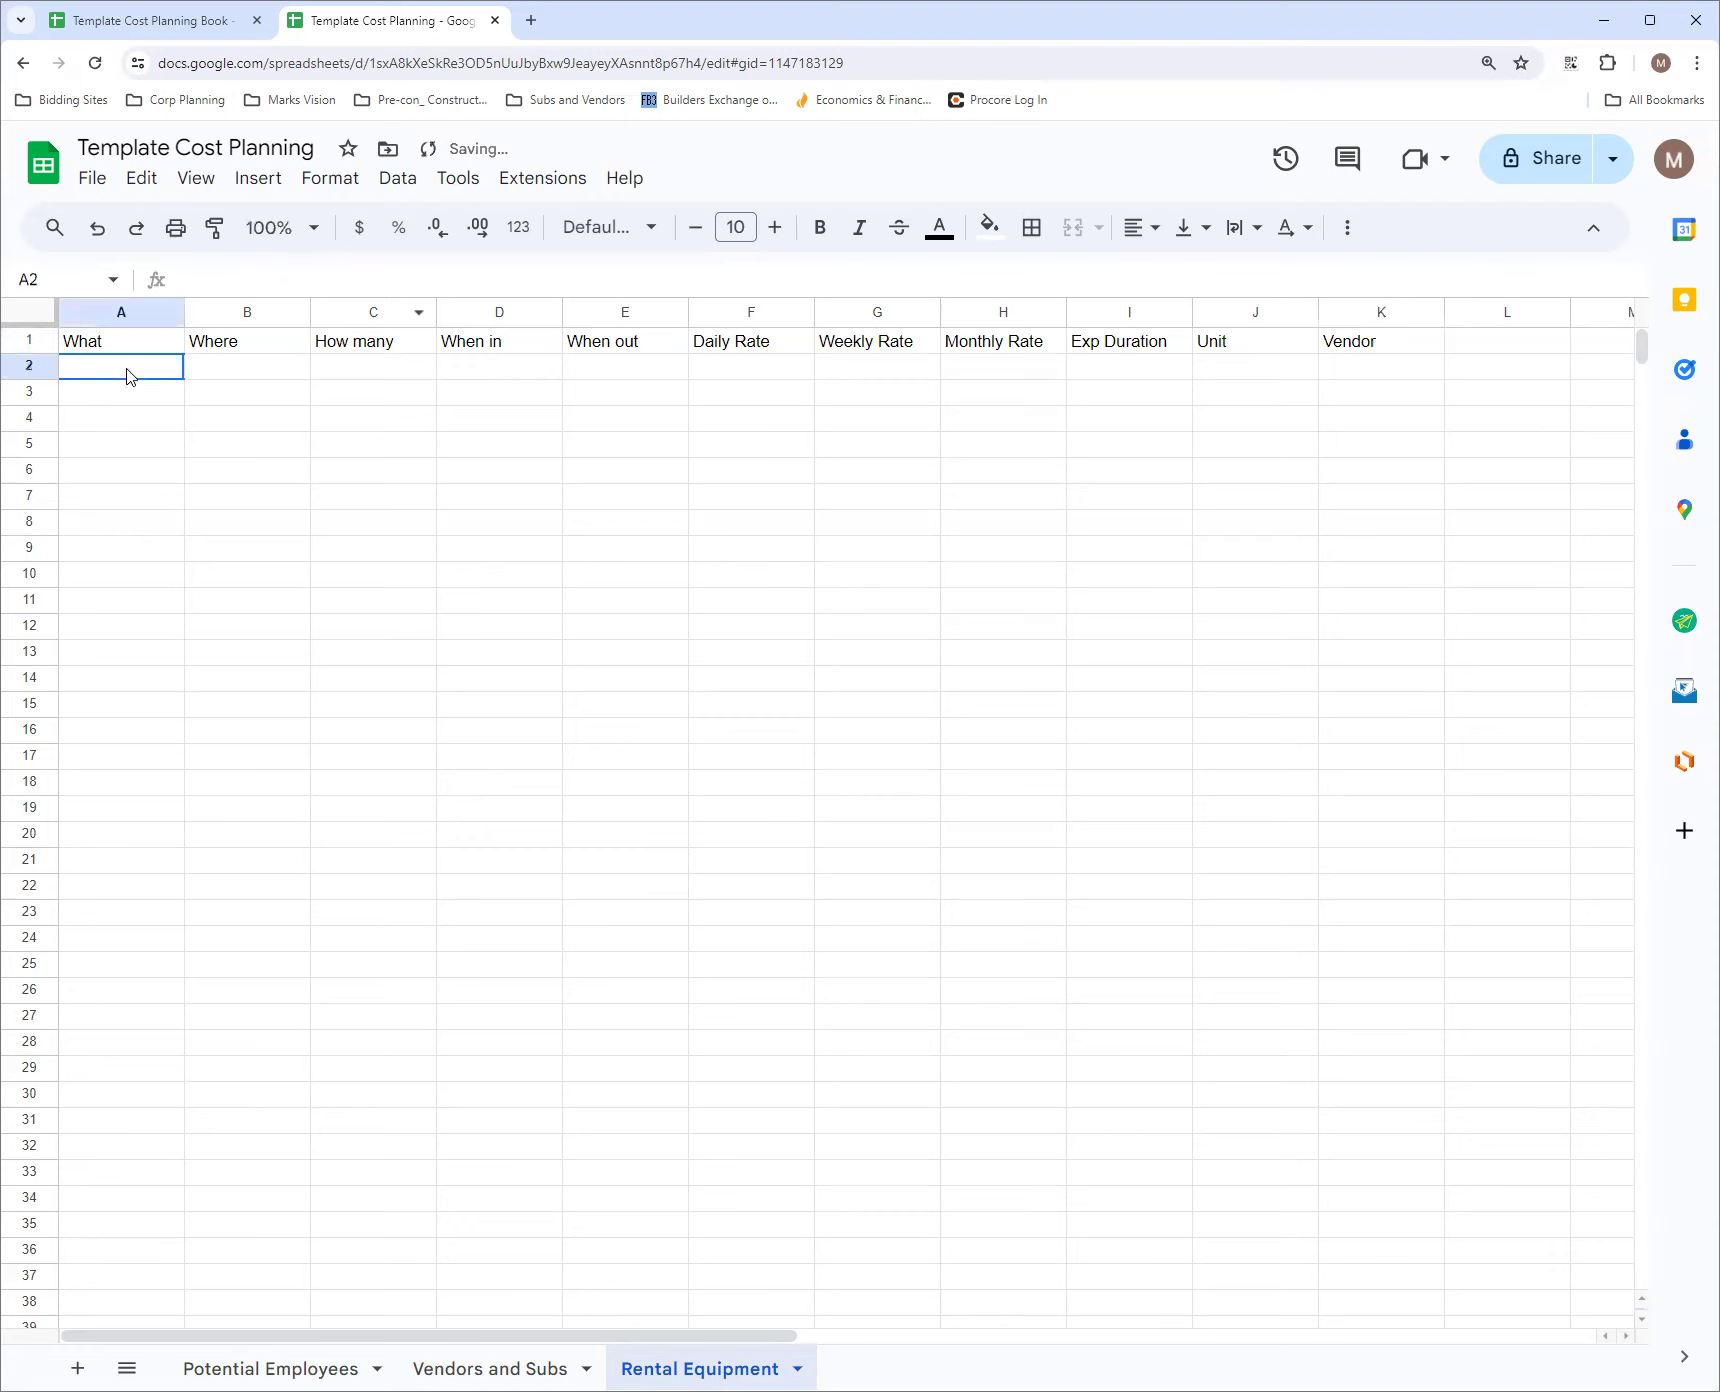
Widen column A to about one and a half times its width and enter Forklift in cell A2
left_click_drag(184, 312, 253, 312)
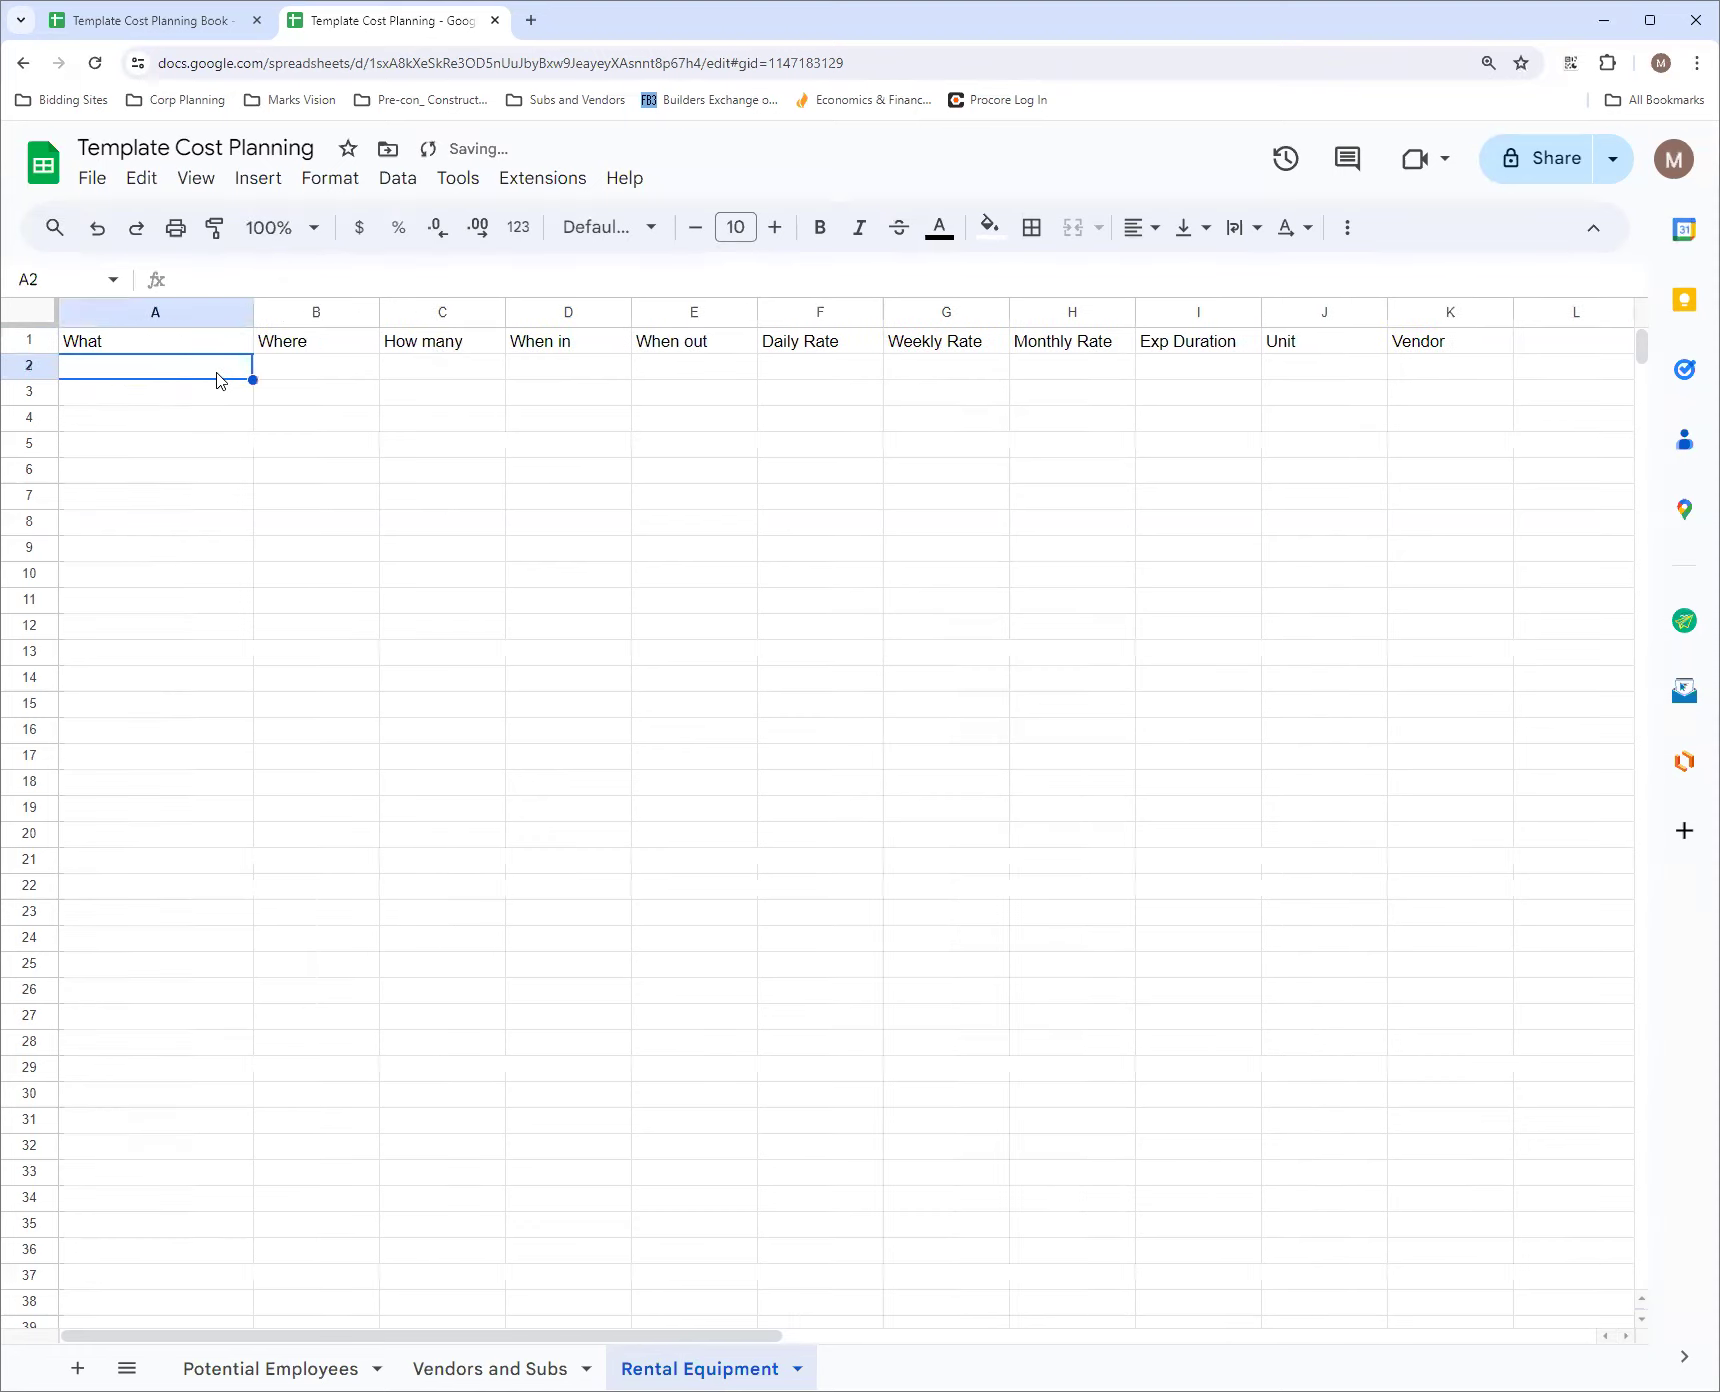
type("Fork")
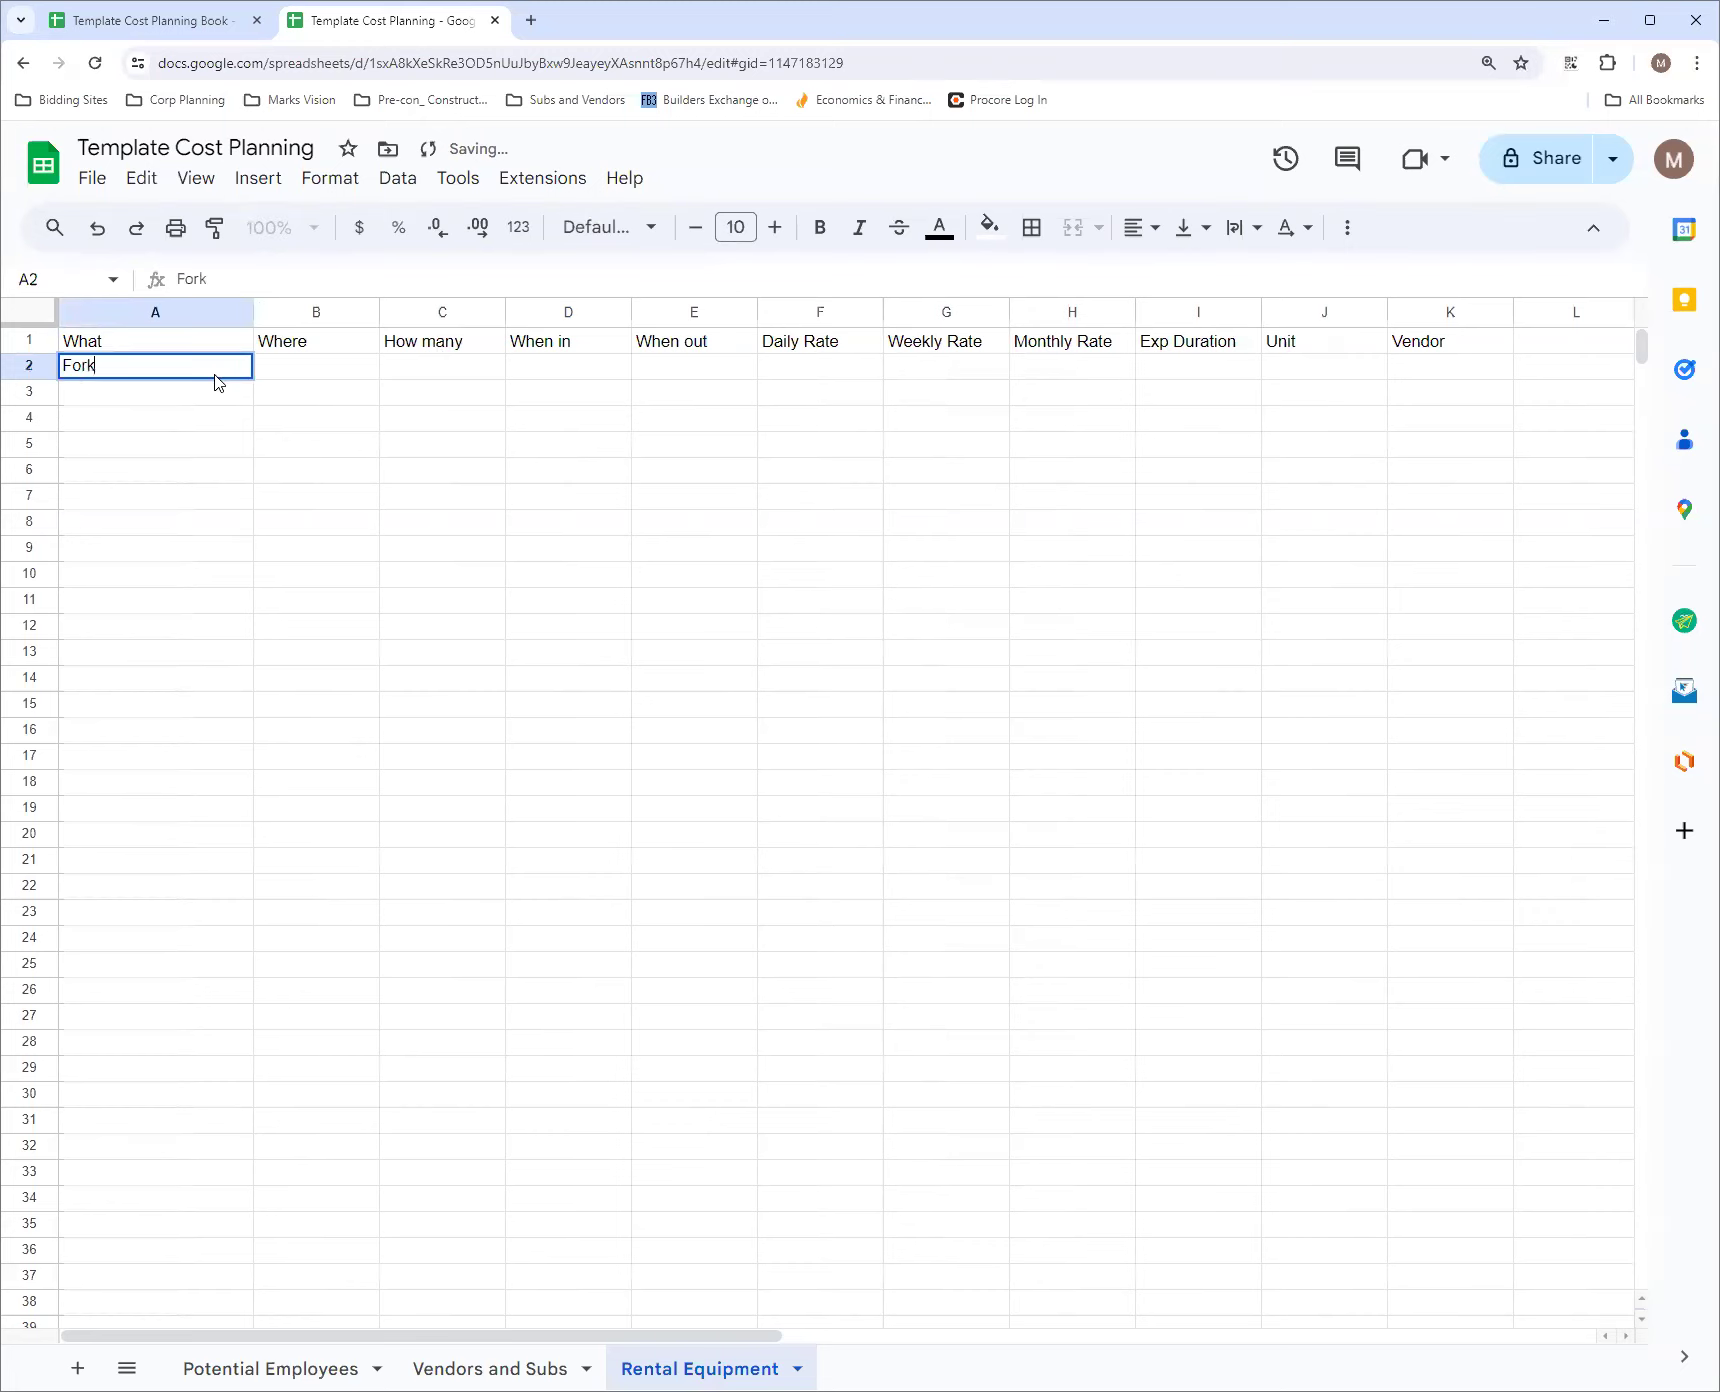
type("lift")
key("Return")
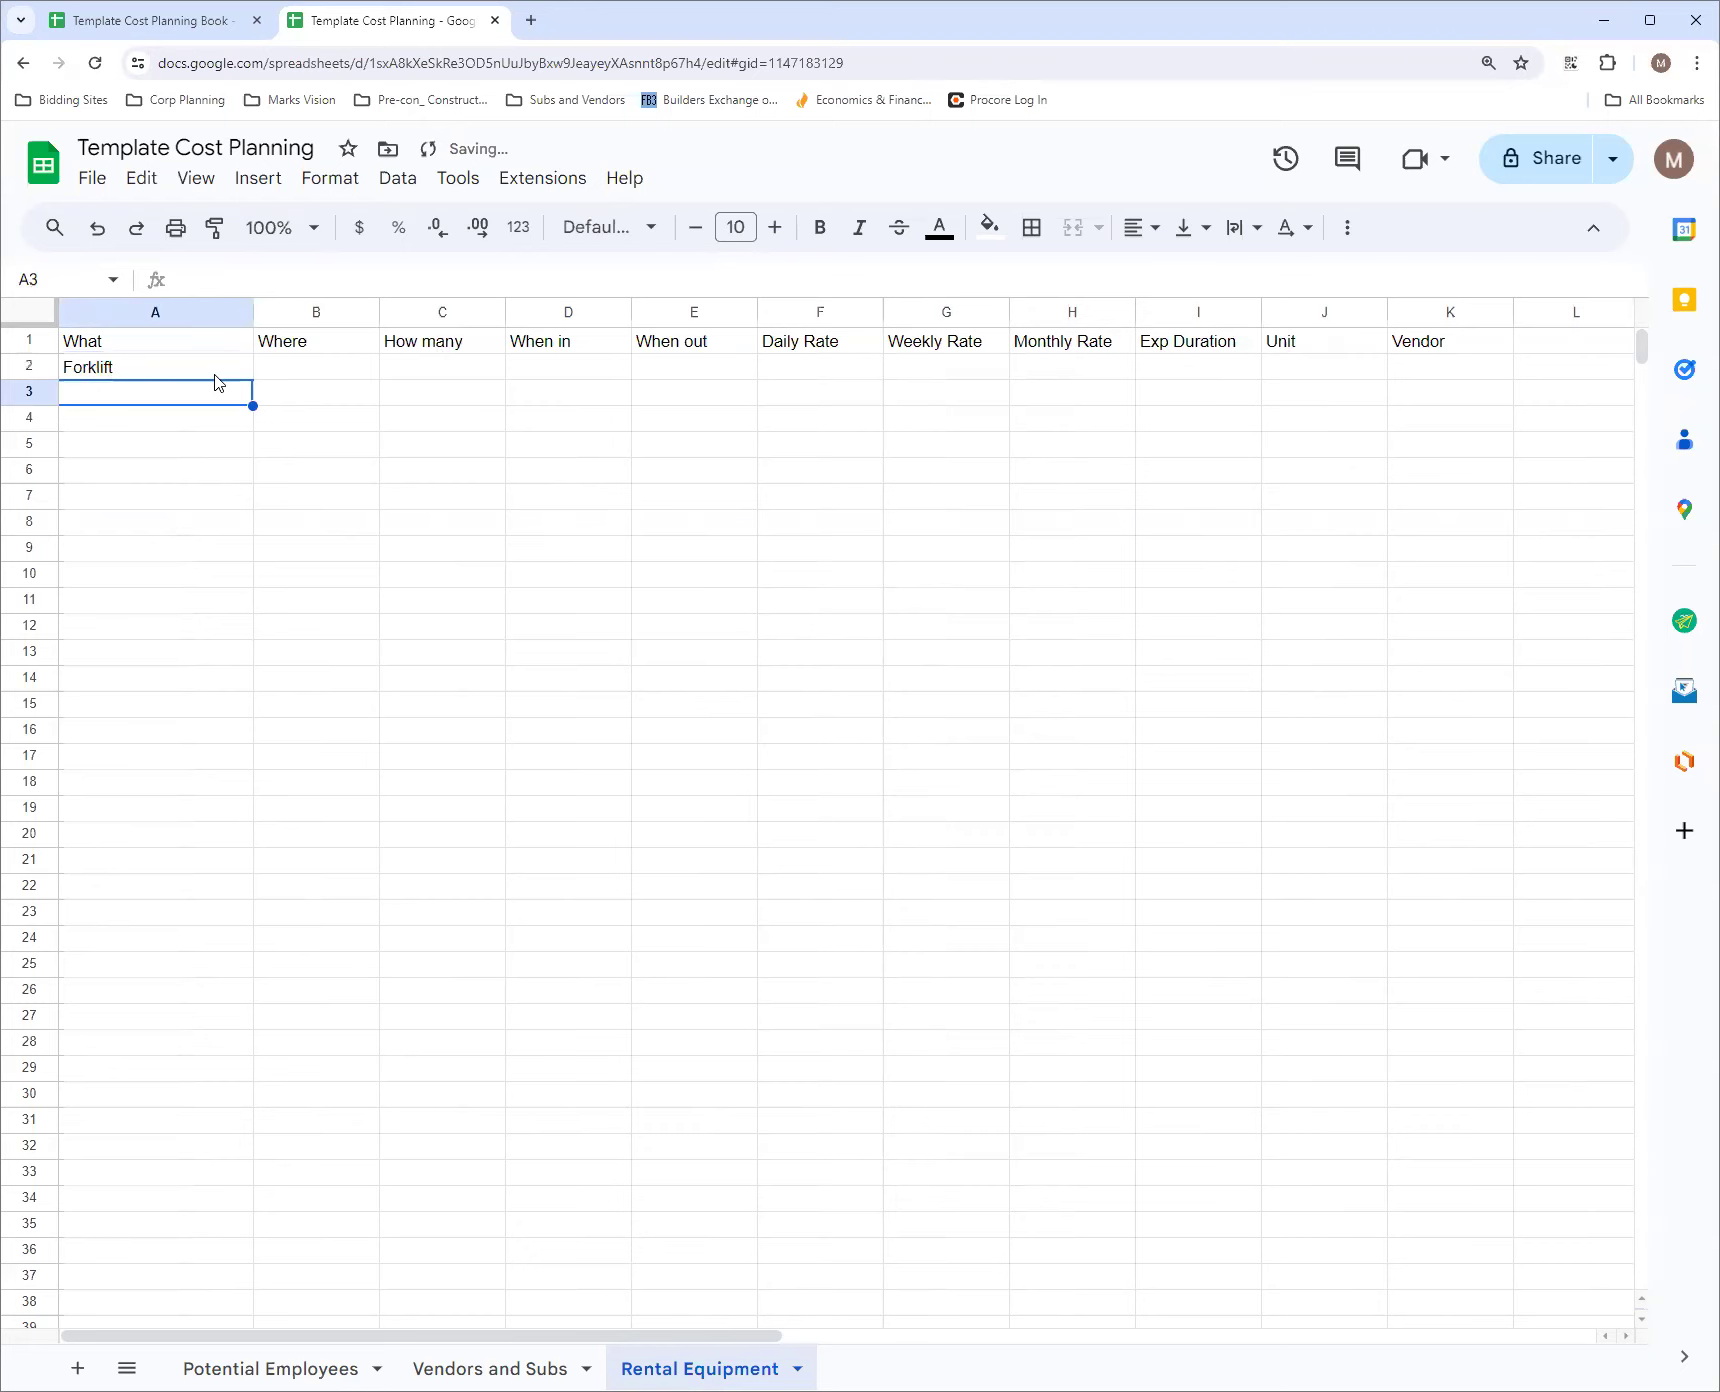
Enter Material Hoists in cell A3 as the second equipment item under What
type("Ma")
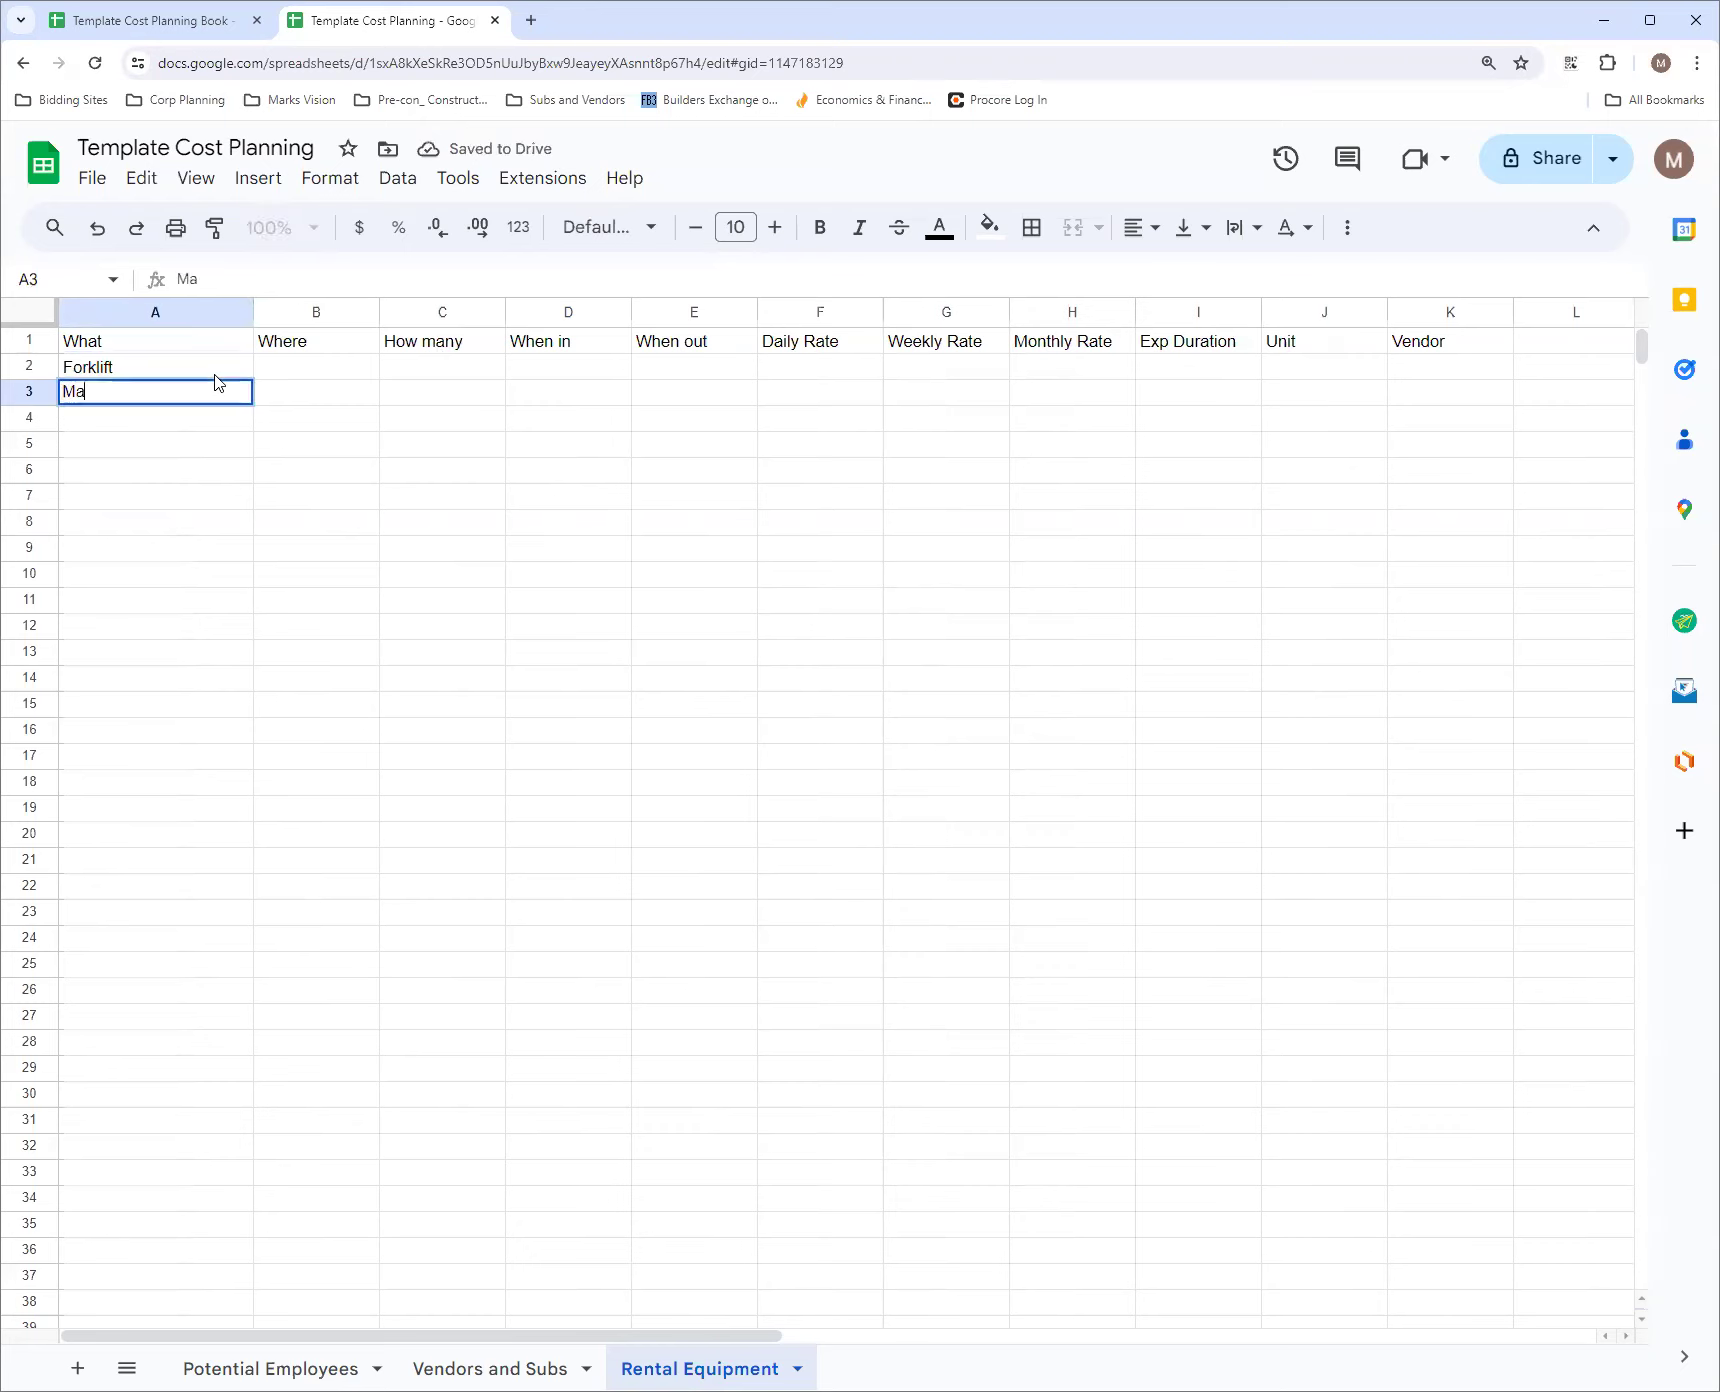
type("terial Hoist")
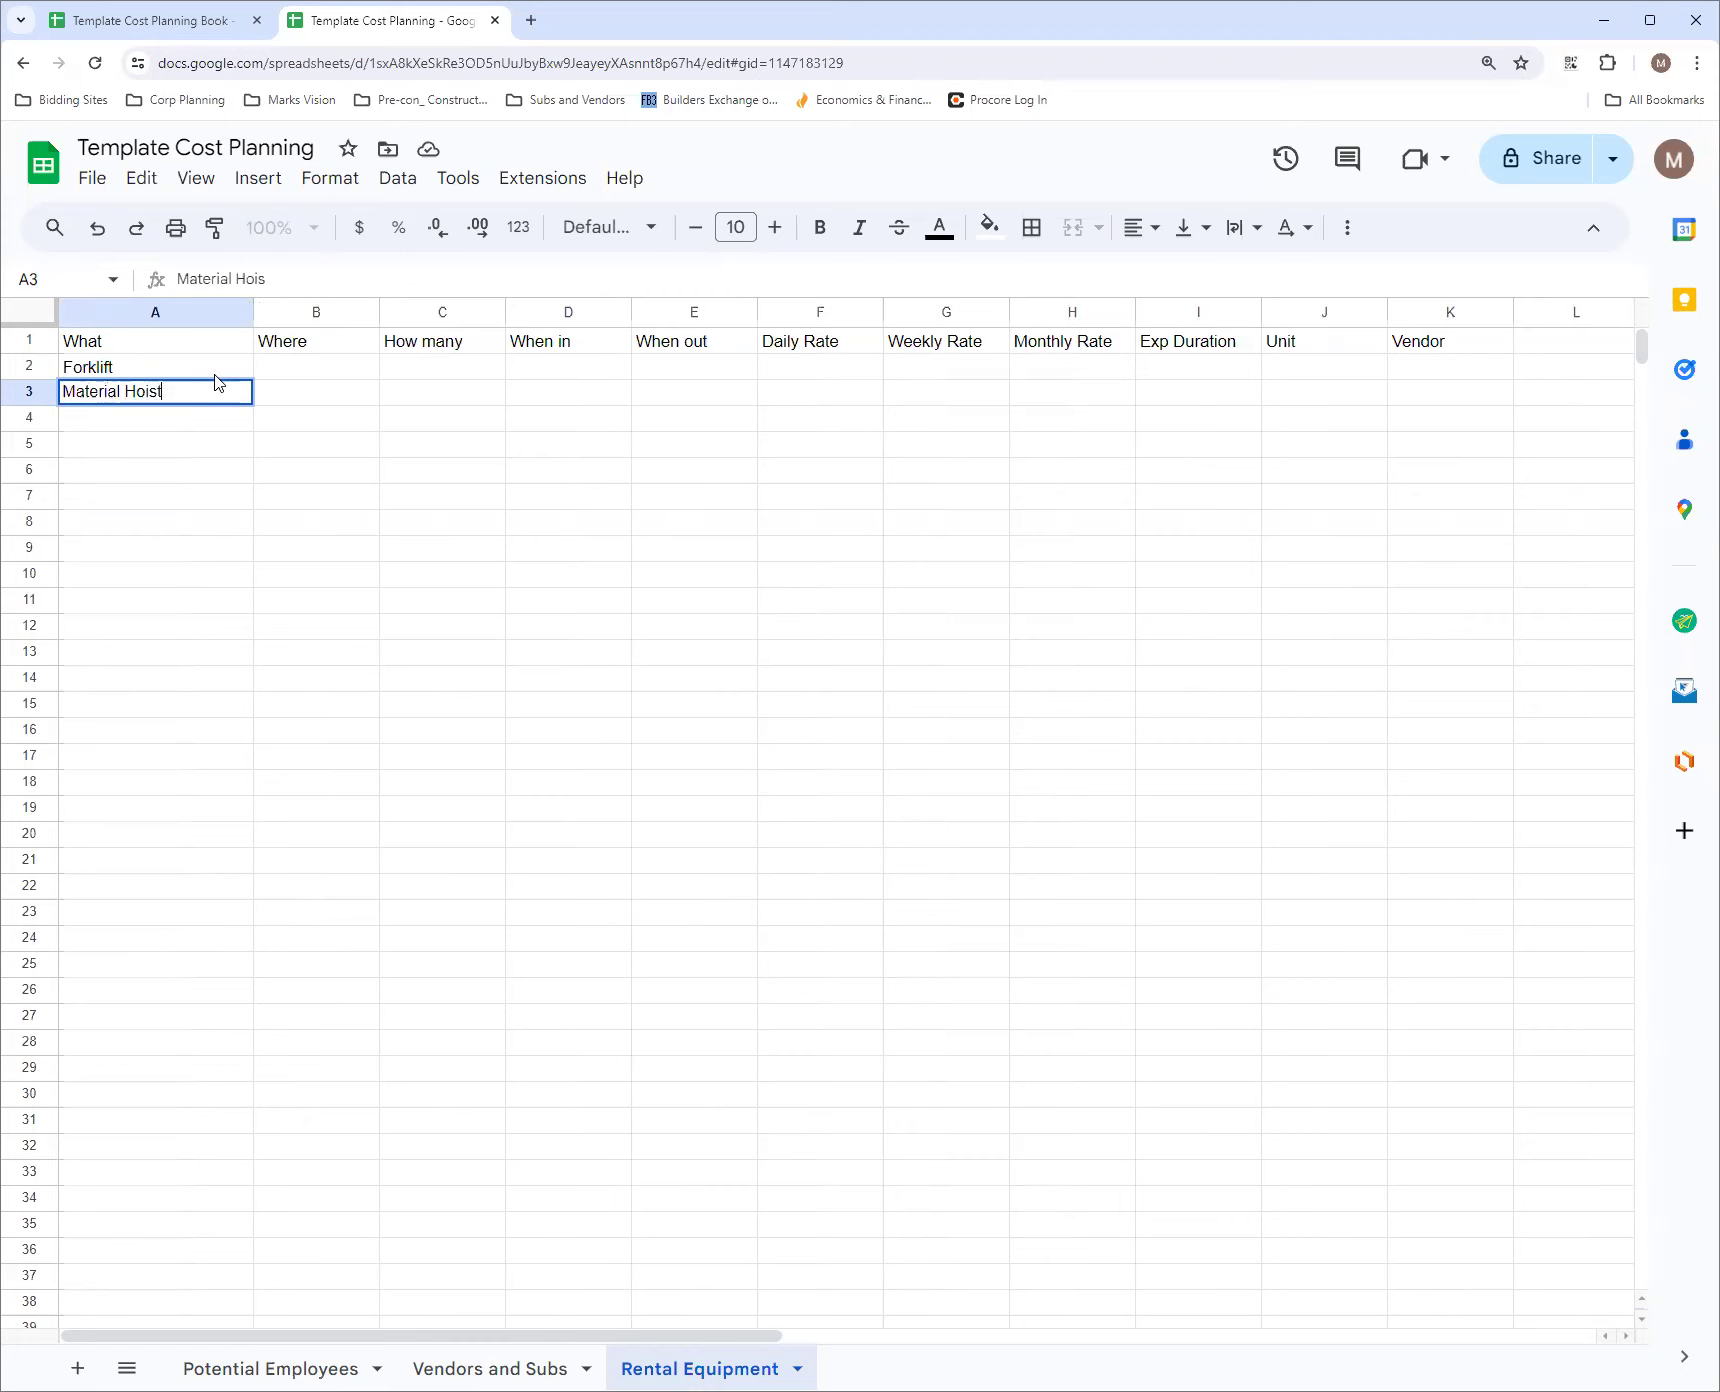
type("s")
key("Return")
Enter Manlift in cell A4 and Pipe Bender in cell A5
type("Ma")
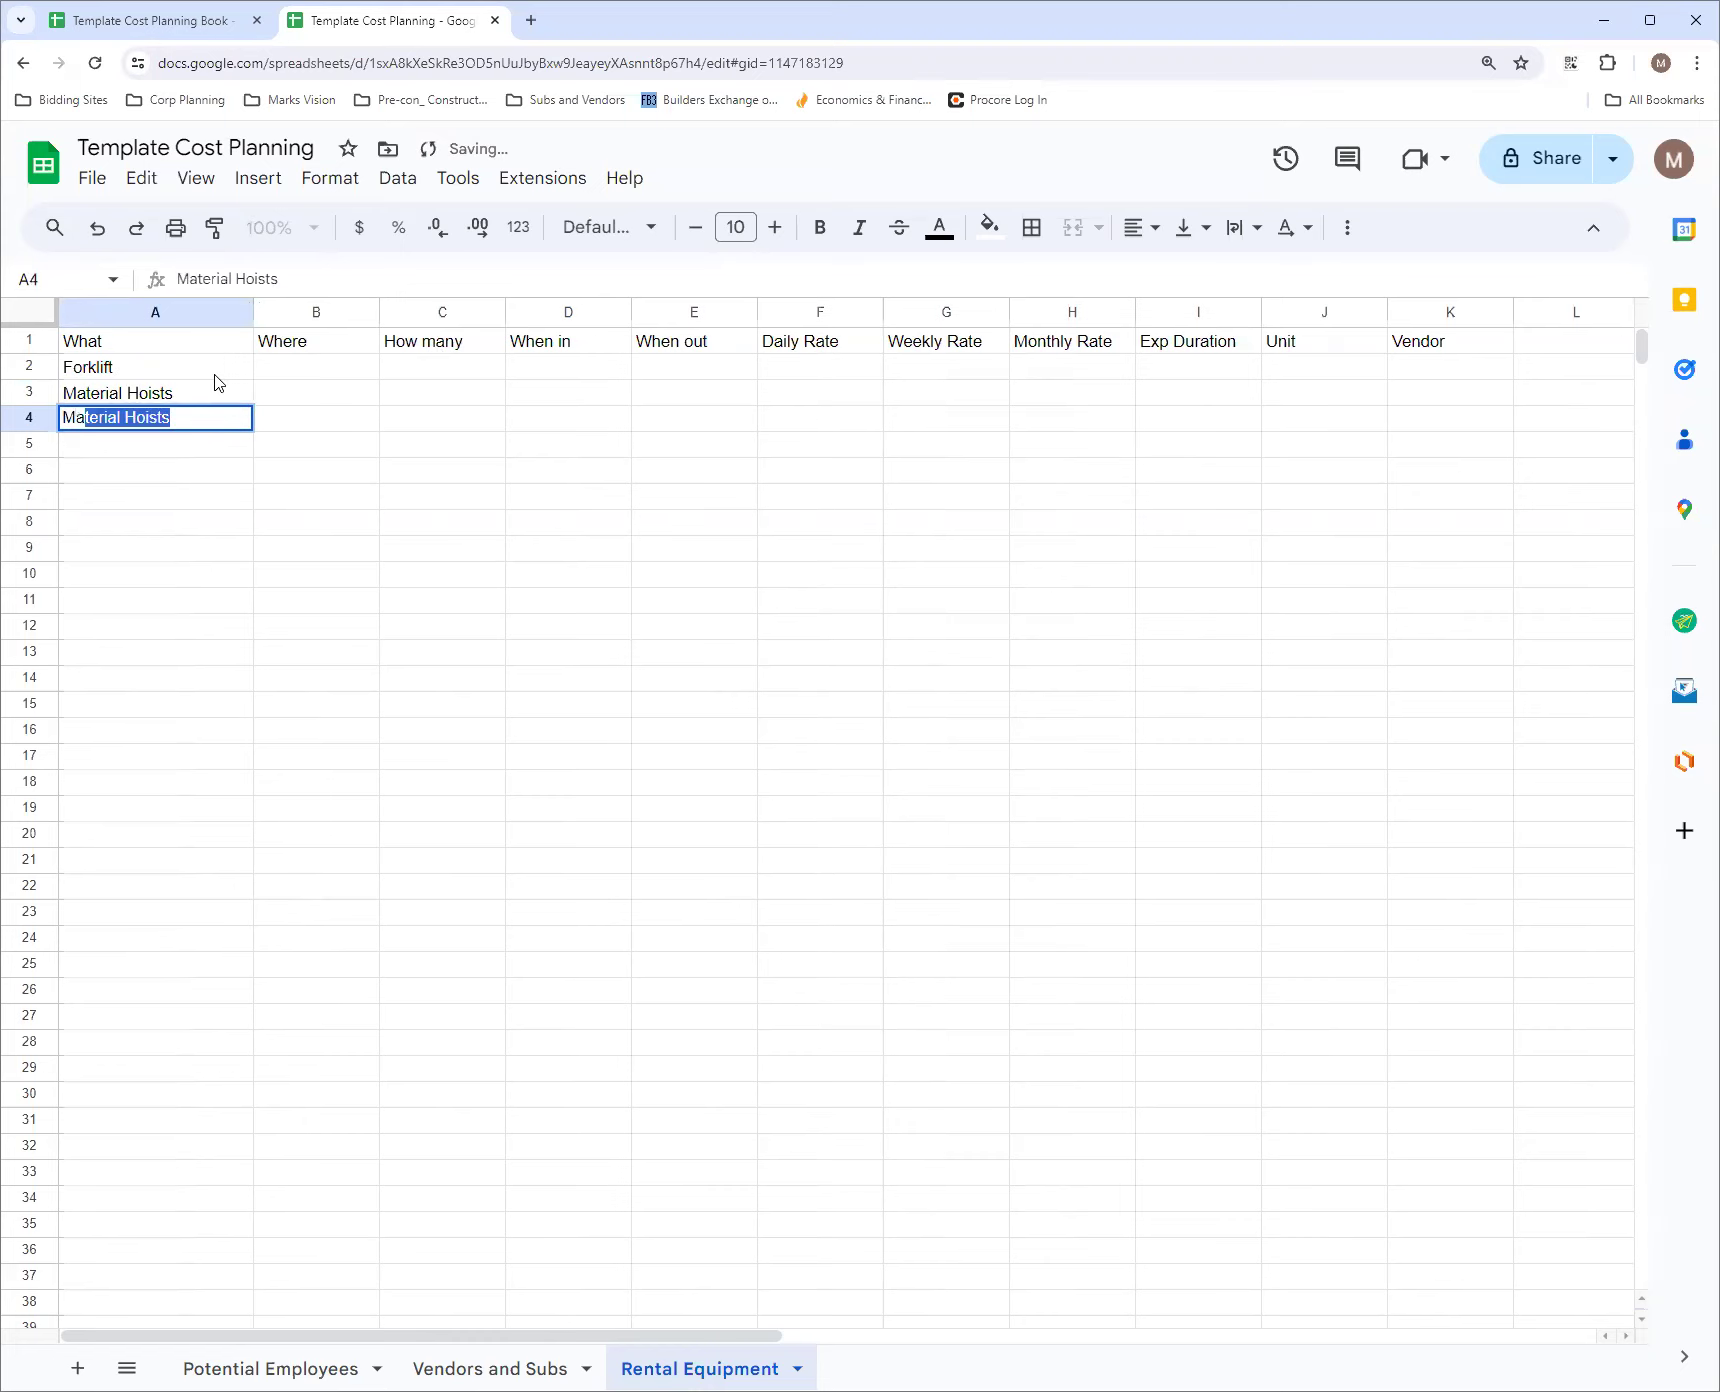
type("nlift")
key("Return")
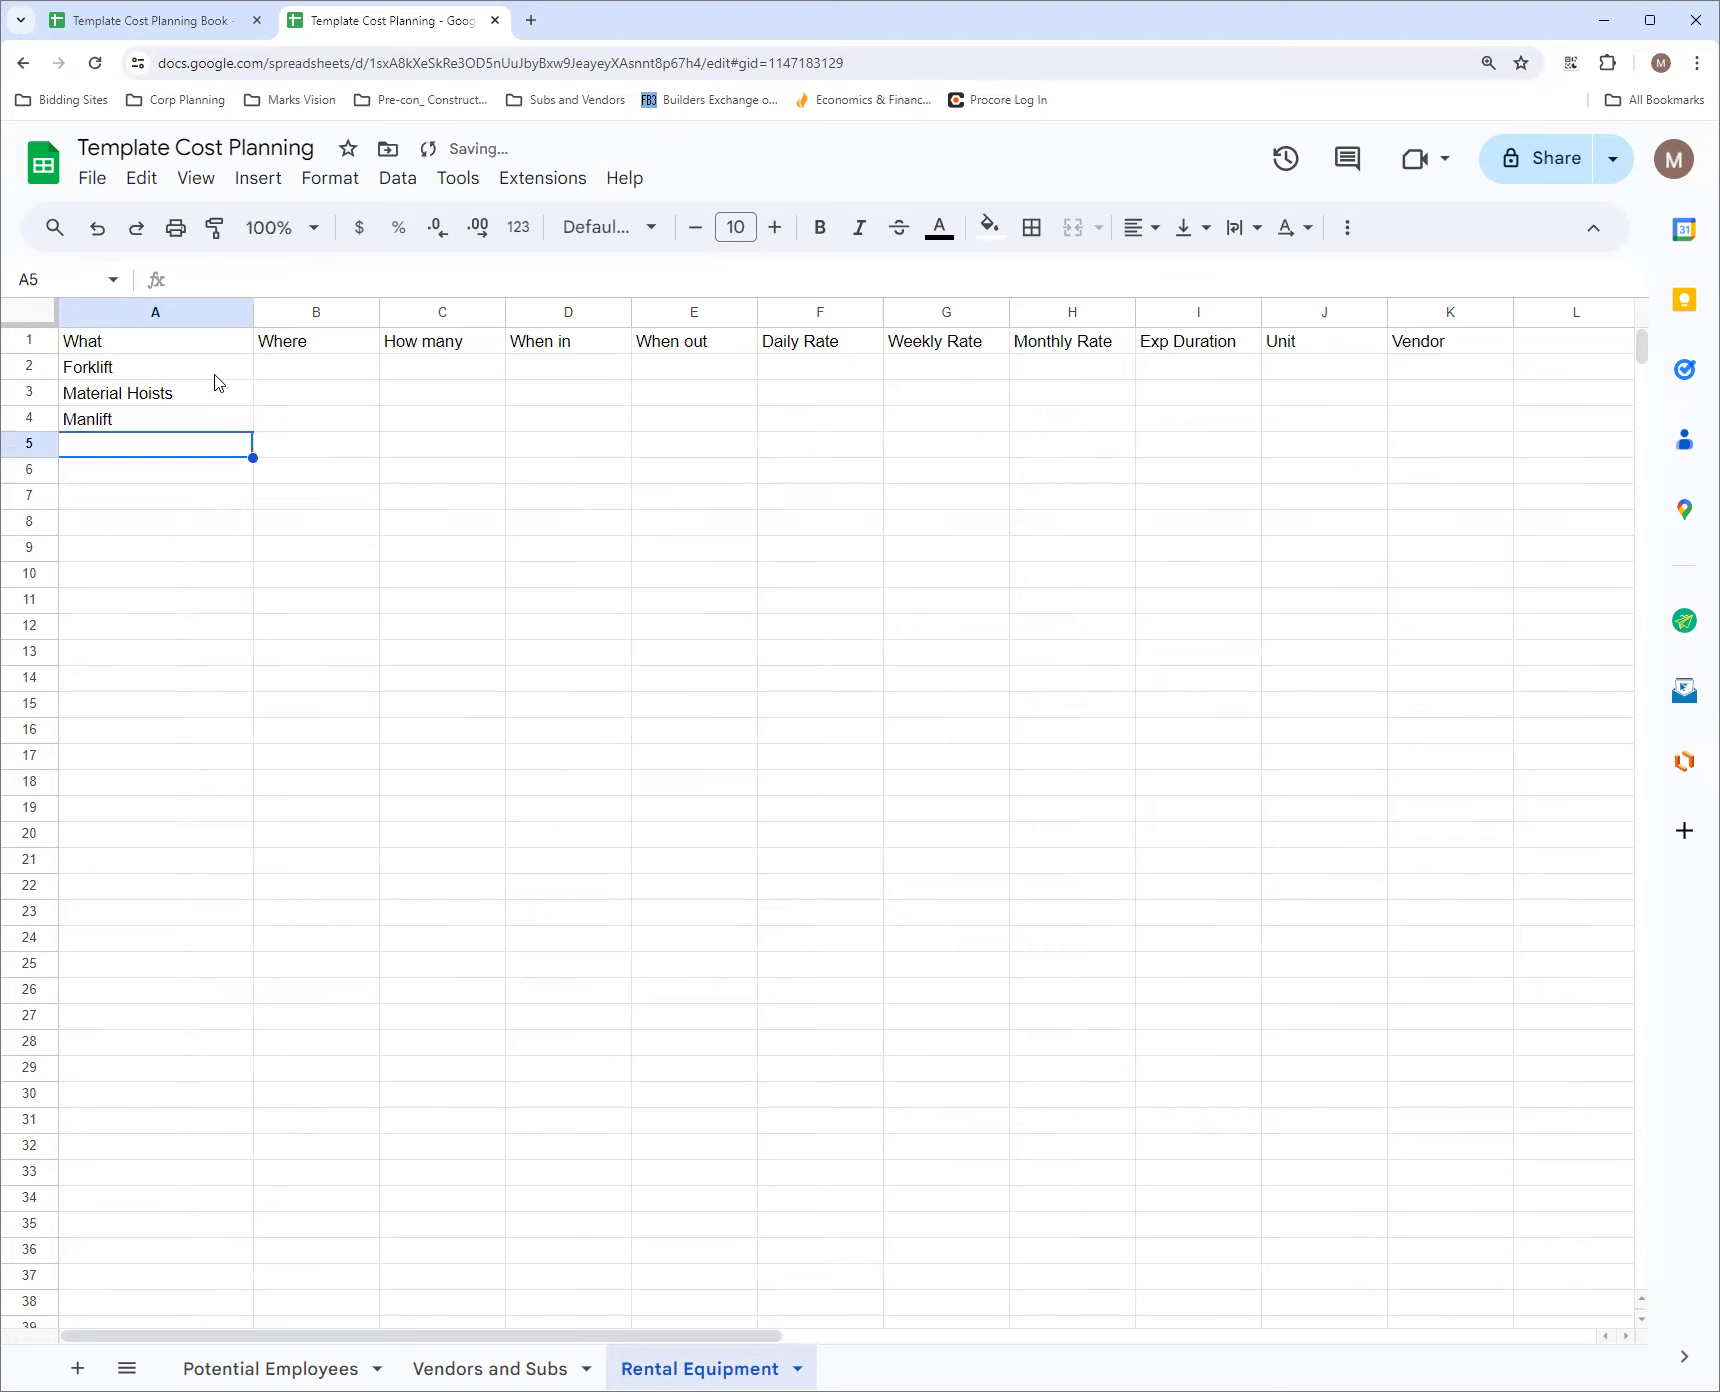
type("Pipe Bender")
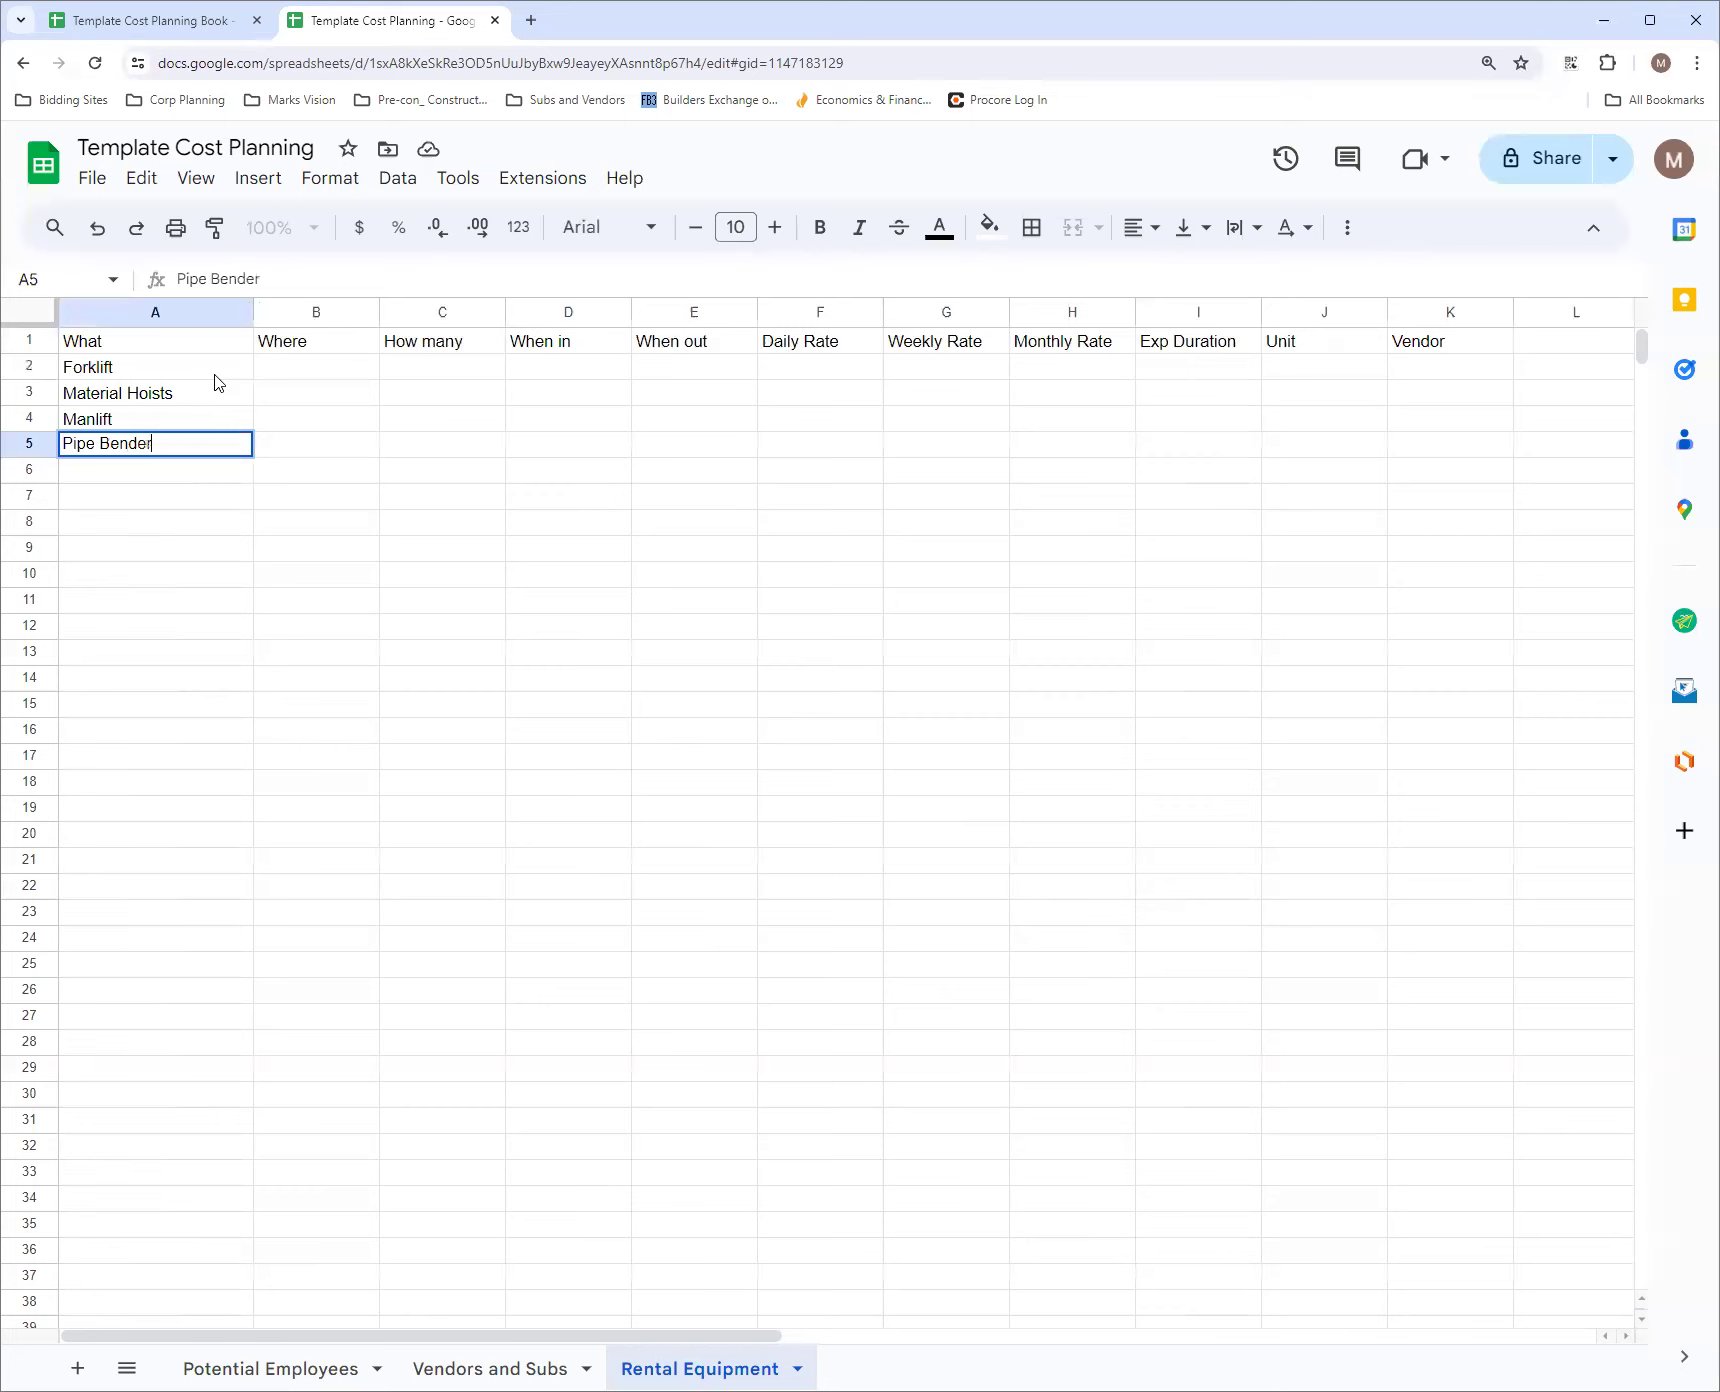
key("Return")
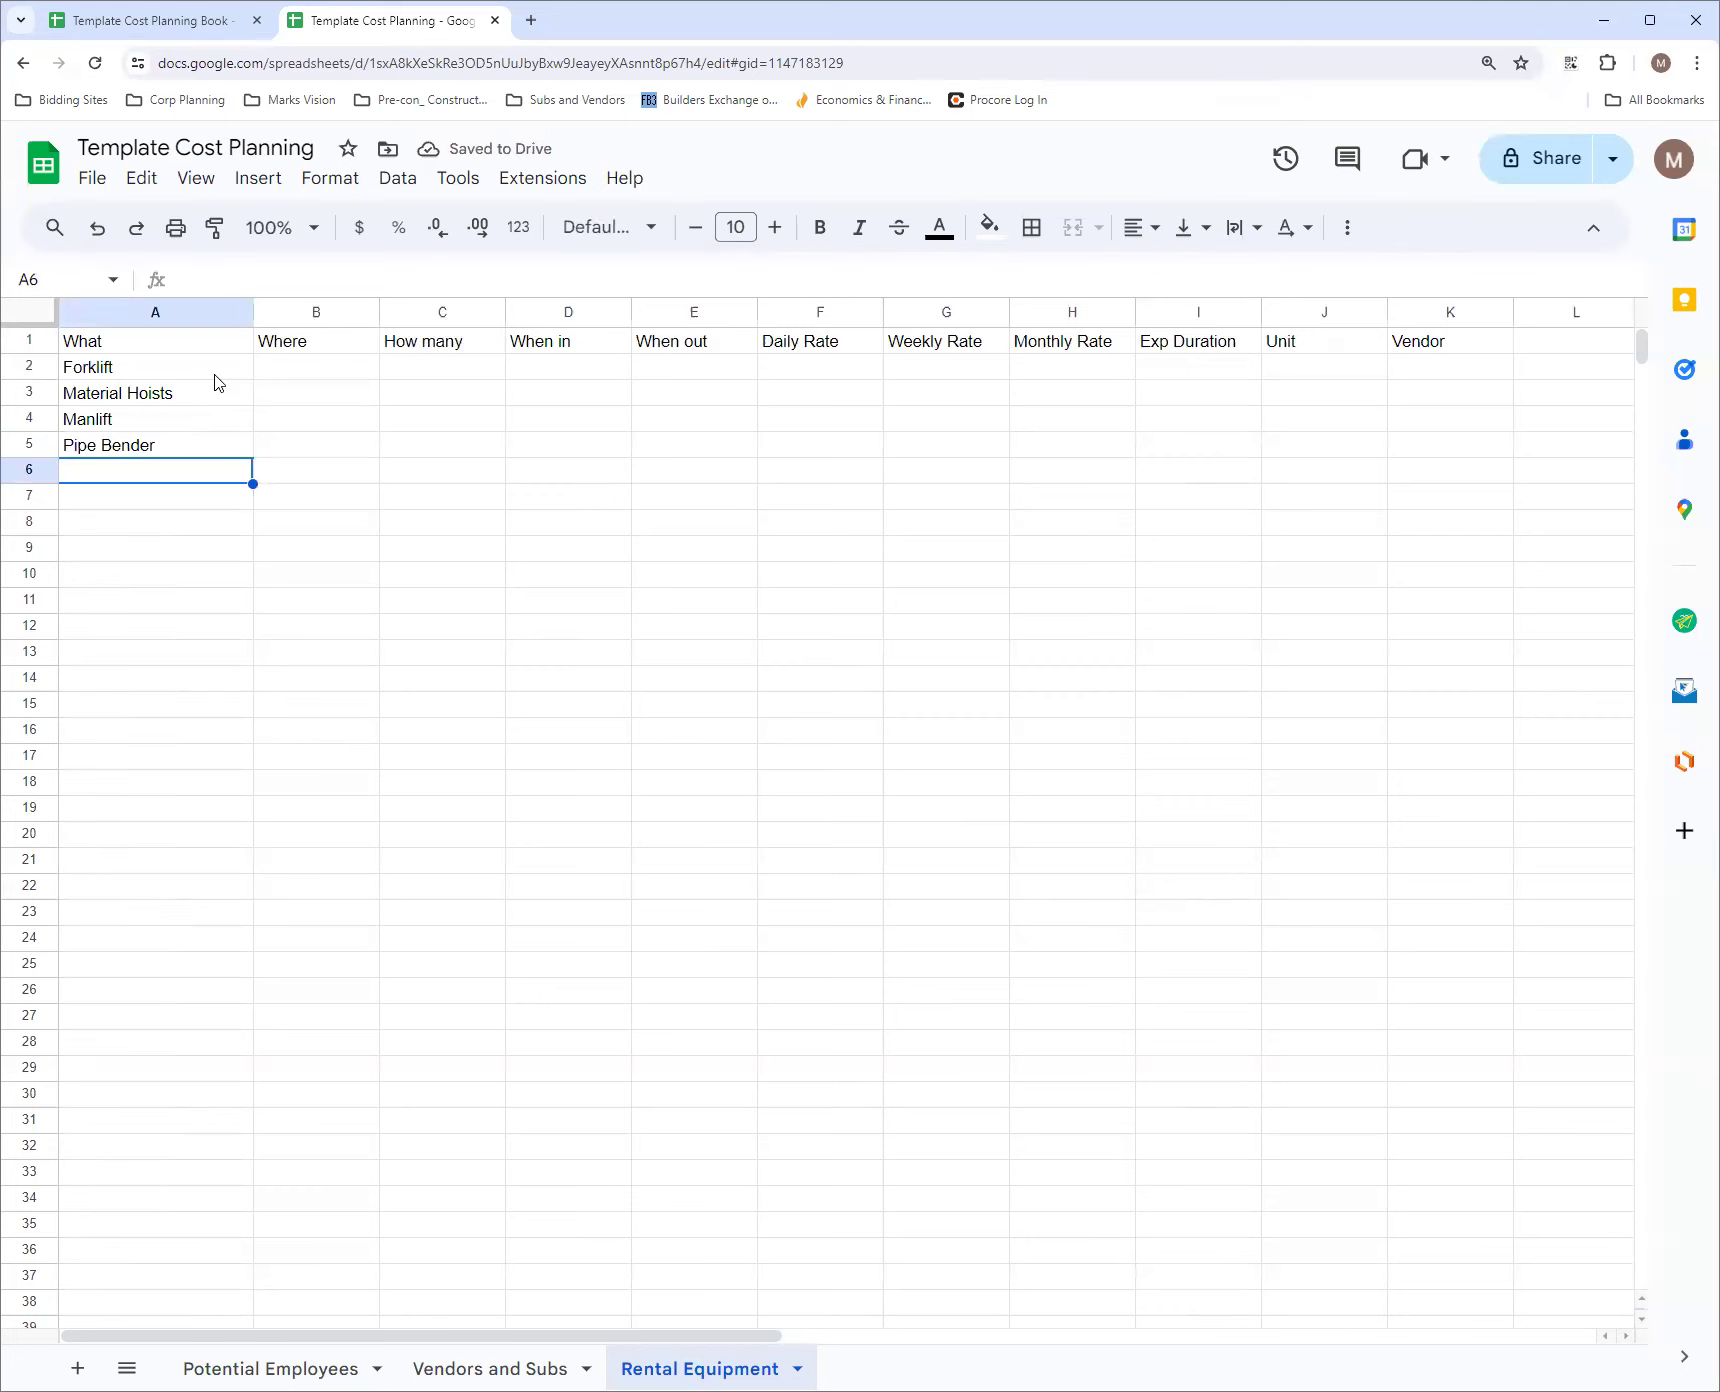
type("Saw")
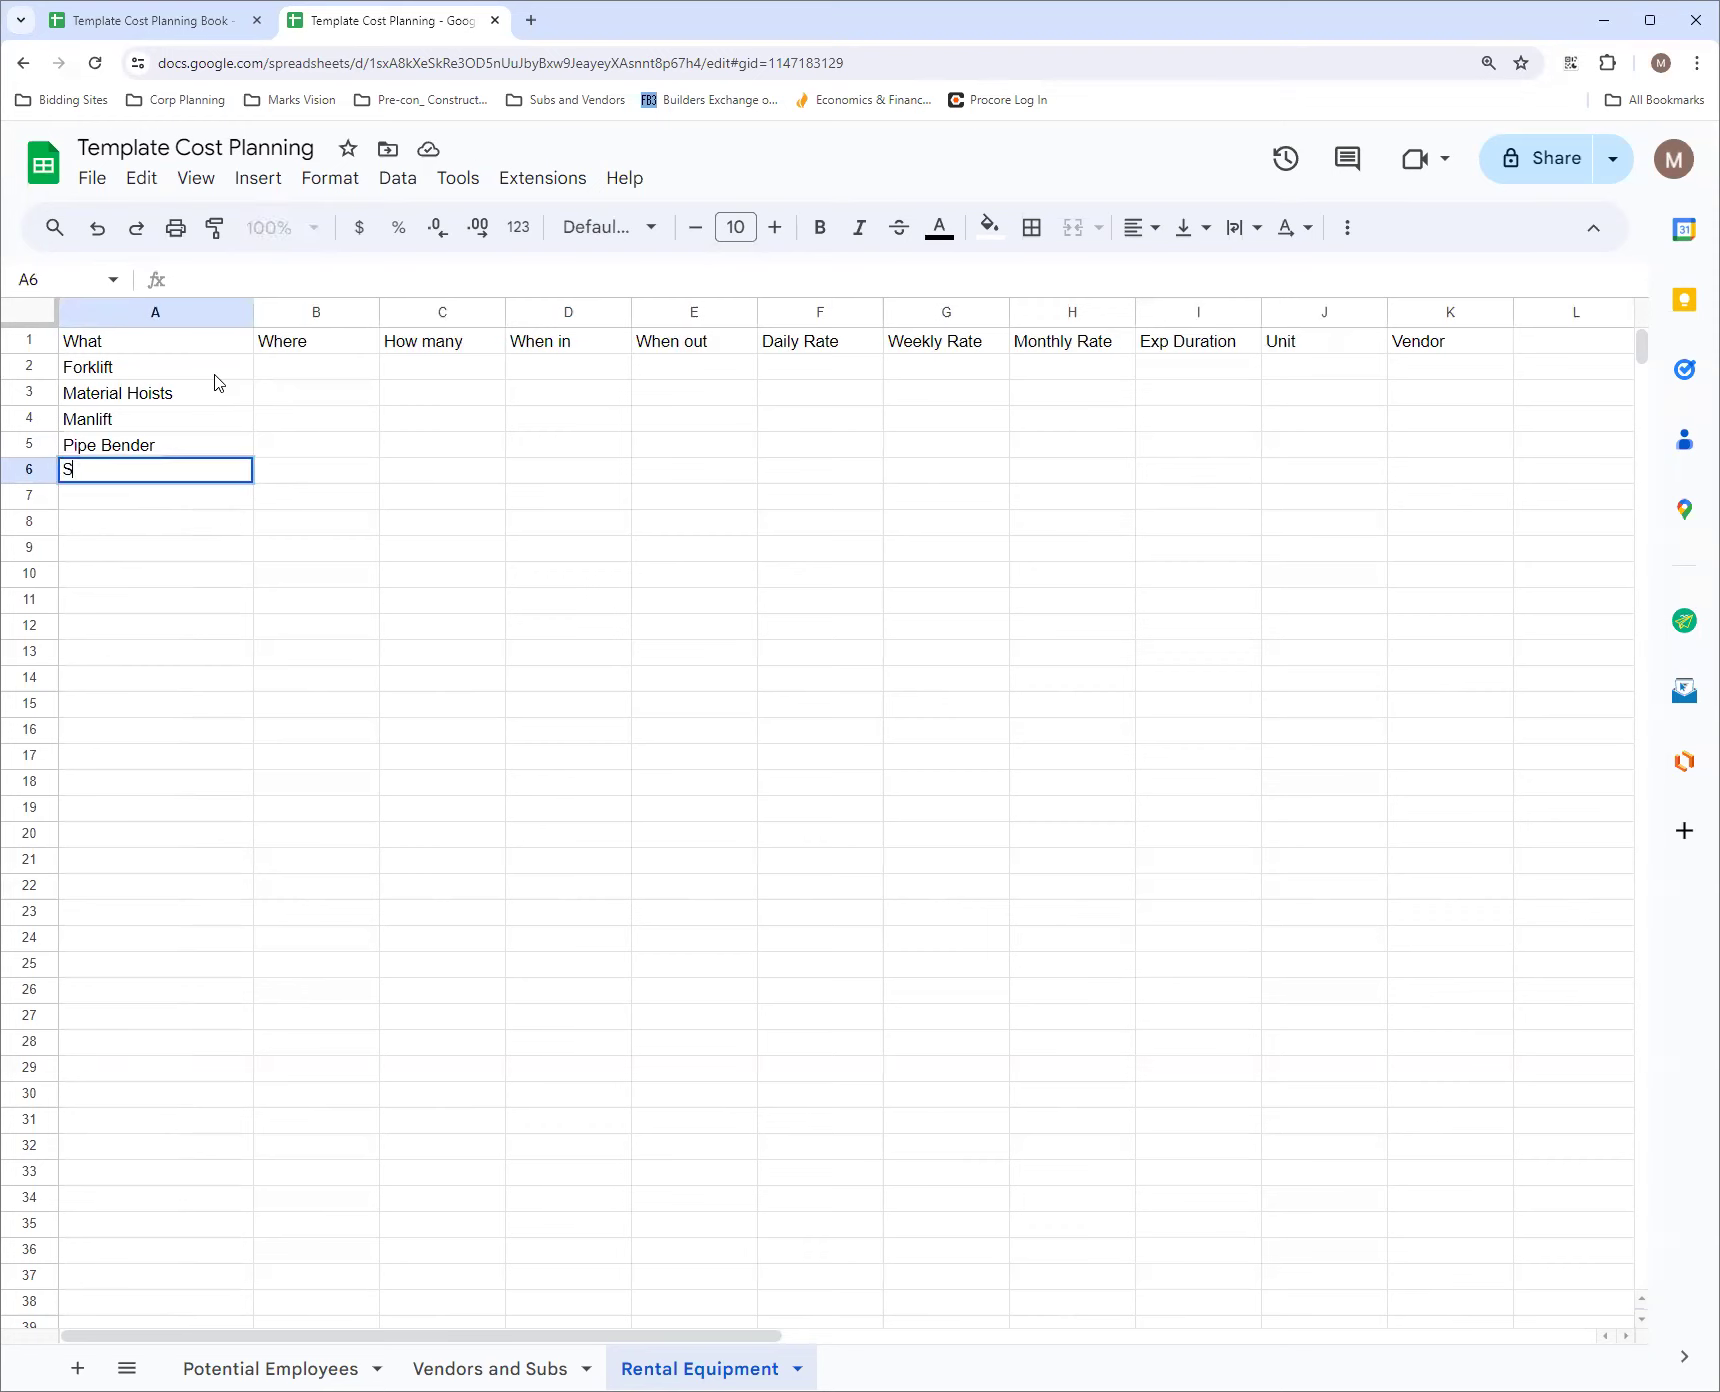
key("BackSpace")
key("BackSpace")
key("BackSpace")
Enter Rigging Gear in cell A6 as the fifth equipment item under What
type("Rig")
type("ginh")
type("g B")
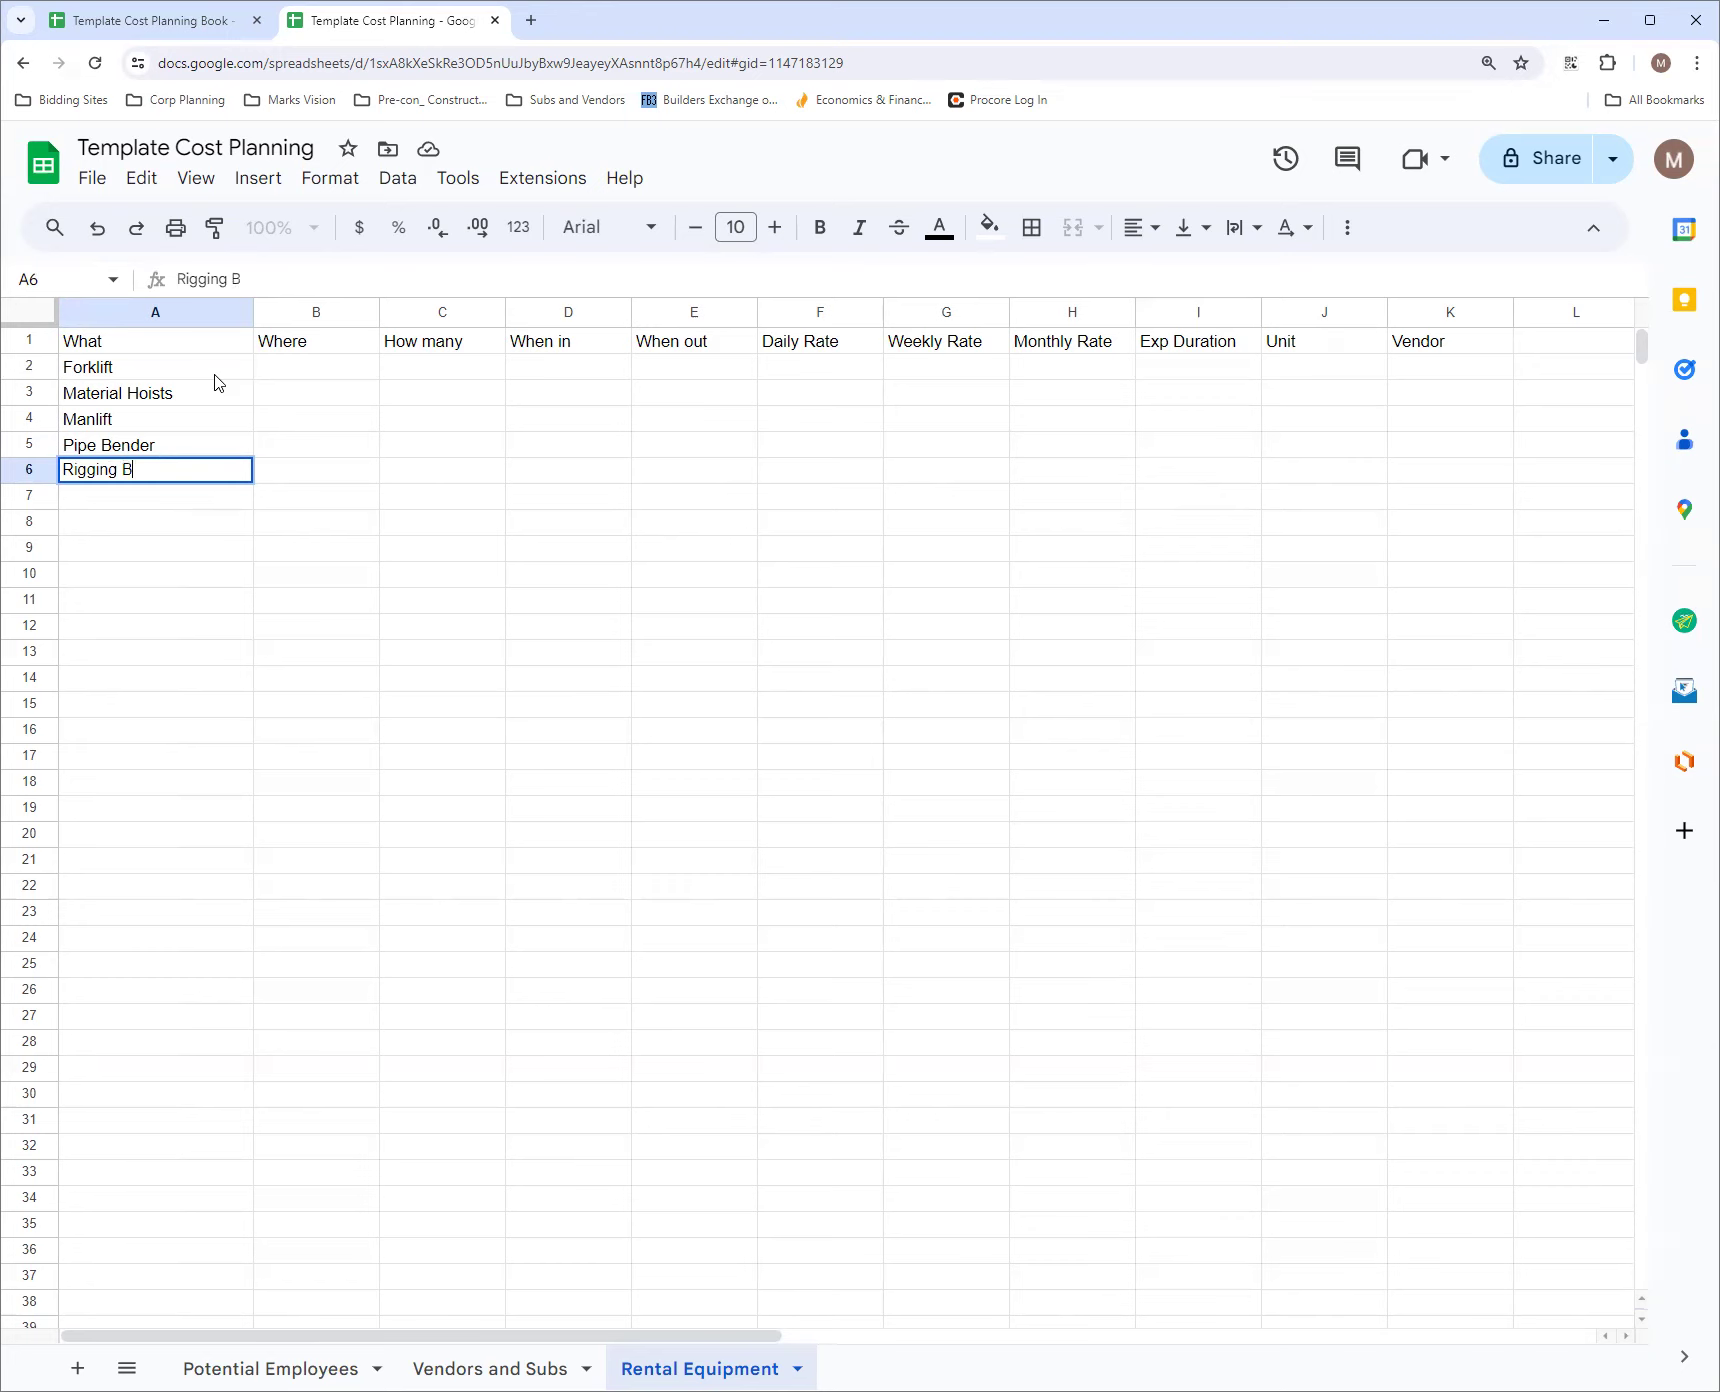
type("Geear")
key("BackSpace")
key("BackSpace")
key("BackSpace")
type("ar")
key("BackSpace")
key("BackSpace")
type("r")
Enter Ground level in cell B2 as the forklift's location
left_click(307, 375)
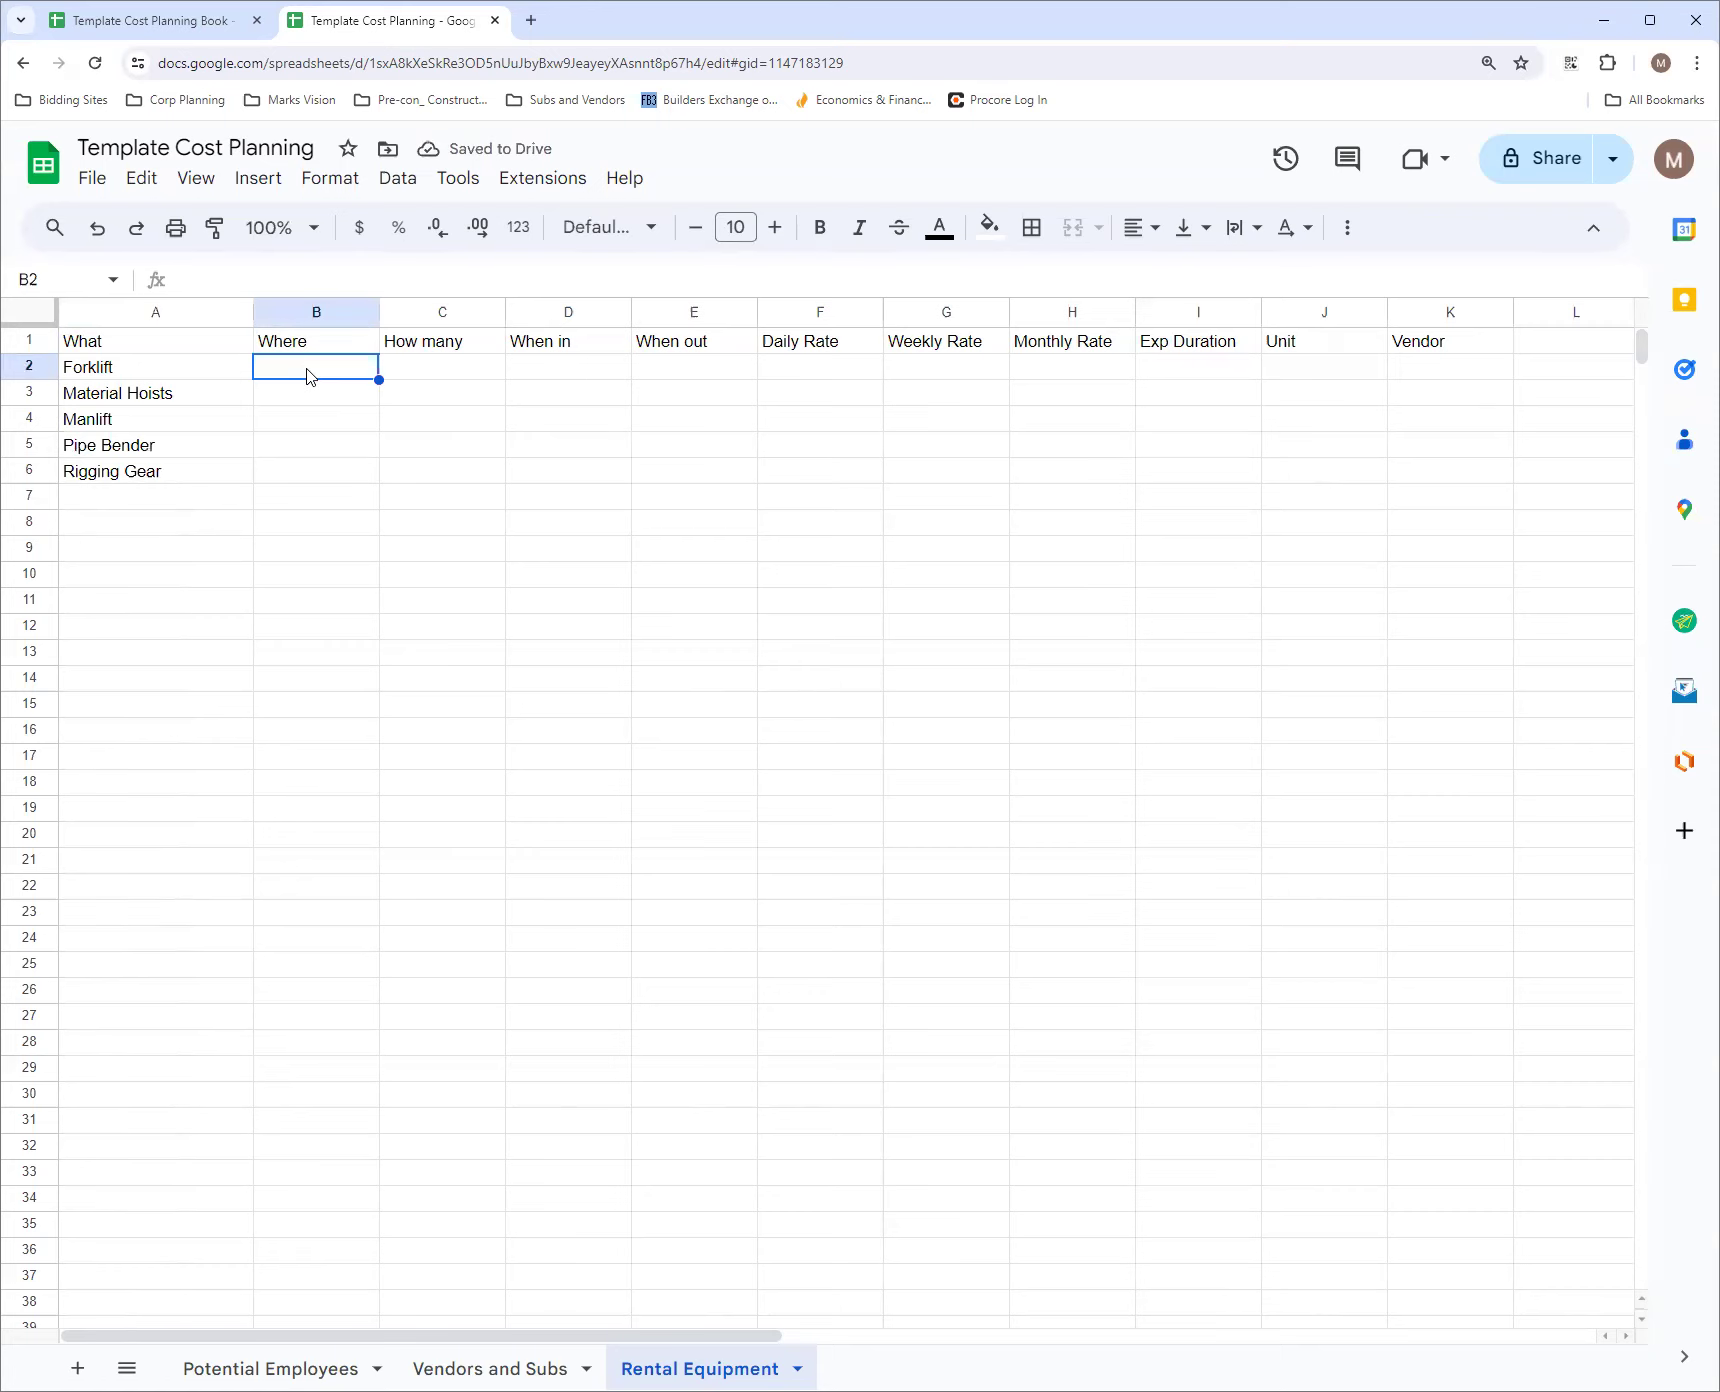
type("Gou")
key("BackSpace")
key("BackSpace")
type("rou")
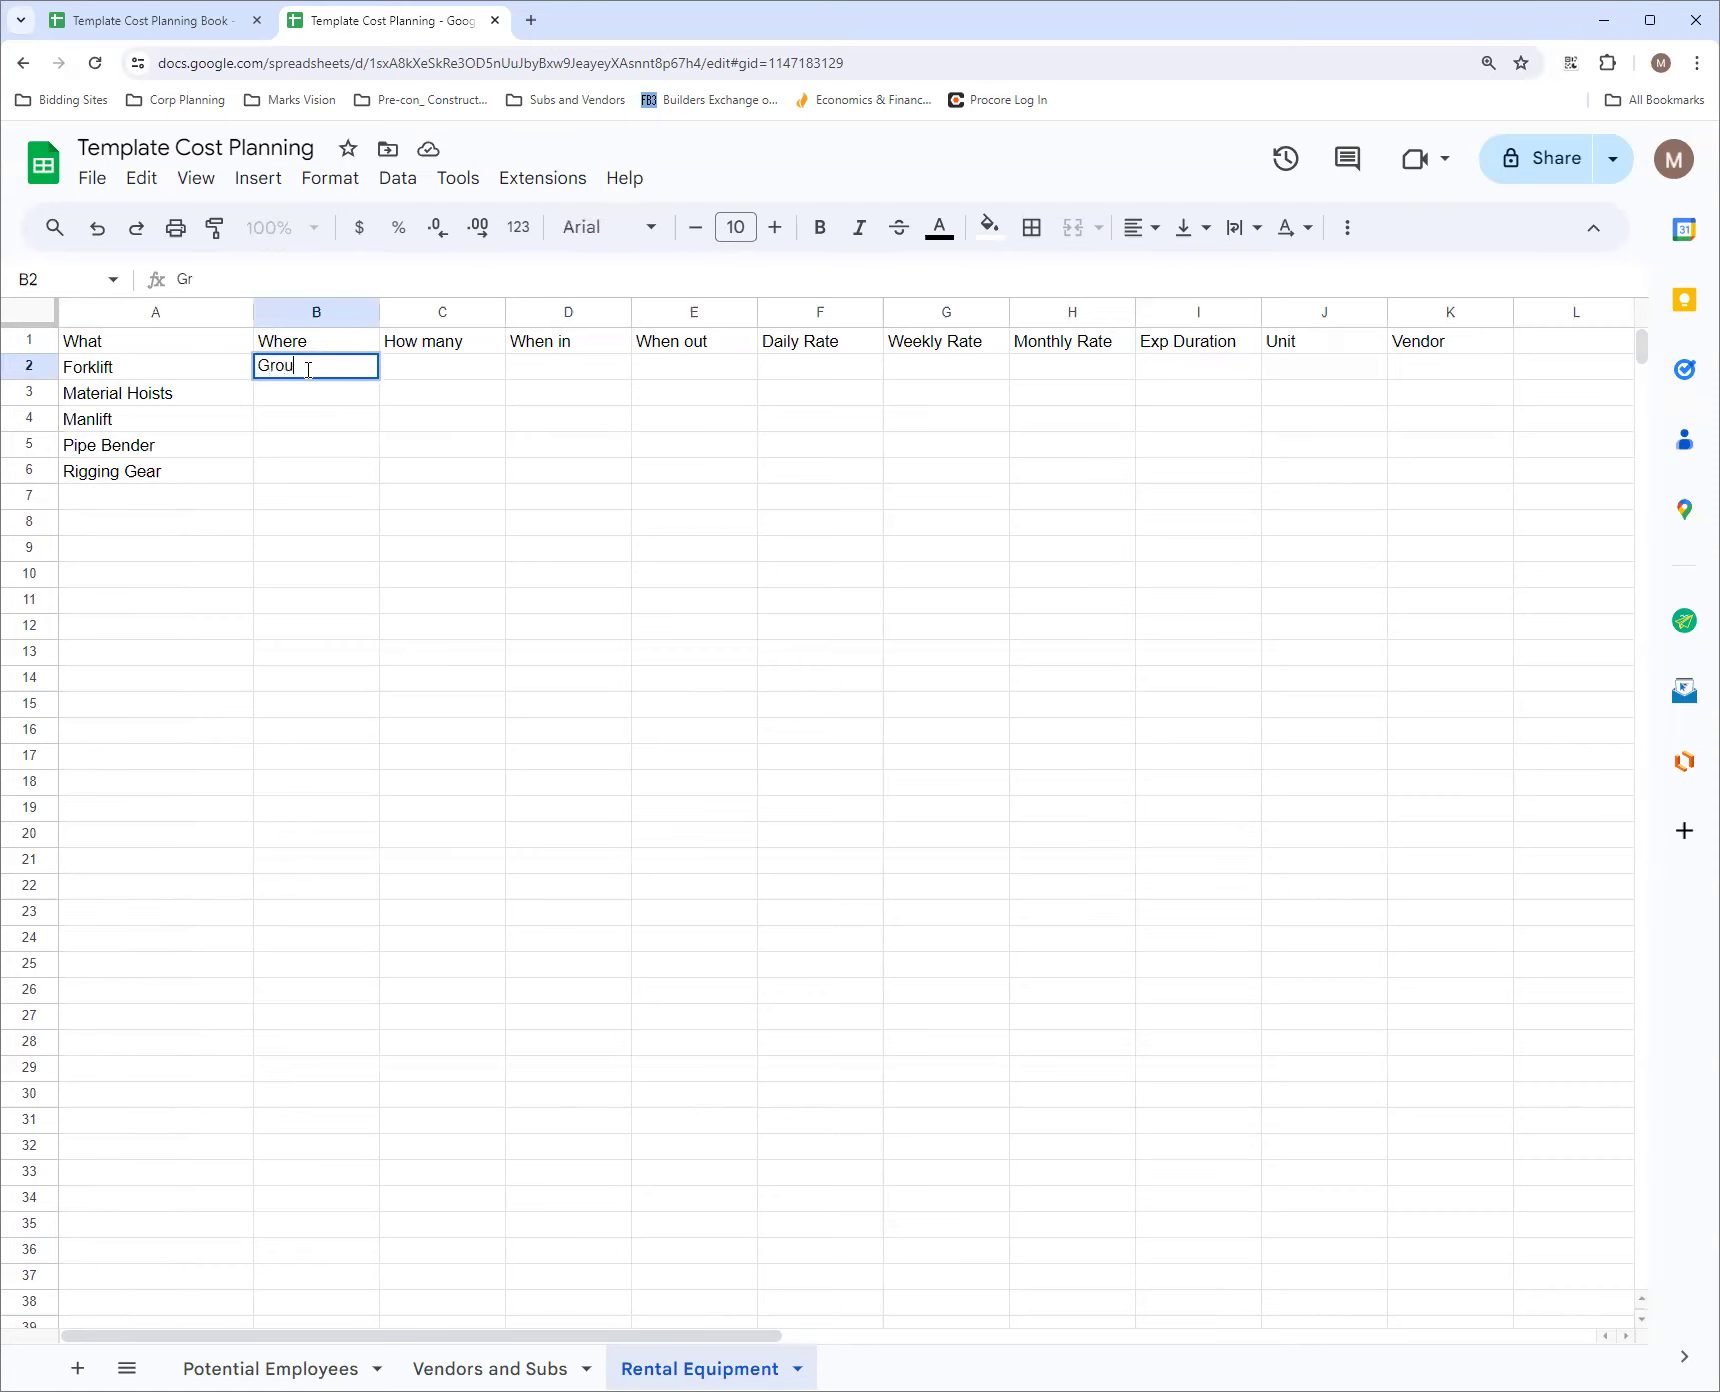
type("nd leve")
key("Return")
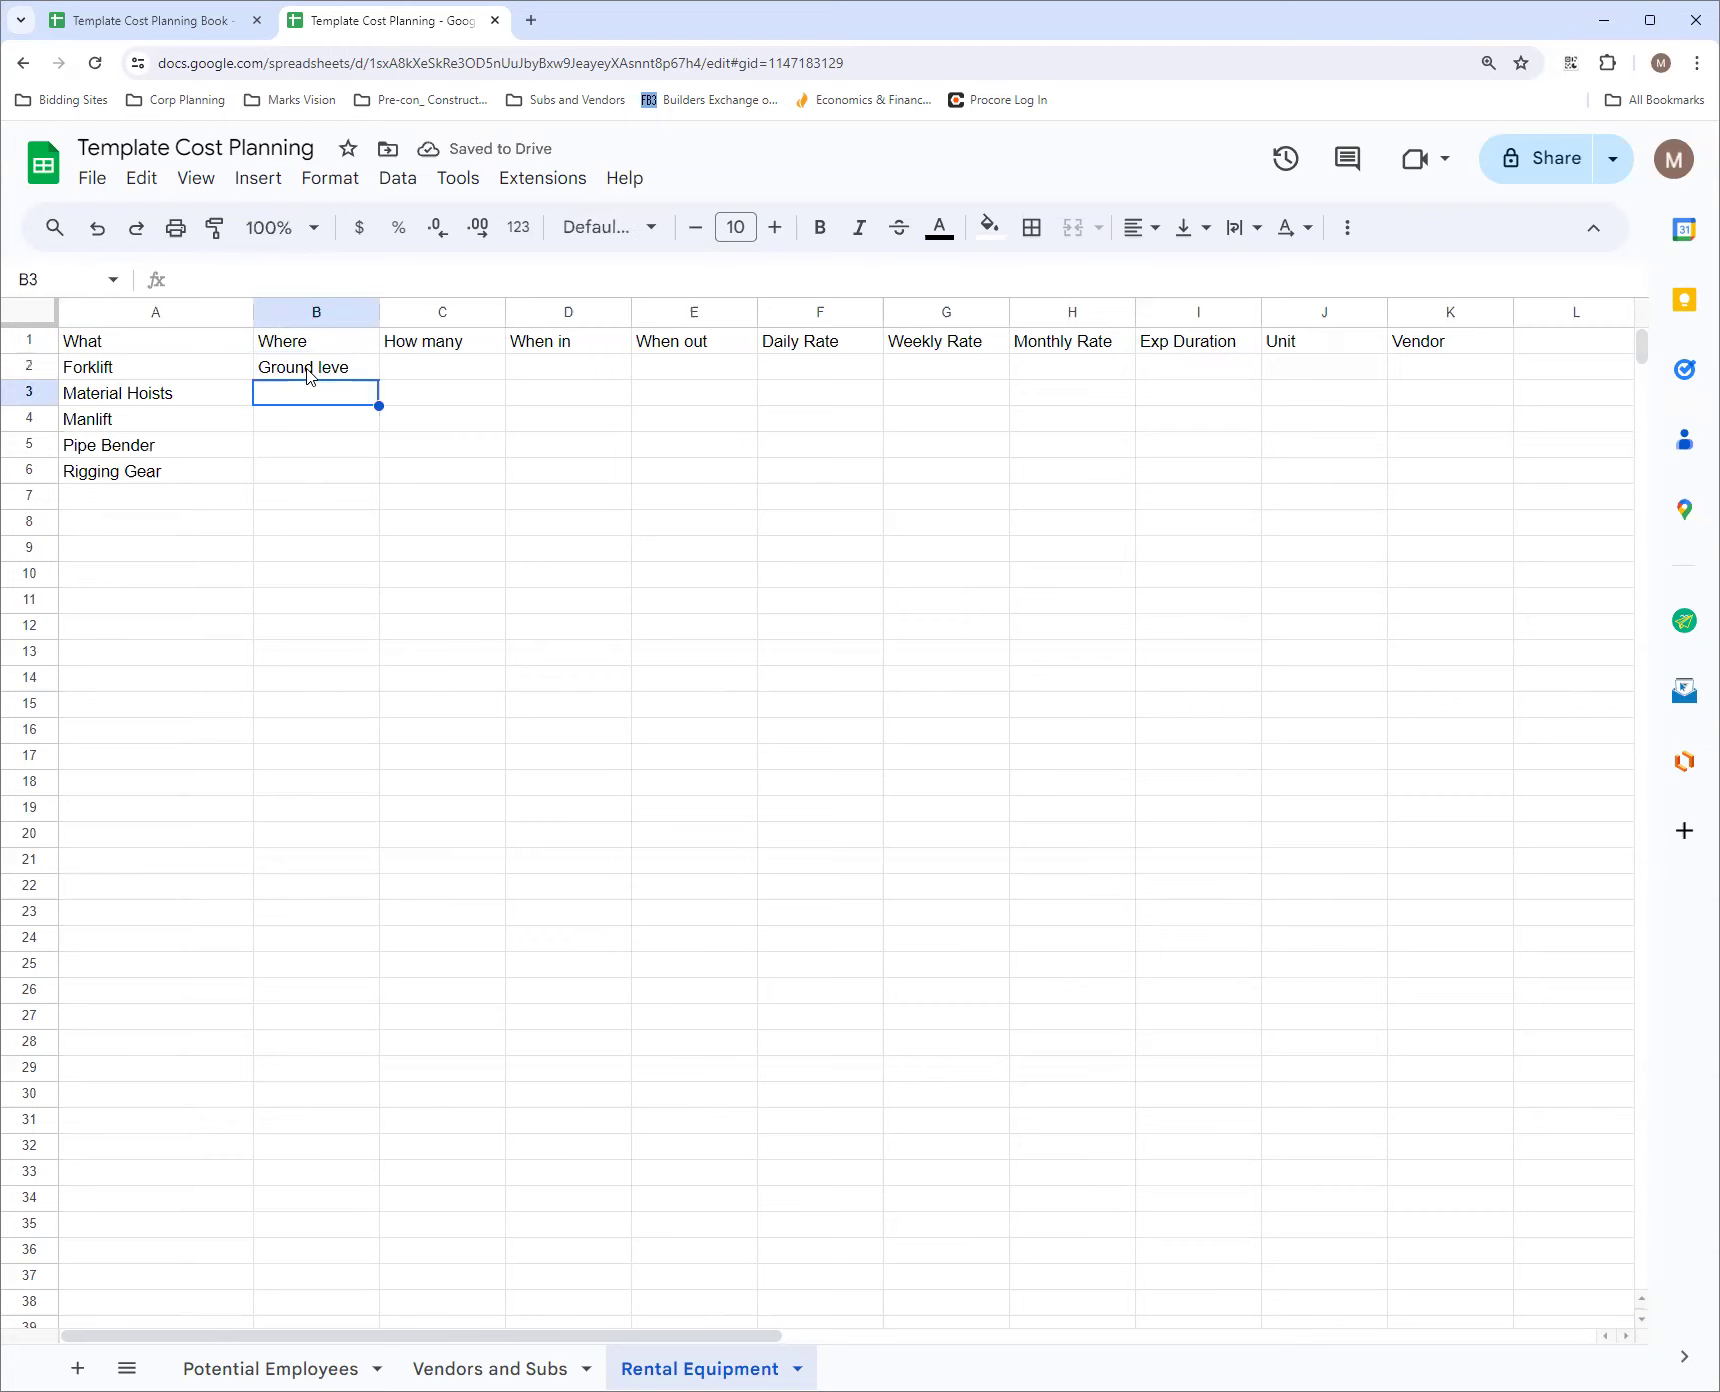
left_click(357, 372)
double_click(357, 369)
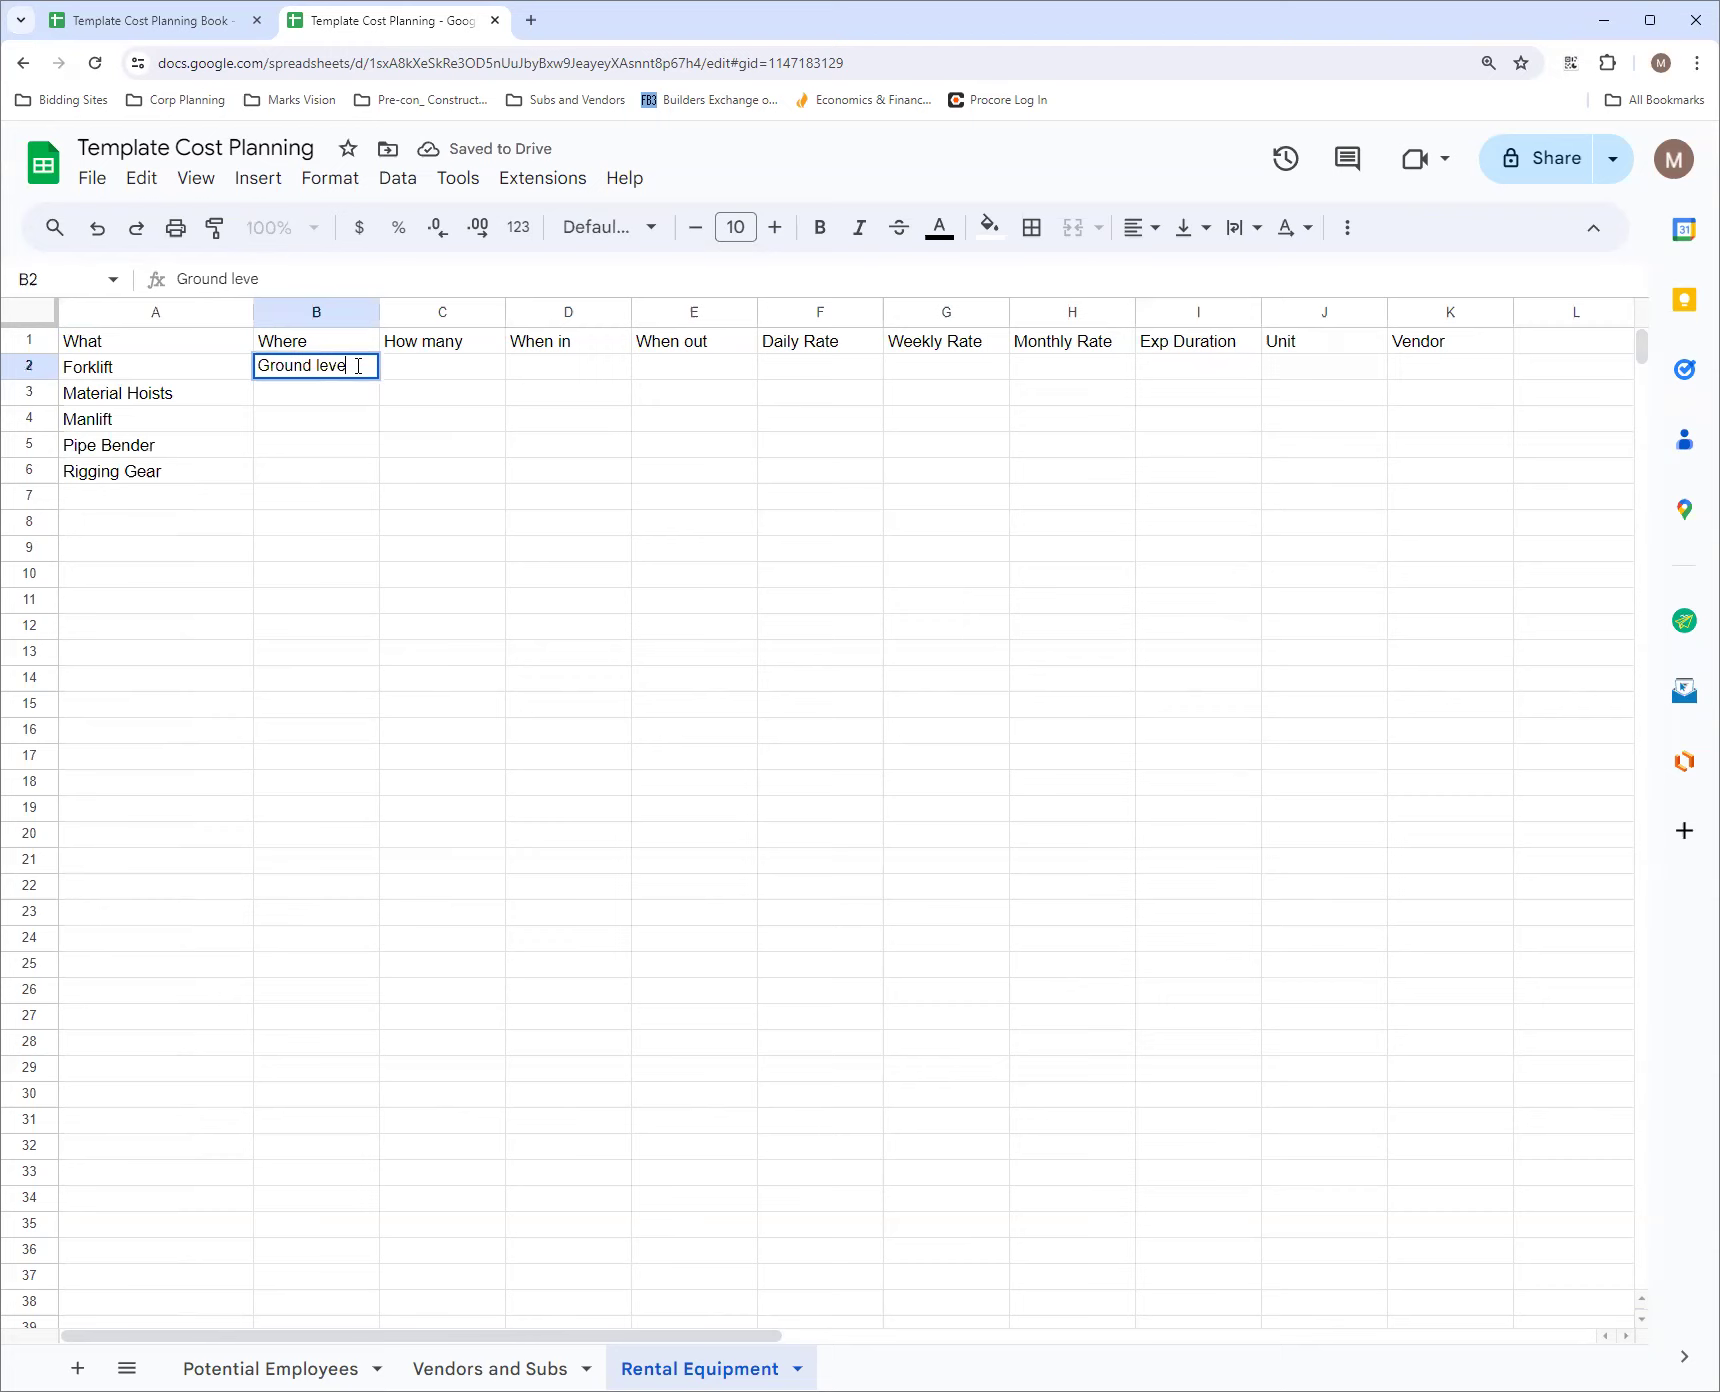
type("l")
key("Return")
Enter Lvl 2 in cells B3 and B4 as the location of the material hoists and manlift
type("Lvl")
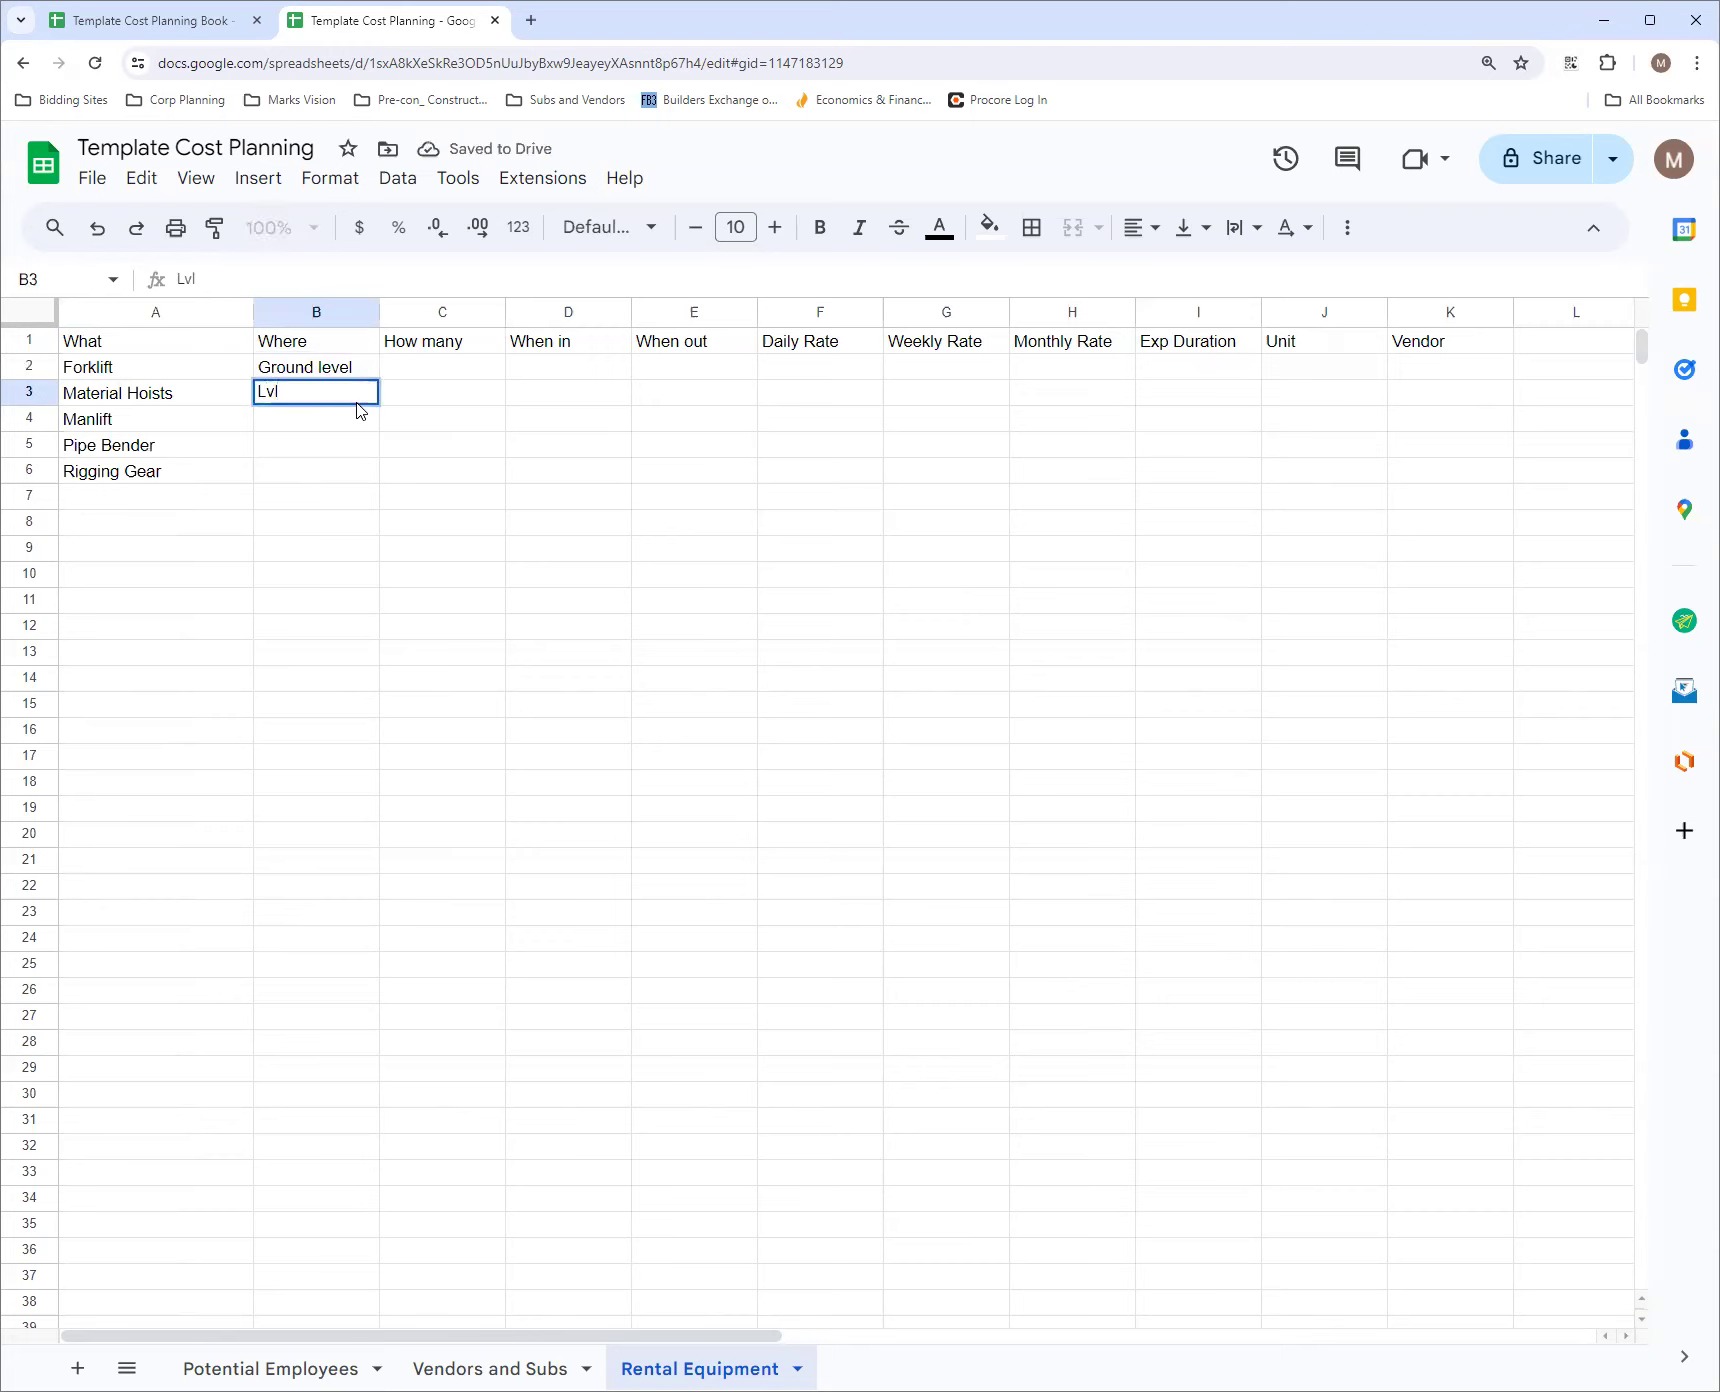
type(" 2")
key("Return")
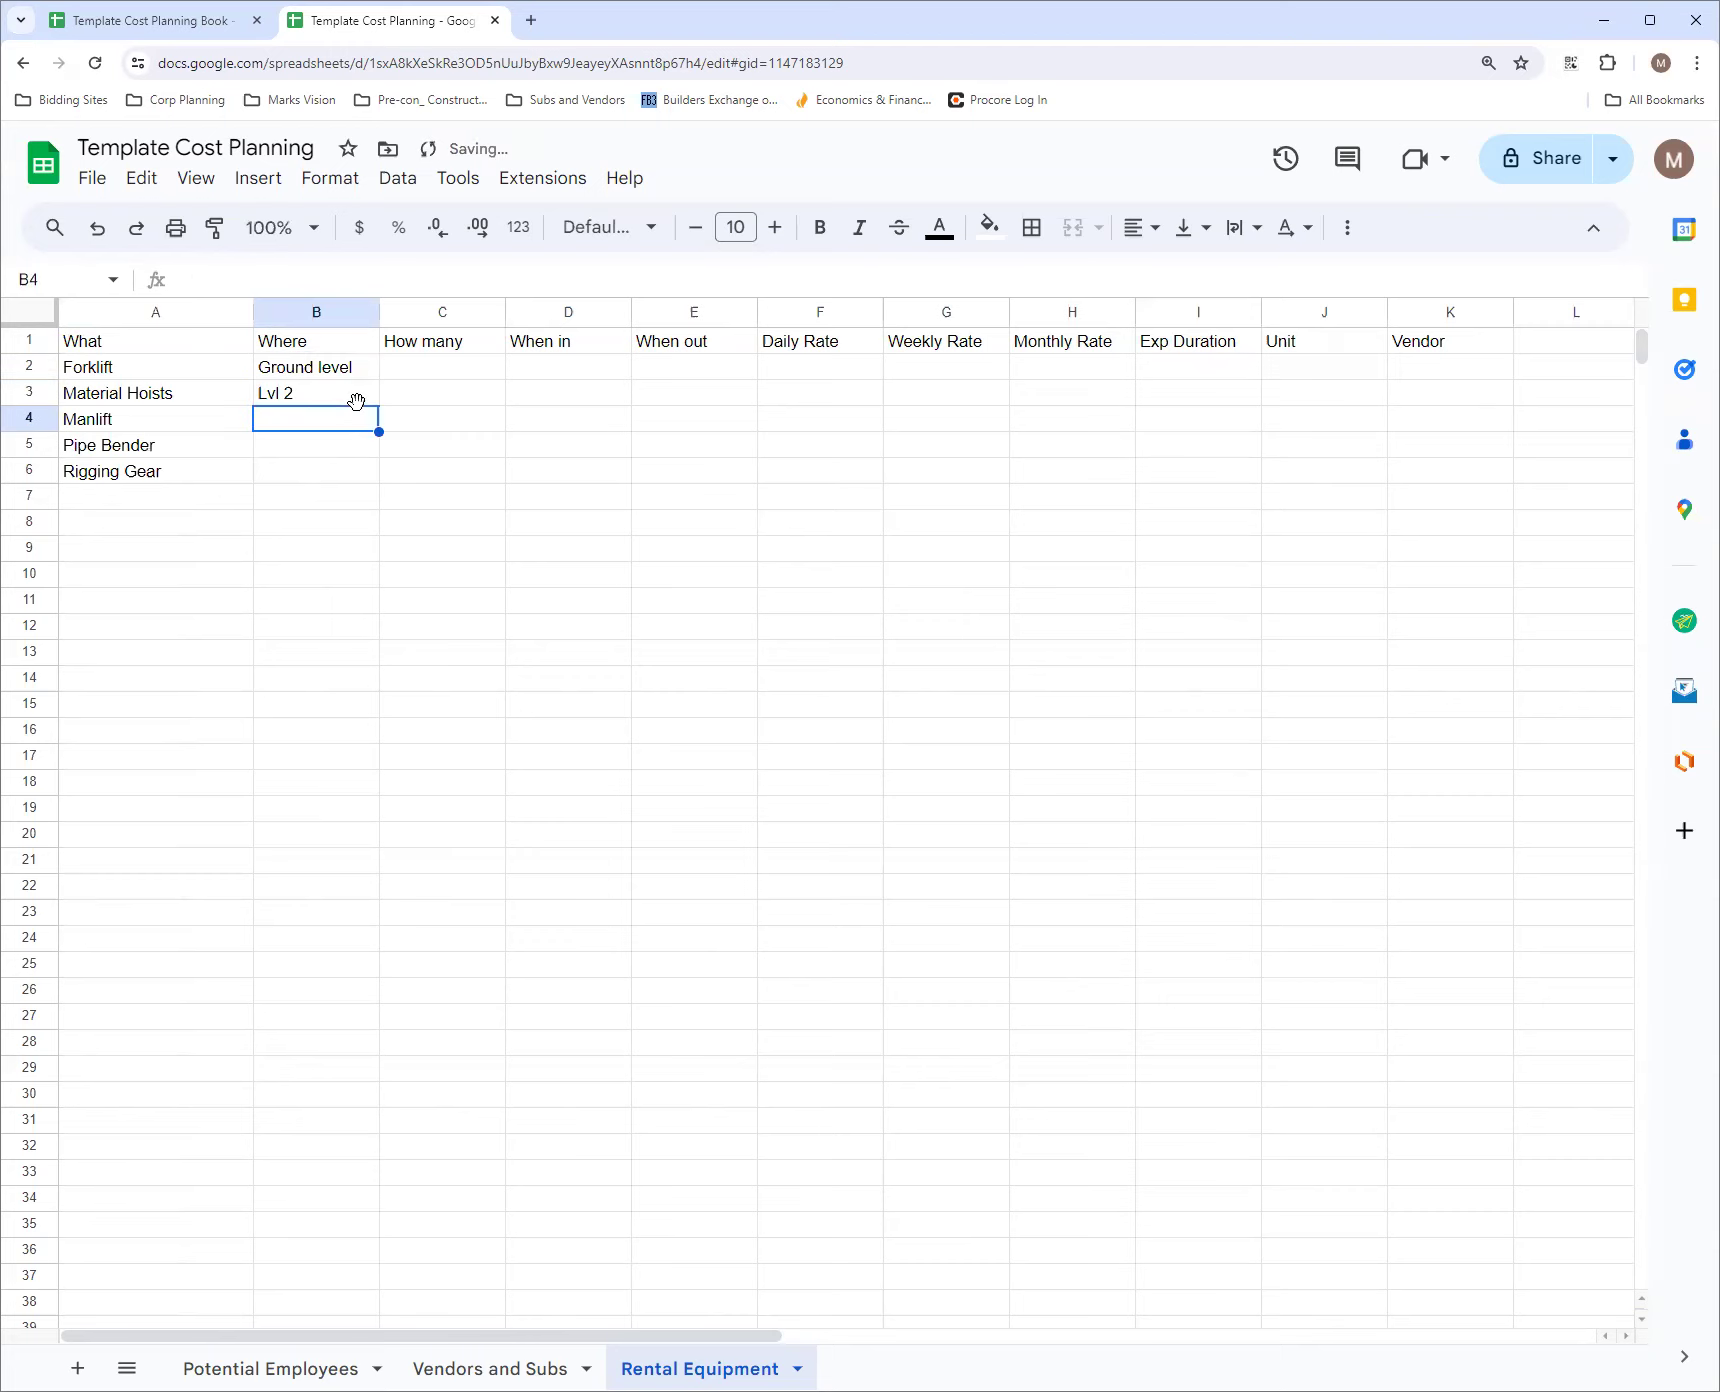
type("Lvl 2")
key("Tab")
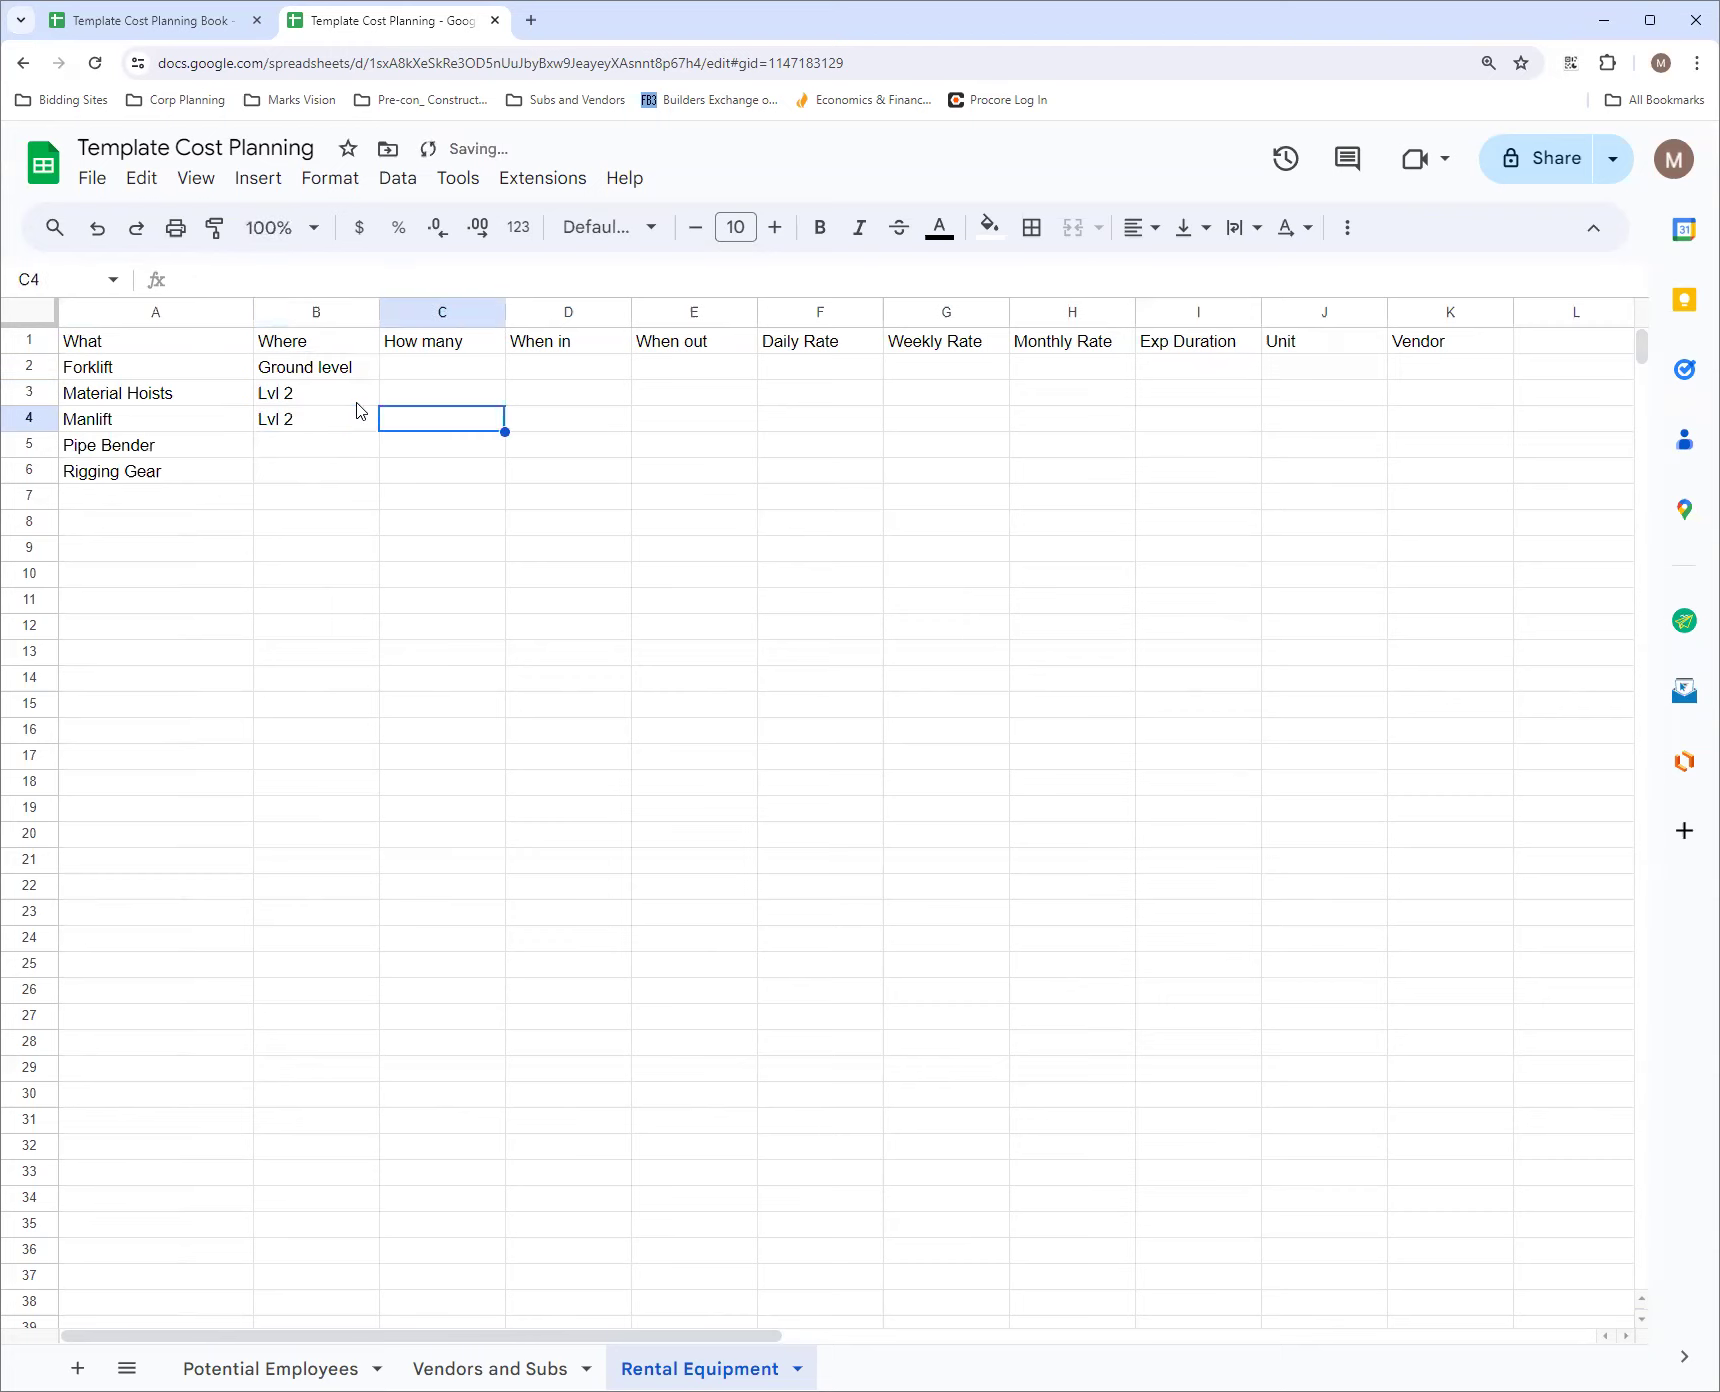
Enter Ground level in cells B5 and B6 for the pipe bender and rigging gear
left_click(313, 455)
type("Grou")
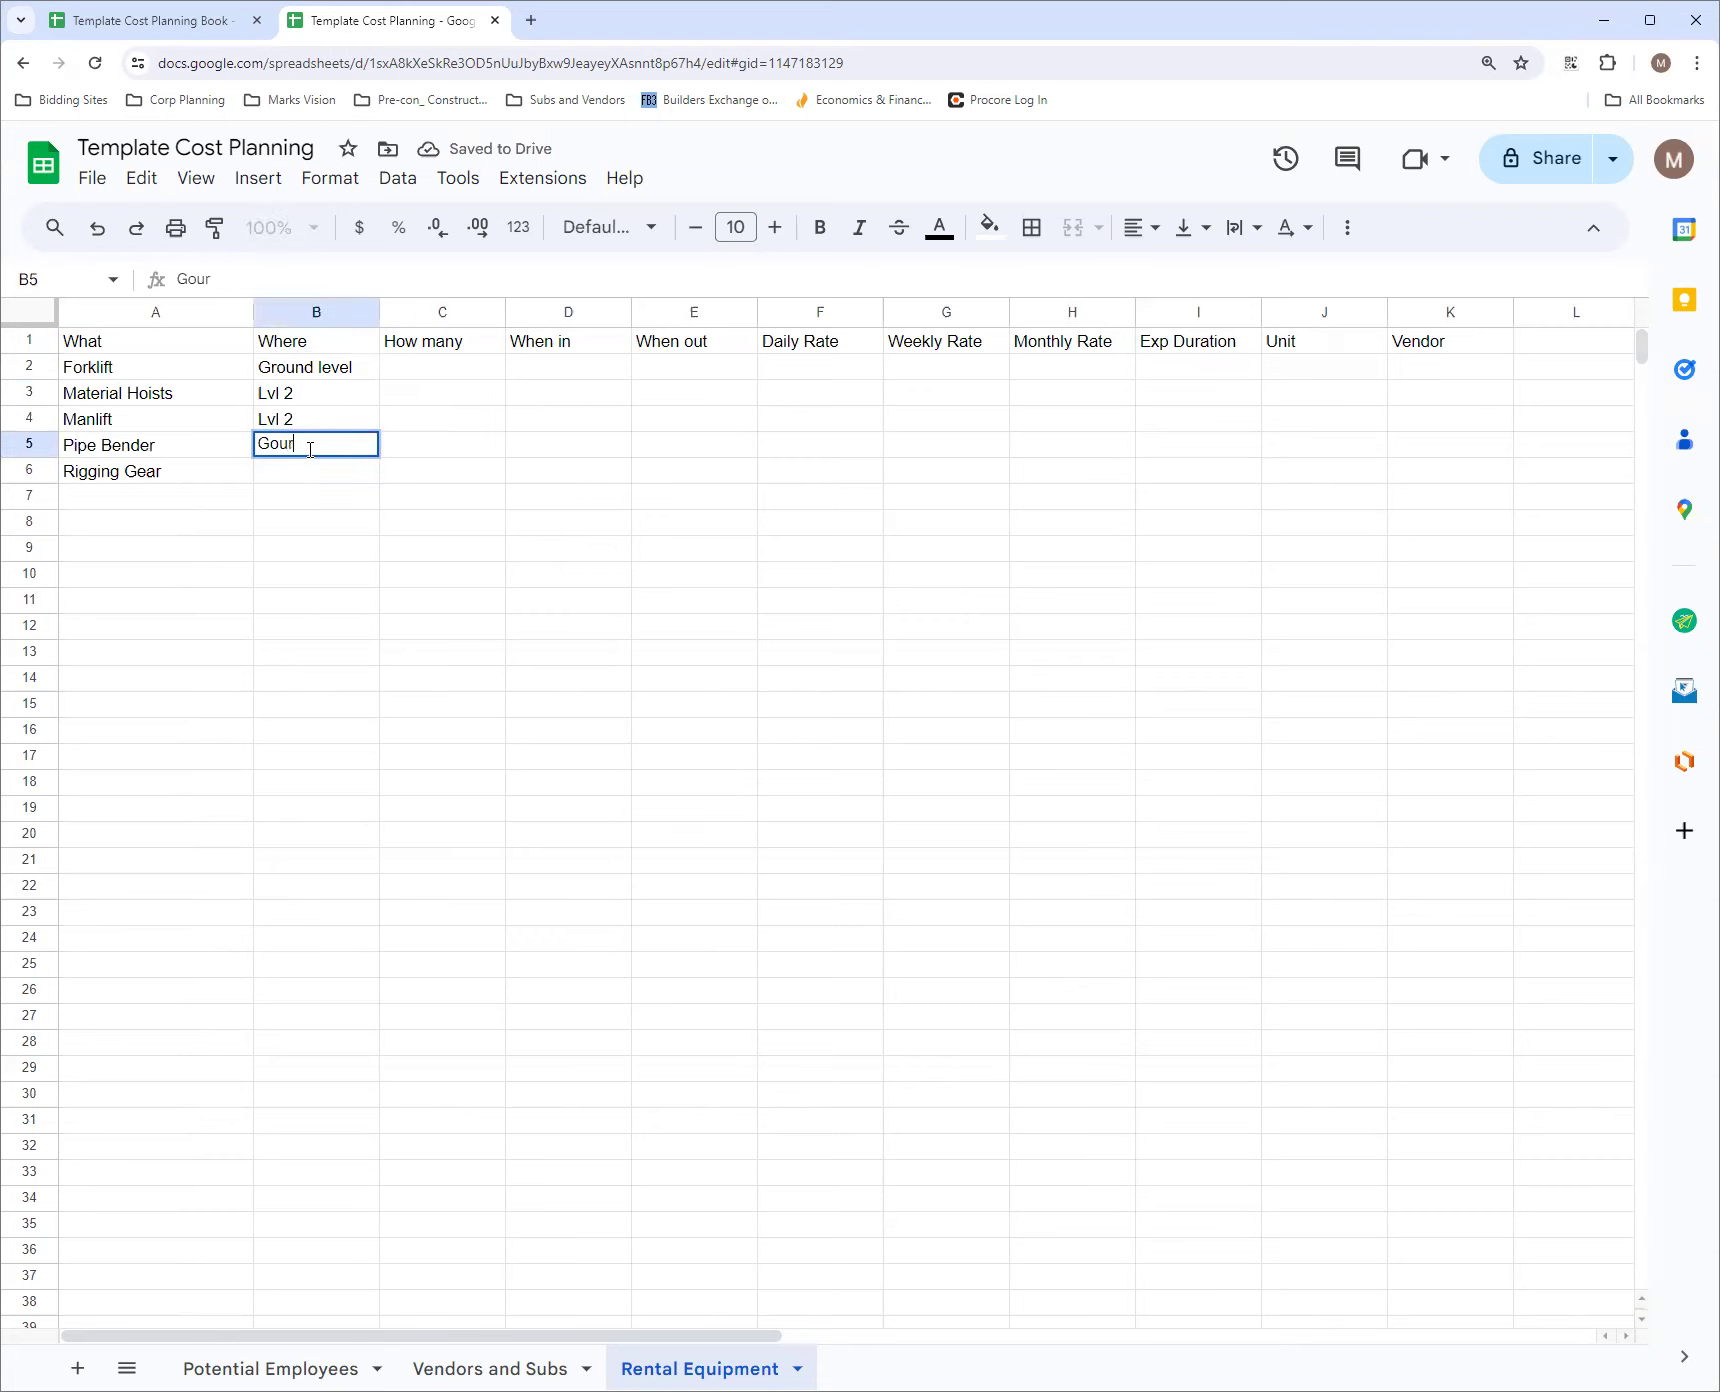
type("nd")
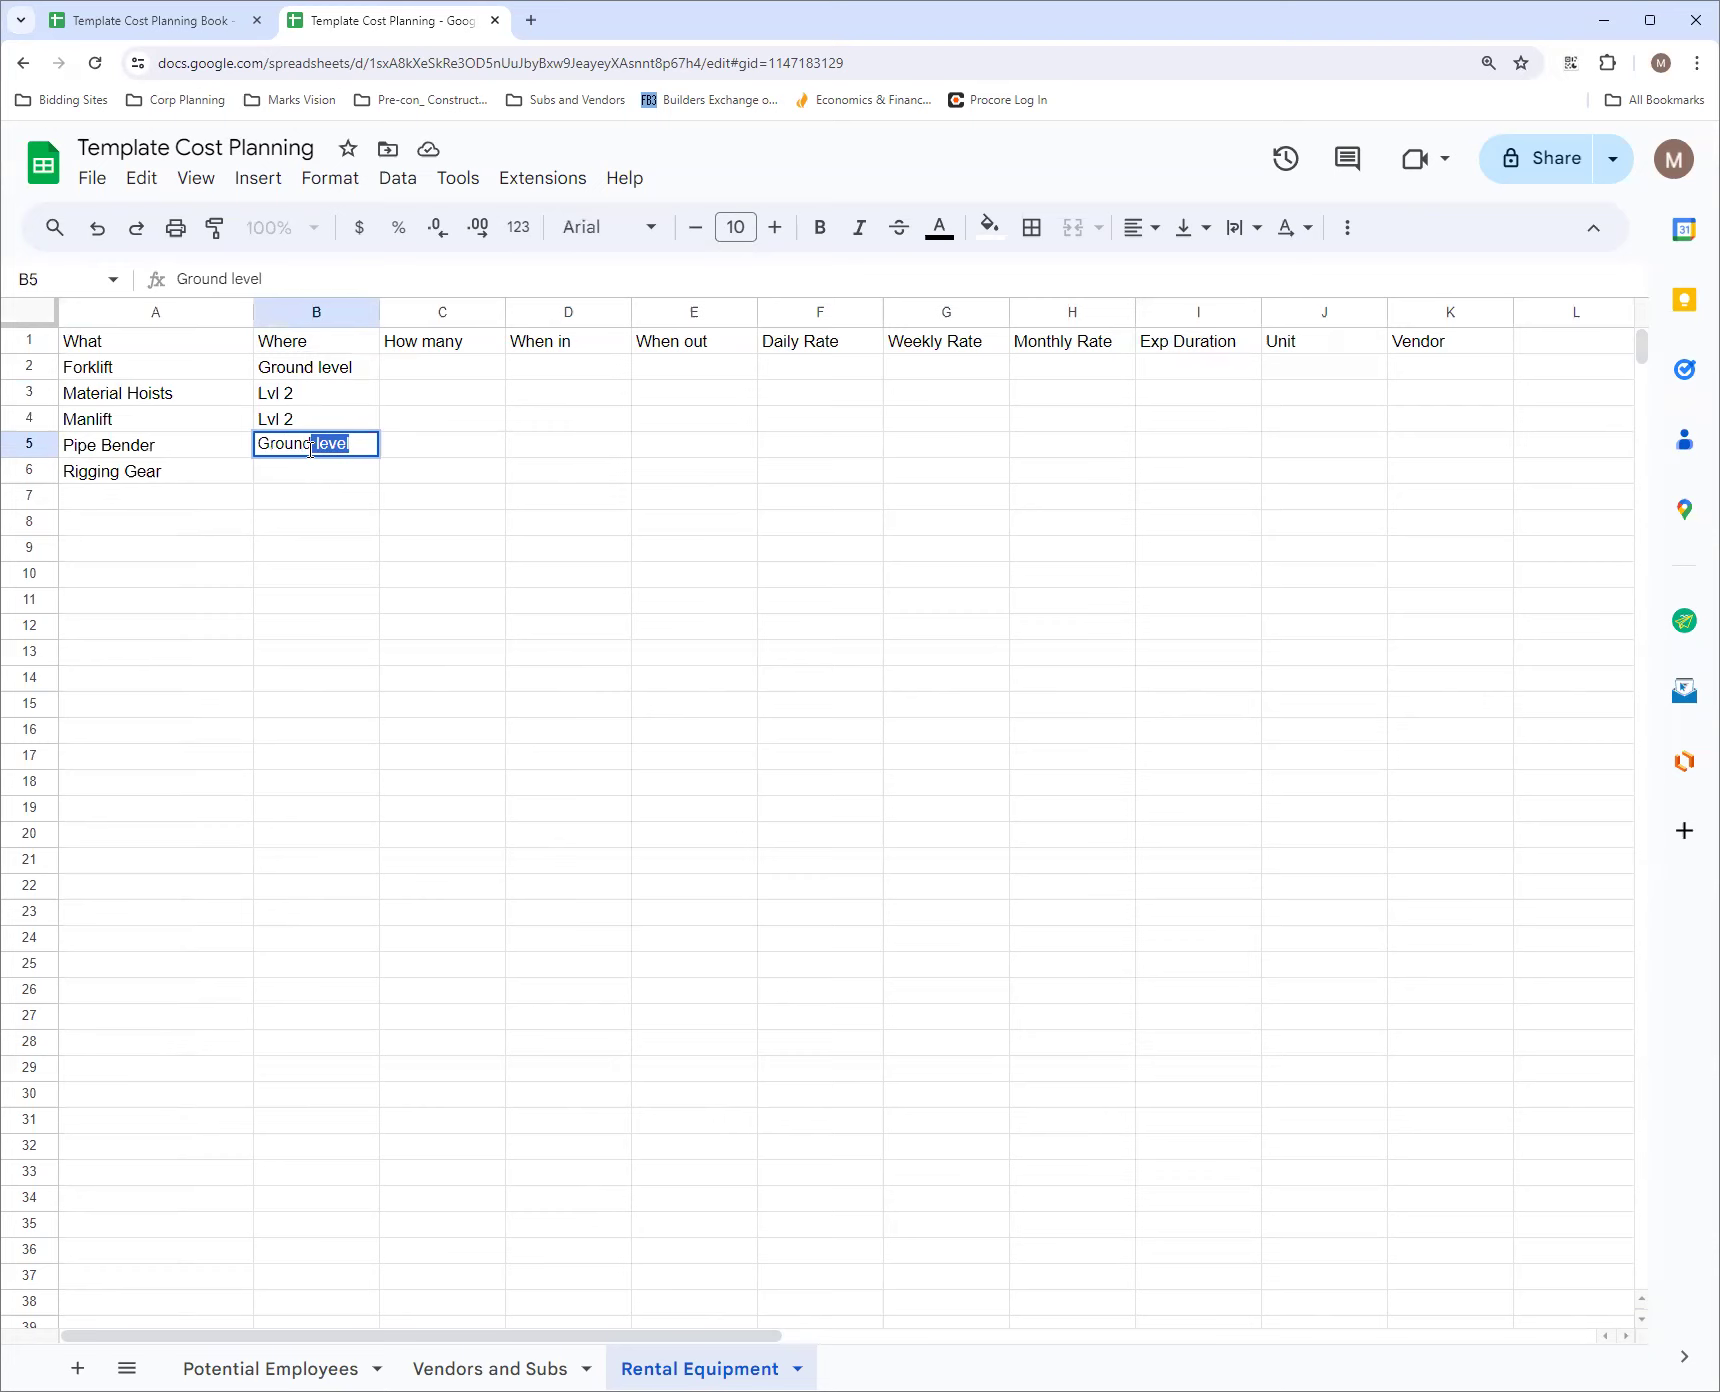
key("Return")
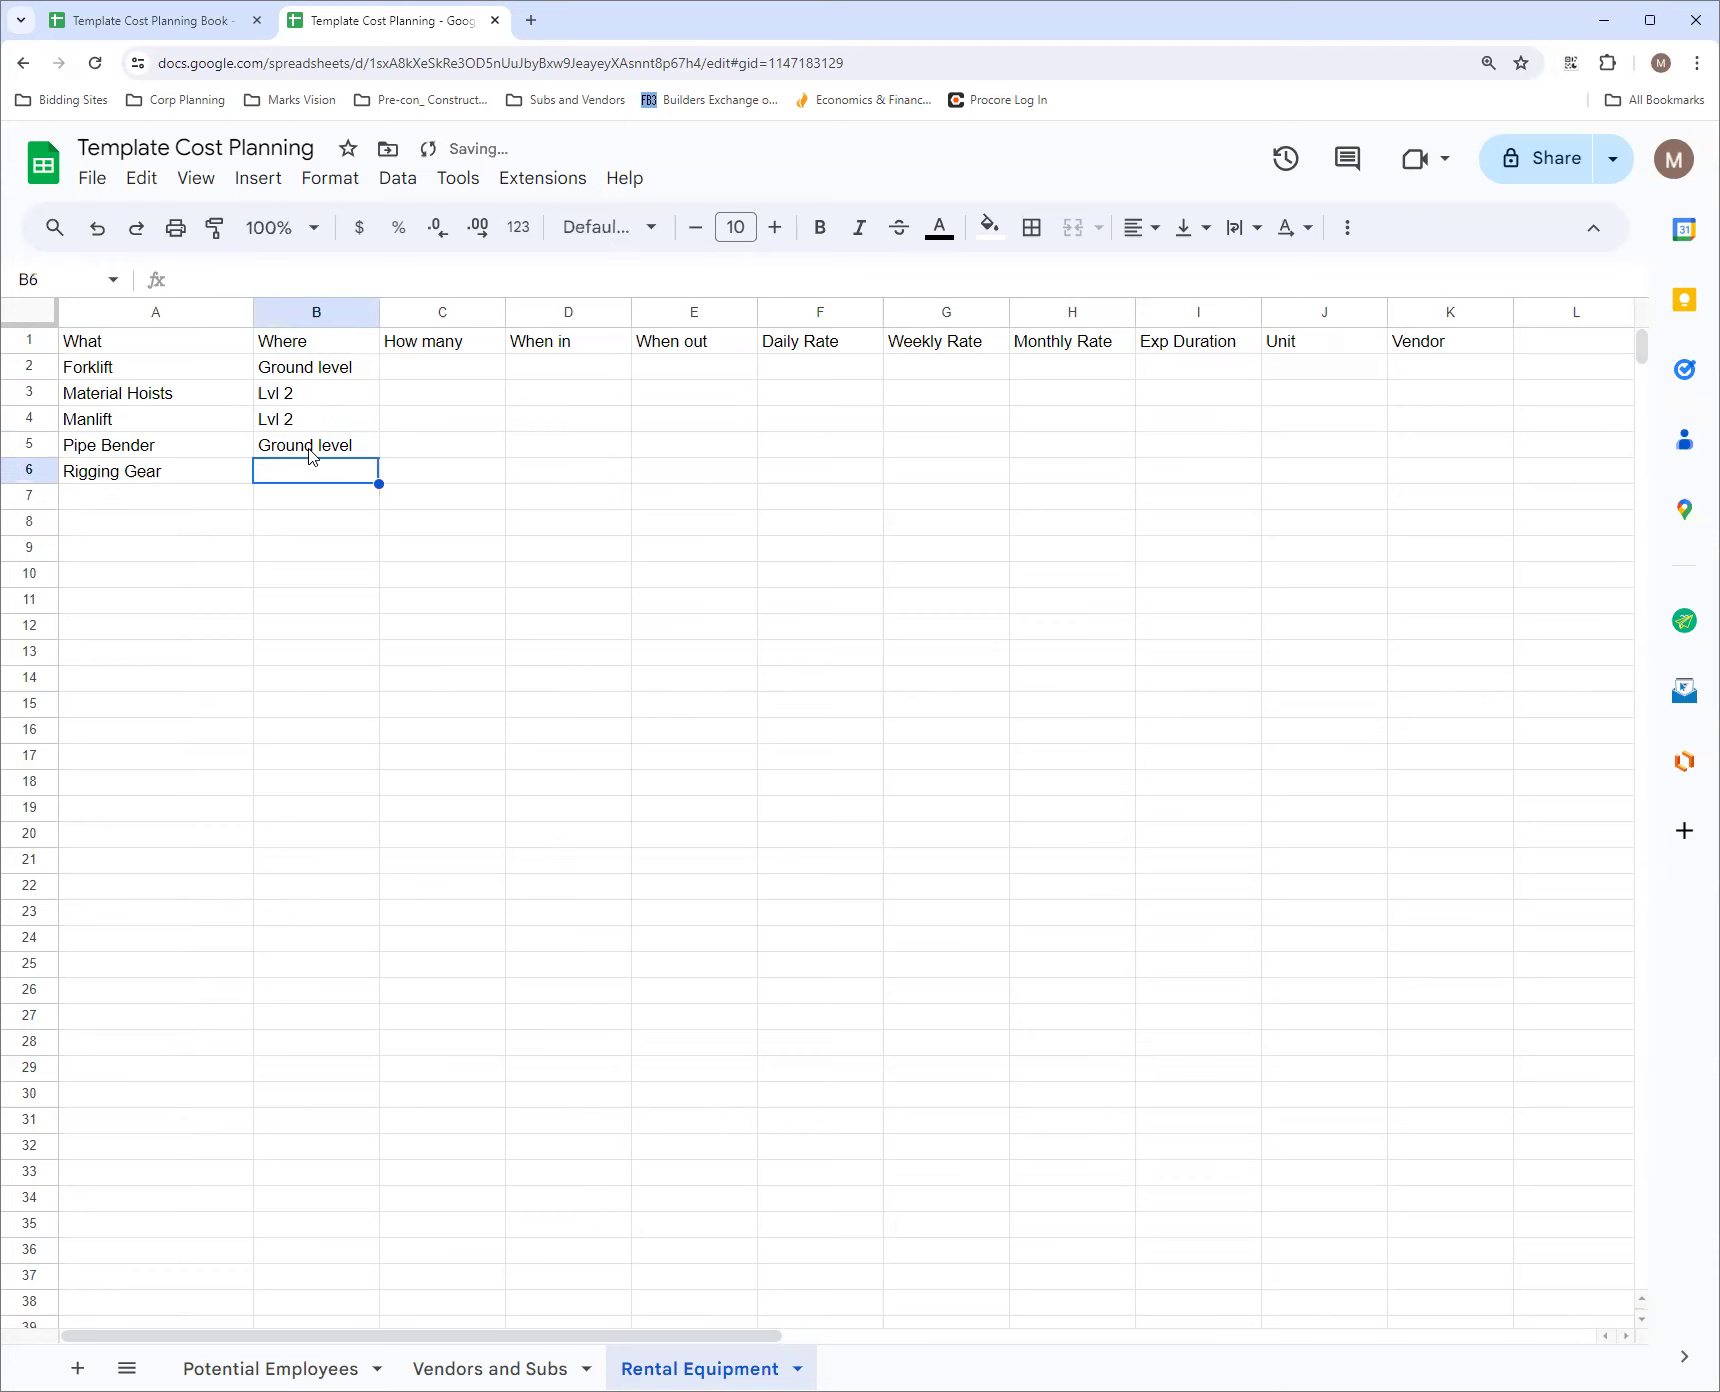
type("Ground level")
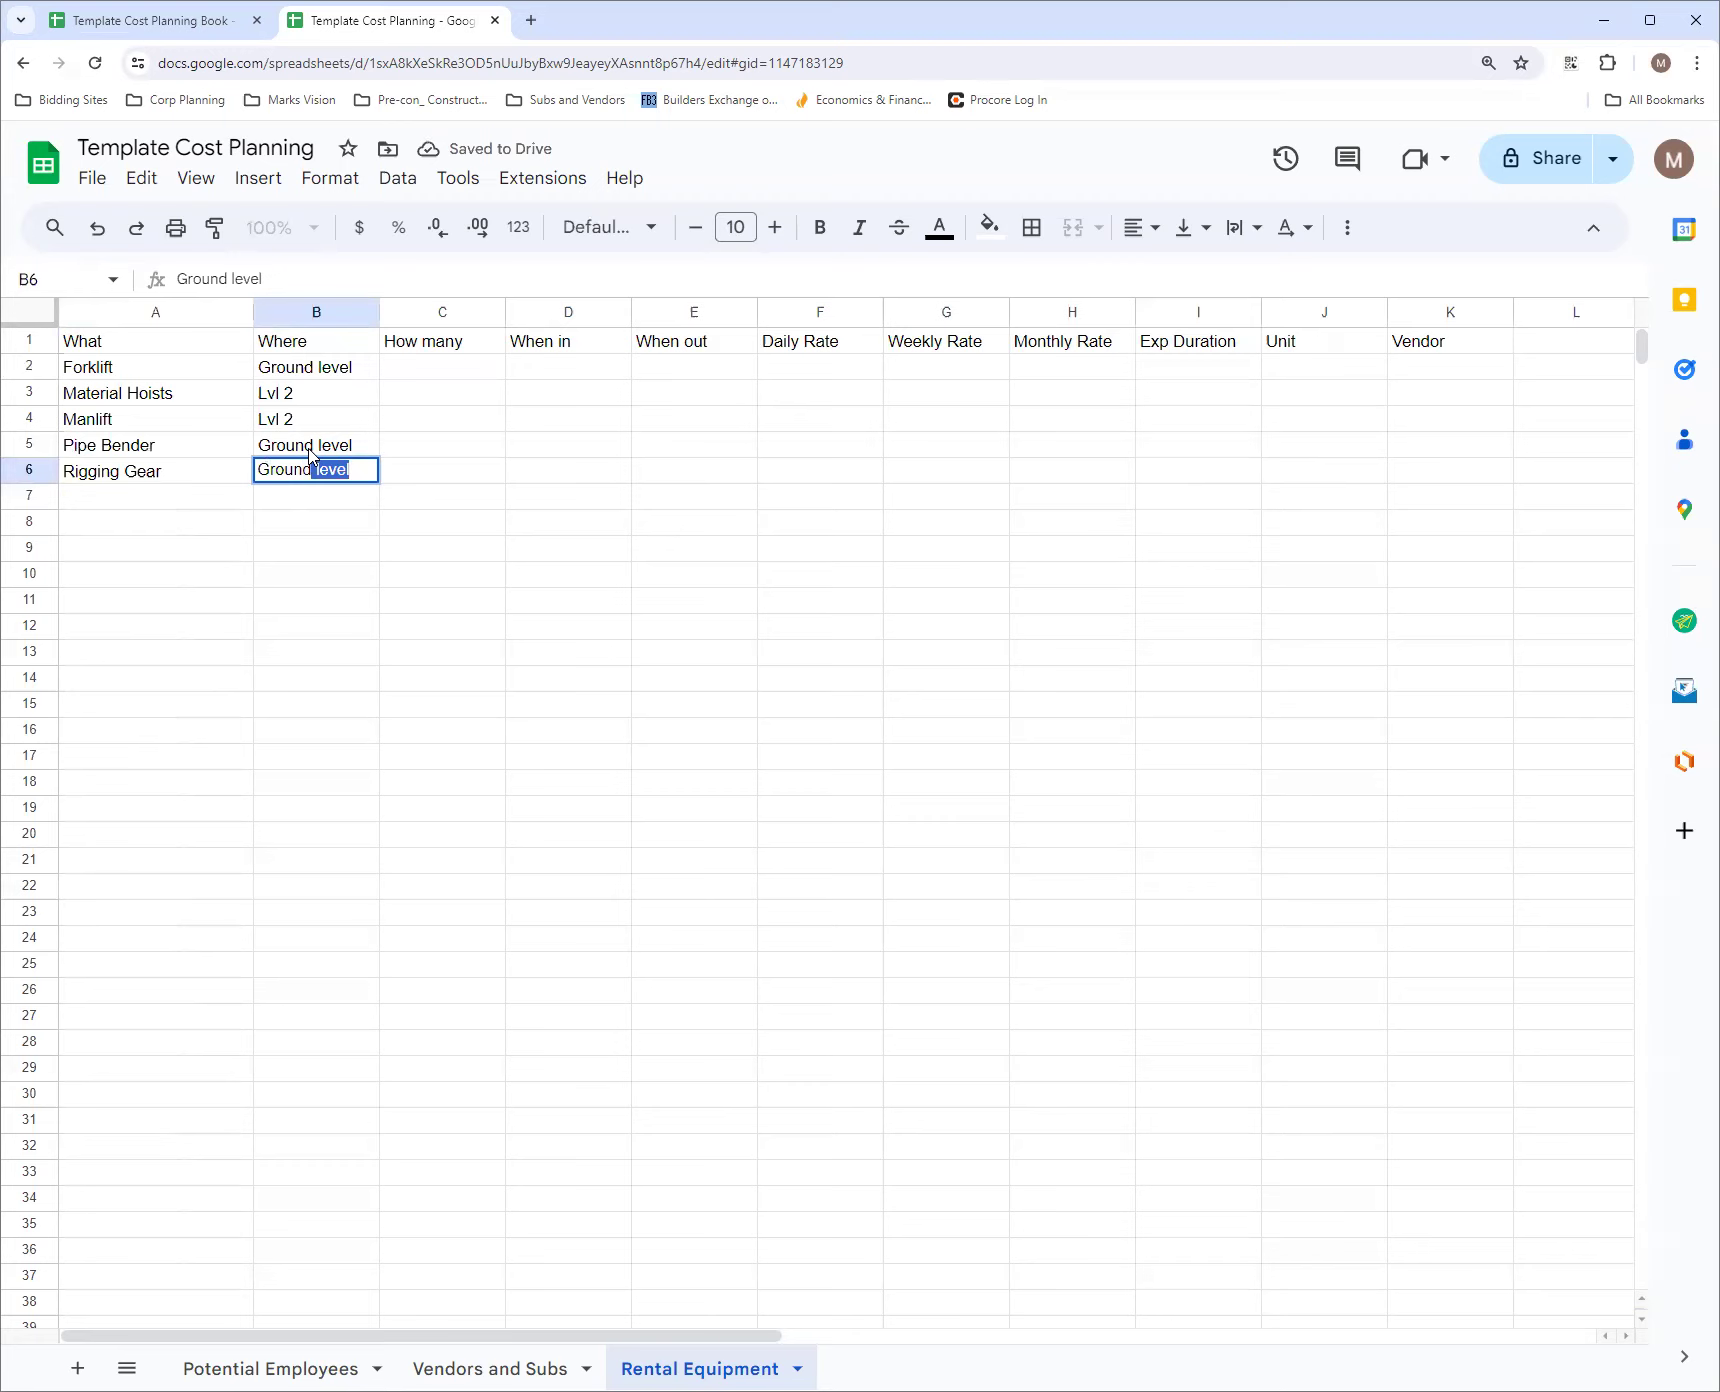
key("Tab")
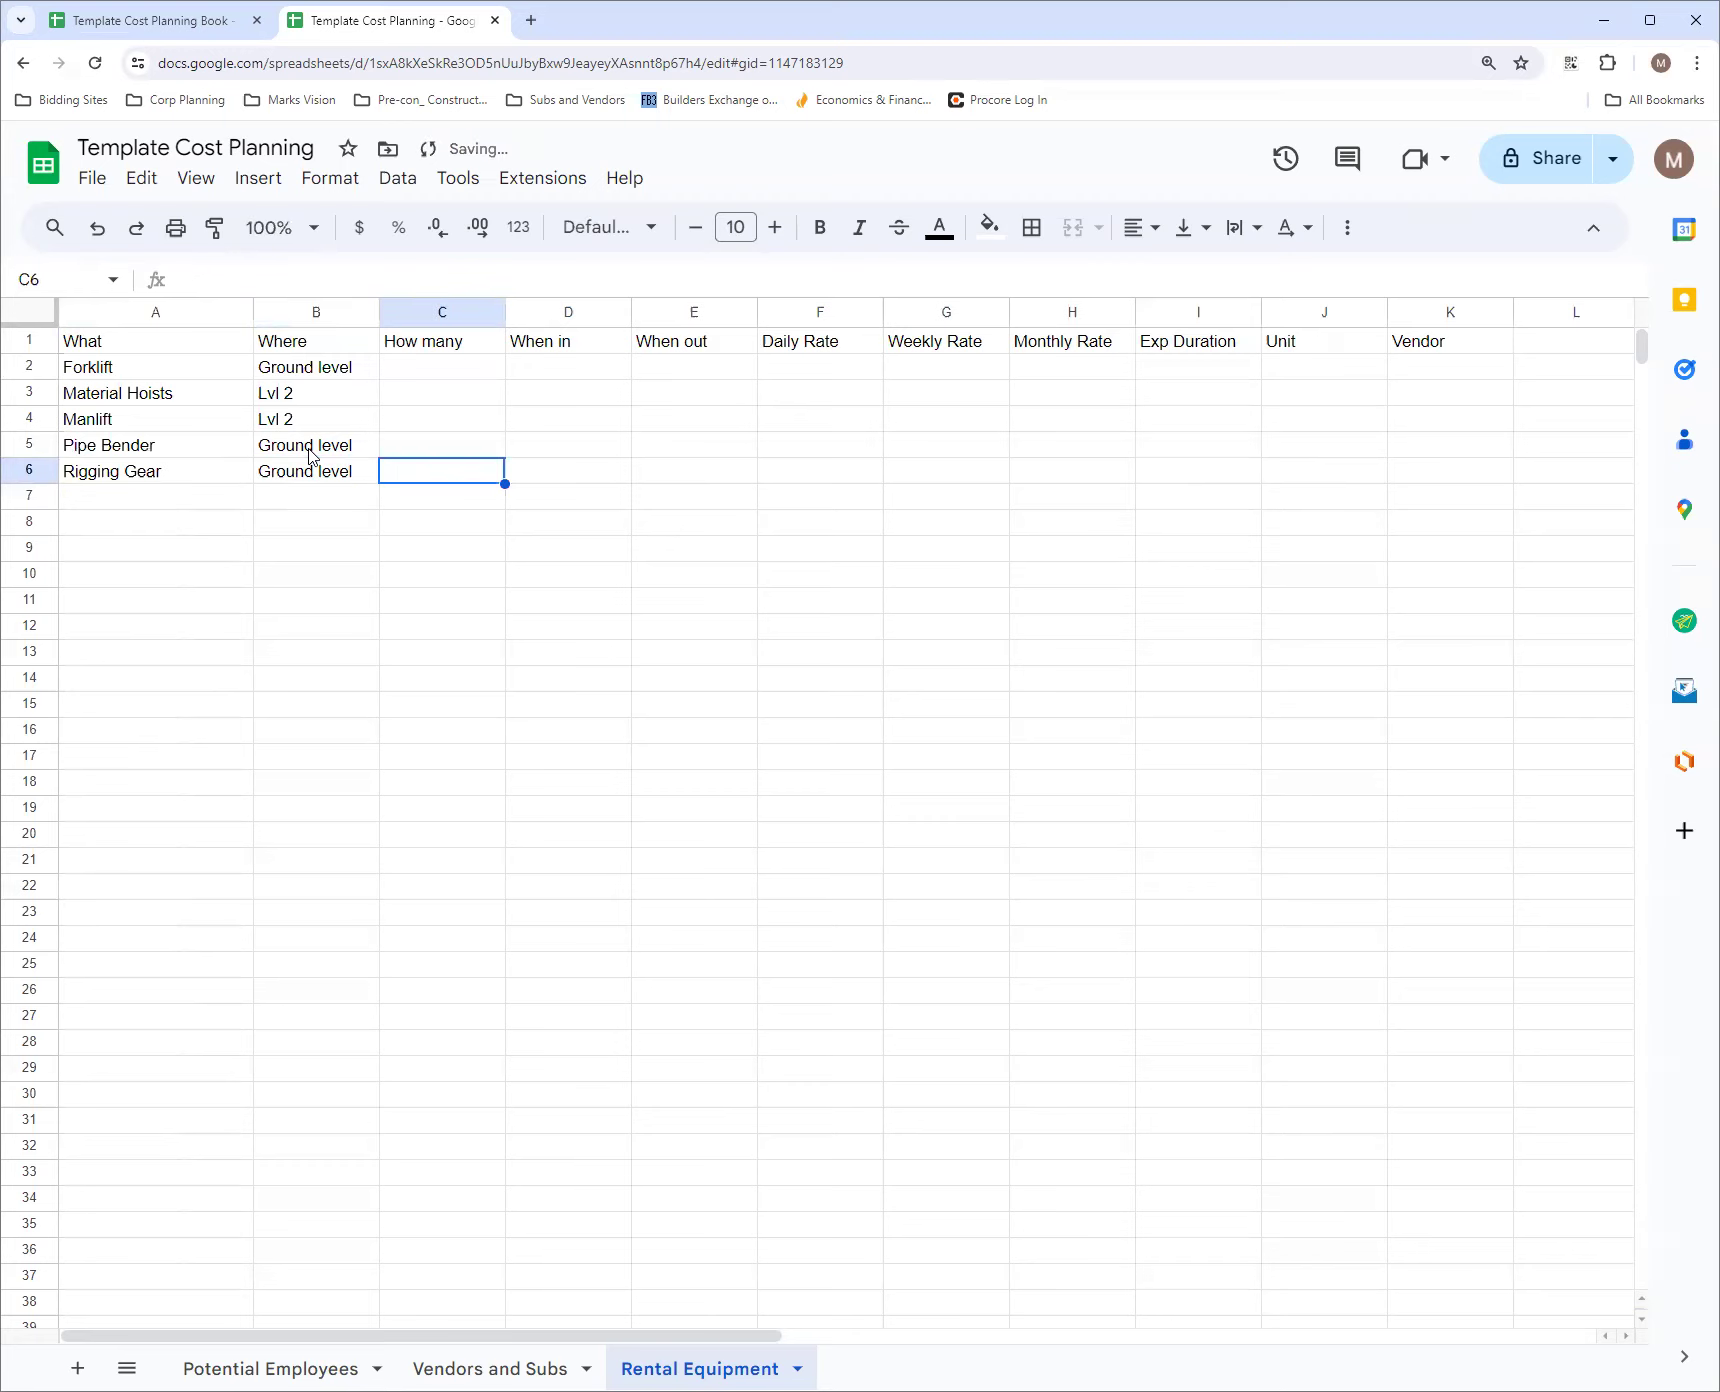
Add a dropdown data validation rule to the Where column from B2 to the end, using its existing values as items
left_click(338, 373)
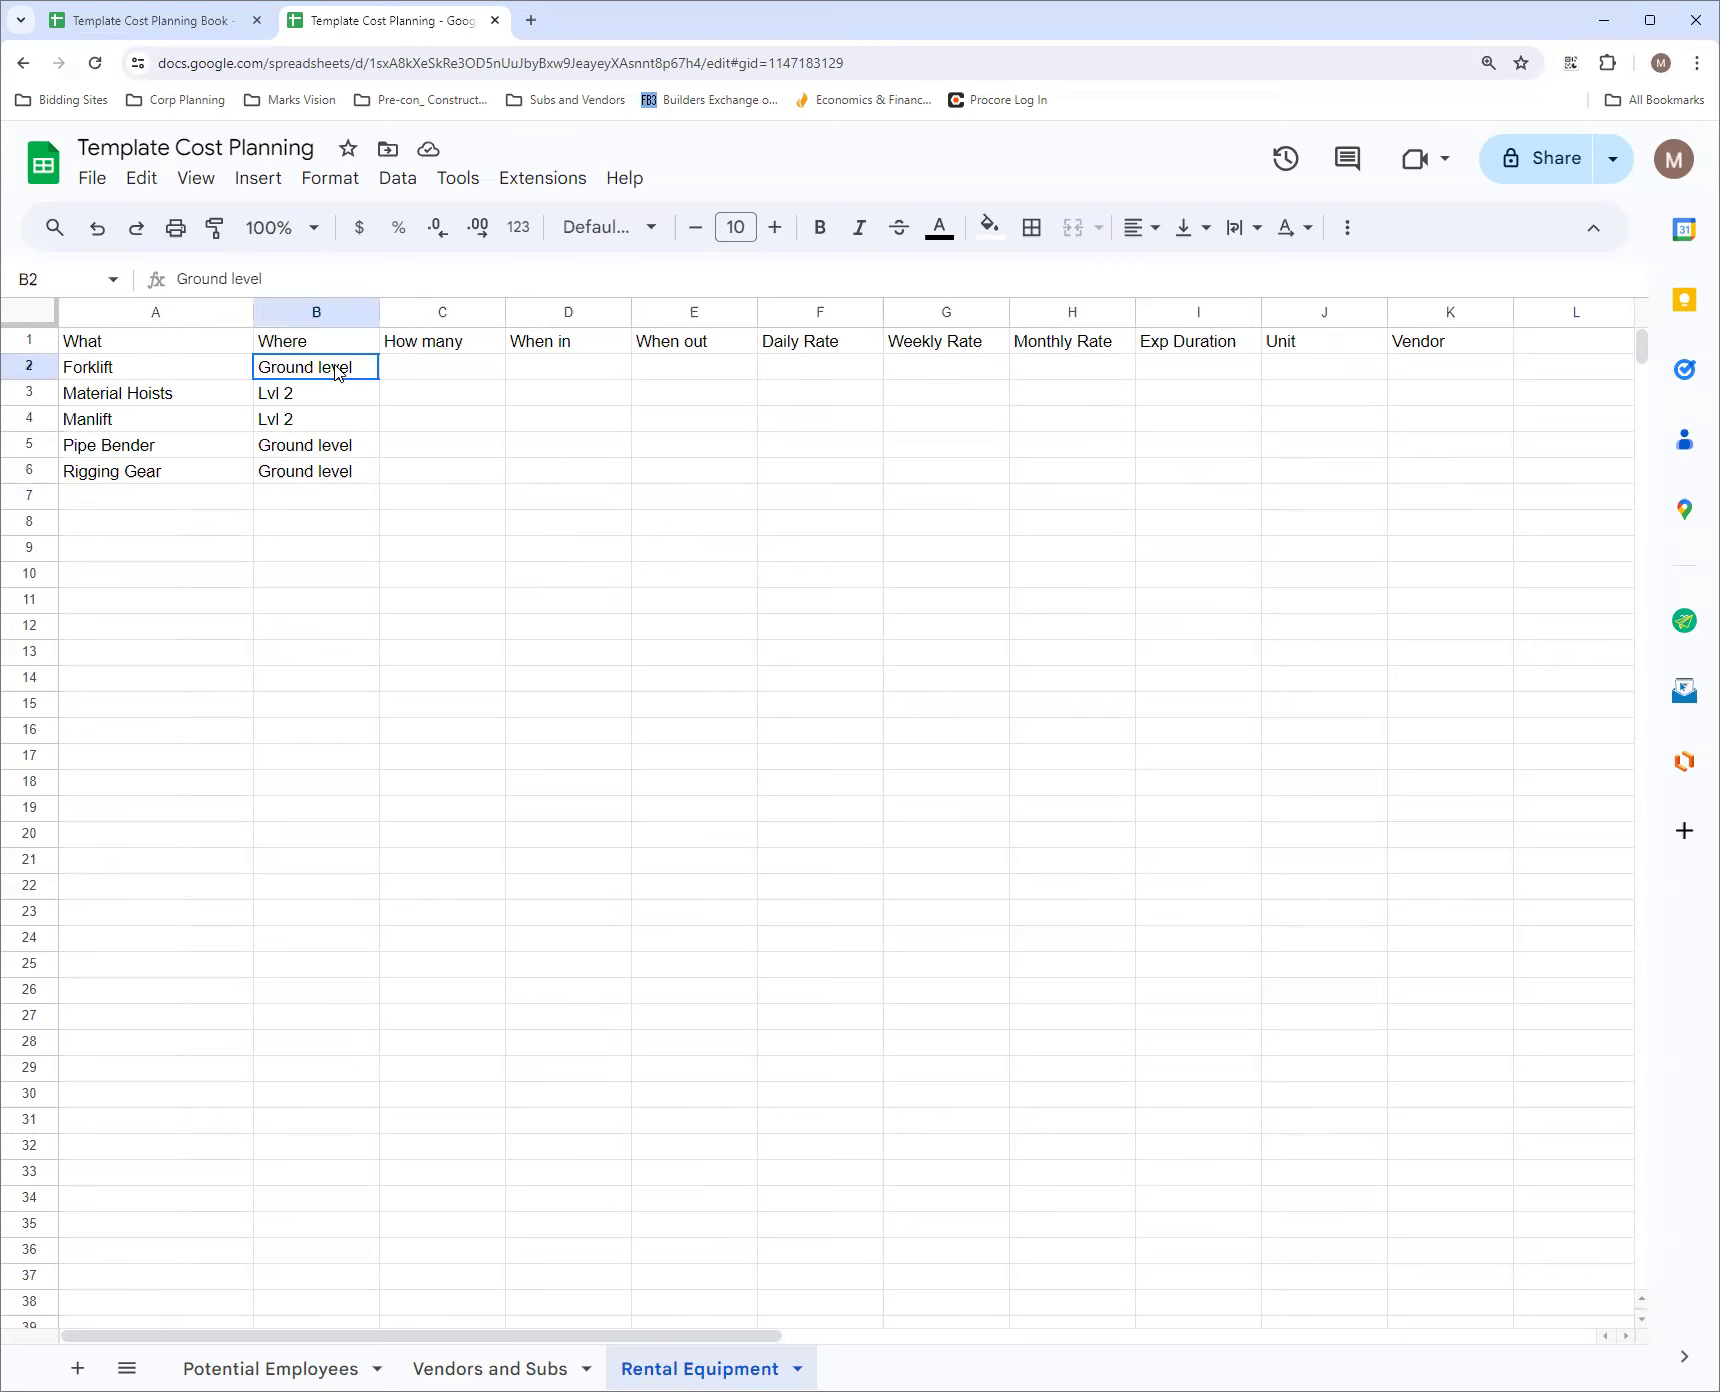
left_click(74, 281)
left_click(74, 281)
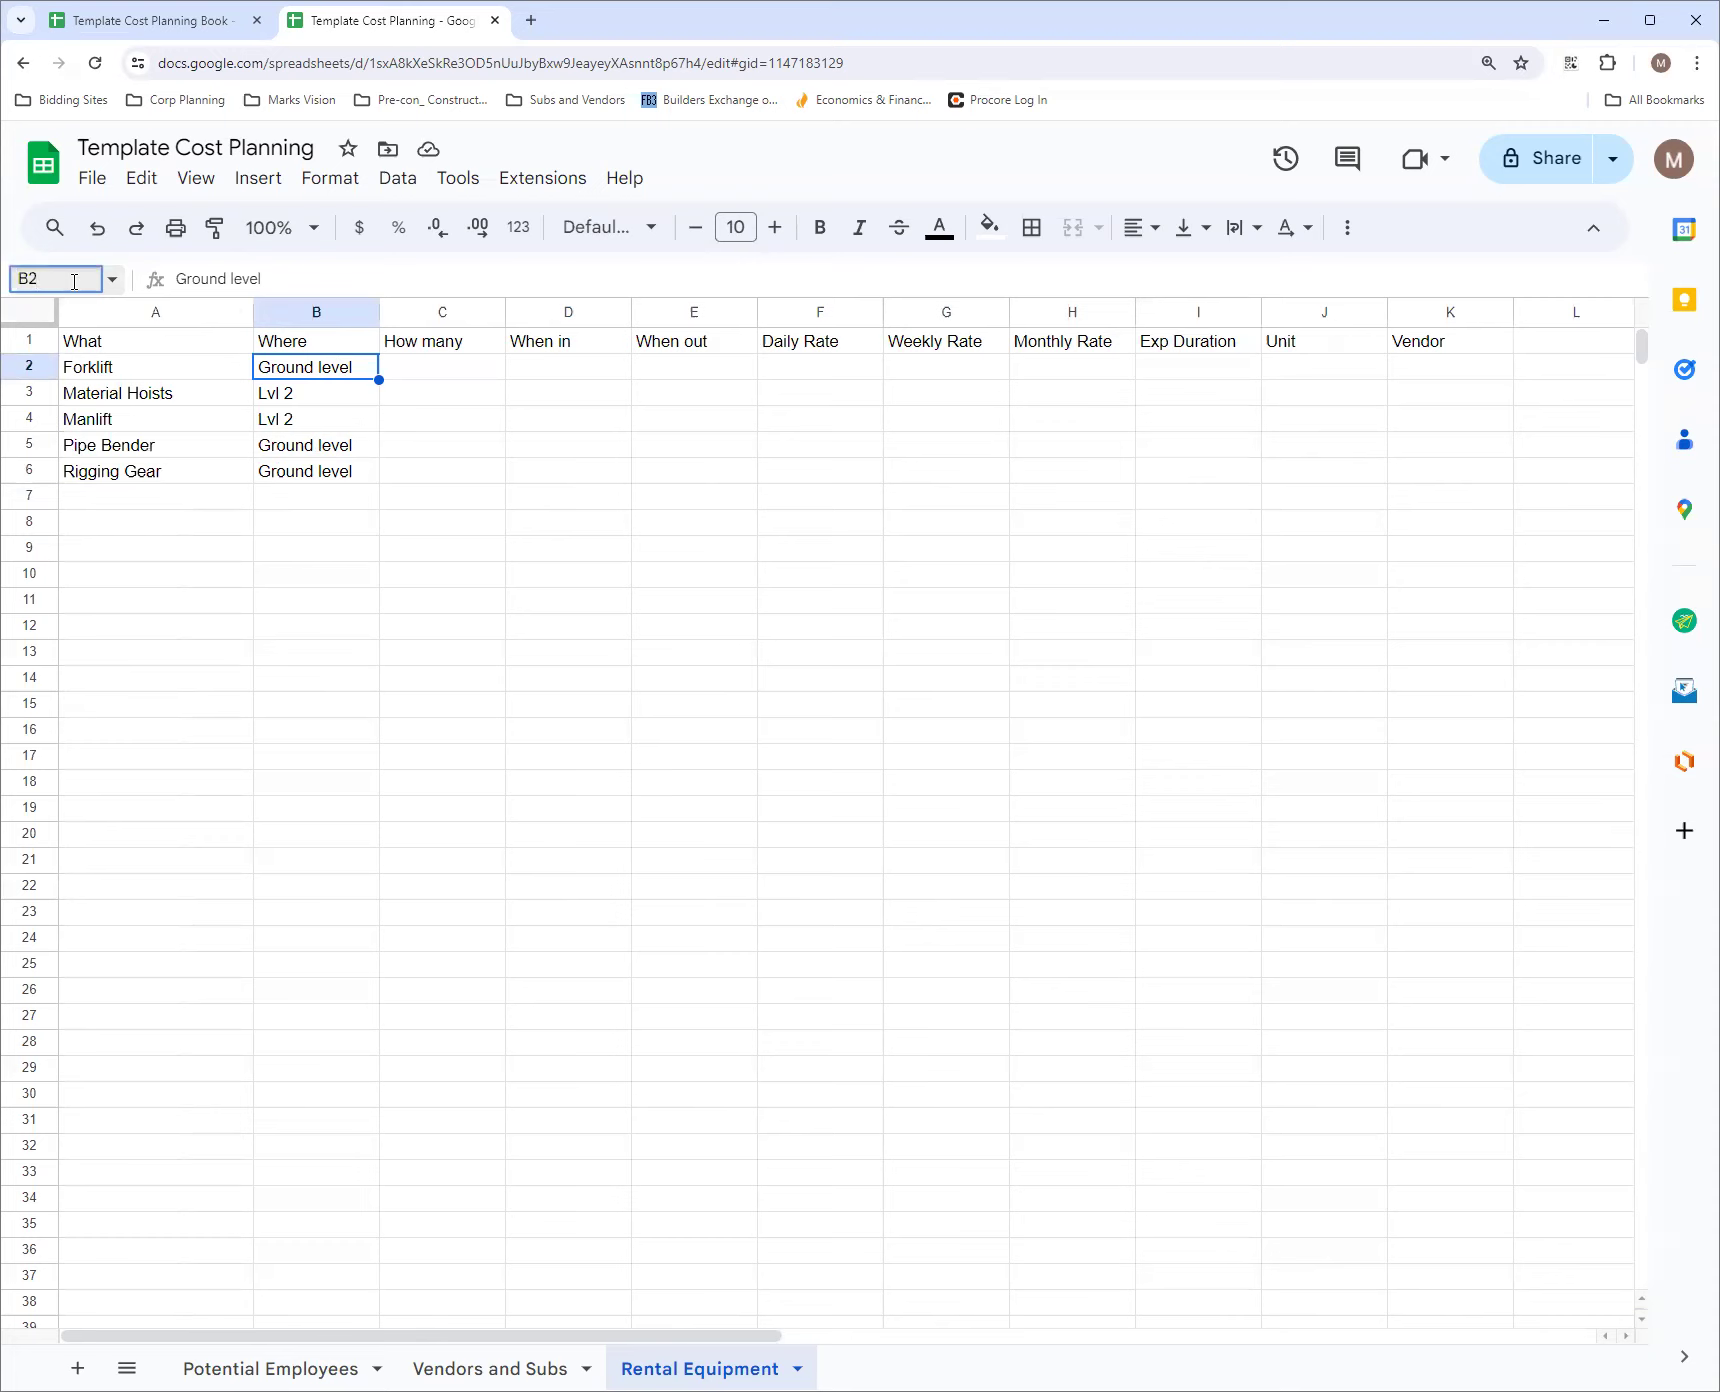
type(":B")
key("Return")
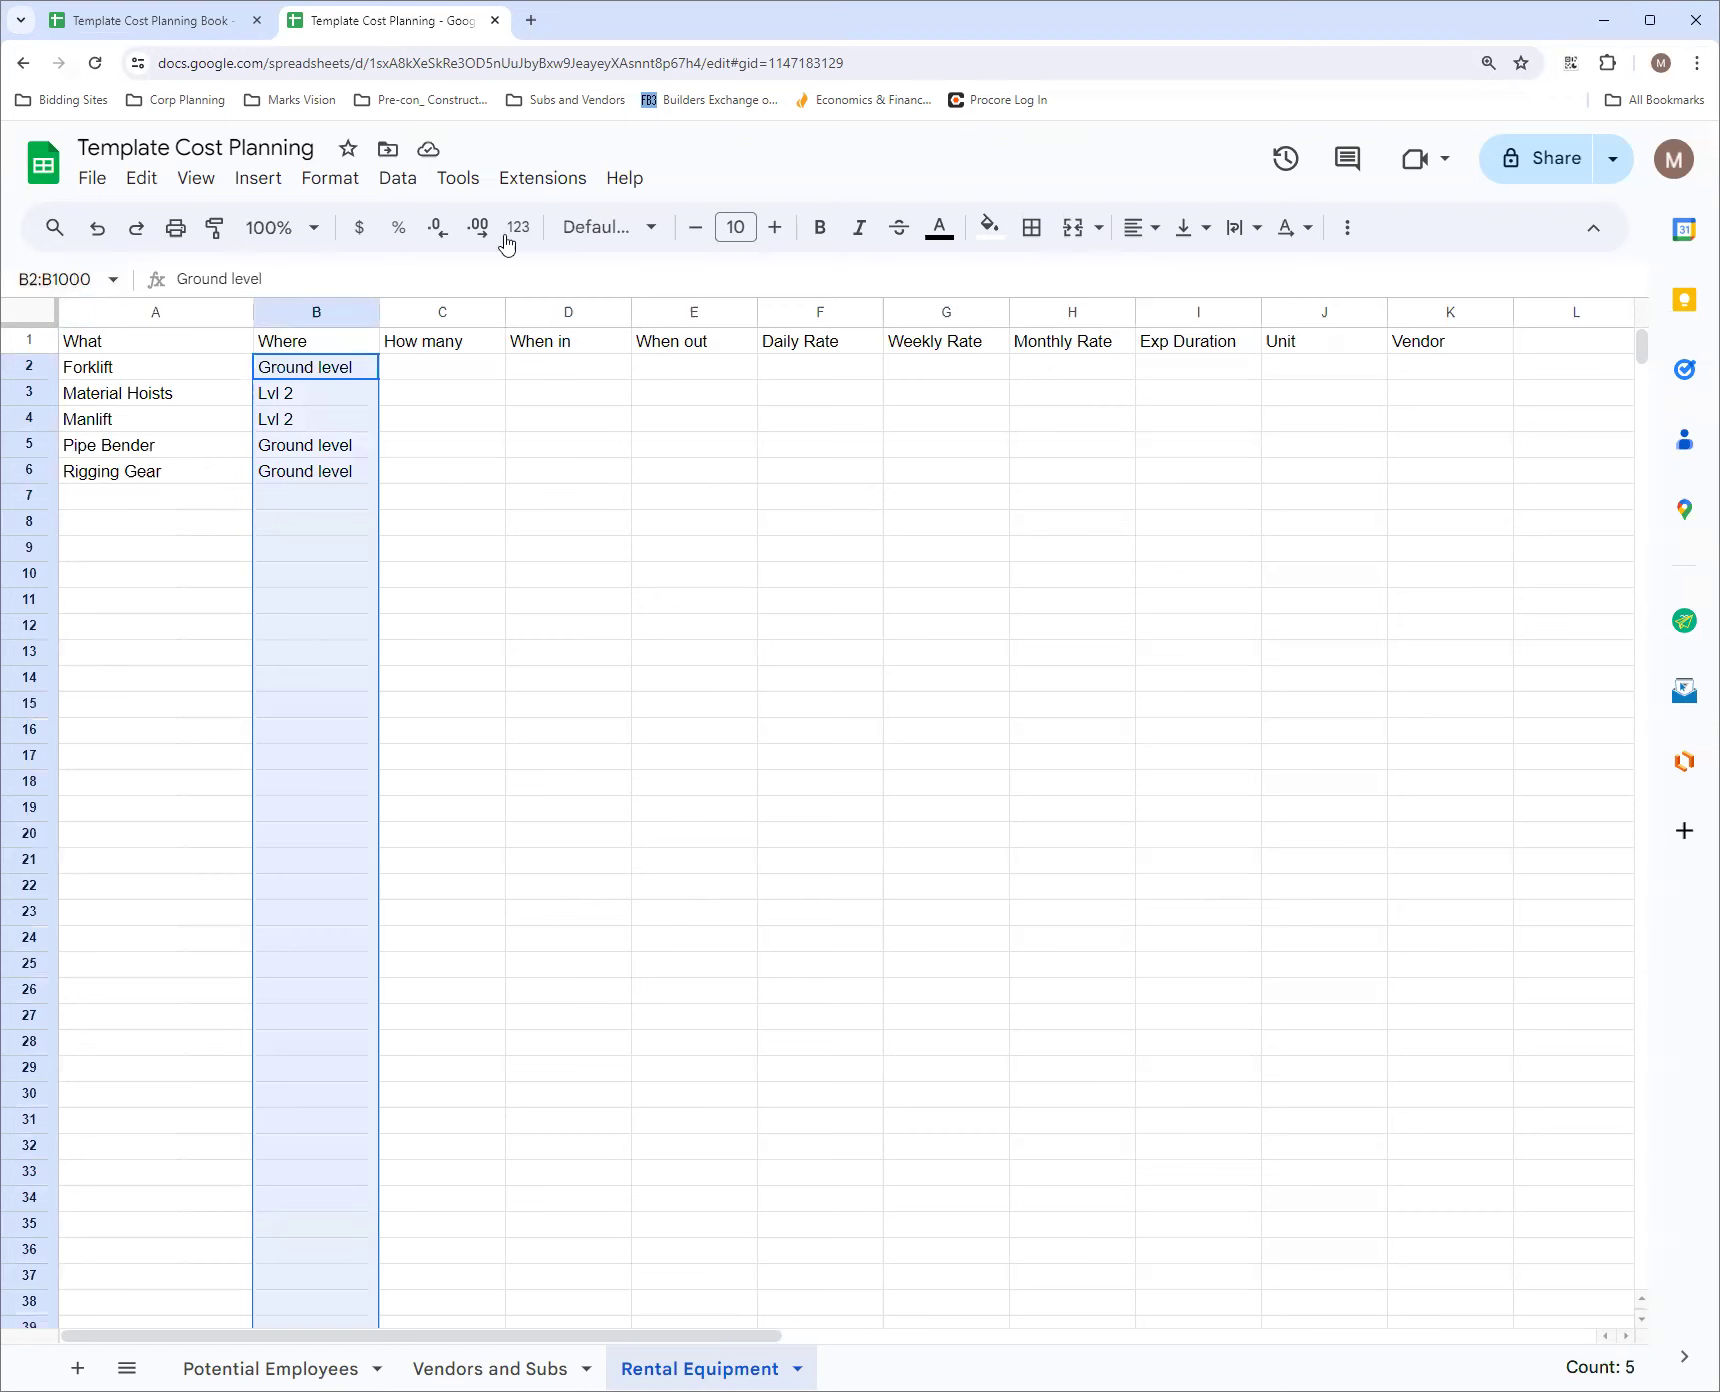
left_click(398, 178)
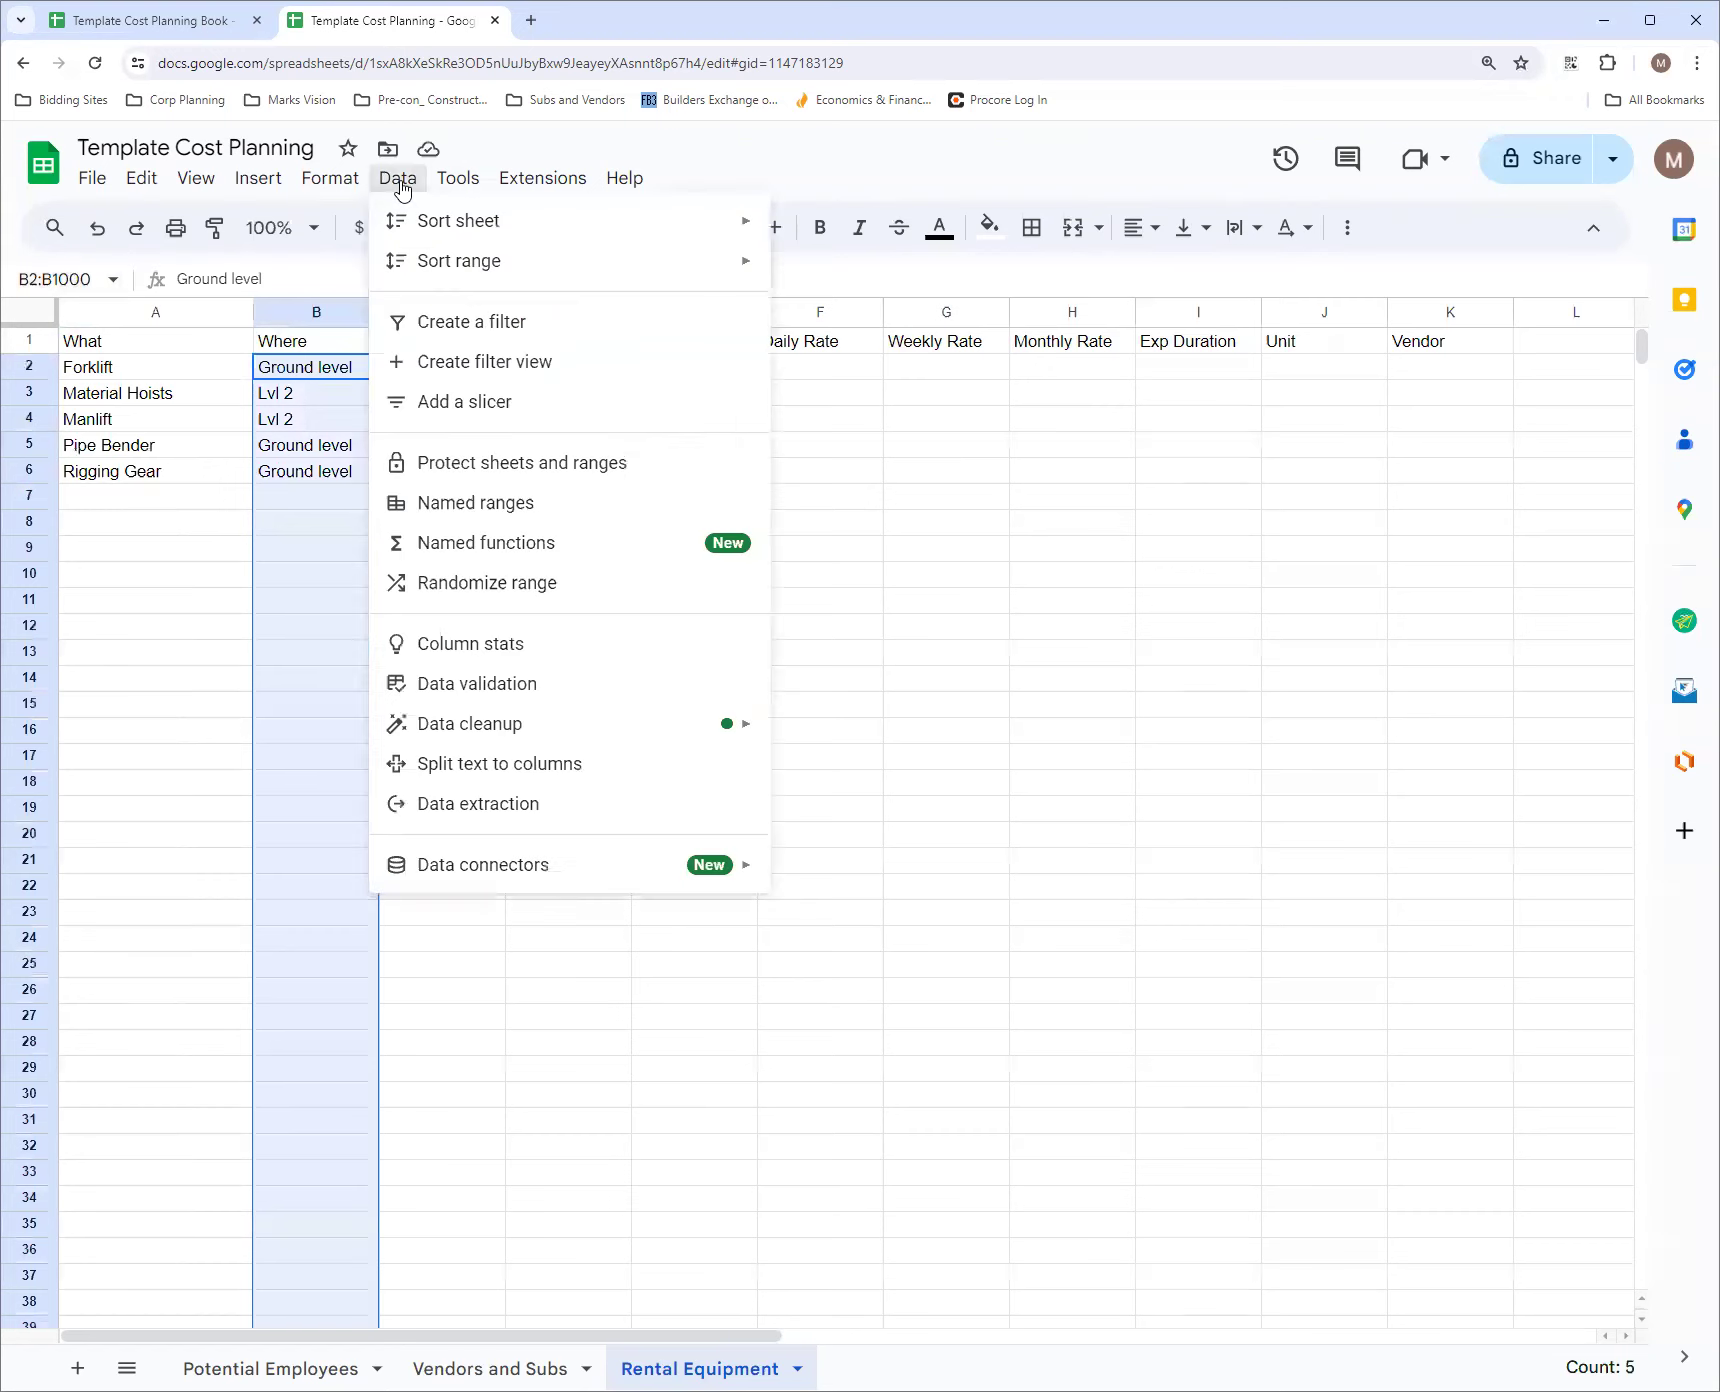
left_click(564, 688)
left_click(1530, 320)
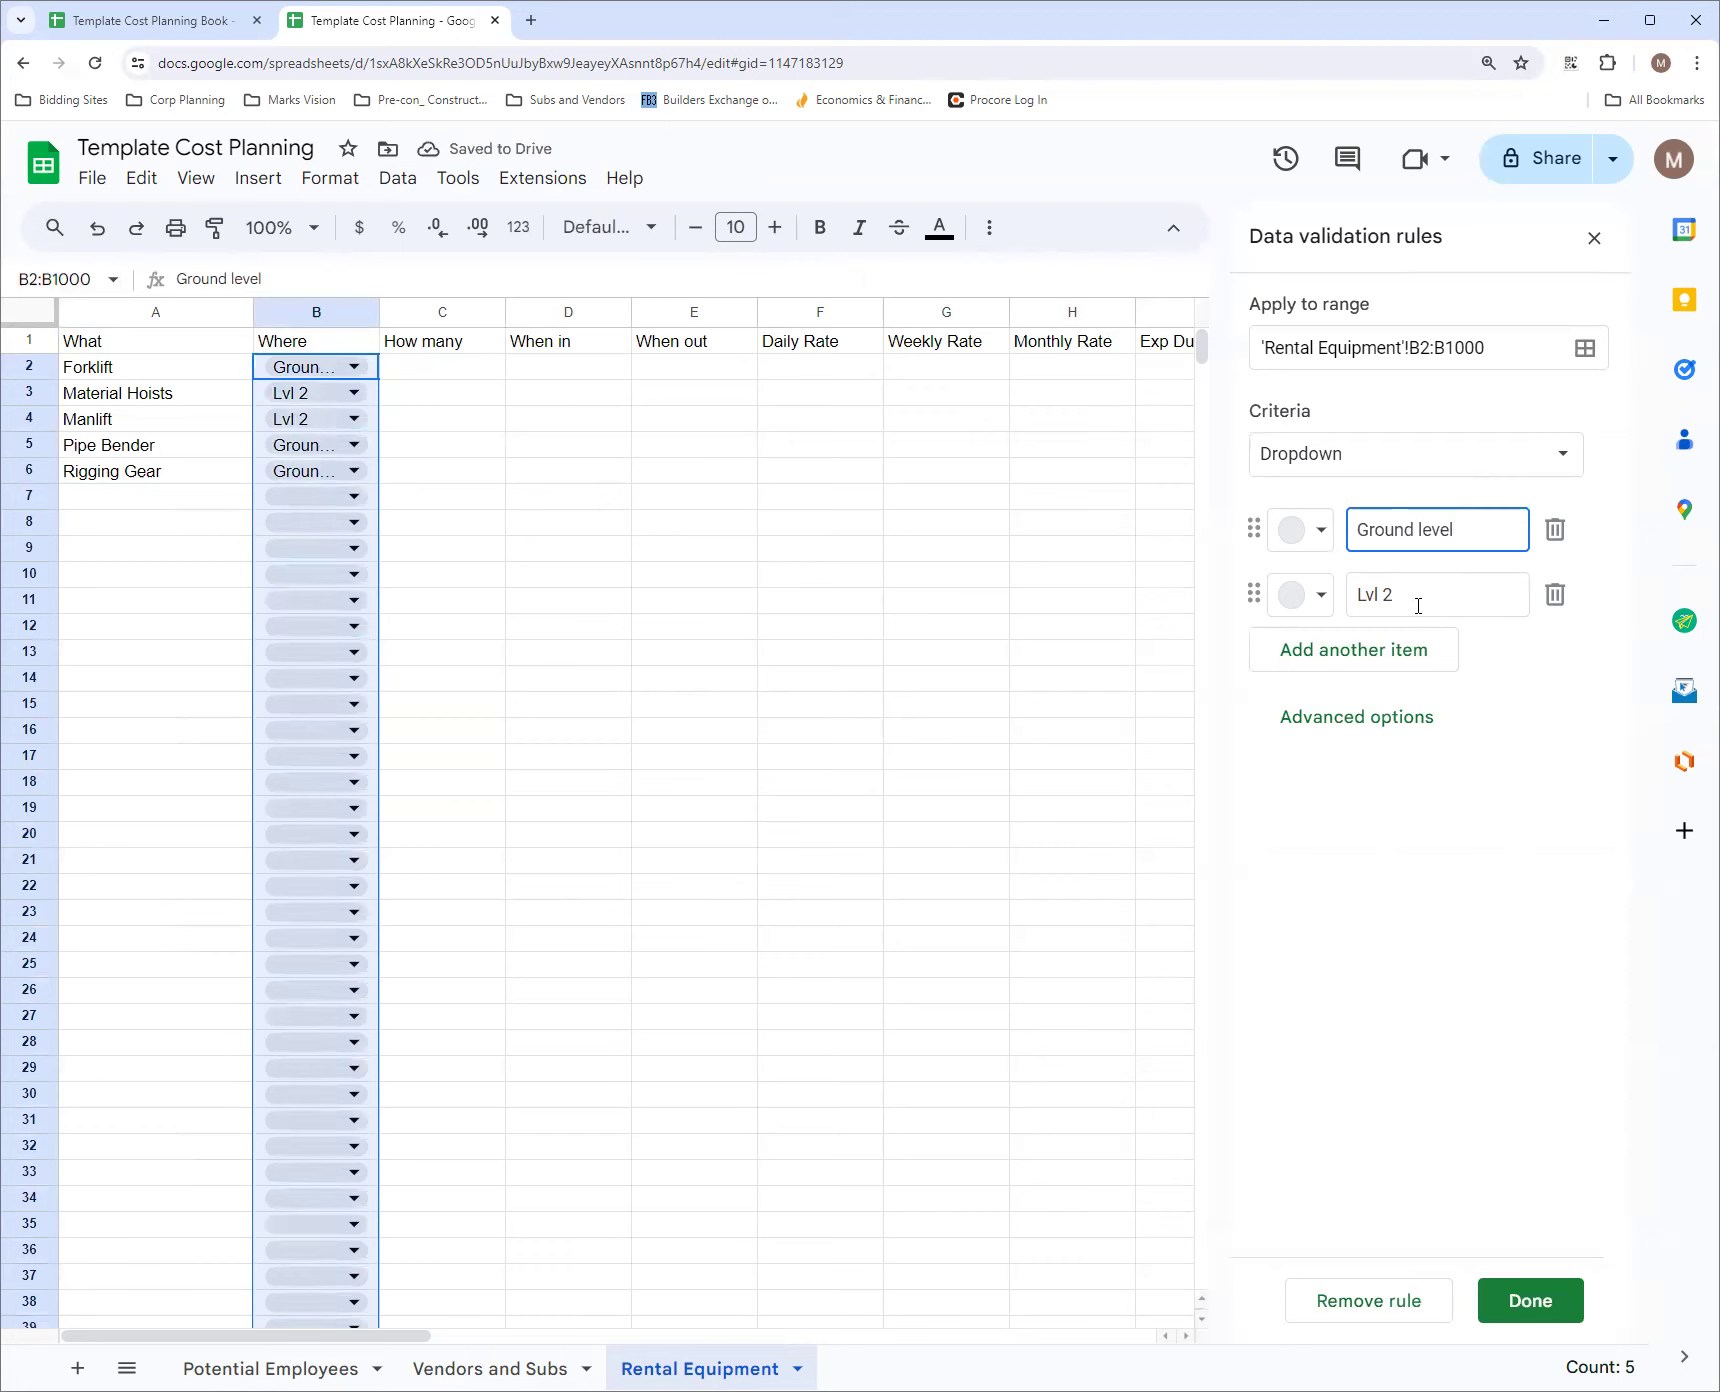
Add Data L1 and Conf L2 as further items of the Where dropdown rule
left_click(1349, 668)
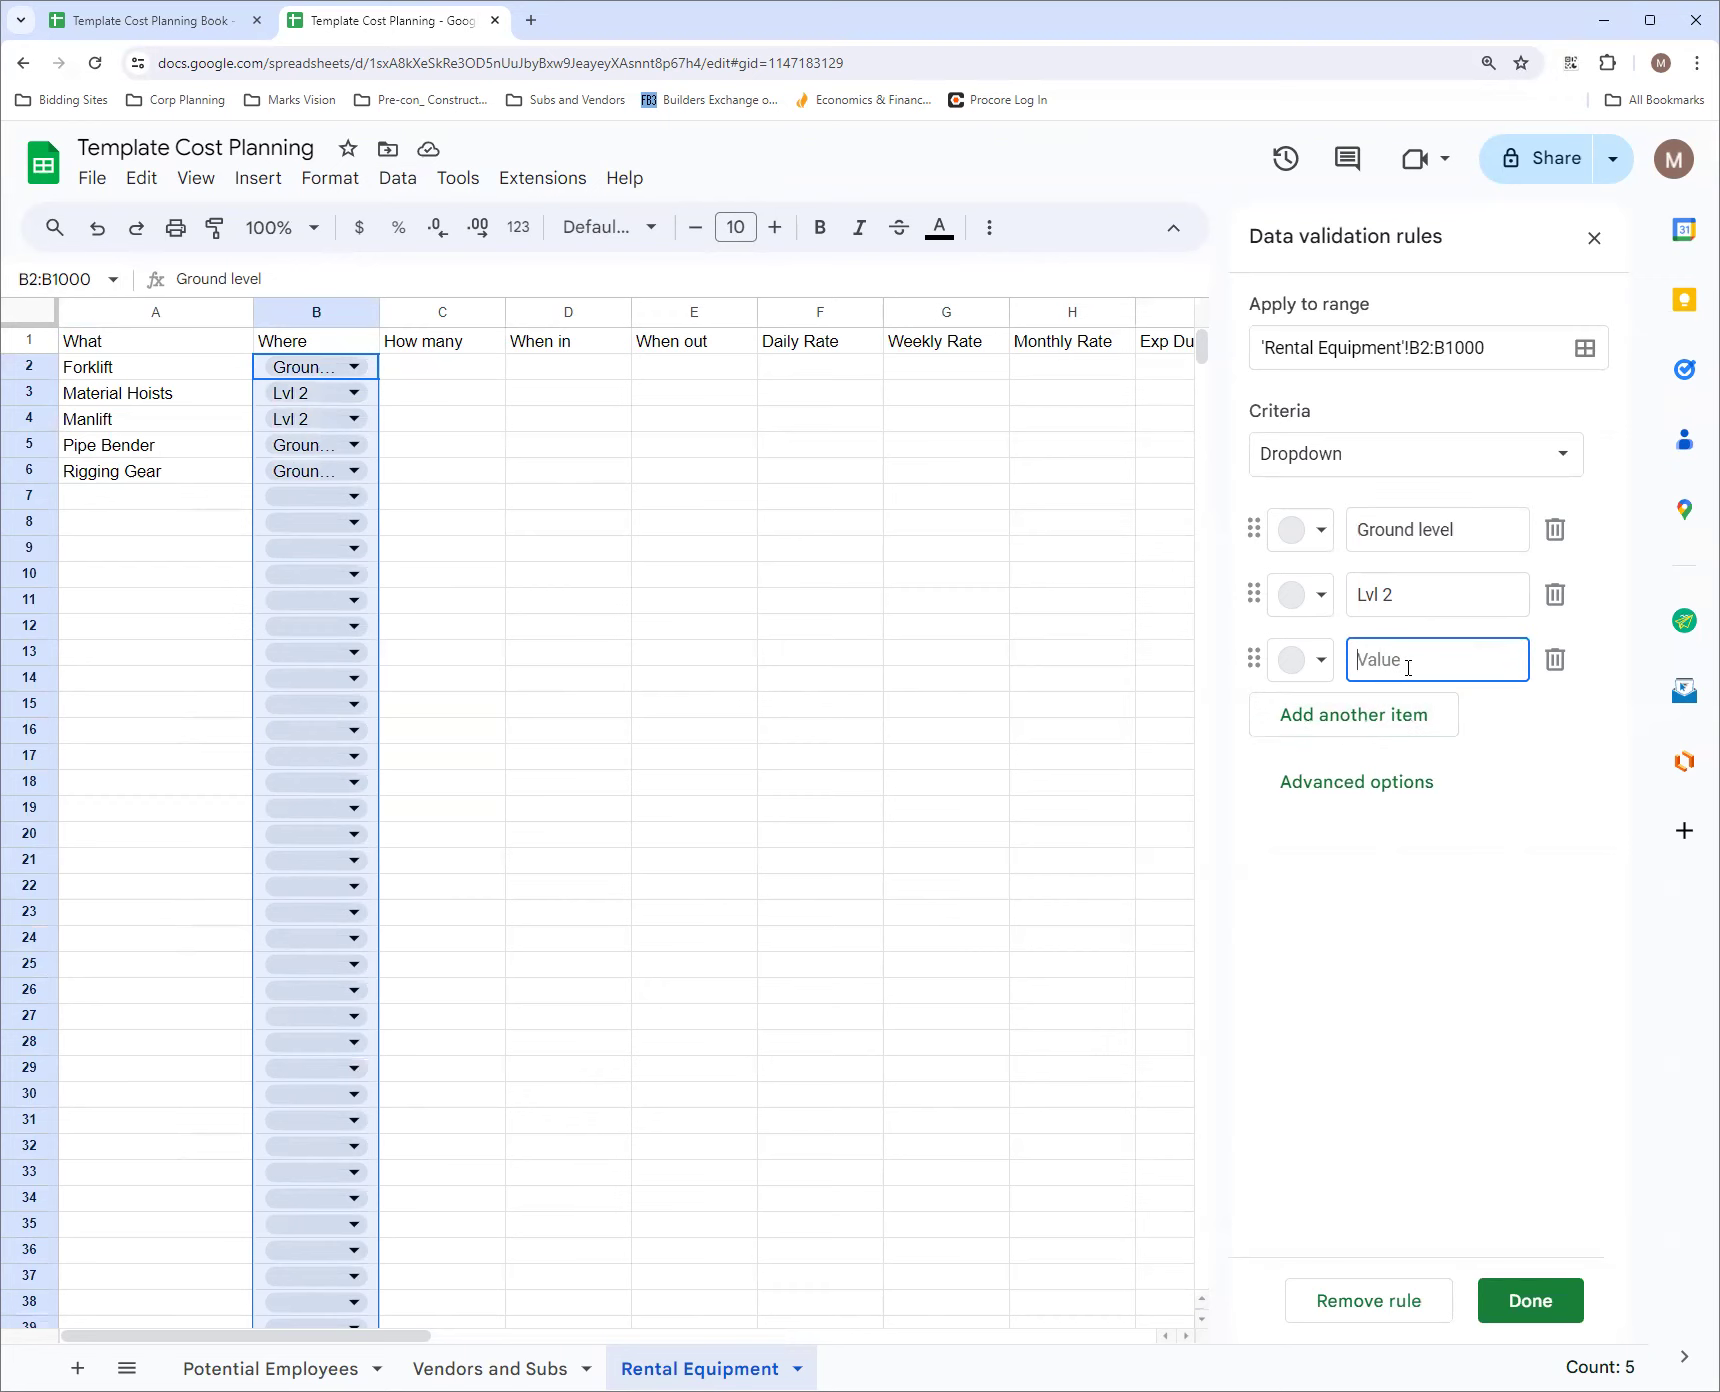
type("Data L1")
left_click(1386, 716)
type("C")
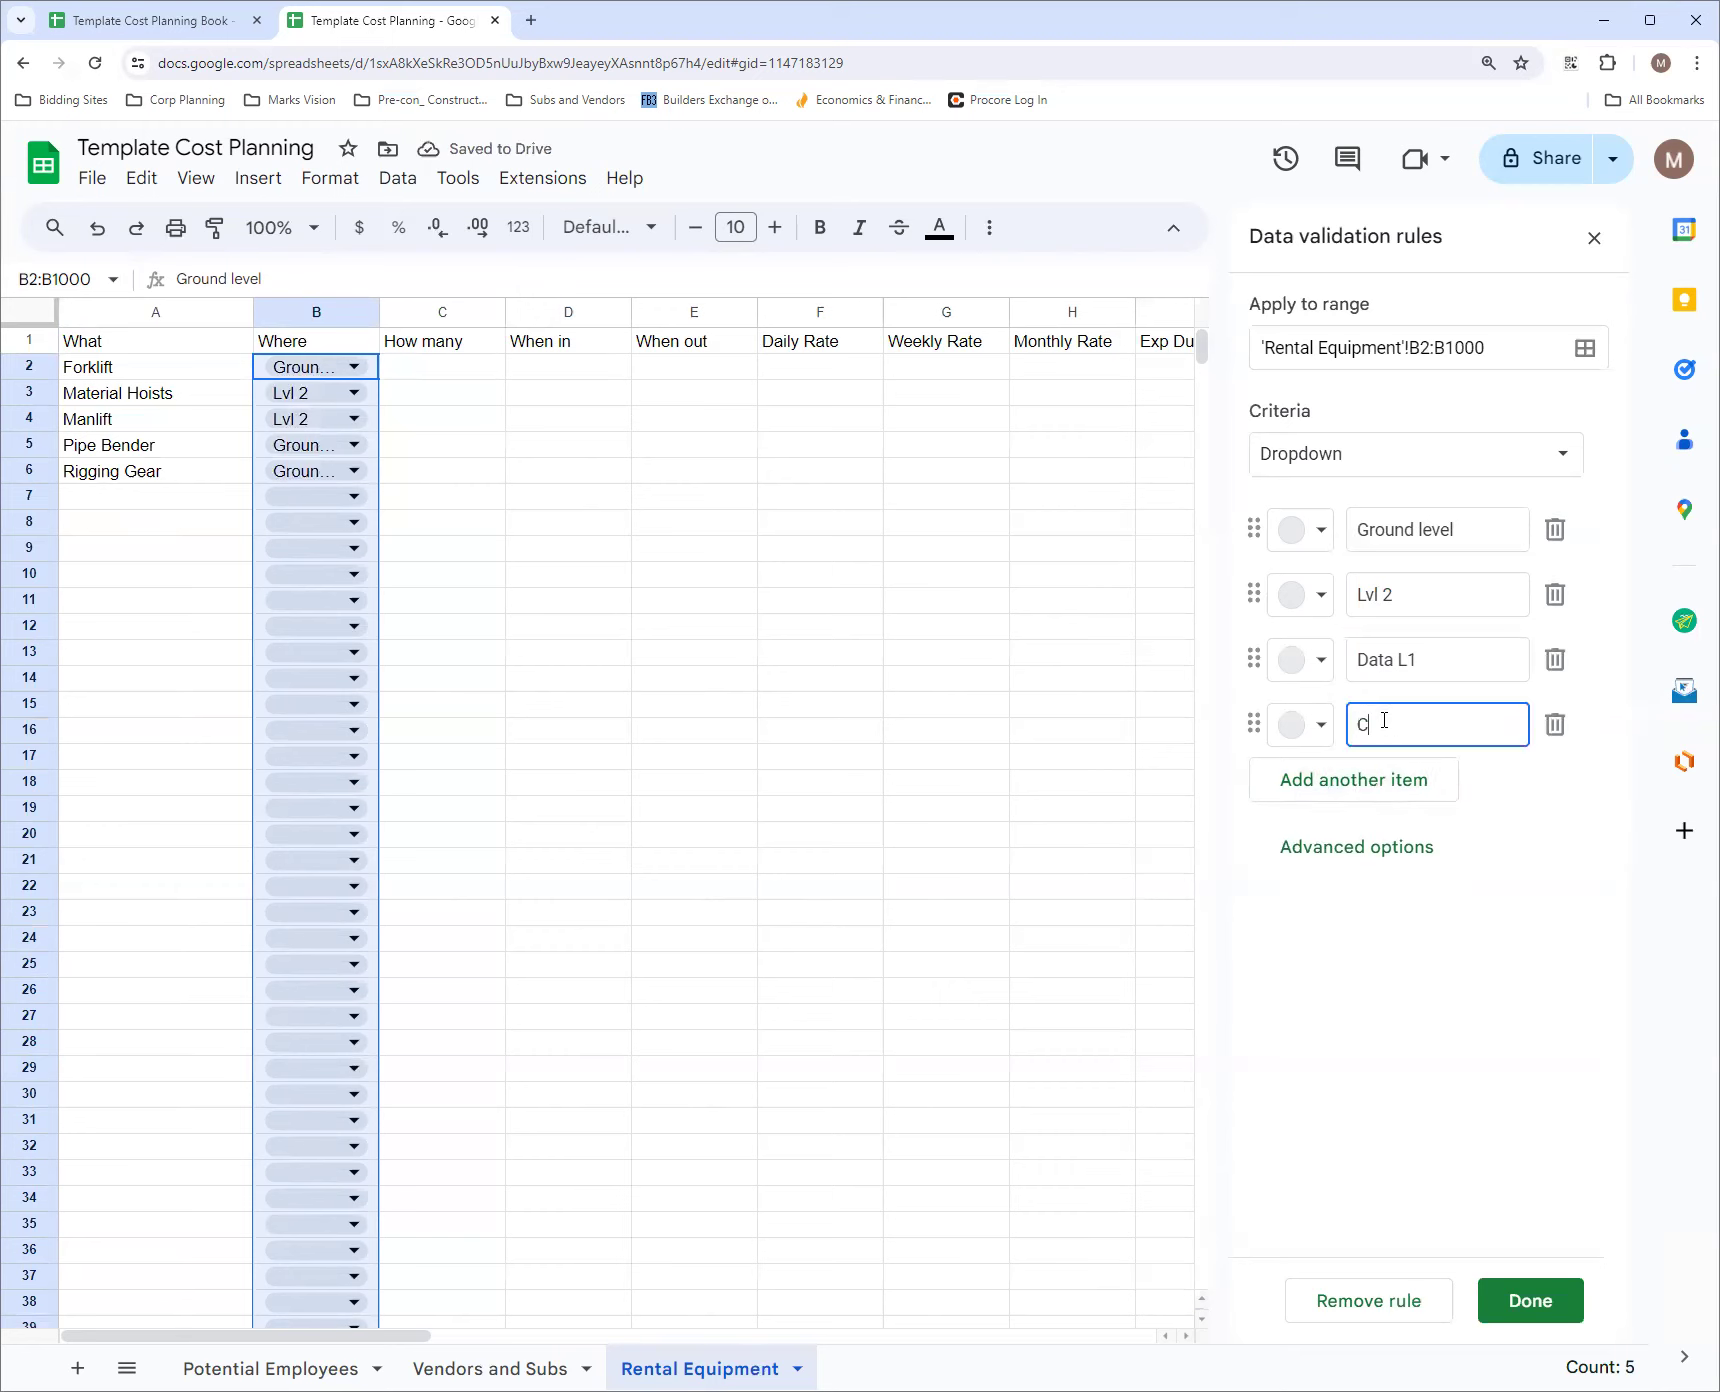
type("onf L2")
Set the Where dropdown's display style to Arrow and save the validation rule
left_click(1384, 852)
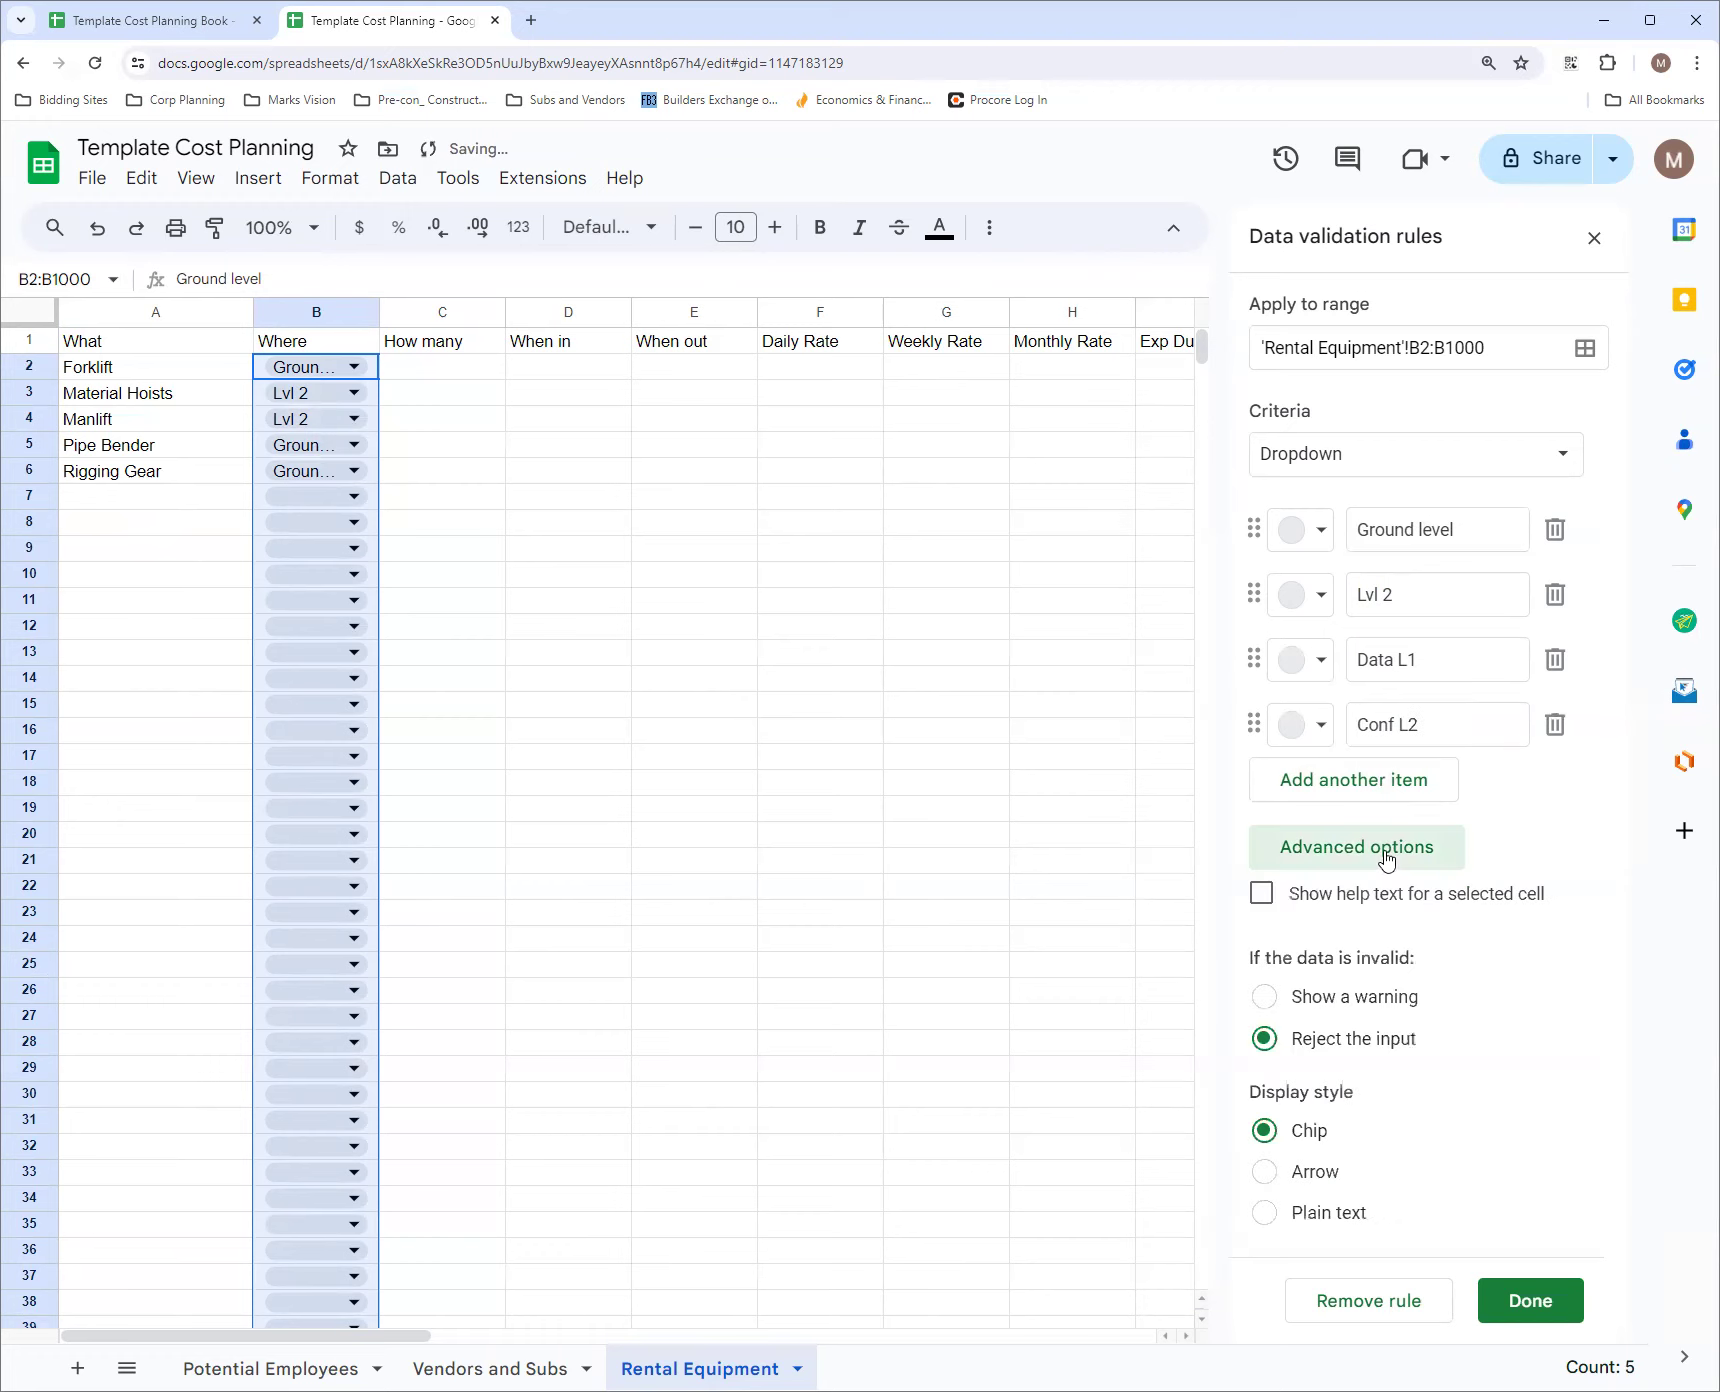
left_click(1264, 1171)
left_click(1500, 1300)
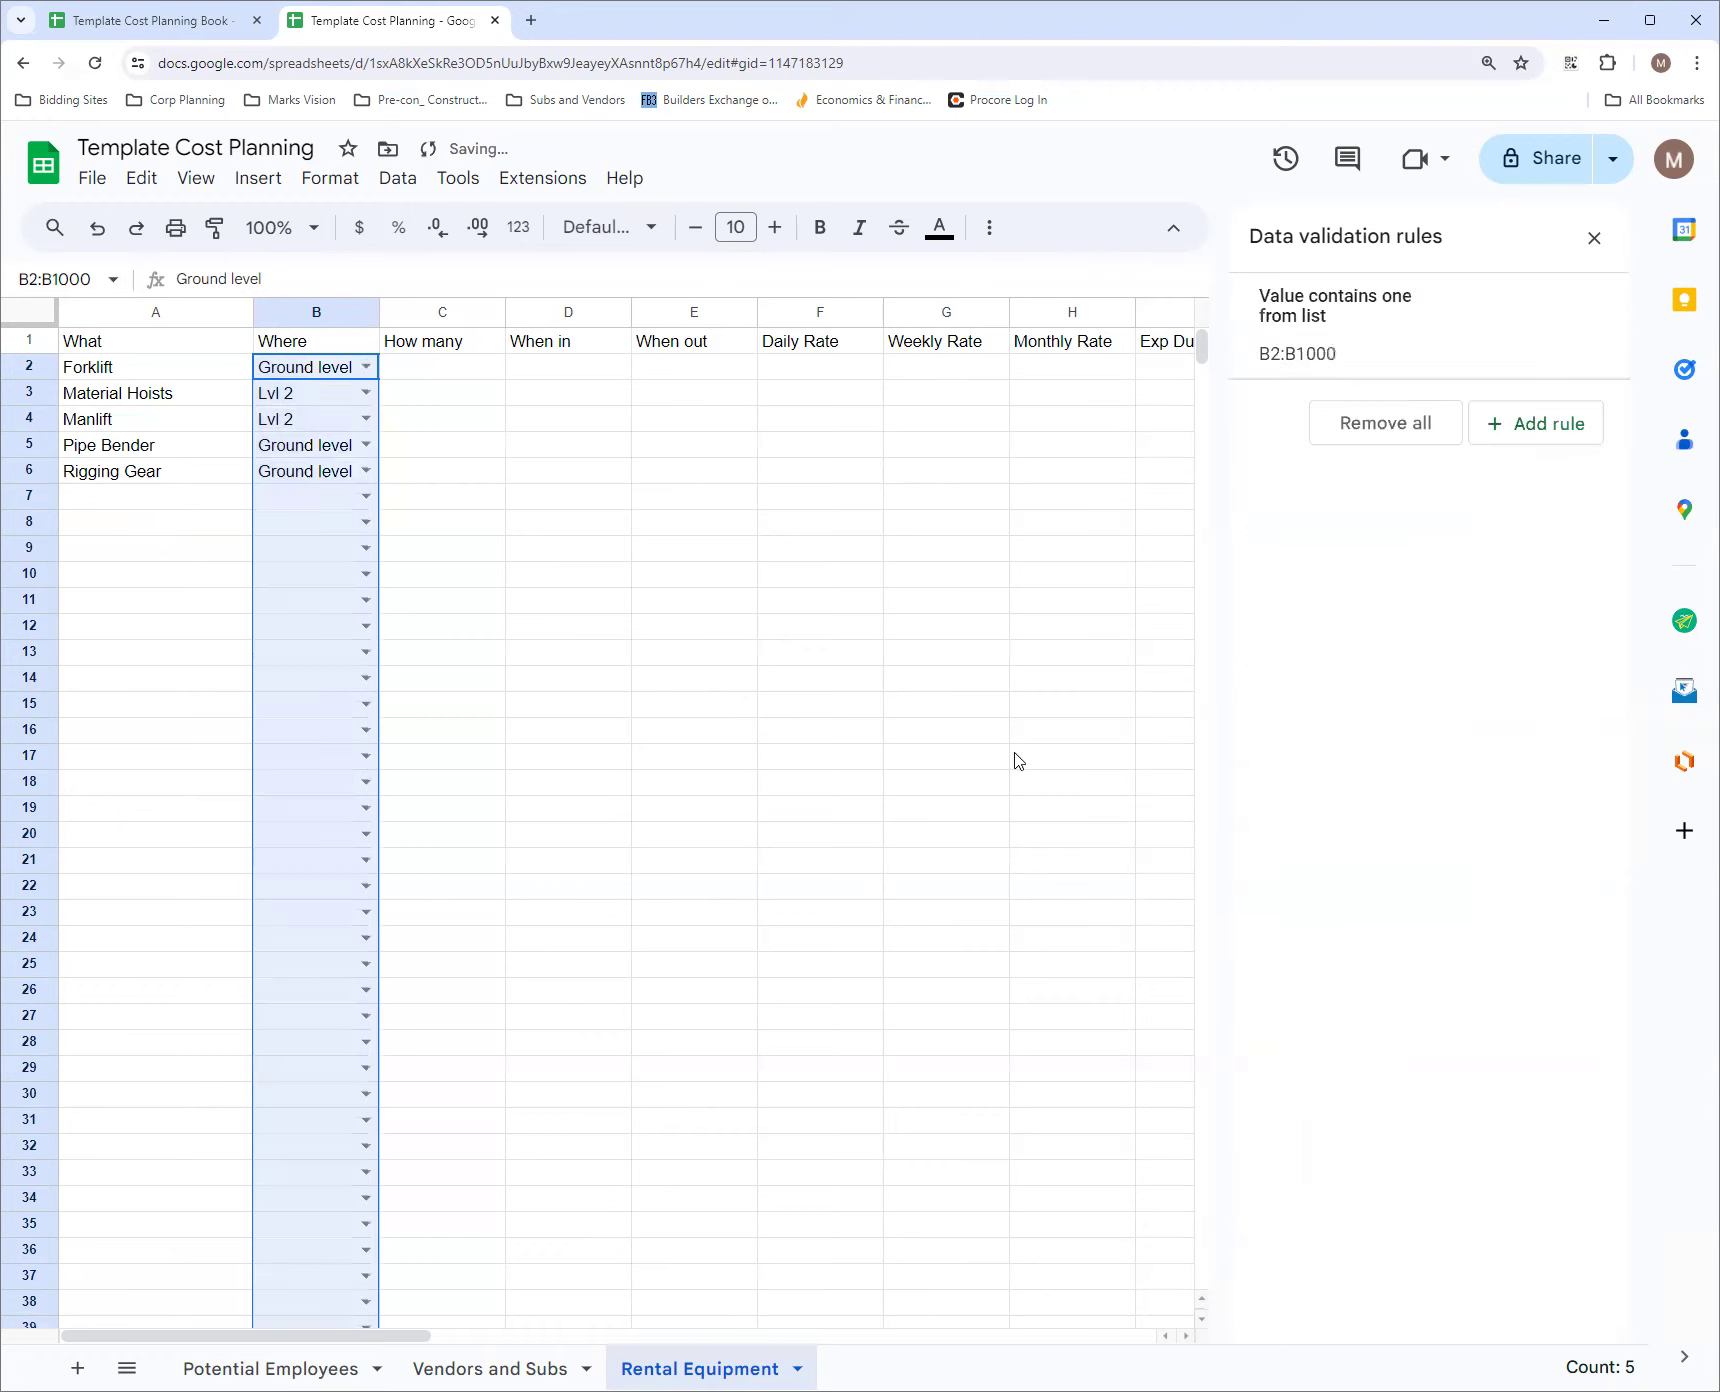
Check the dropdown choices in cells B7 and B6 and the rule editor reached from B7, closing it without changes
left_click(357, 504)
left_click(364, 497)
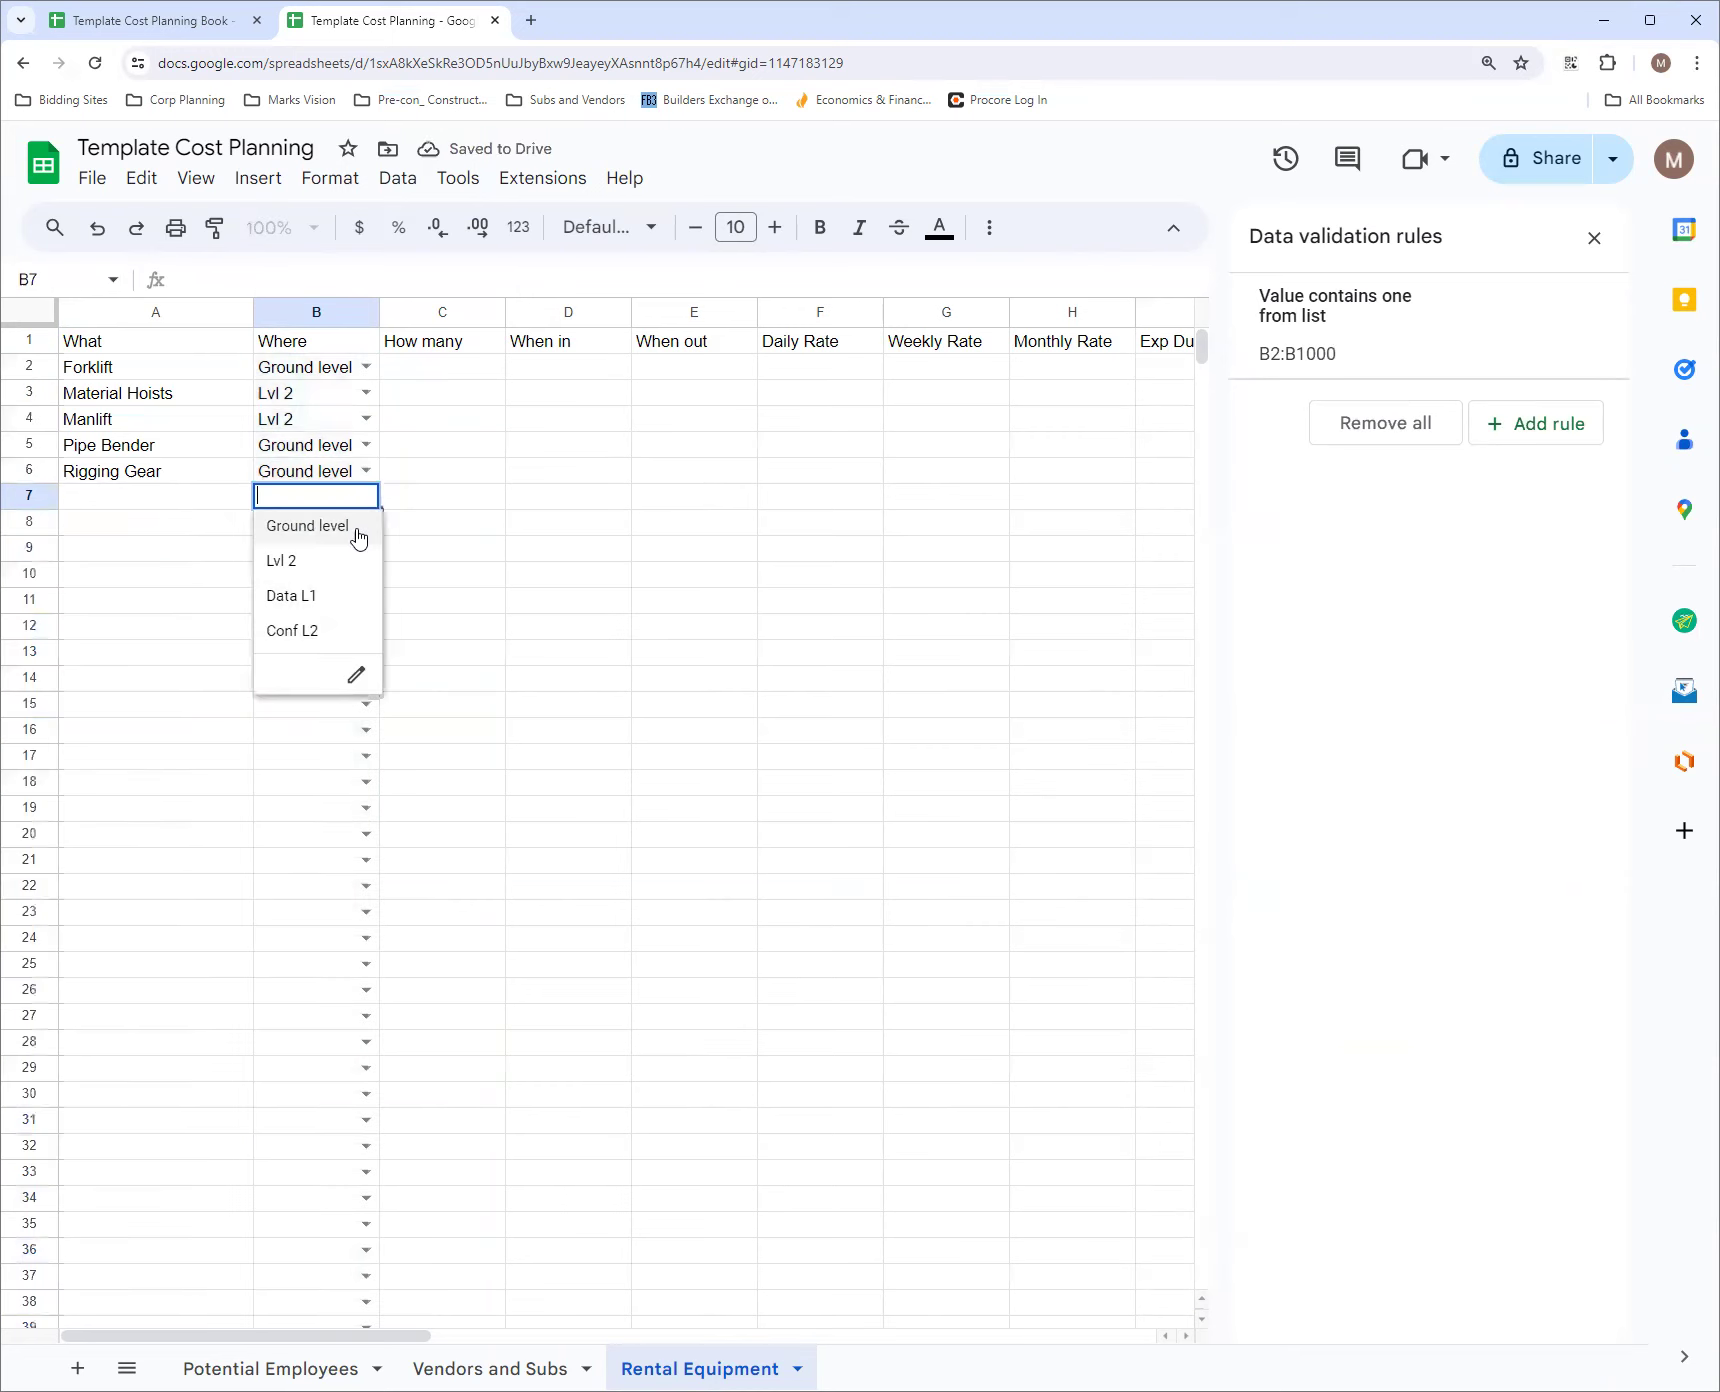
left_click(357, 675)
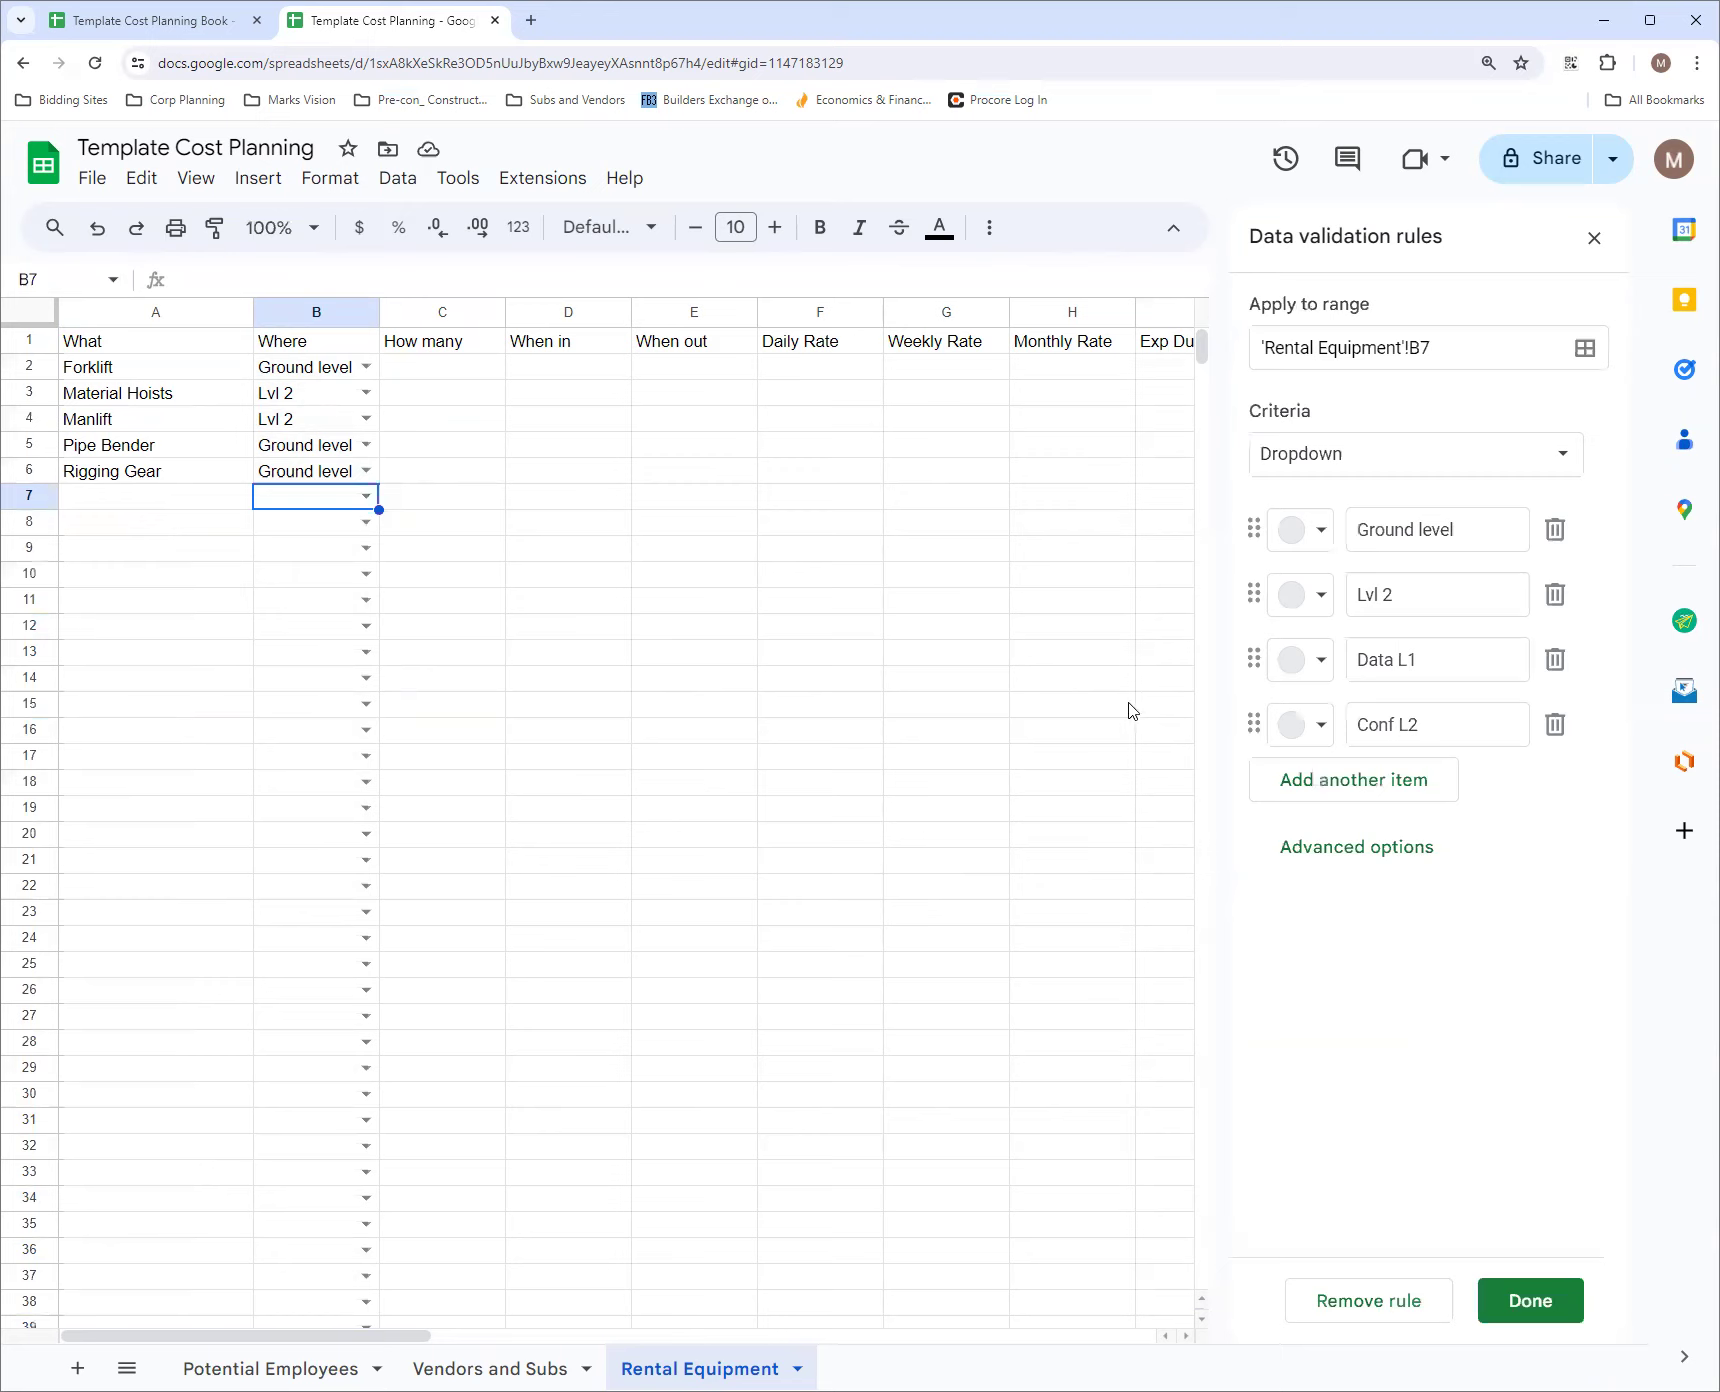
left_click(366, 470)
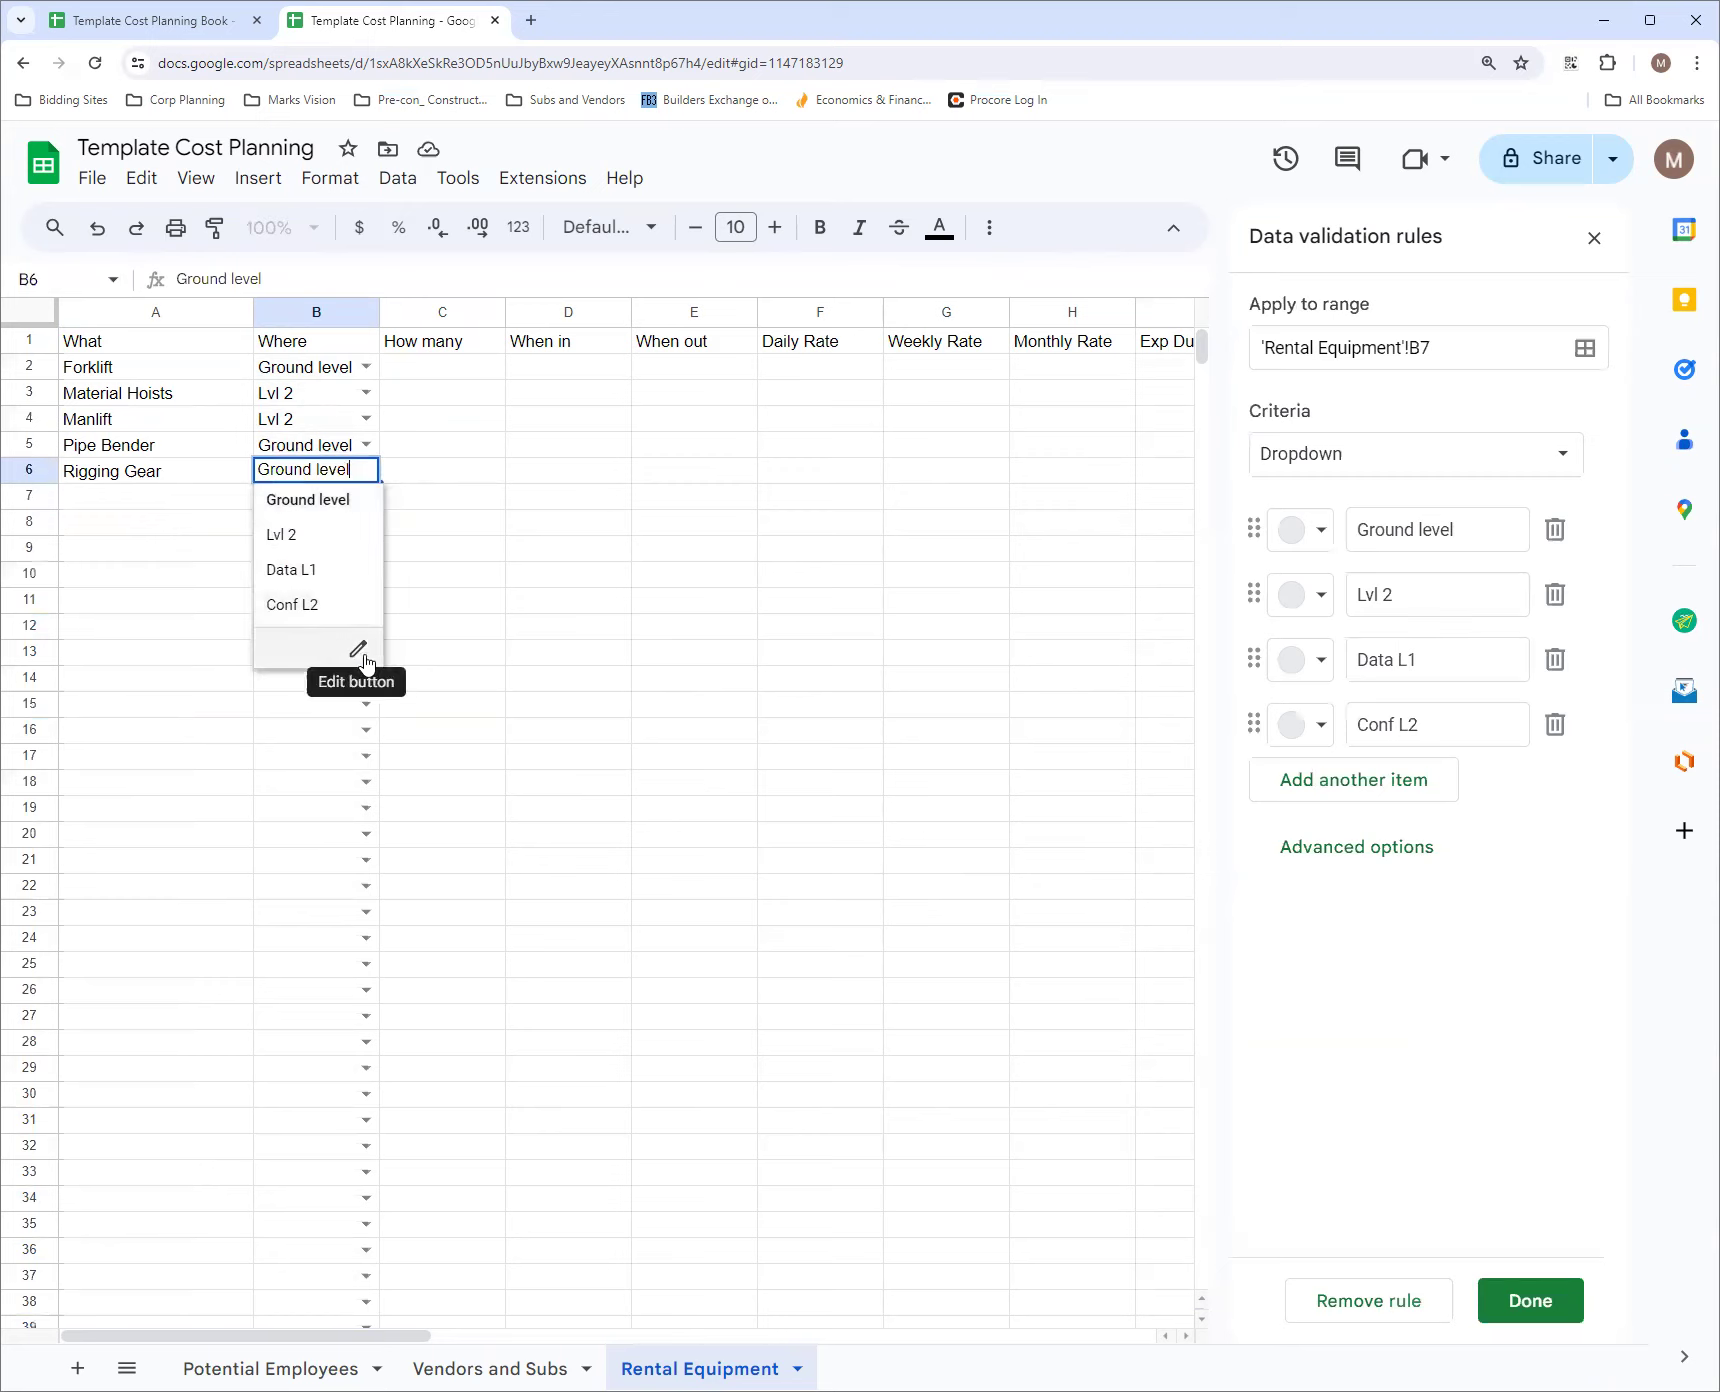
left_click(474, 487)
left_click(1518, 1312)
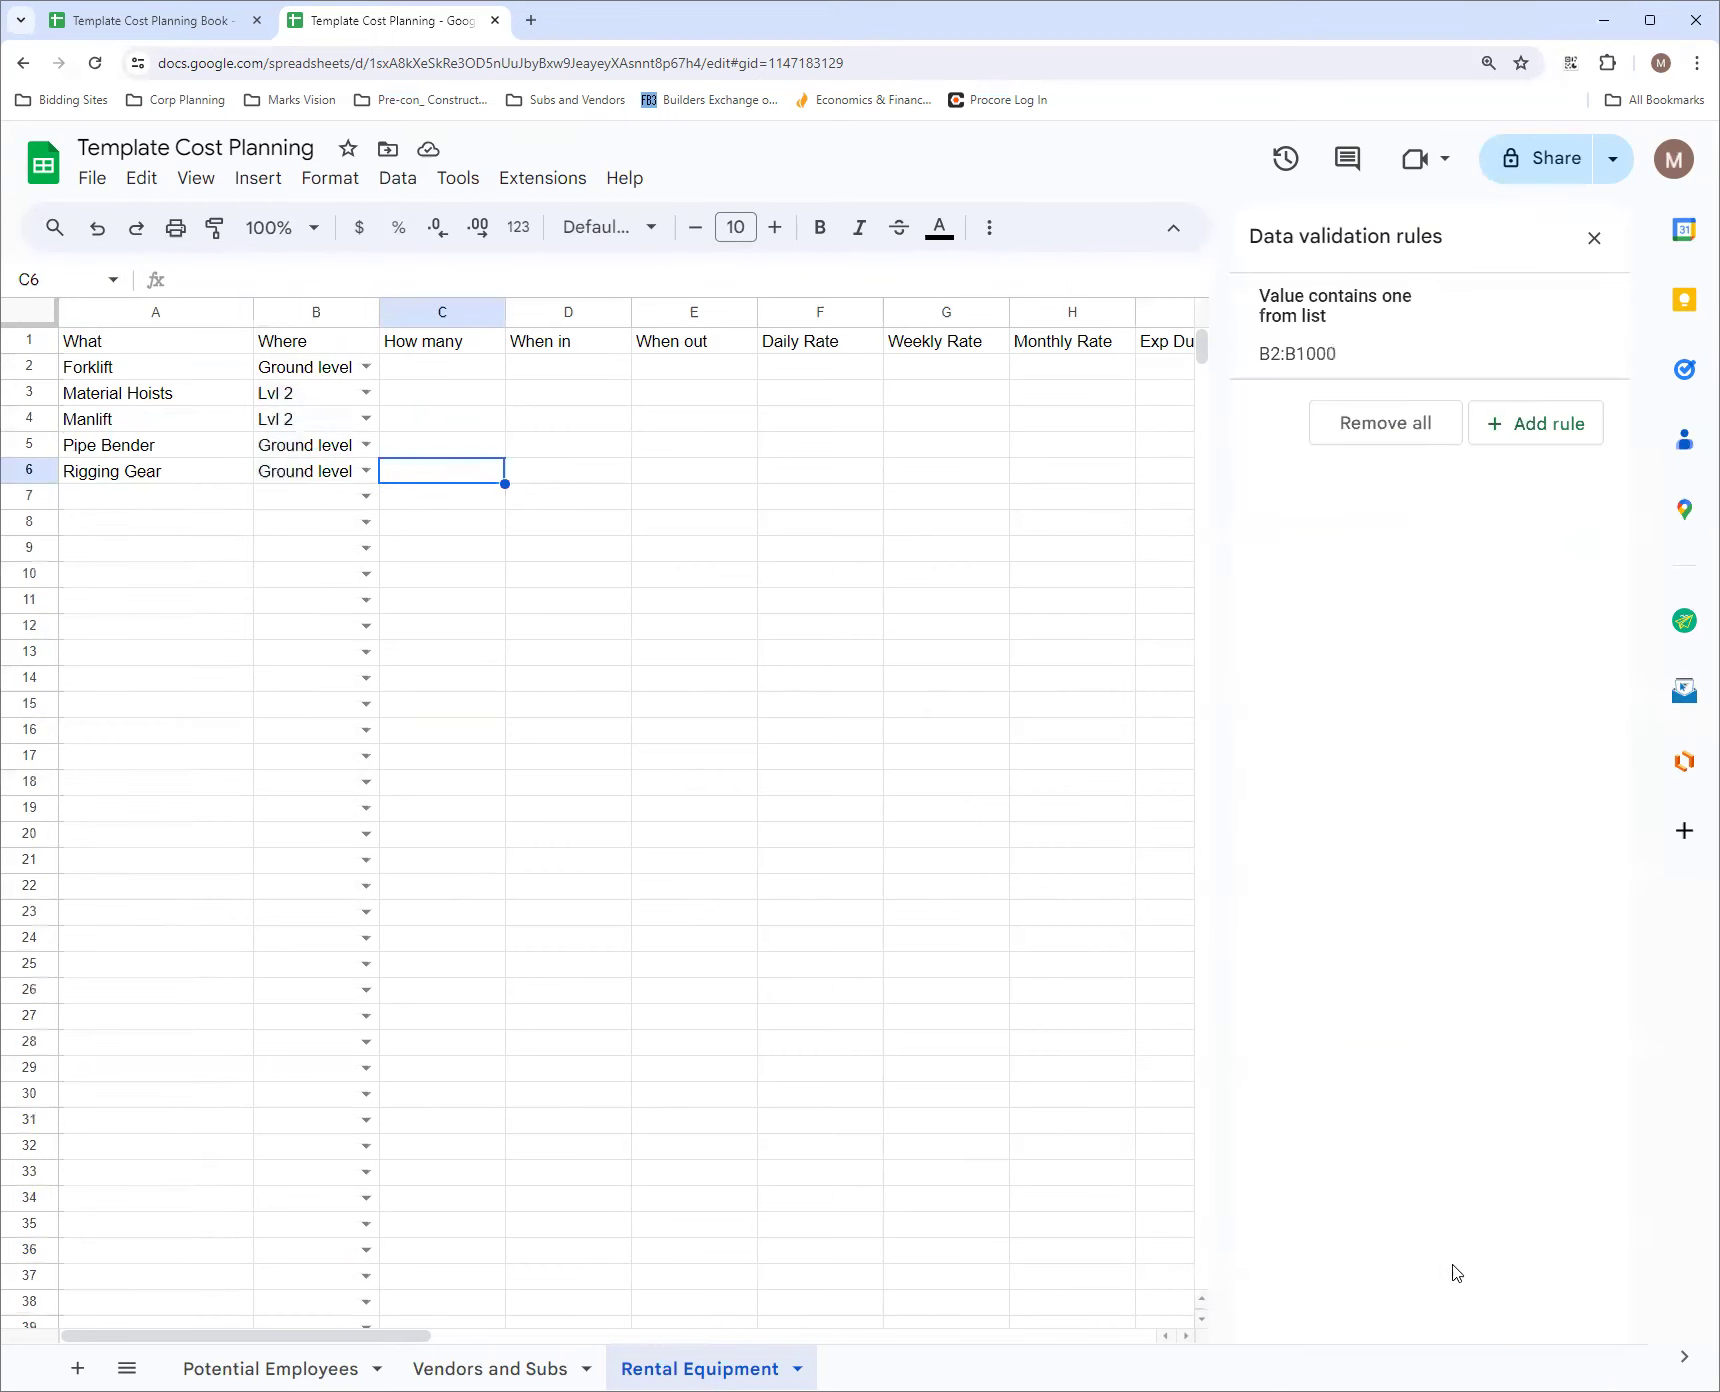
Narrow the How many column slightly and enter the quantities 1, 3, 2, 1 and 1 in cells C2 to C6
left_click(470, 368)
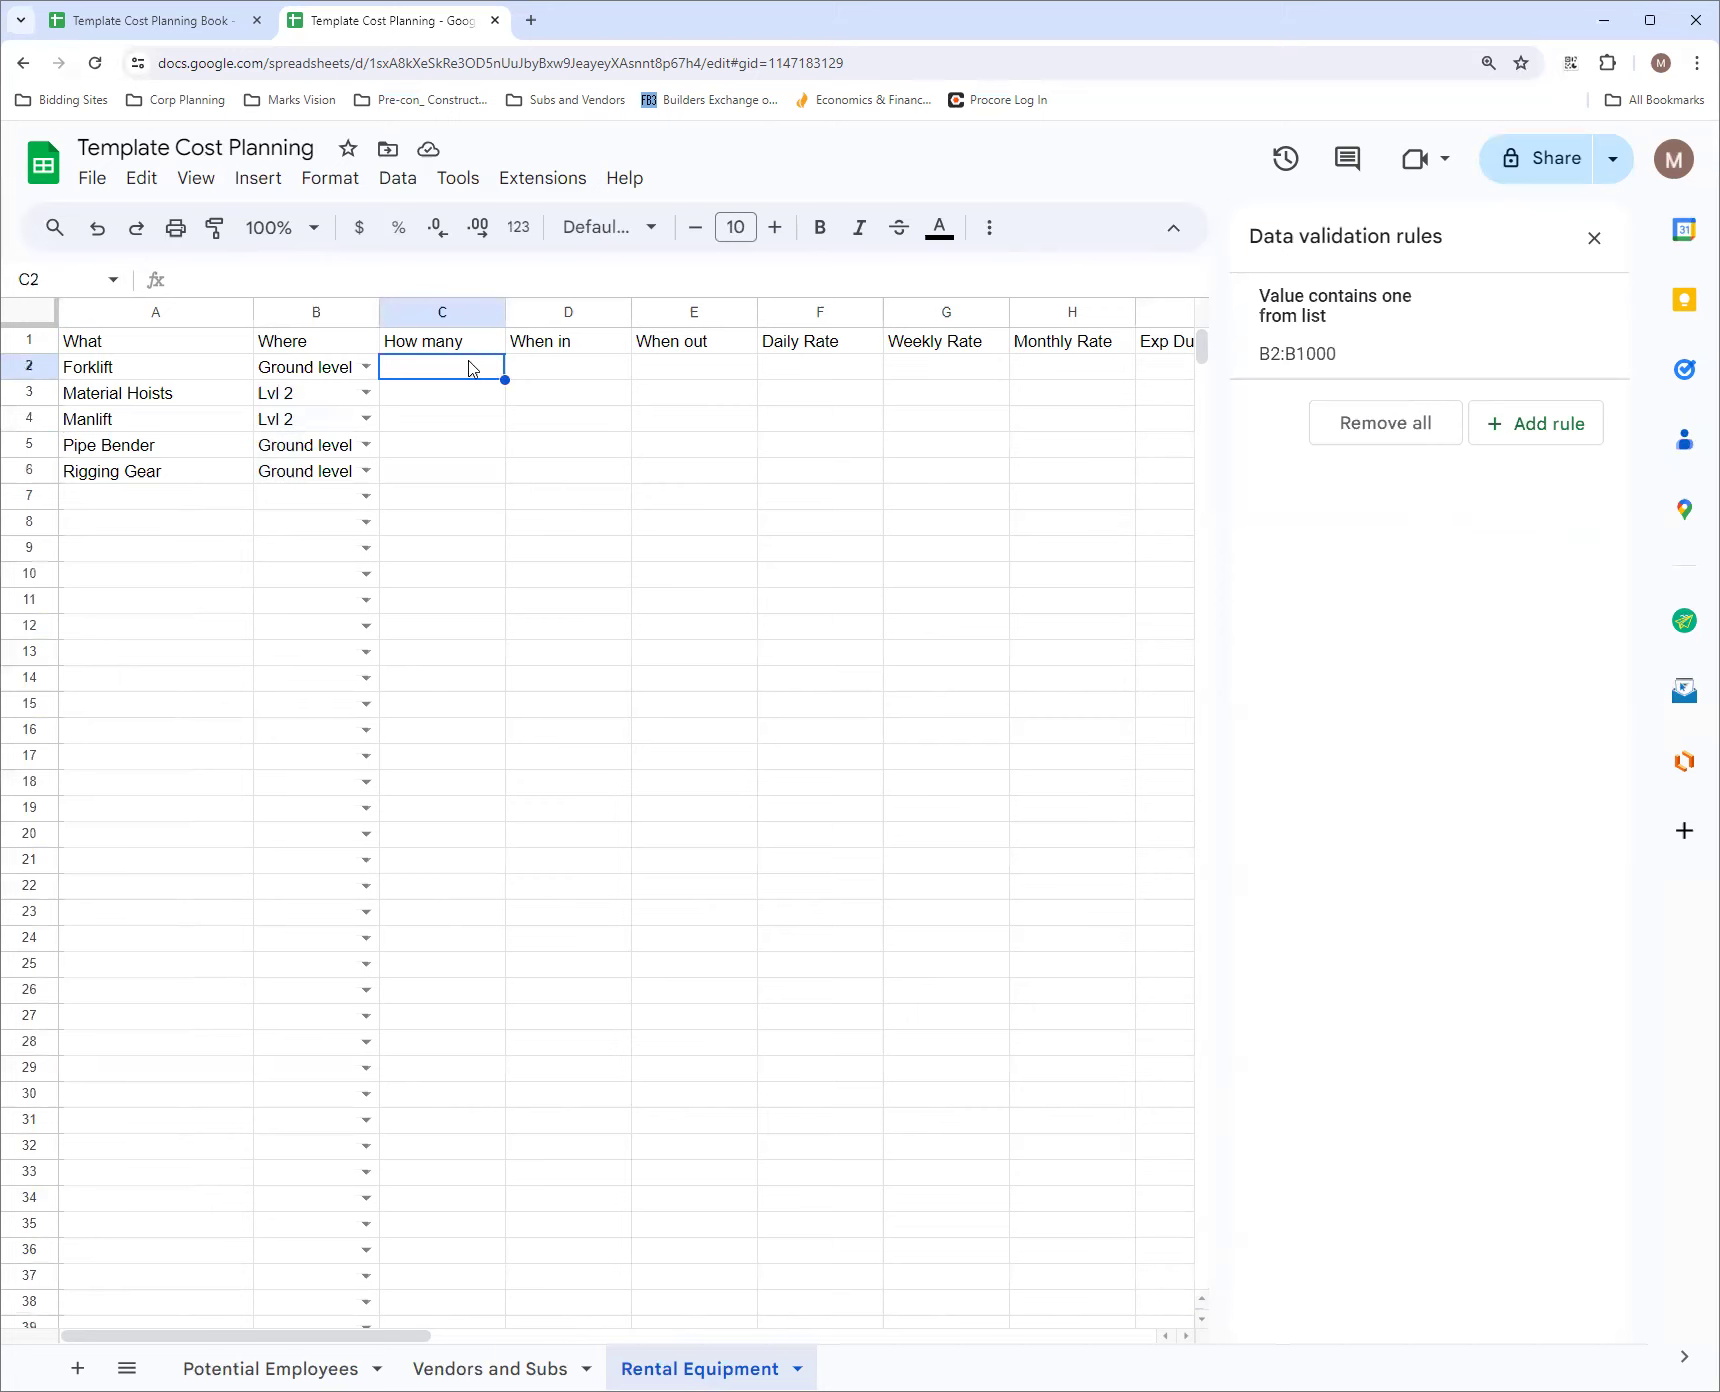
left_click_drag(505, 311, 489, 311)
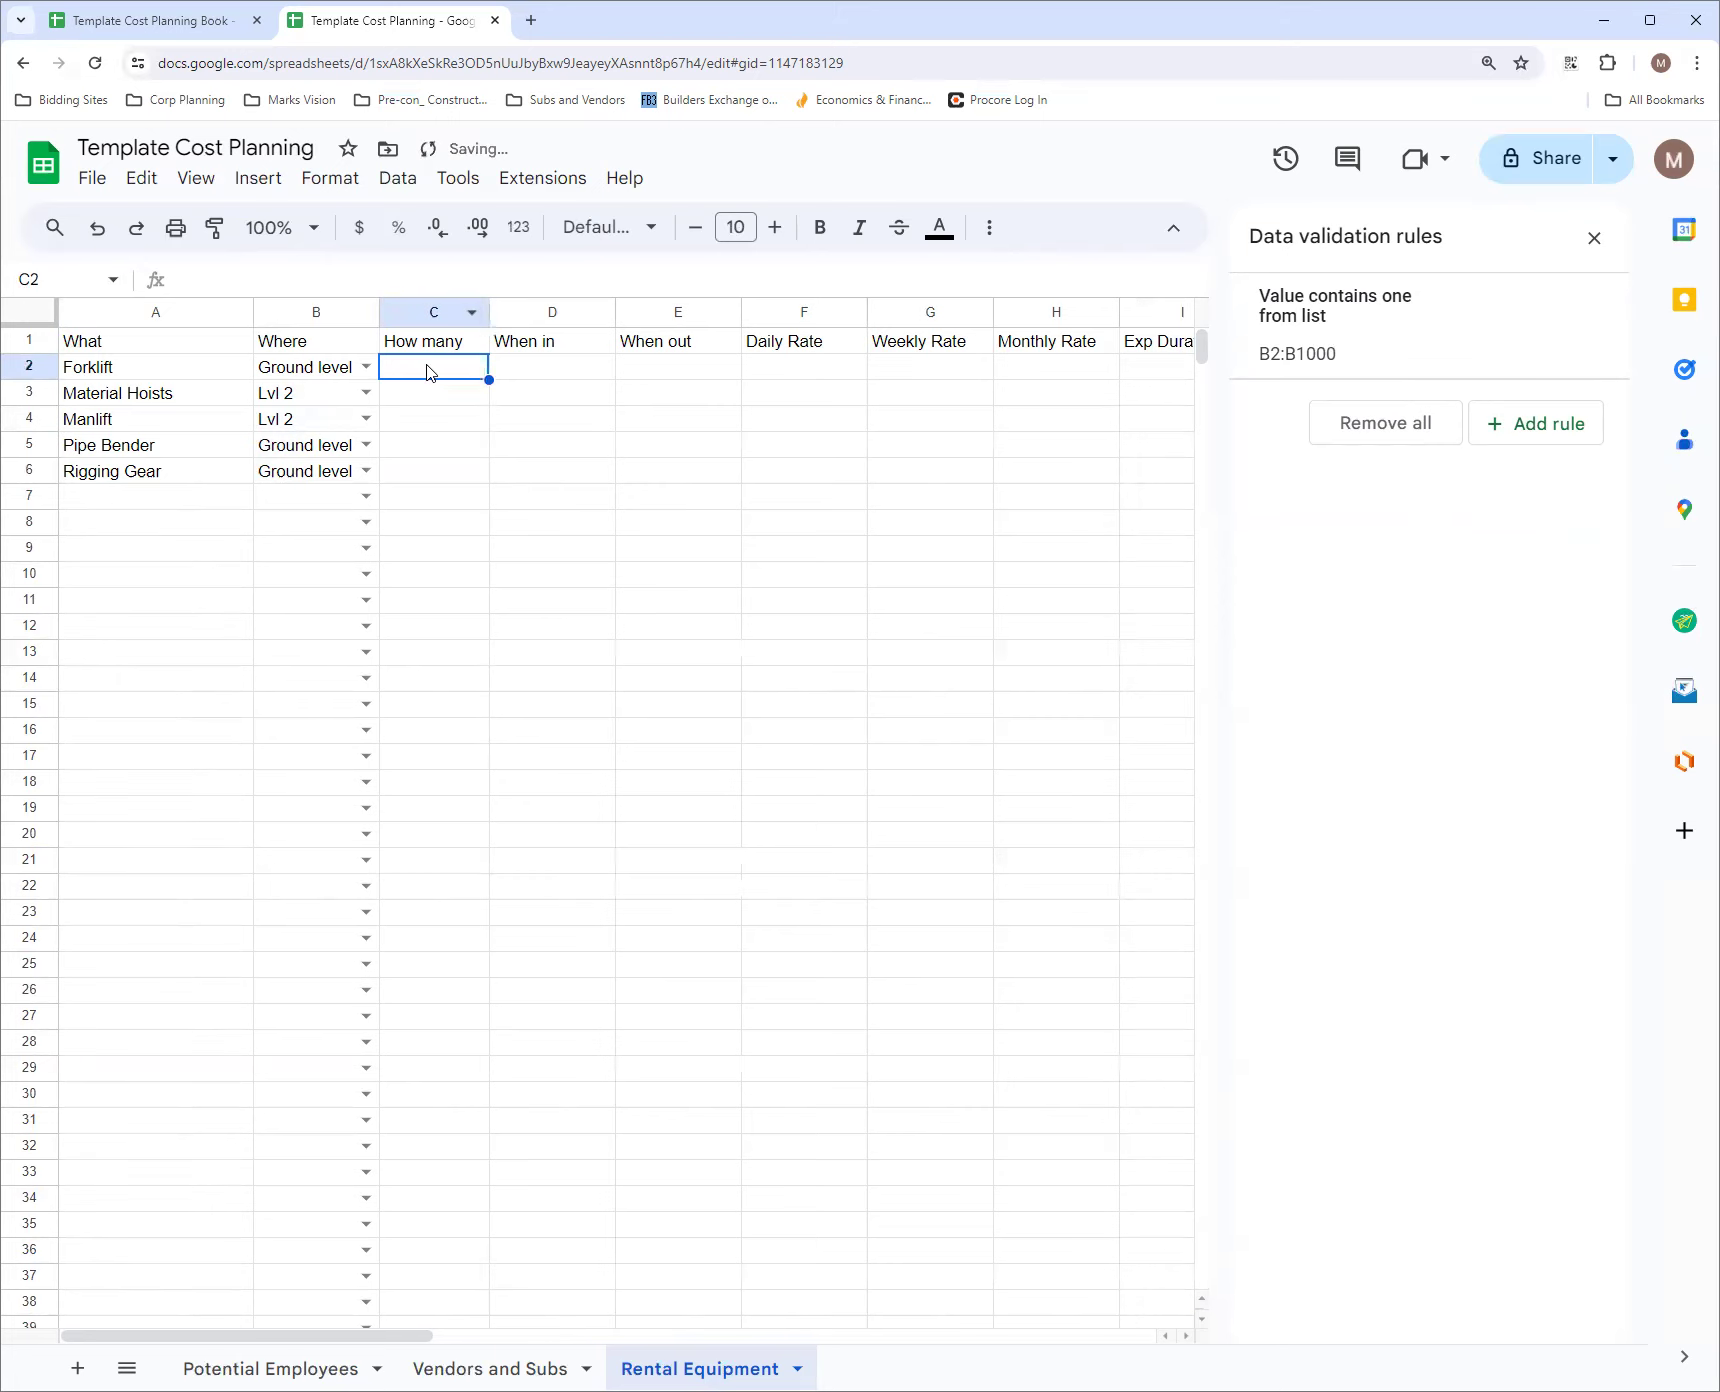
type("1")
key("Return")
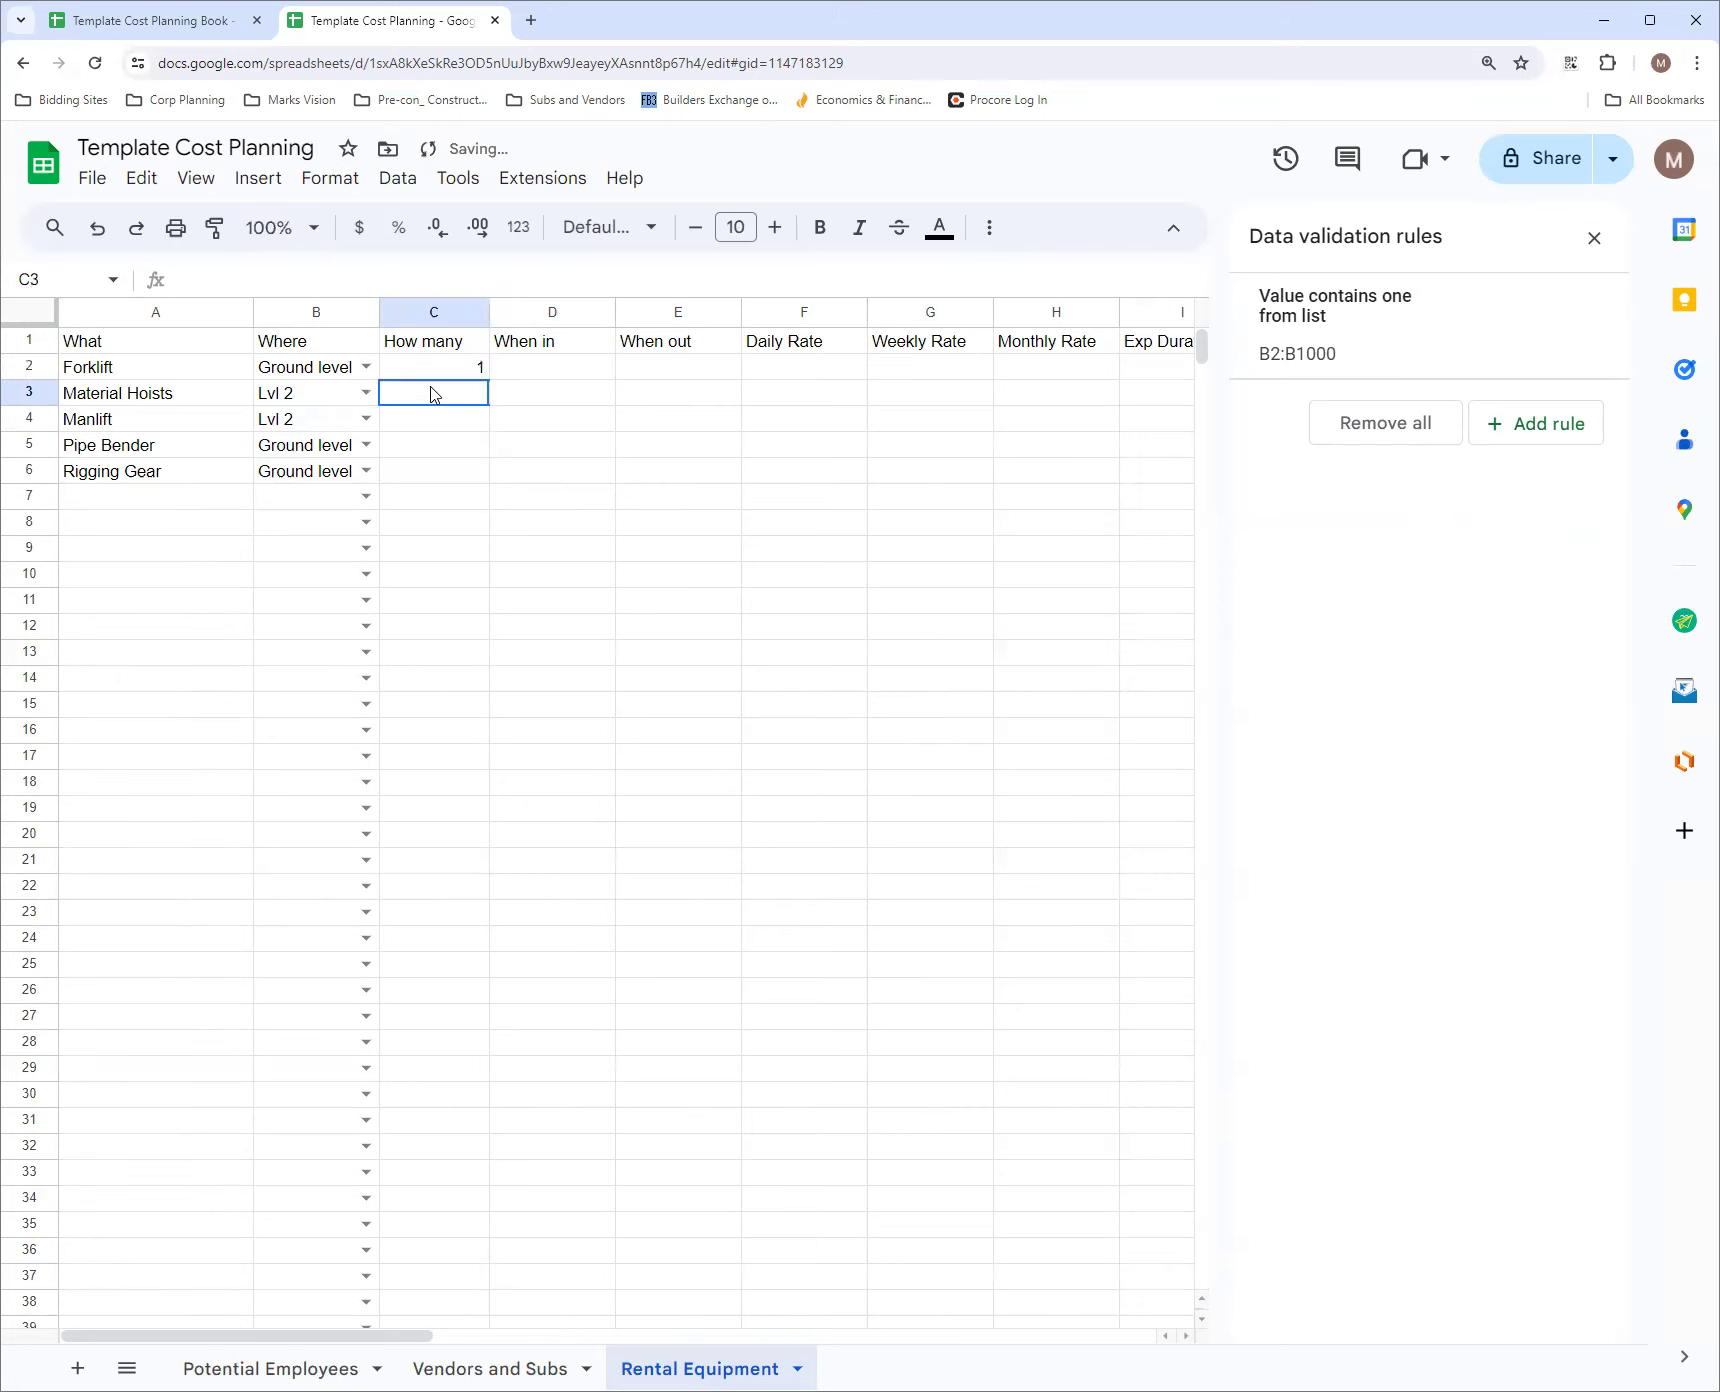
type("3")
key("Return")
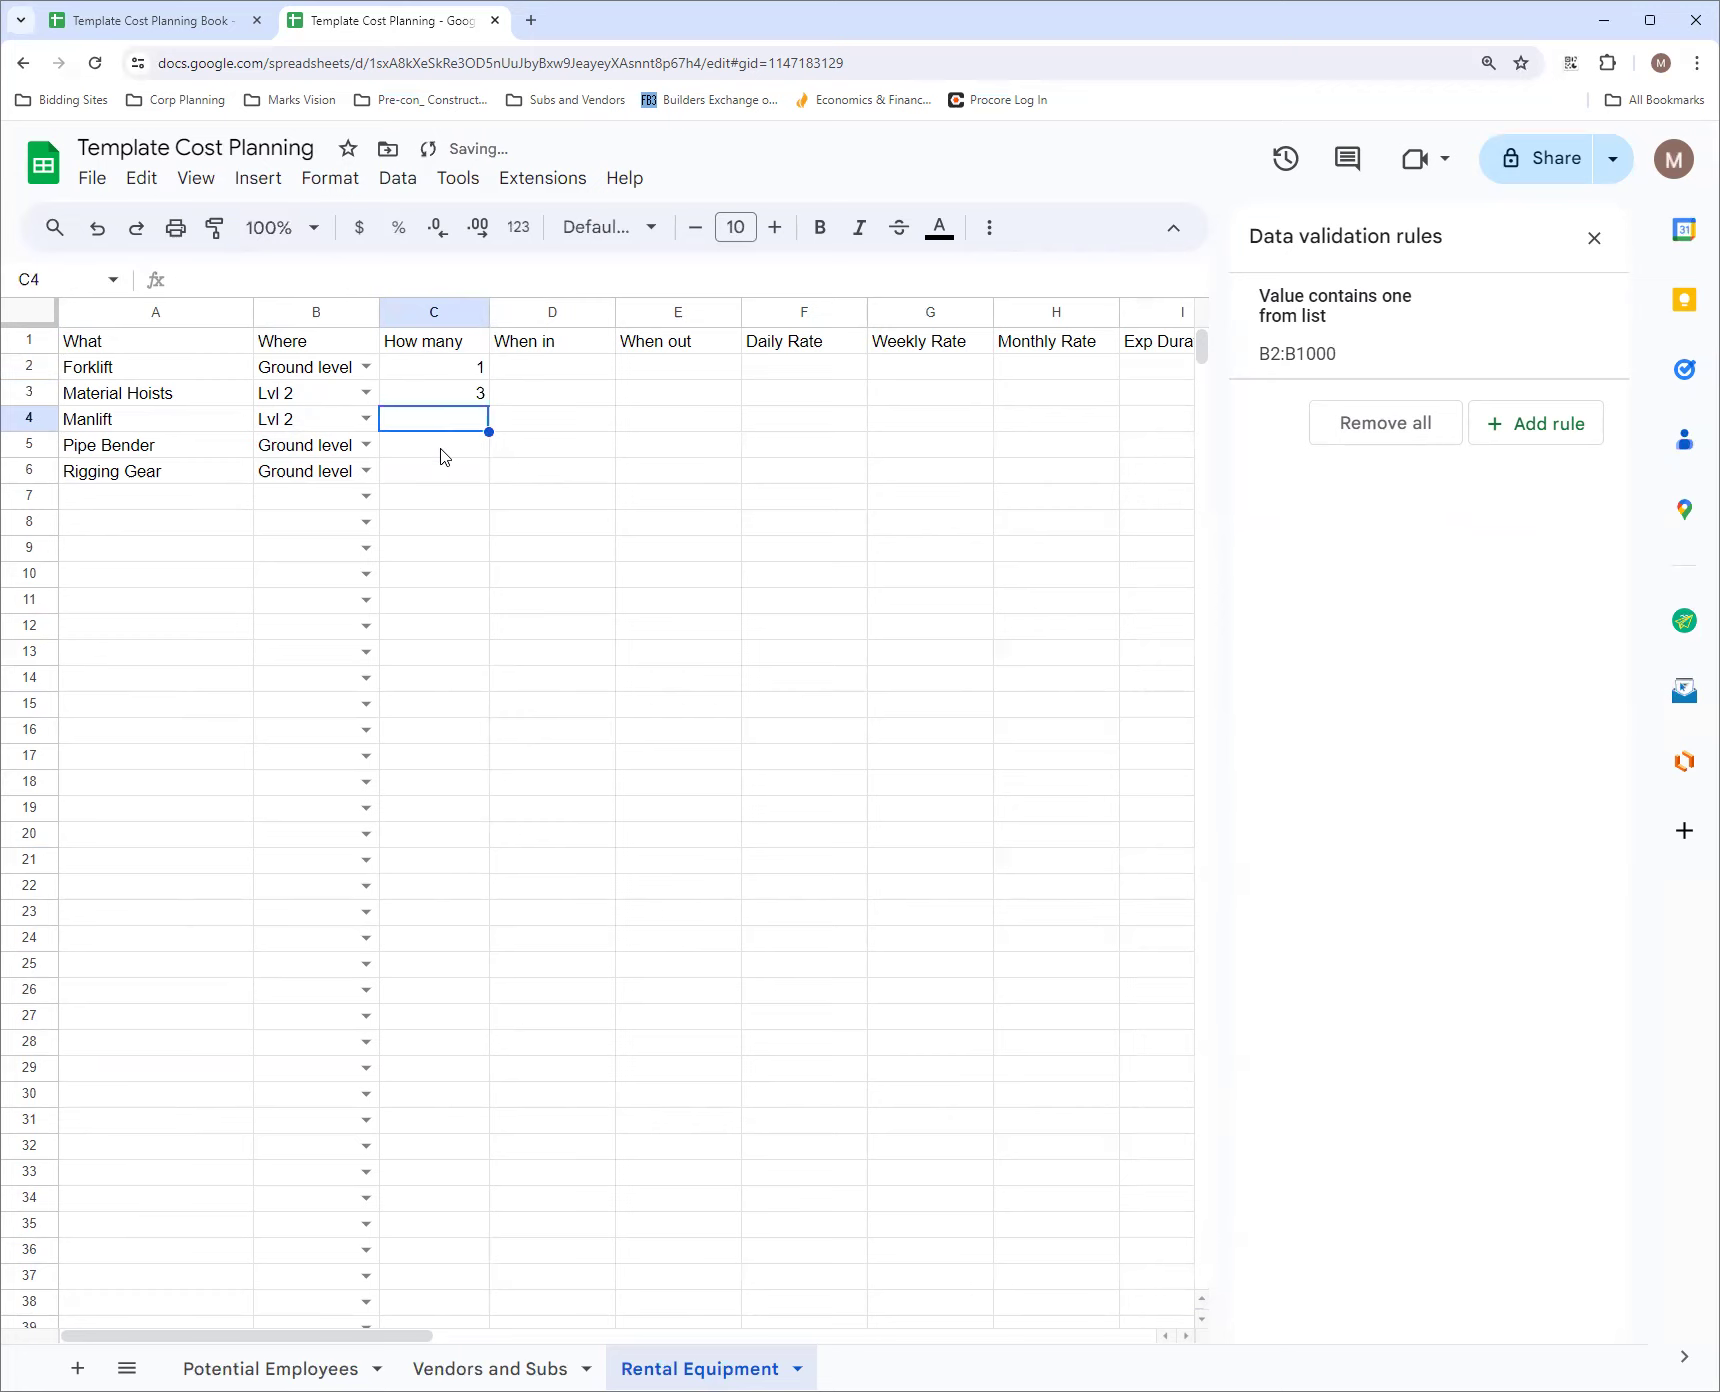
type("2")
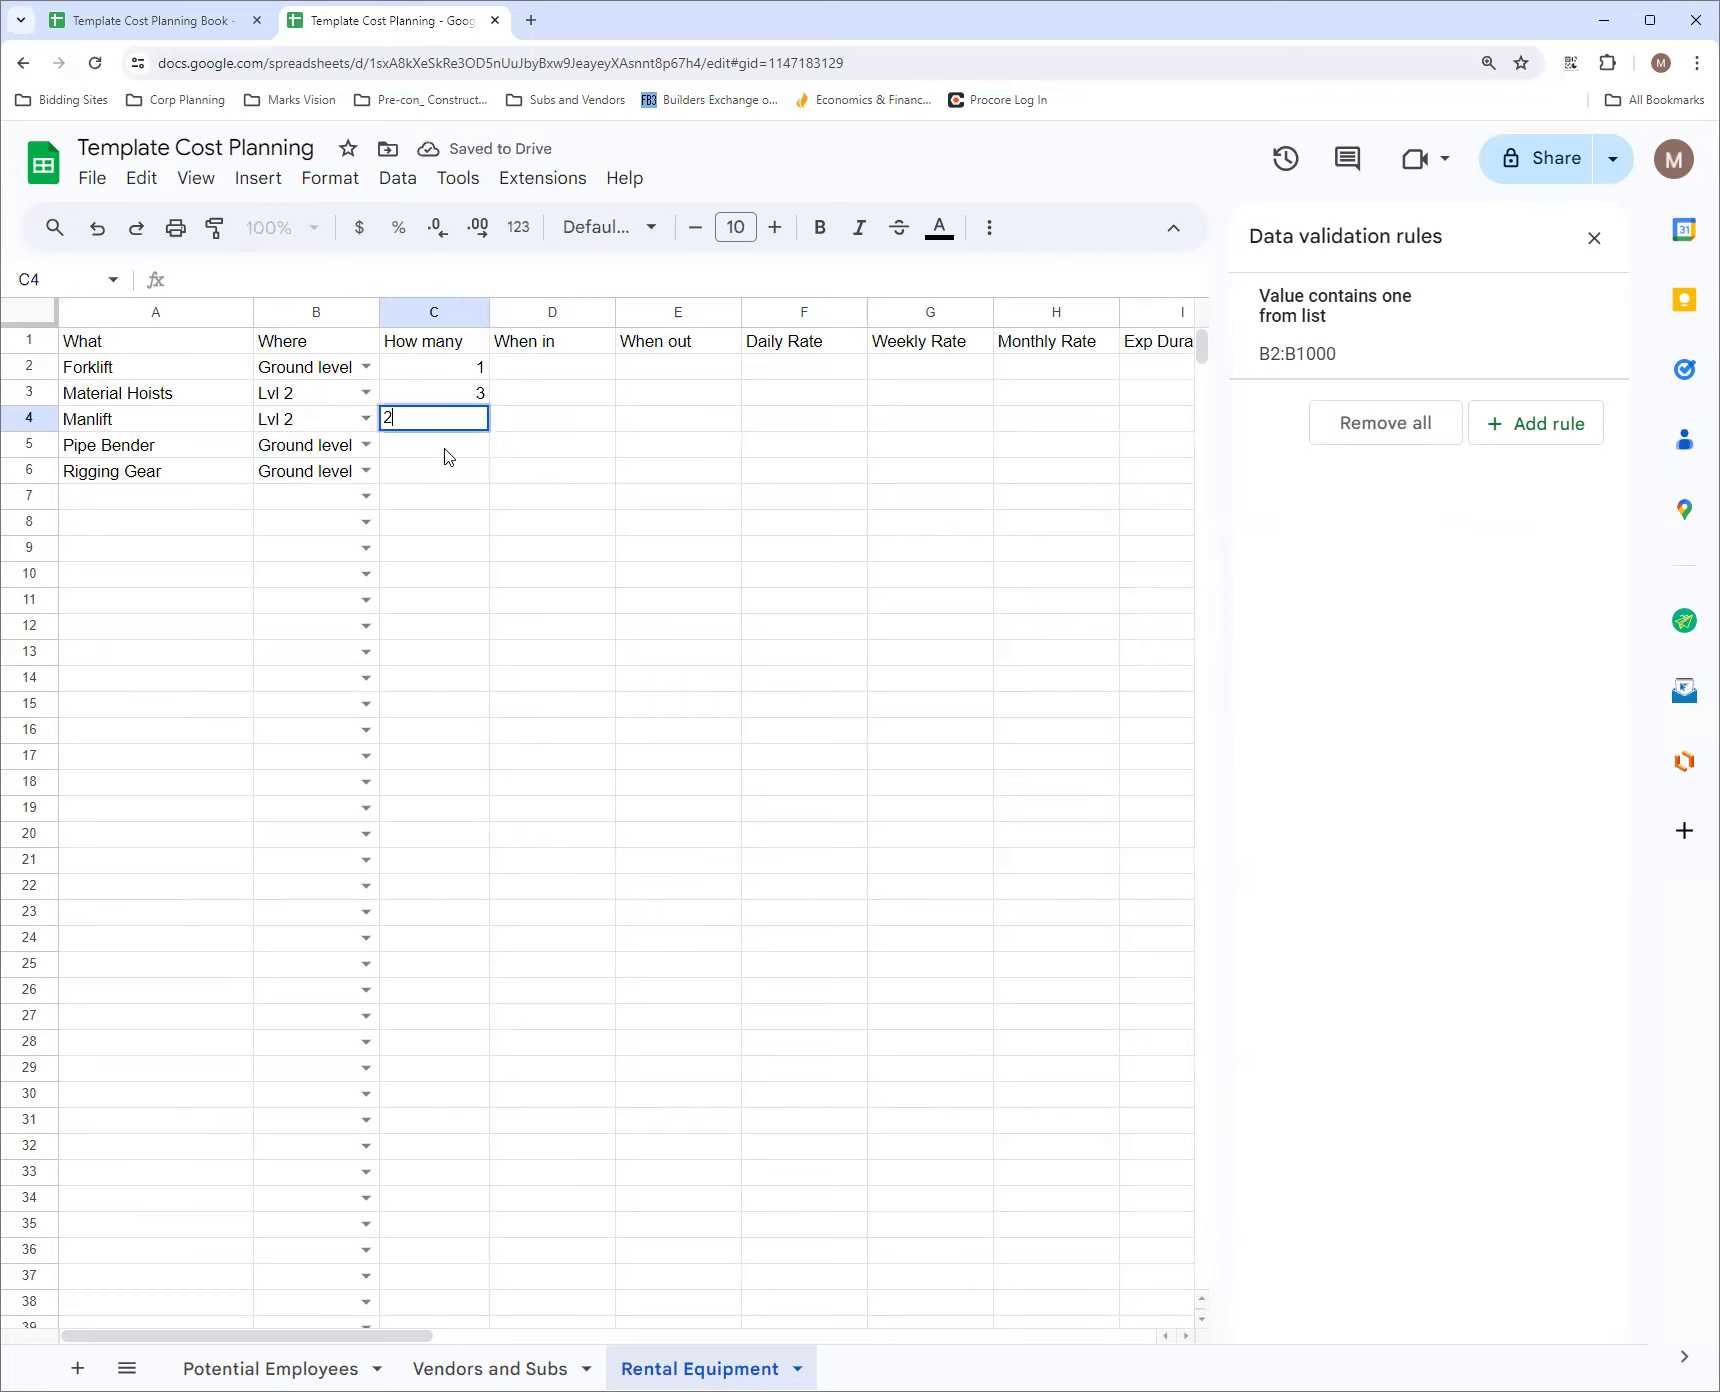
key("Return")
type("1")
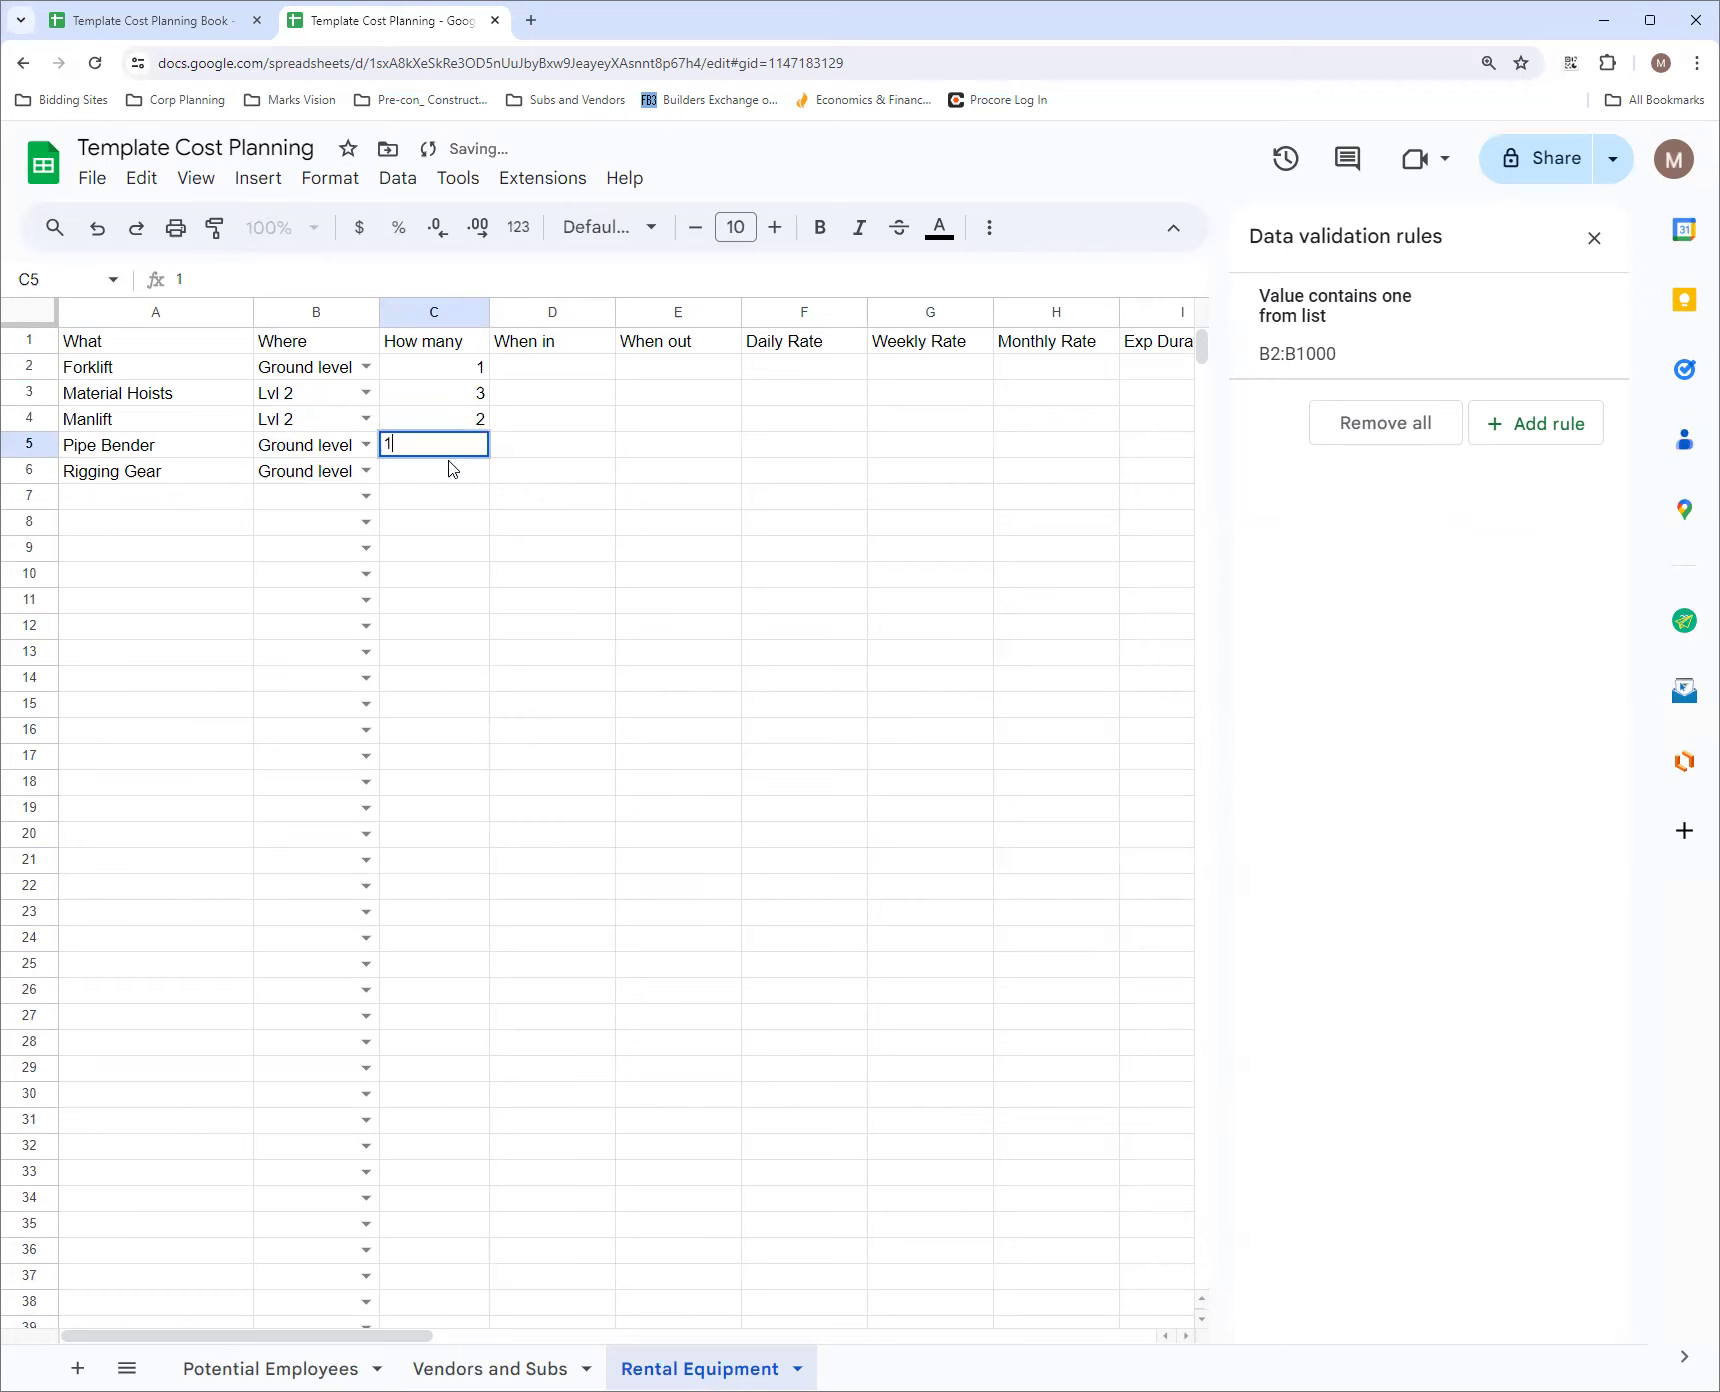
key("Return")
type("1")
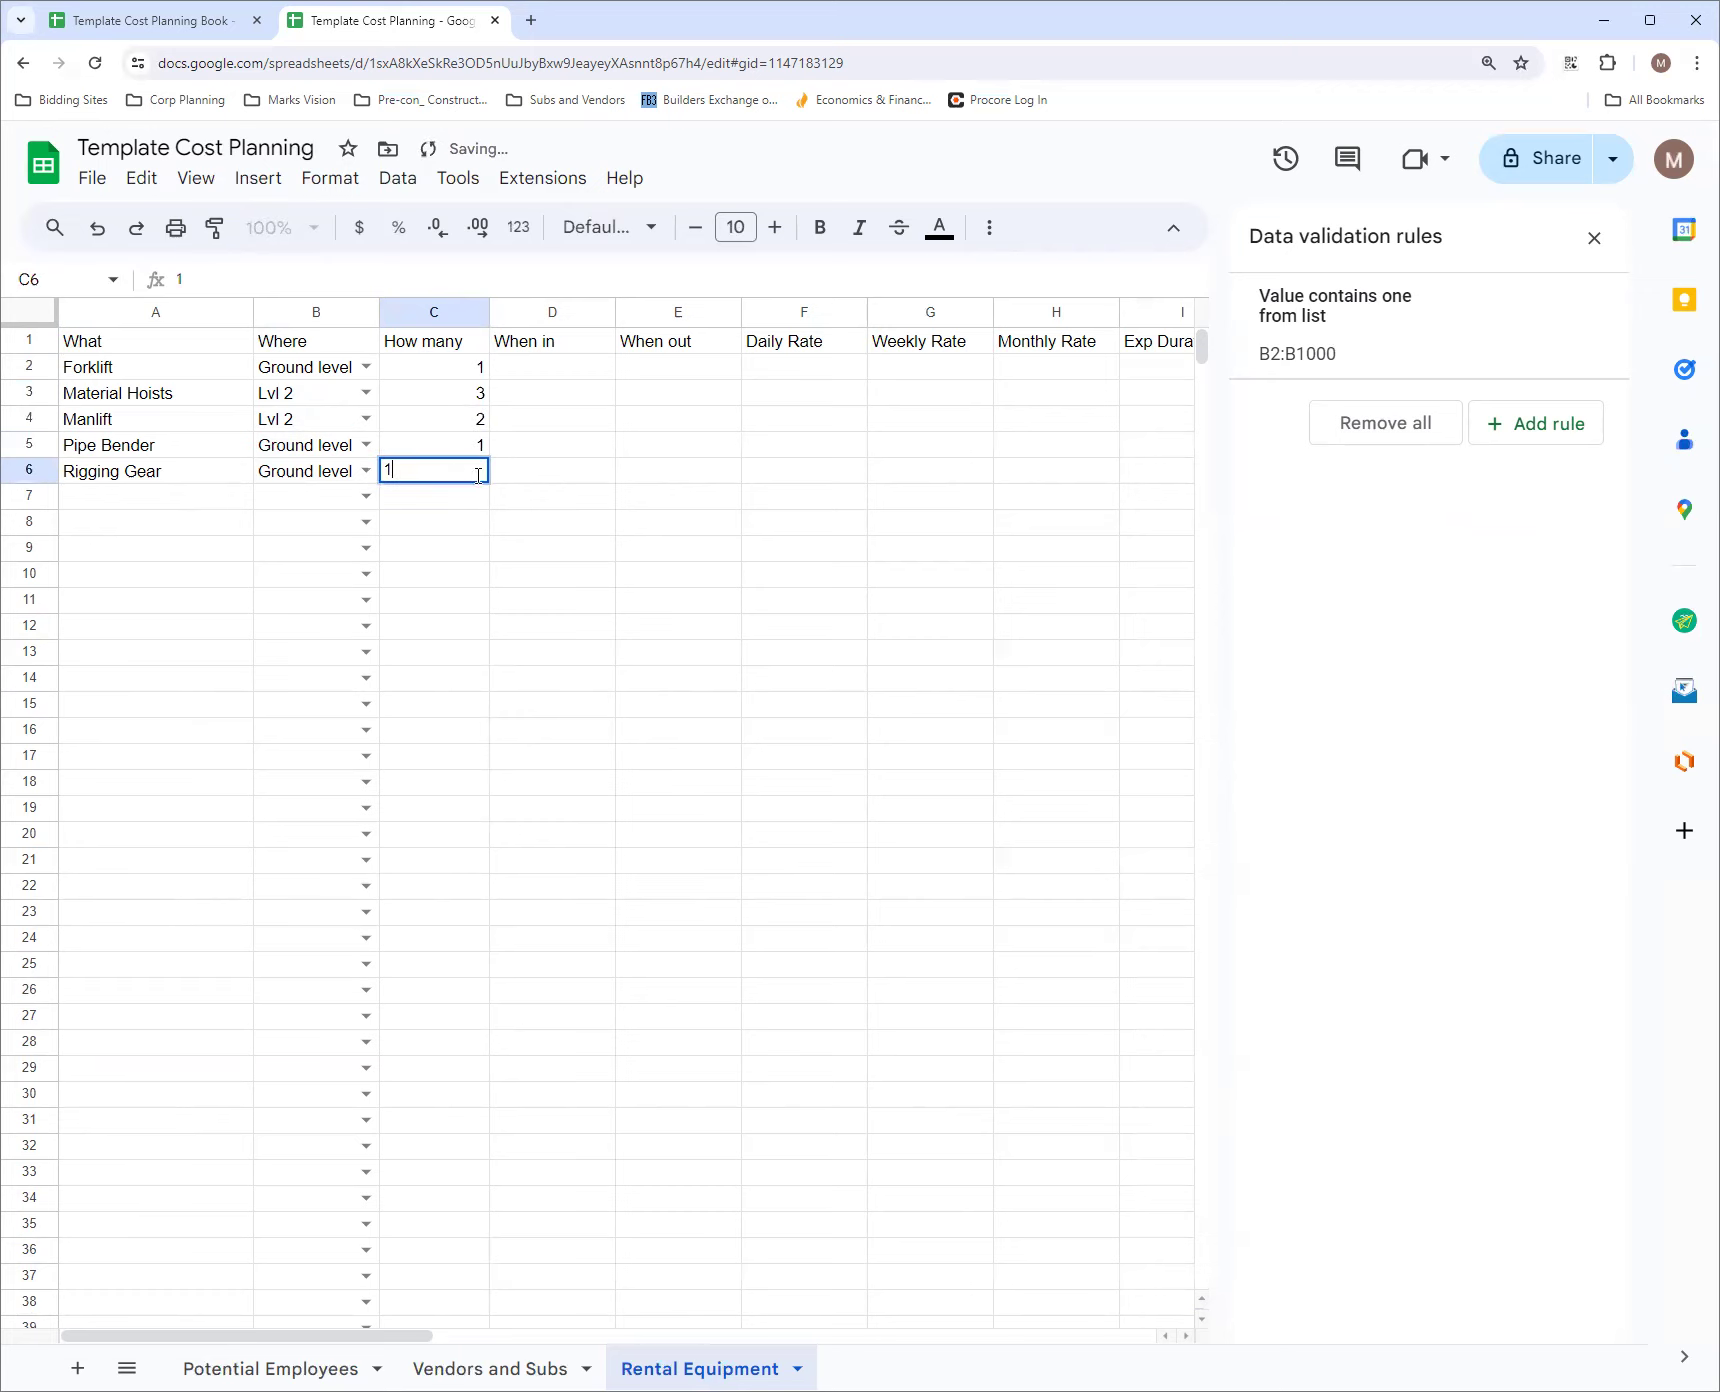
left_click(559, 367)
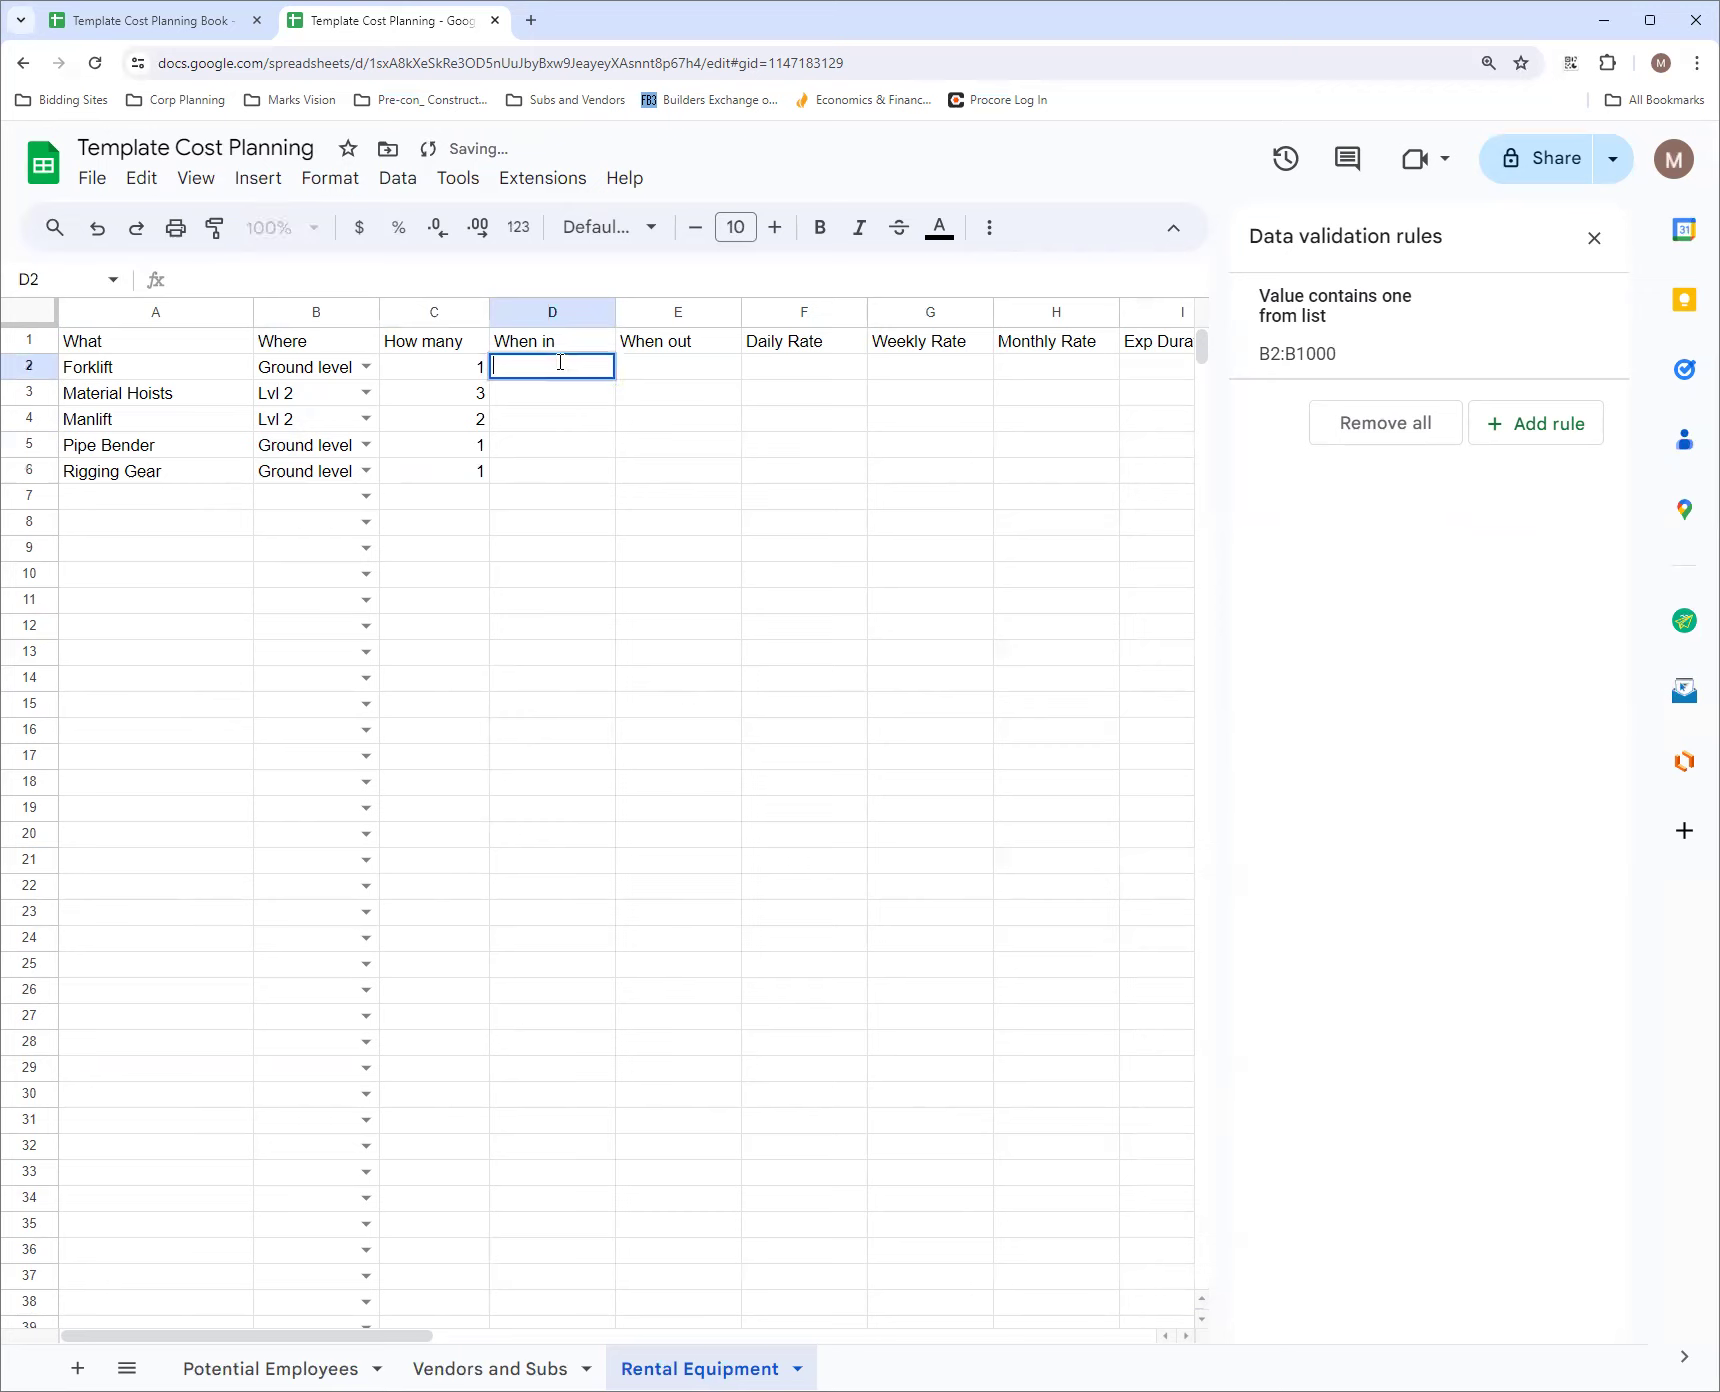
key("Down")
key("Down")
key("Down")
key("Down")
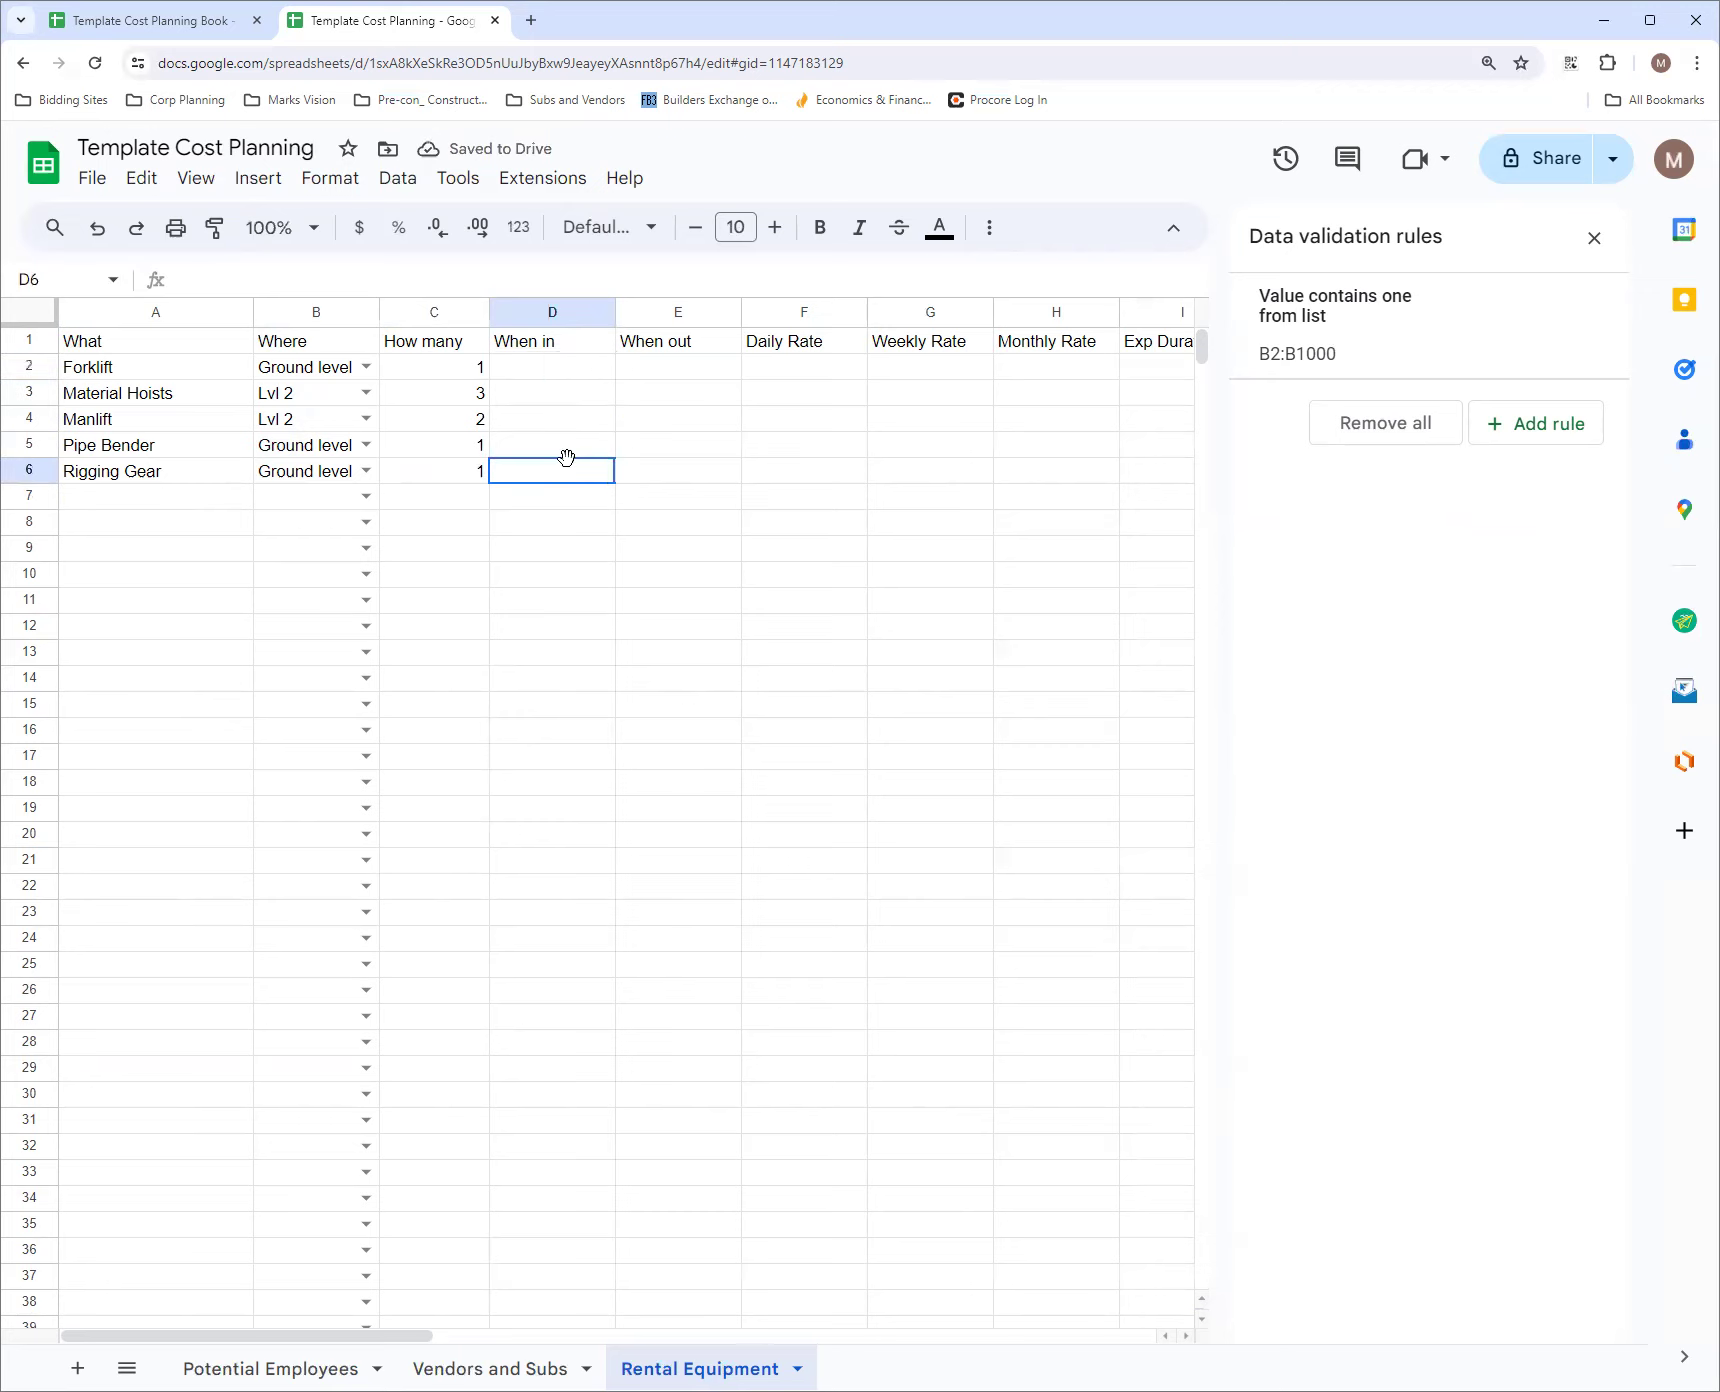
left_click(648, 371)
Add a data validation rule to D2:E1000 with the criterion Is valid date and save it
left_click(570, 372)
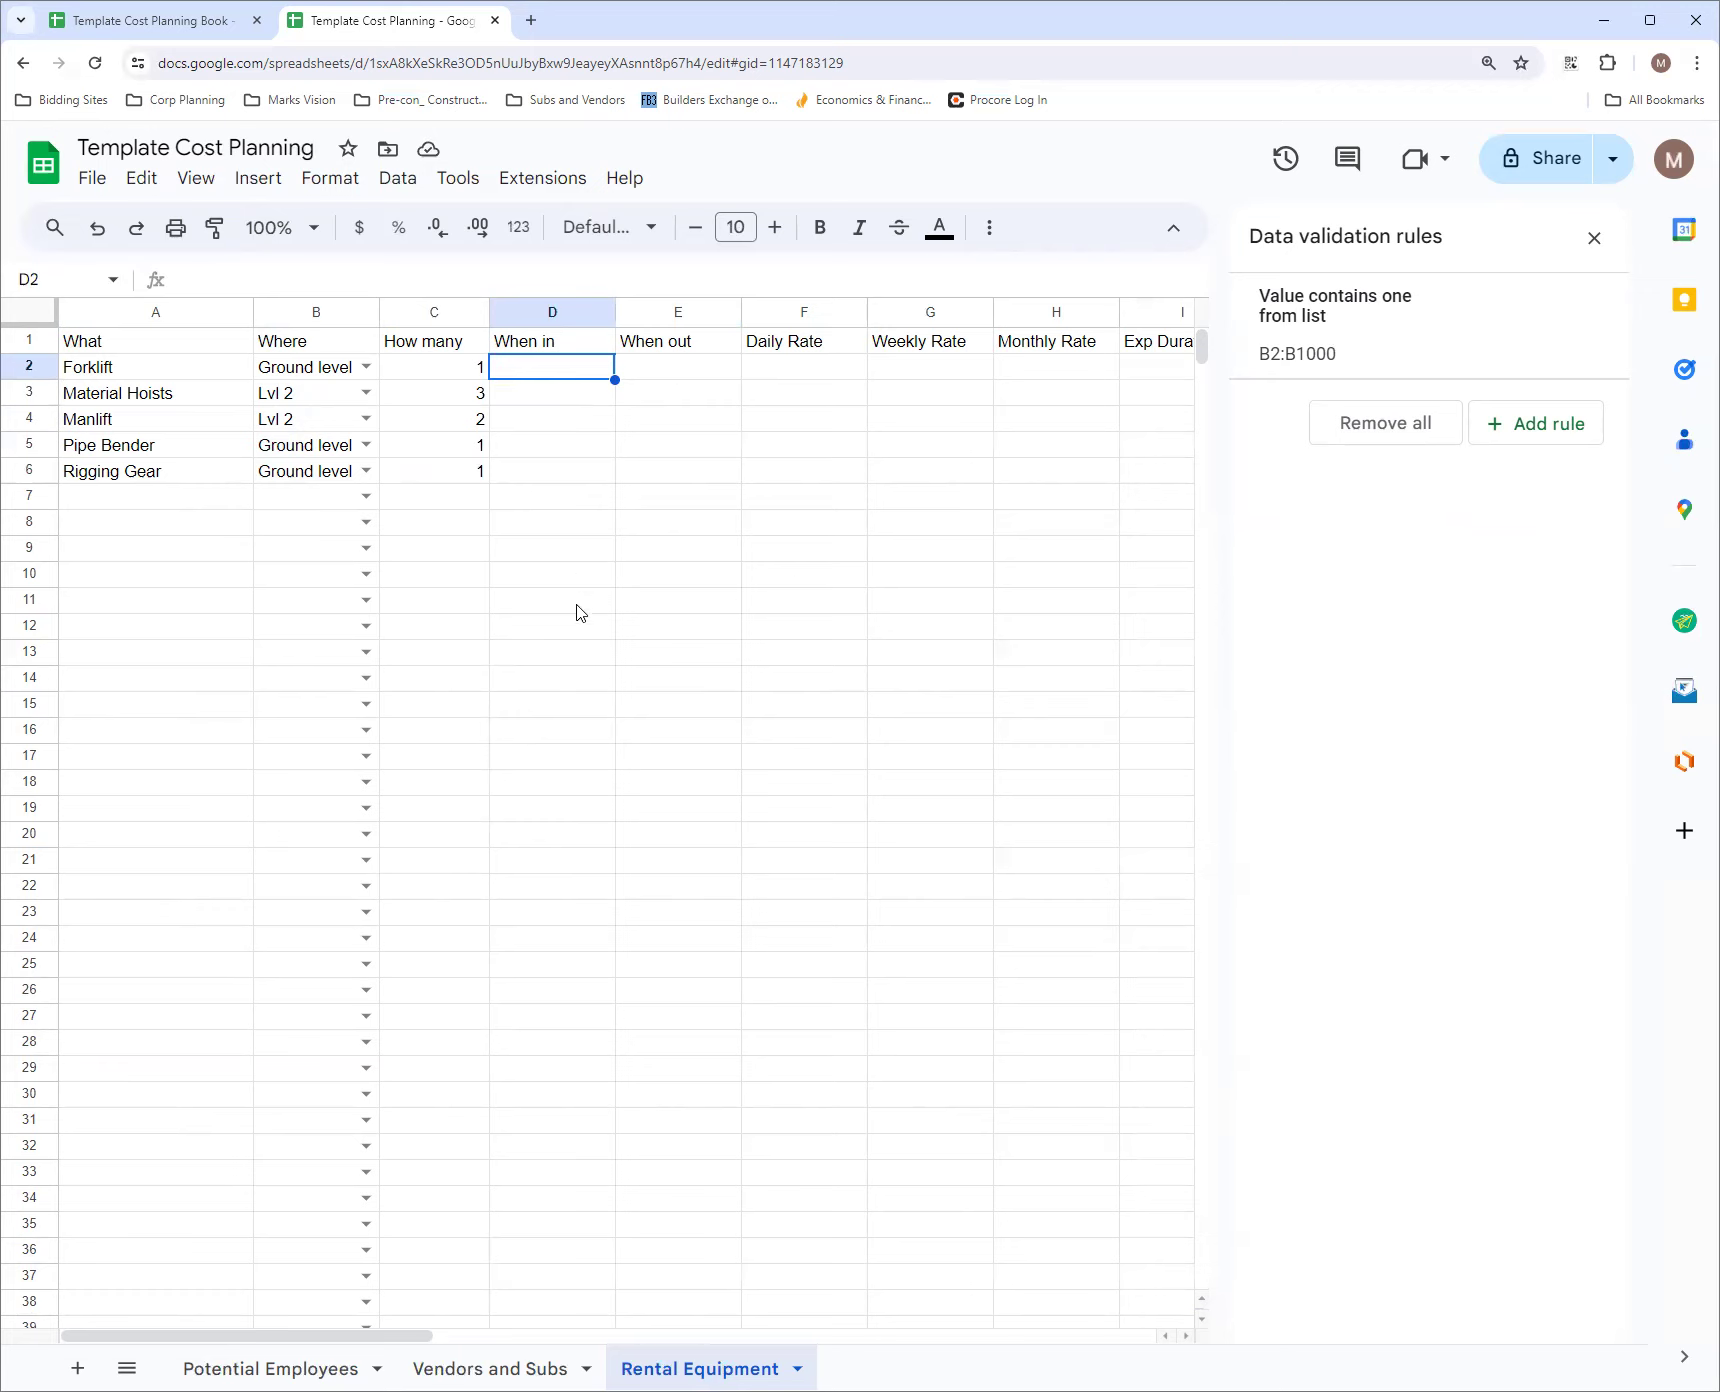
left_click(66, 275)
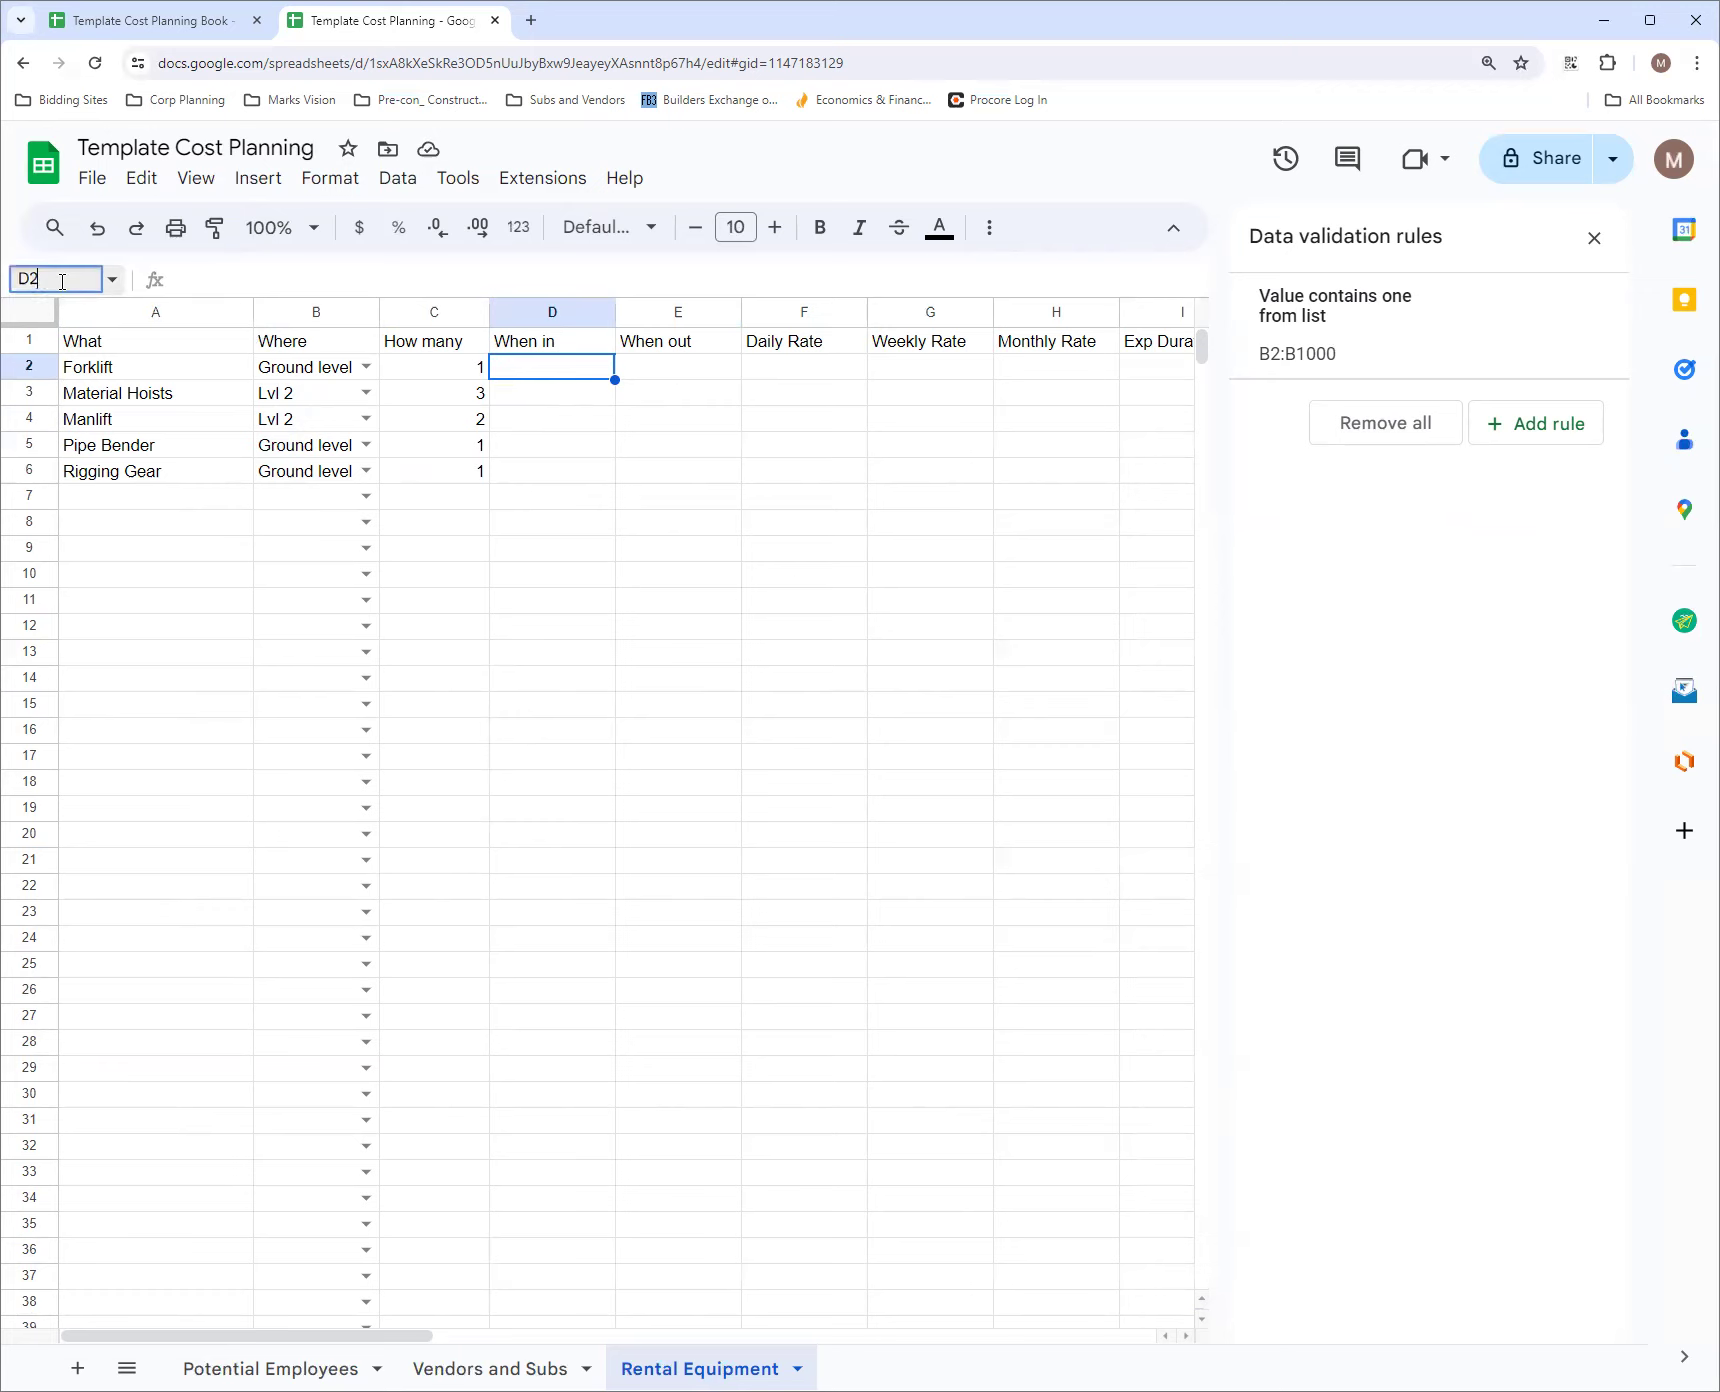
left_click(64, 280)
type(":E1000")
key("Return")
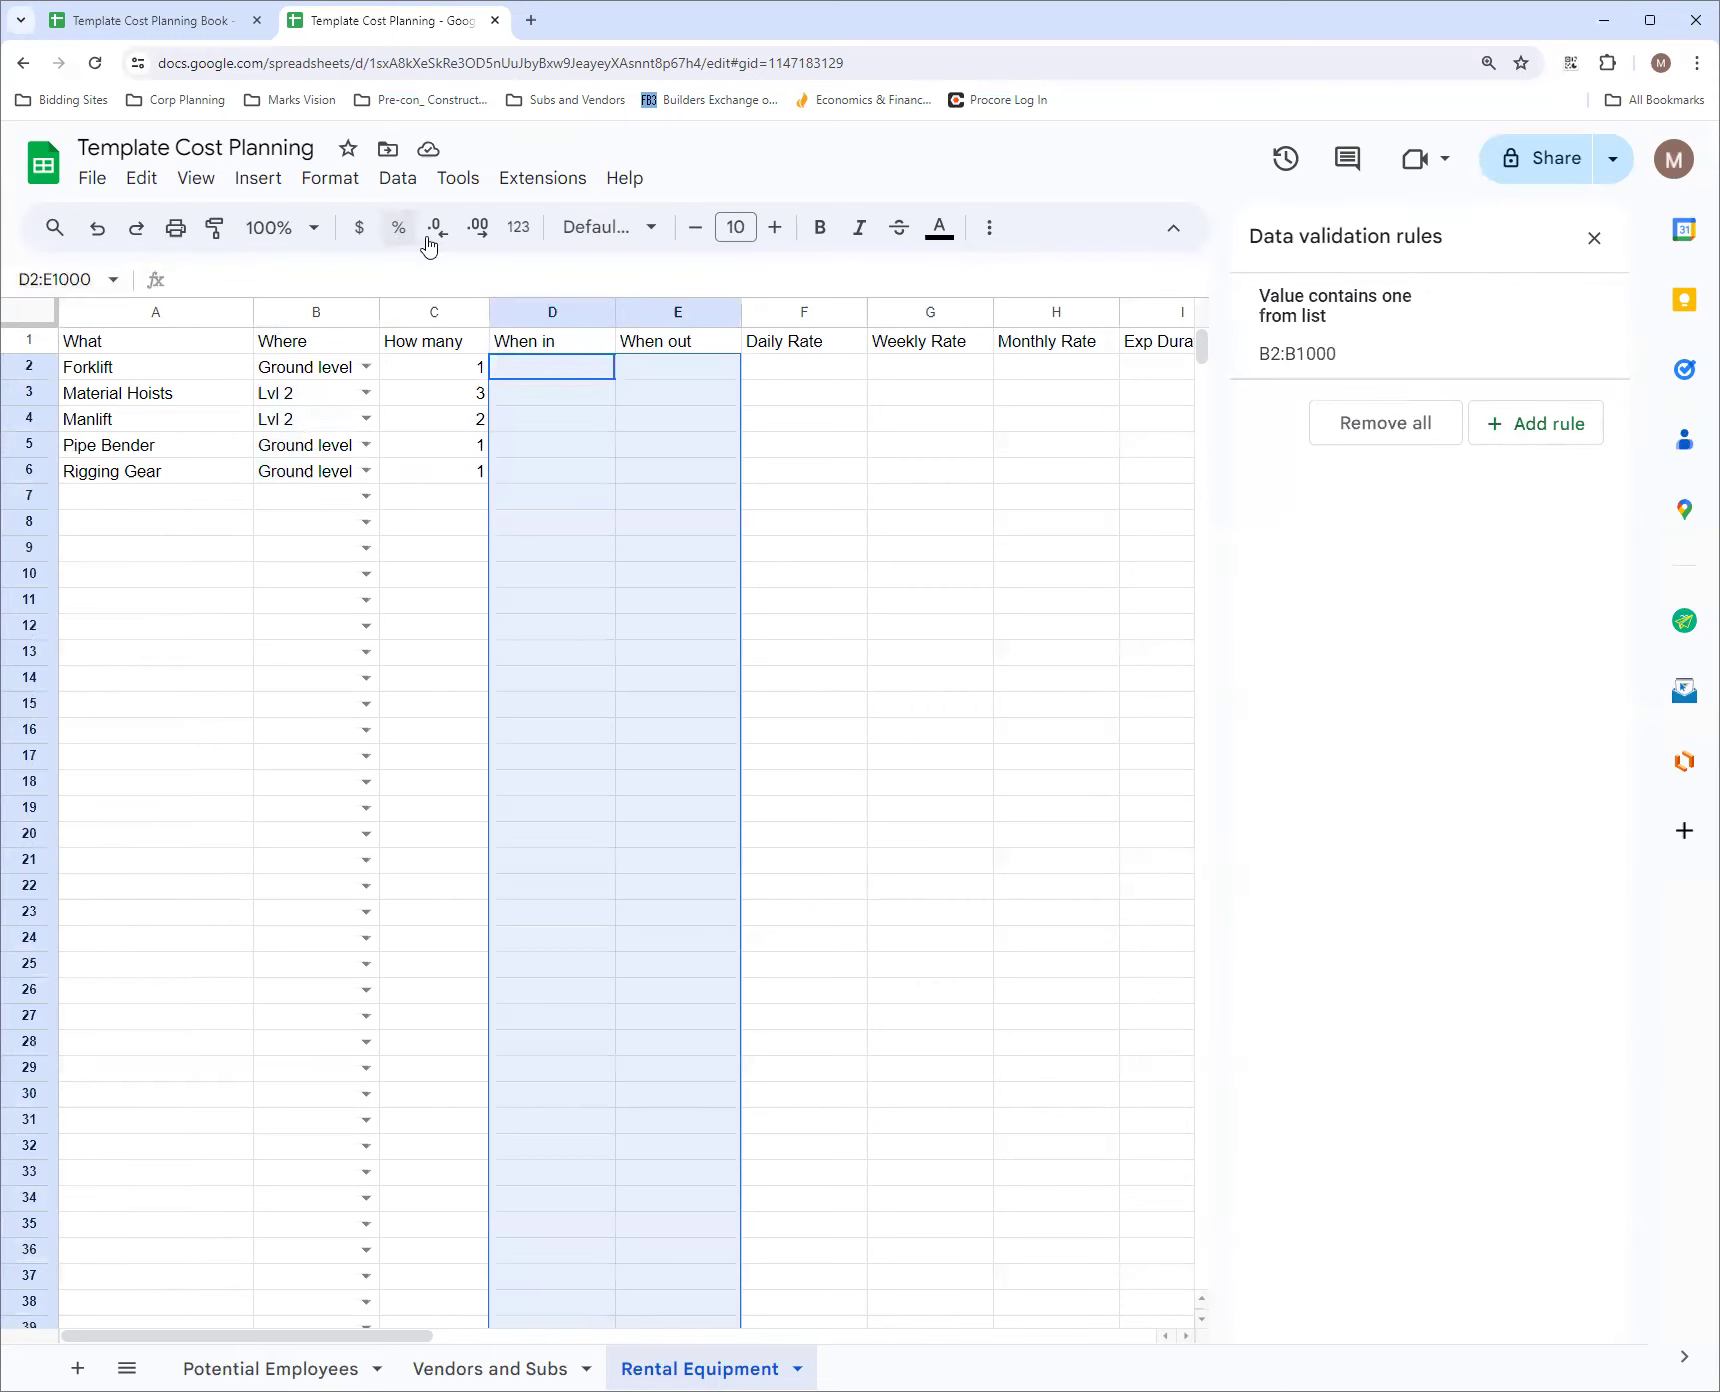
left_click(1548, 424)
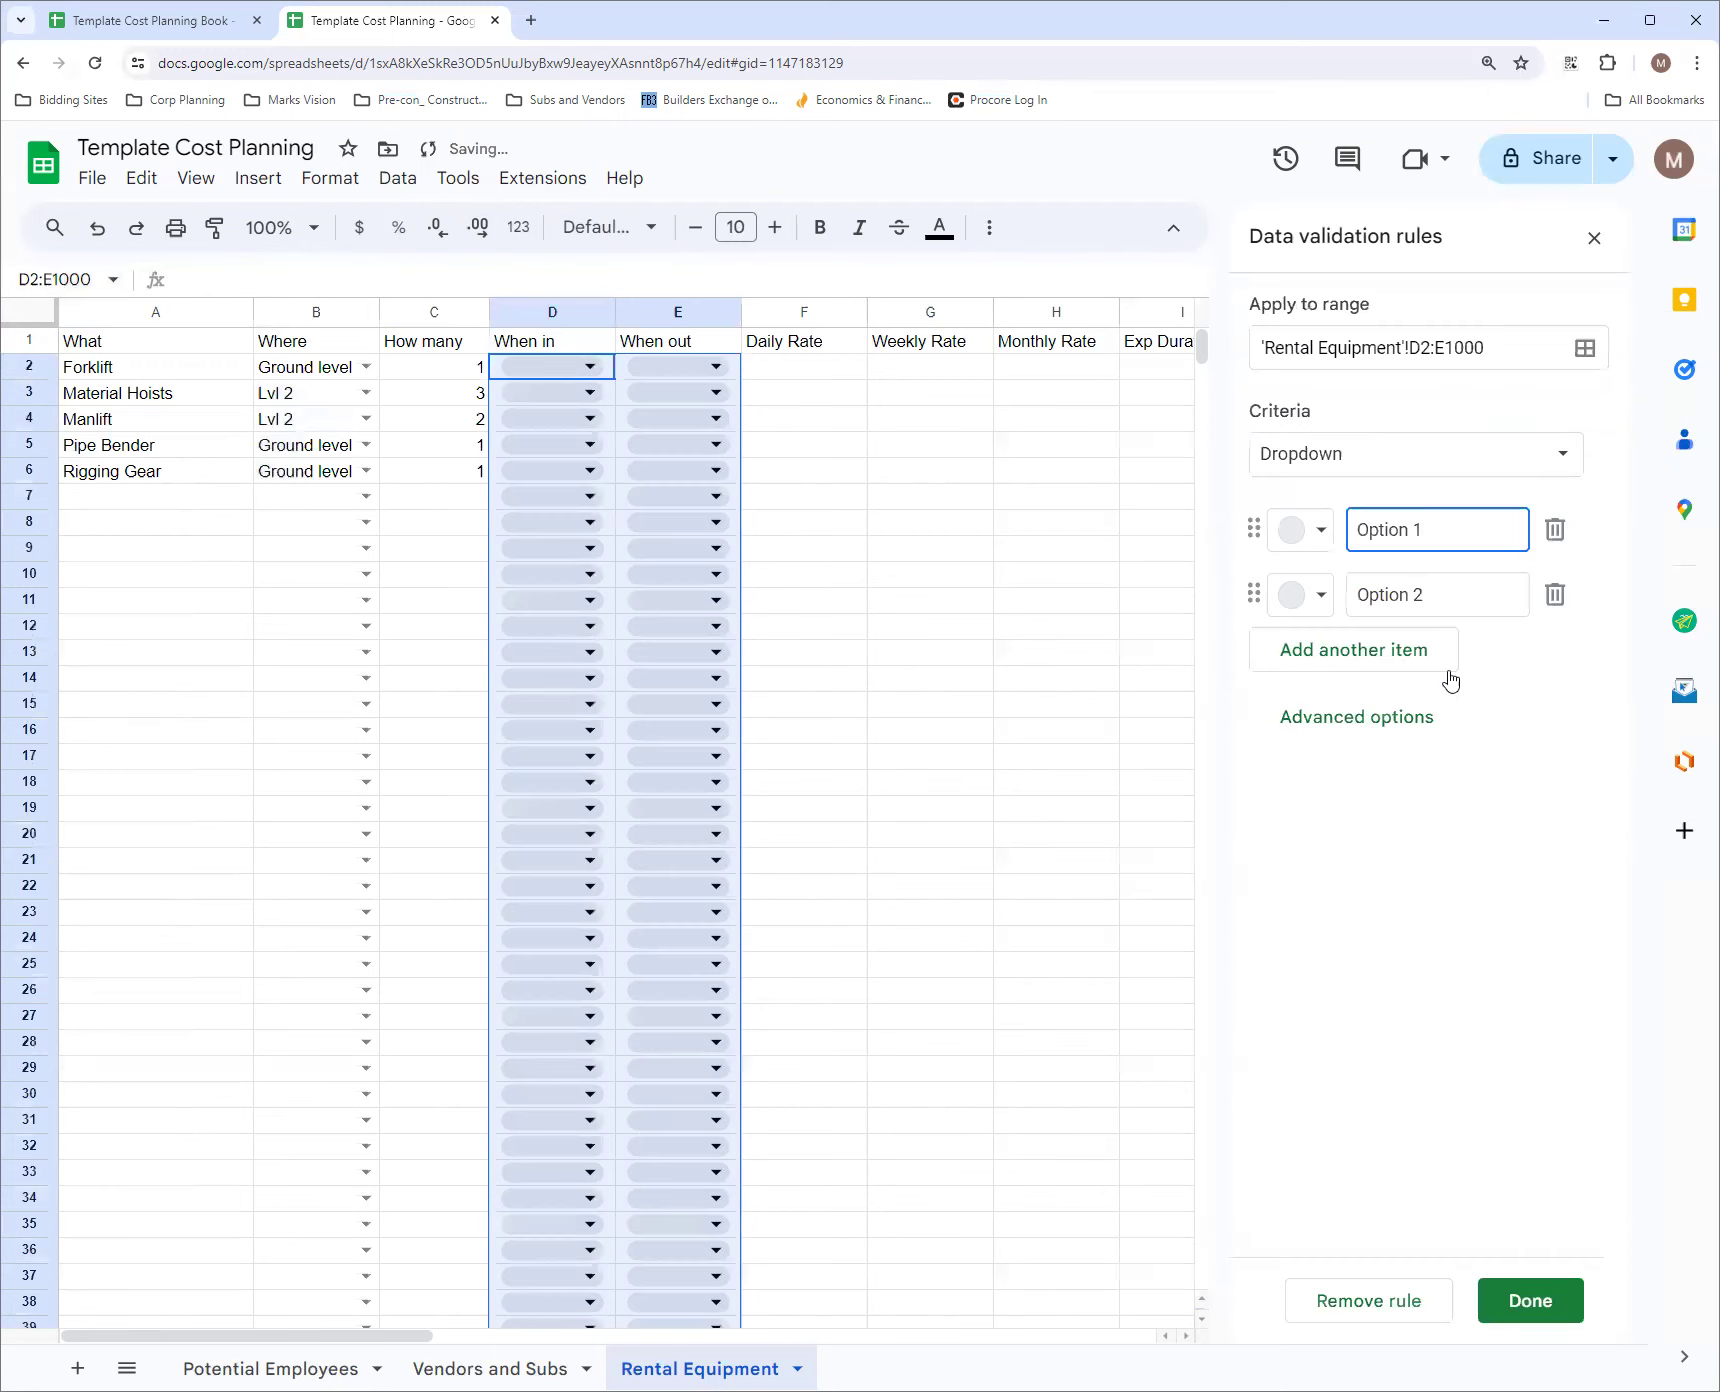
left_click(1325, 464)
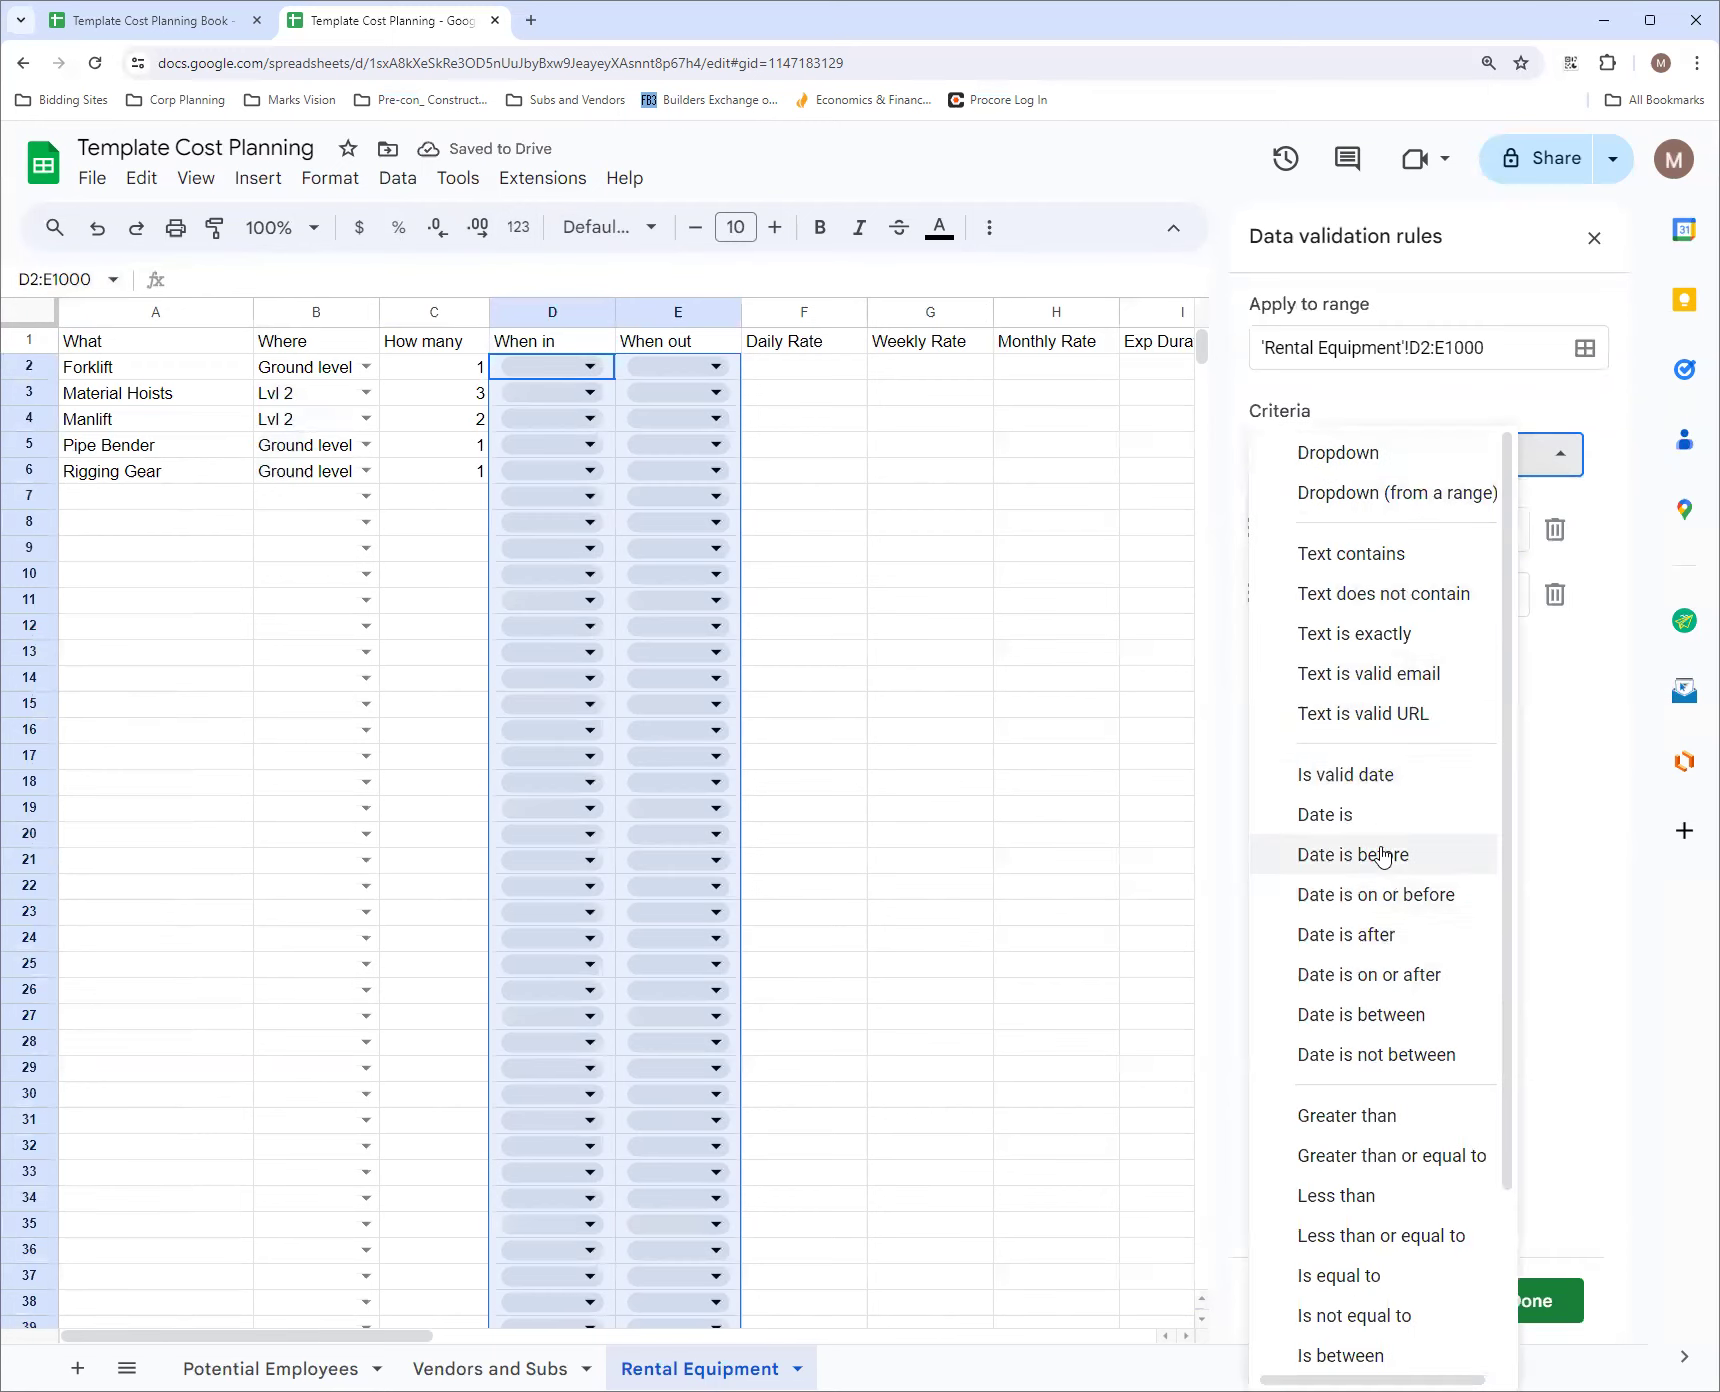
left_click(1388, 776)
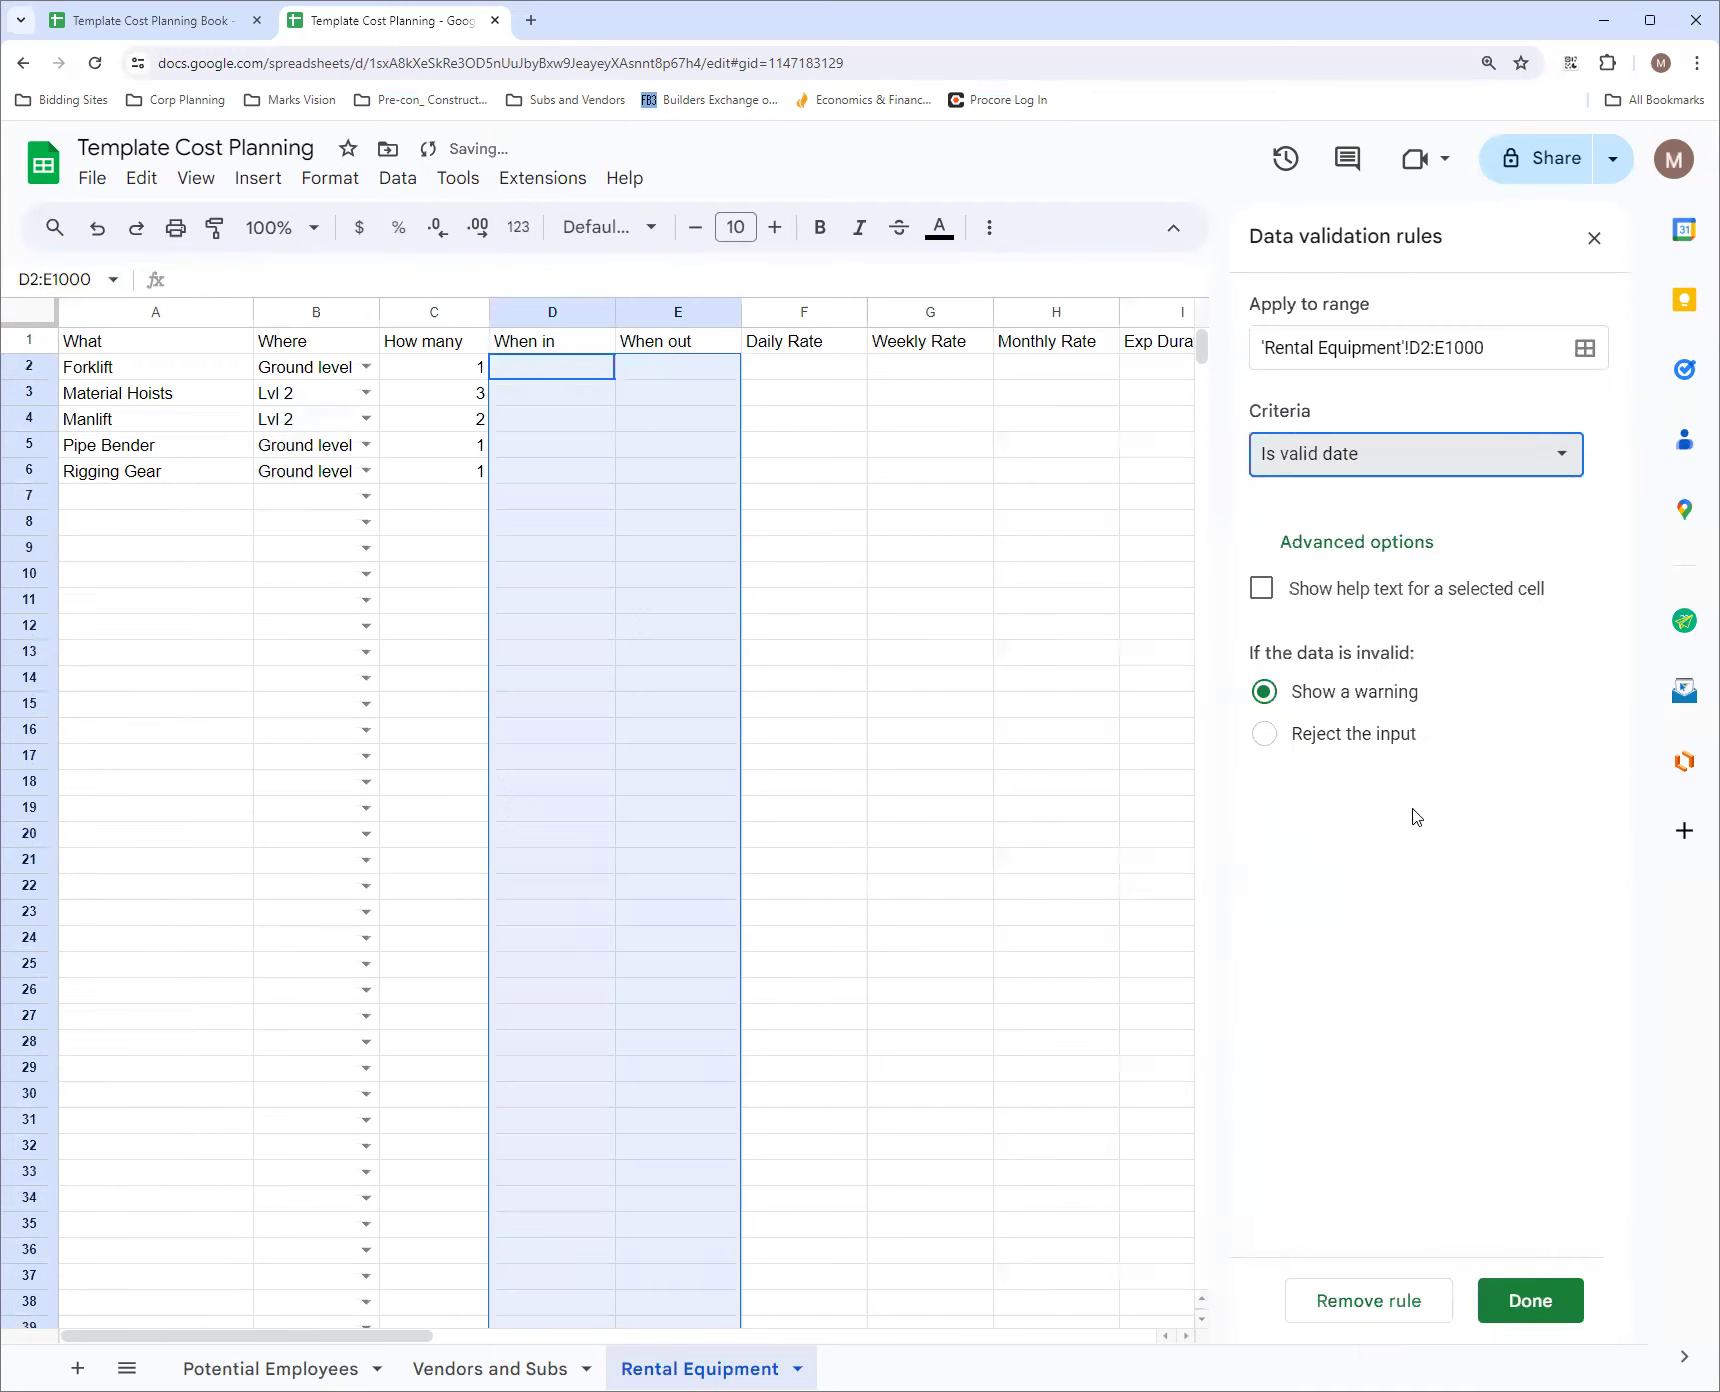
left_click(1540, 1300)
Format the rate range F2:H1000 as currency and narrow the When out column slightly
left_click(826, 370)
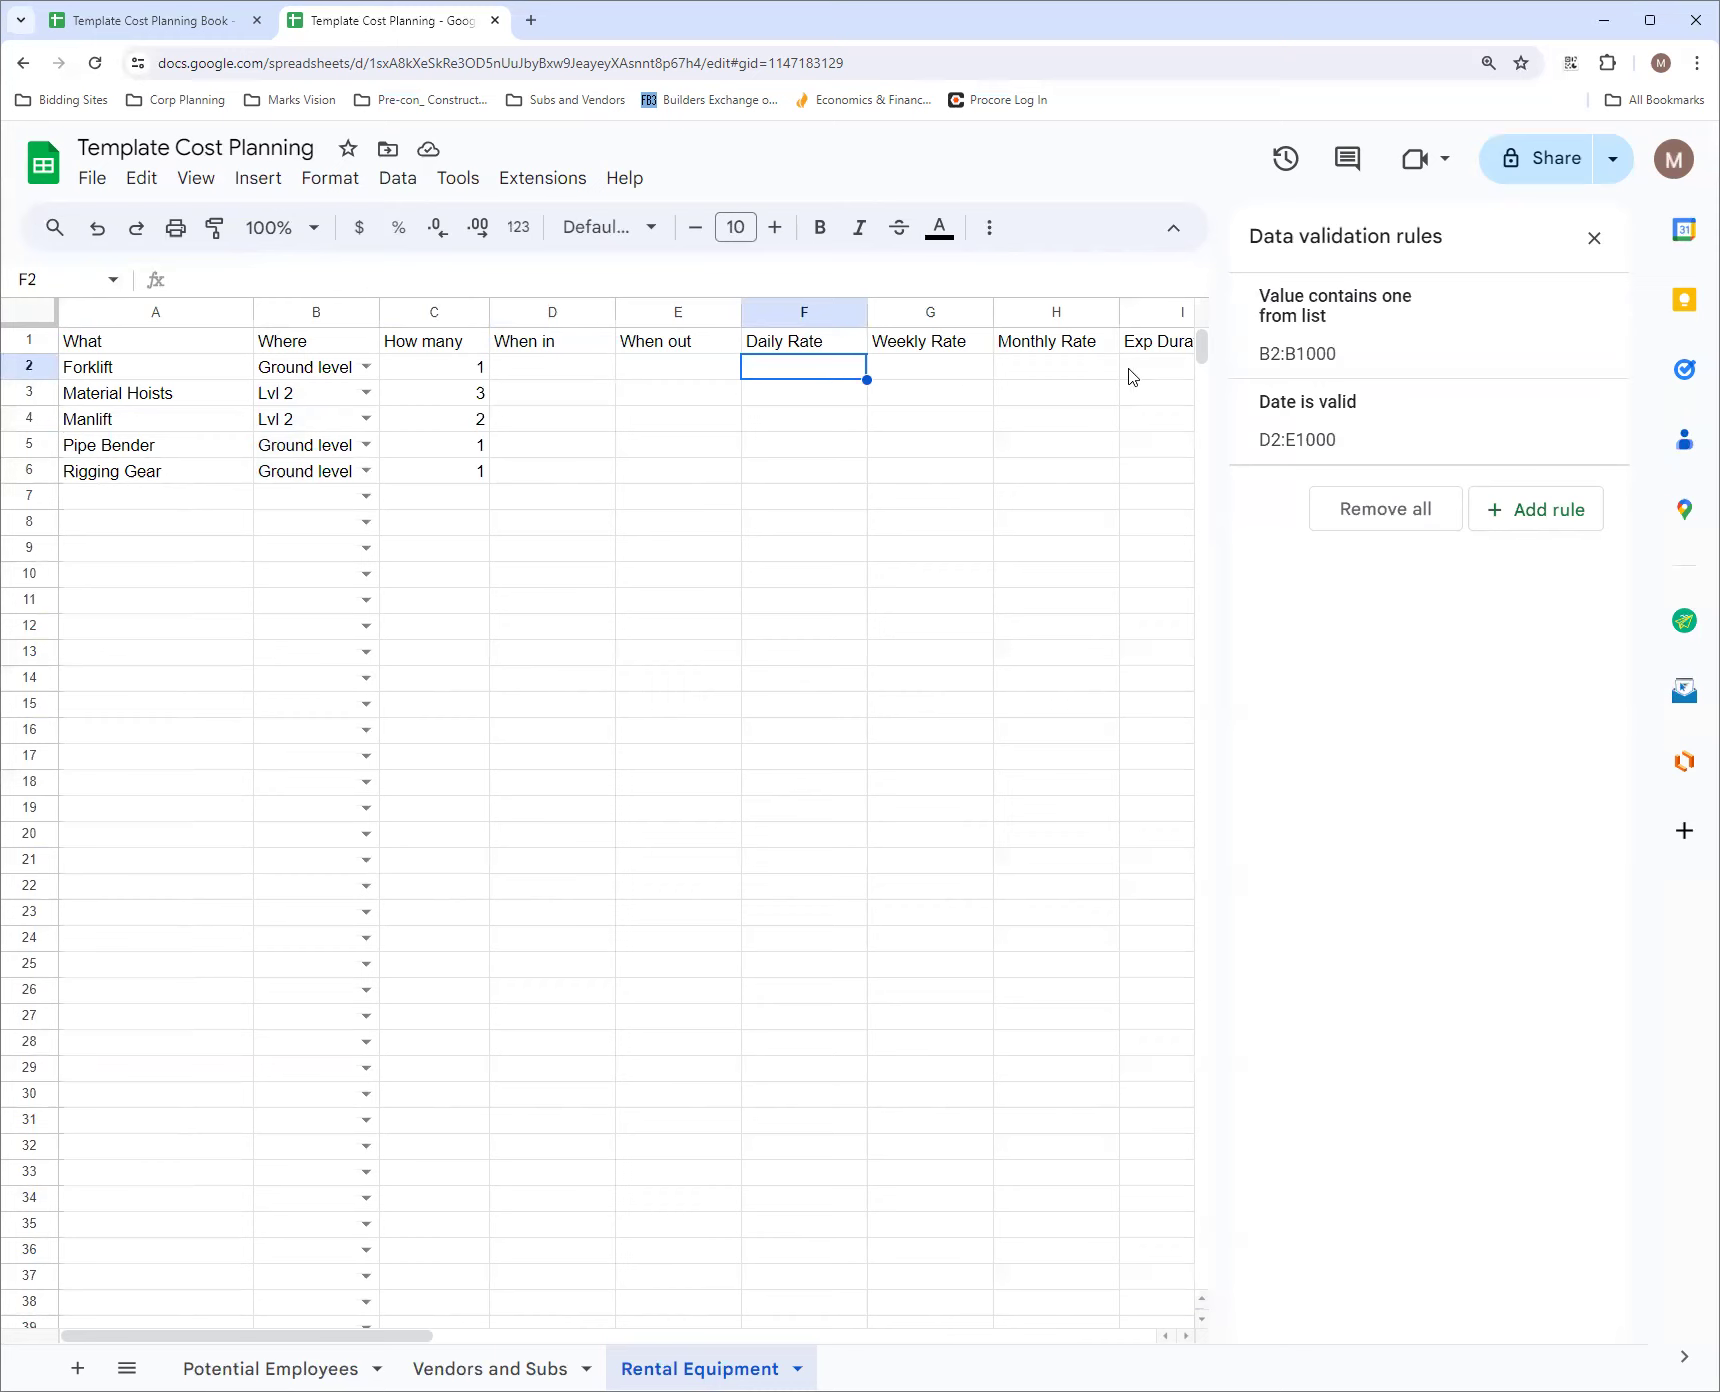
left_click(55, 281)
left_click(55, 281)
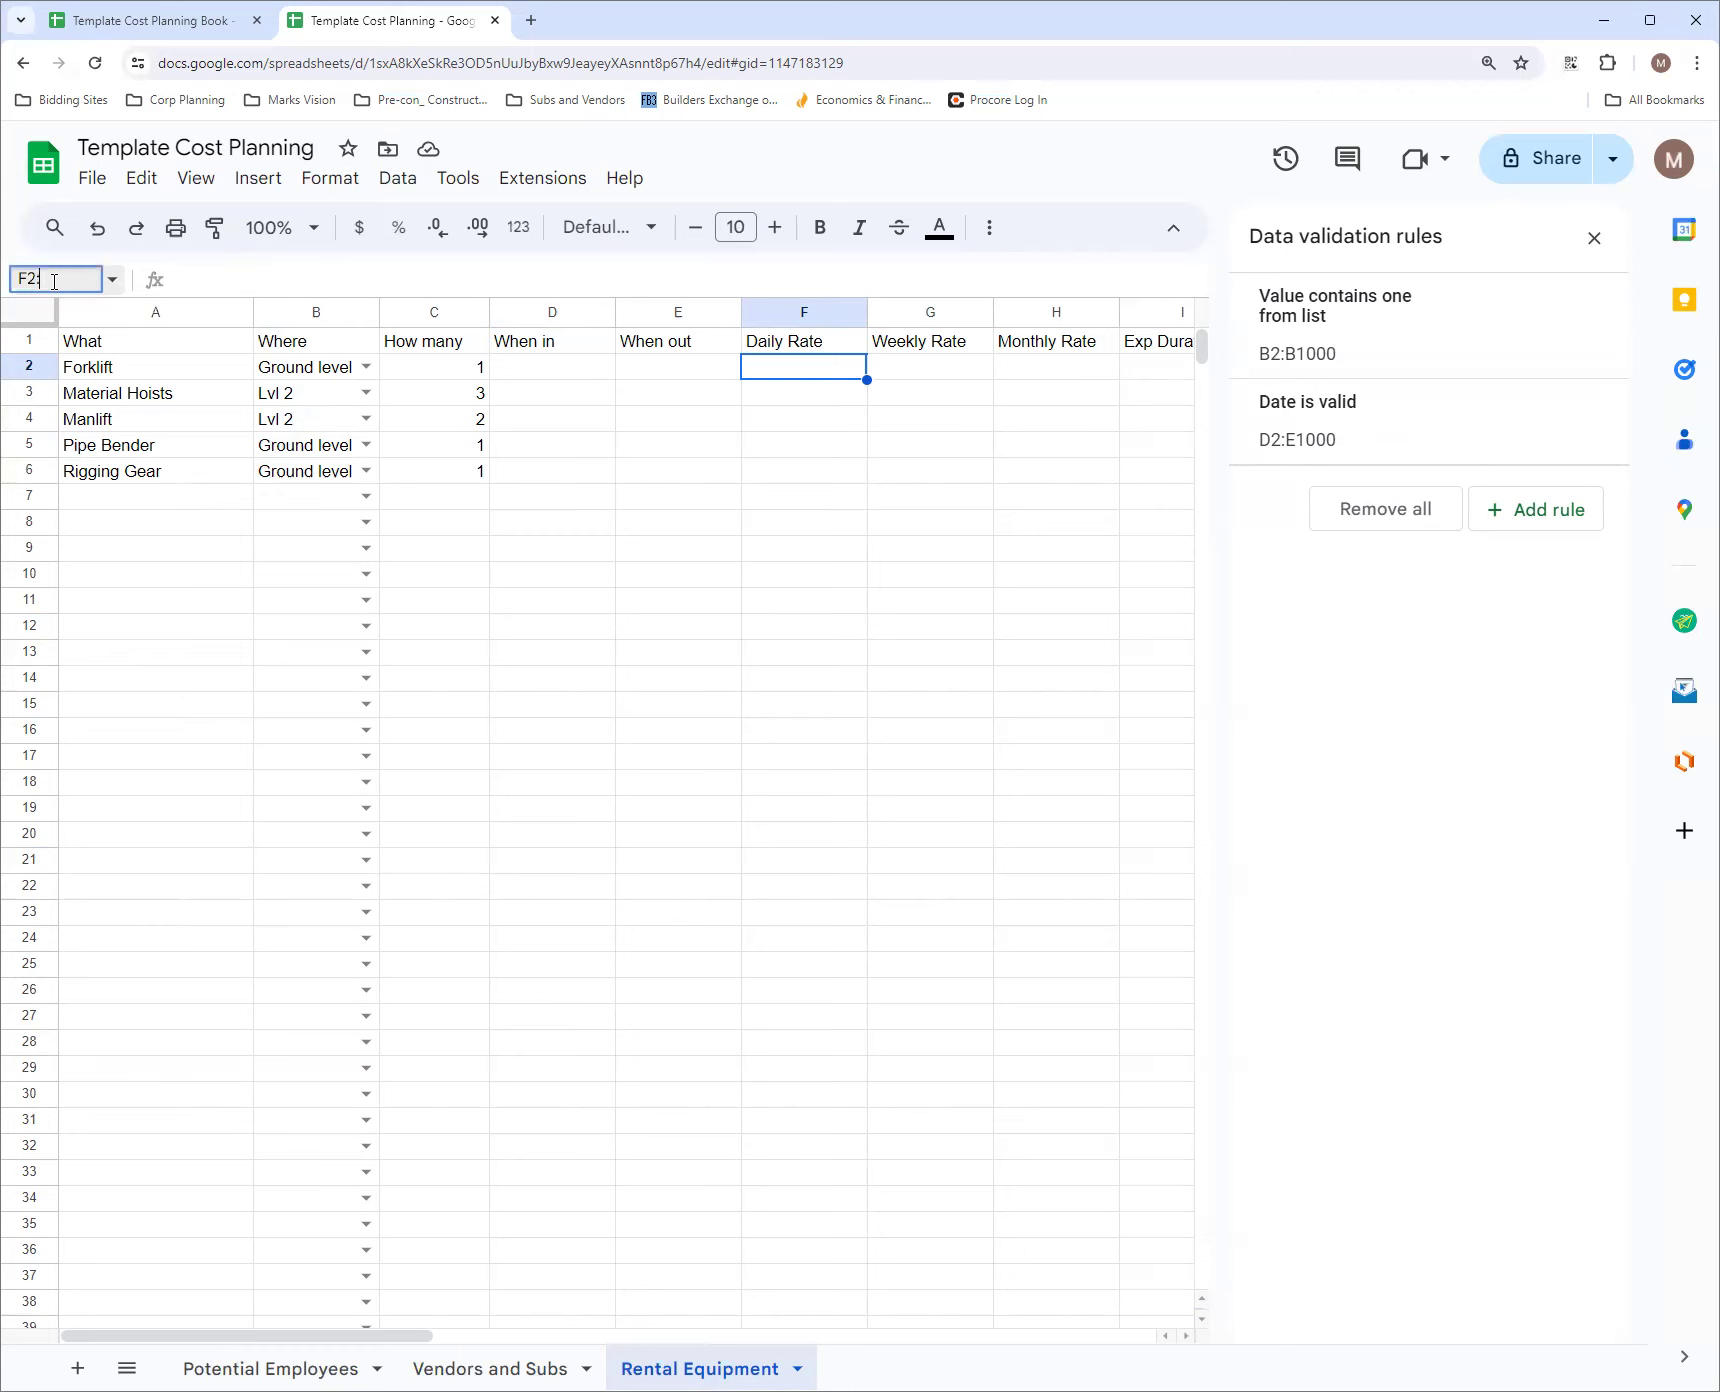
type(":H1000")
key("Return")
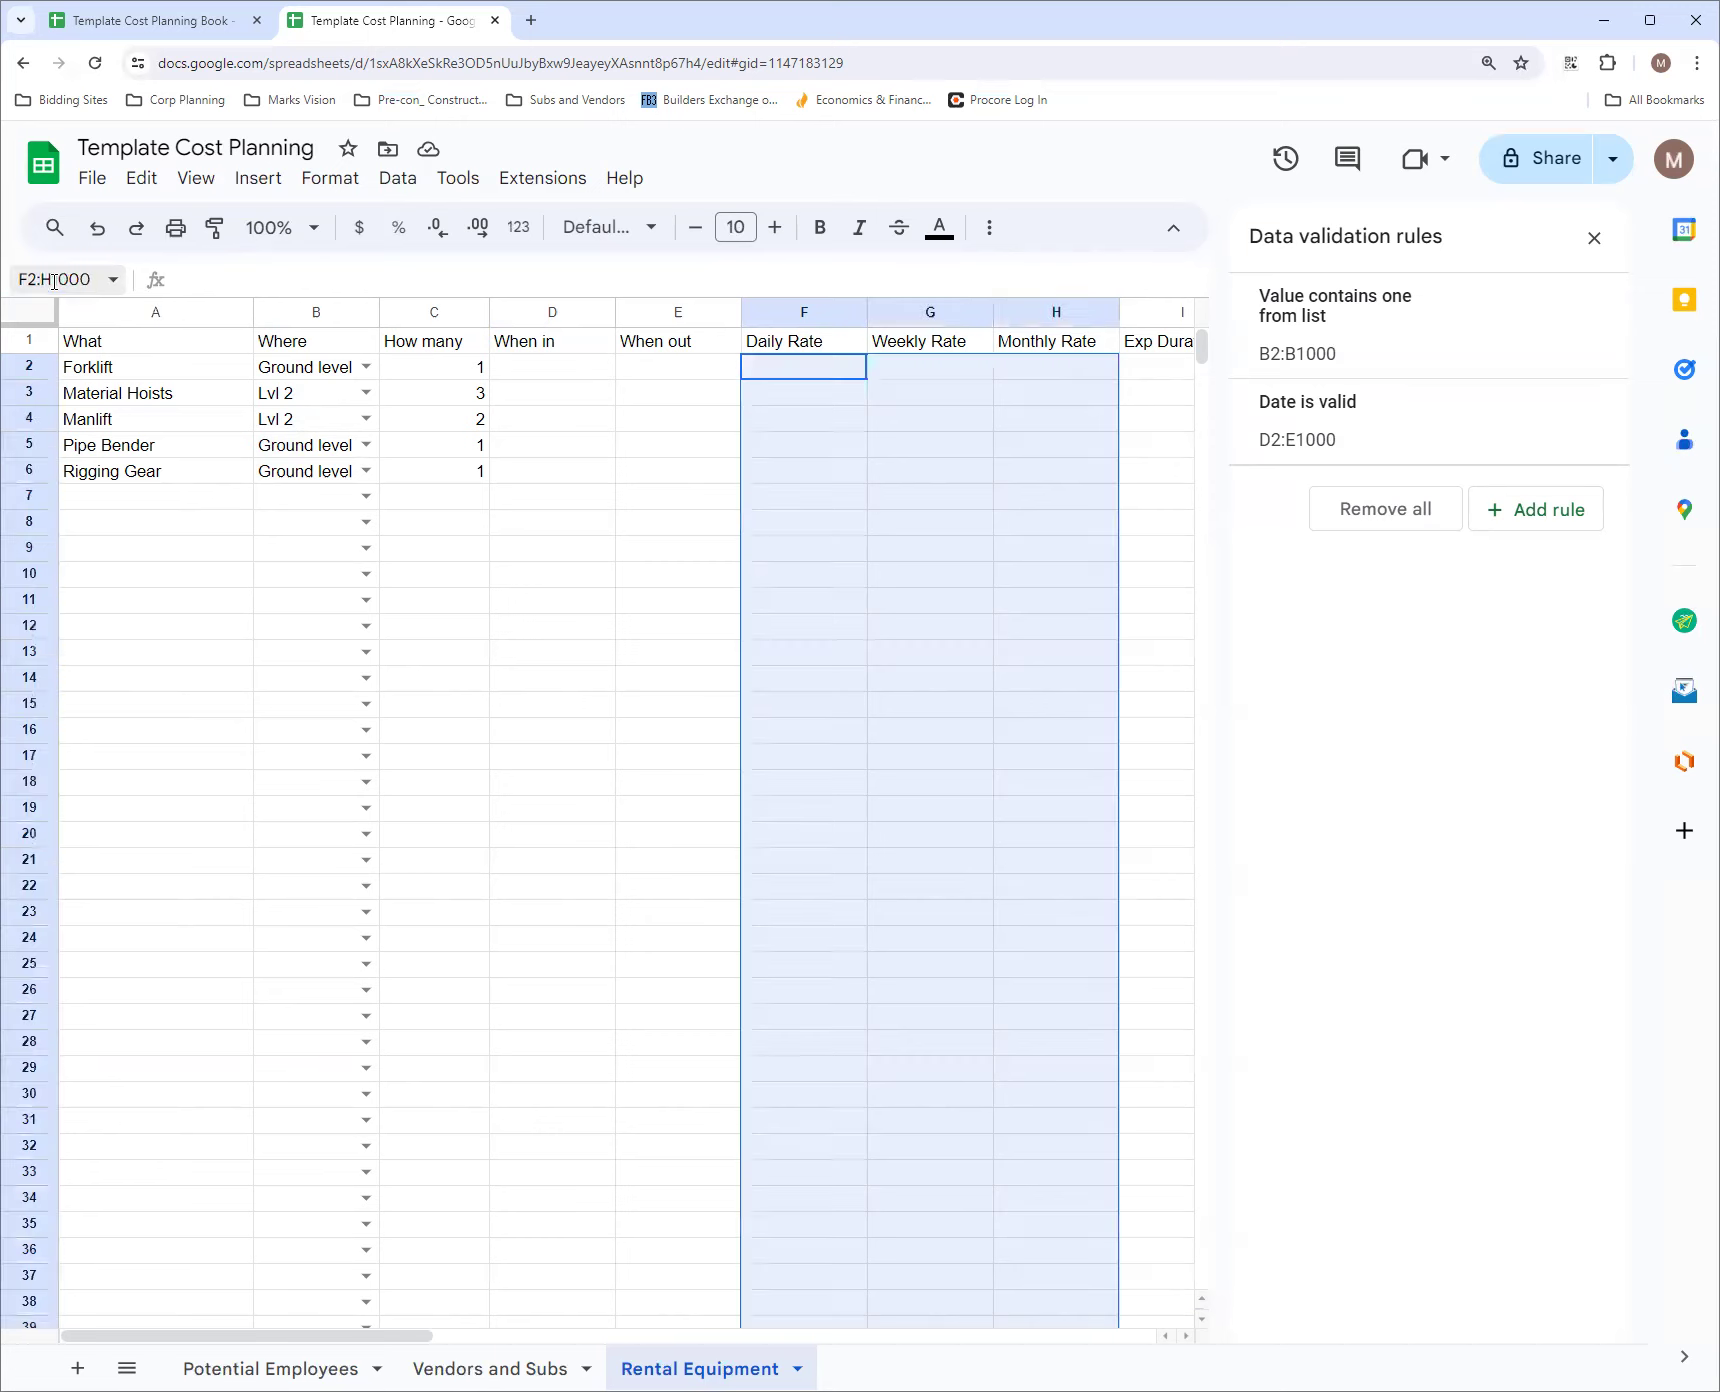
left_click(359, 228)
left_click(648, 438)
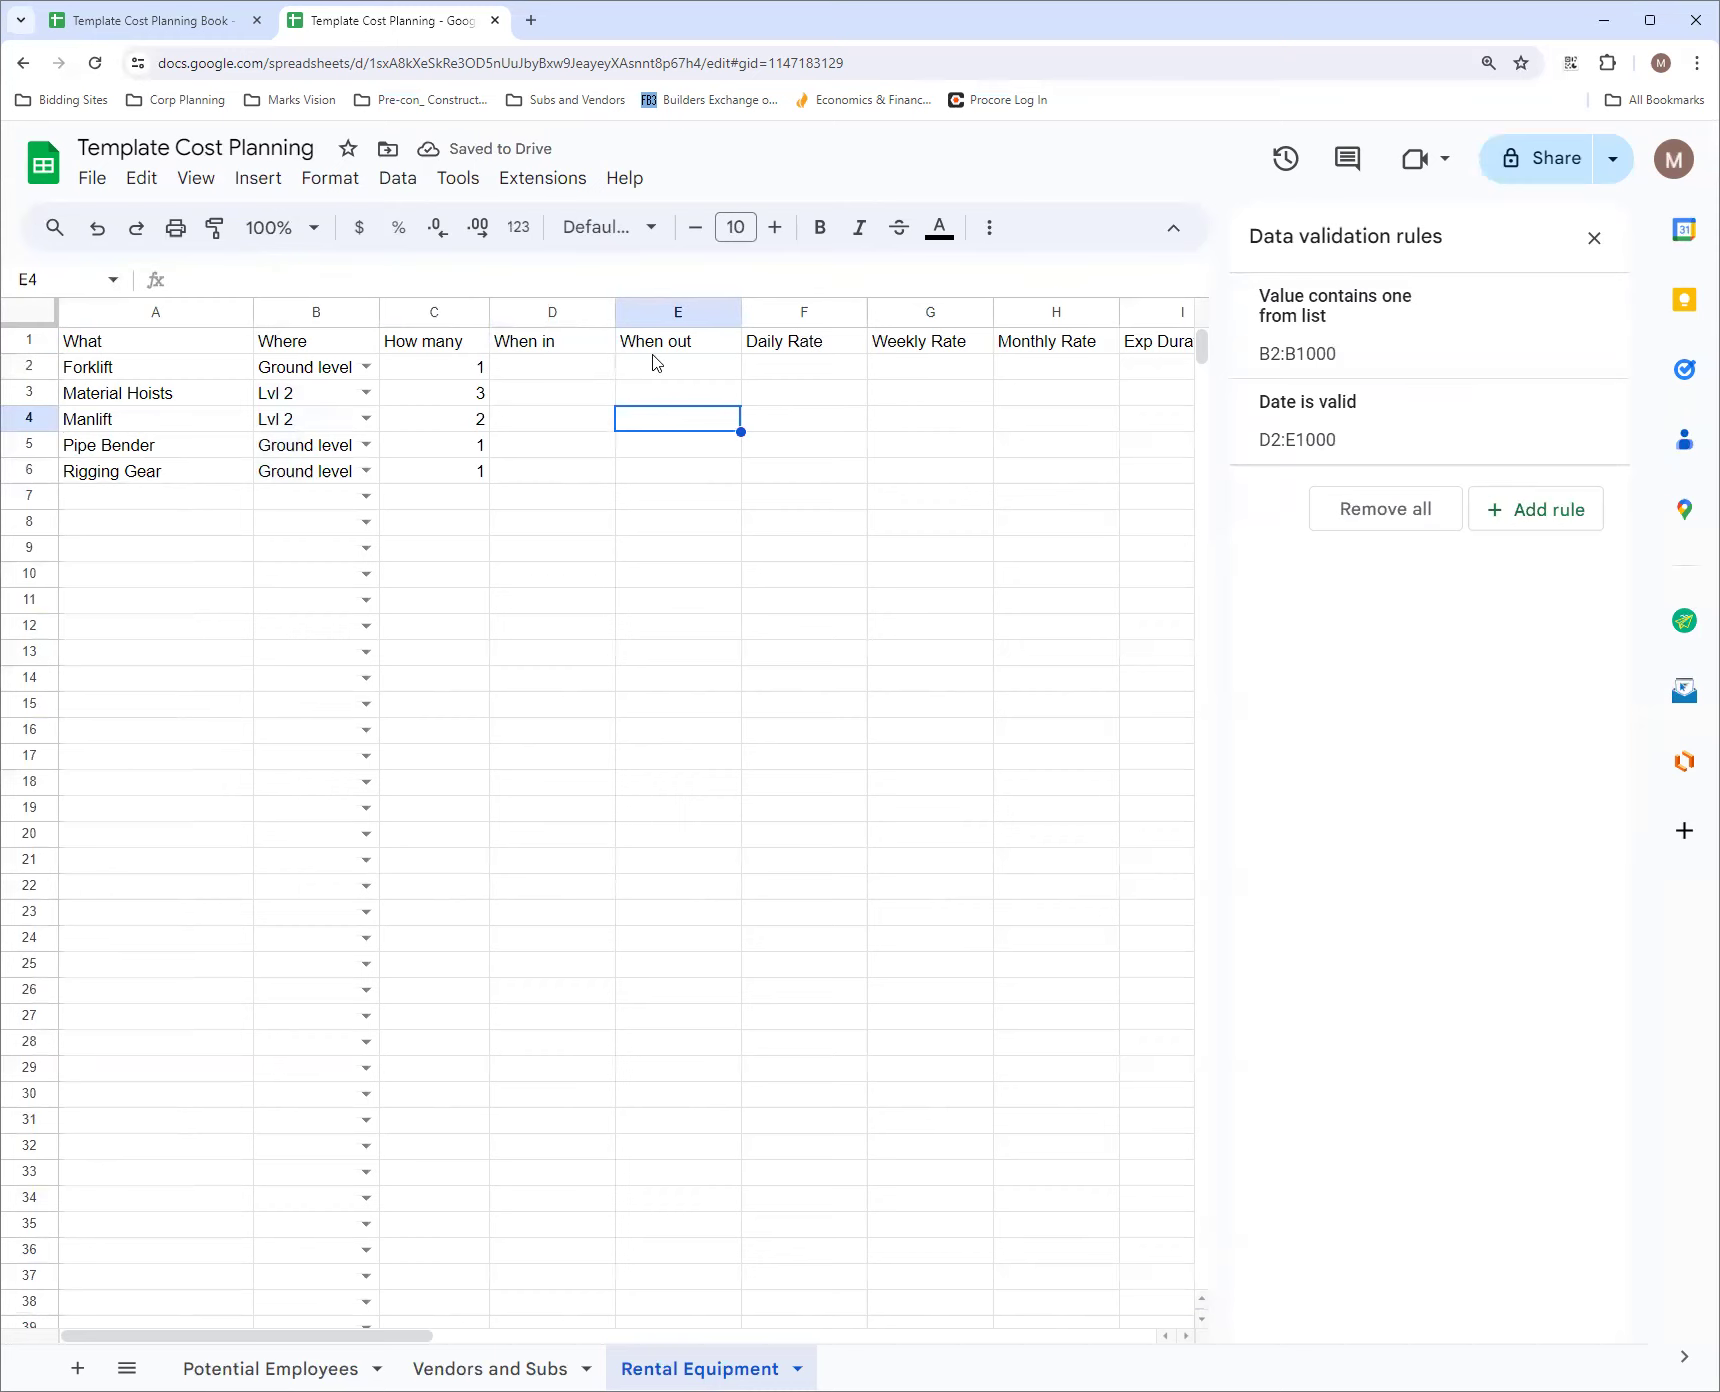
left_click_drag(741, 312, 718, 312)
Enter the Forklift's rates in row 2: 650 daily, 1250 weekly and 2500 monthly
left_click(824, 374)
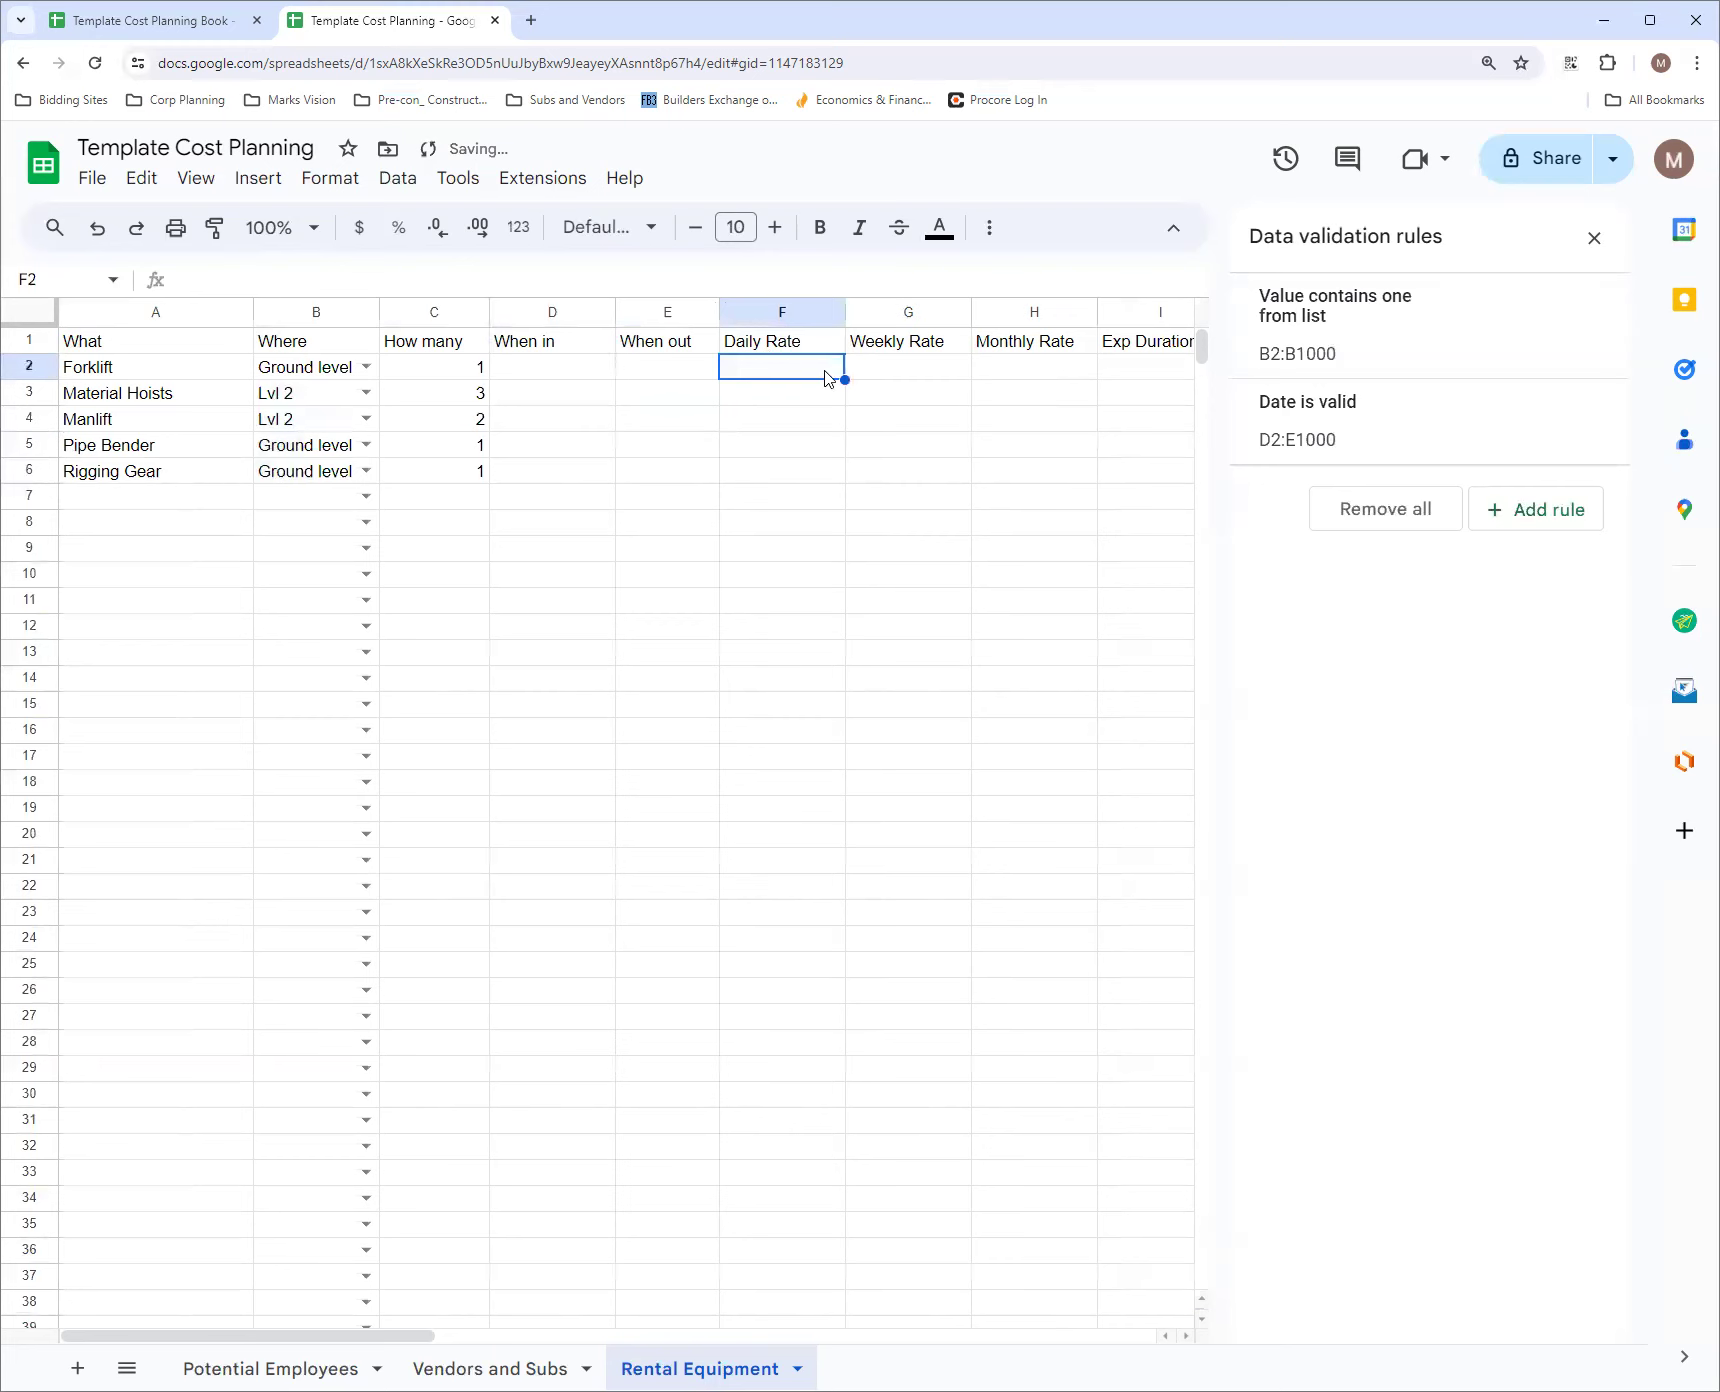
type("650")
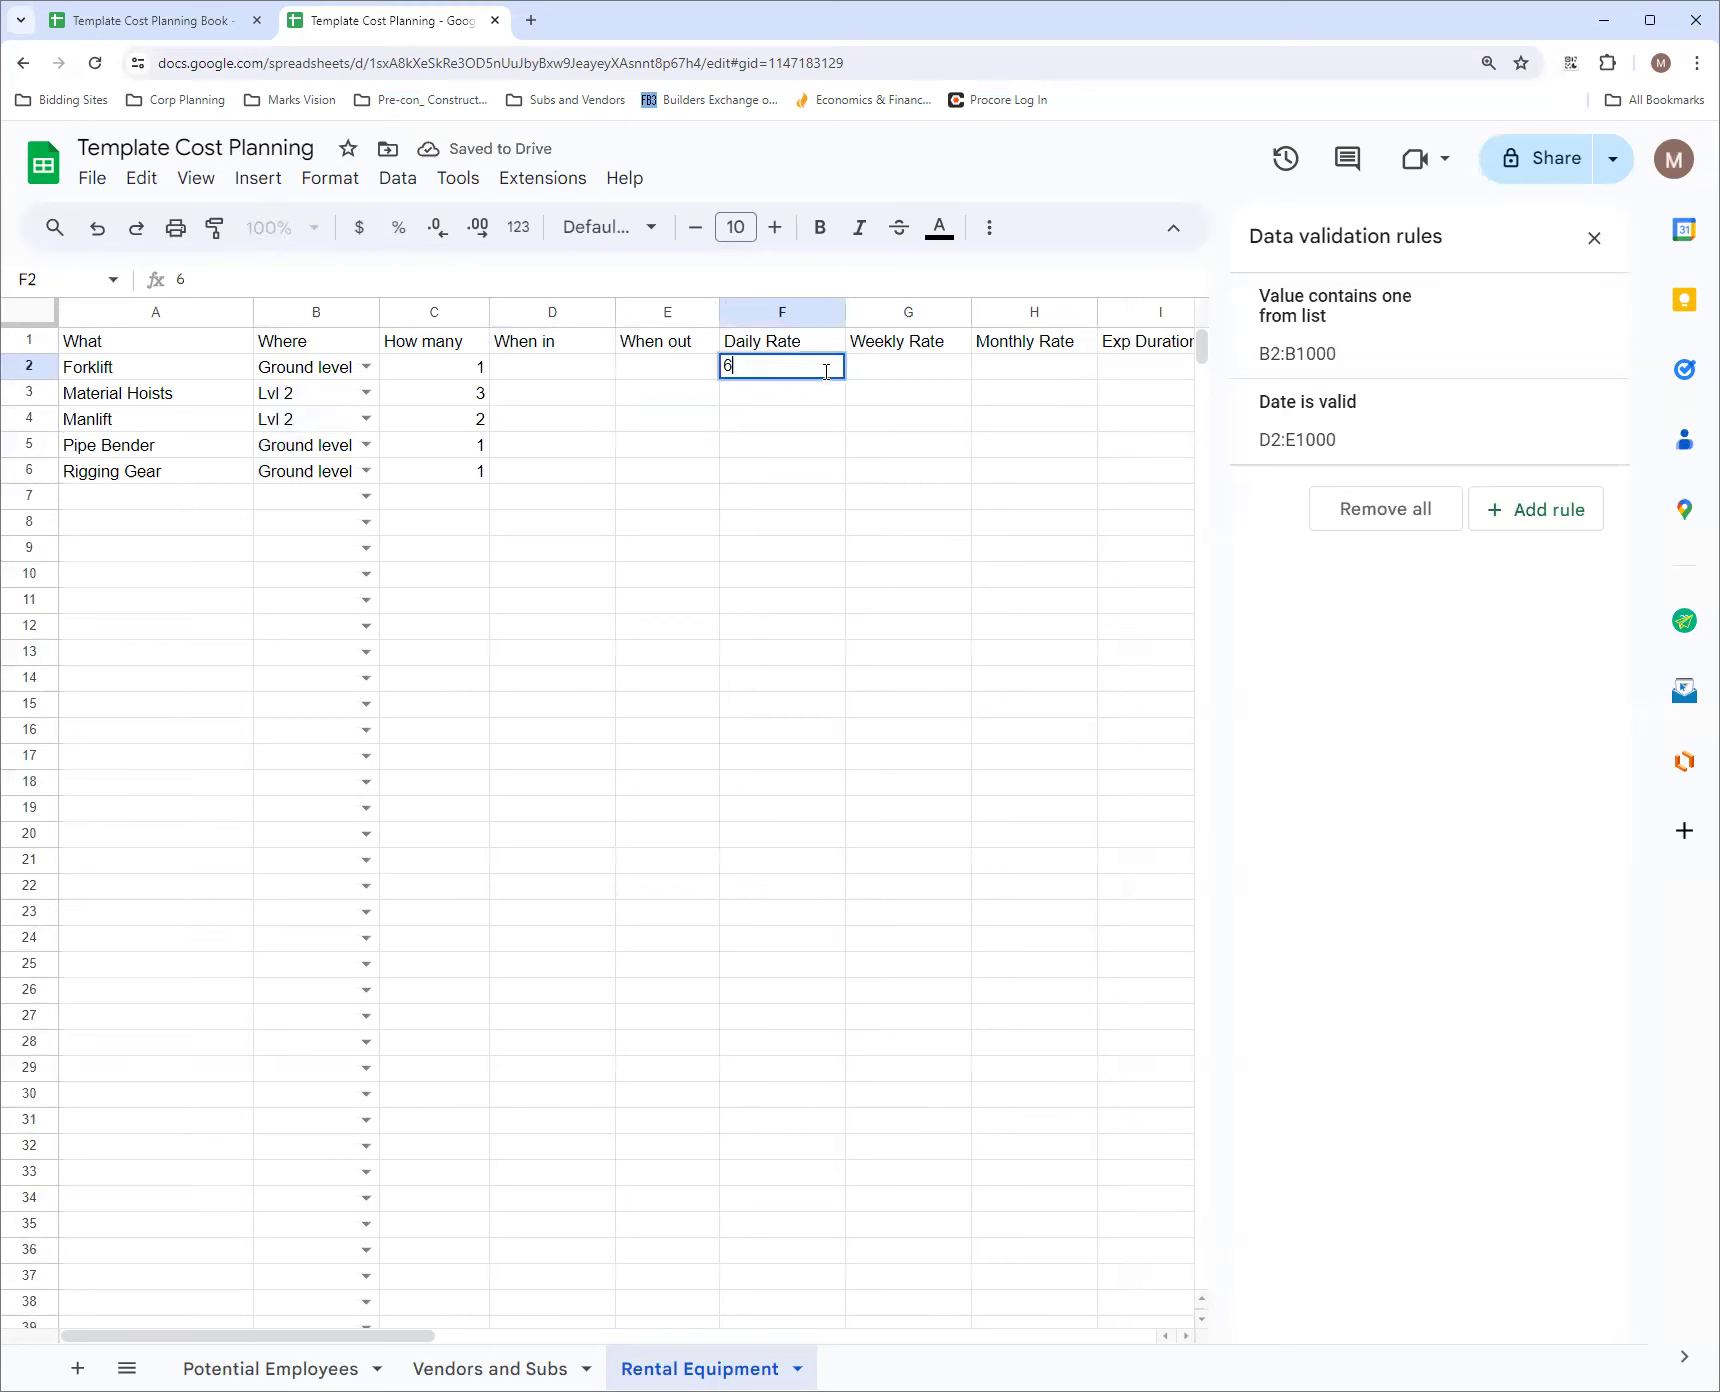
left_click(931, 371)
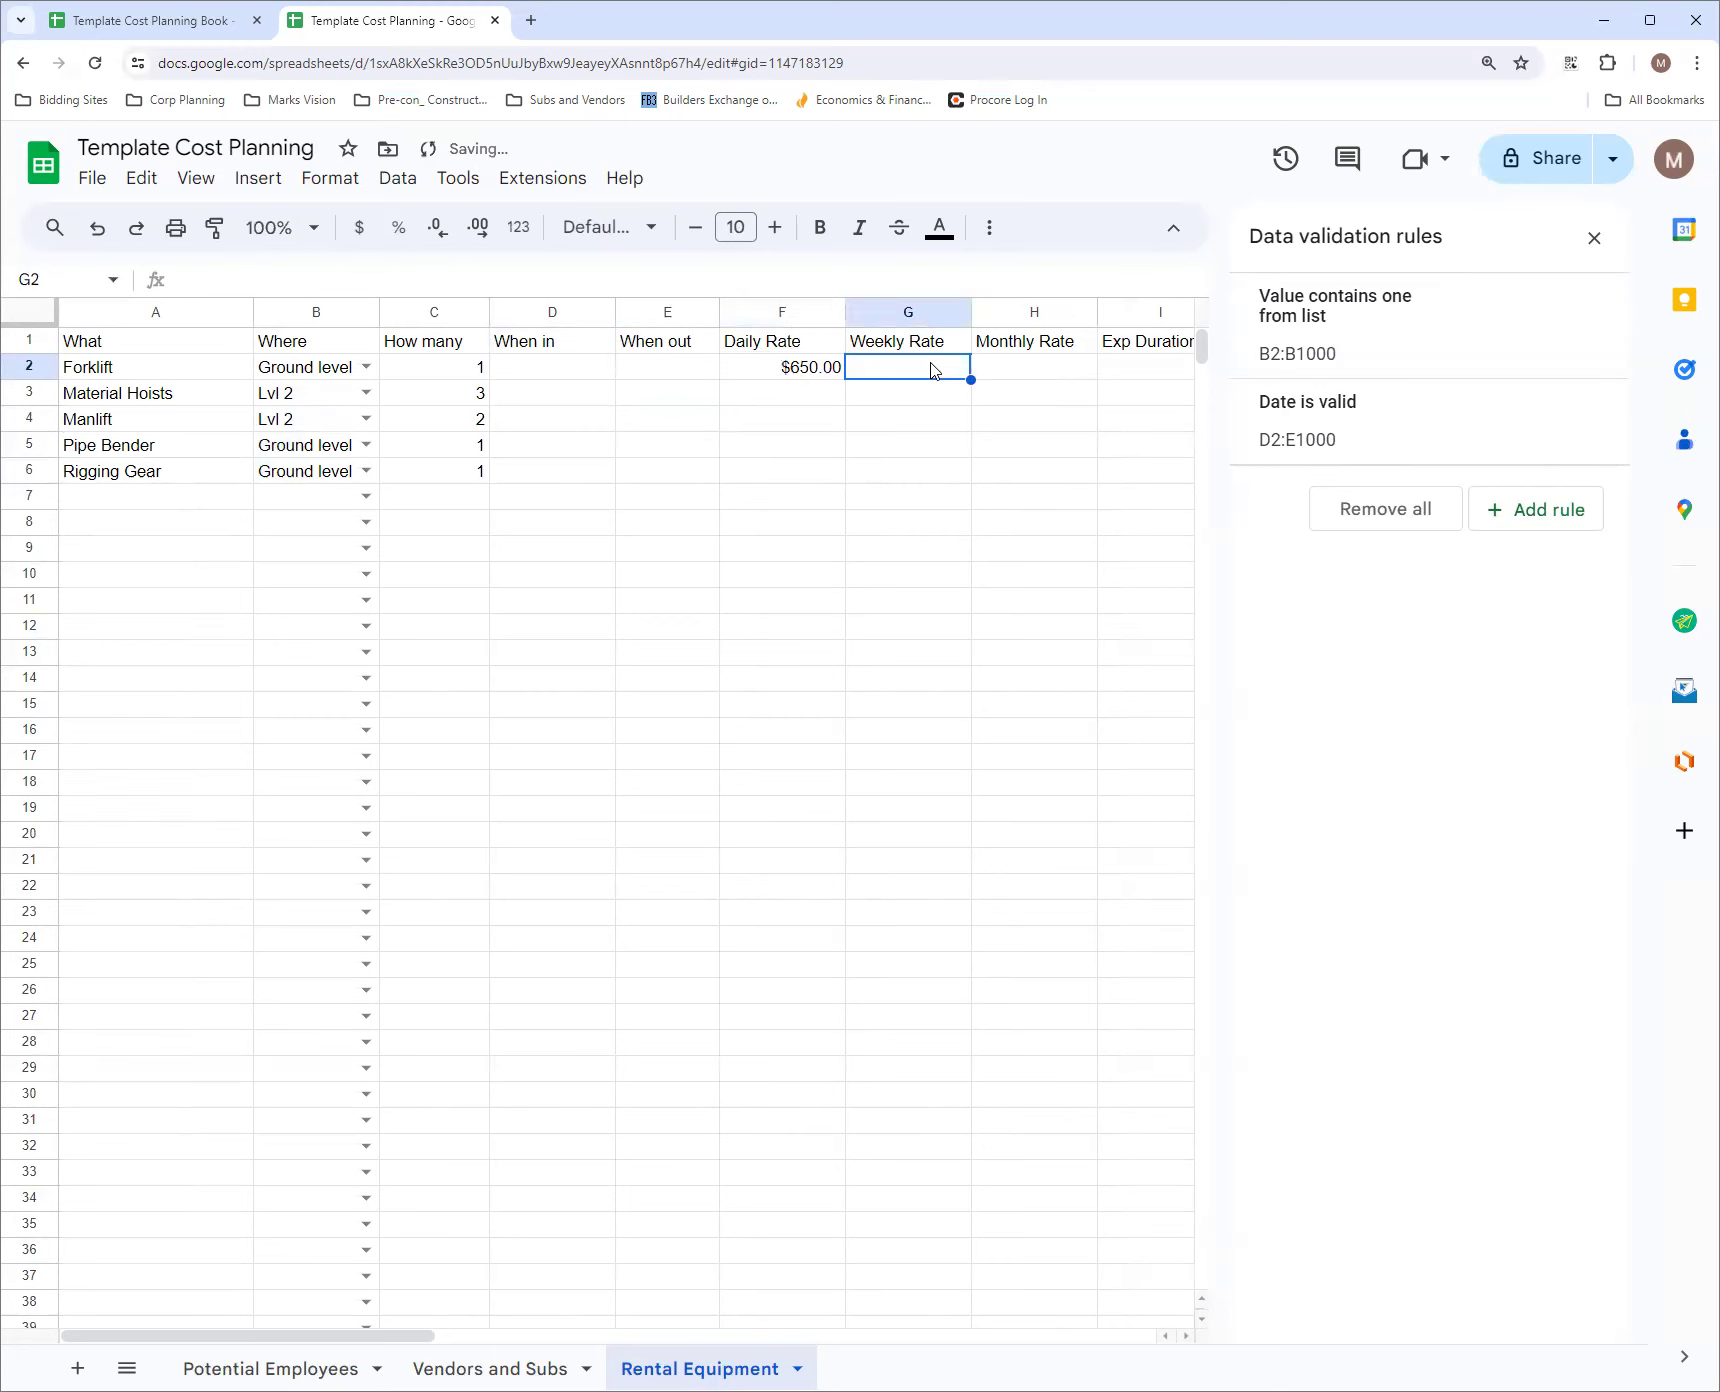
type("1250")
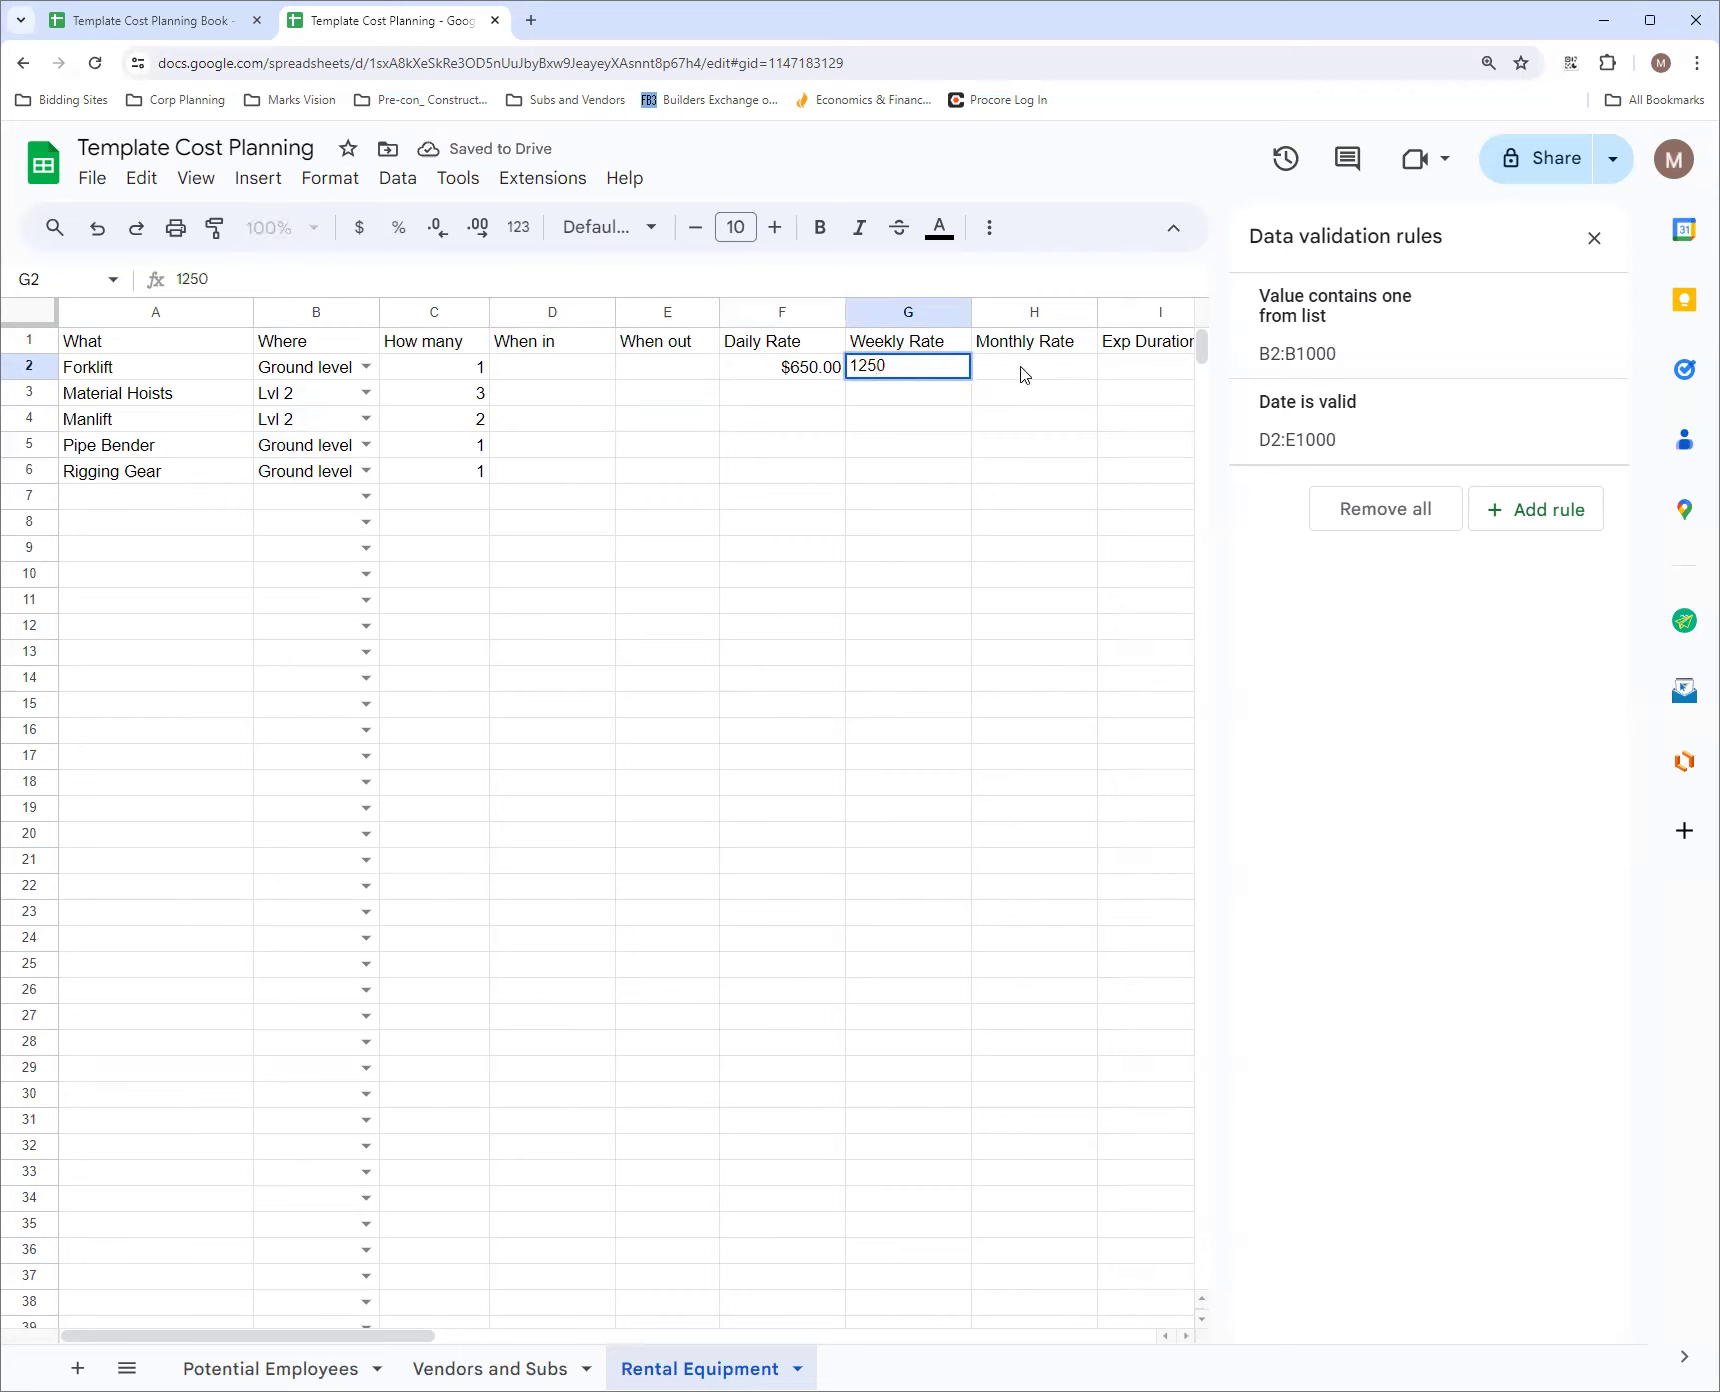
left_click(1022, 374)
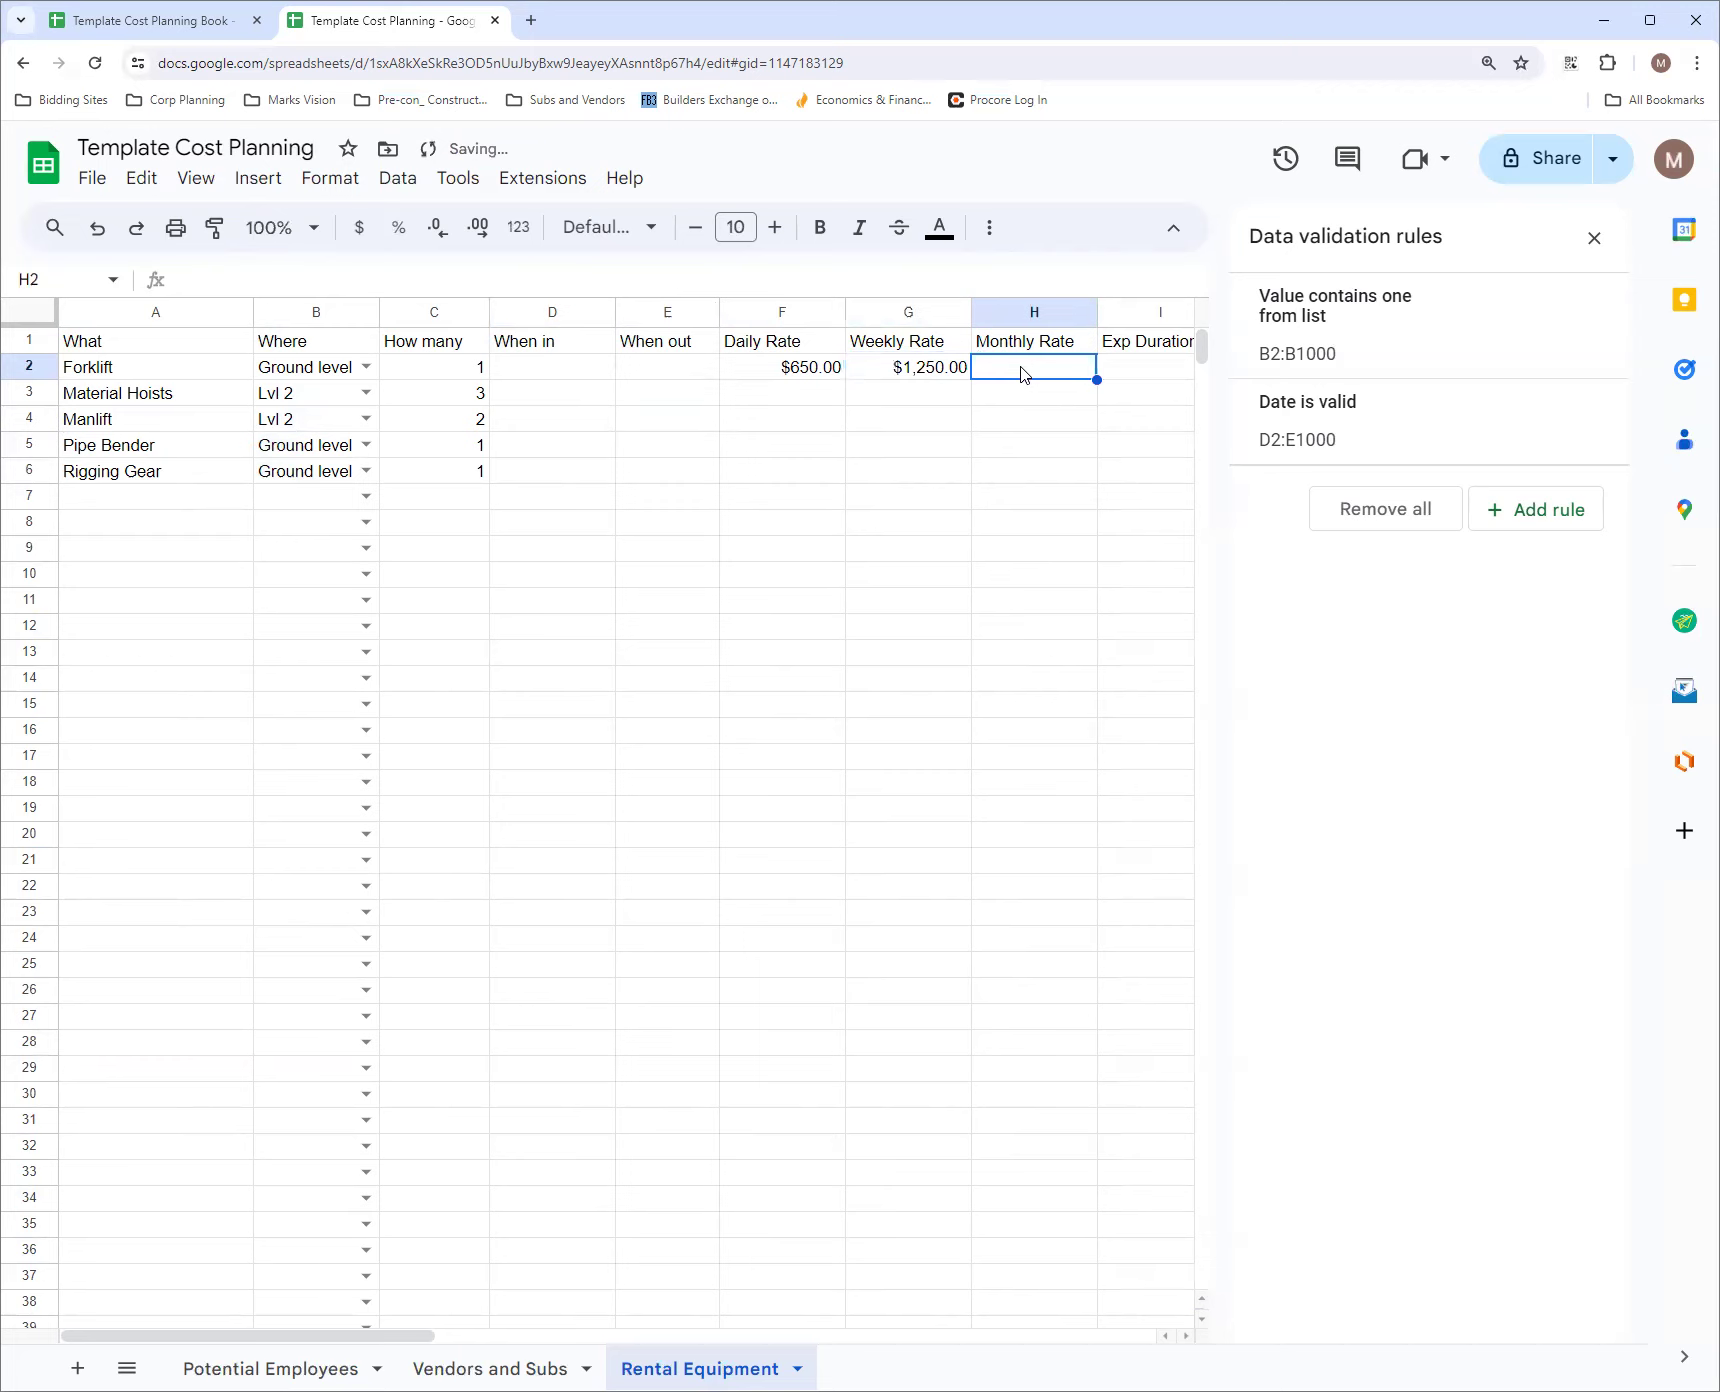
type("25")
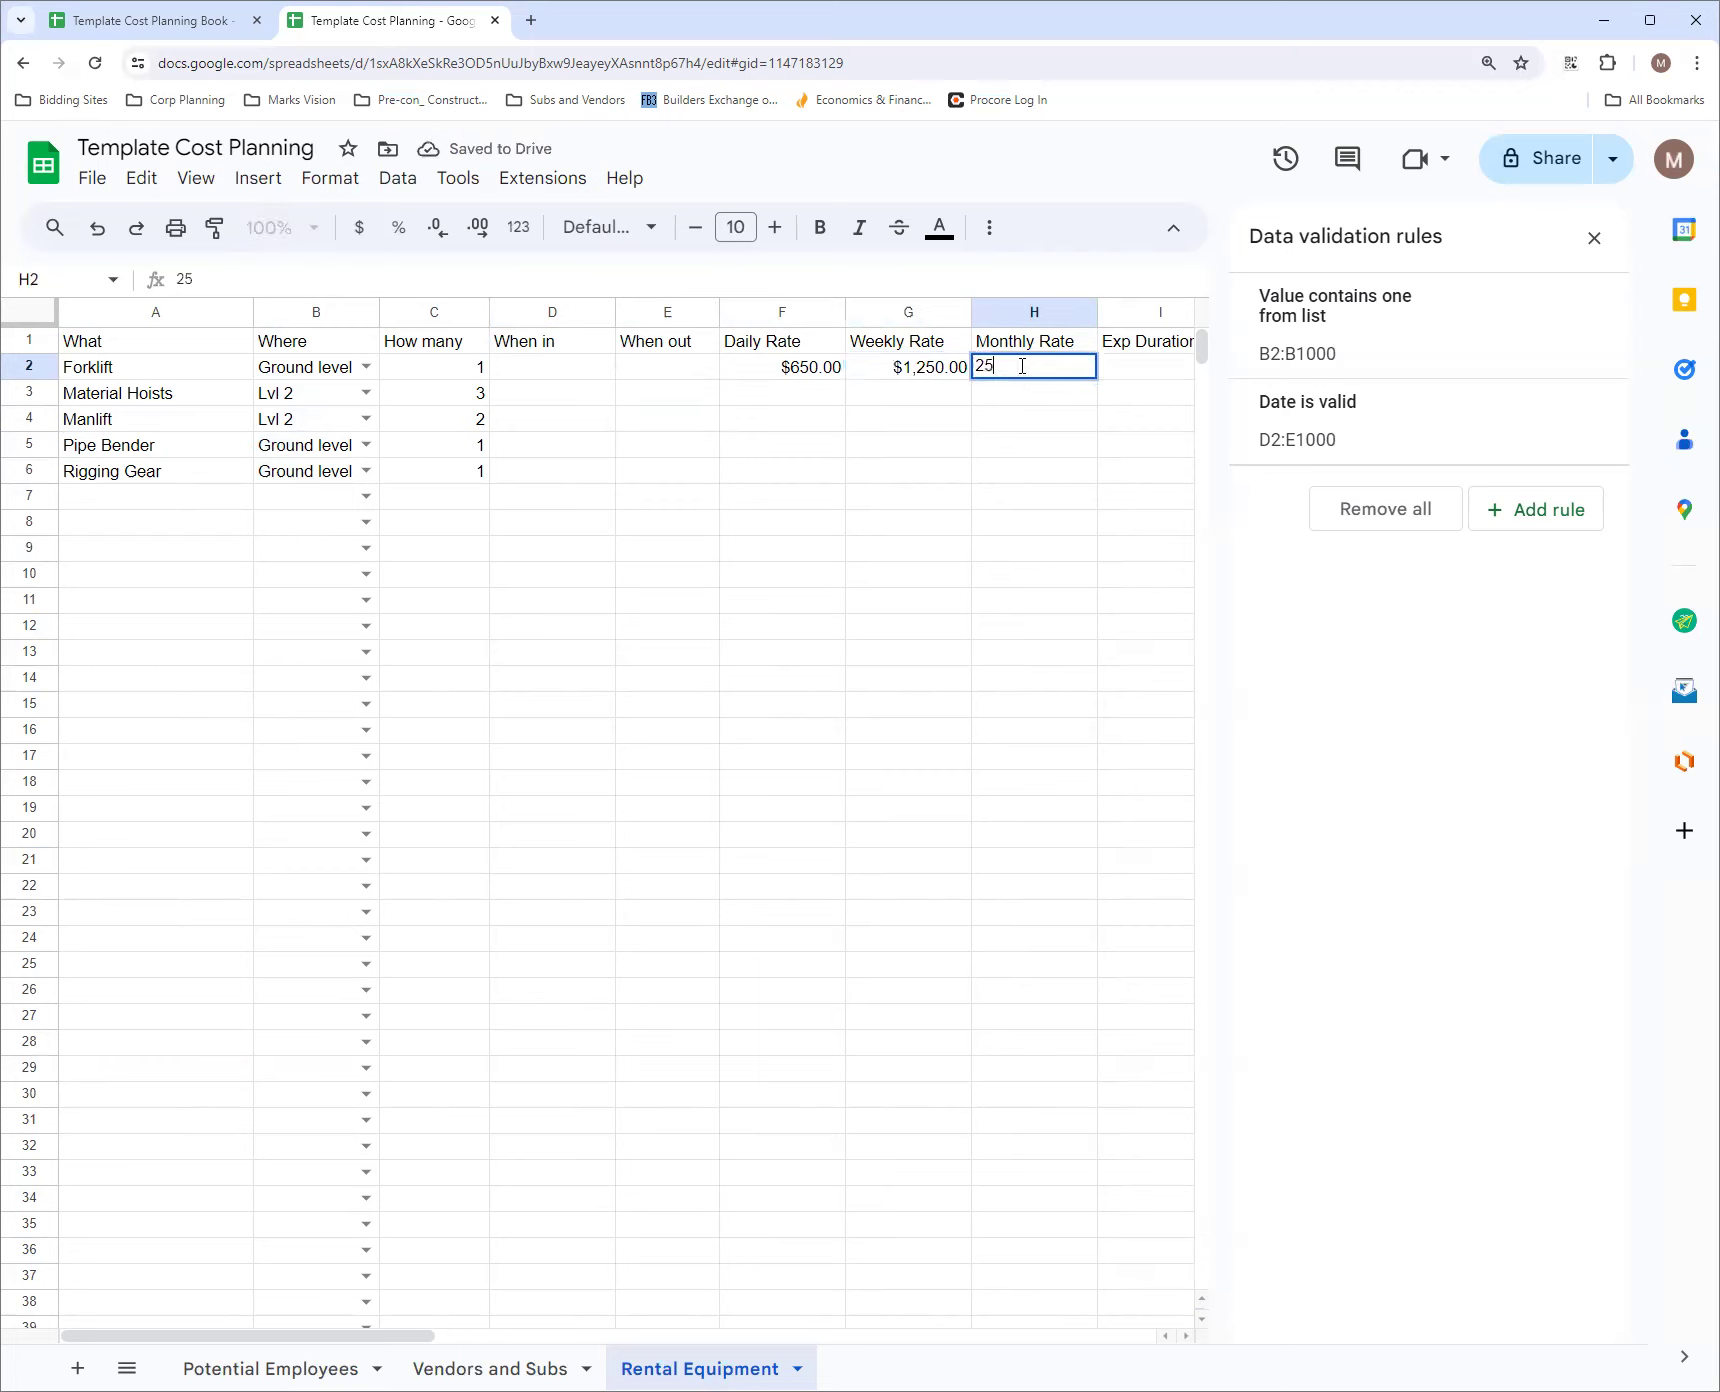
type("00")
left_click(968, 422)
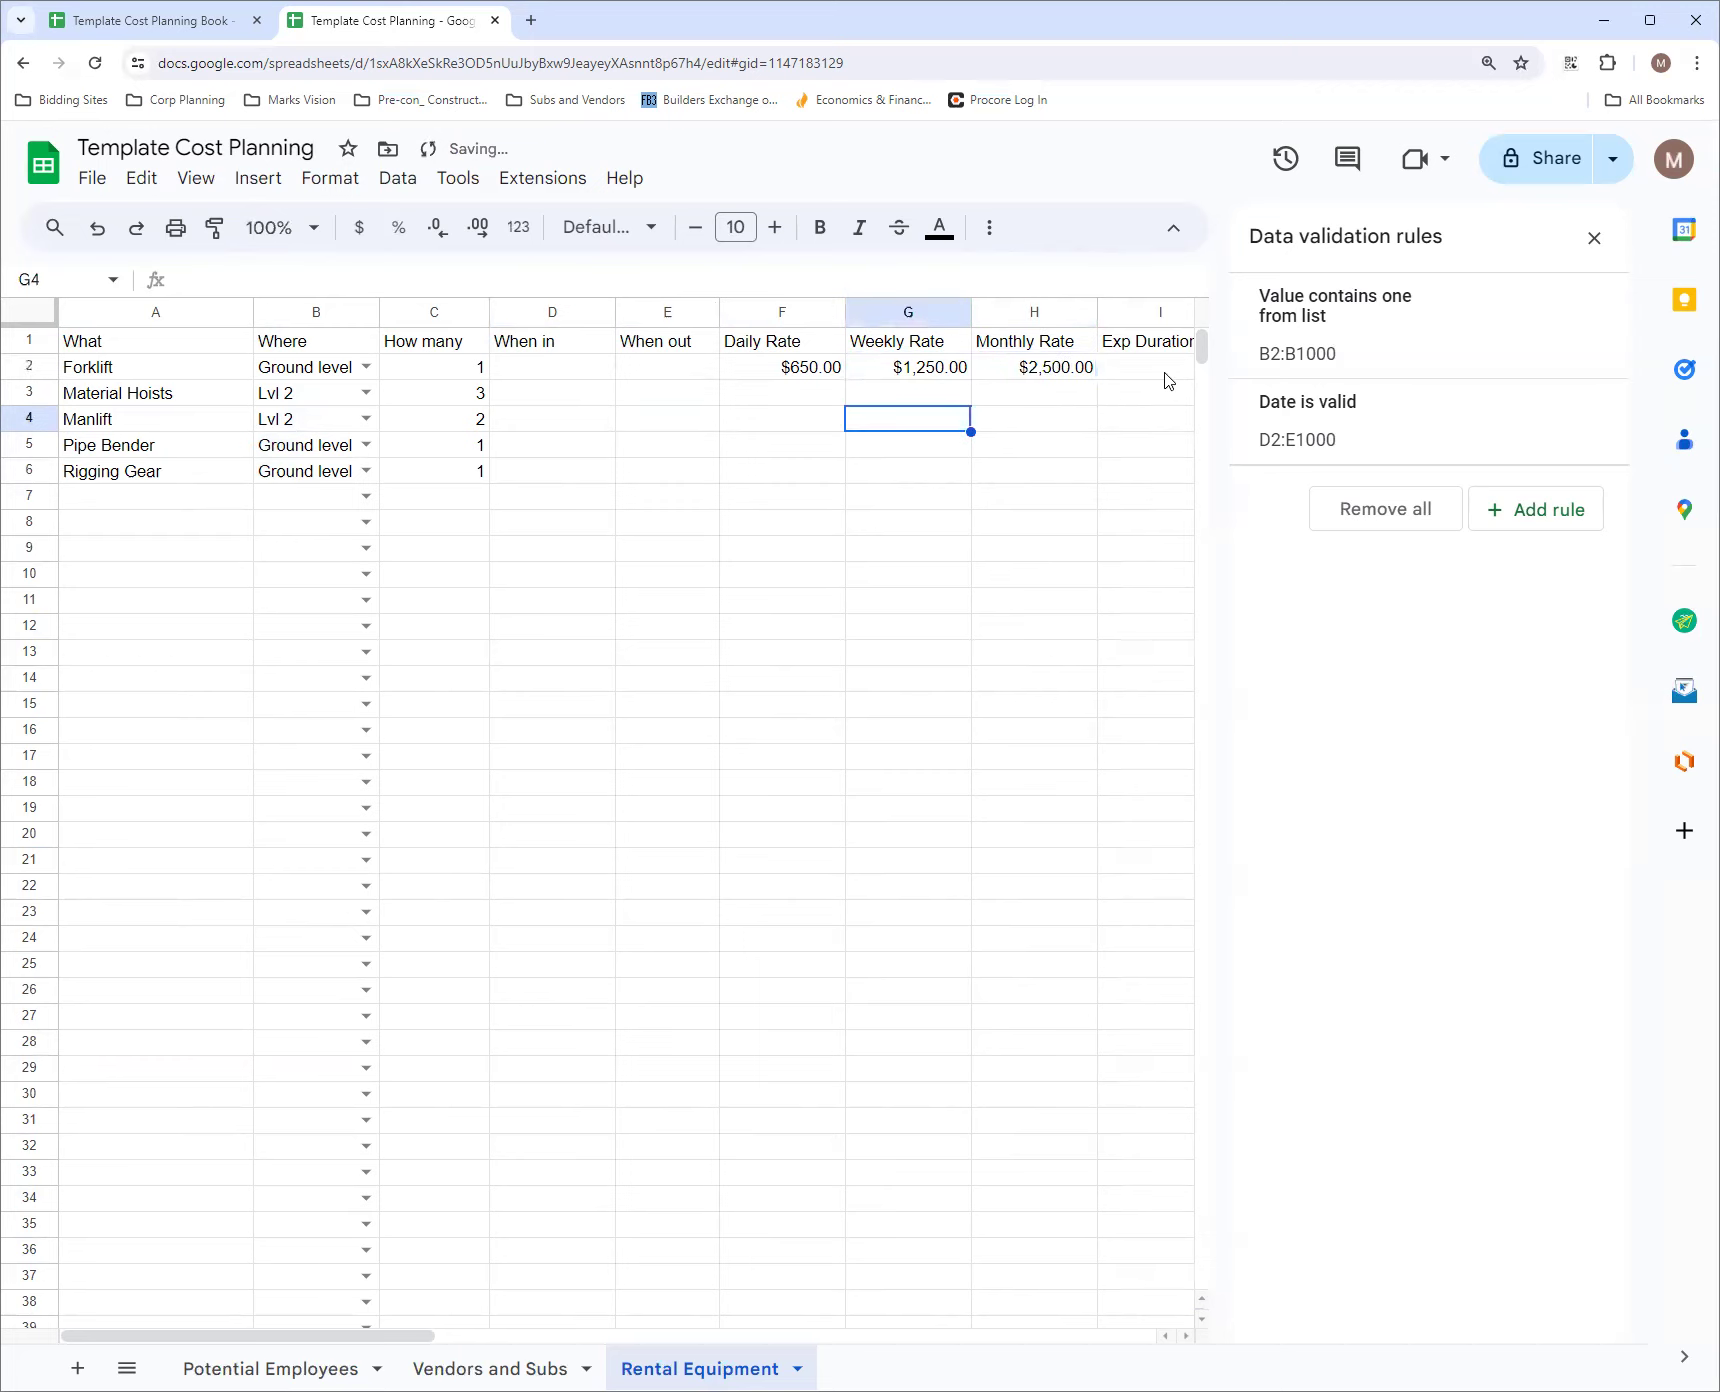
Remove both decimal places from the currency values in F2:H1000
left_click(838, 370)
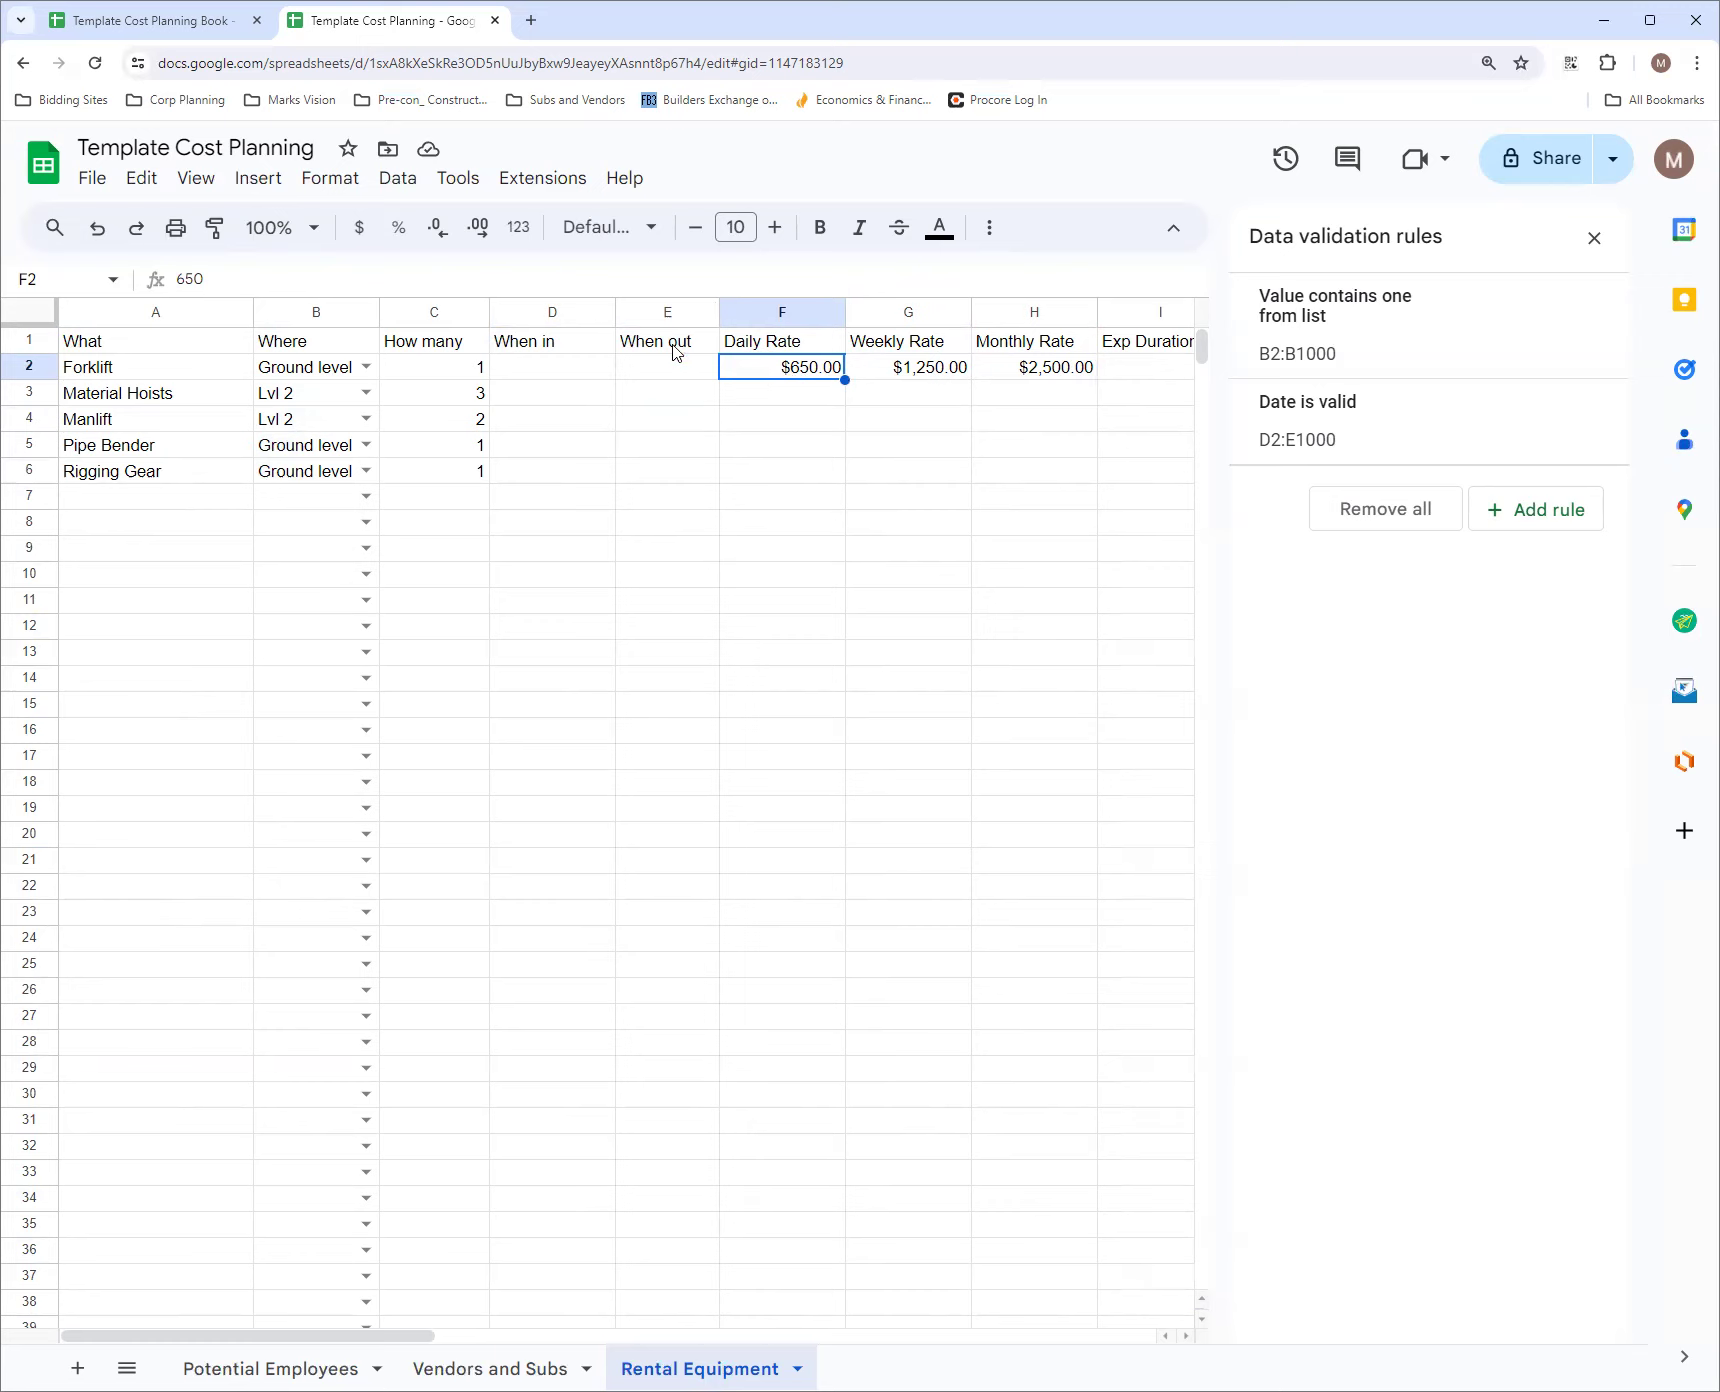
left_click(66, 277)
left_click(66, 277)
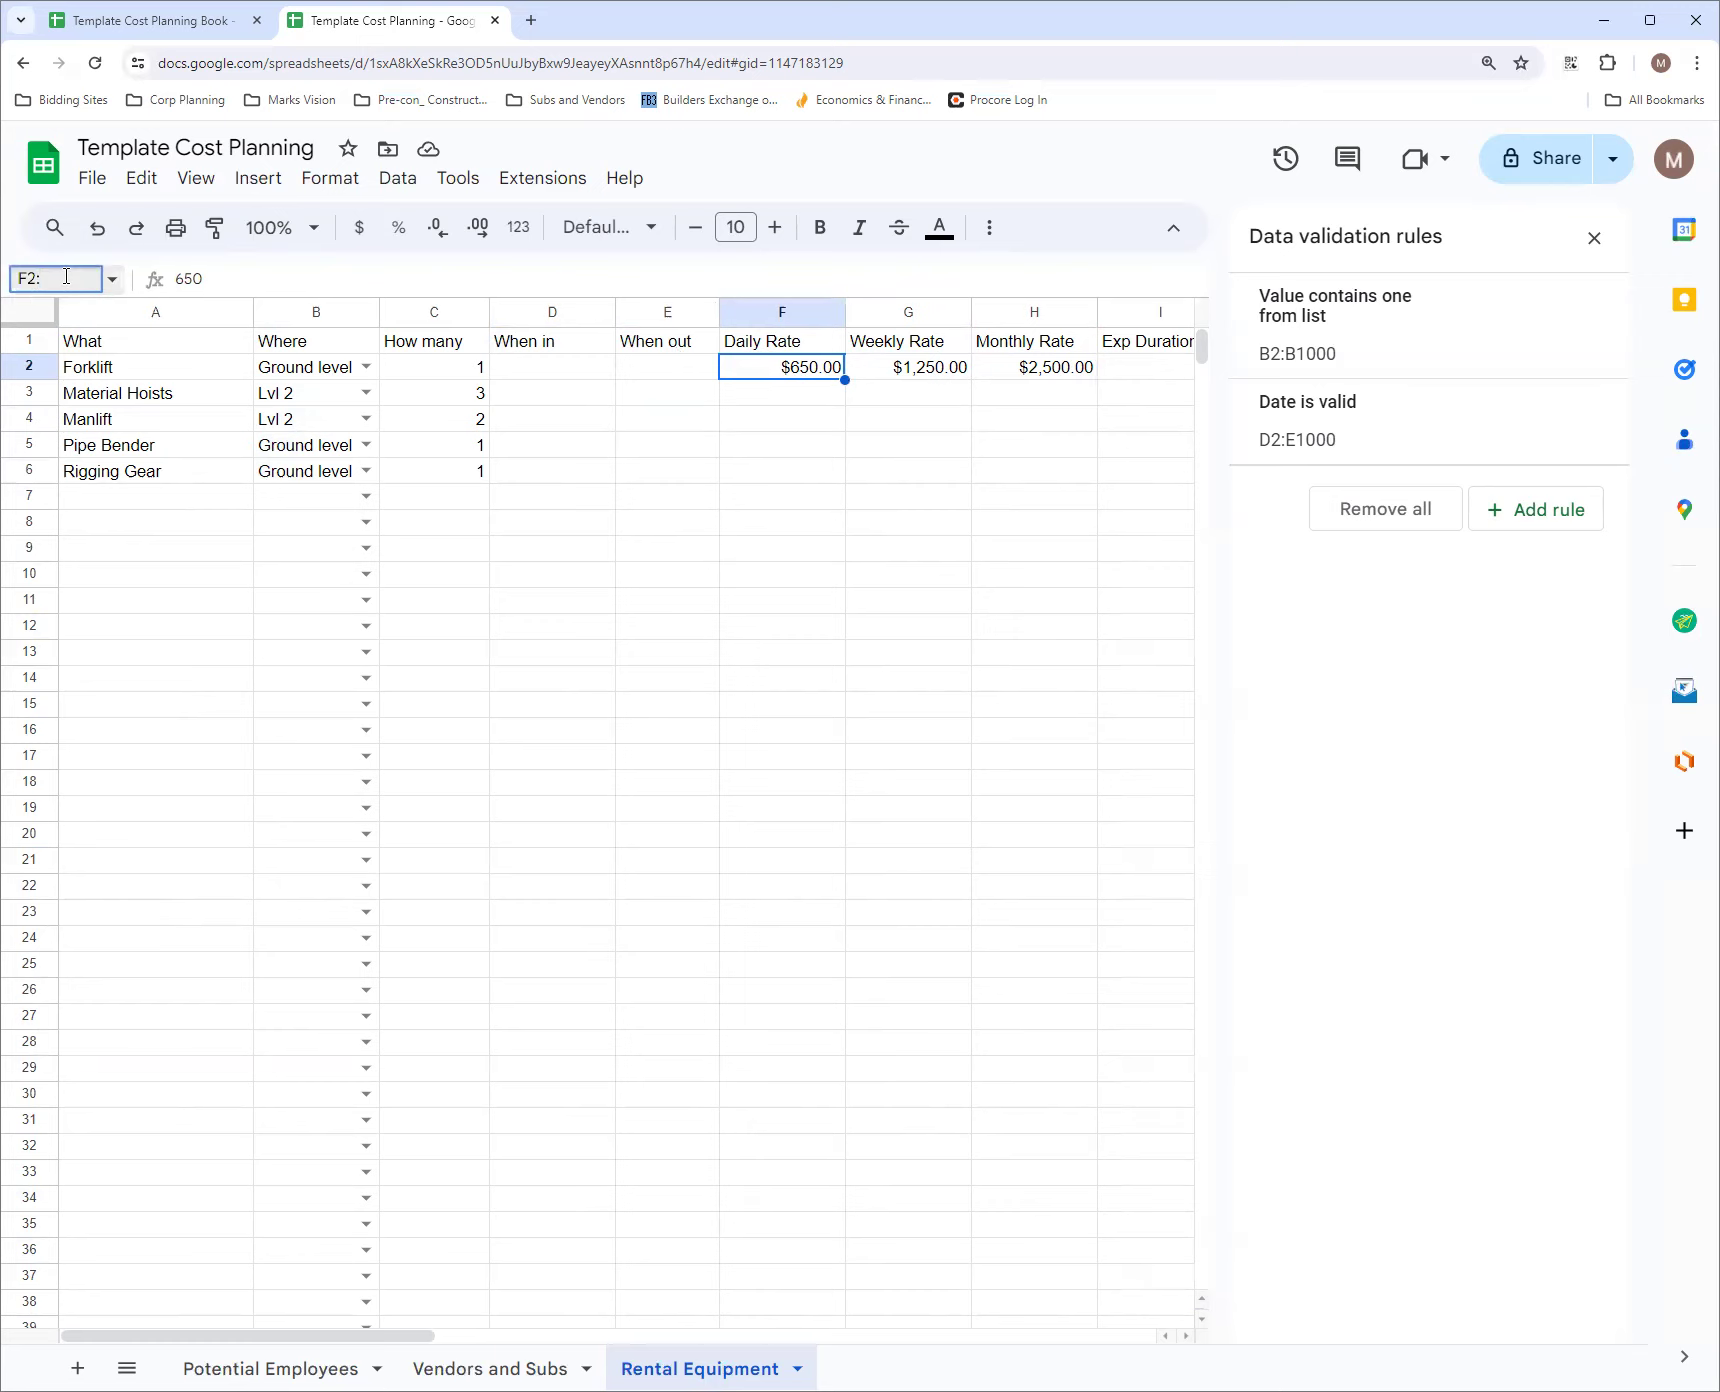
type(":H1000")
key("Return")
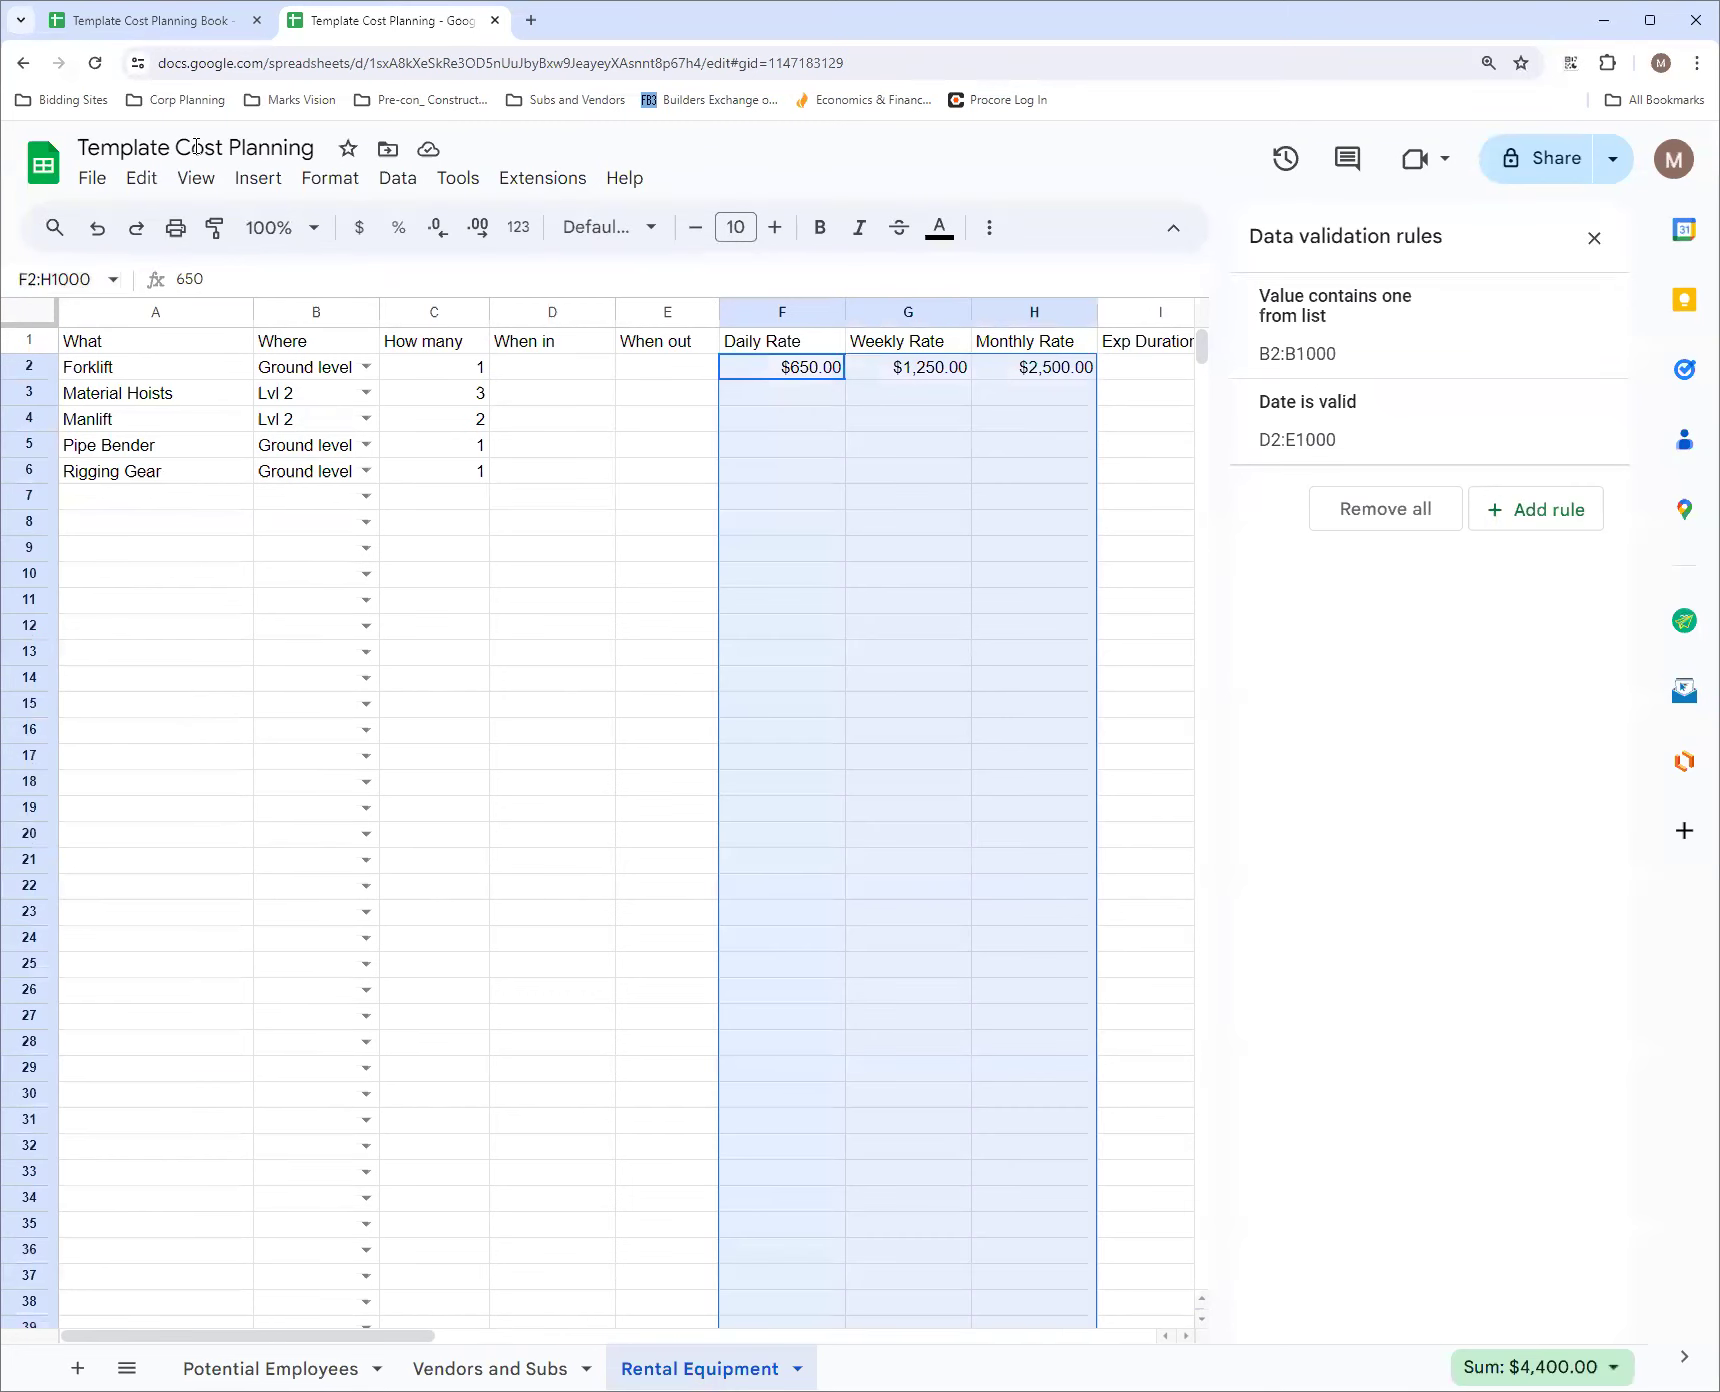
left_click(437, 229)
left_click(437, 229)
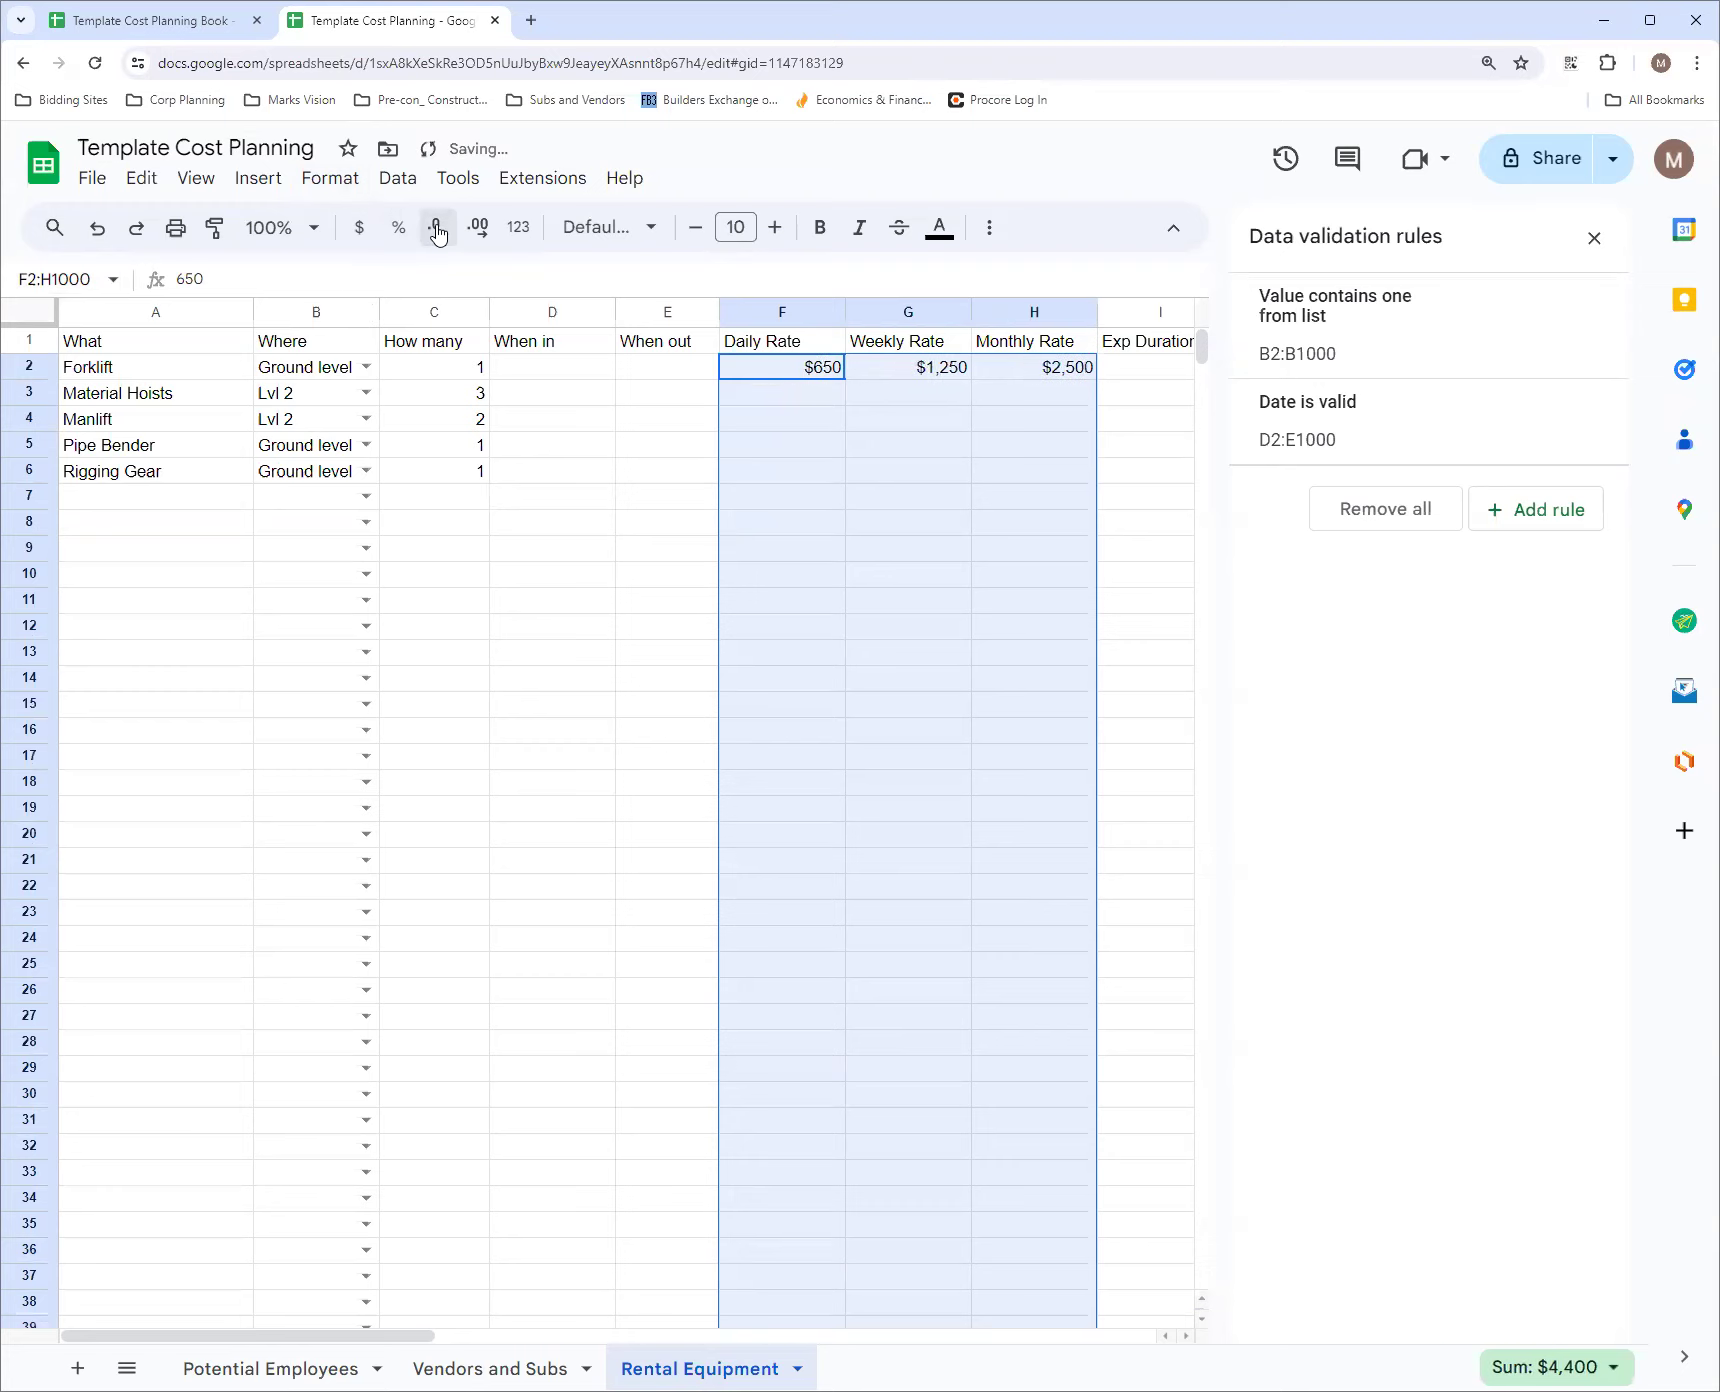
left_click(573, 446)
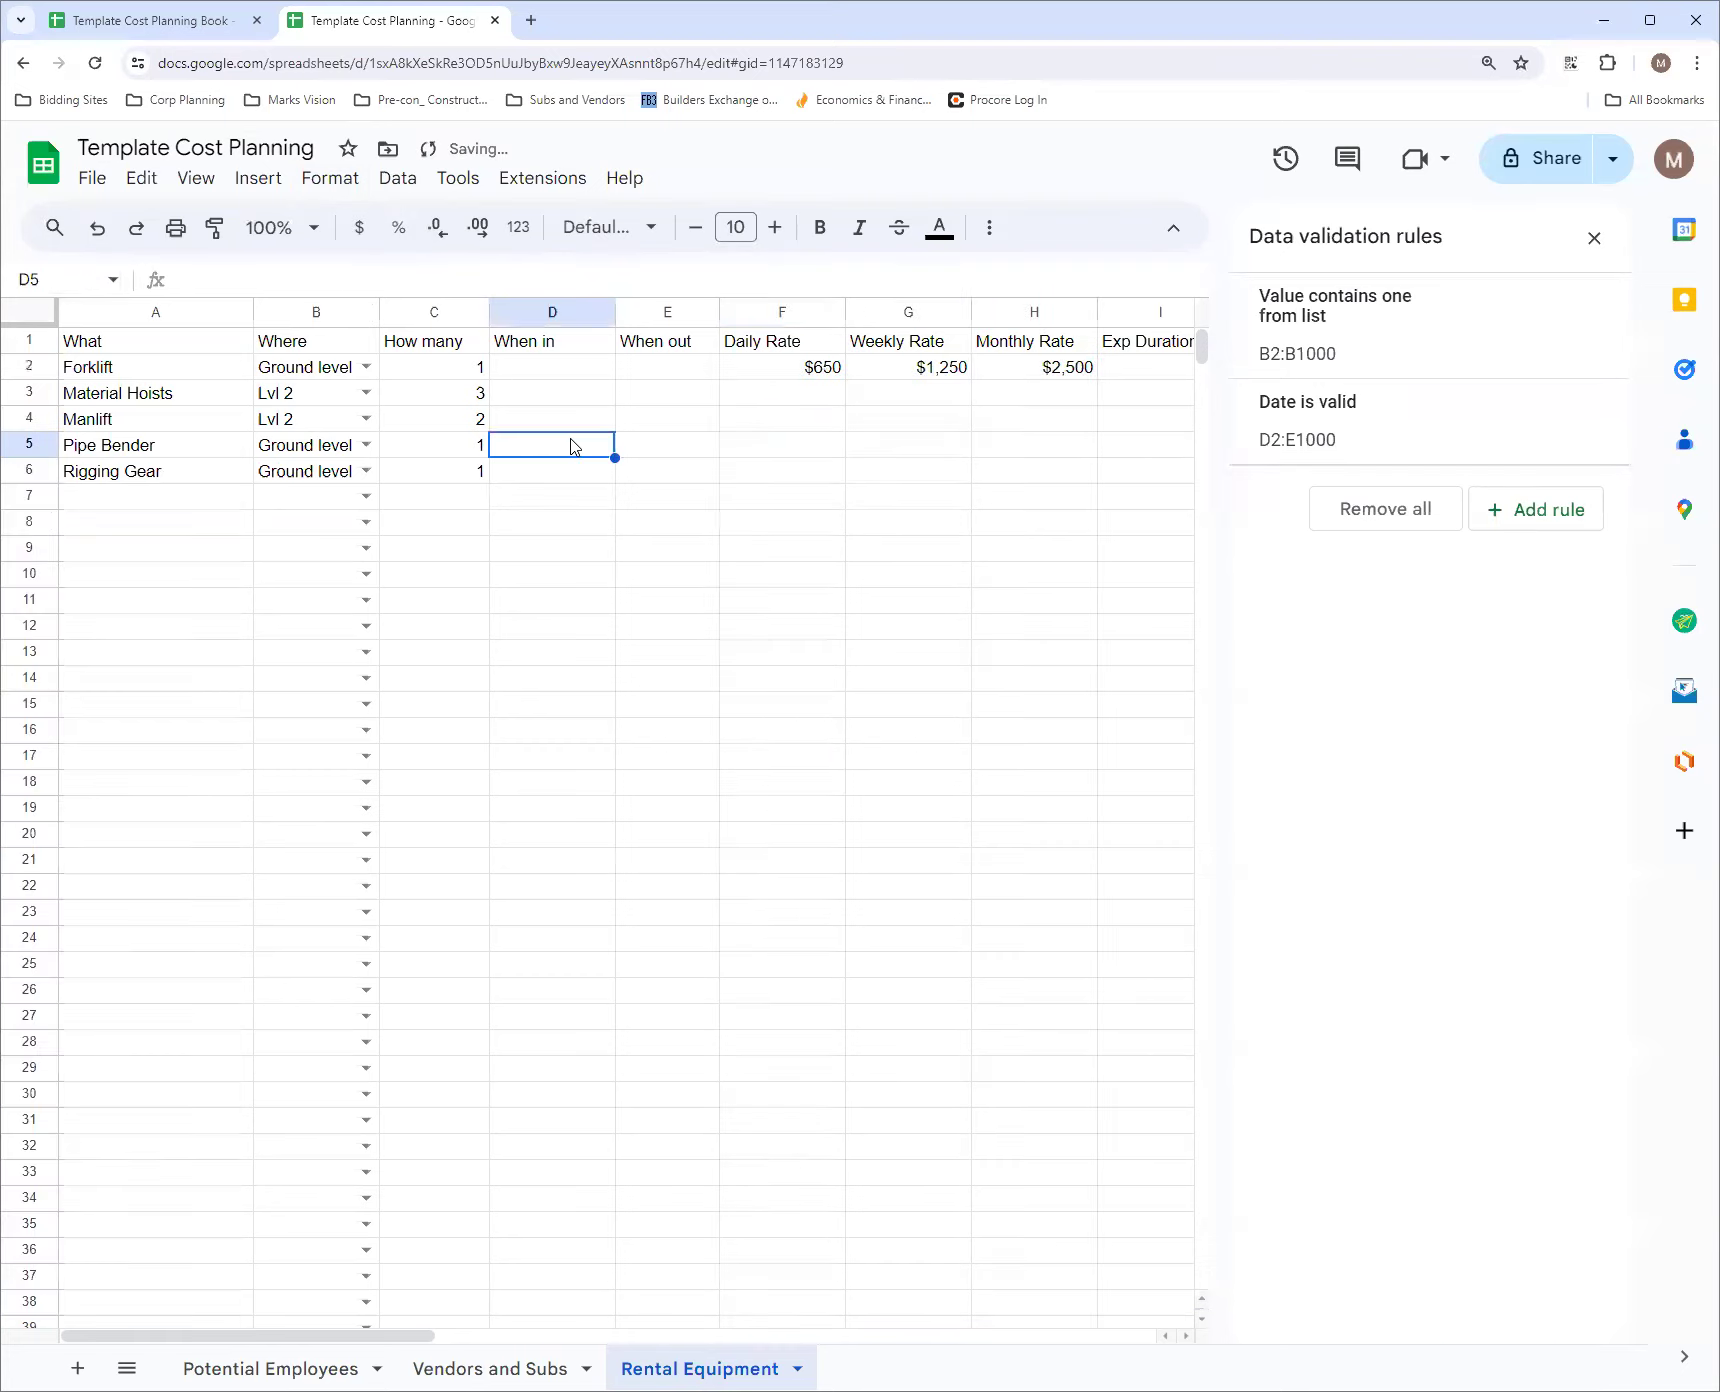
Close the data validation rules and center-align the contents of the entire Rental Equipment sheet
left_click(772, 314)
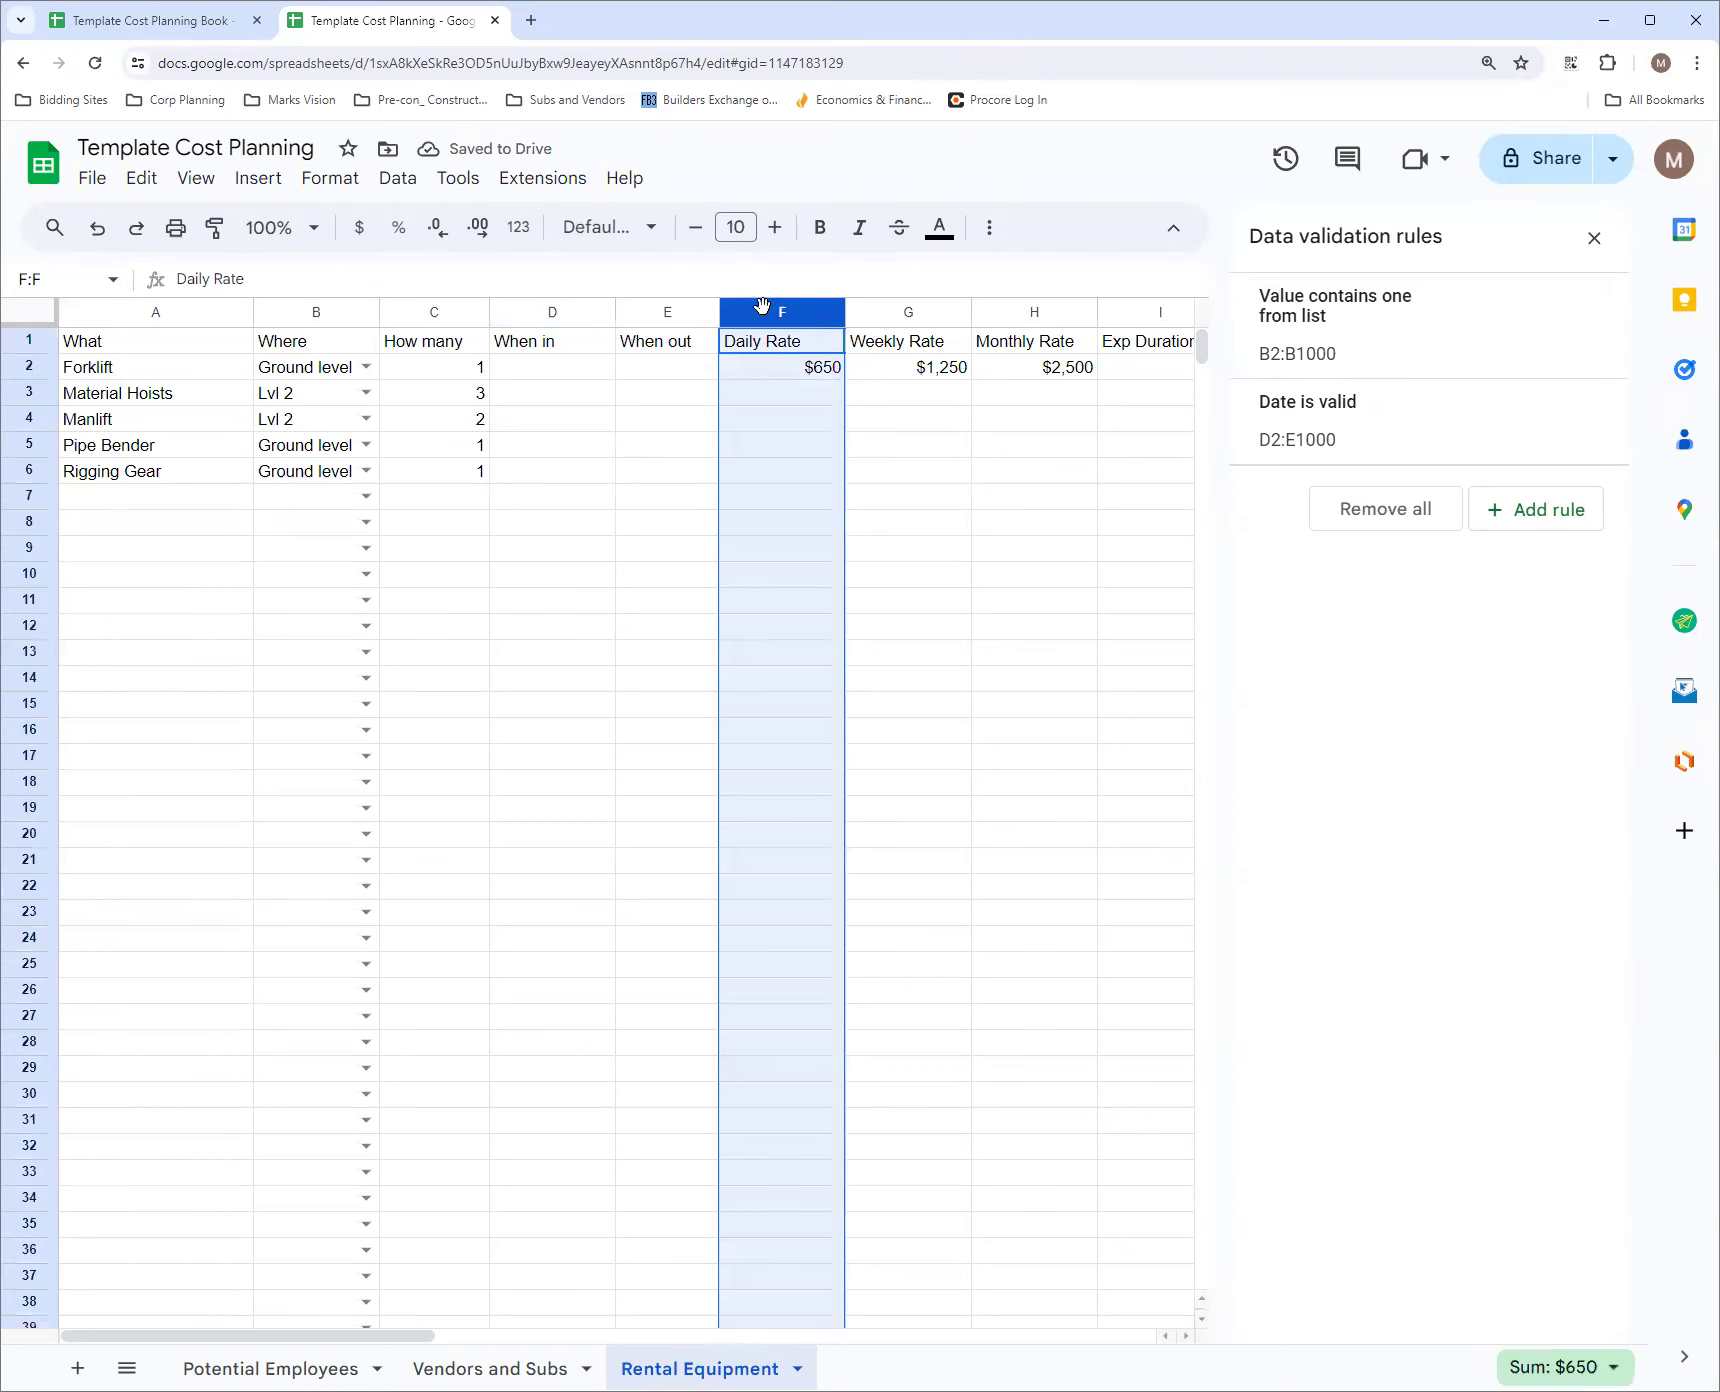
left_click(40, 314)
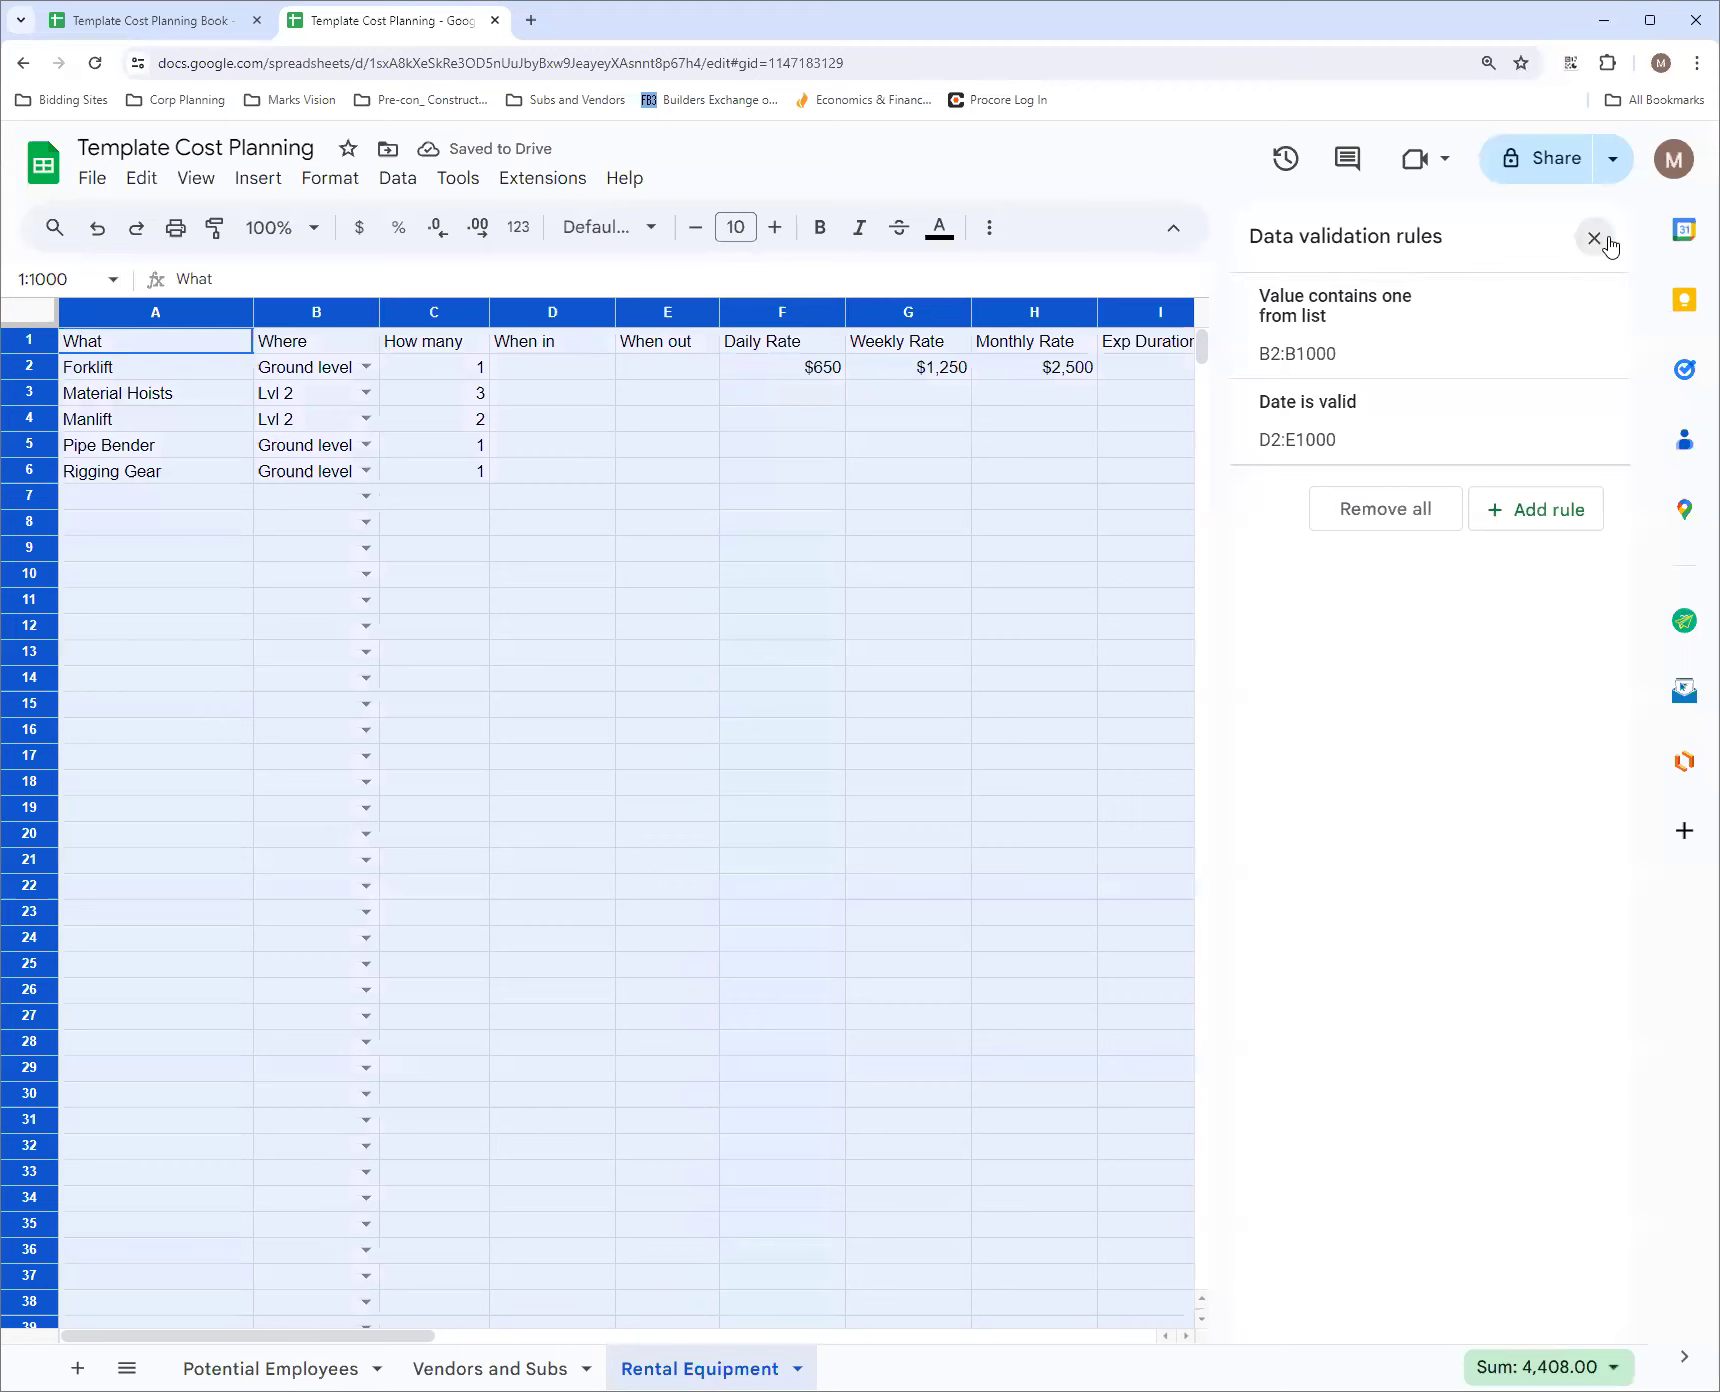
left_click(1594, 238)
left_click(1151, 230)
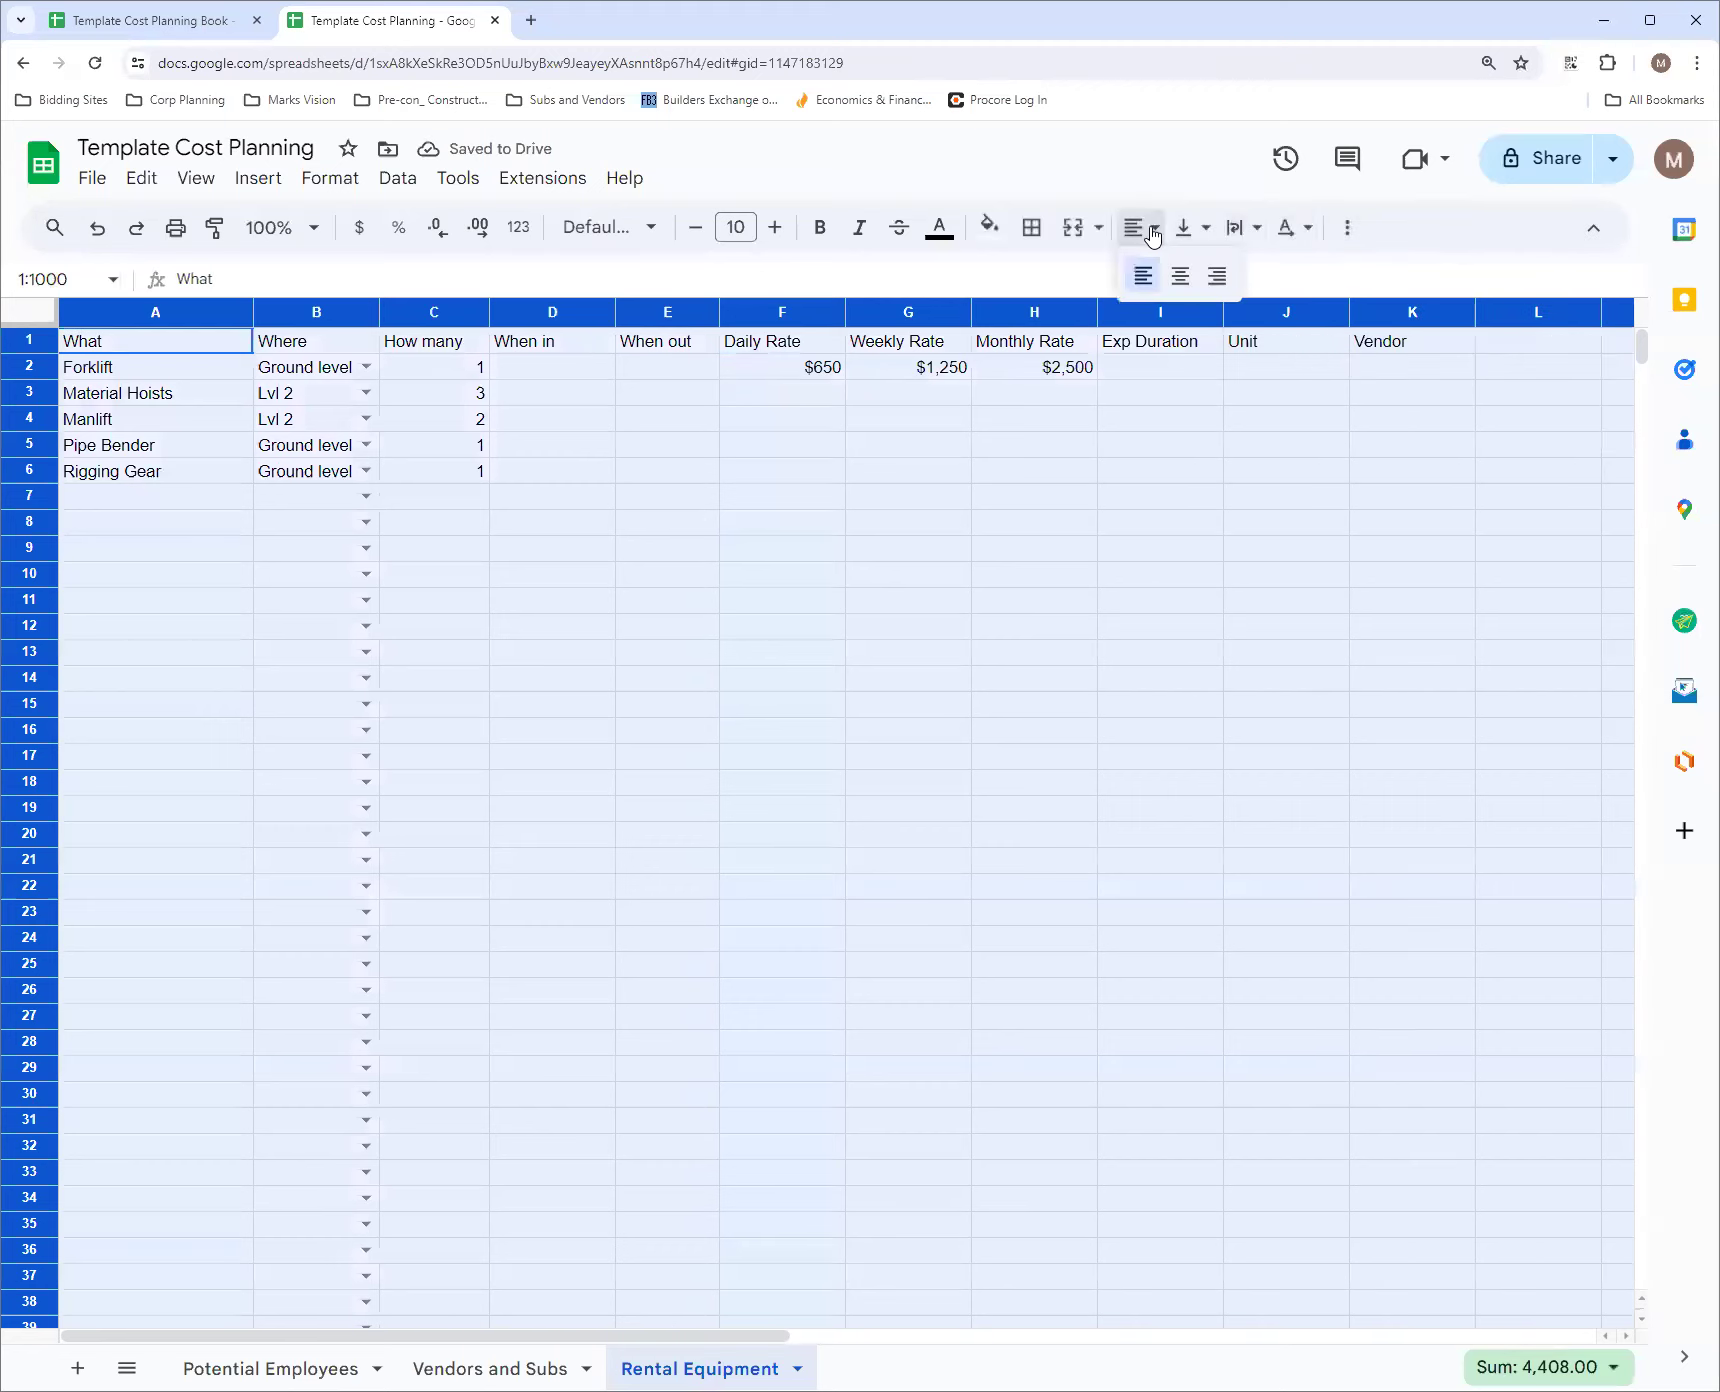
left_click(1180, 275)
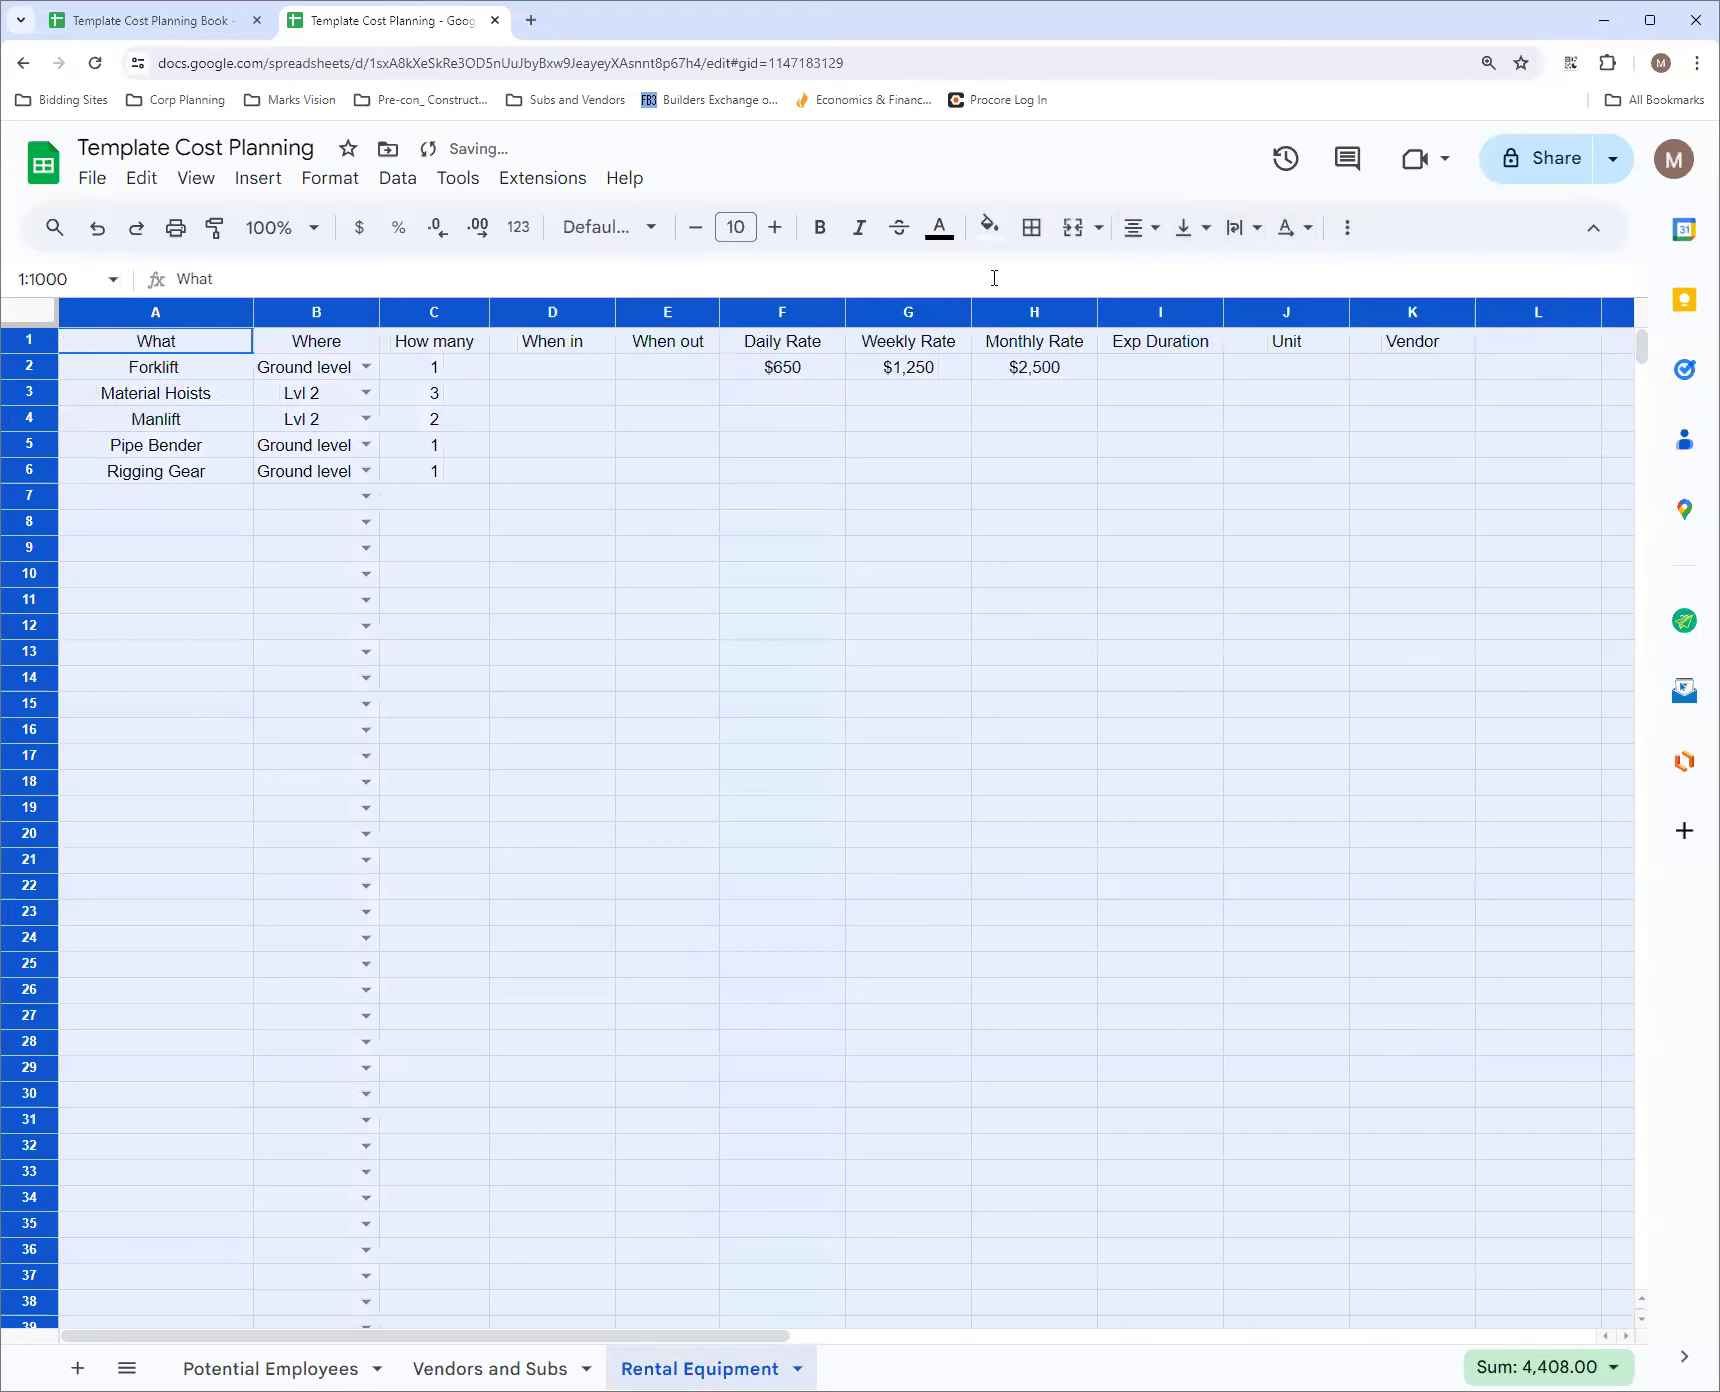
Left-align the What column
left_click(155, 314)
left_click(1138, 228)
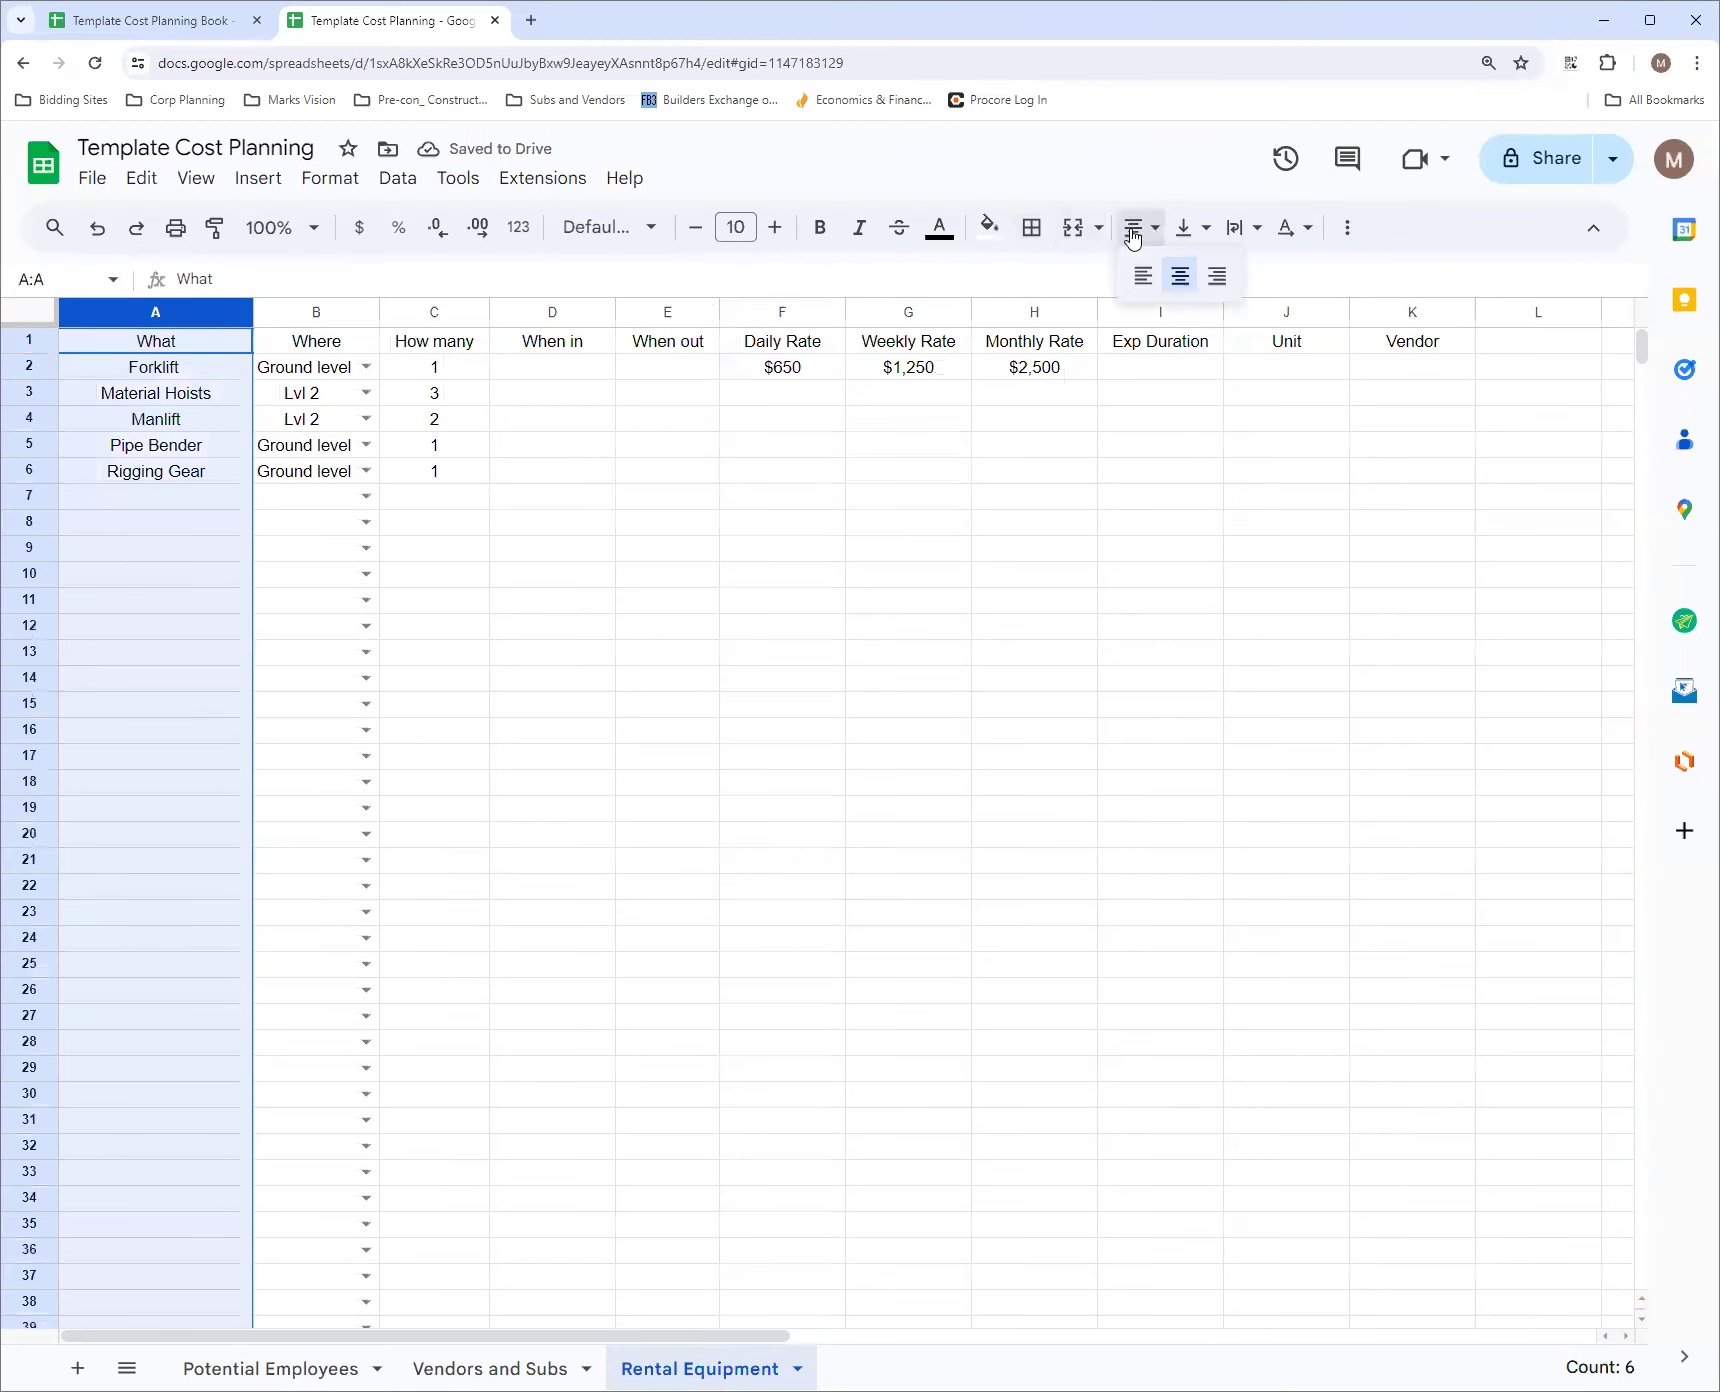
left_click(1141, 276)
left_click(645, 432)
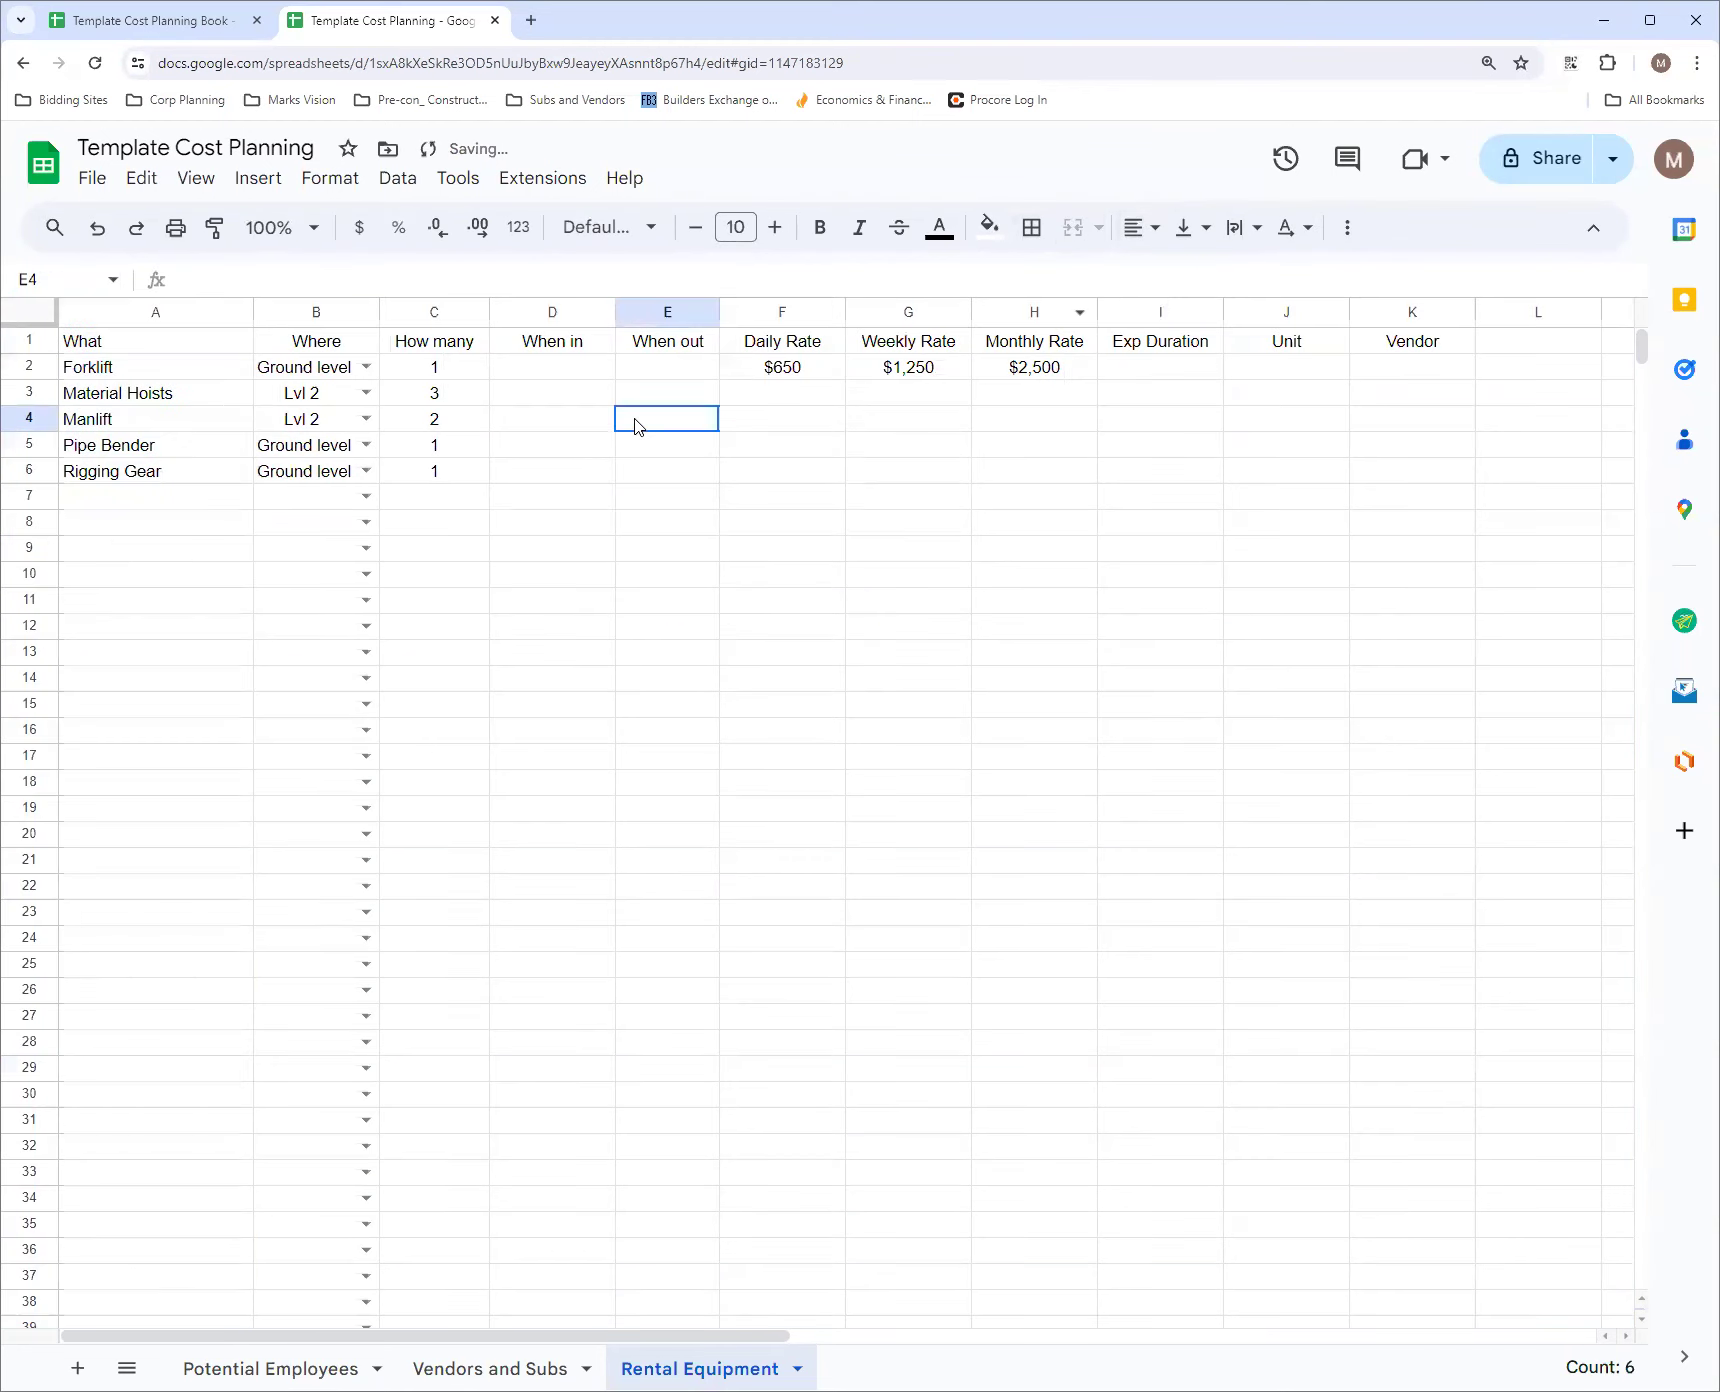
Give the header cells A1:K1 a dark gray fill and white text
left_click_drag(205, 345, 1405, 346)
left_click(990, 228)
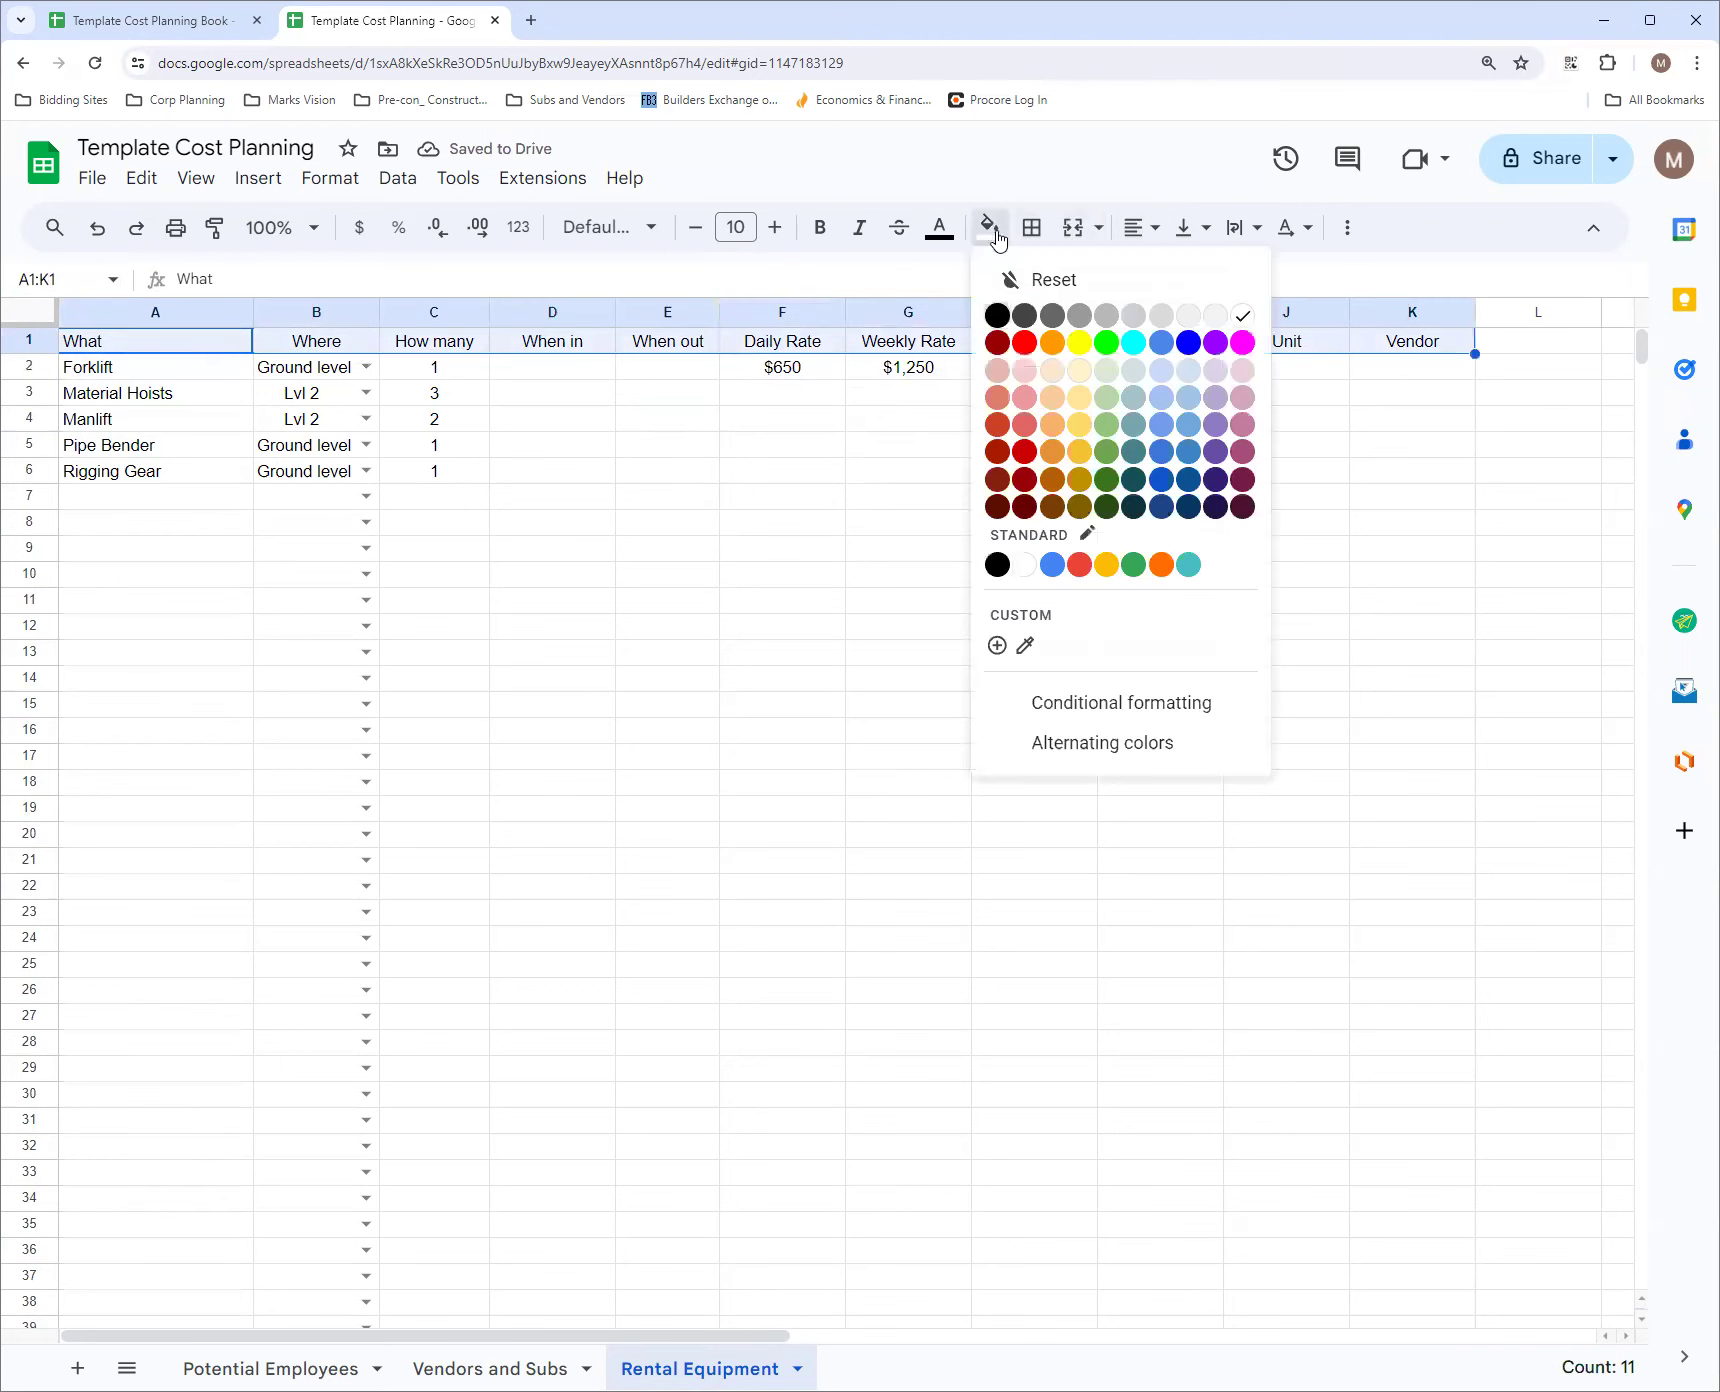
left_click(1024, 315)
left_click(939, 228)
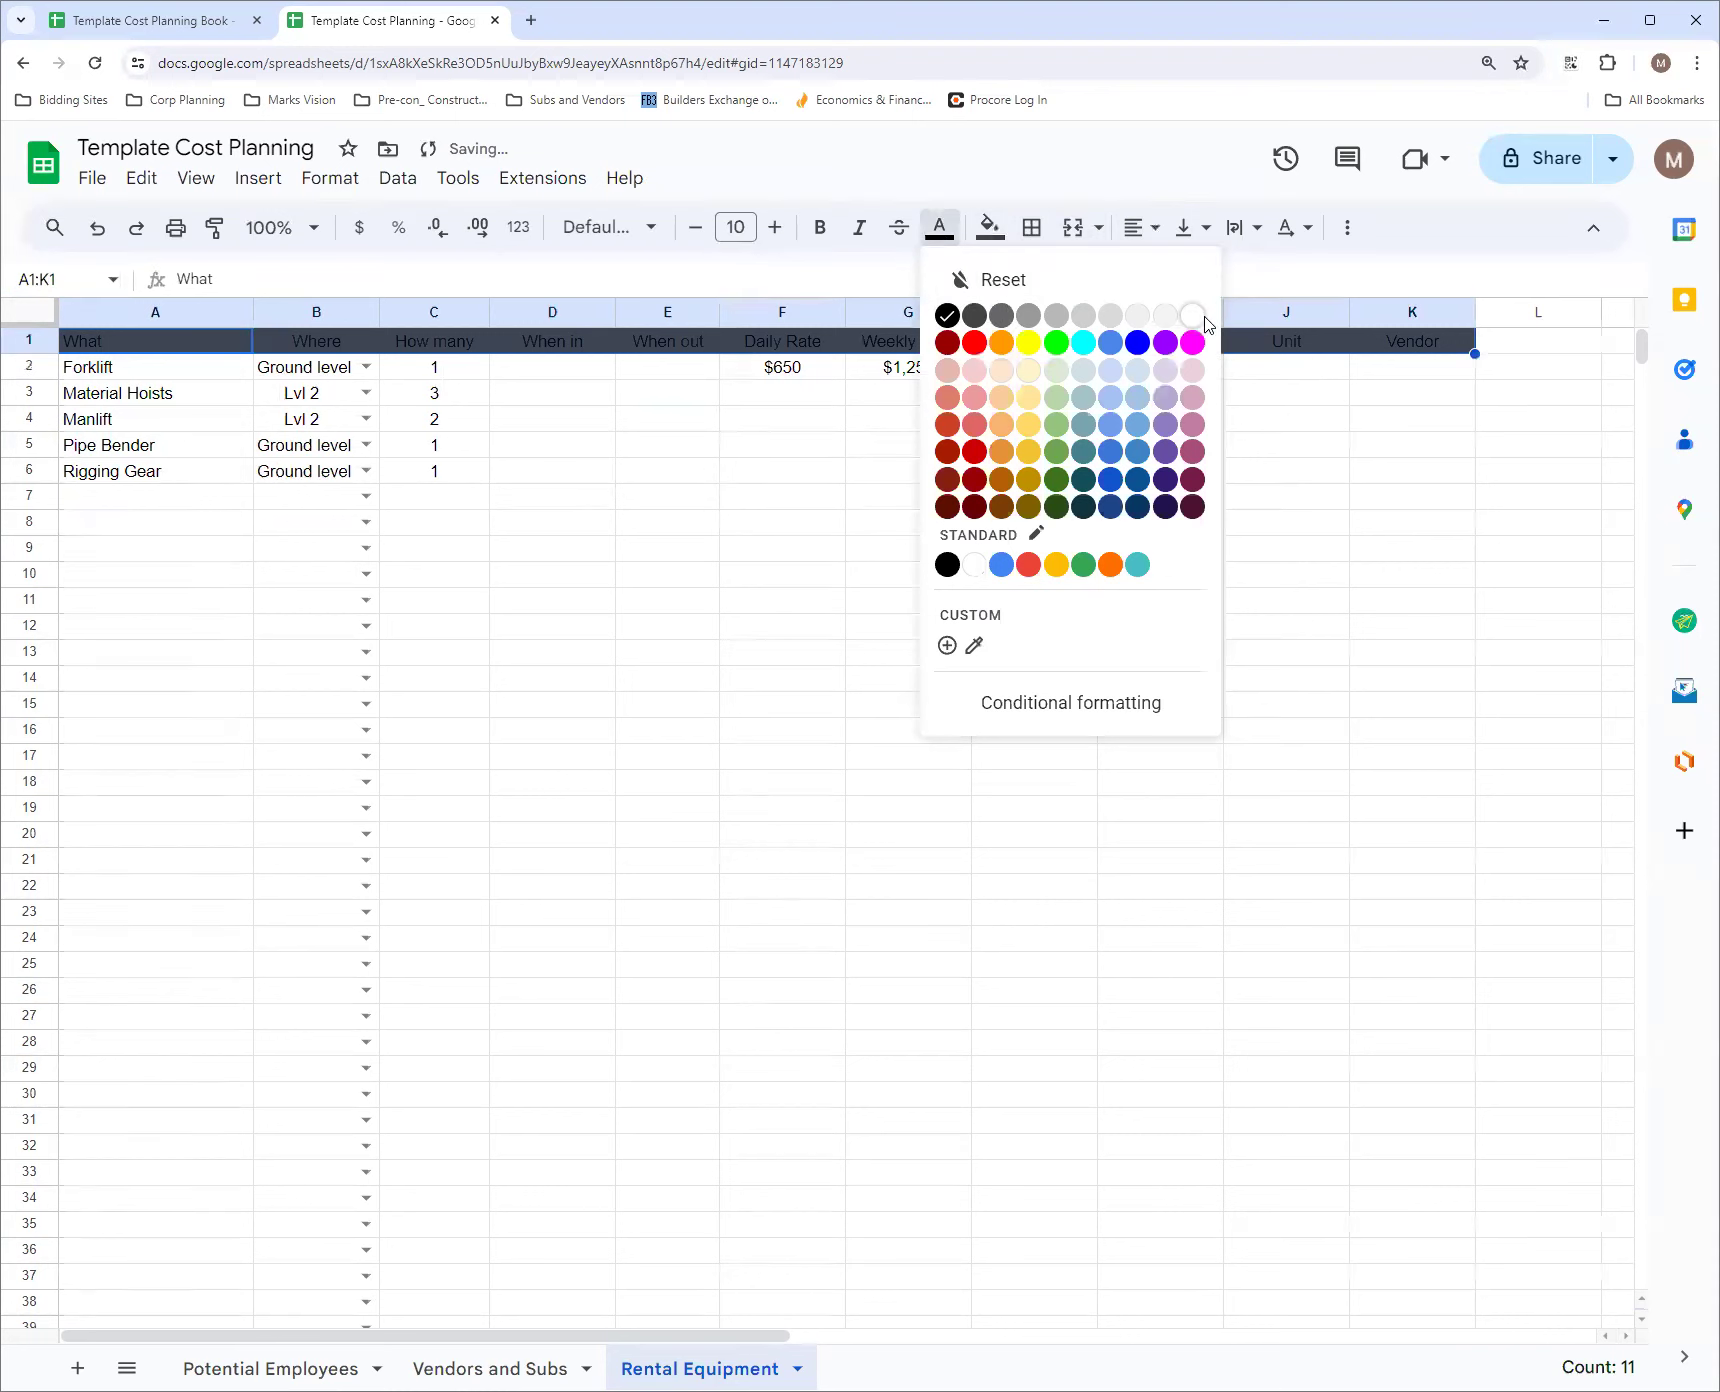
left_click(1194, 316)
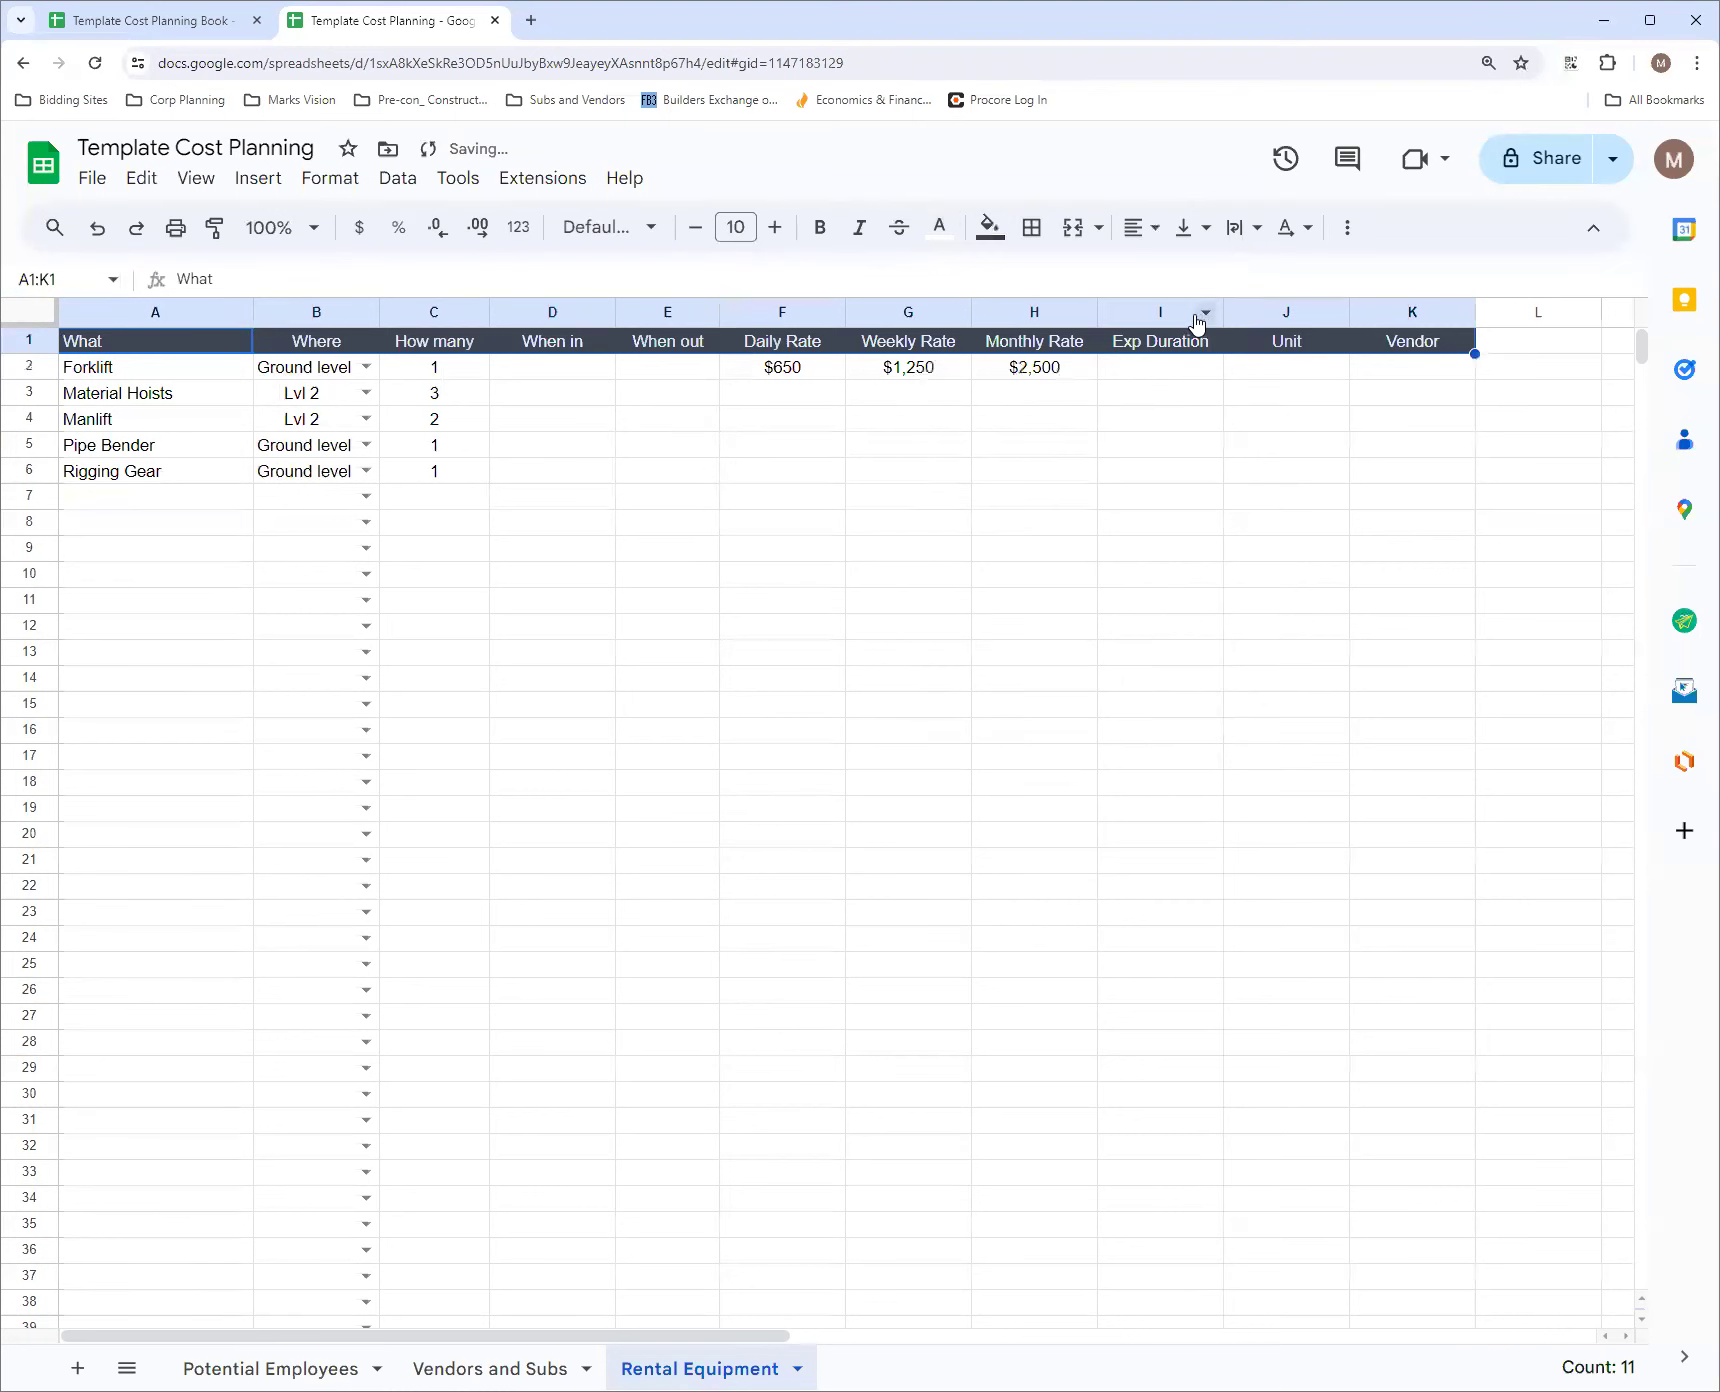
left_click(684, 427)
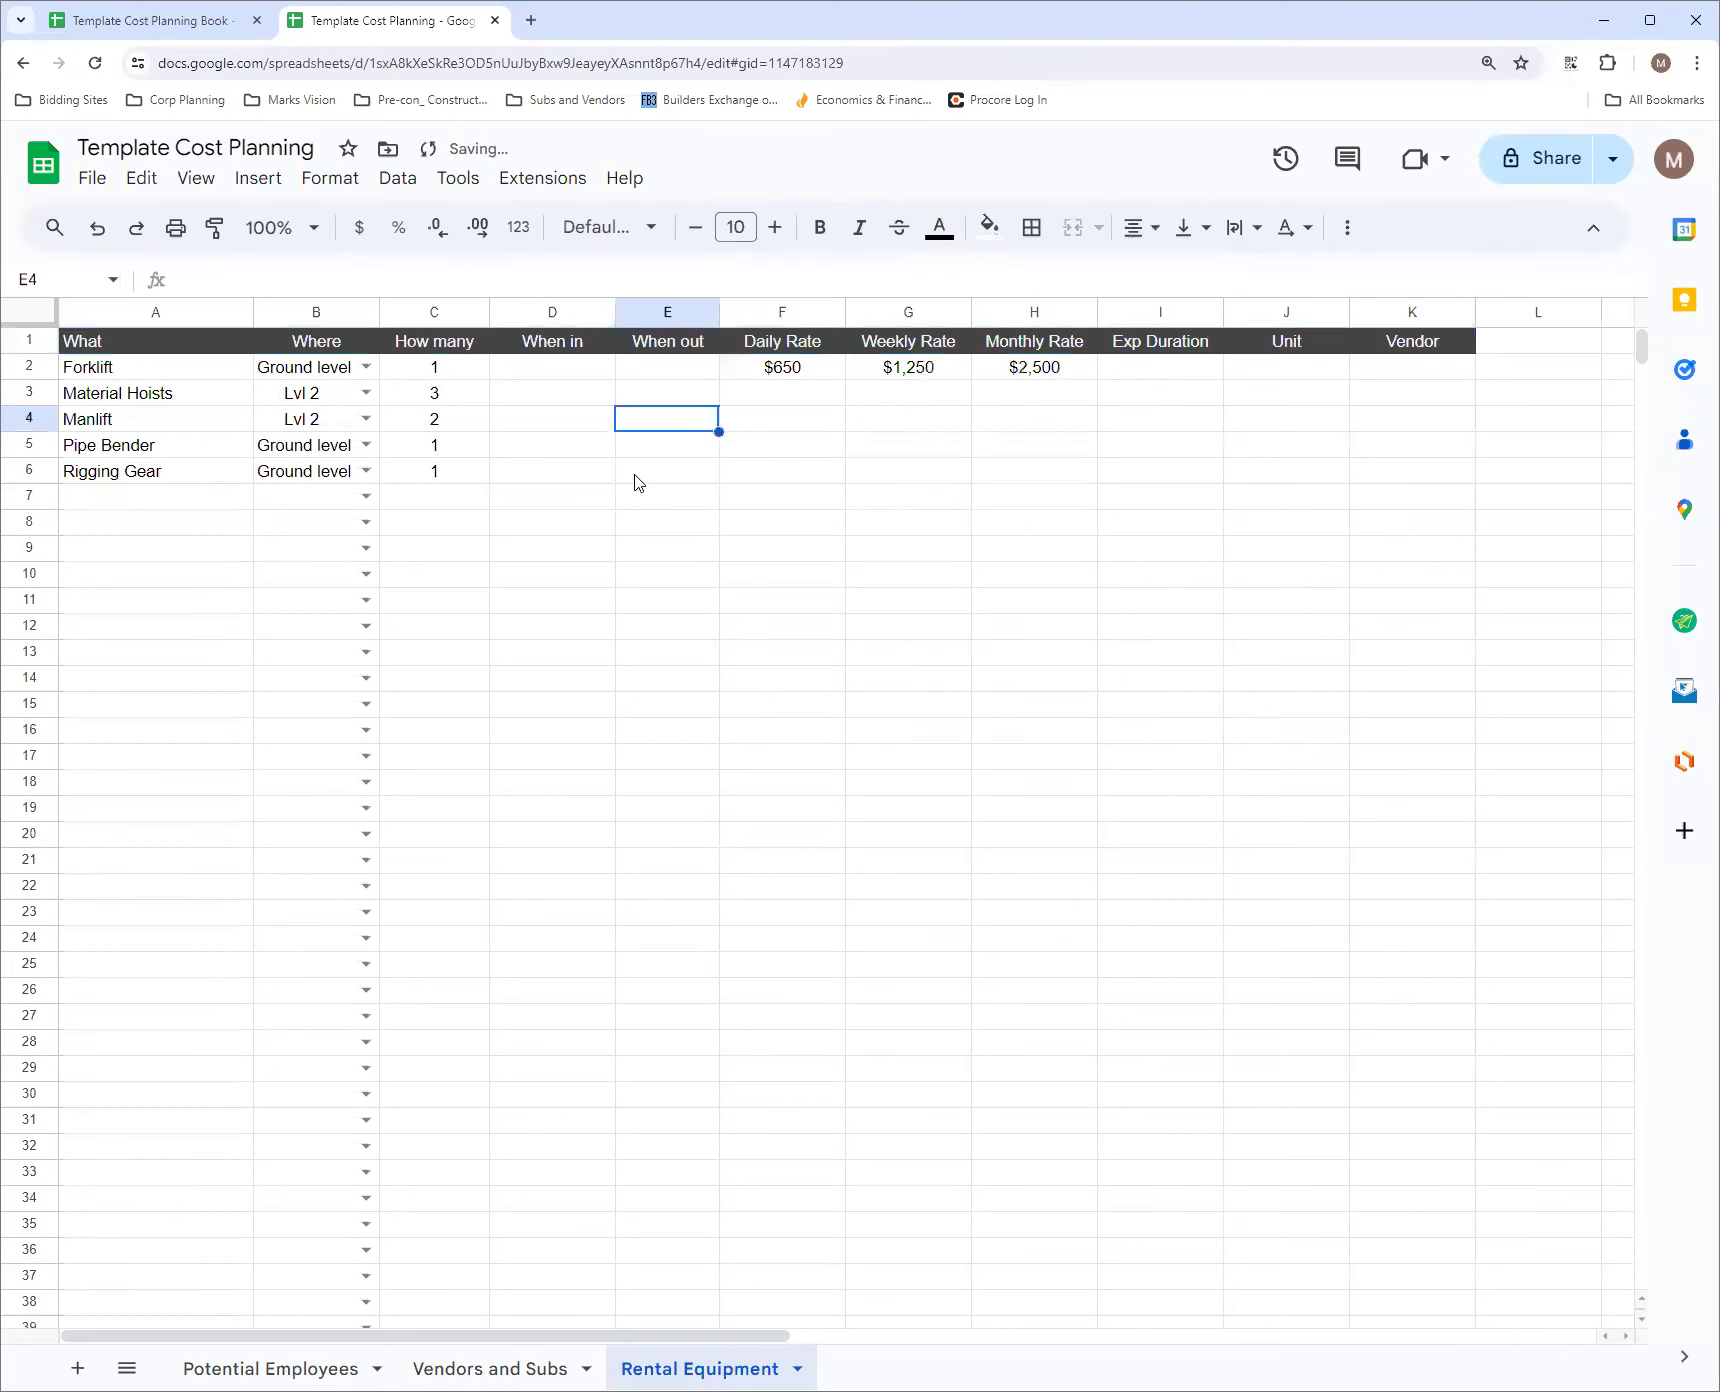
left_click(1198, 372)
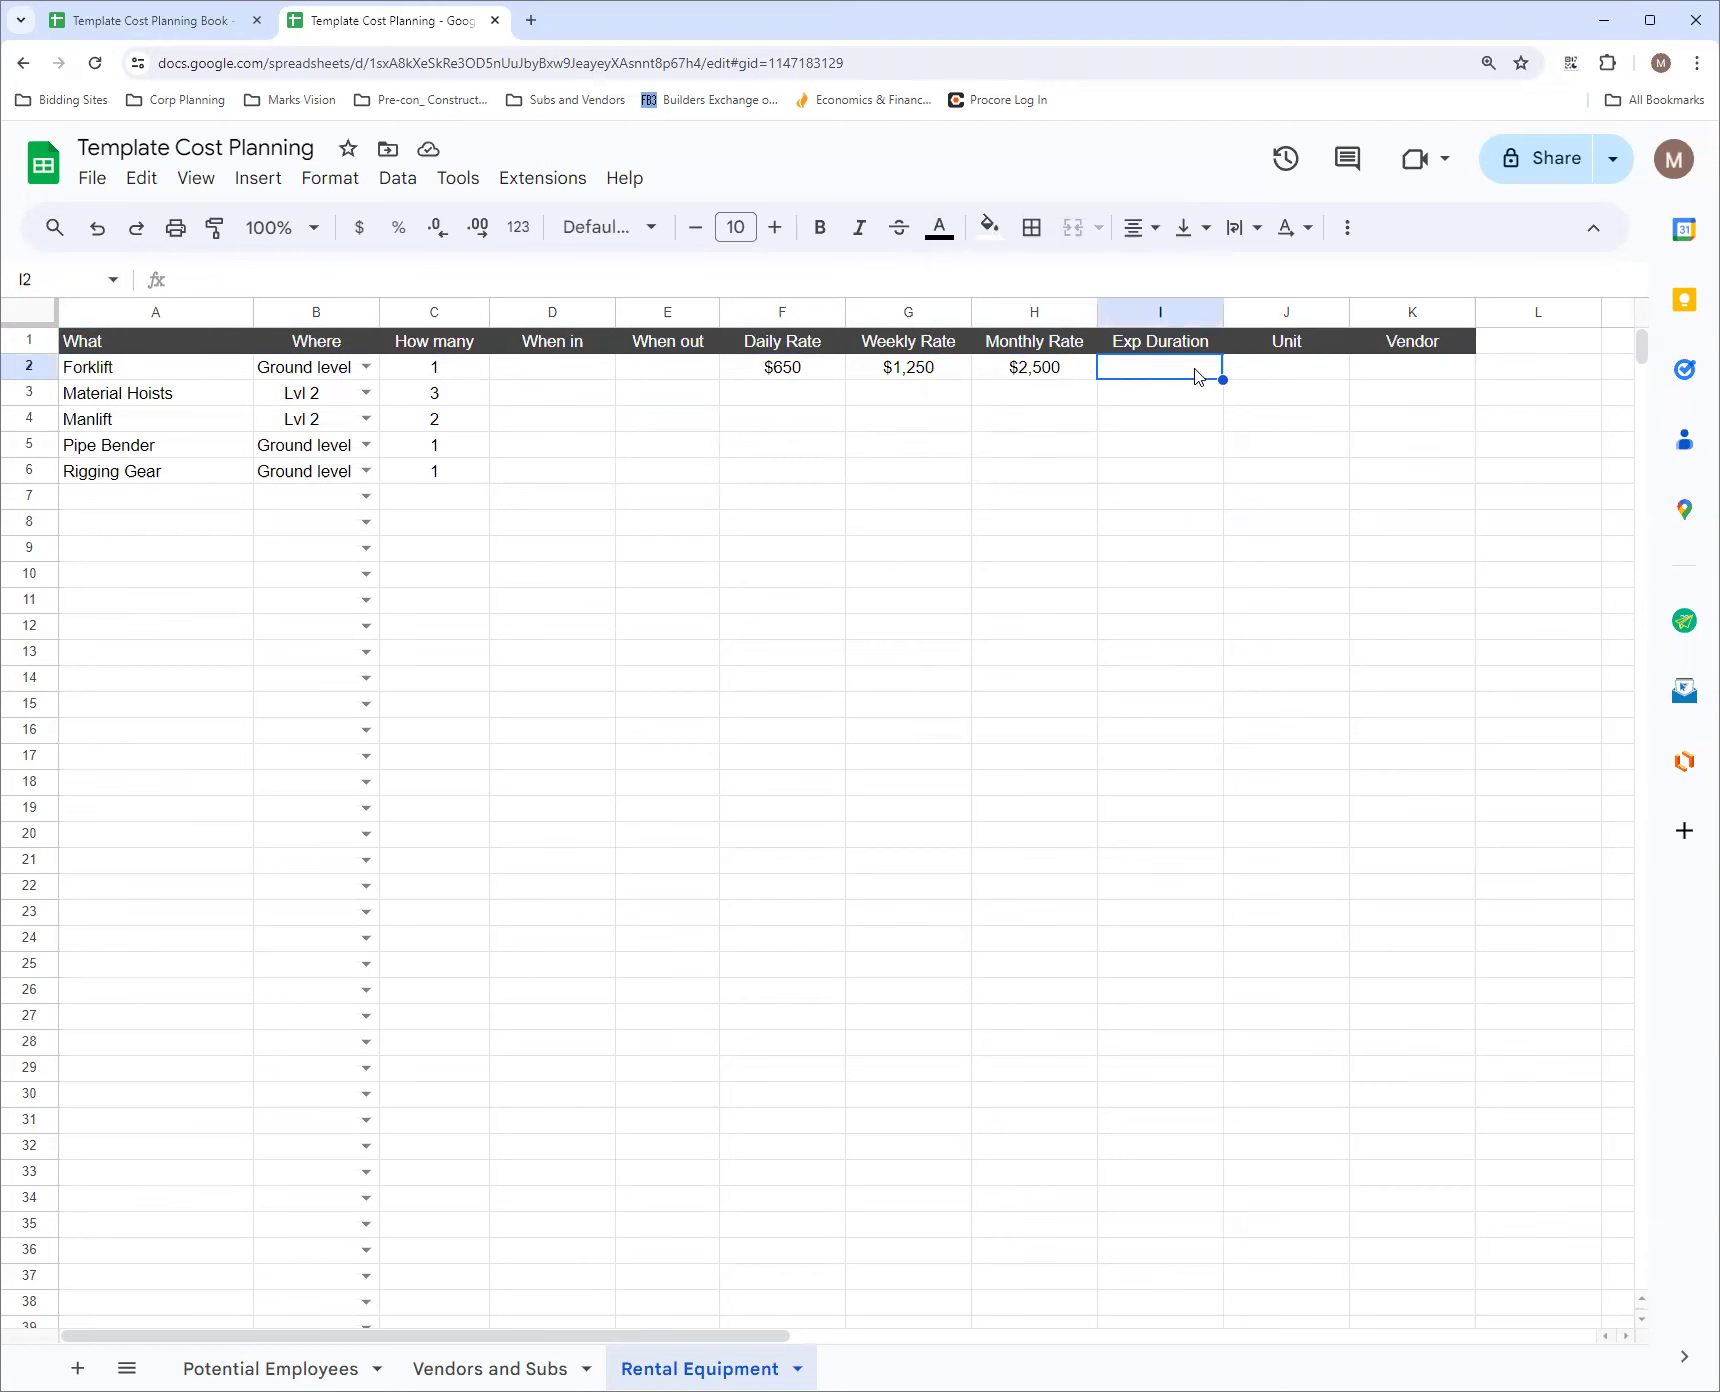
Enter 1 as the Exp Duration and w as the Unit in the Forklift row
type("1")
left_click(1291, 372)
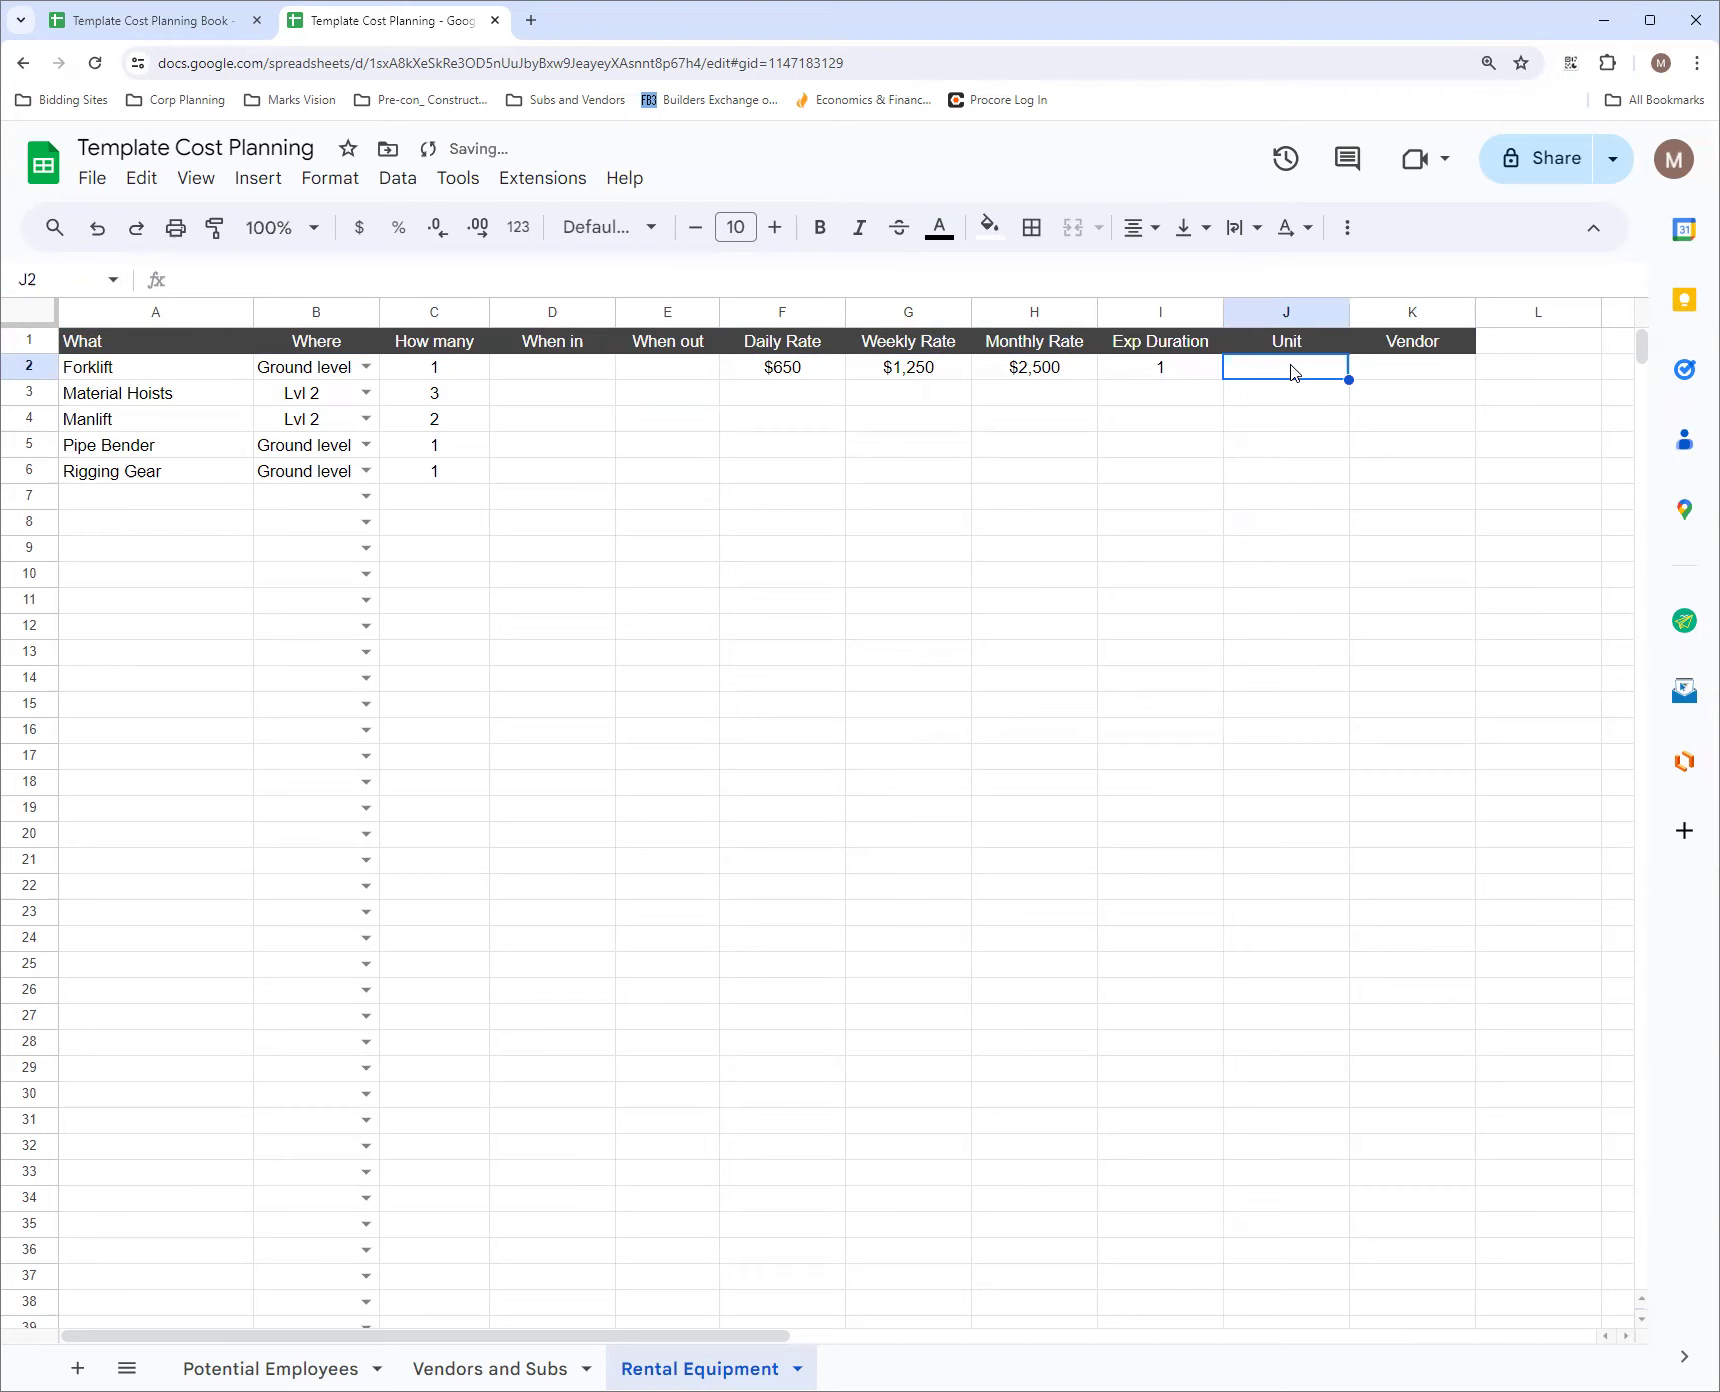
type("w")
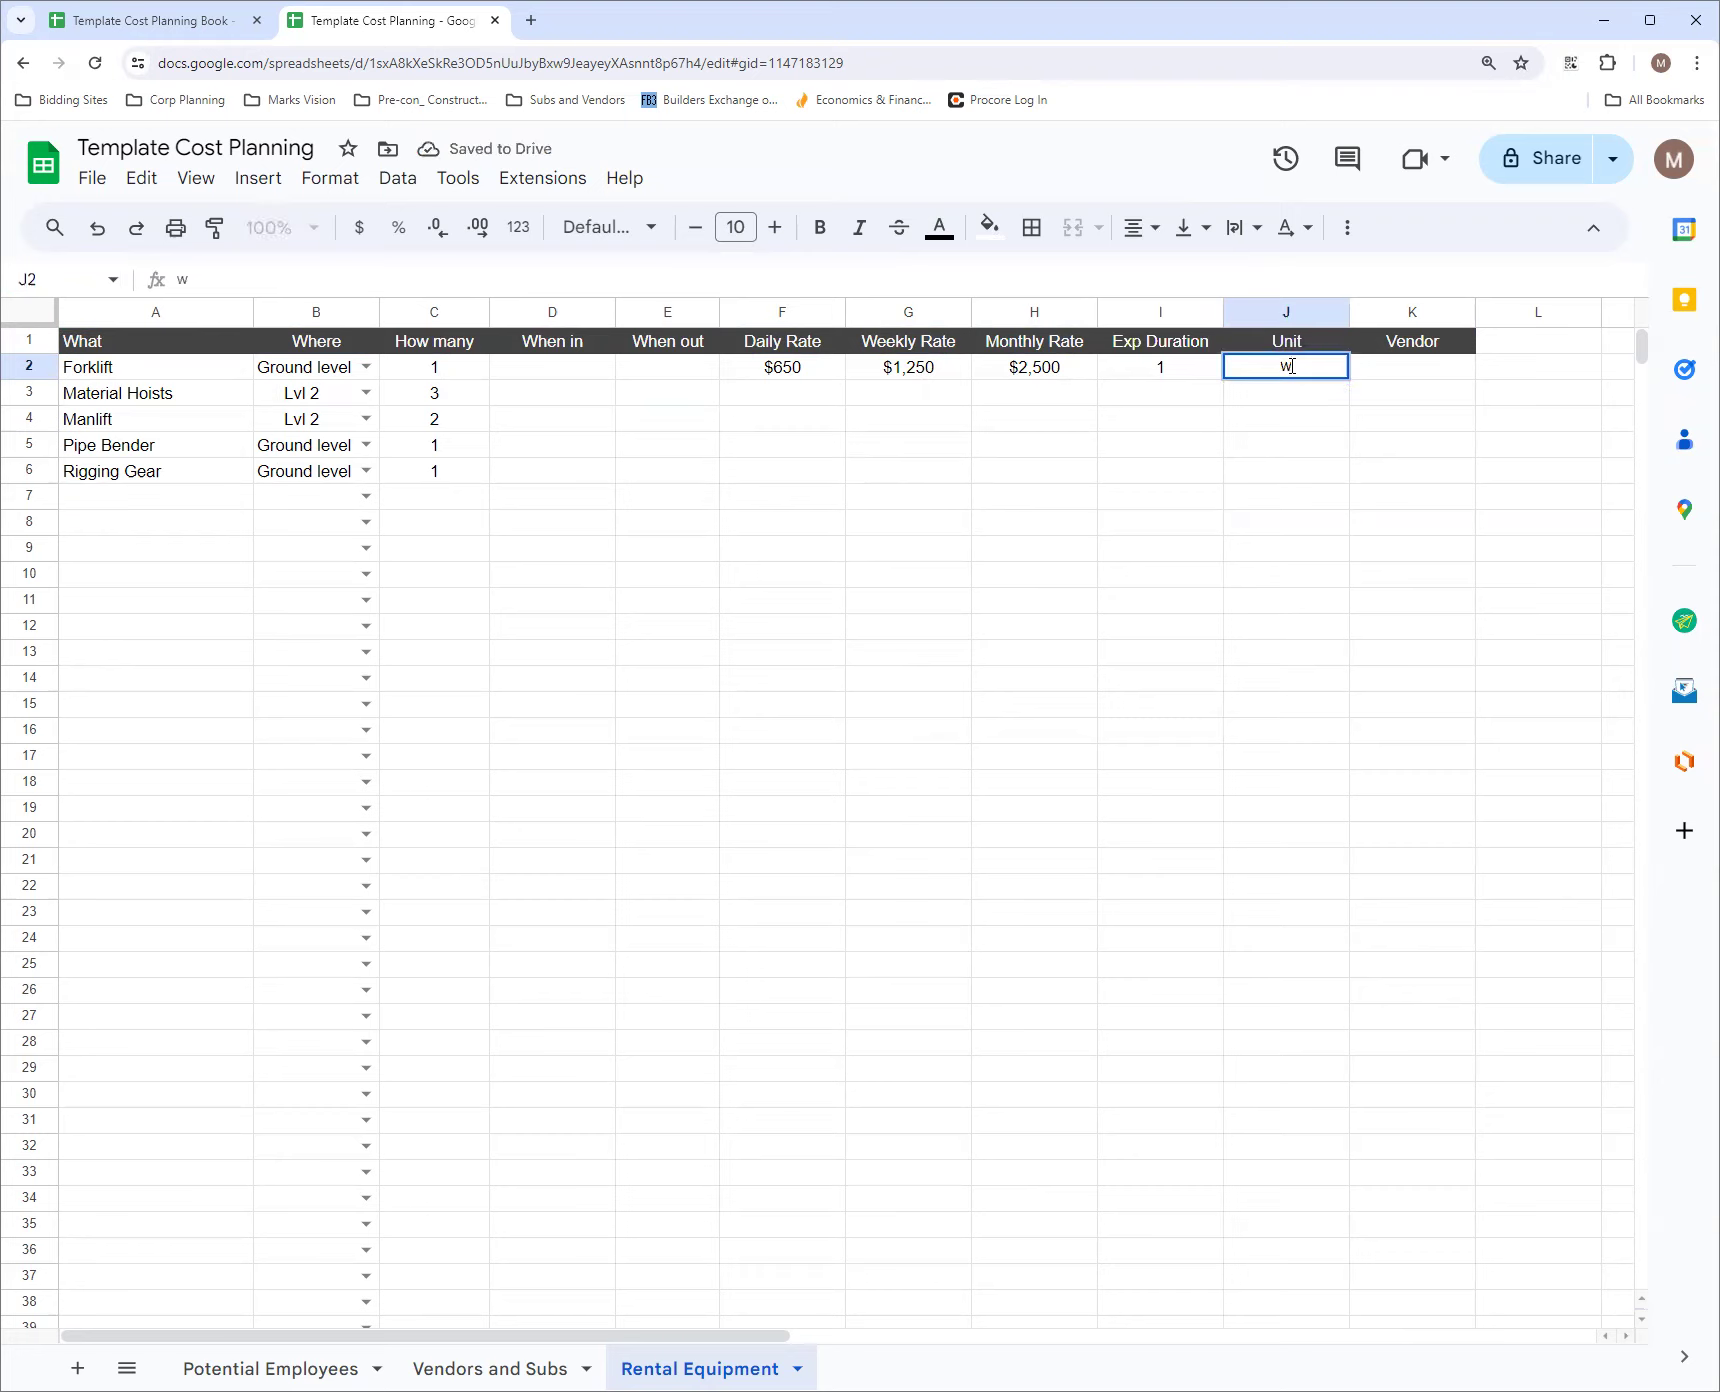
left_click(1414, 378)
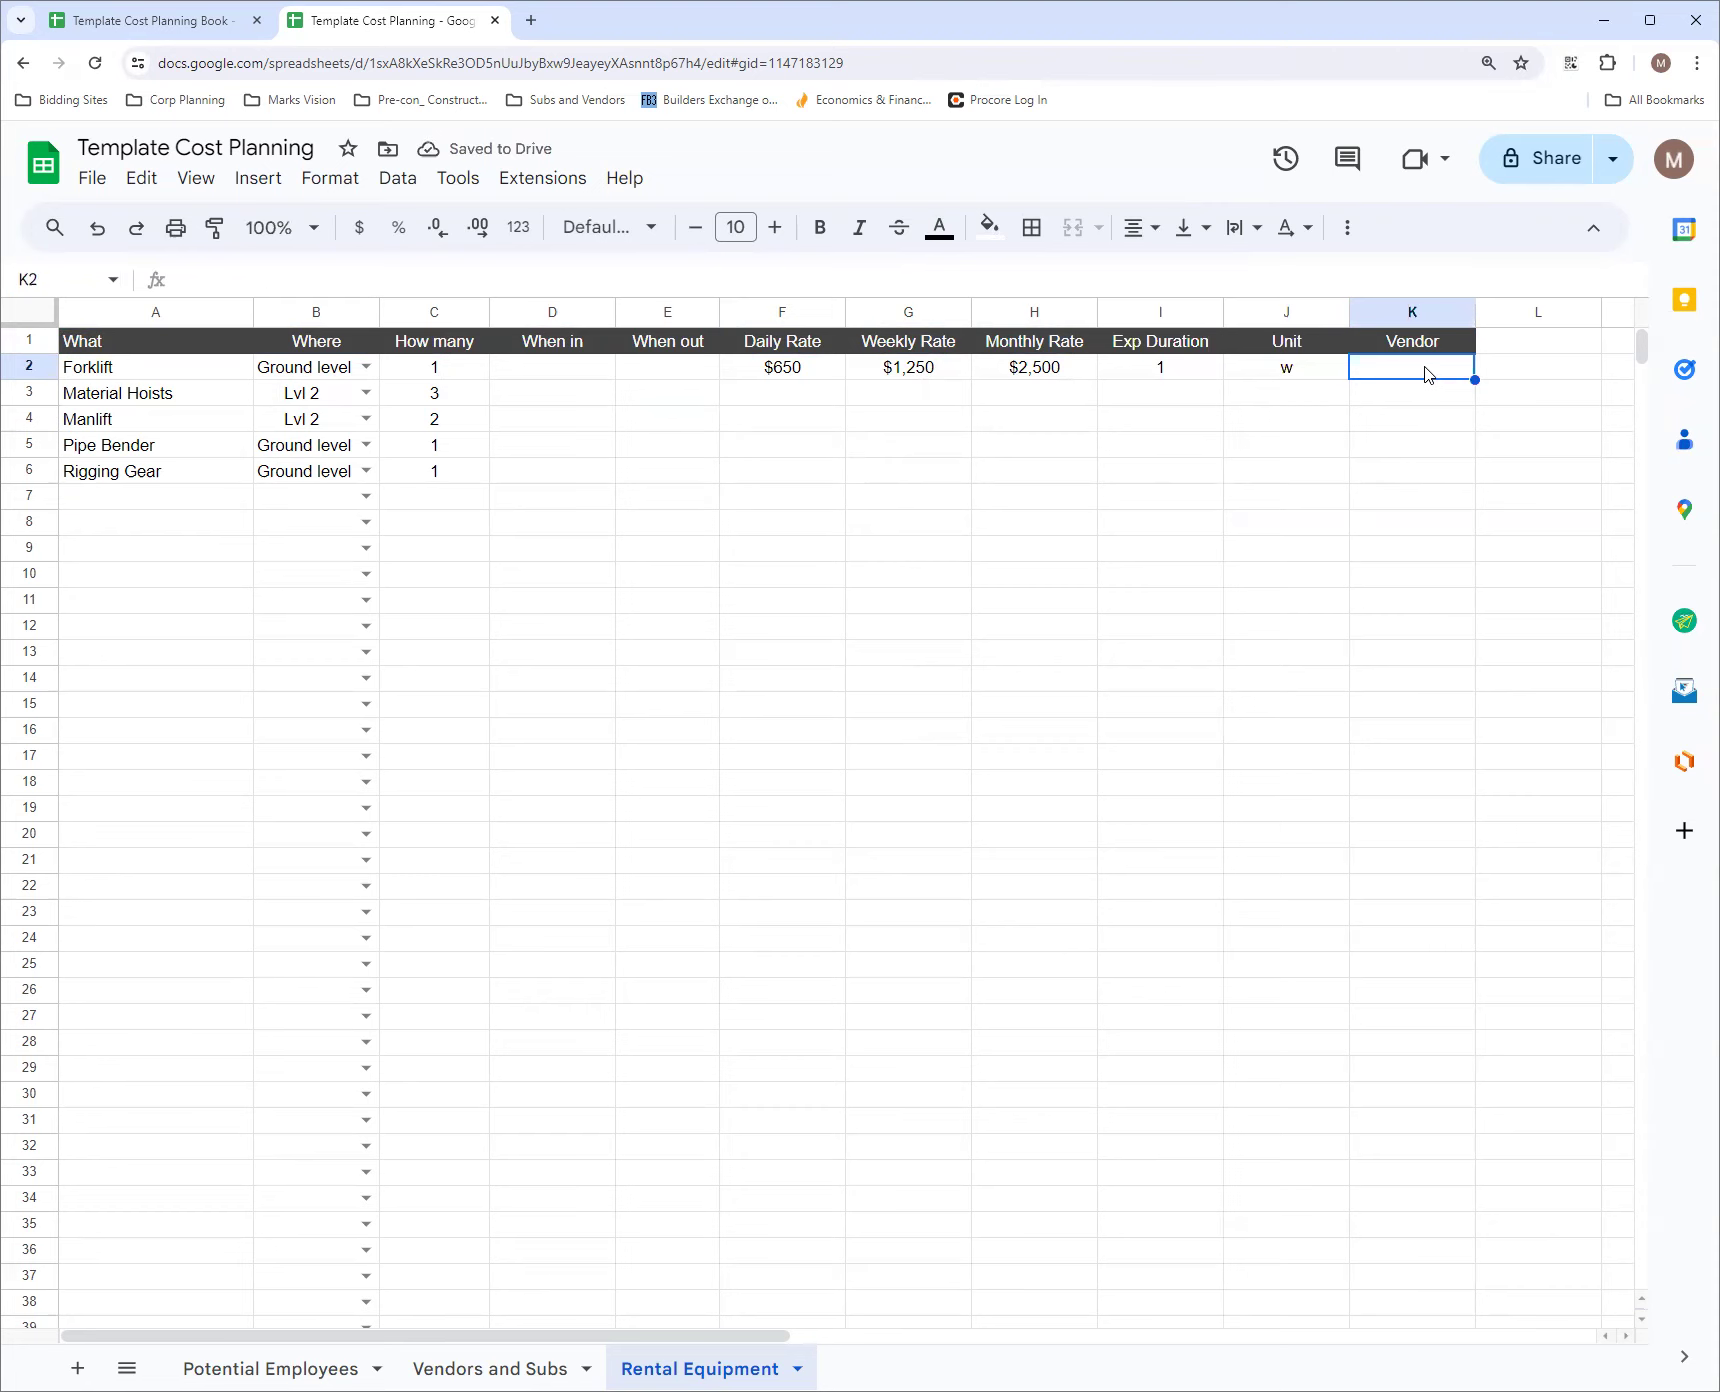
Check the Vendors and Subs sheet, and enter Sunbelt as the Forklift's vendor on the Rental Equipment sheet
left_click(549, 1368)
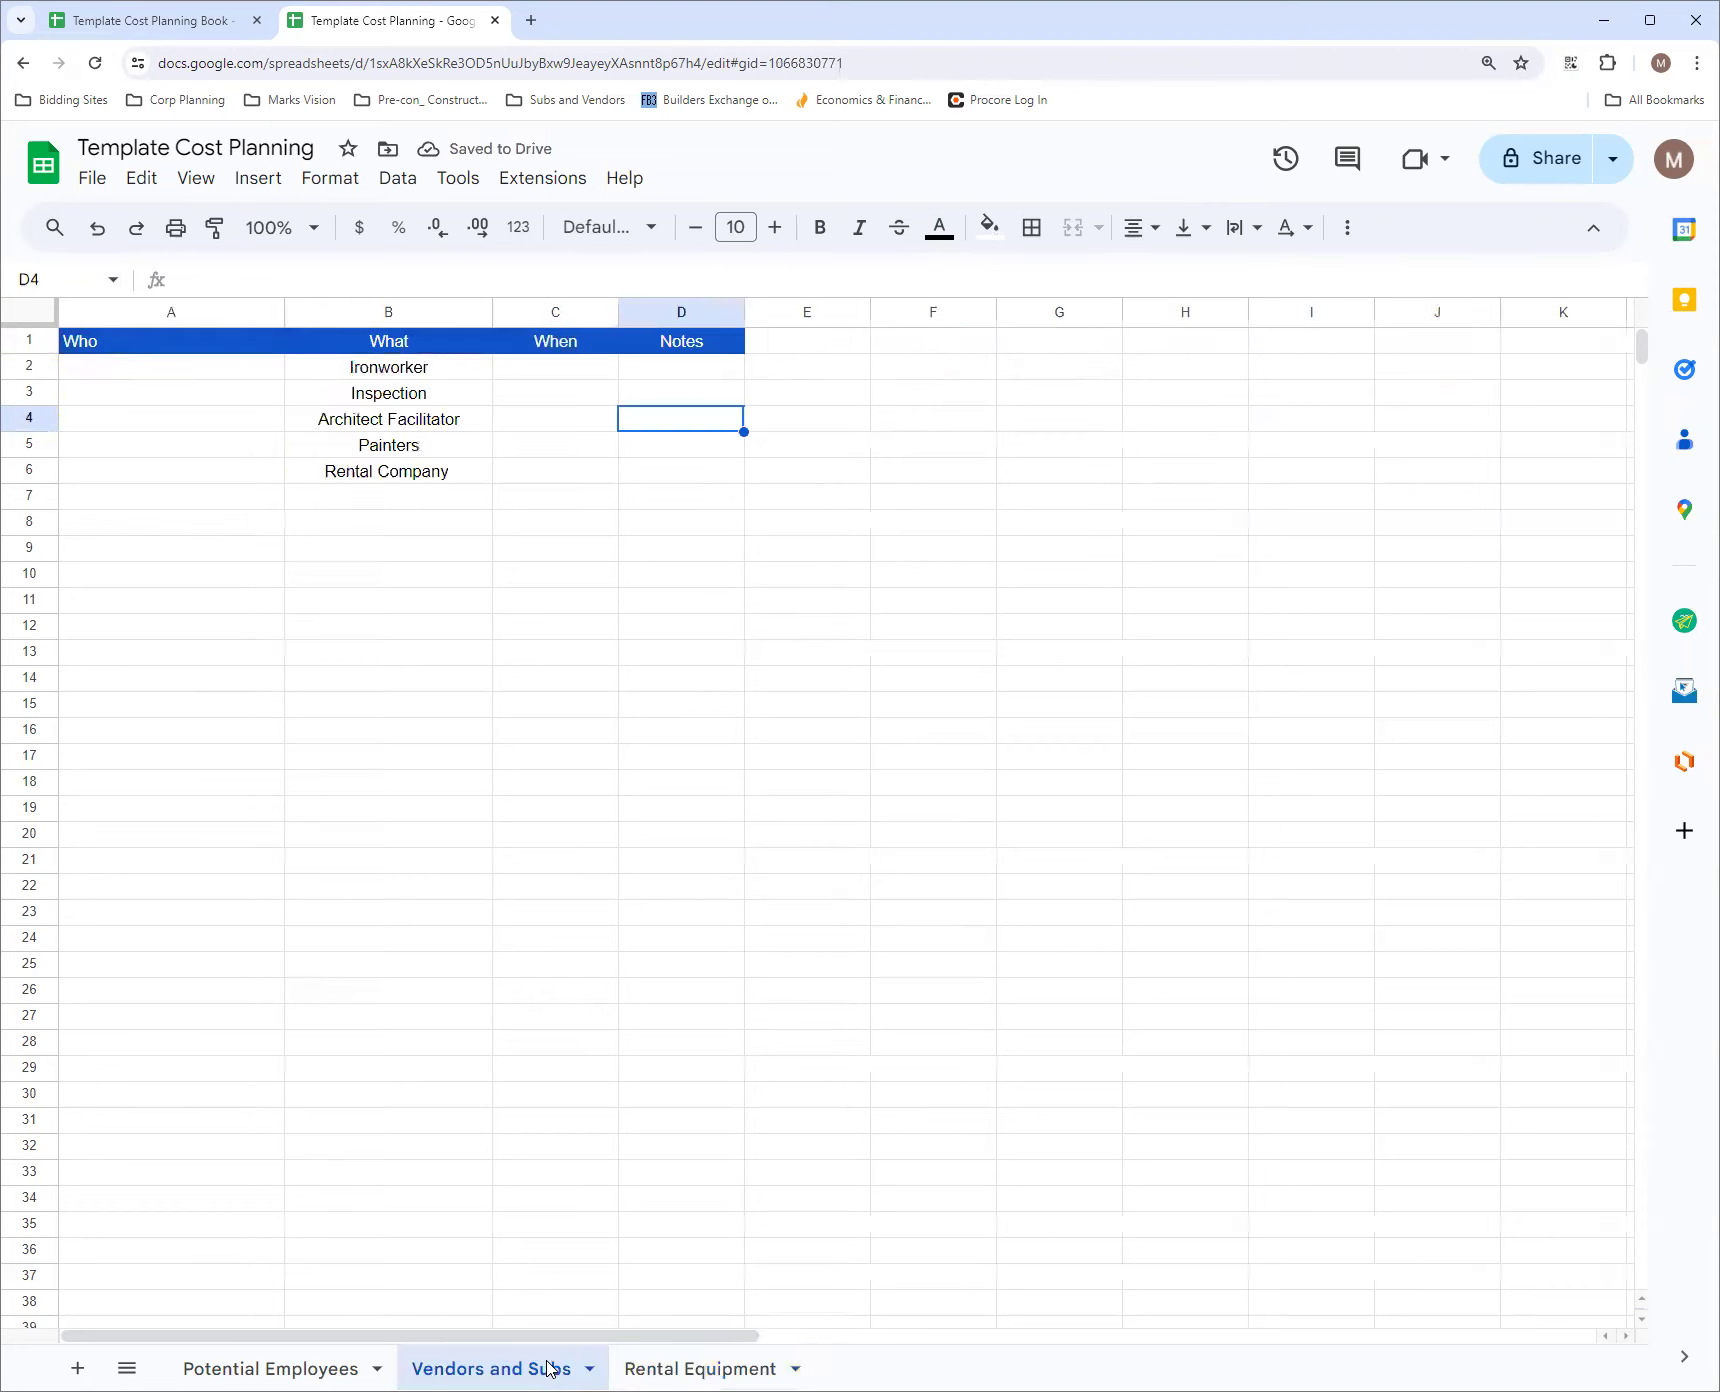
left_click(705, 1368)
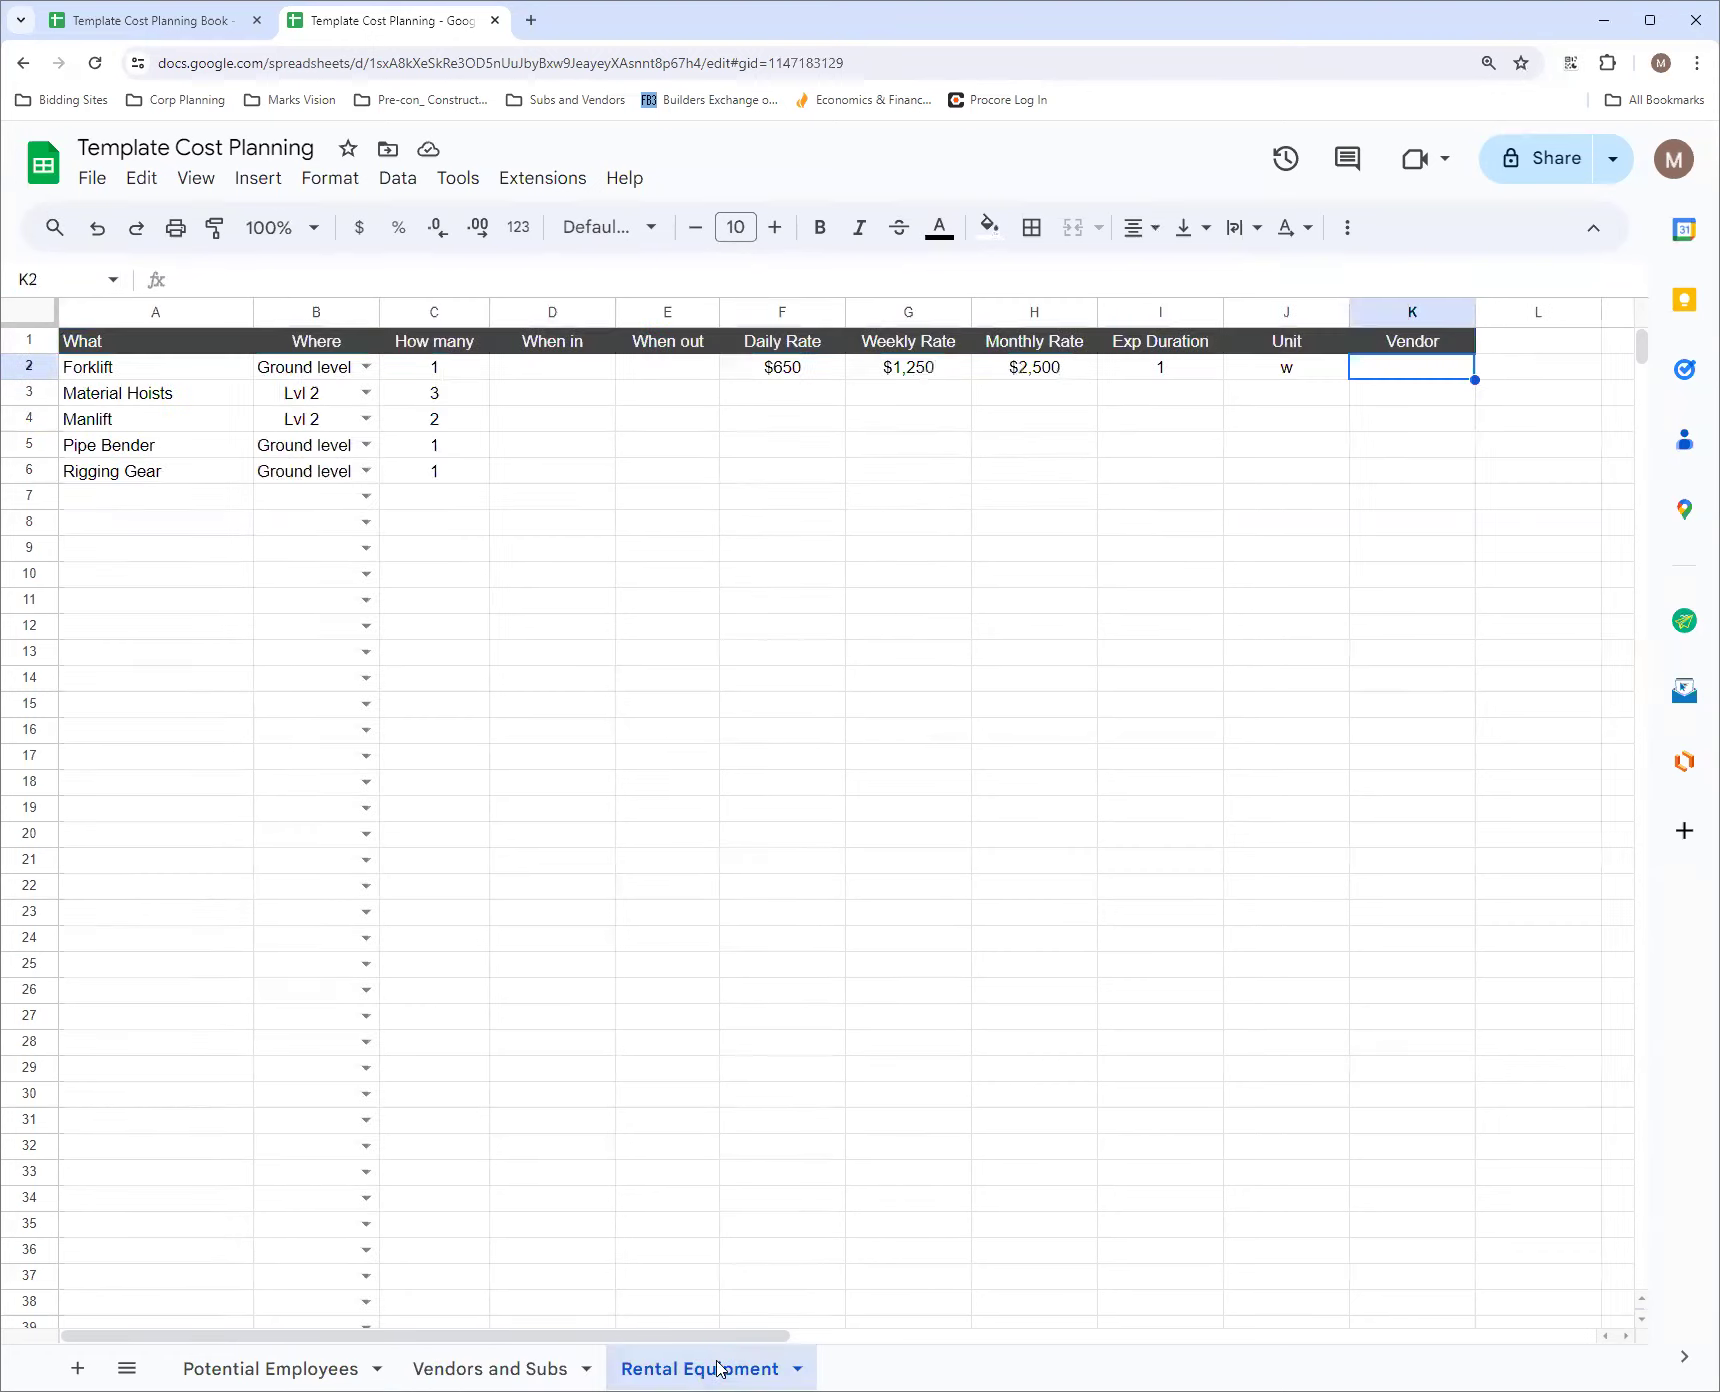
double_click(1428, 372)
type("Sunbe")
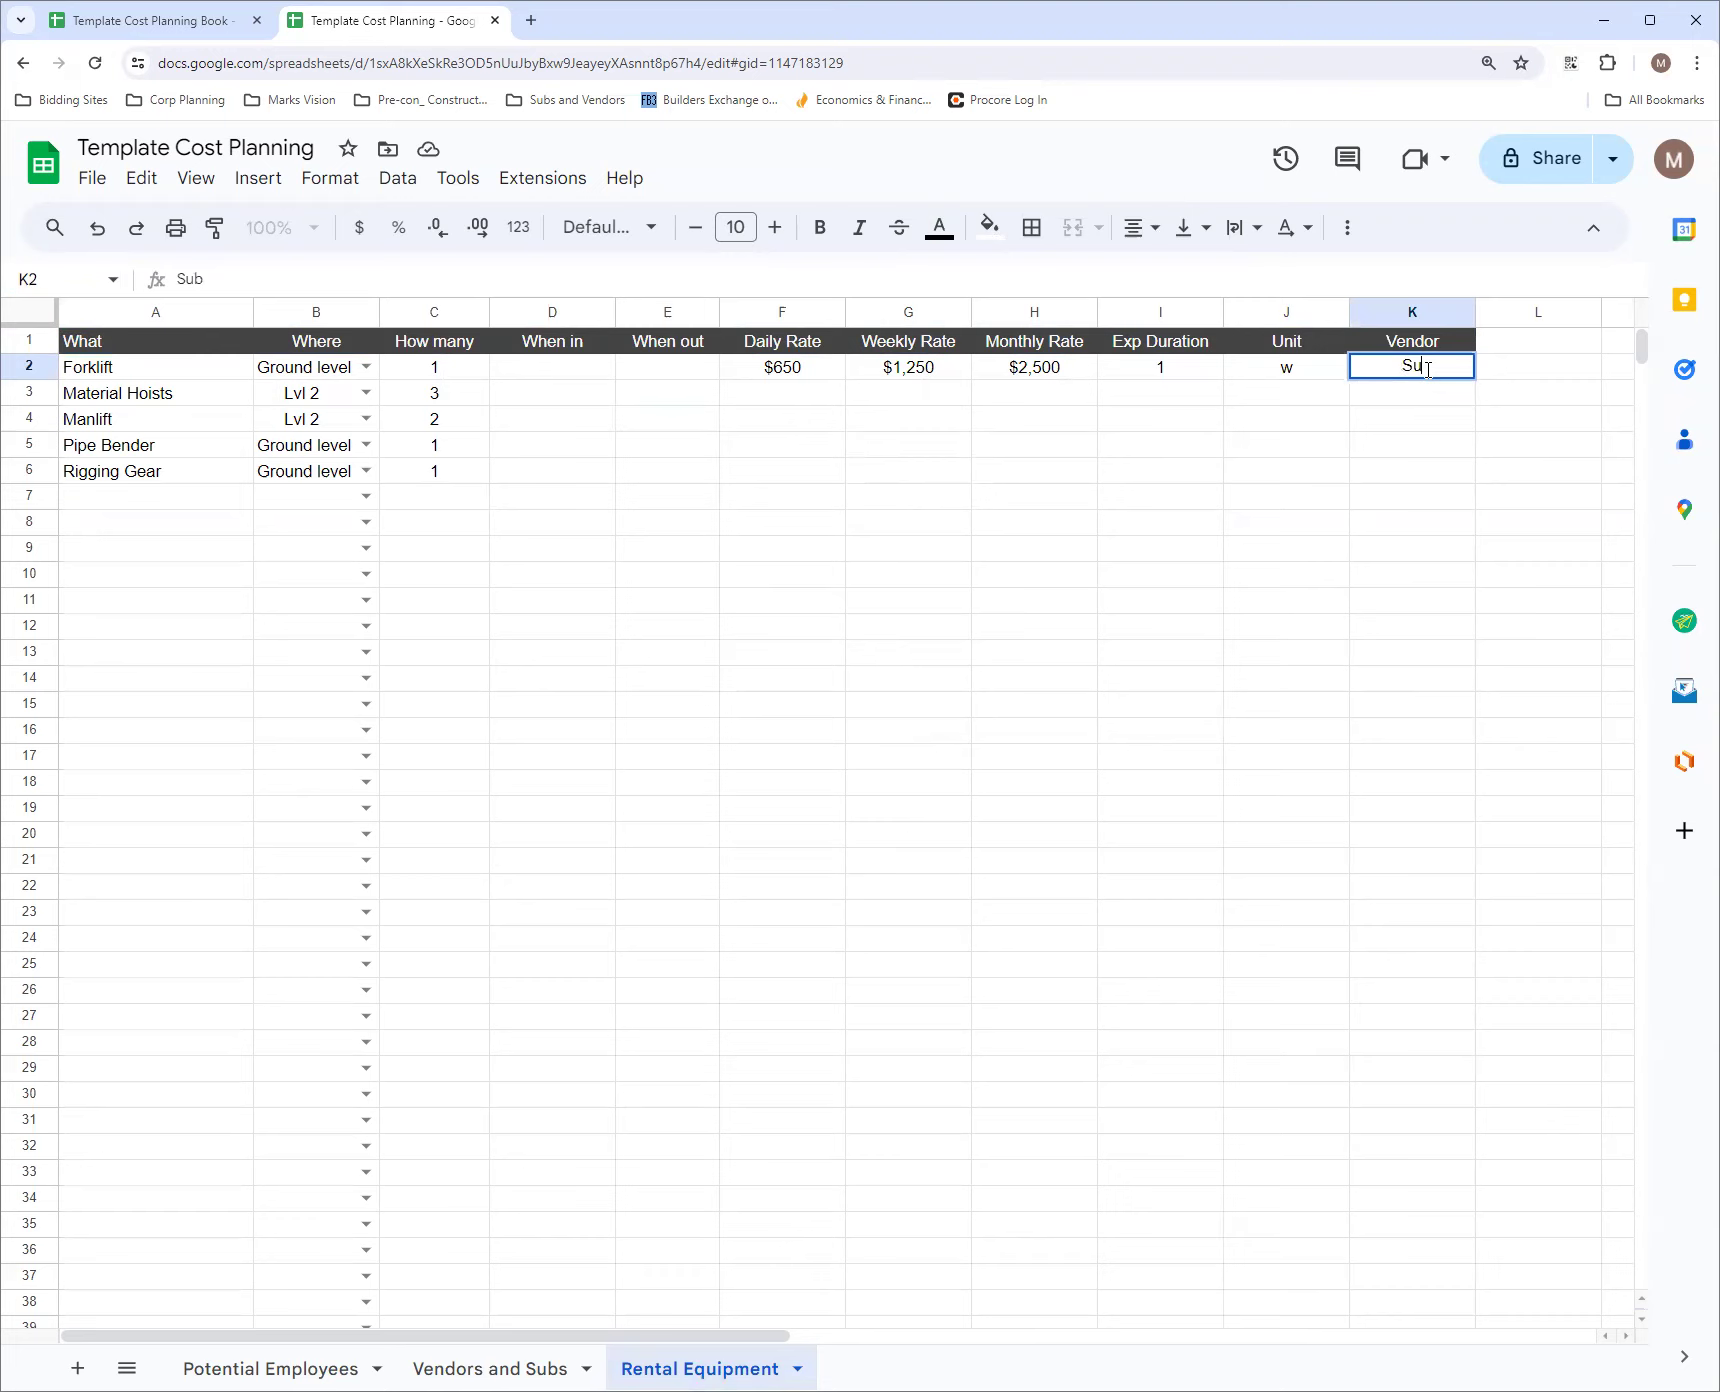
type("lt")
key("Return")
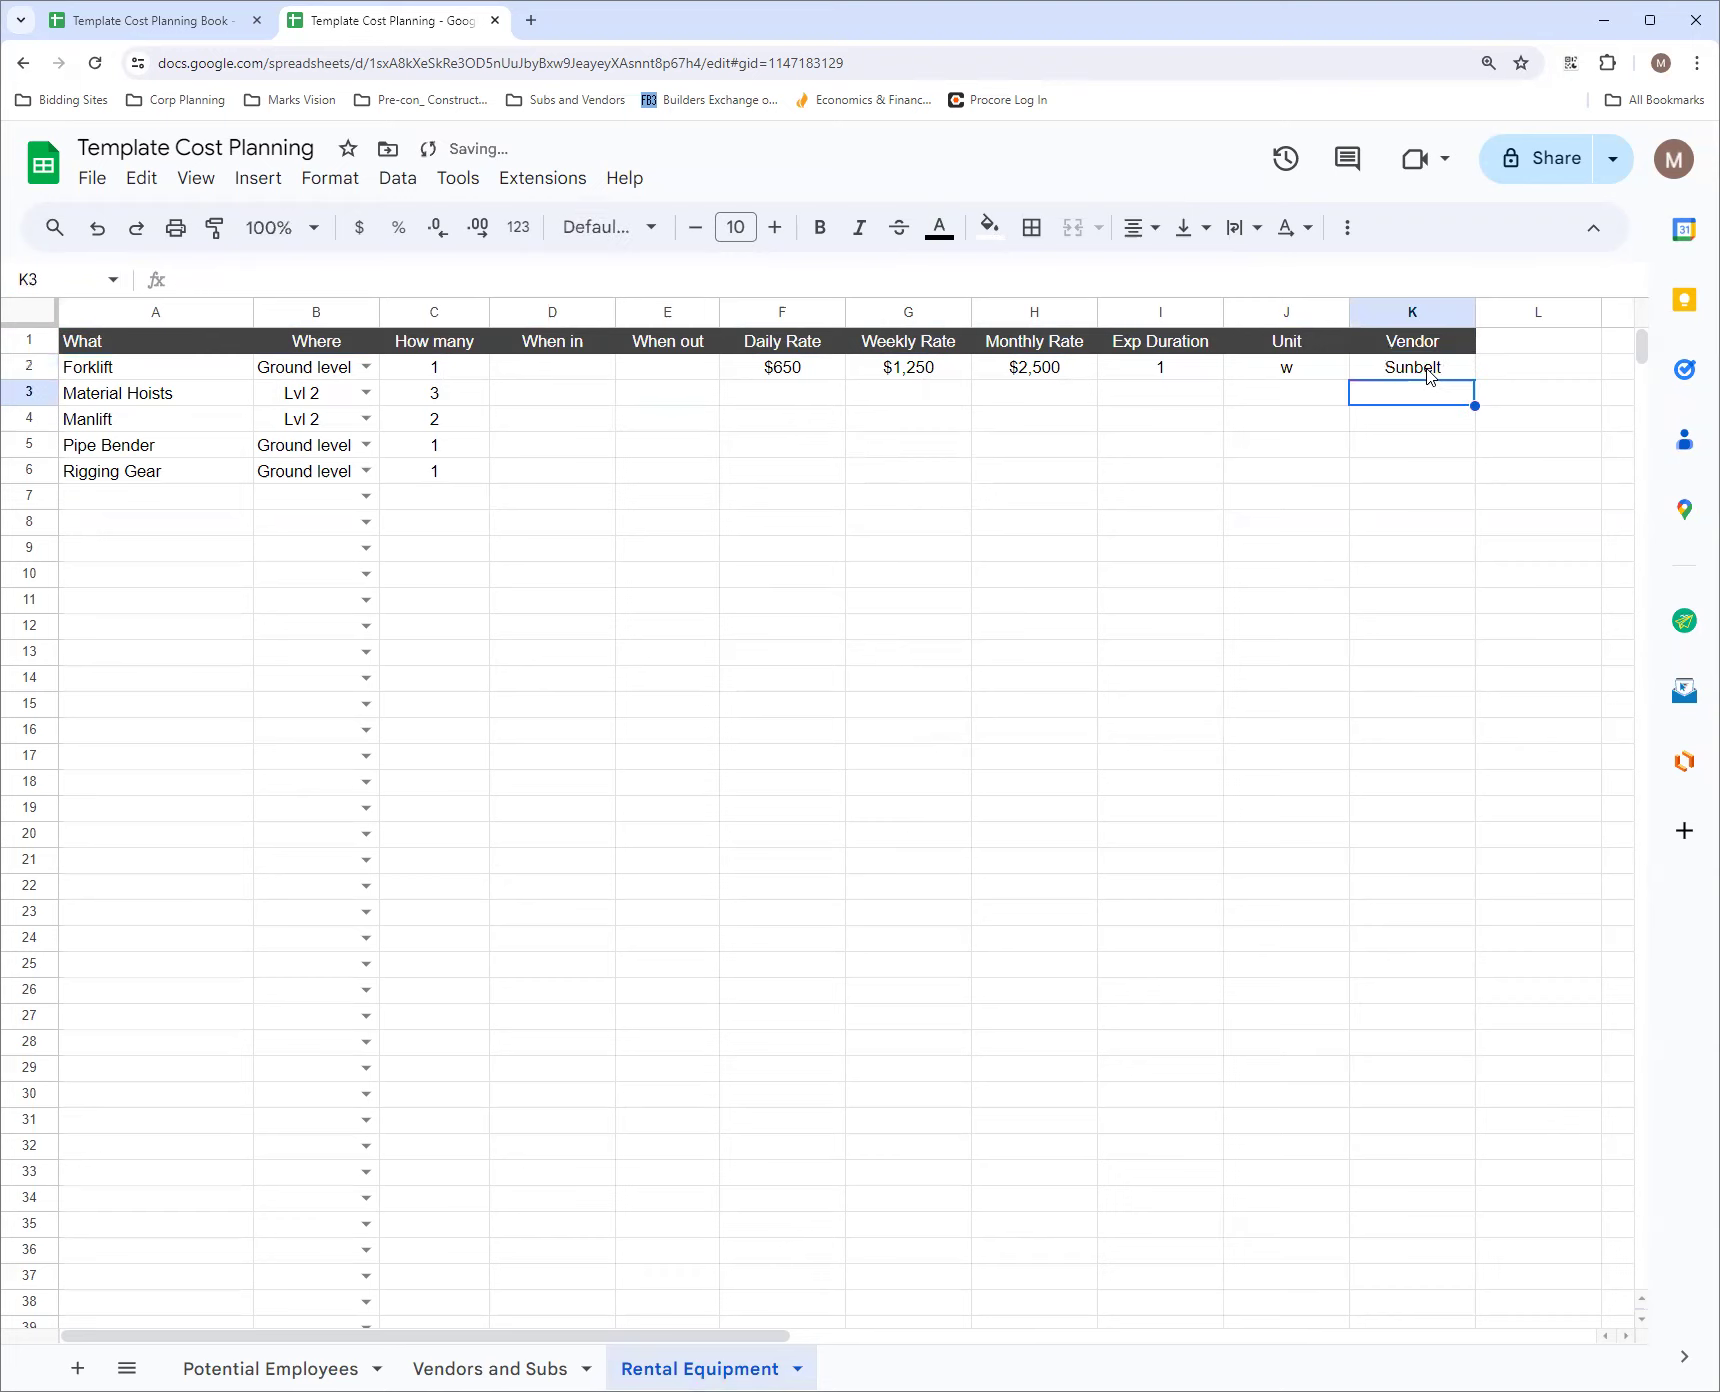
left_click(1428, 372)
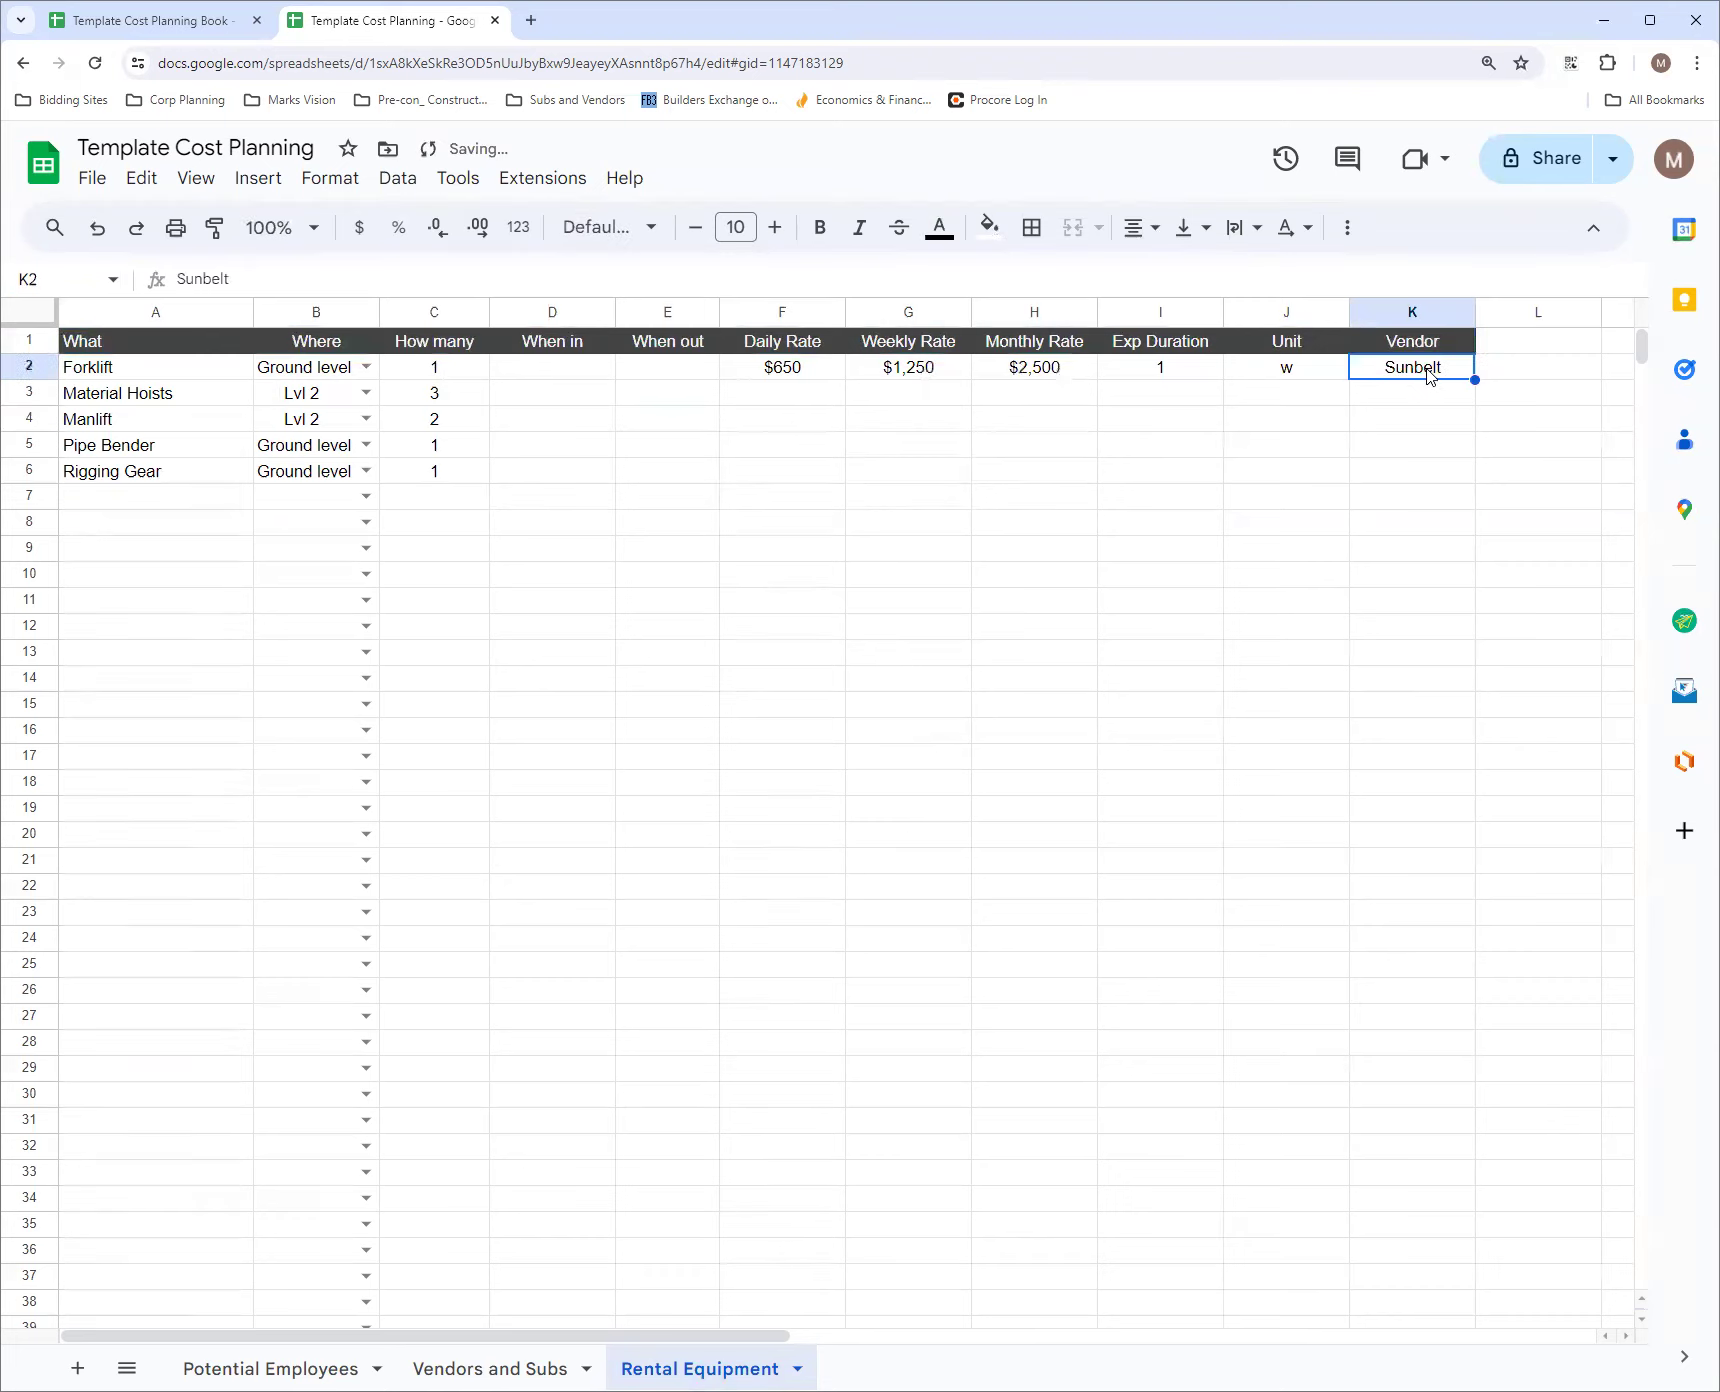
Change the Forklift's unit in J2 to wk
left_click(1297, 380)
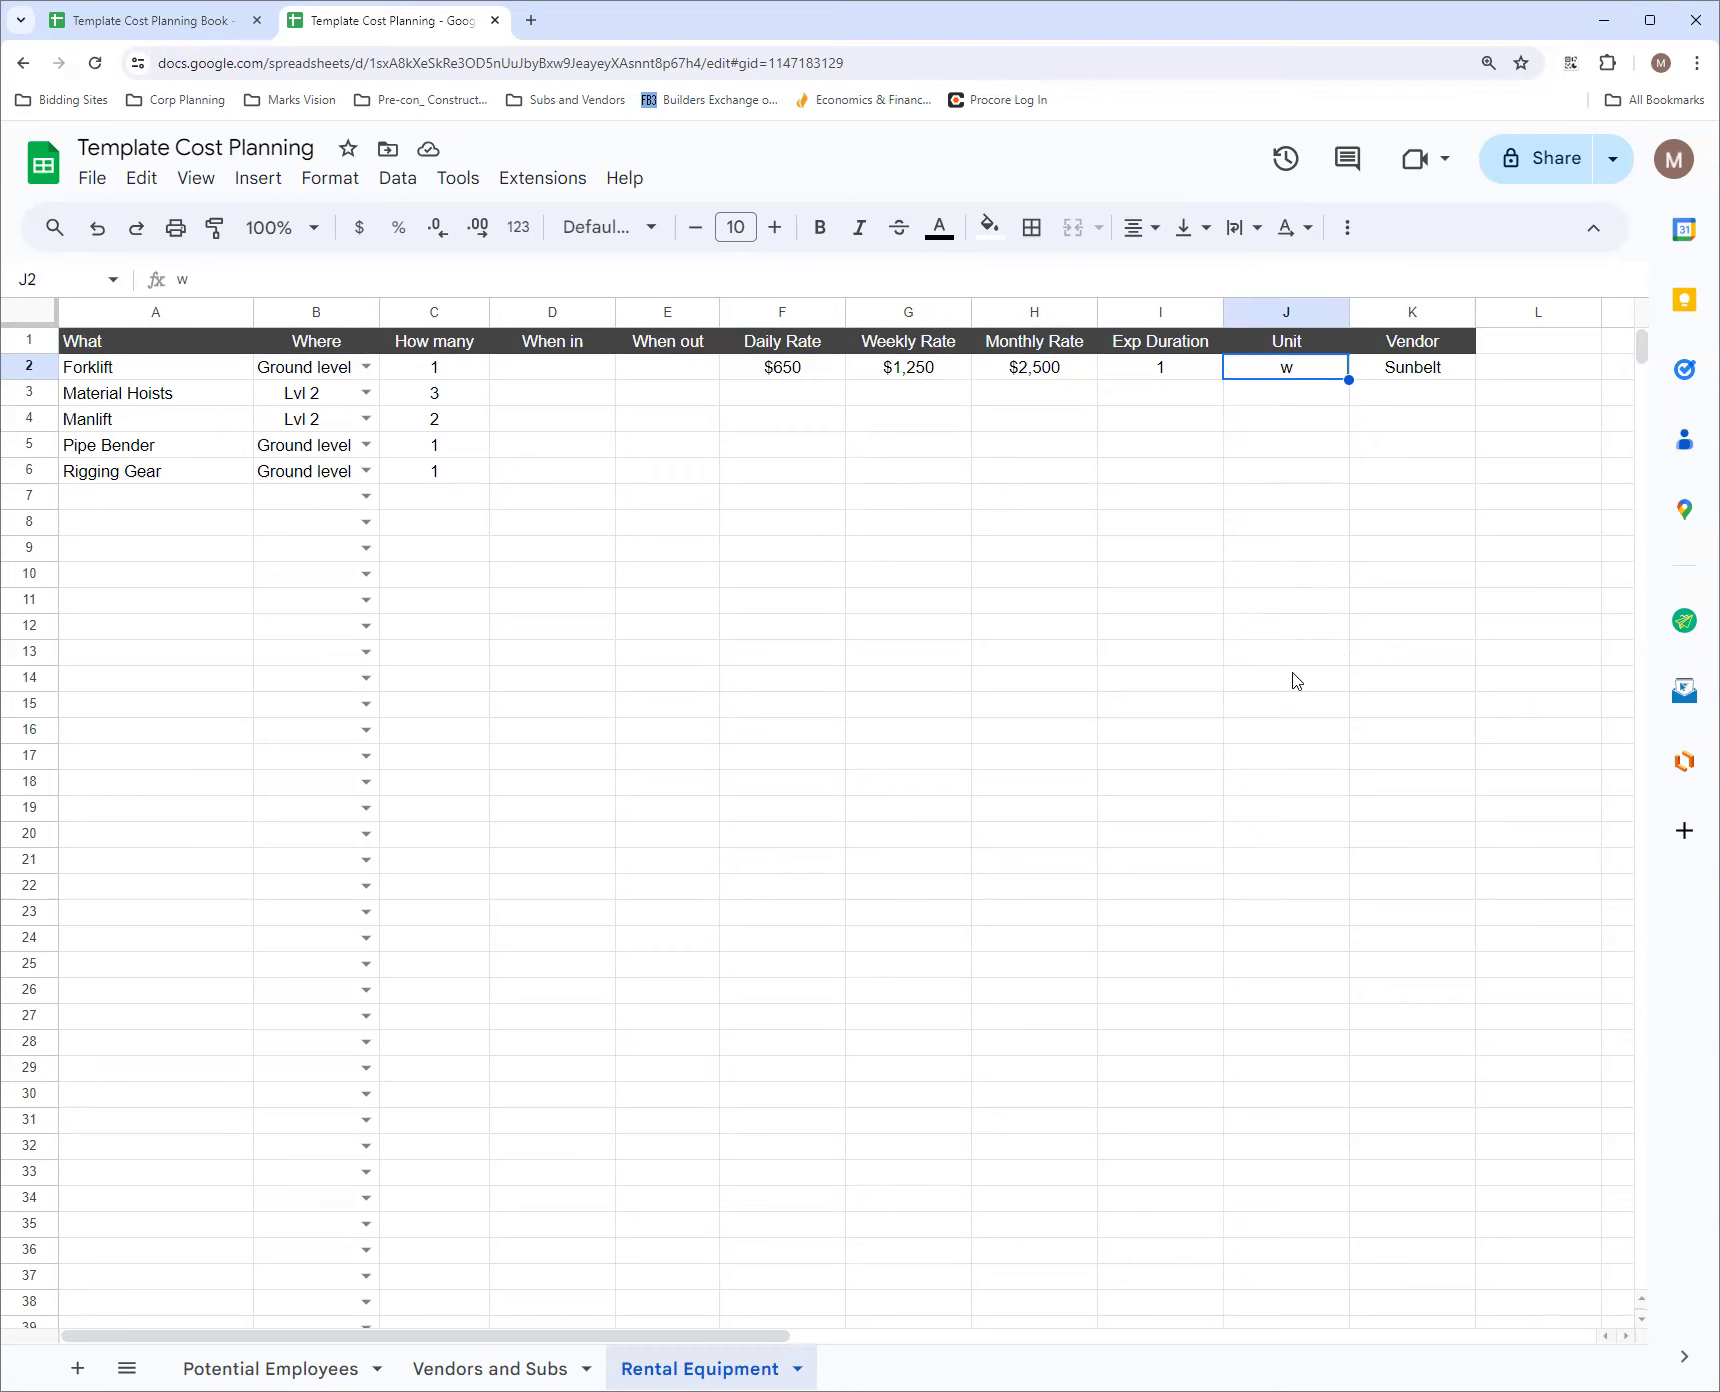
left_click(196, 277)
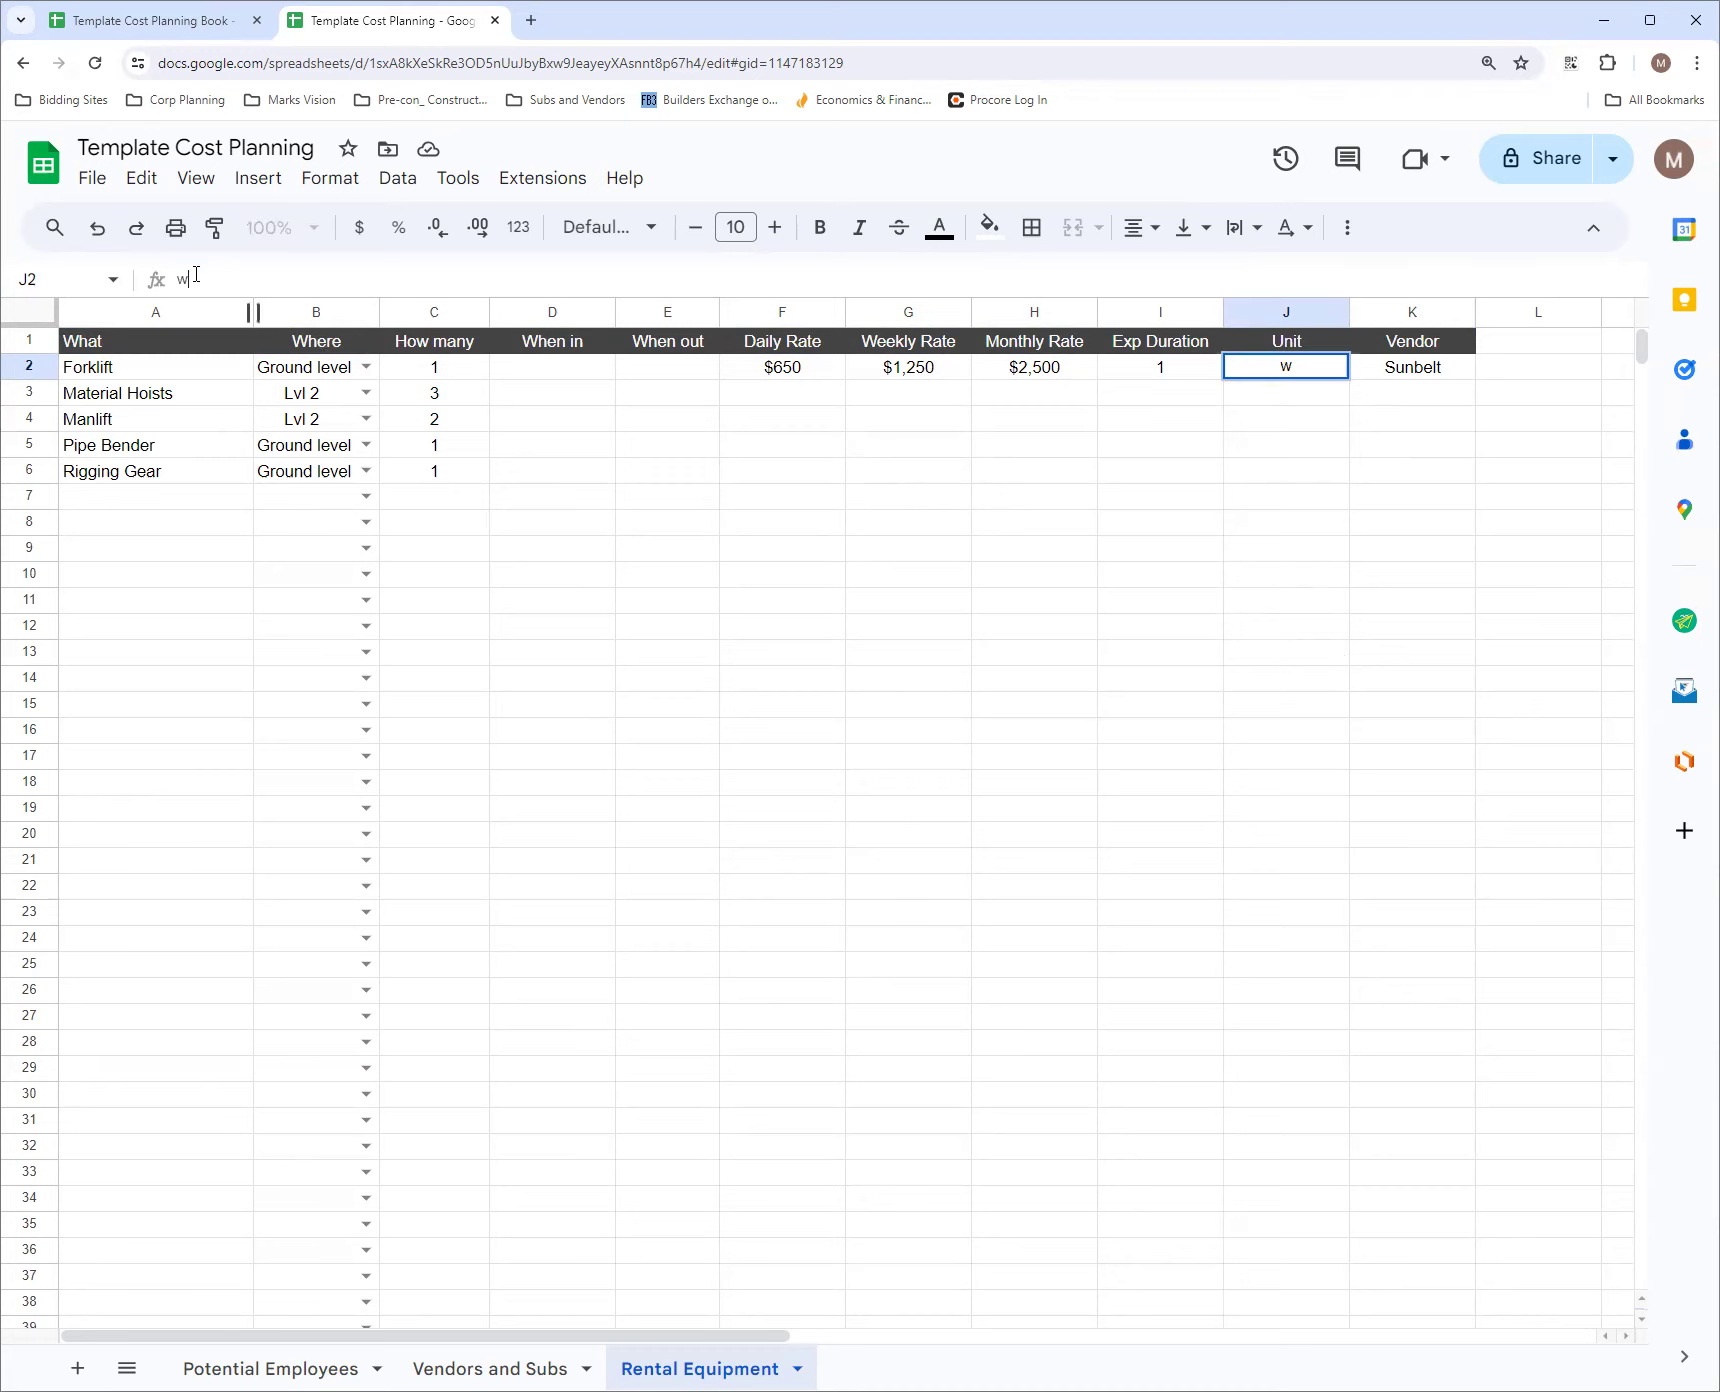
type("k")
left_click(1300, 450)
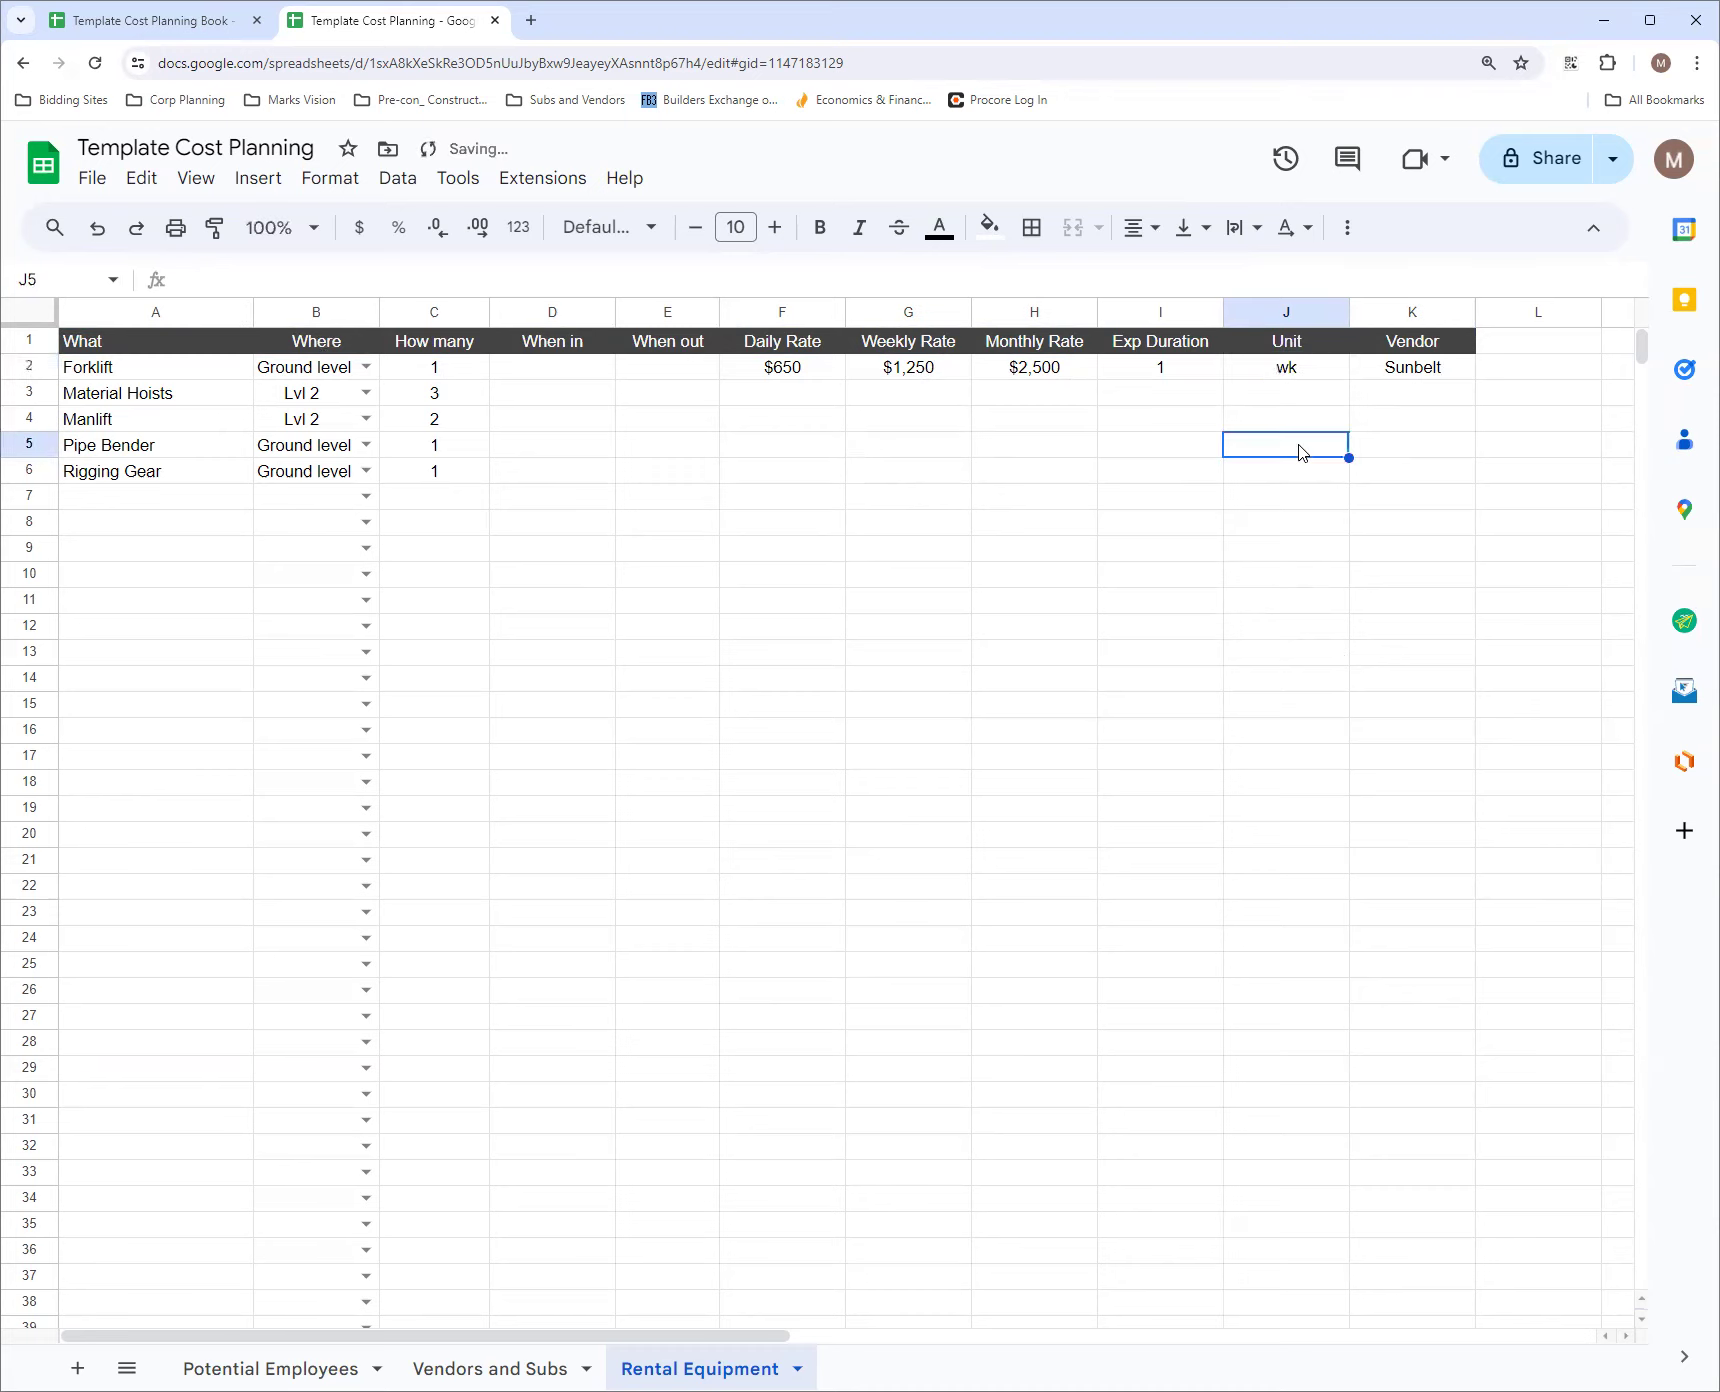
Add a dropdown data validation rule to the Unit cells J2:J1000 with wk as its first item
left_click(1306, 376)
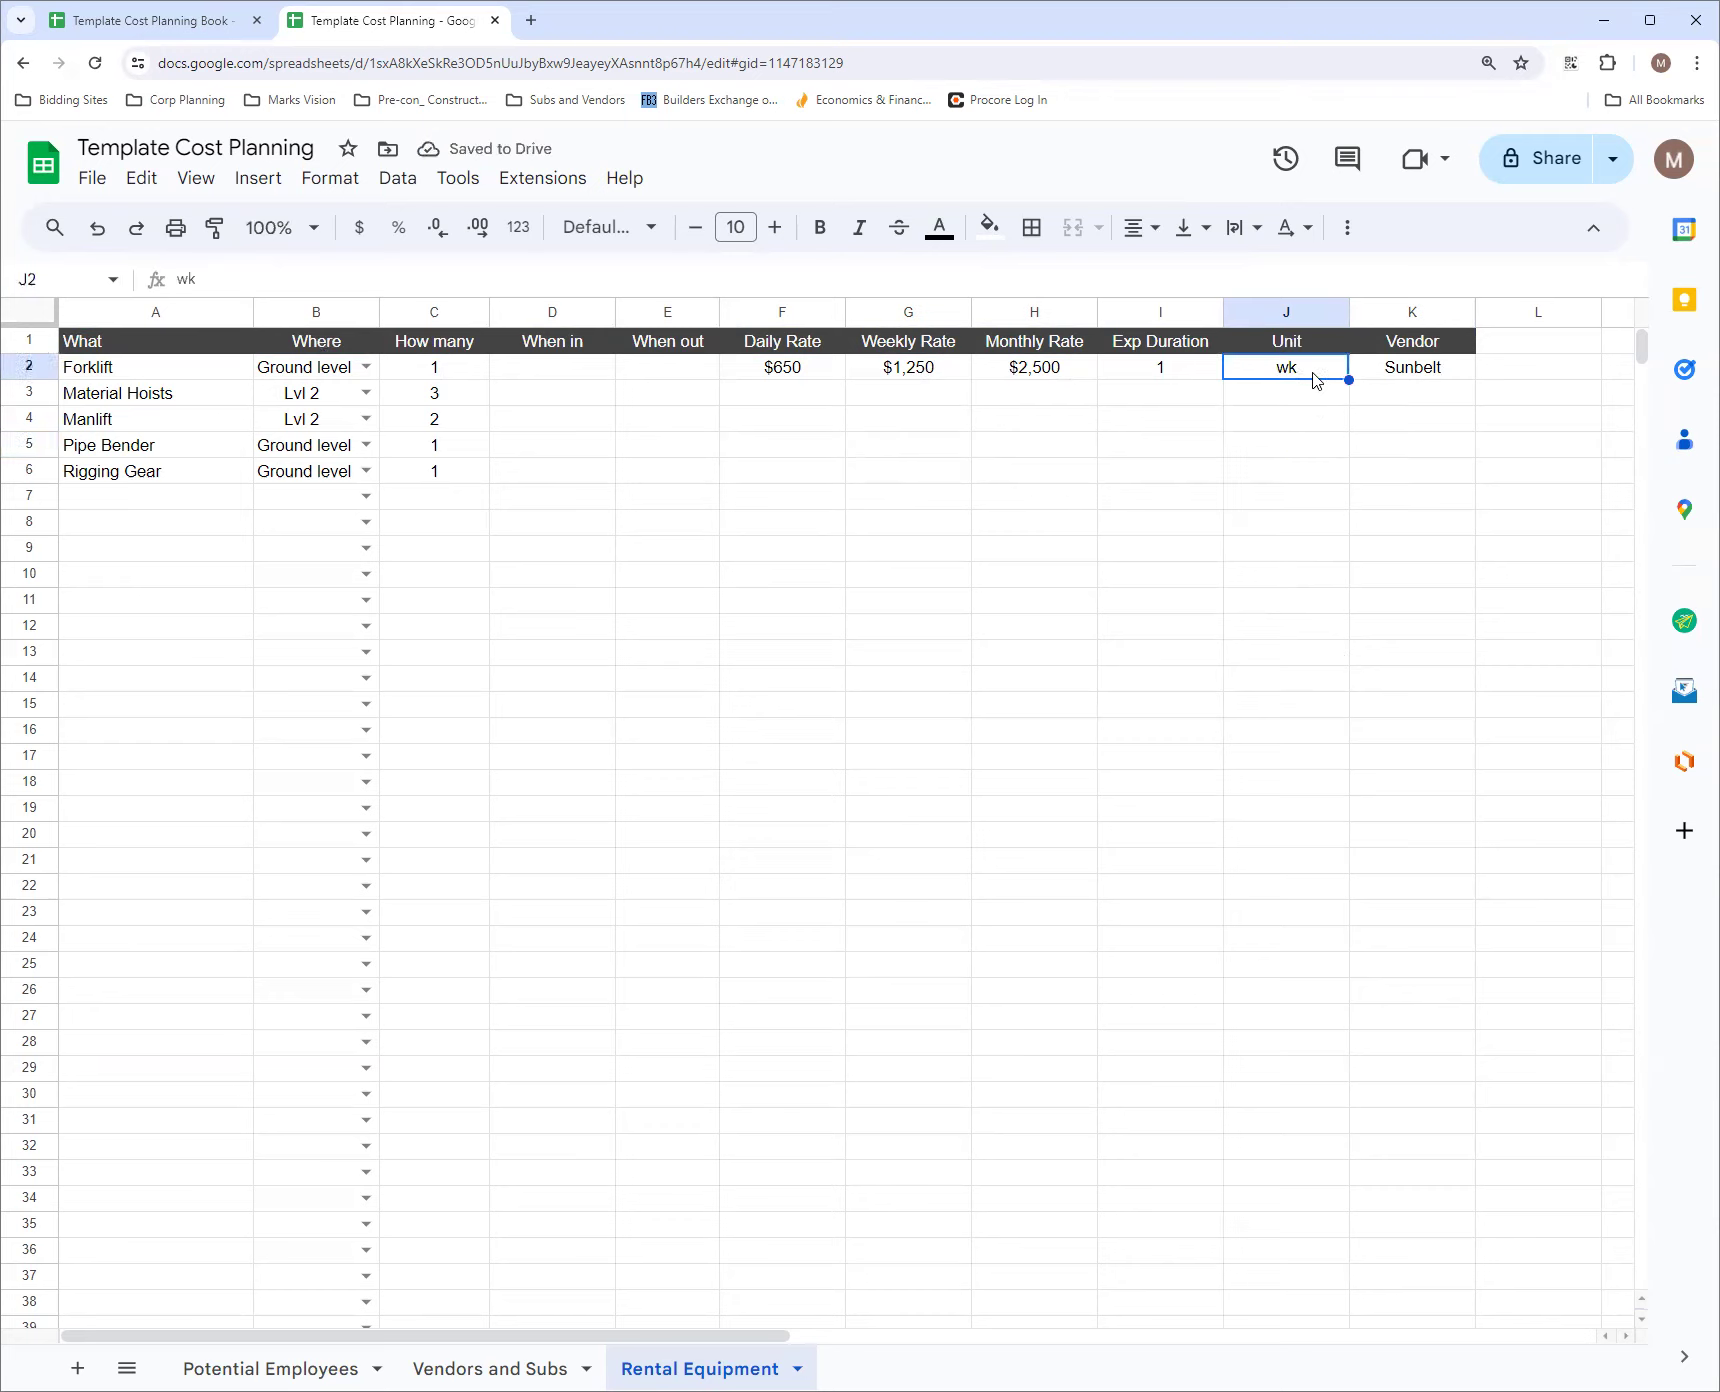
left_click(62, 272)
left_click(58, 278)
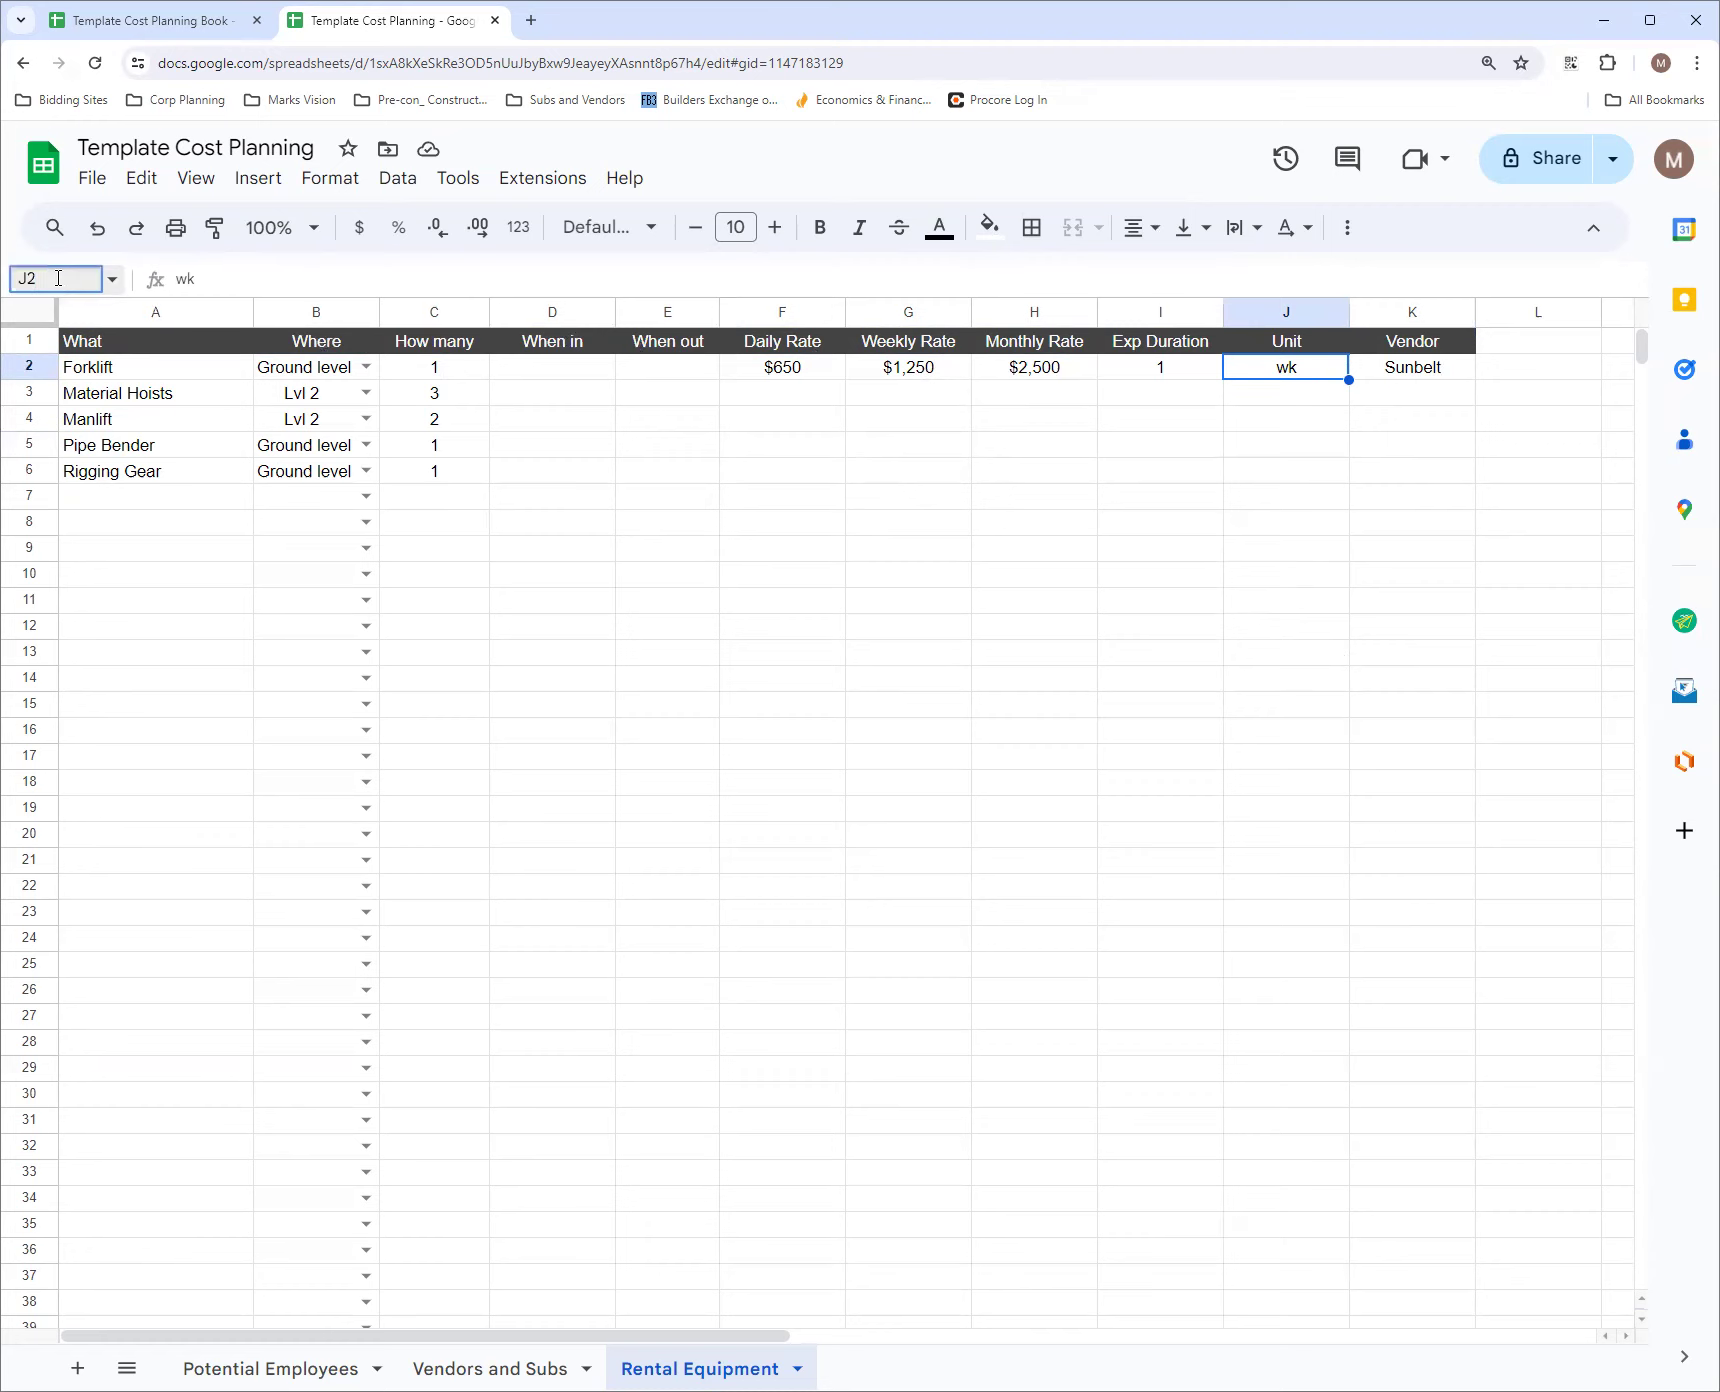
type(":J1000")
key("Return")
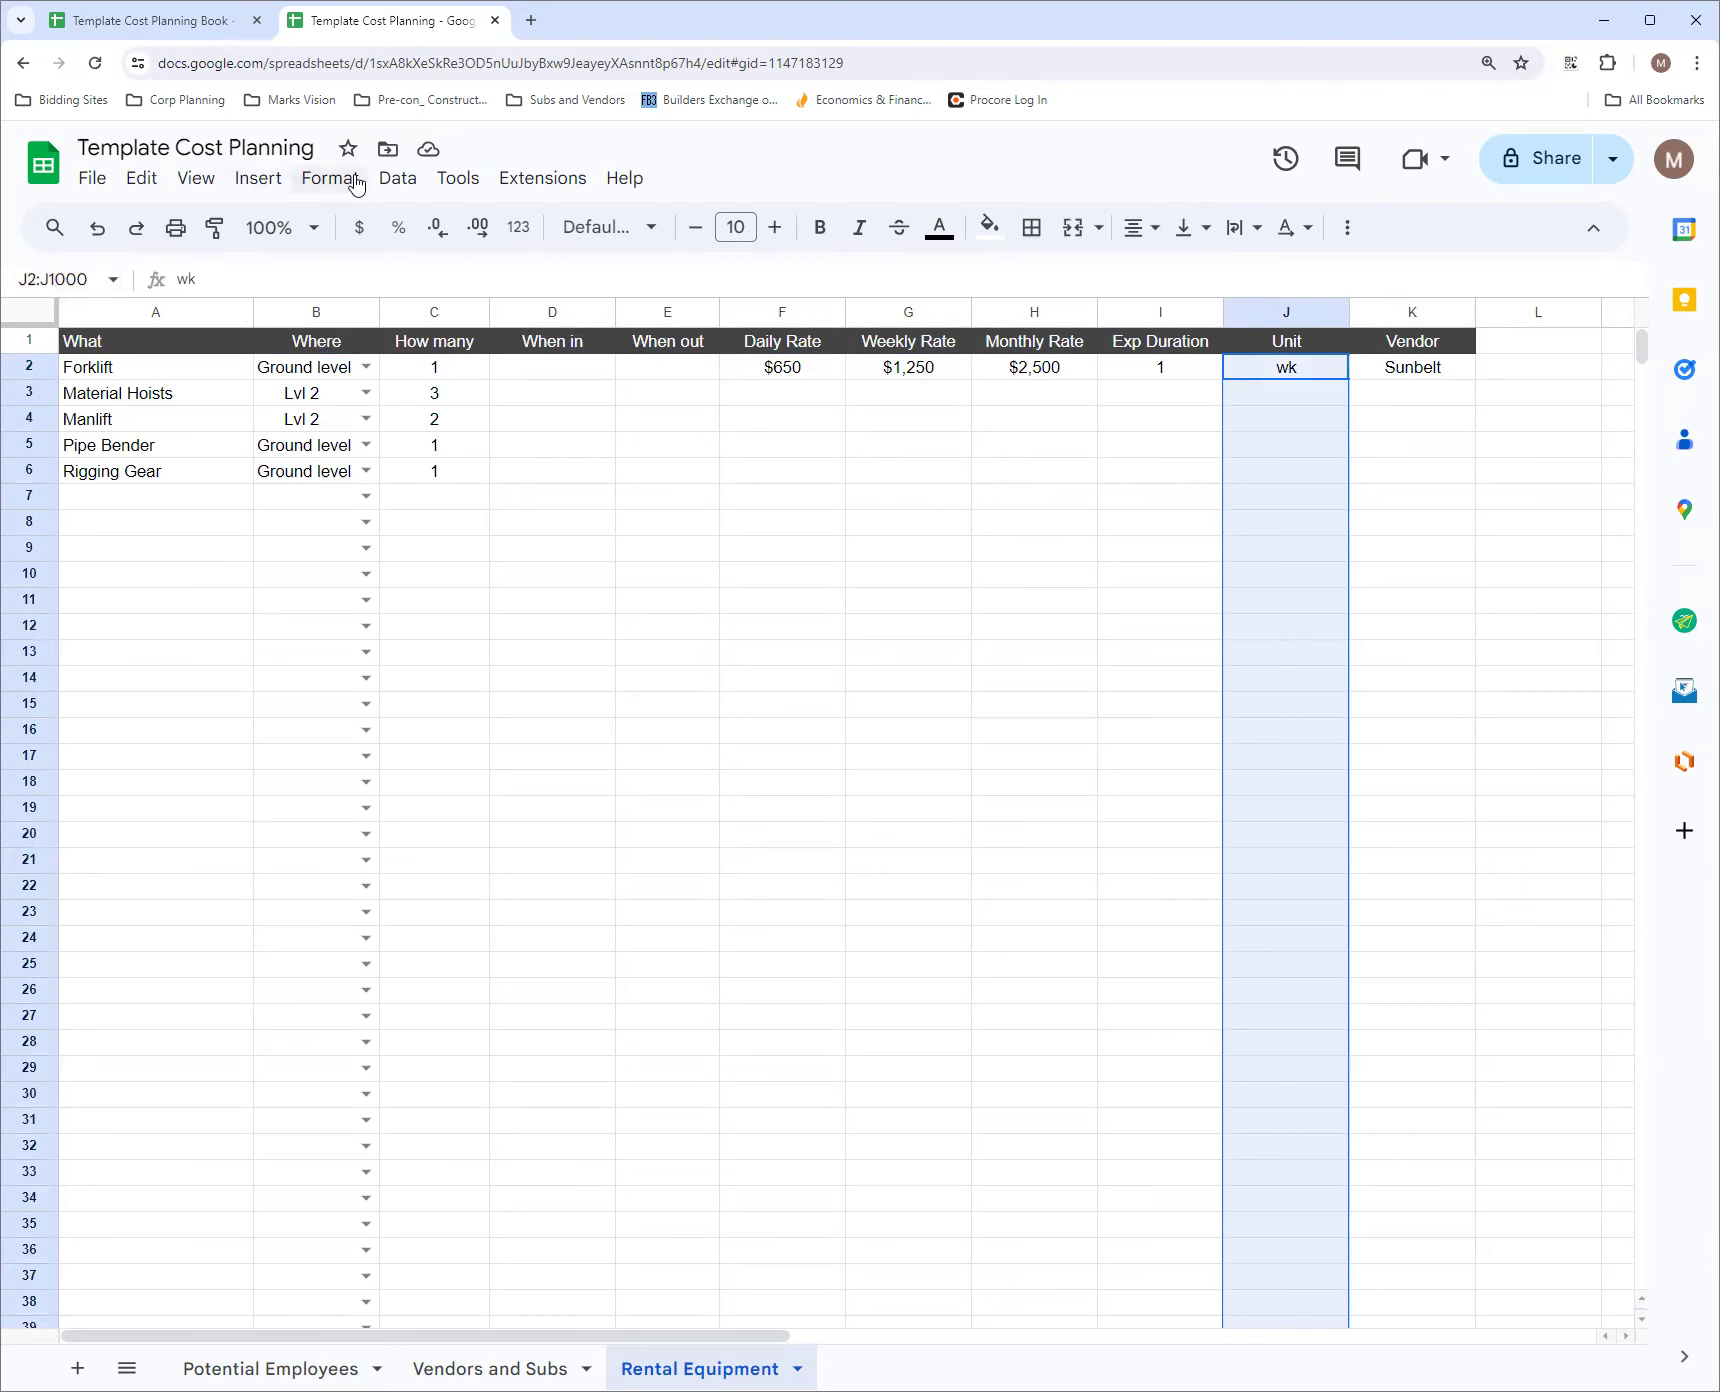
left_click(395, 178)
left_click(510, 690)
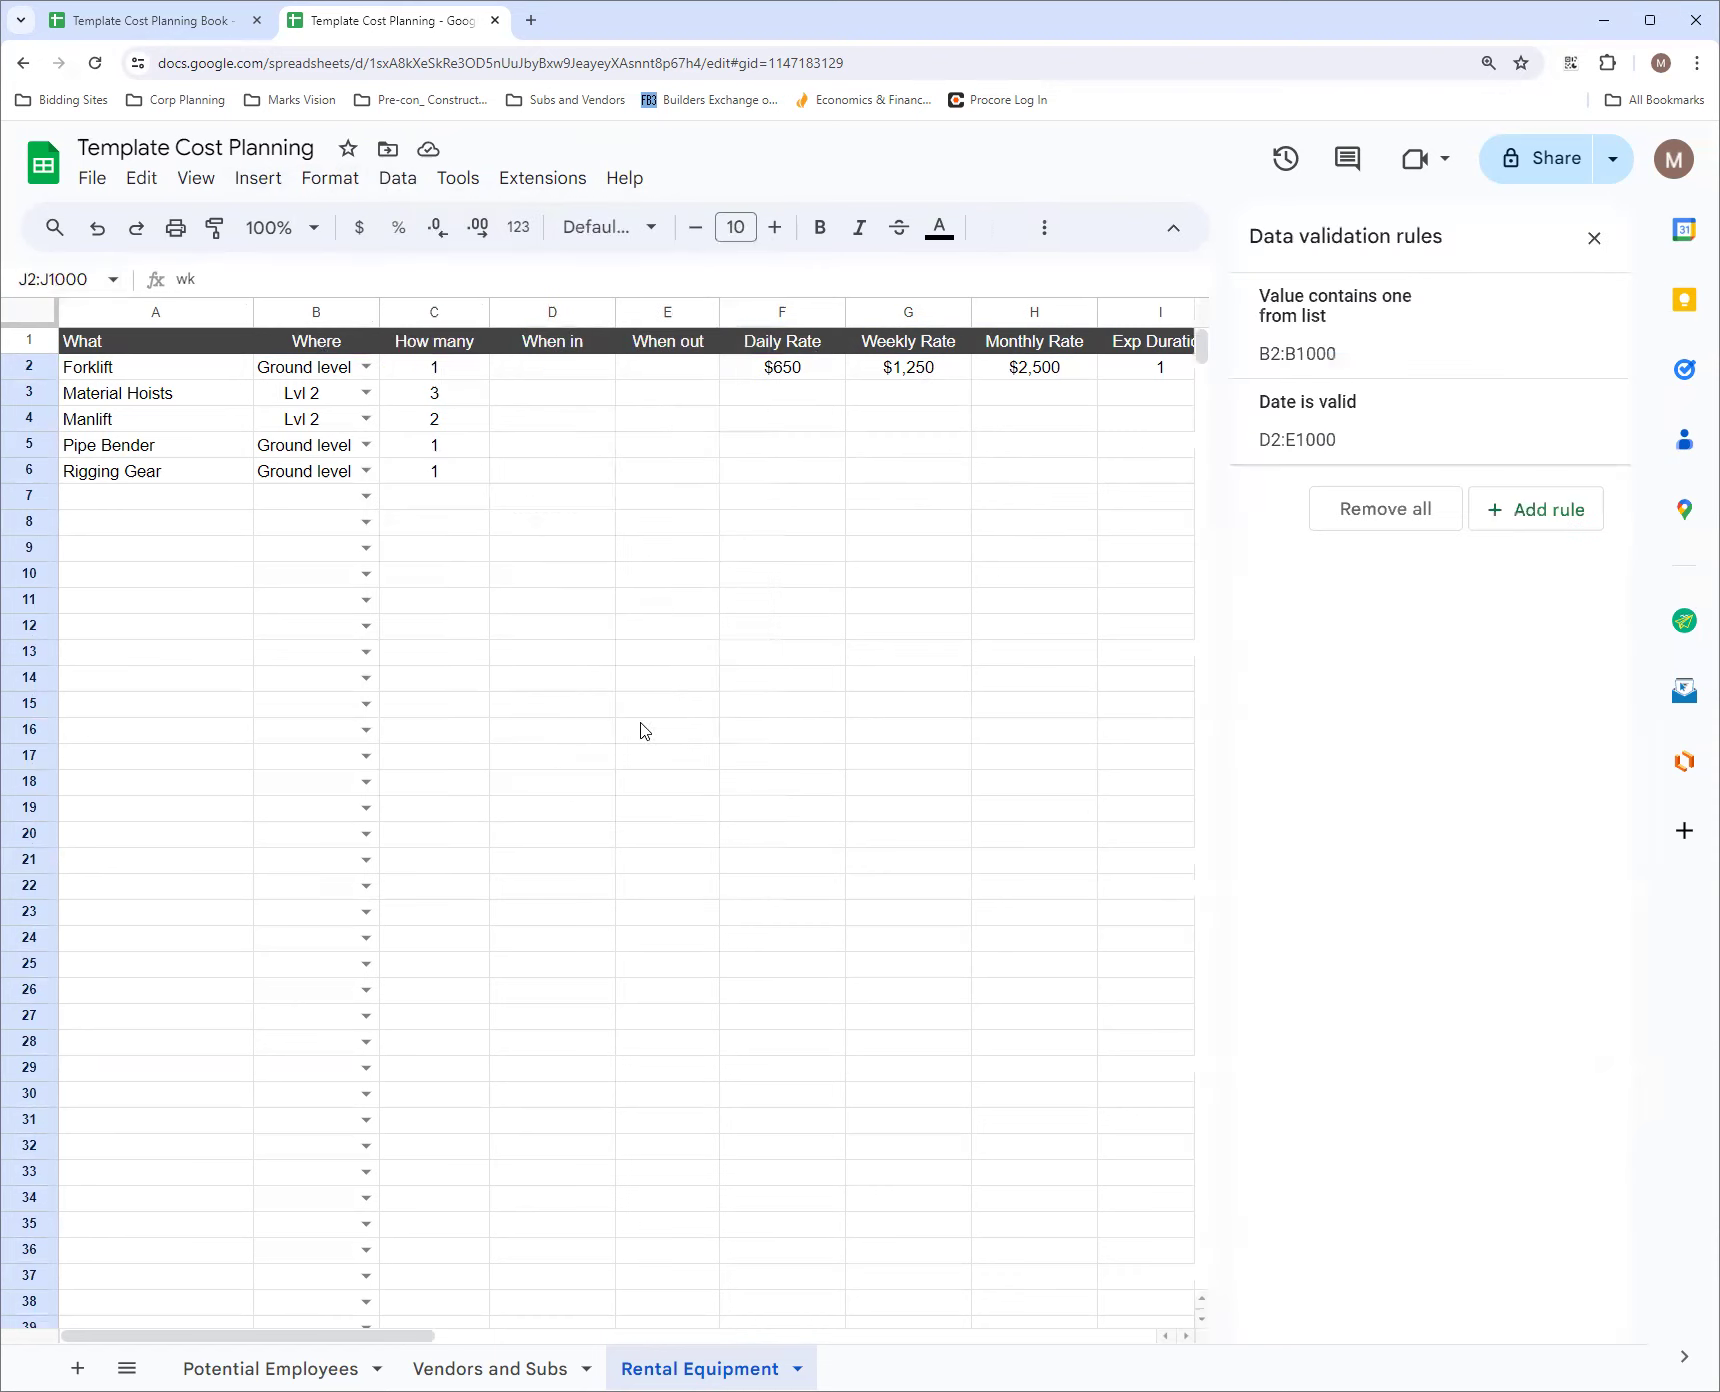
left_click(1532, 508)
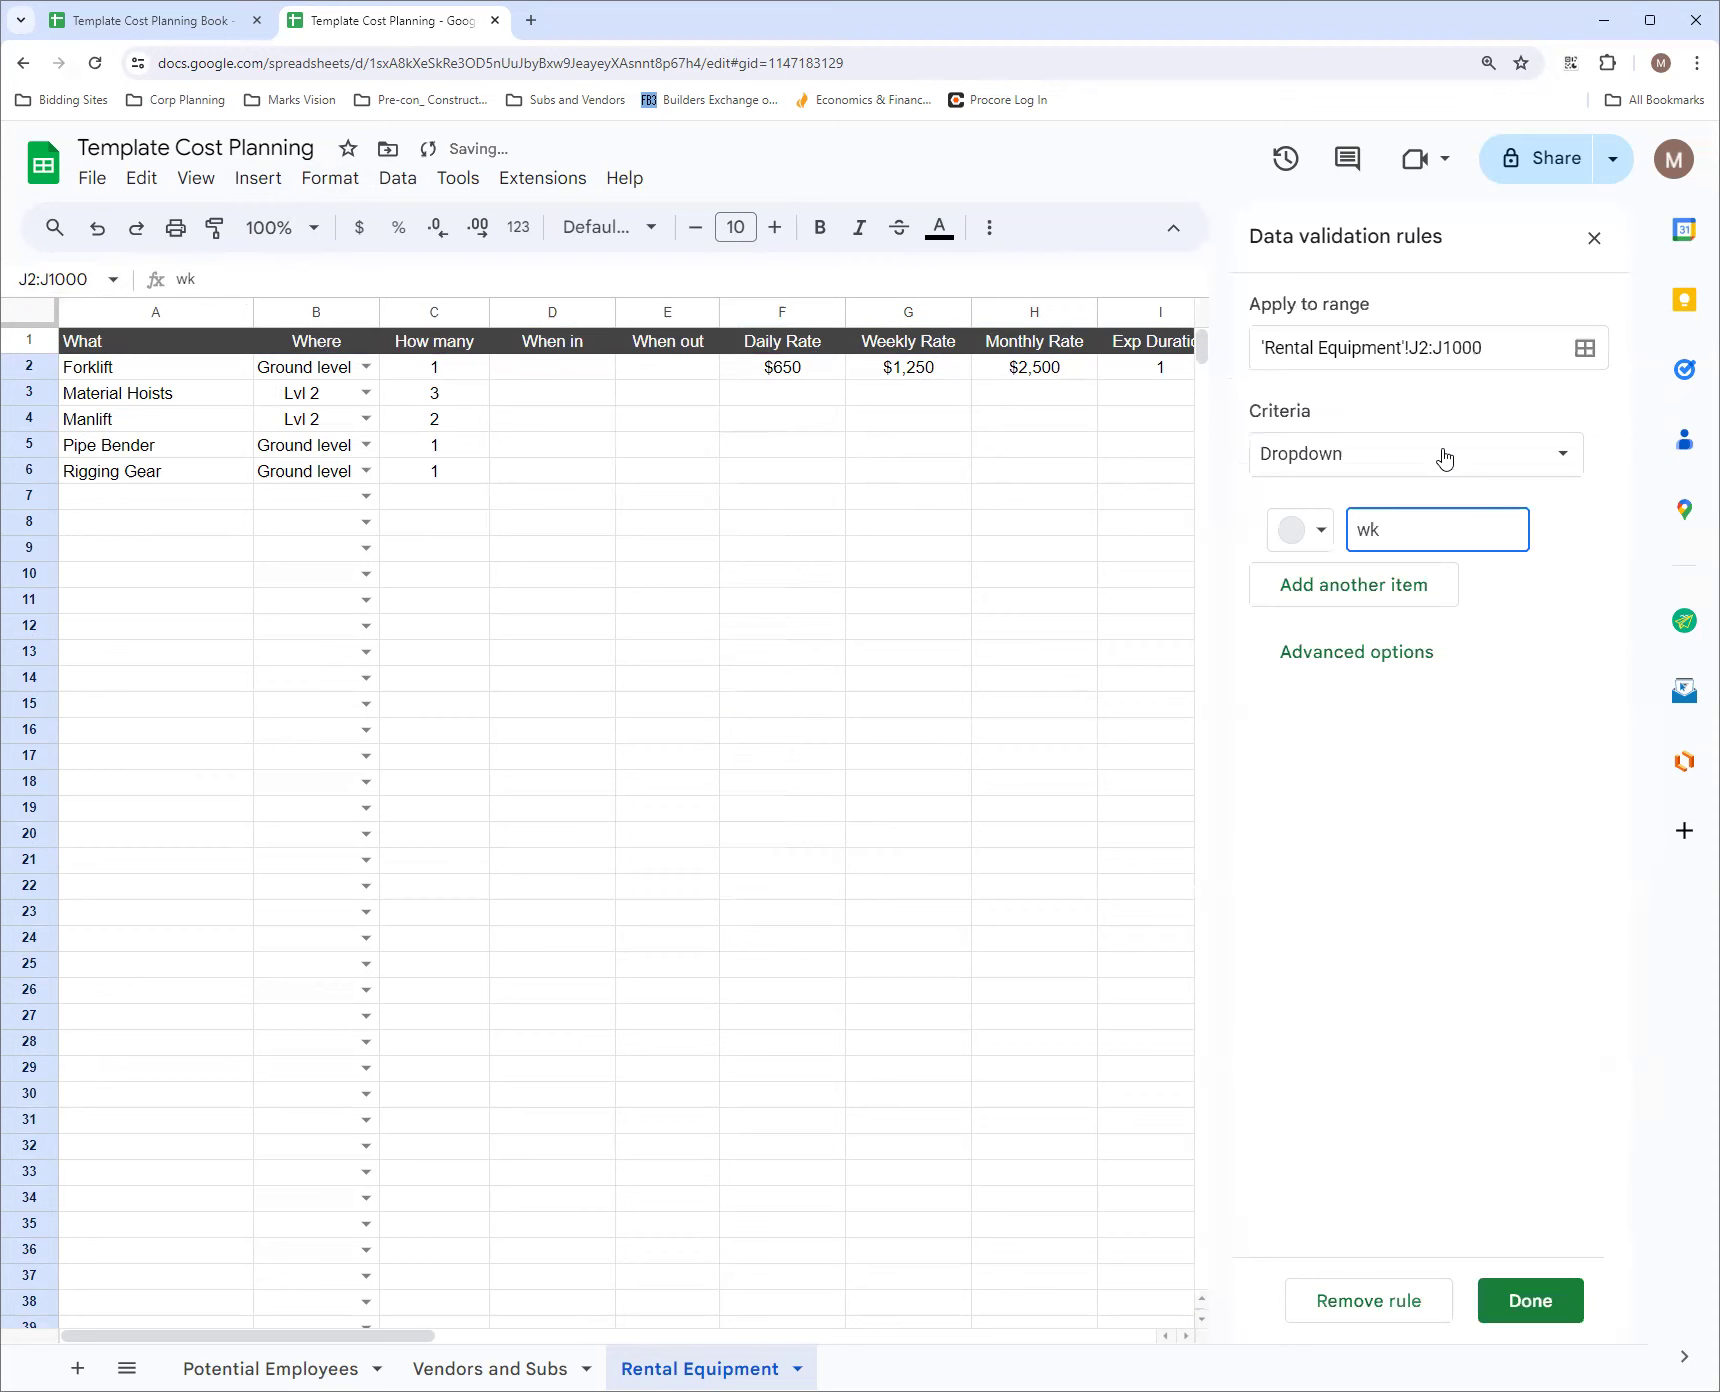
Add day and mon as further items of the Unit dropdown rule
left_click(1411, 592)
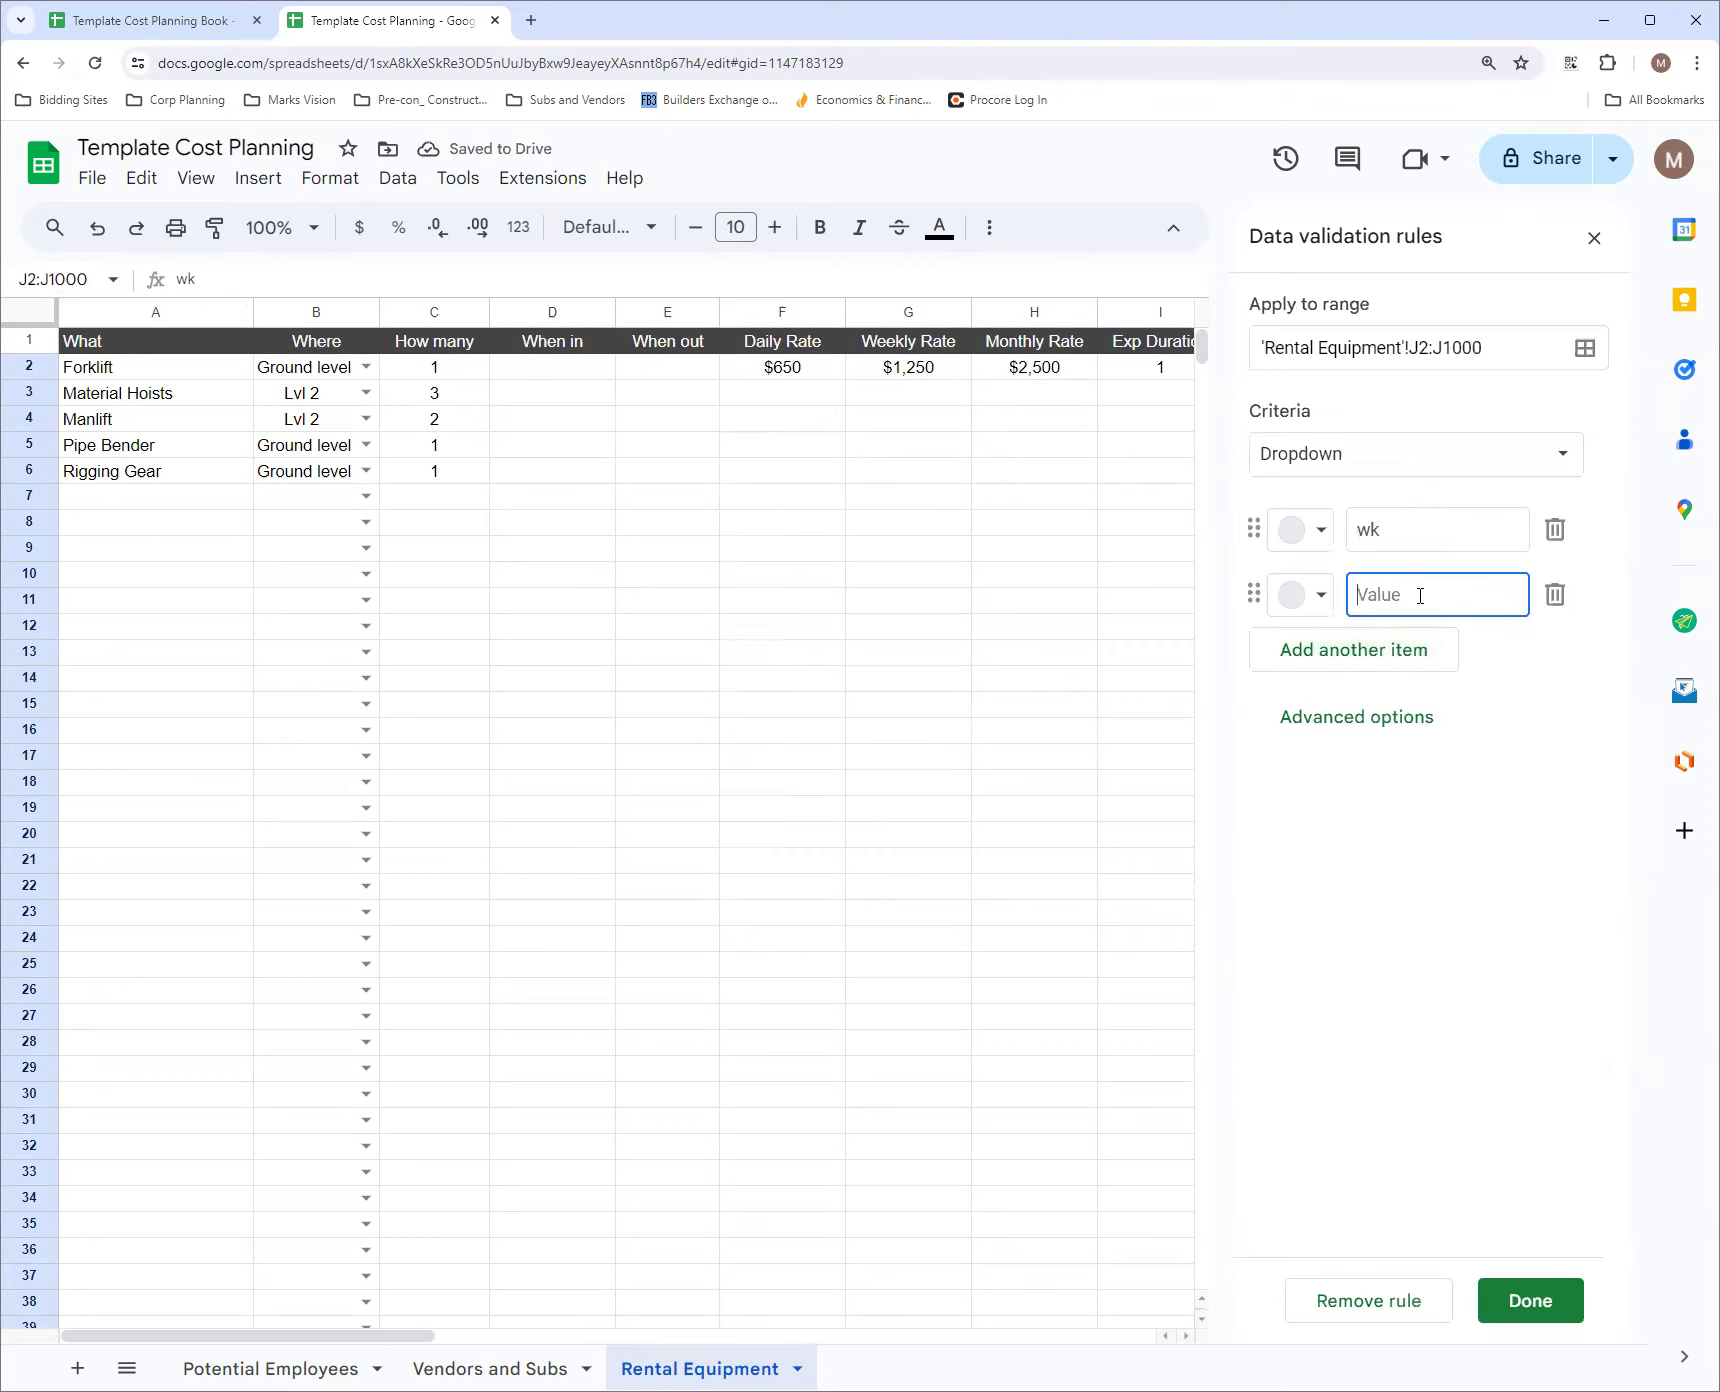
type("D")
left_click(1405, 650)
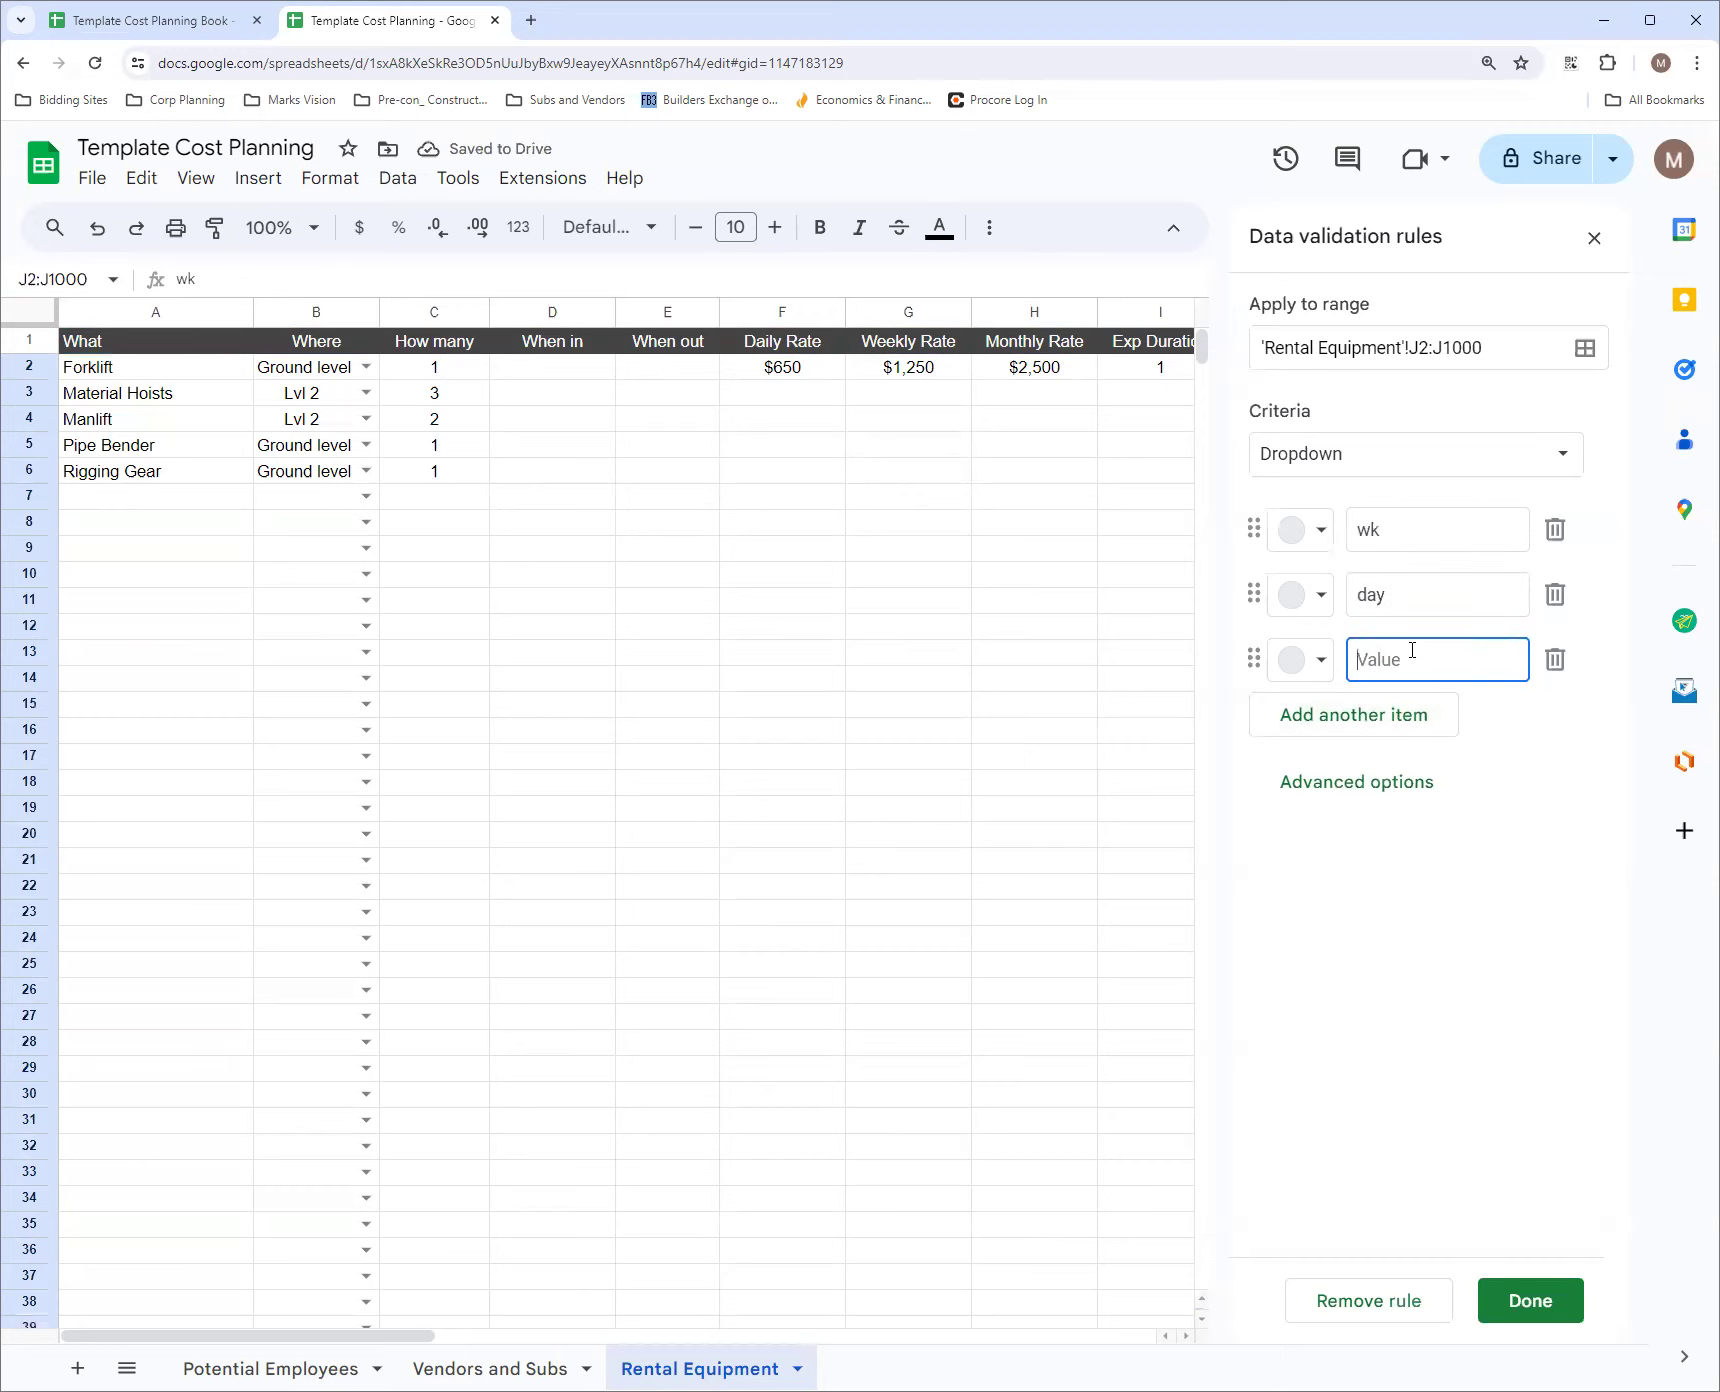
type("M")
key("BackSpace")
type("mon")
Move the day item above wk, save the Unit dropdown rule and close the validation rules
left_click_drag(1254, 594, 1253, 529)
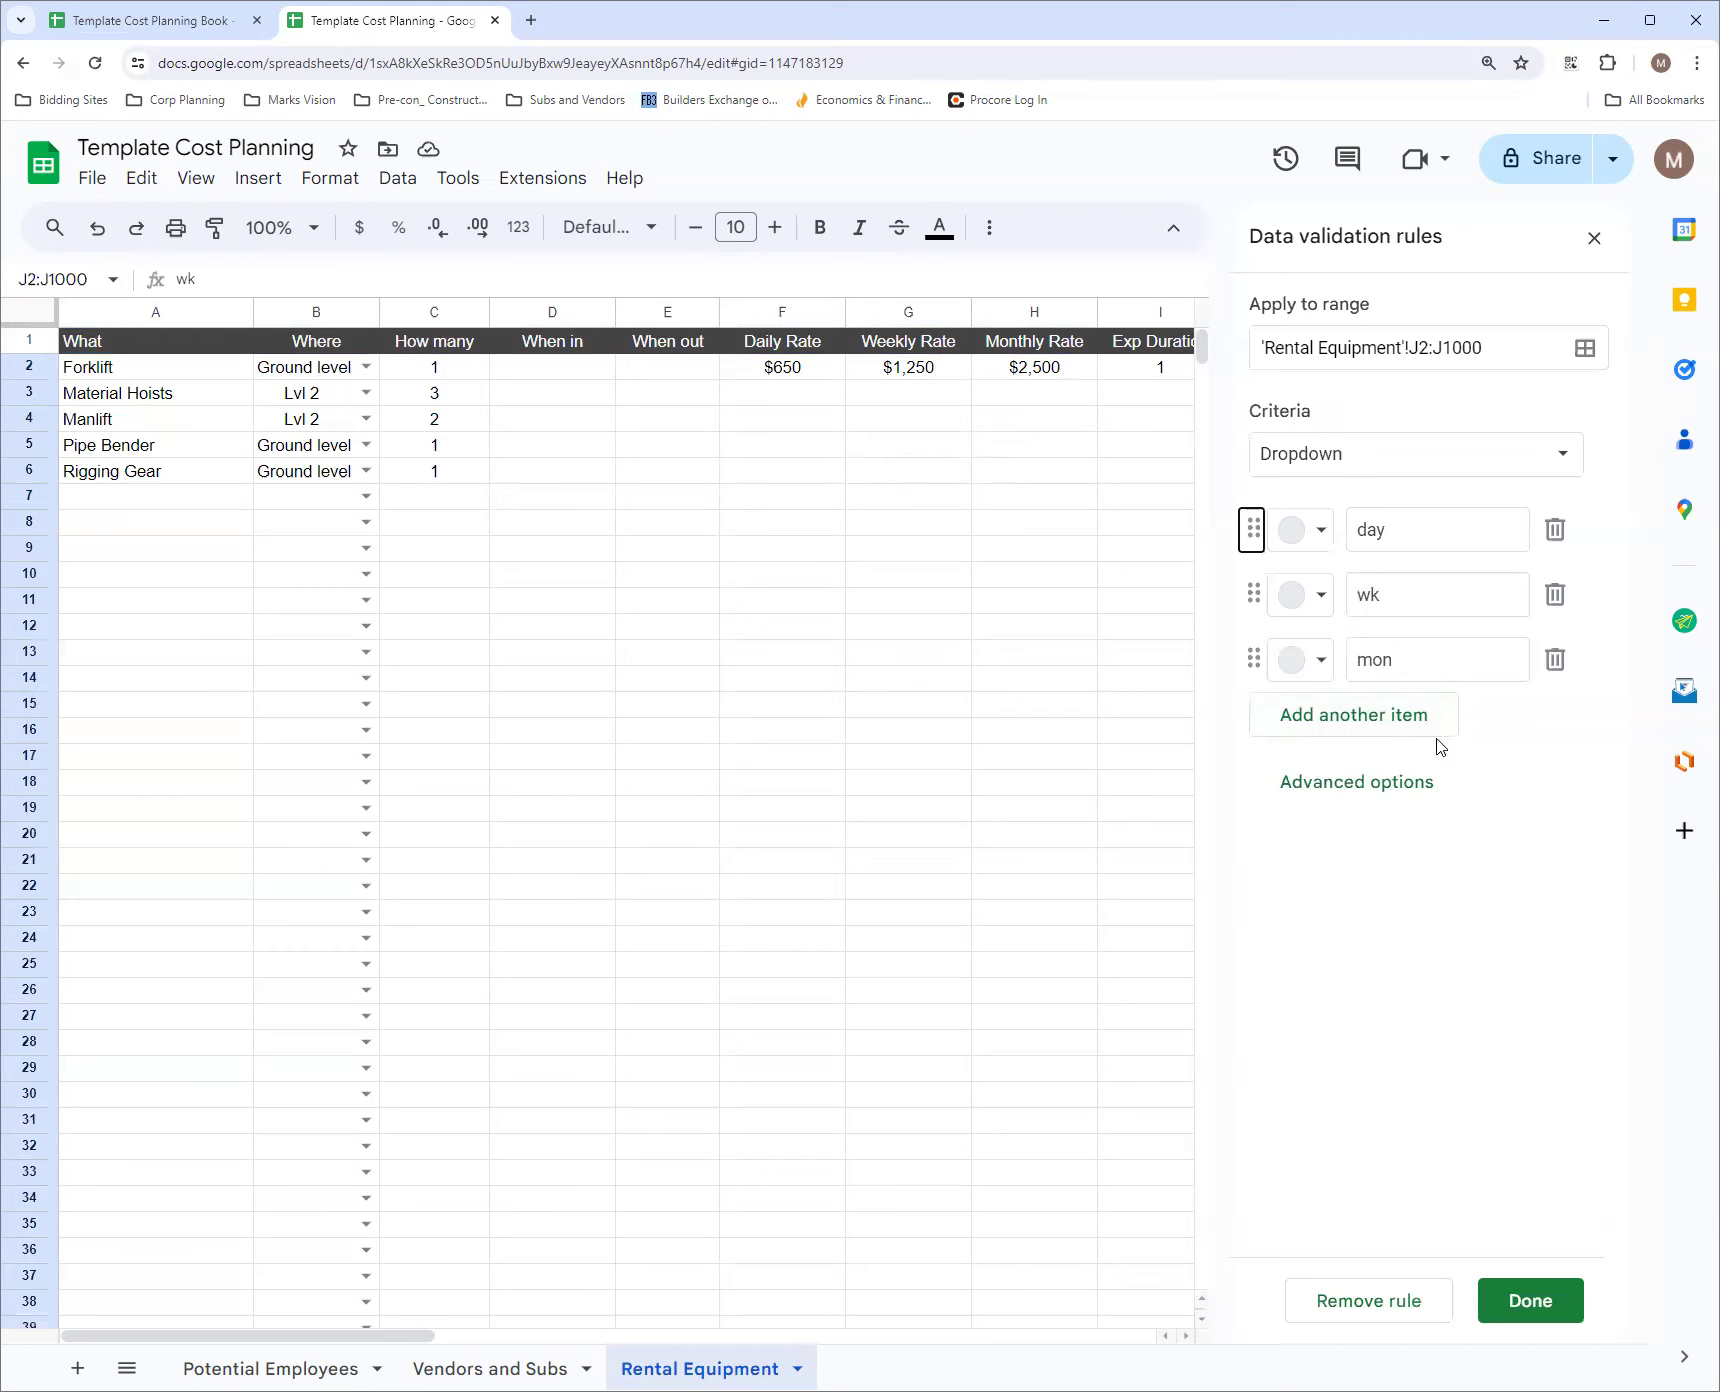
left_click(1525, 1301)
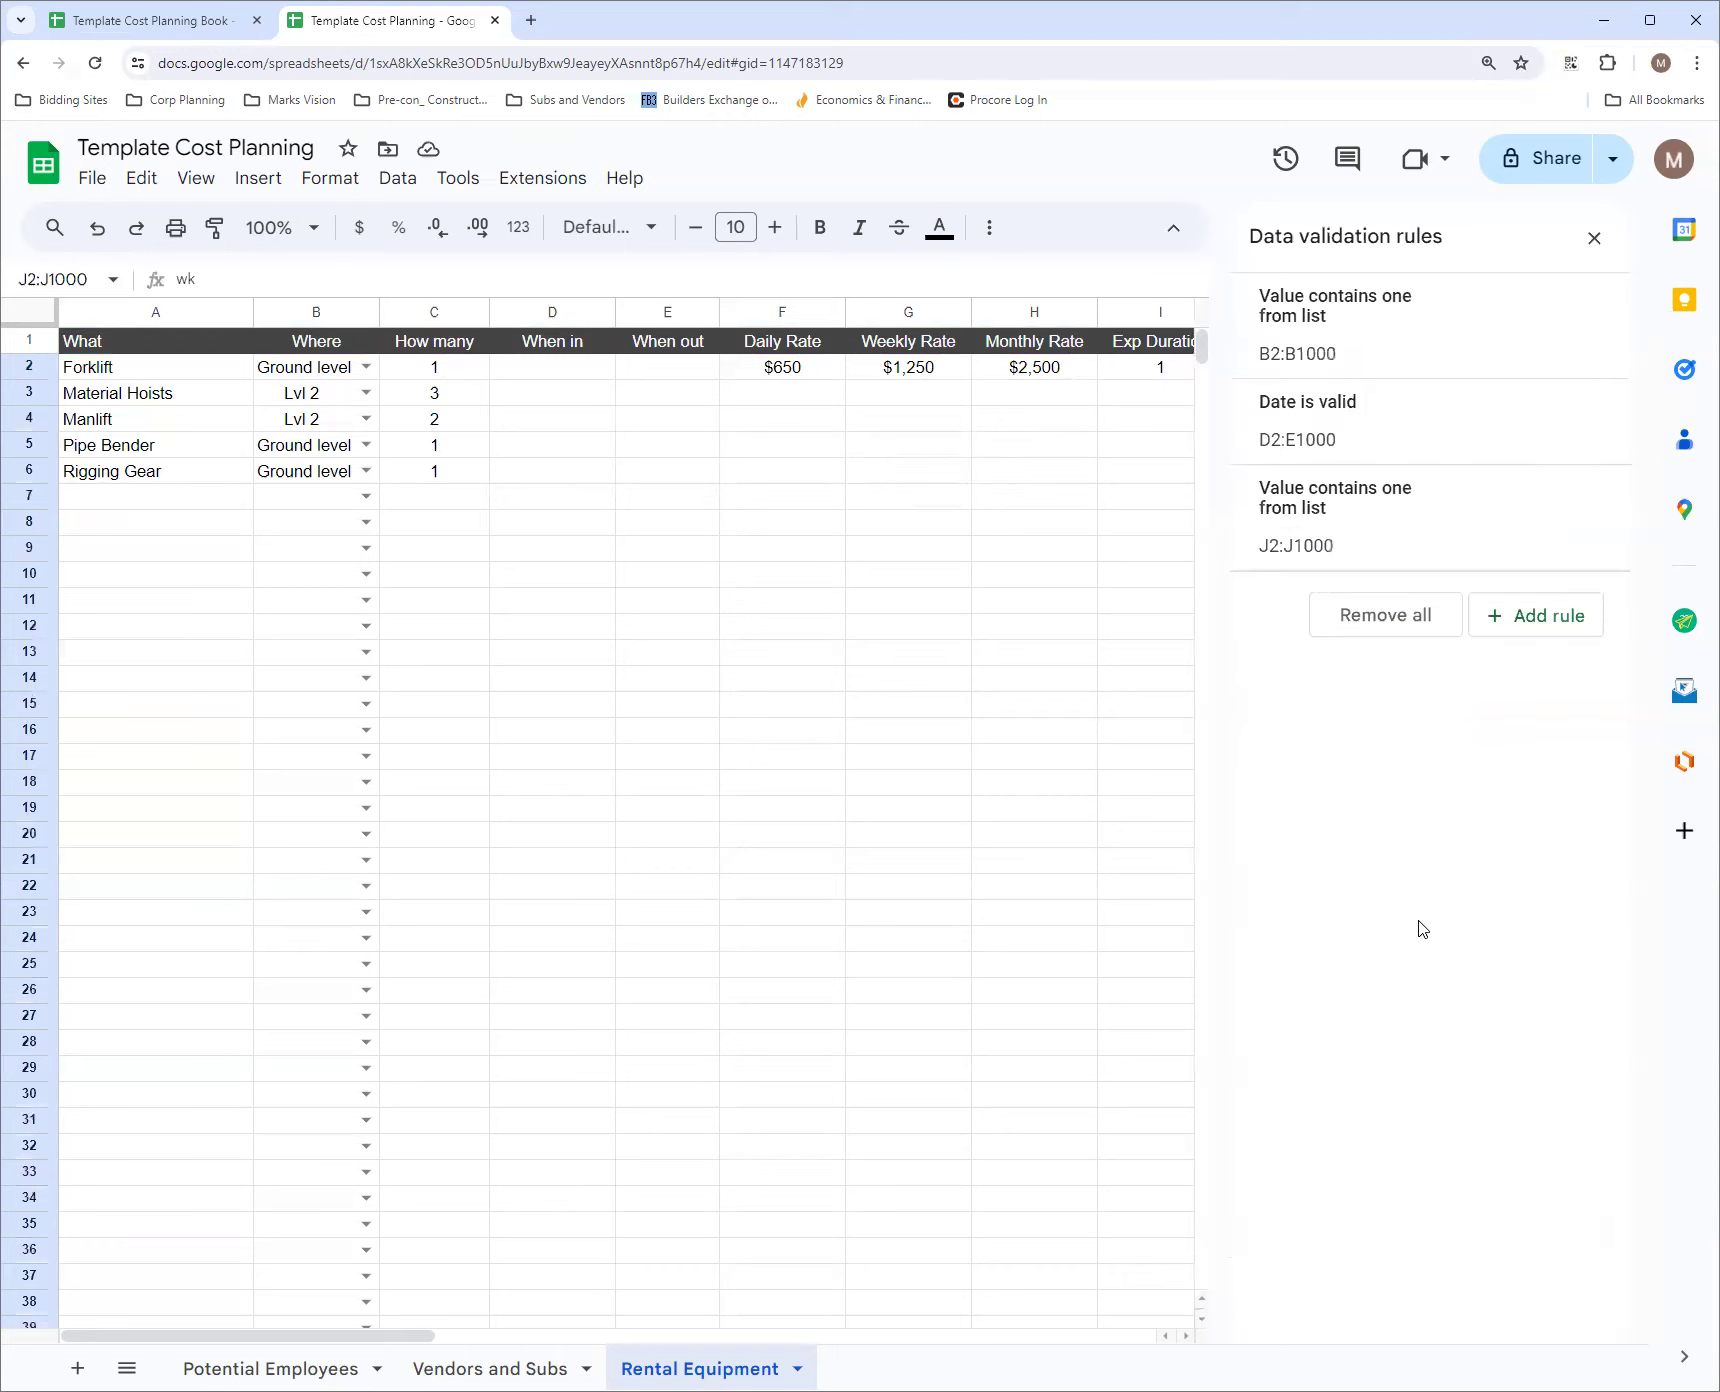
left_click(1594, 238)
left_click(1066, 478)
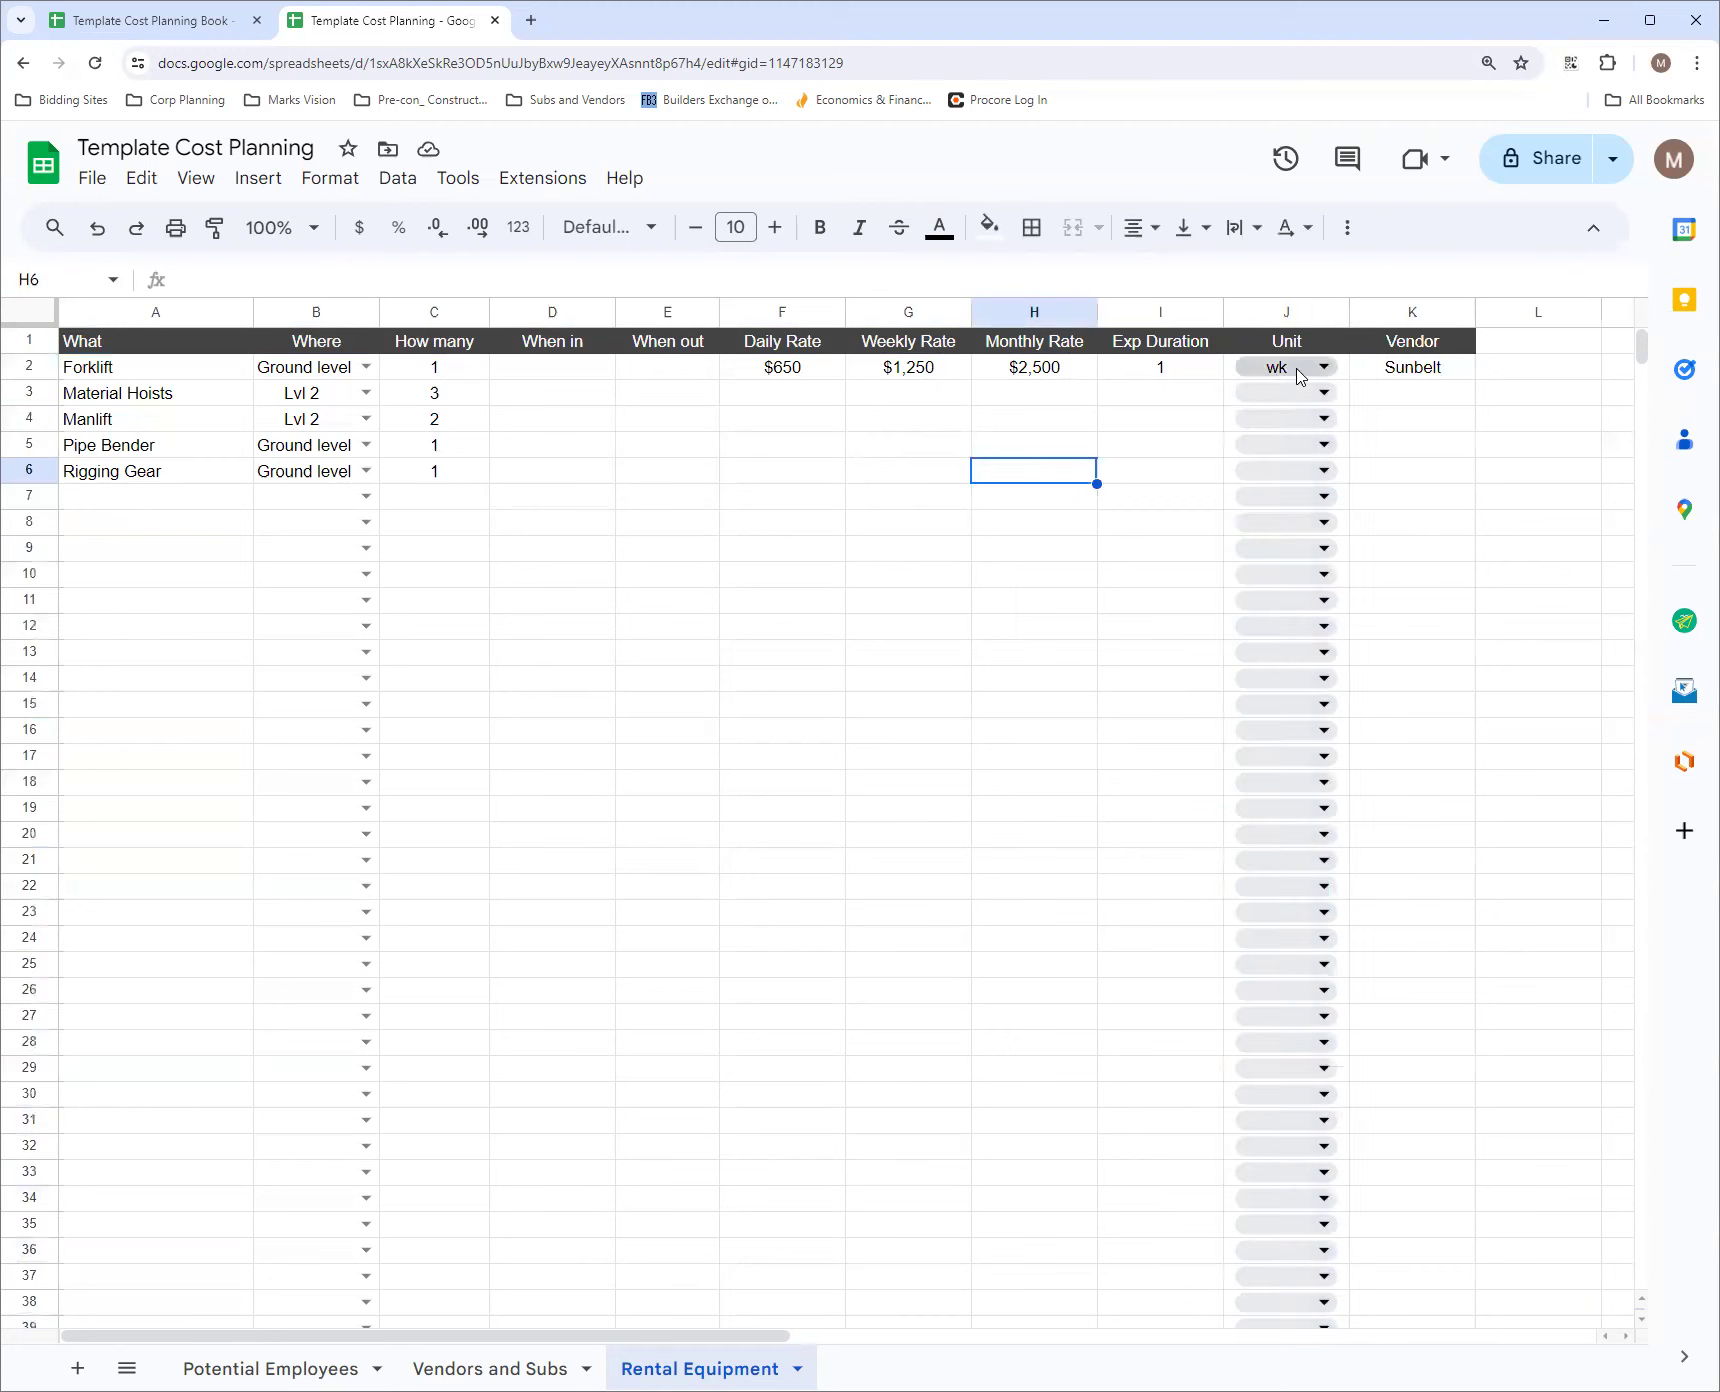
Edit the Unit dropdown rule to use the Arrow display style, save it and close the validation rules
left_click(1344, 376)
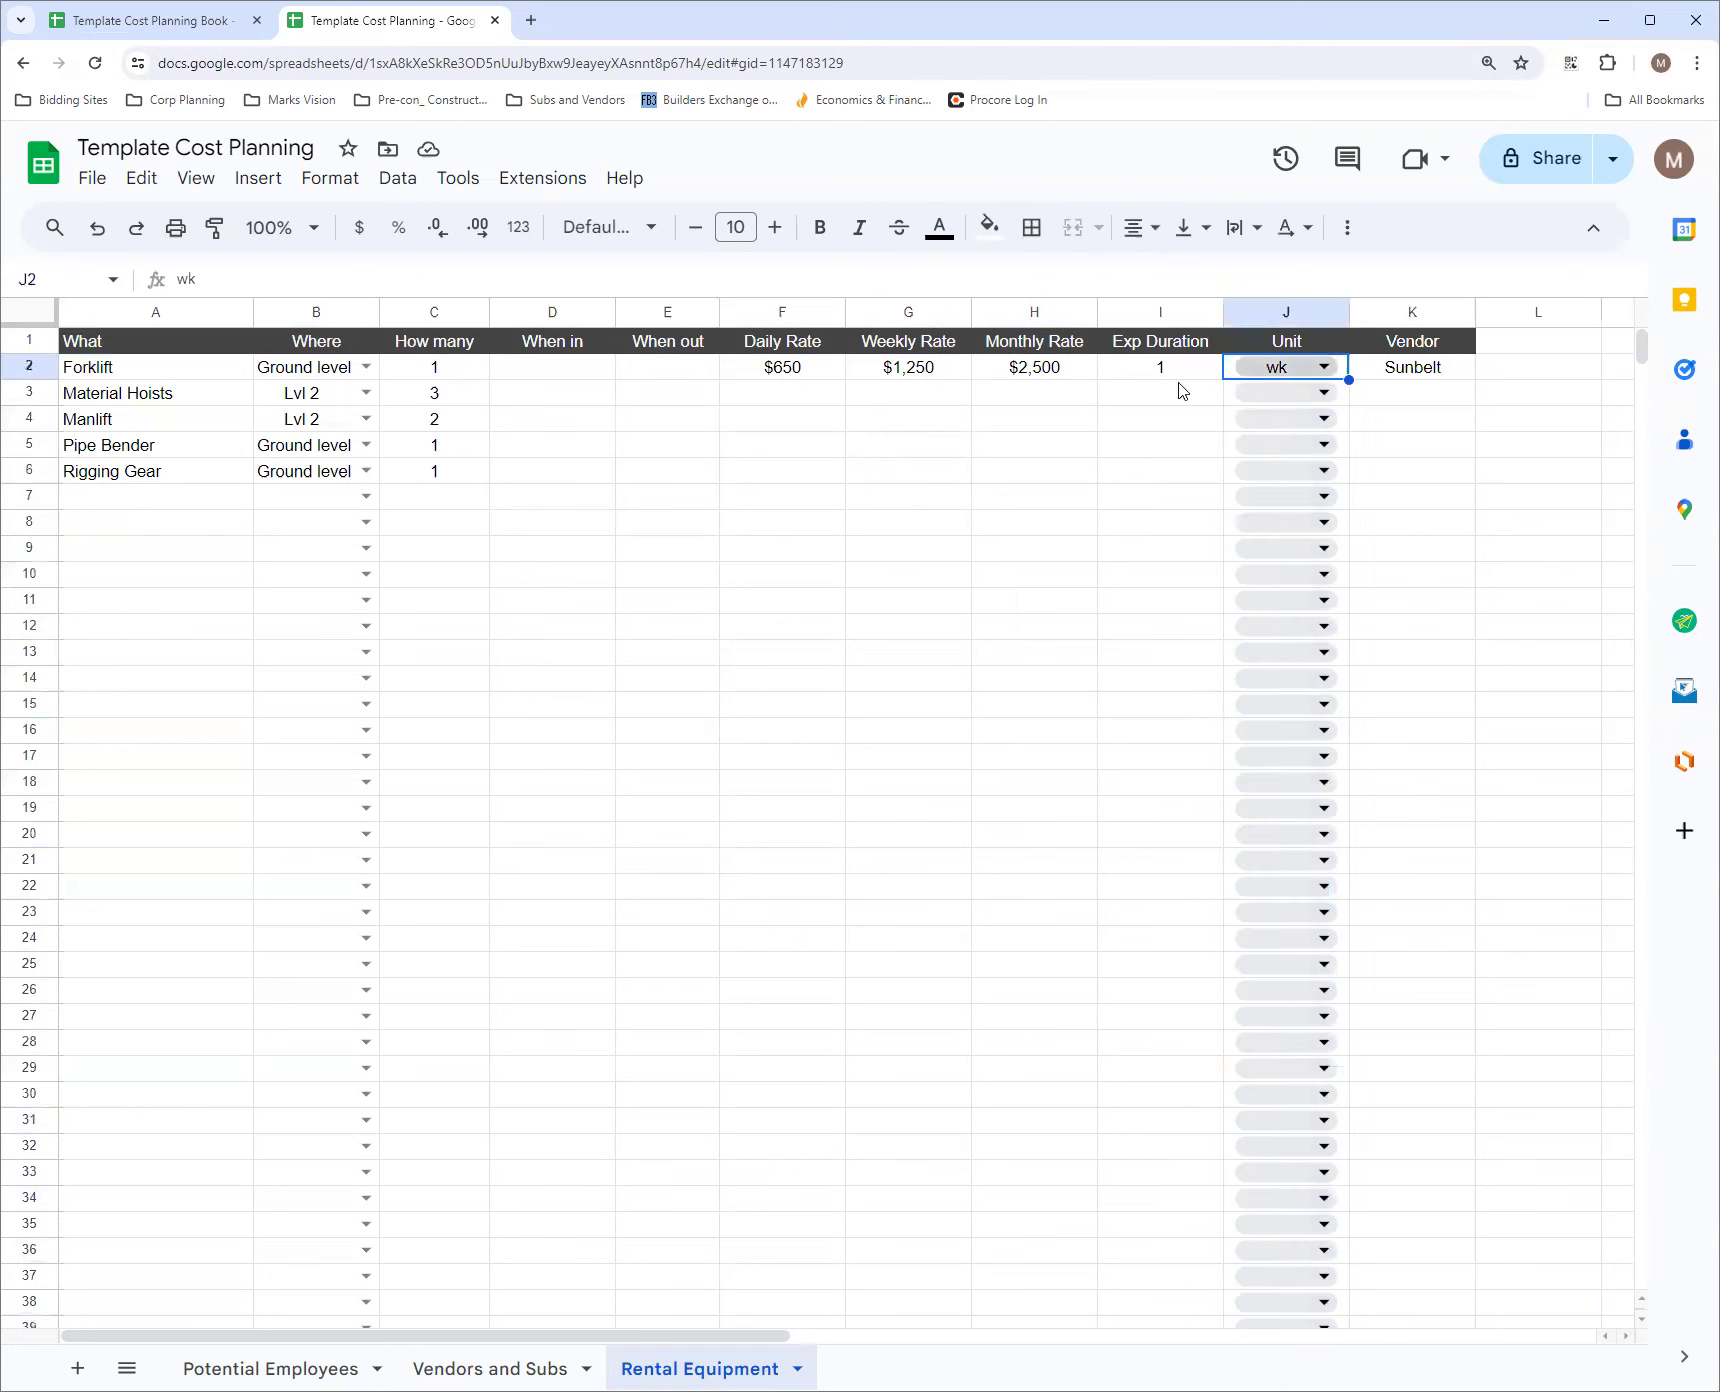
left_click(1313, 368)
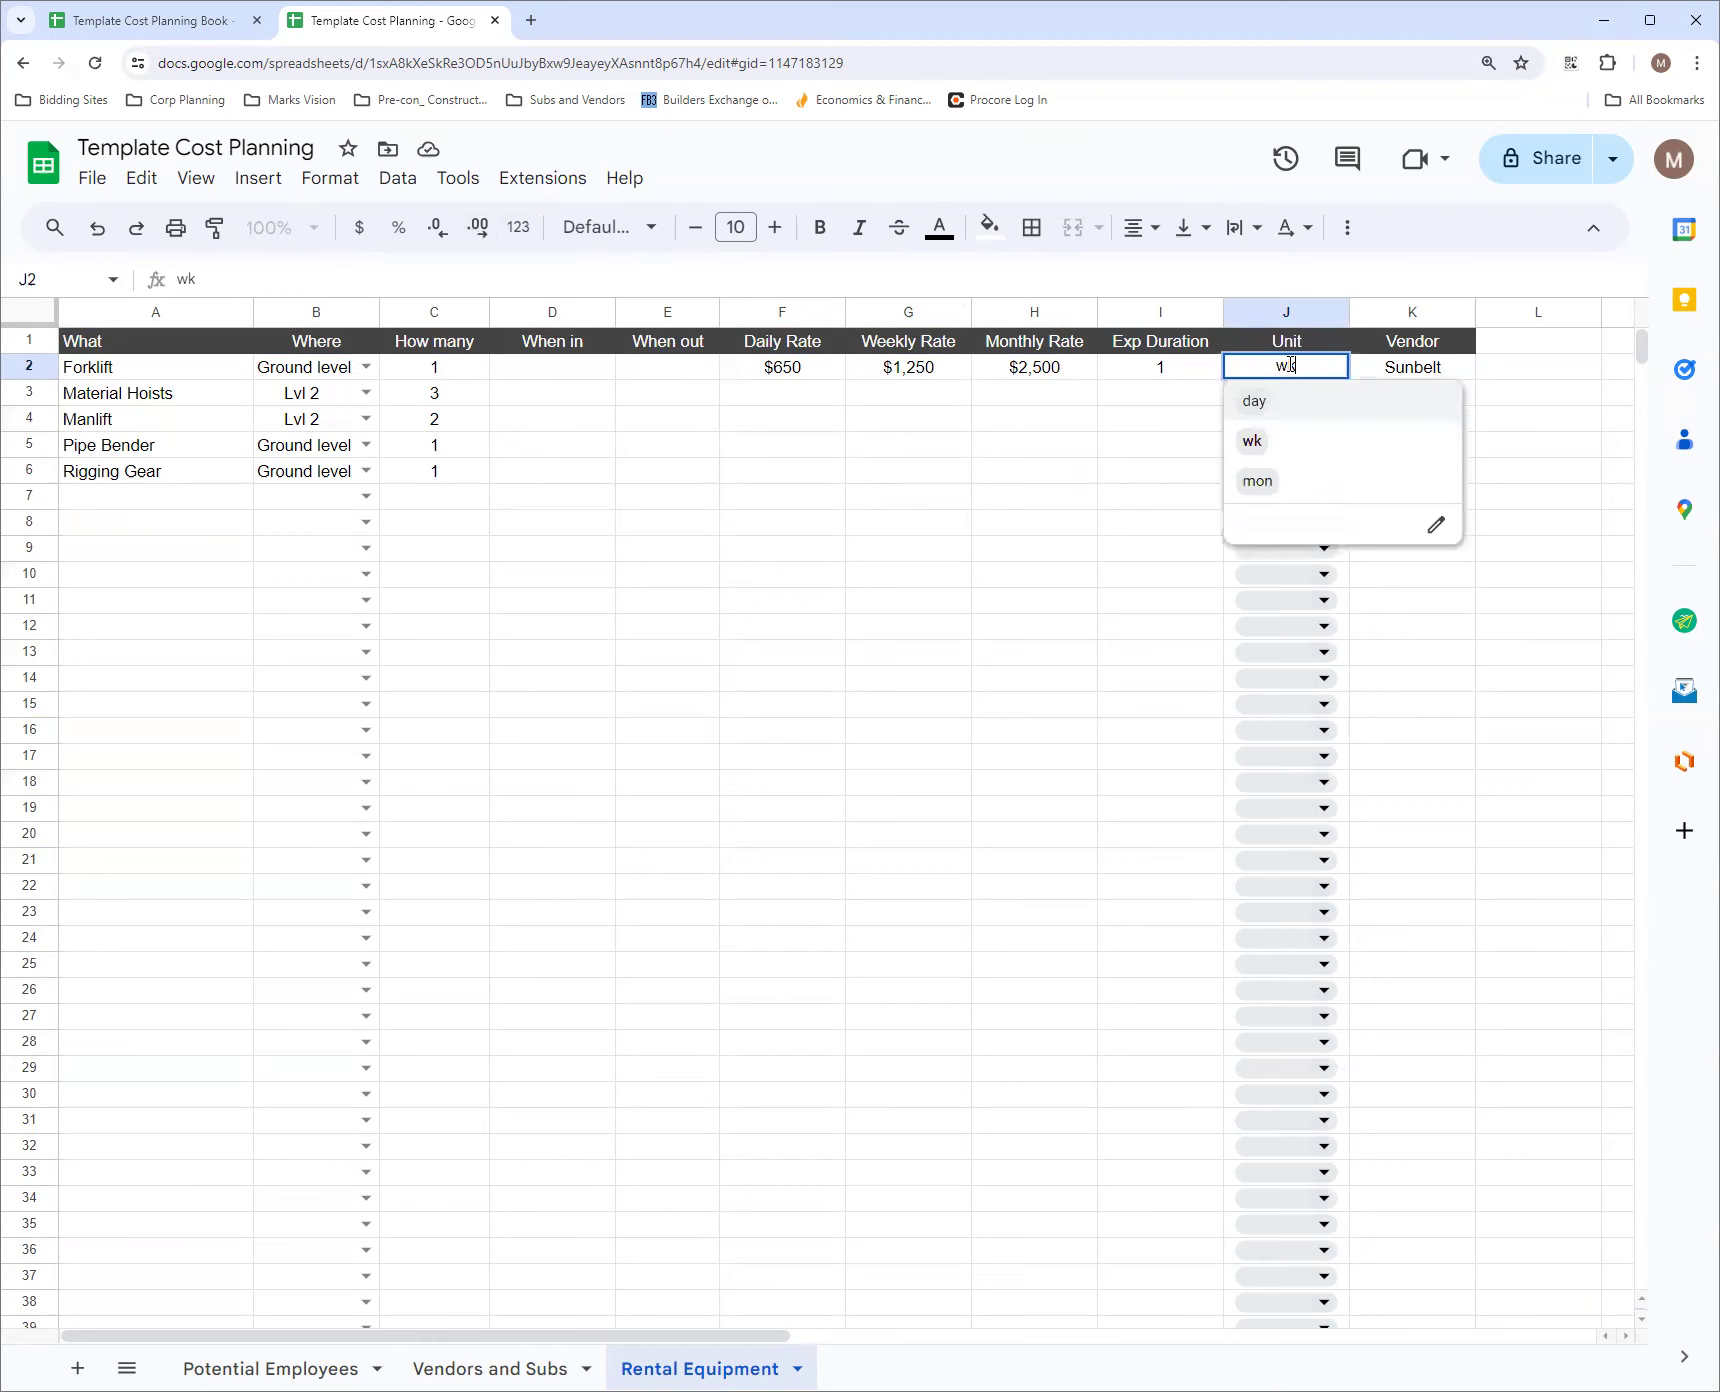
left_click(1436, 527)
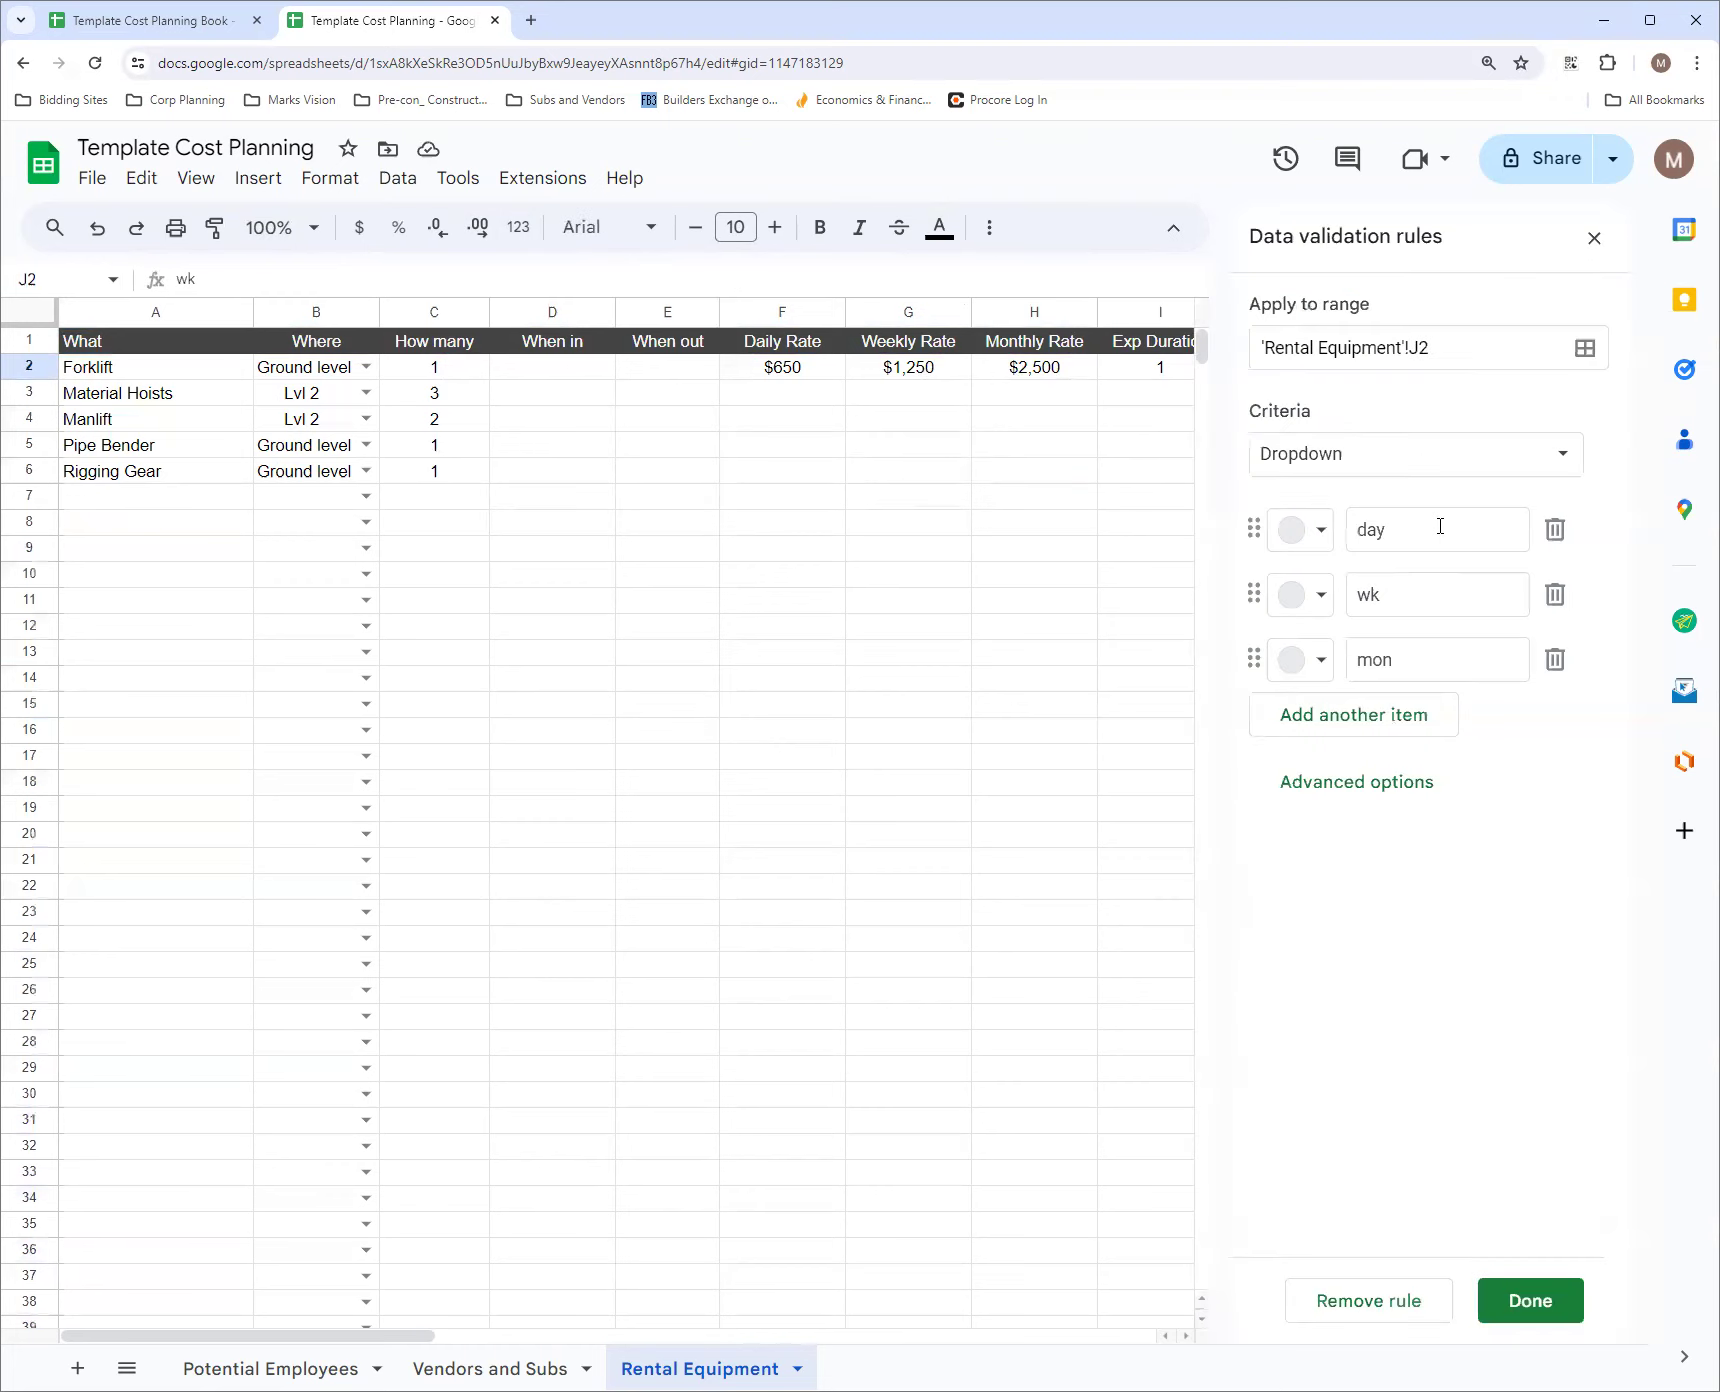
left_click(1352, 782)
left_click(1305, 1112)
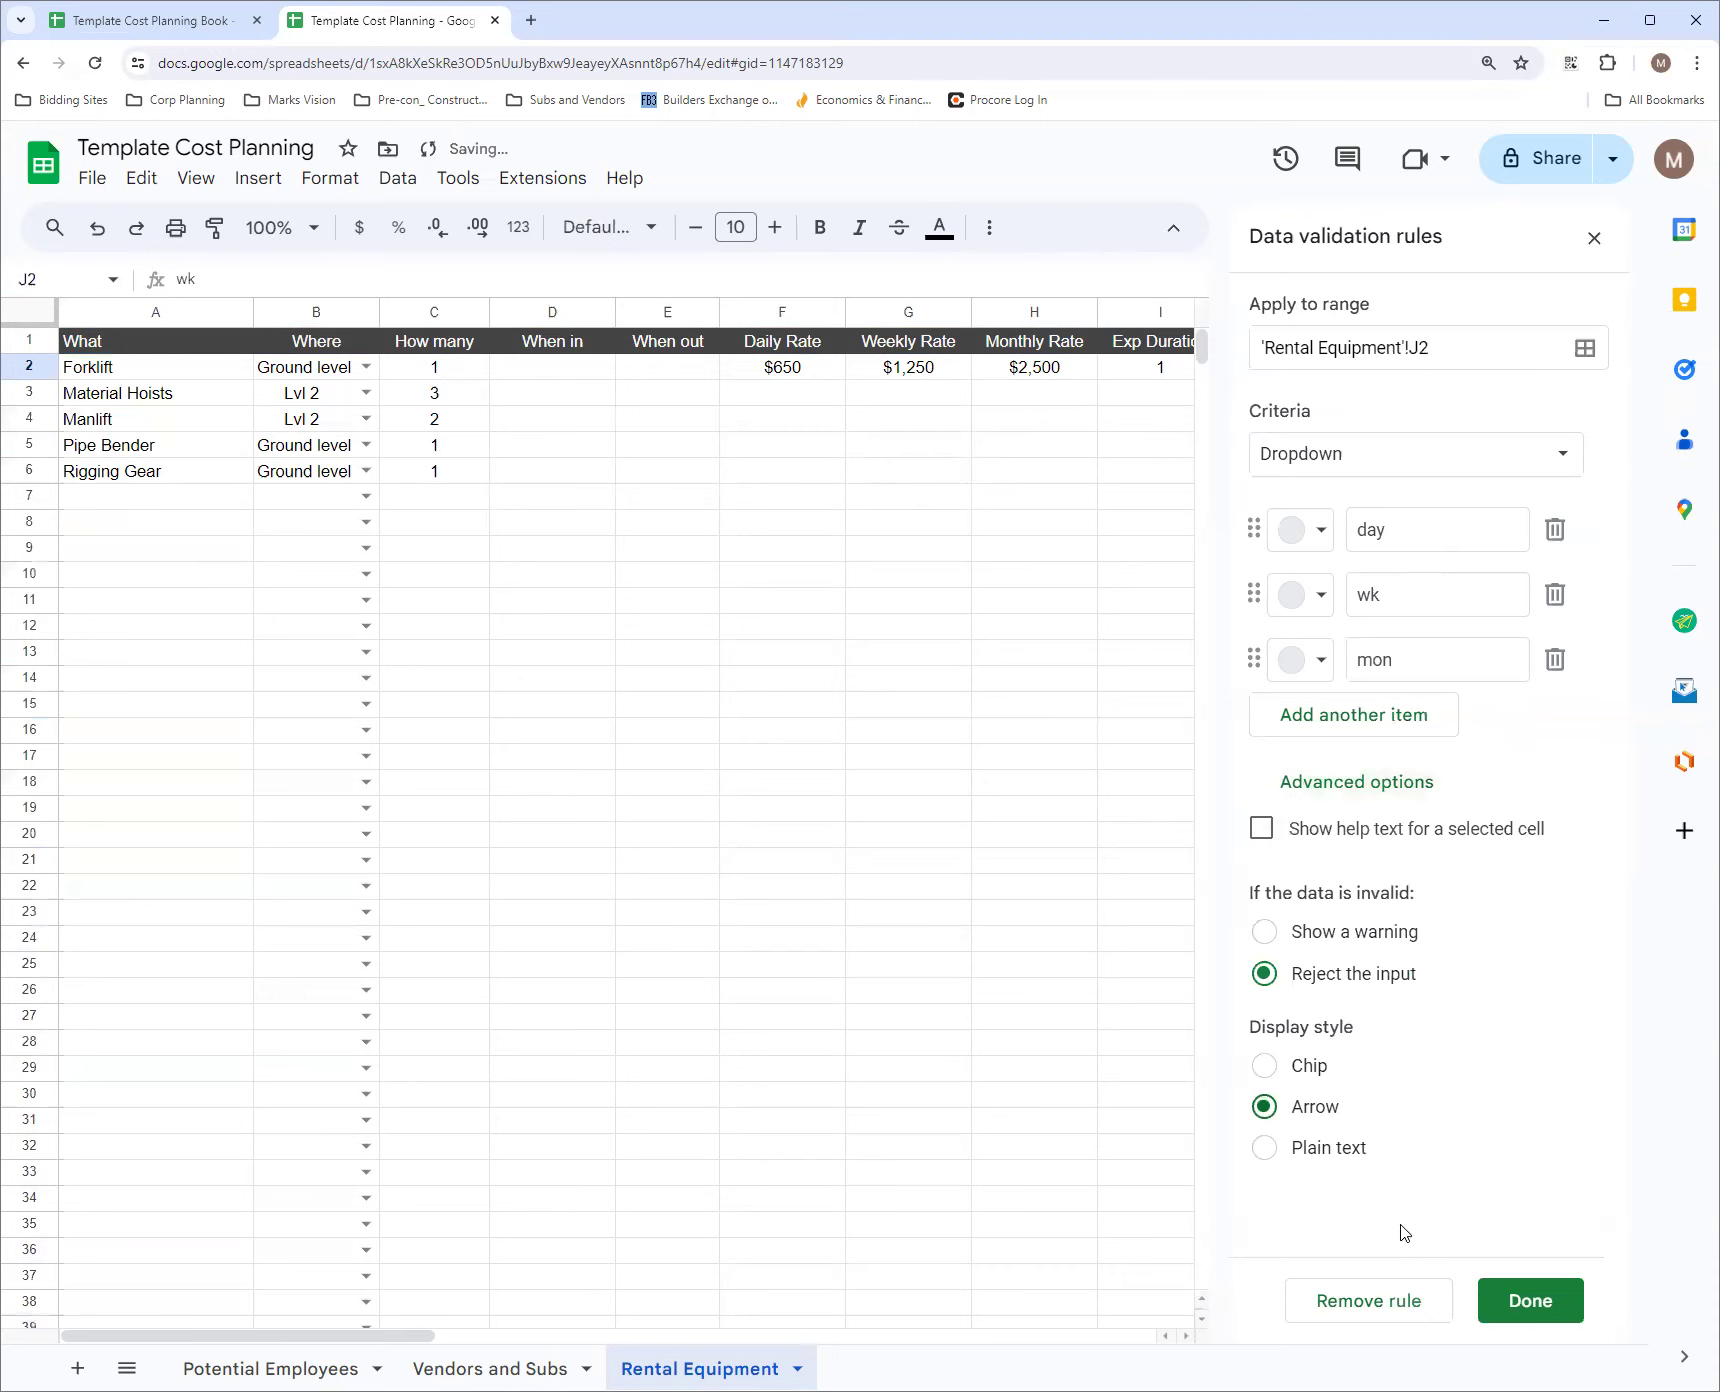
left_click(1530, 1300)
left_click(1171, 815)
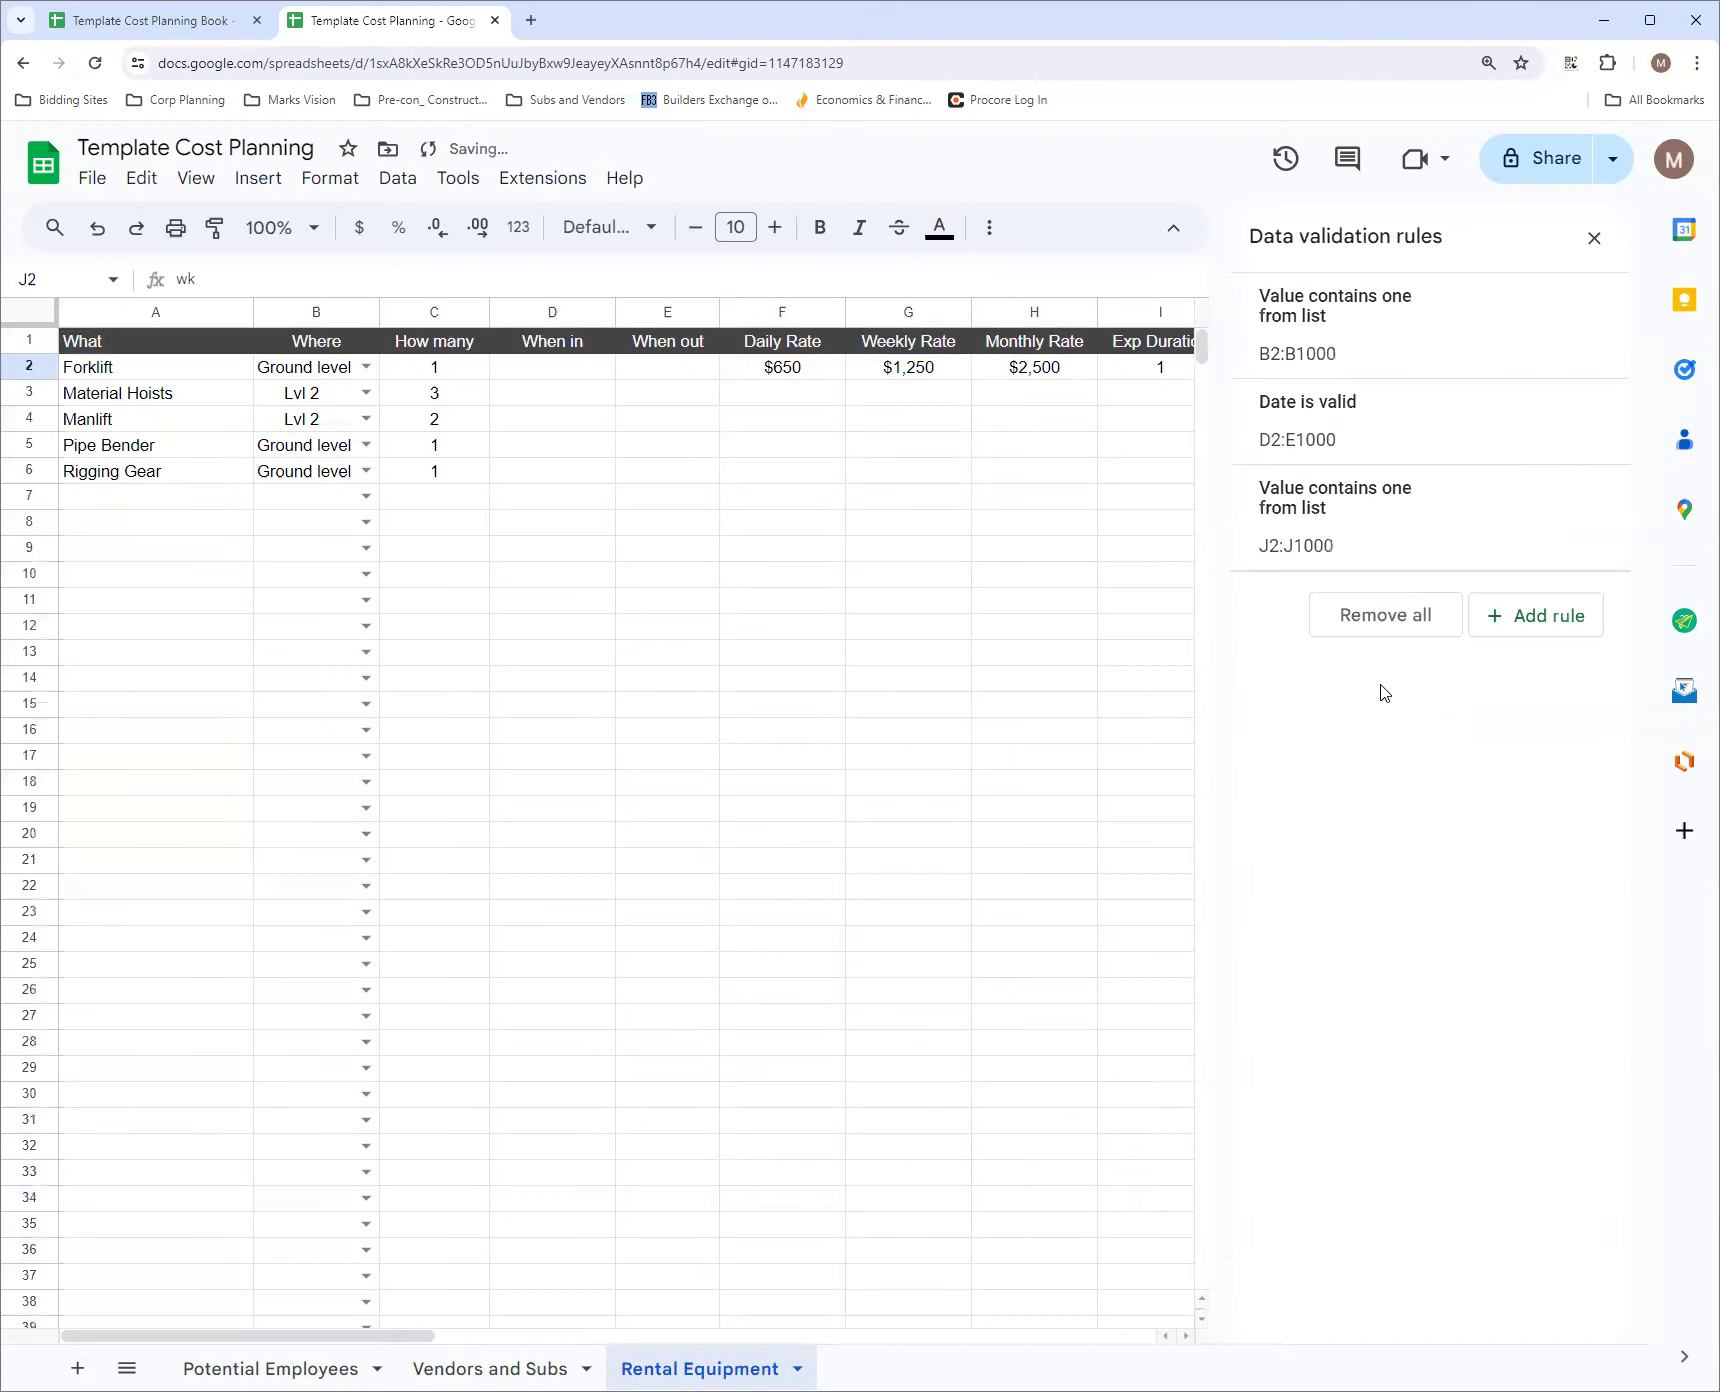
left_click(1594, 237)
Add a dropdown data validation rule to the Vendor cells K2:K1000 with Sunbelt as its first item
left_click(1443, 384)
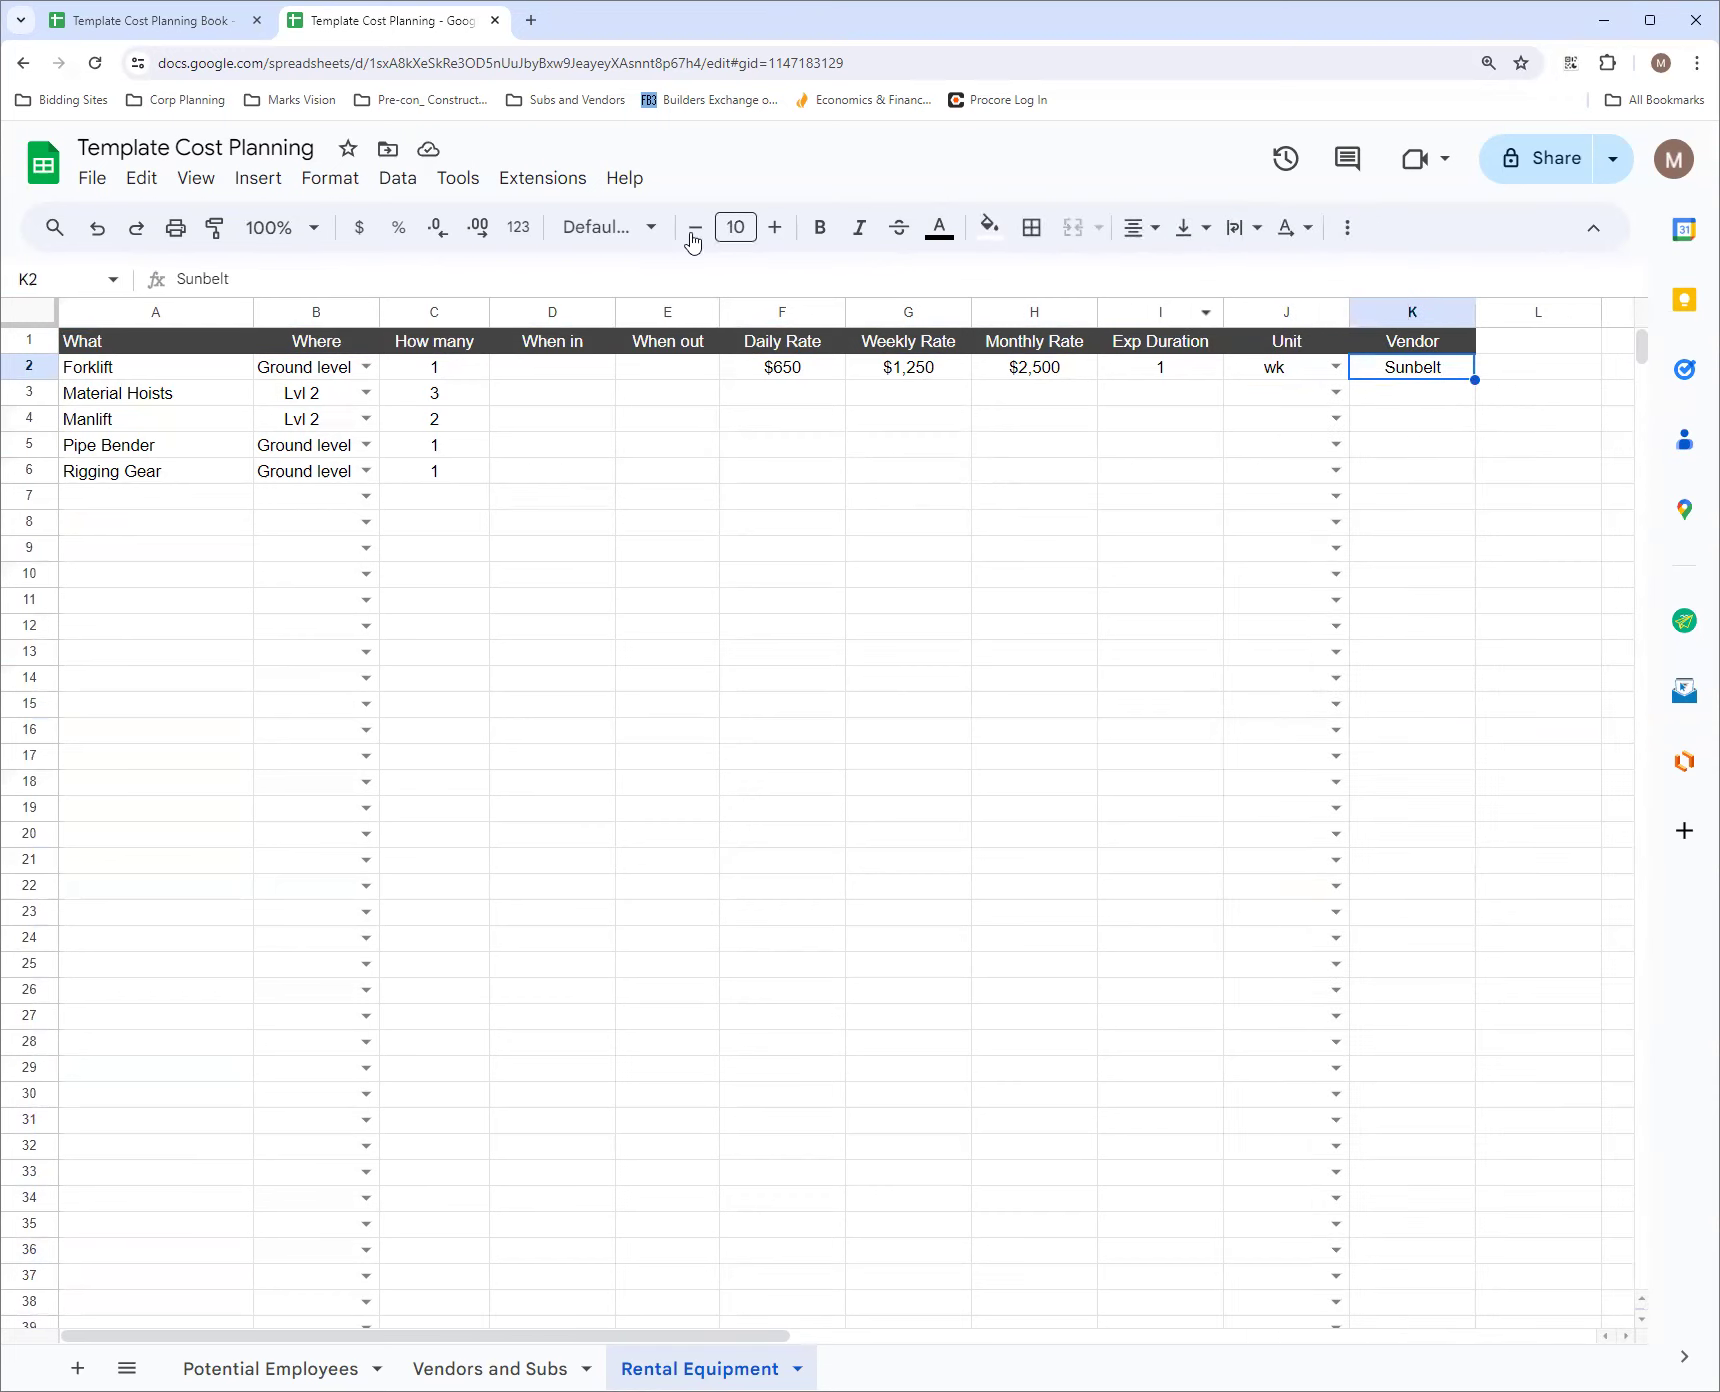
left_click(80, 280)
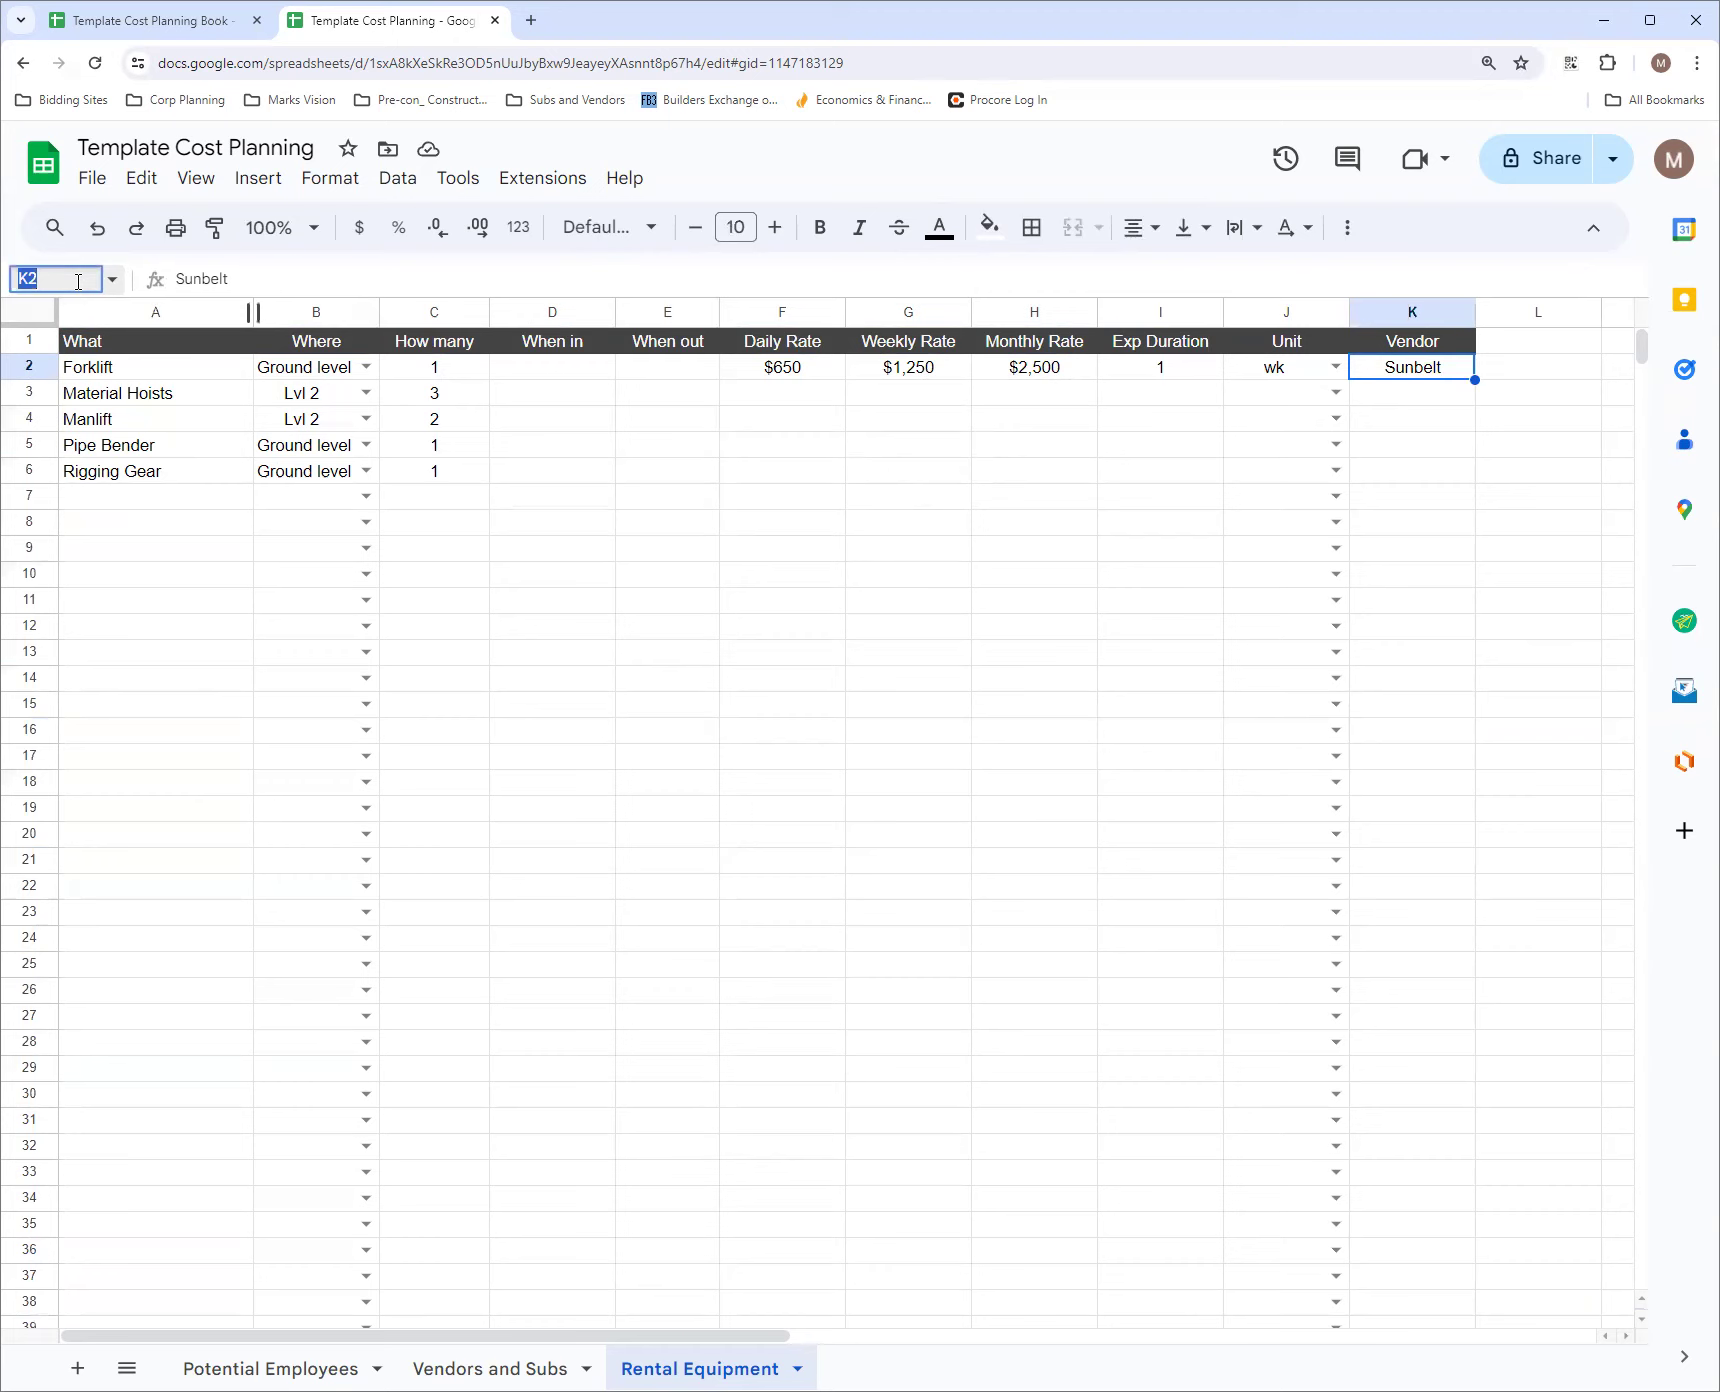
left_click(78, 281)
type(":K1000")
key("Return")
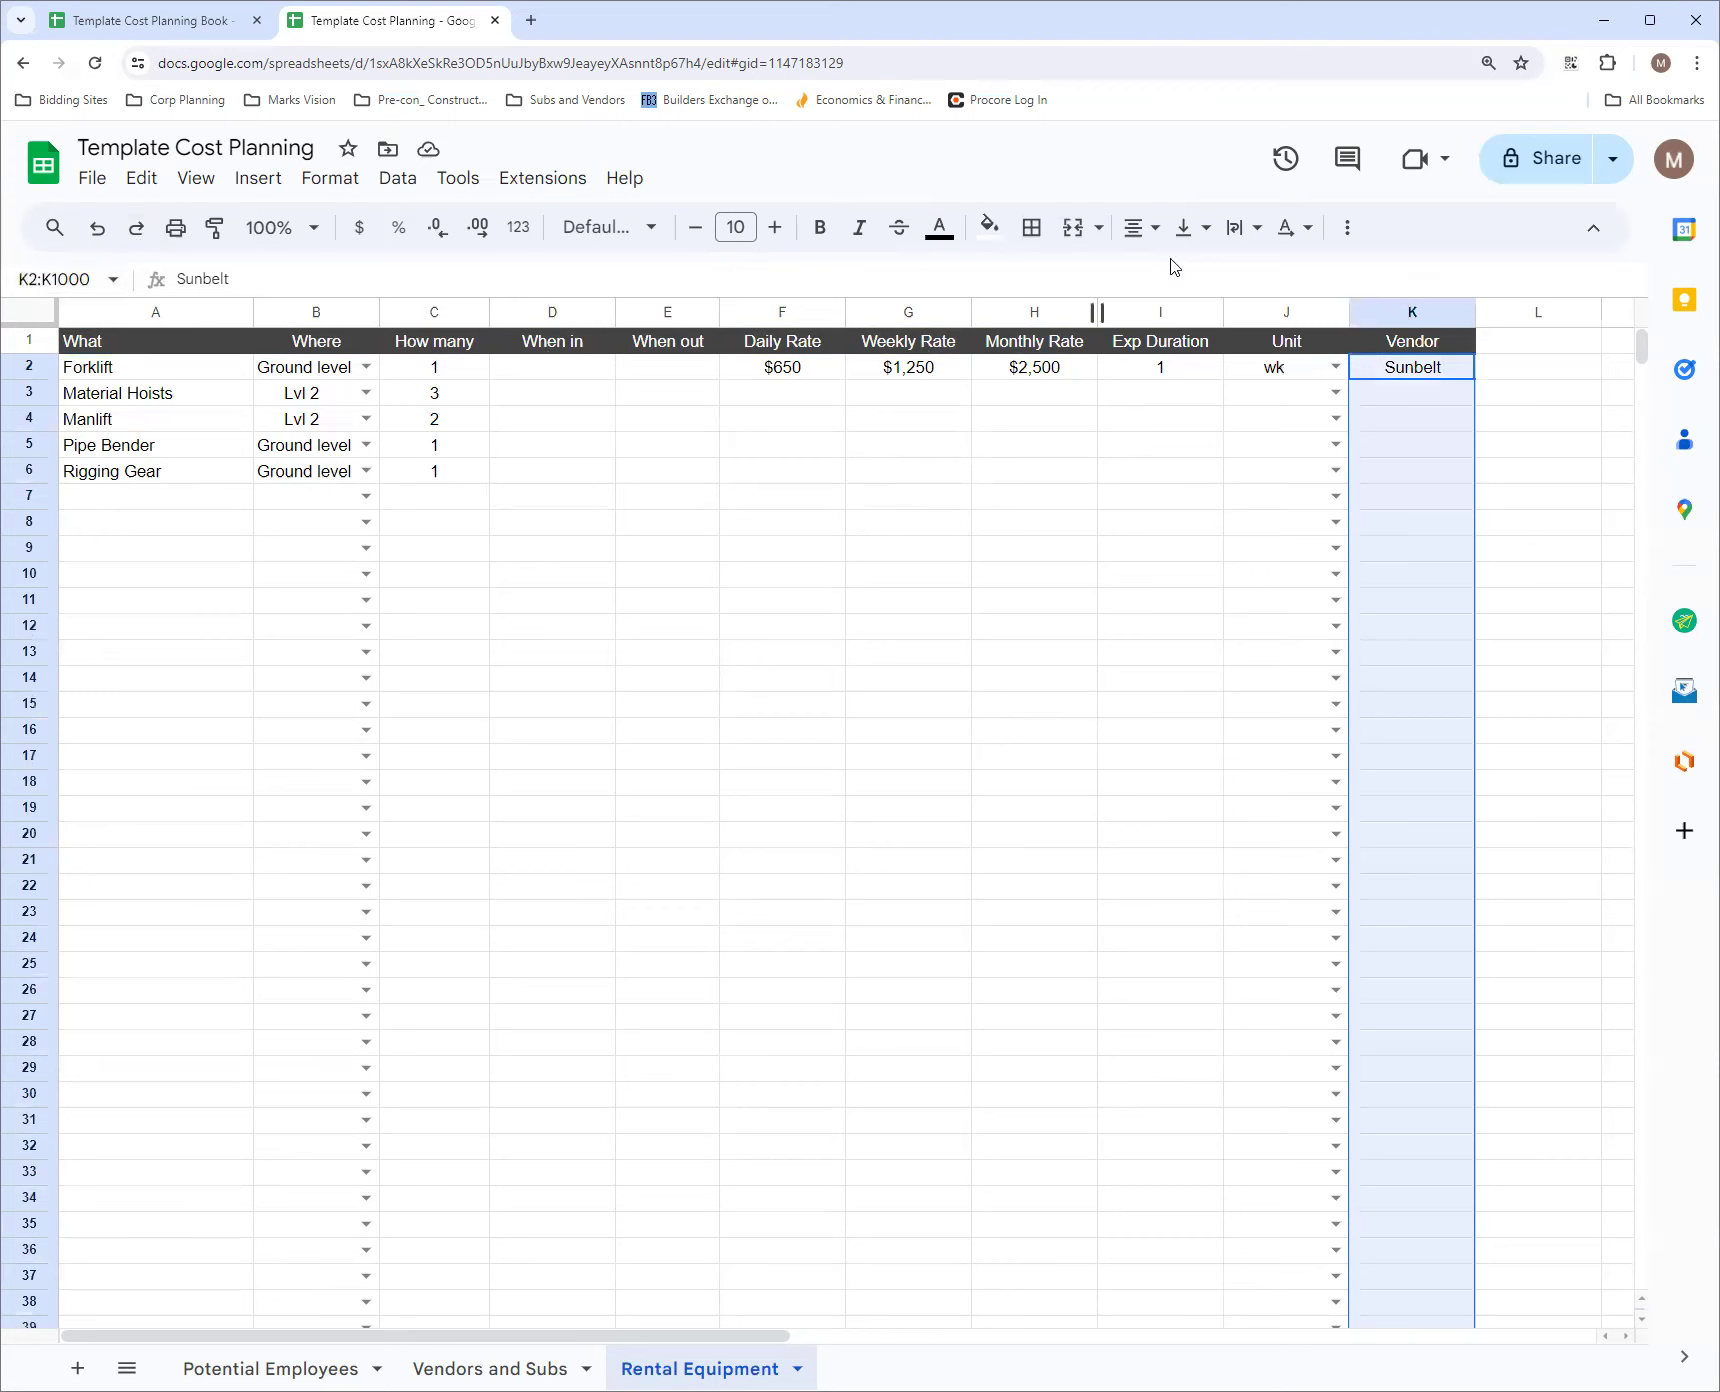
left_click(398, 179)
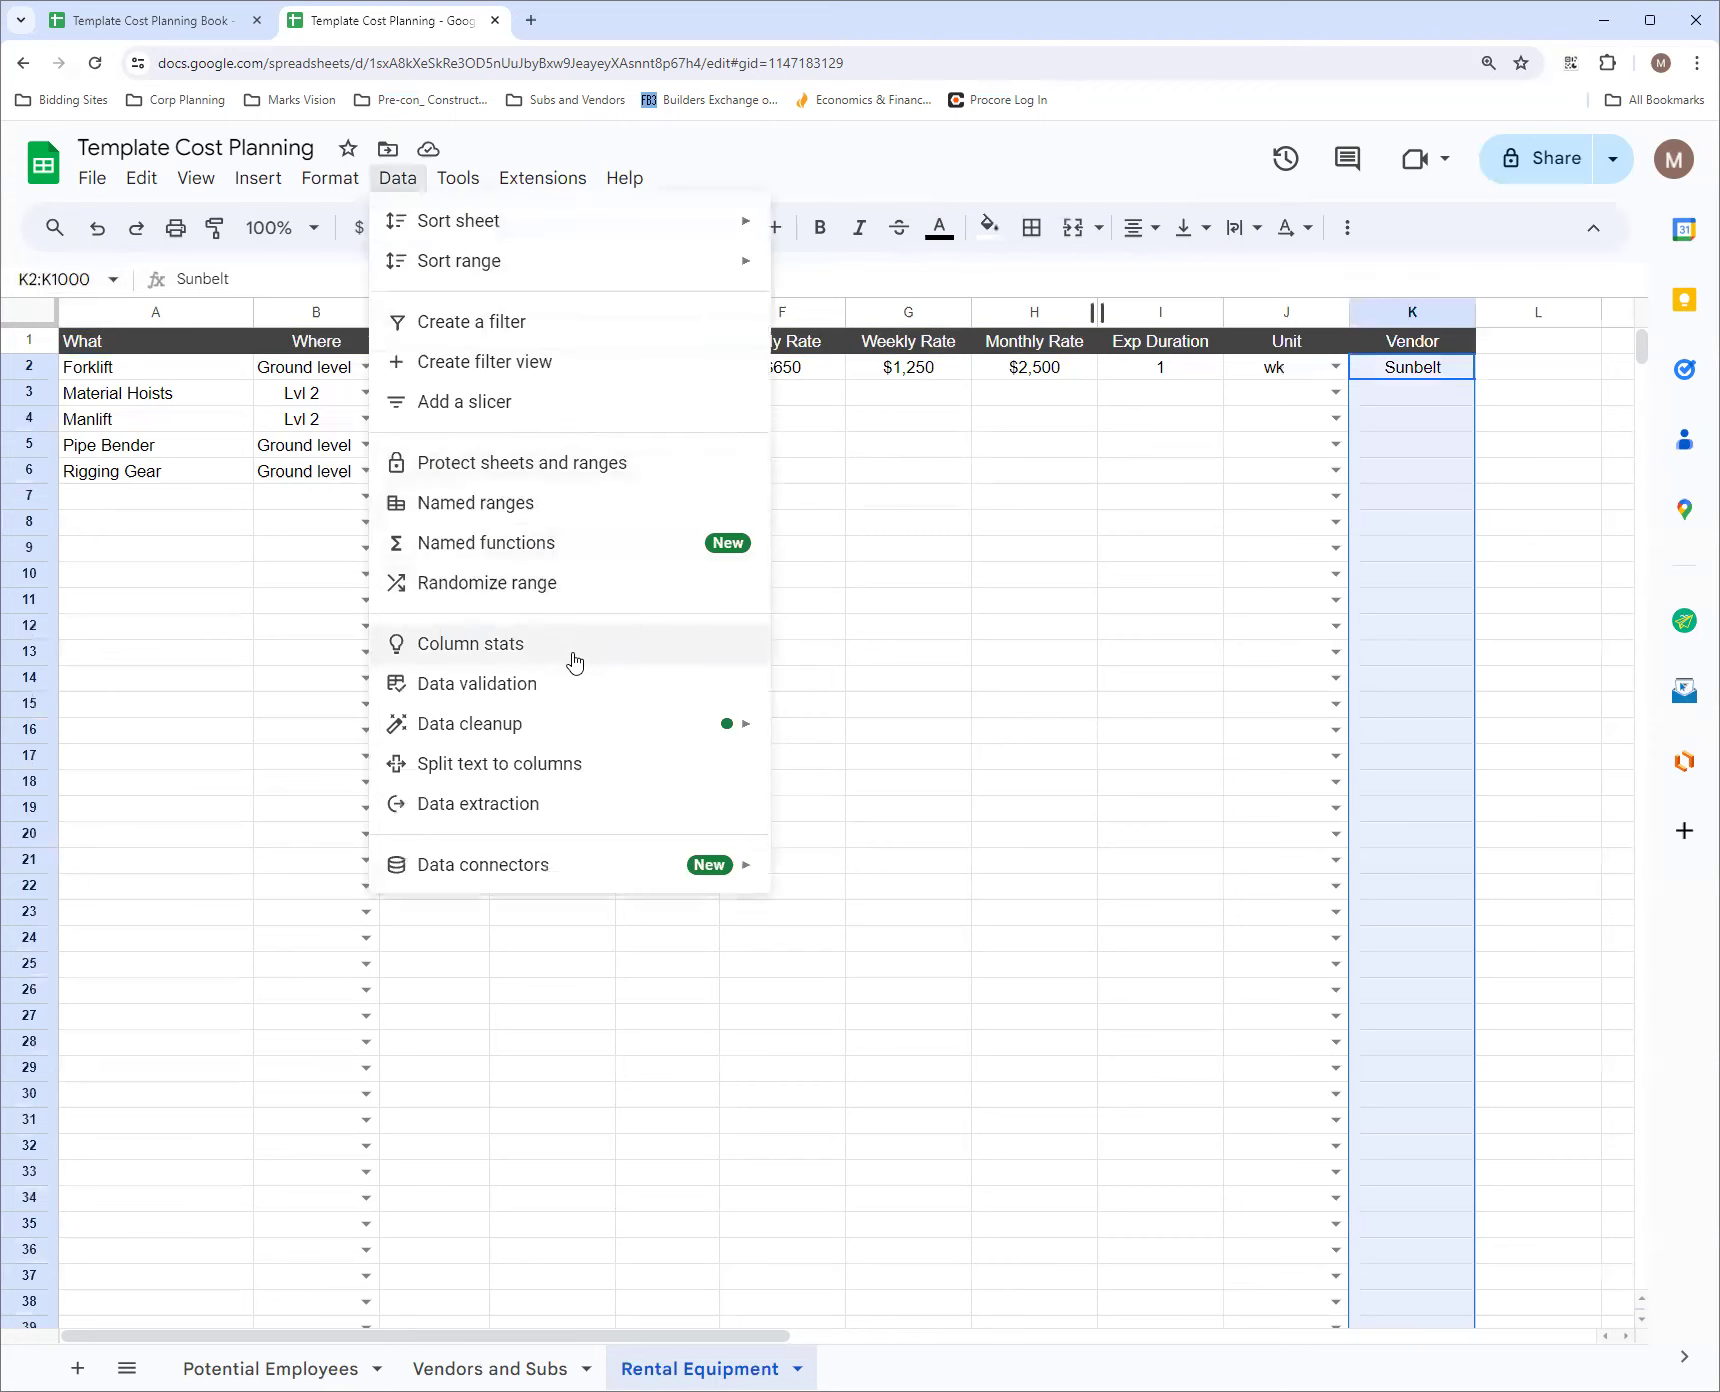
left_click(572, 685)
left_click(1505, 618)
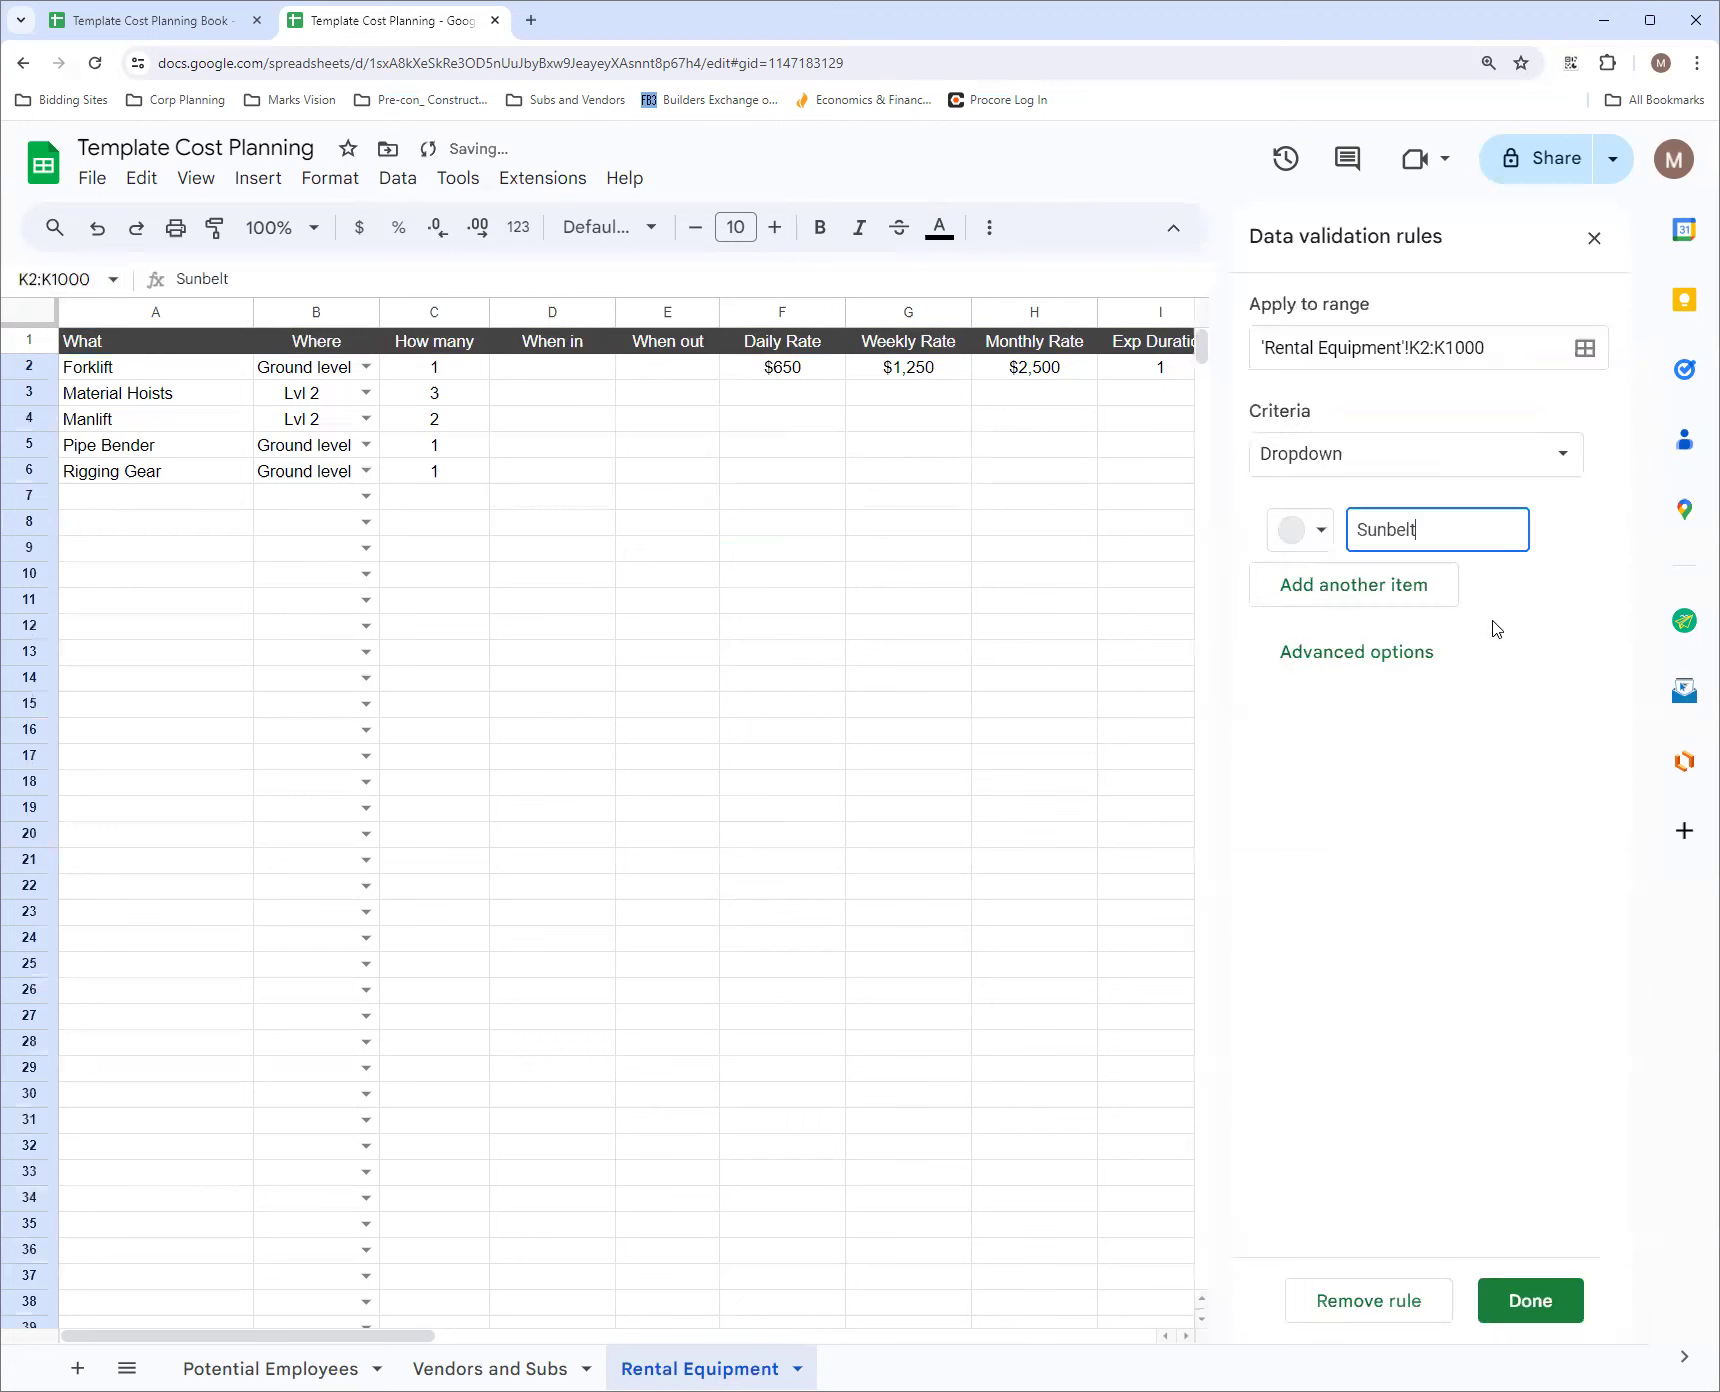
Add National and JIMMY RENTS as further items of the Vendor dropdown rule
left_click(1348, 588)
type("National")
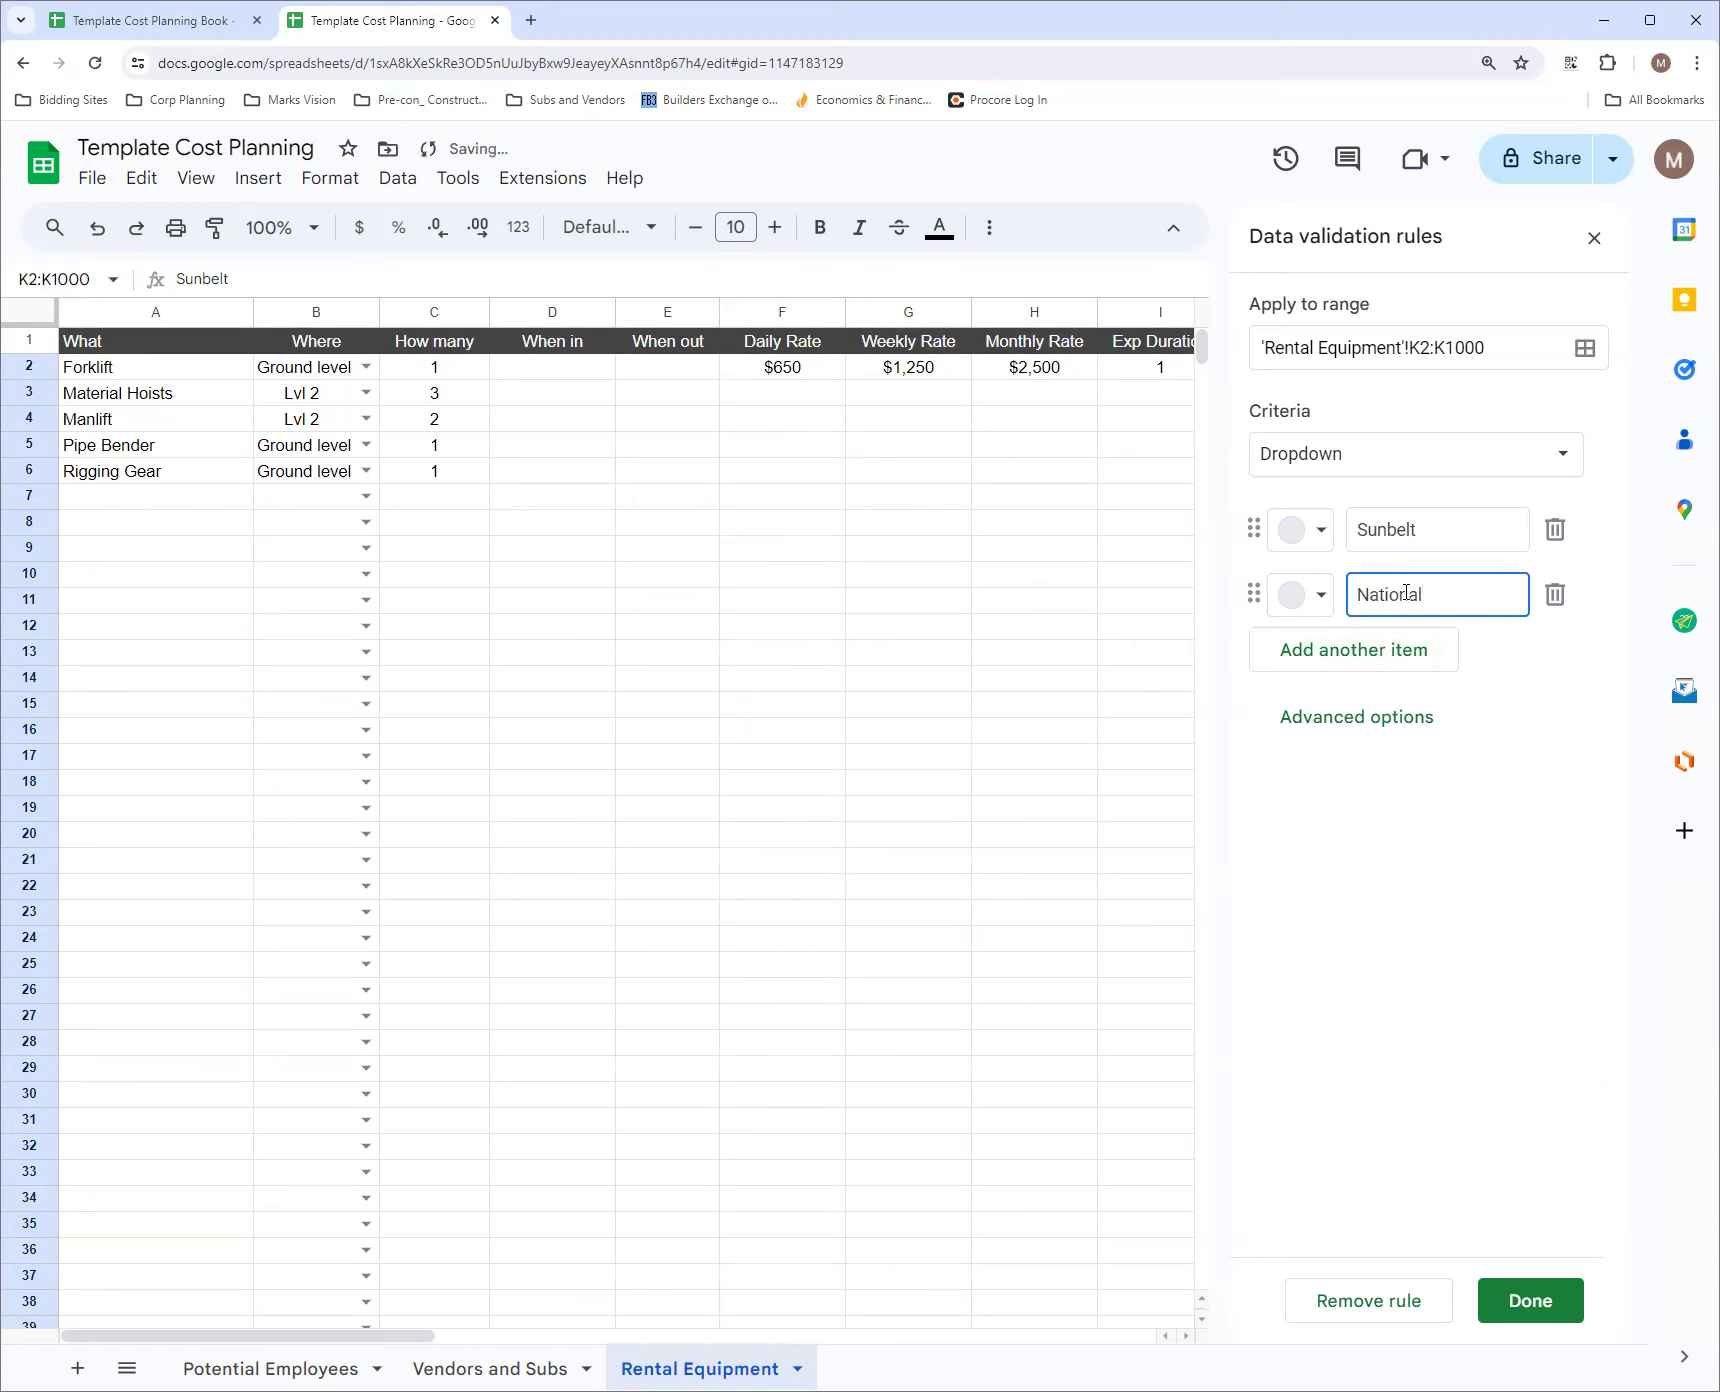
left_click(1405, 650)
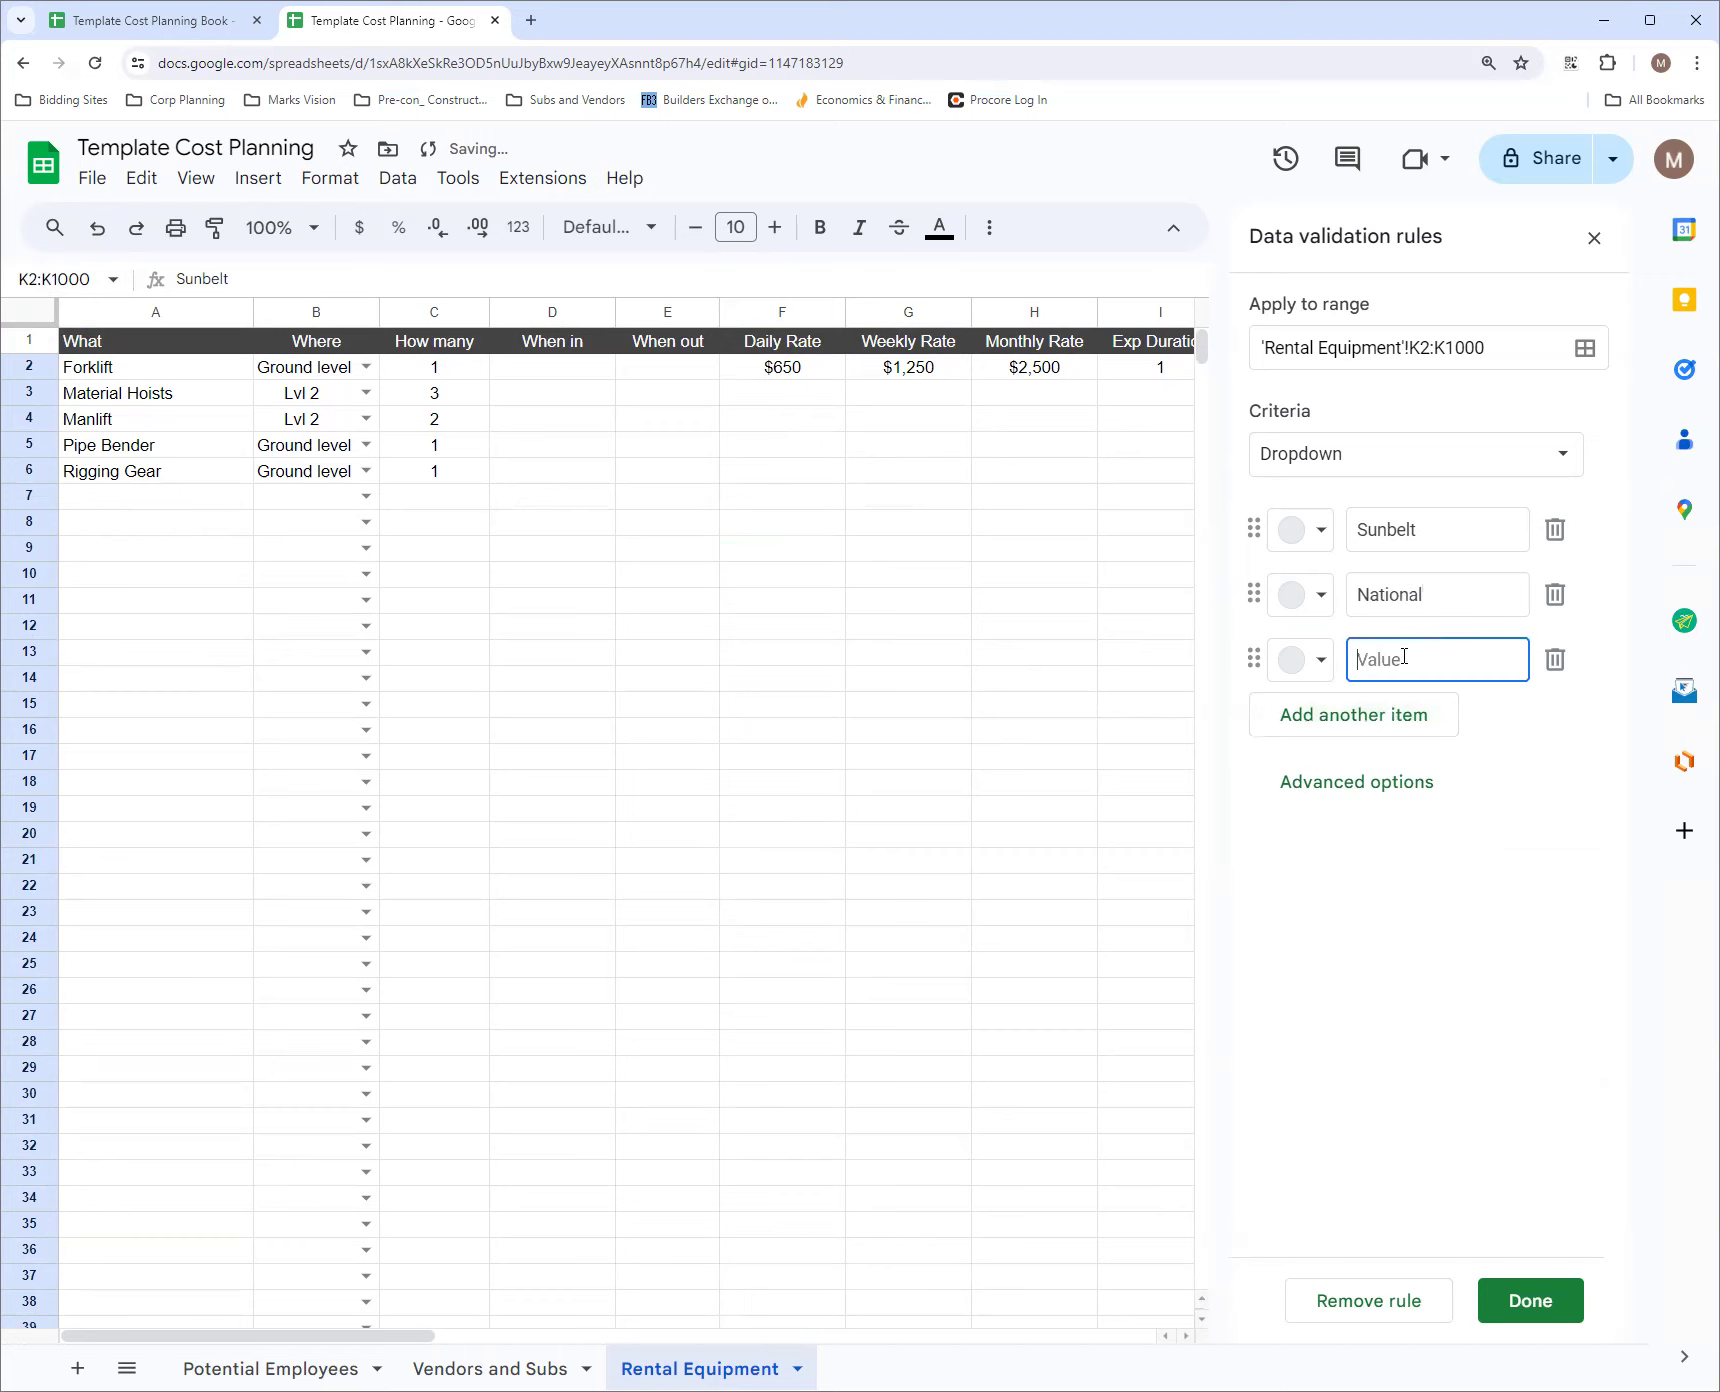
type("JIMMY RENTS")
Set the Vendor dropdown's display style to Arrow and save the rule
left_click(1378, 779)
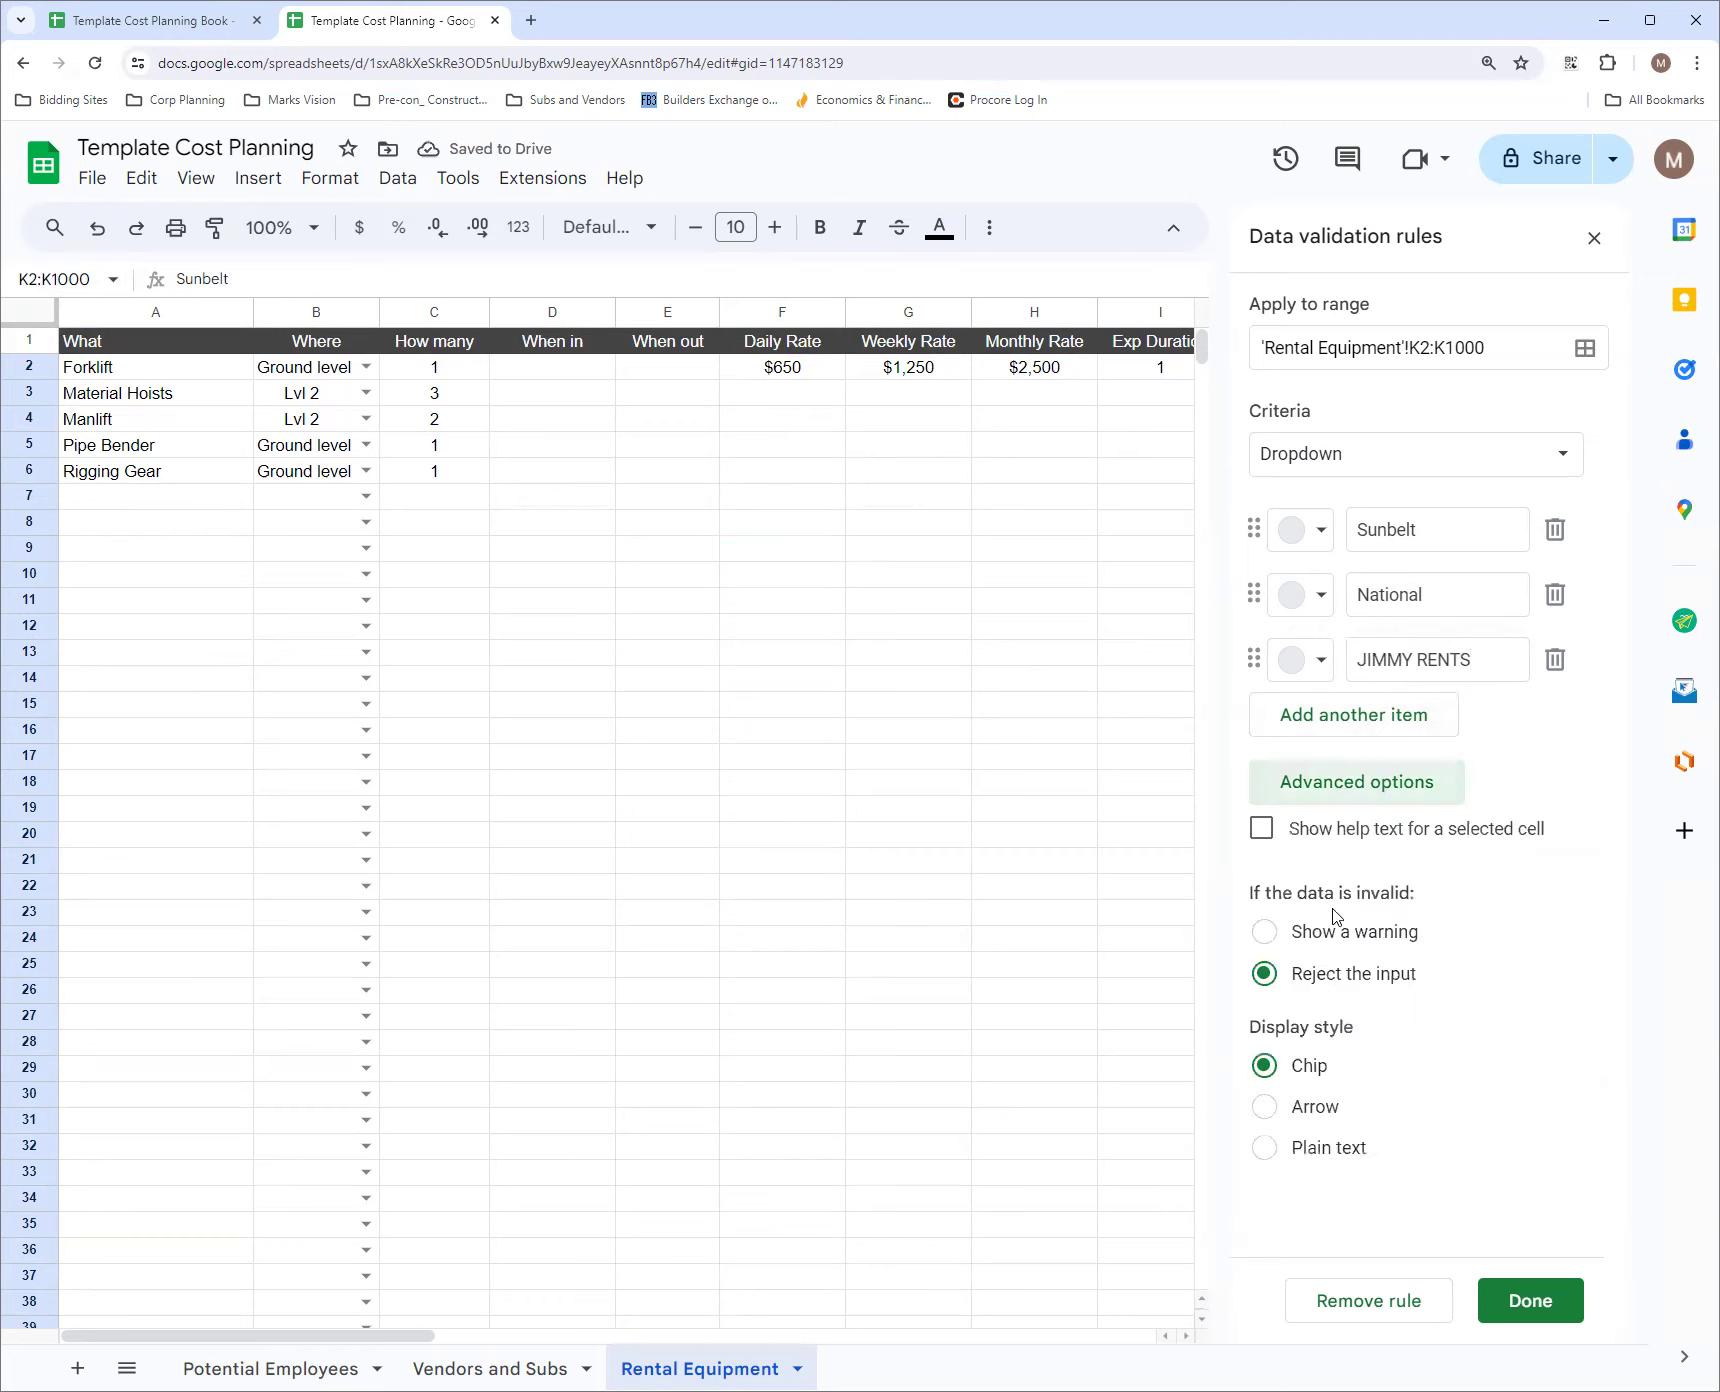
left_click(1266, 1107)
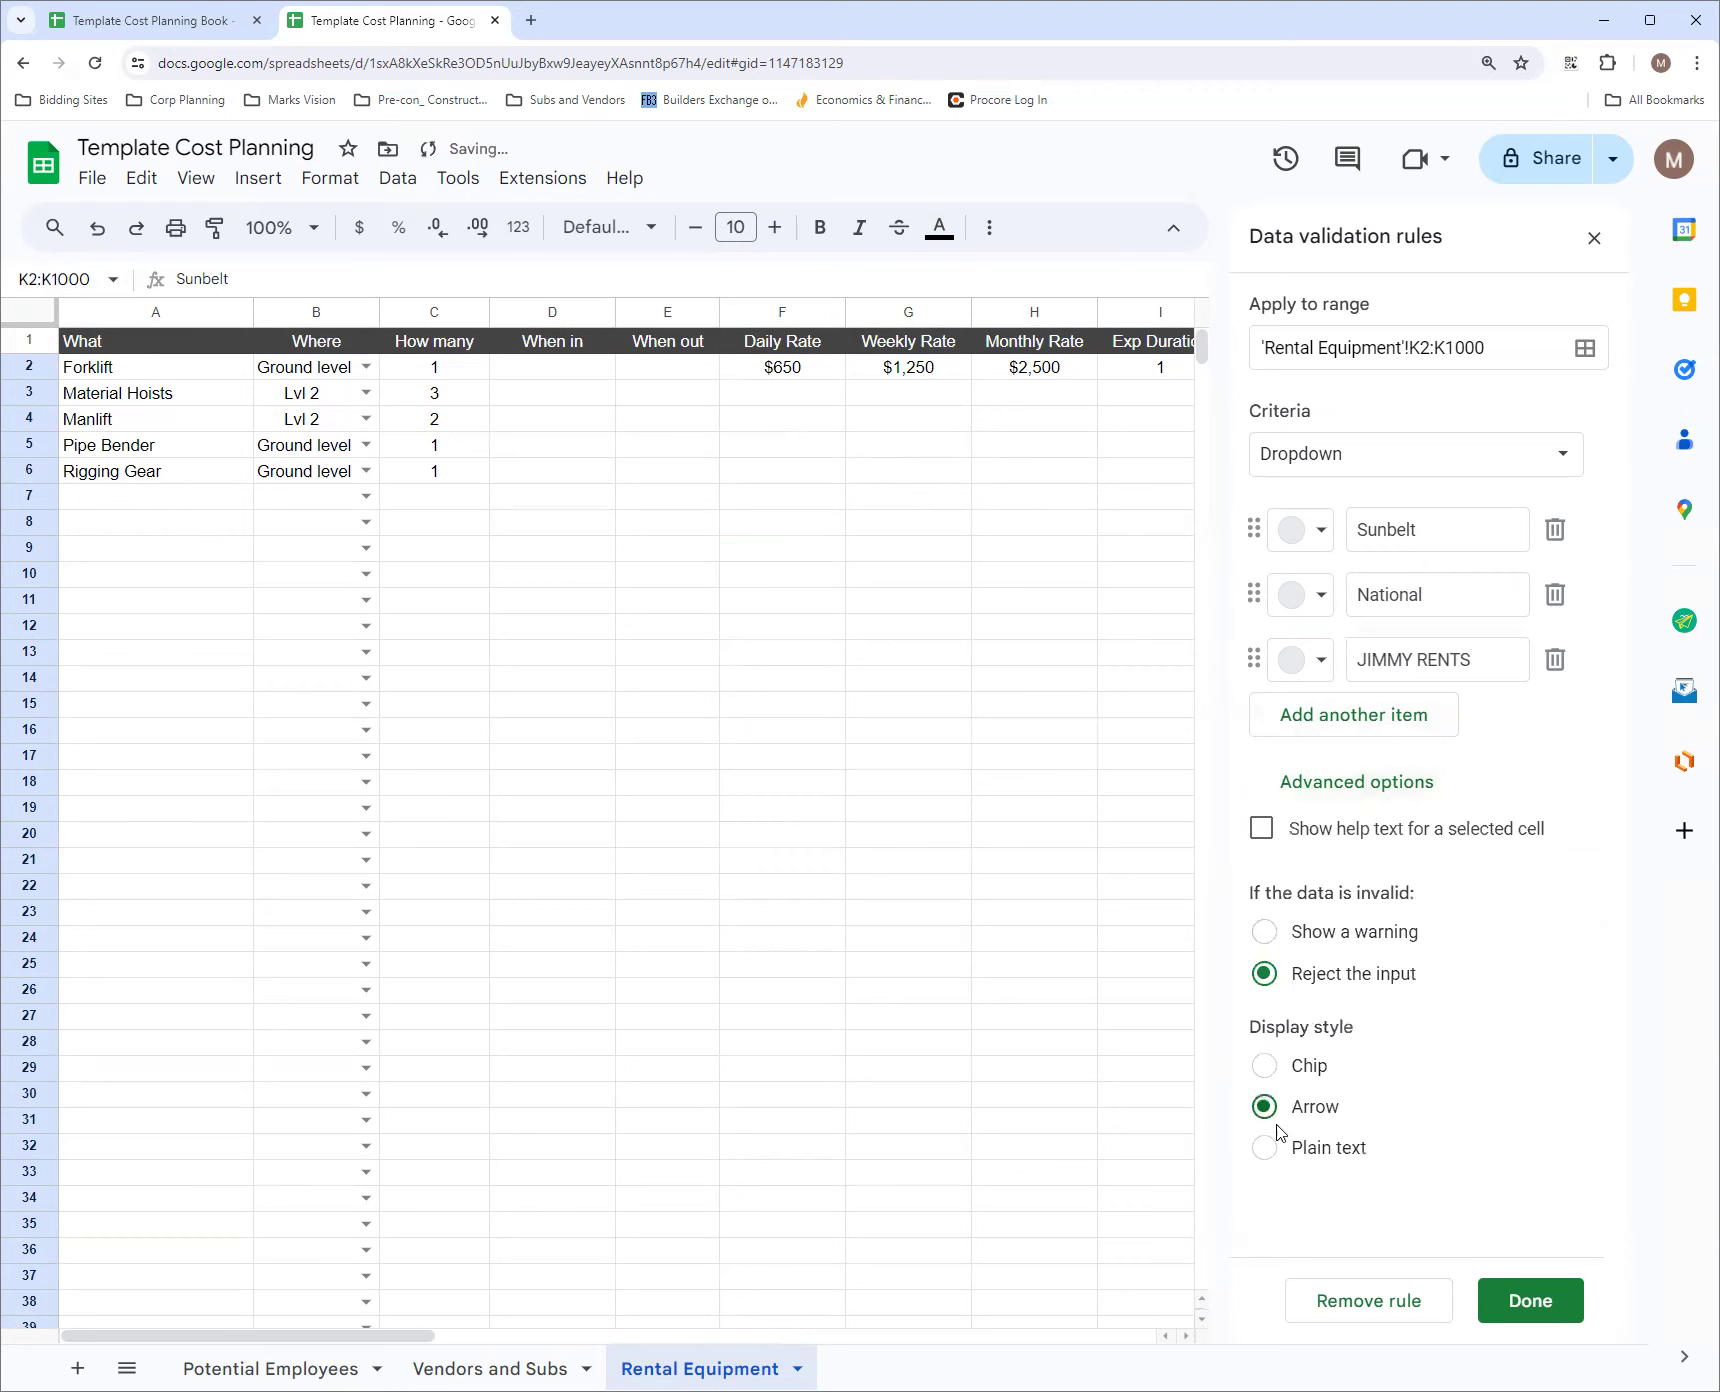
left_click(1522, 1302)
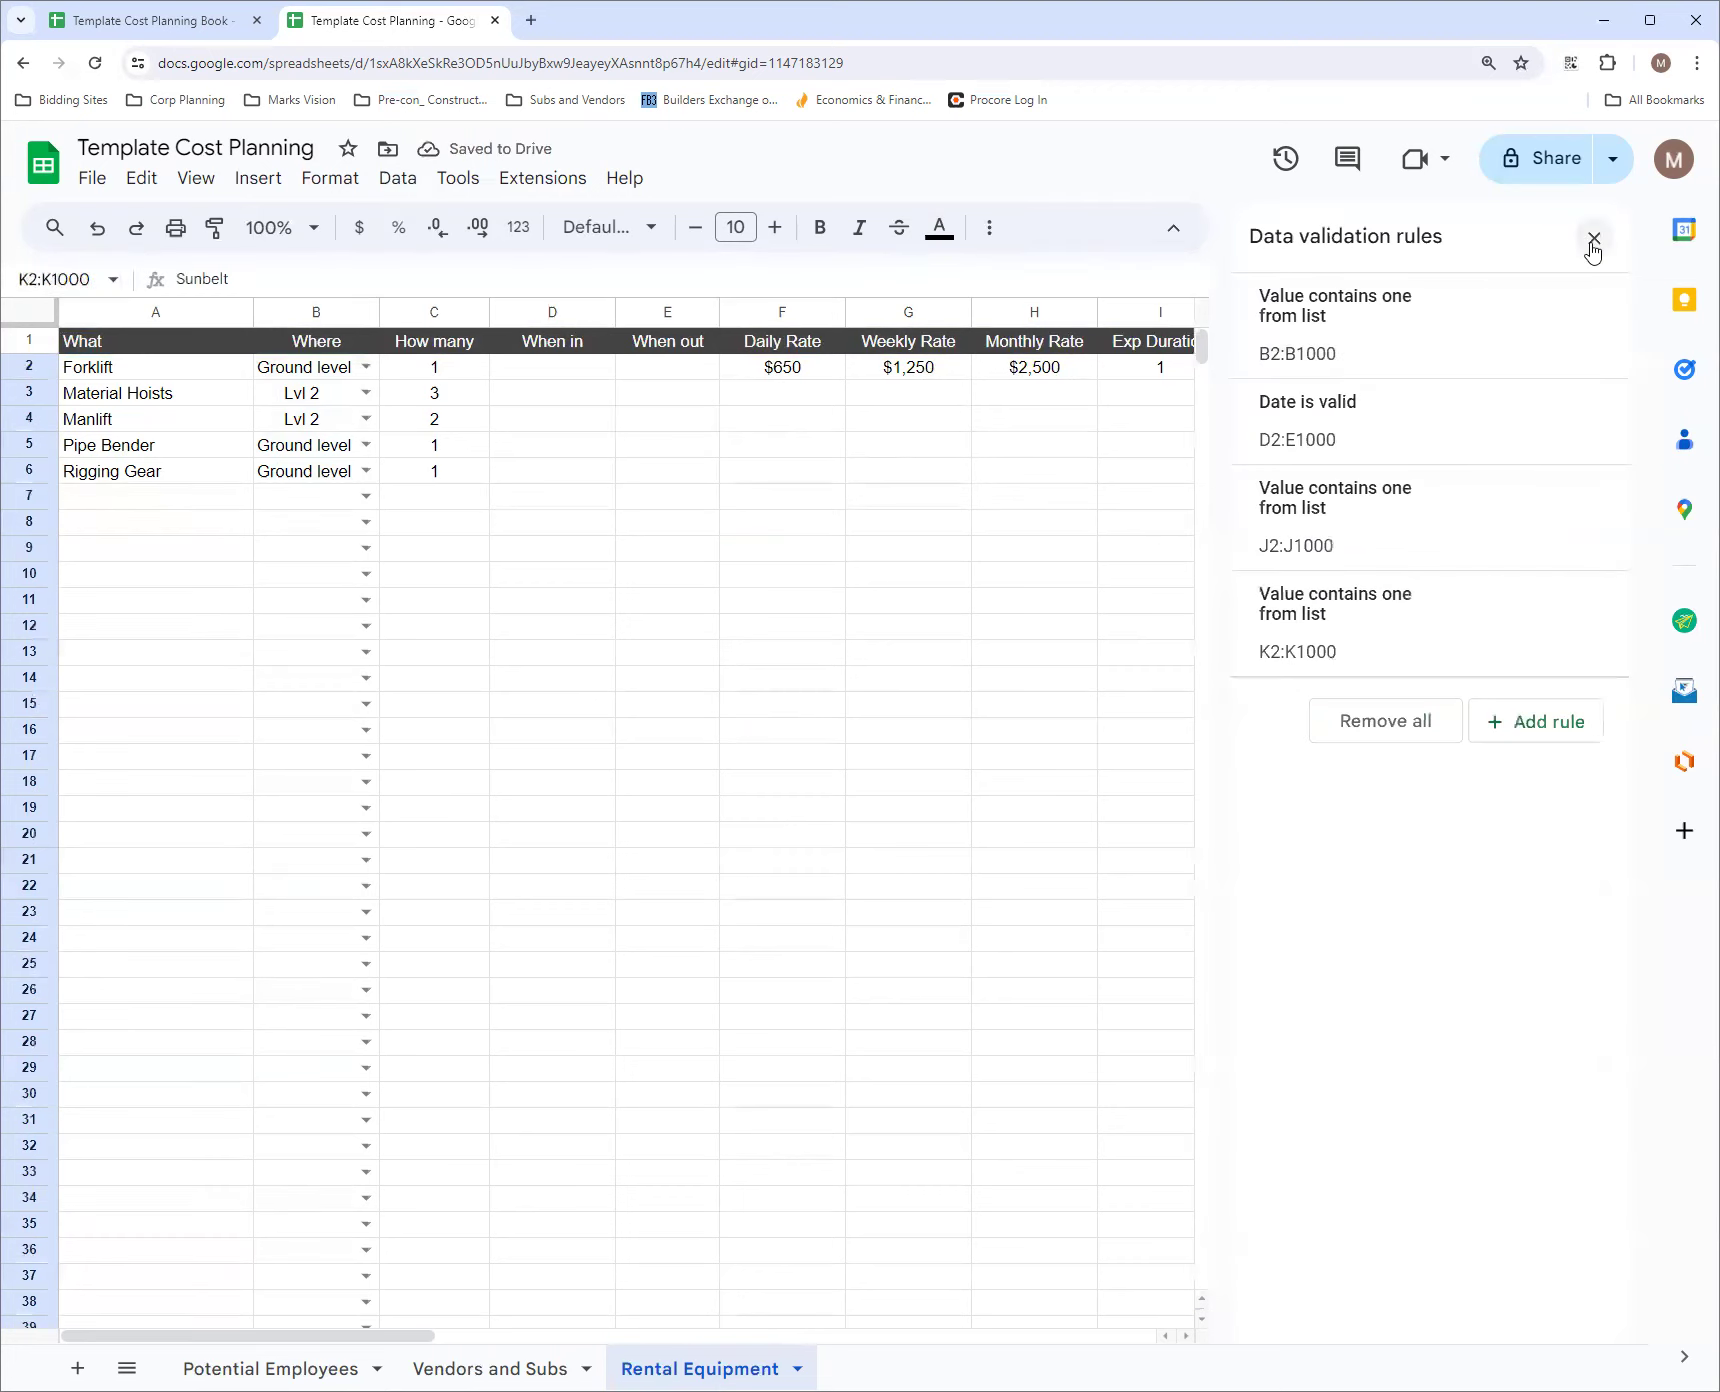
Close the data validation rules and review the Potential Employees, Vendors and Subs, and Rental Equipment sheets
left_click(1593, 240)
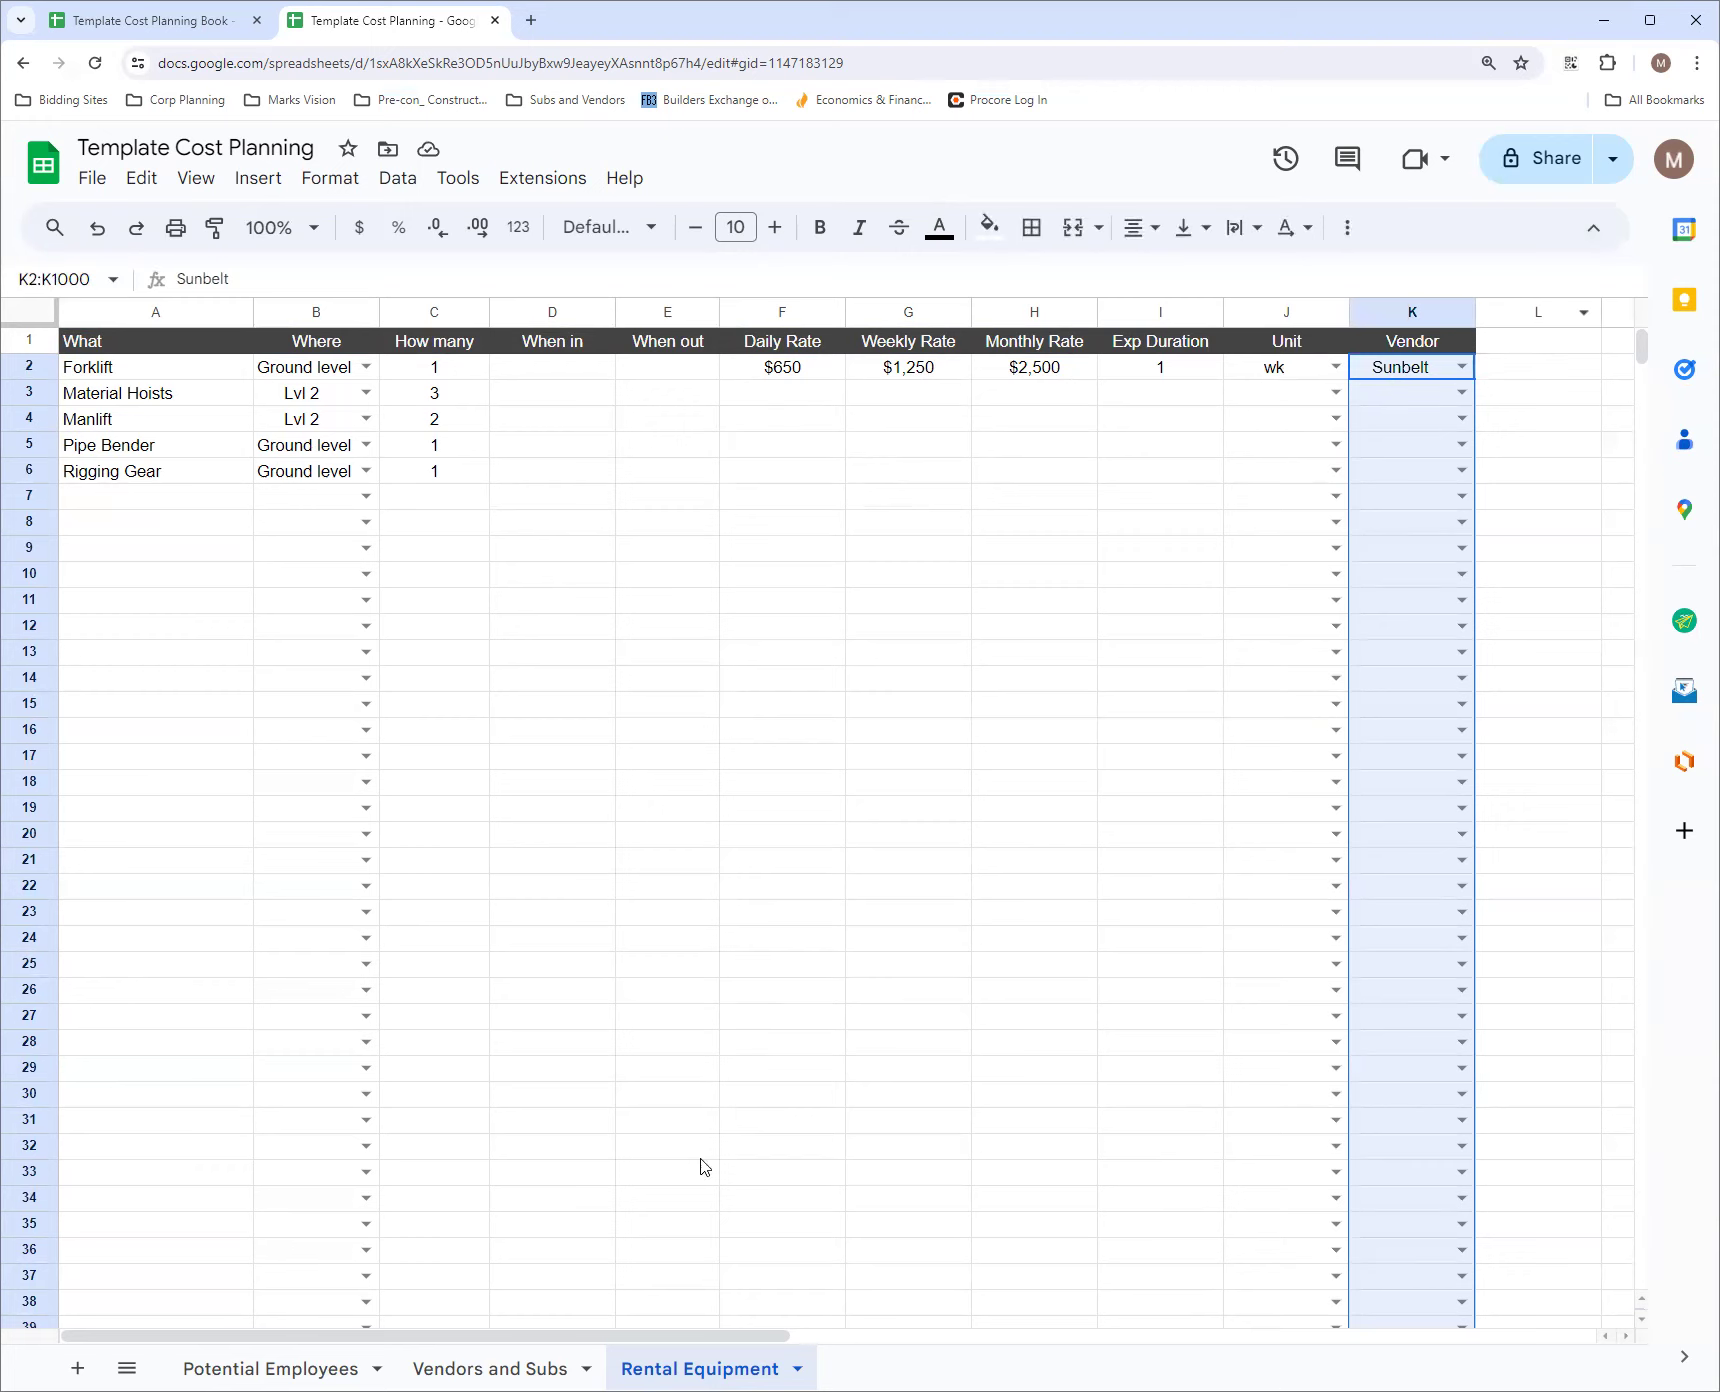
left_click(300, 1370)
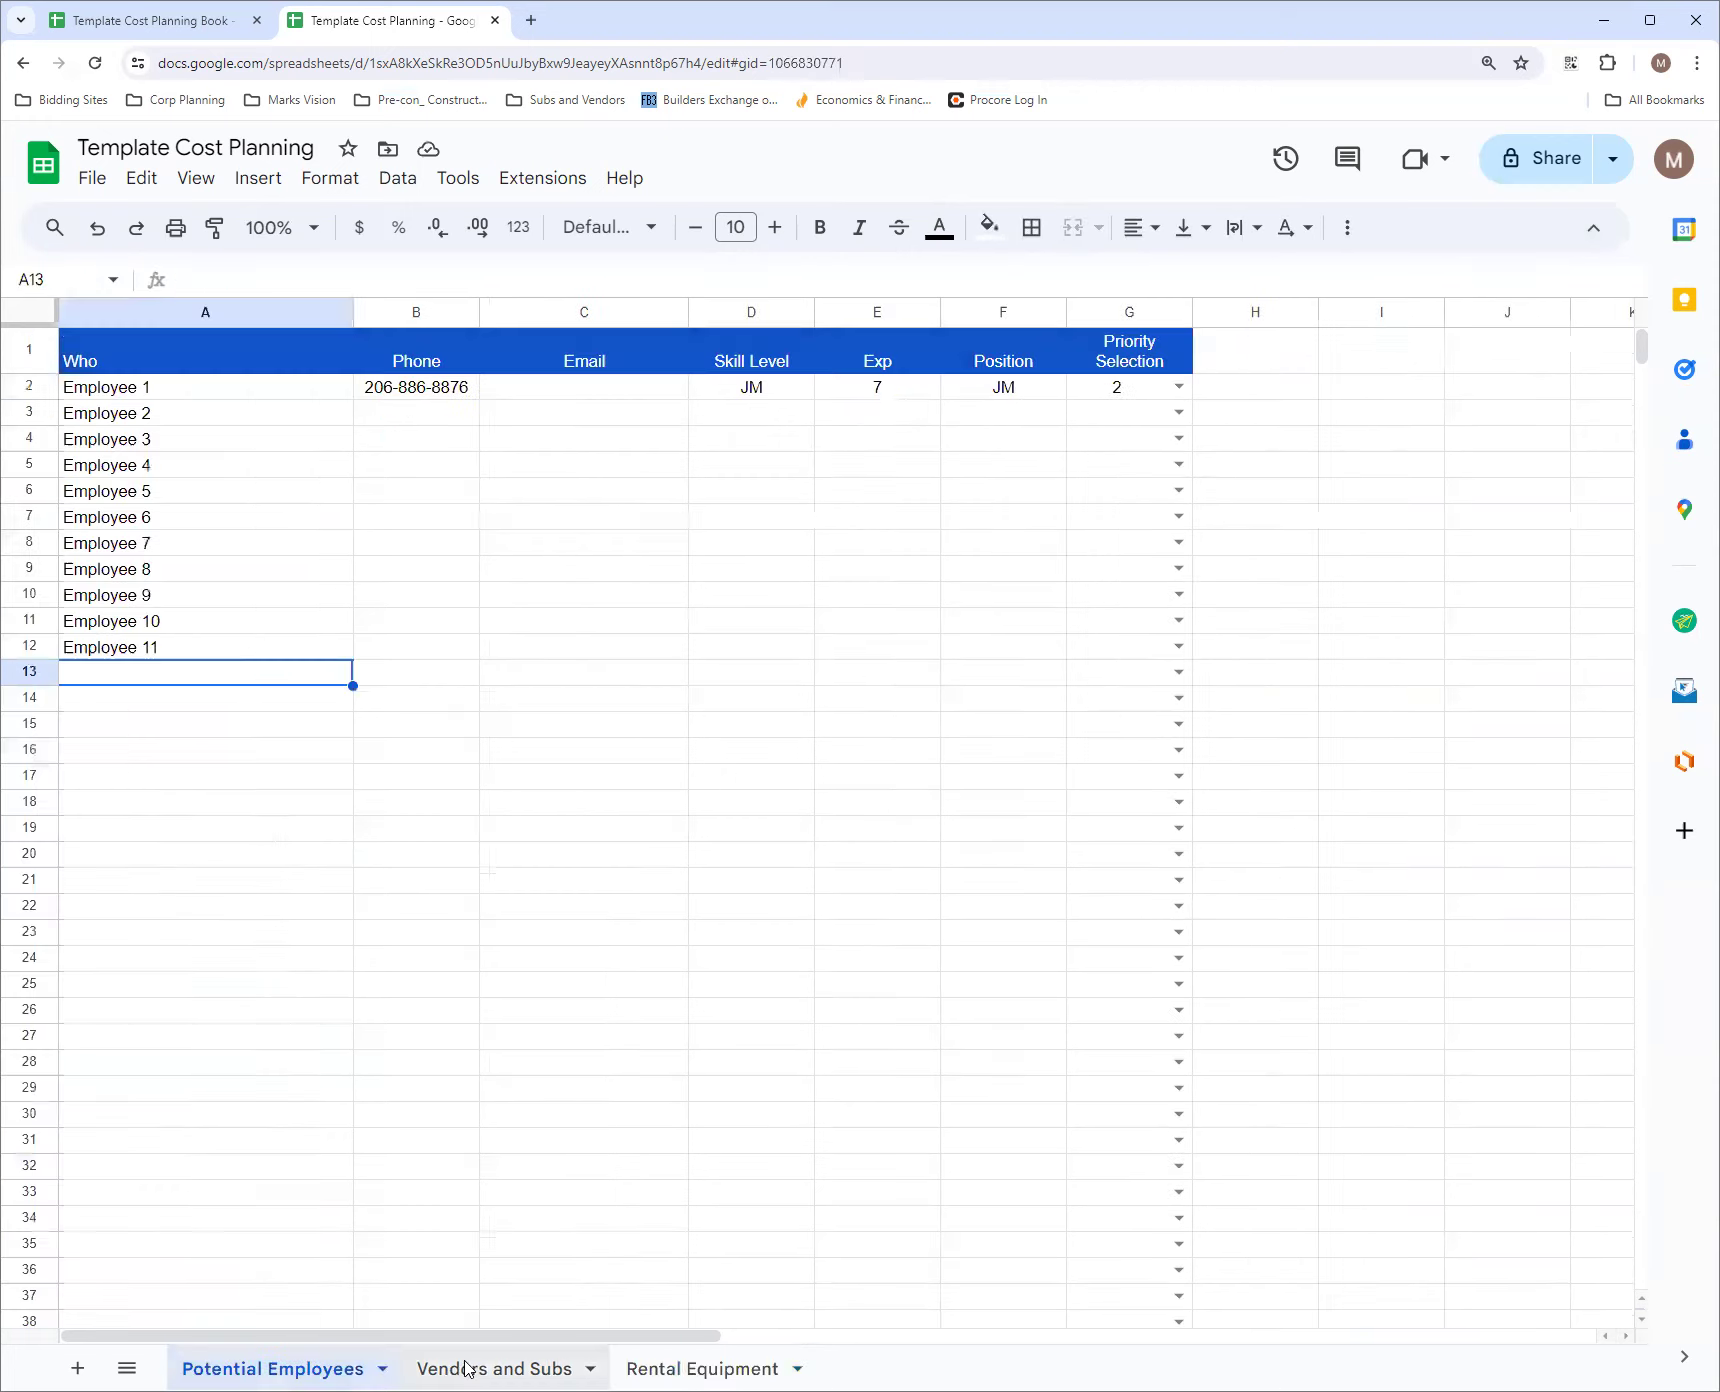
left_click(466, 1368)
left_click(672, 1366)
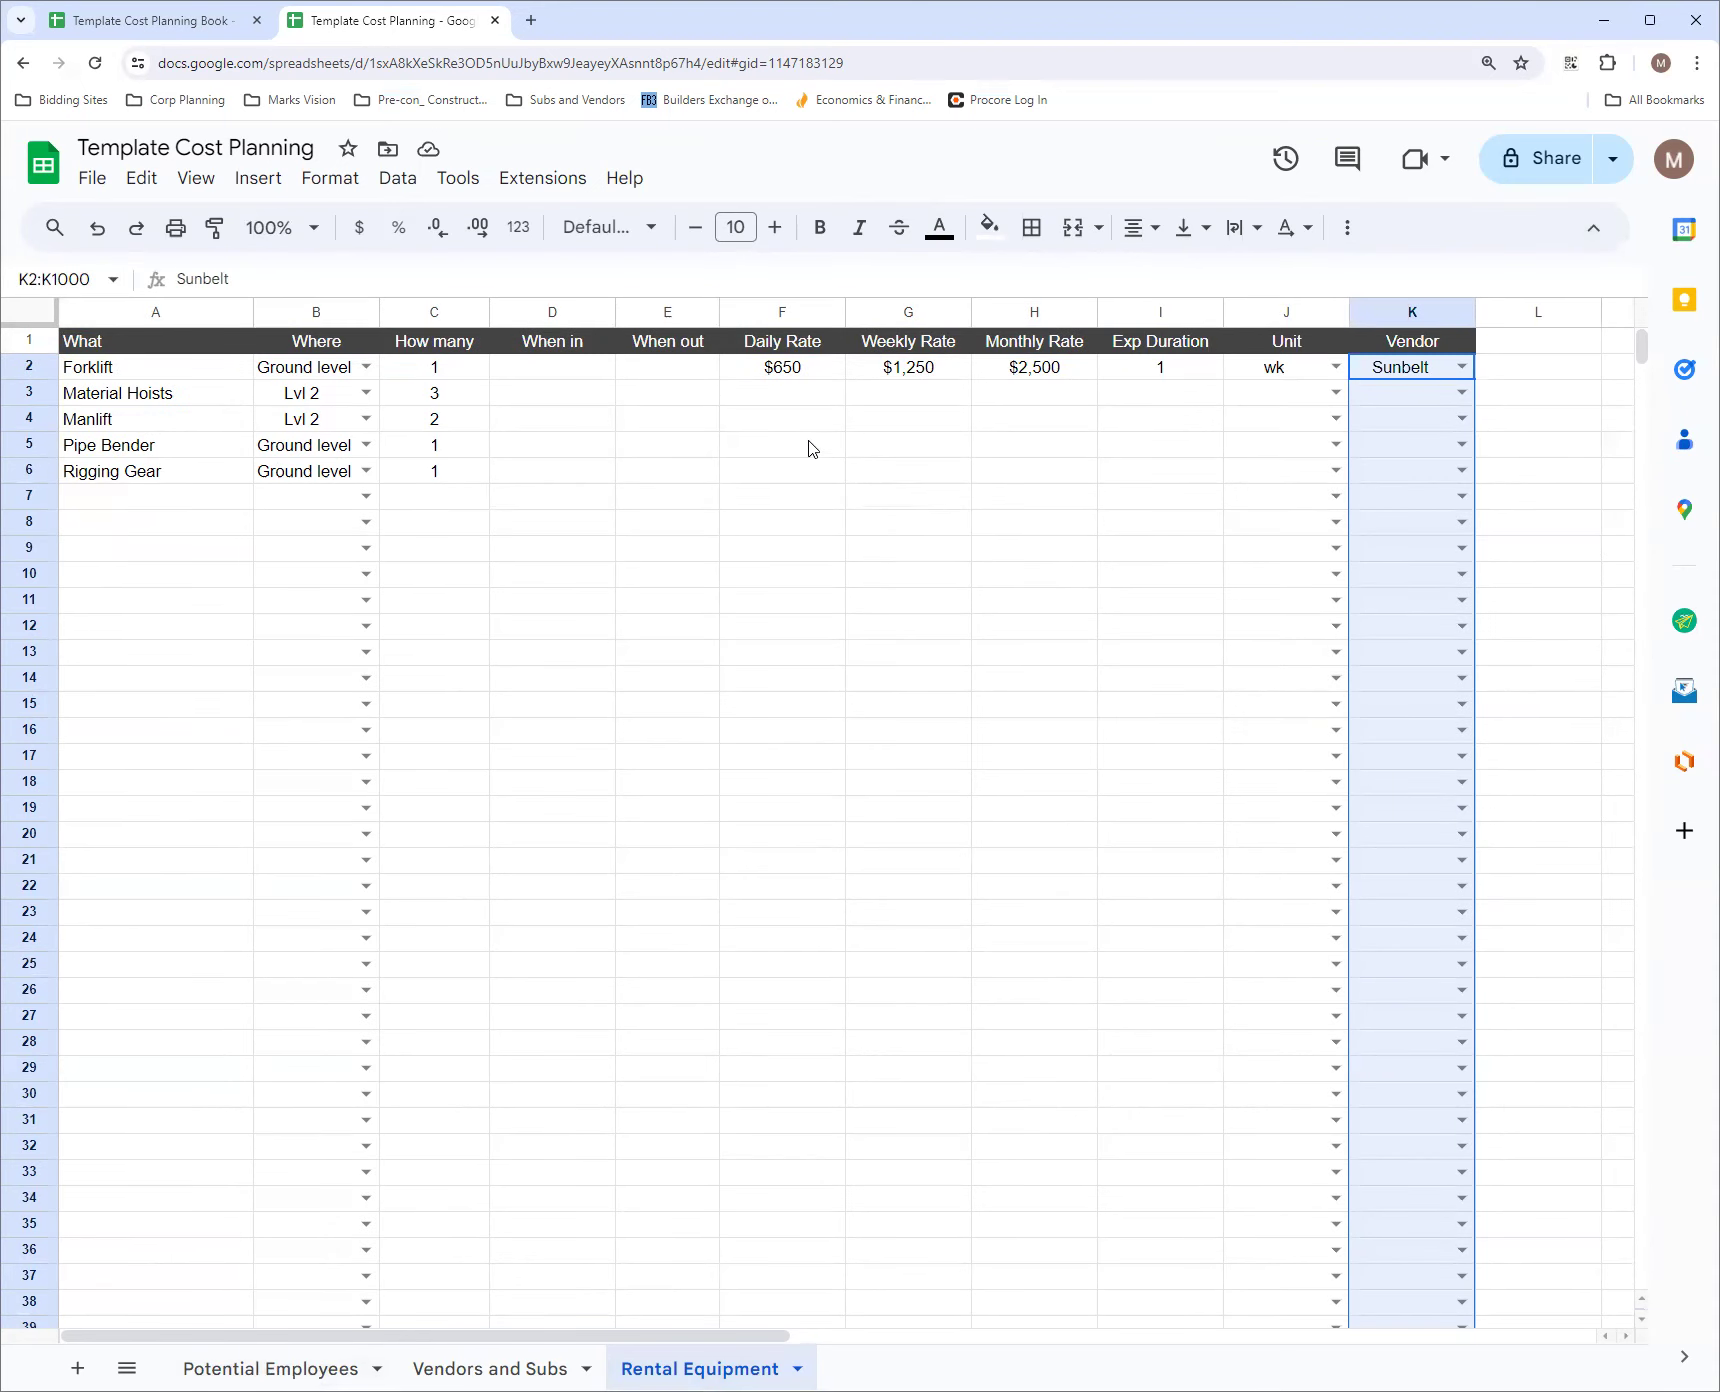
Examine how the rate columns F to H are grouped and collapsed on the reference workbook's Rental Equipment sheet
left_click(155, 20)
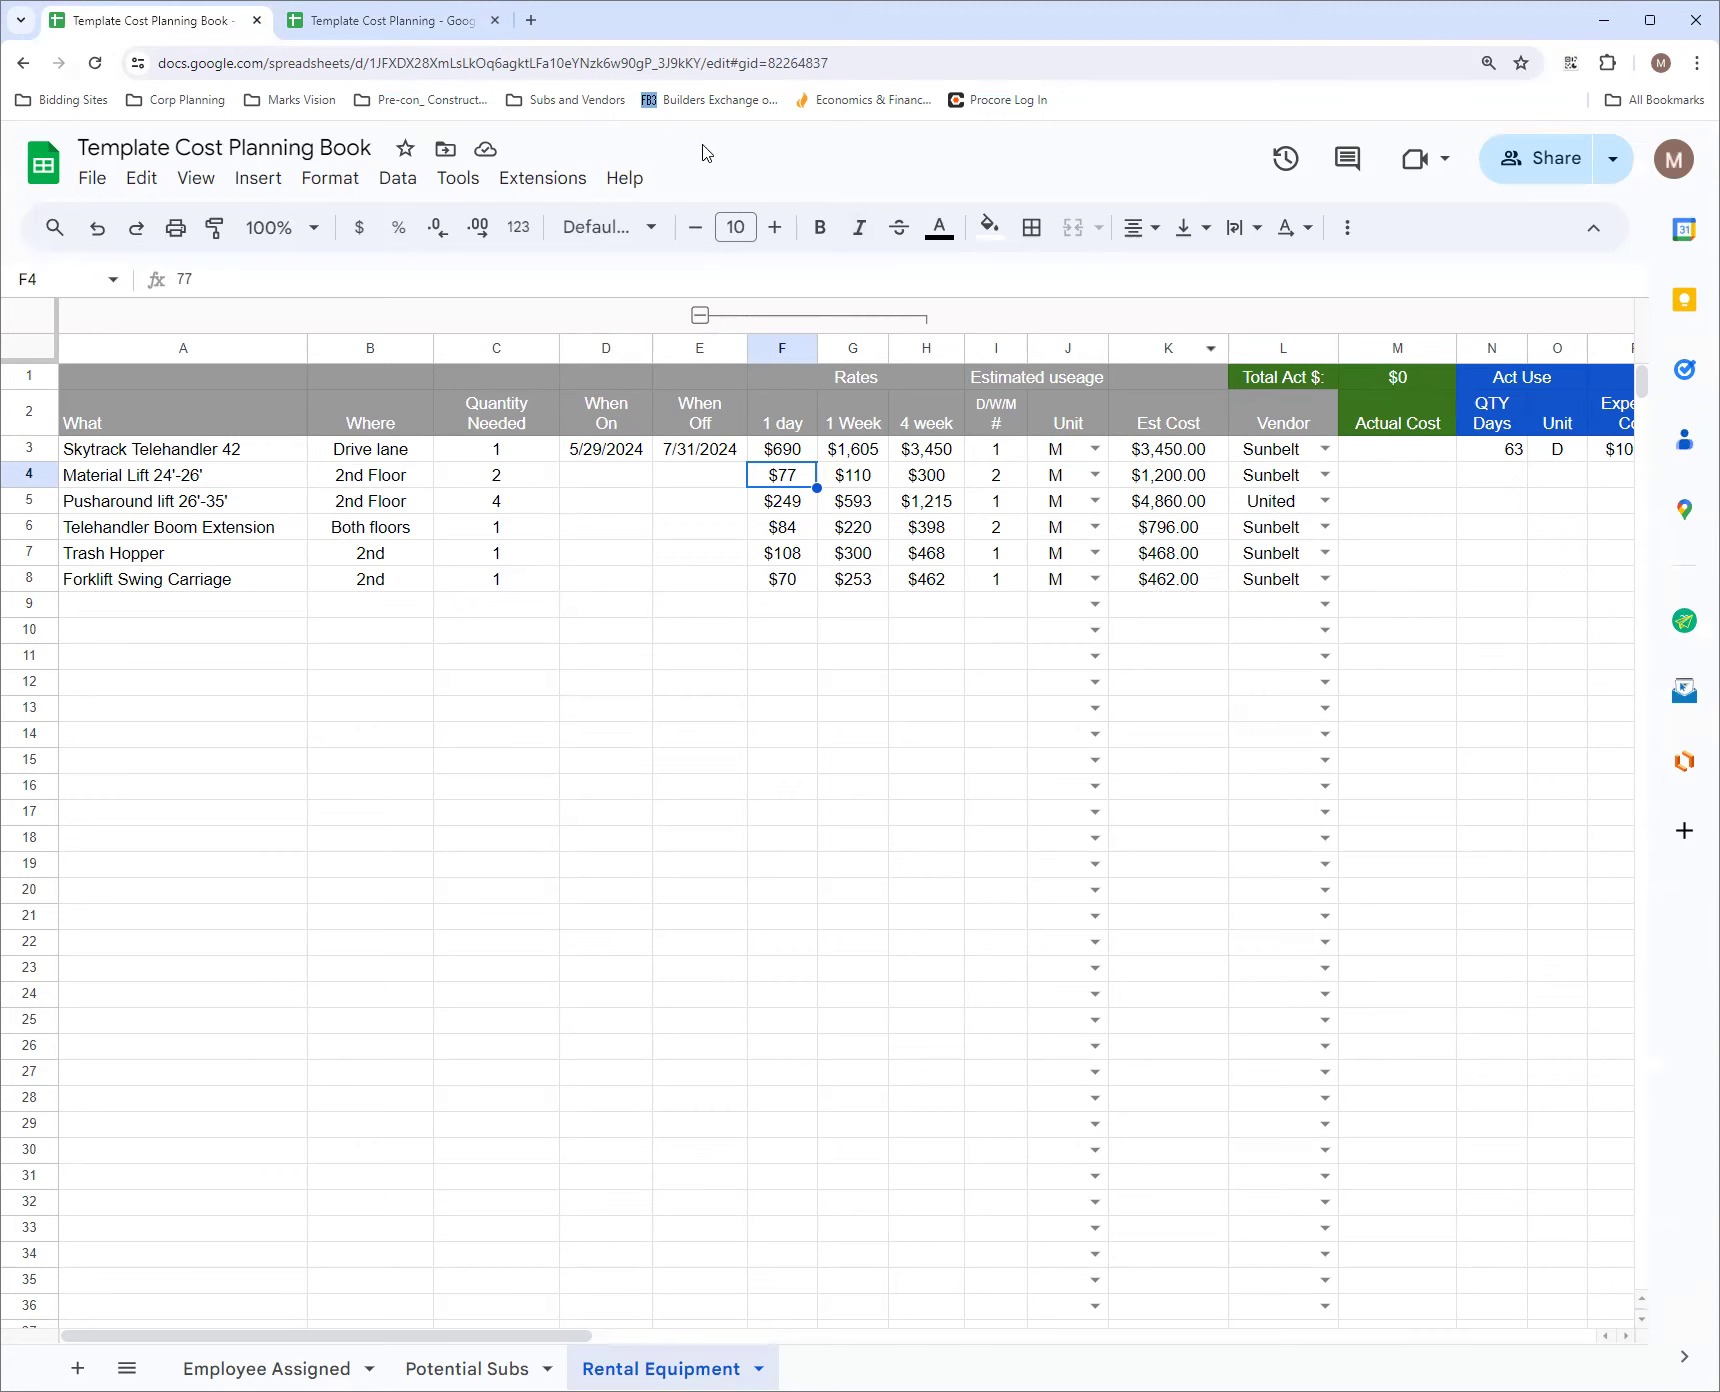
left_click(406, 12)
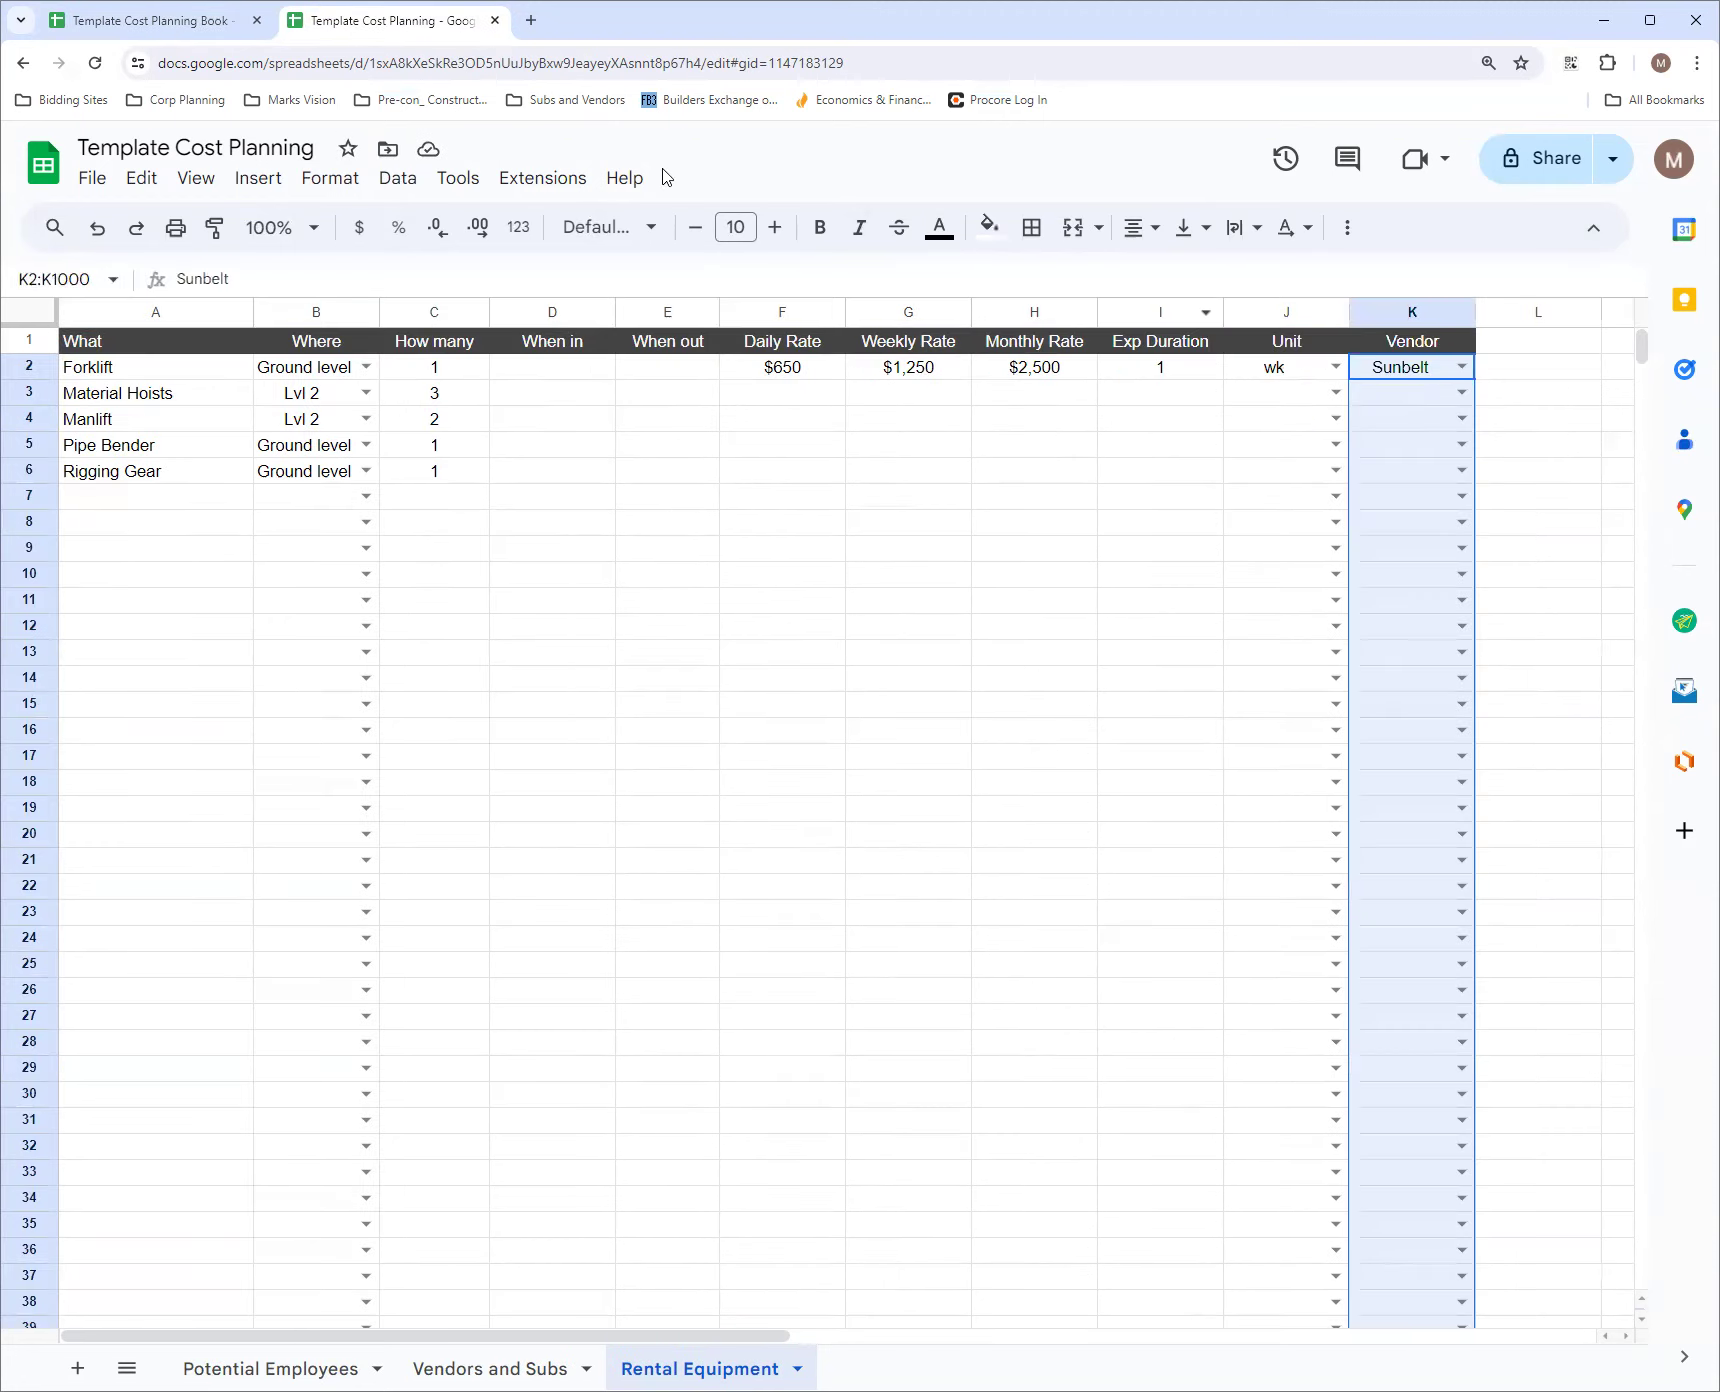
left_click(158, 21)
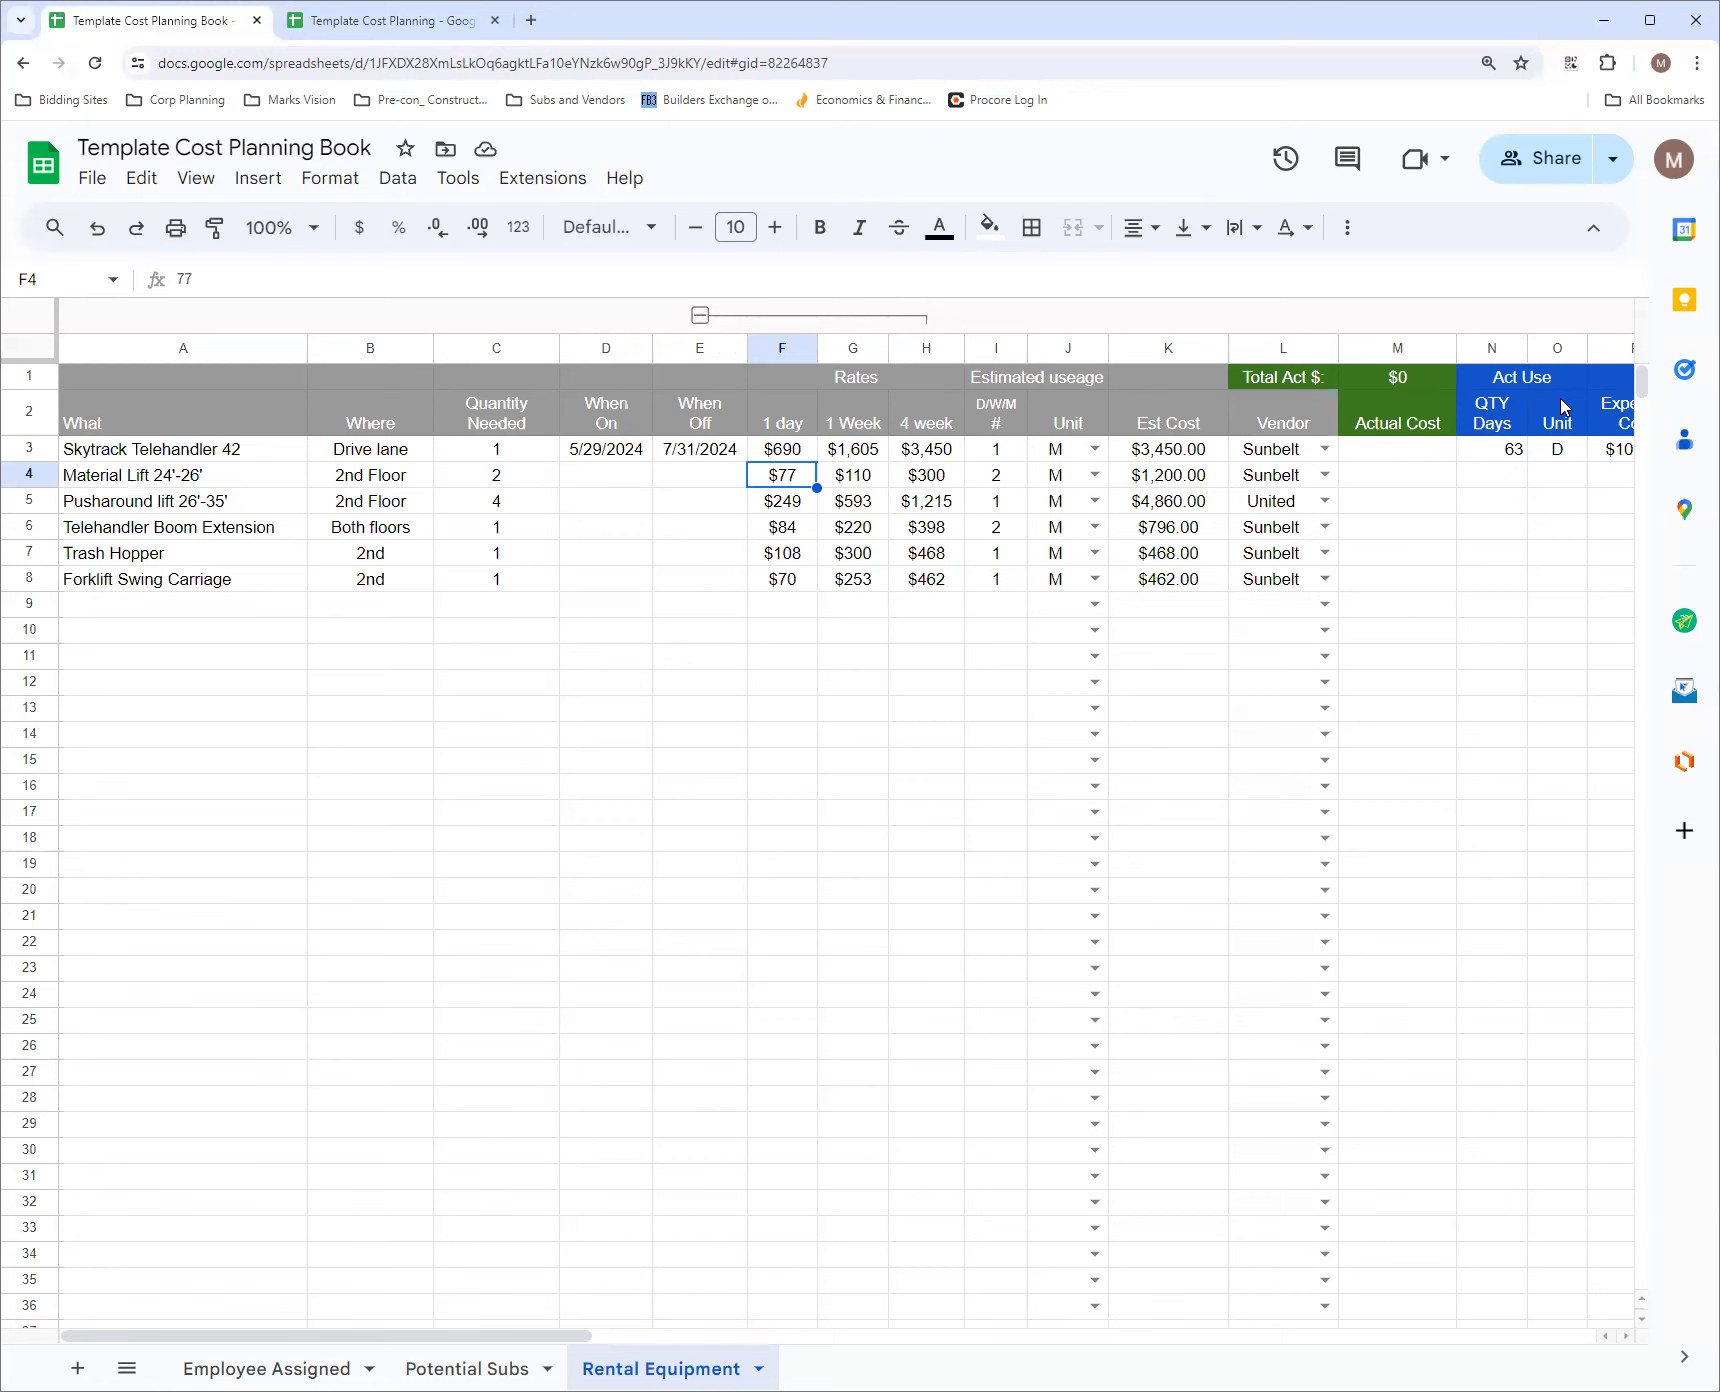
left_click(700, 316)
left_click(700, 316)
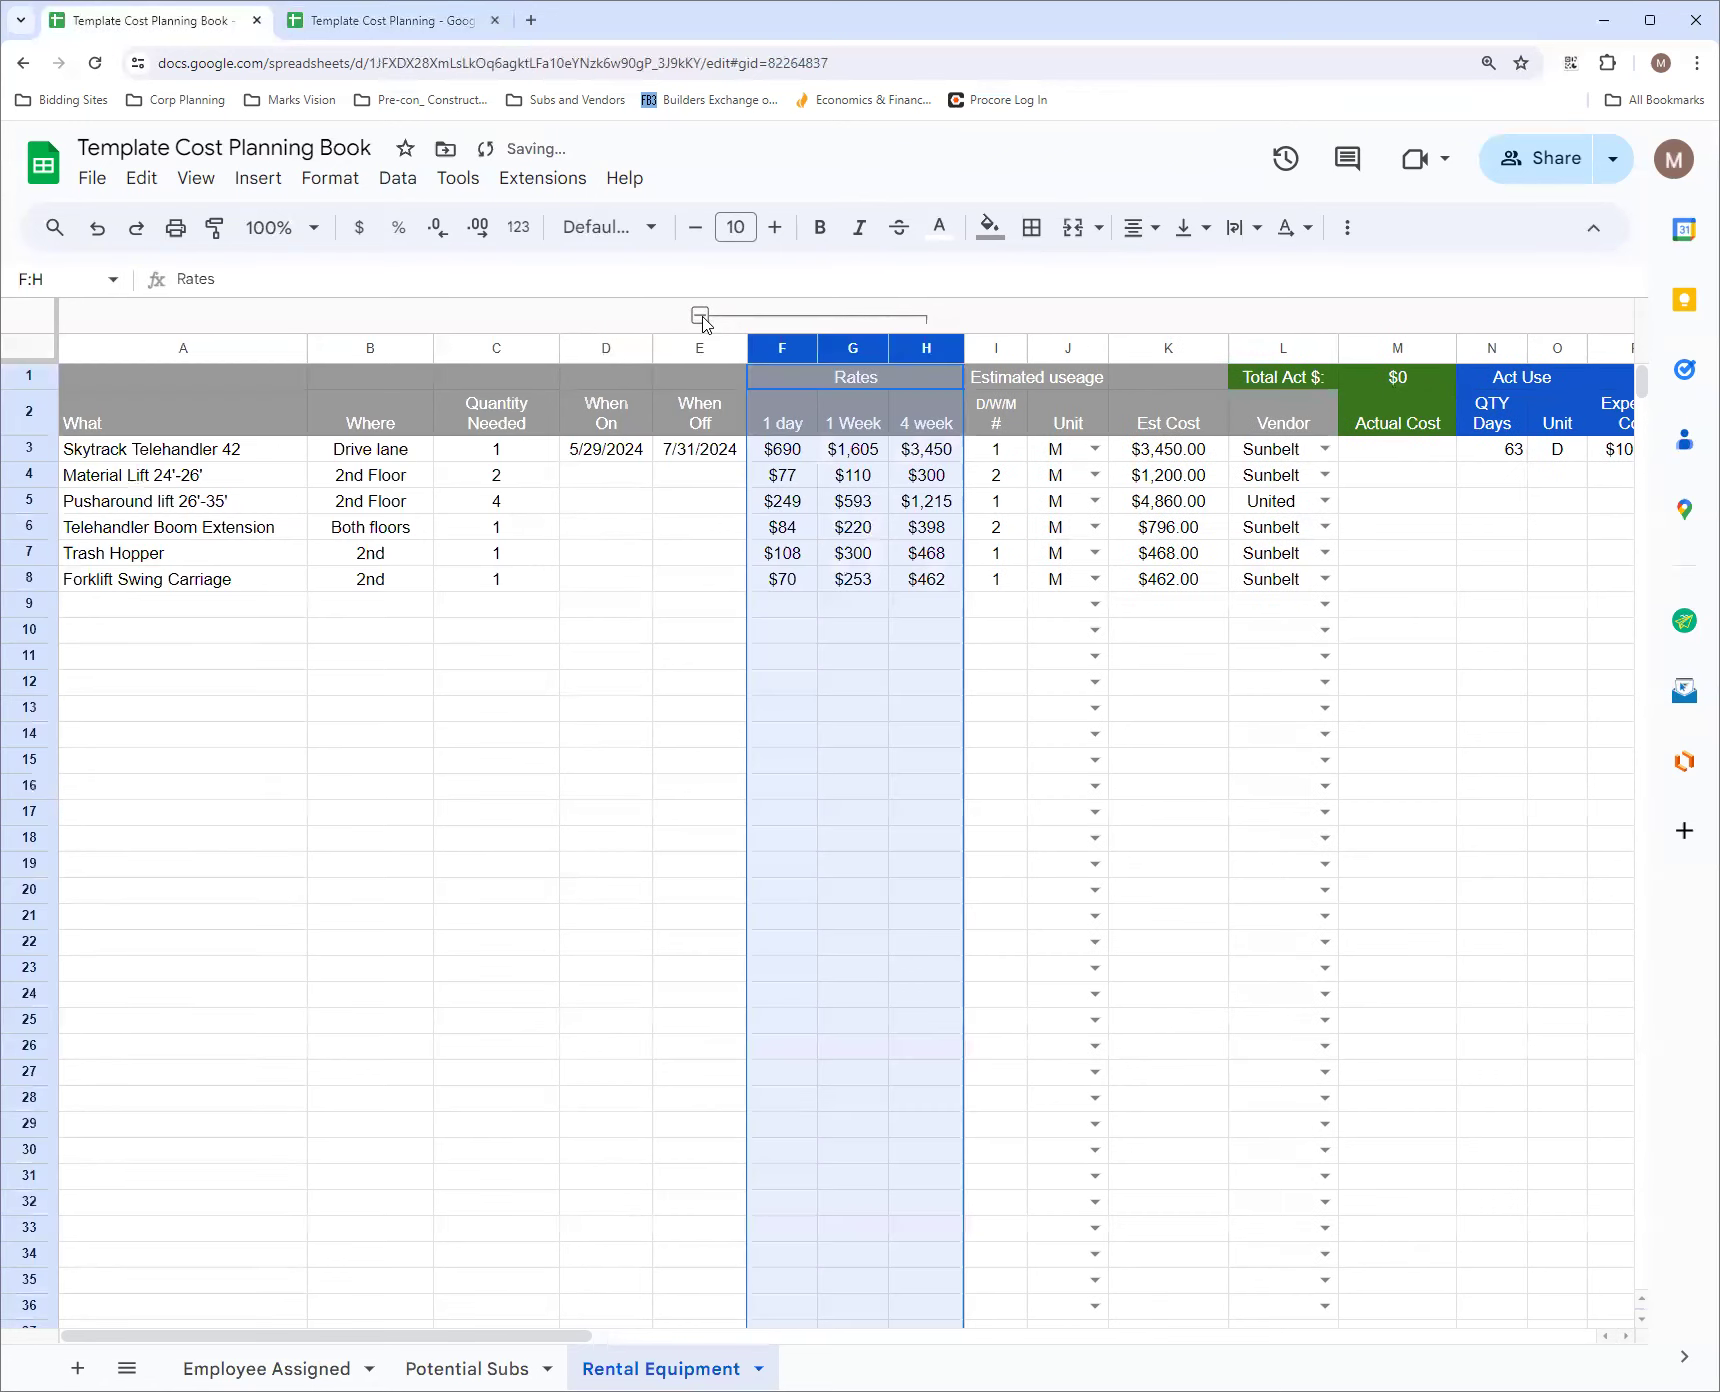
left_click(700, 316)
left_click(701, 317)
left_click(789, 612)
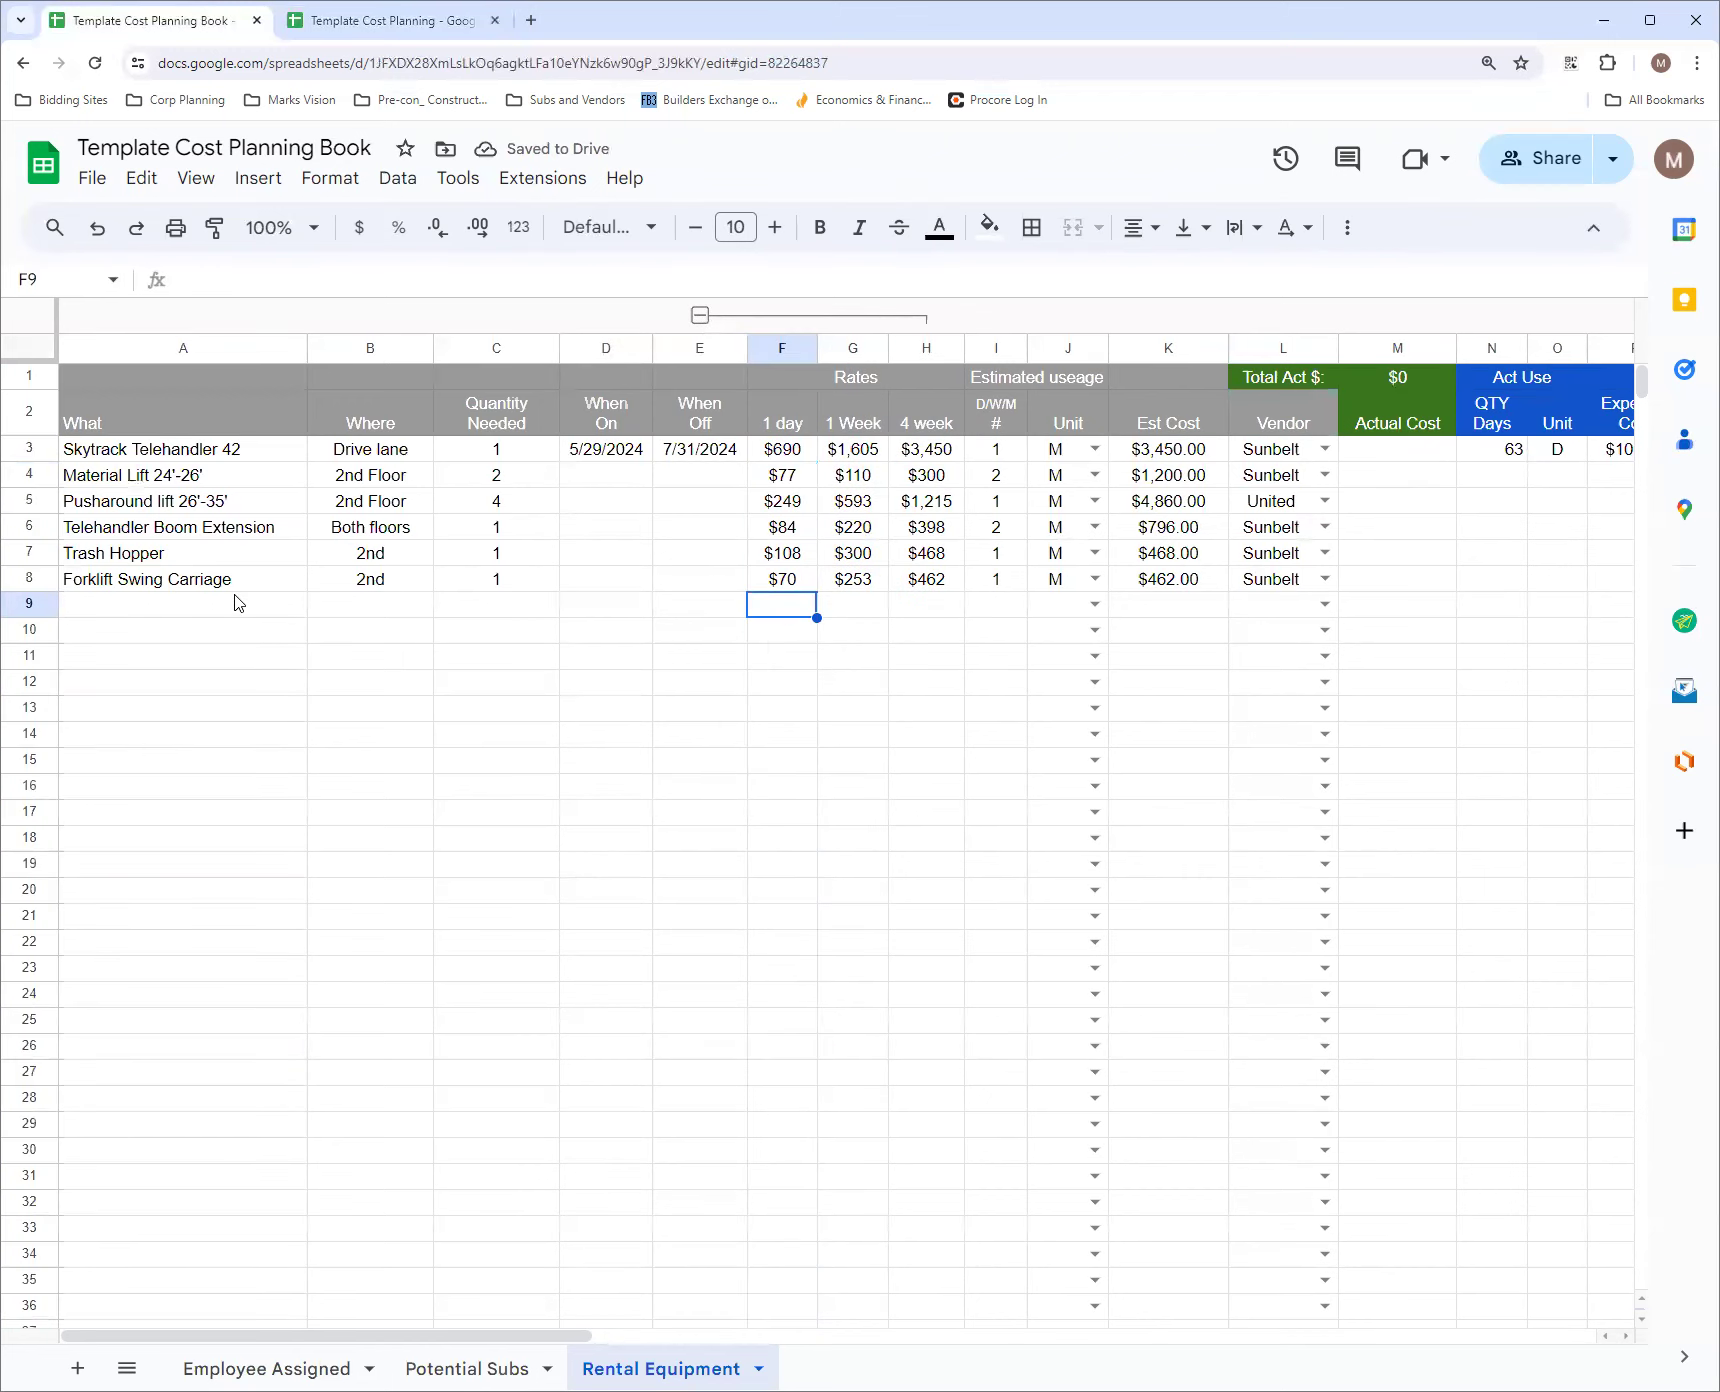
left_click(701, 317)
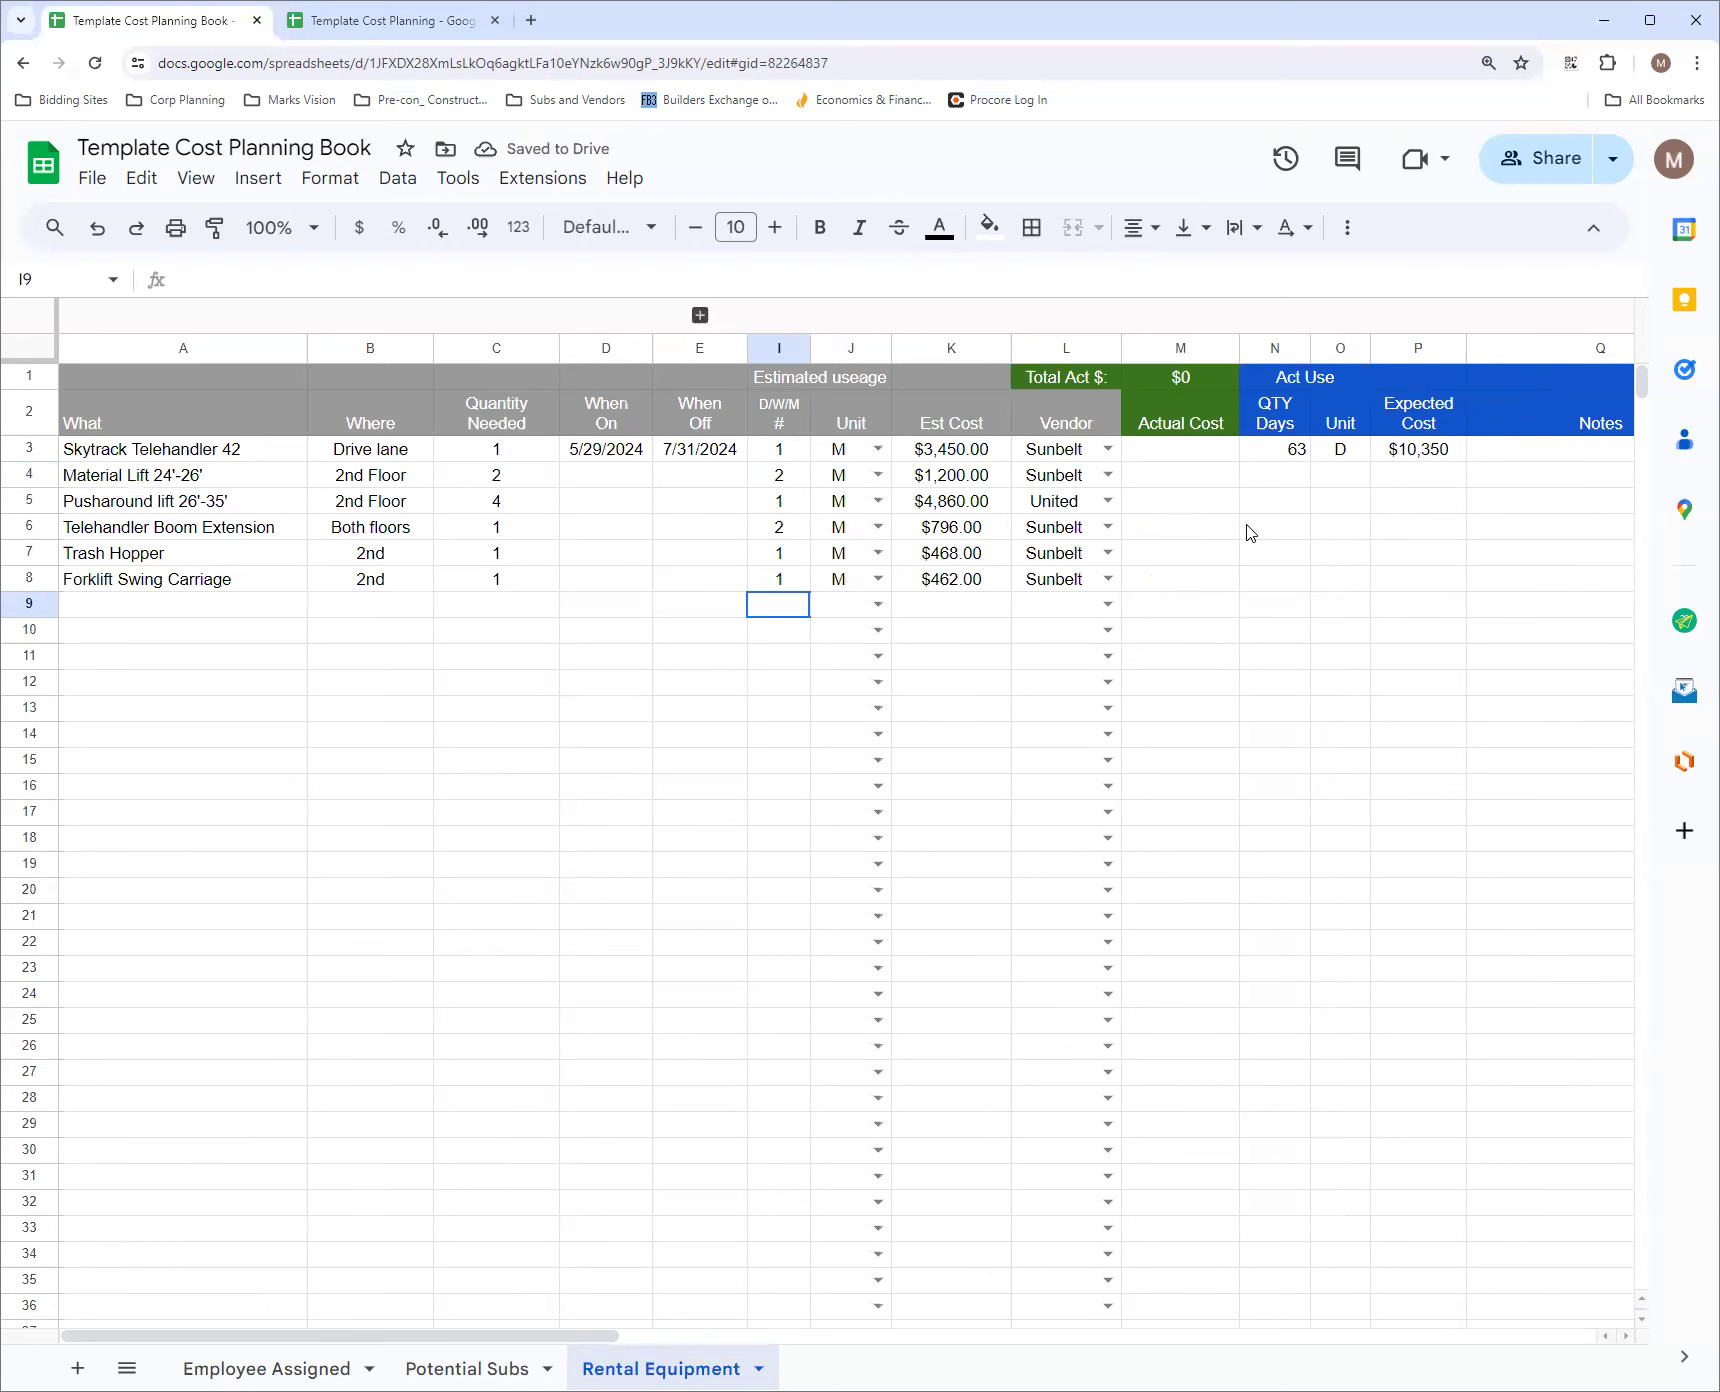
In the Template Cost Planning workbook, group the Daily, Weekly and Monthly Rate columns F to H and collapse the group
left_click(345, 24)
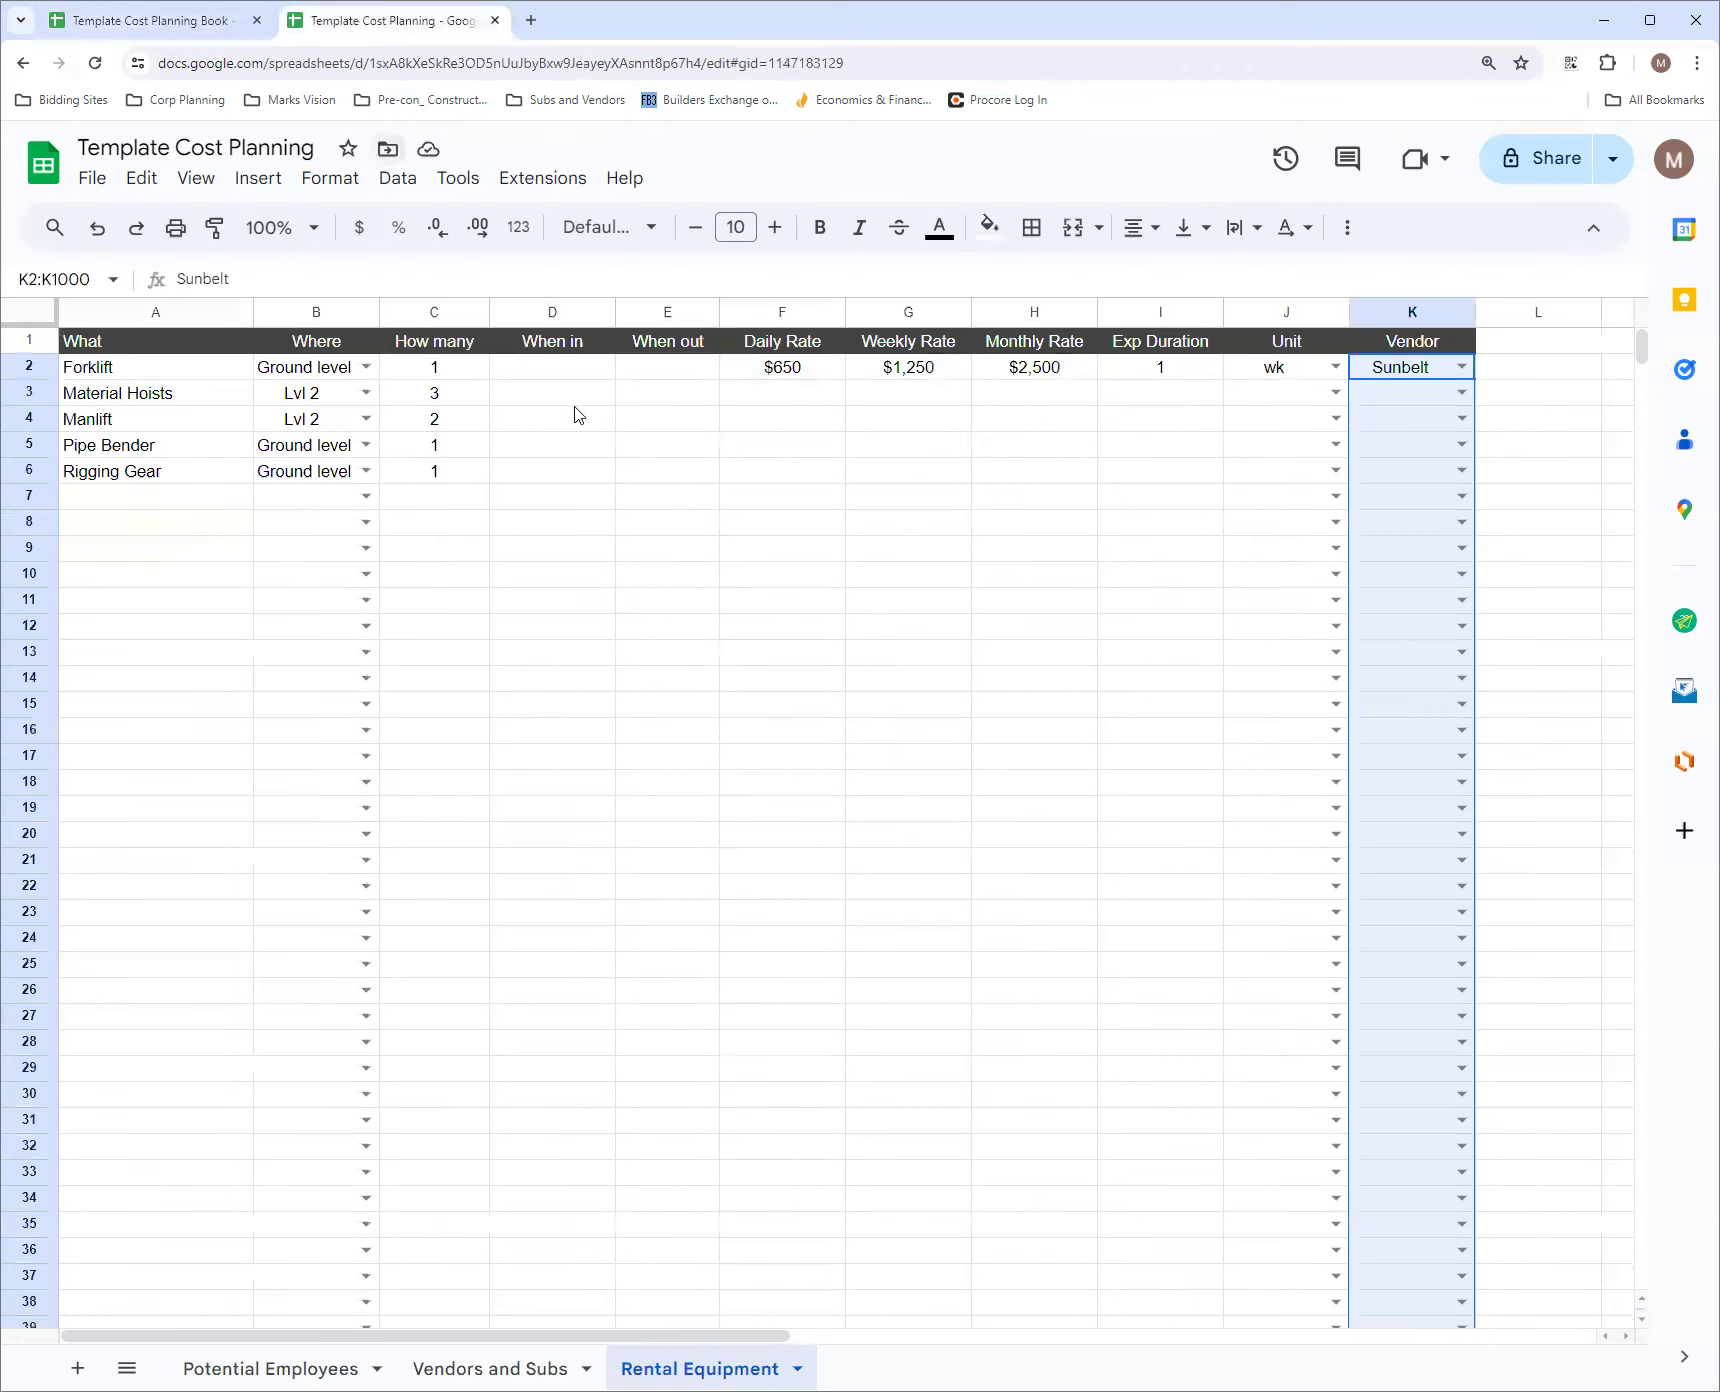
left_click(778, 315)
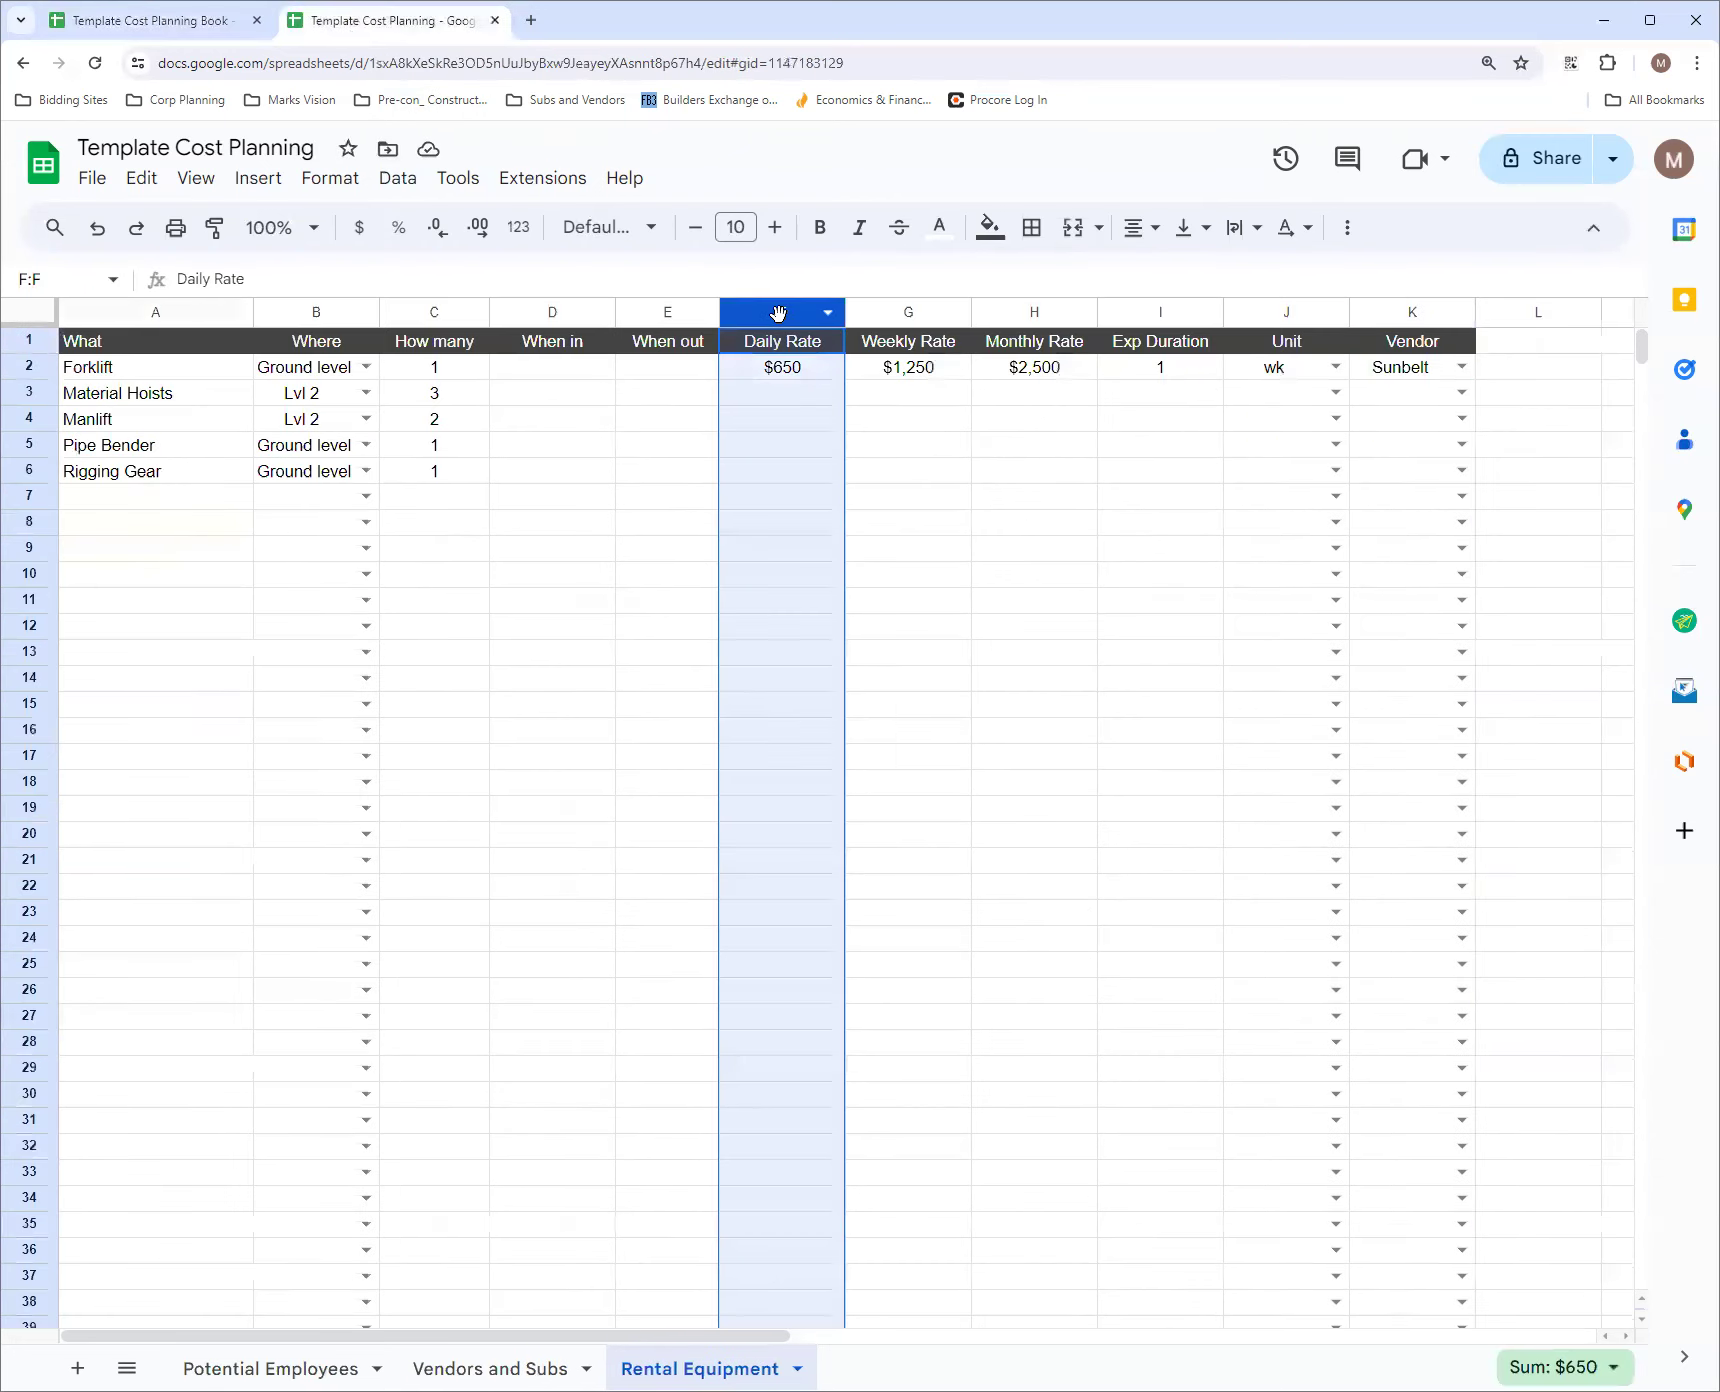
left_click(1012, 316, "shift")
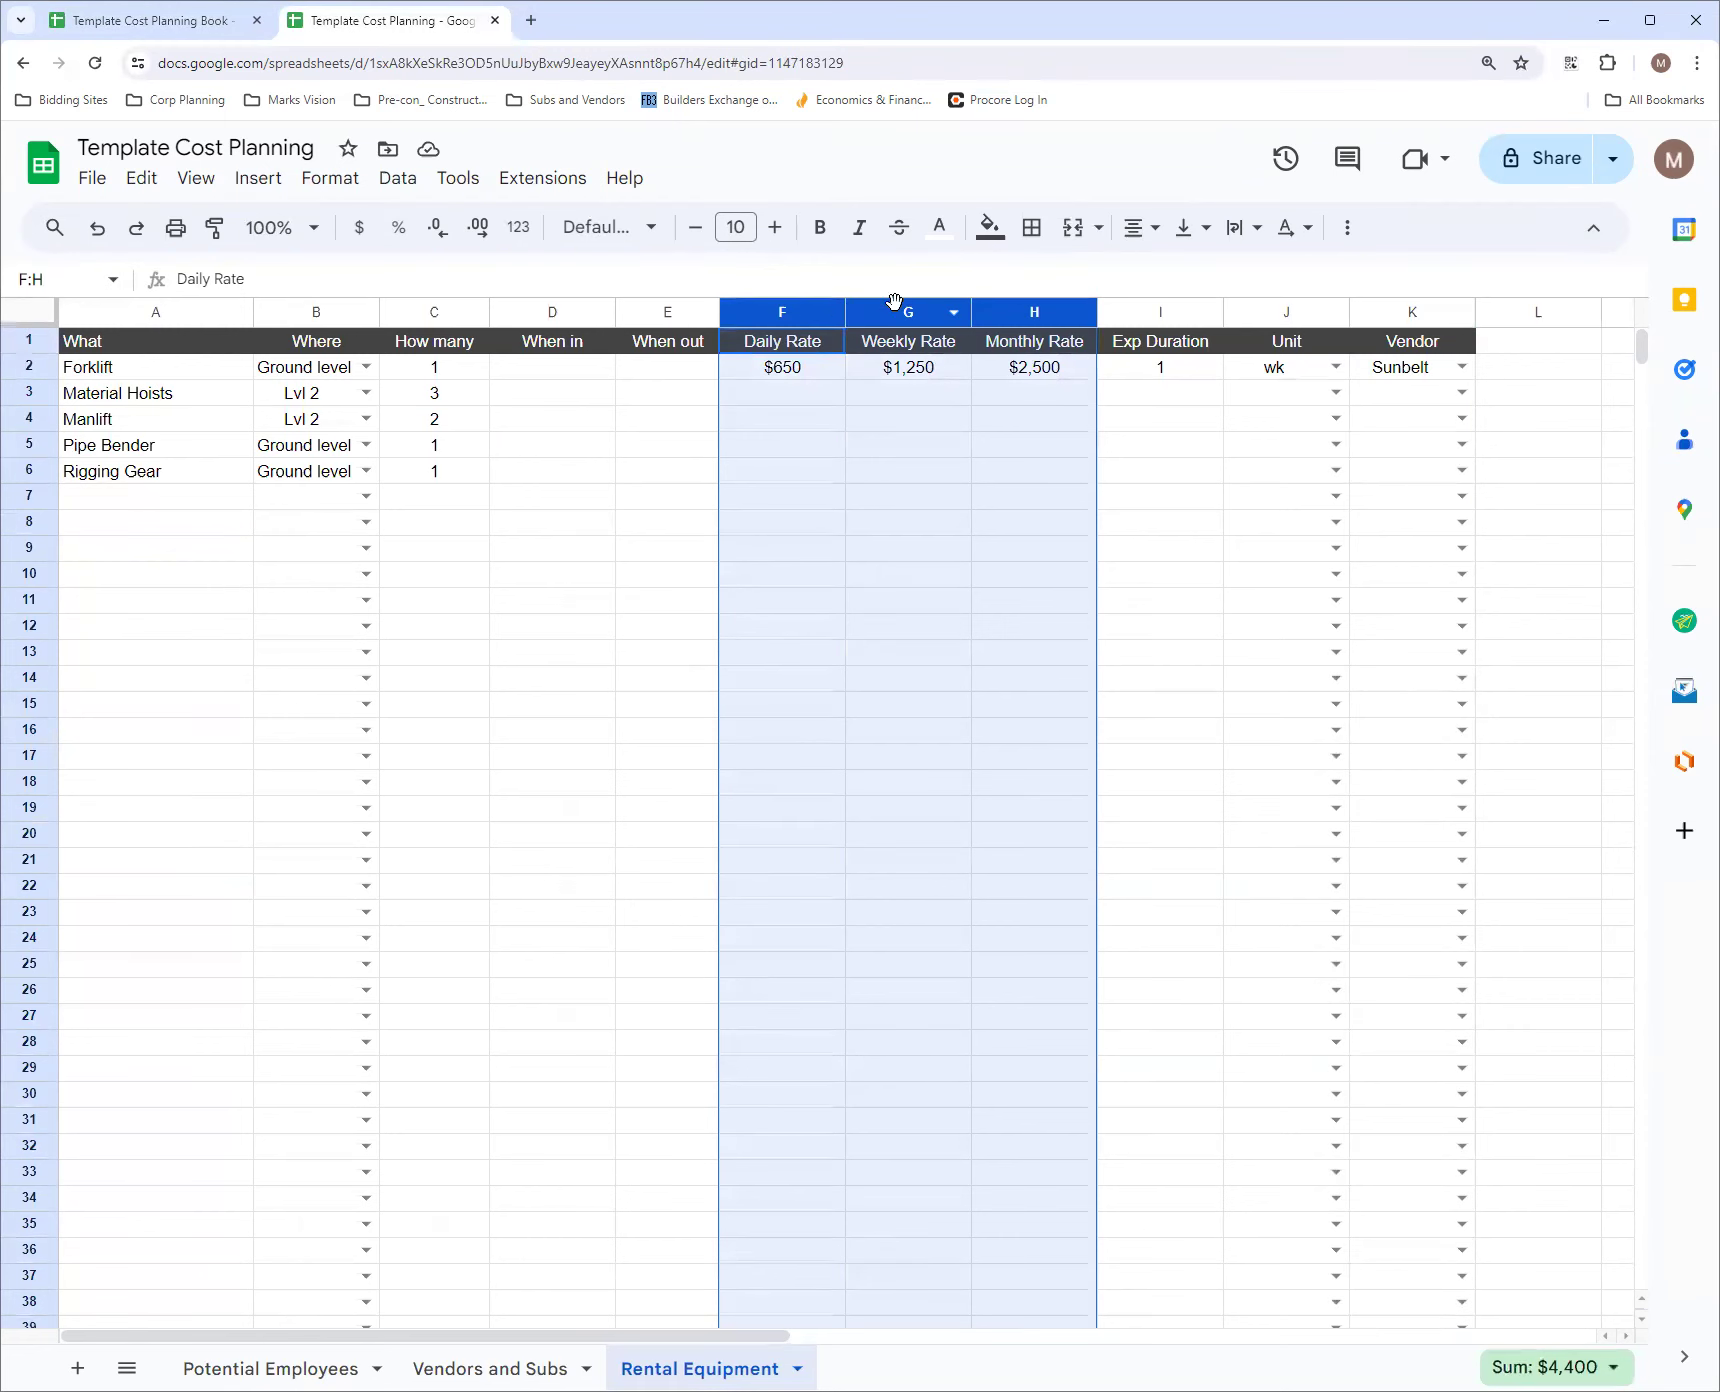
left_click(196, 180)
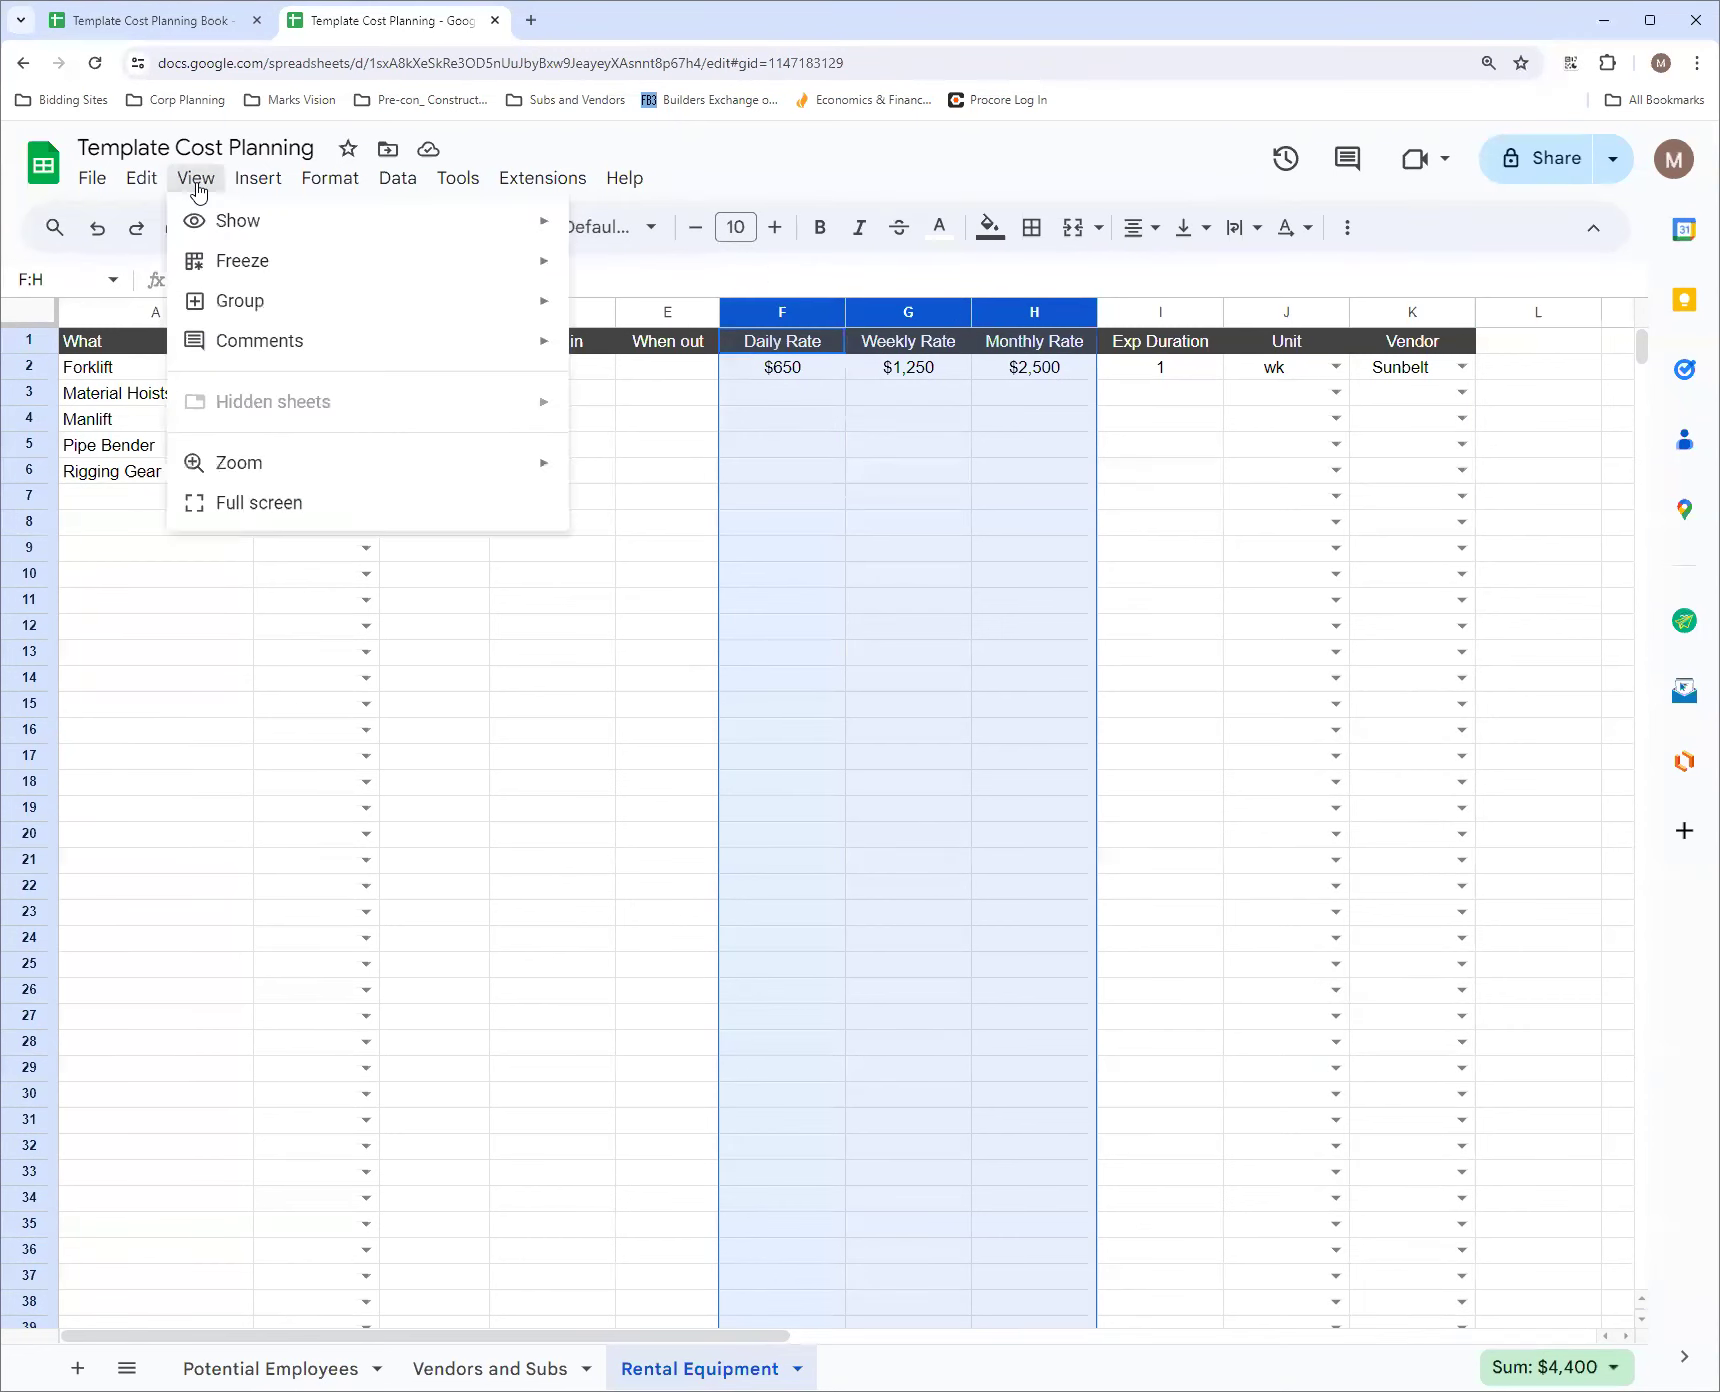
mouse_move(346, 305)
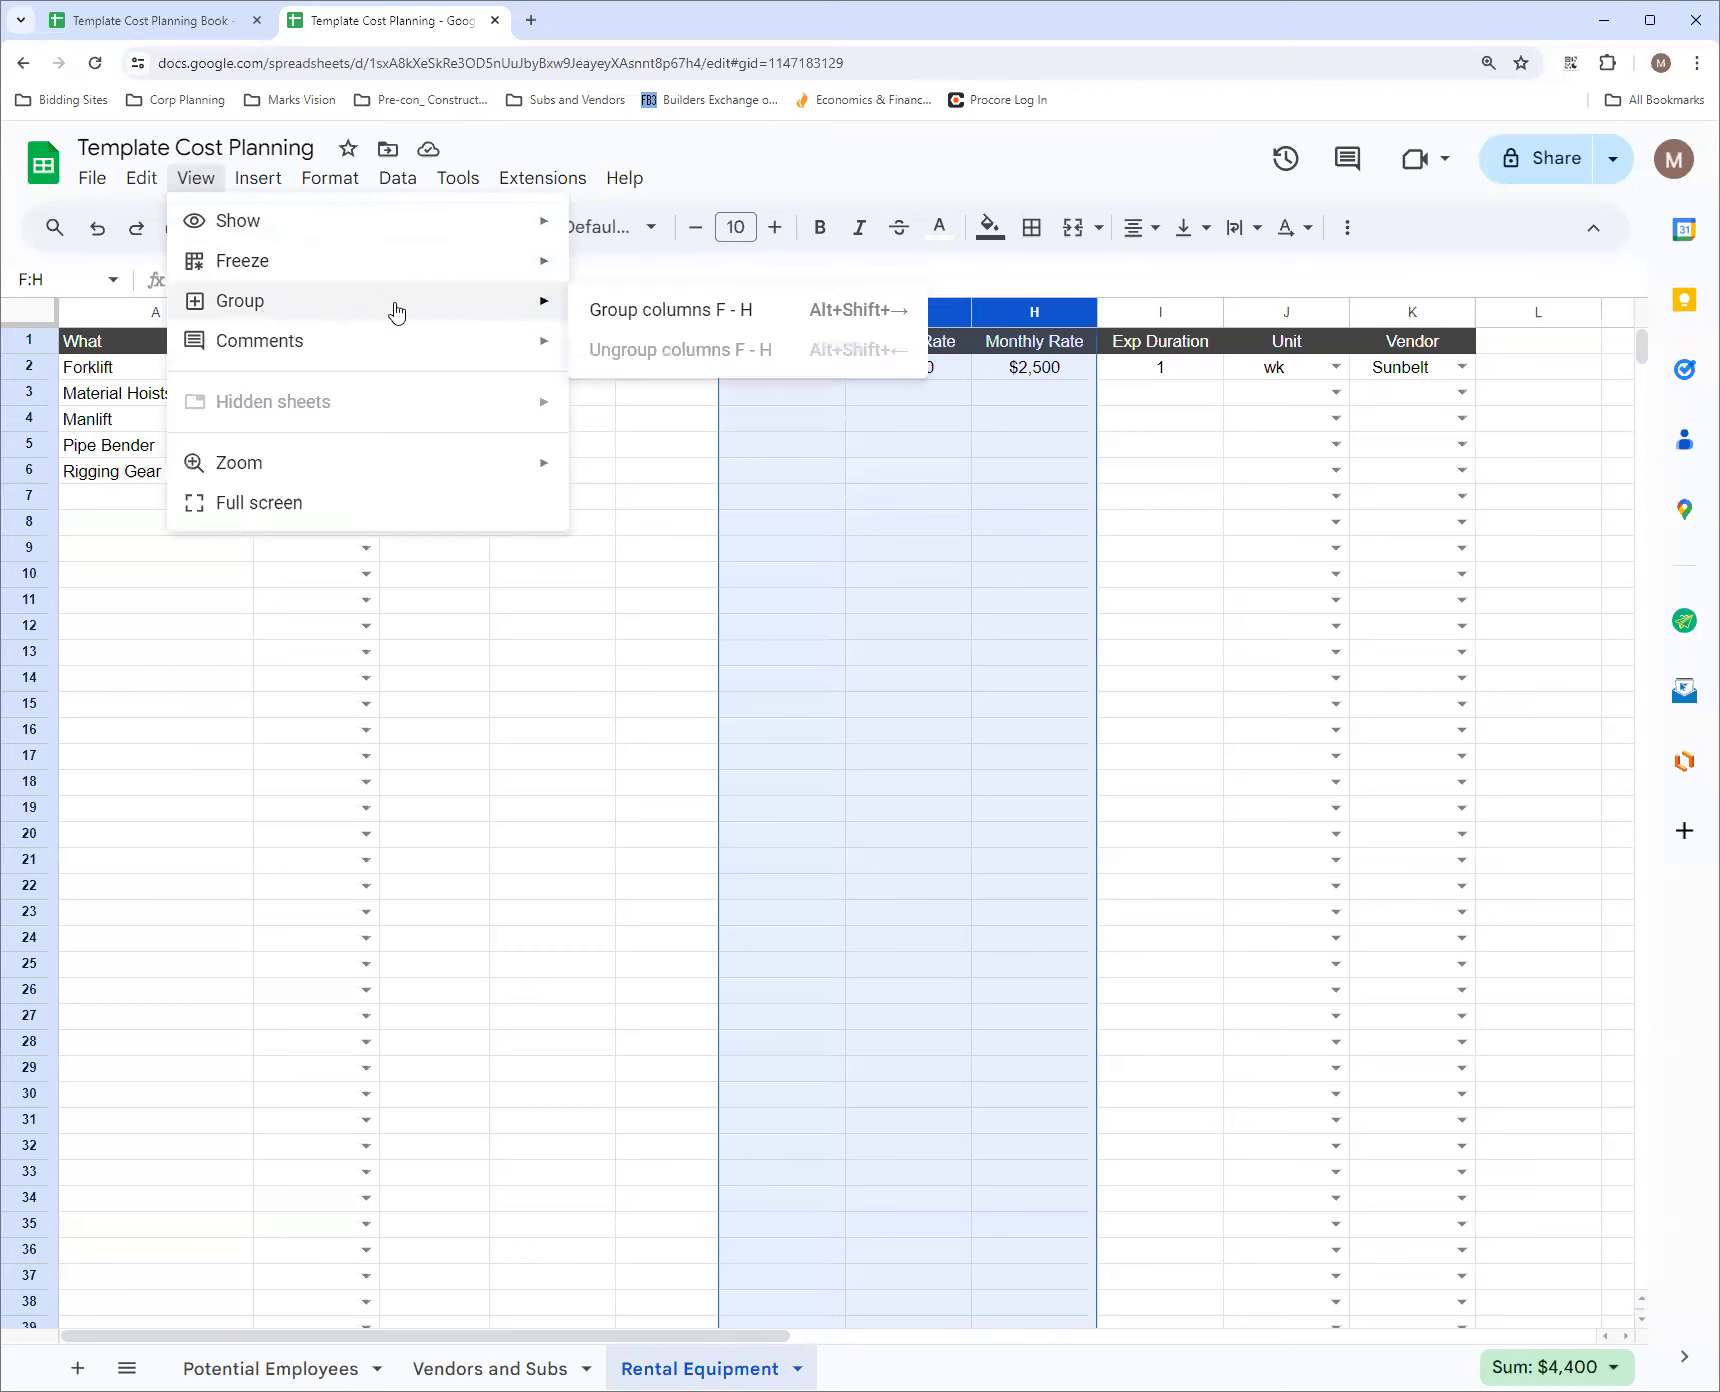
left_click(658, 312)
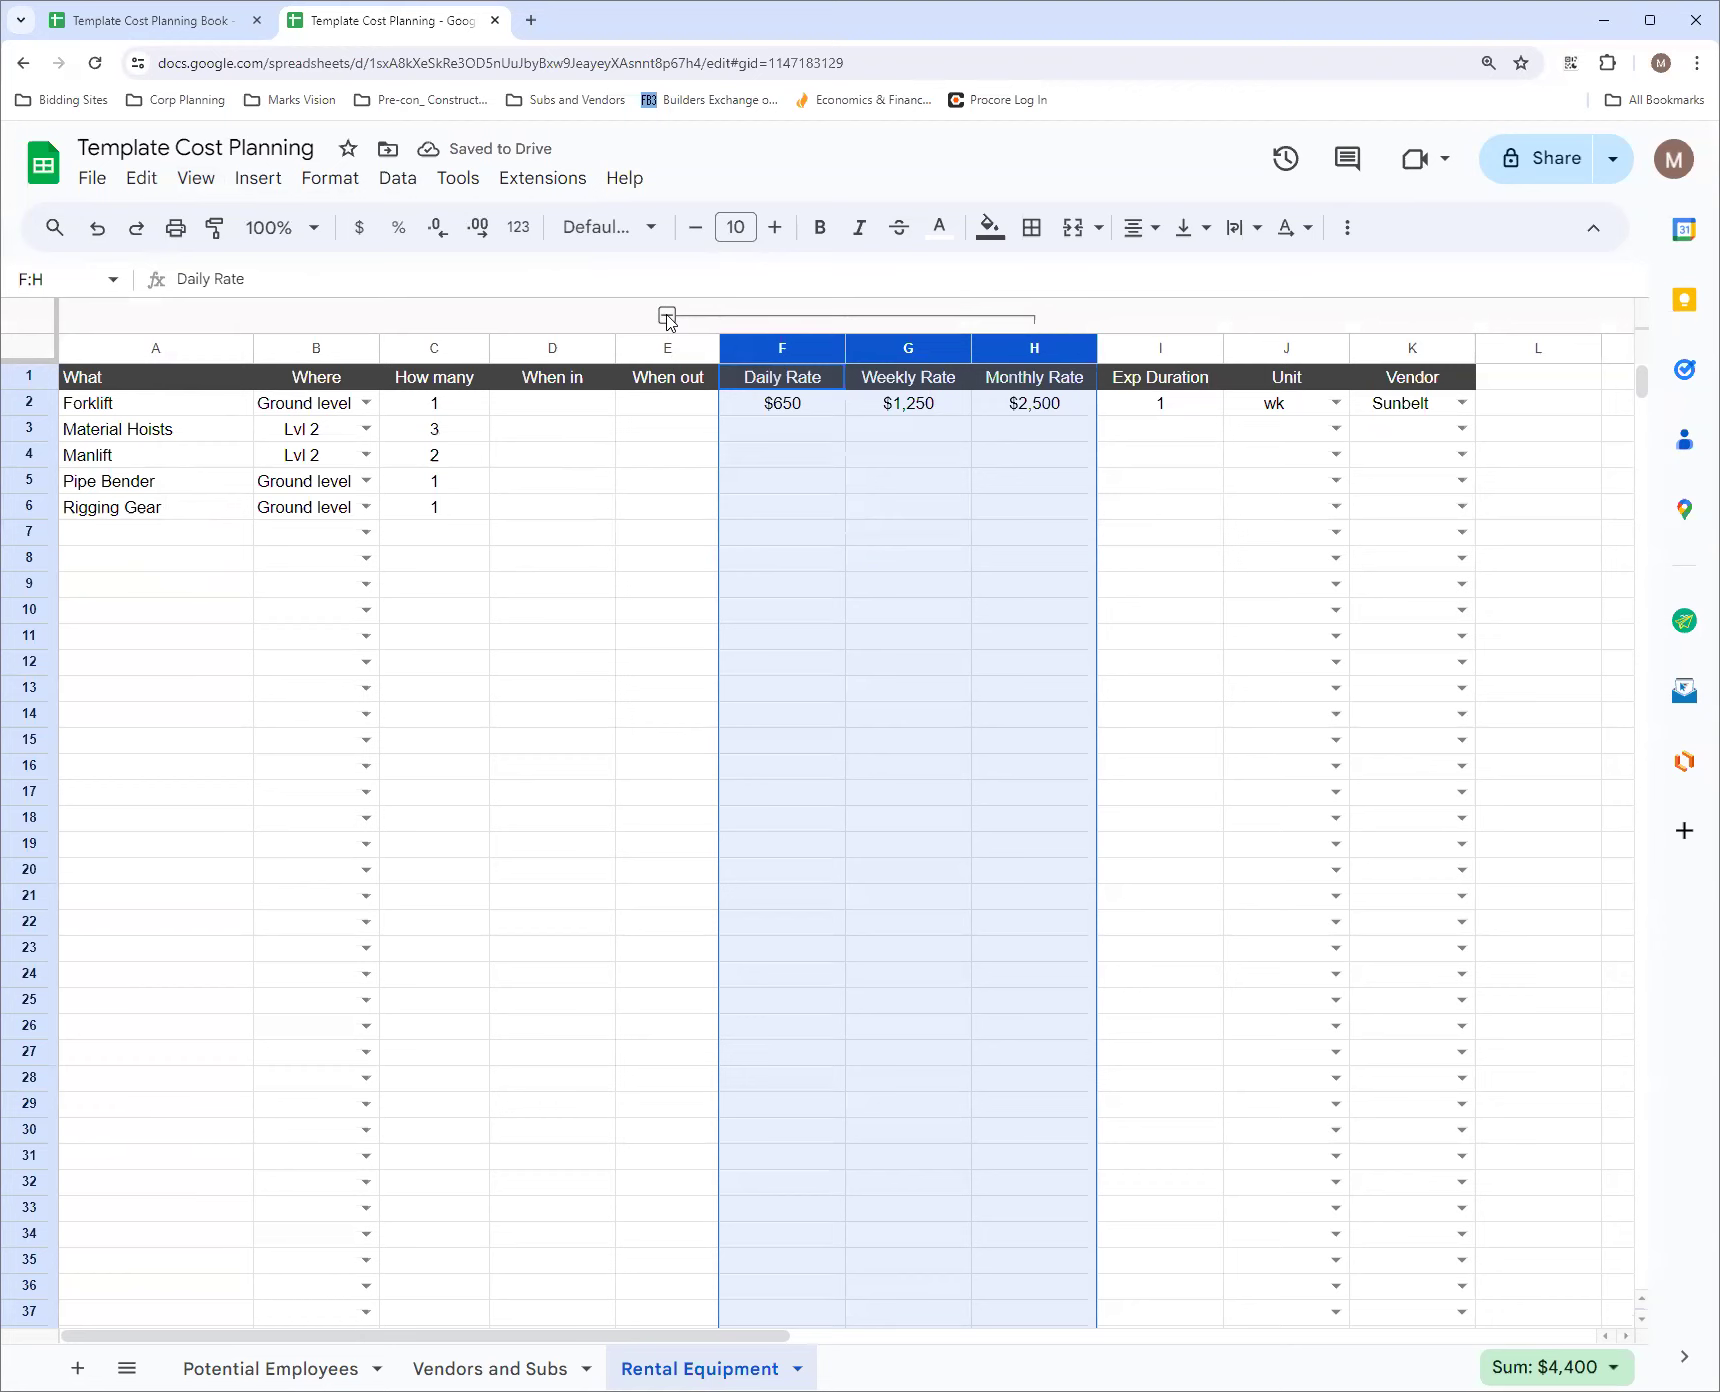
left_click(667, 316)
left_click(680, 432)
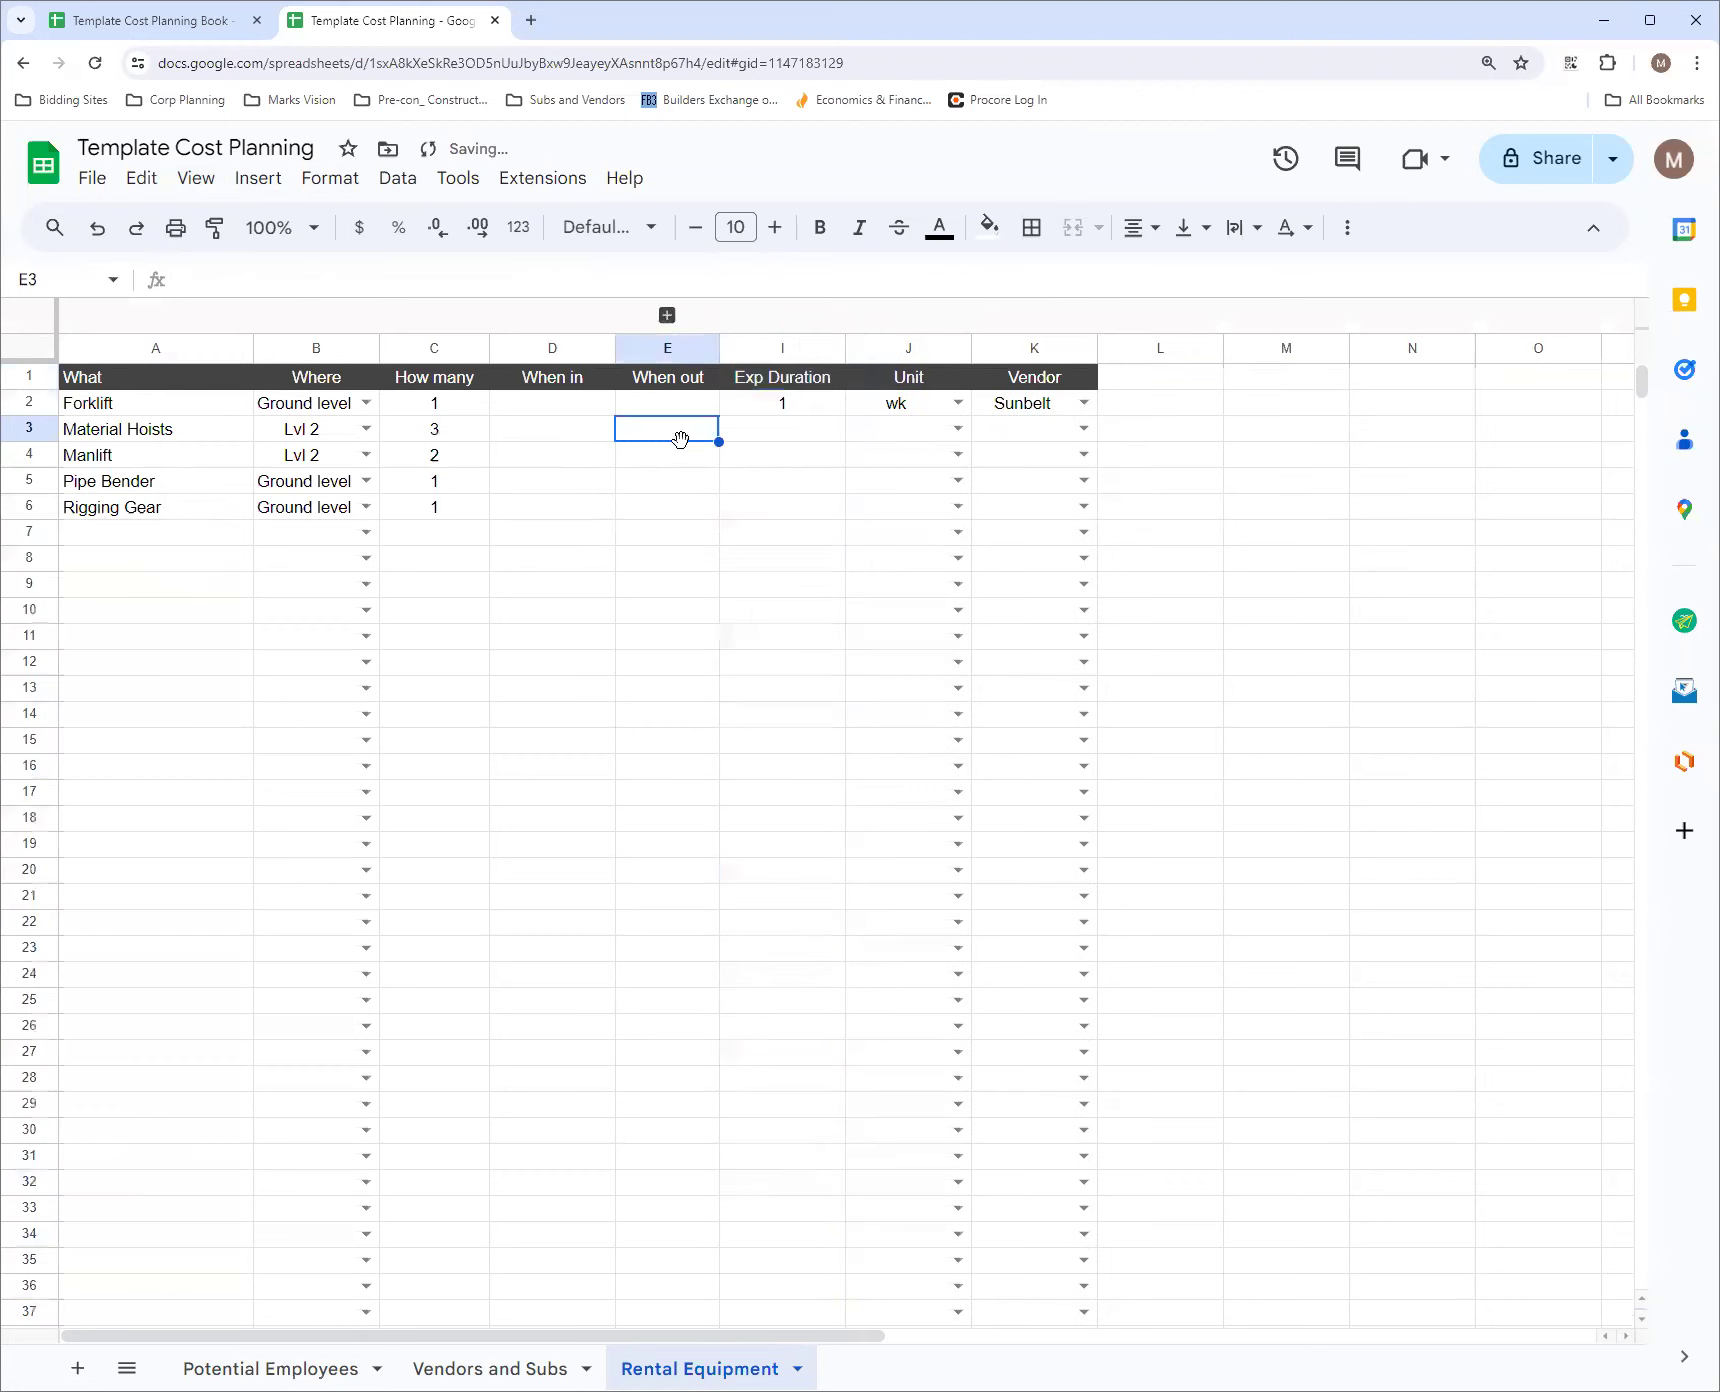
left_click(667, 315)
left_click(667, 316)
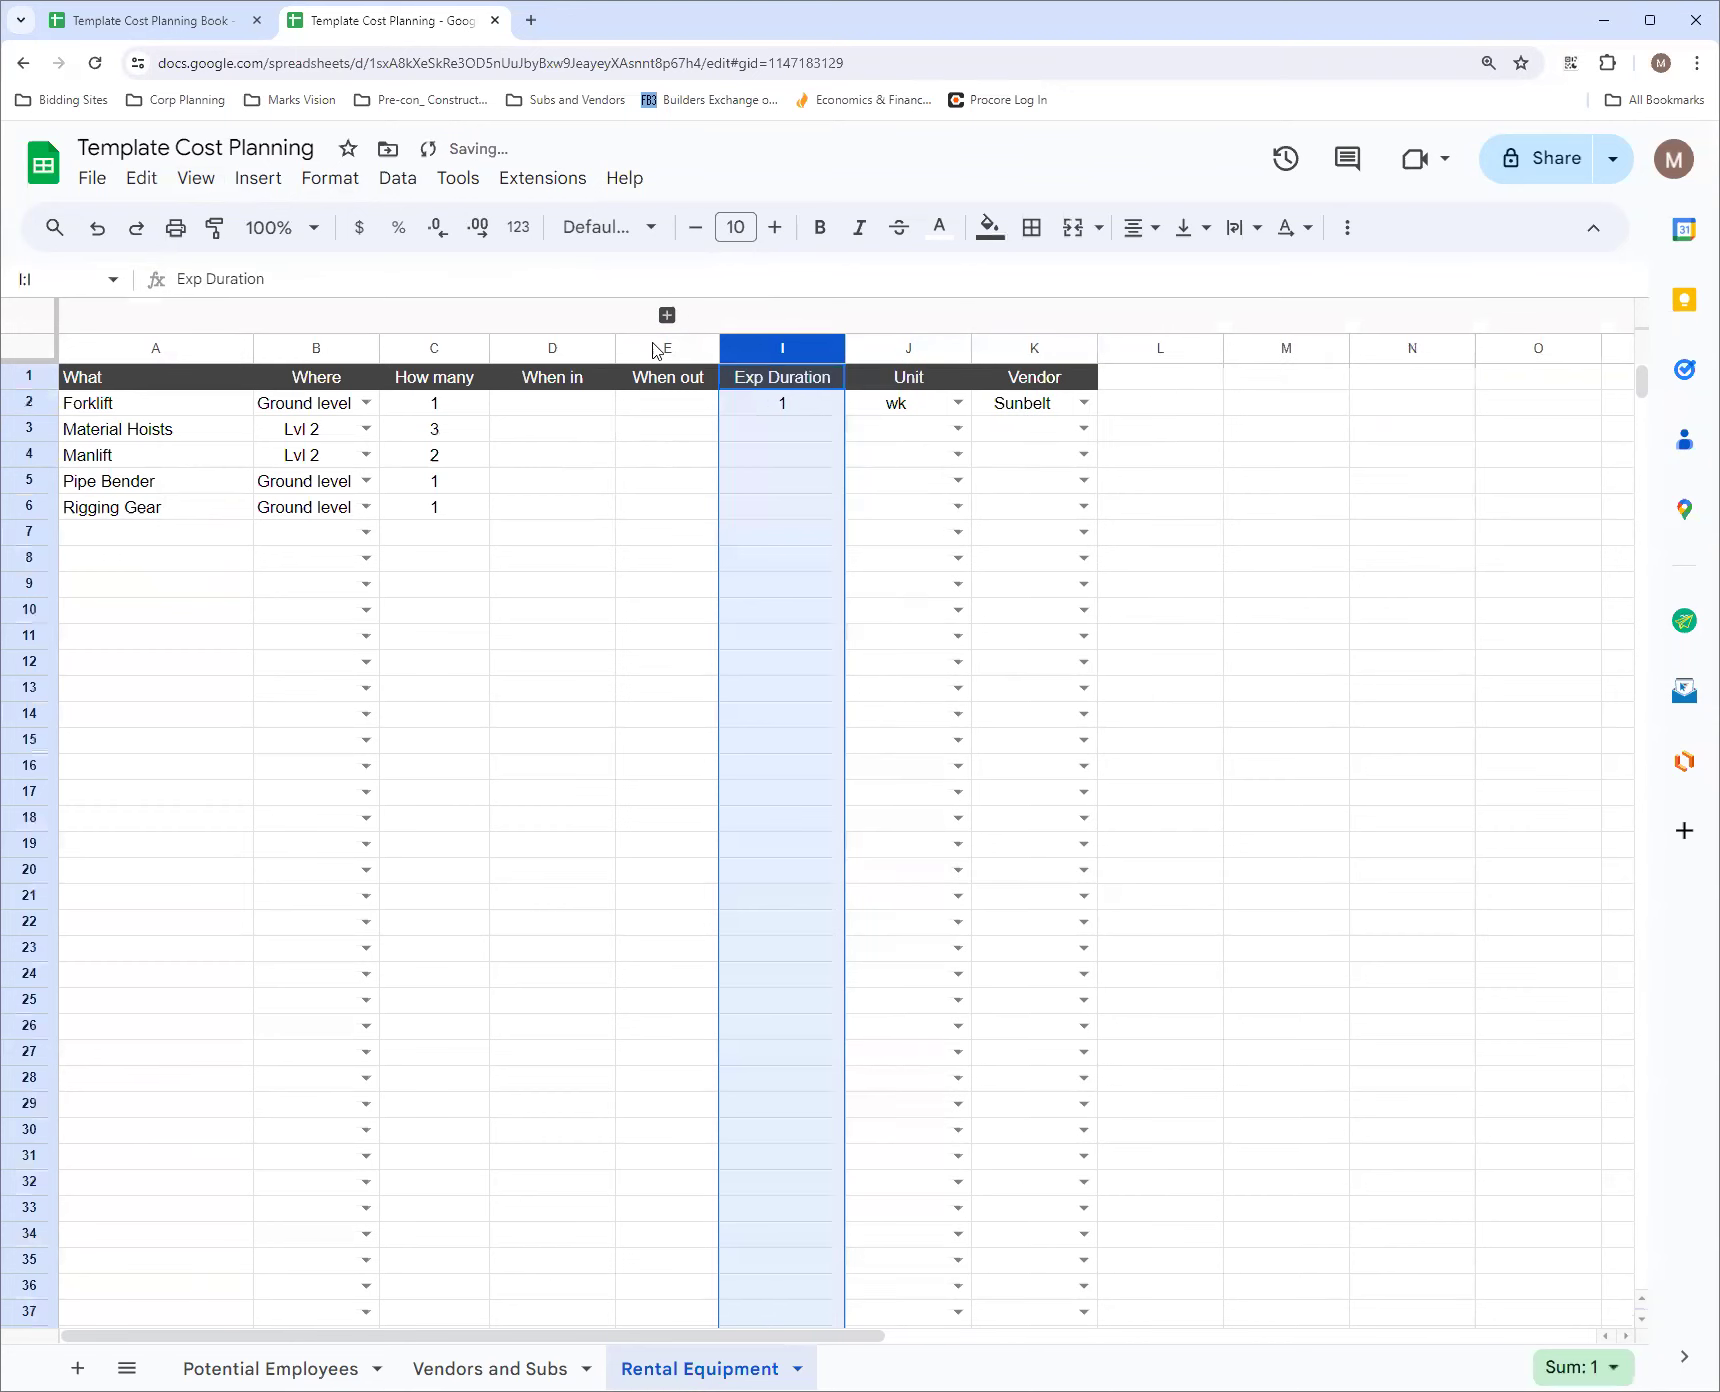
Group rows 3 to 6 from Material Hoists to Rigging Gear, and collapse and expand the row group once
left_click(40, 507)
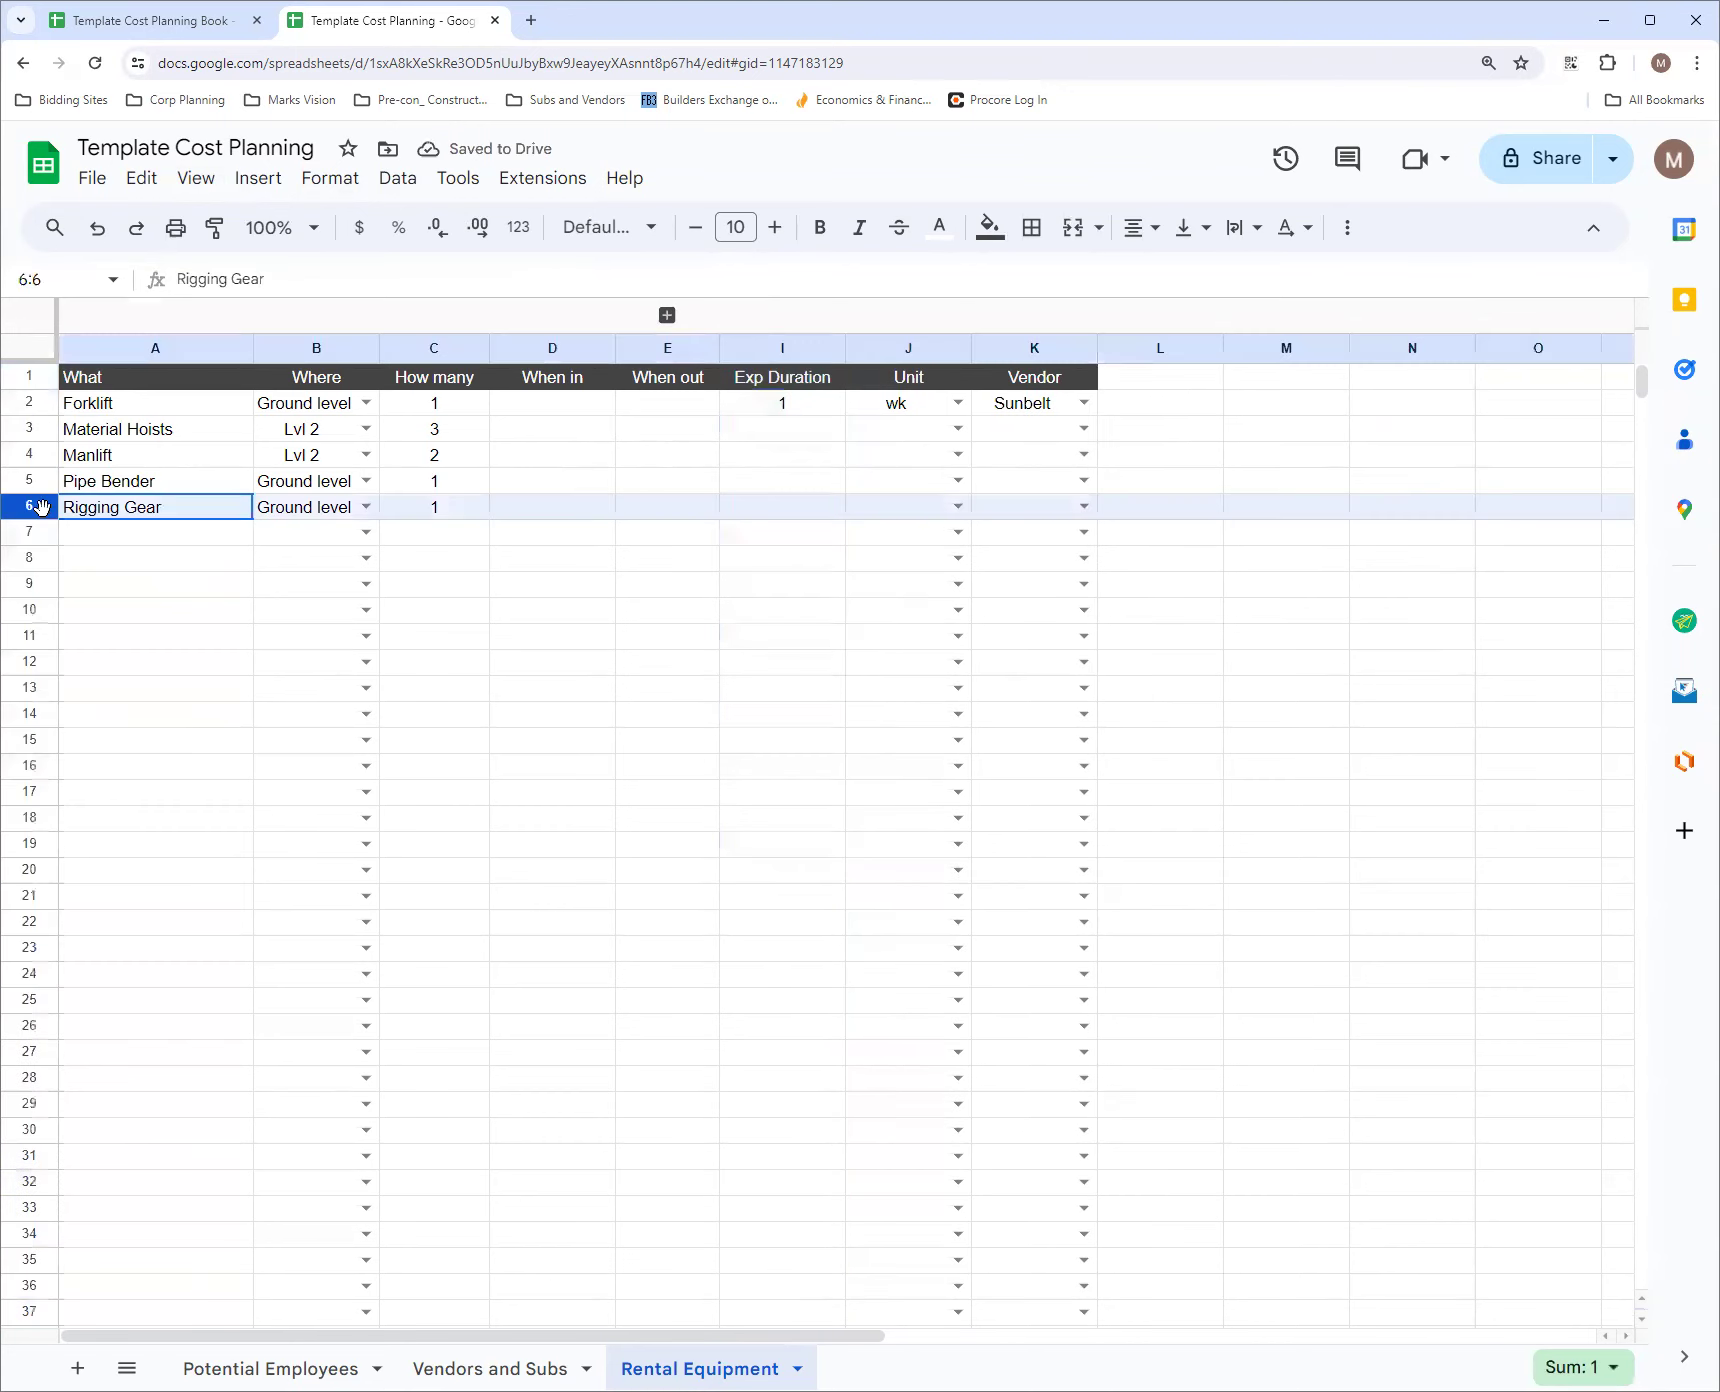
left_click(33, 429, "shift")
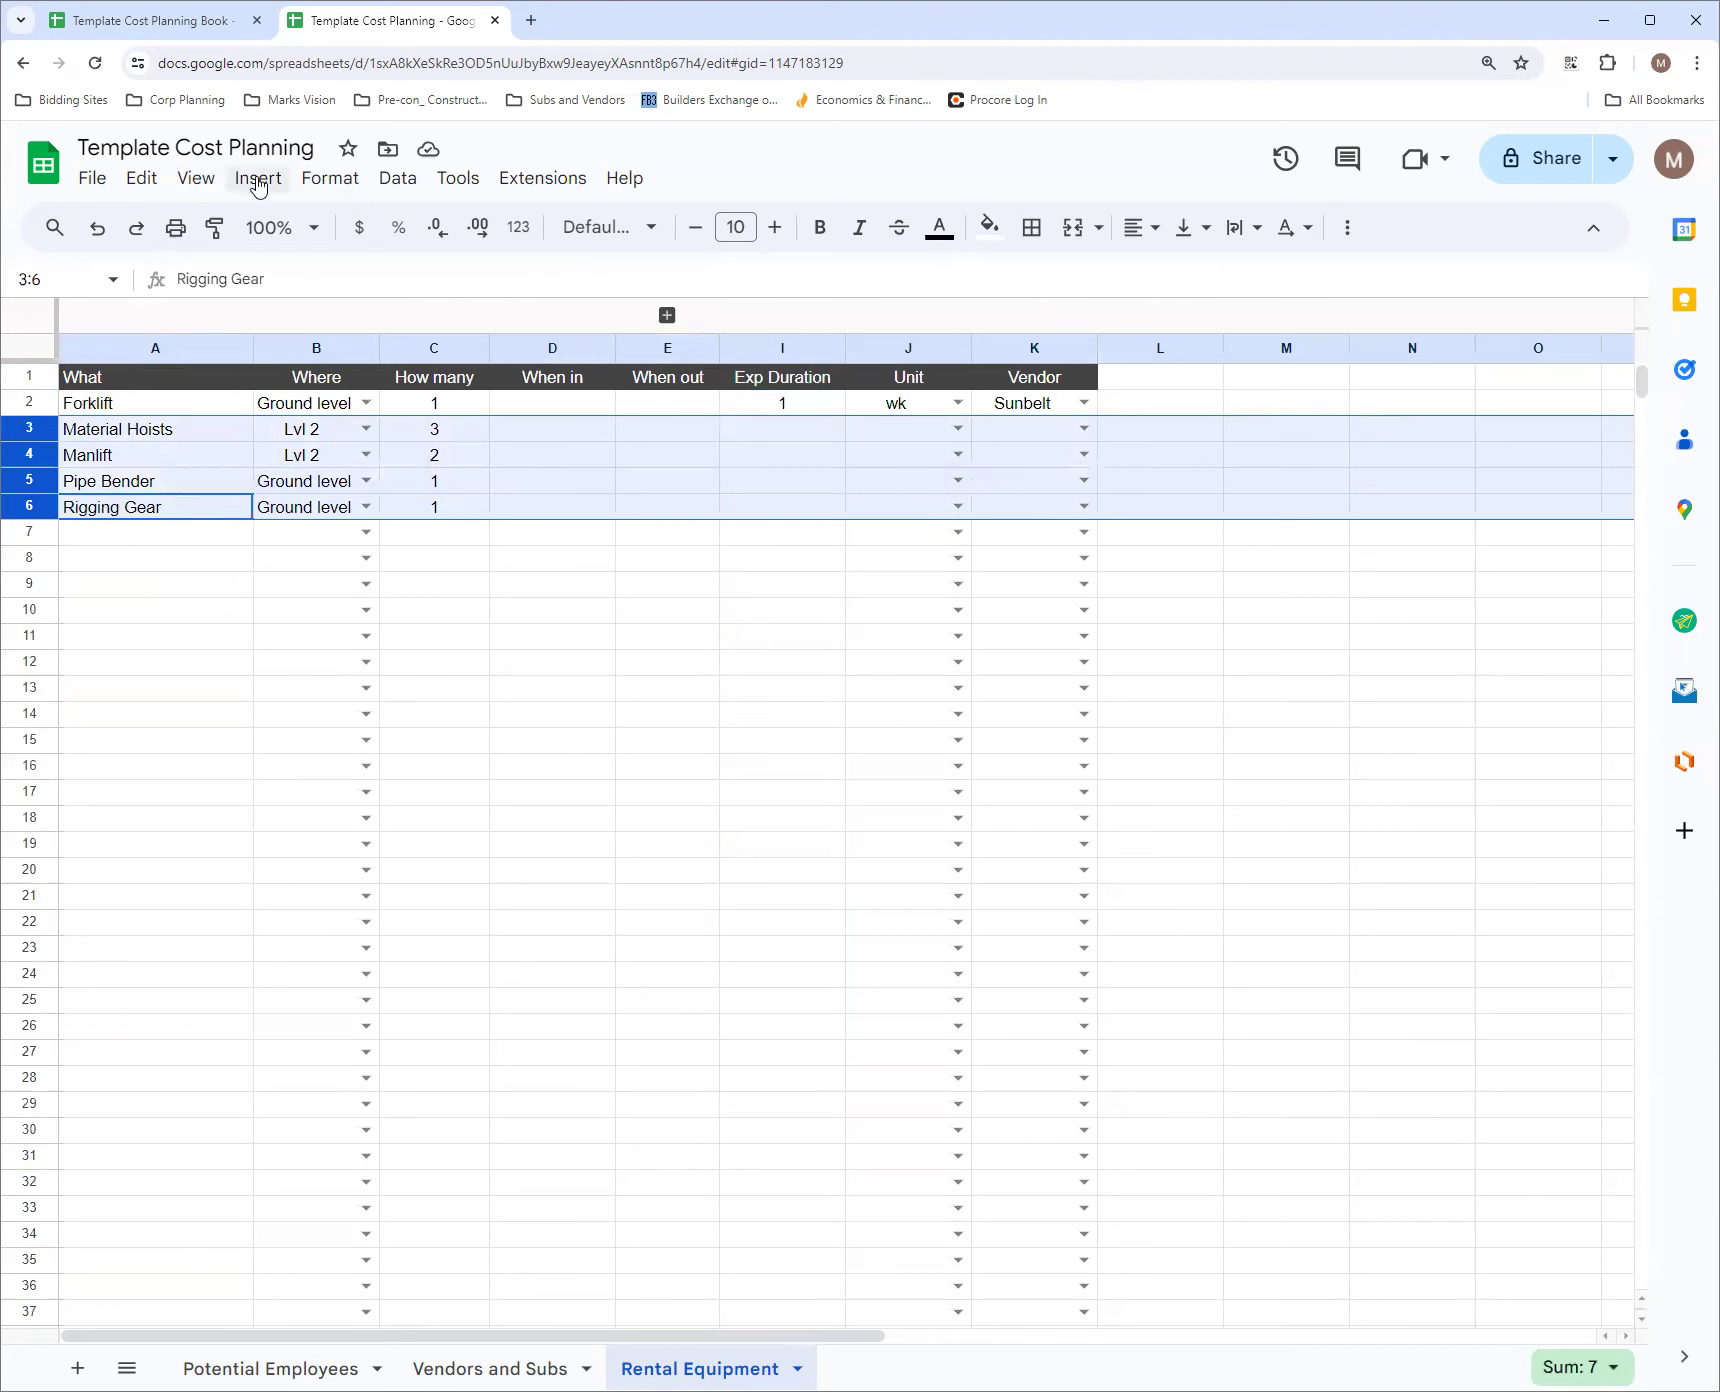
left_click(203, 180)
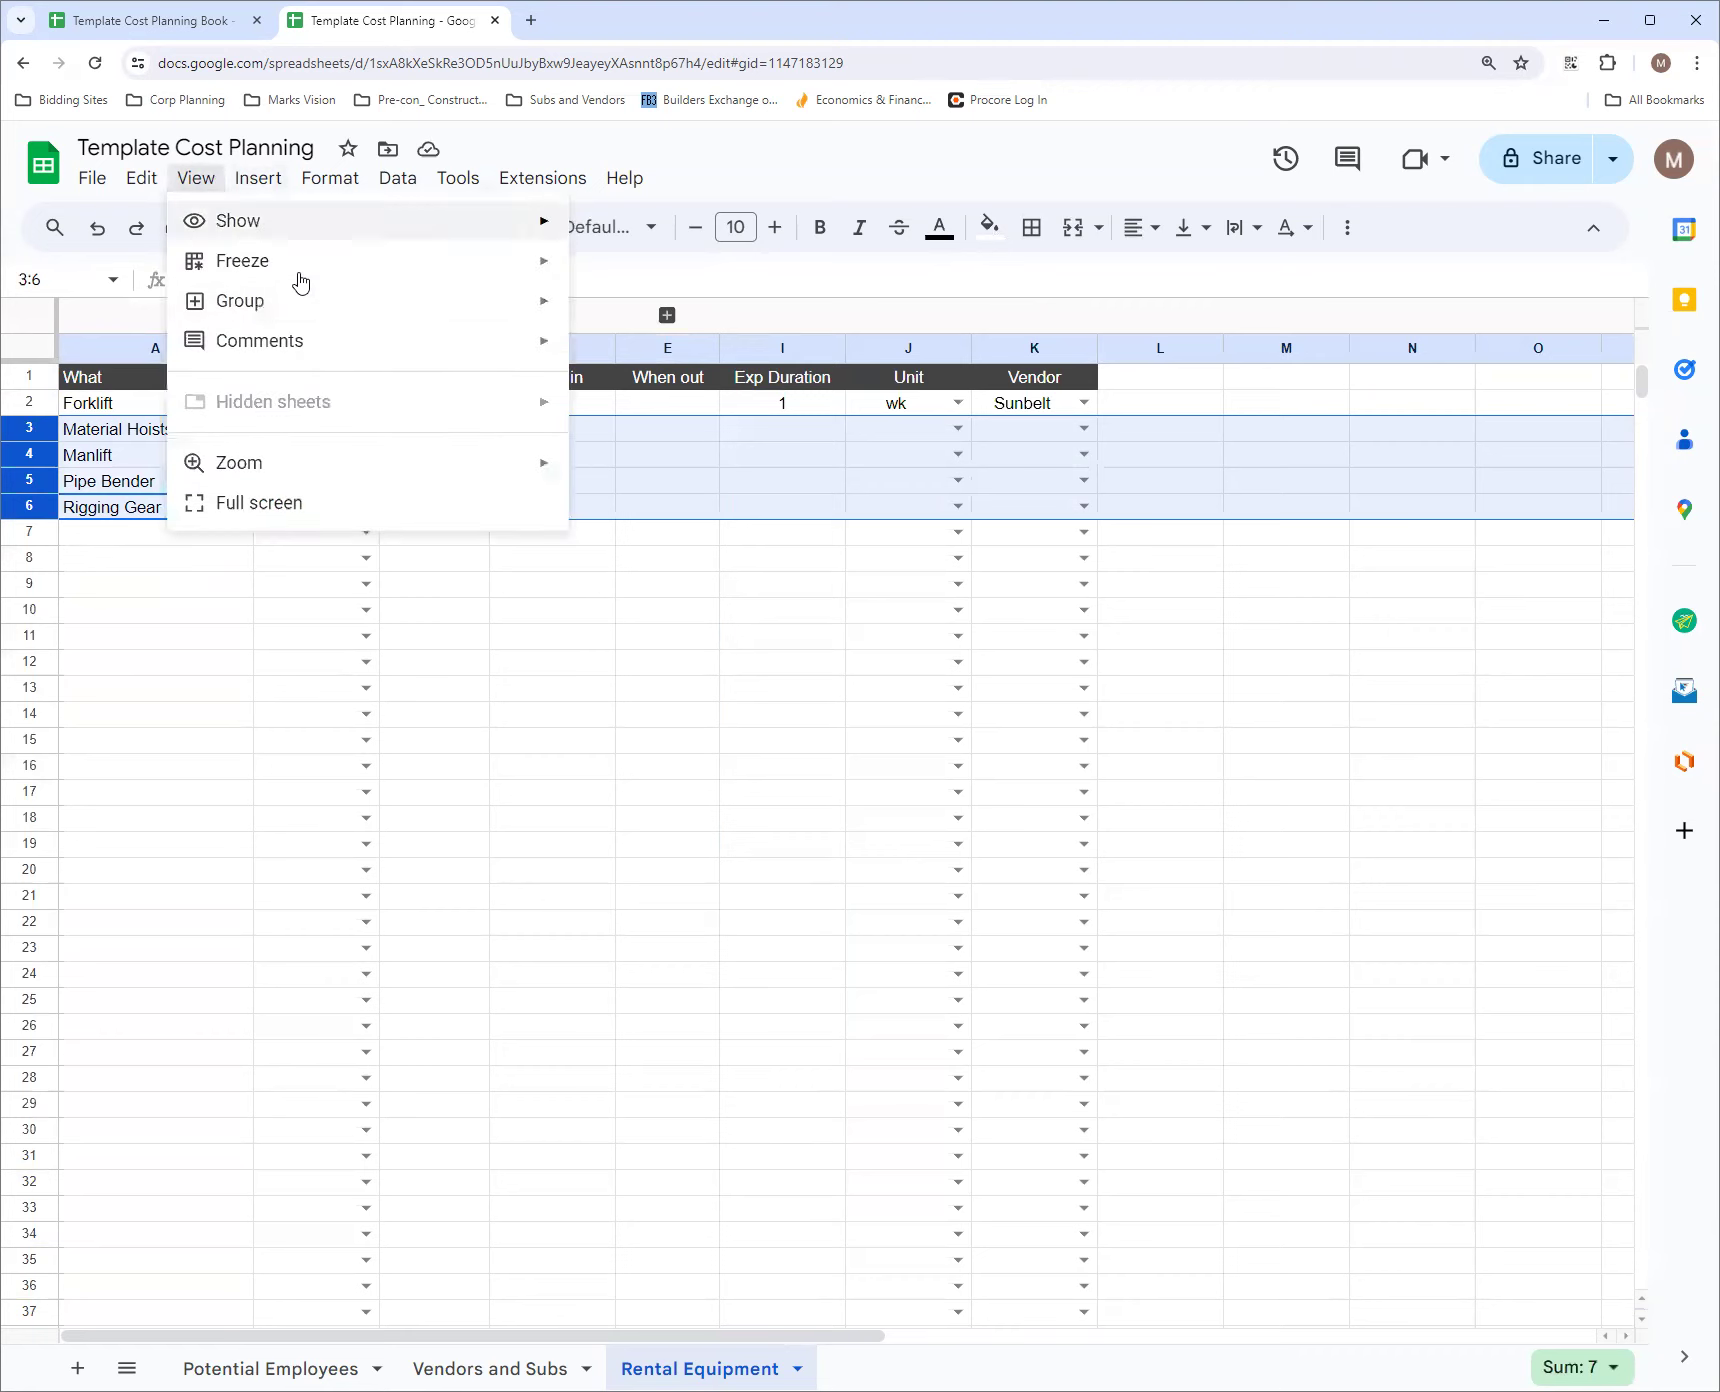
mouse_move(376, 316)
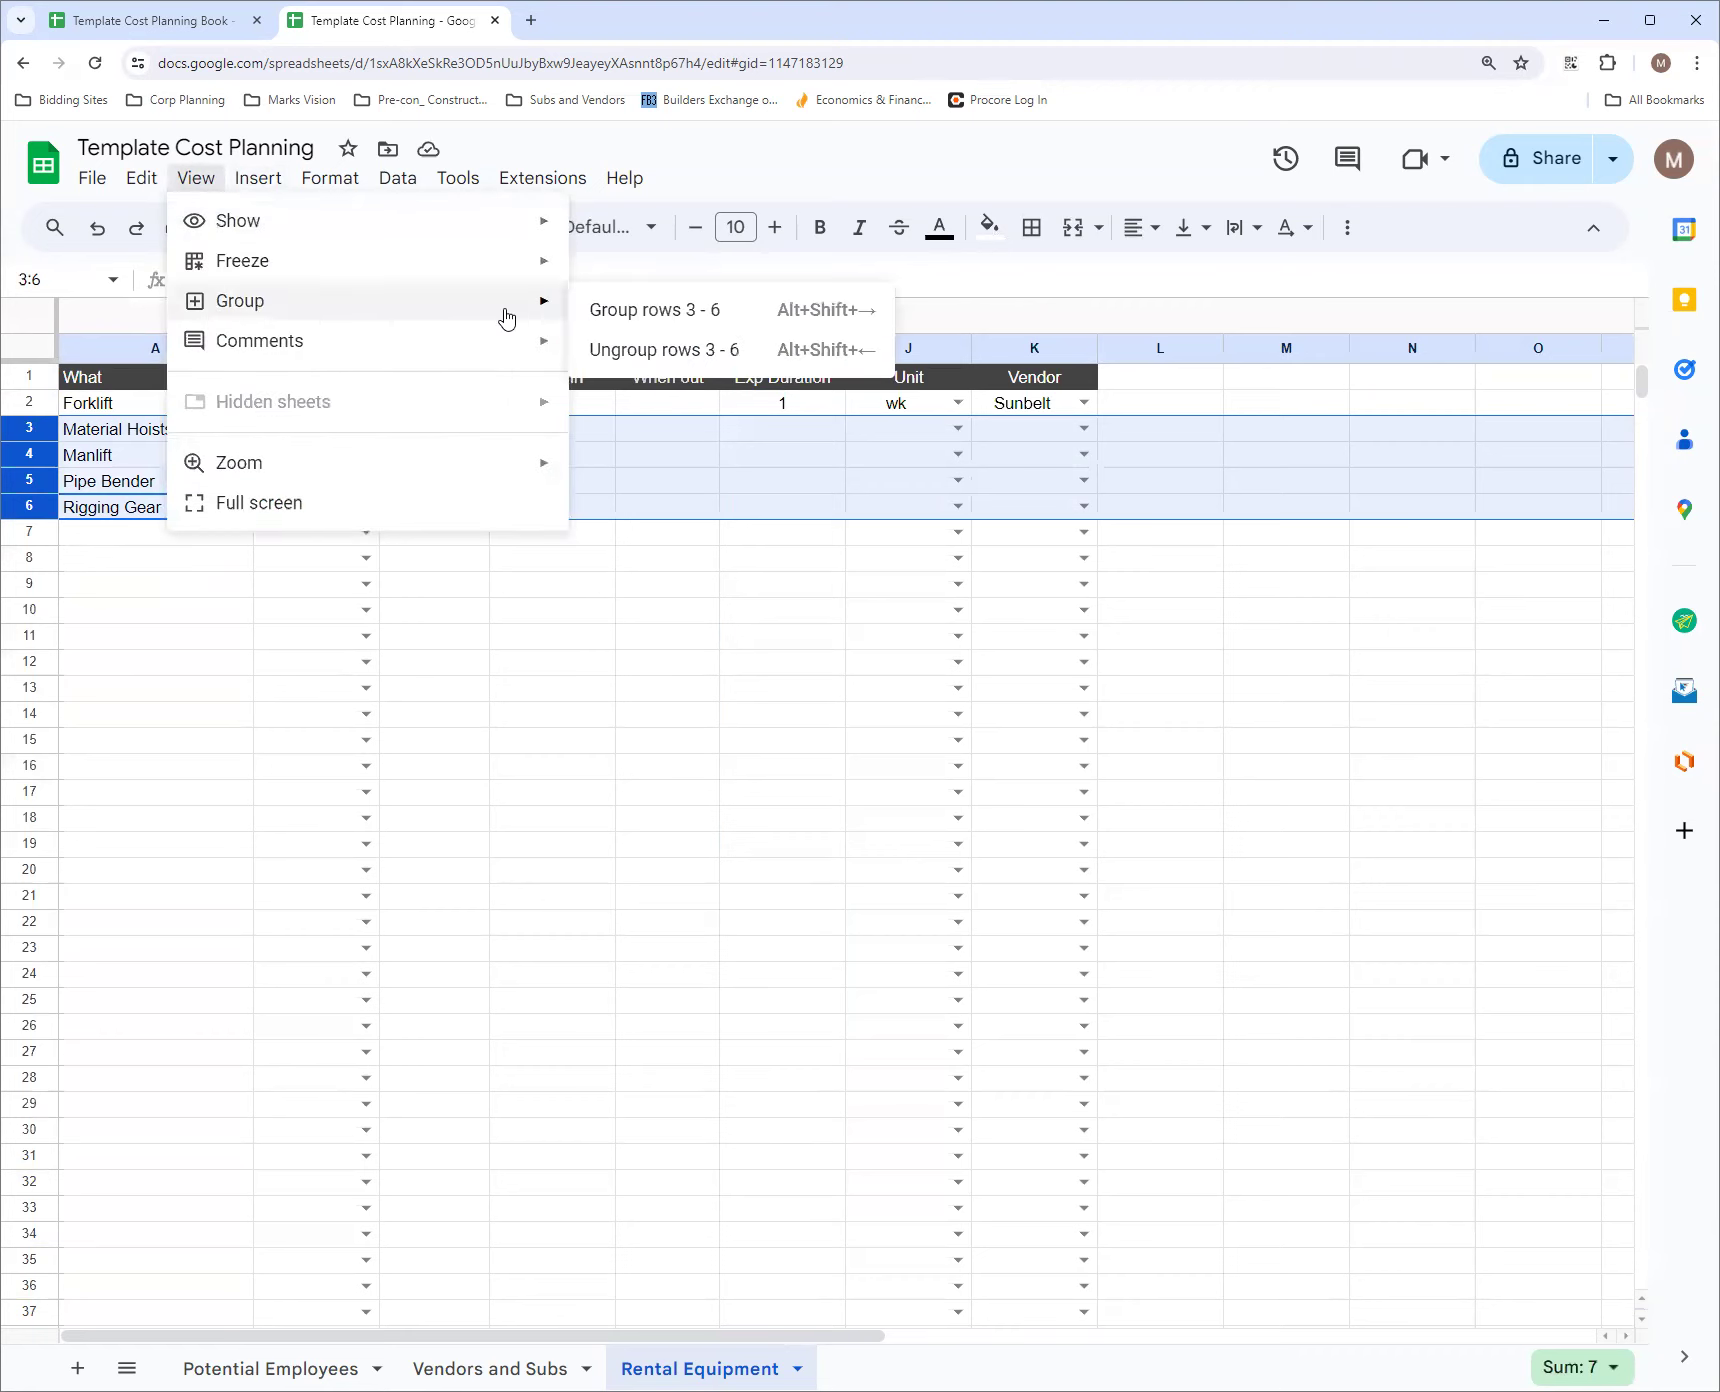
left_click(635, 309)
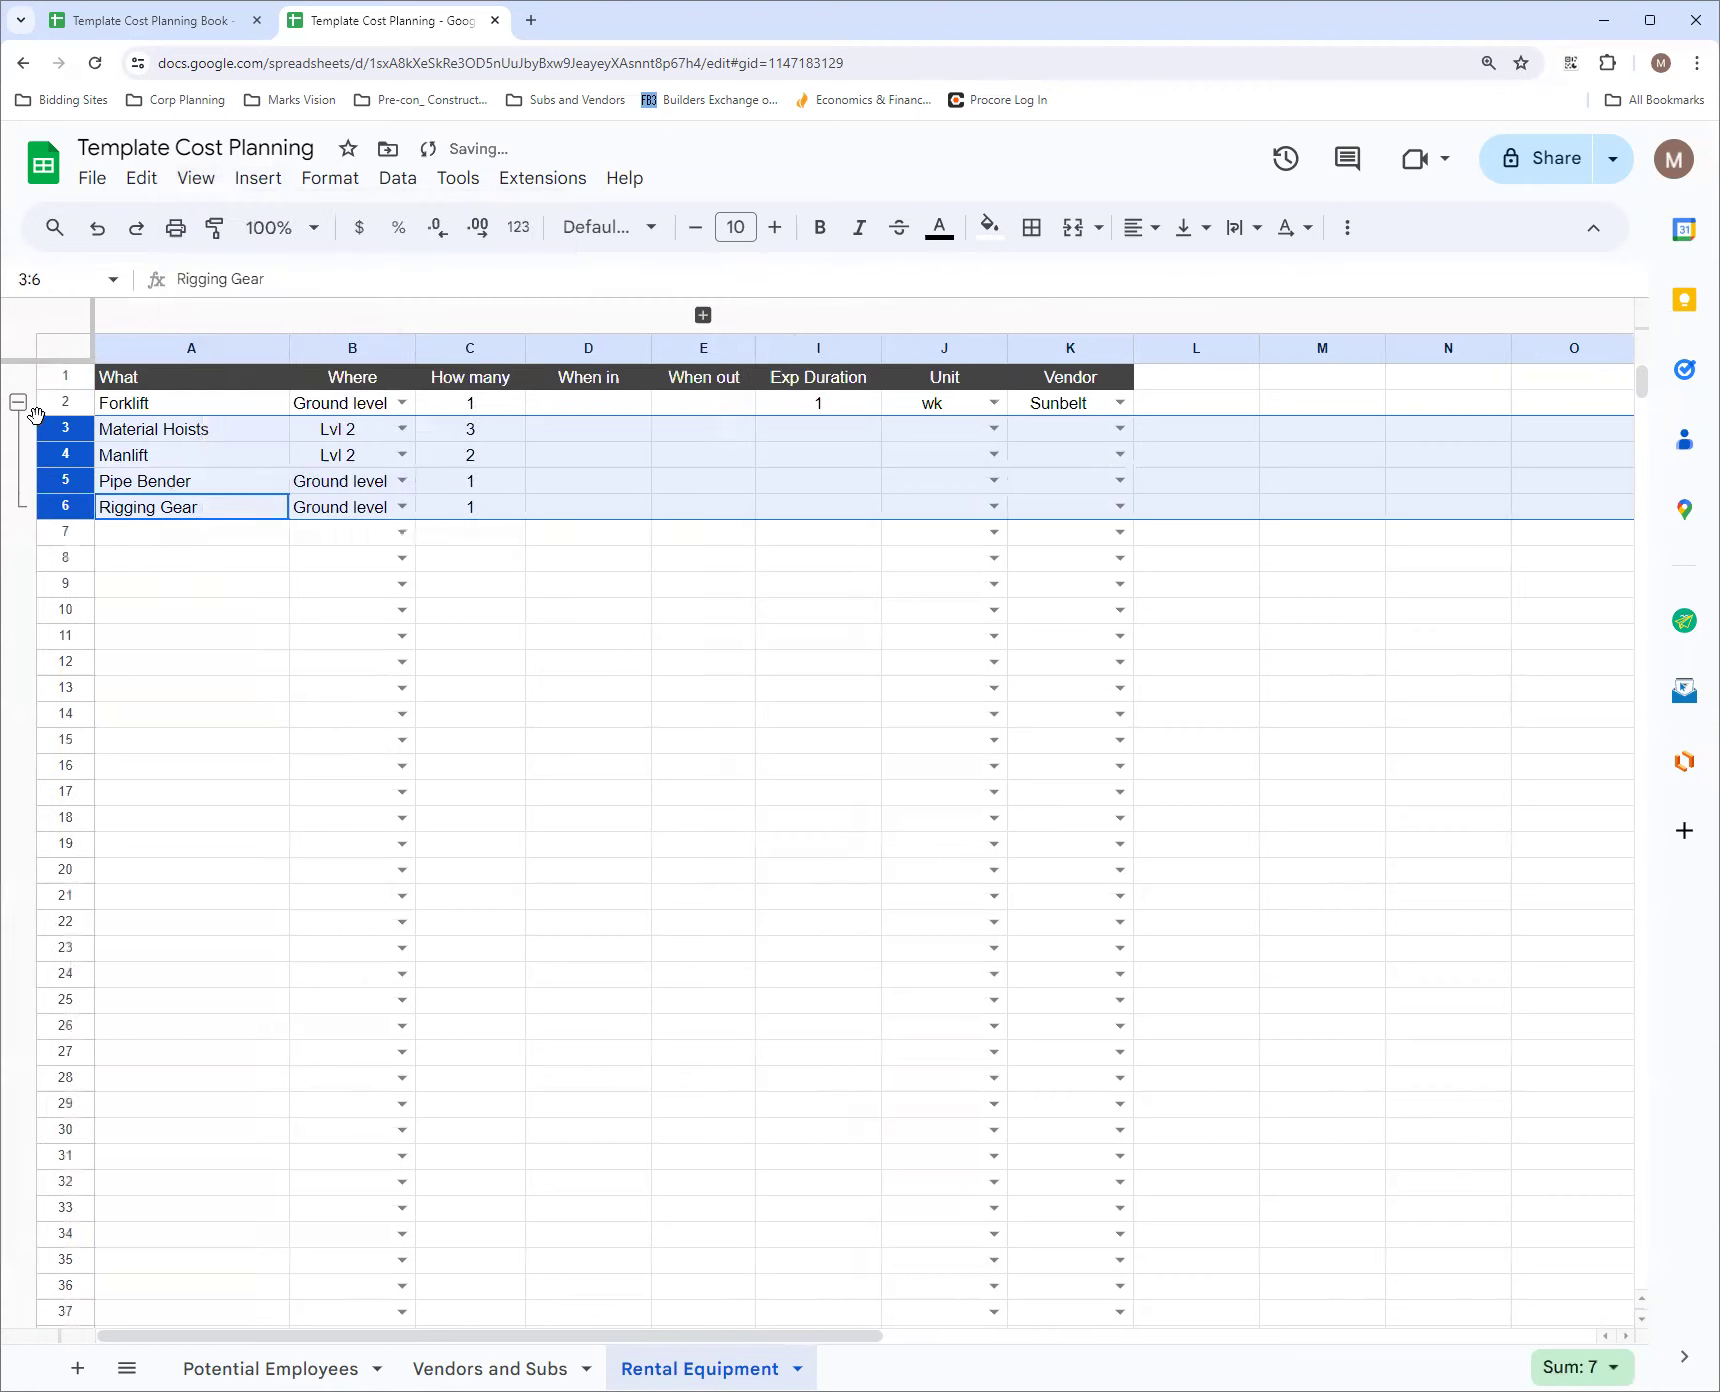
left_click(18, 402)
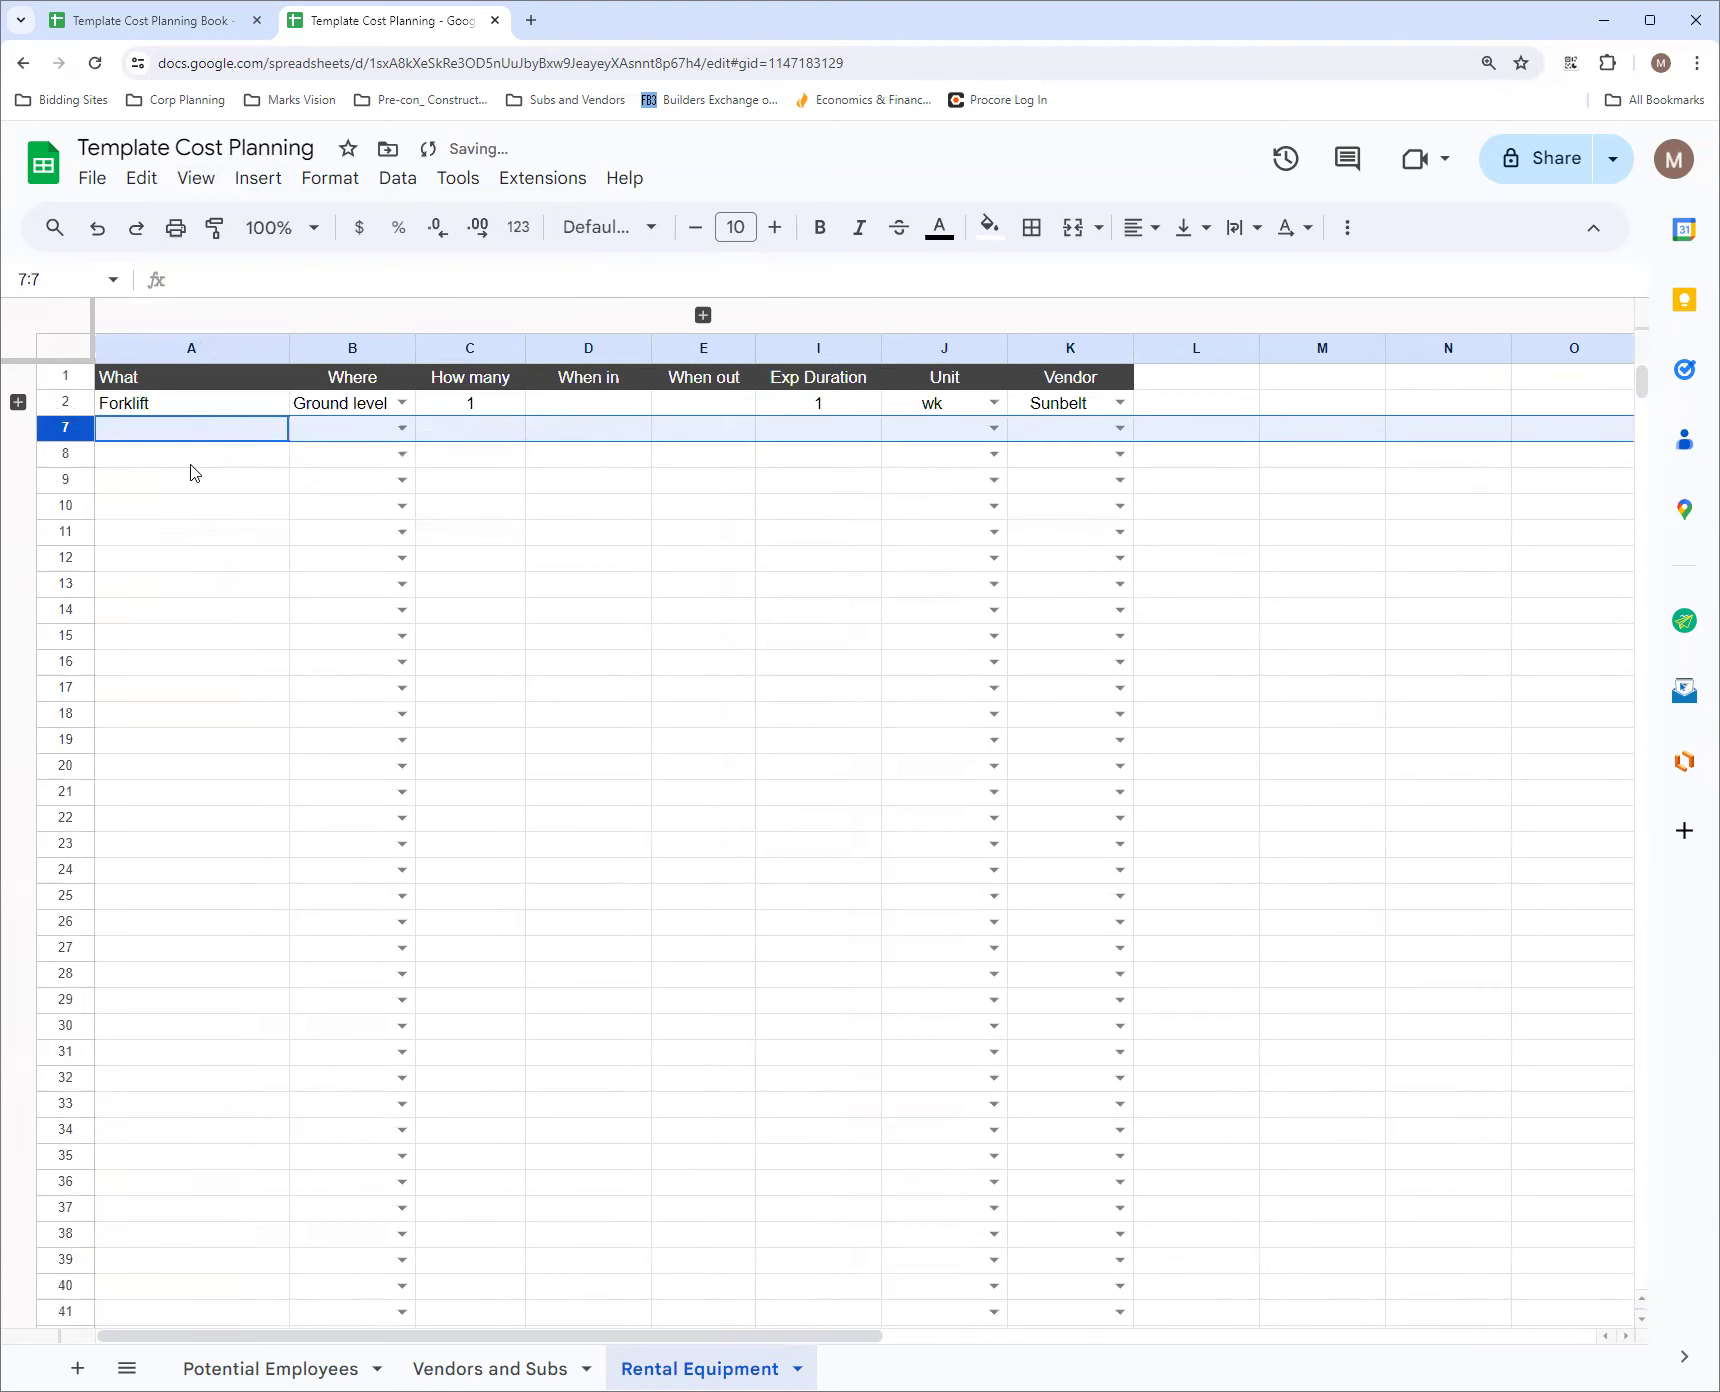
left_click(190, 460)
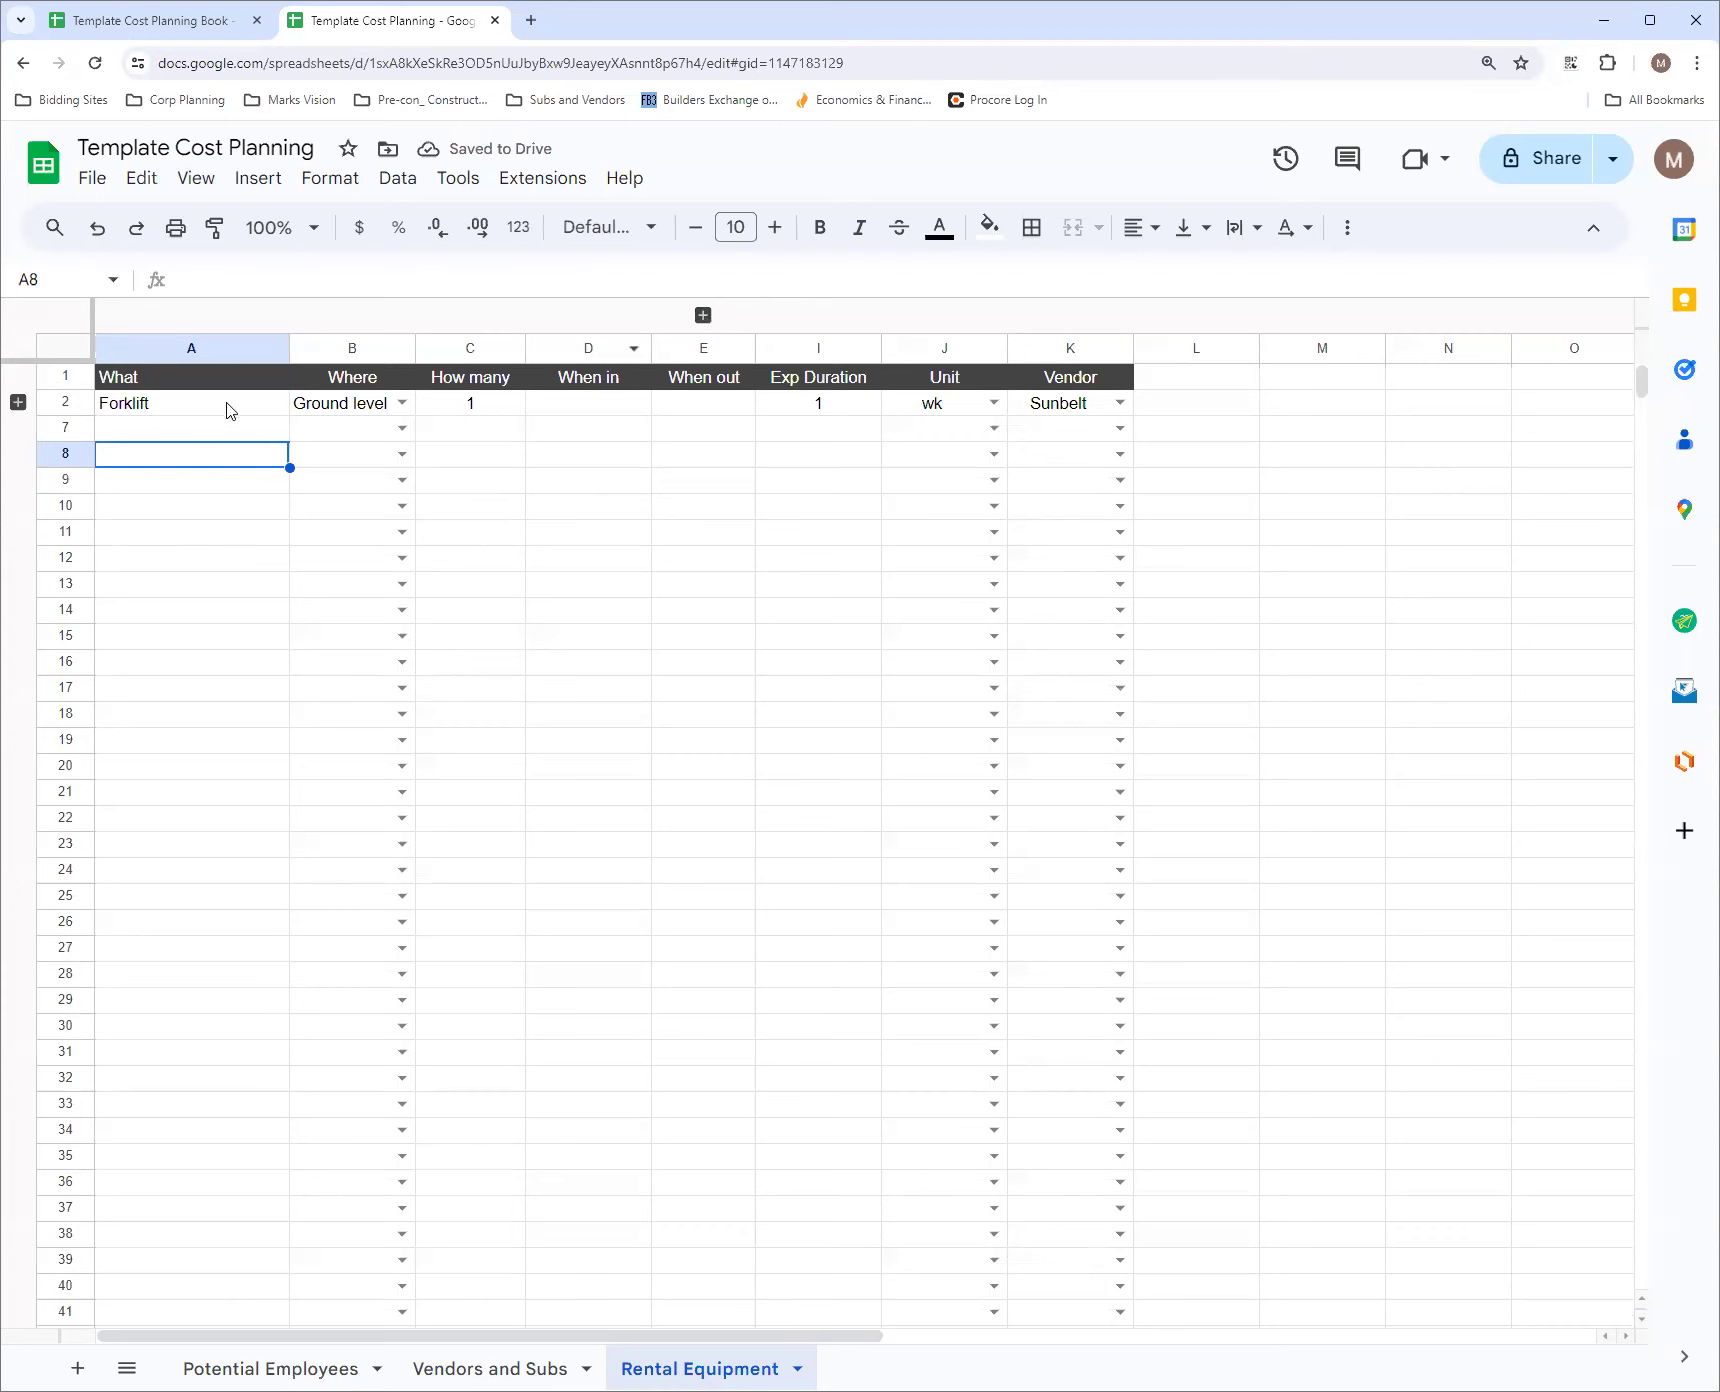
left_click(16, 403)
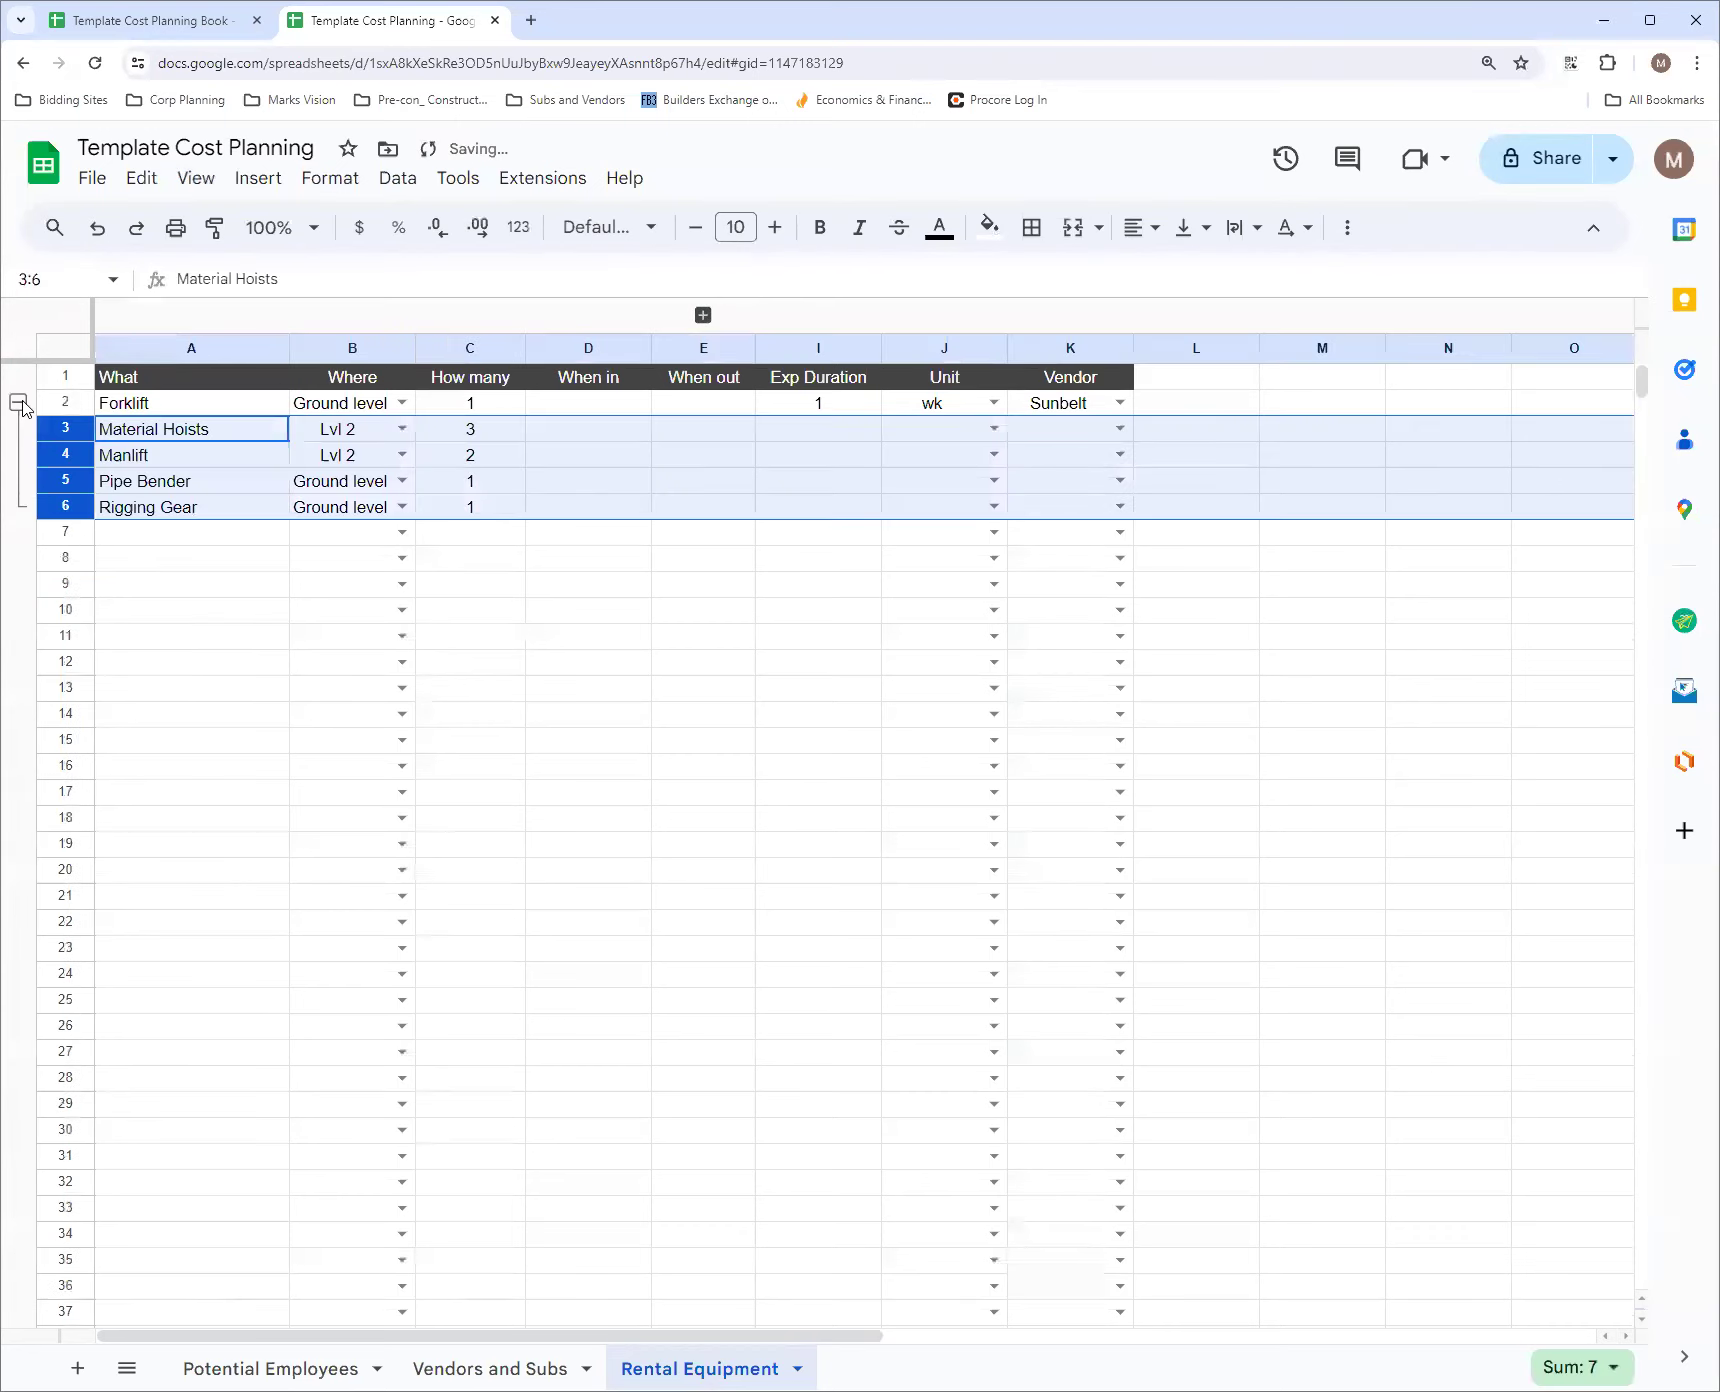
Remove the row group from rows 3 to 6
right_click(18, 403)
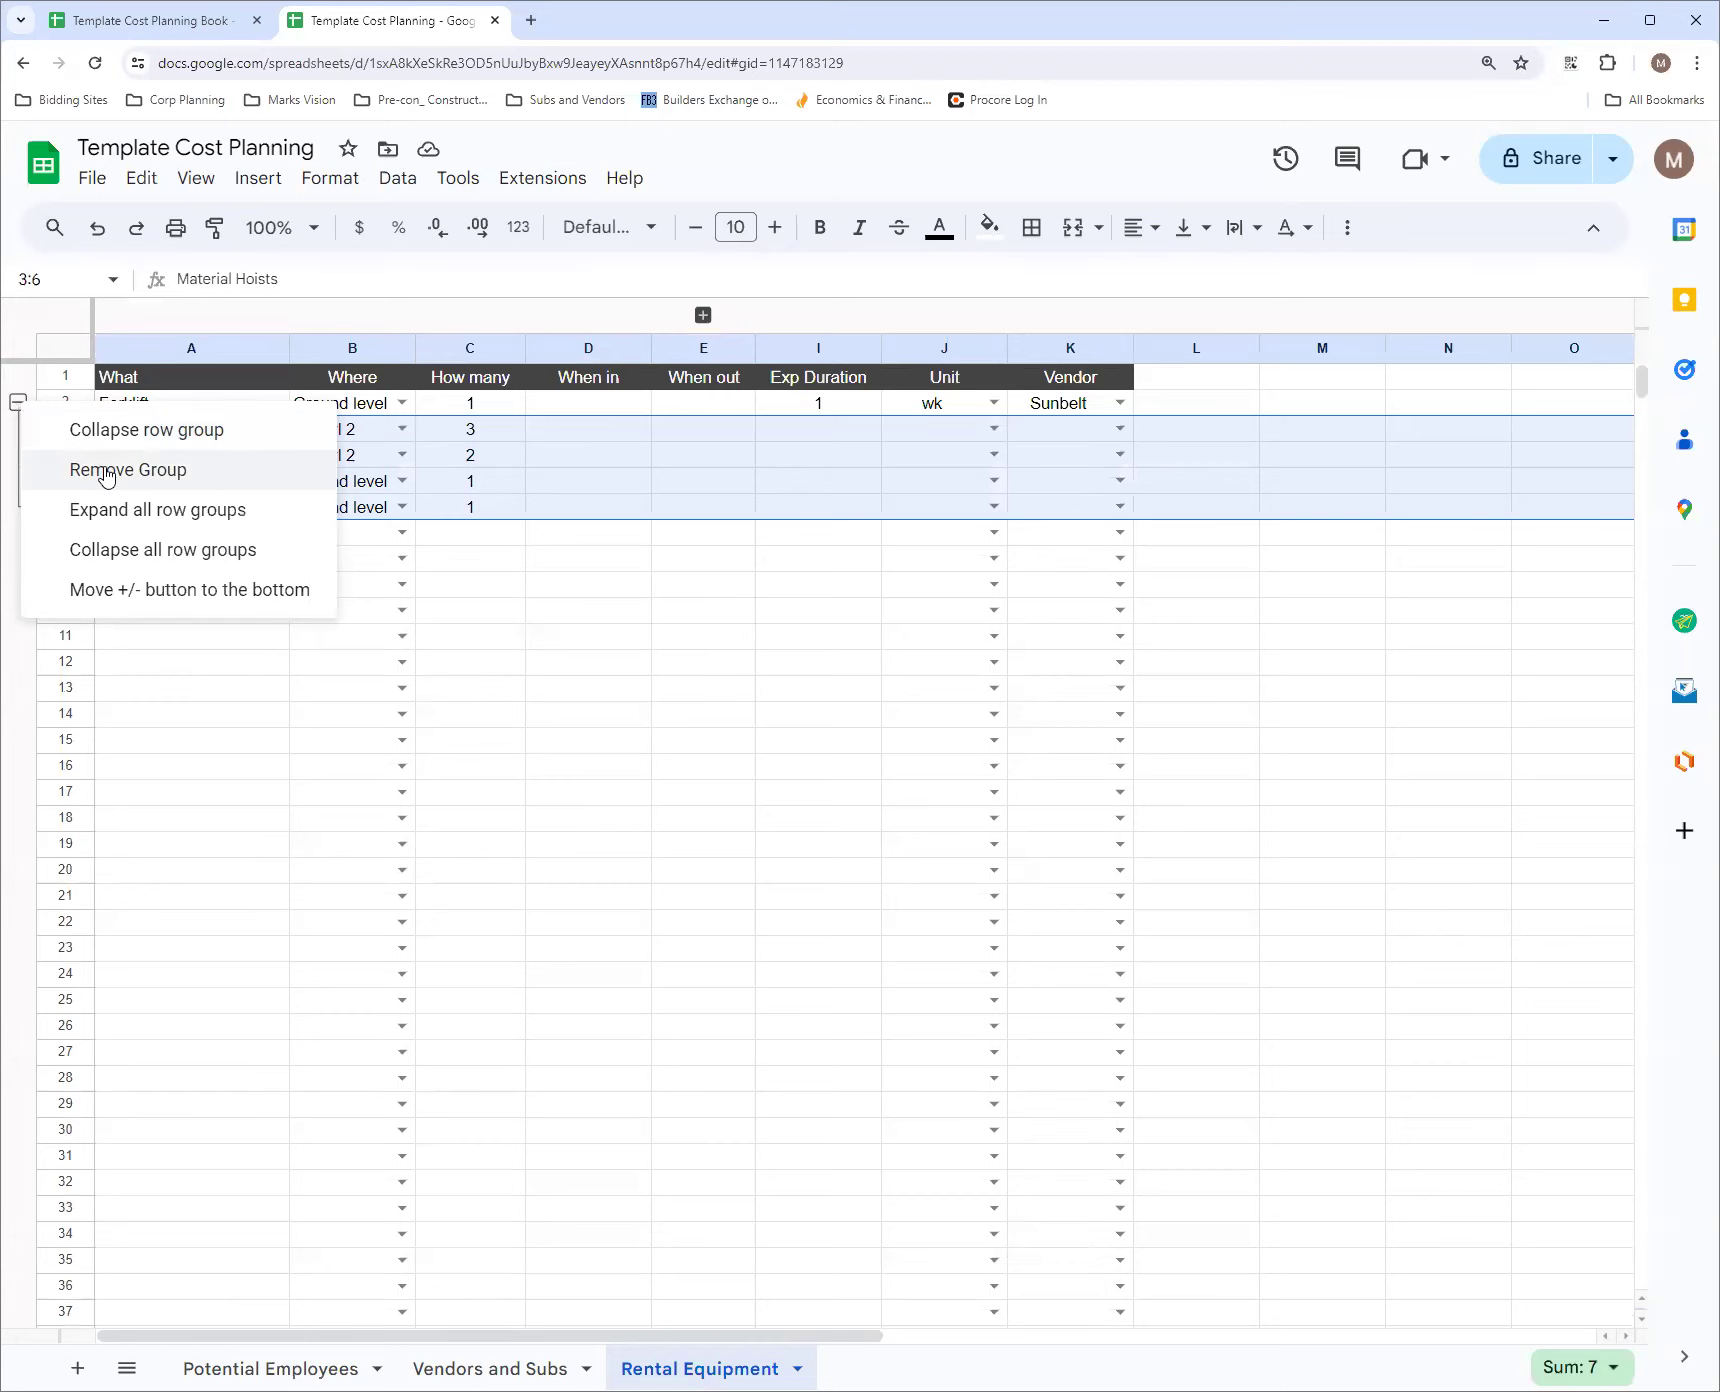
left_click(107, 470)
left_click(182, 611)
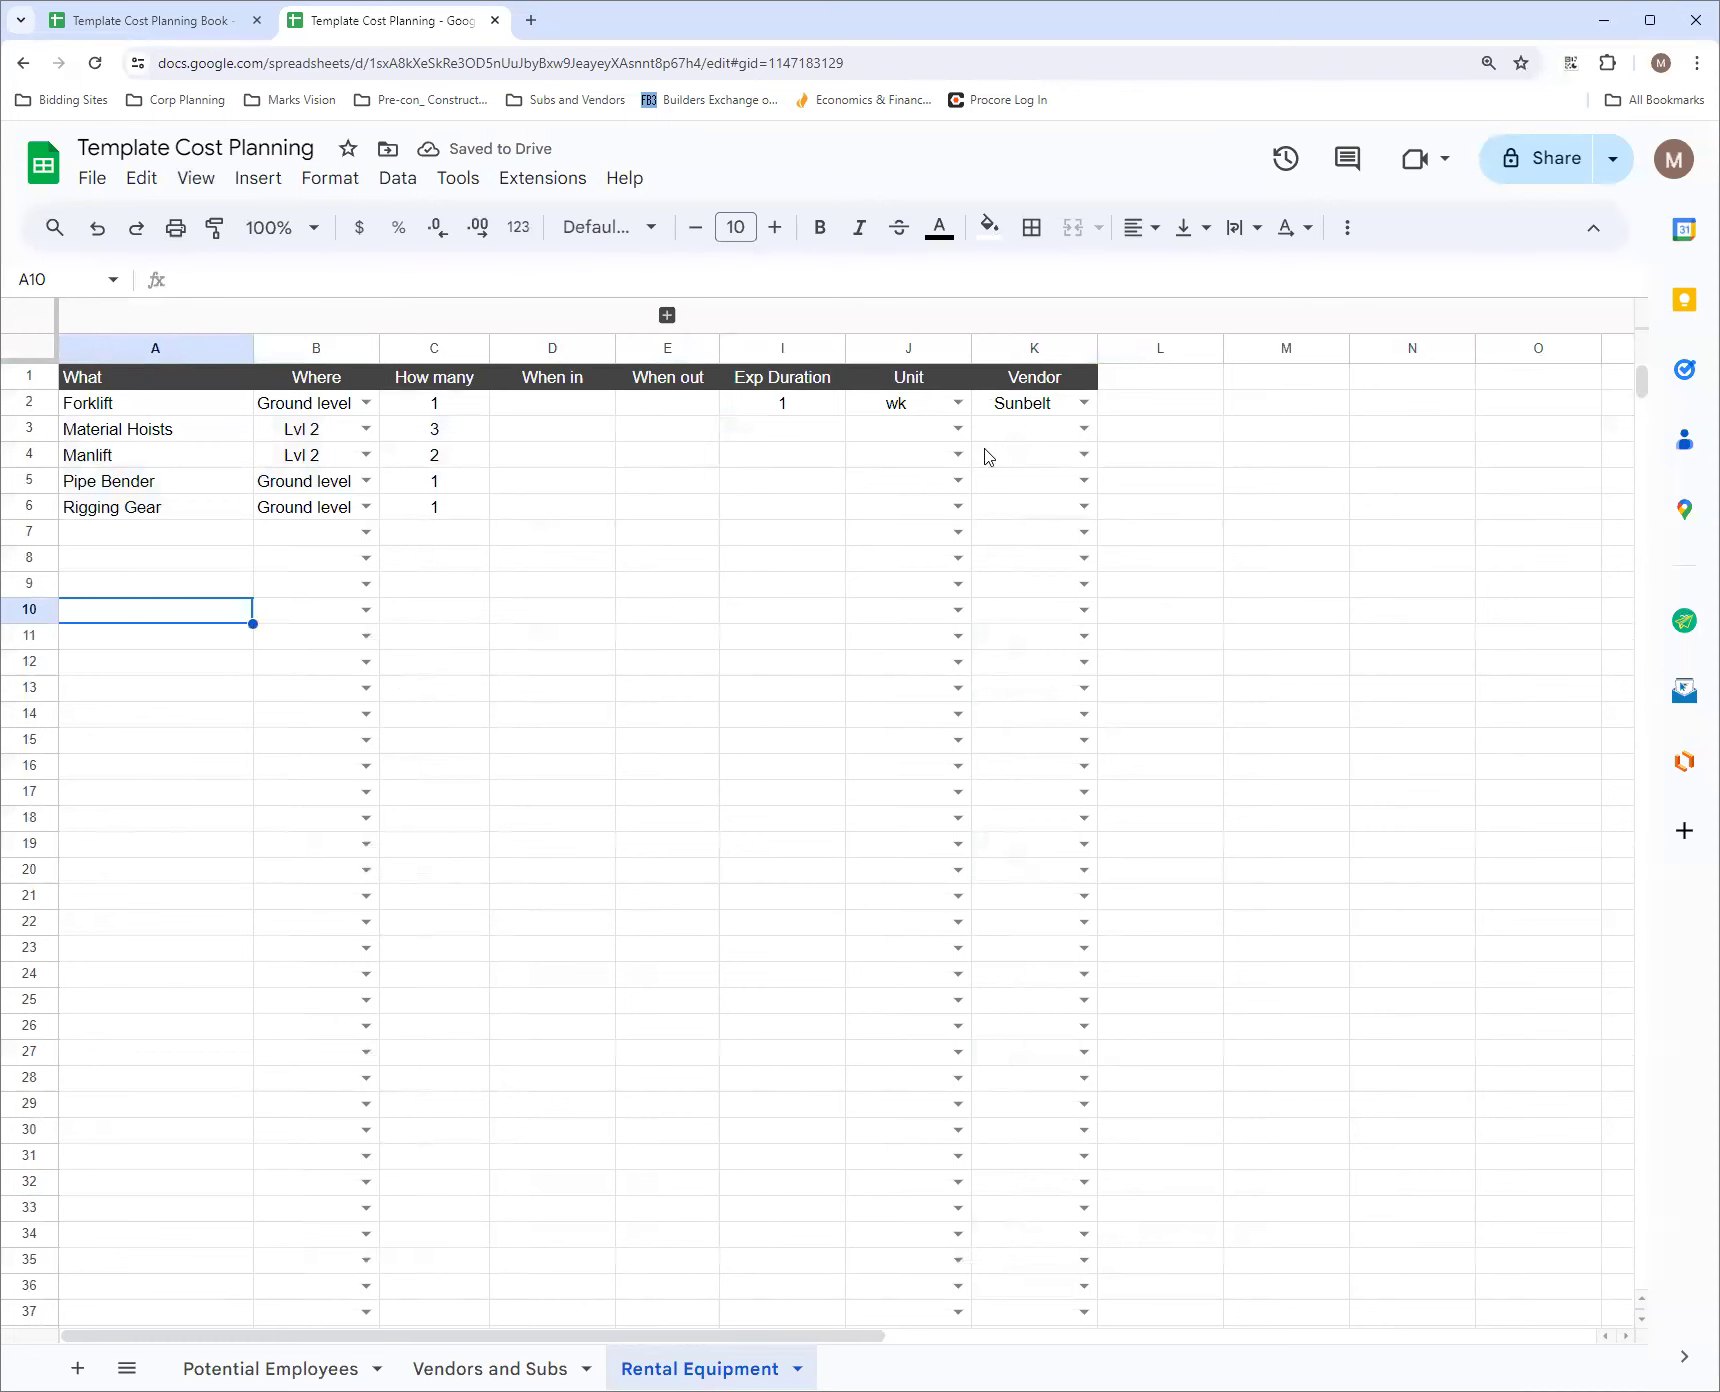
Enter Expected Cost as the header in cell L1, beside the Vendor column
left_click(667, 315)
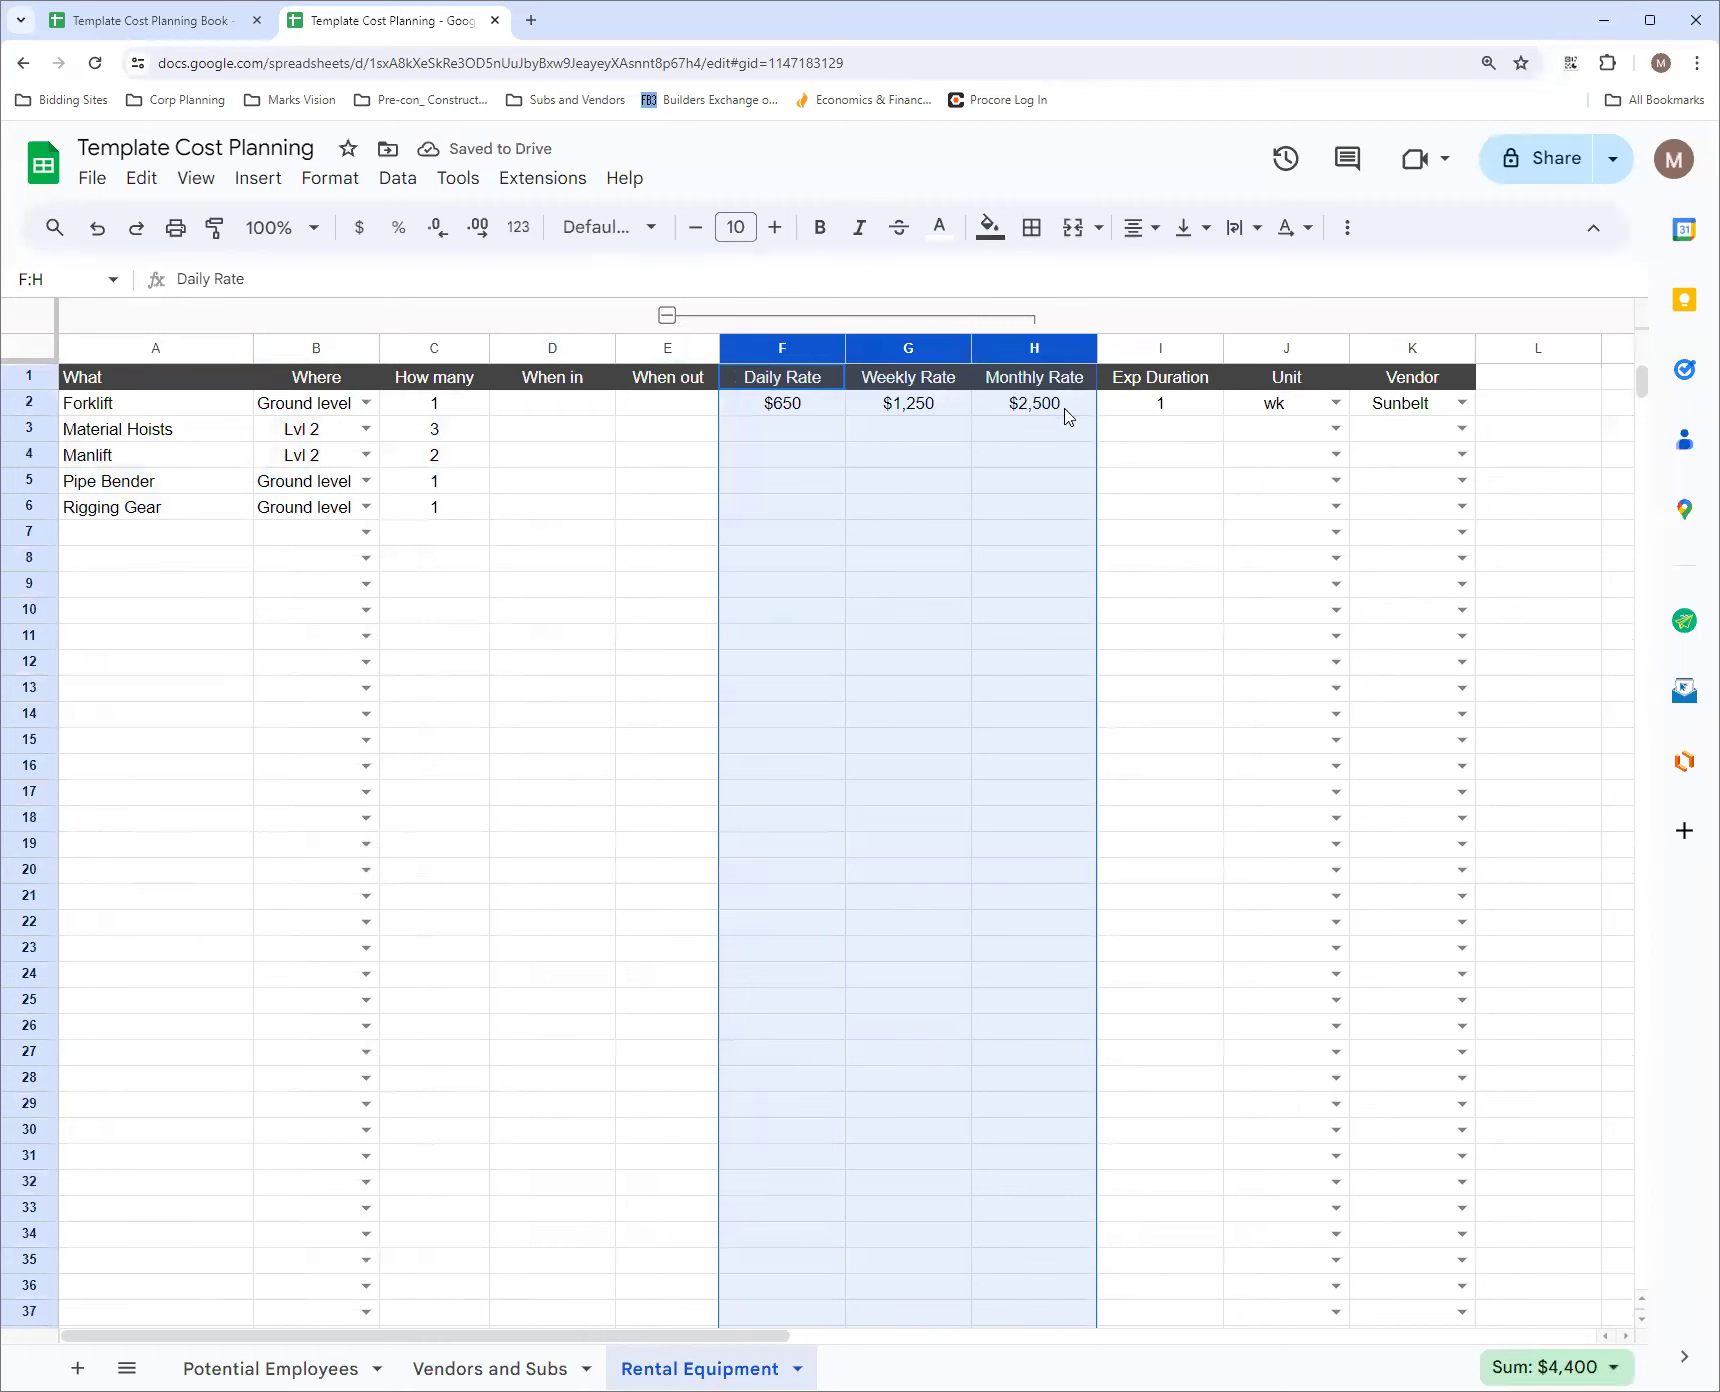
left_click(667, 317)
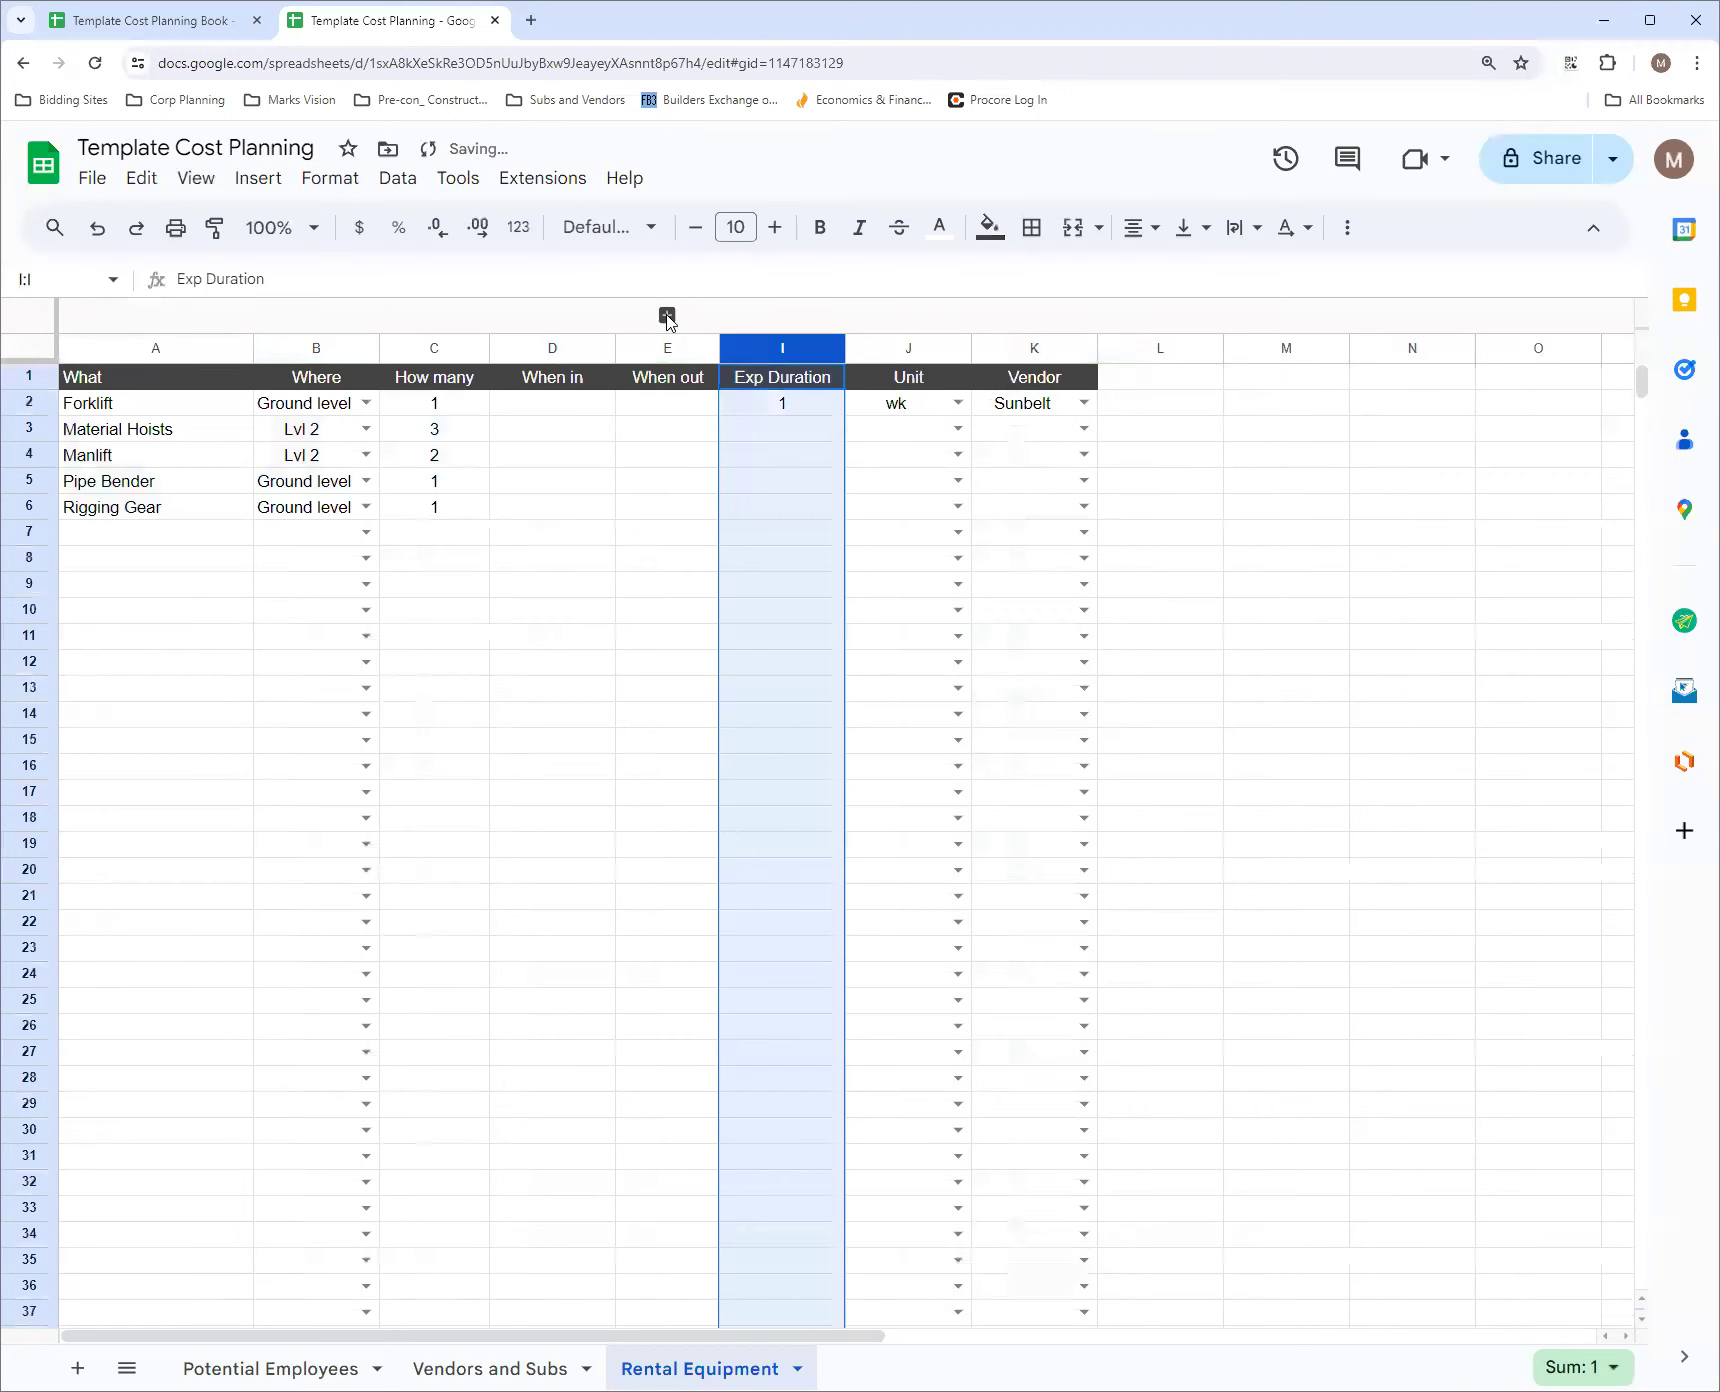
left_click(1163, 414)
left_click(1162, 378)
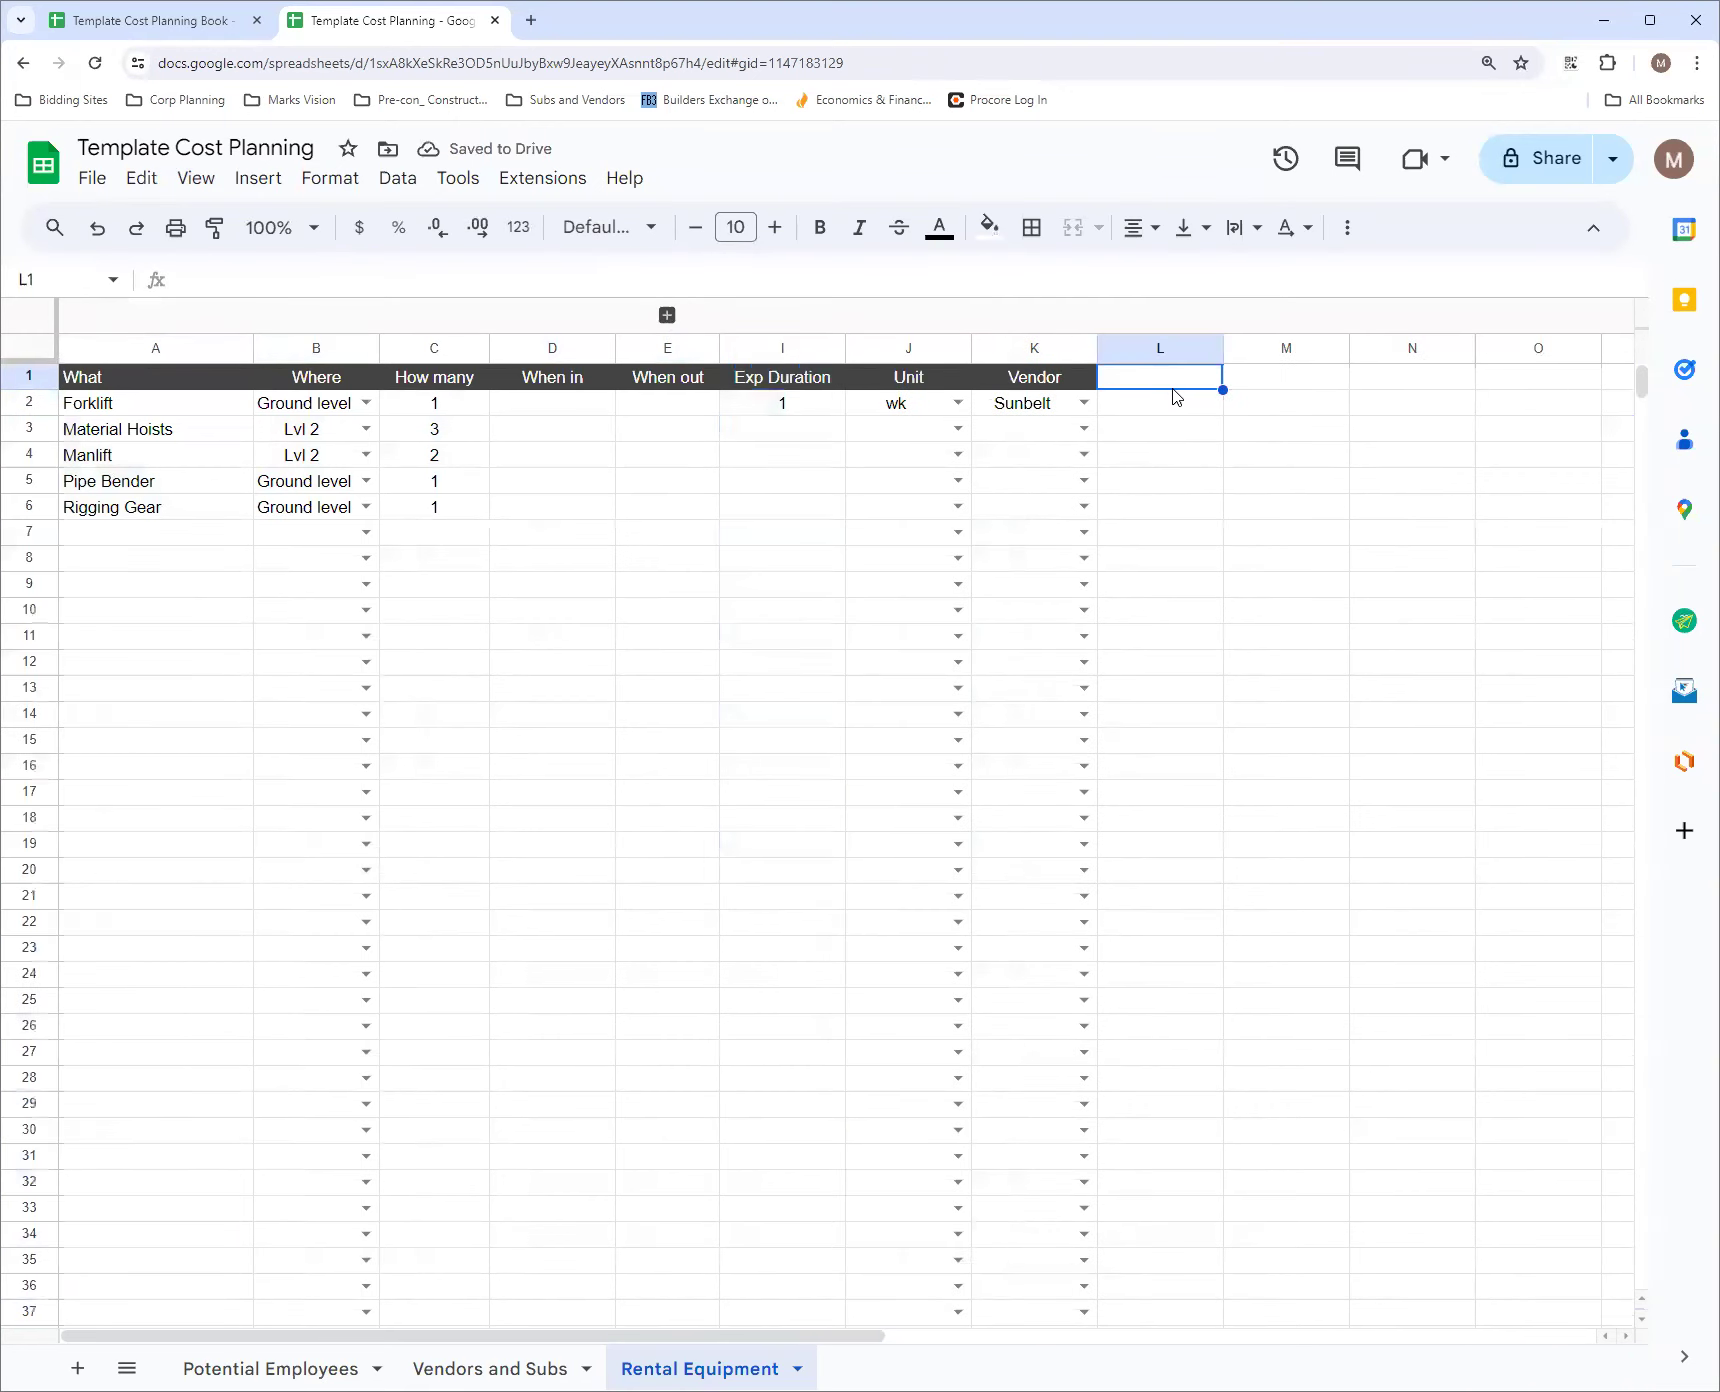
type("Expec")
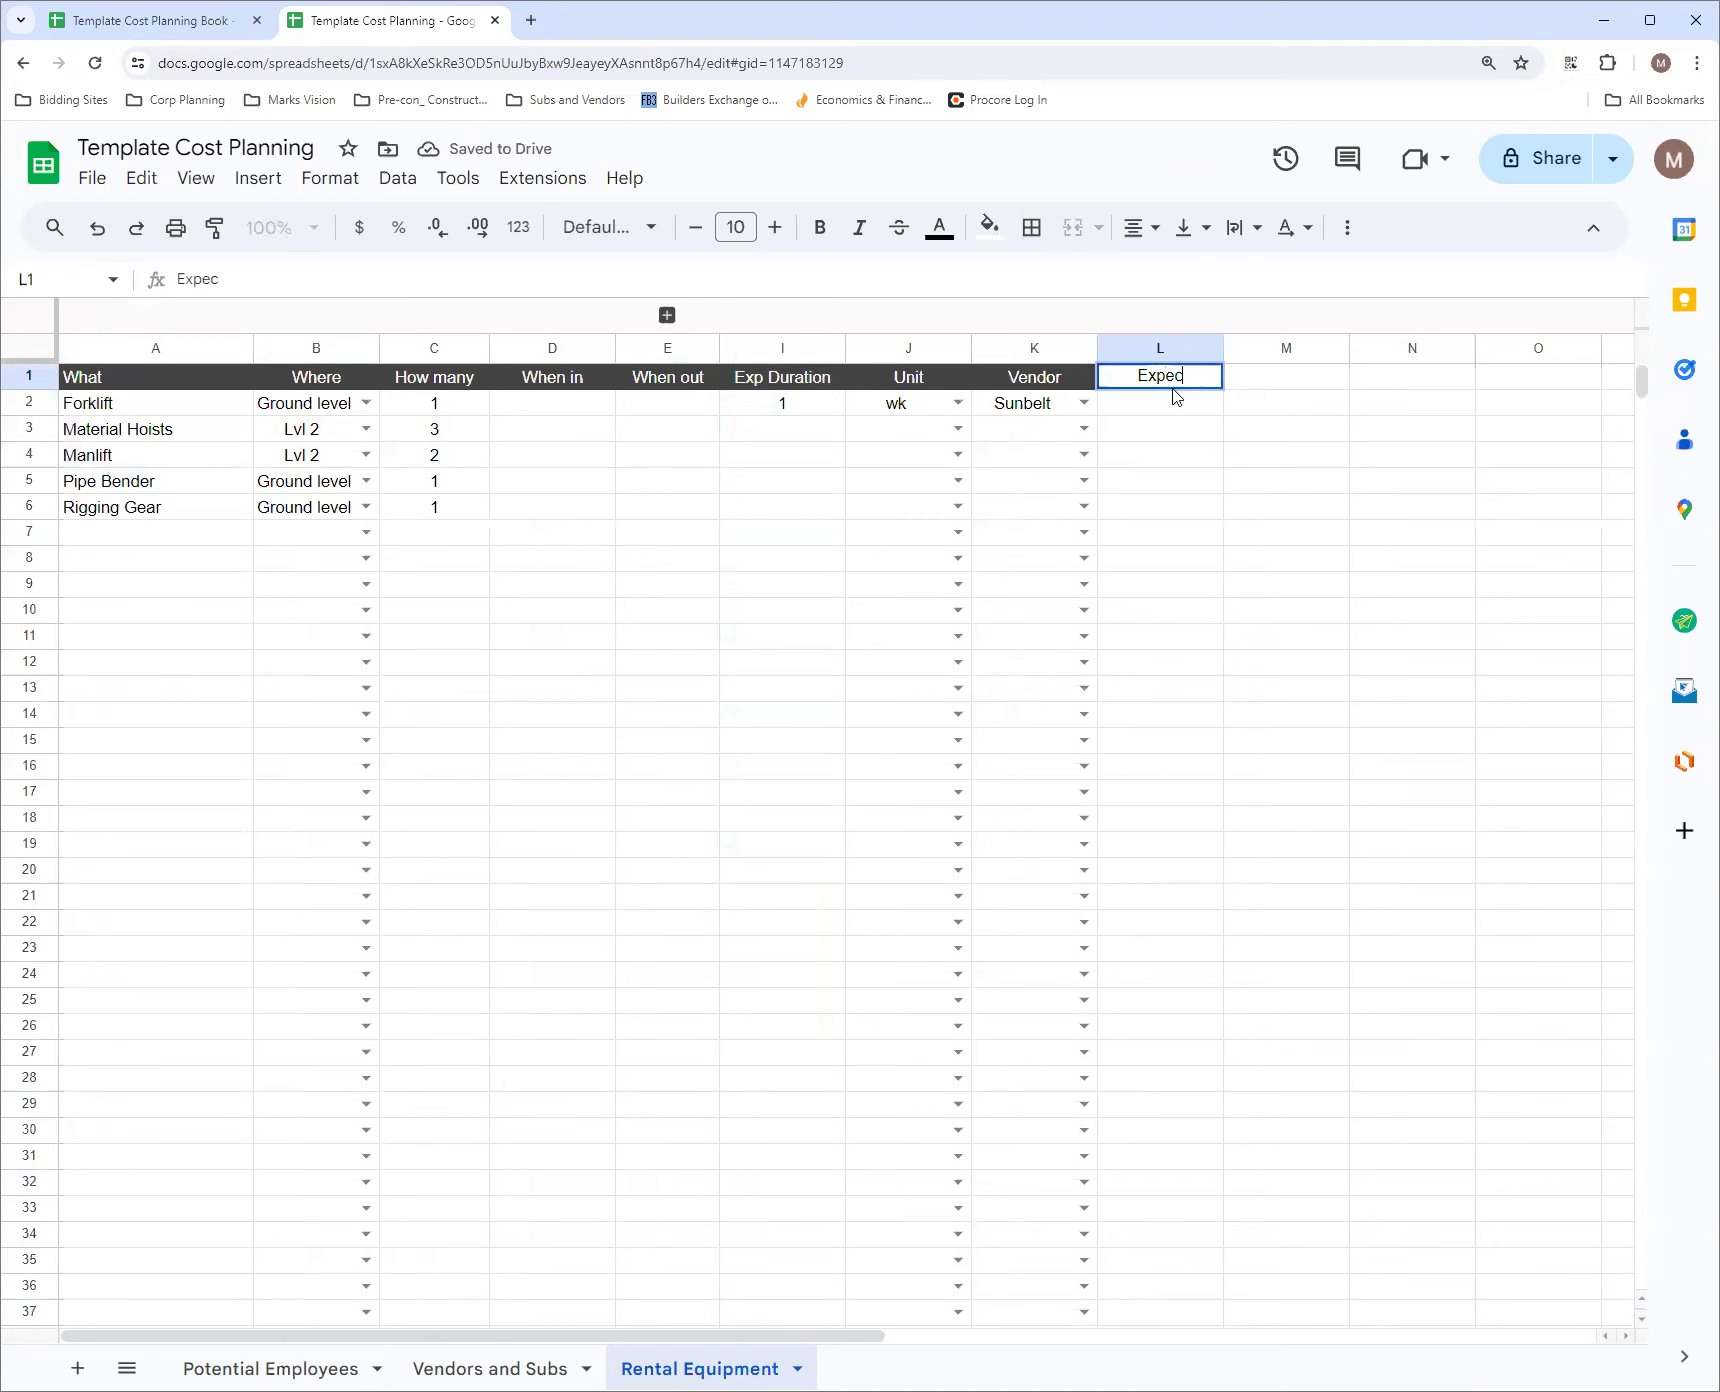
type("ted Cost")
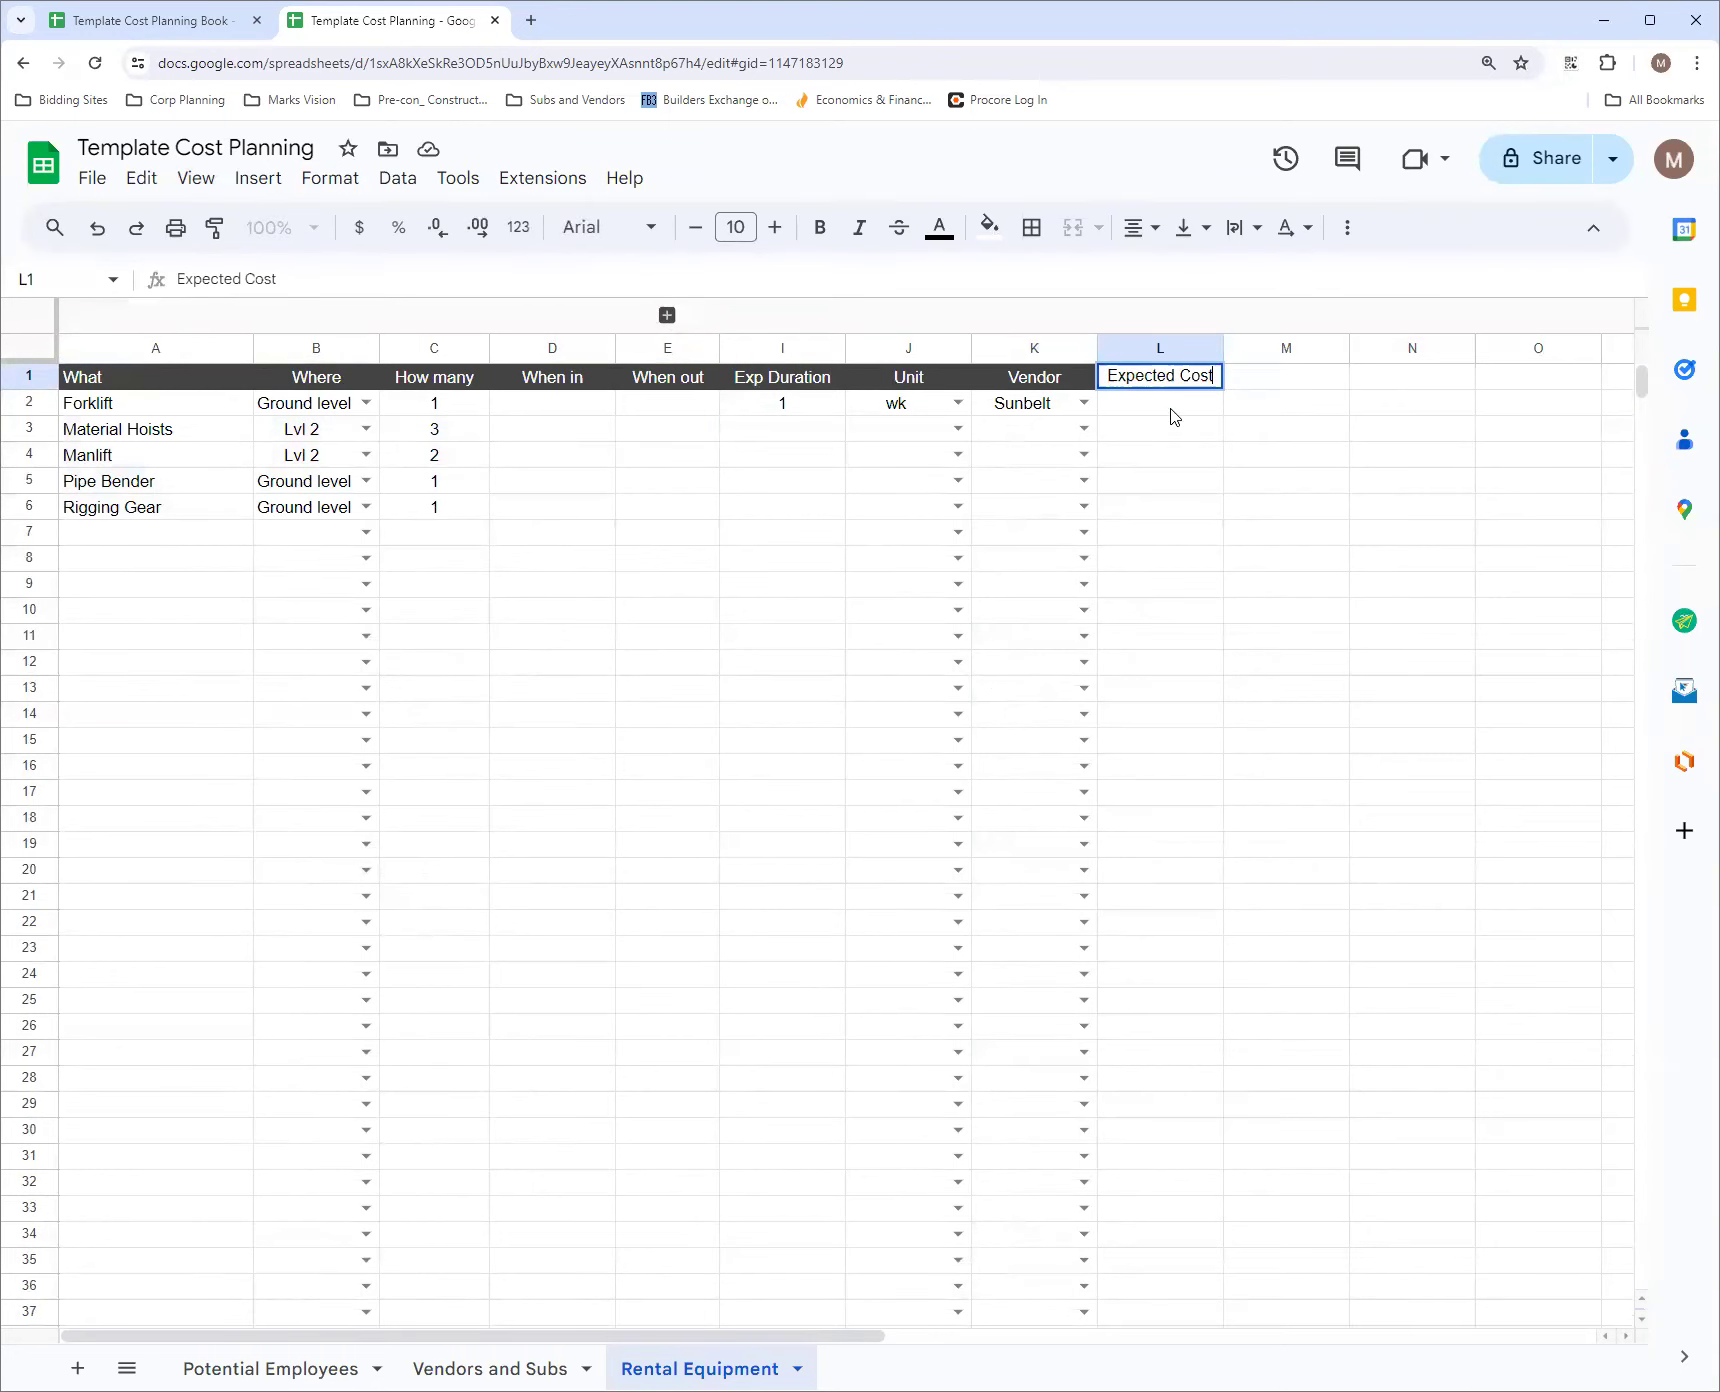
key("Return")
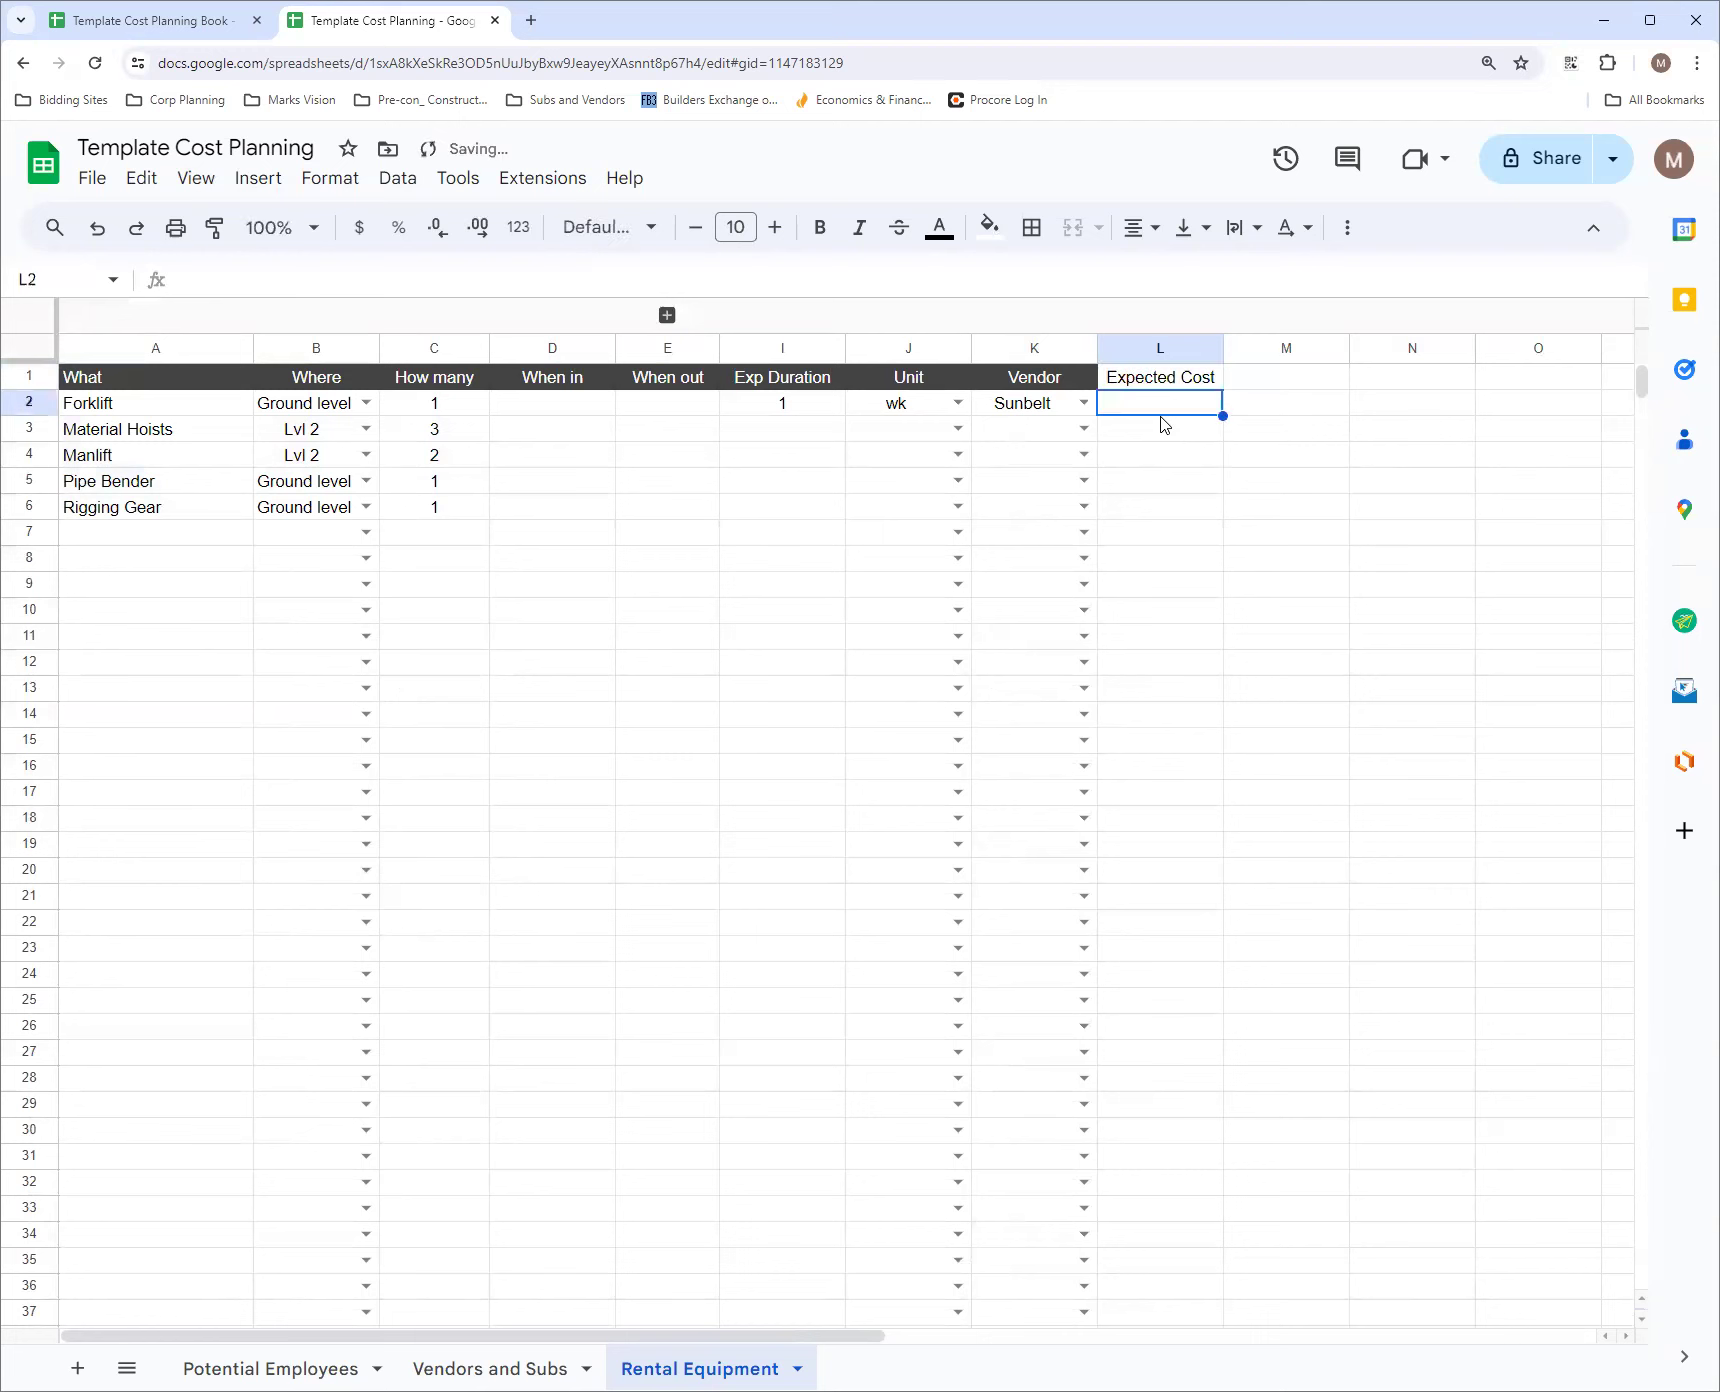
Expand the rate column group and narrow columns F to H equally to roughly the width of the Daily Rate header
left_click(667, 315)
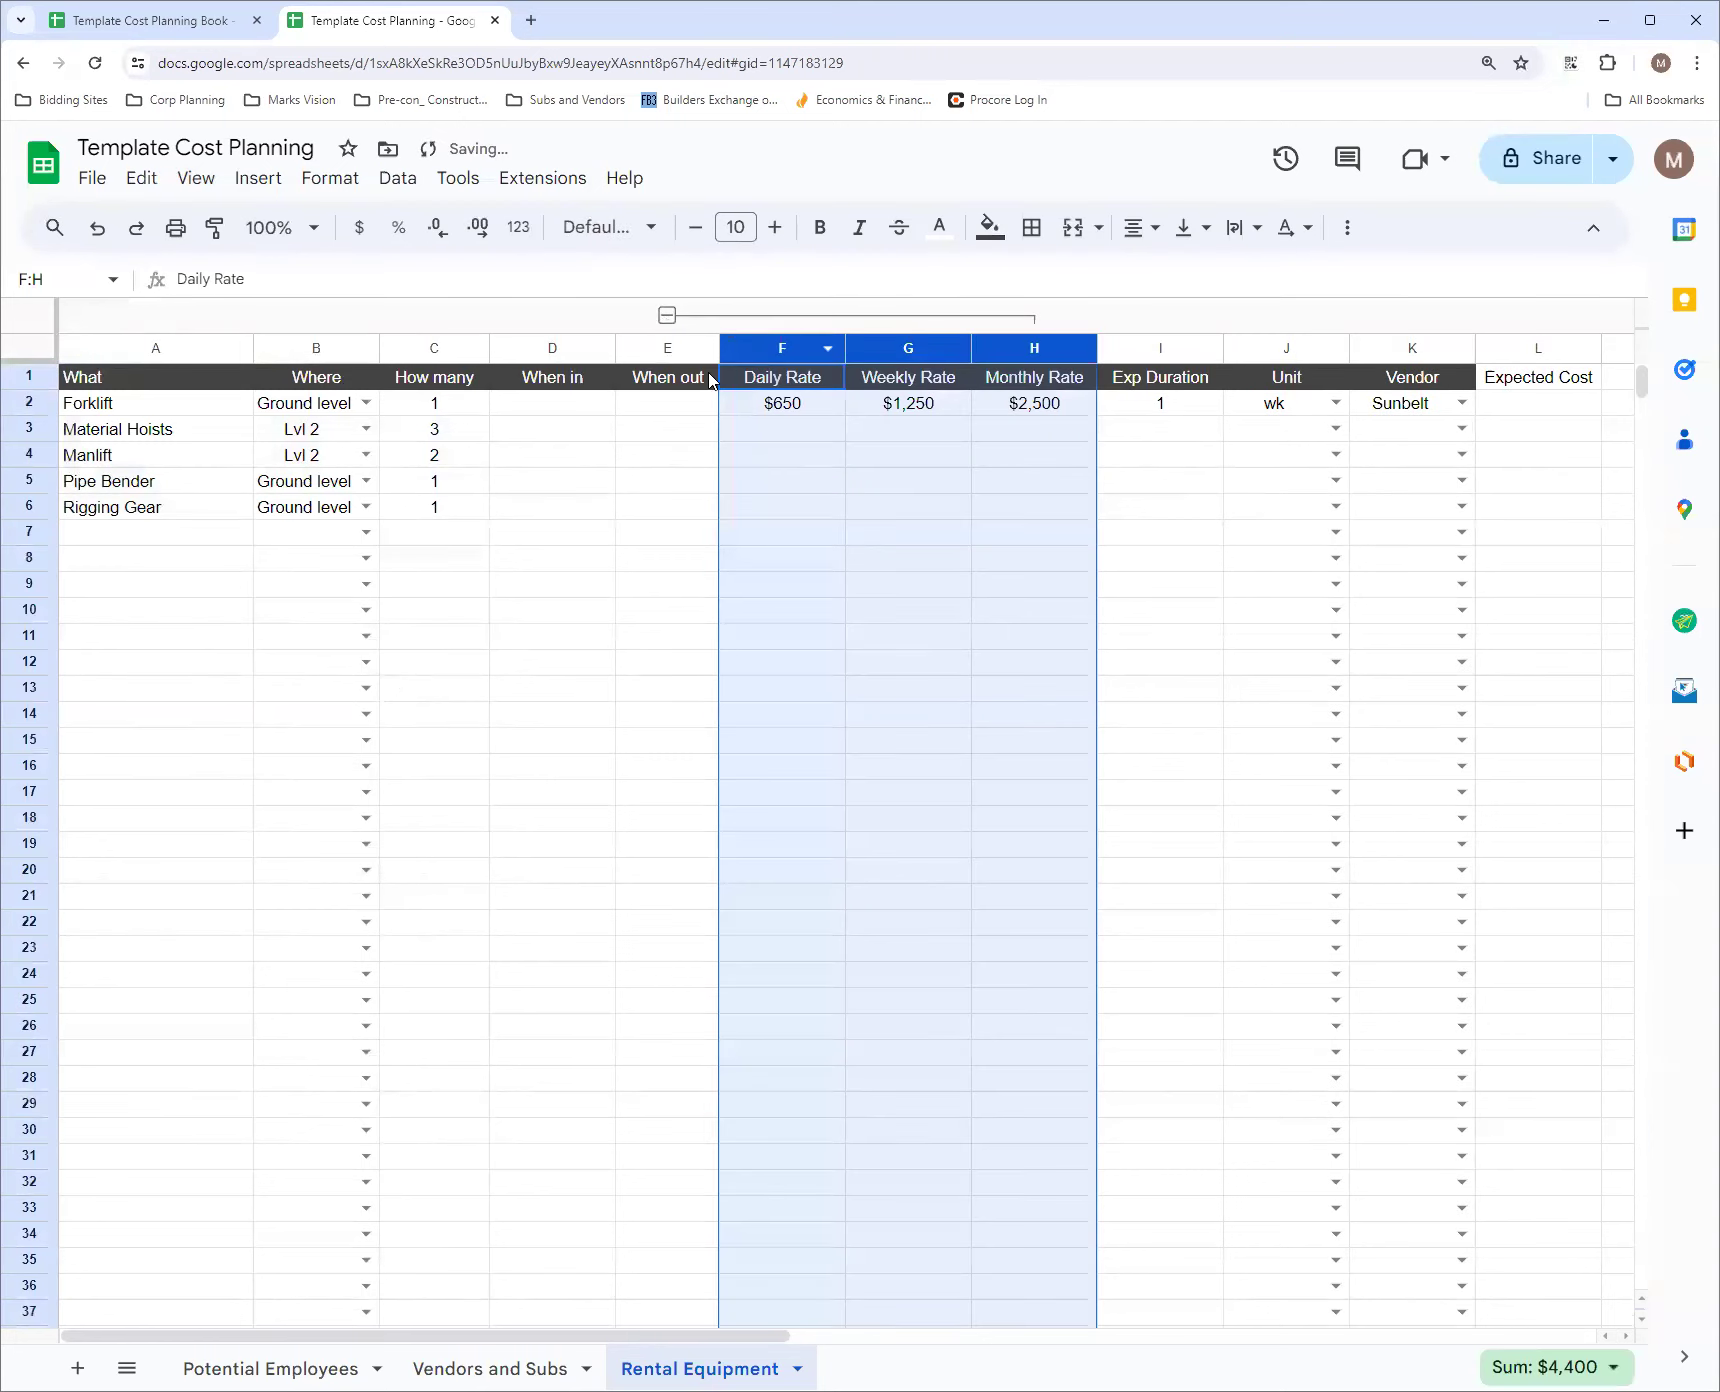
double_click(845, 350)
left_click_drag(845, 350, 800, 350)
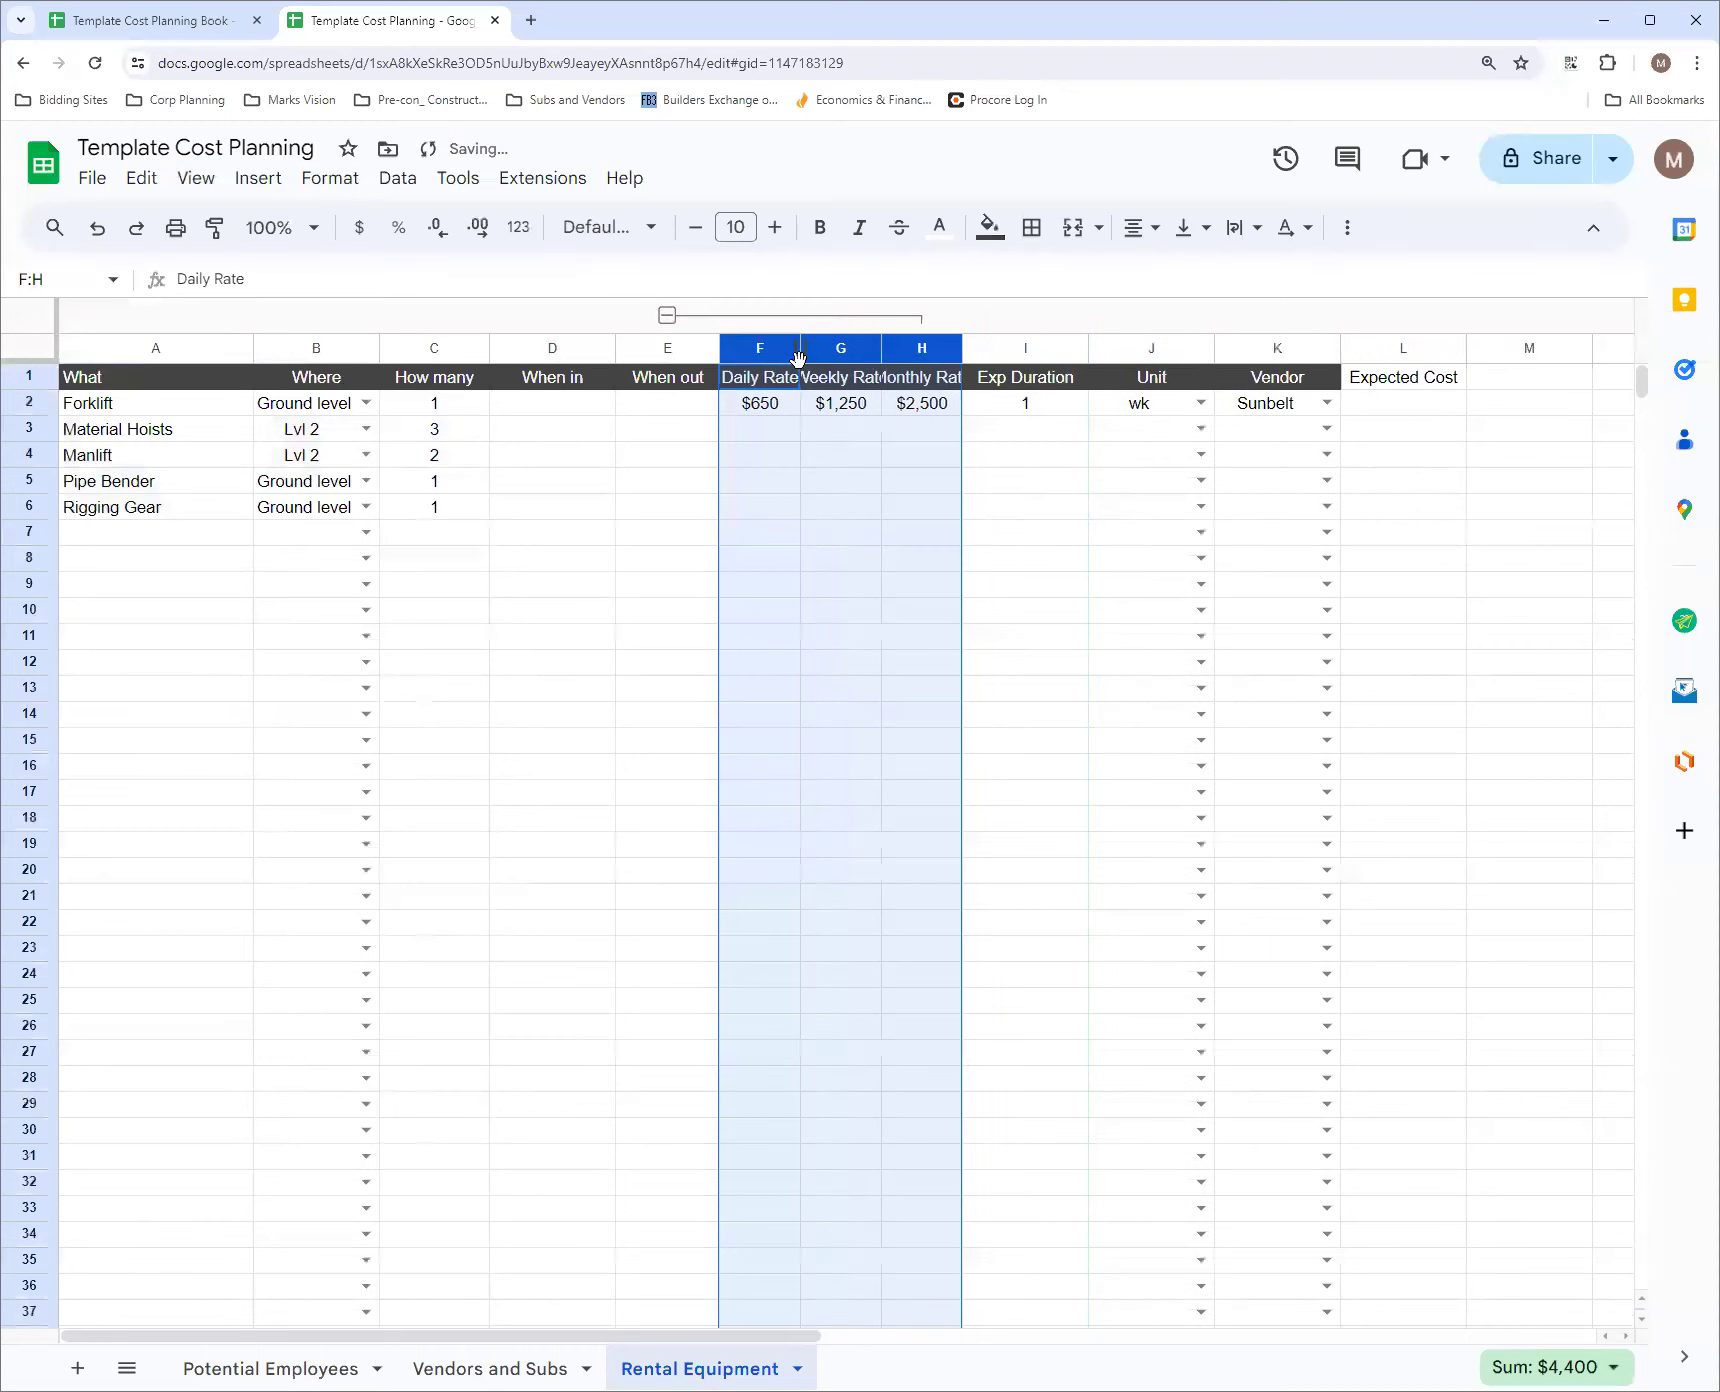
Enter =I2*G2 as the forklift's Expected Cost in L2, and widen columns G and H to fit their rate headers
left_click(1415, 386)
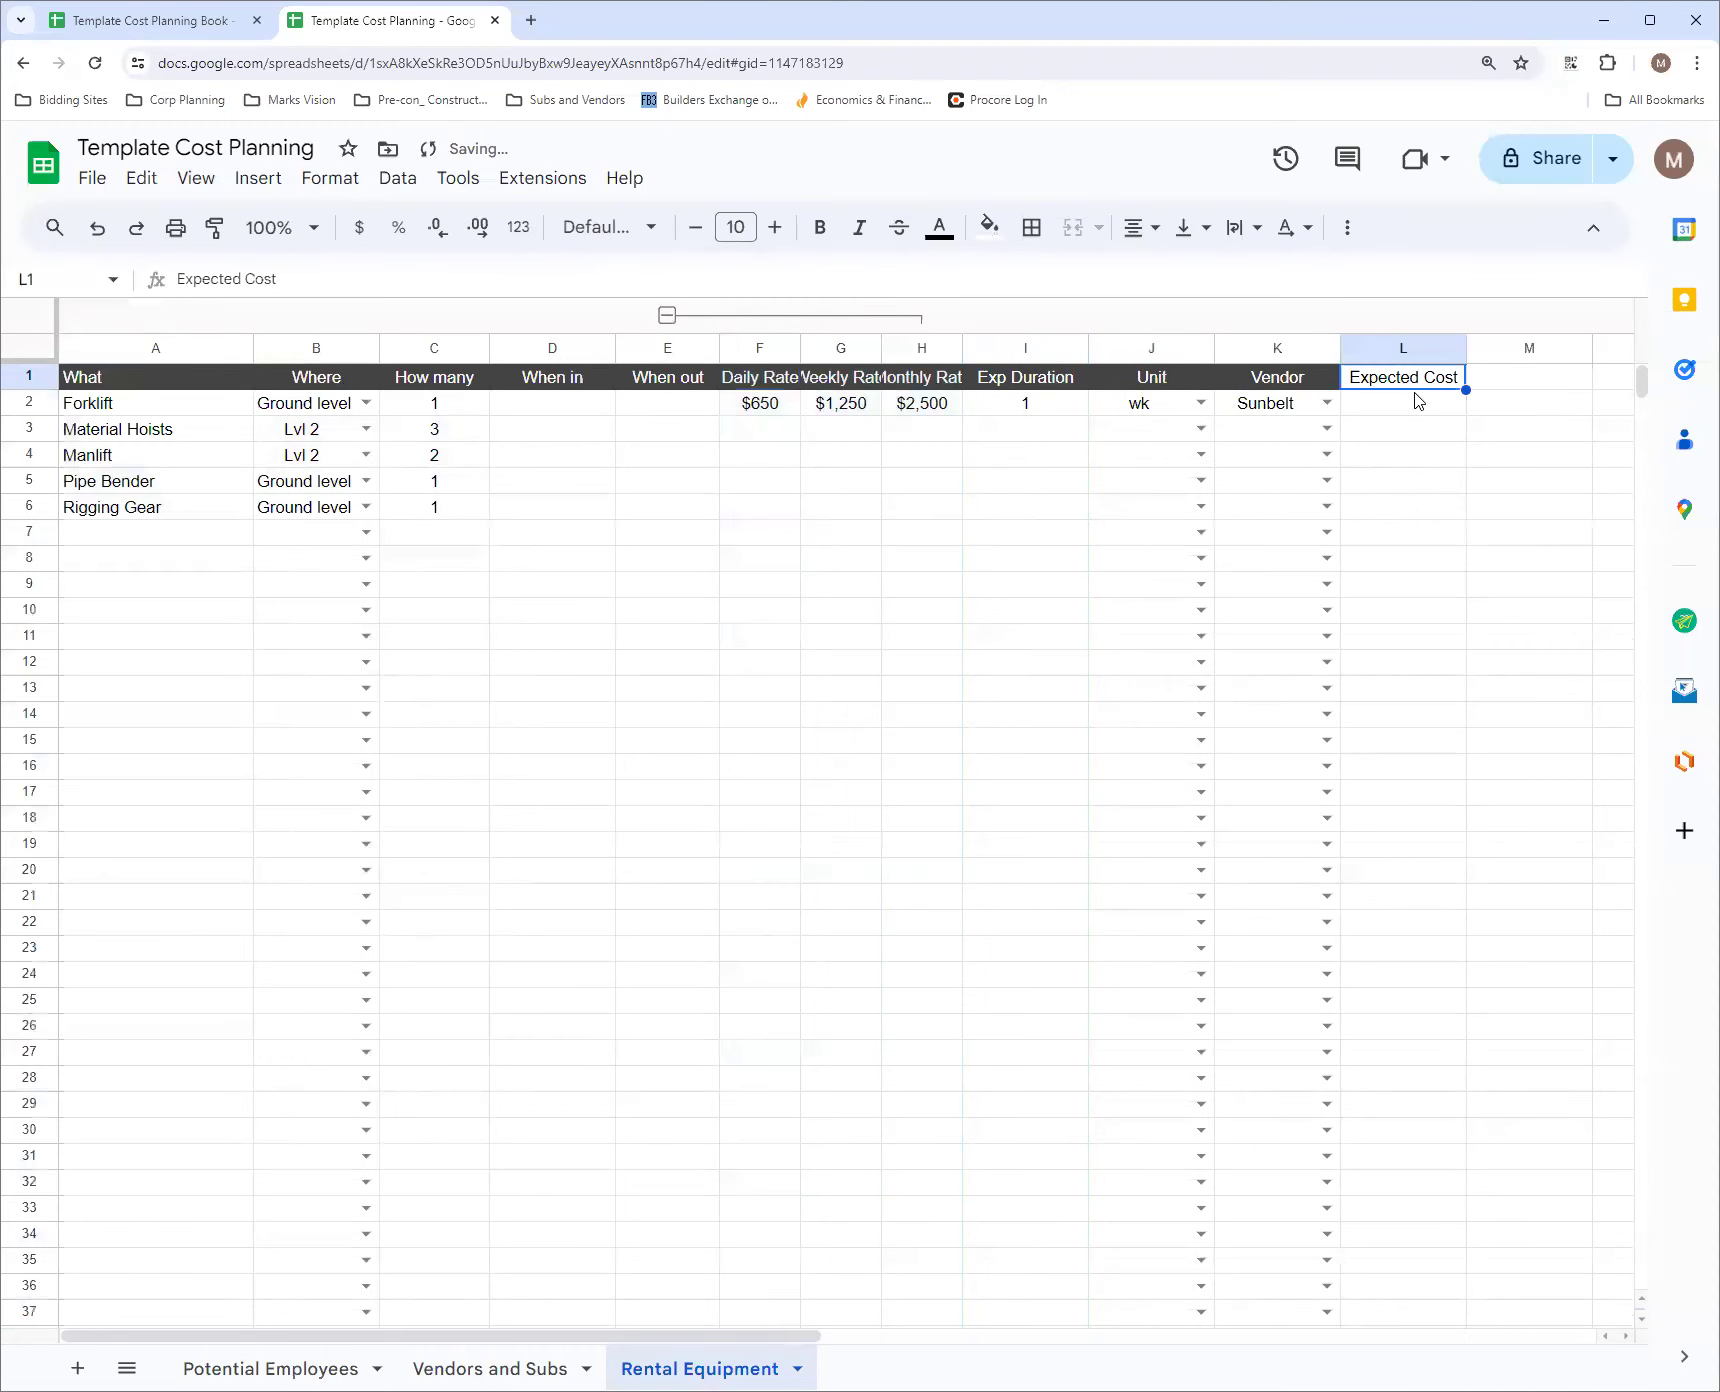
left_click(1418, 406)
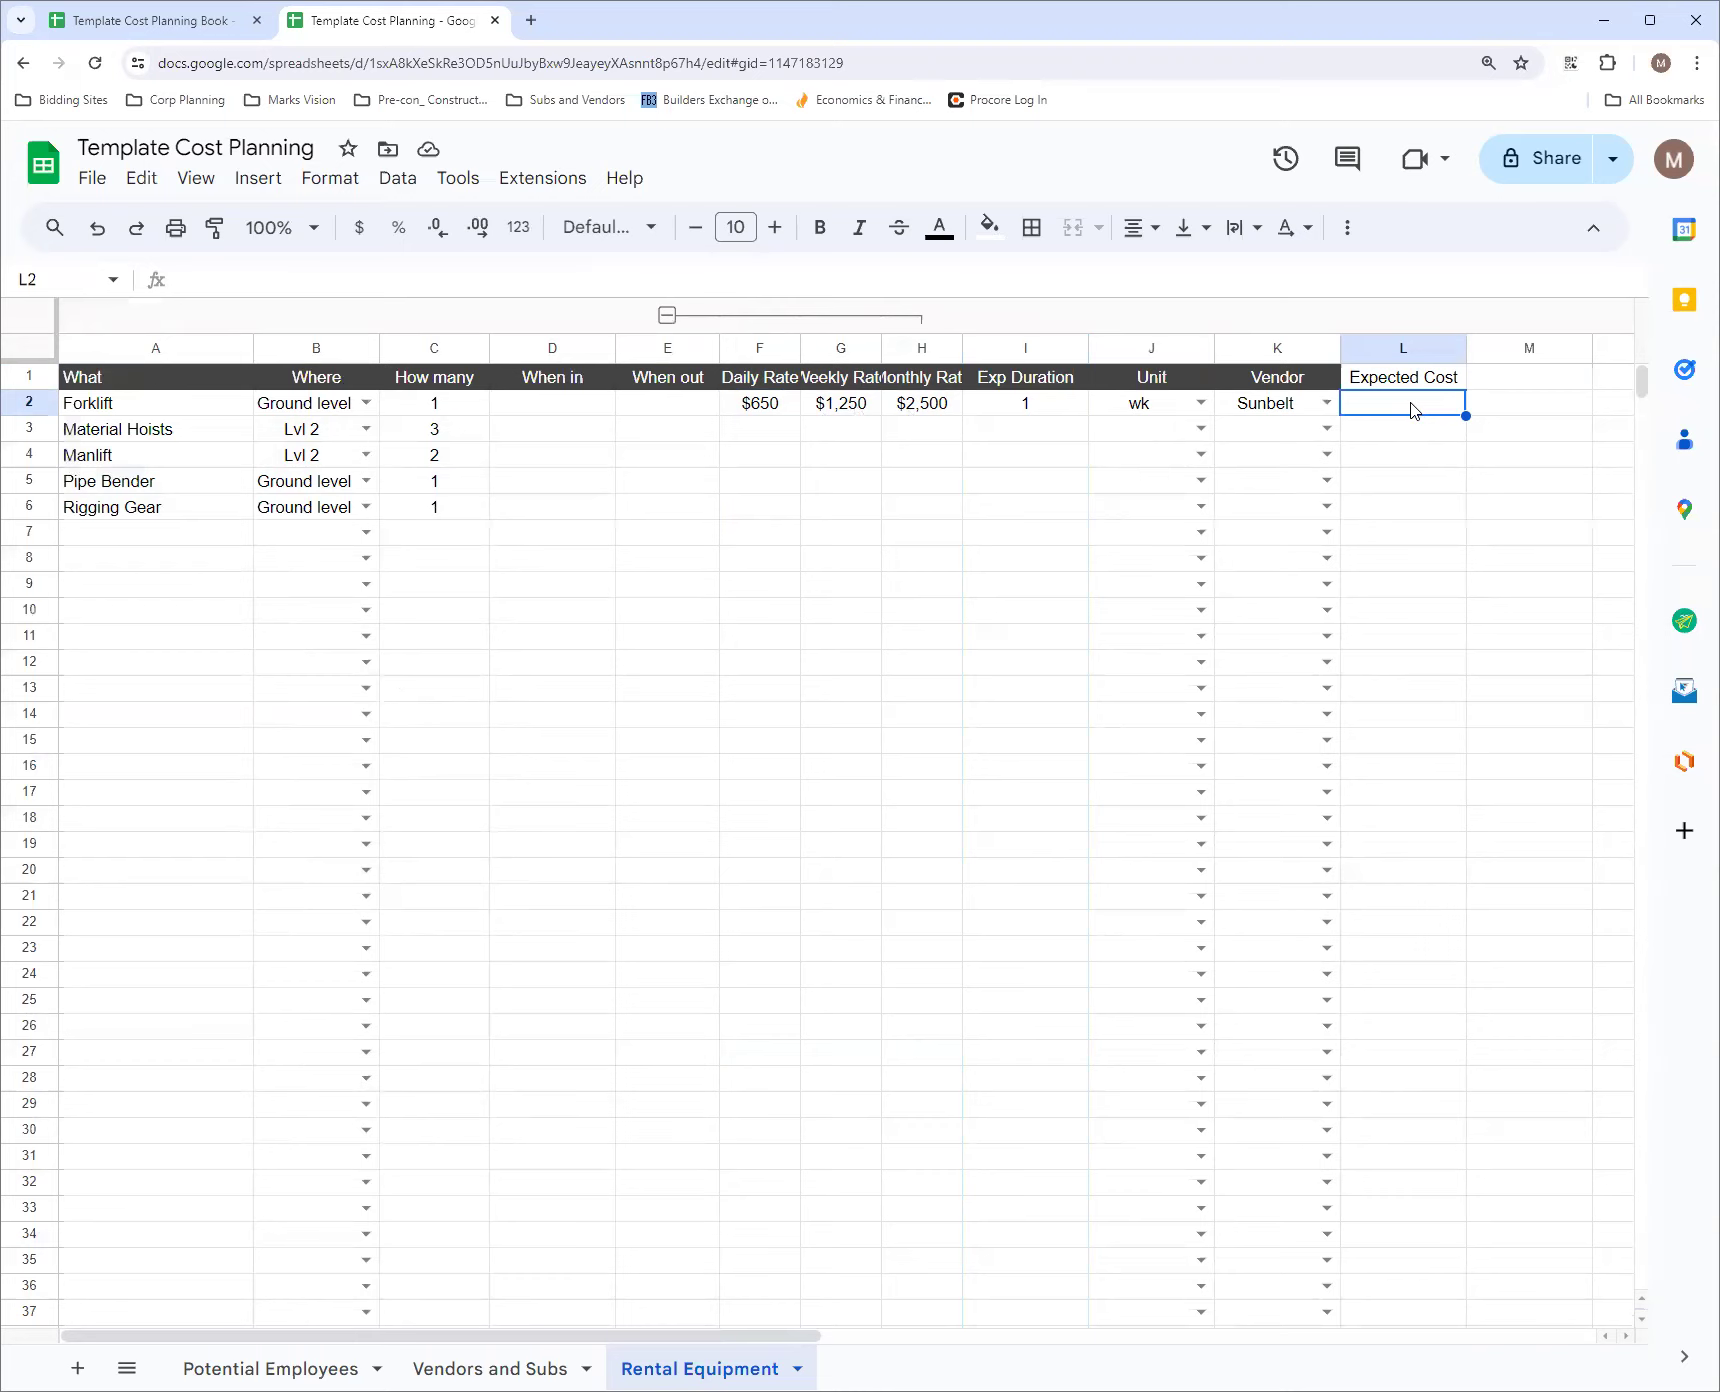
type("=")
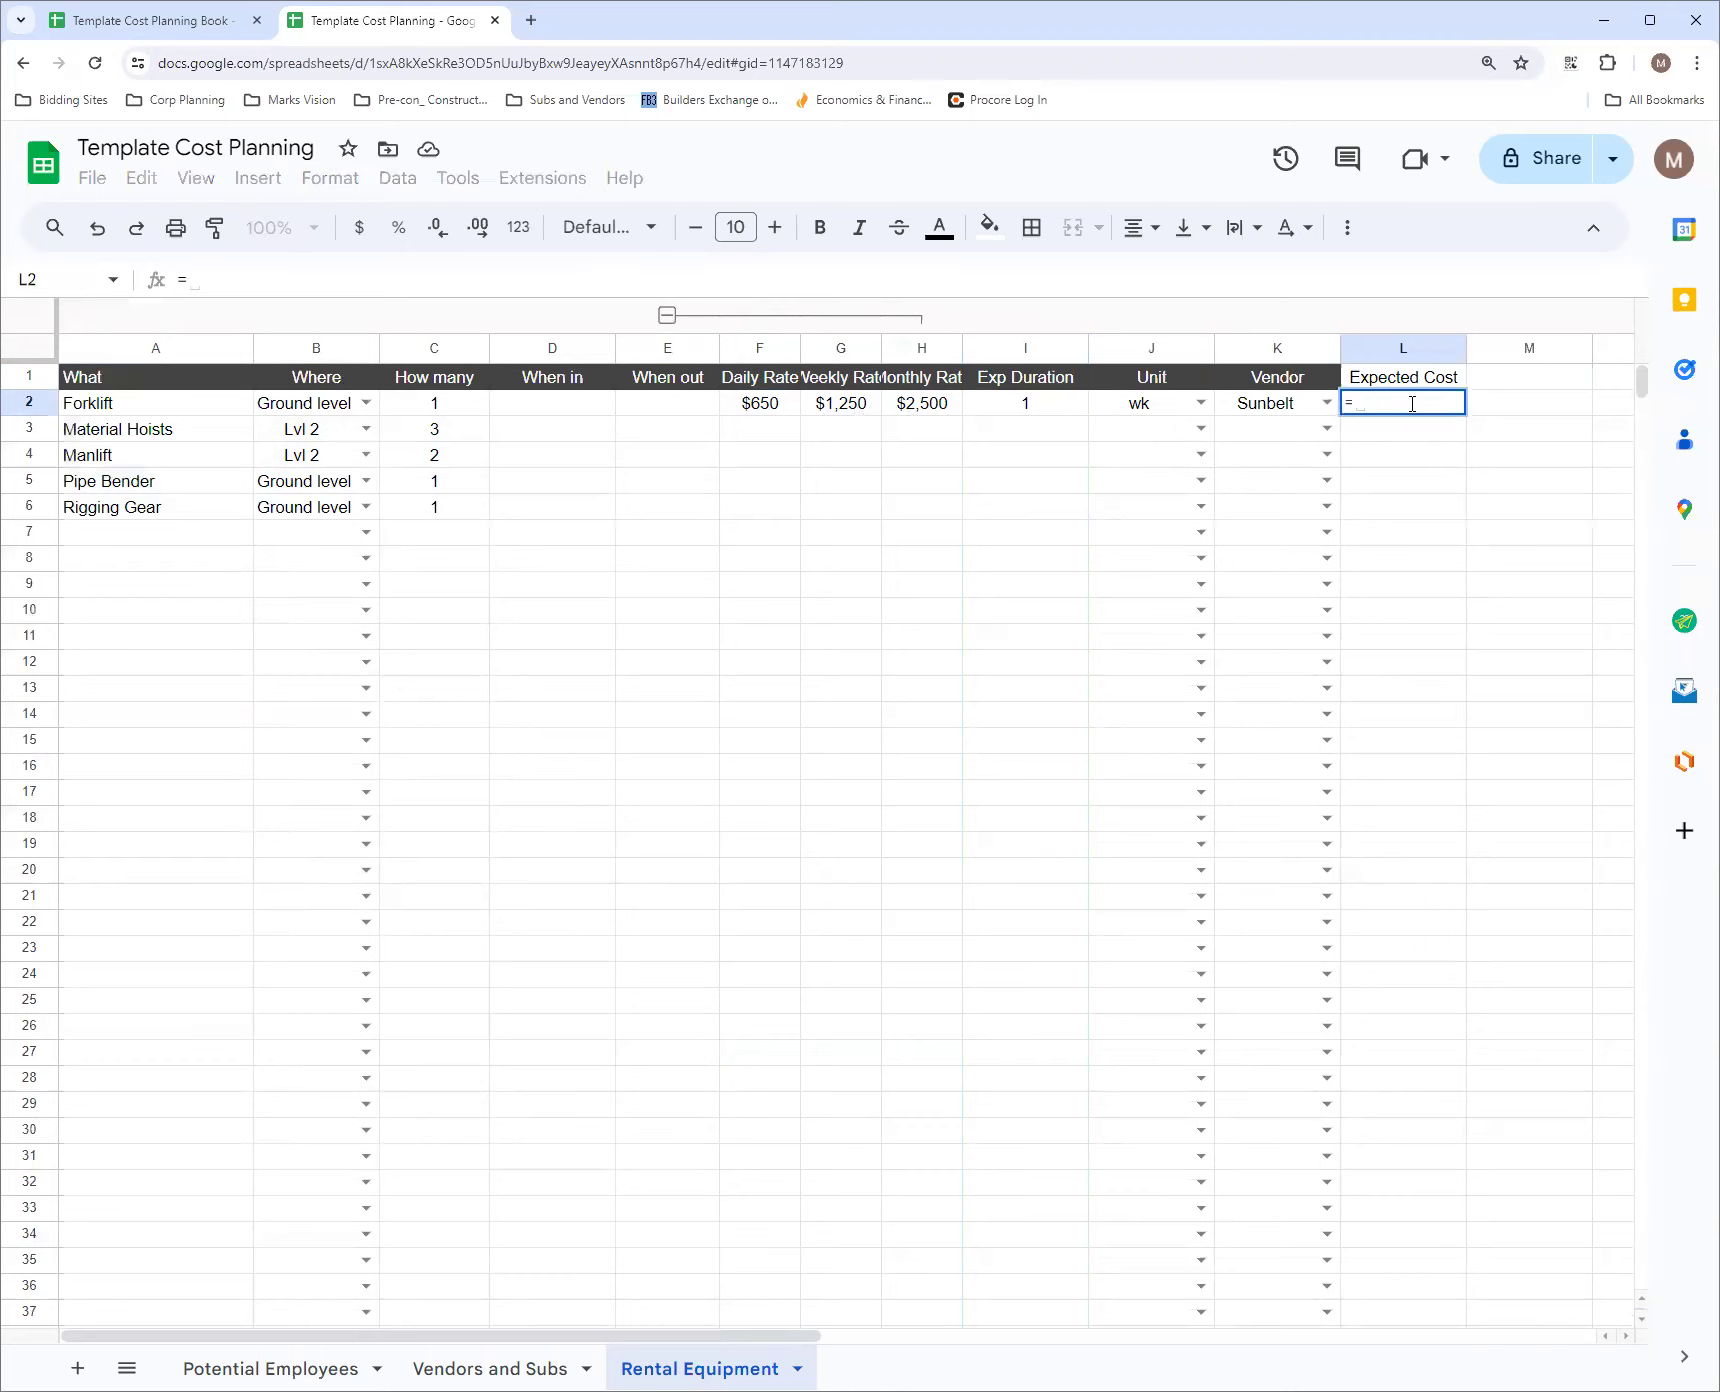
left_click(1040, 414)
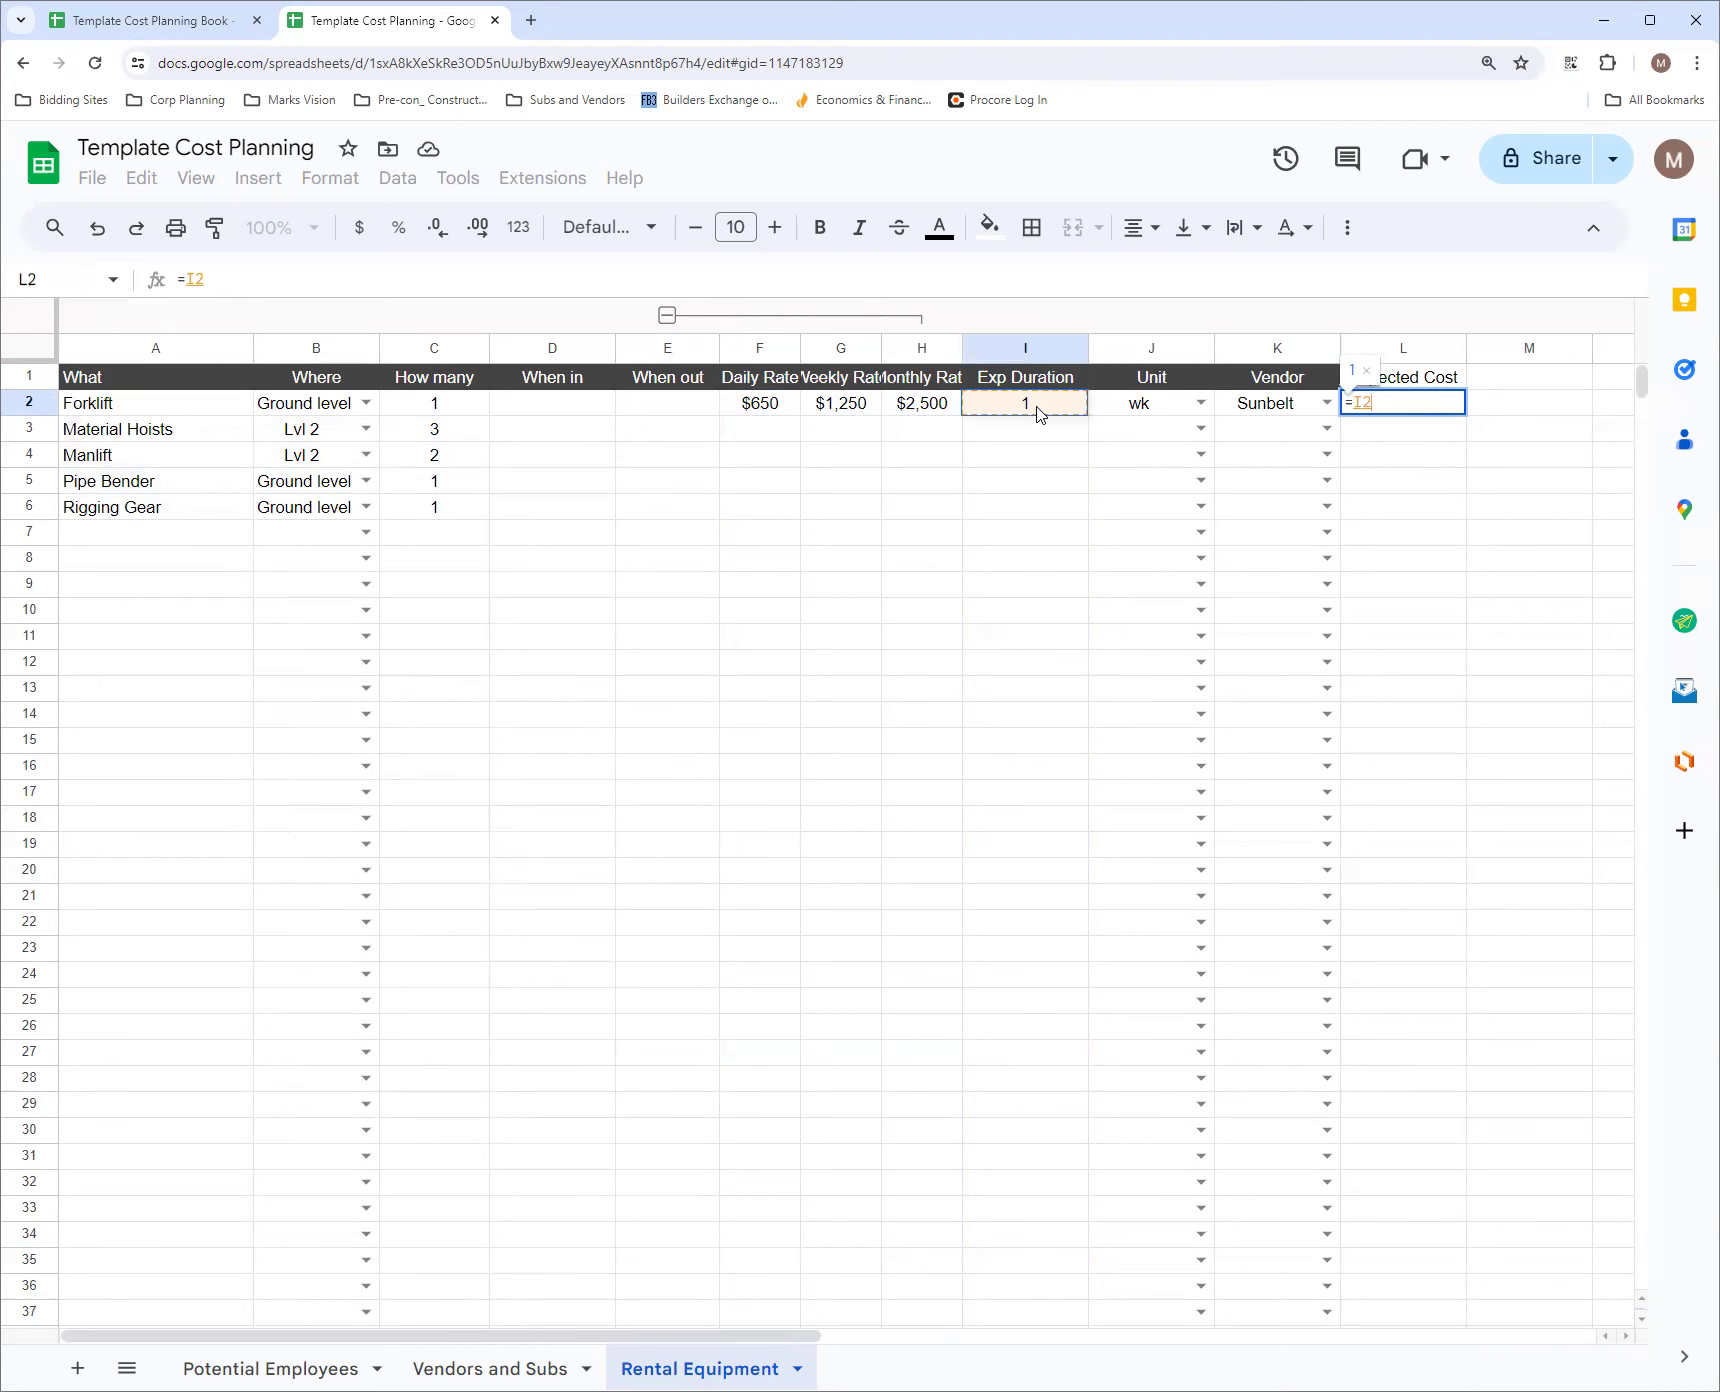
type("*")
left_click(850, 410)
key("Return")
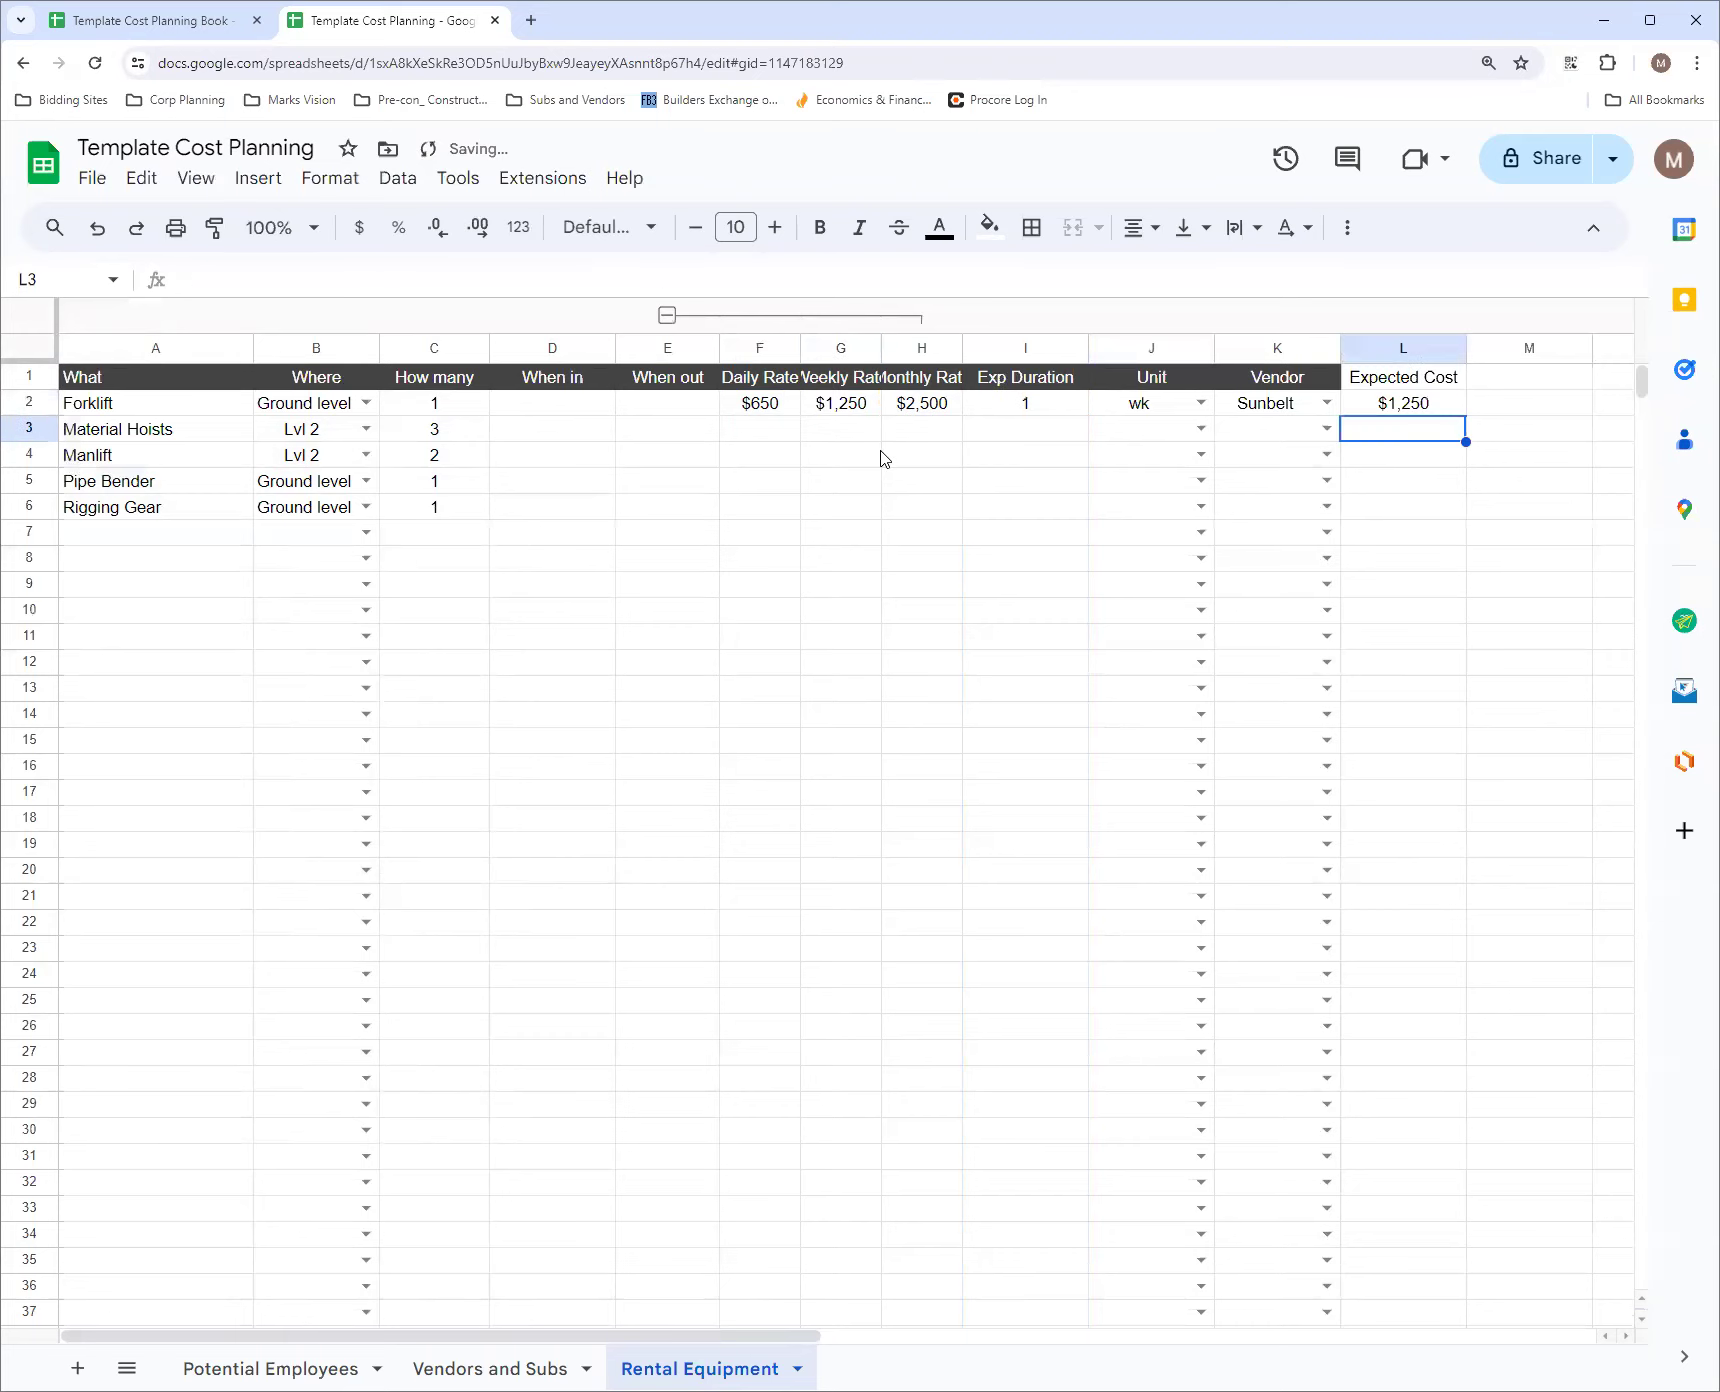
left_click_drag(884, 343, 1023, 347)
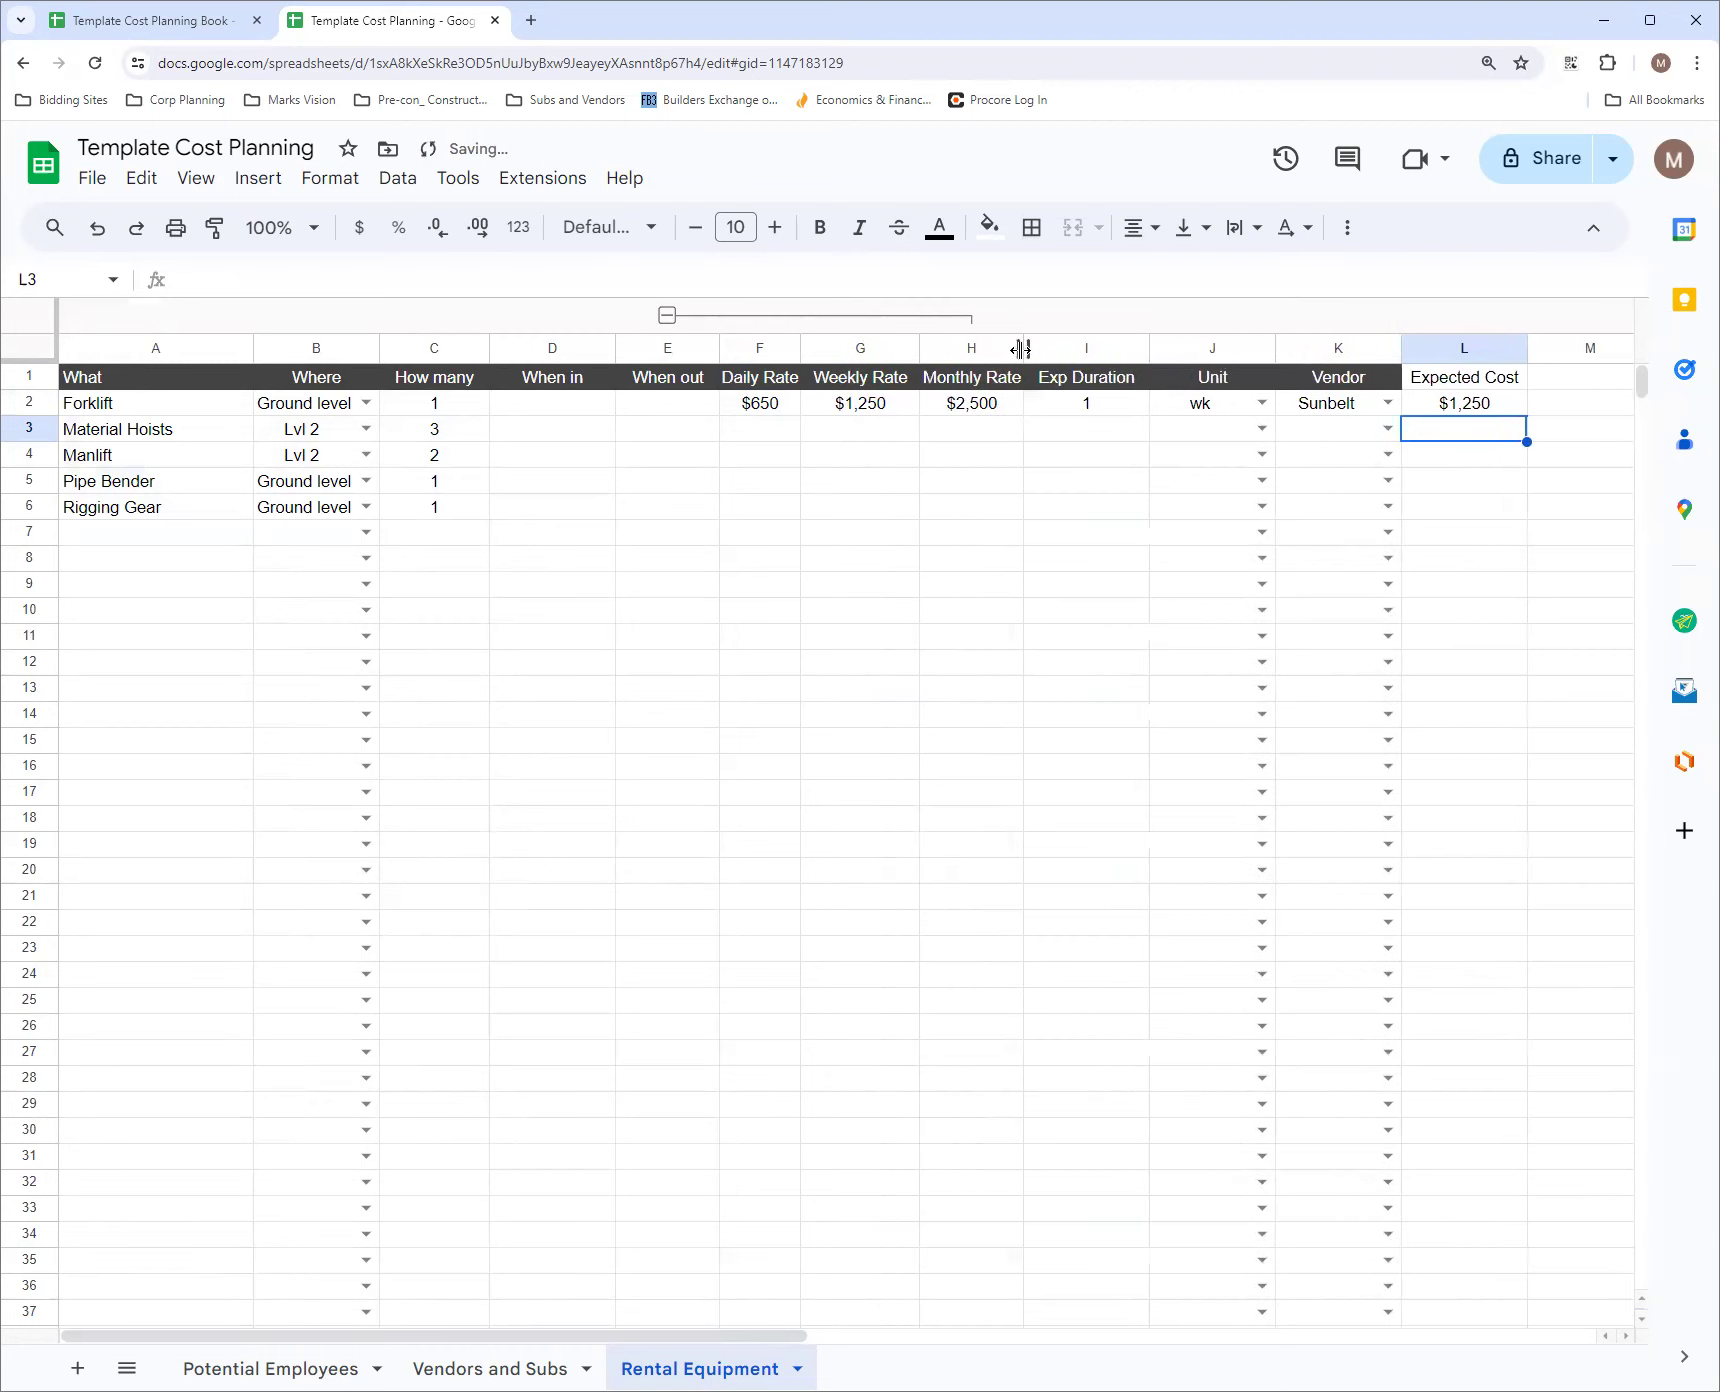
left_click(1509, 409)
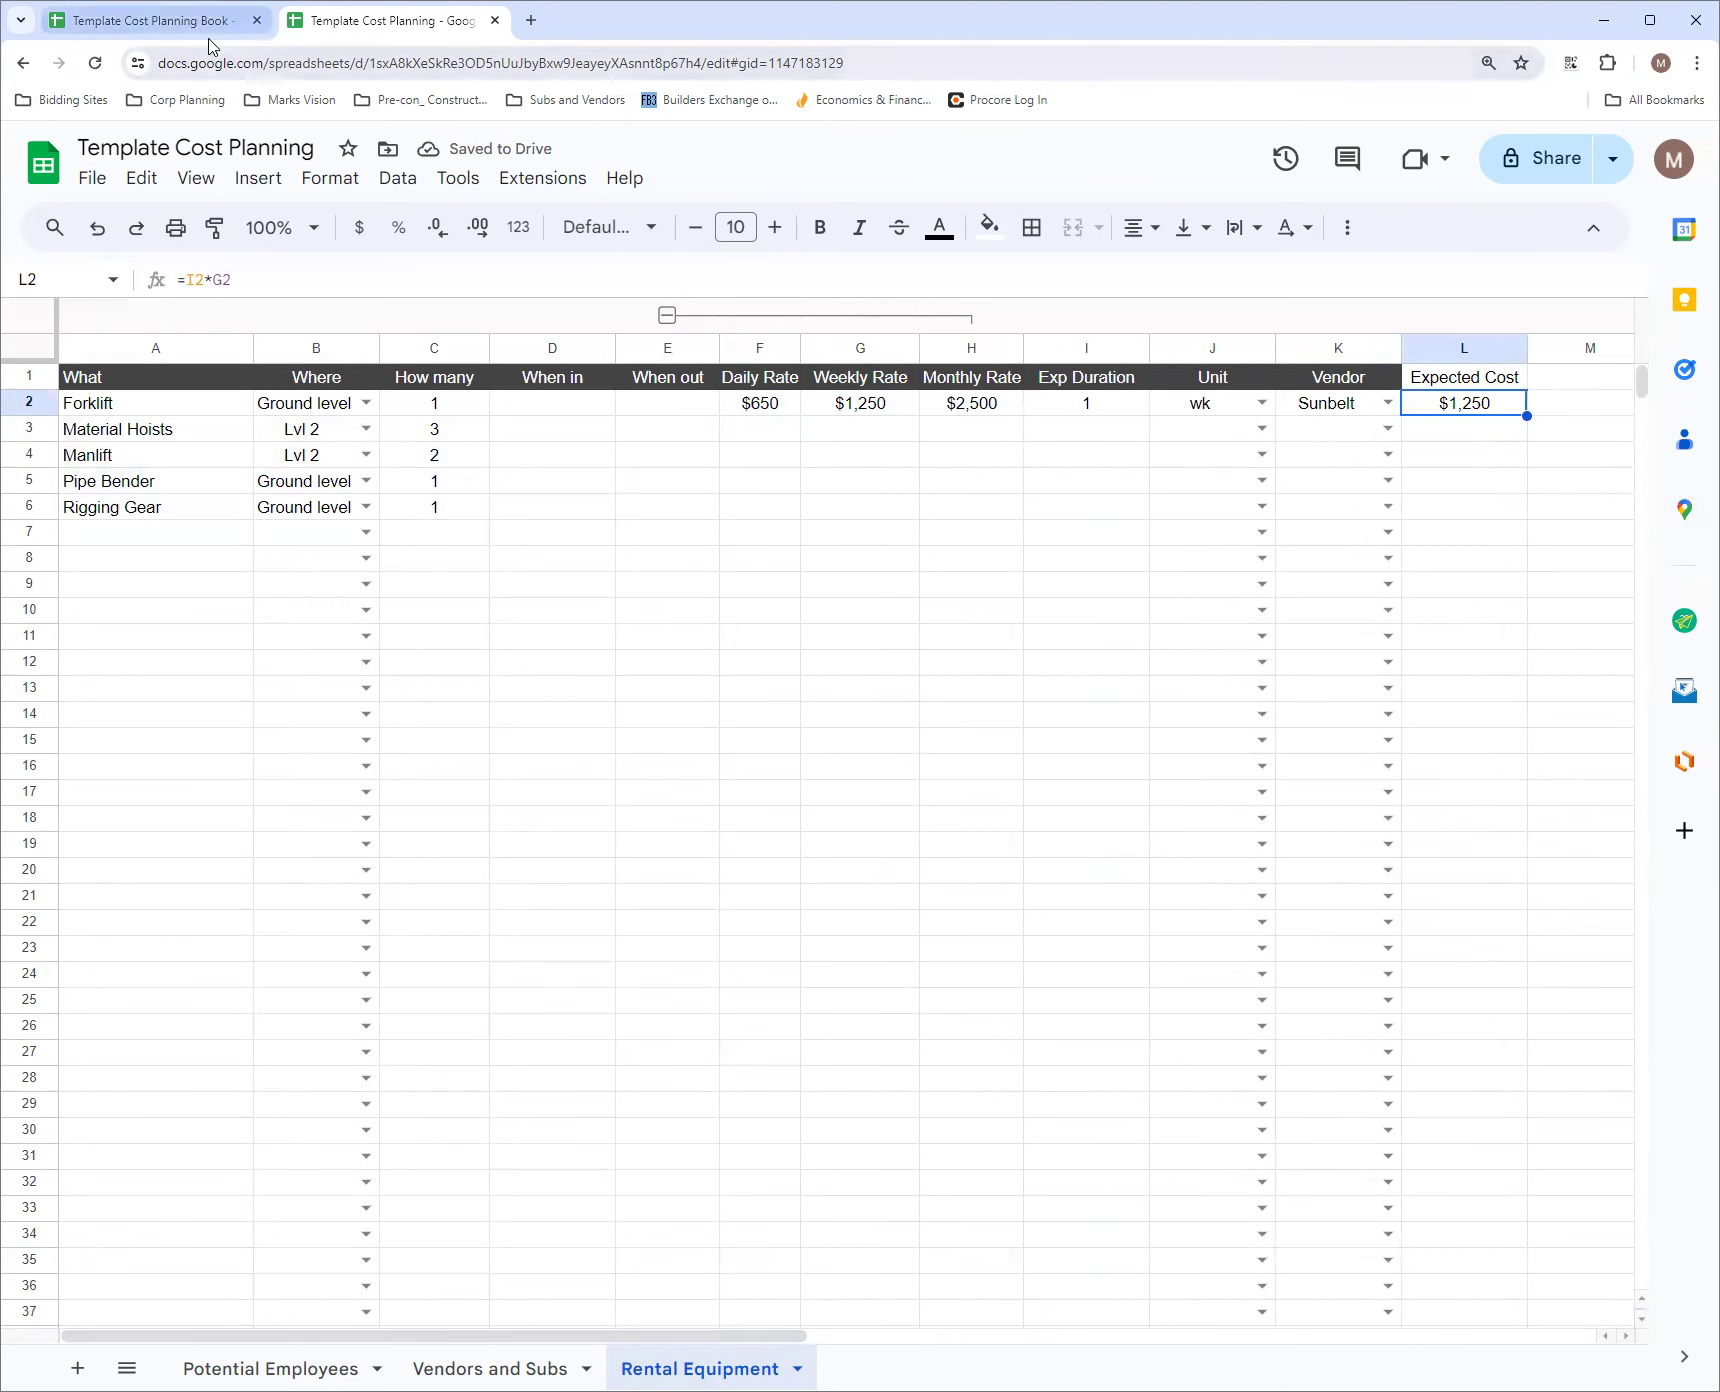
Switch to the Template Cost Planning Book and enlarge the formula bar to read the full Expected Cost formula in P2
left_click(211, 30)
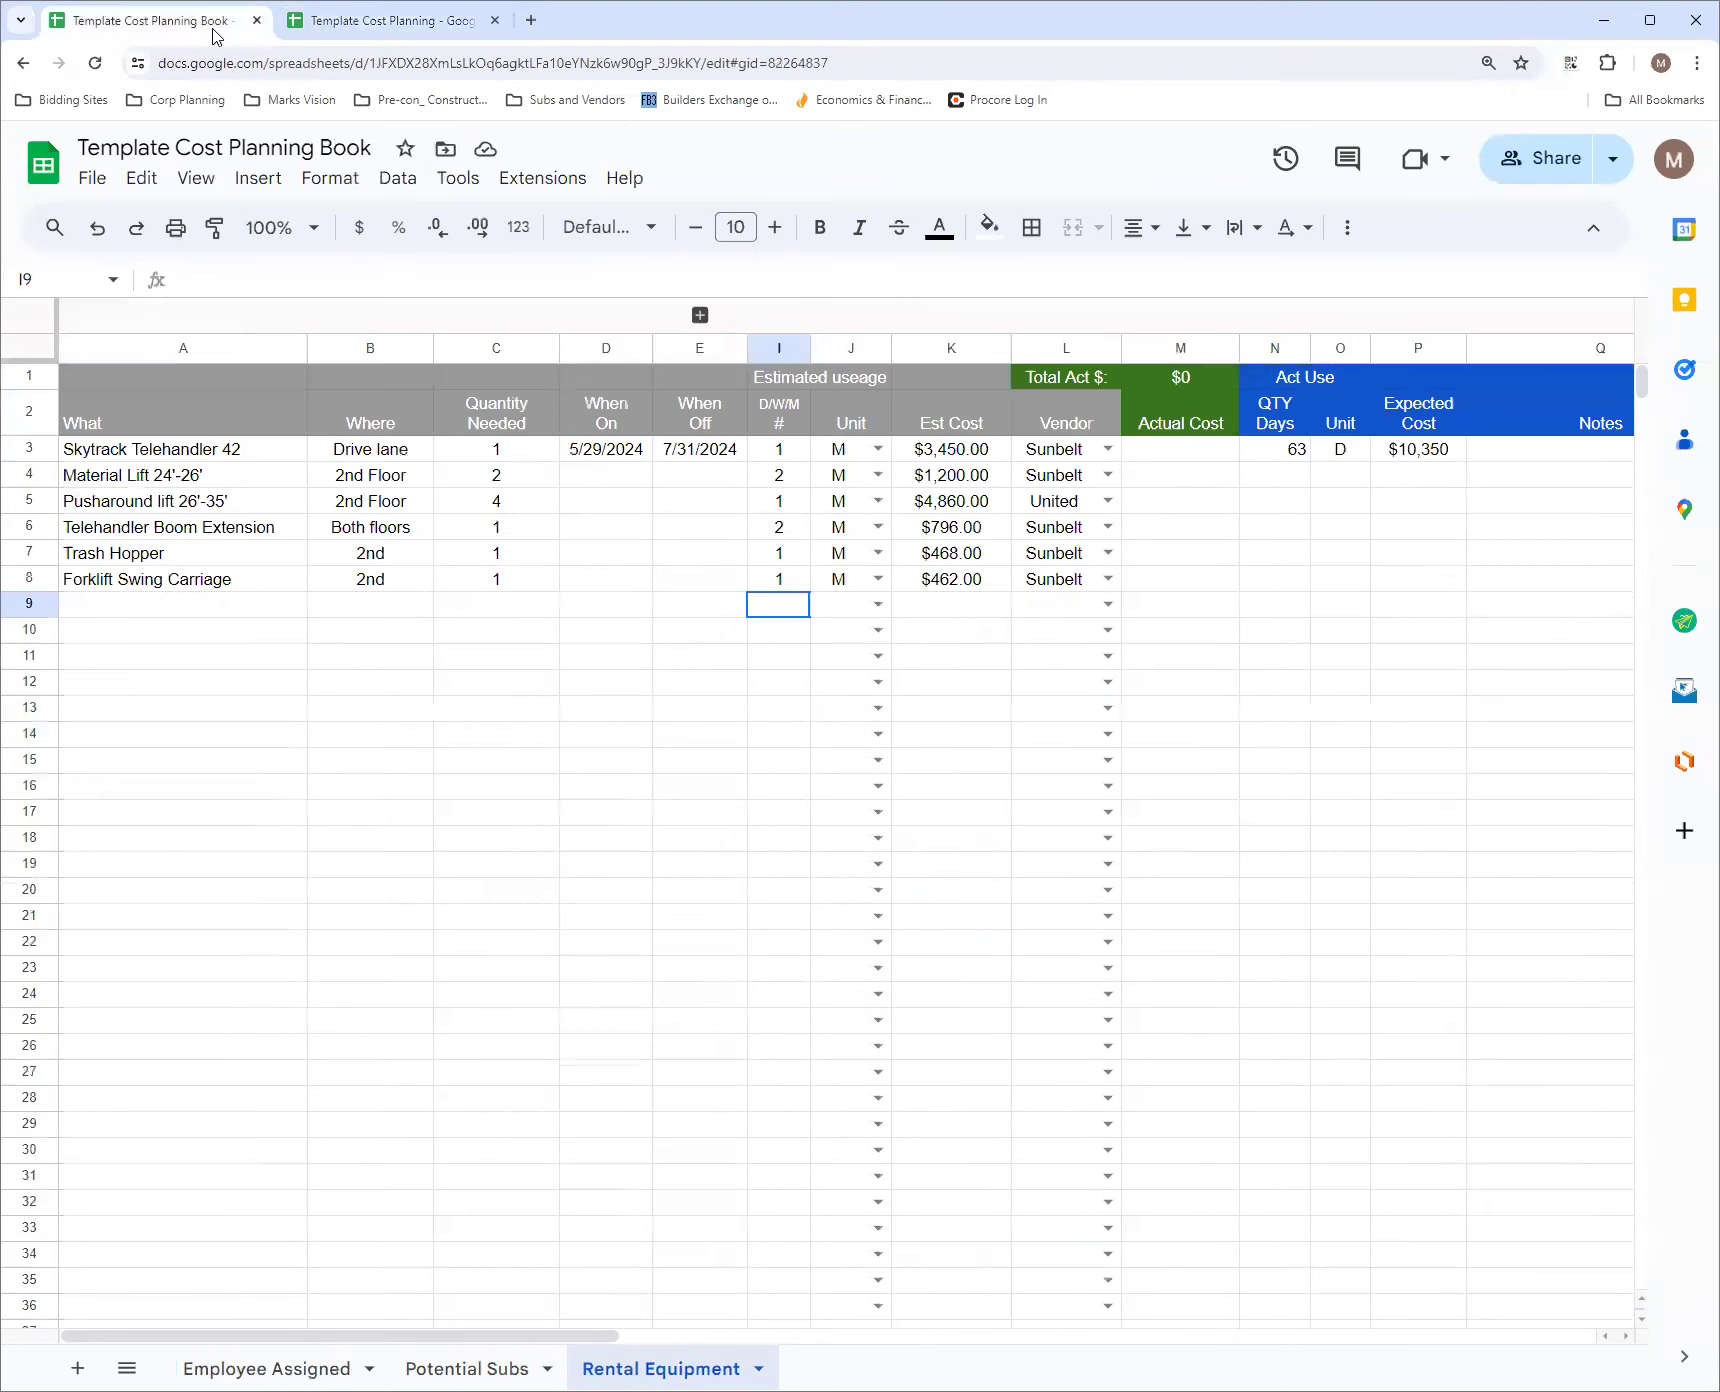
left_click(1420, 452)
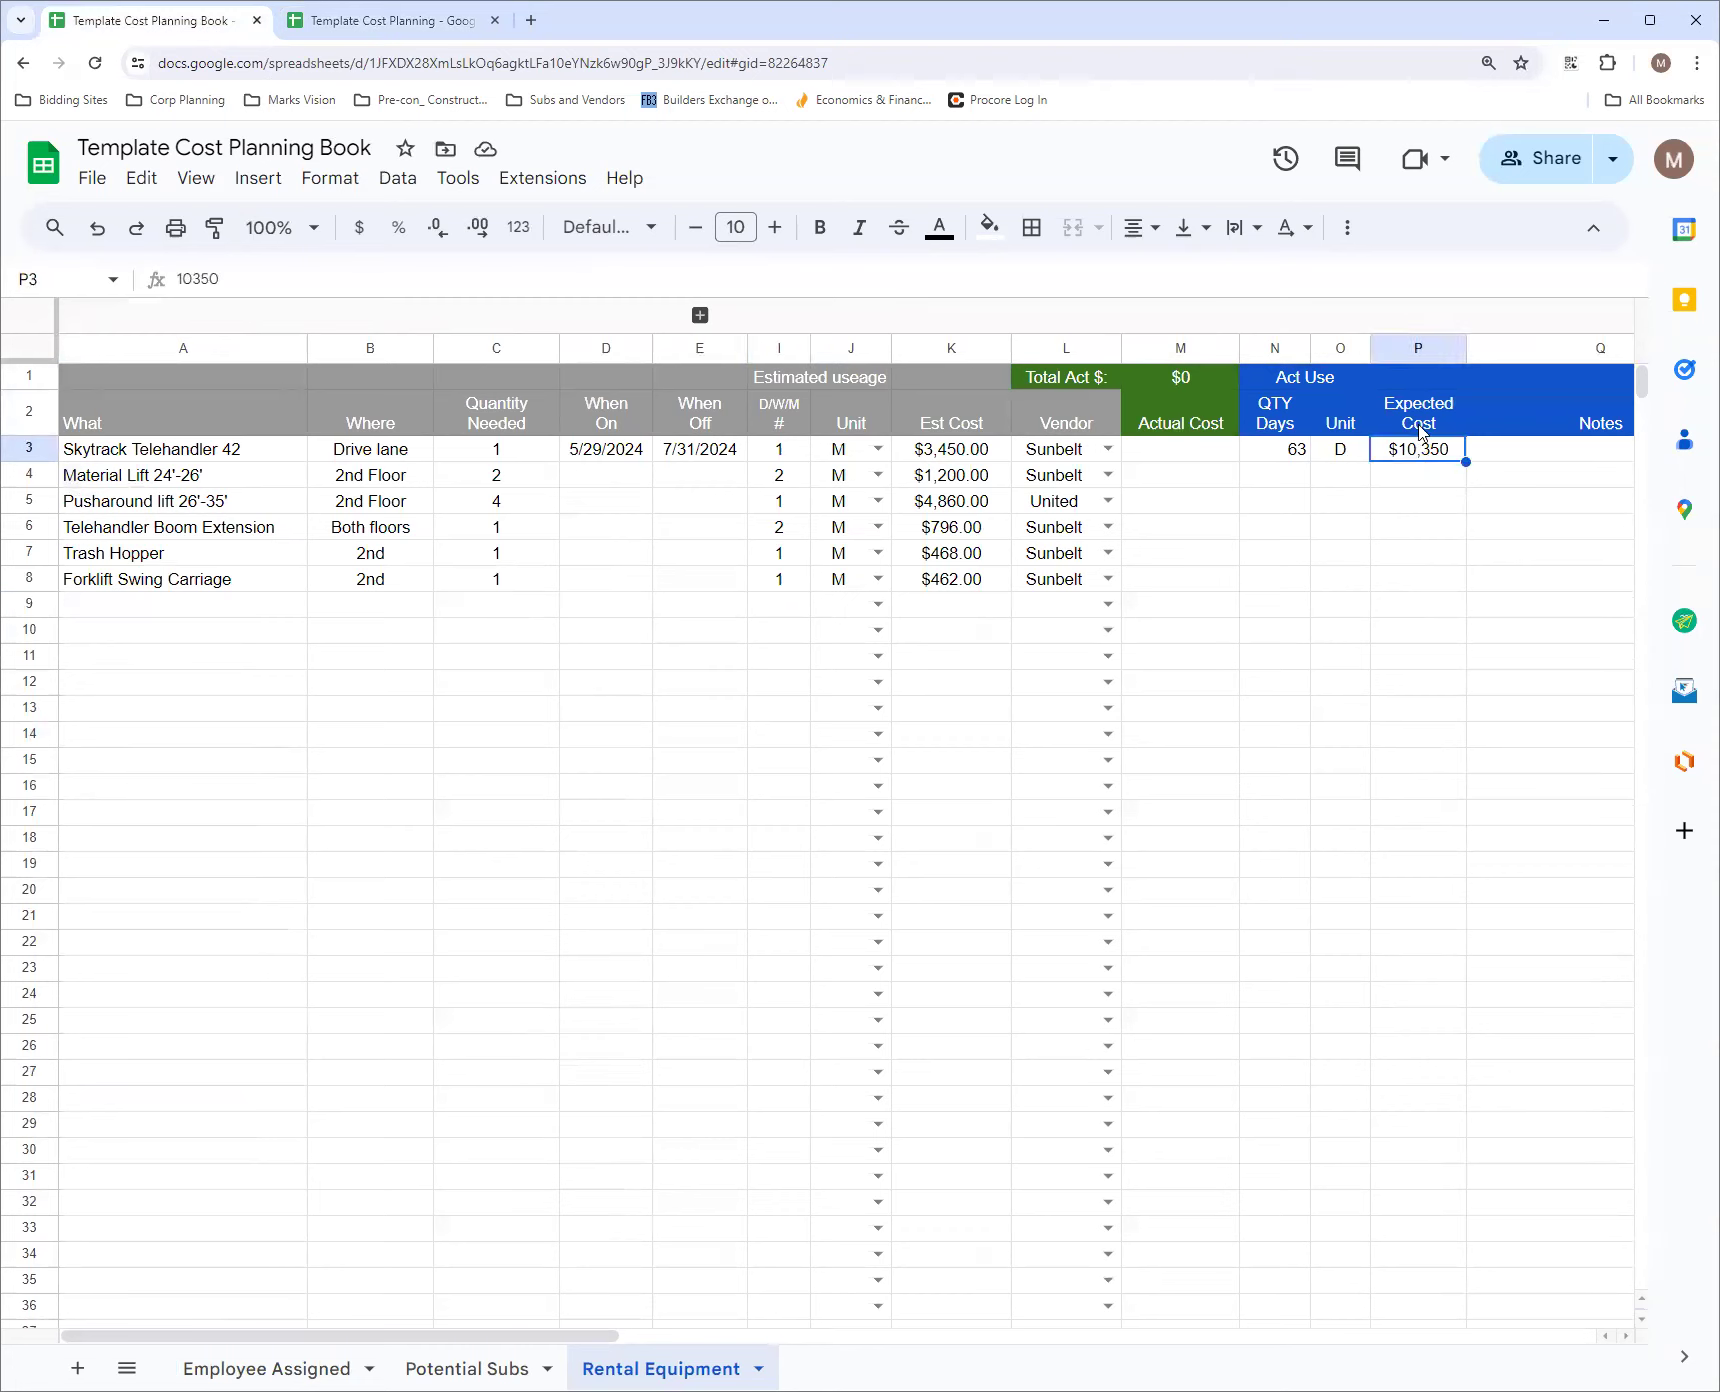
left_click(1430, 386)
left_click(1436, 420)
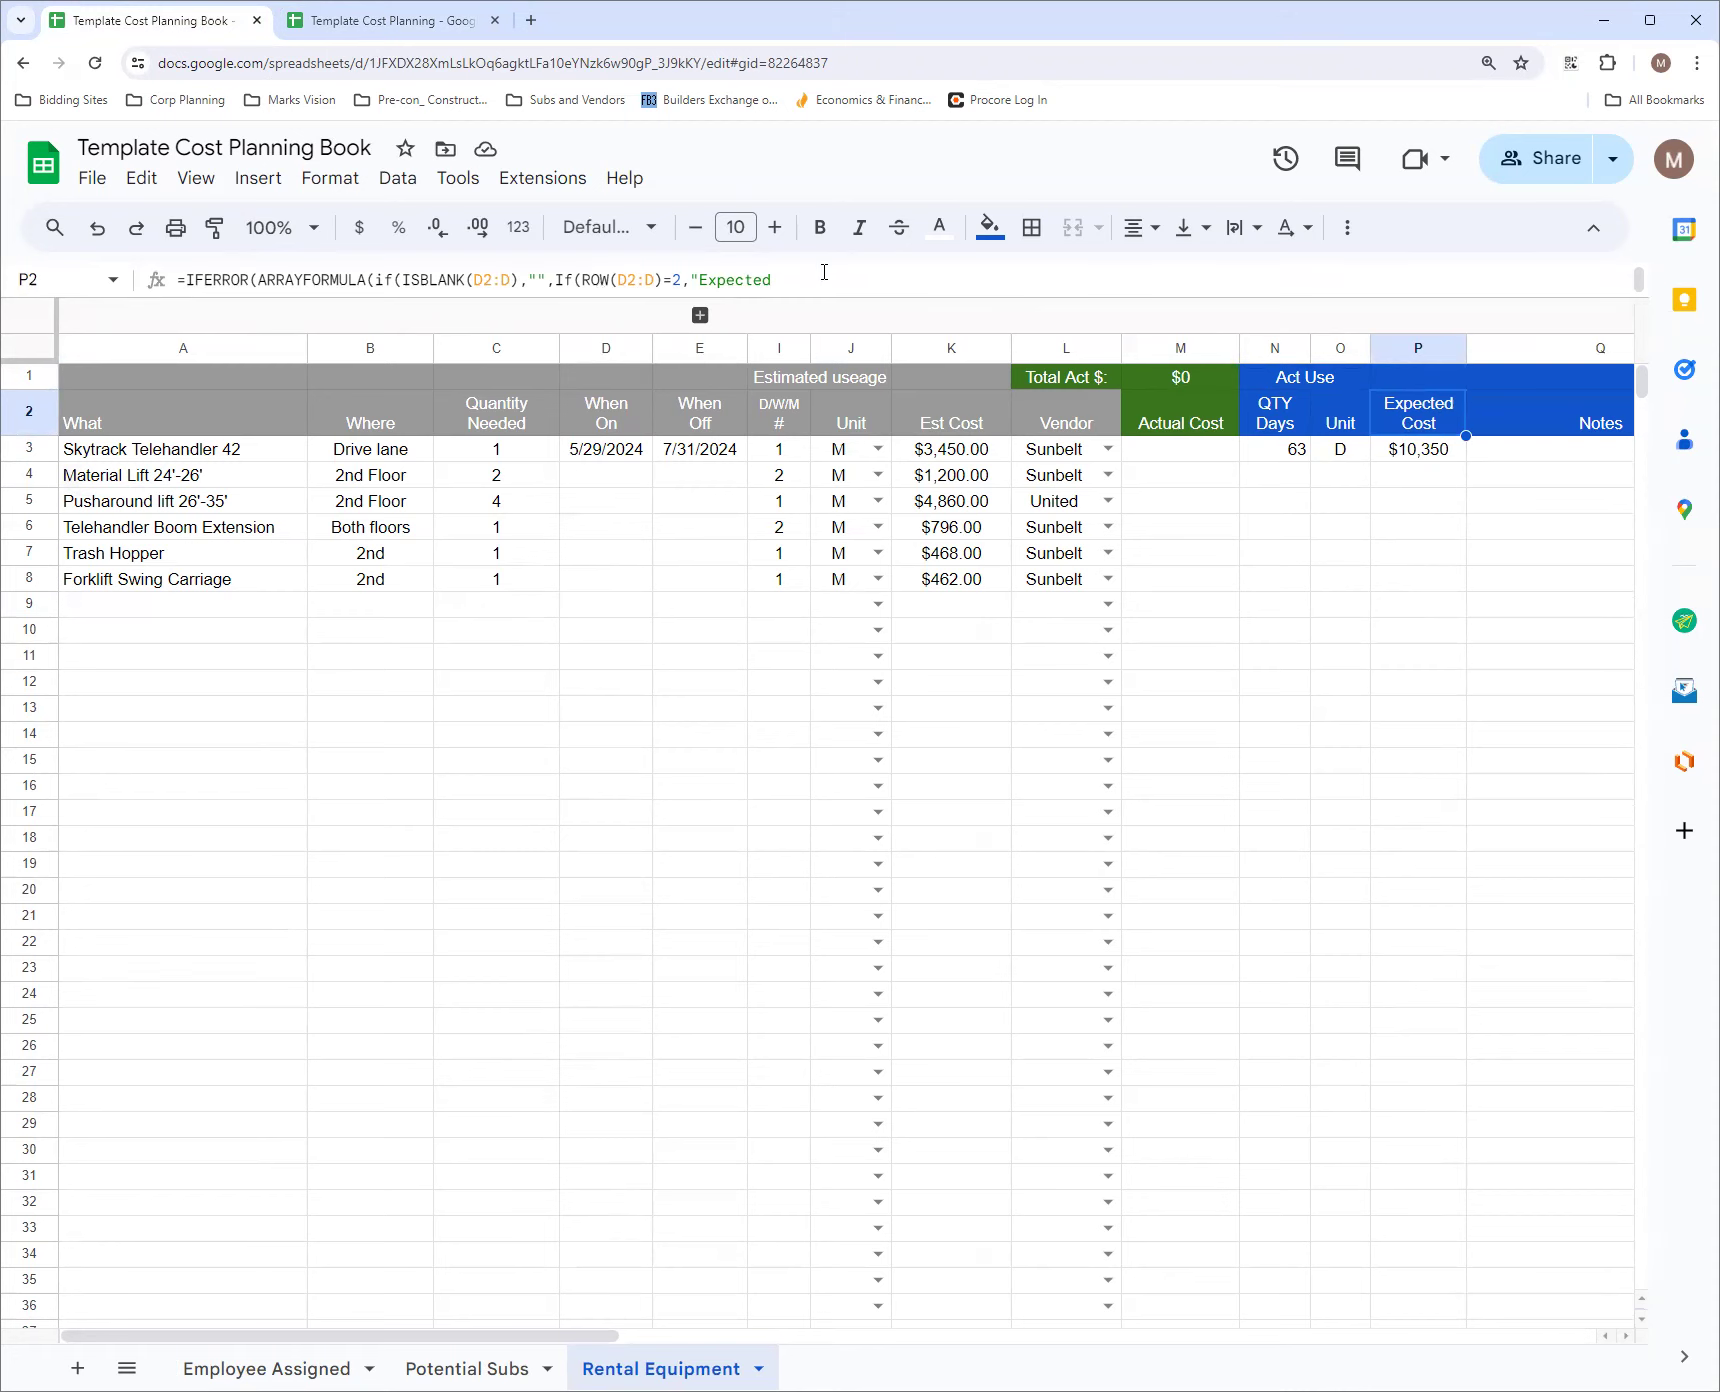
left_click_drag(806, 297, 840, 358)
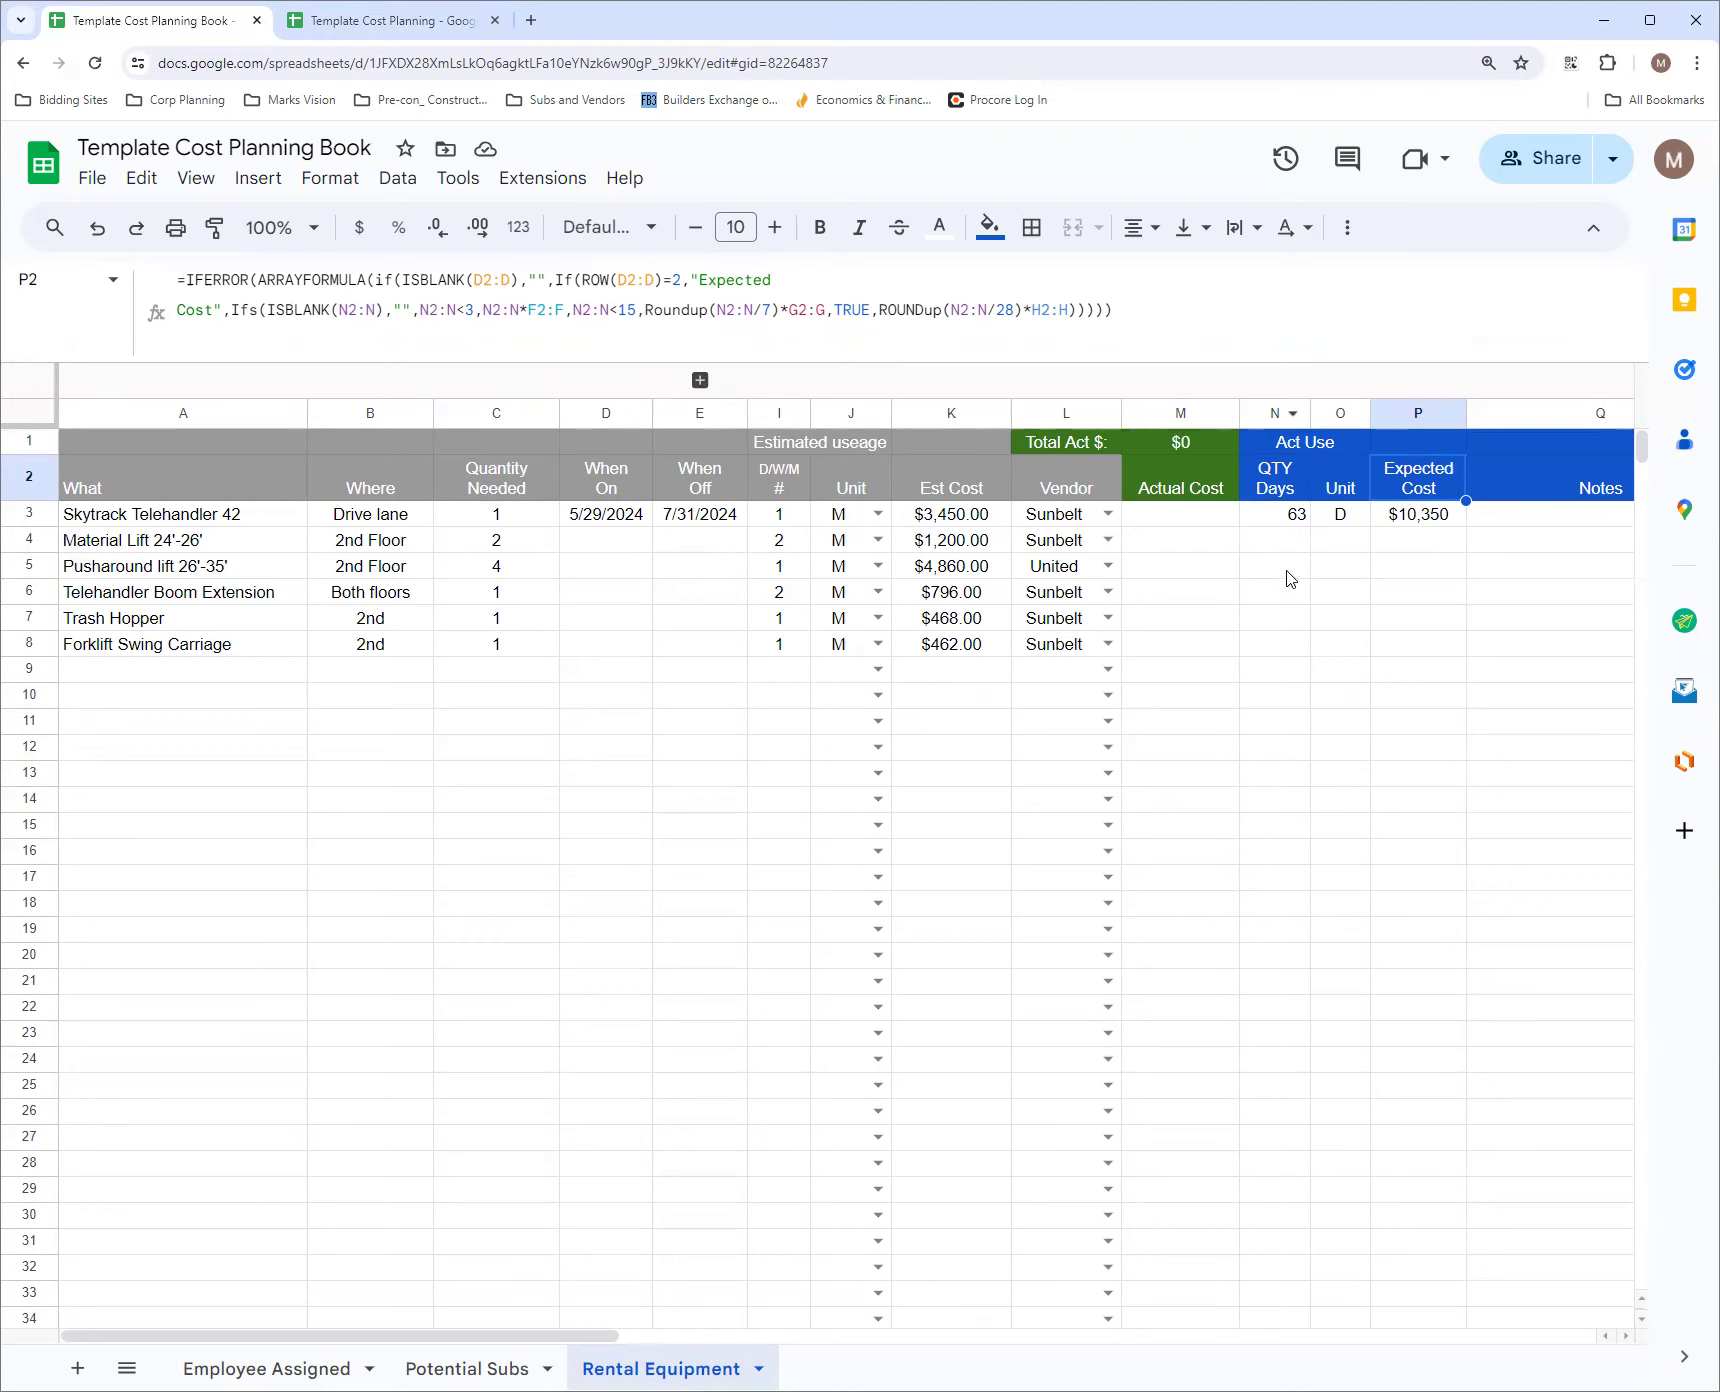
Examine how the QTY Days, Unit and Expected Cost values derive from the When On and When Off columns
left_click(1273, 410)
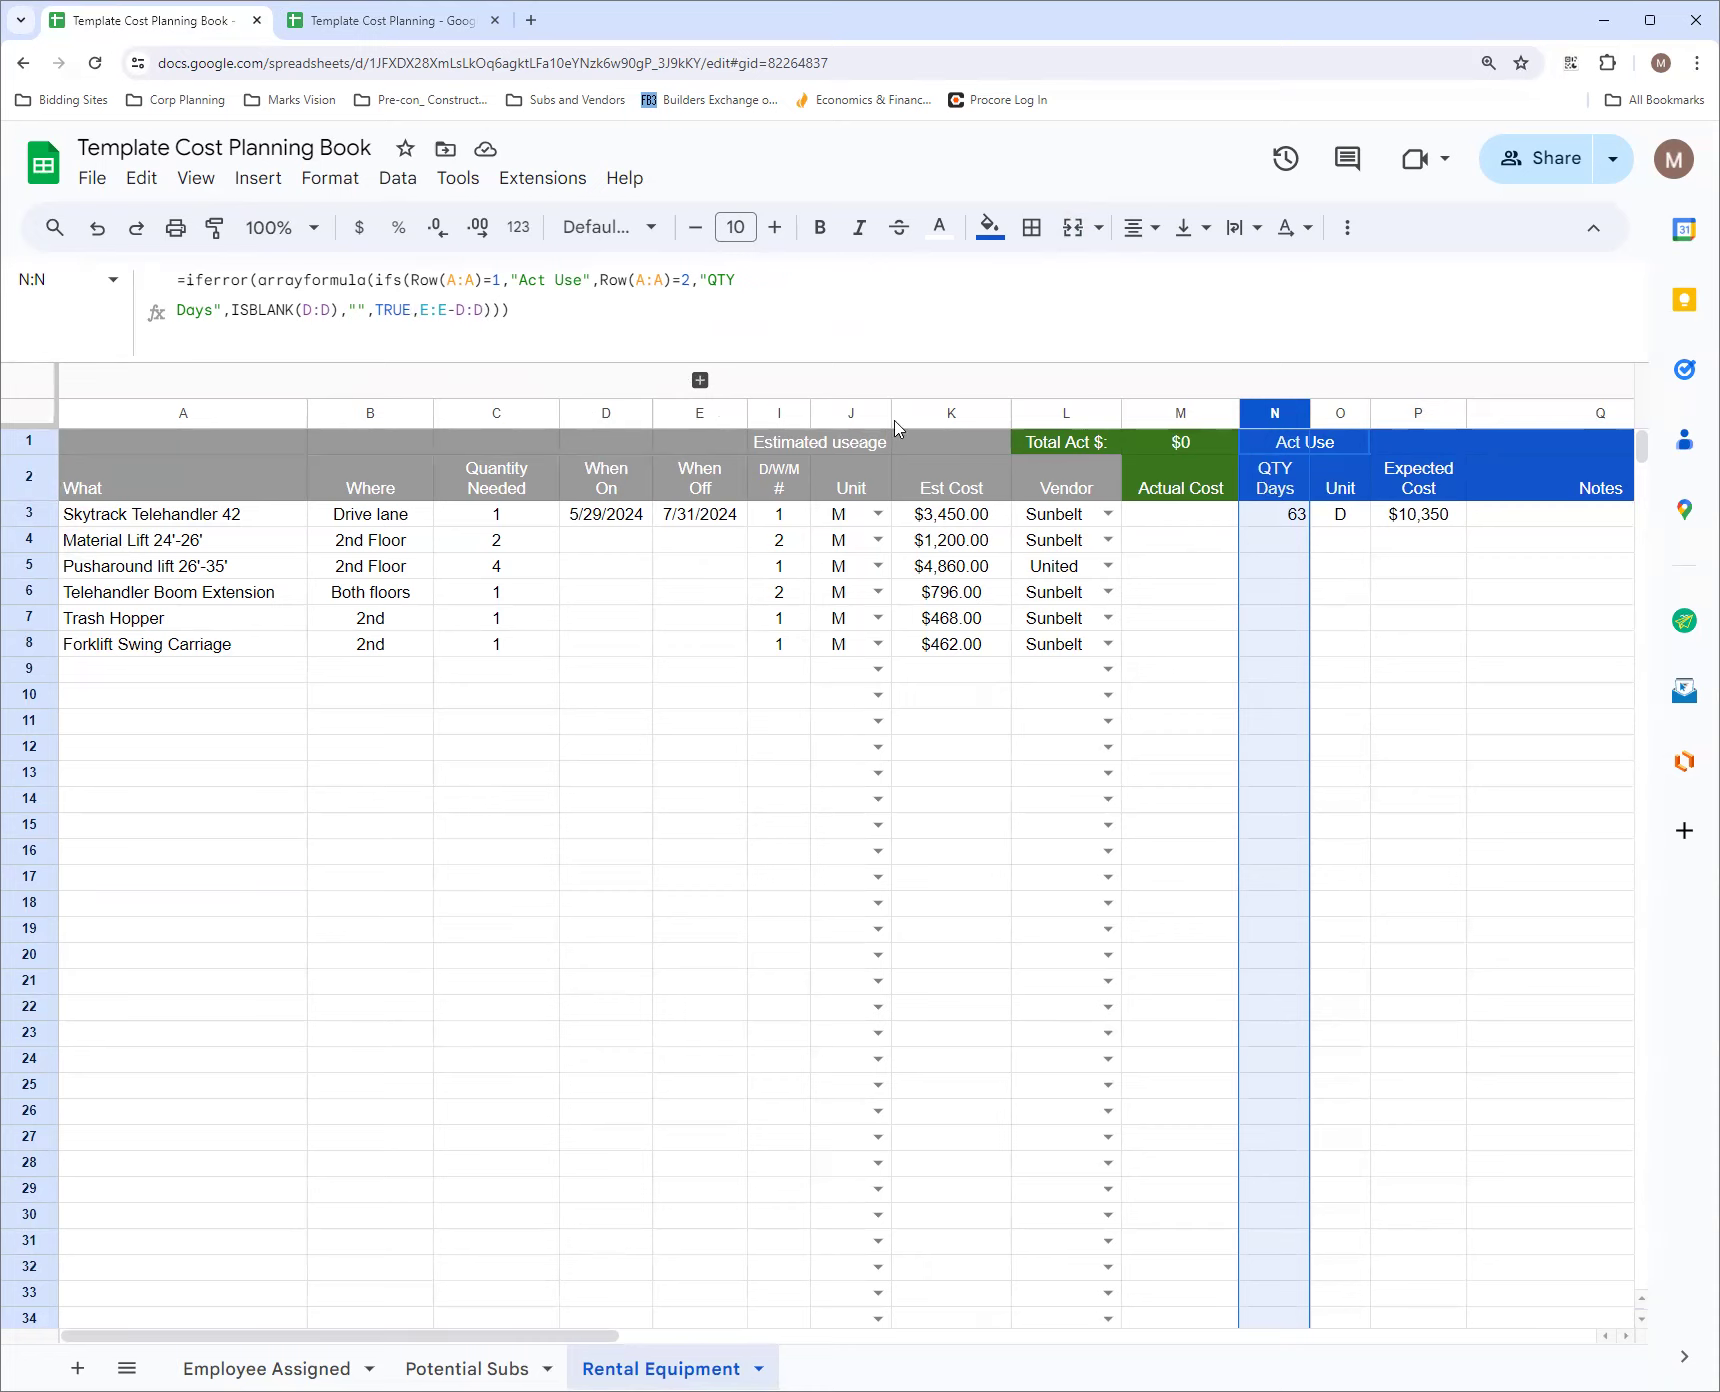
left_click(700, 413)
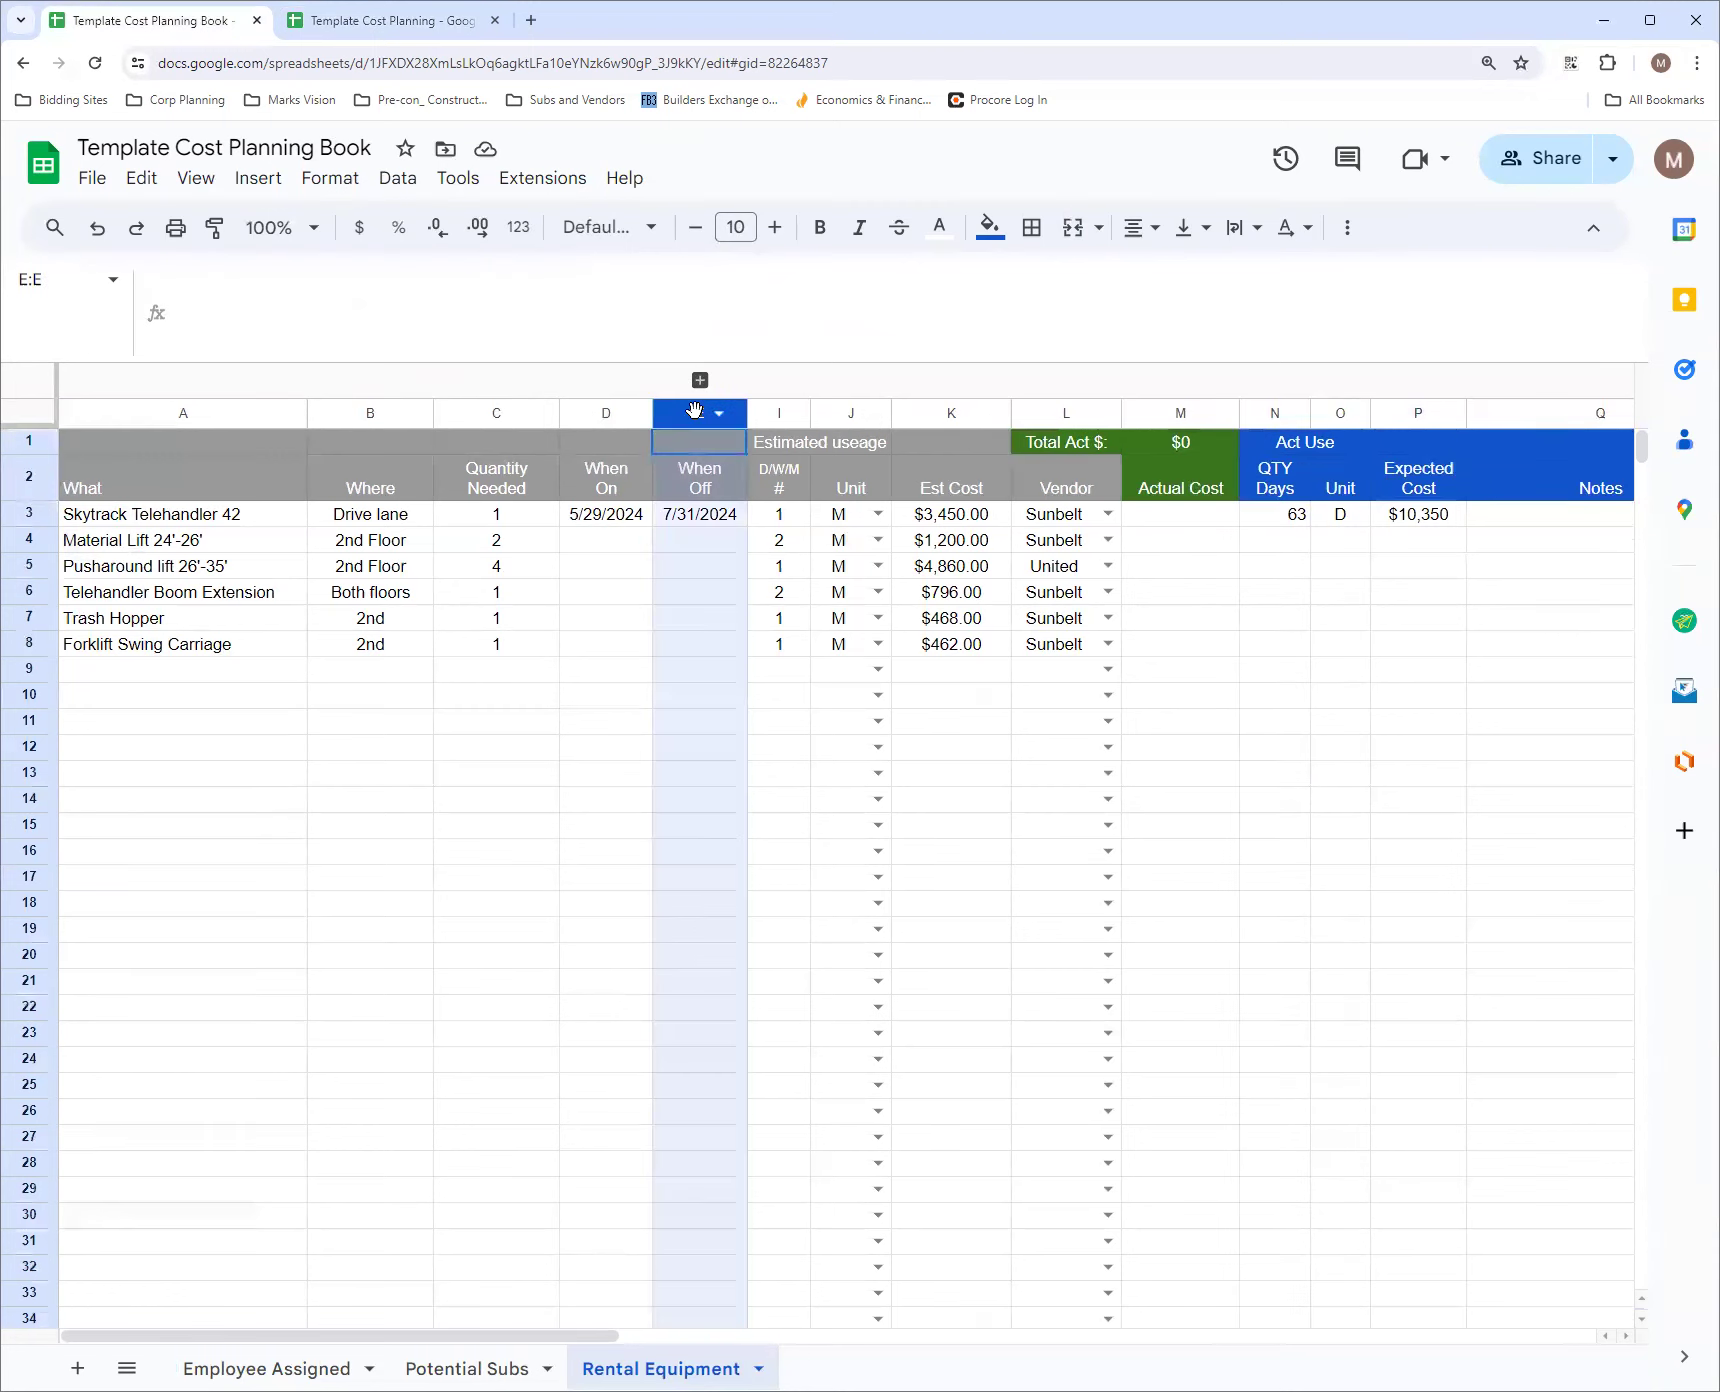
left_click(600, 410)
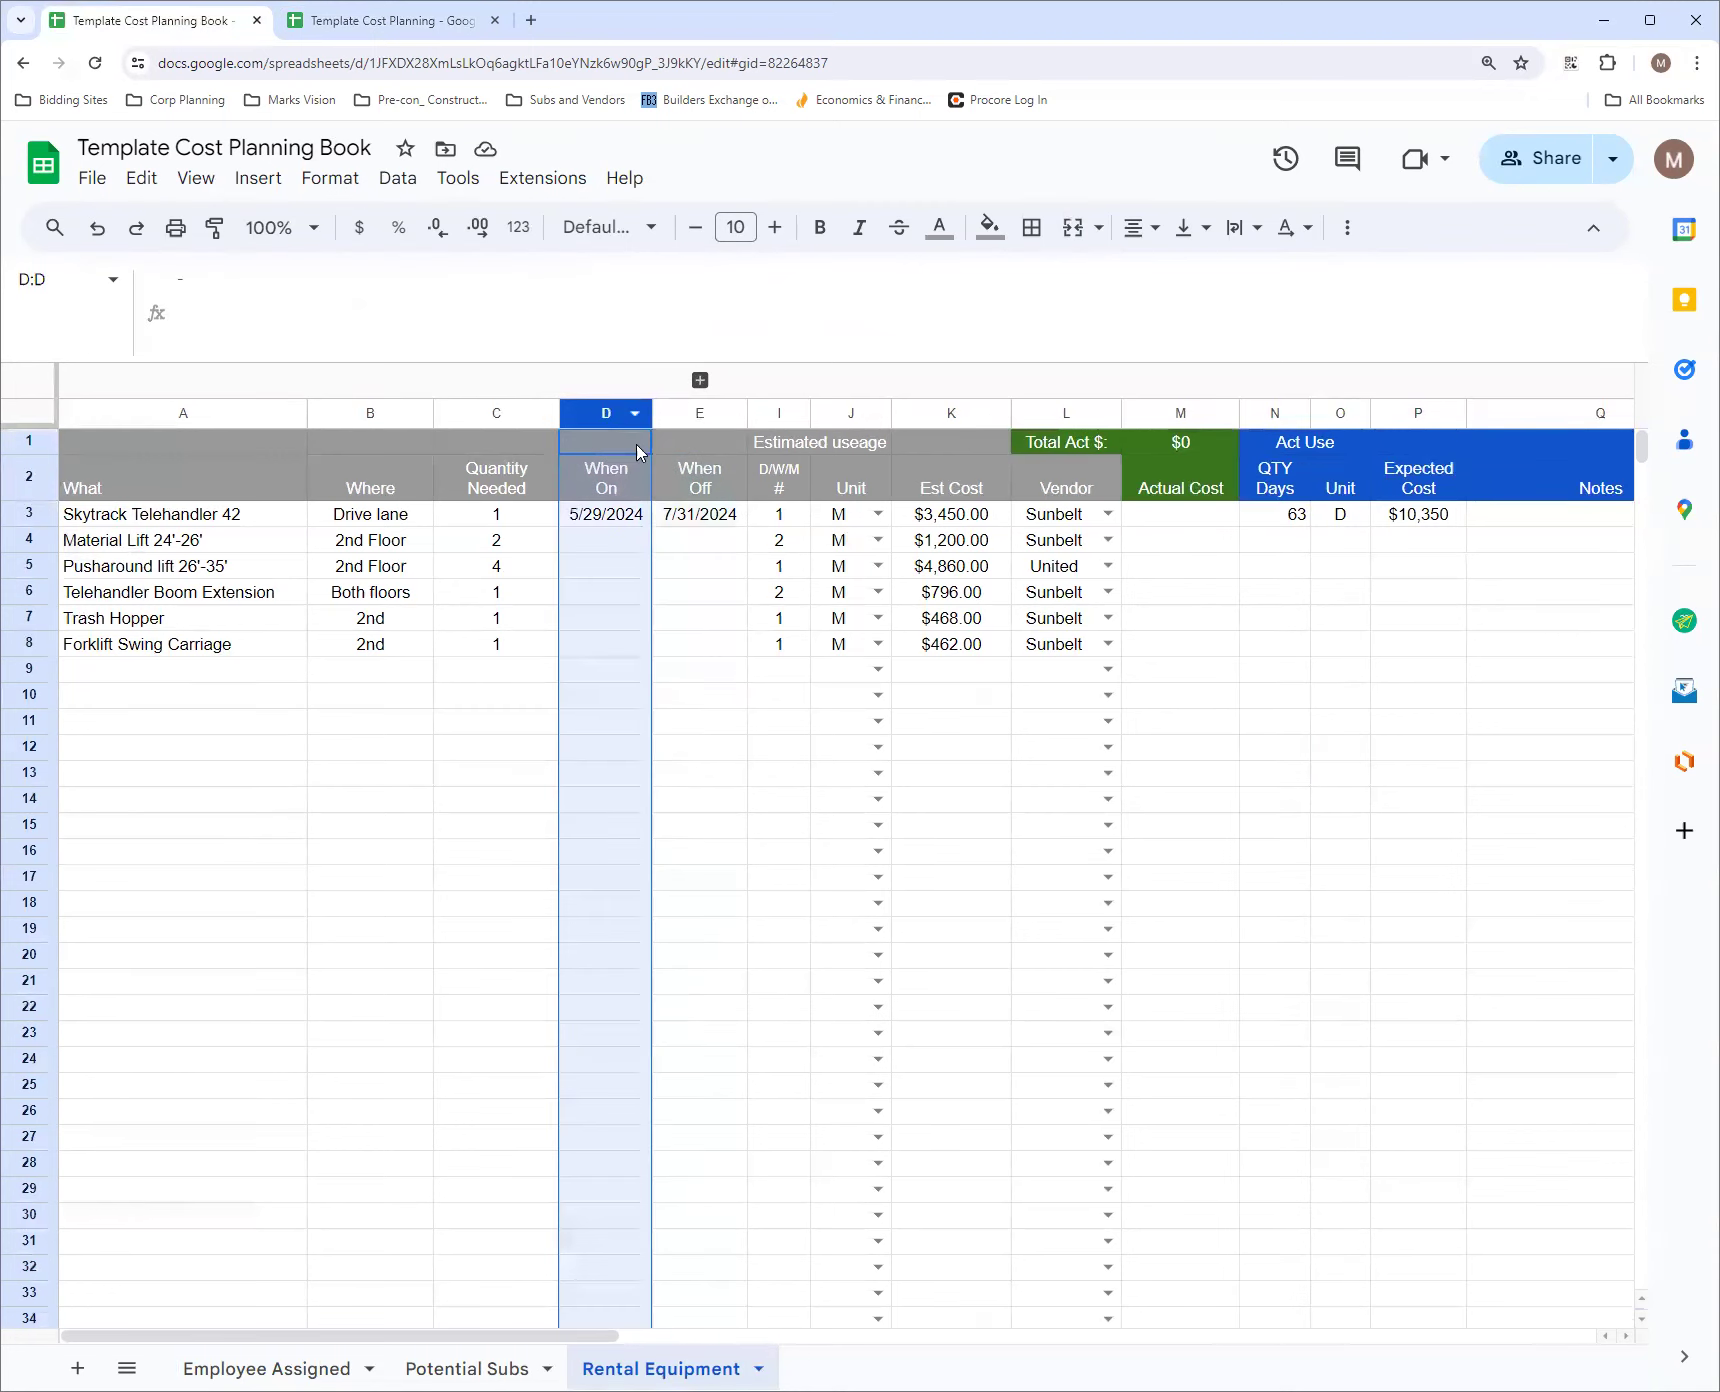
left_click(712, 414)
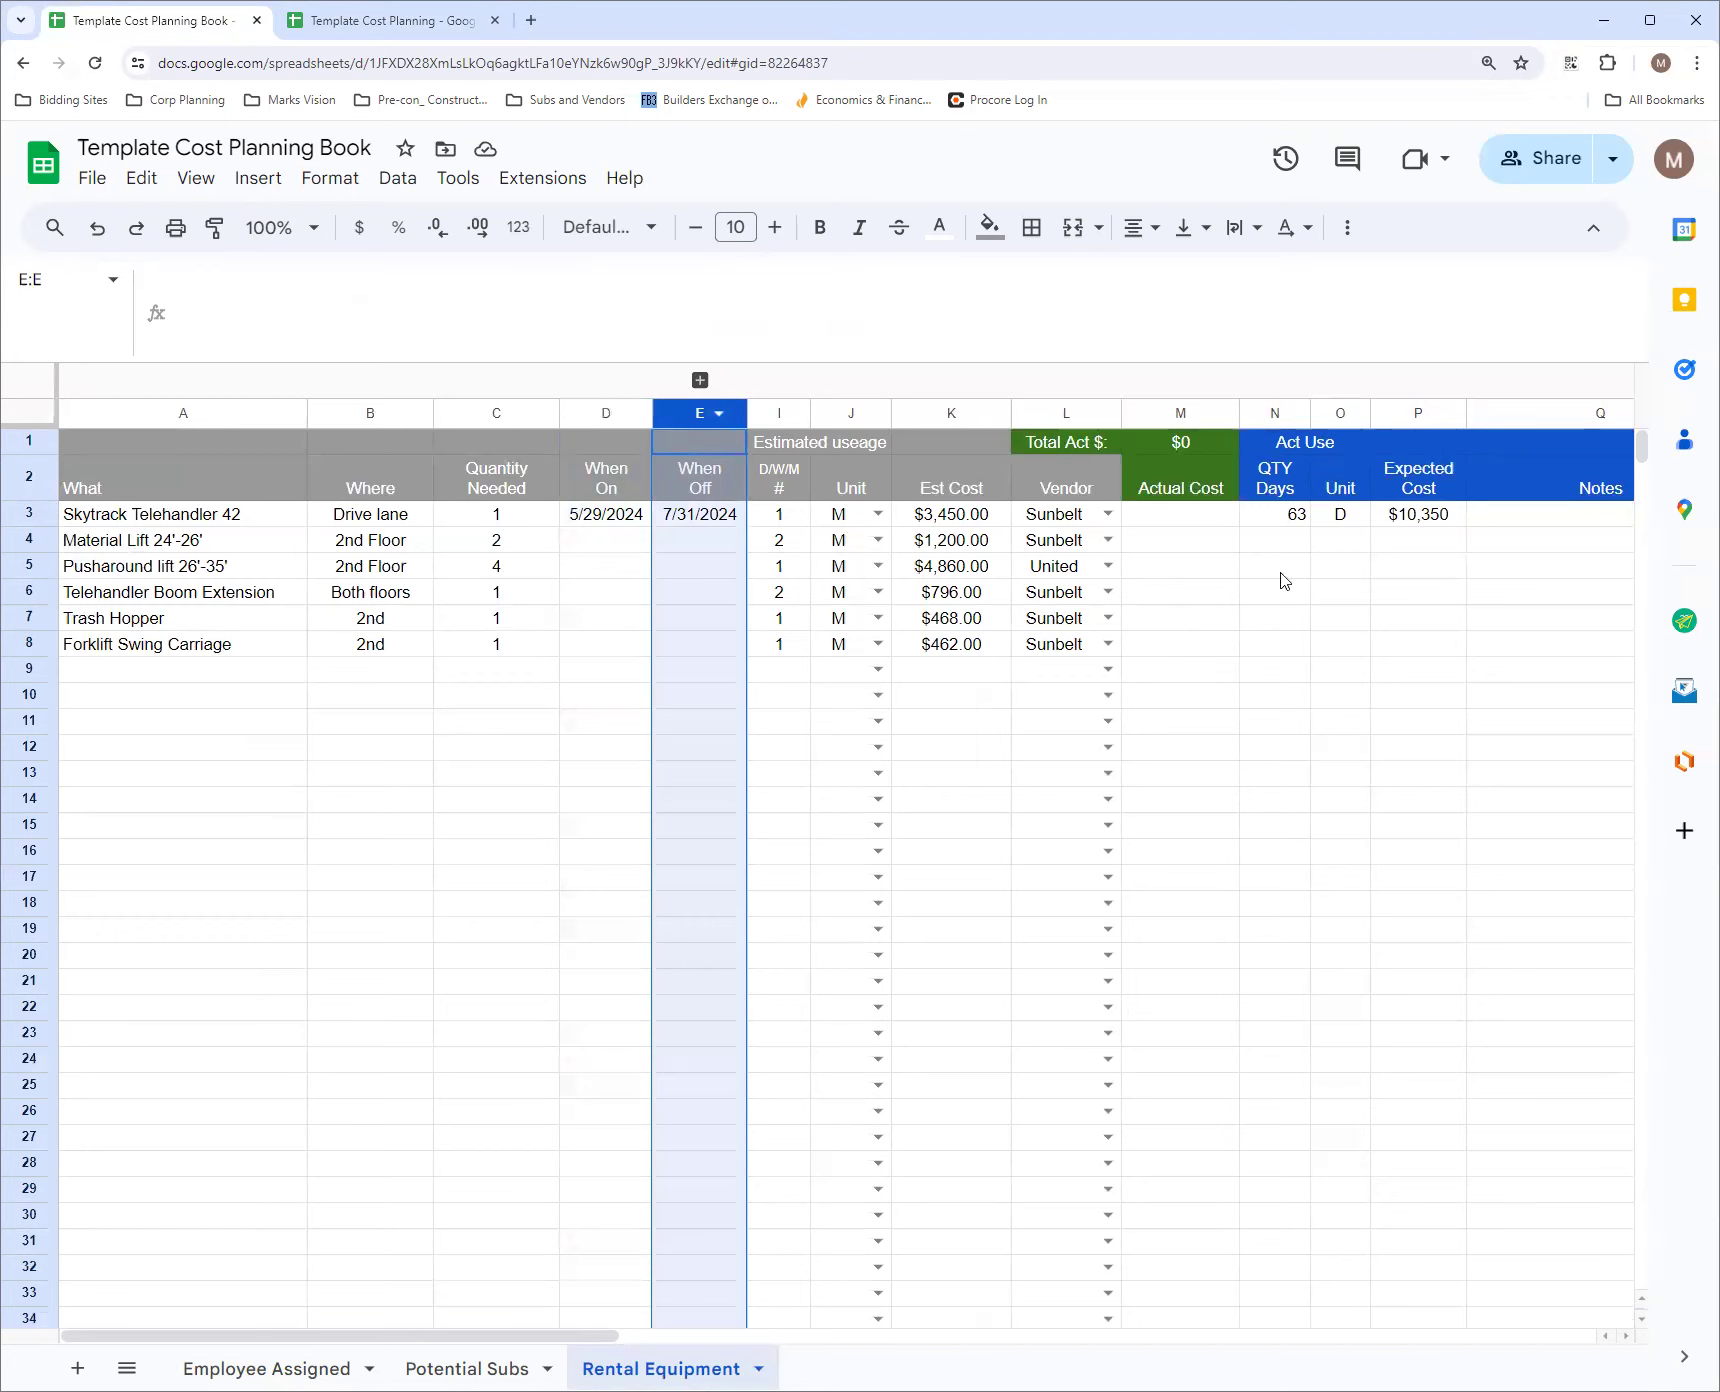
left_click(1297, 520)
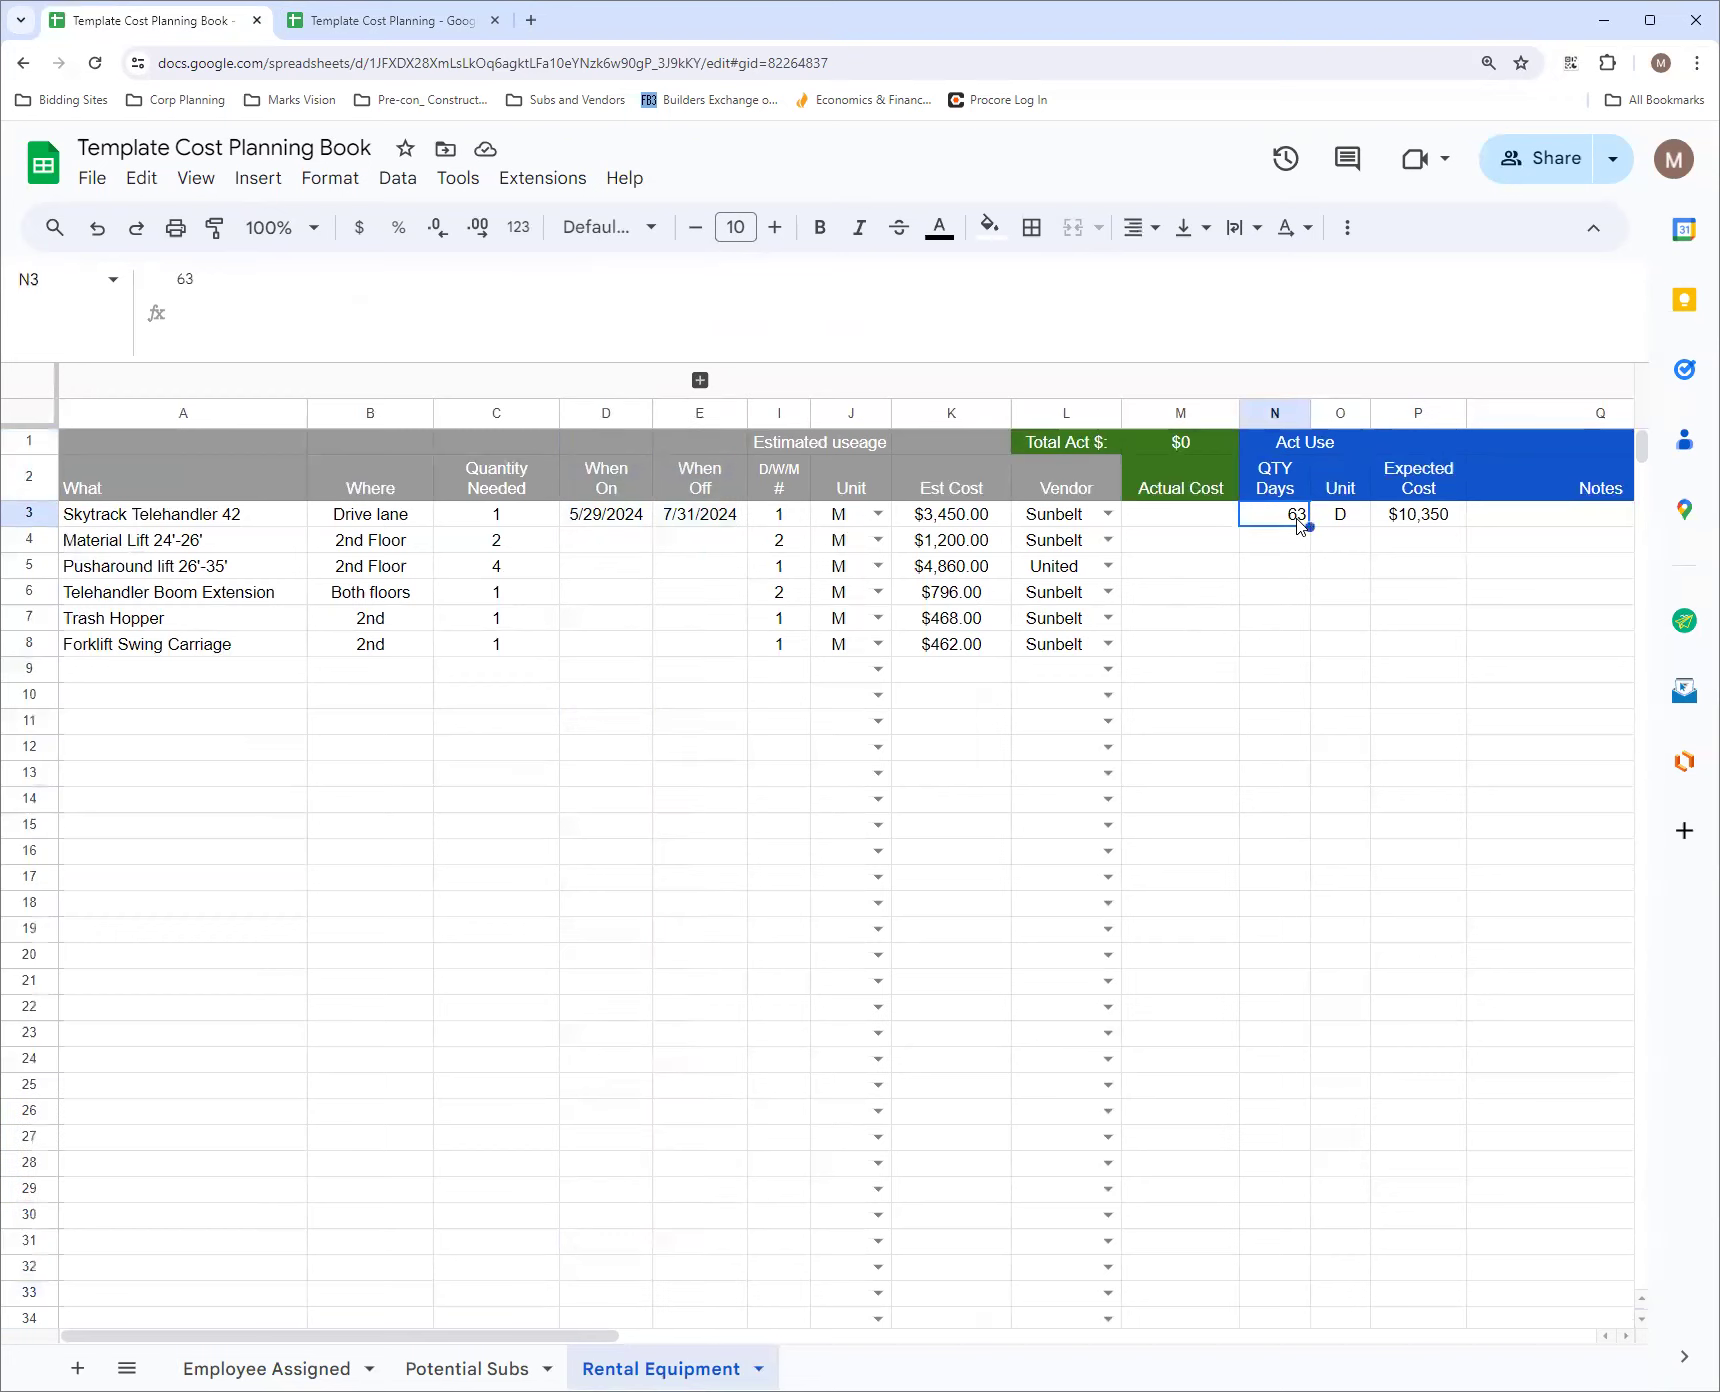
left_click(1366, 516)
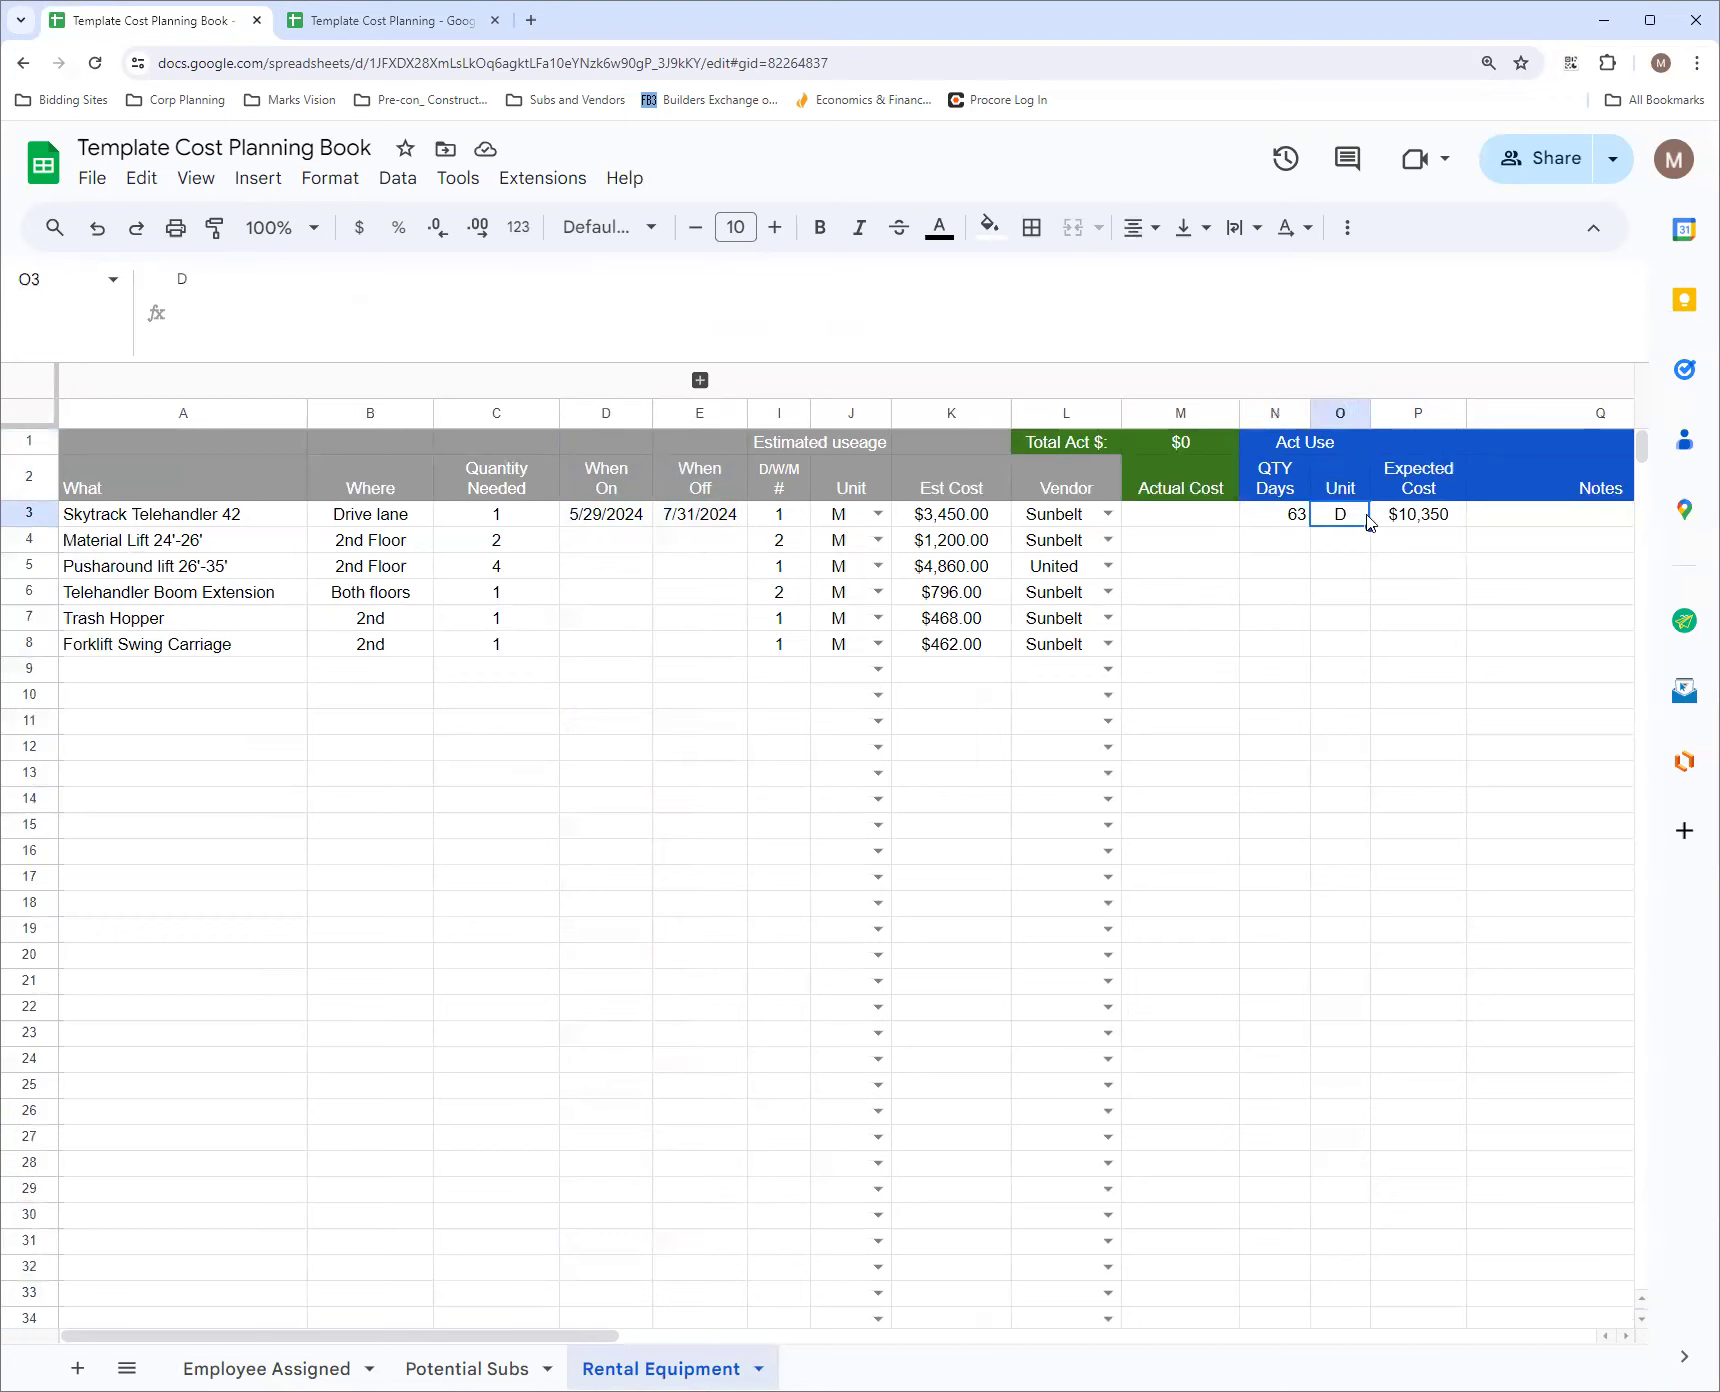
left_click(1298, 524)
left_click(1341, 518)
left_click(1298, 522)
left_click(1341, 527)
left_click(1399, 528)
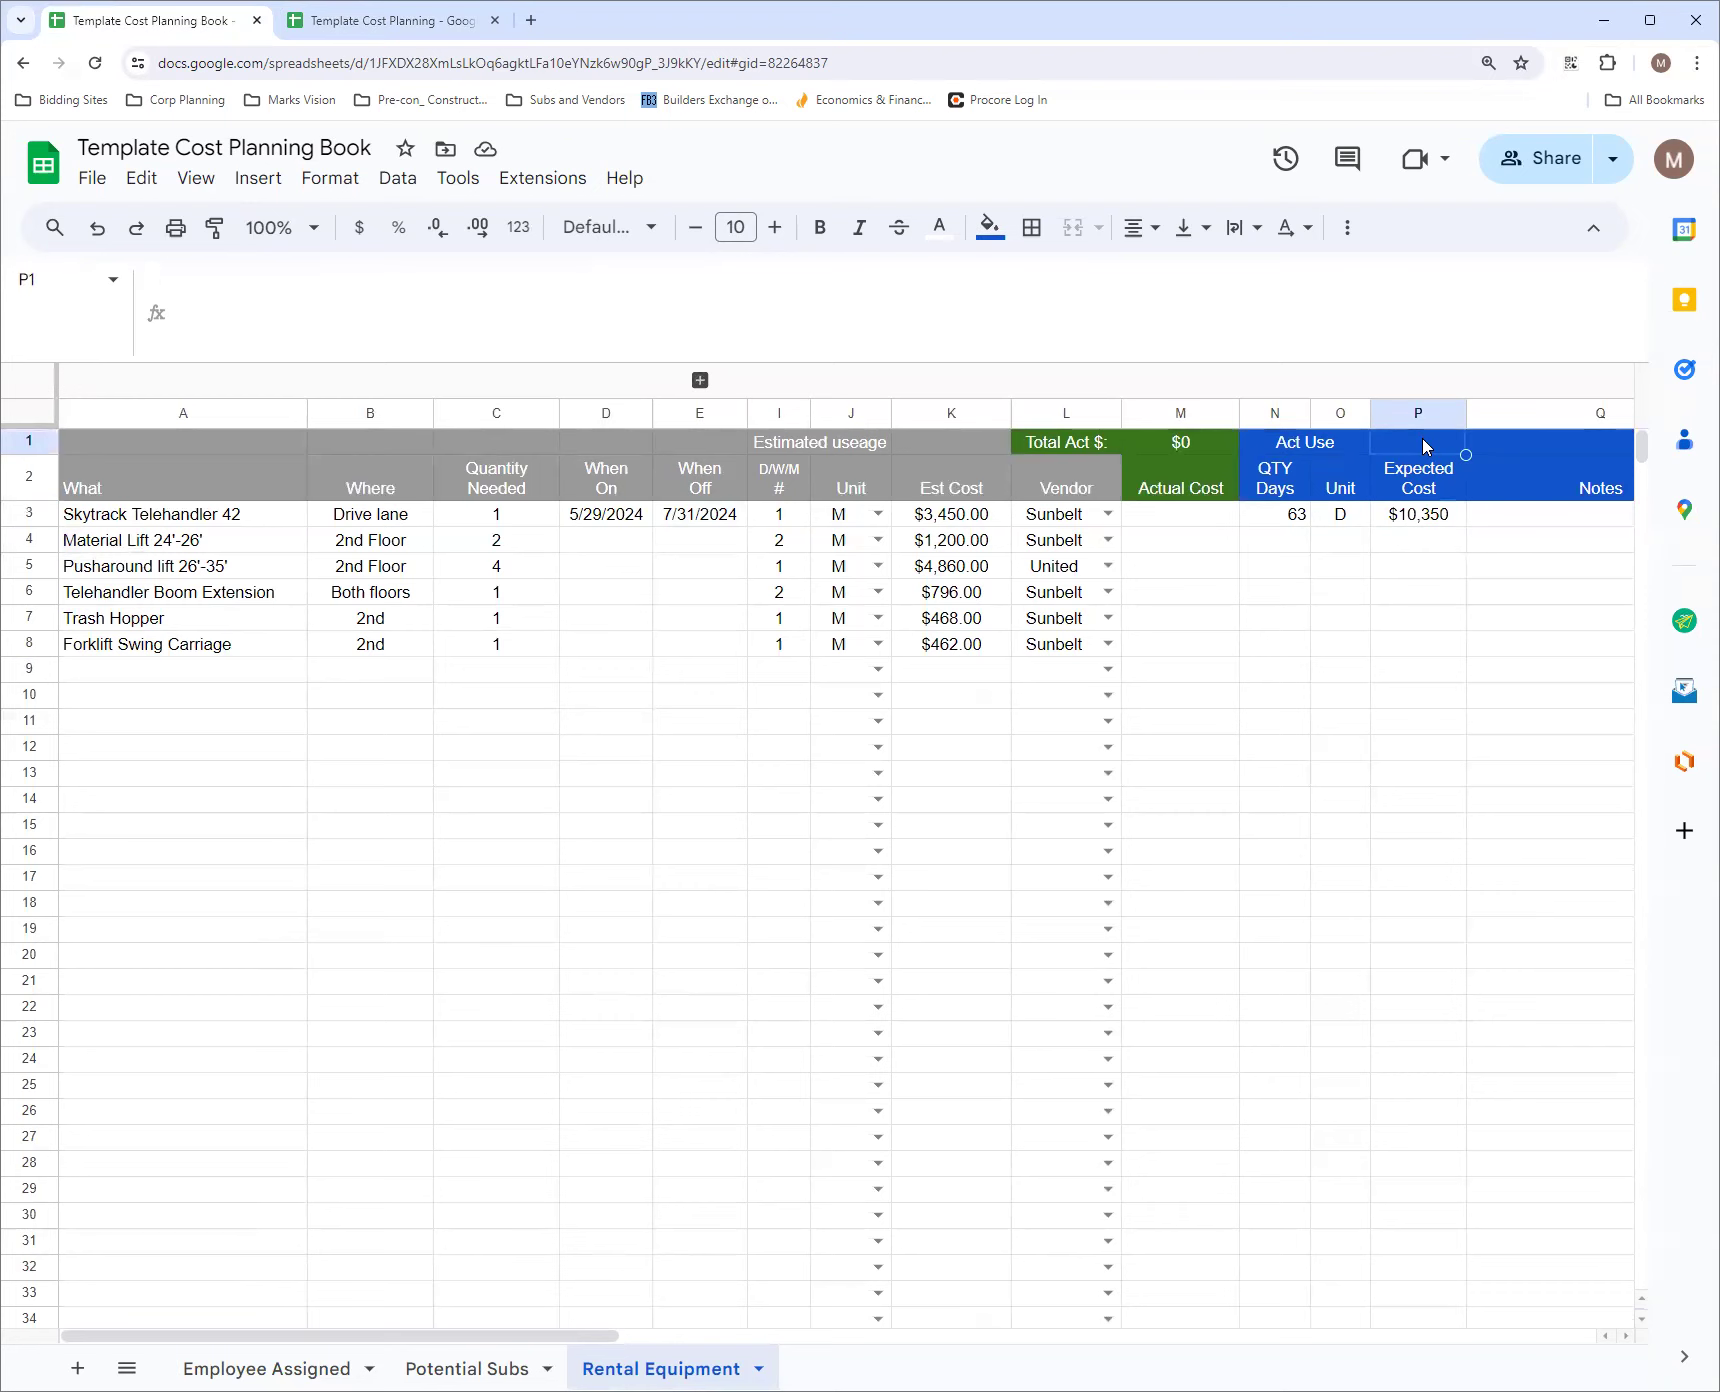
left_click(1441, 487)
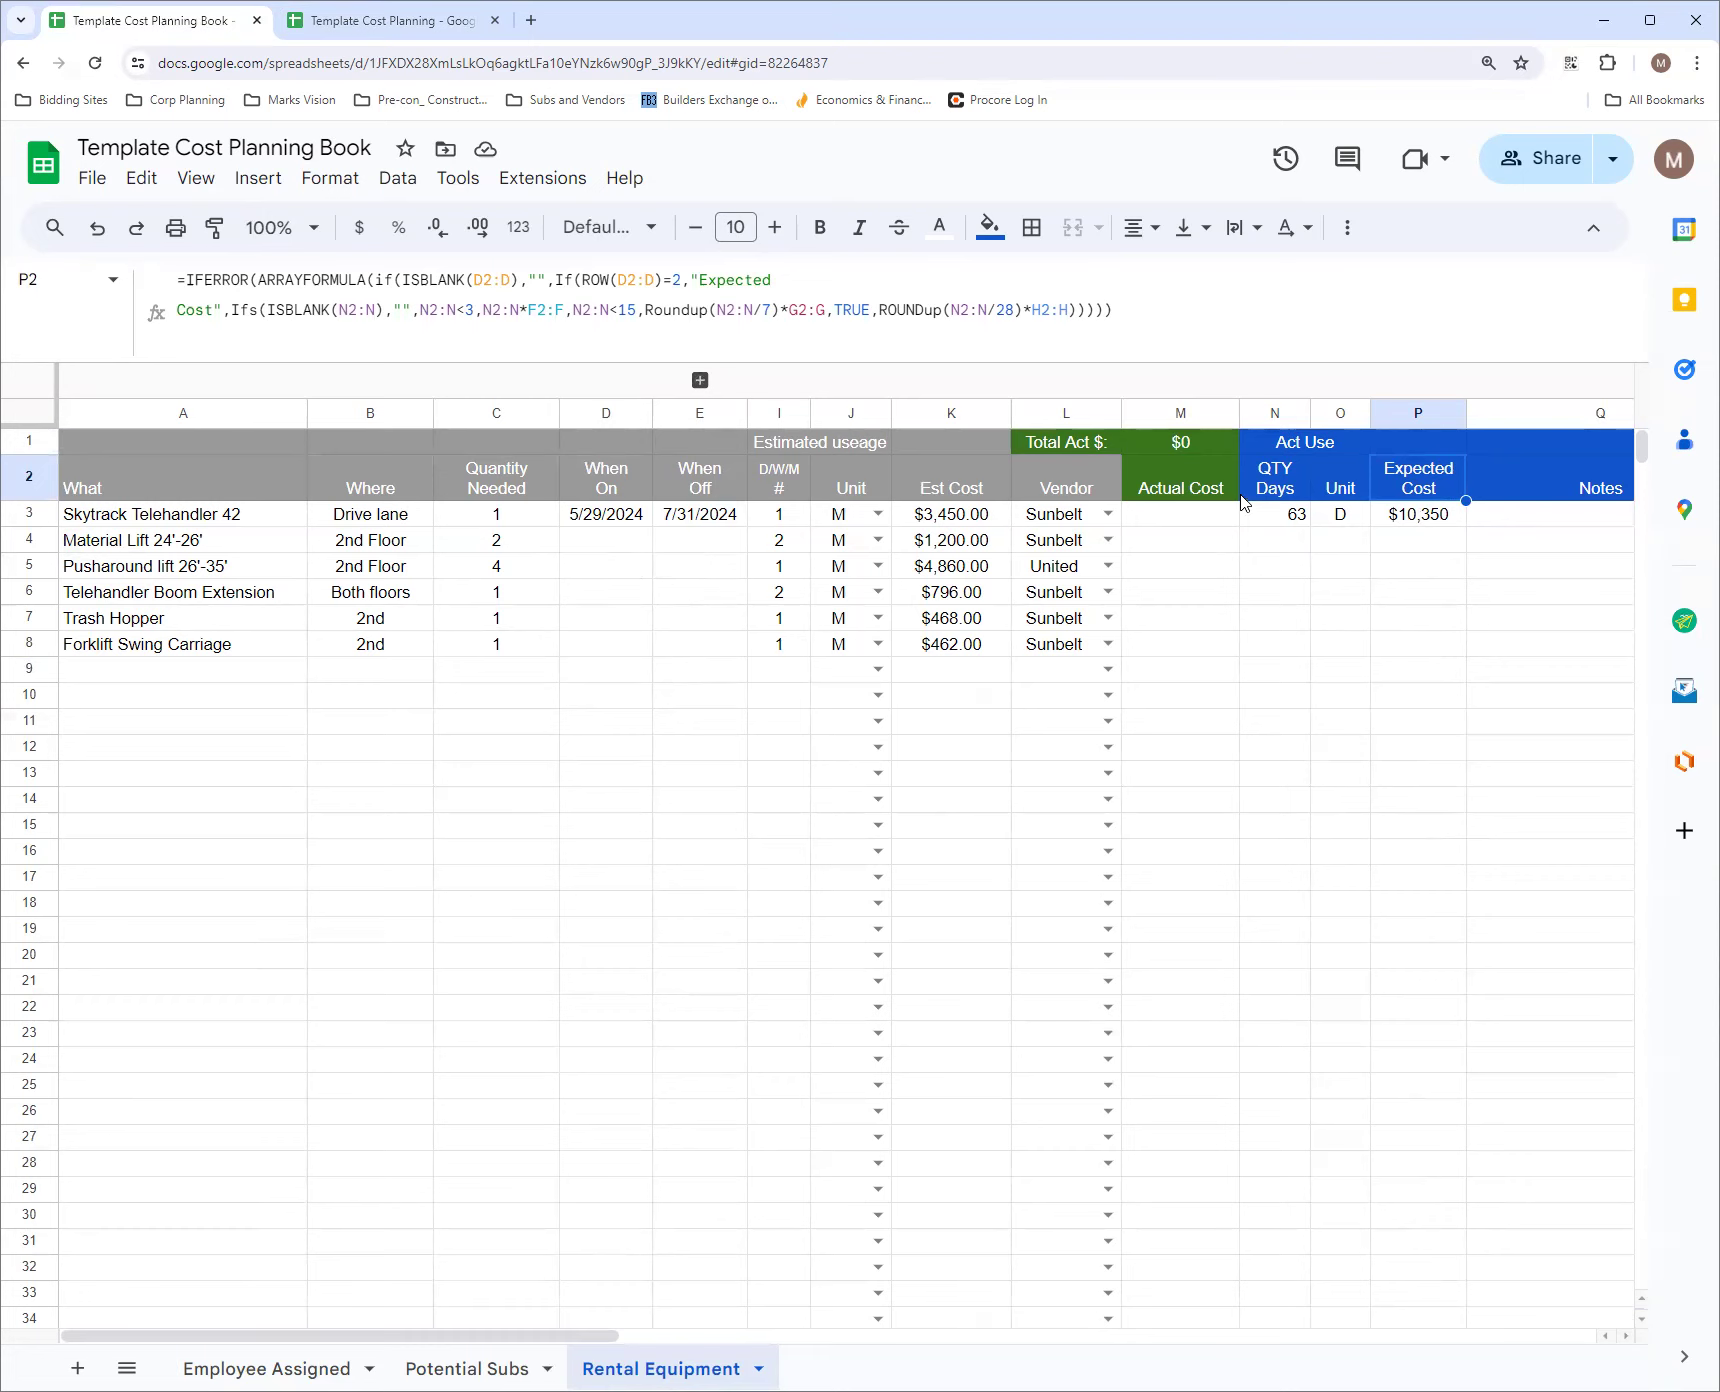
Protect columns M to P of the Rental Equipment sheet with the description Formula and custom restricted editing permissions
left_click(1165, 414)
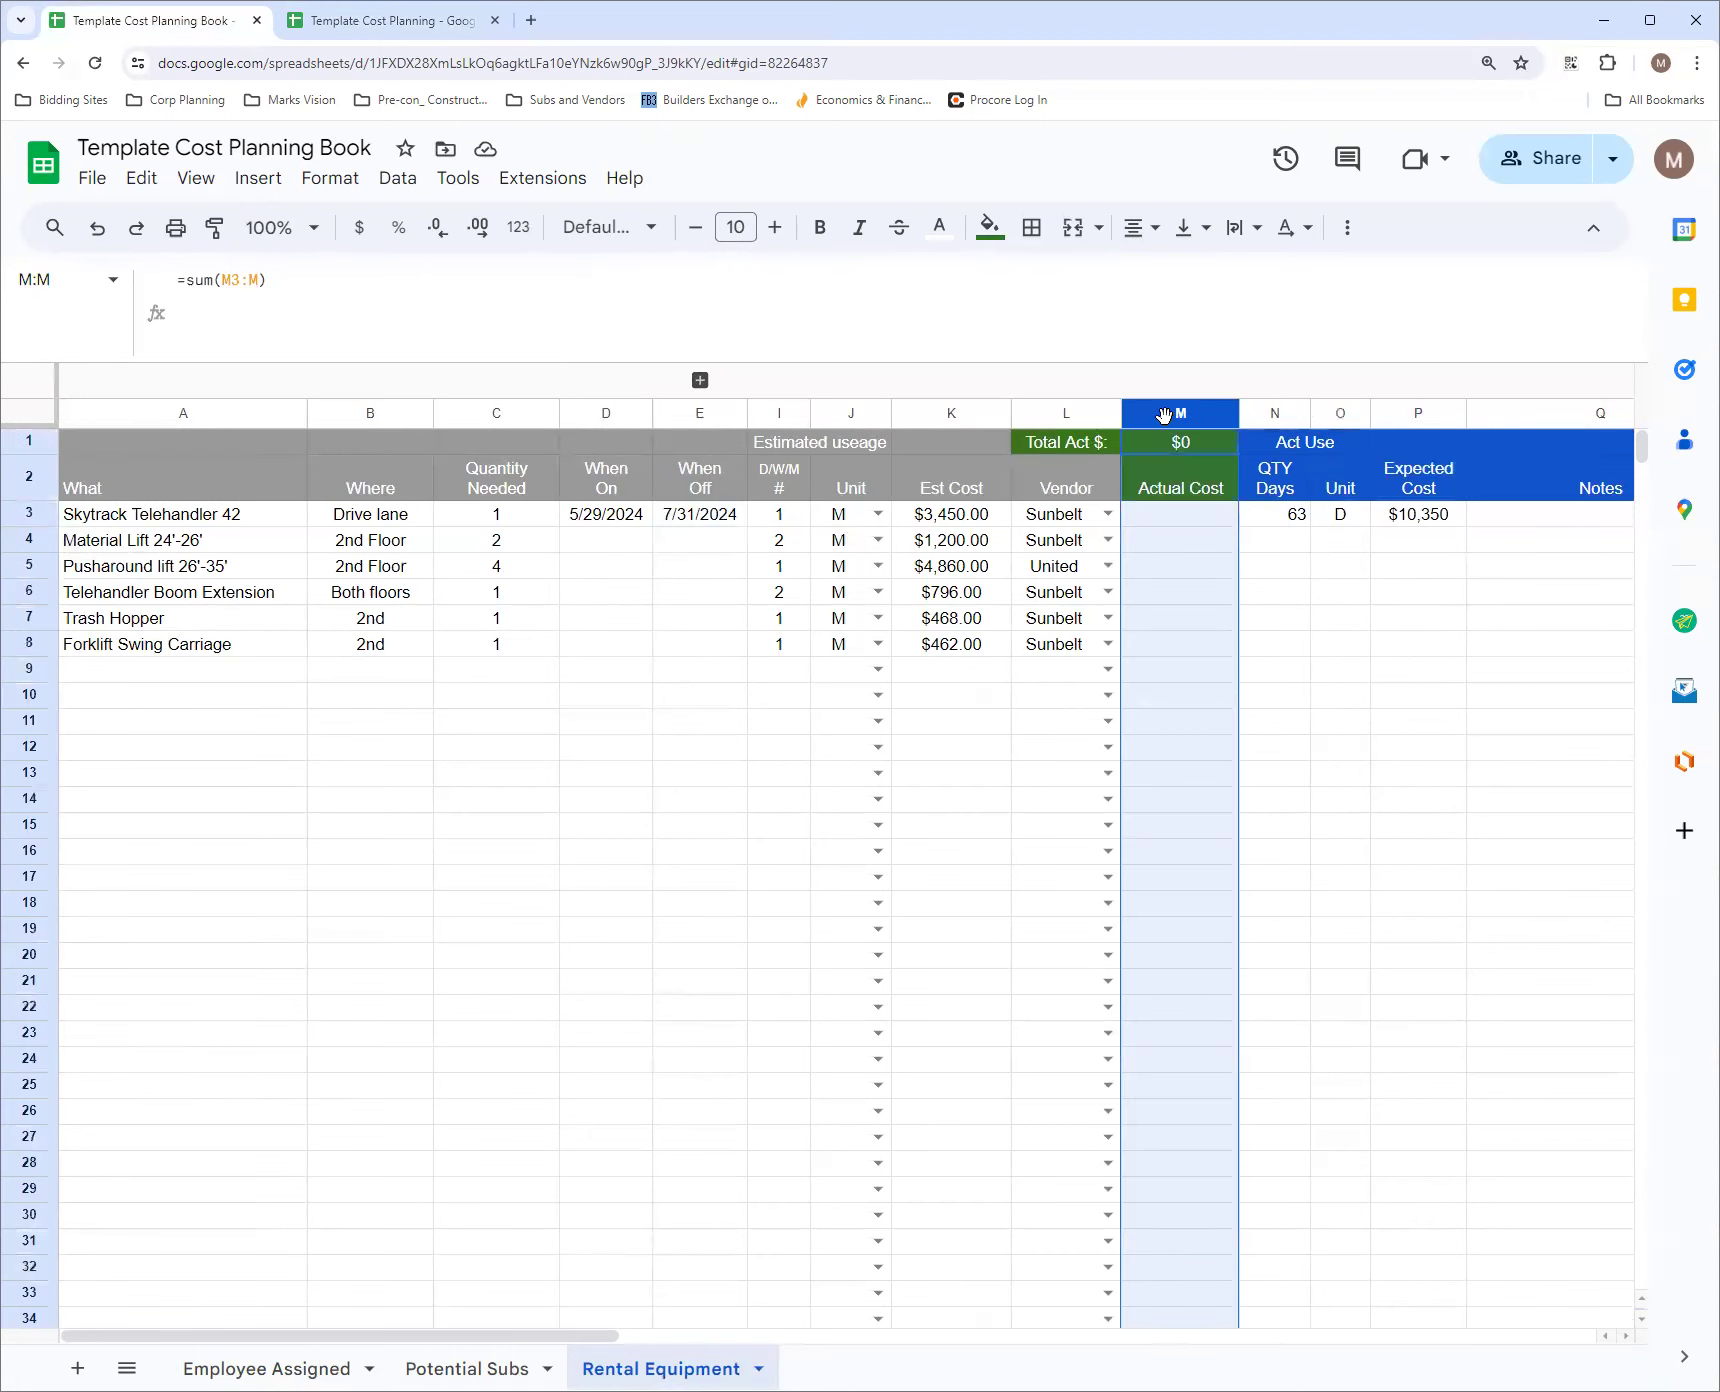
left_click(1523, 424)
left_click(1414, 416, "shift")
right_click(1412, 412)
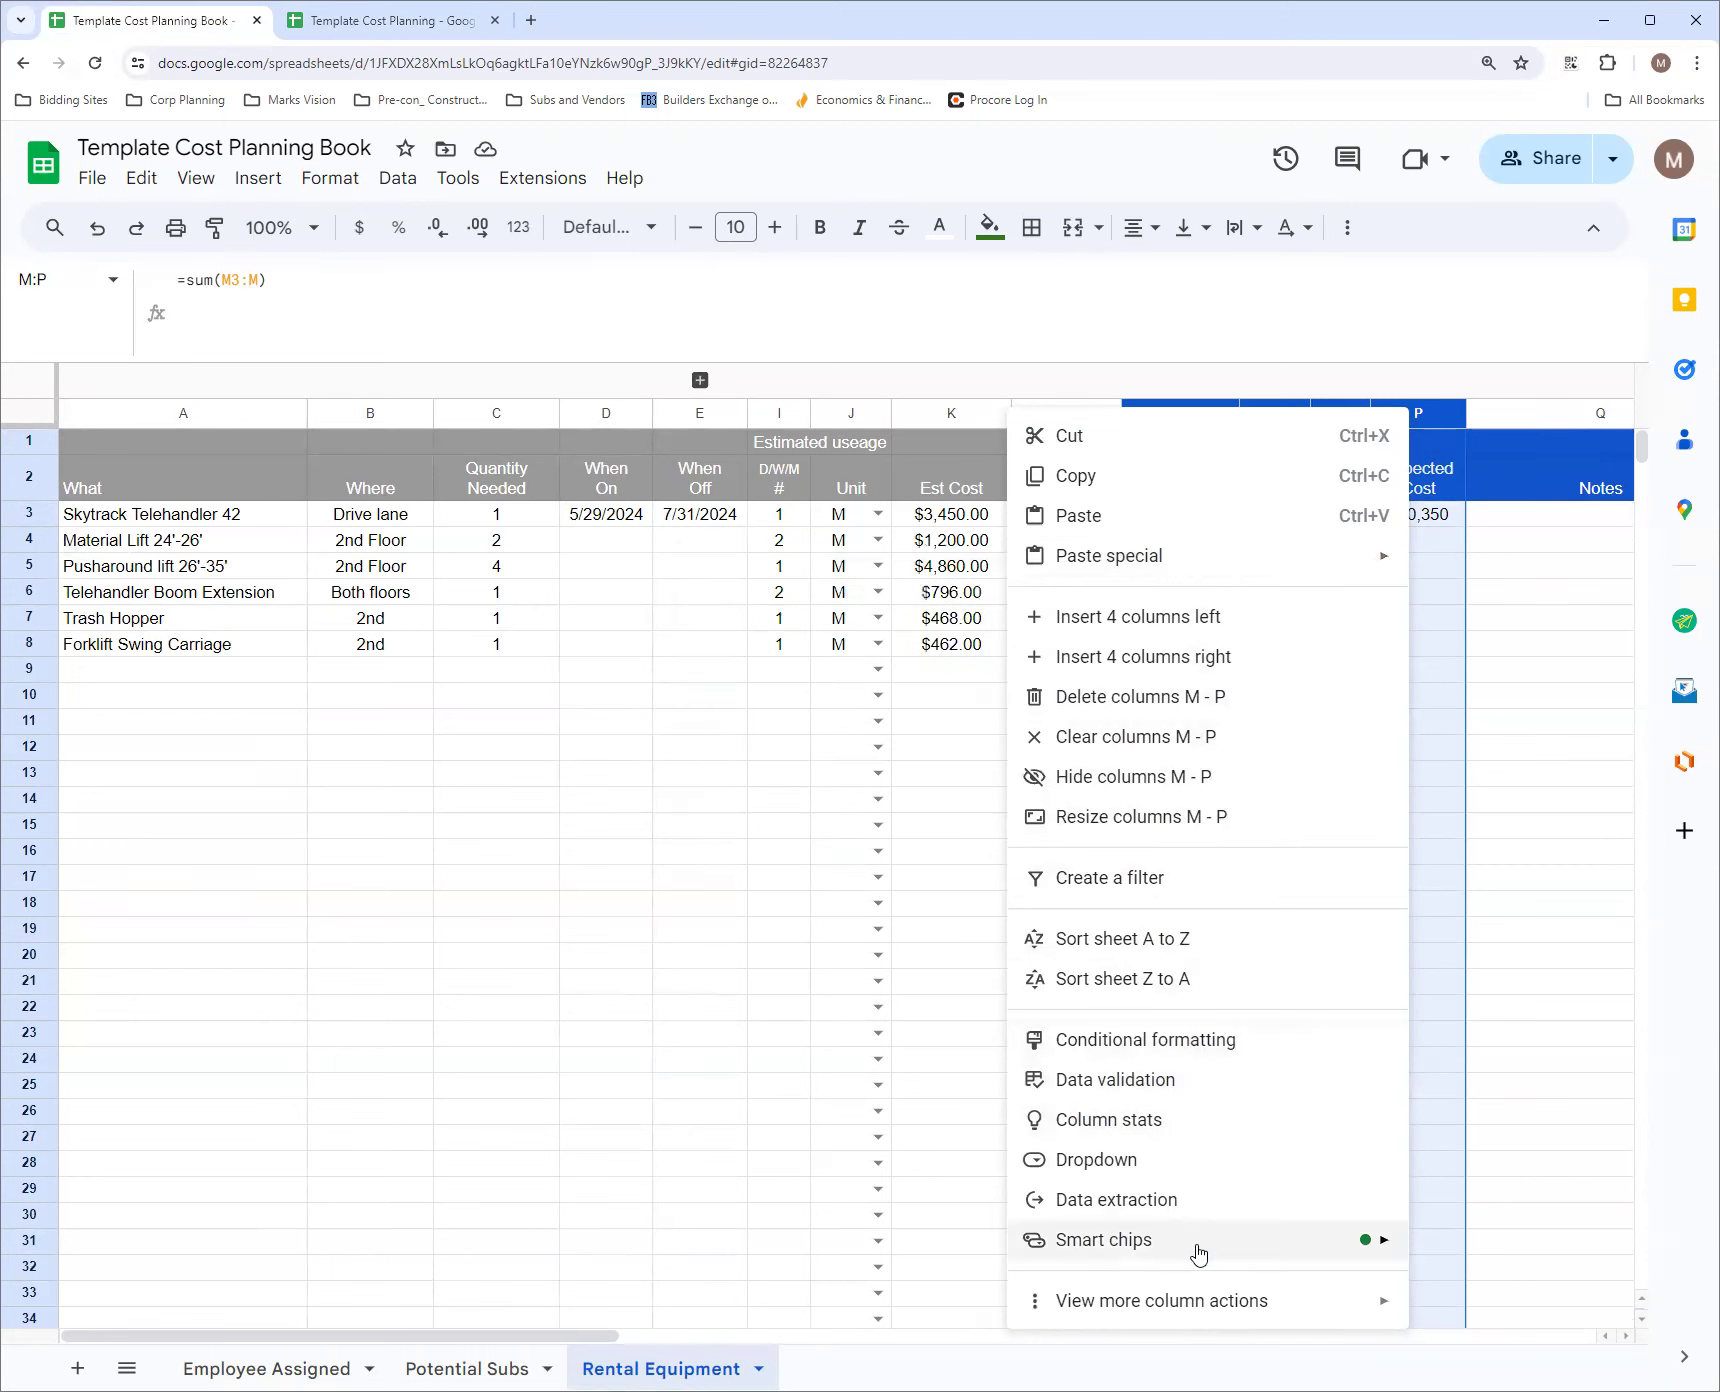
mouse_move(1199, 1253)
mouse_move(1225, 1300)
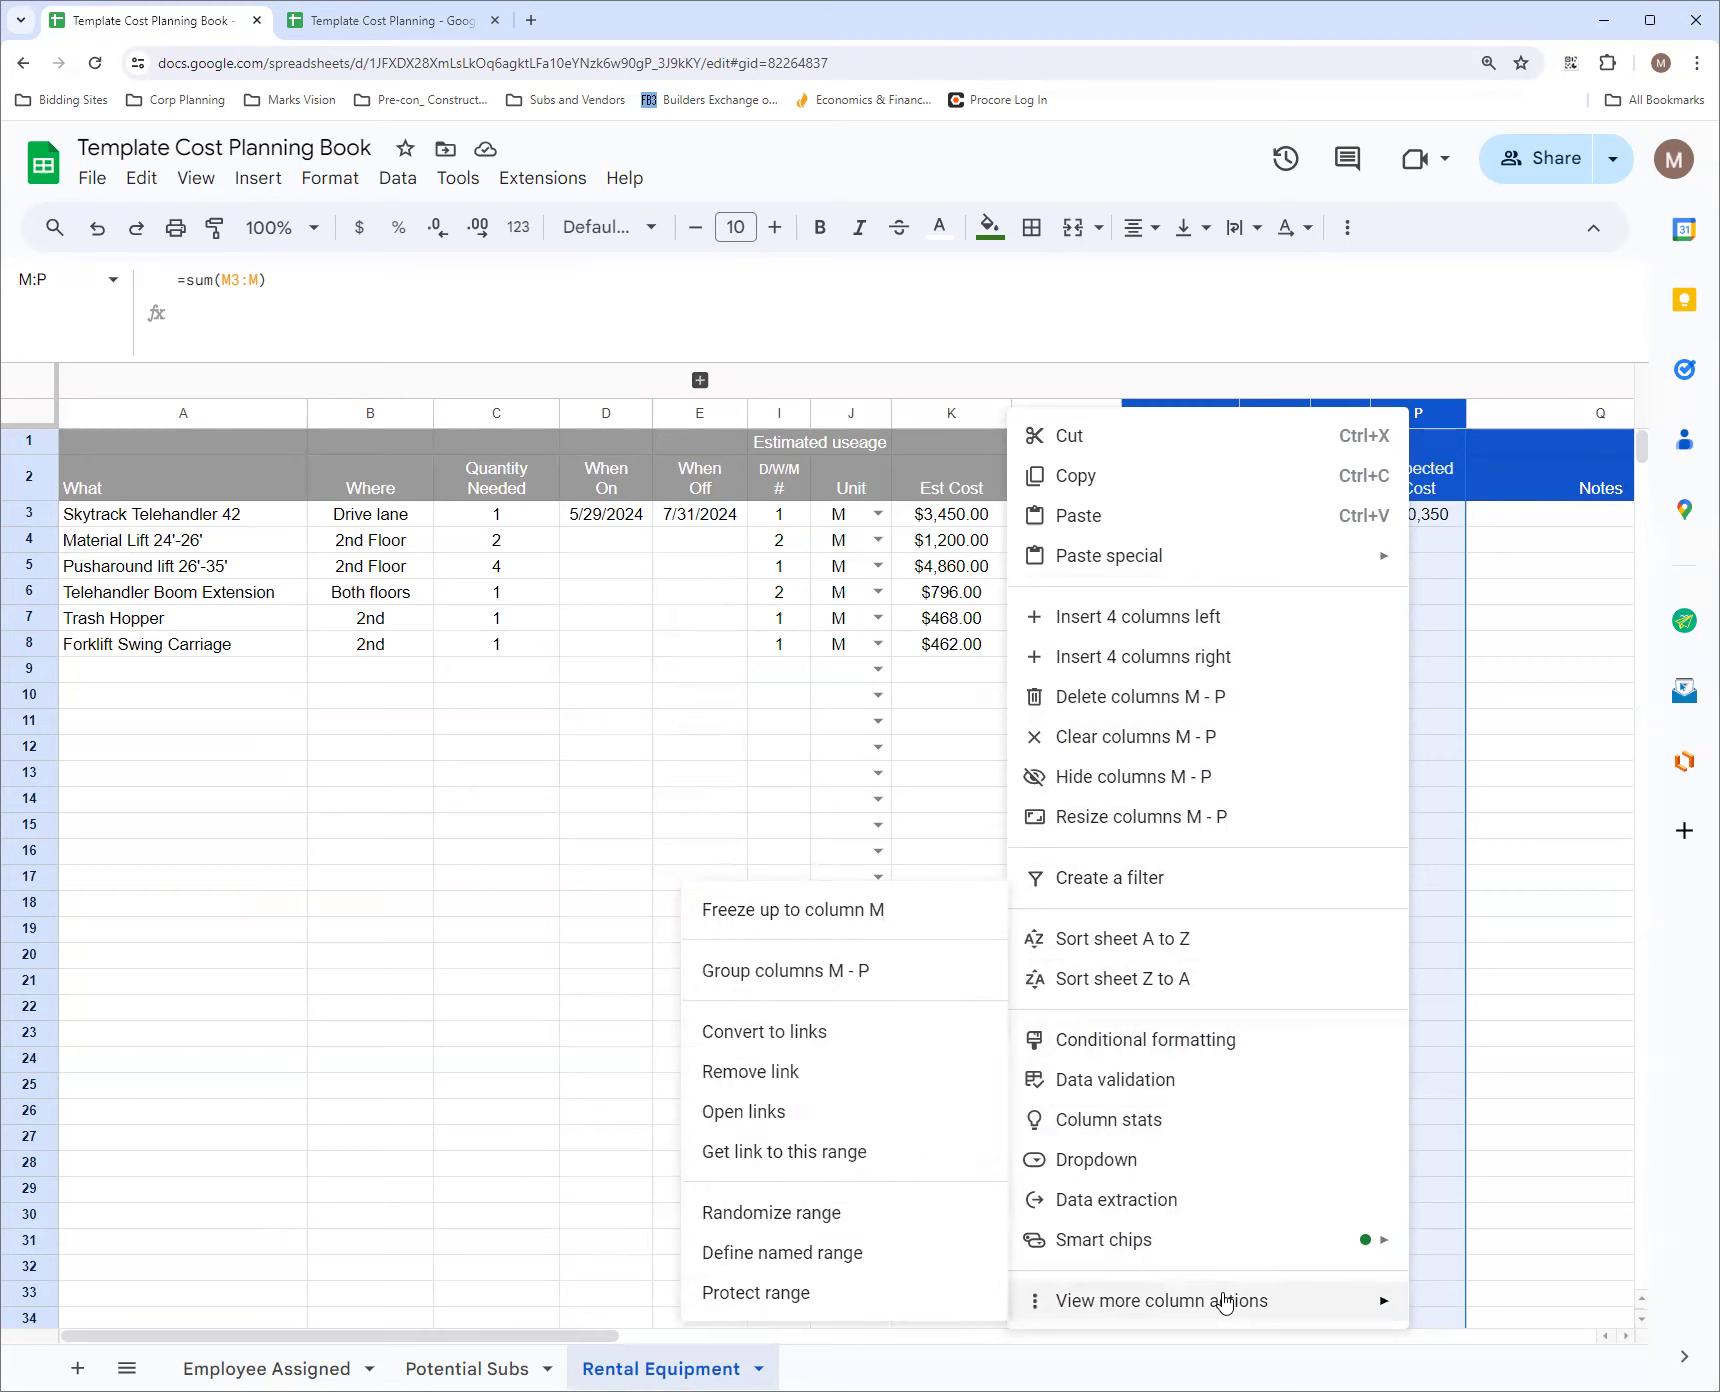
left_click(743, 1293)
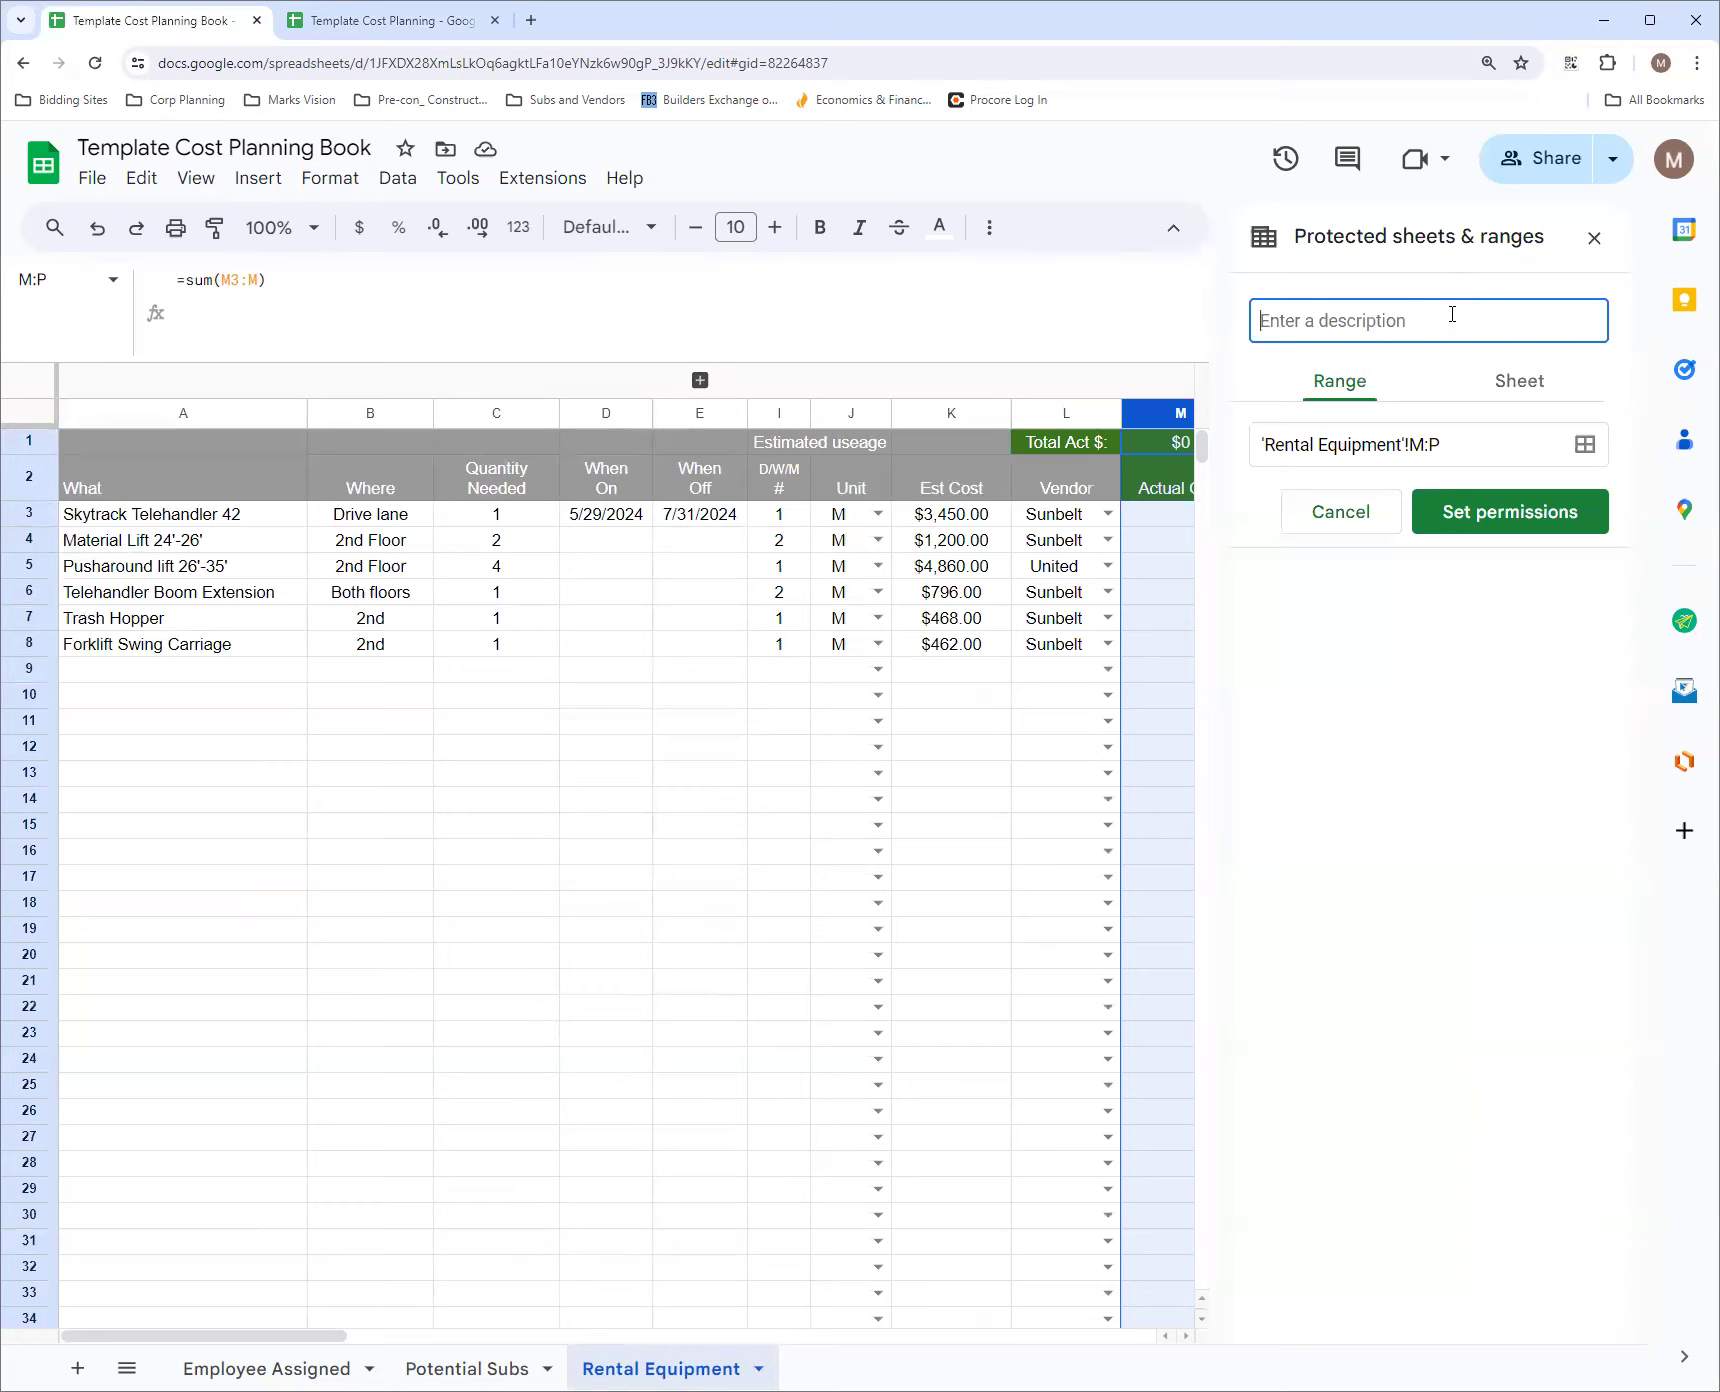
type("Formula")
left_click(1510, 511)
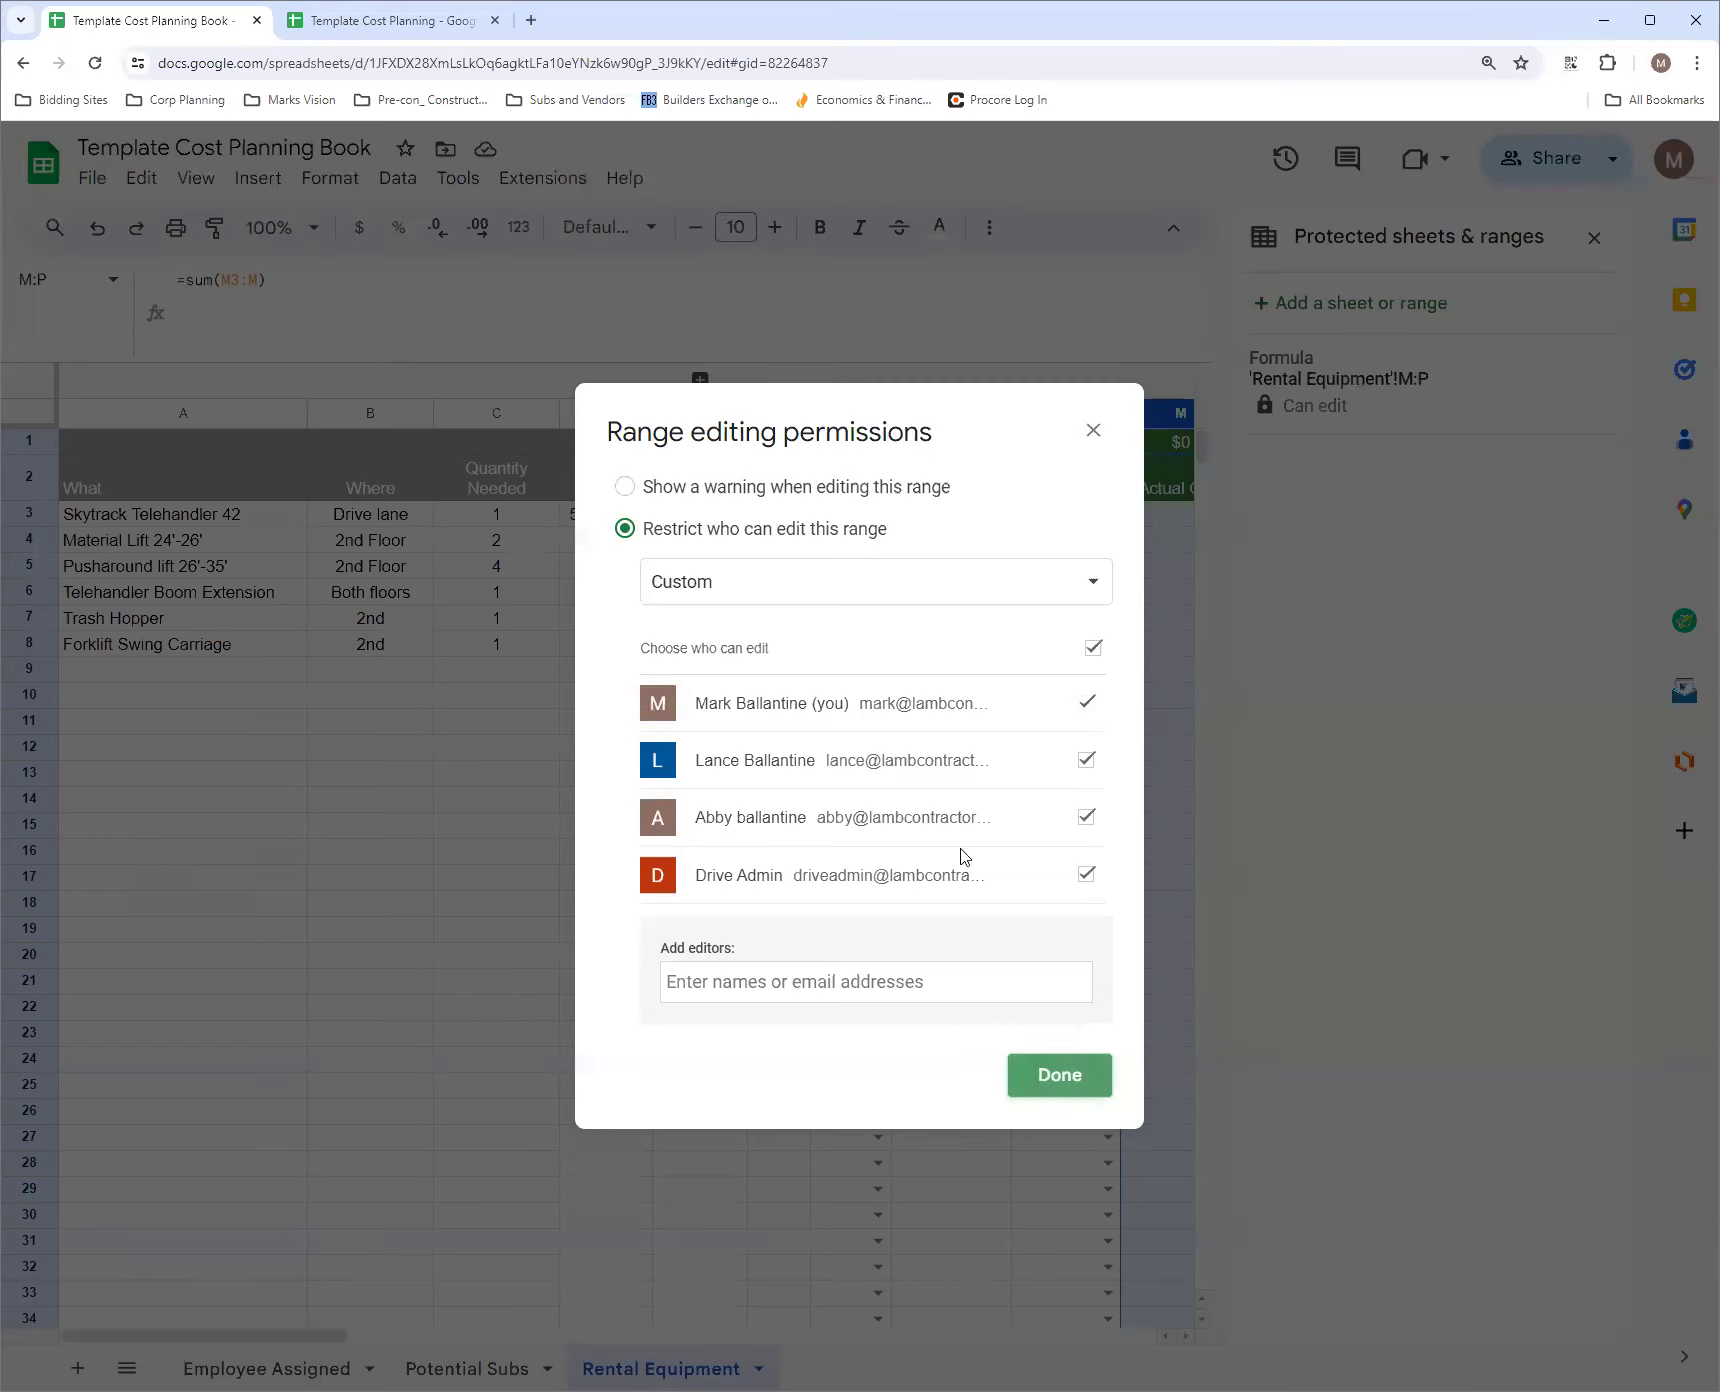
left_click(1050, 1077)
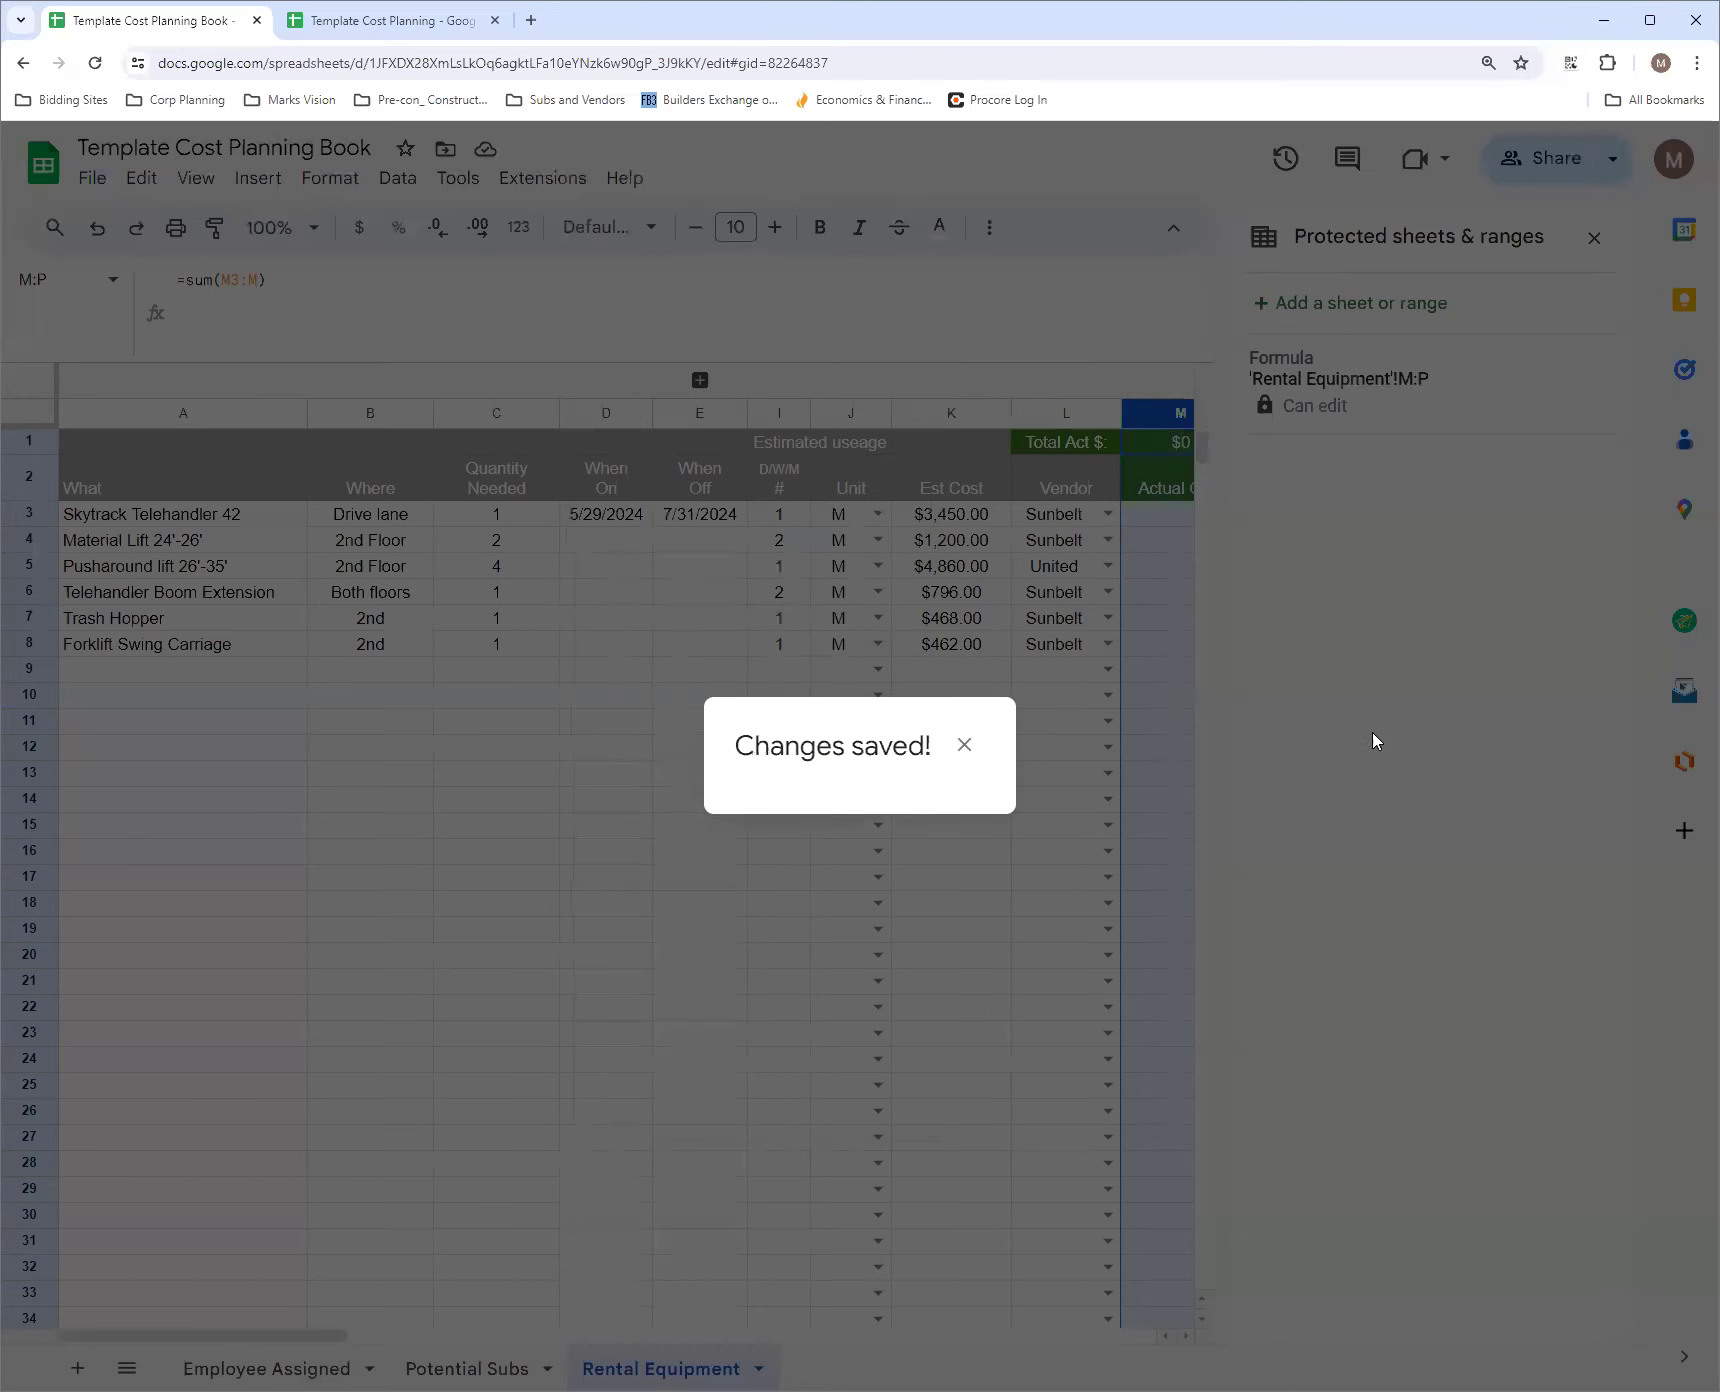
left_click(1594, 238)
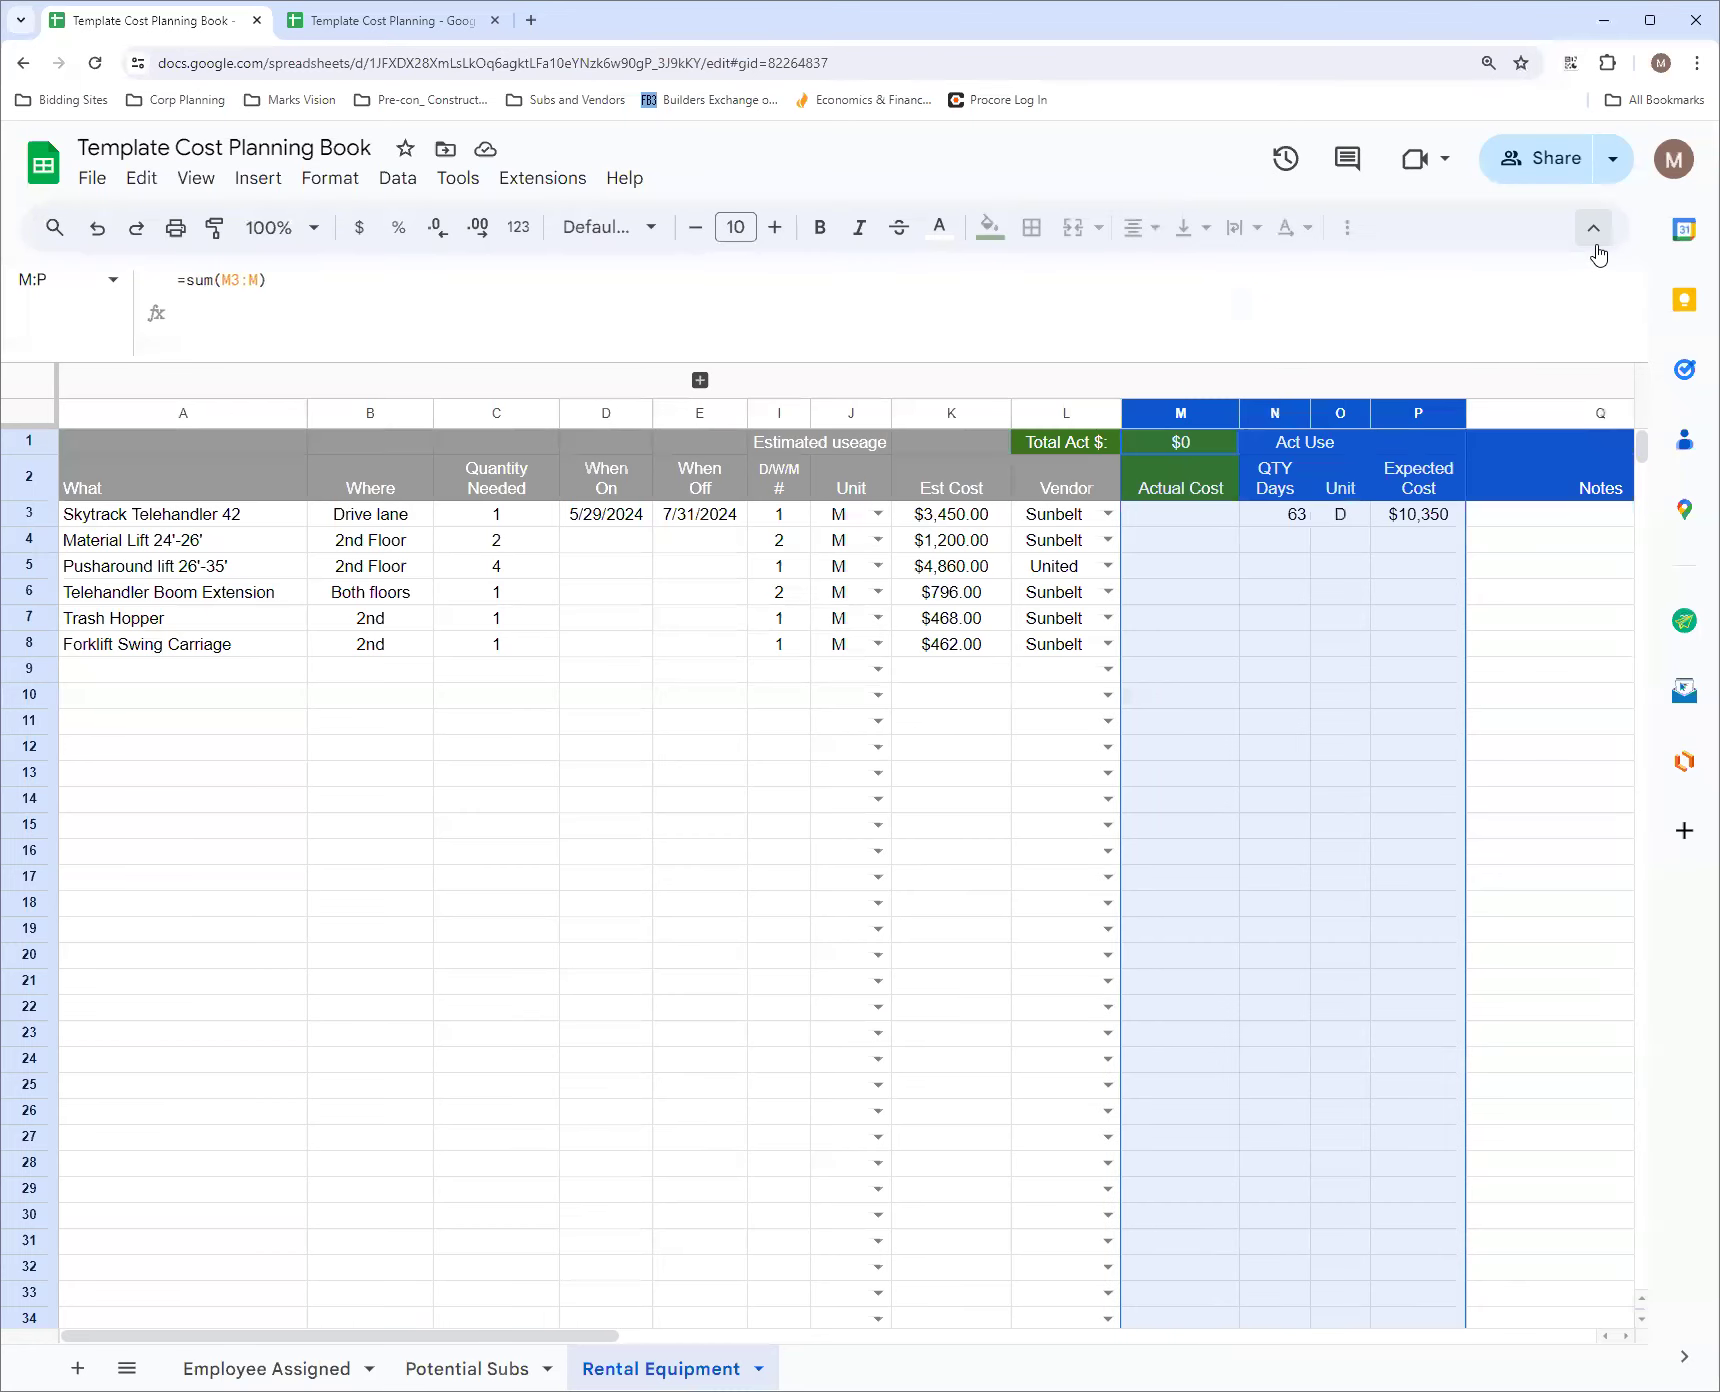
Inspect the first item's Expected Cost and Actual Cost cells and the Est Cost array formula in K1
left_click(1399, 651)
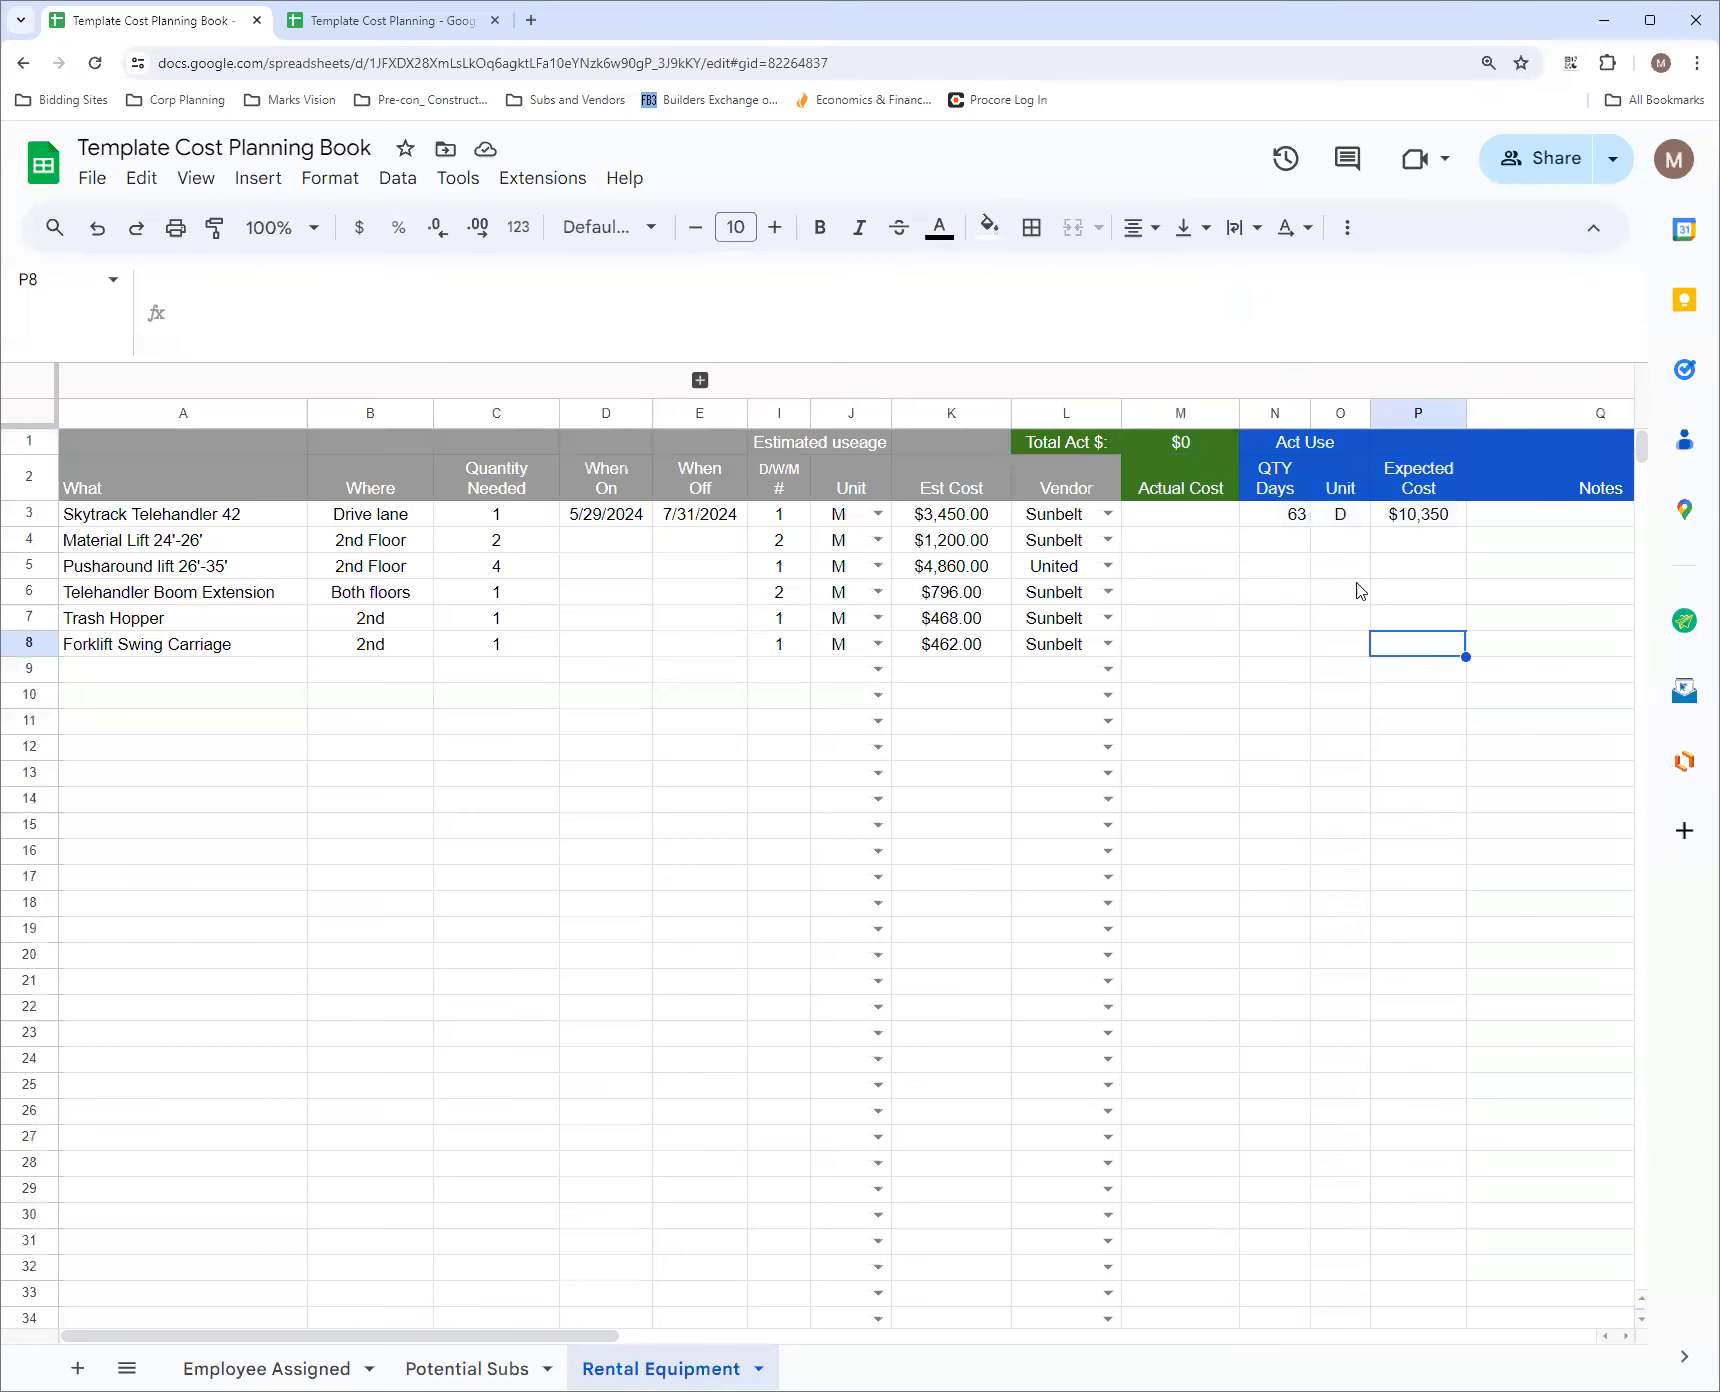
left_click(1444, 516)
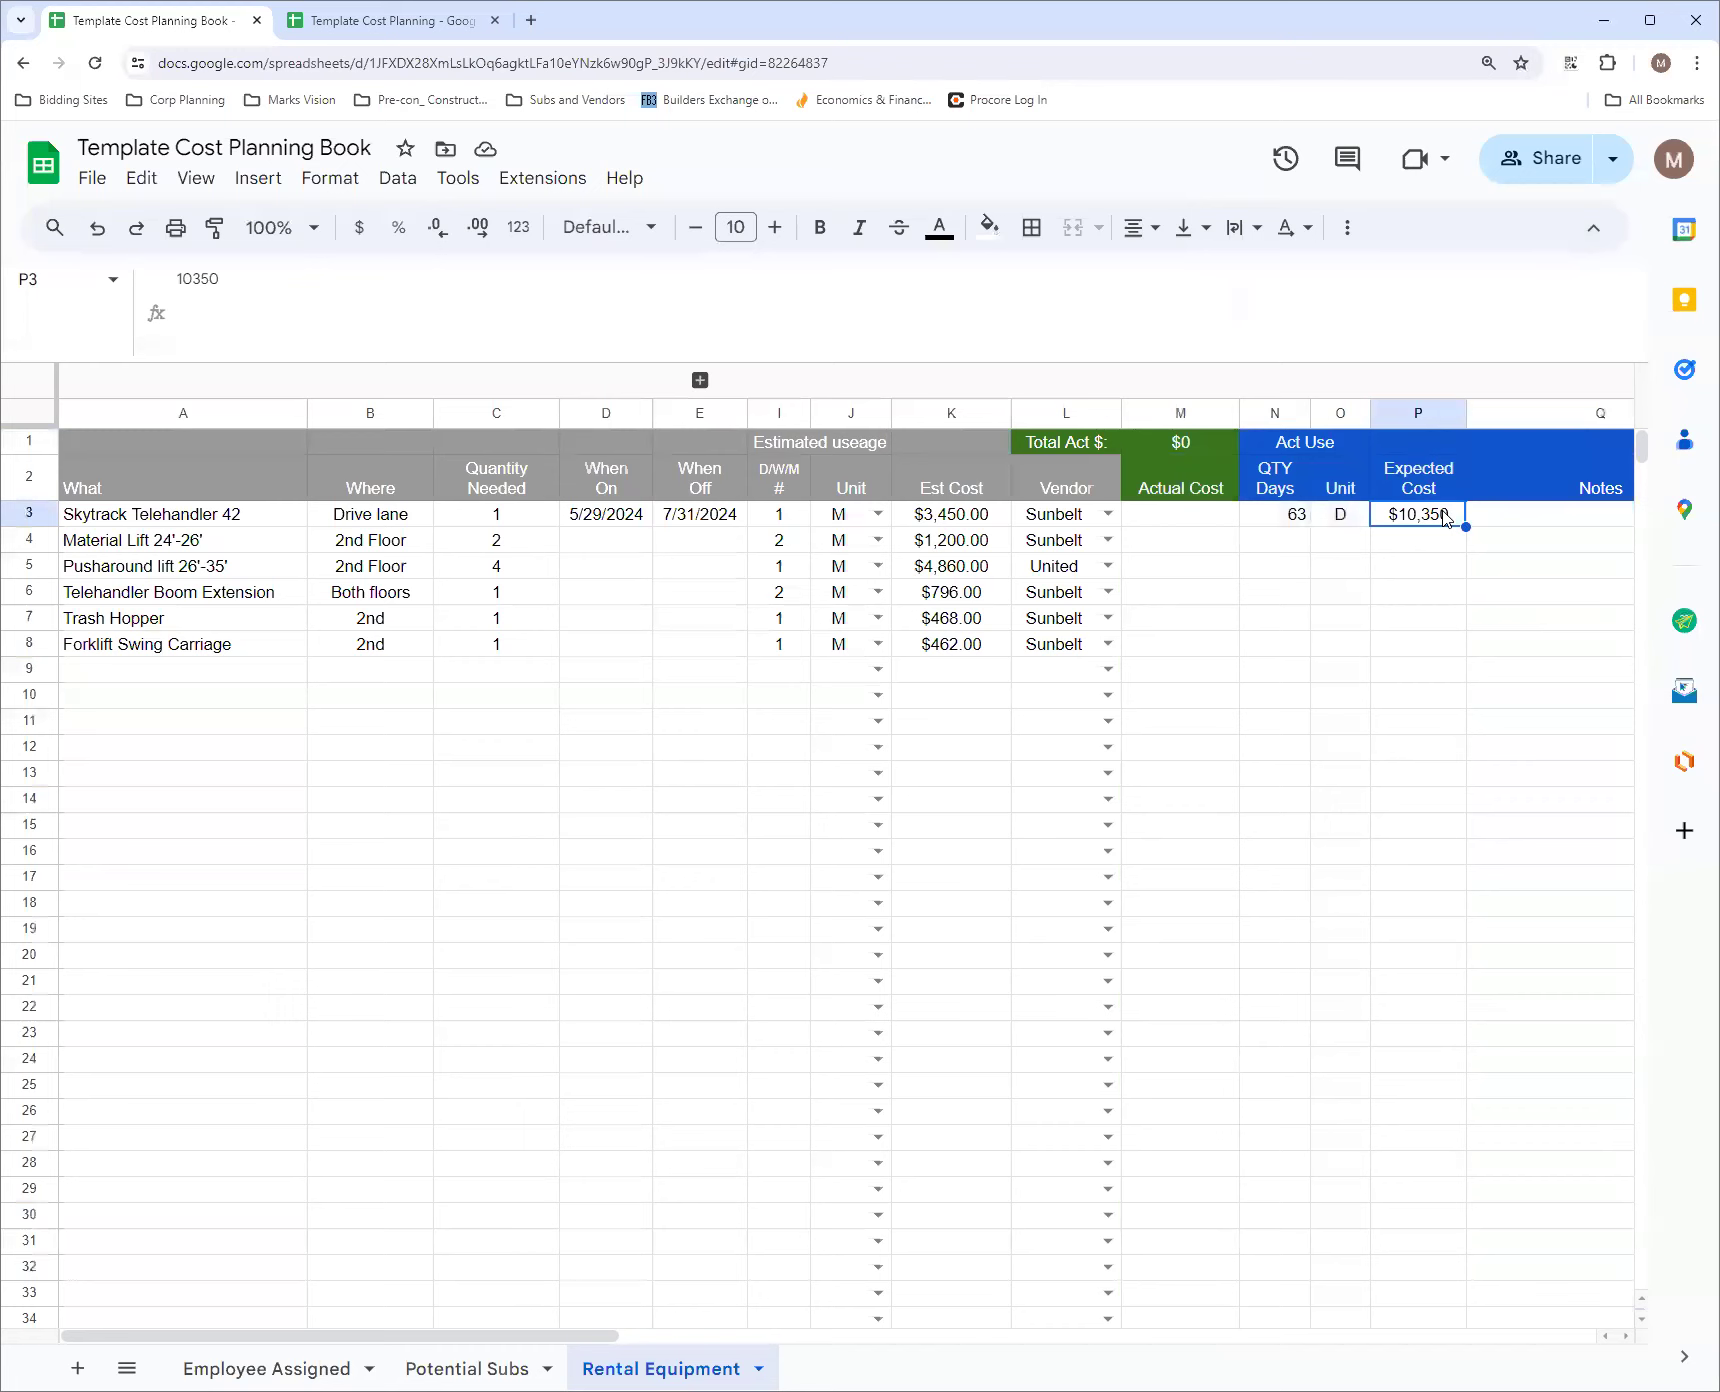
left_click(1195, 524)
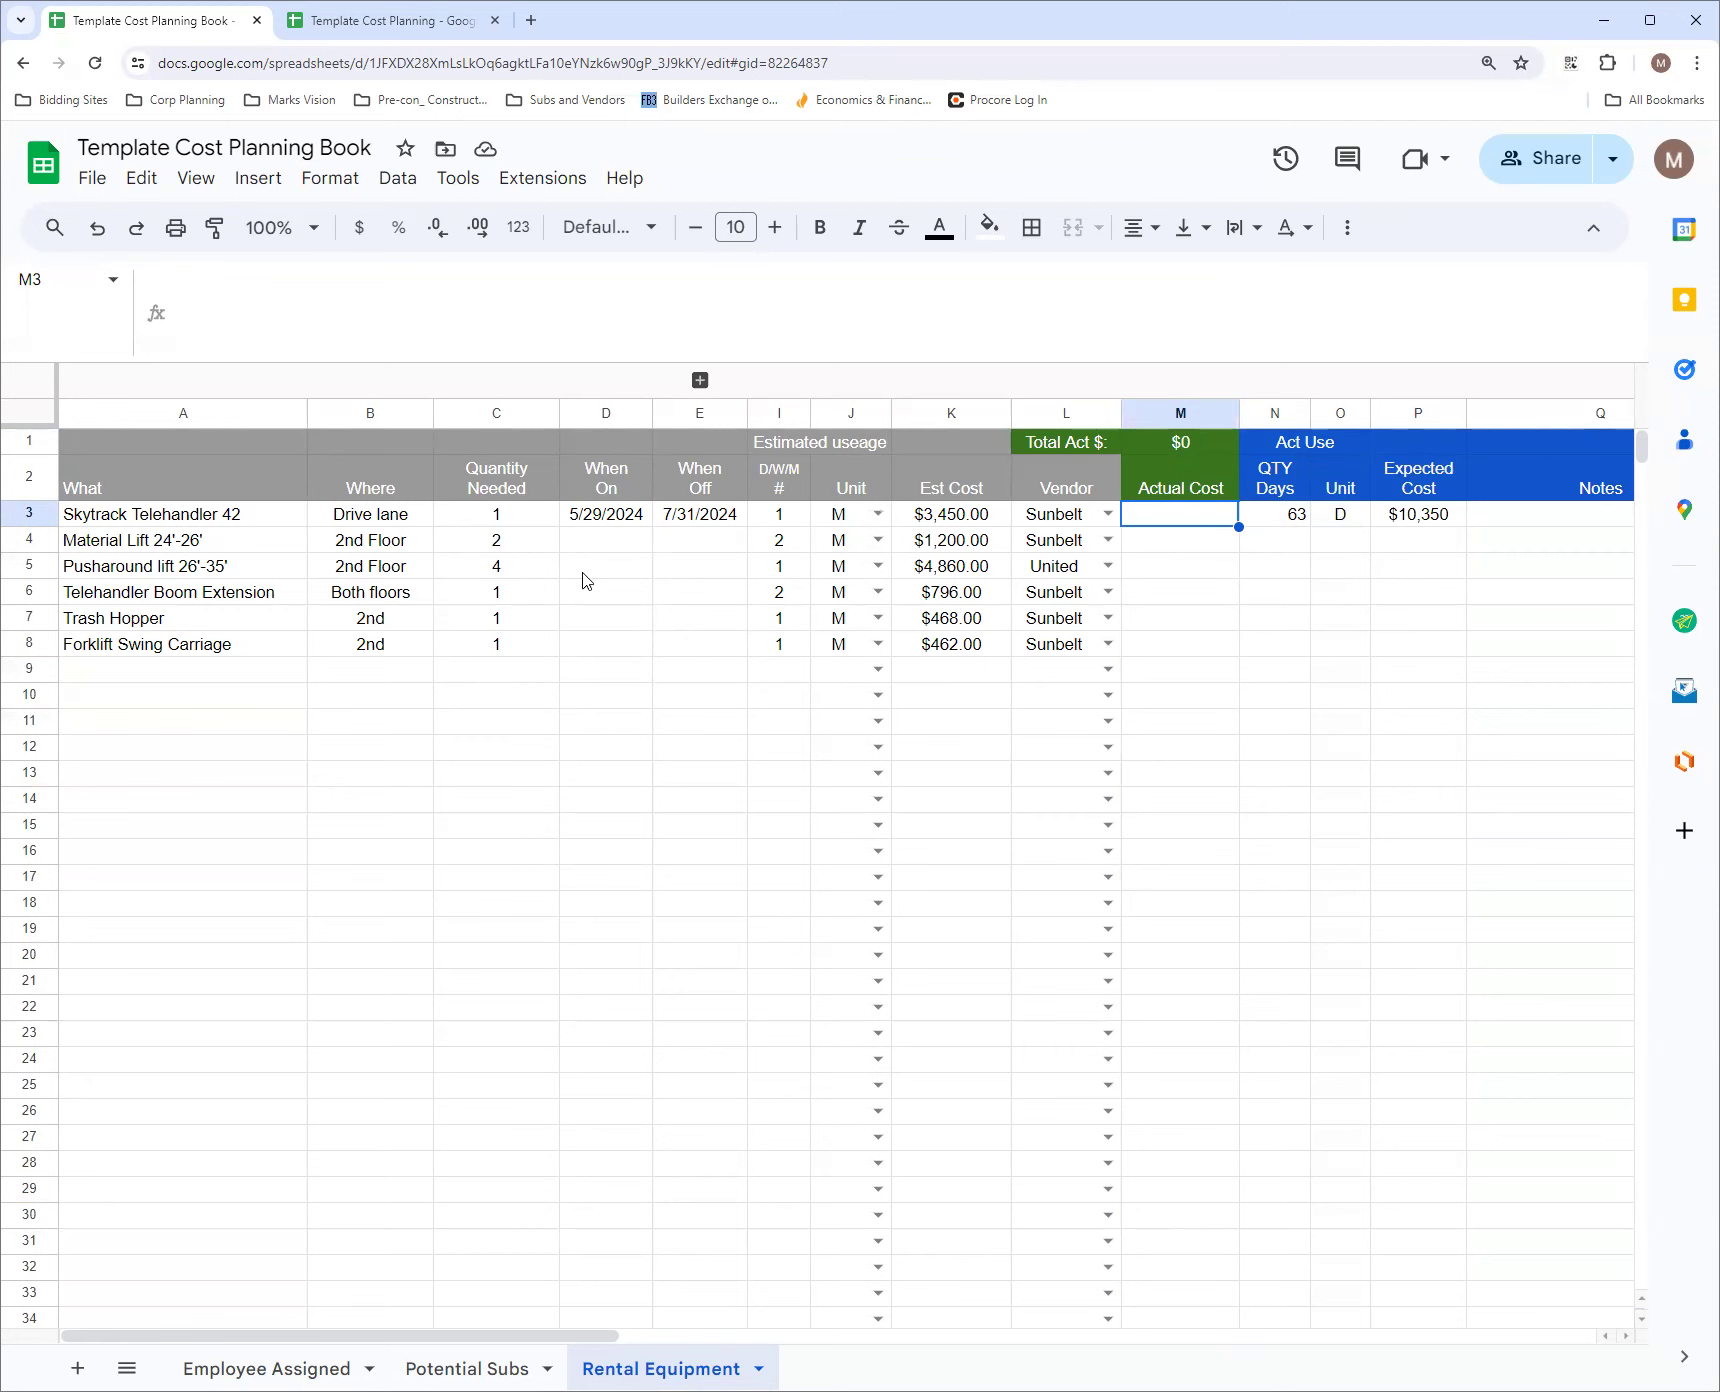
left_click(953, 497)
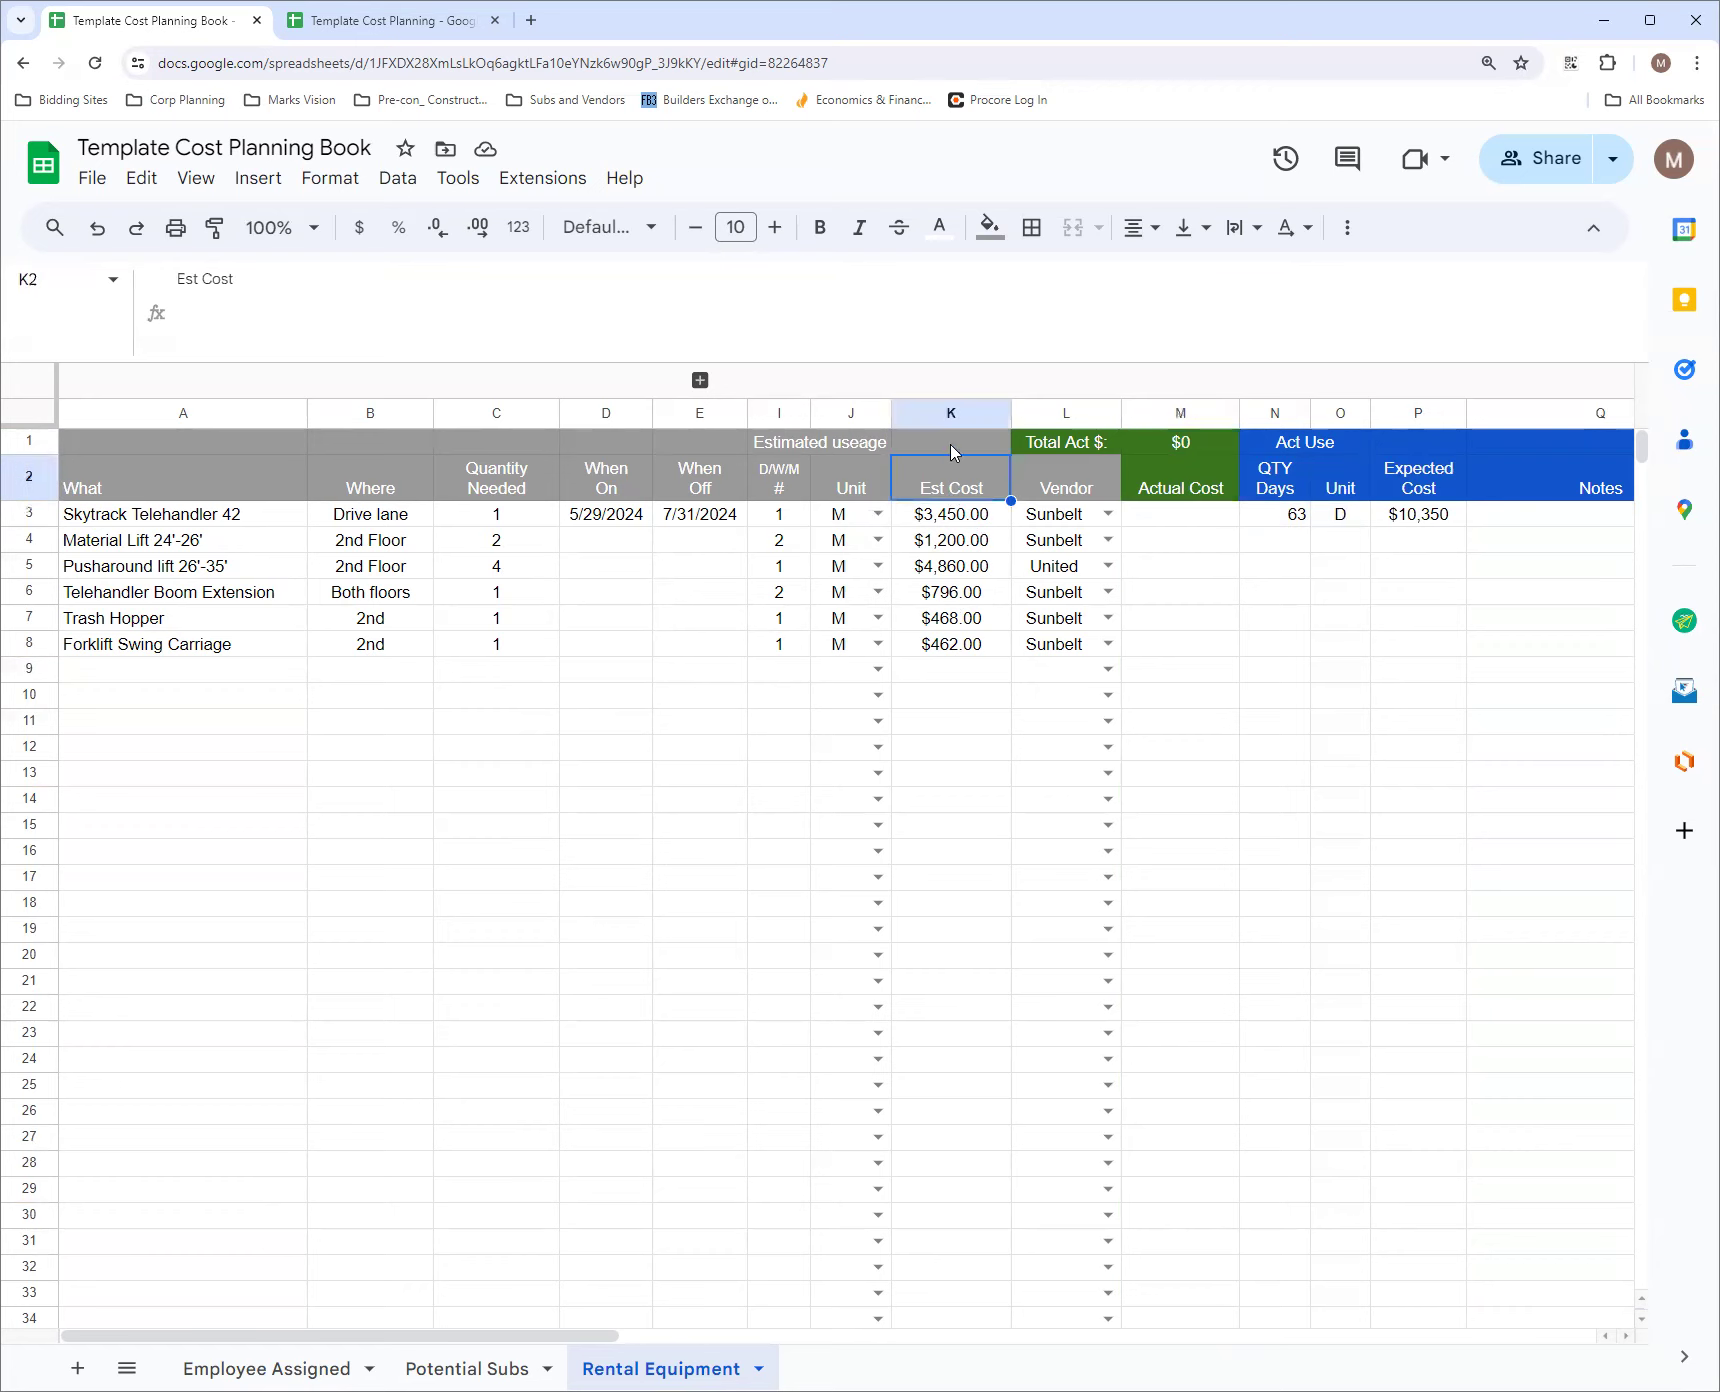
left_click(953, 451)
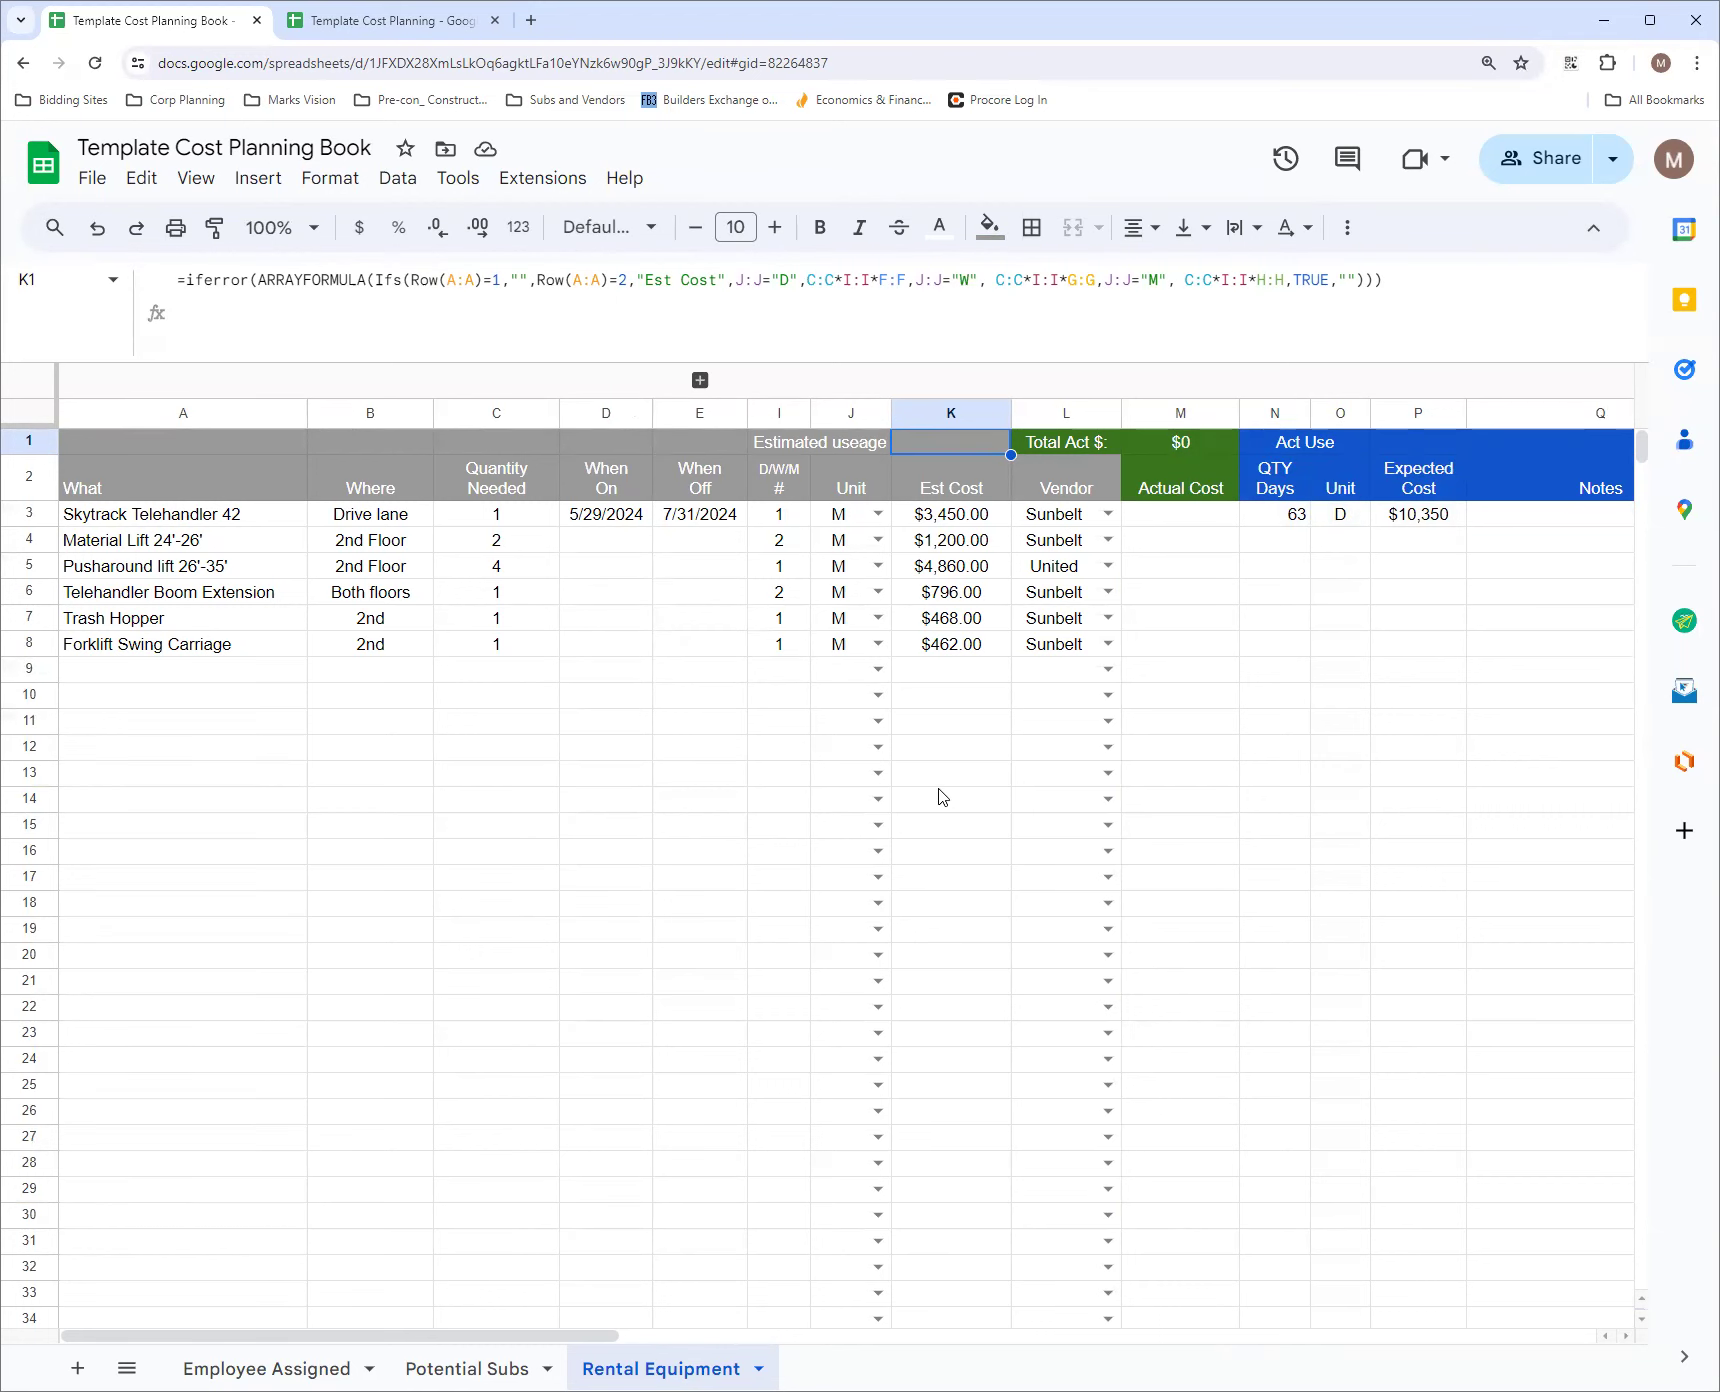
Protect column K of the Rental Equipment sheet with the description Formula1 and set its editing permissions
left_click(951, 412)
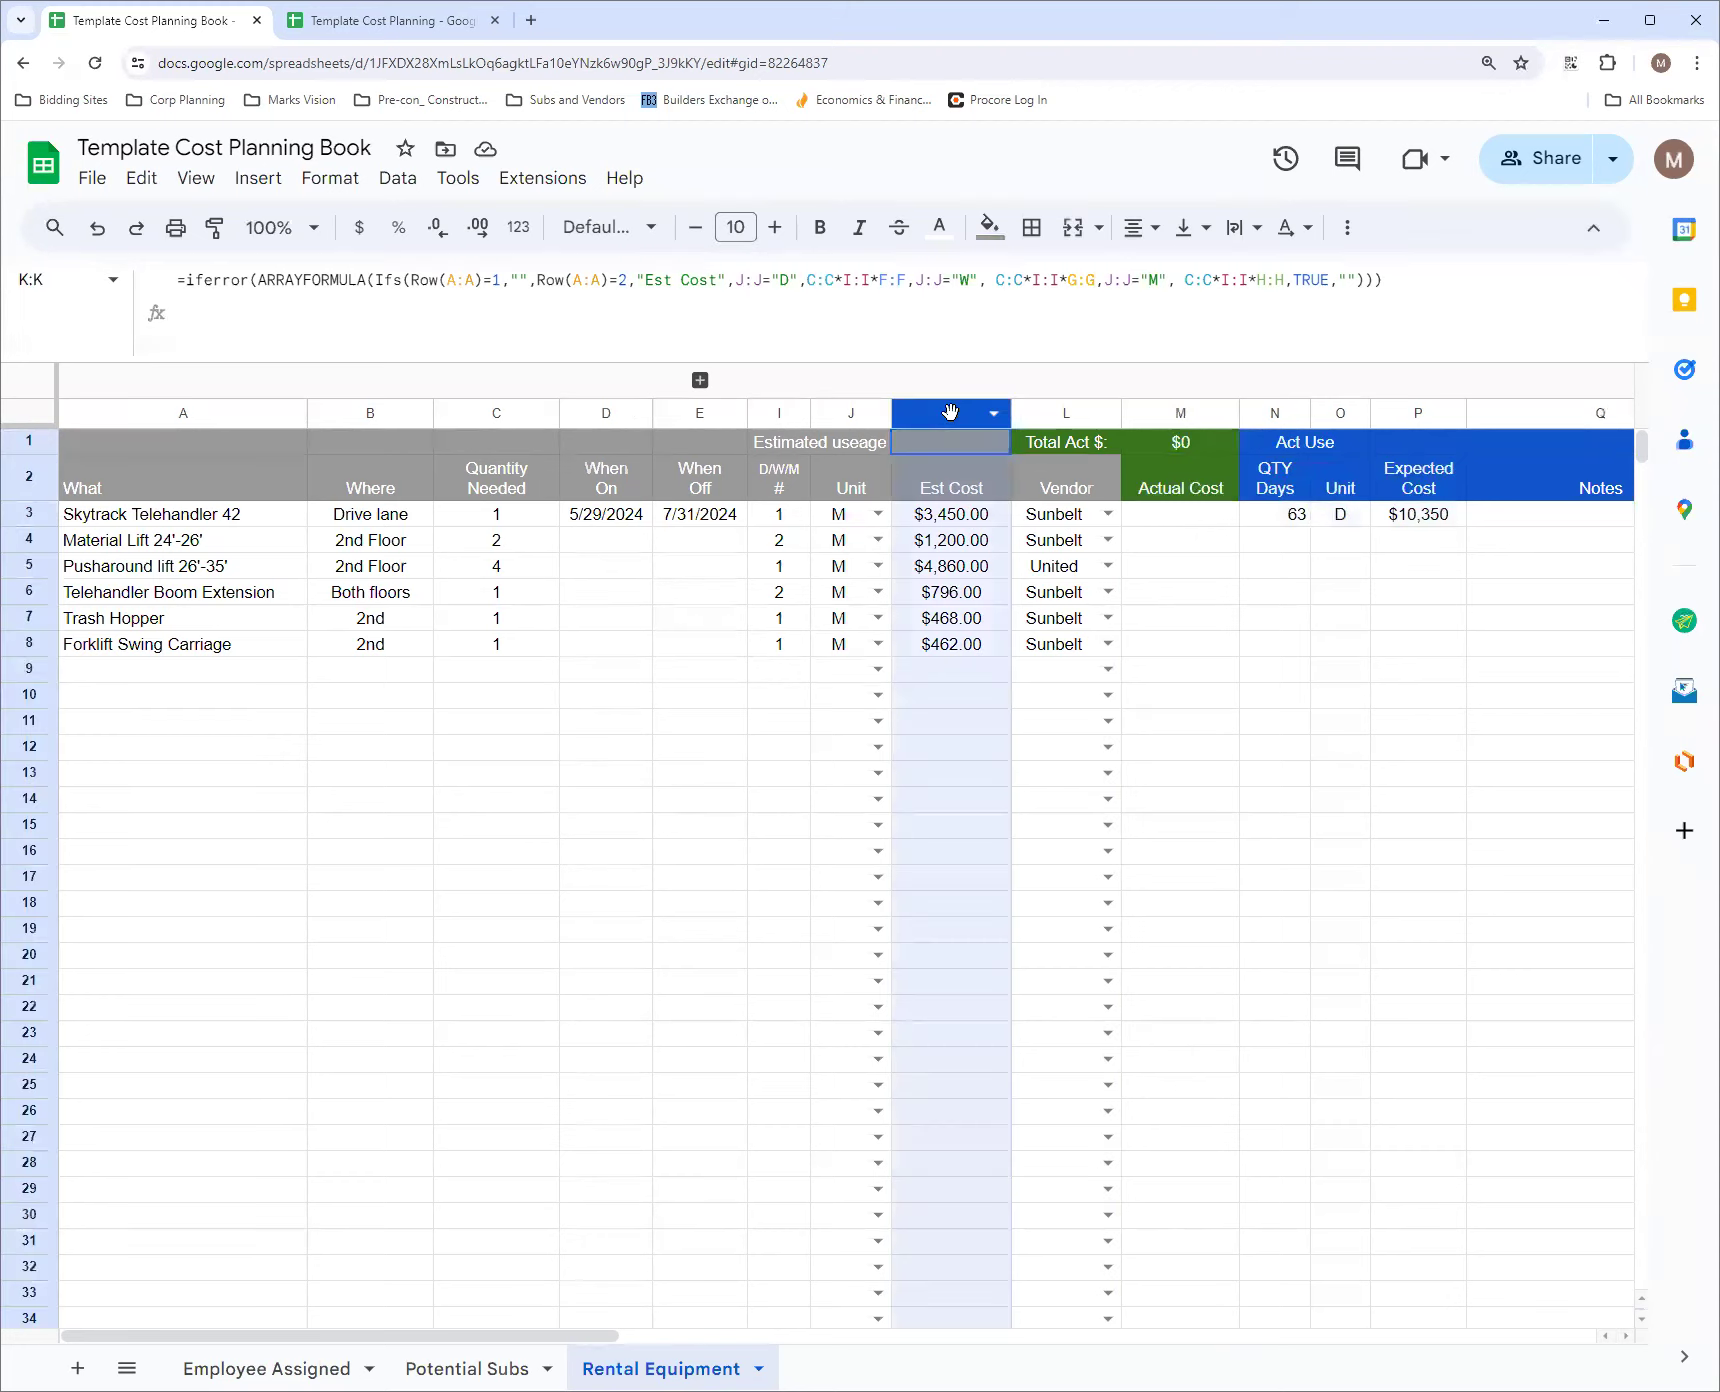
right_click(950, 412)
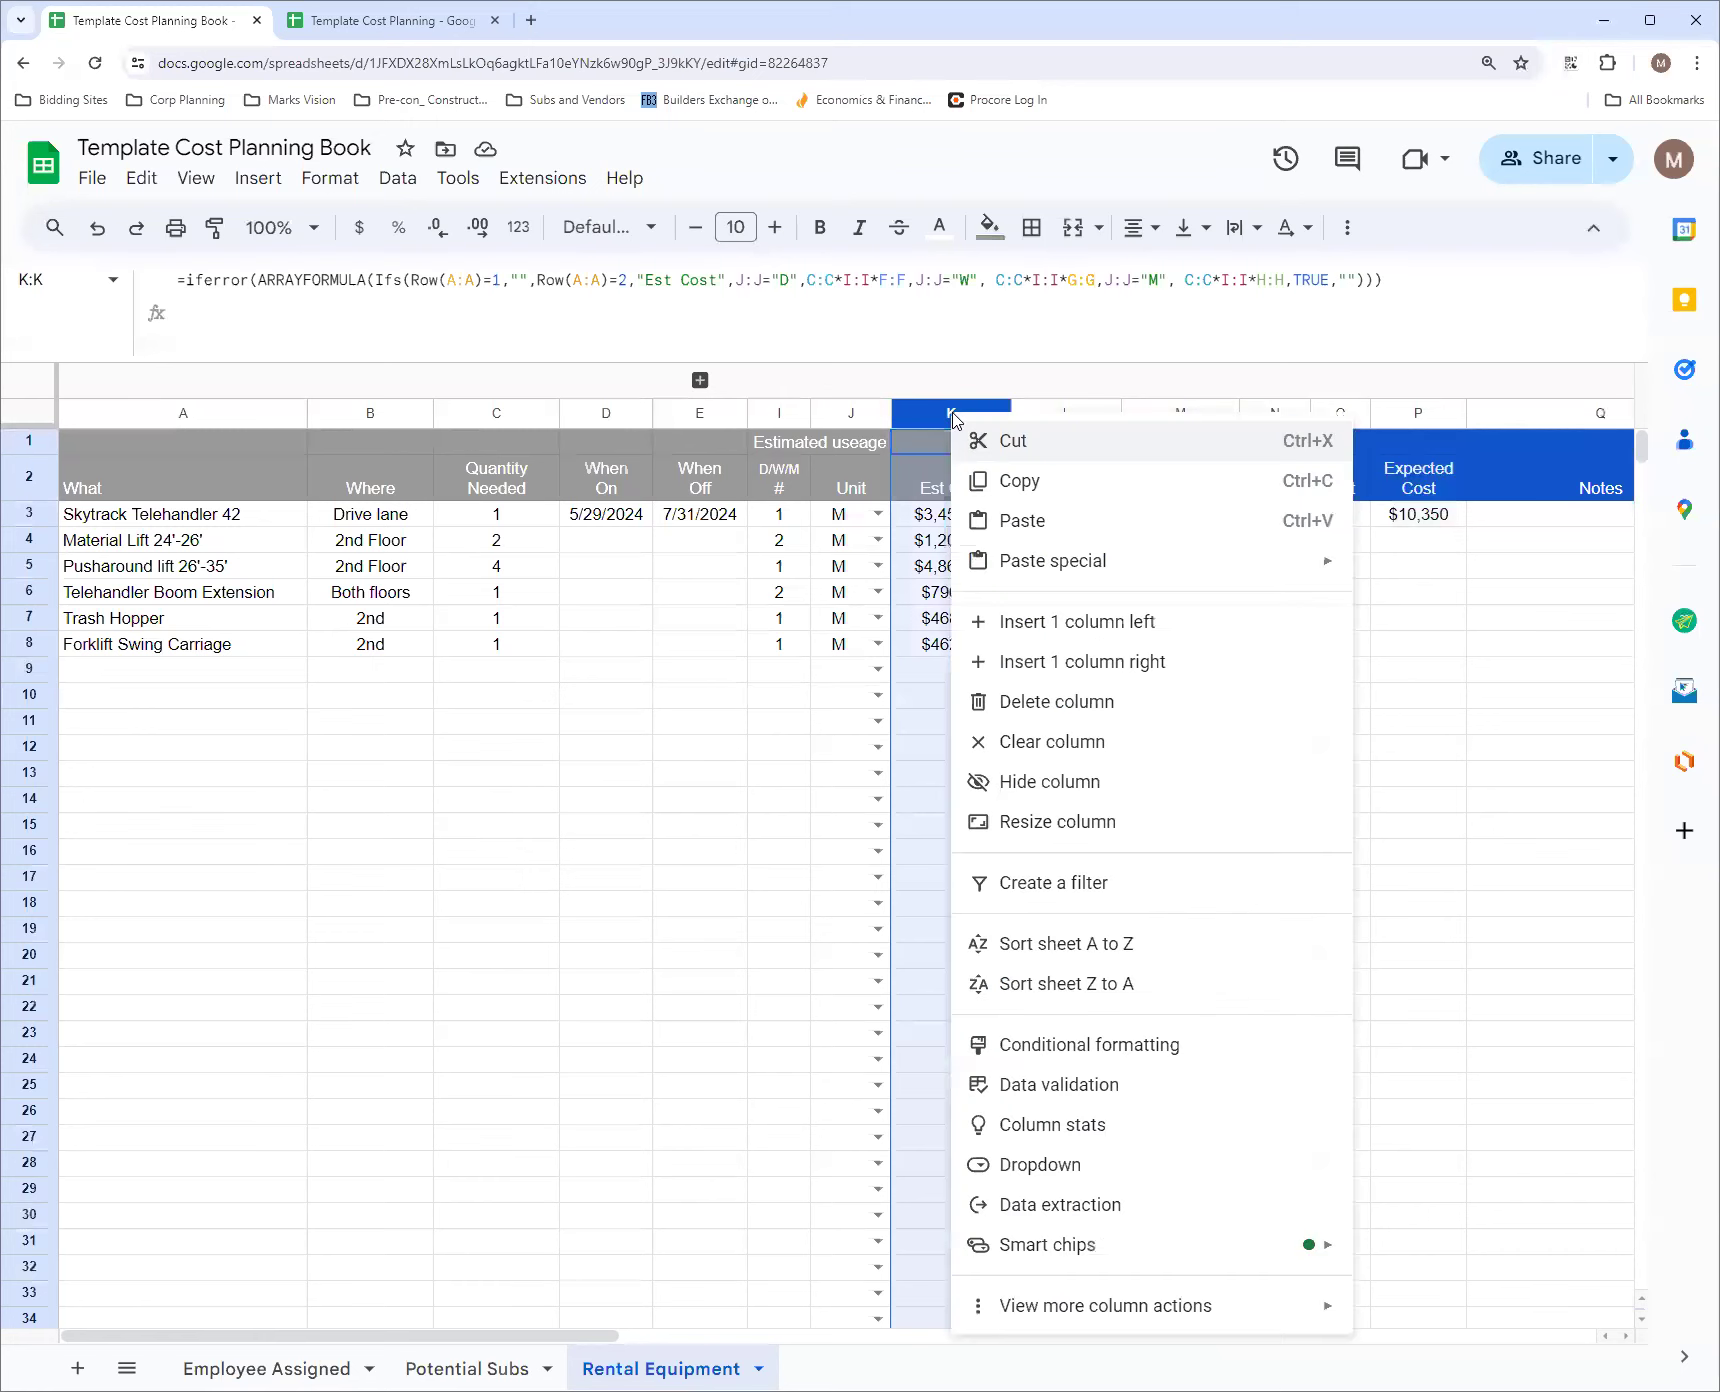
mouse_move(1170, 1320)
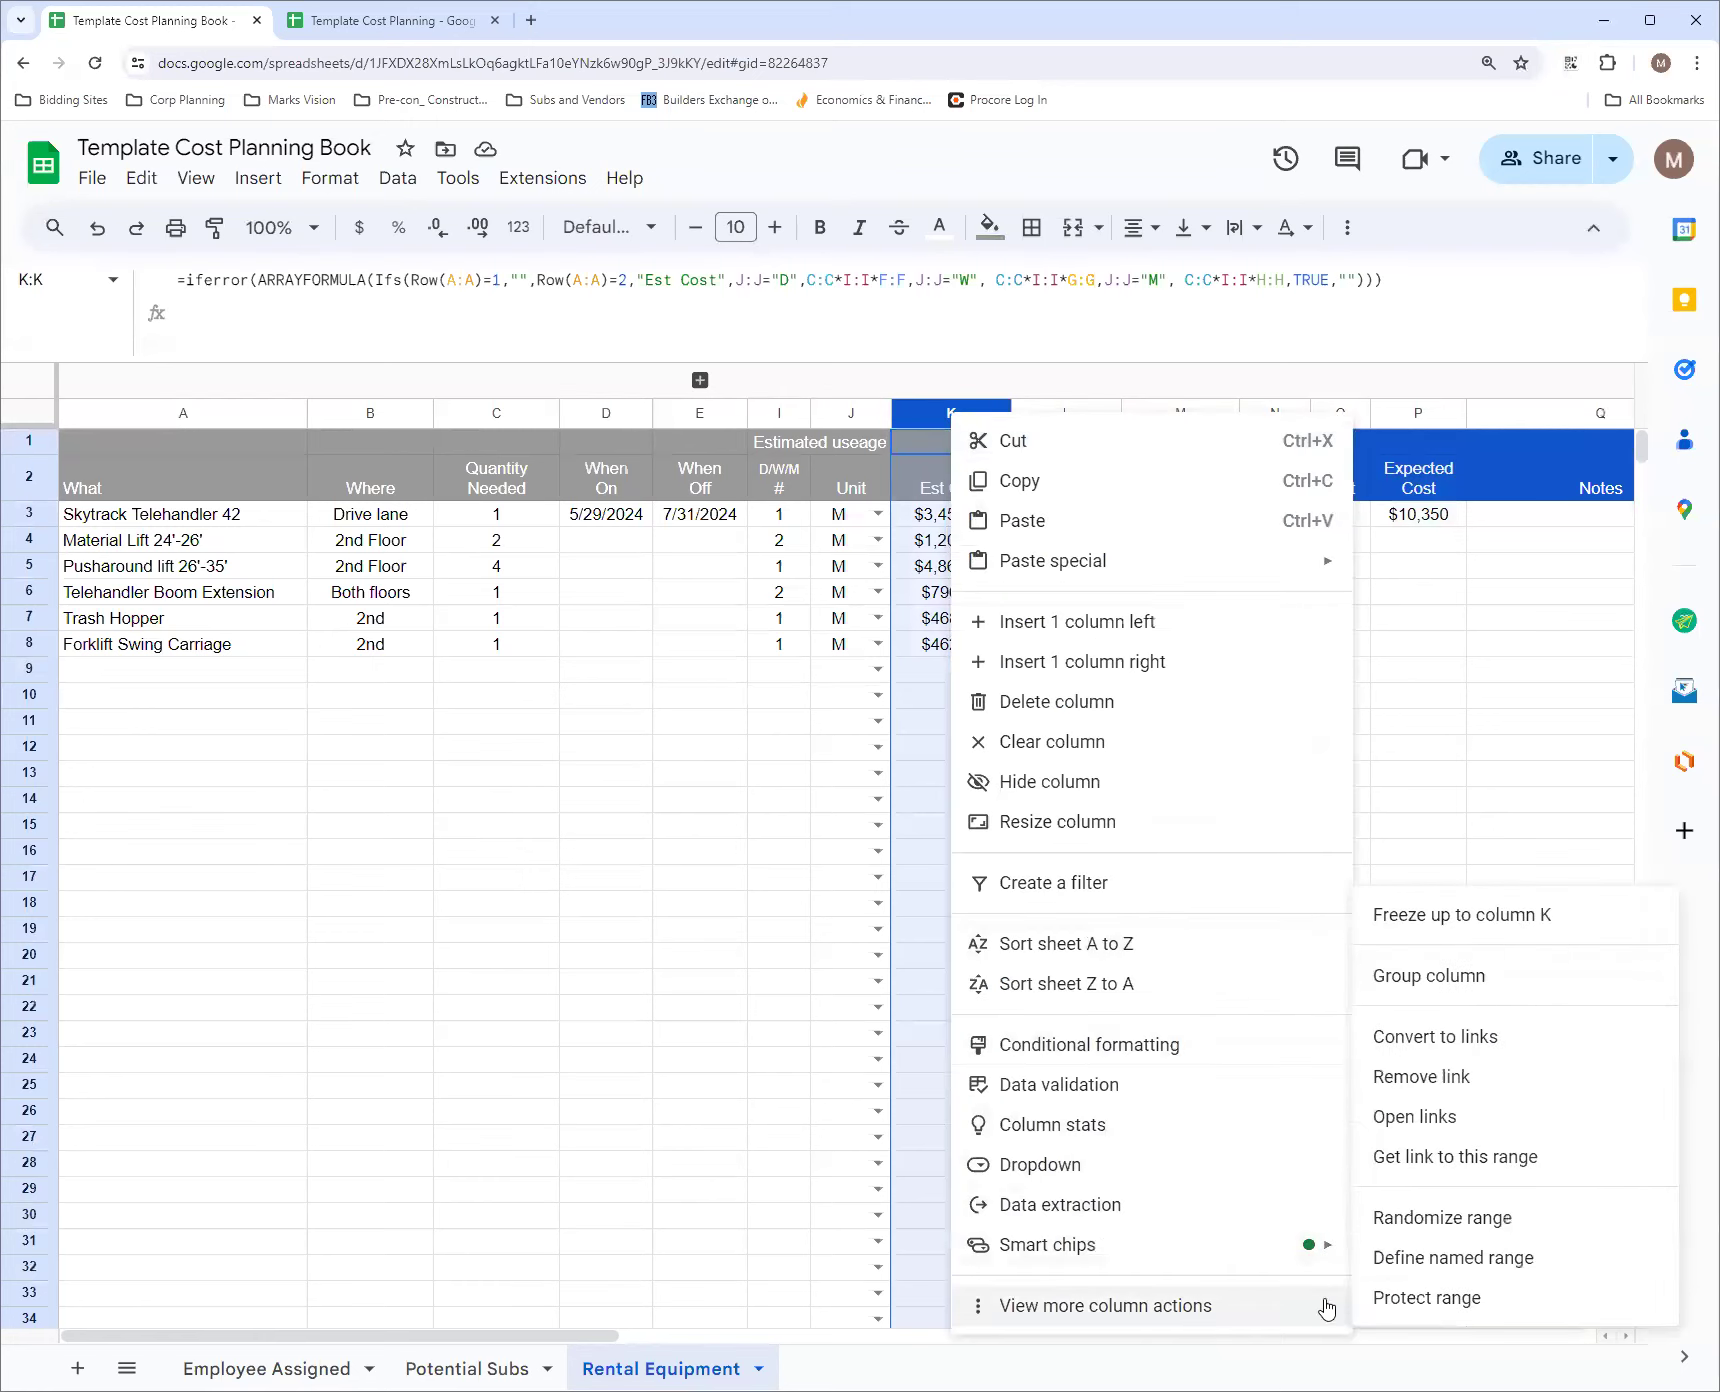
left_click(1378, 1298)
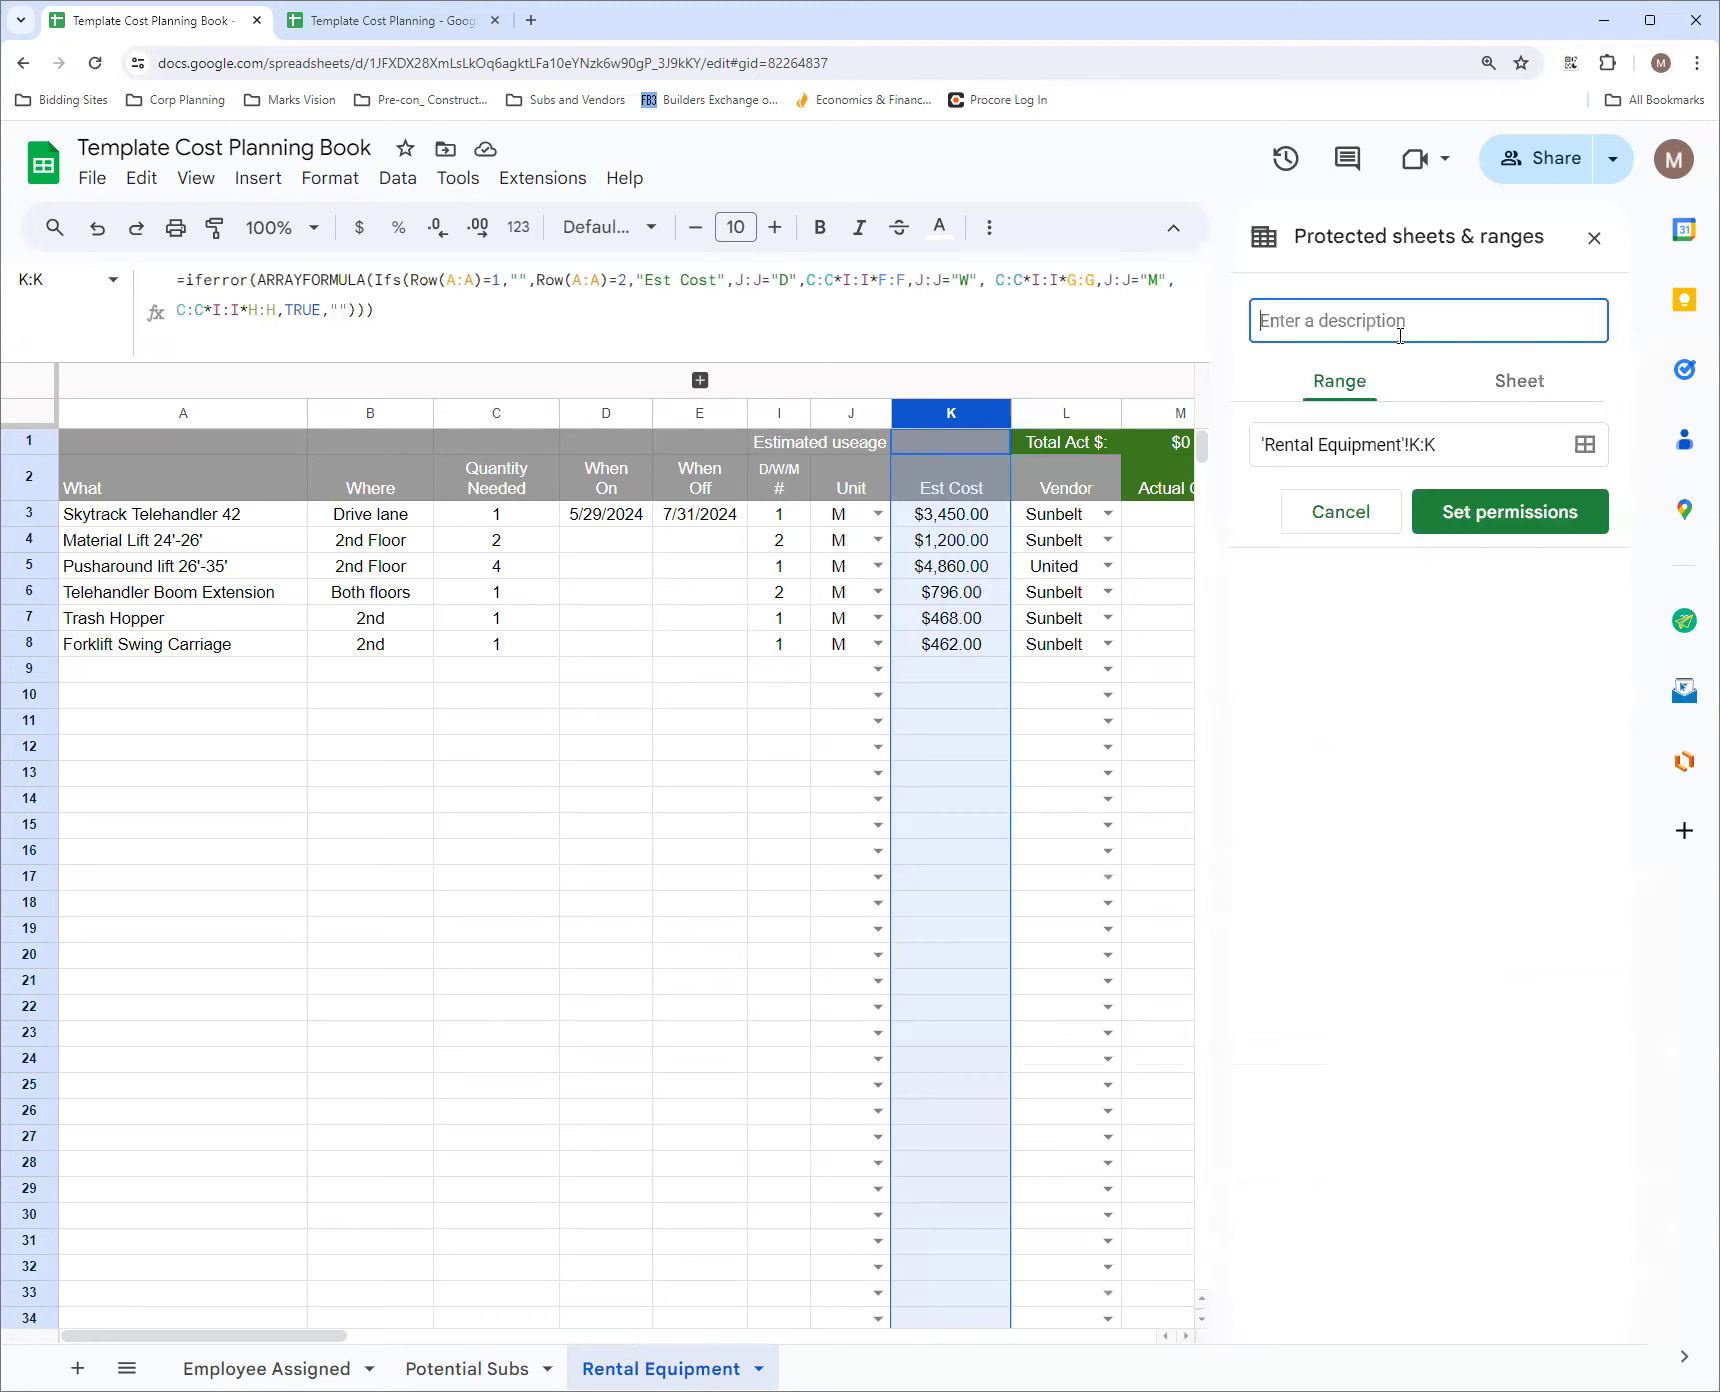
type("Formula1")
left_click(1495, 514)
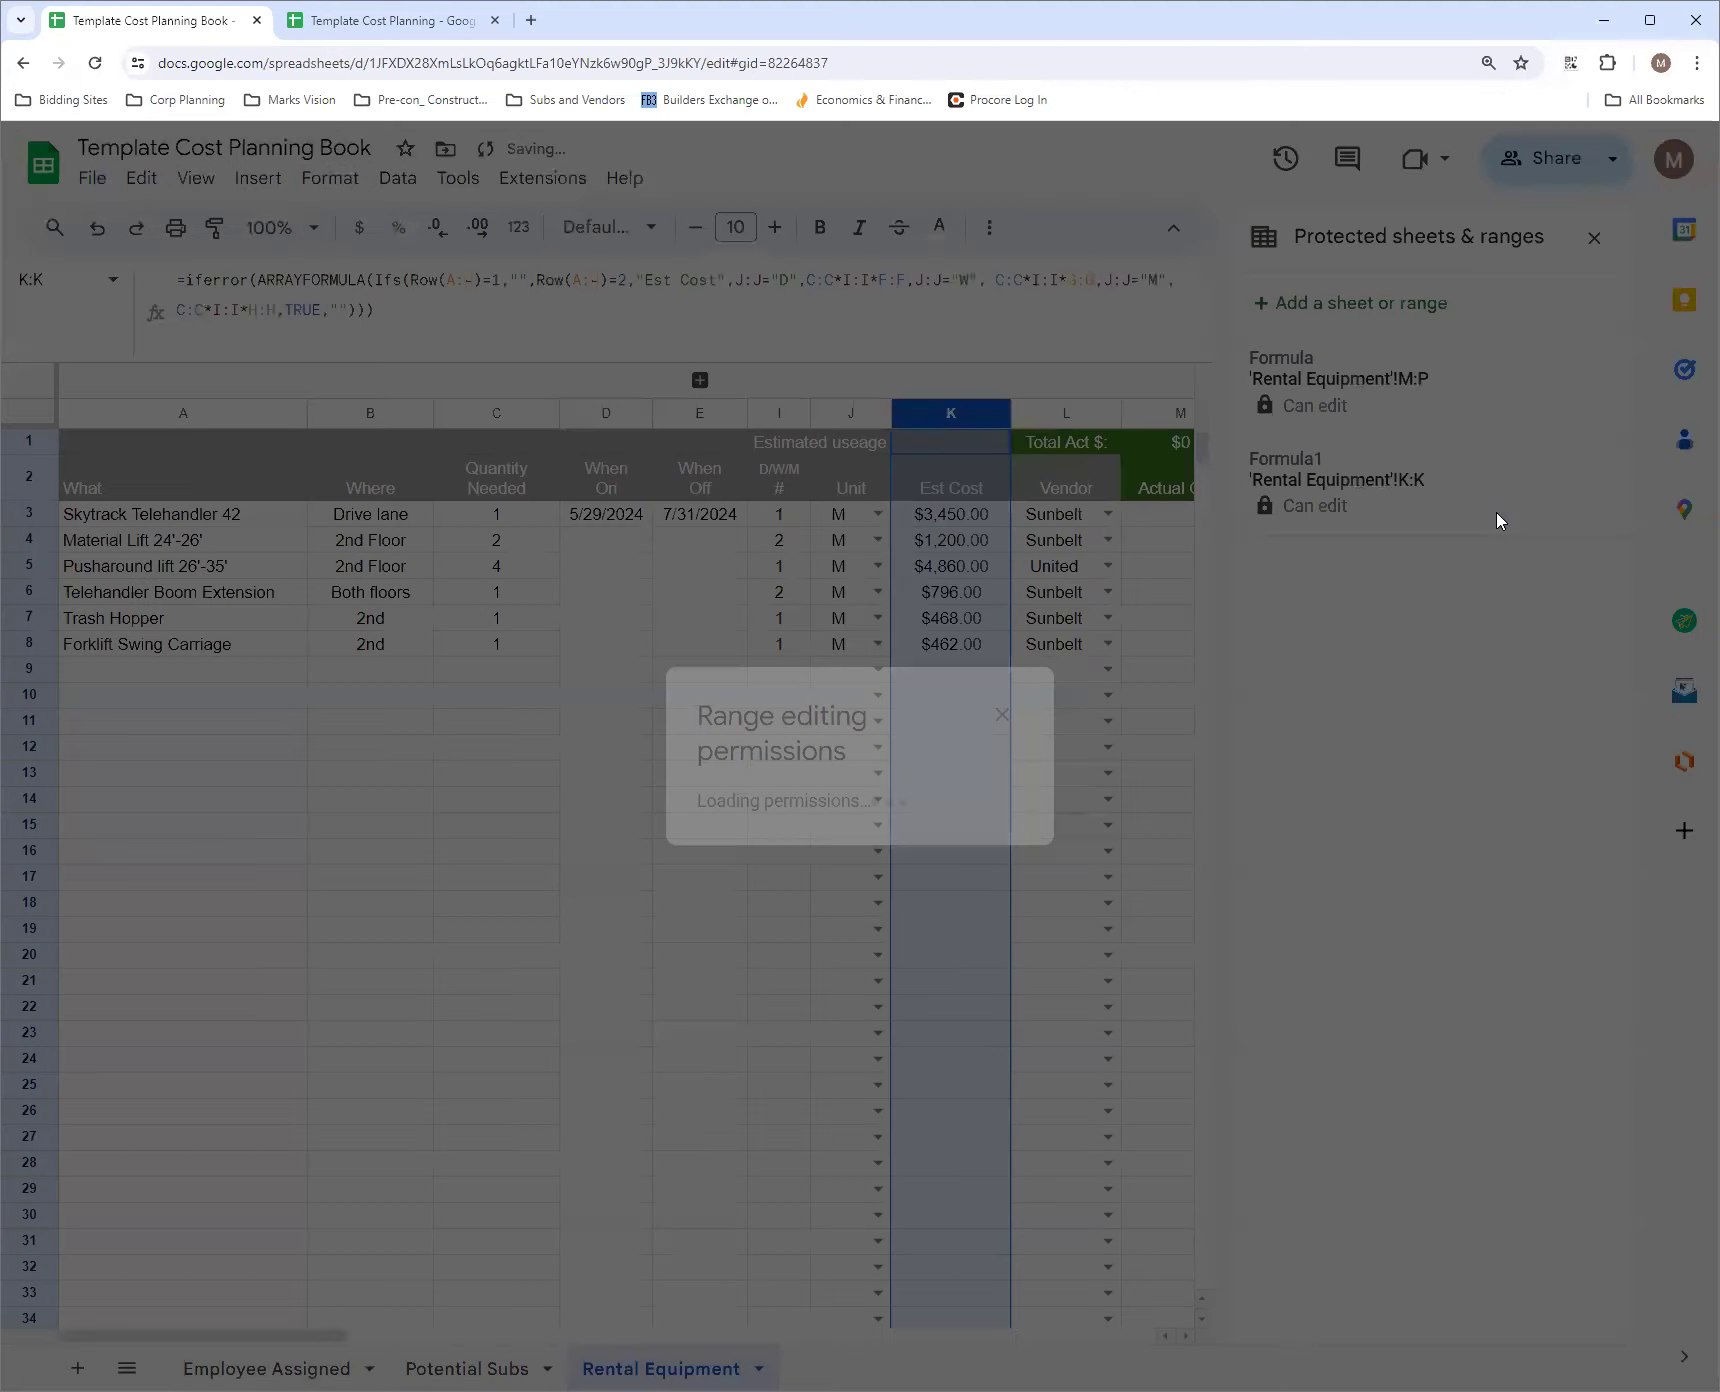
left_click(1062, 1077)
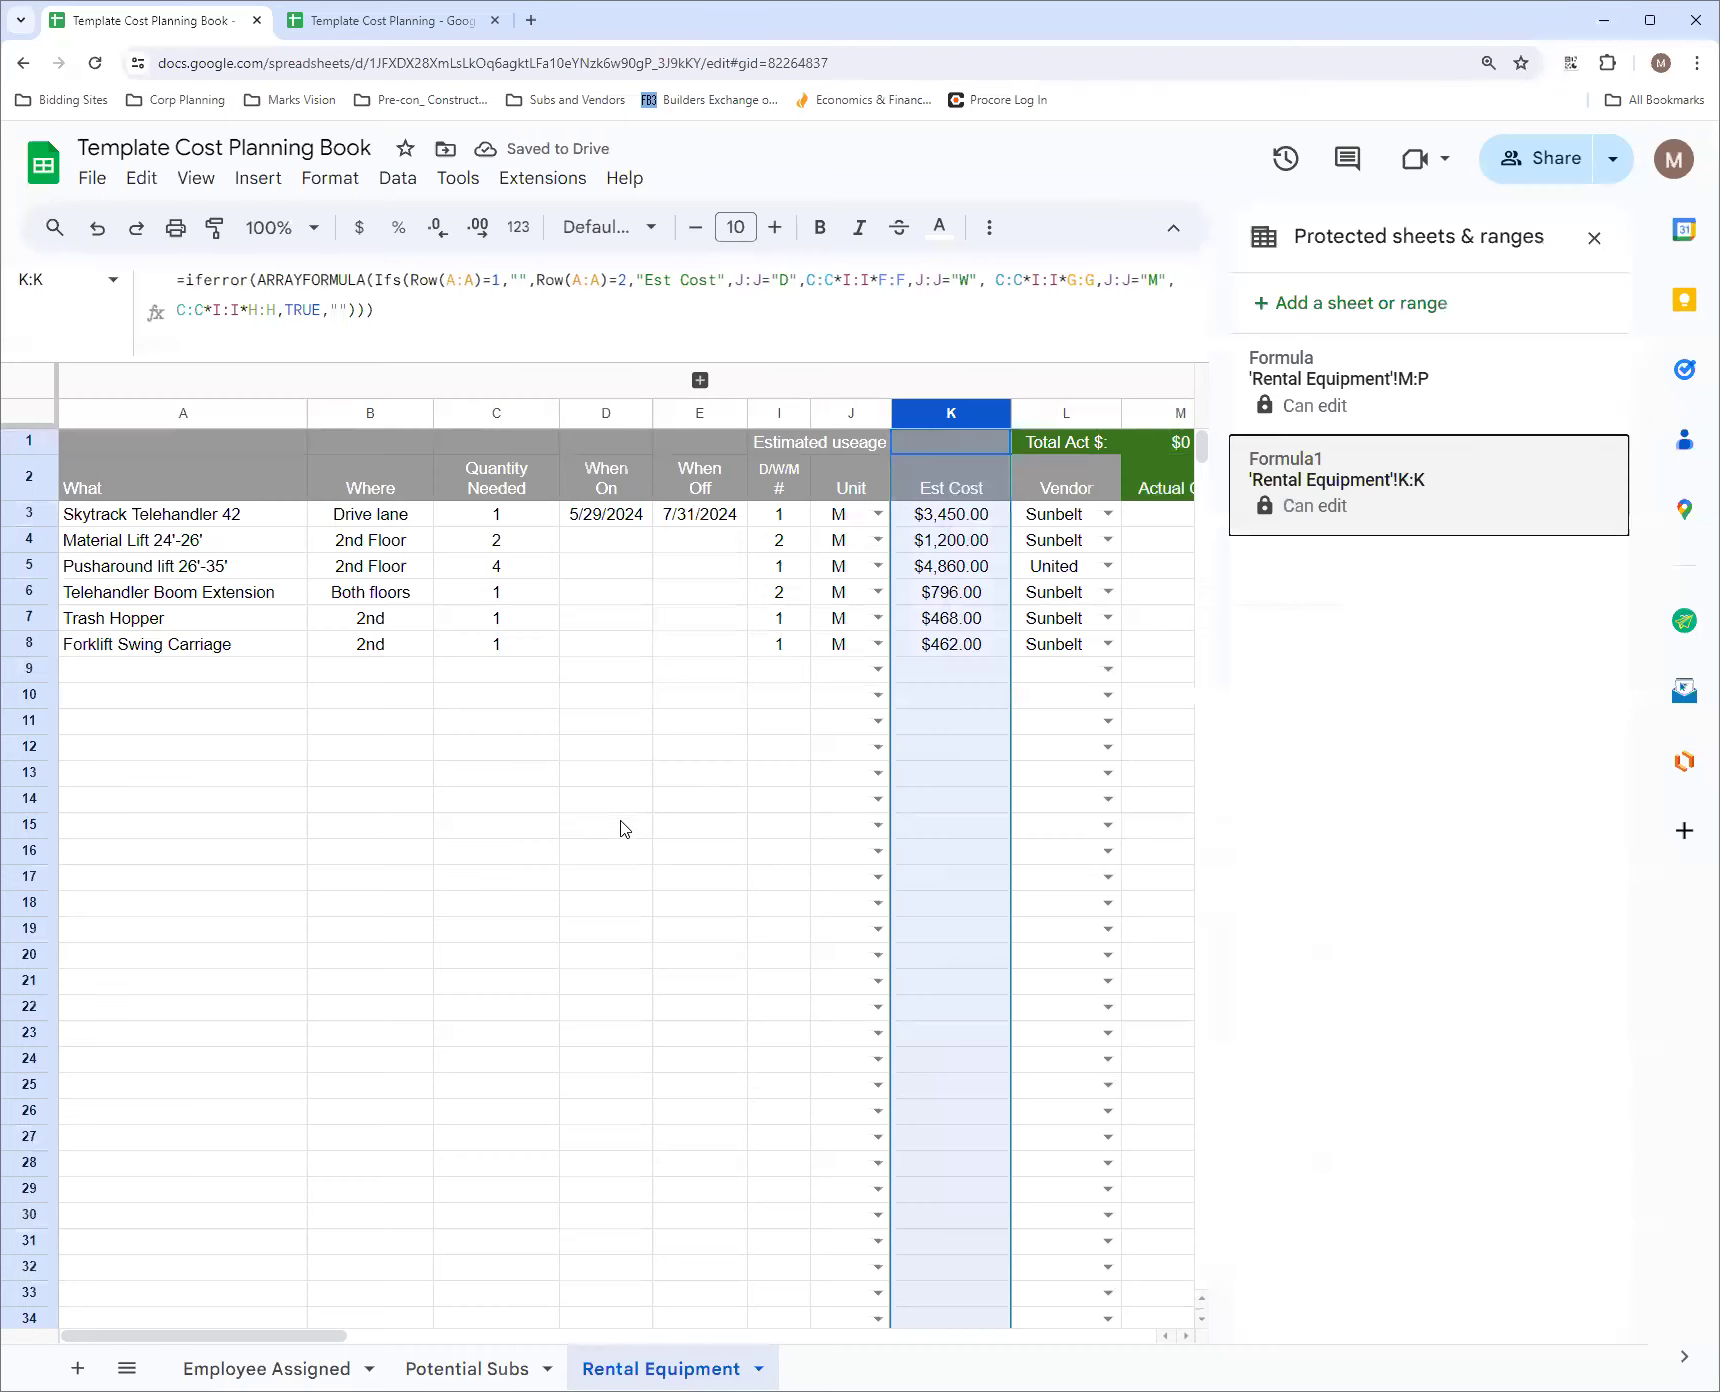
left_click(780, 799)
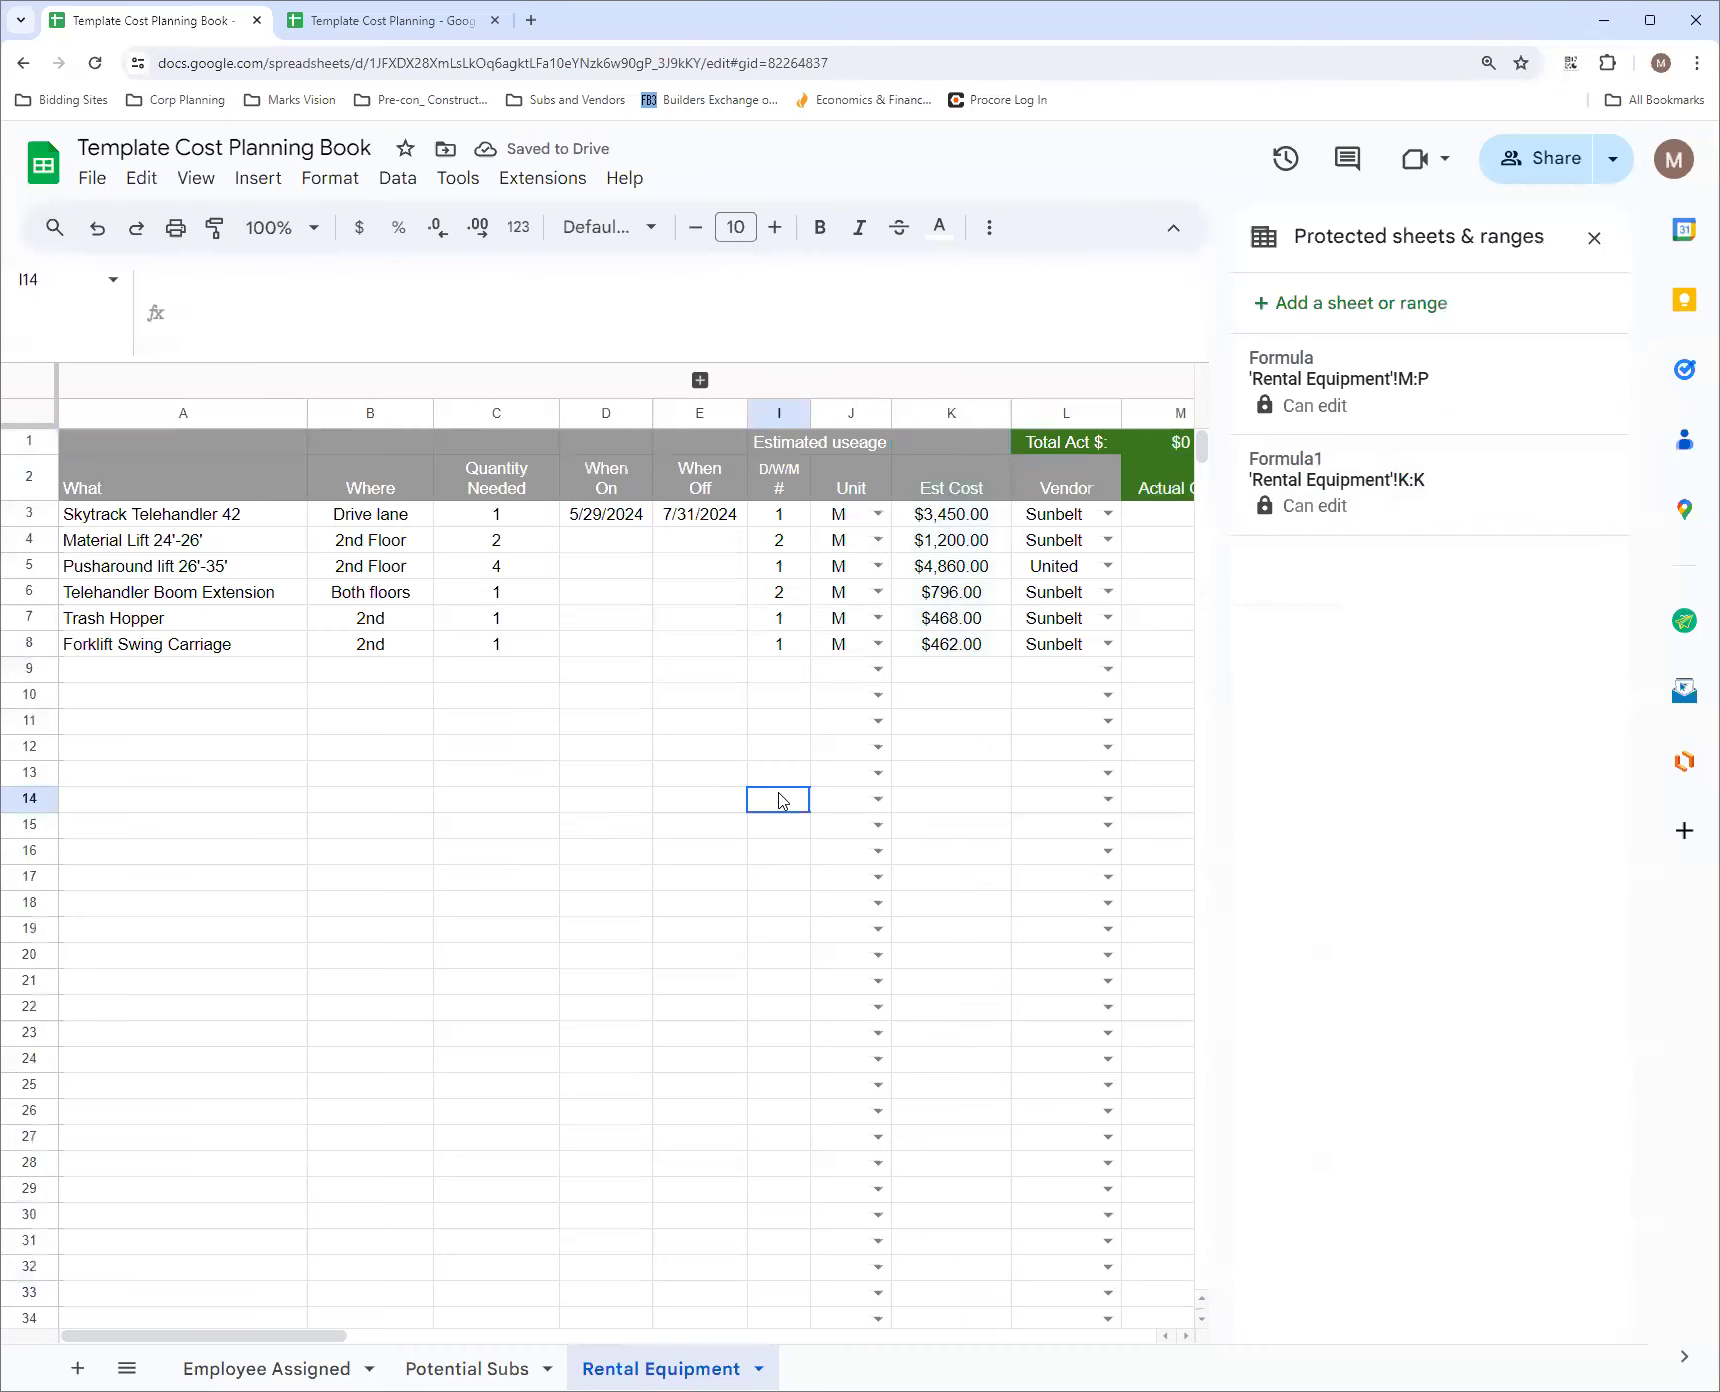
left_click(962, 442)
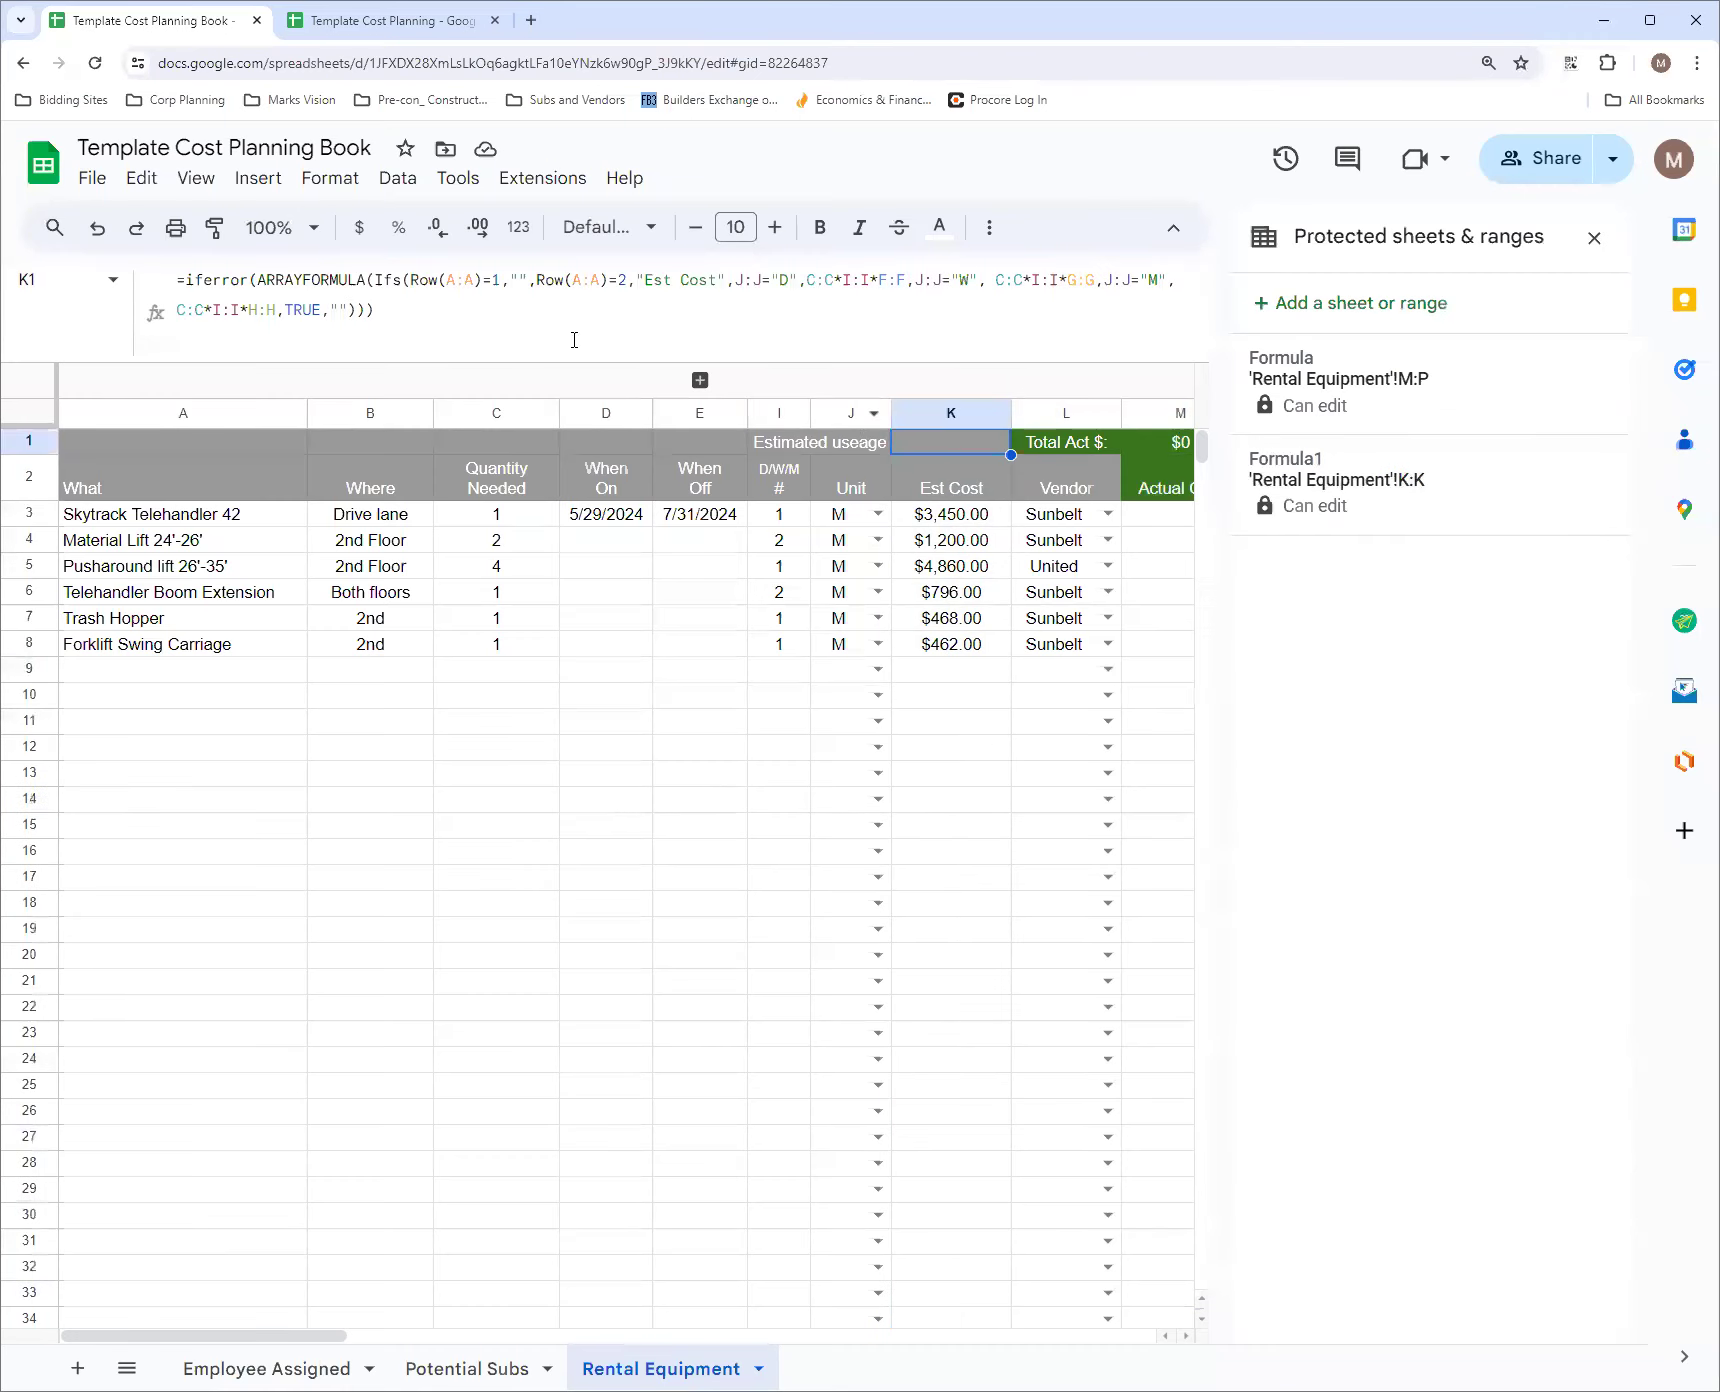
left_click(1594, 237)
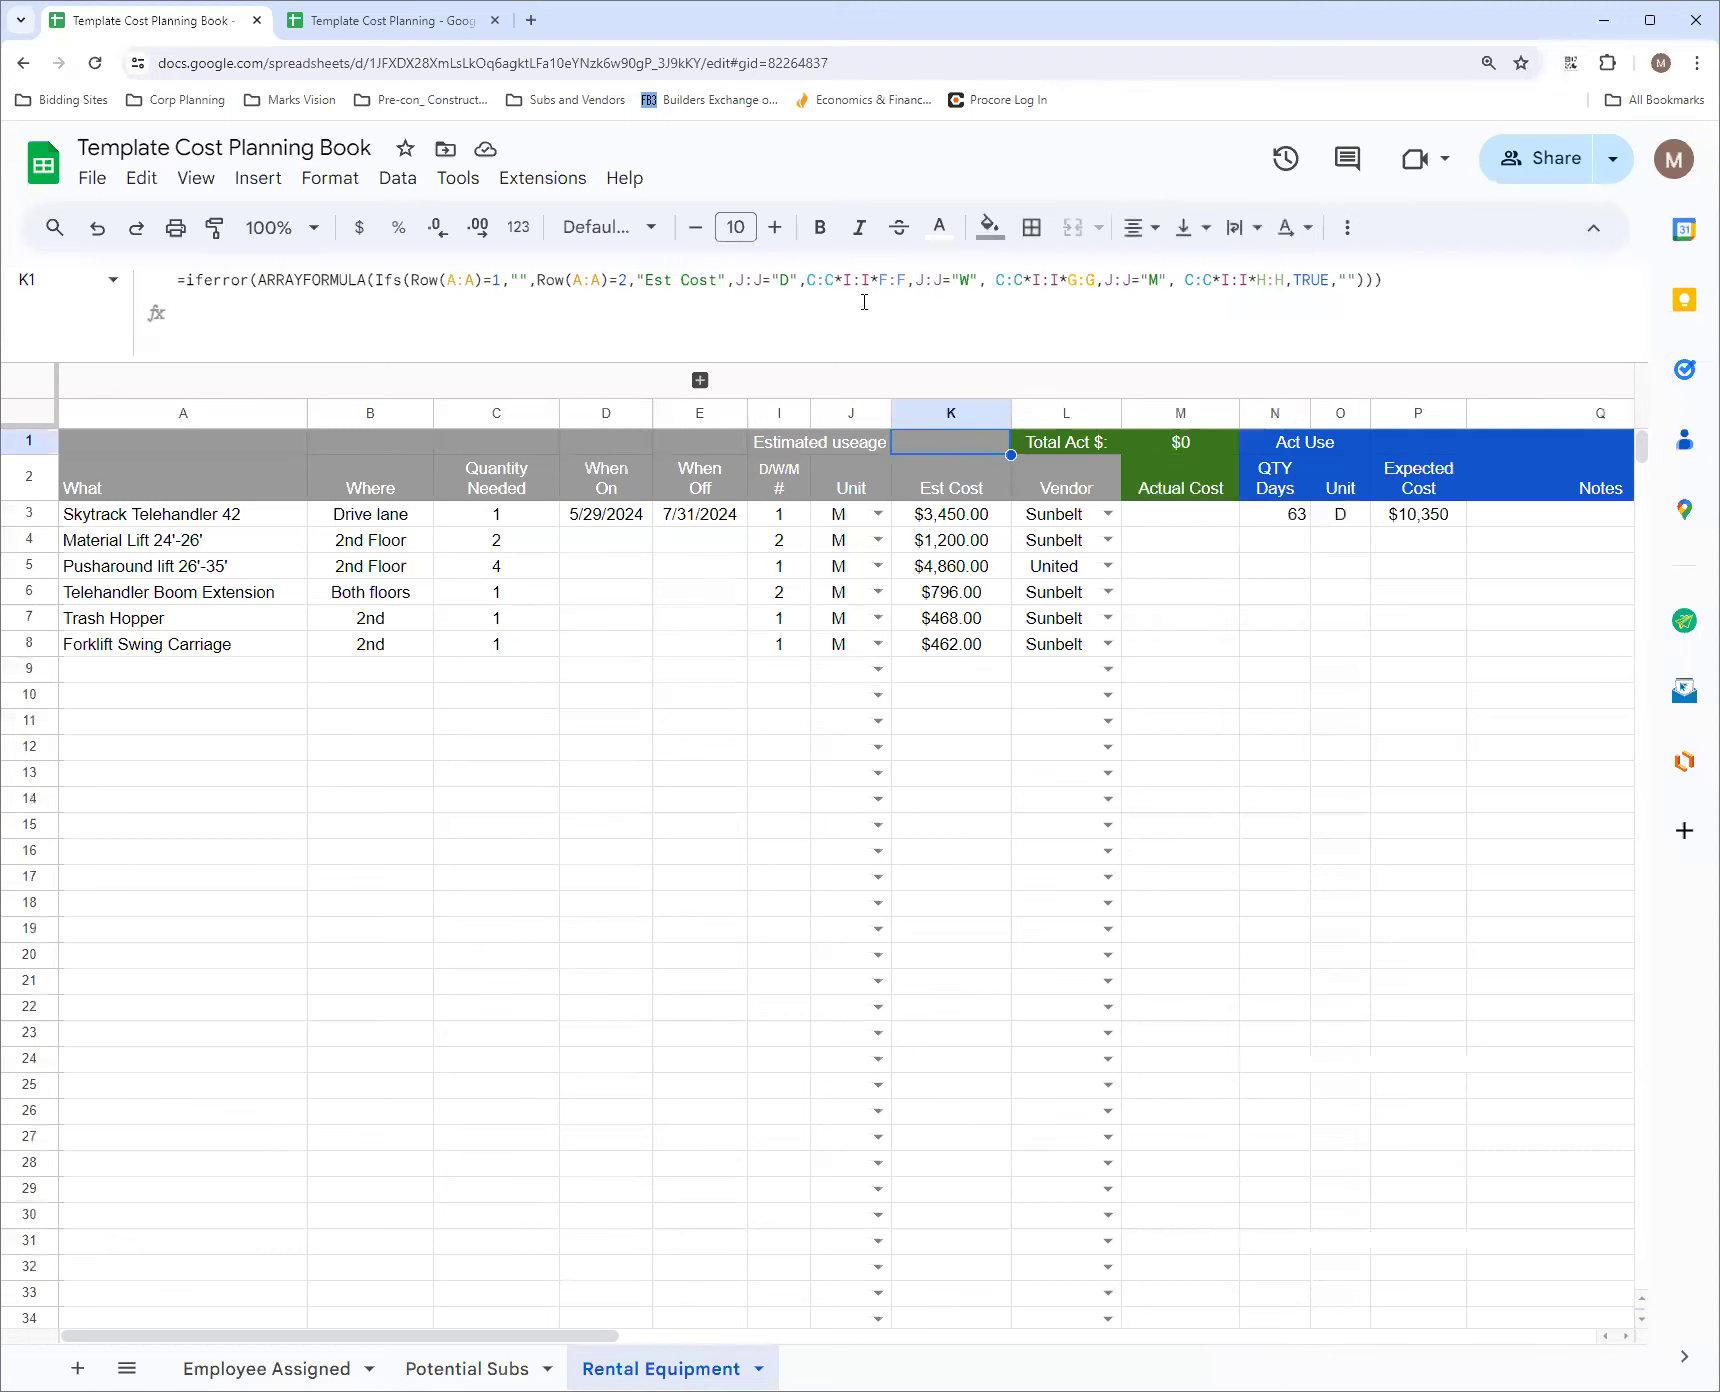
Enlarge the page and read the full Est Cost array formula in K1
key("ctrl+plus")
key("ctrl+plus")
key("ctrl+plus")
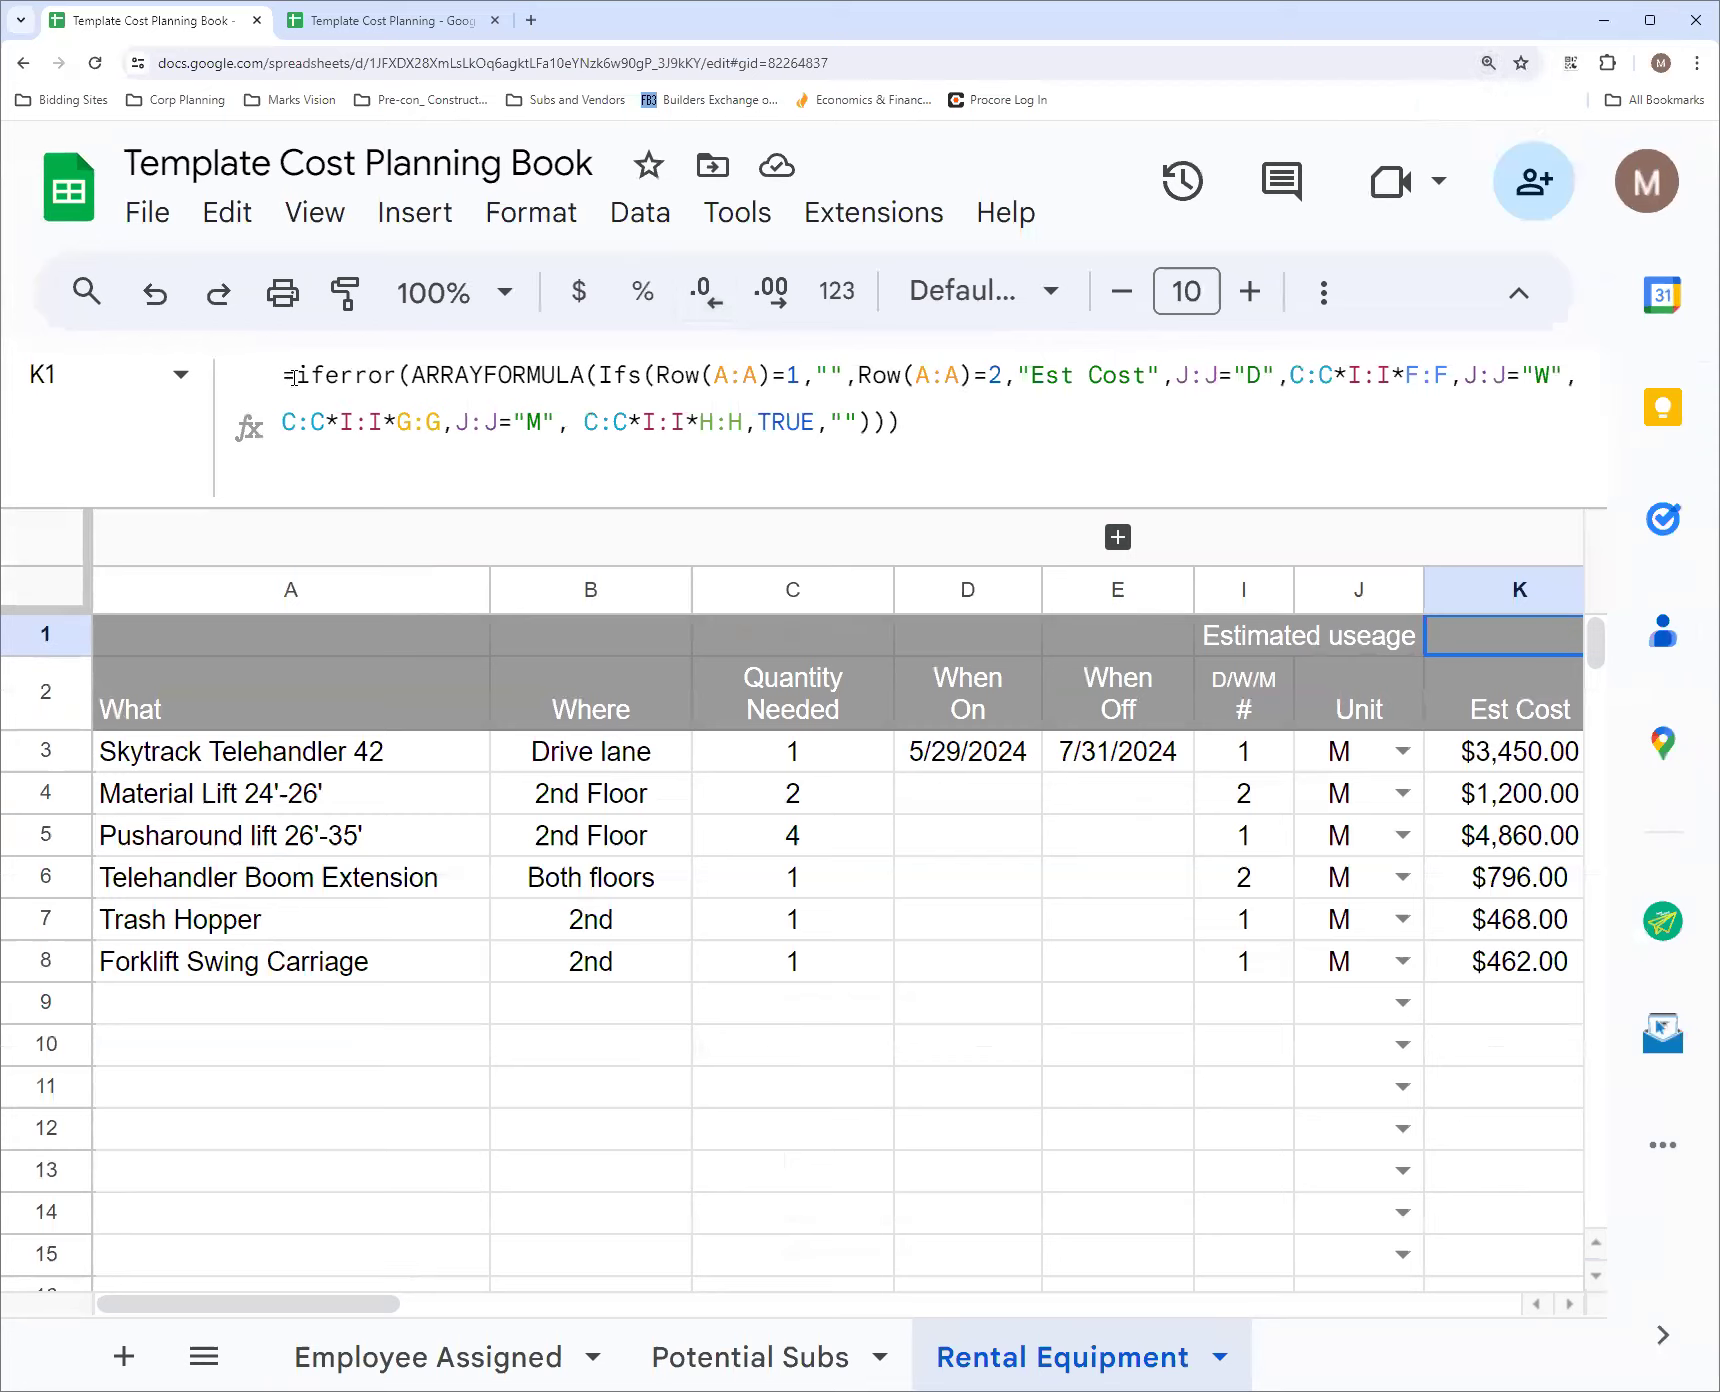
left_click(944, 643)
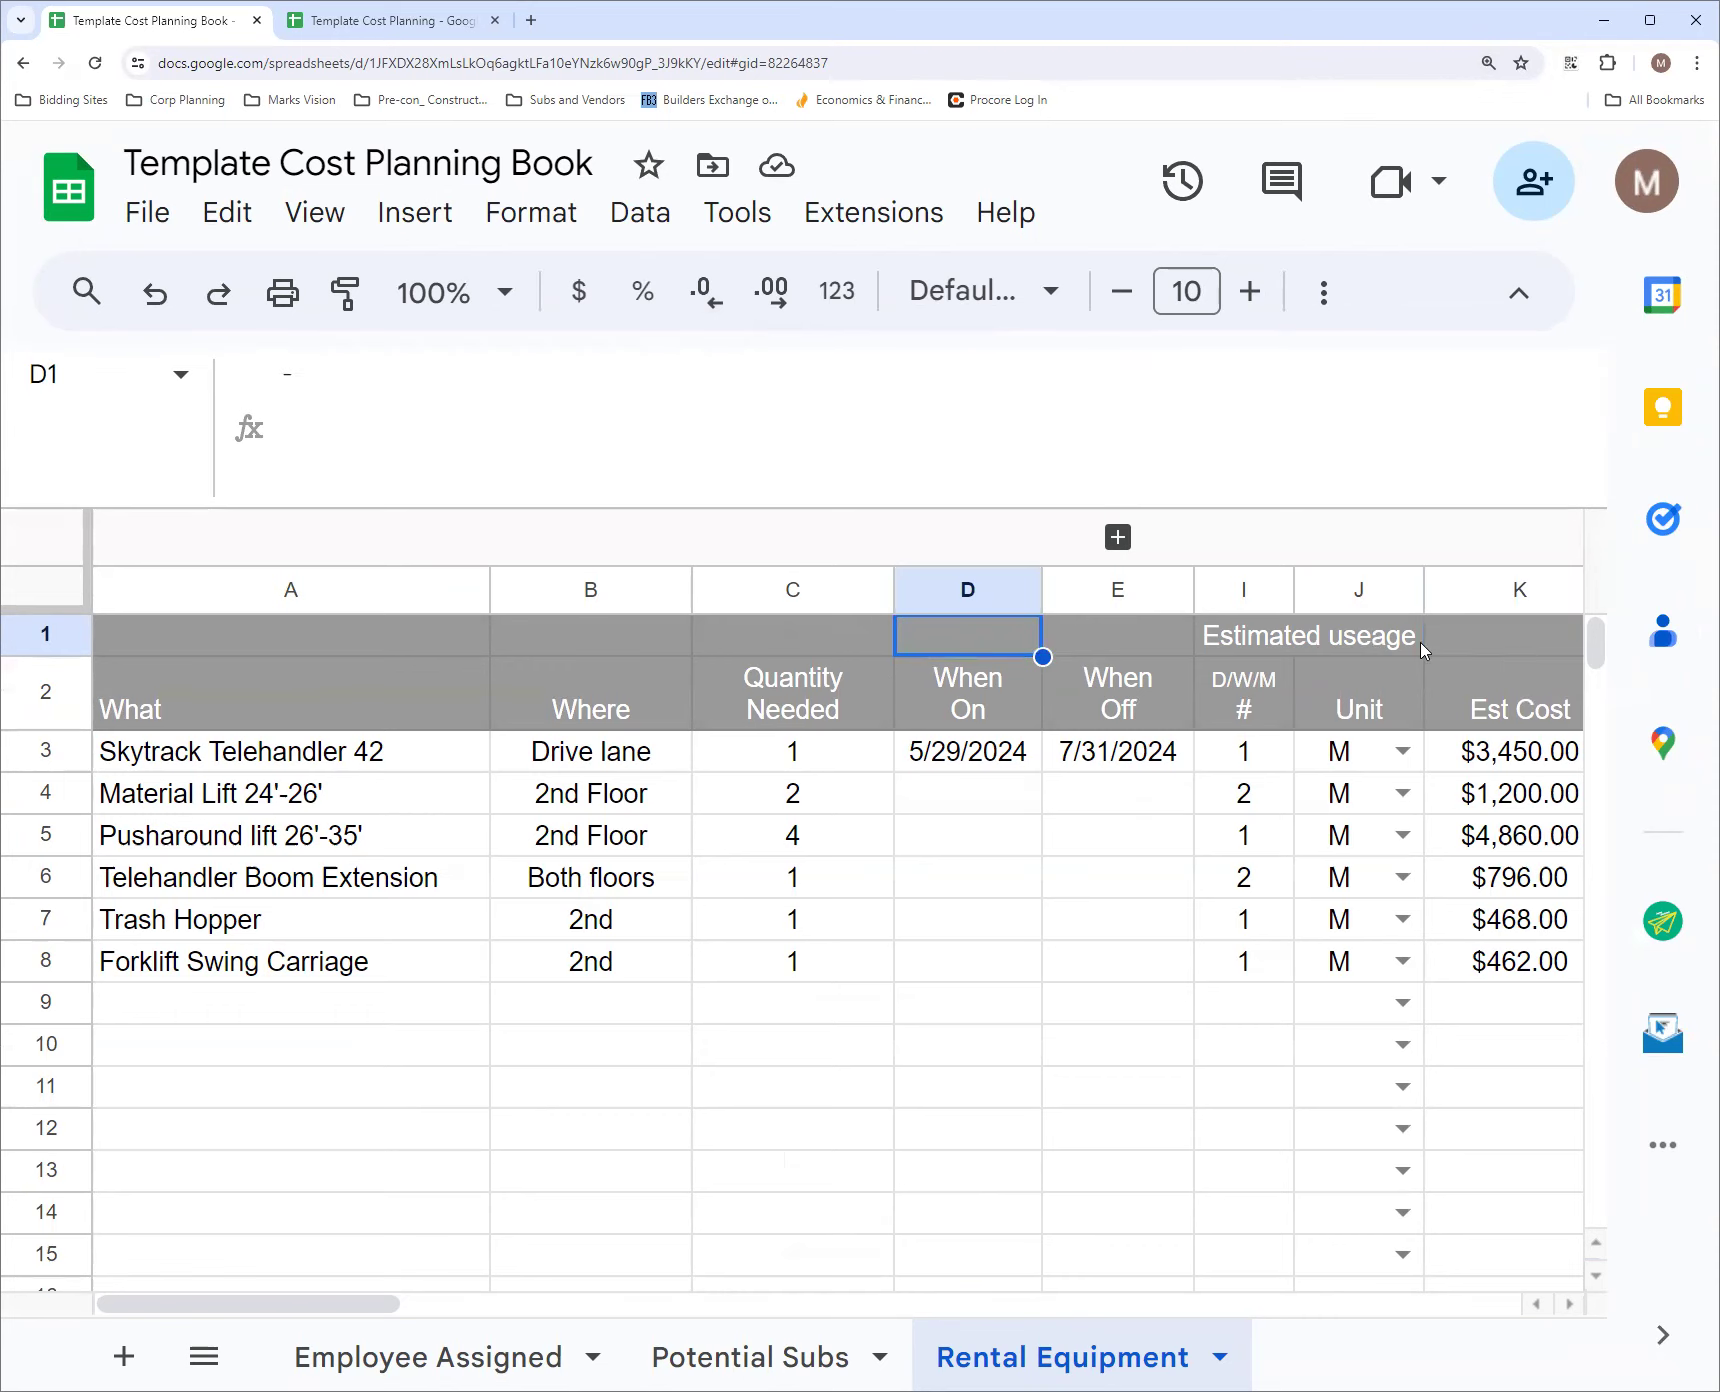
left_click(1519, 645)
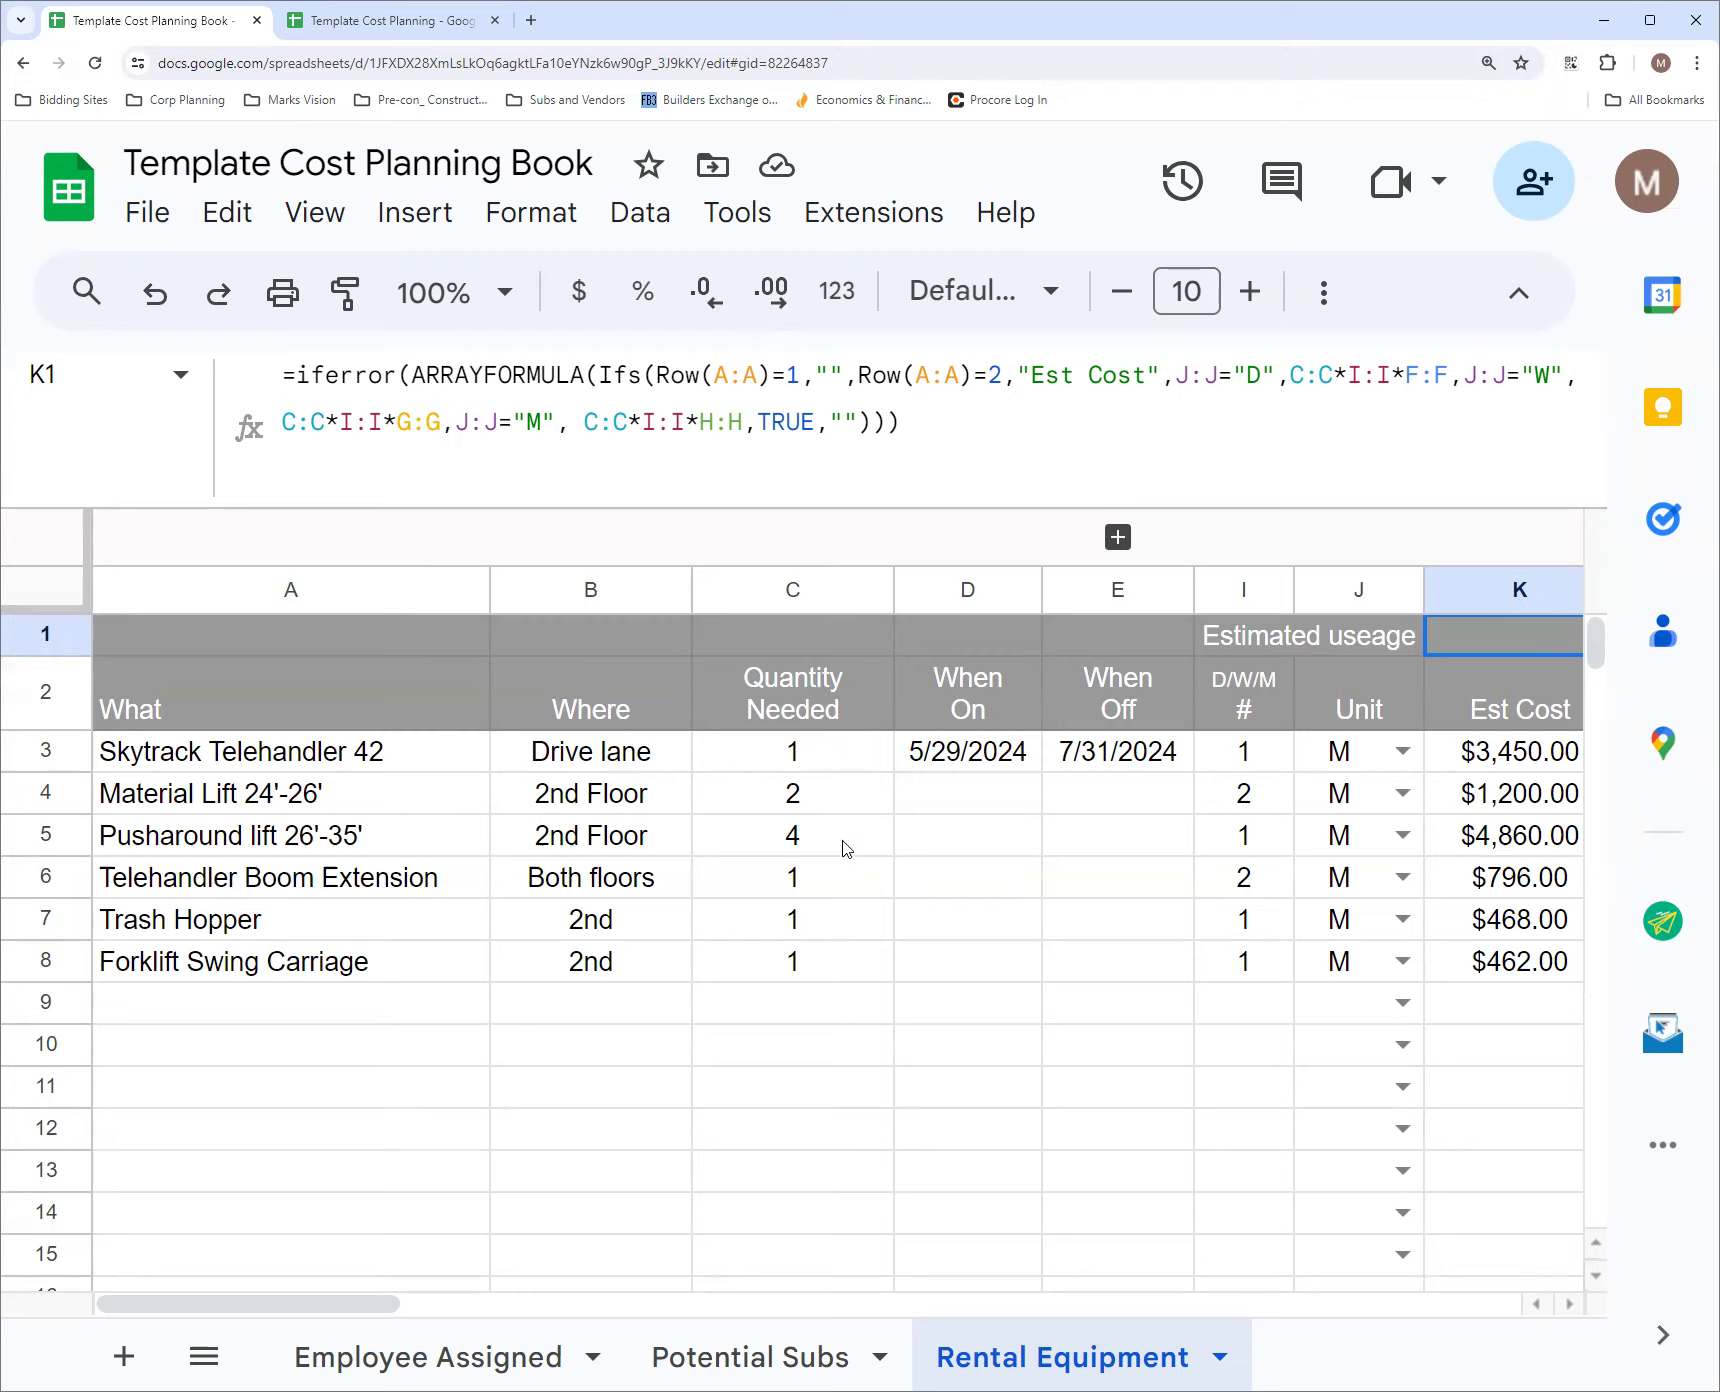
Check the Pusharound lift's quantity, grouped rates and estimated usage against its Est Cost, expanding and collapsing the rate columns
left_click(46, 835)
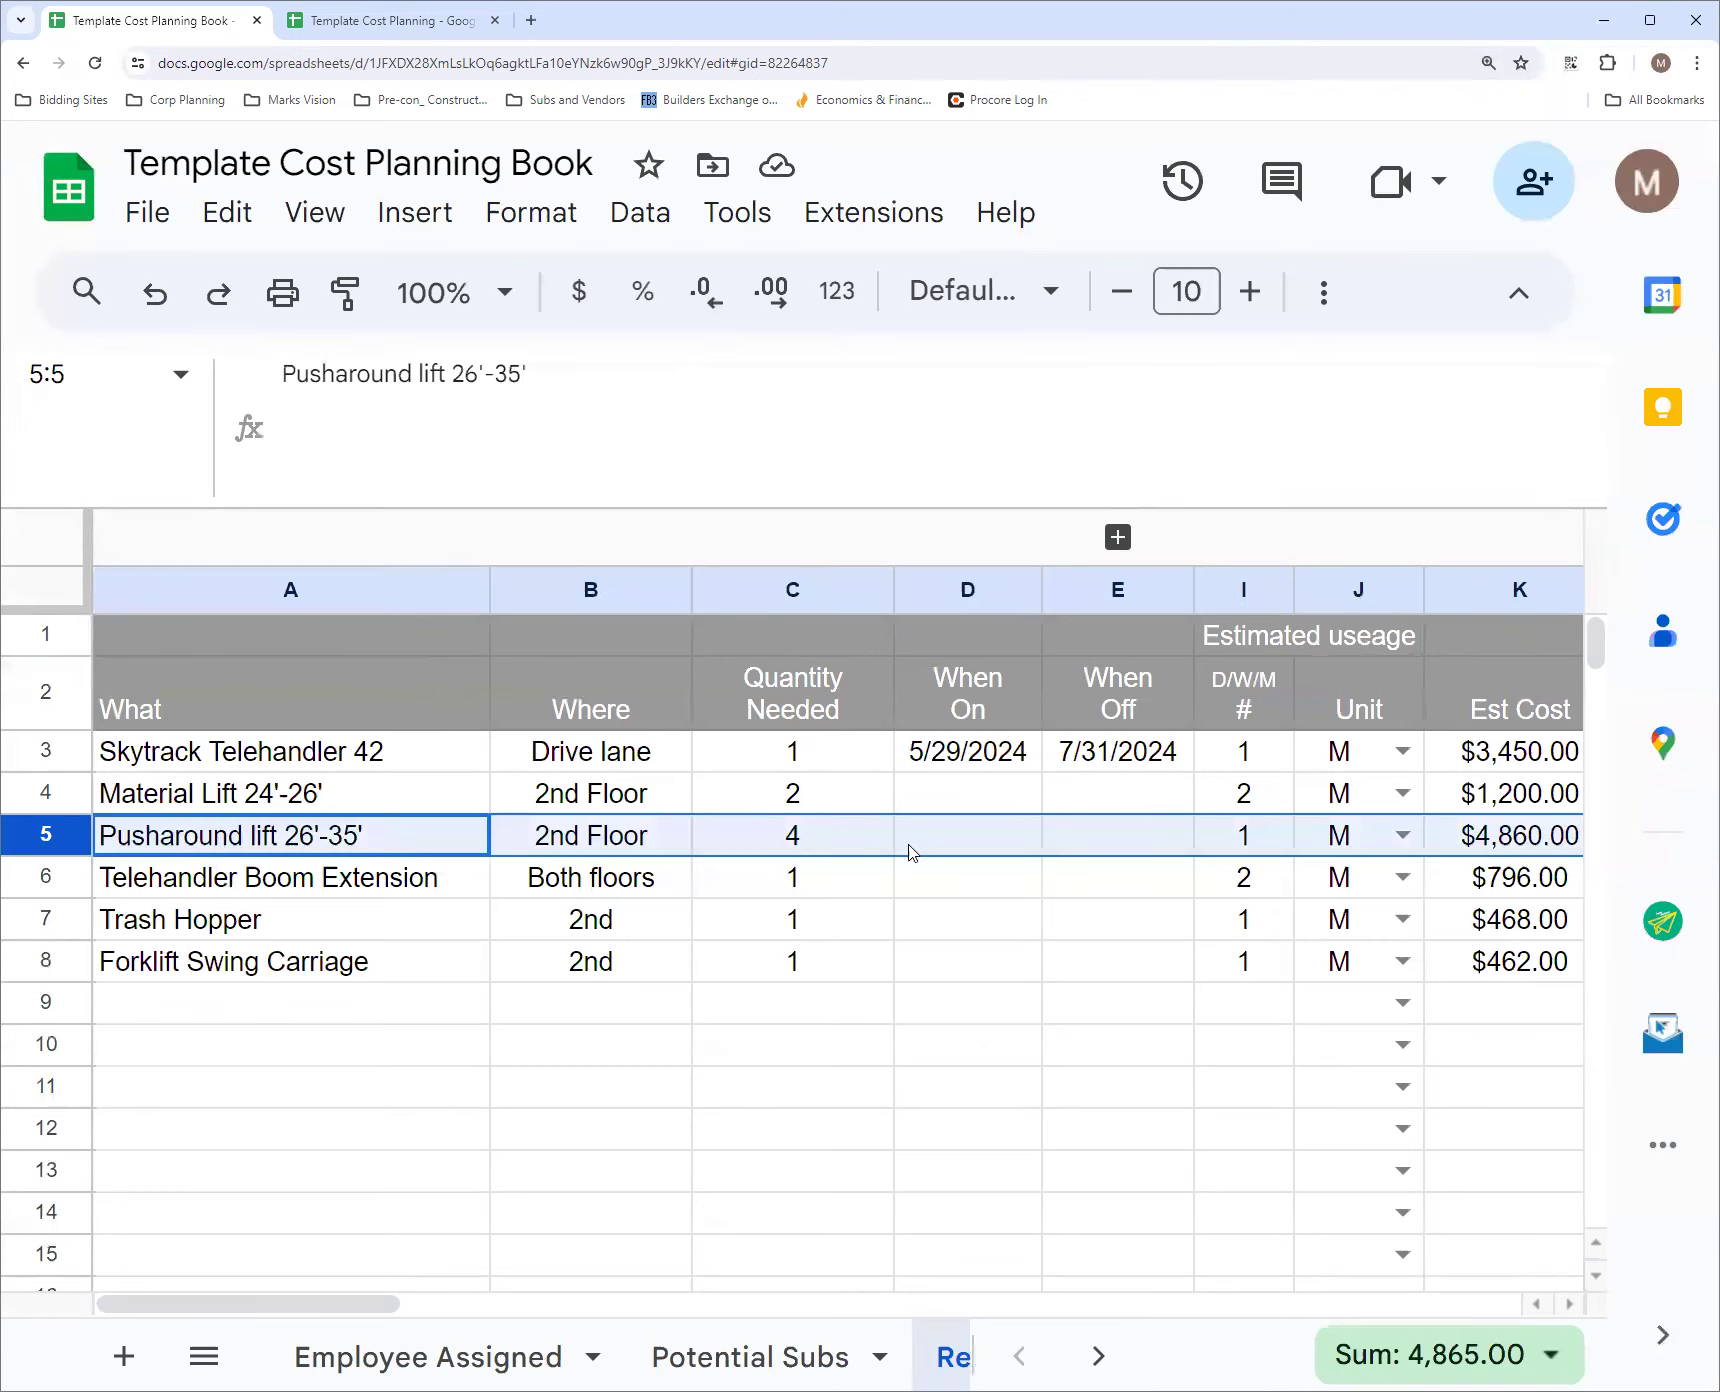
left_click(1118, 537)
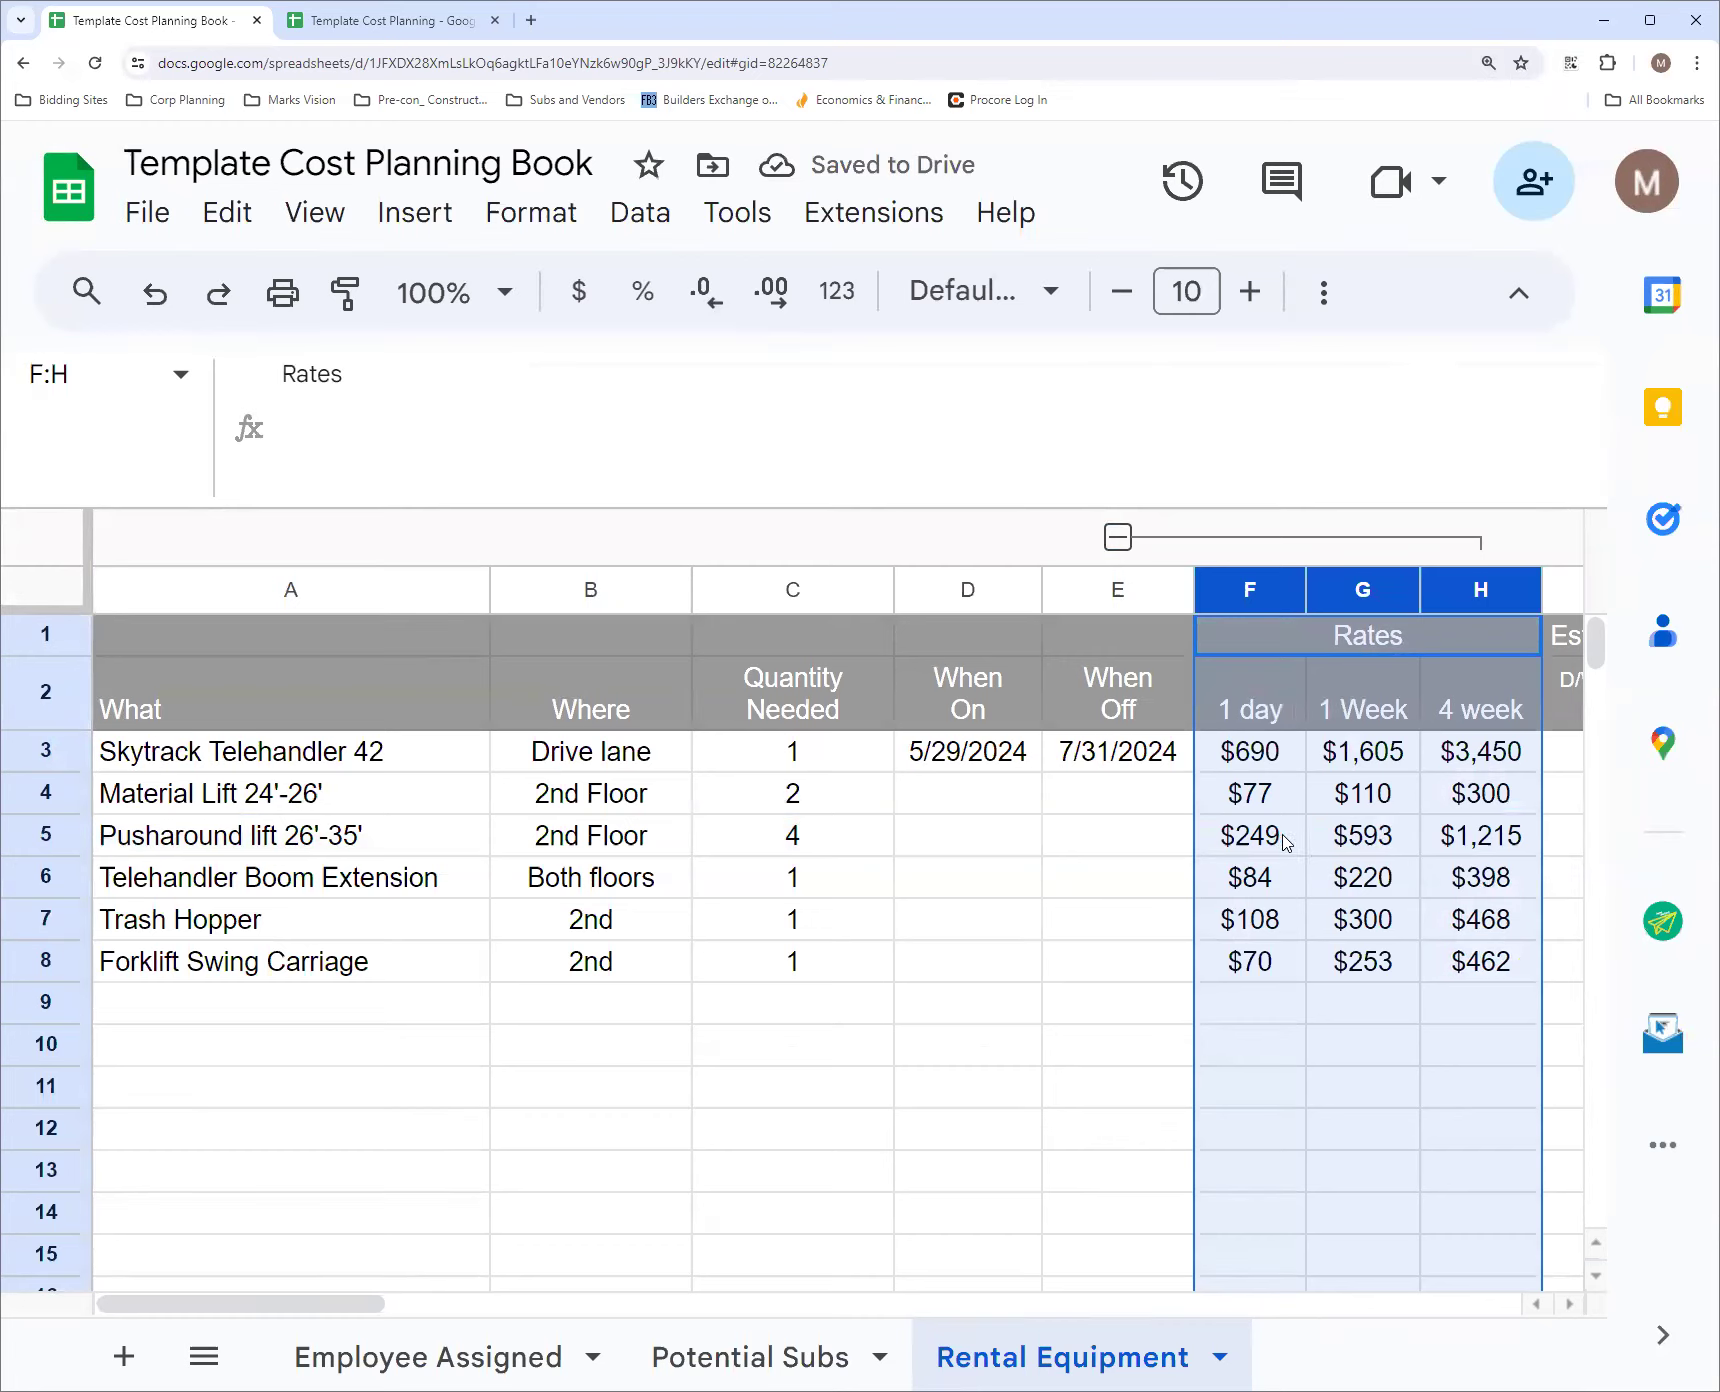
left_click(1291, 843)
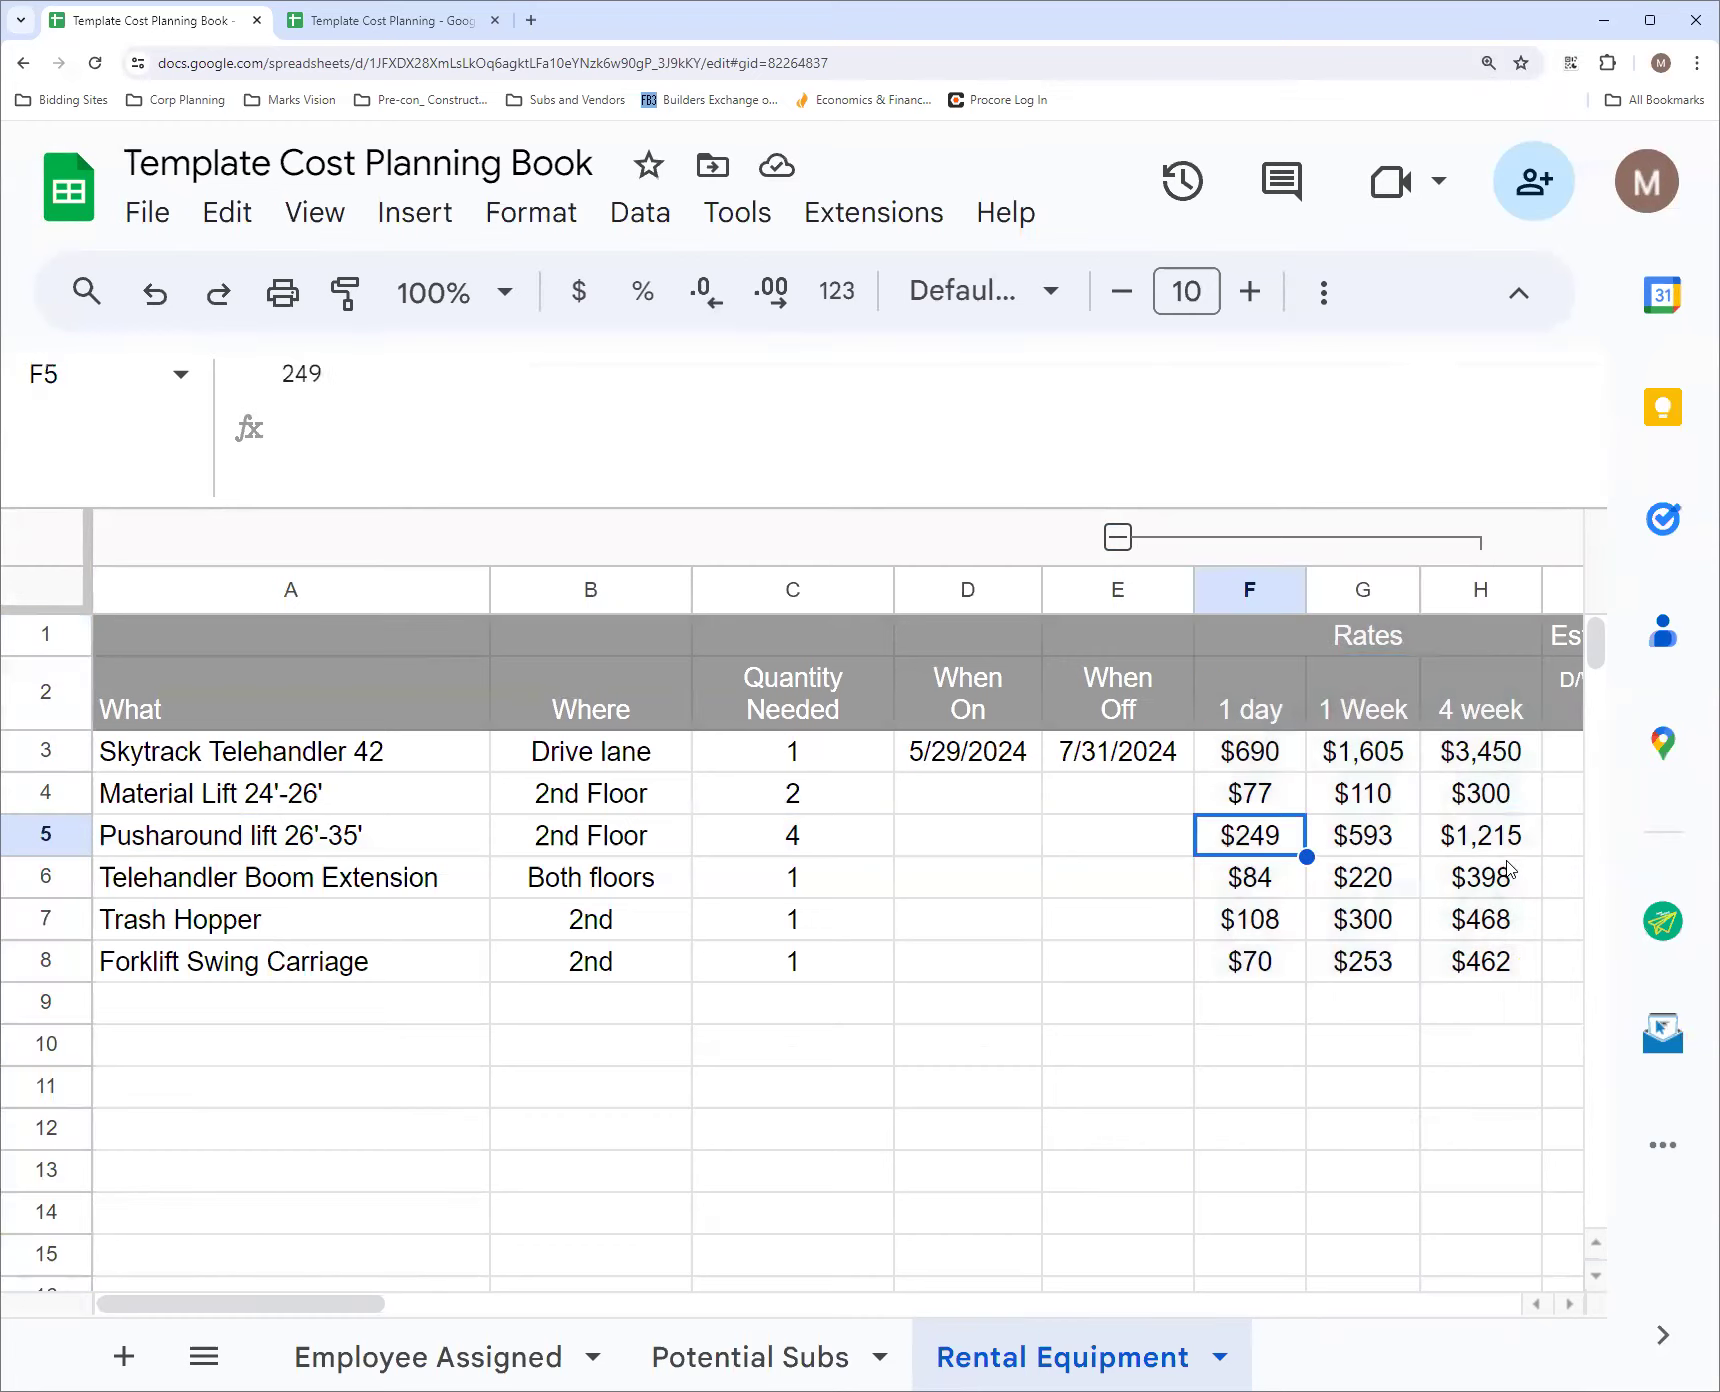
left_click(1120, 539)
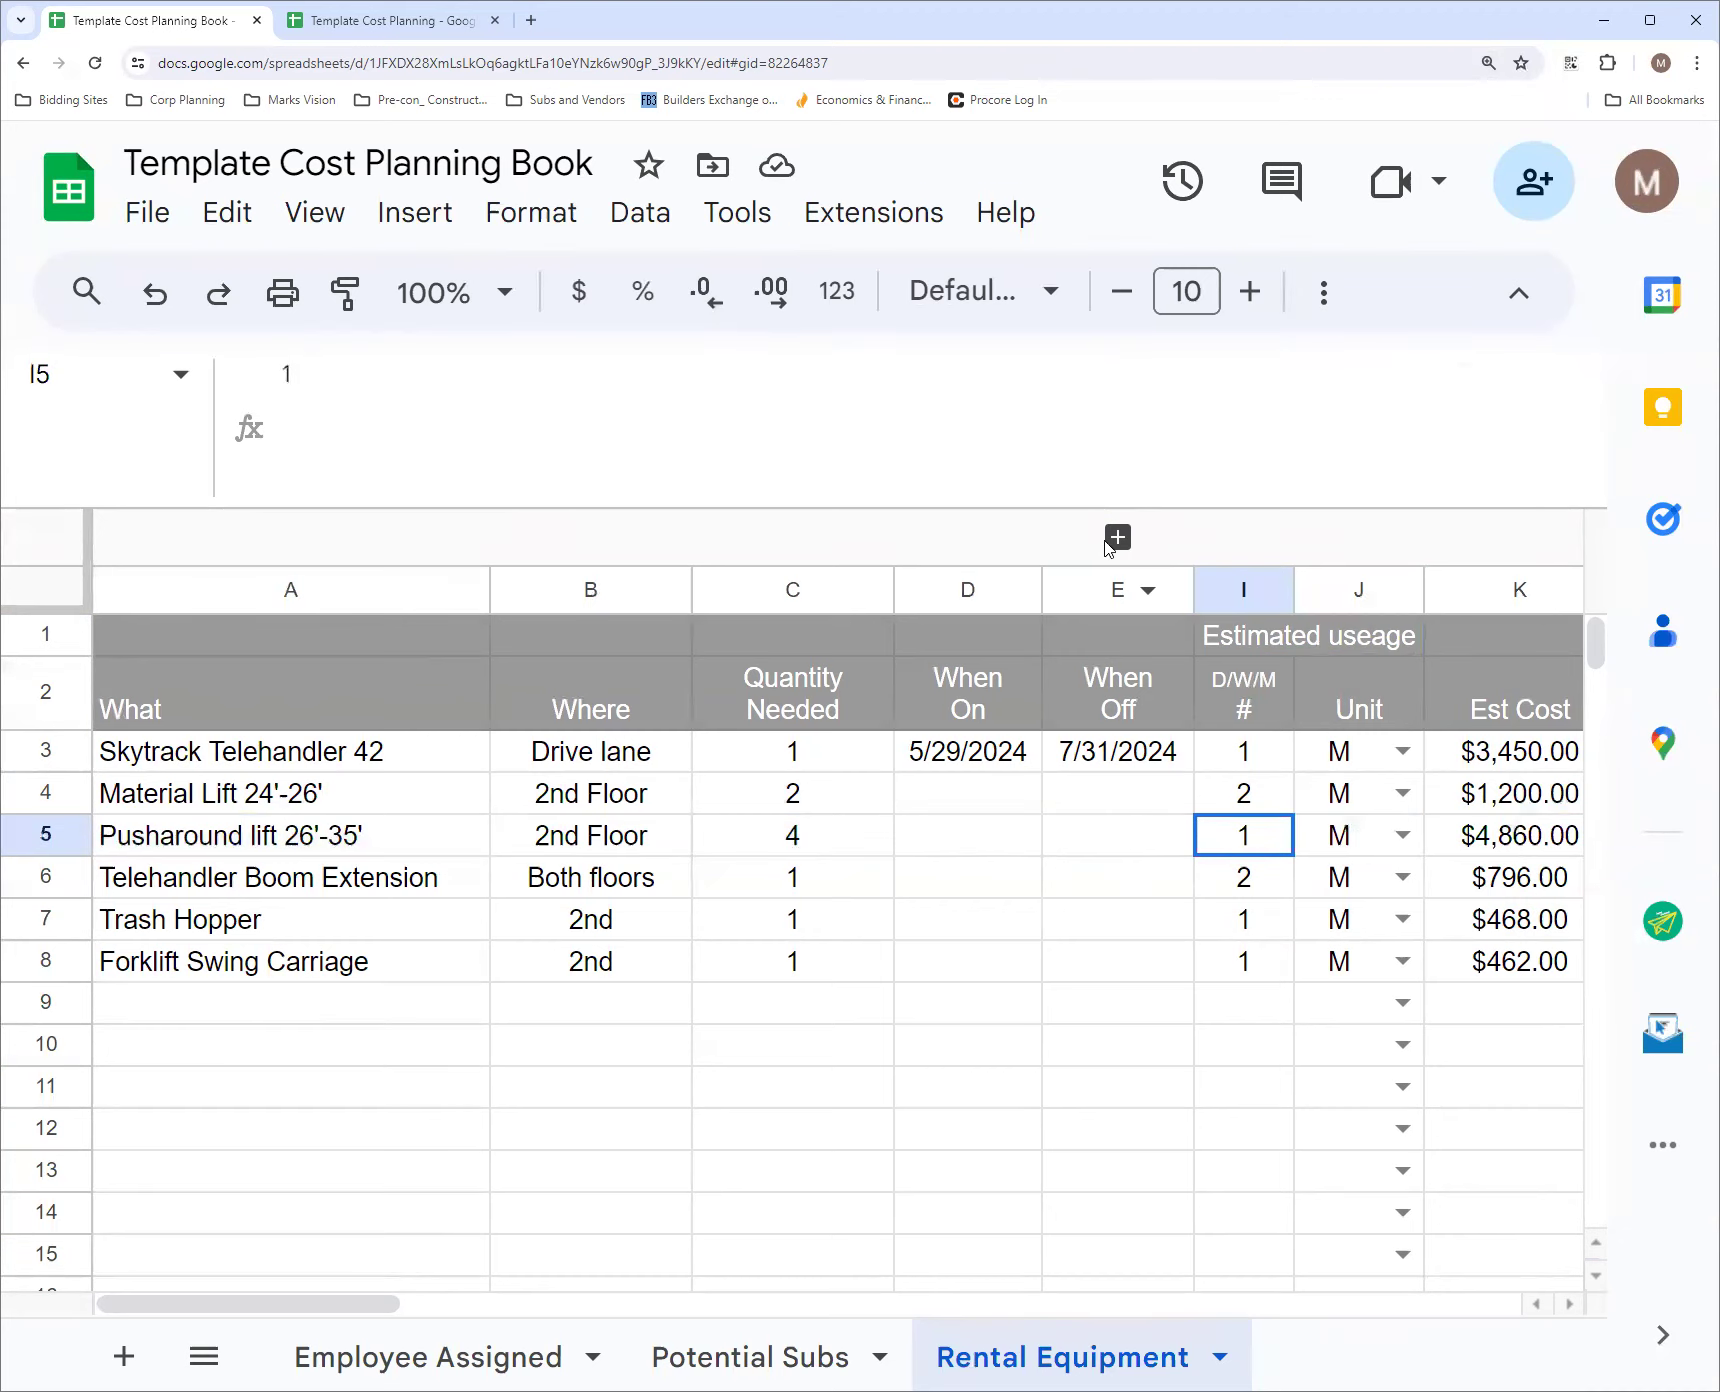
Compare the K1 formula's conditions with the row 1 and 2 headers and the Unit column J
left_click(1128, 638)
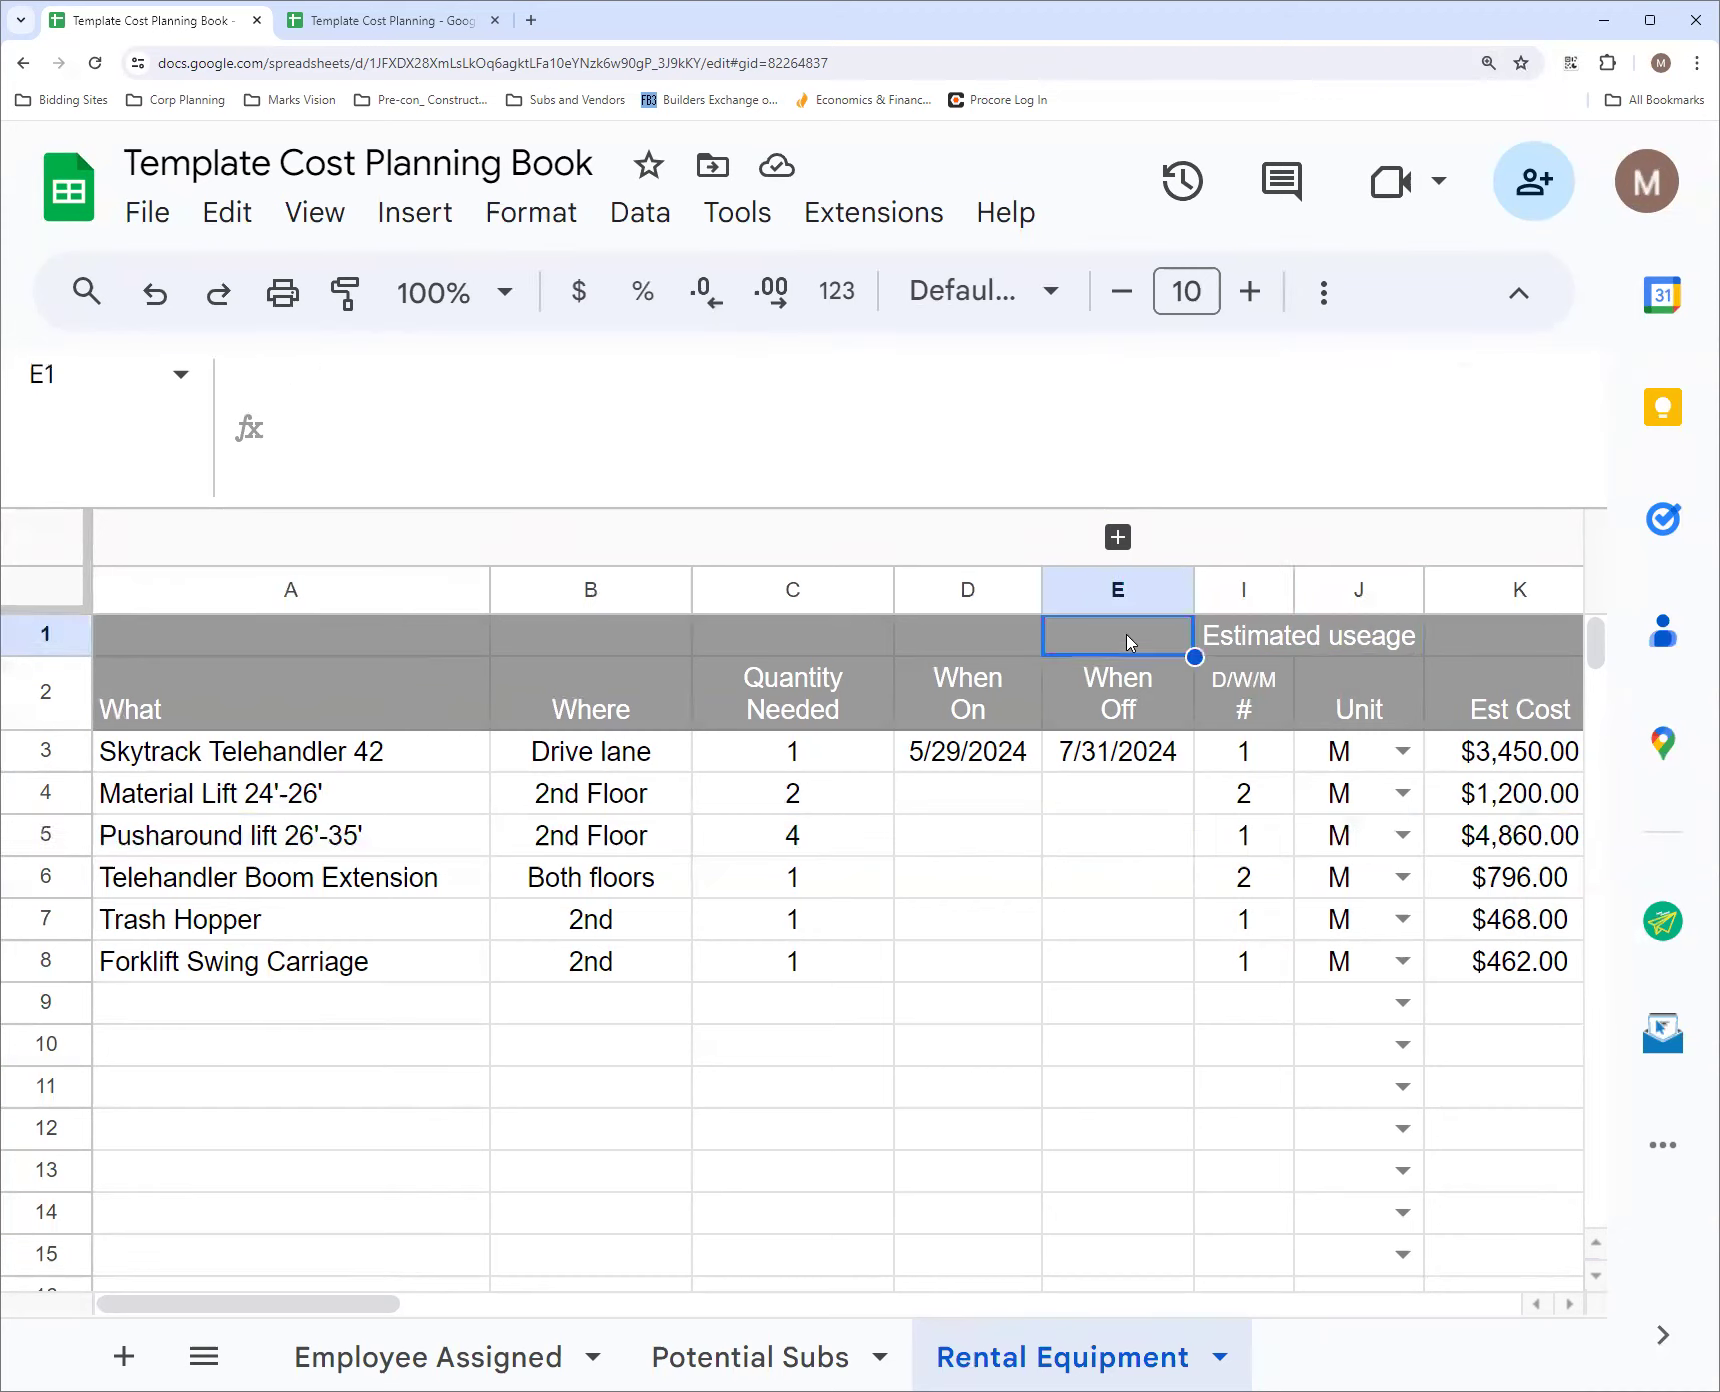
left_click(1006, 638)
left_click(1512, 648)
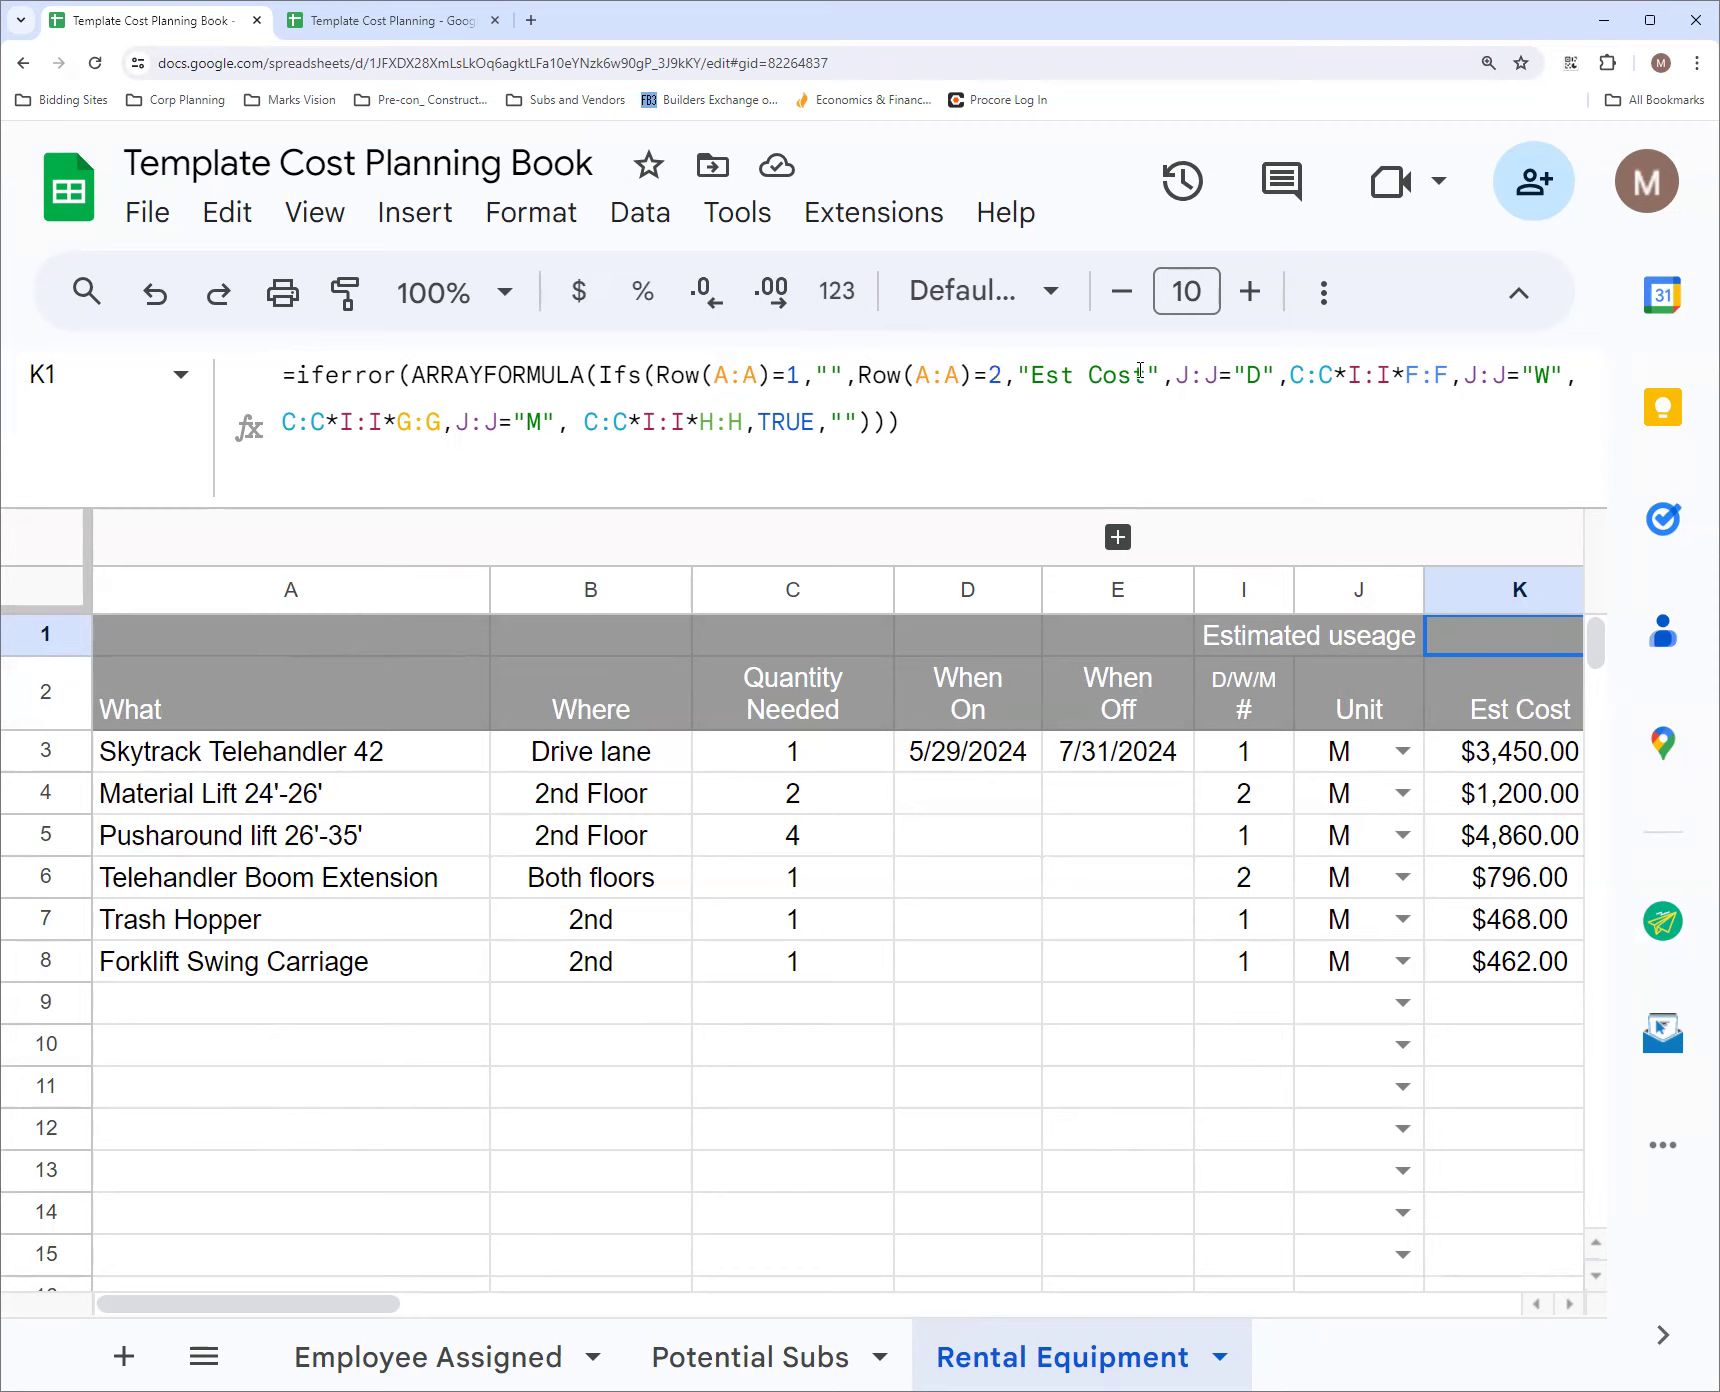
left_click(1484, 709)
left_click(1488, 638)
left_click(1357, 590)
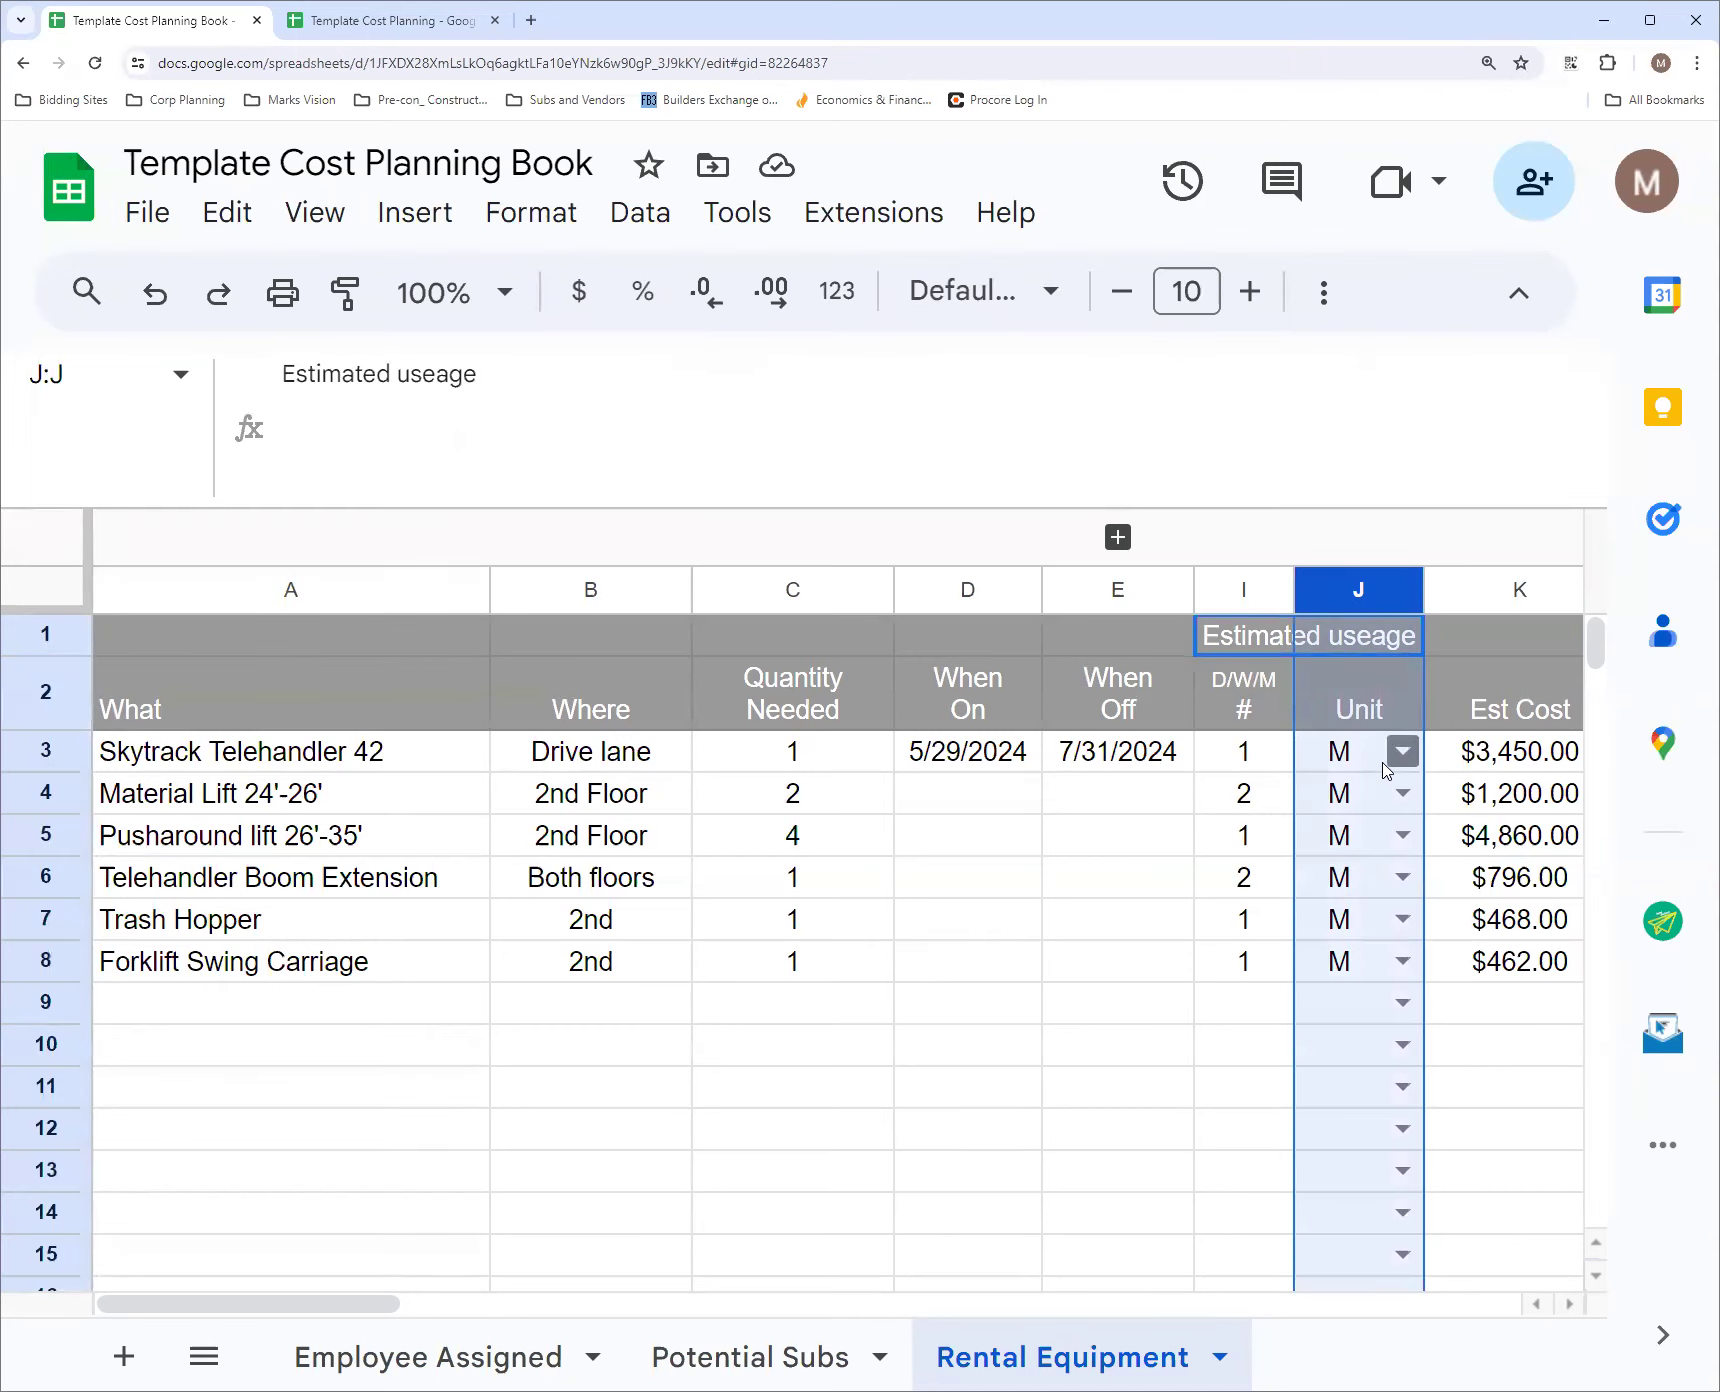
left_click(1527, 645)
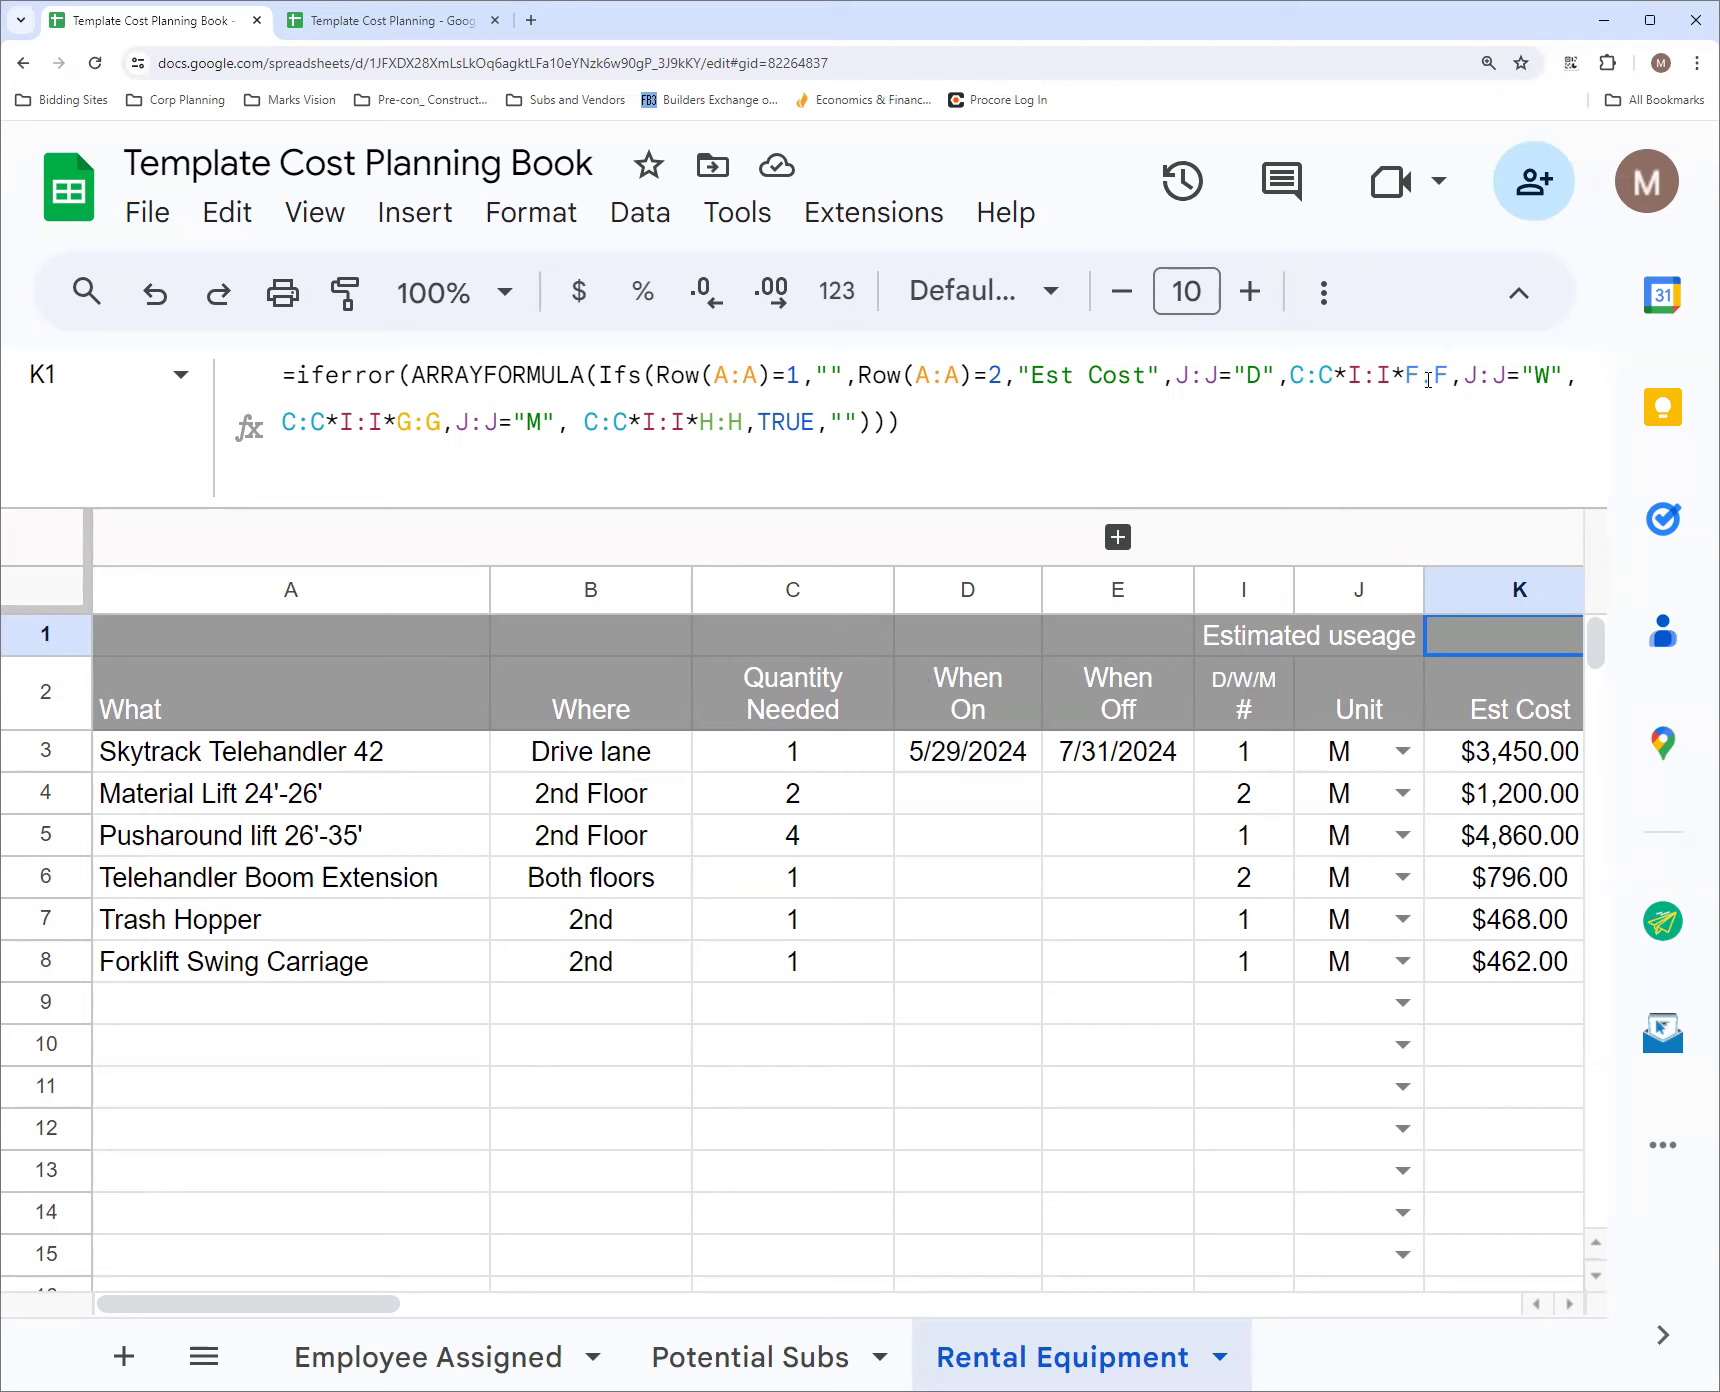
Trace the K1 formula's F, G and H references by showing the 1 day, 1 Week and 4 week rate columns and hiding them again
left_click(1118, 537)
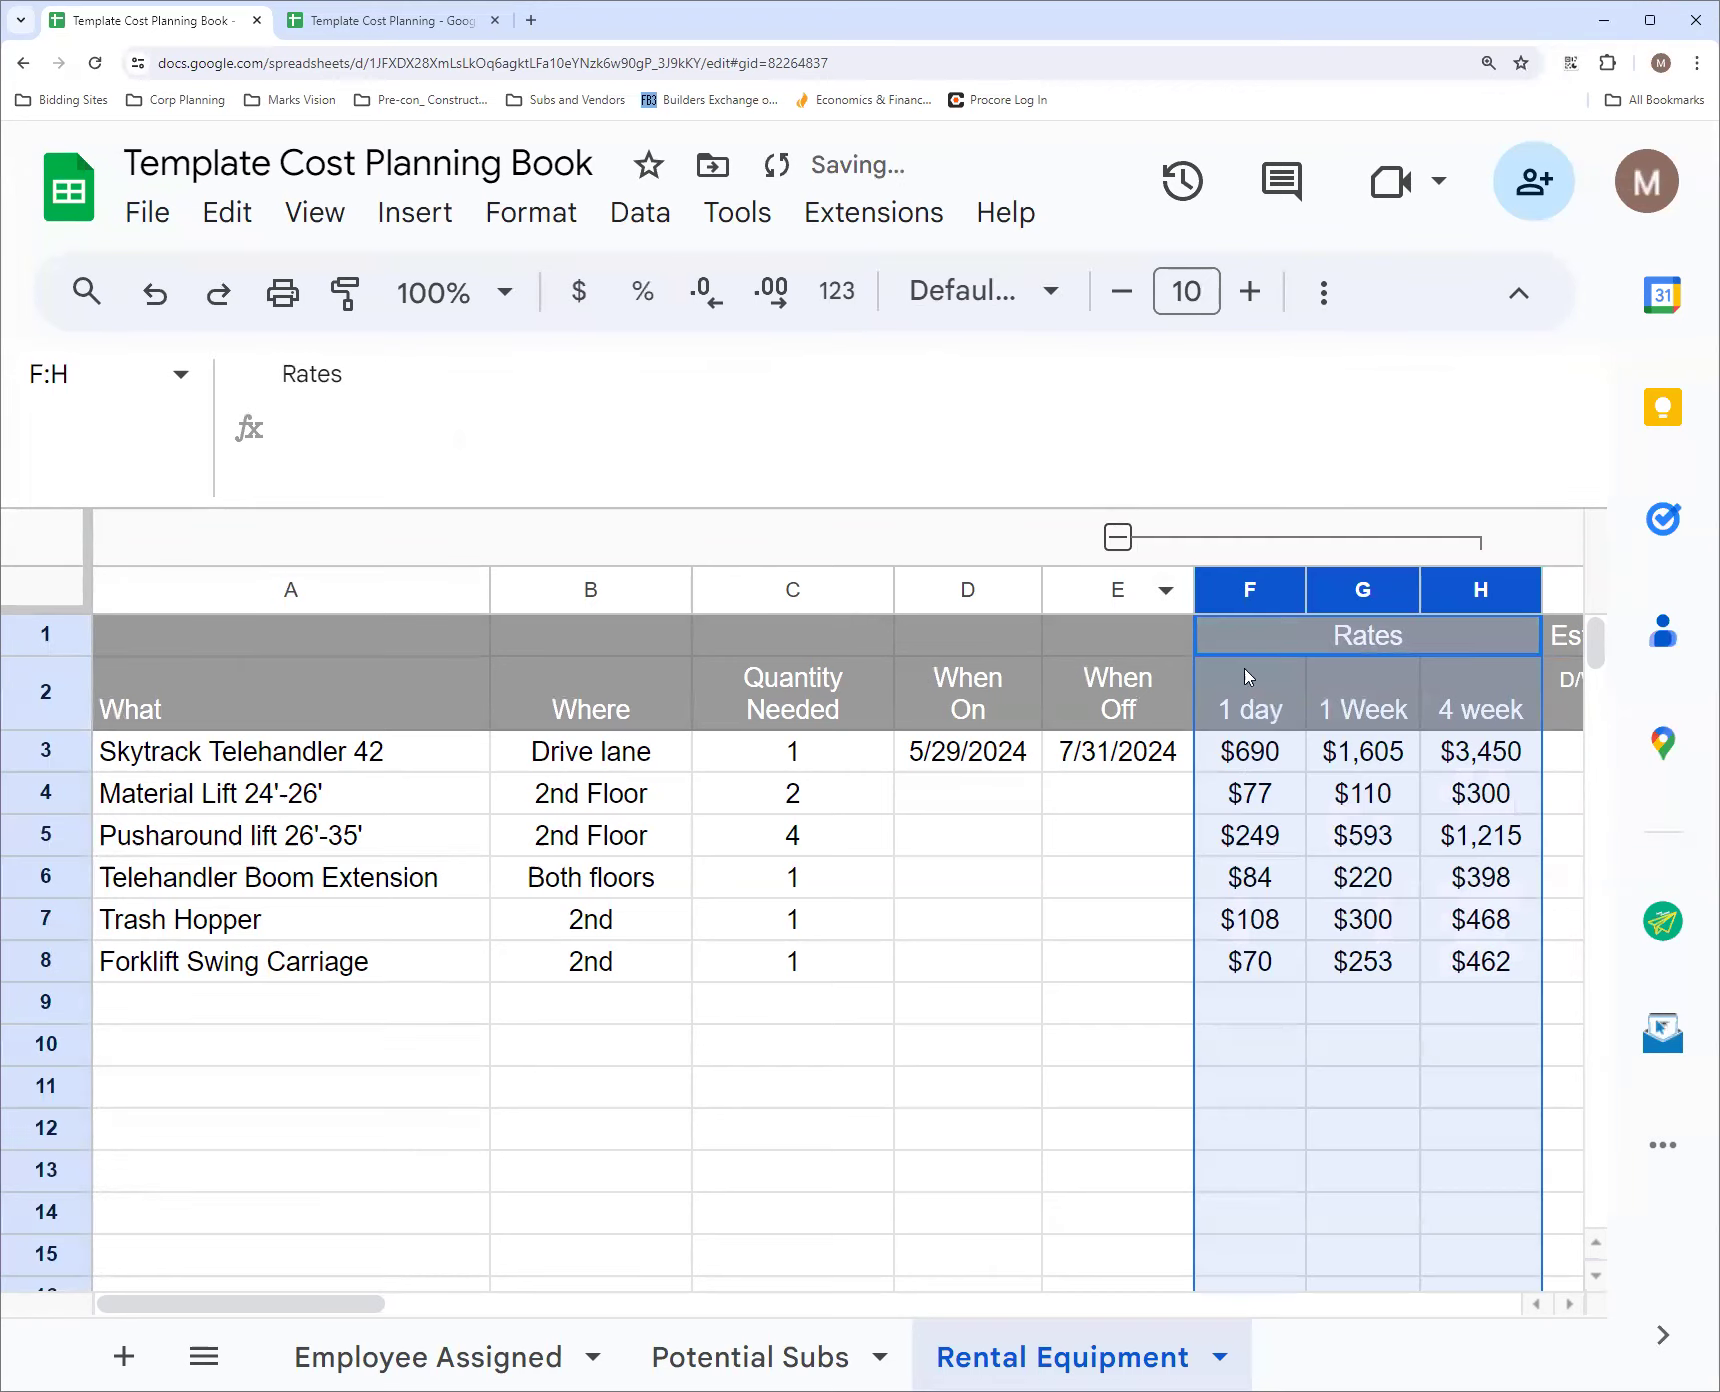
left_click(1118, 537)
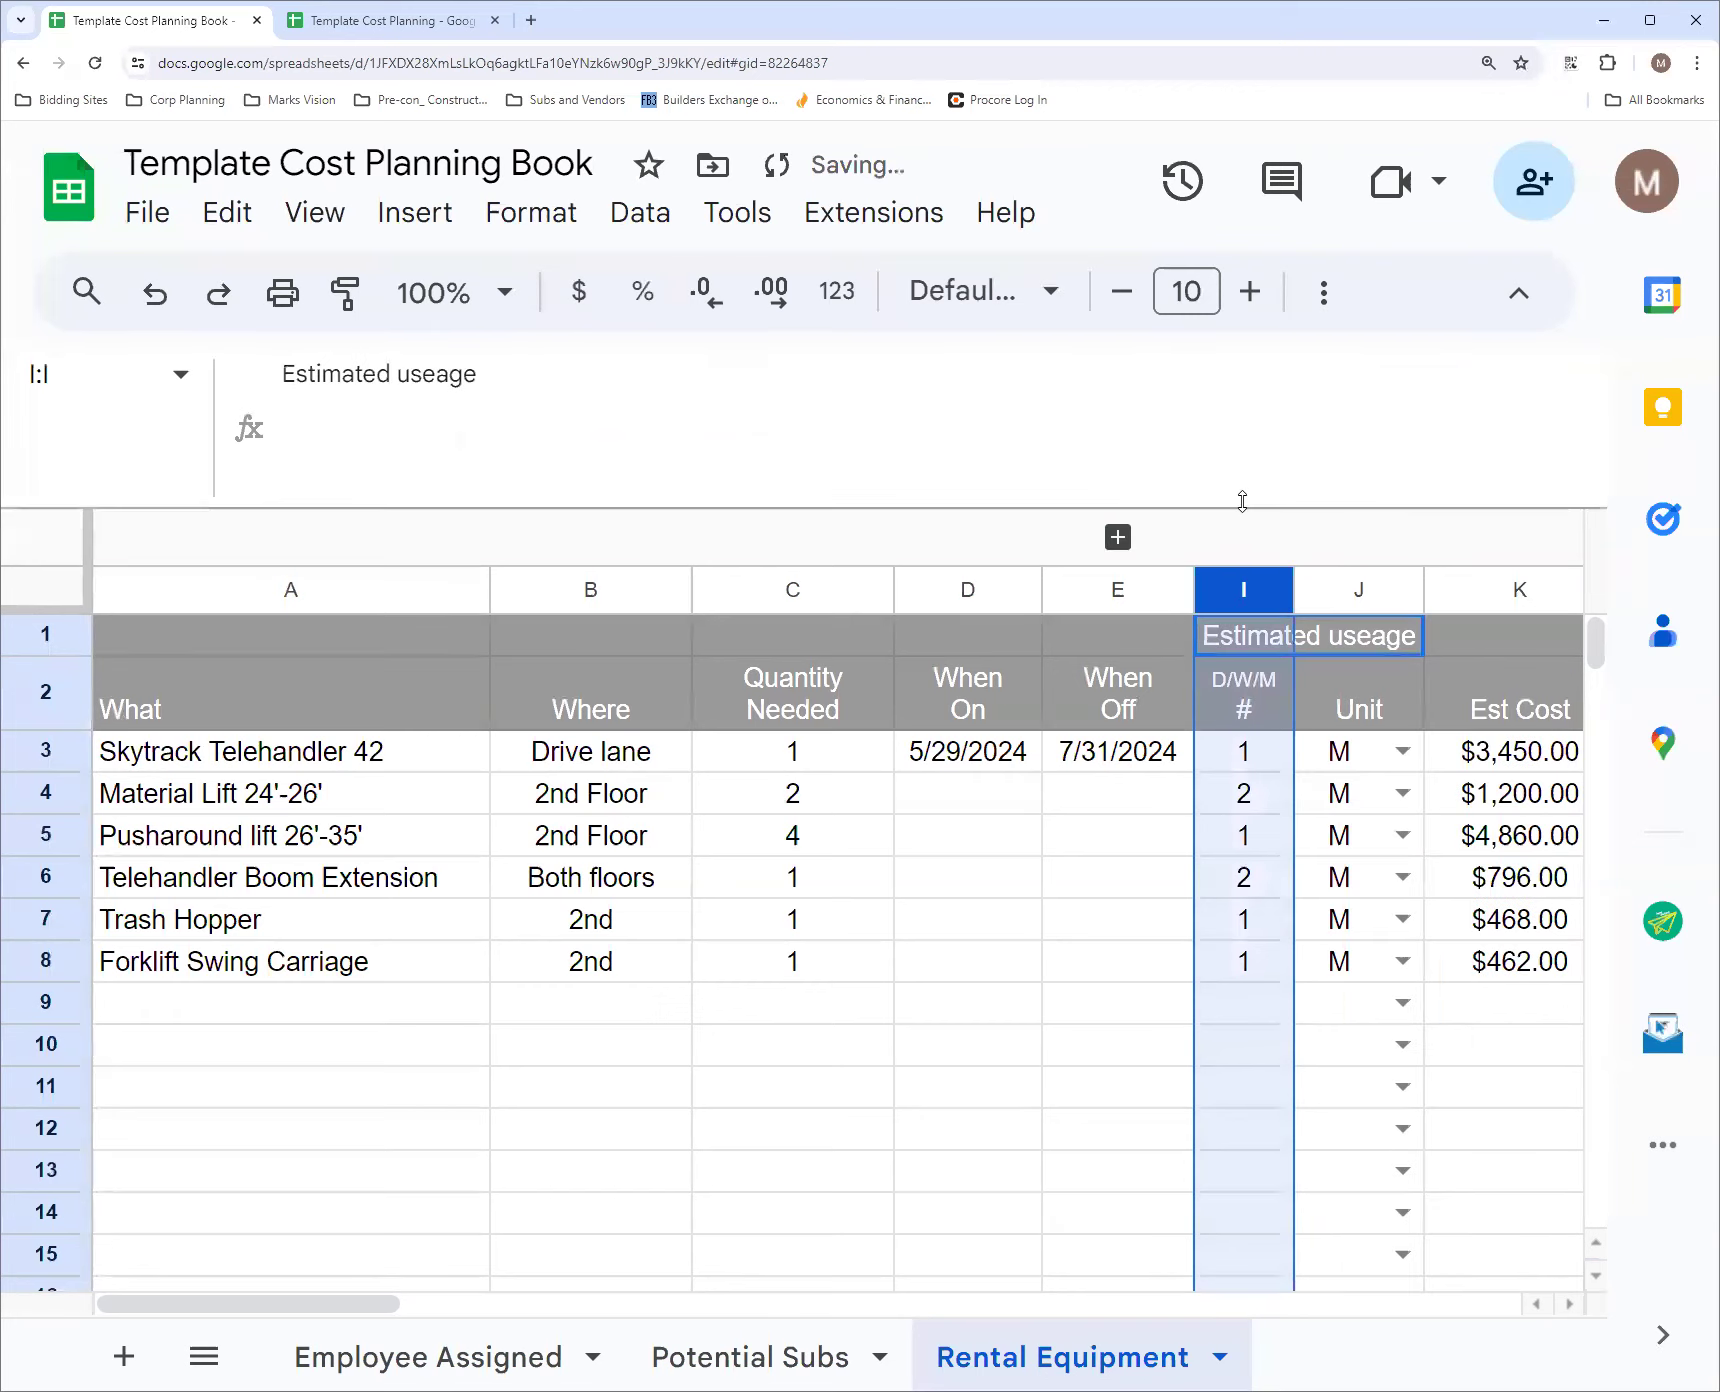
left_click(1482, 637)
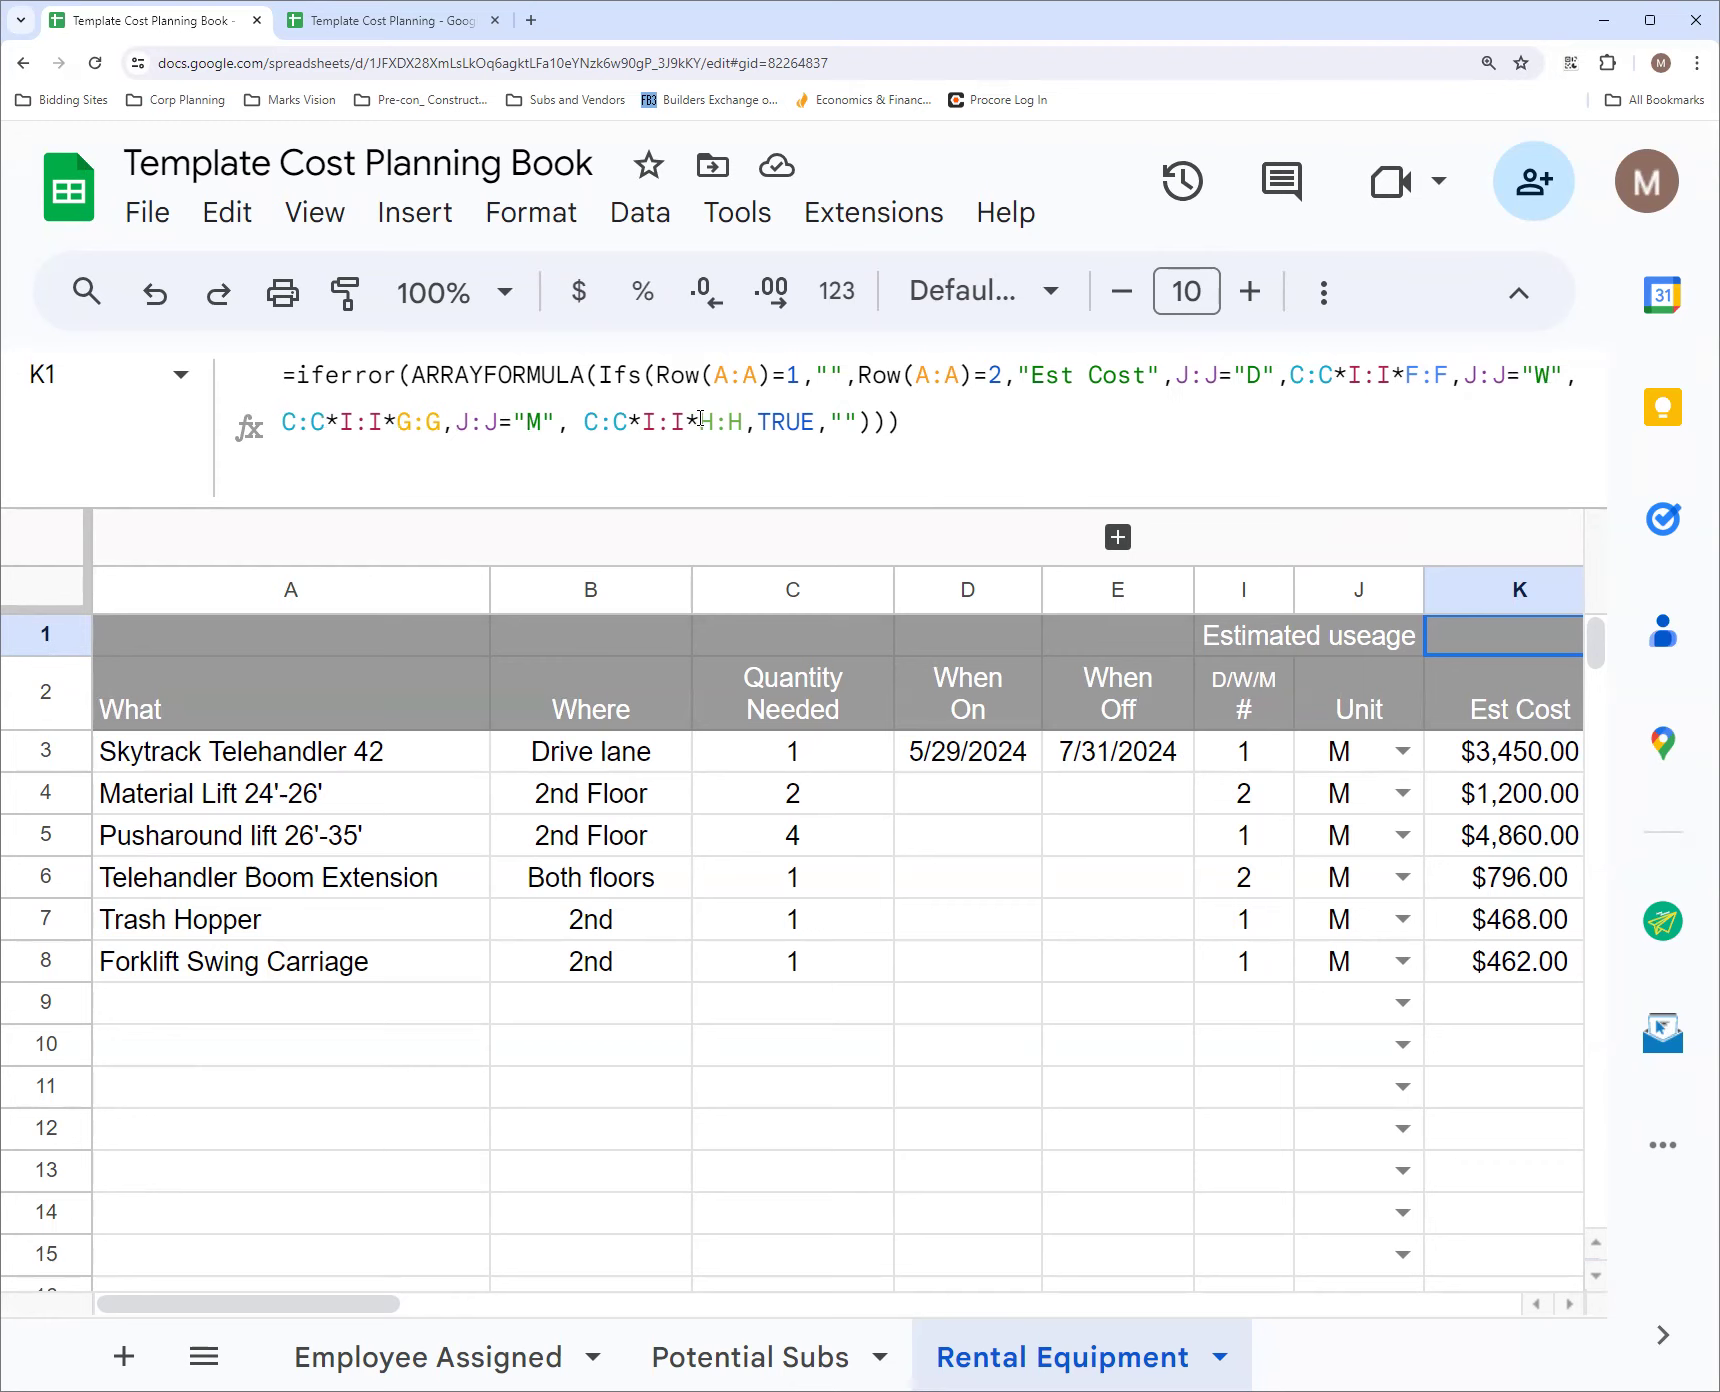
left_click(1120, 538)
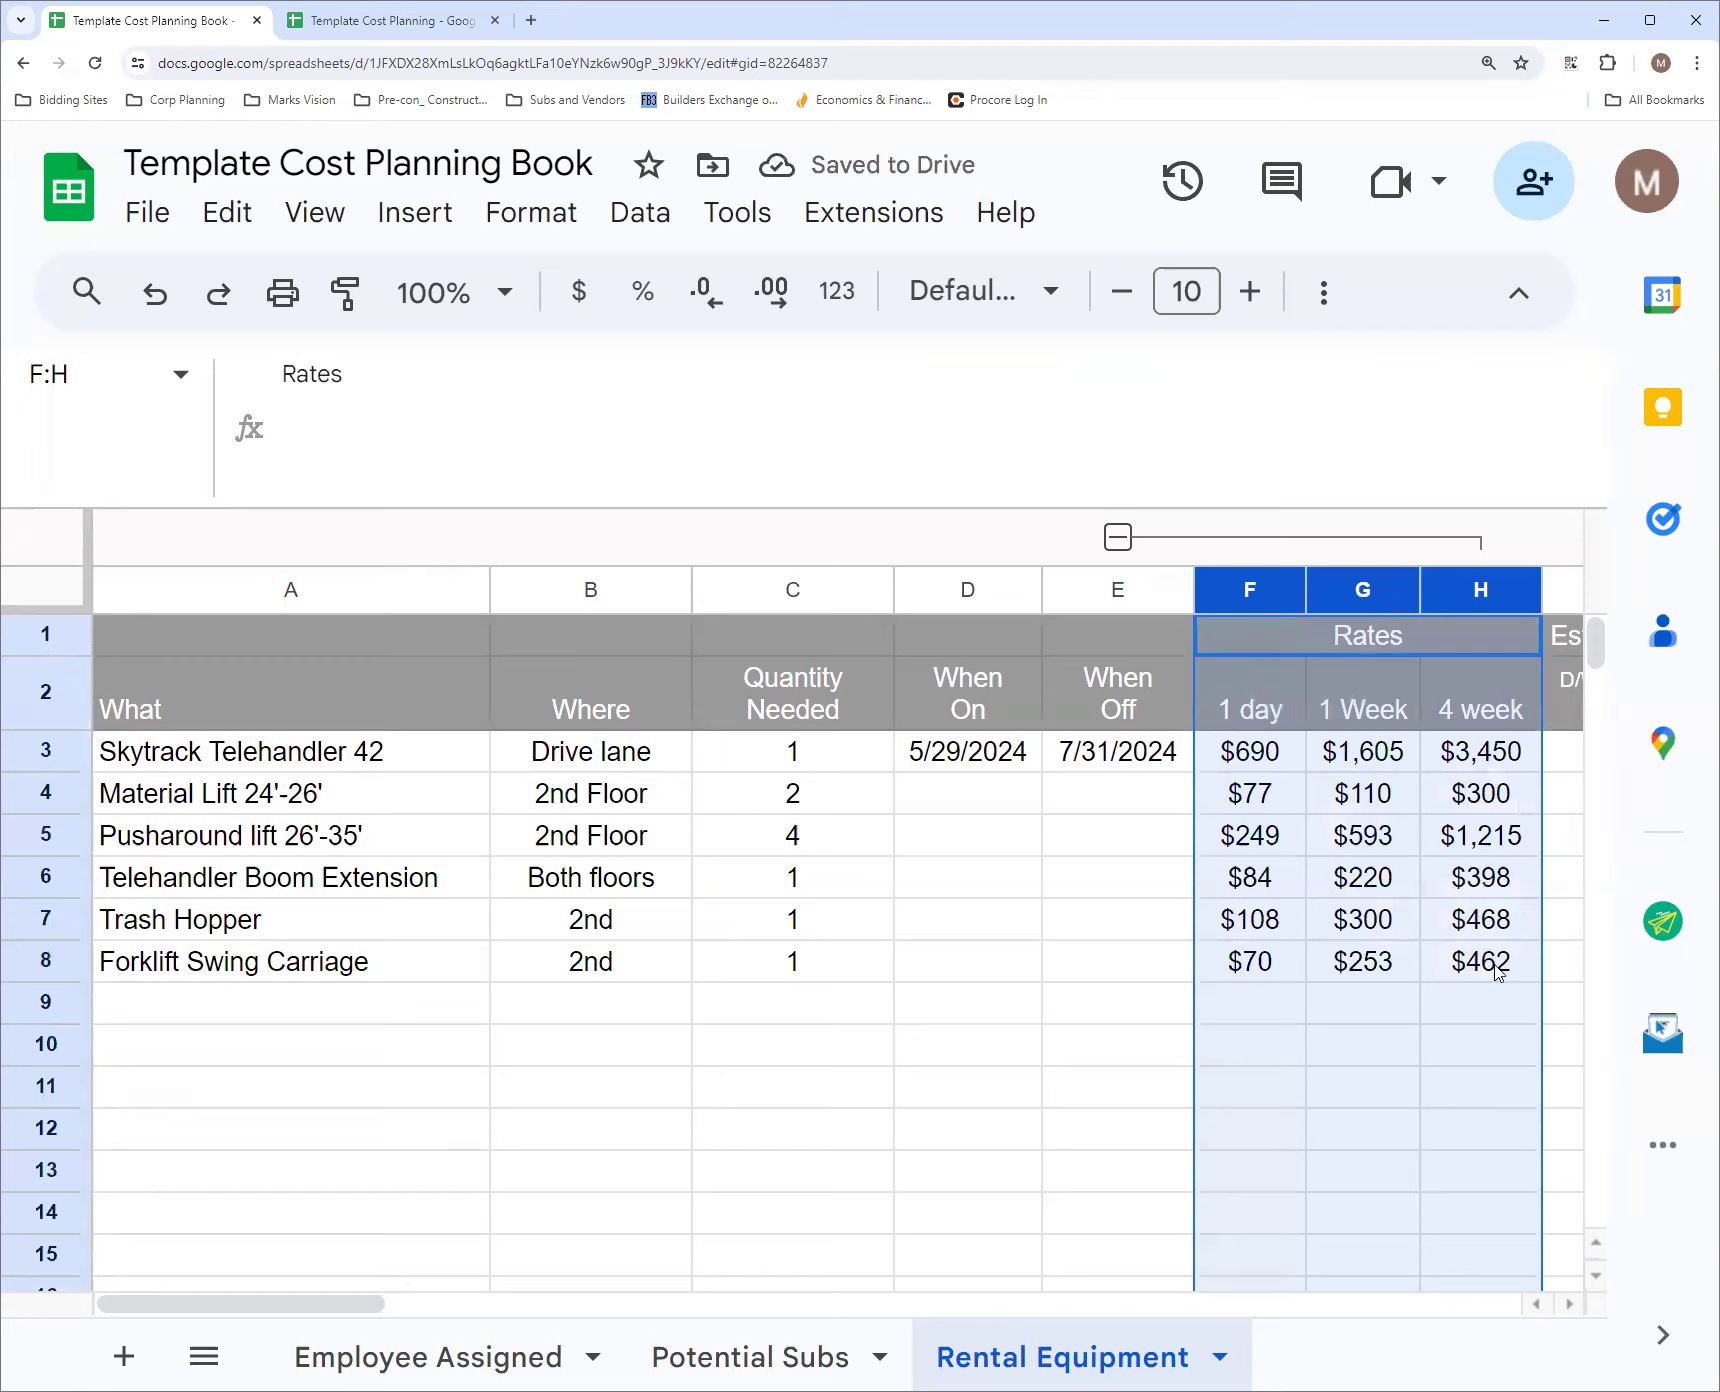
left_click(1118, 537)
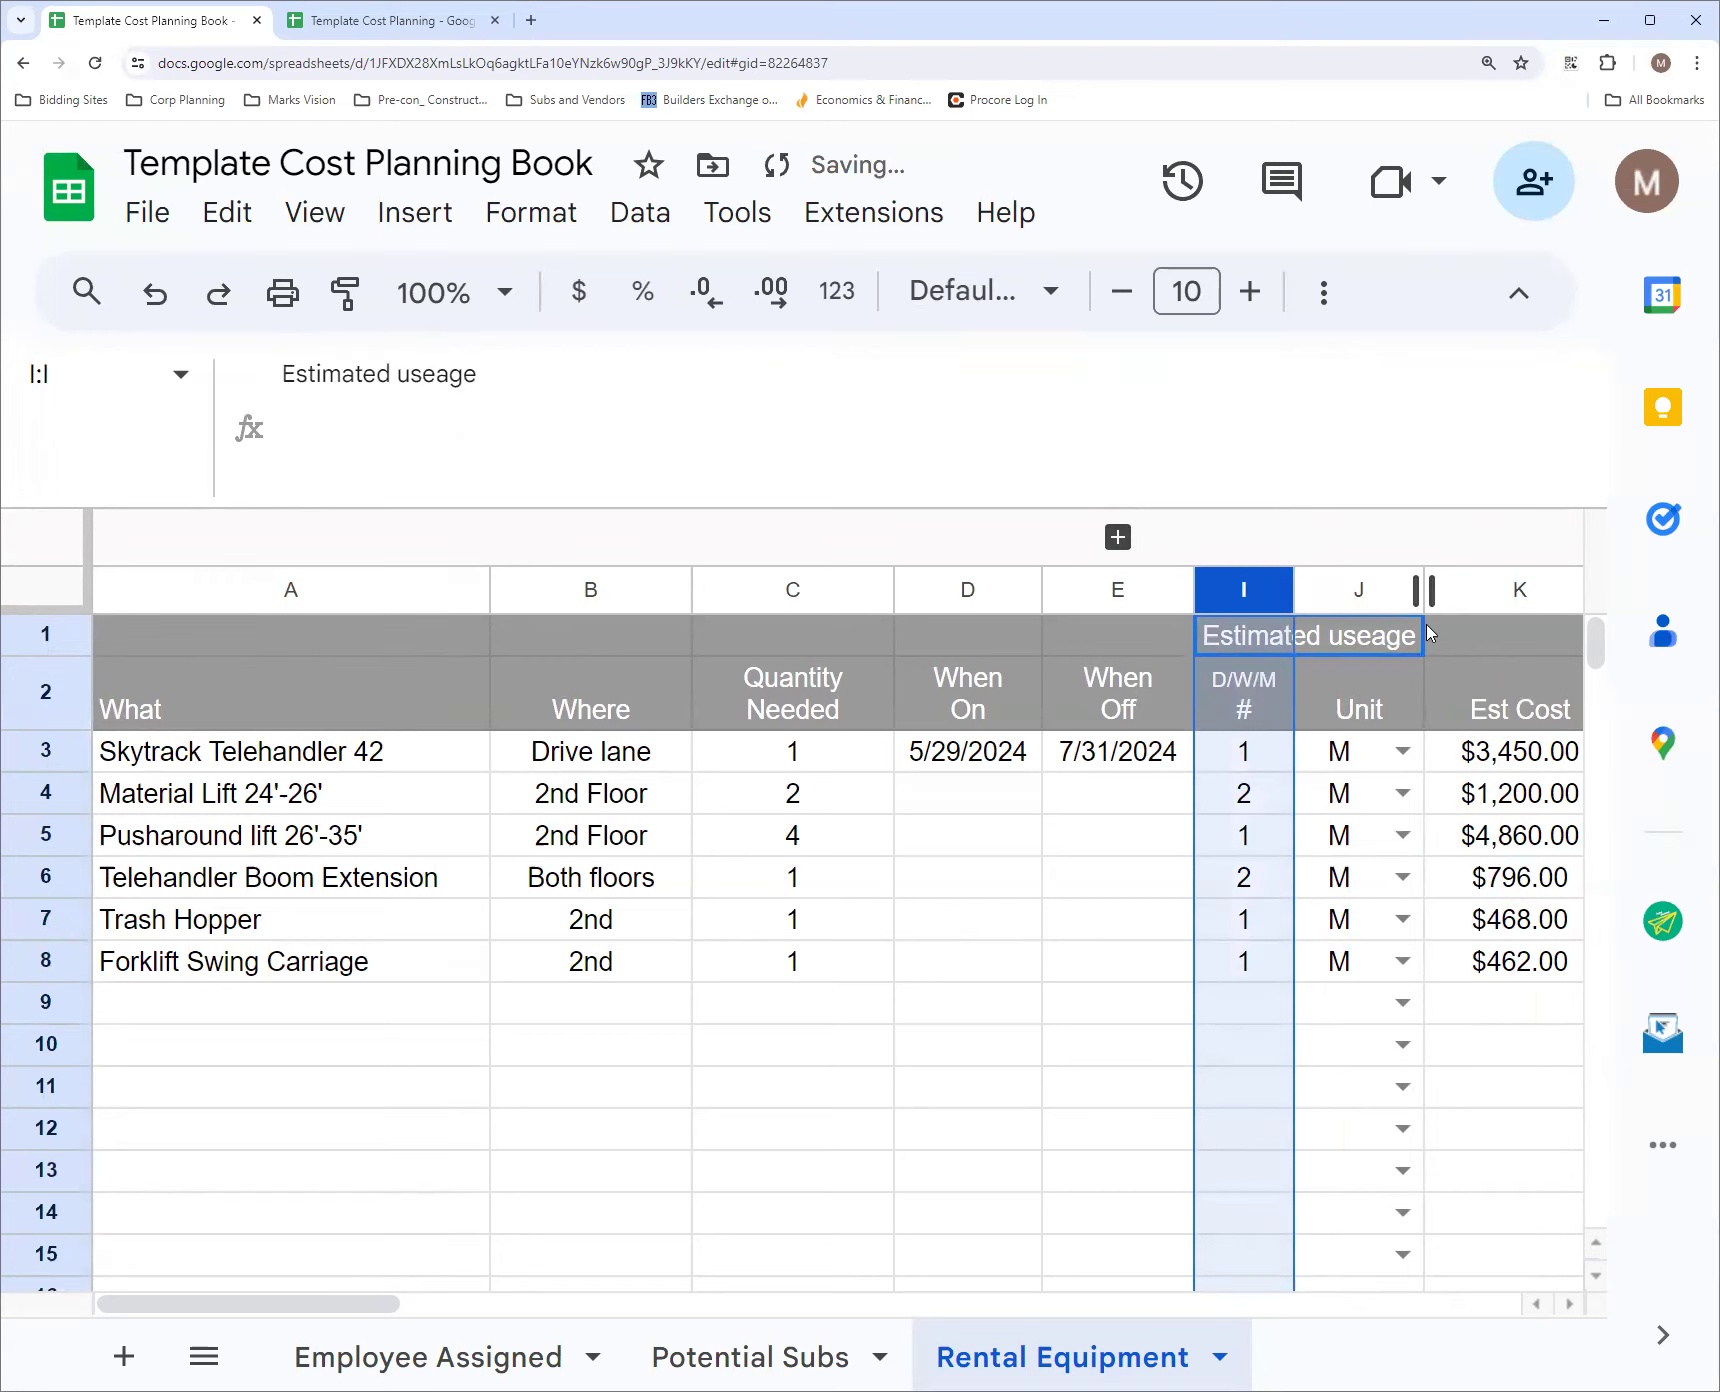
left_click(1453, 640)
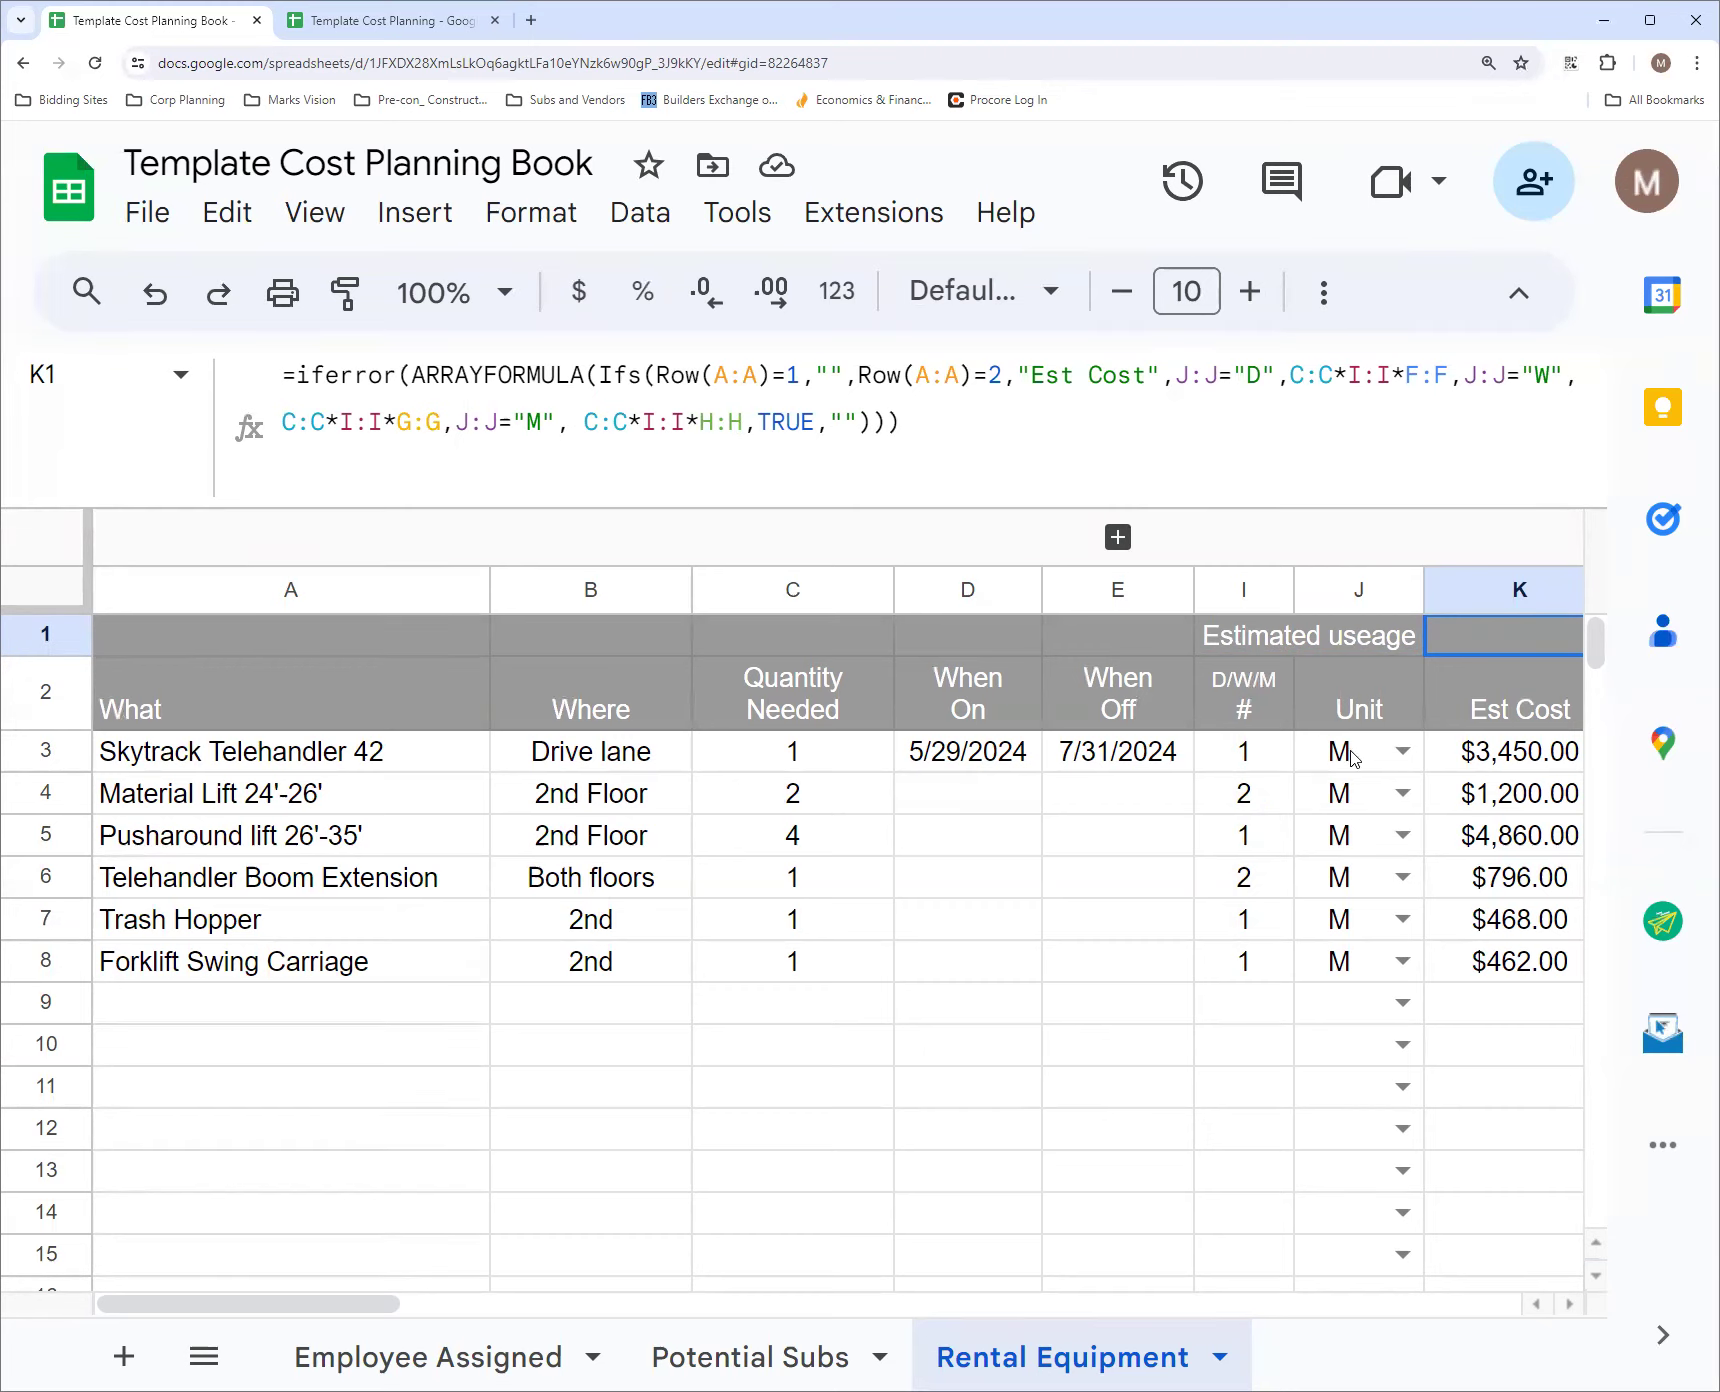
Clear the Unit value of the Forklift Swing Carriage in J8
left_click(1340, 970)
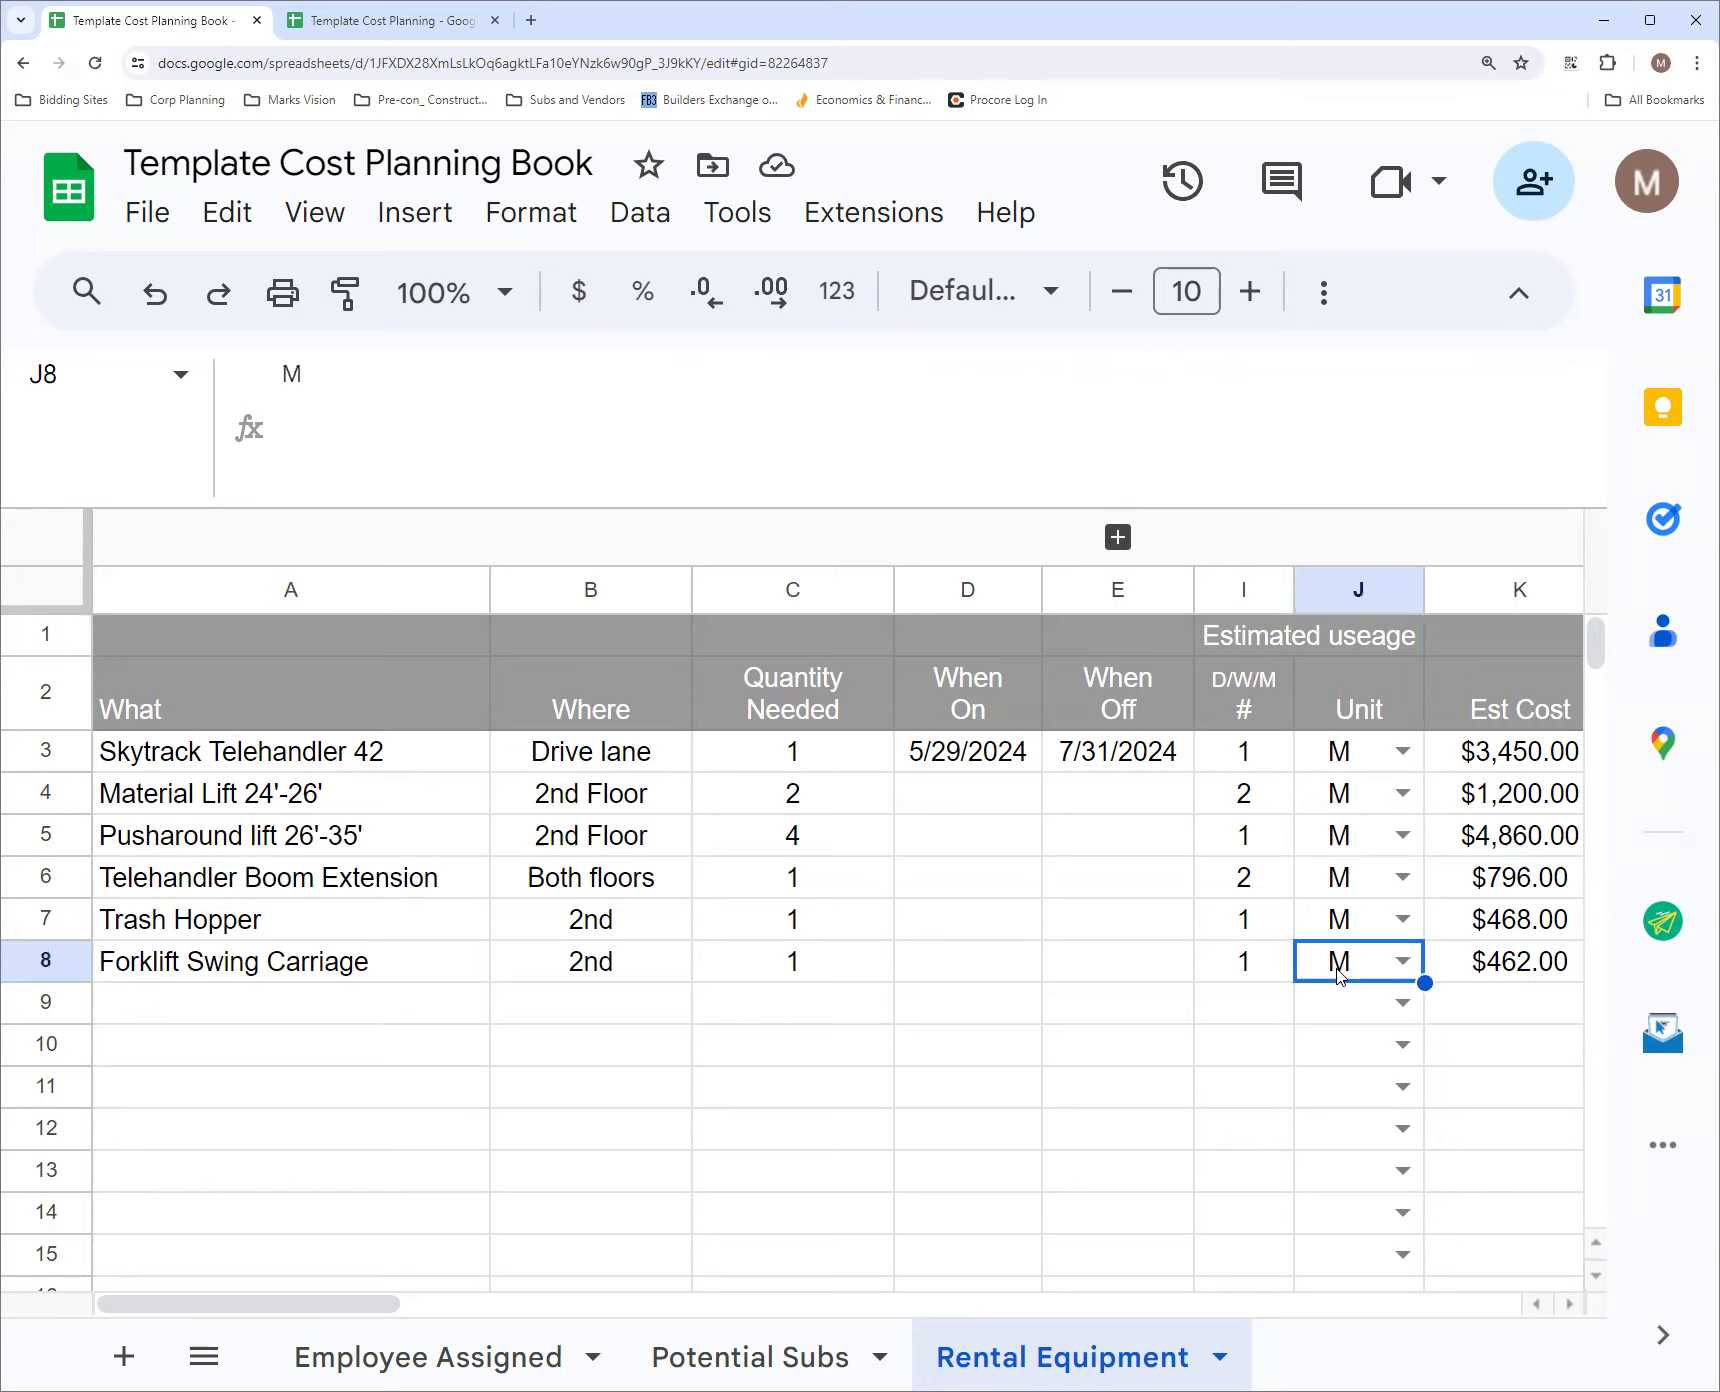
key("Delete")
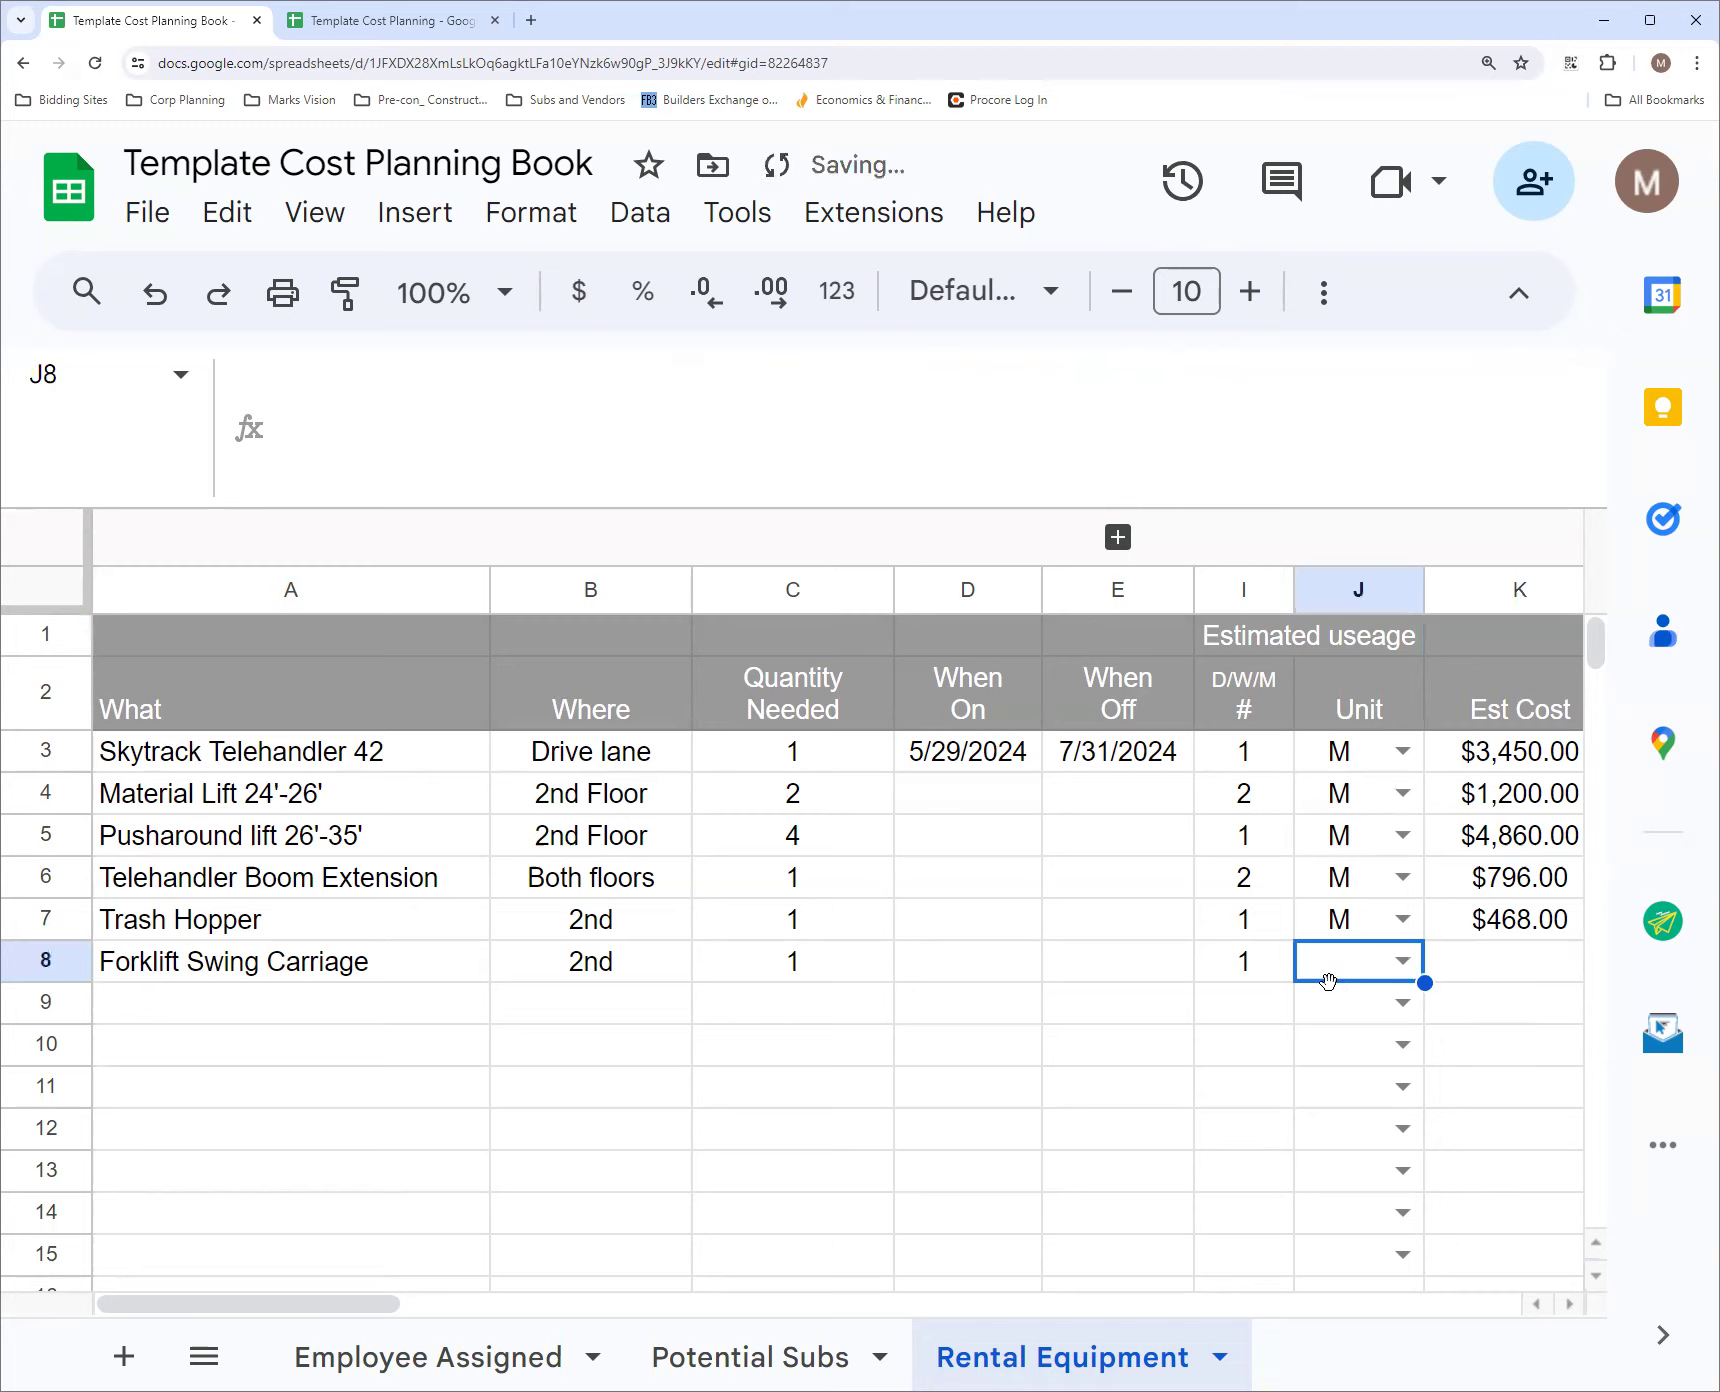
left_click(1093, 977)
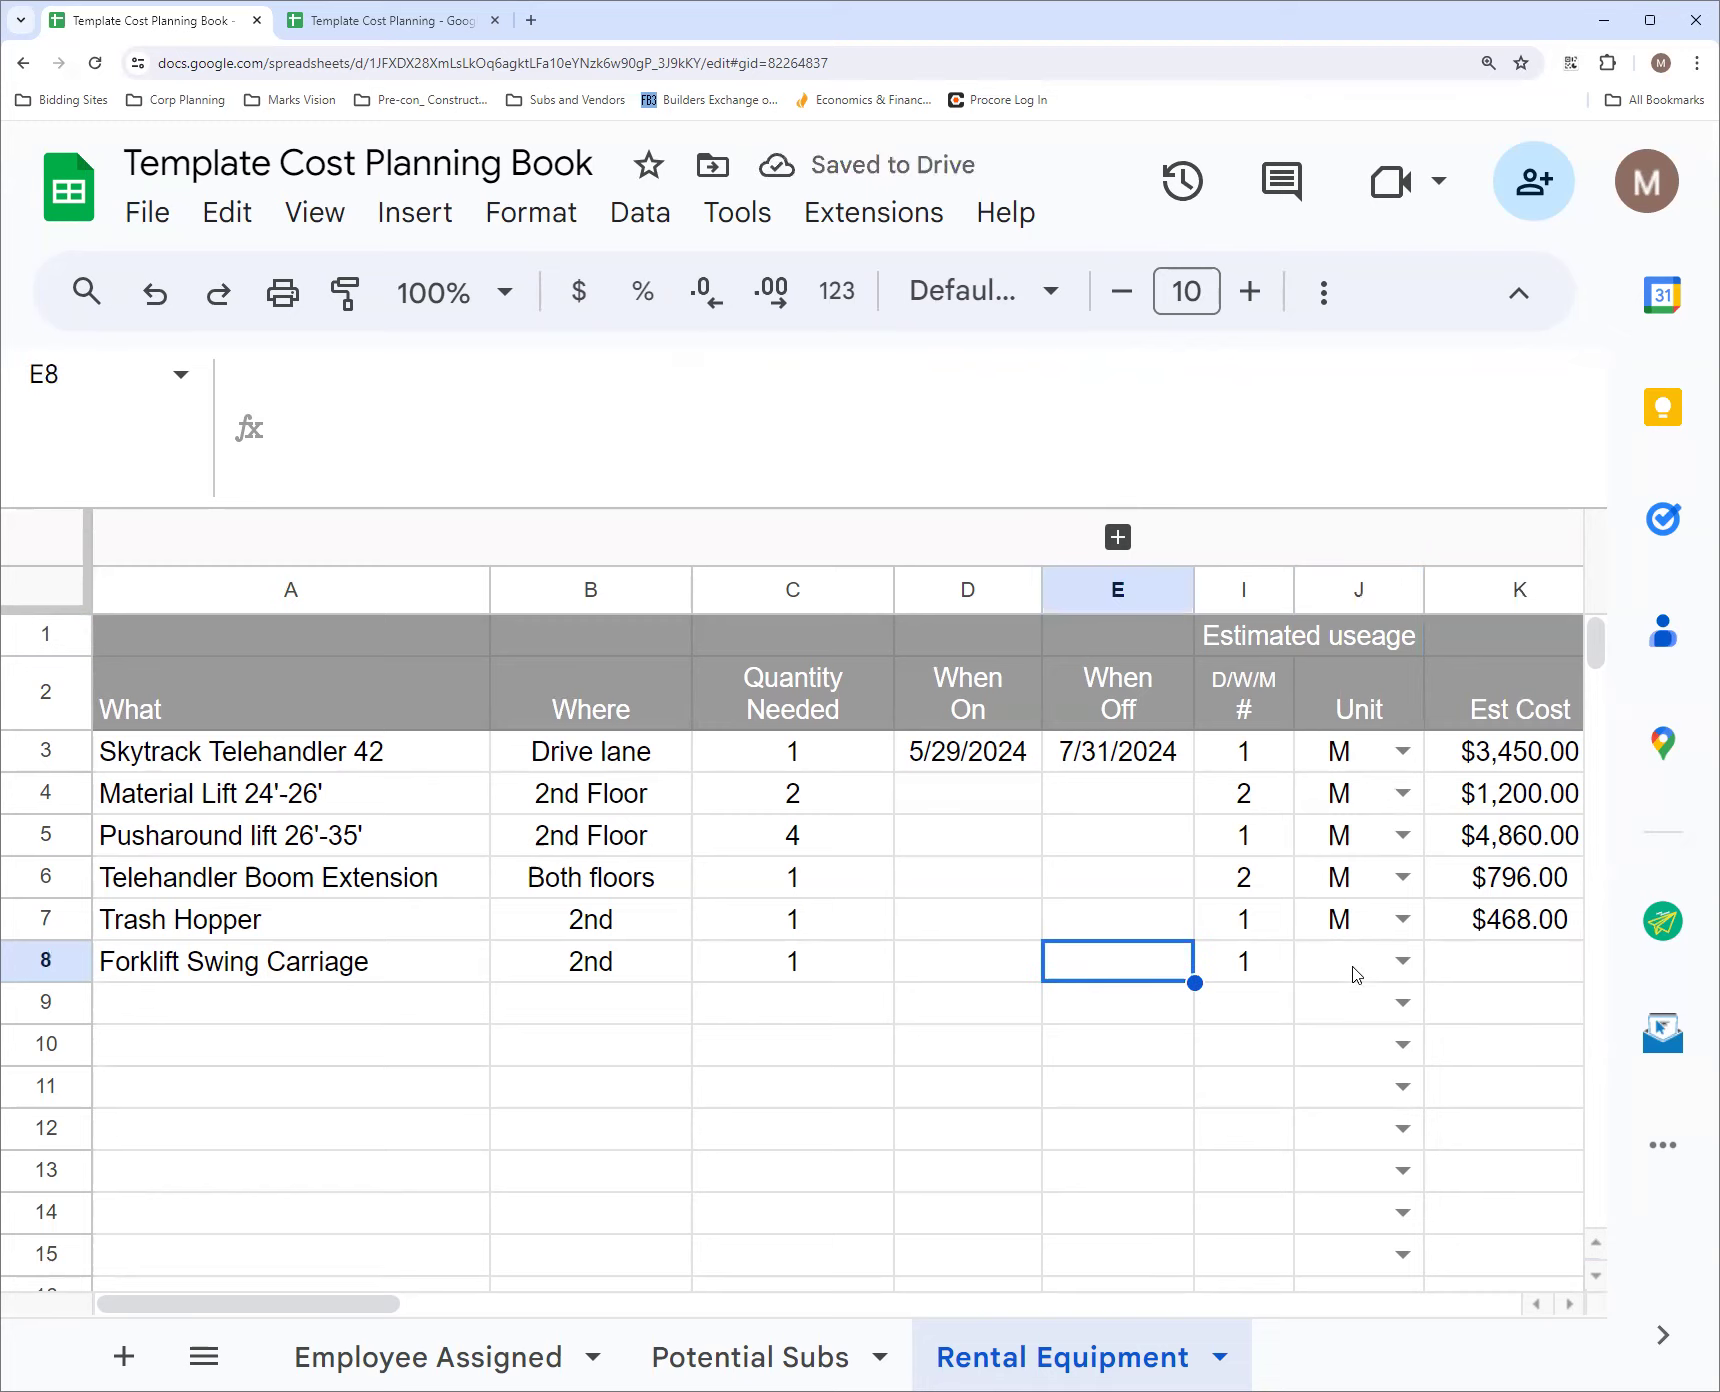
Set the fallback result after TRUE in the K1 Est Cost formula to "5"
left_click(1510, 645)
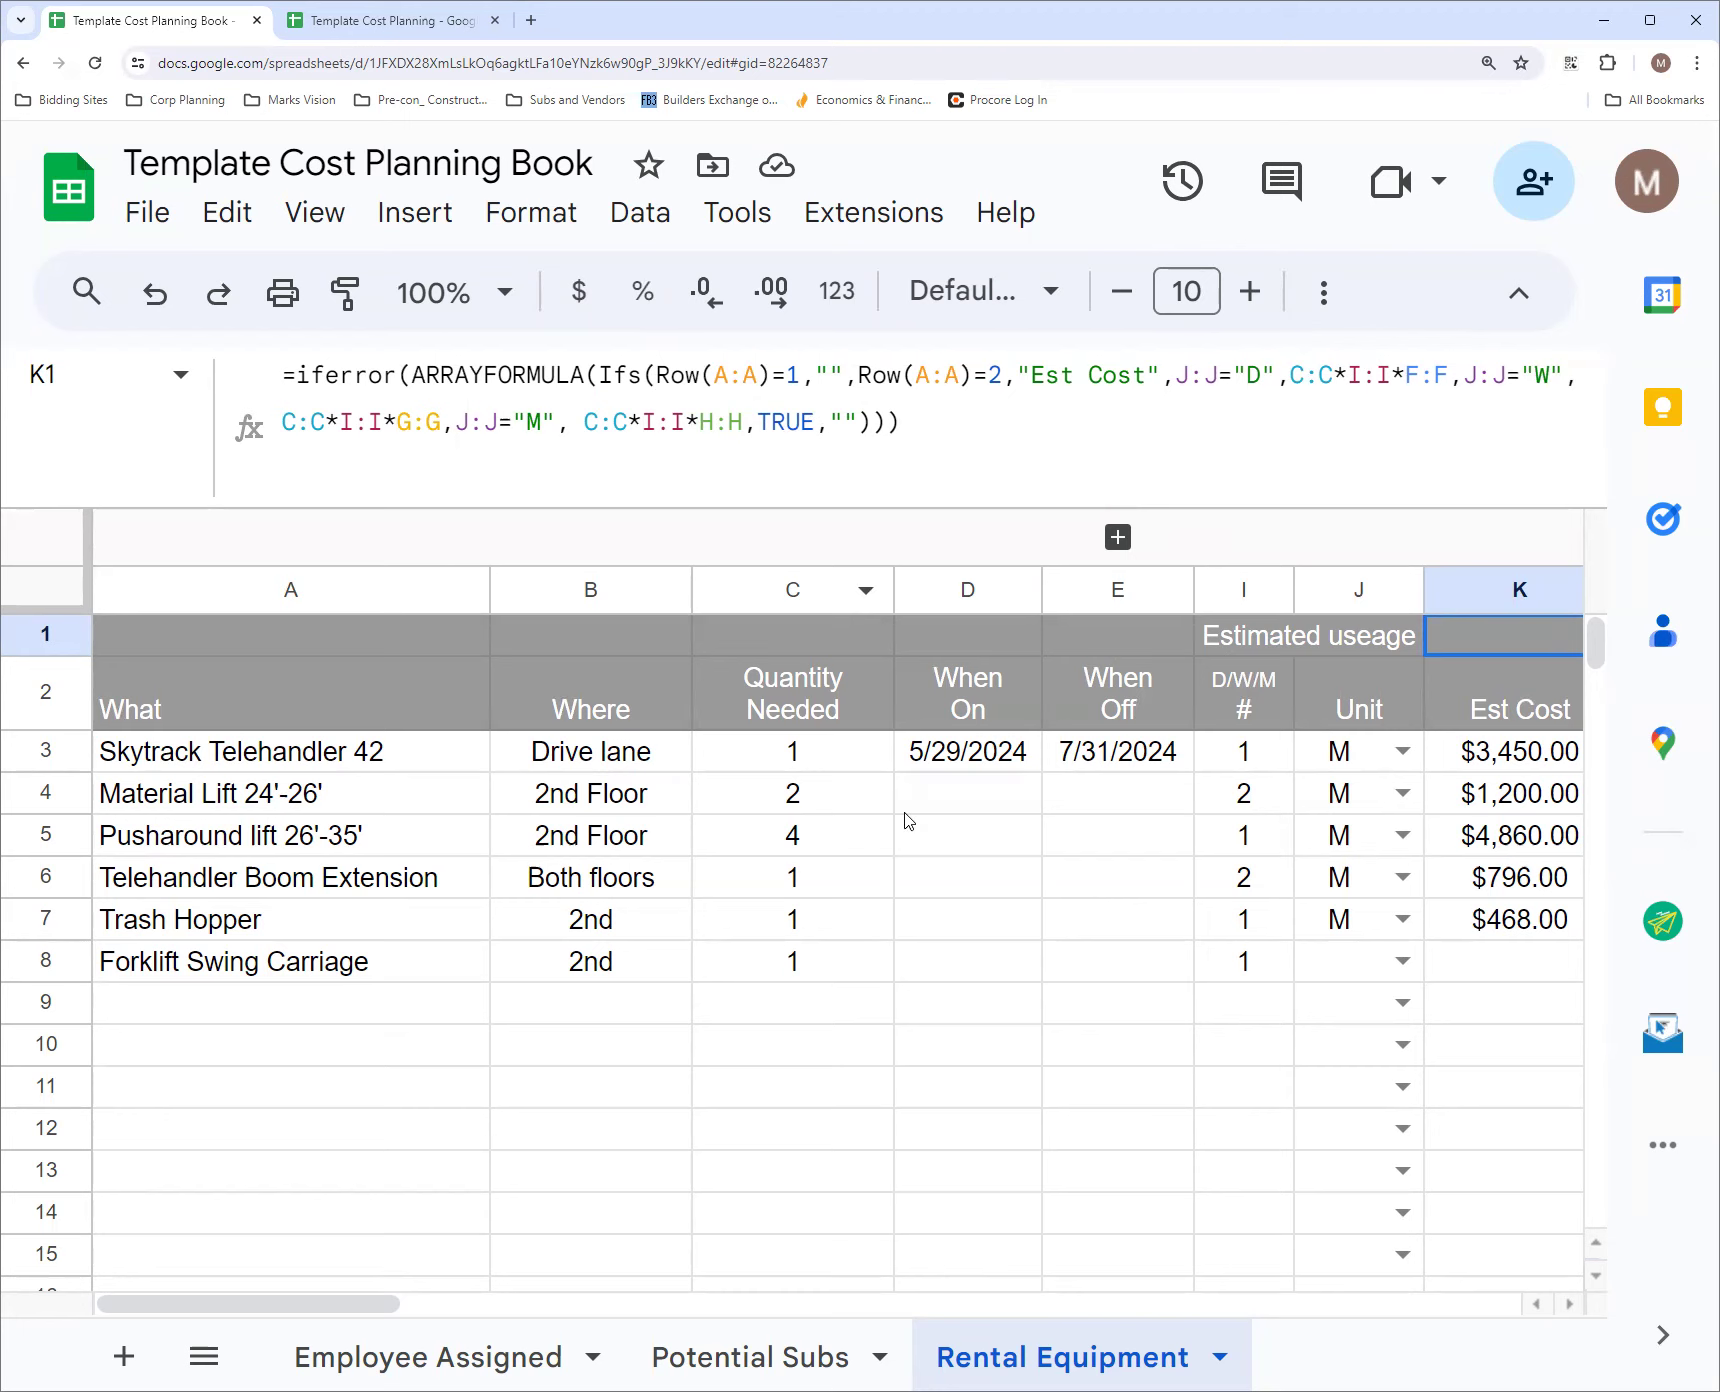
left_click(845, 422)
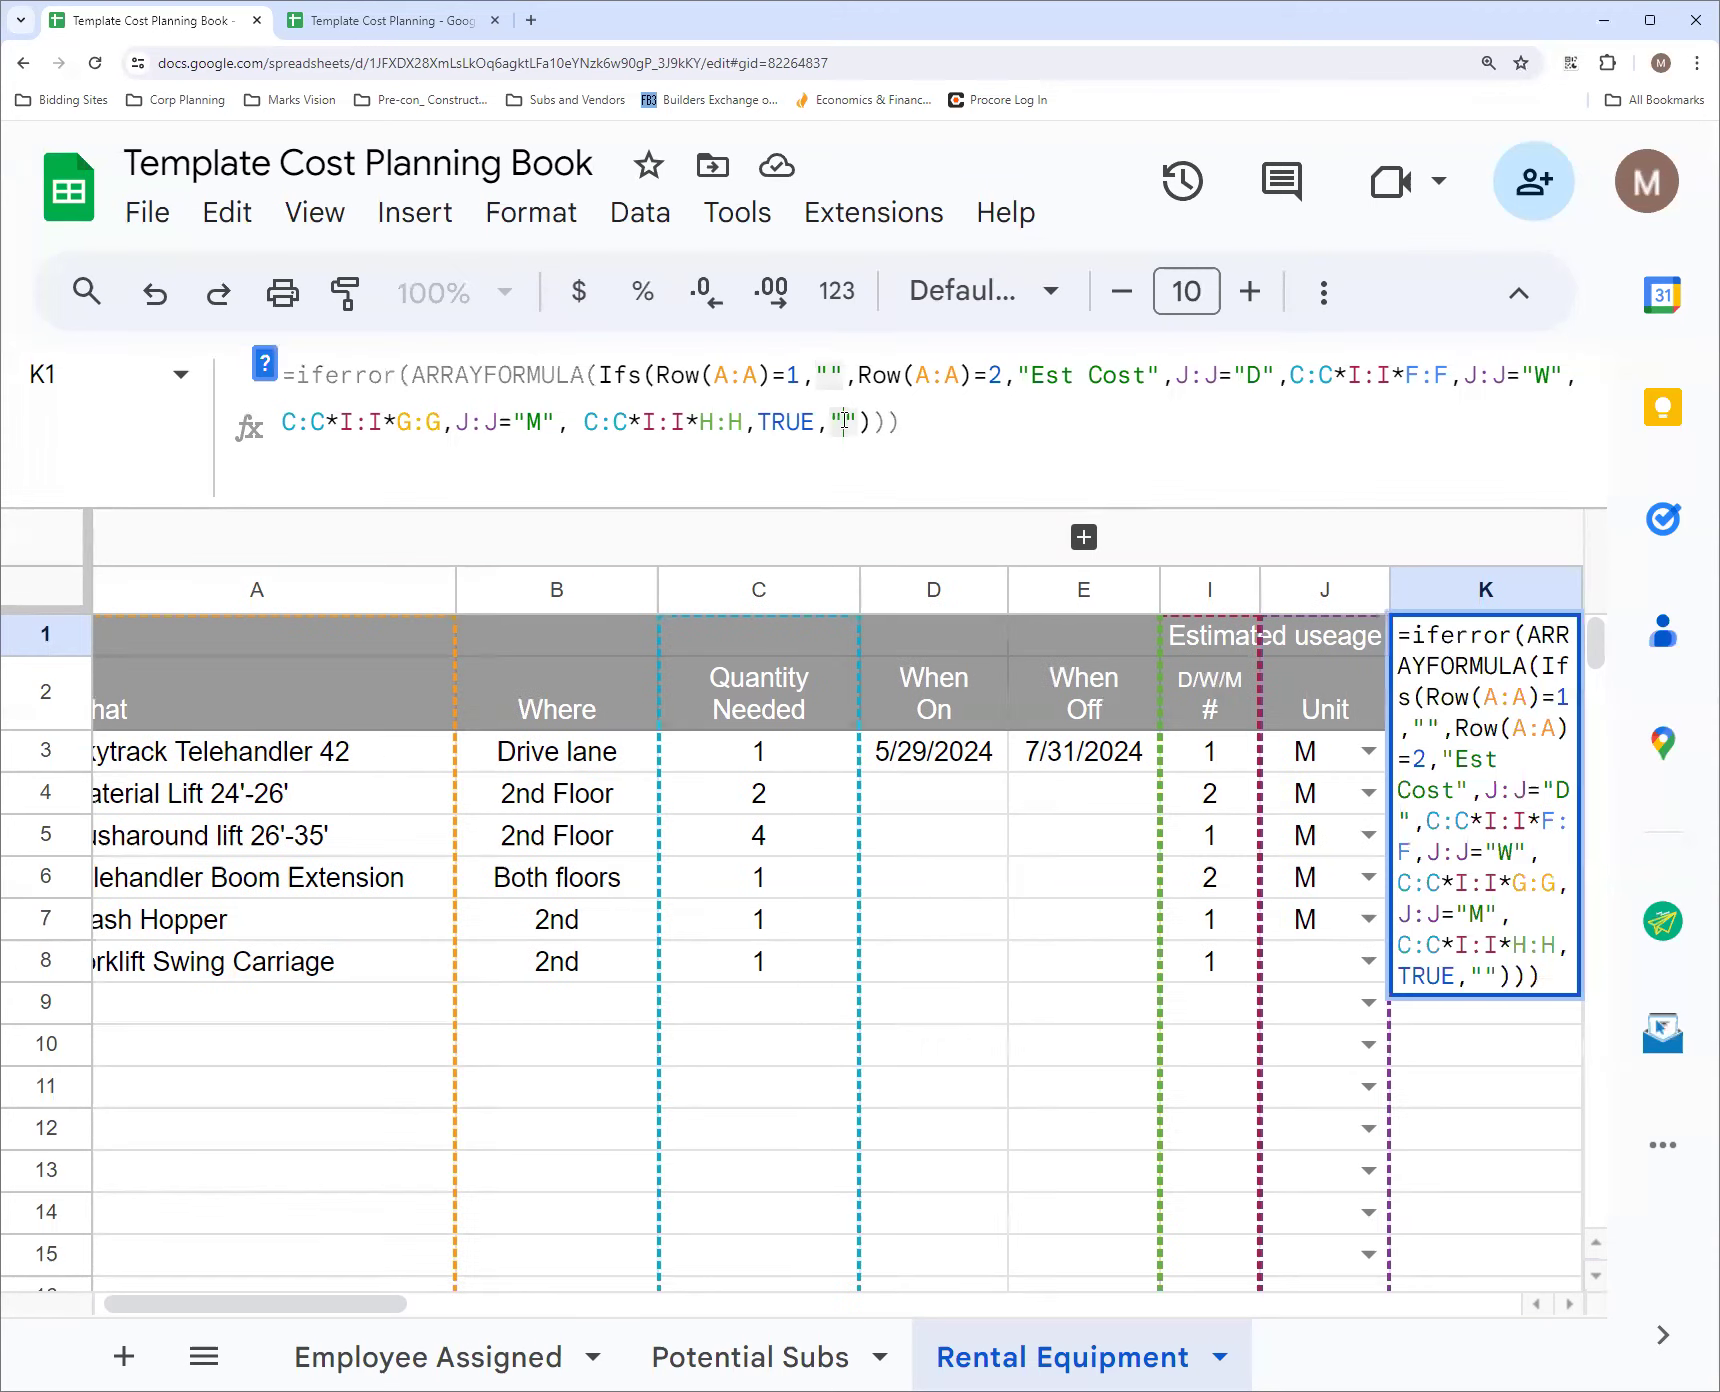
type("5")
key("Return")
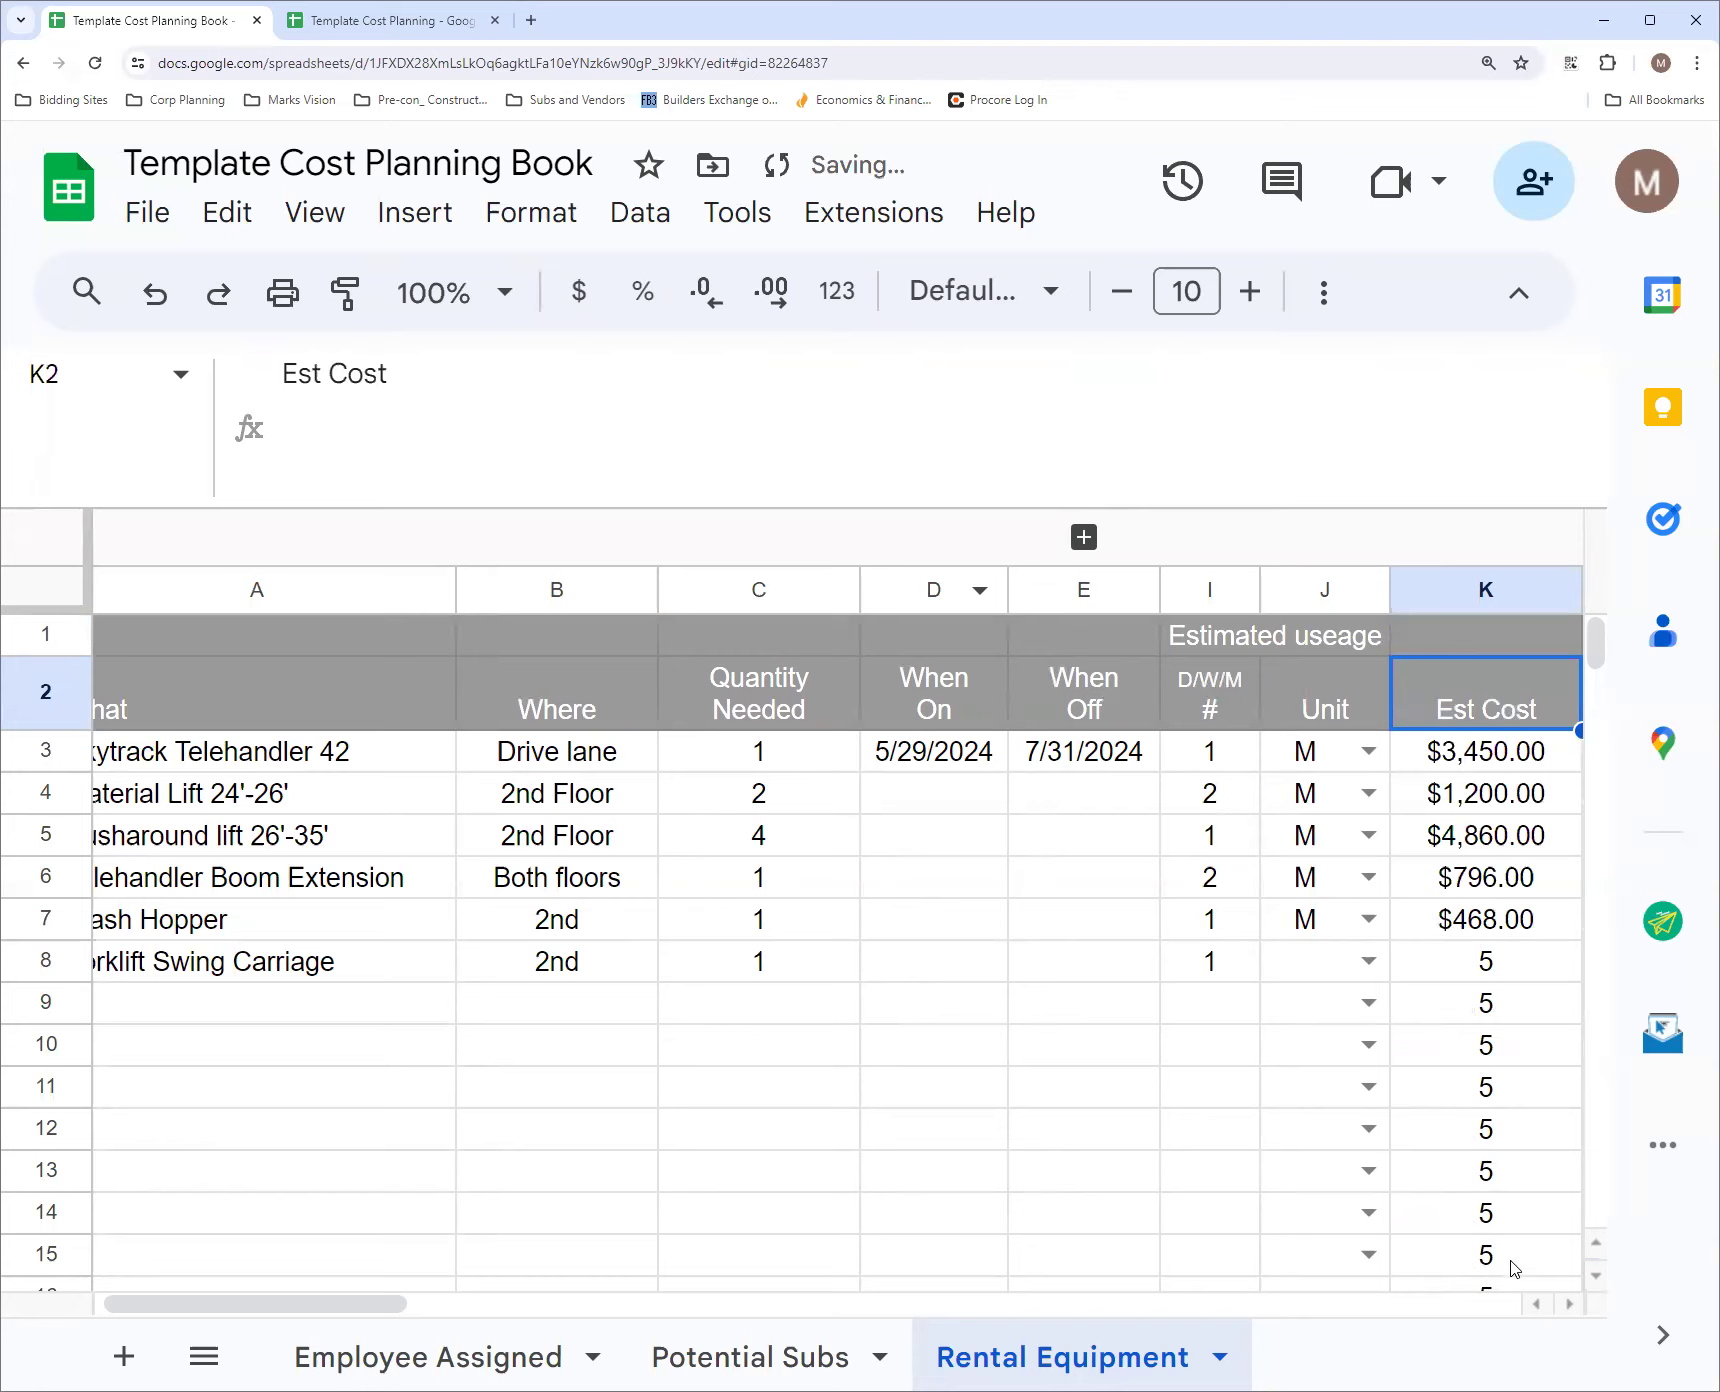
Restore the fallback result after TRUE in the K1 Est Cost formula to an empty string
left_click(1497, 588)
left_click(1490, 638)
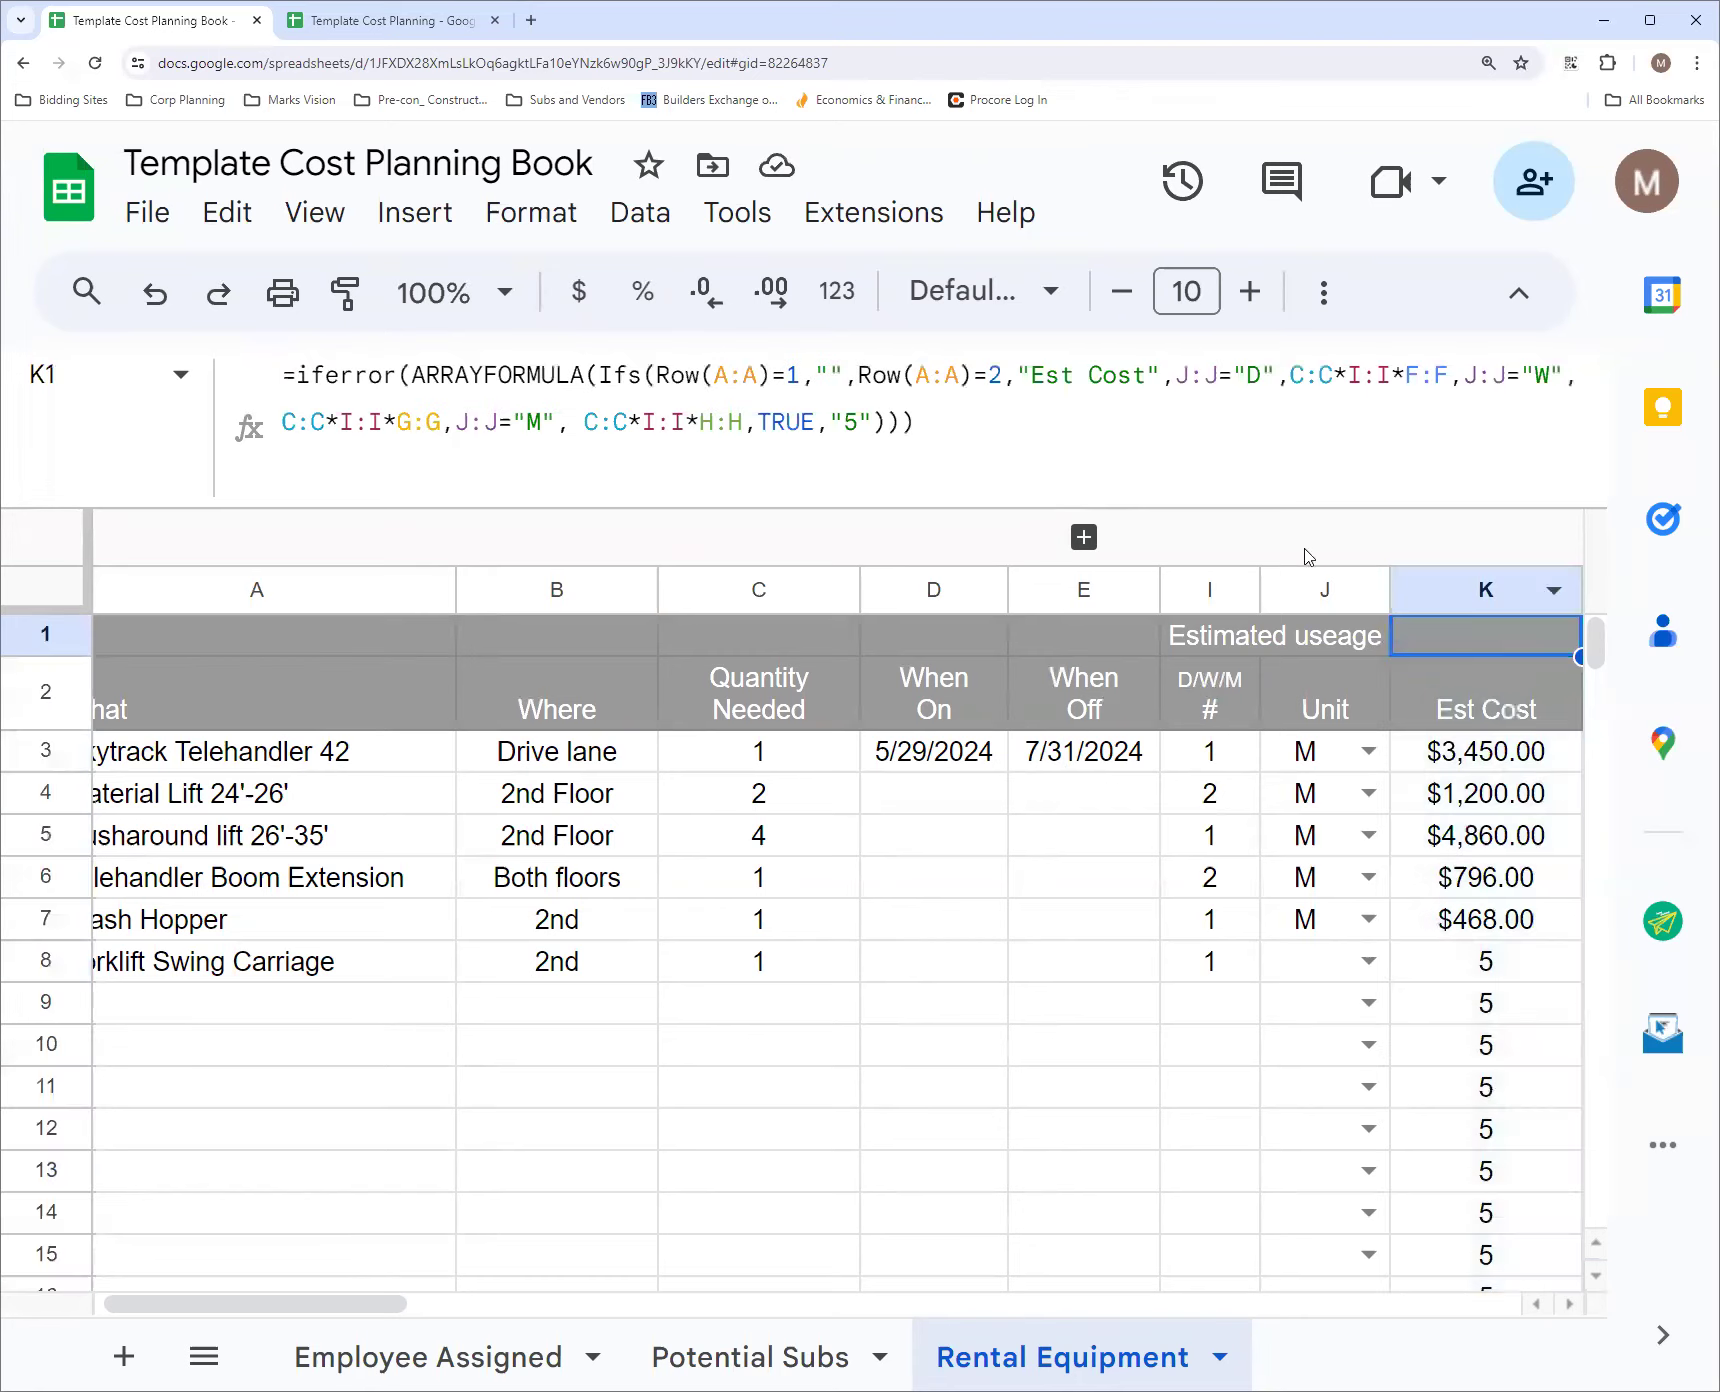
double_click(850, 424)
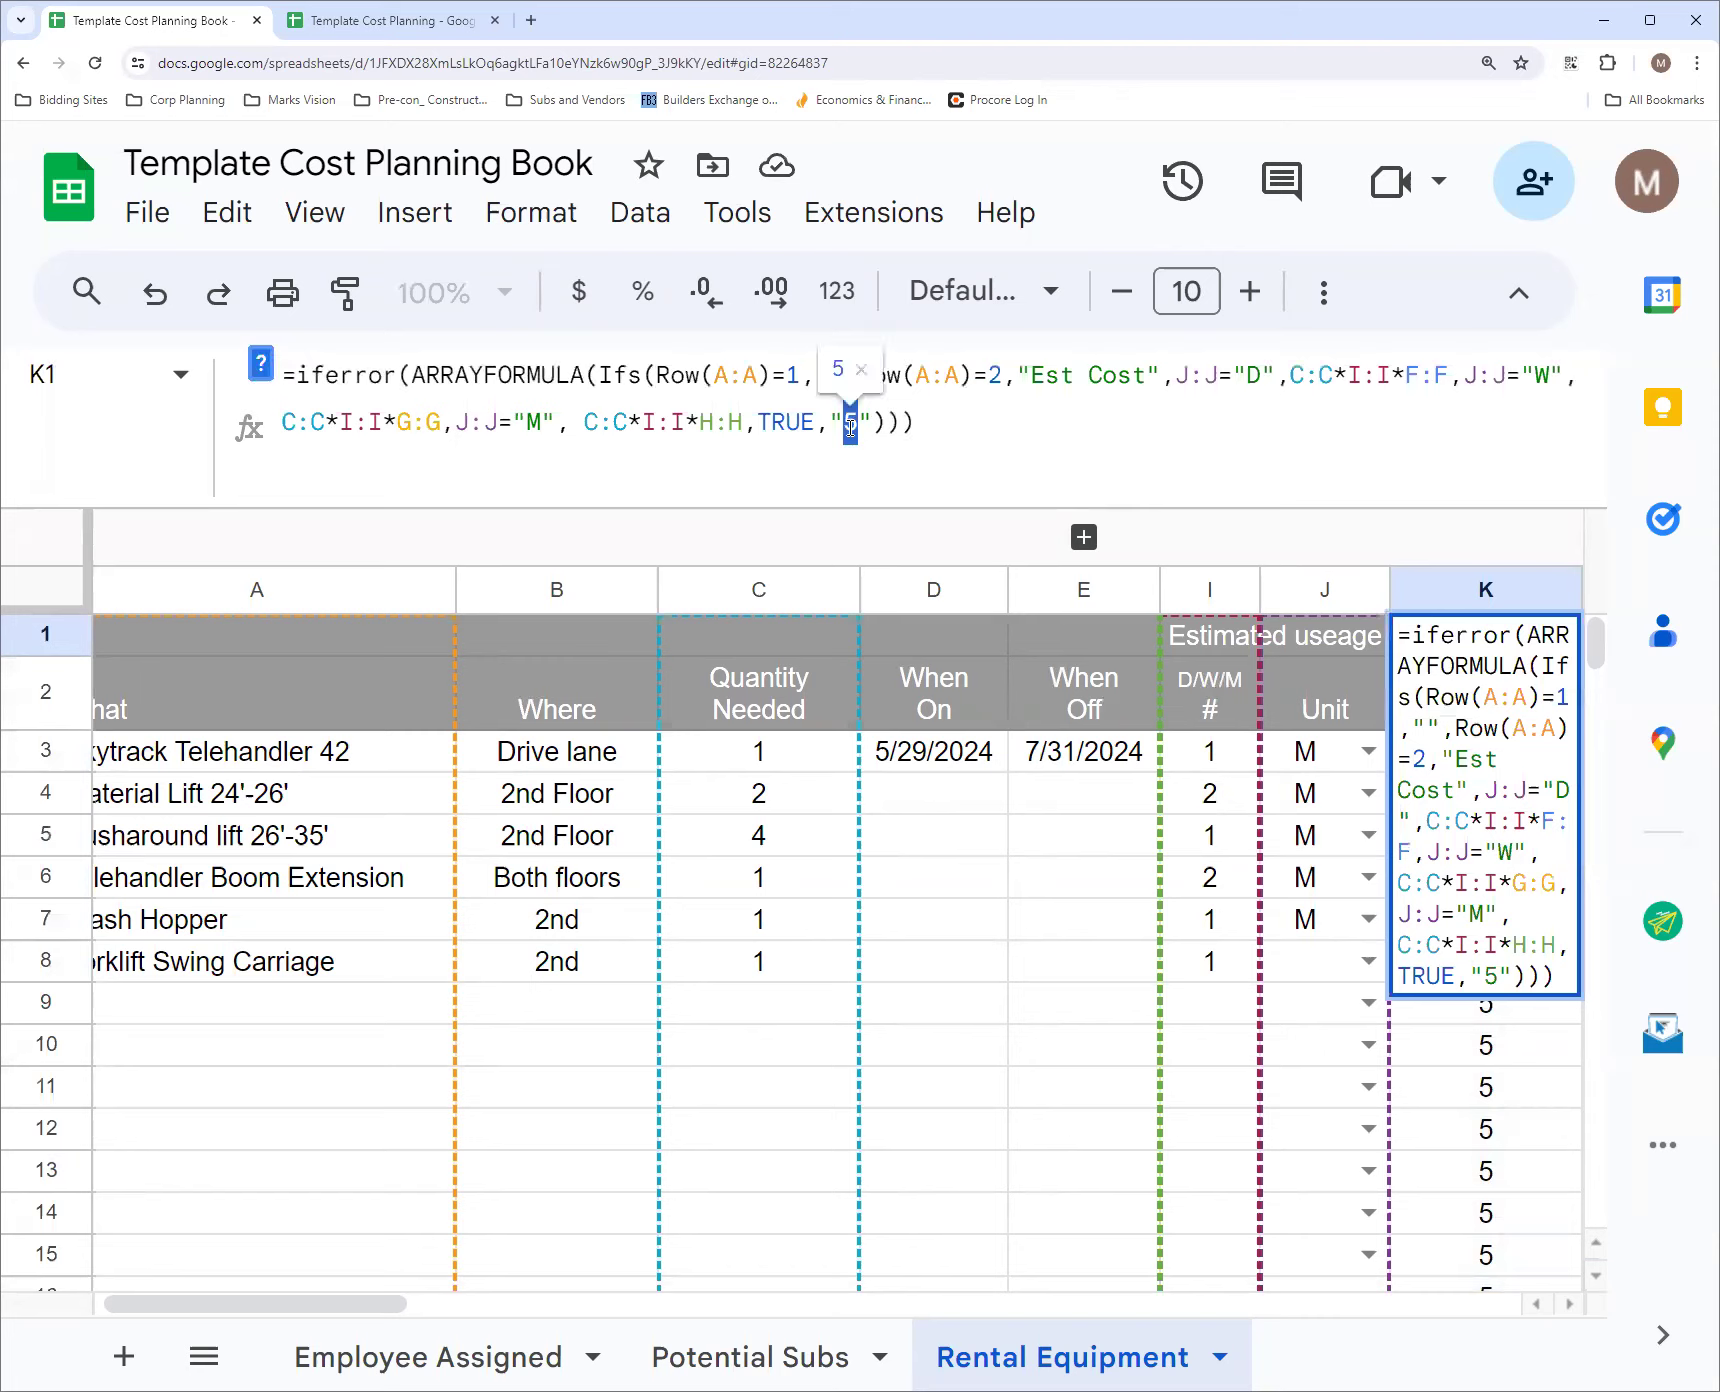
key("BackSpace")
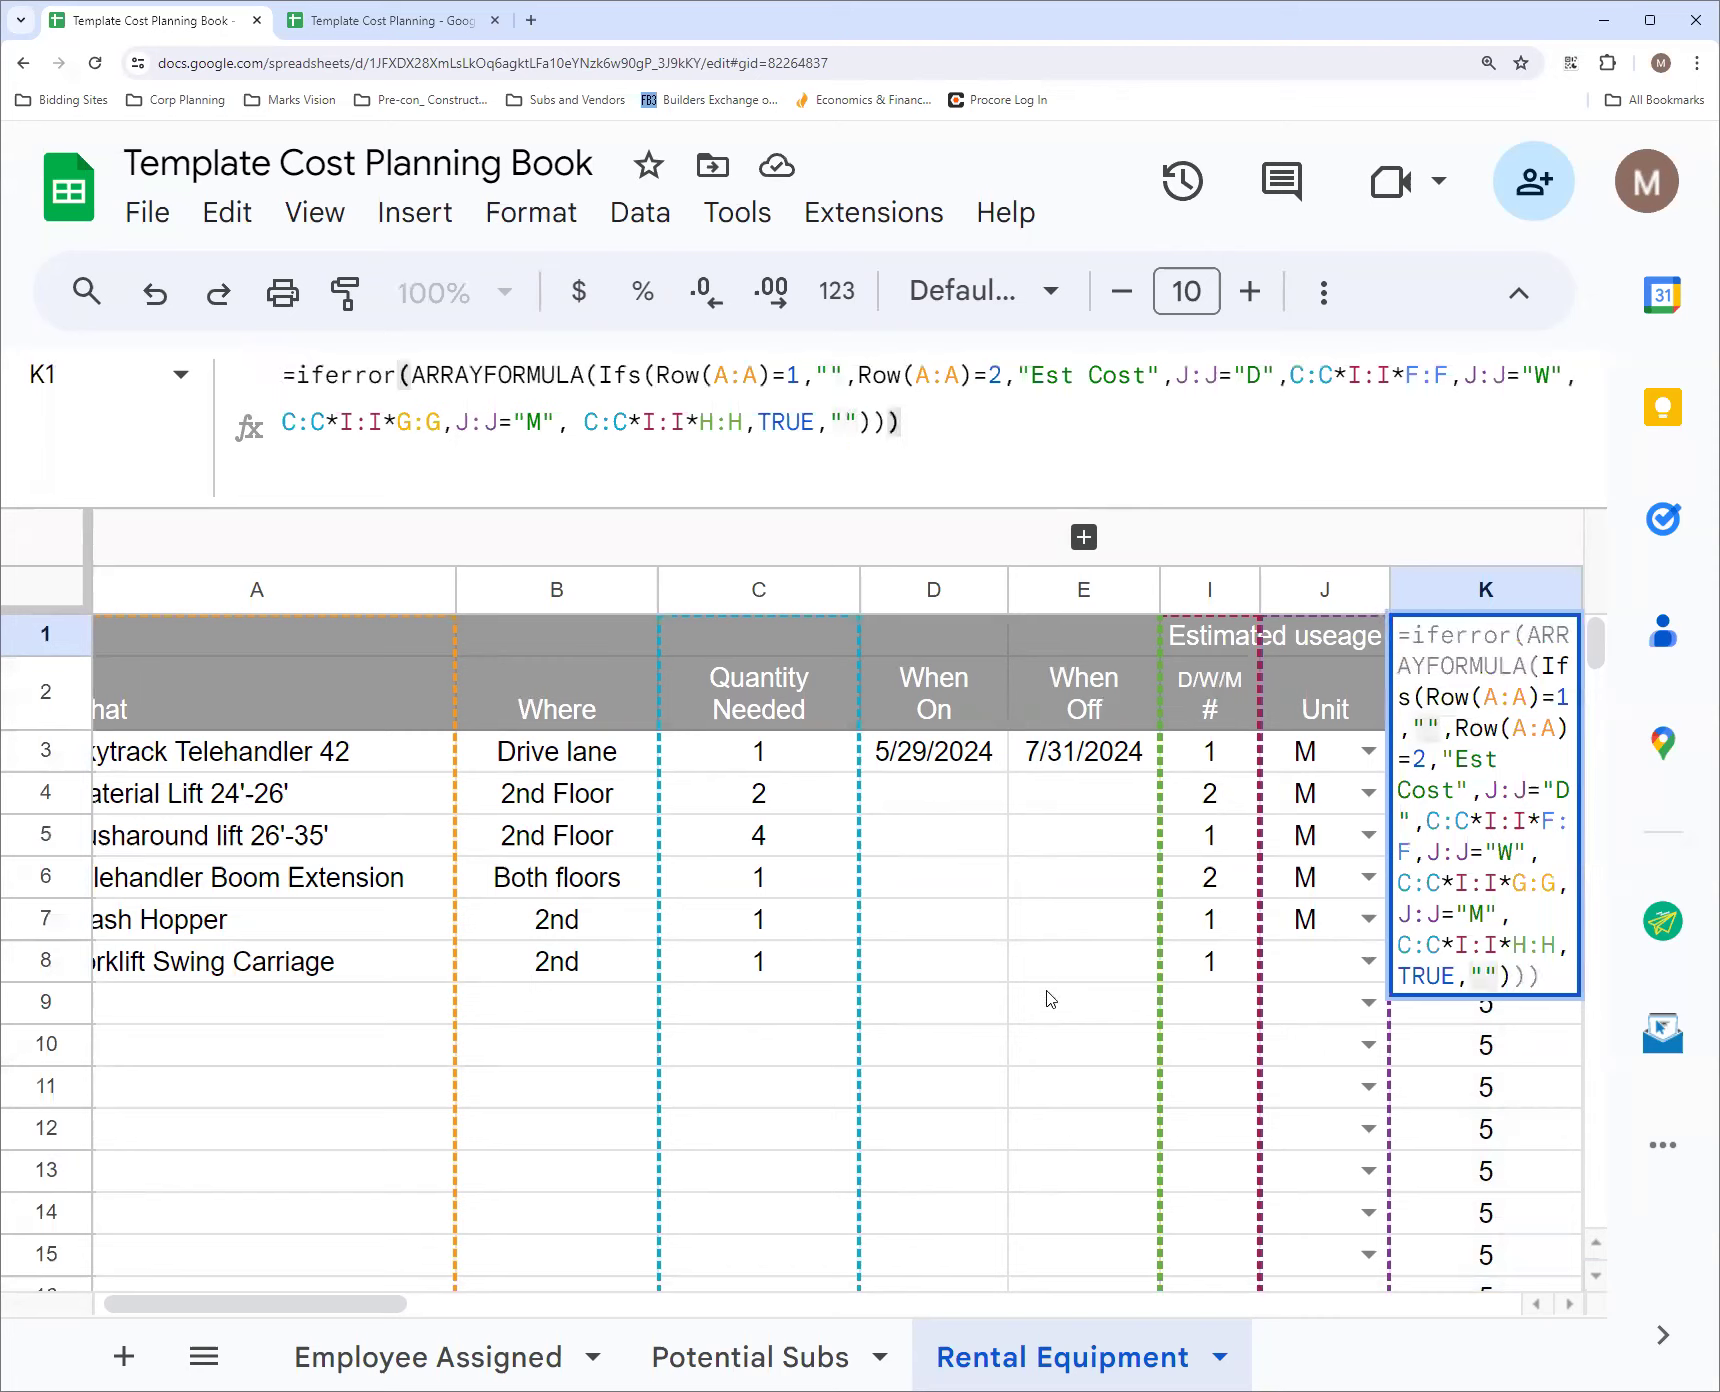
left_click(1050, 999)
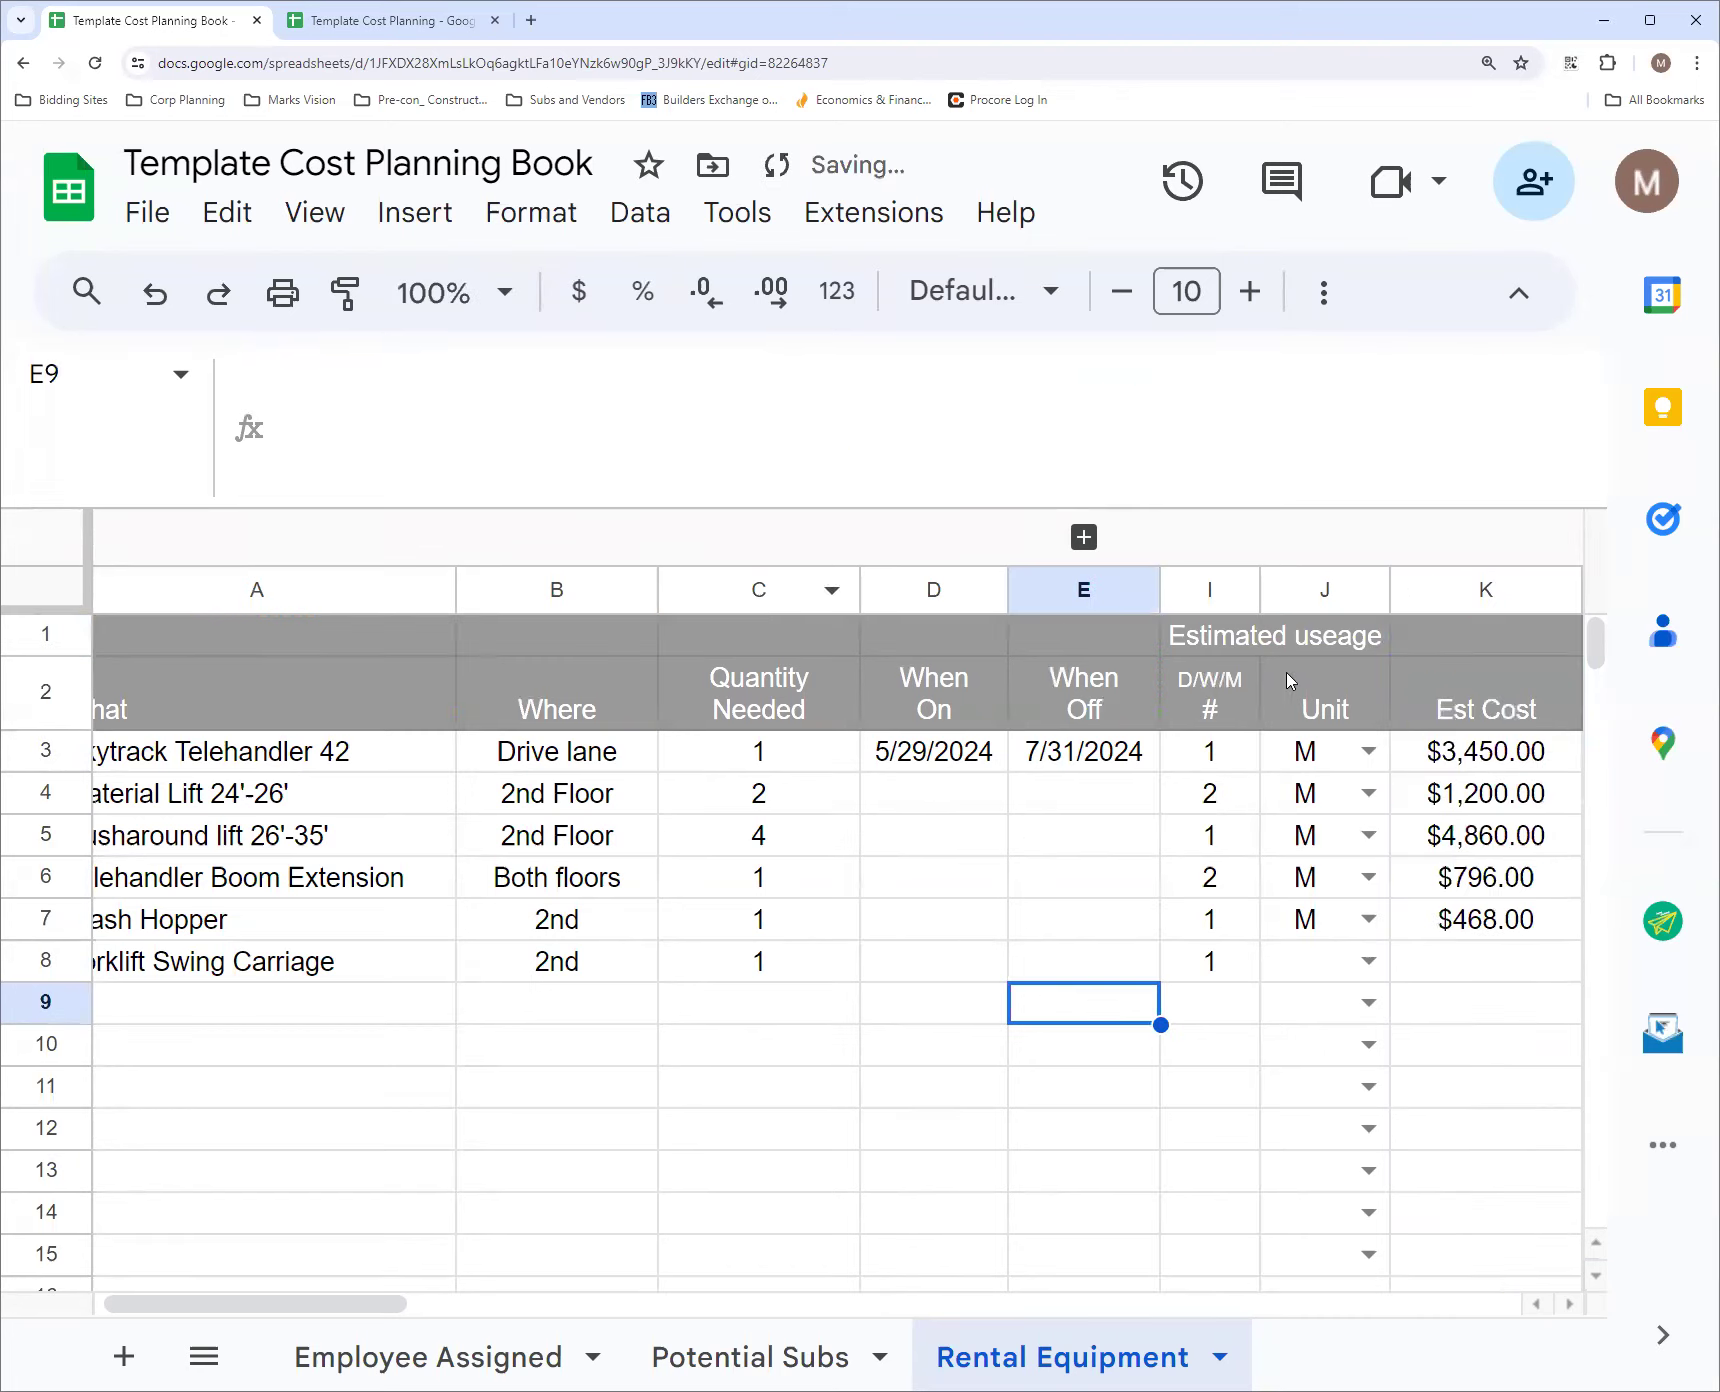
left_click(1432, 638)
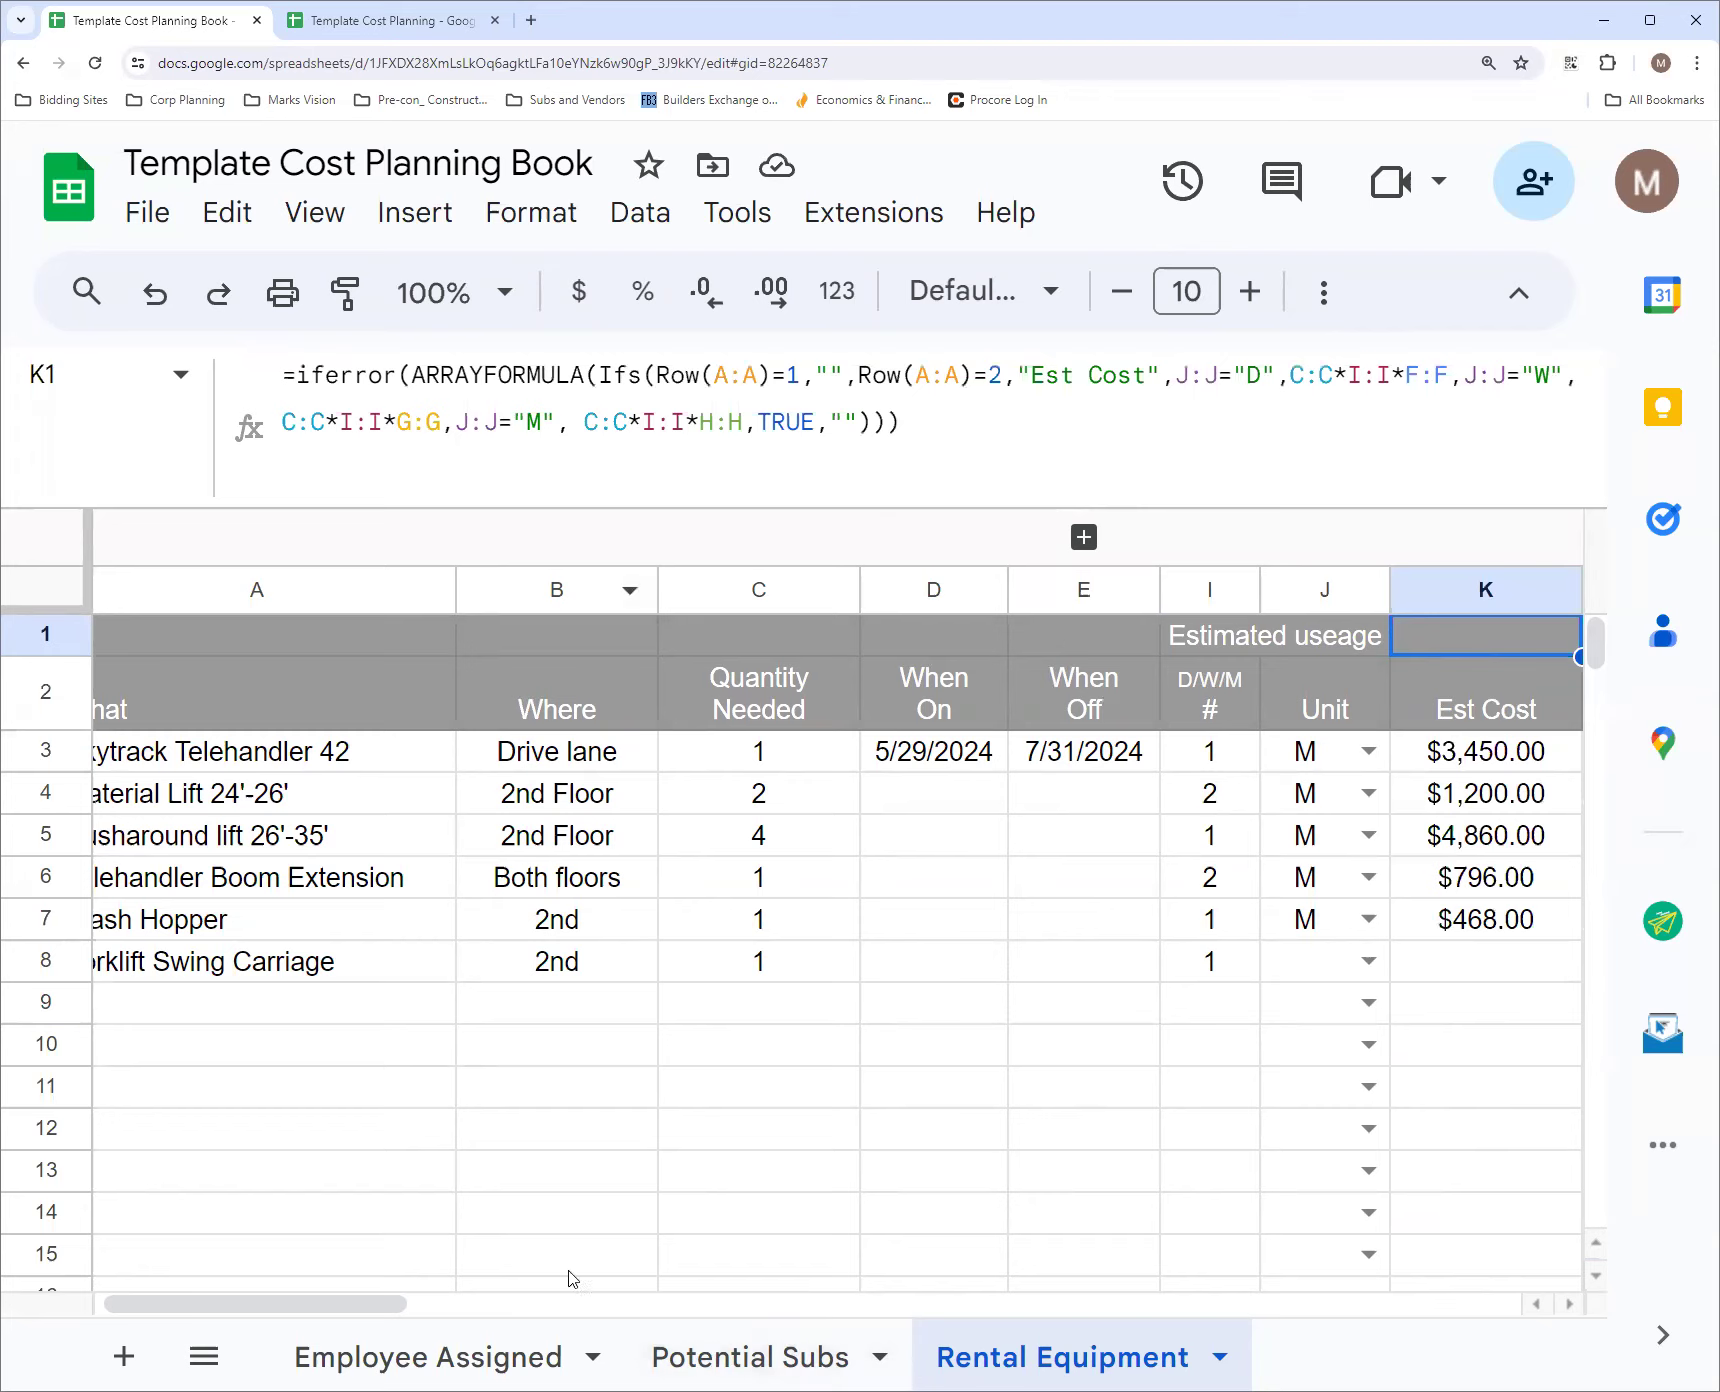
Compare the Act Use formula in N1 with the When On and When Off date columns D and E
left_click_drag(353, 1305, 660, 1310)
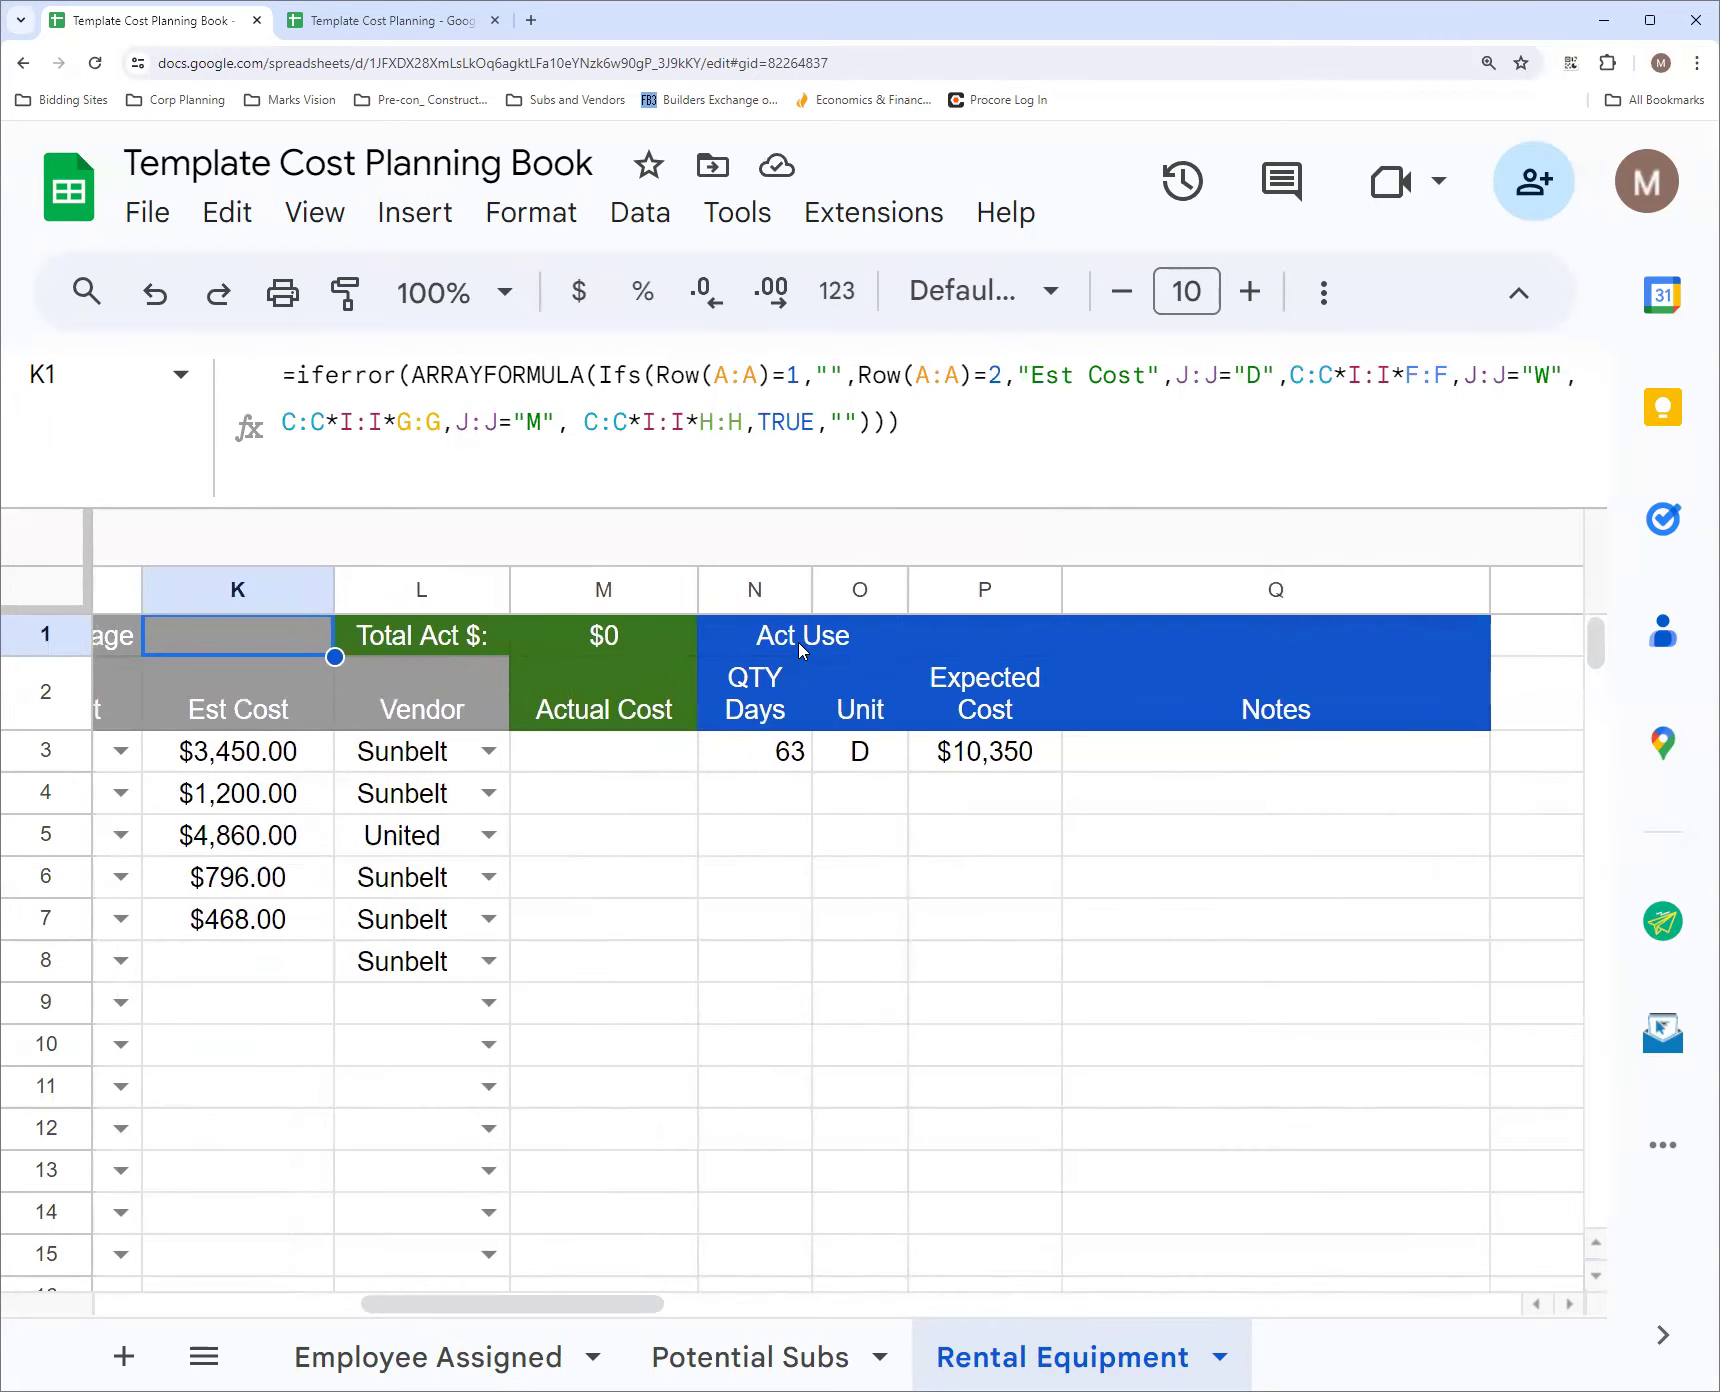
left_click(758, 640)
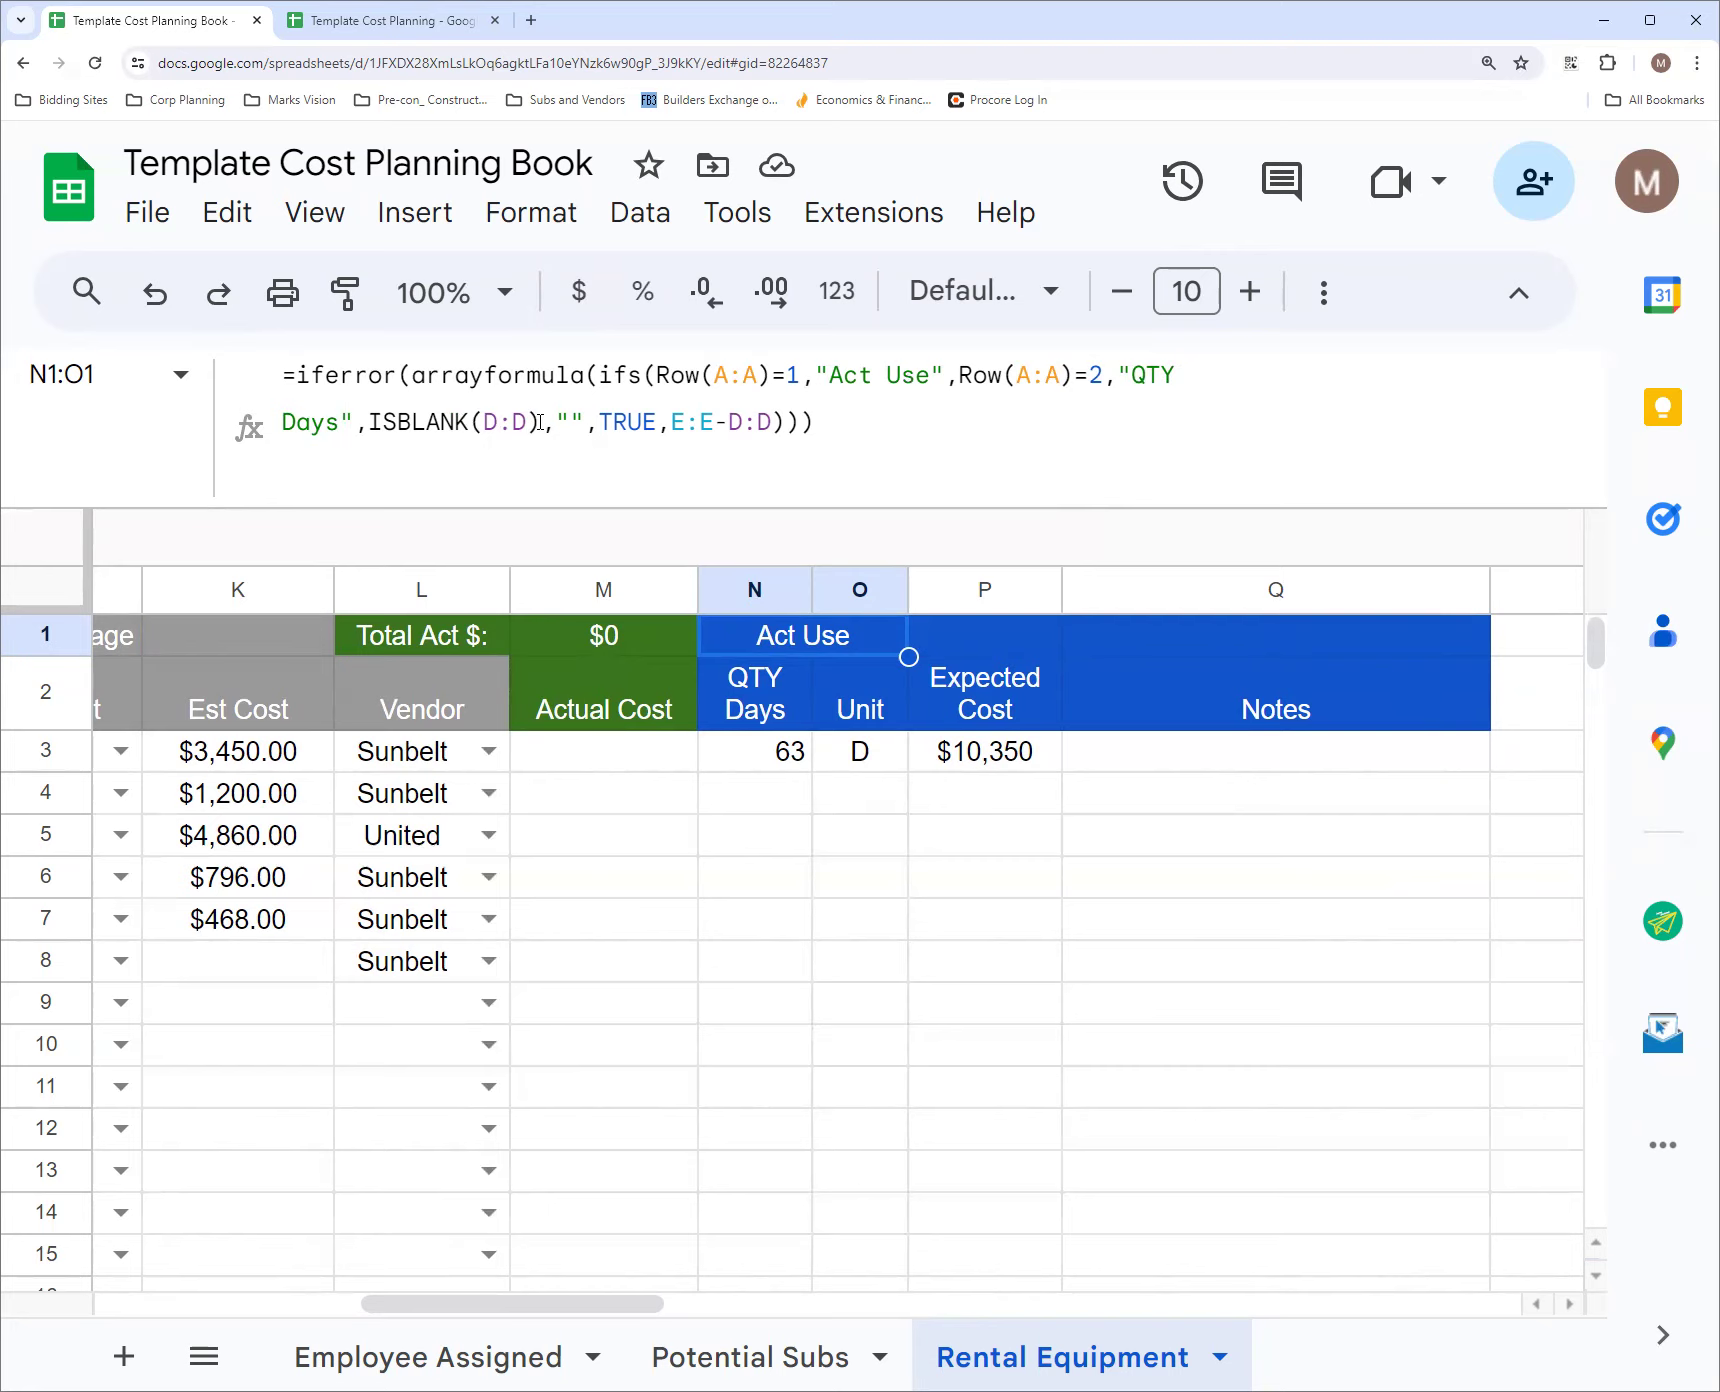
left_click_drag(452, 1315, 334, 1314)
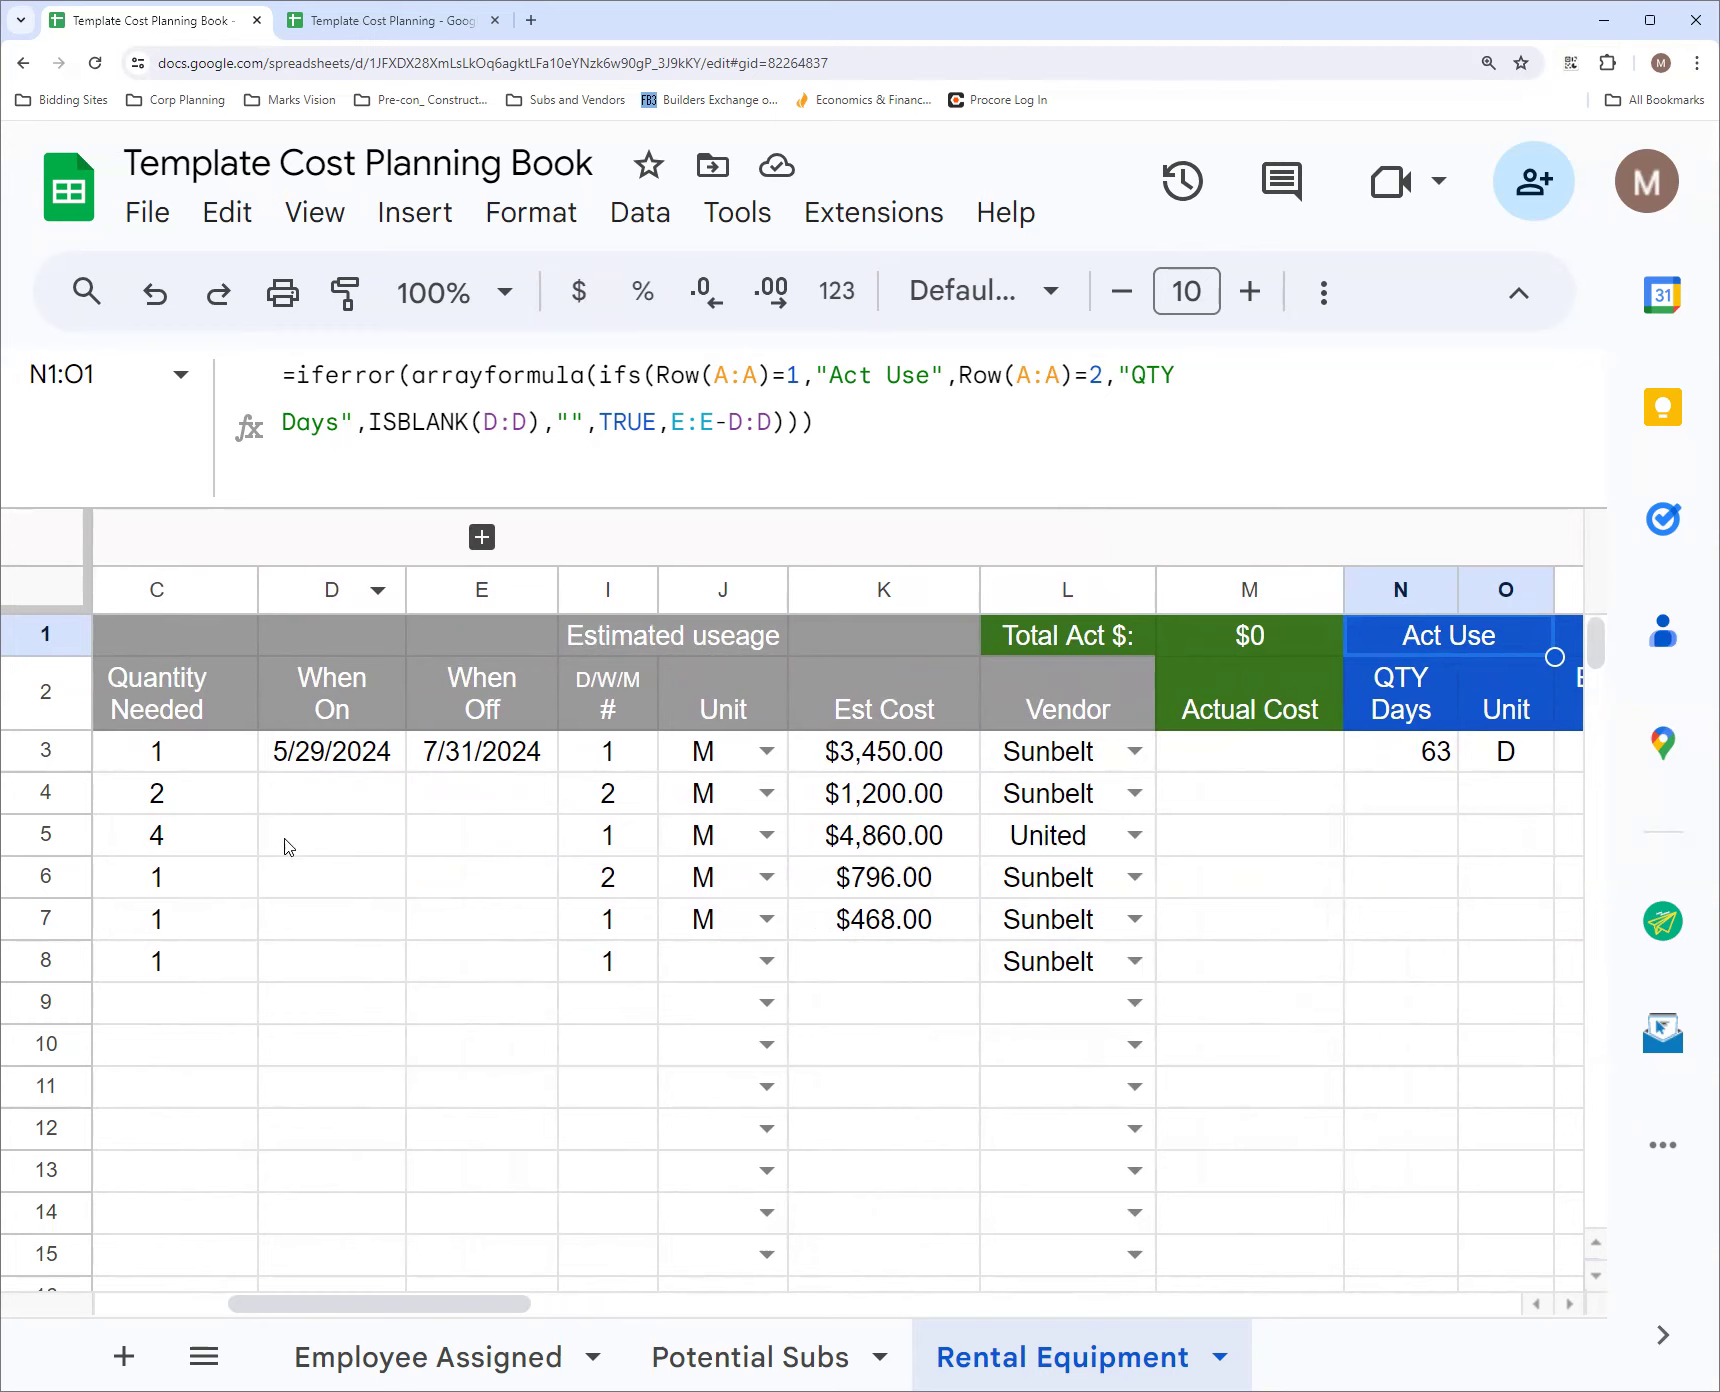
left_click_drag(495, 1304, 710, 1298)
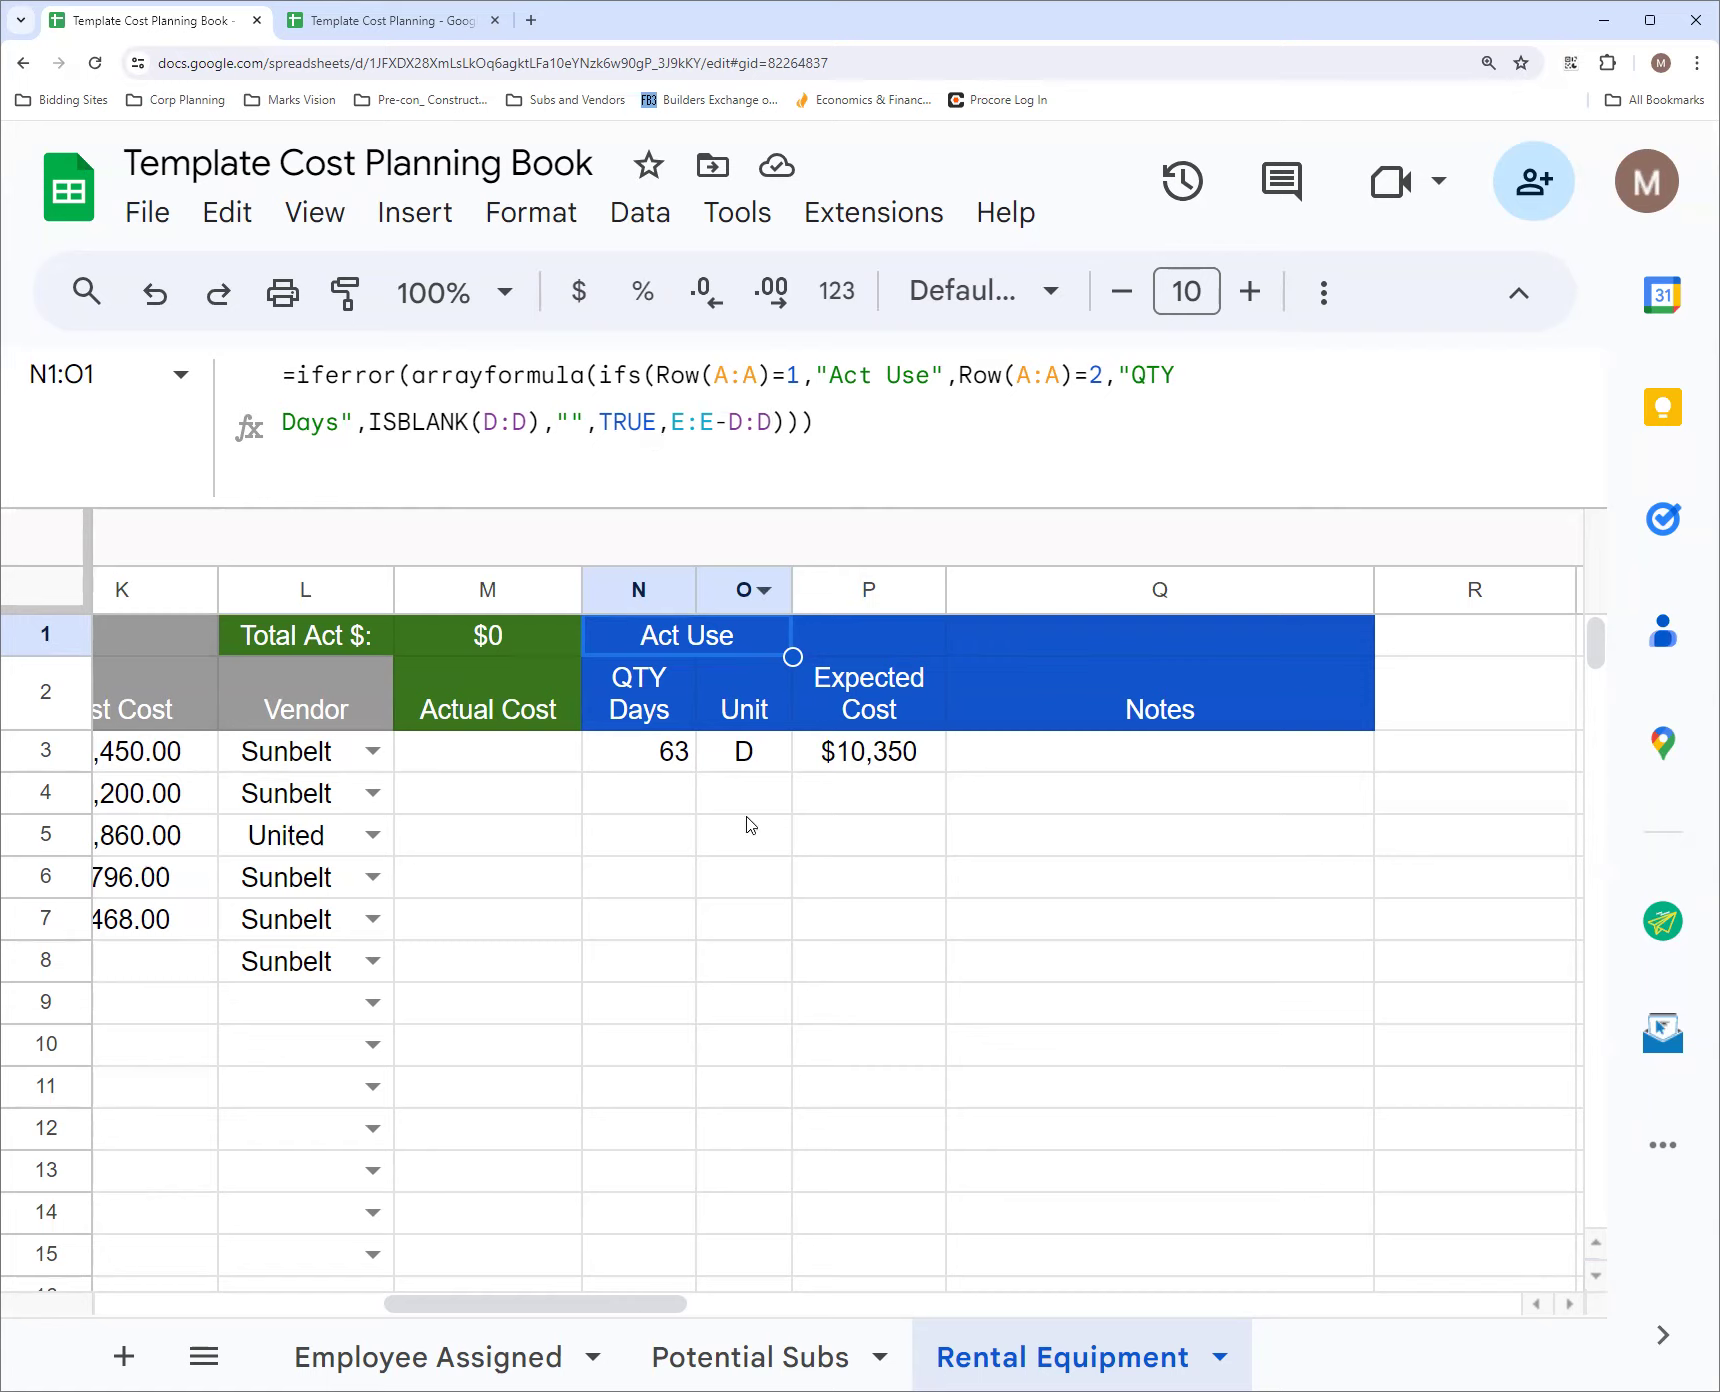
left_click_drag(615, 1306, 300, 1310)
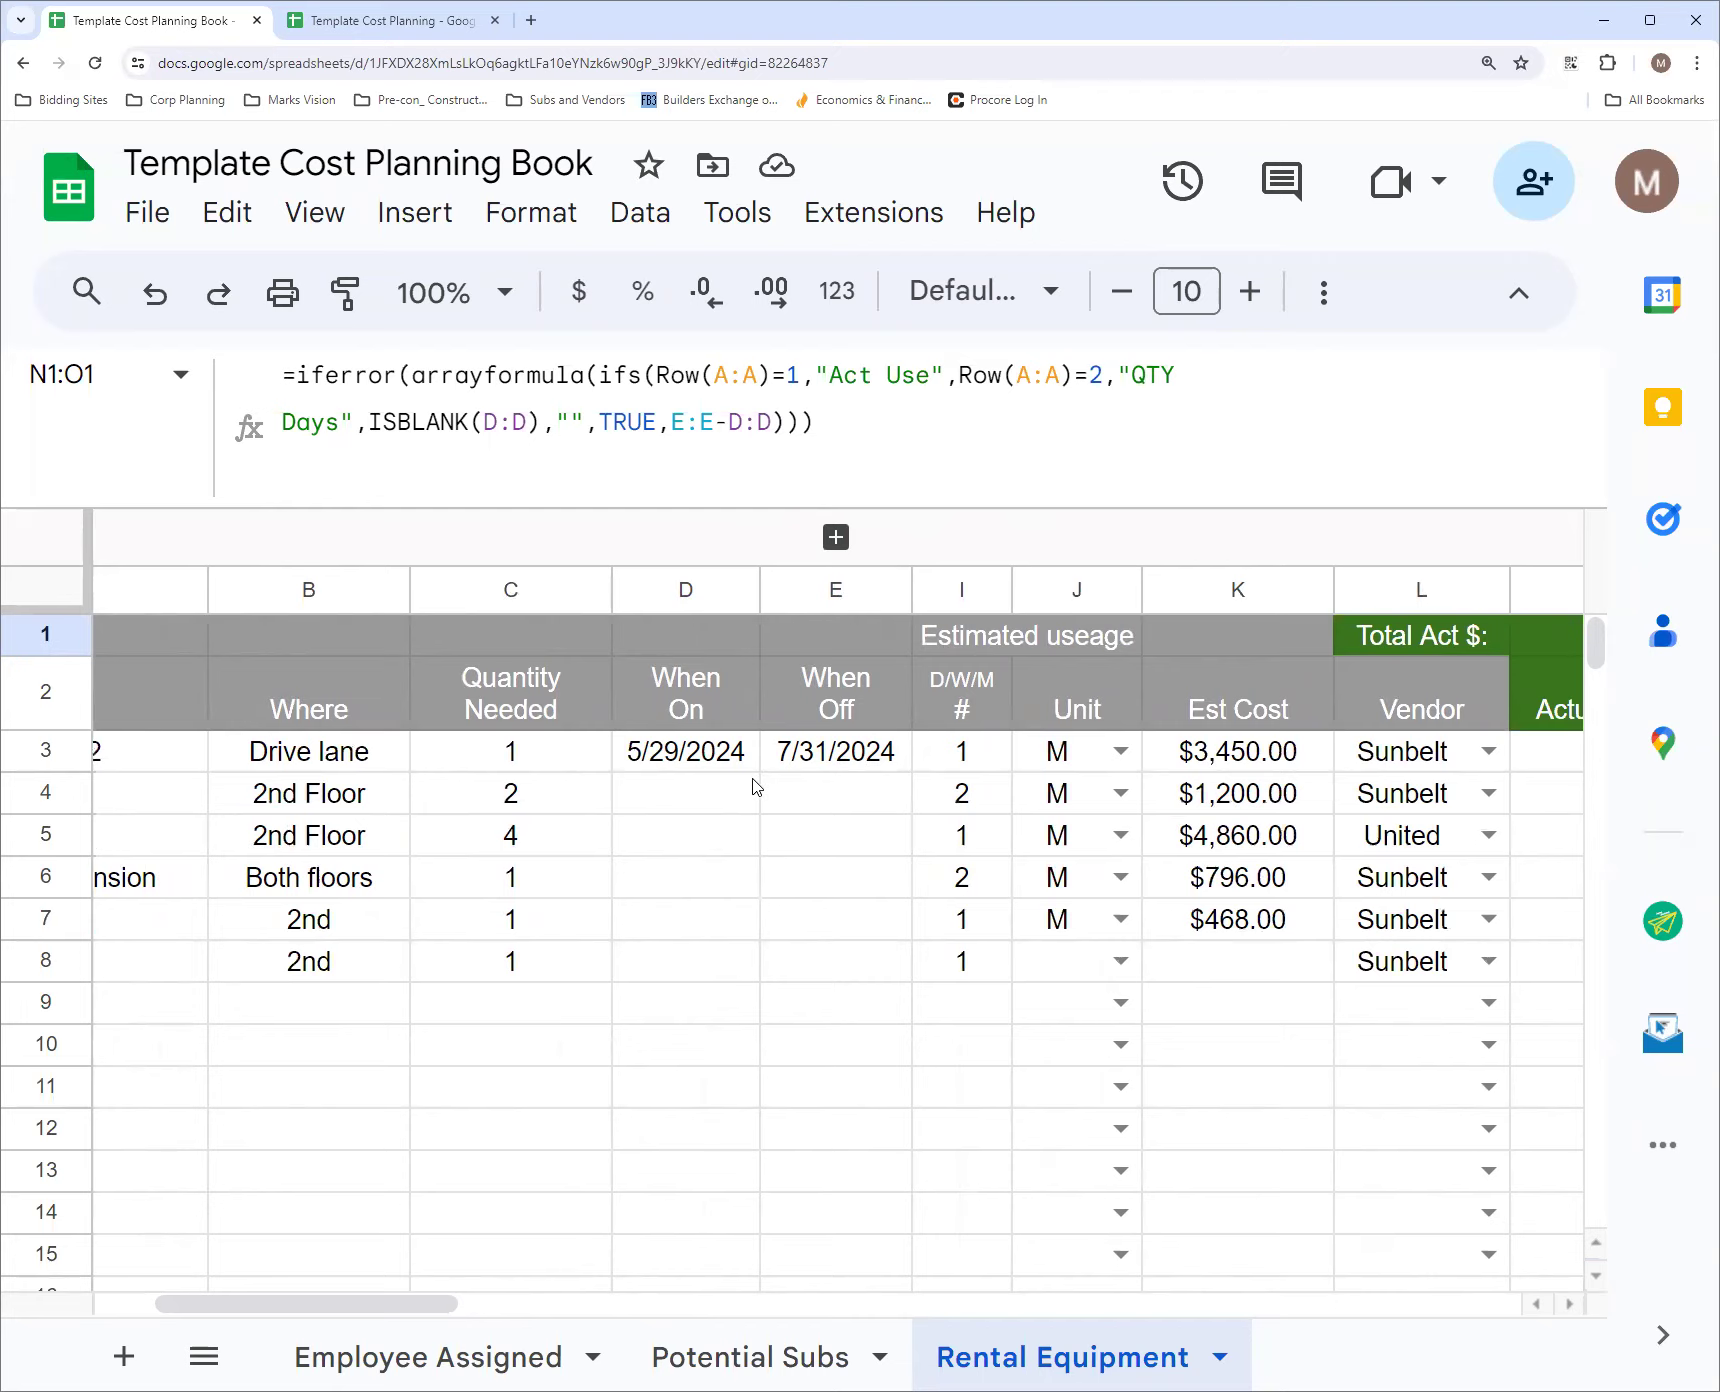
left_click_drag(380, 1318, 611, 1316)
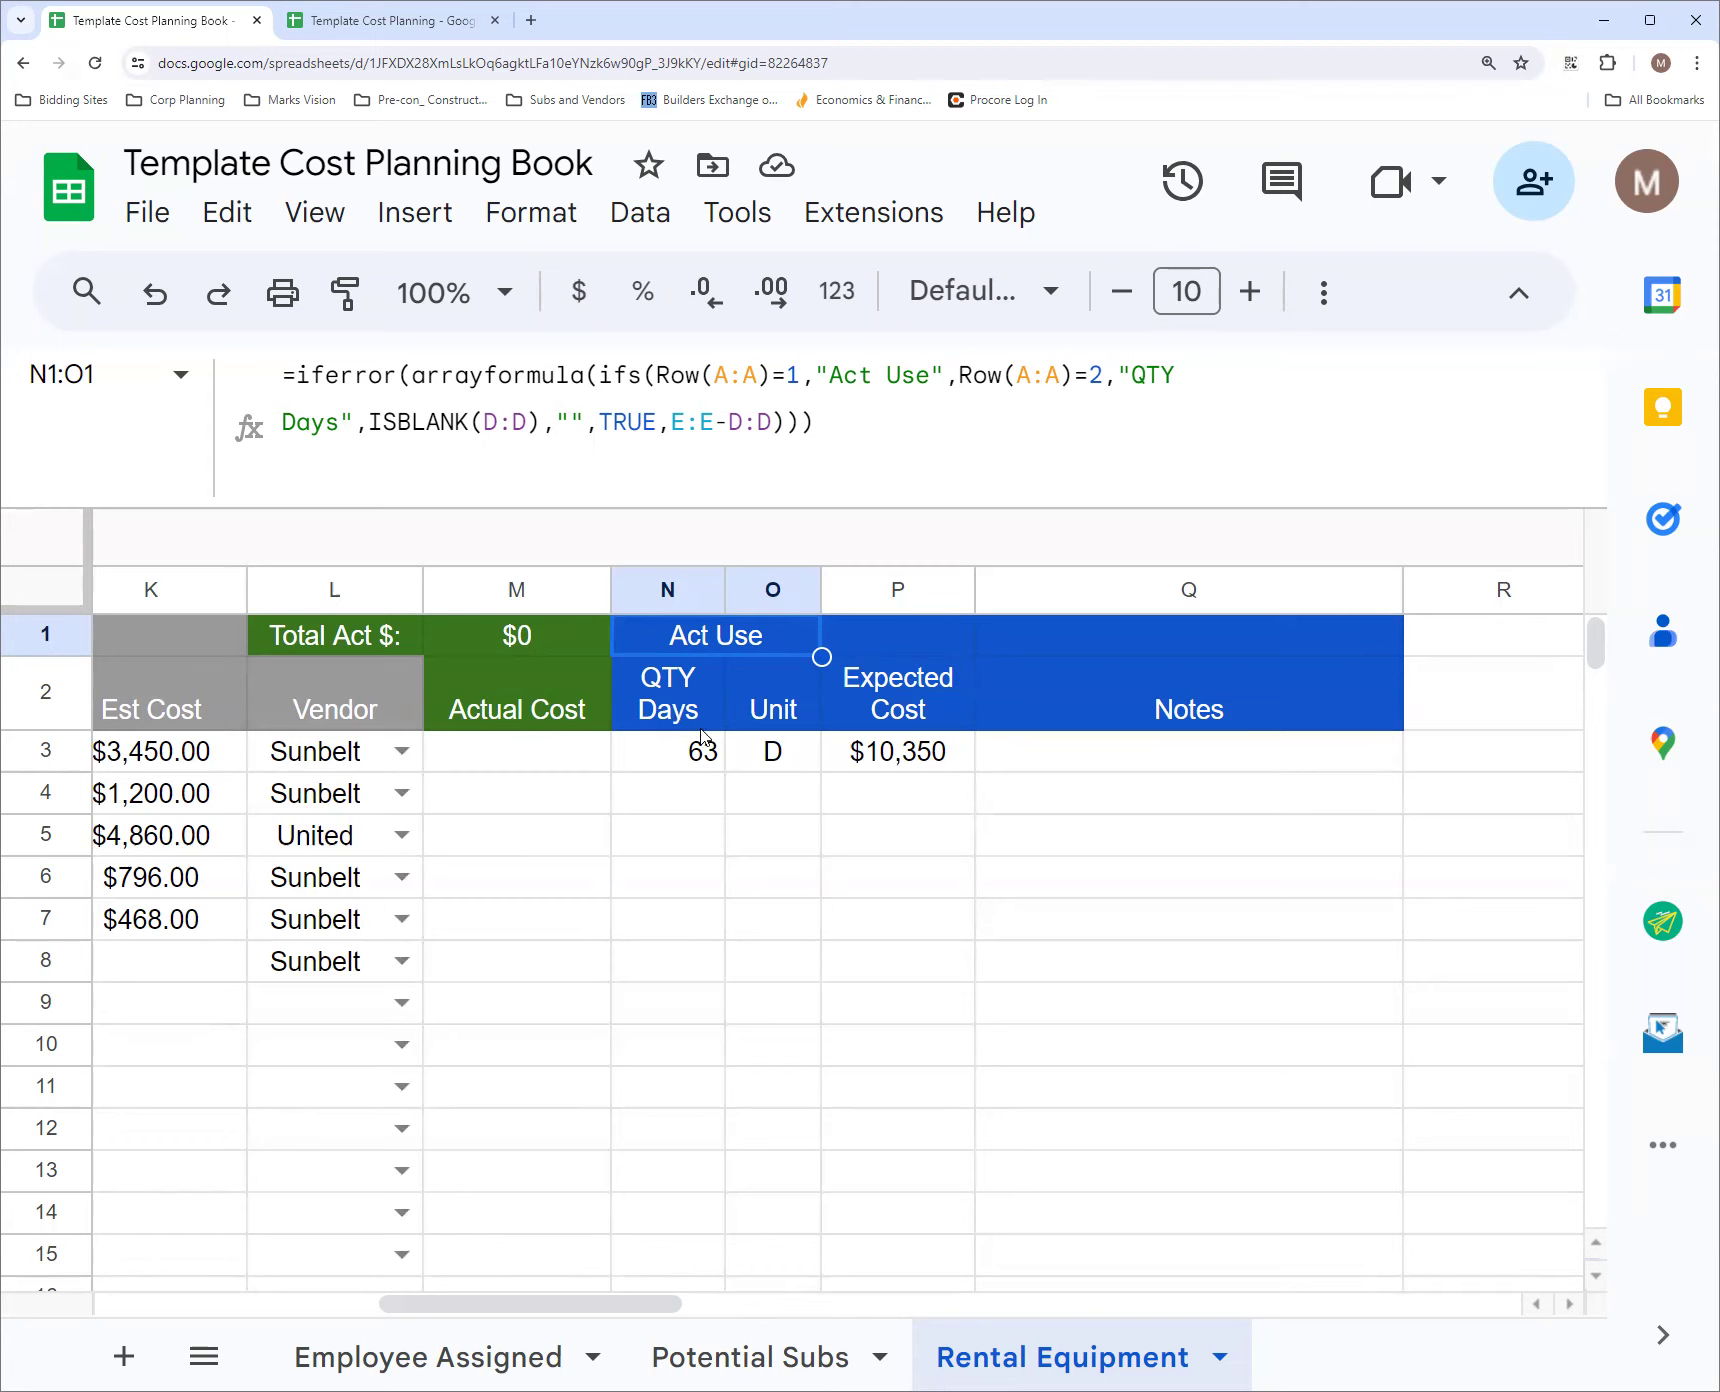
Change the TRUE result in the O2 Unit formula to "Day" and reselect the formula cell
left_click(773, 754)
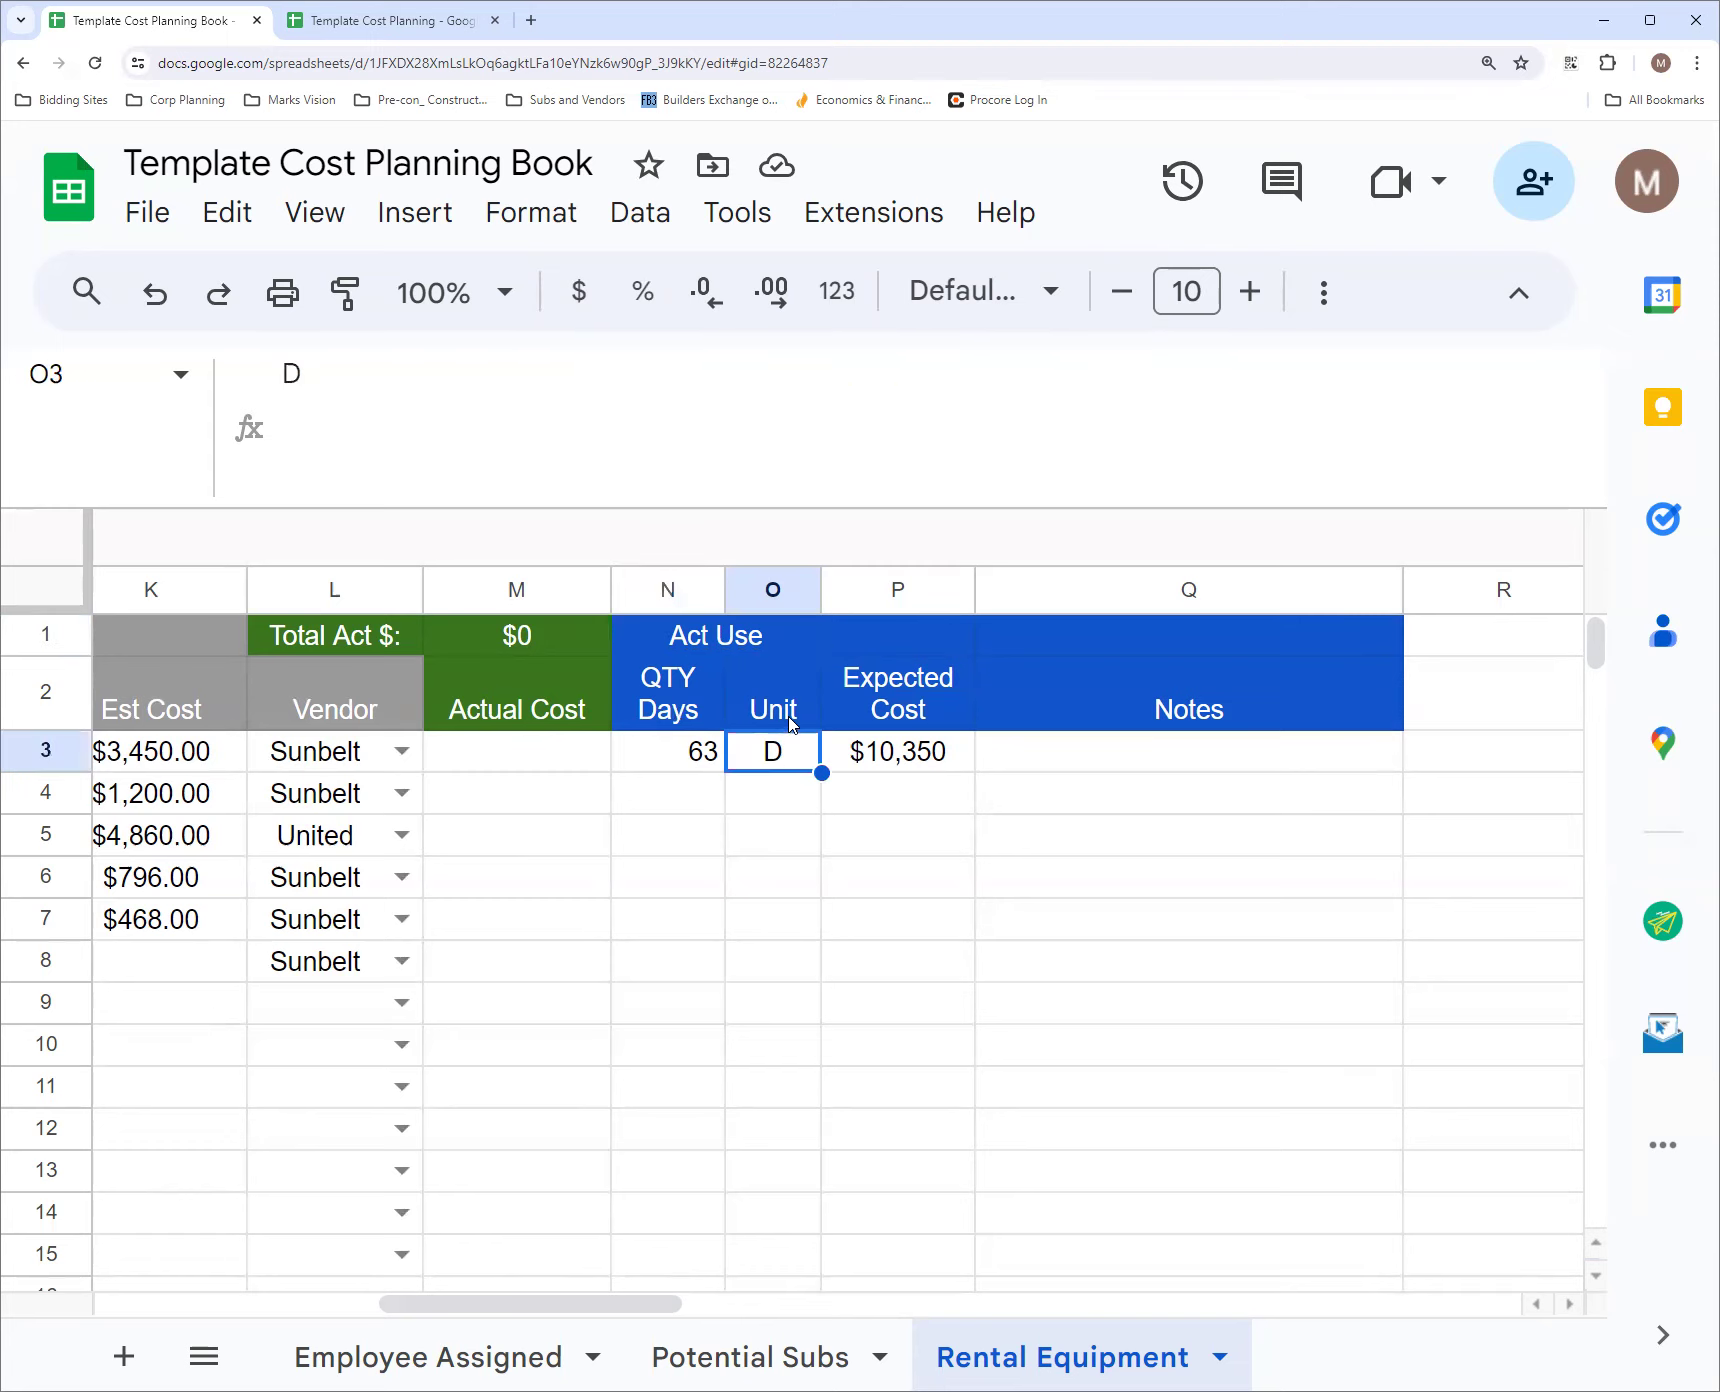
left_click(790, 722)
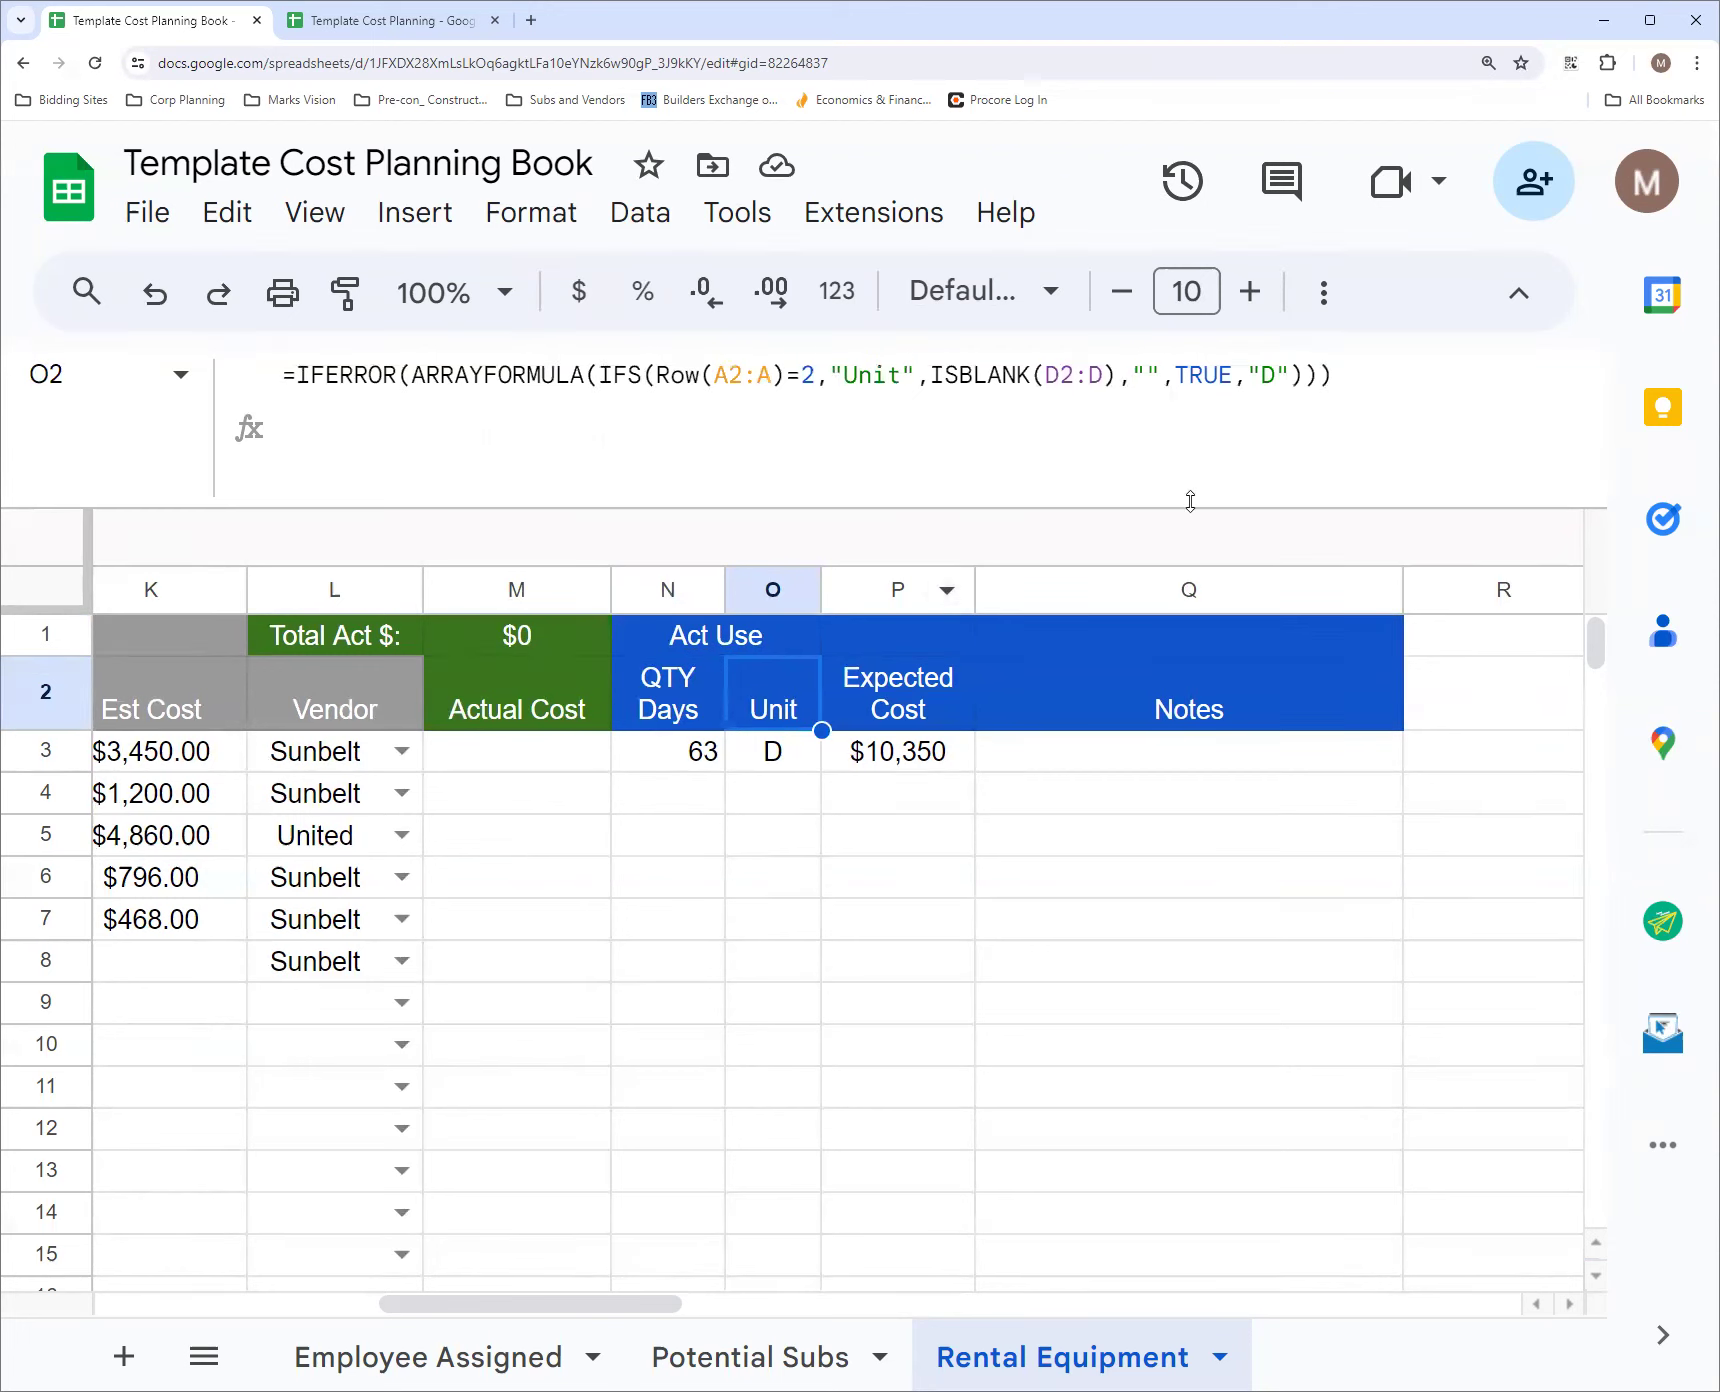
left_click(1276, 370)
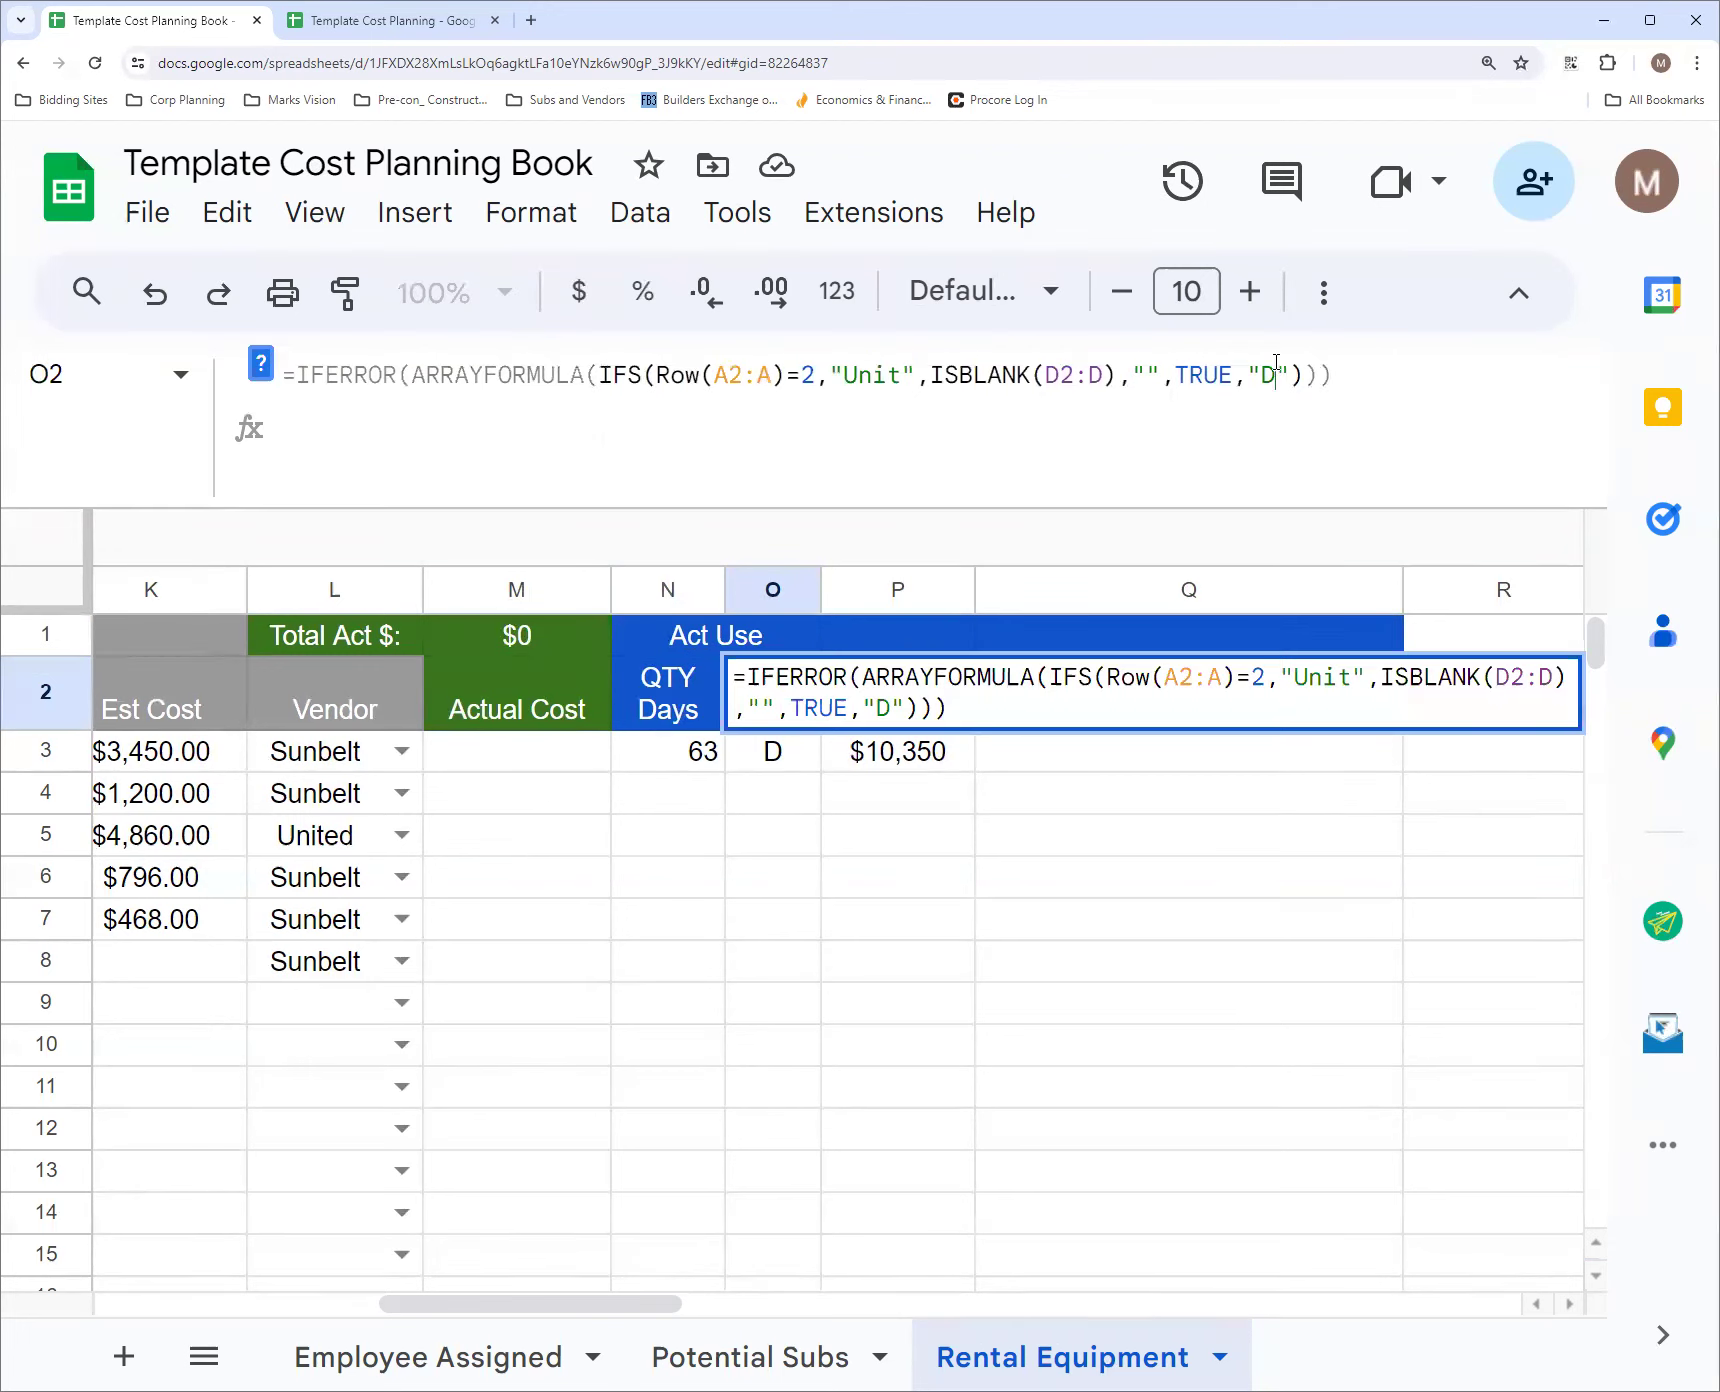
type("ay")
left_click(1175, 445)
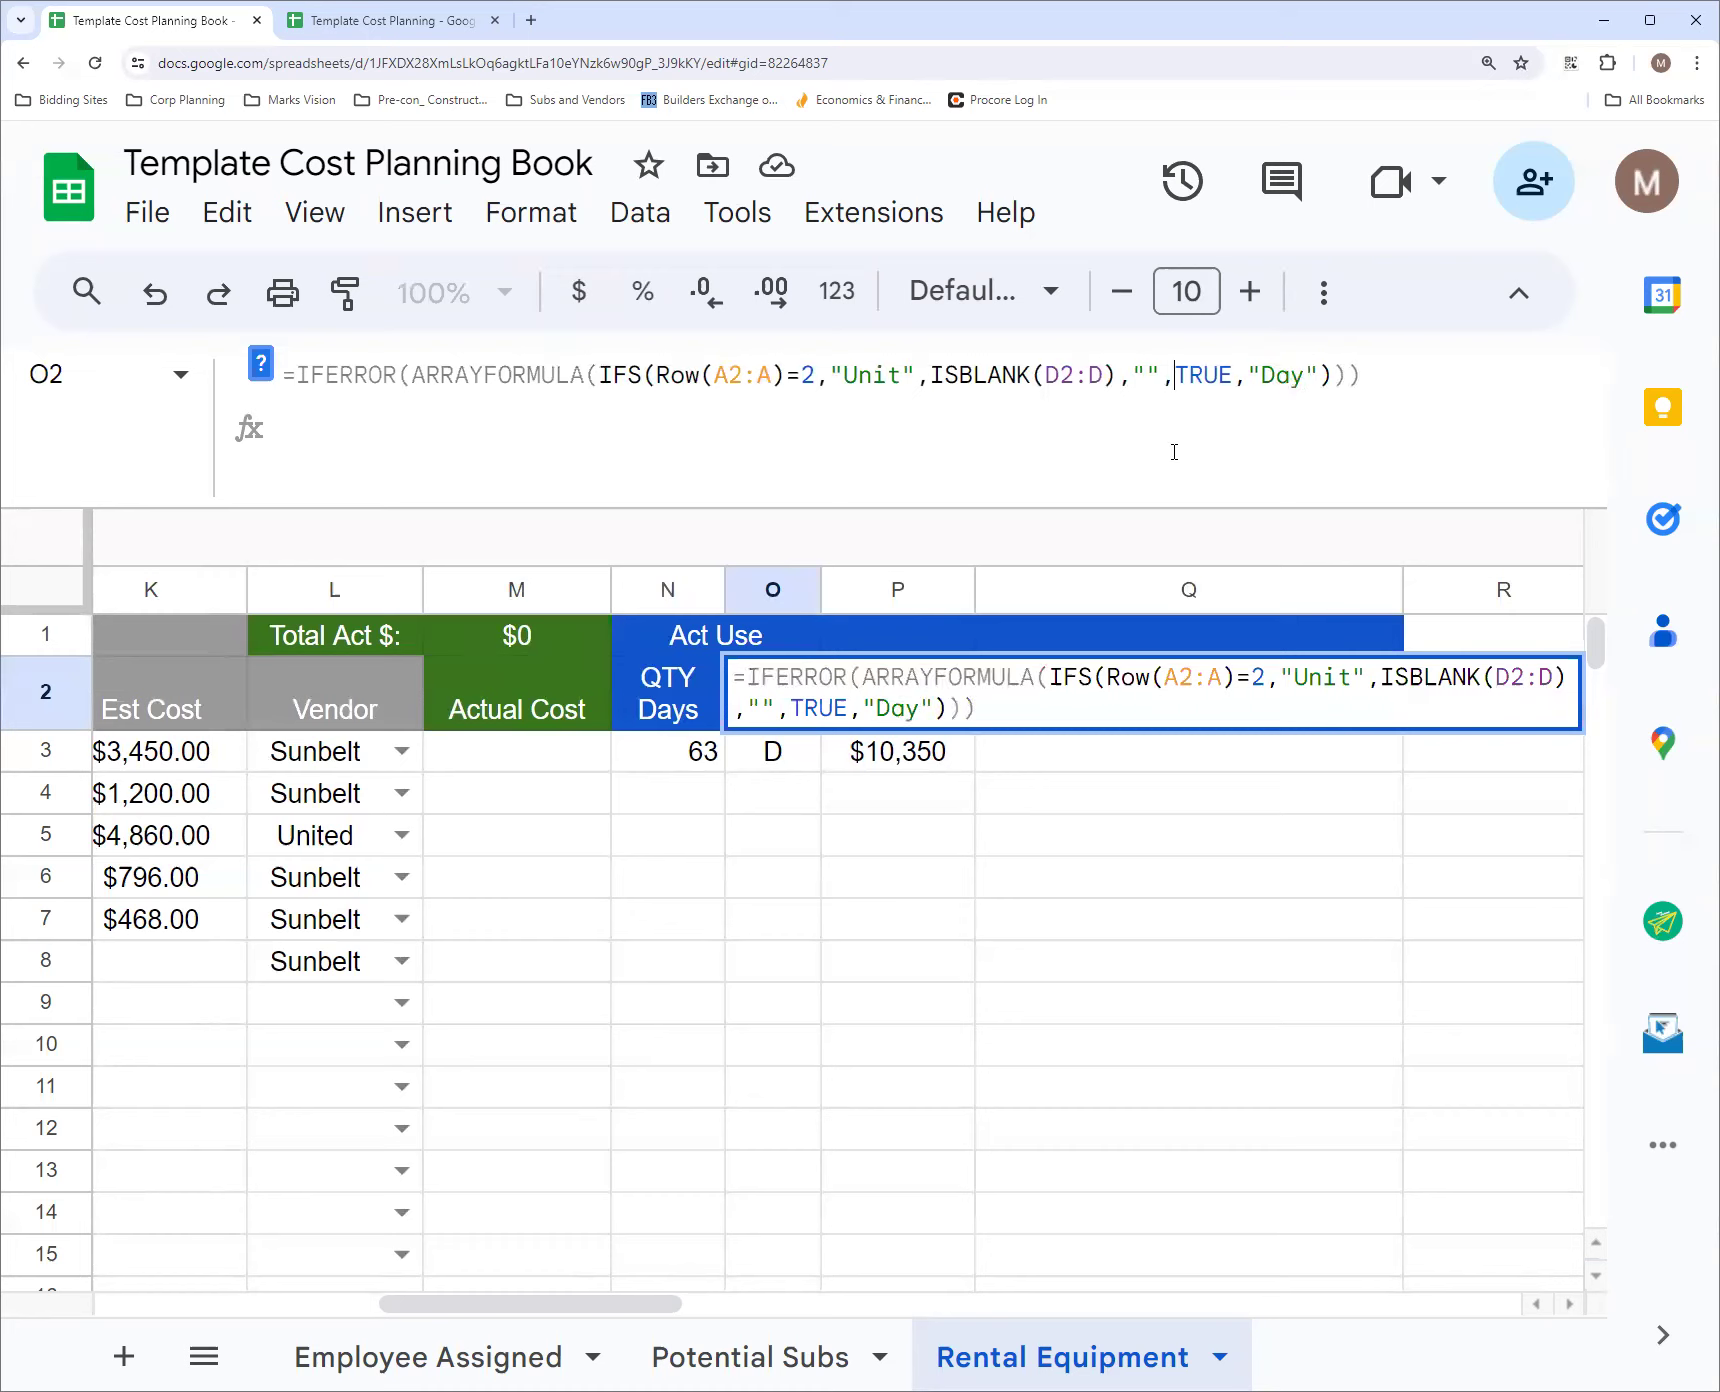
left_click(1416, 382)
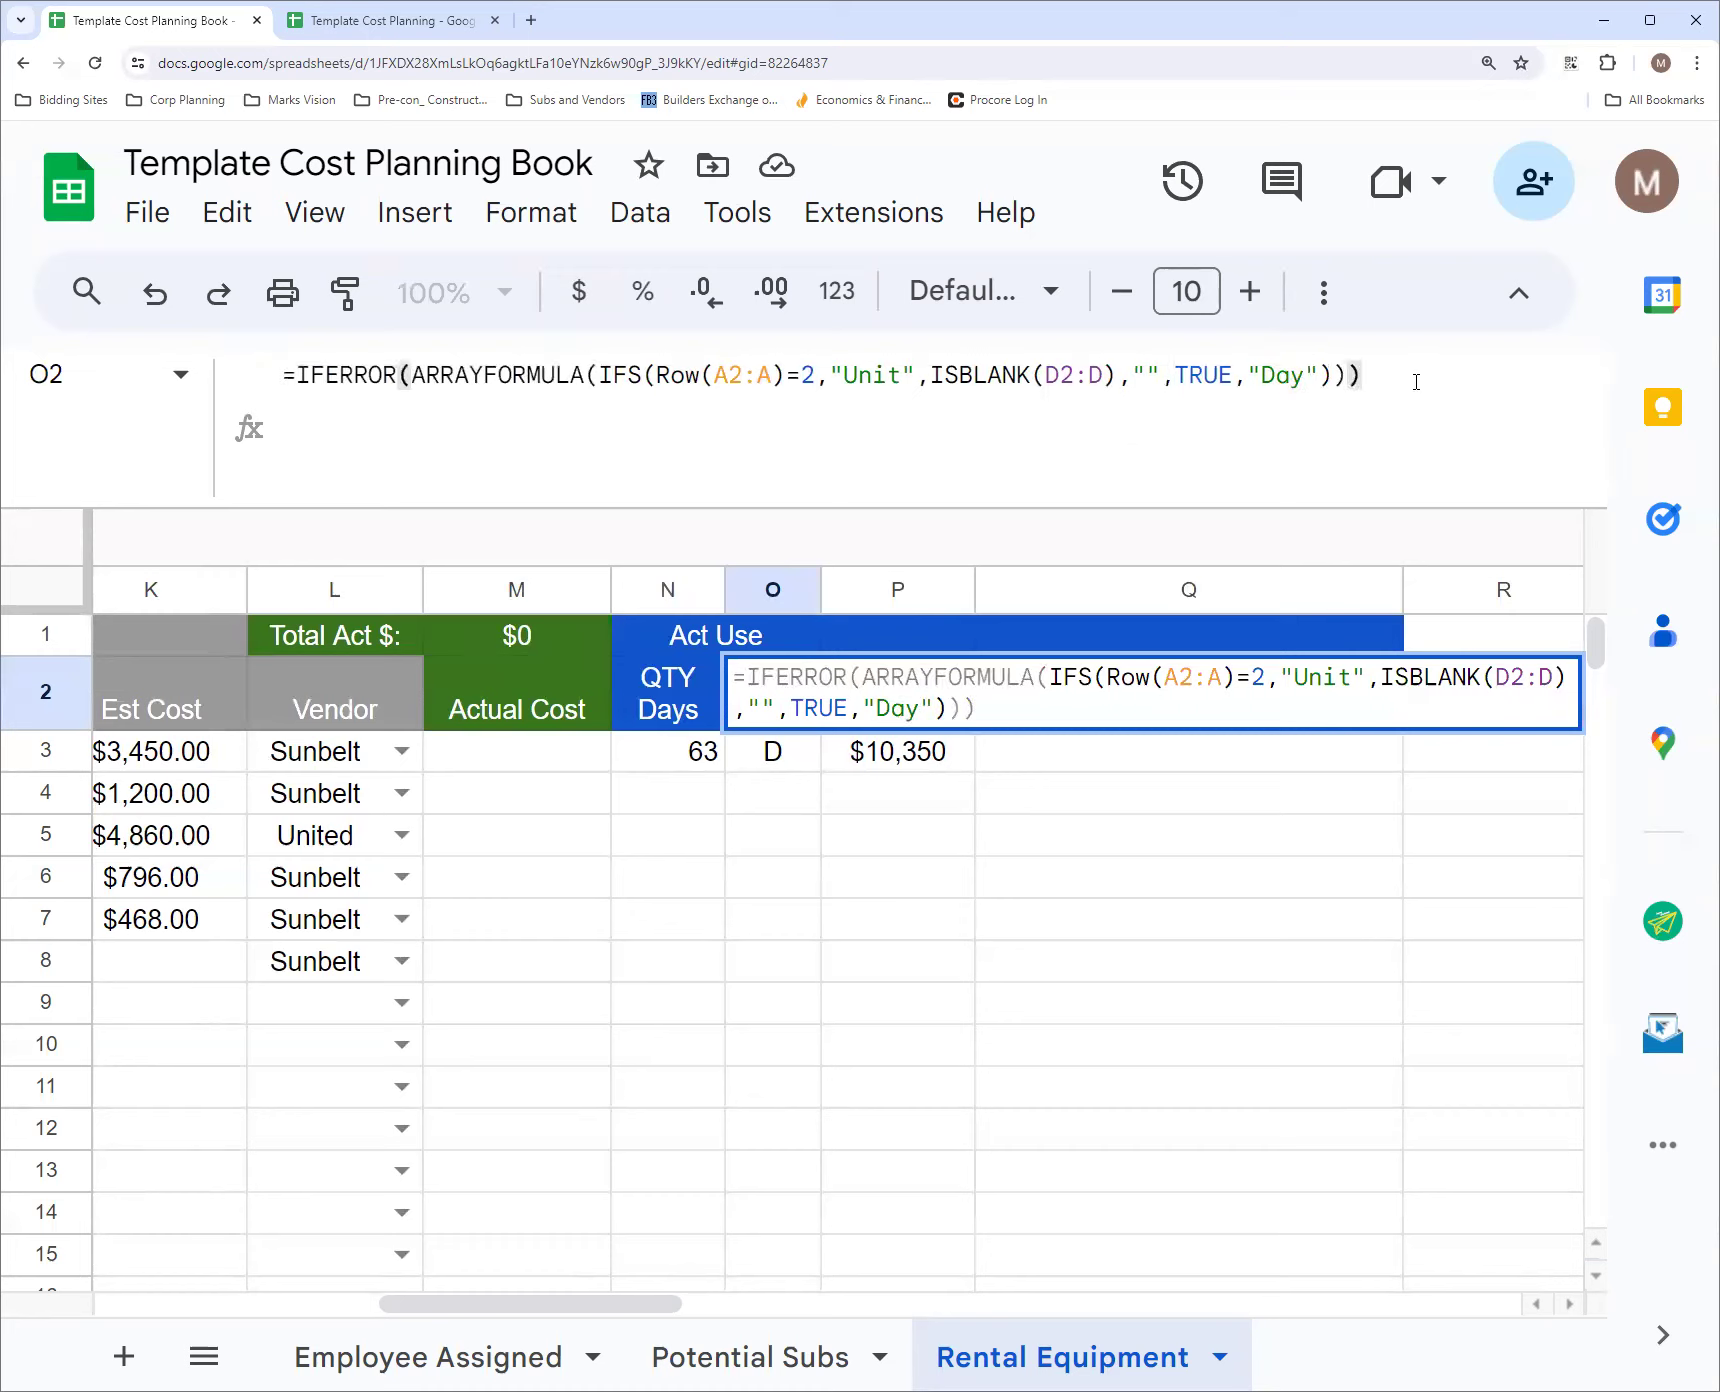
key("Return")
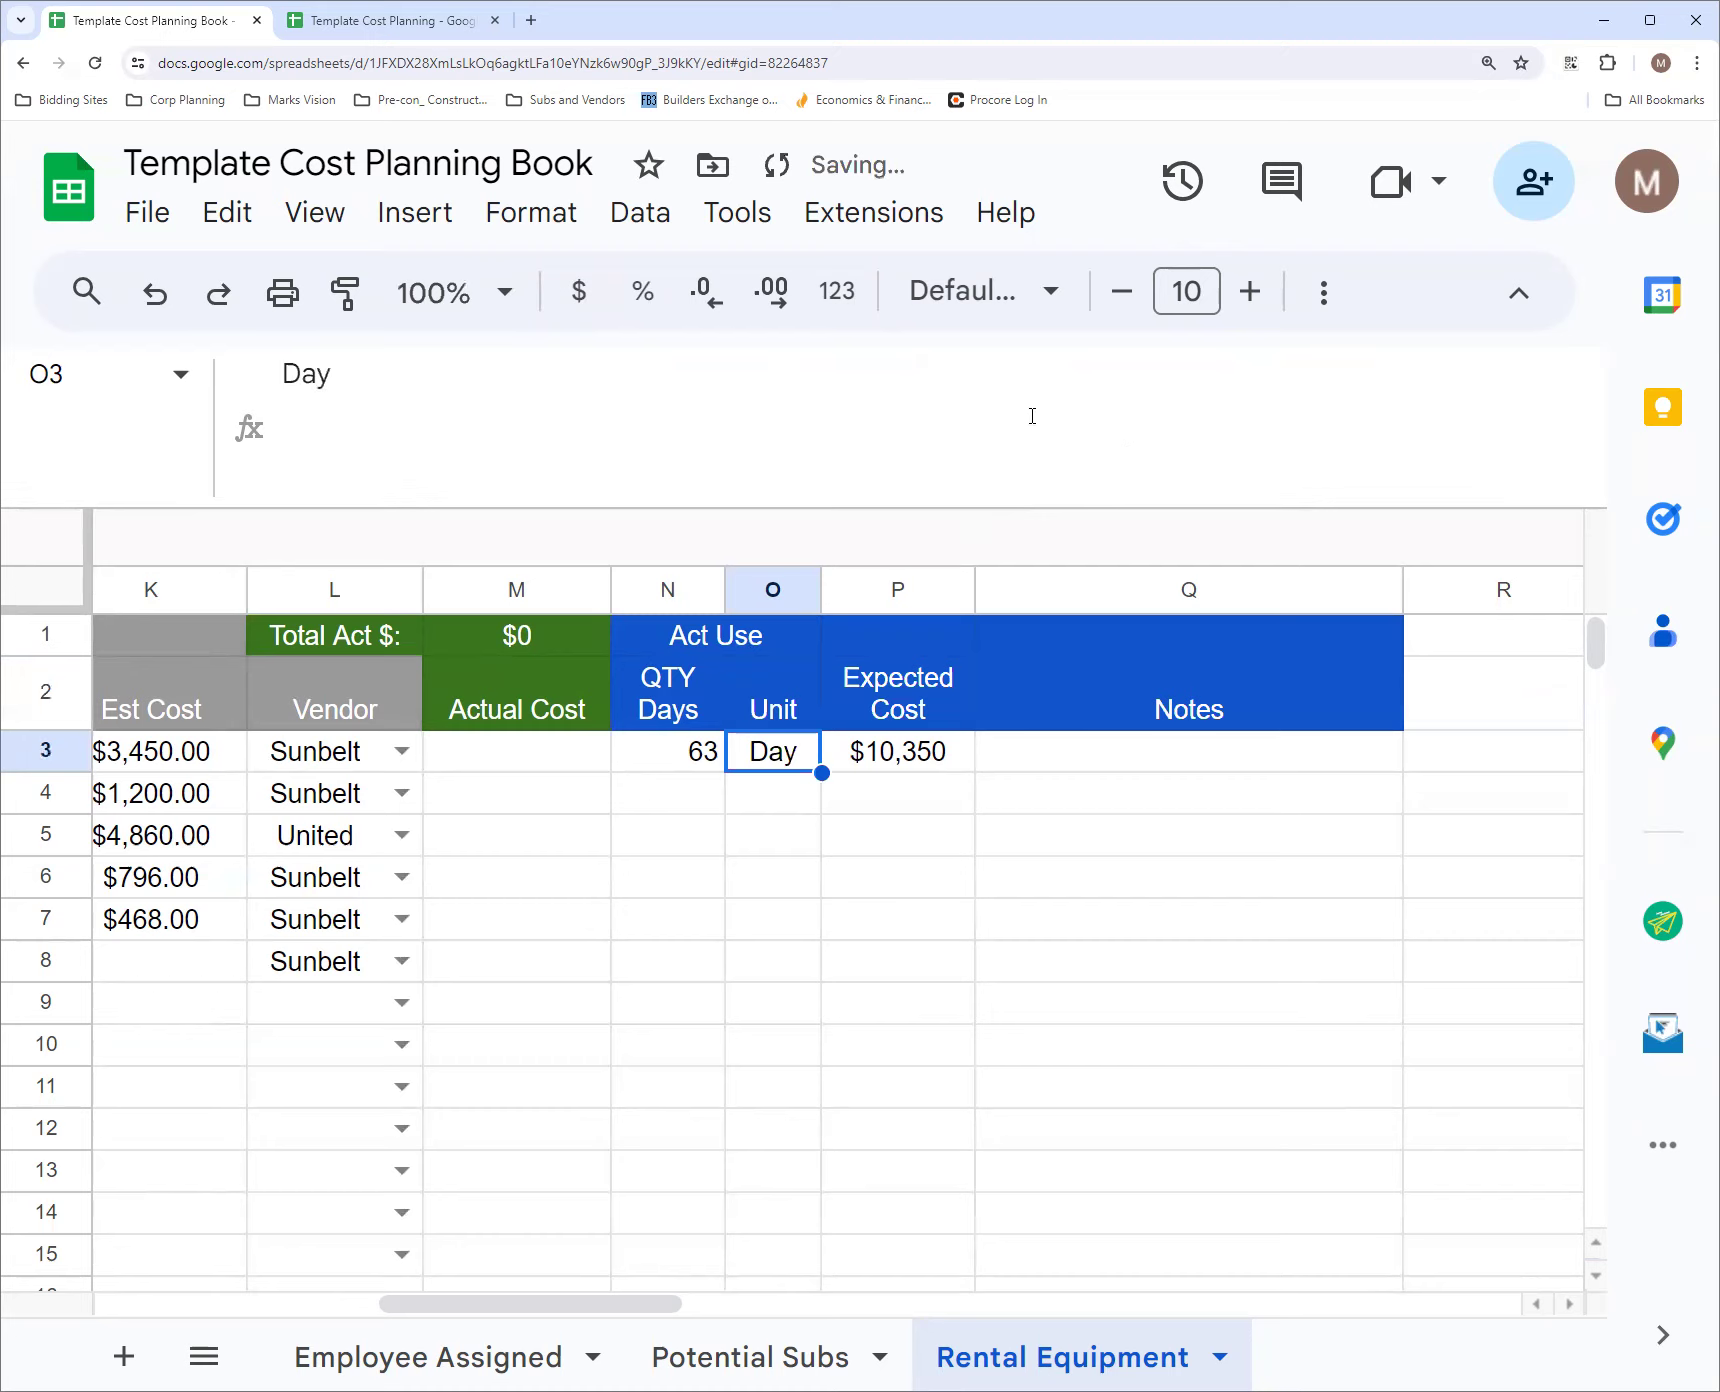
left_click(789, 705)
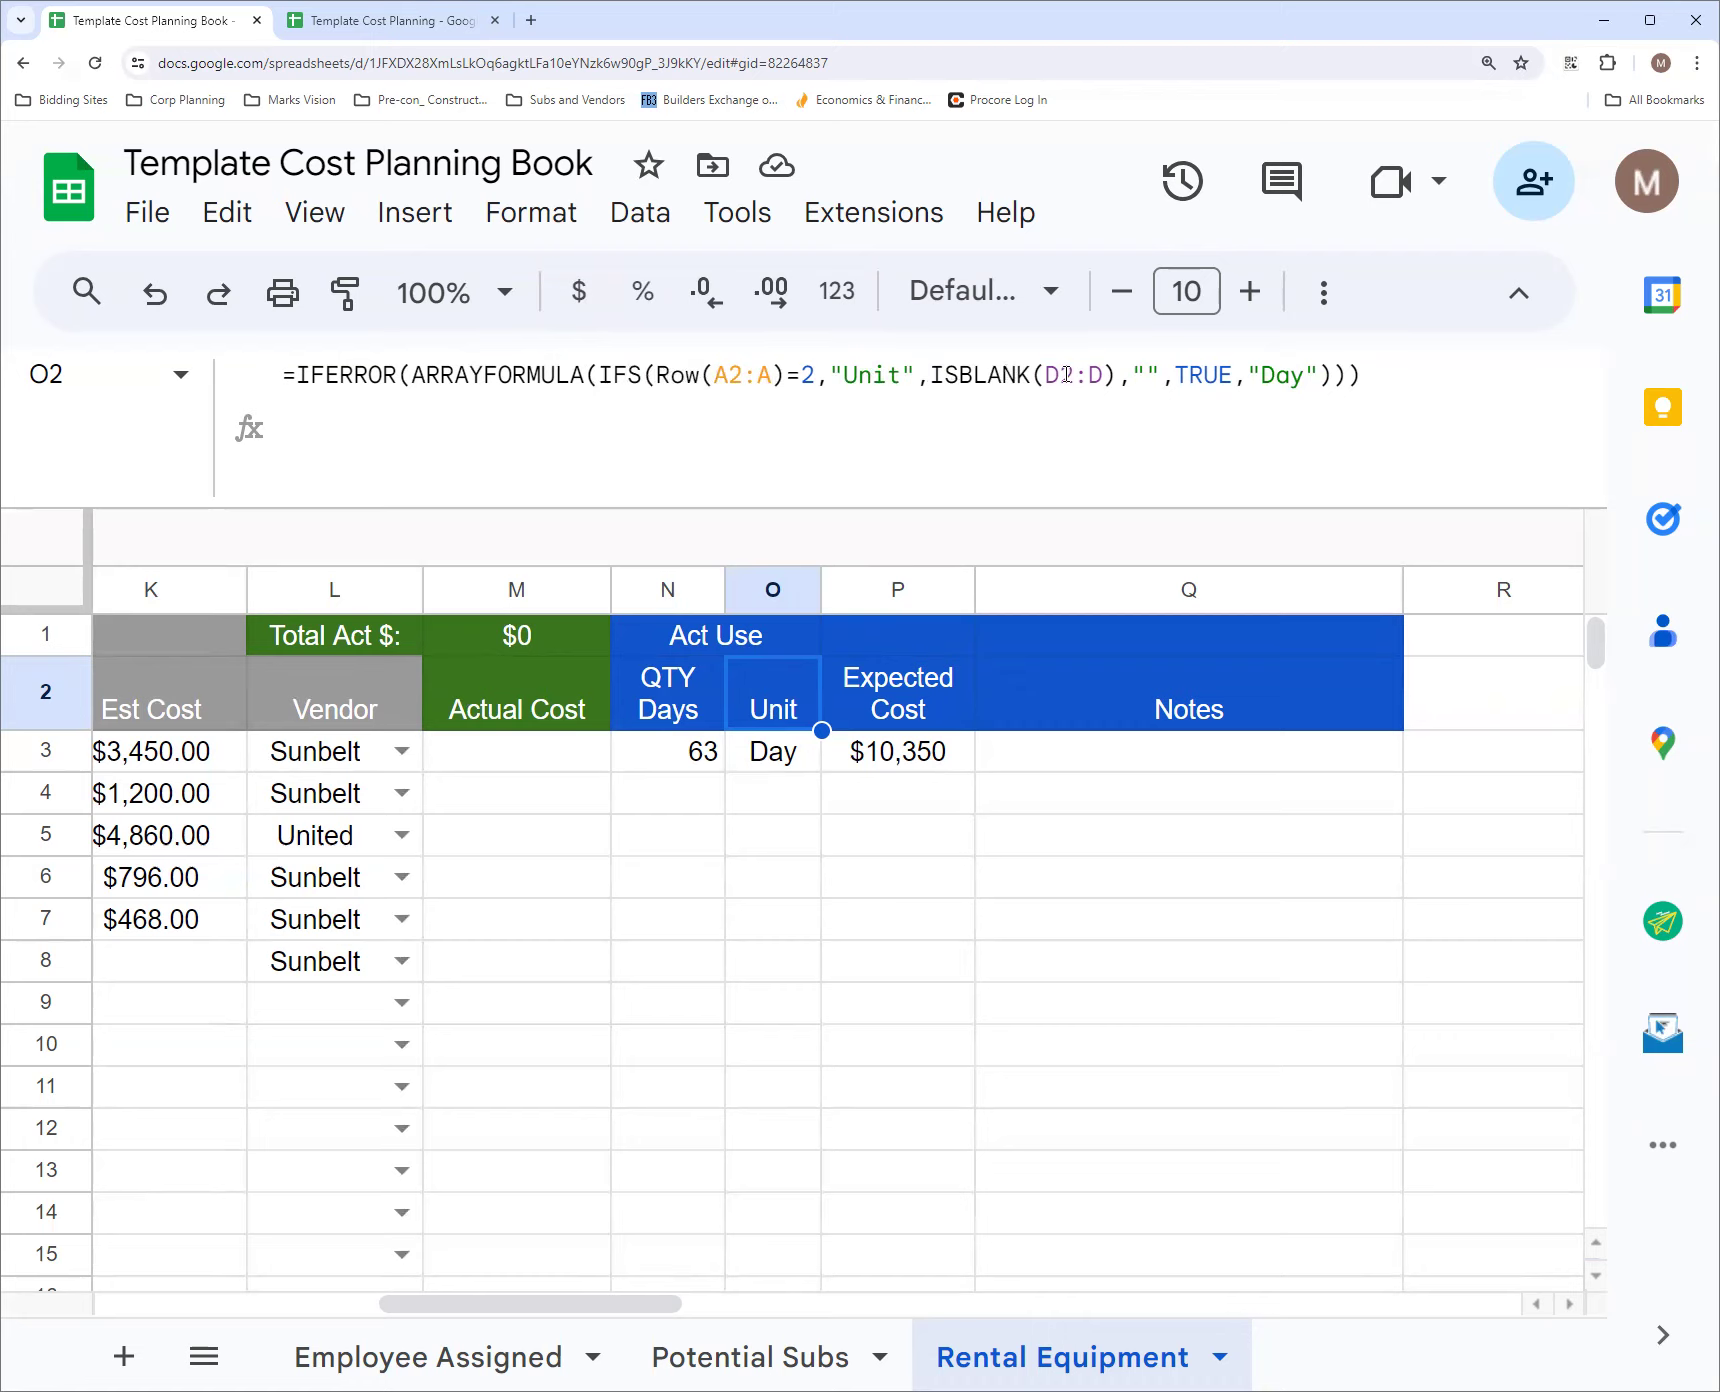
Check the O2 Unit array formula against the When On dates in column D and its results in column O
left_click_drag(568, 1305, 240, 1316)
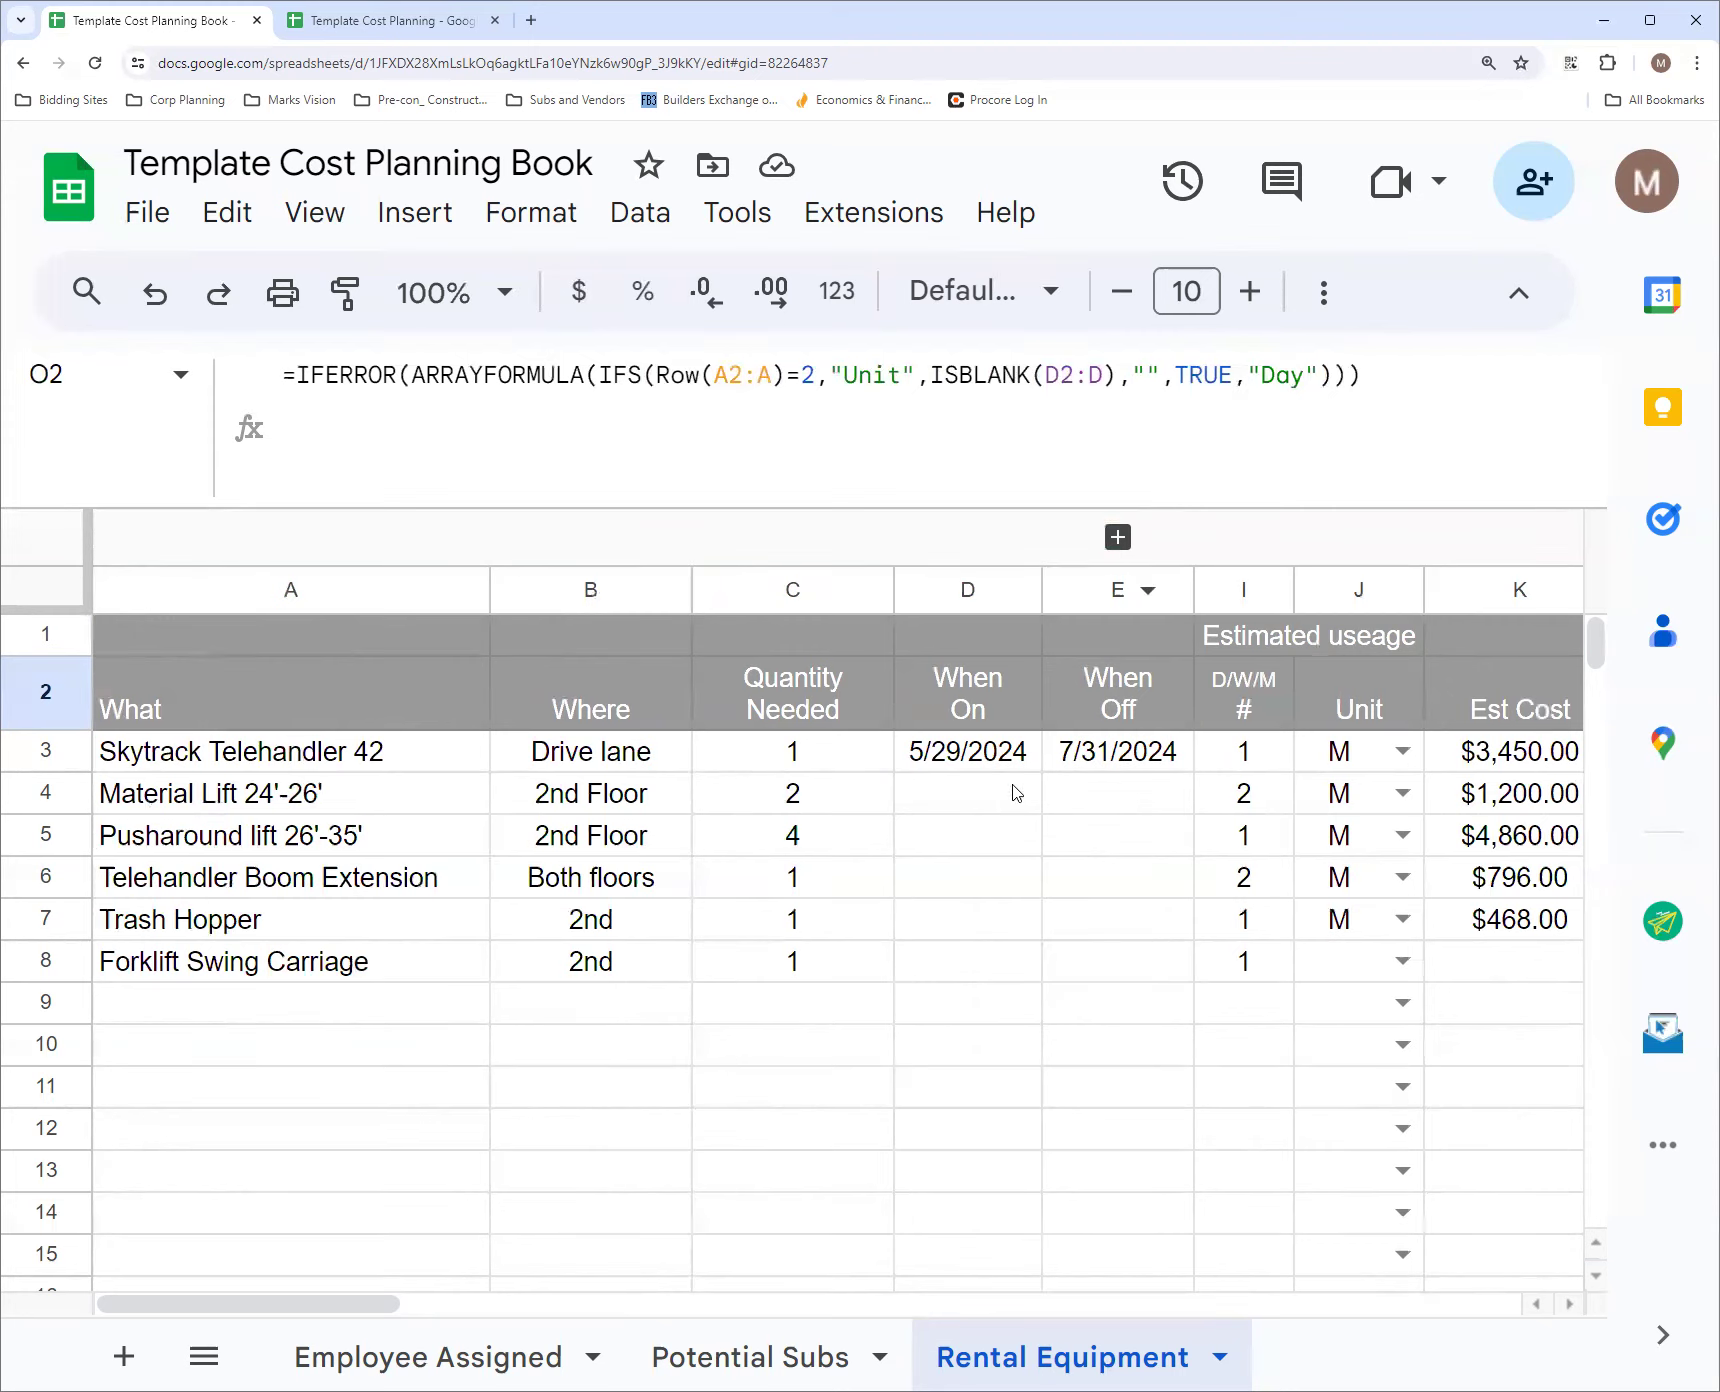
left_click_drag(300, 1313, 534, 1328)
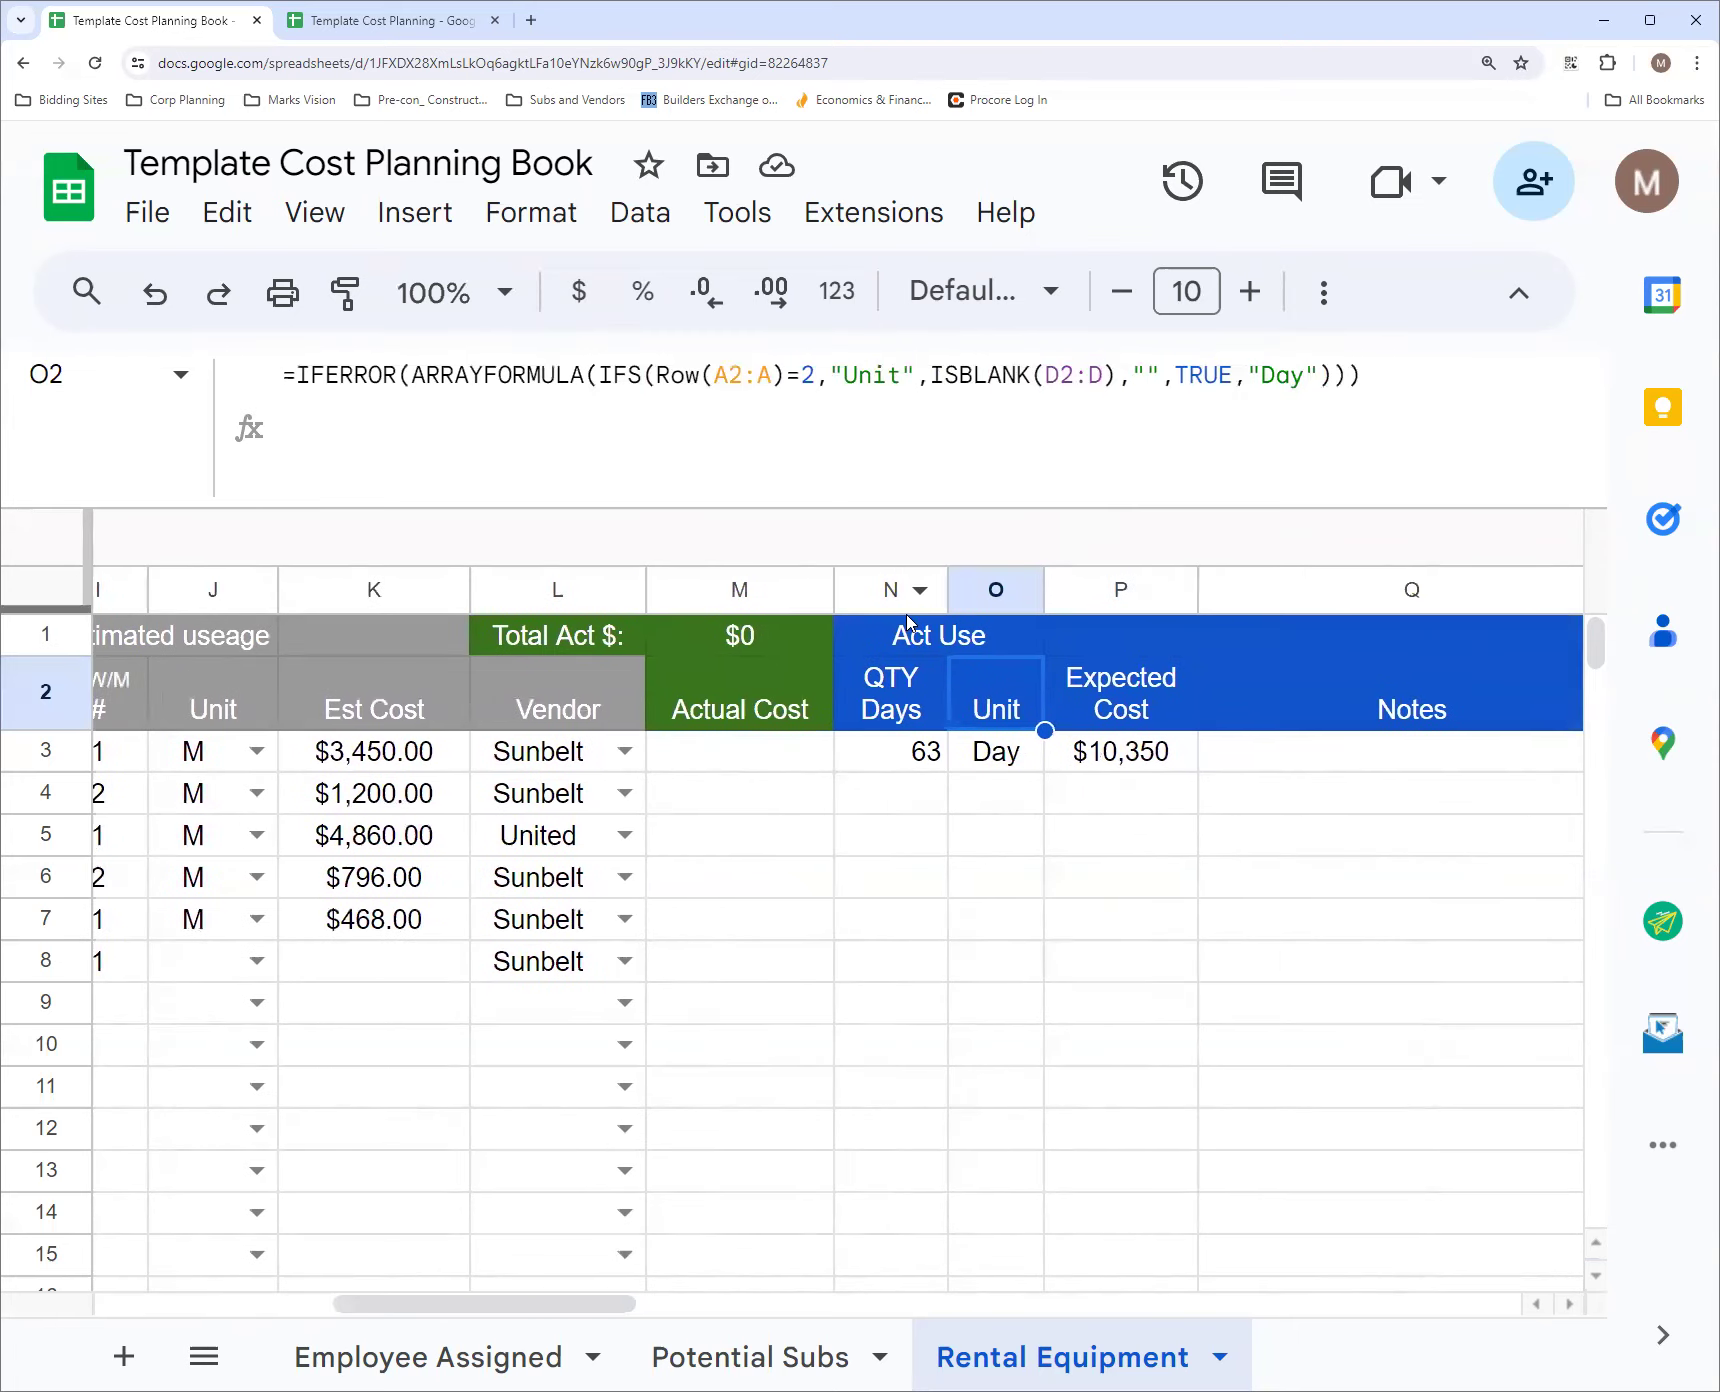
left_click(990, 587)
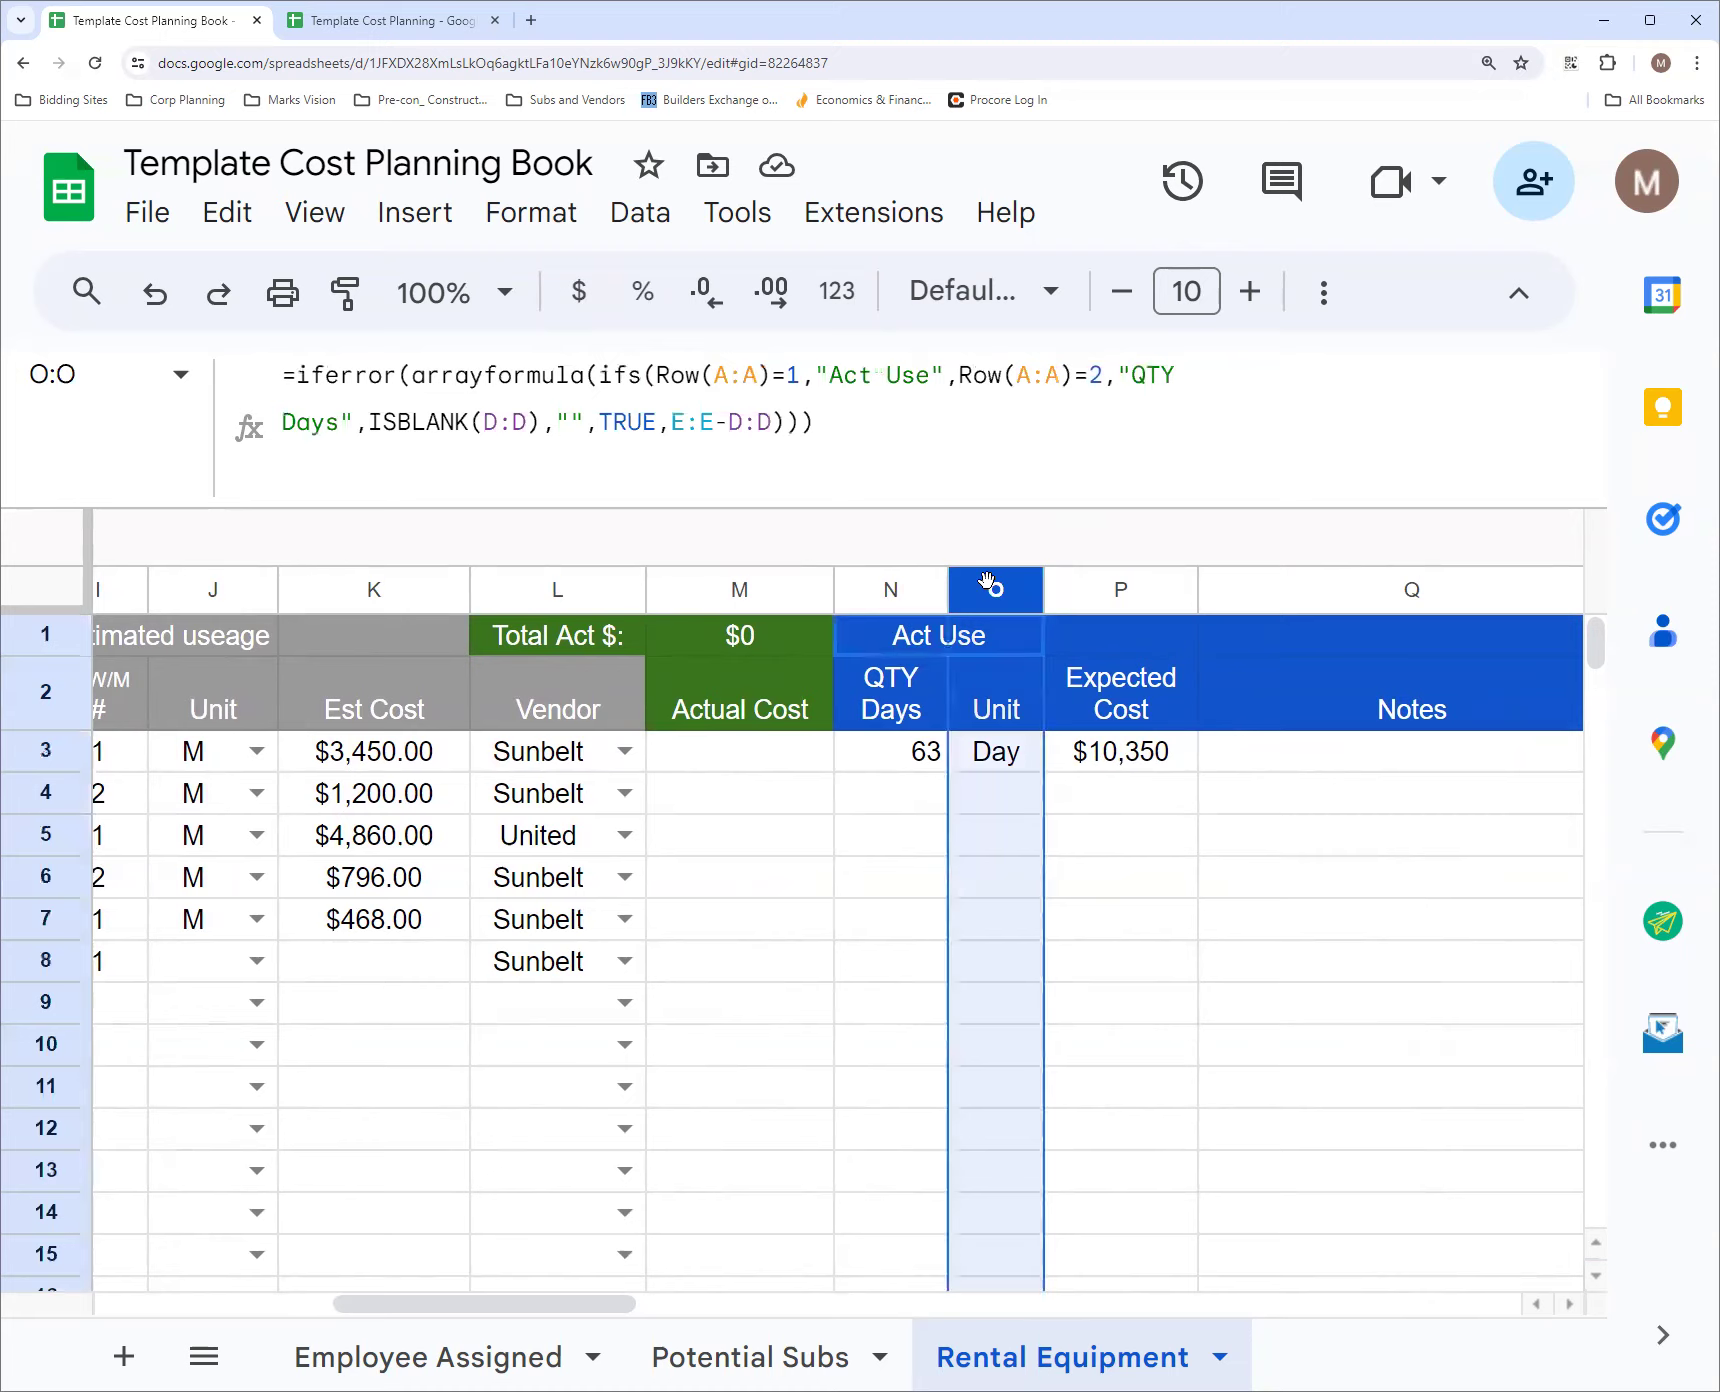
left_click(1000, 643)
left_click(1003, 712)
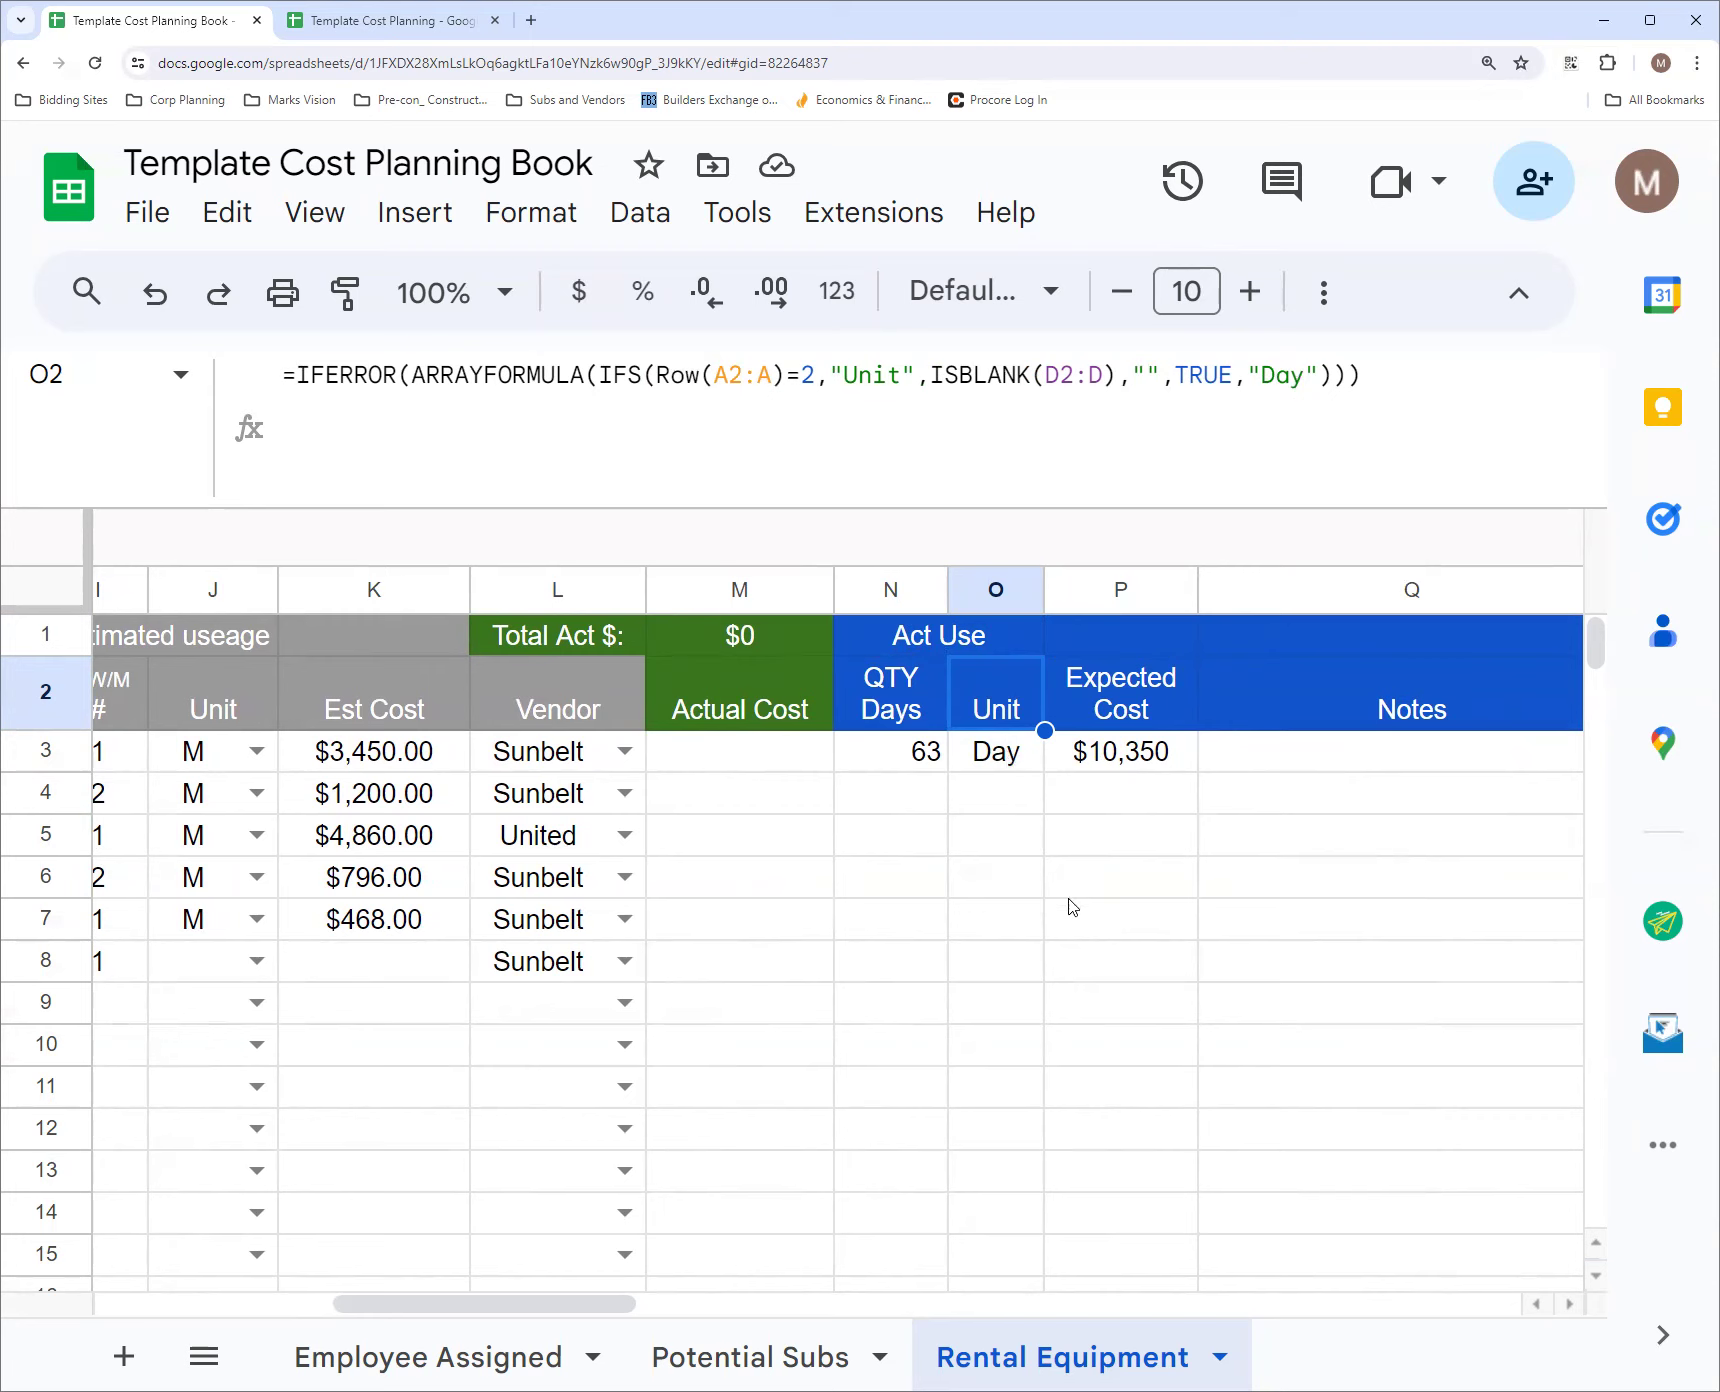
left_click(992, 792)
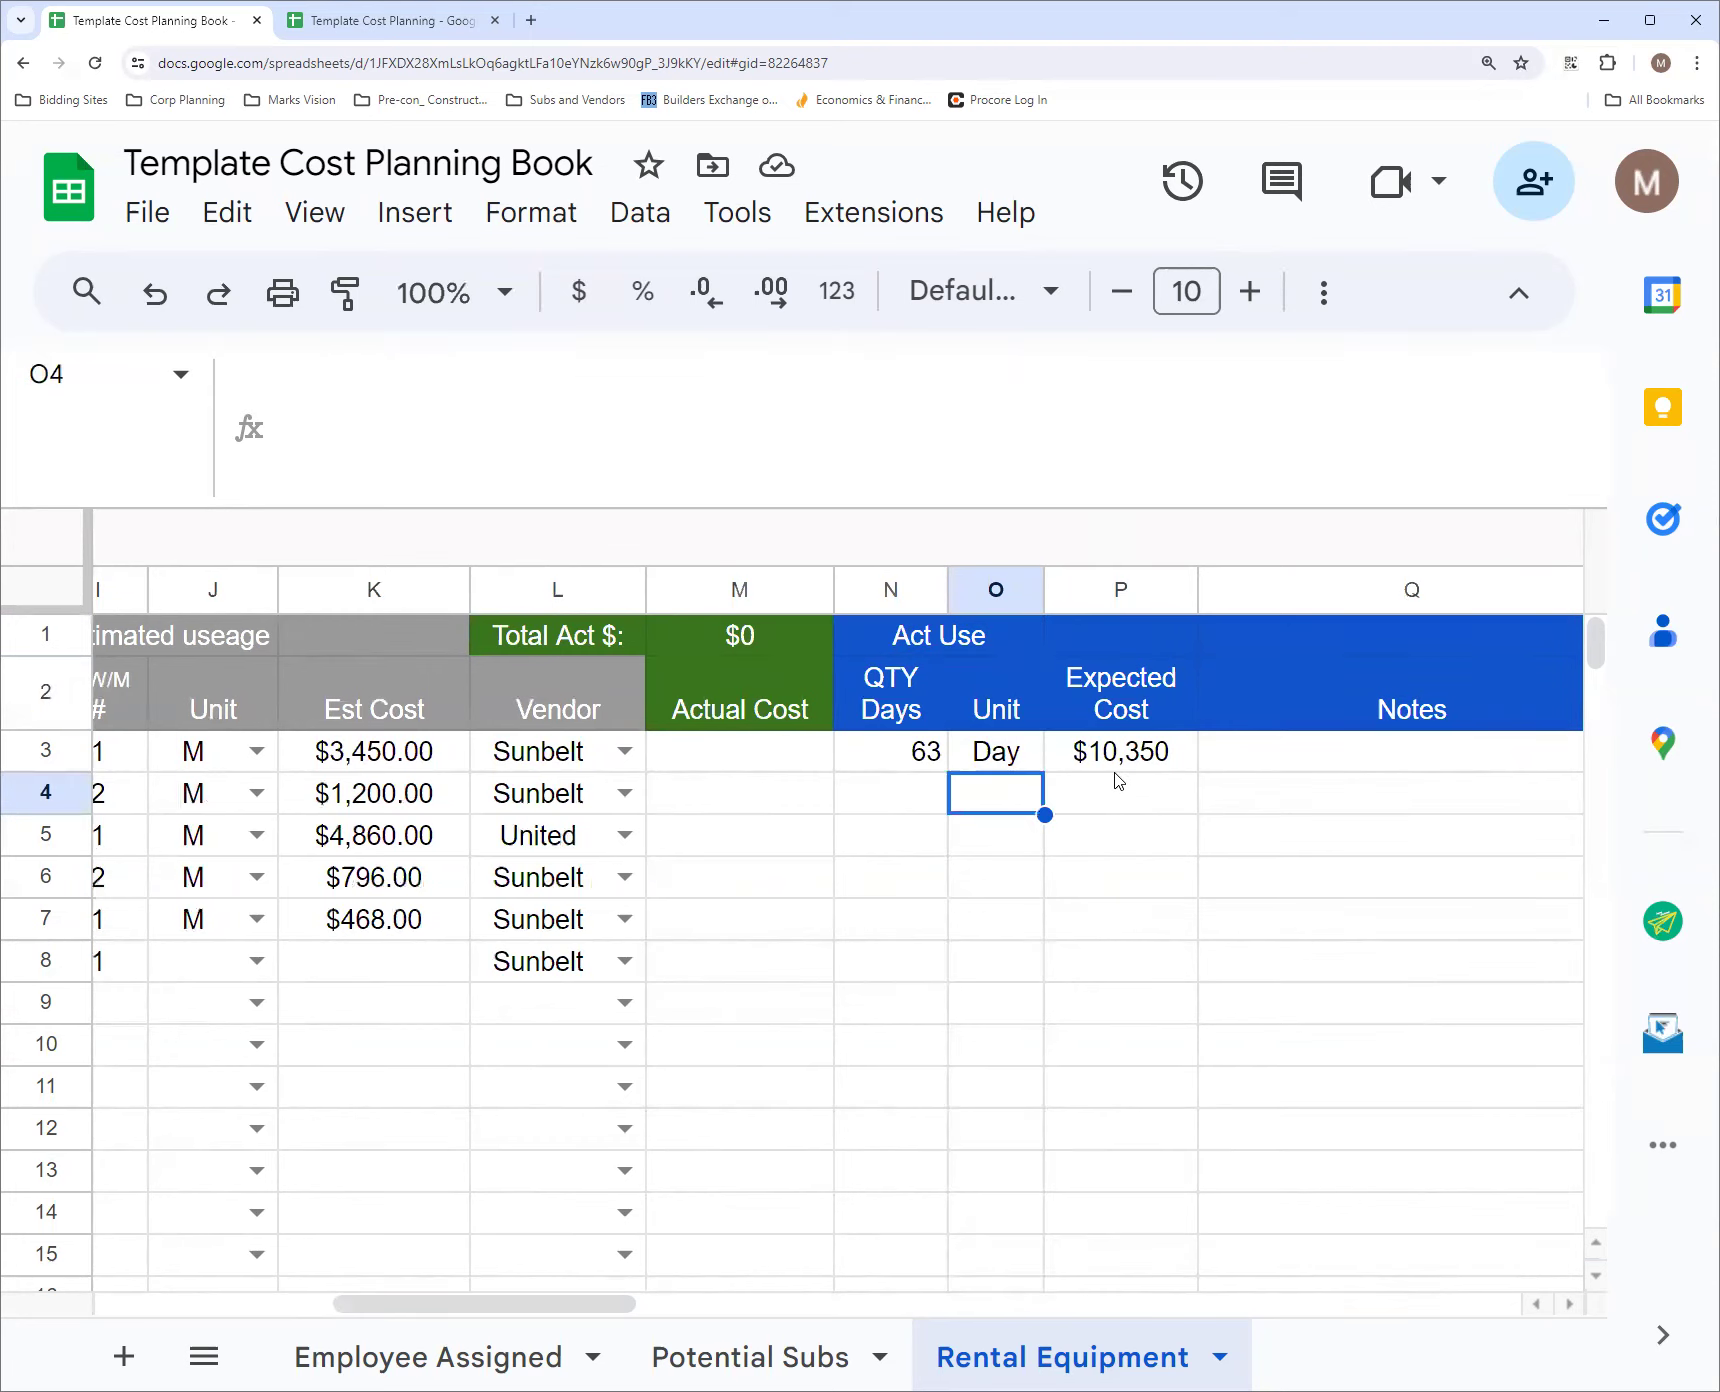
Examine the P2 Expected Cost formula alongside the QTY Days and Expected Cost results in row 3
left_click(1124, 710)
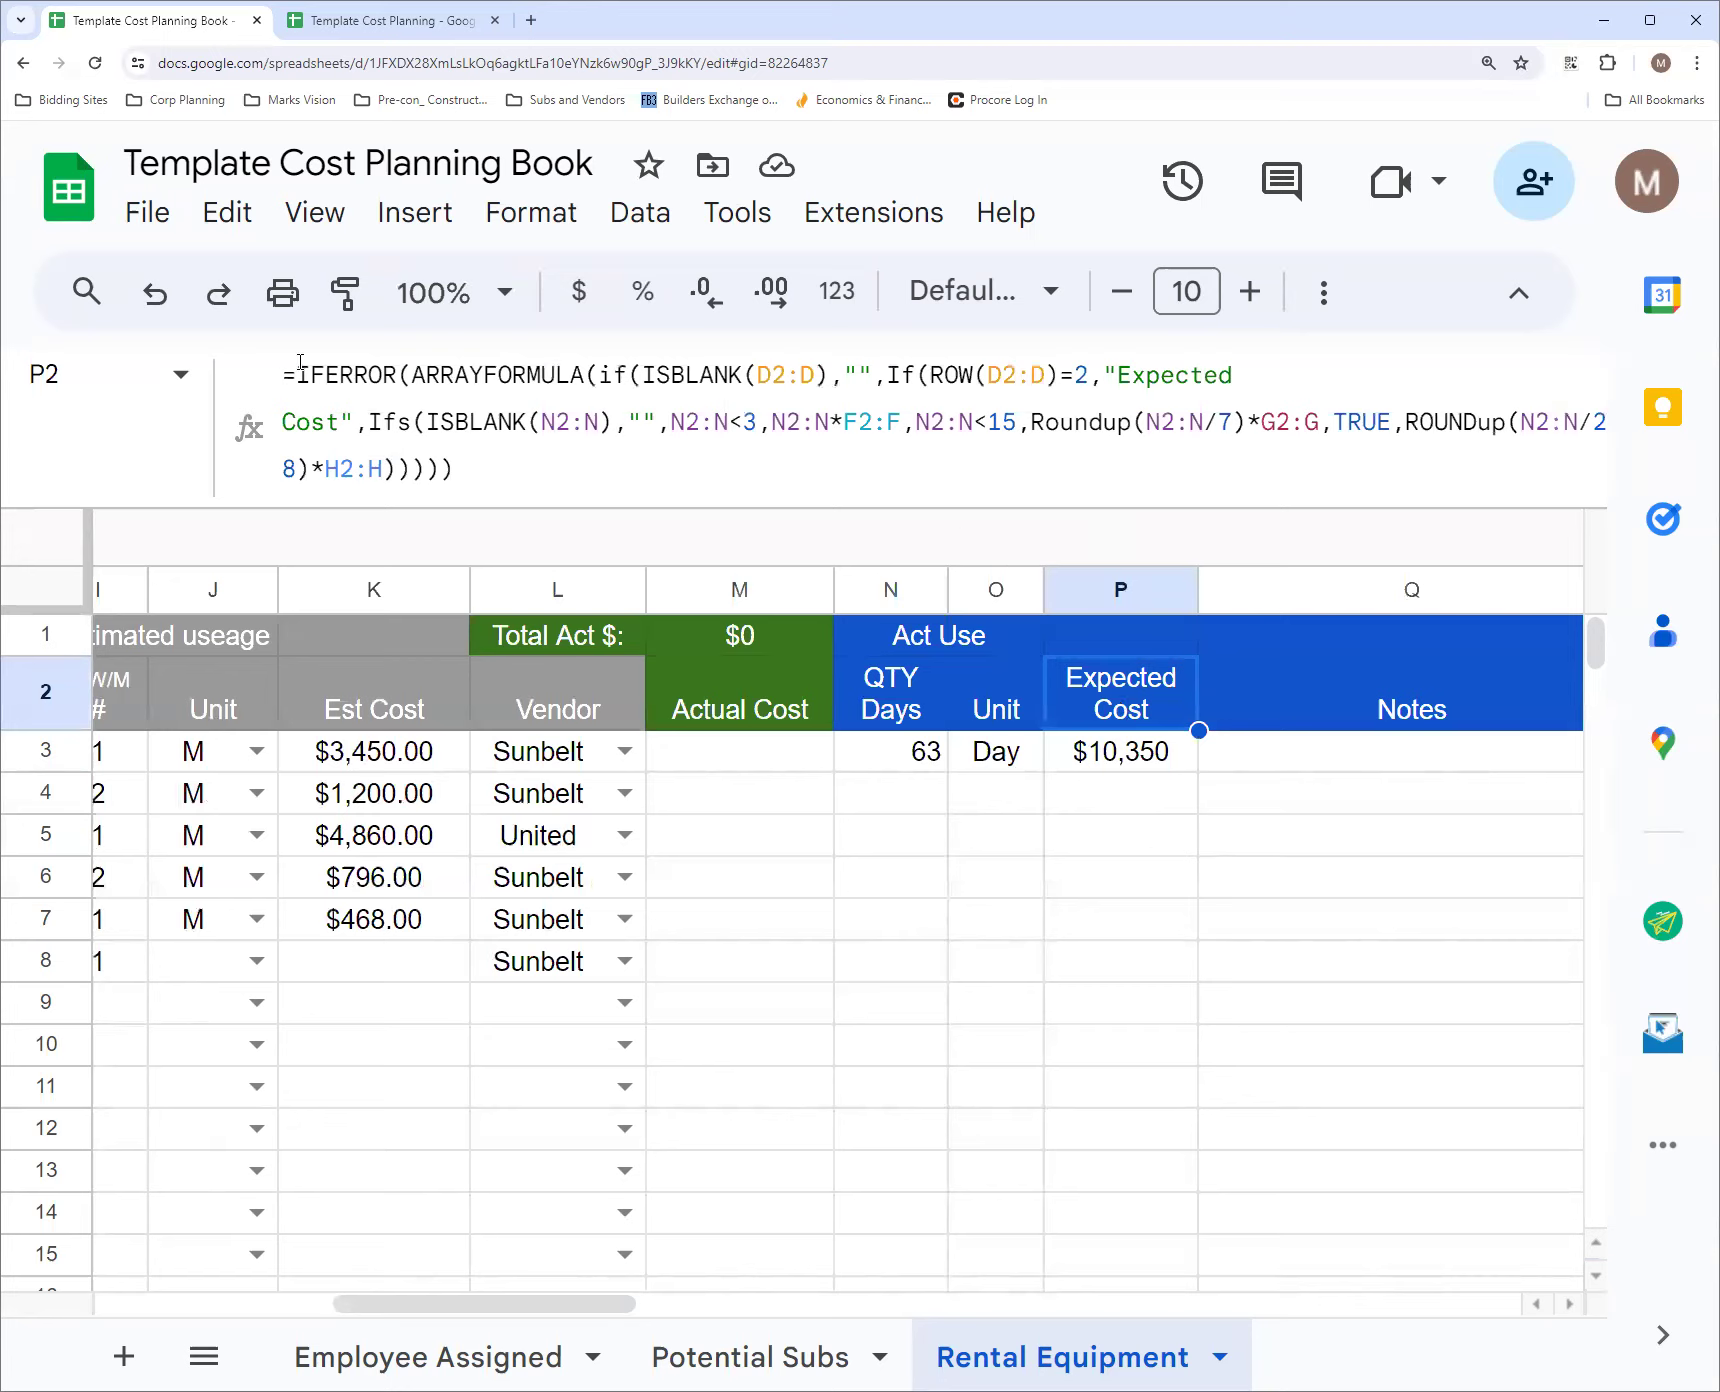
left_click(1146, 762)
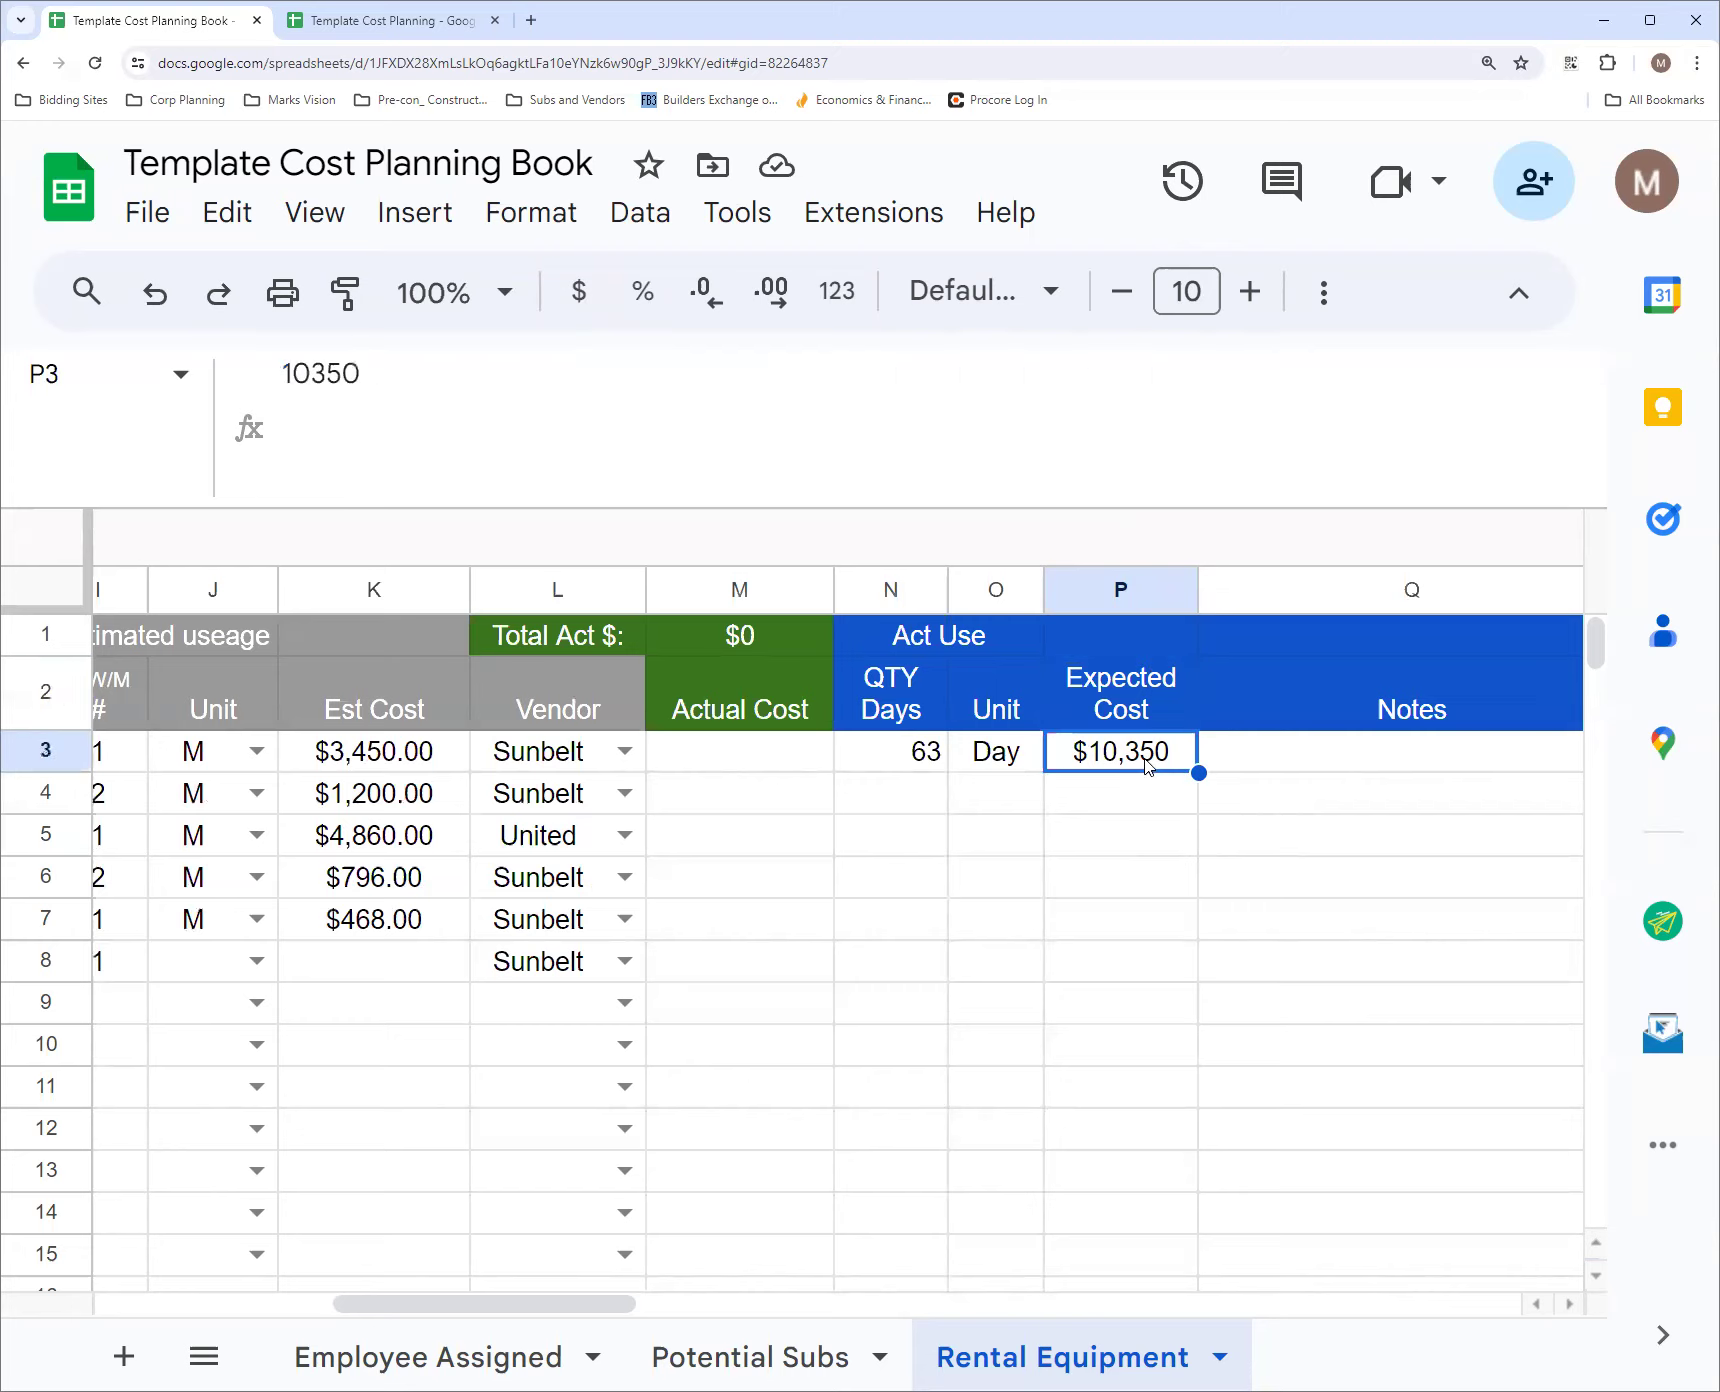
left_click(1148, 716)
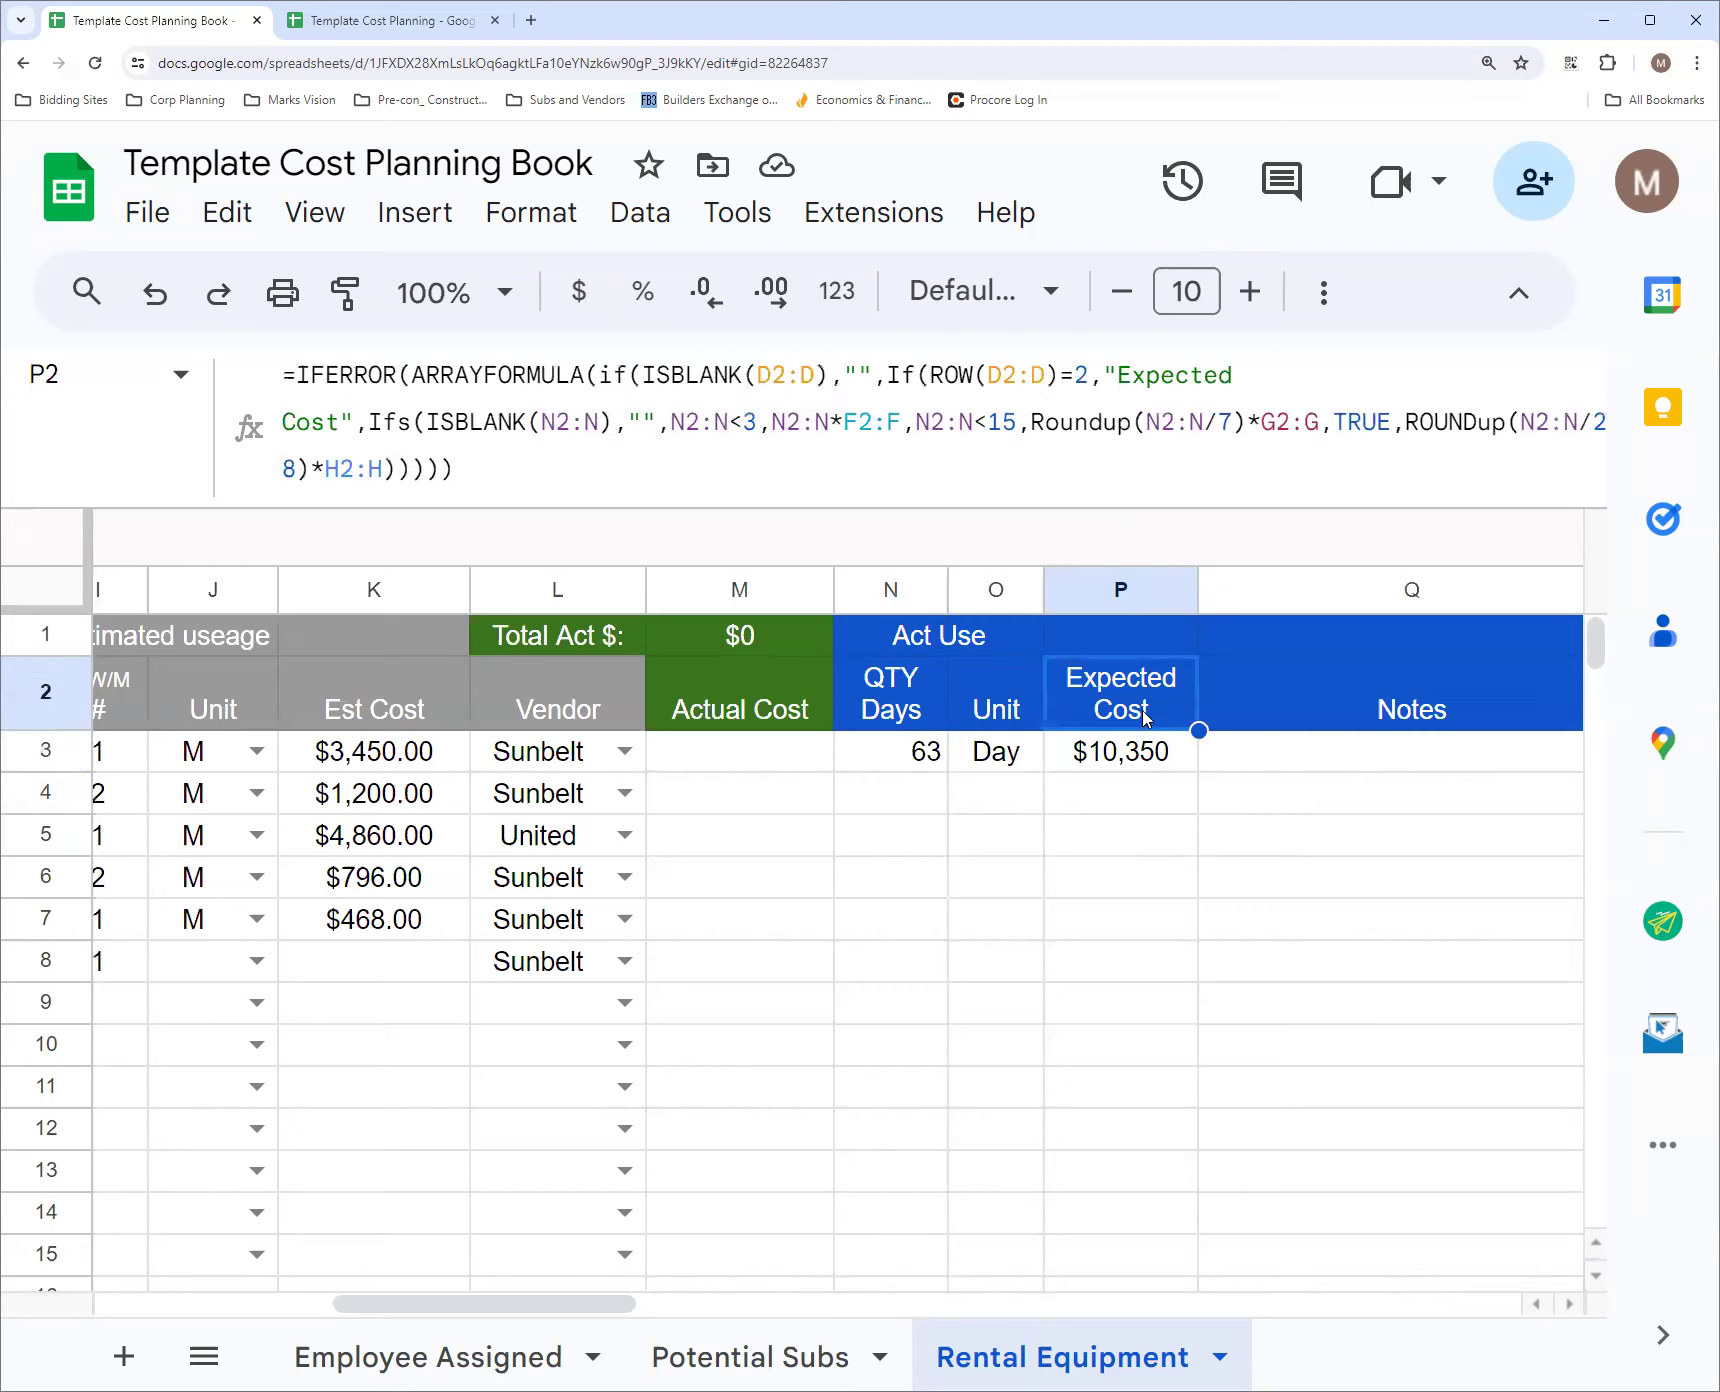
left_click(926, 760)
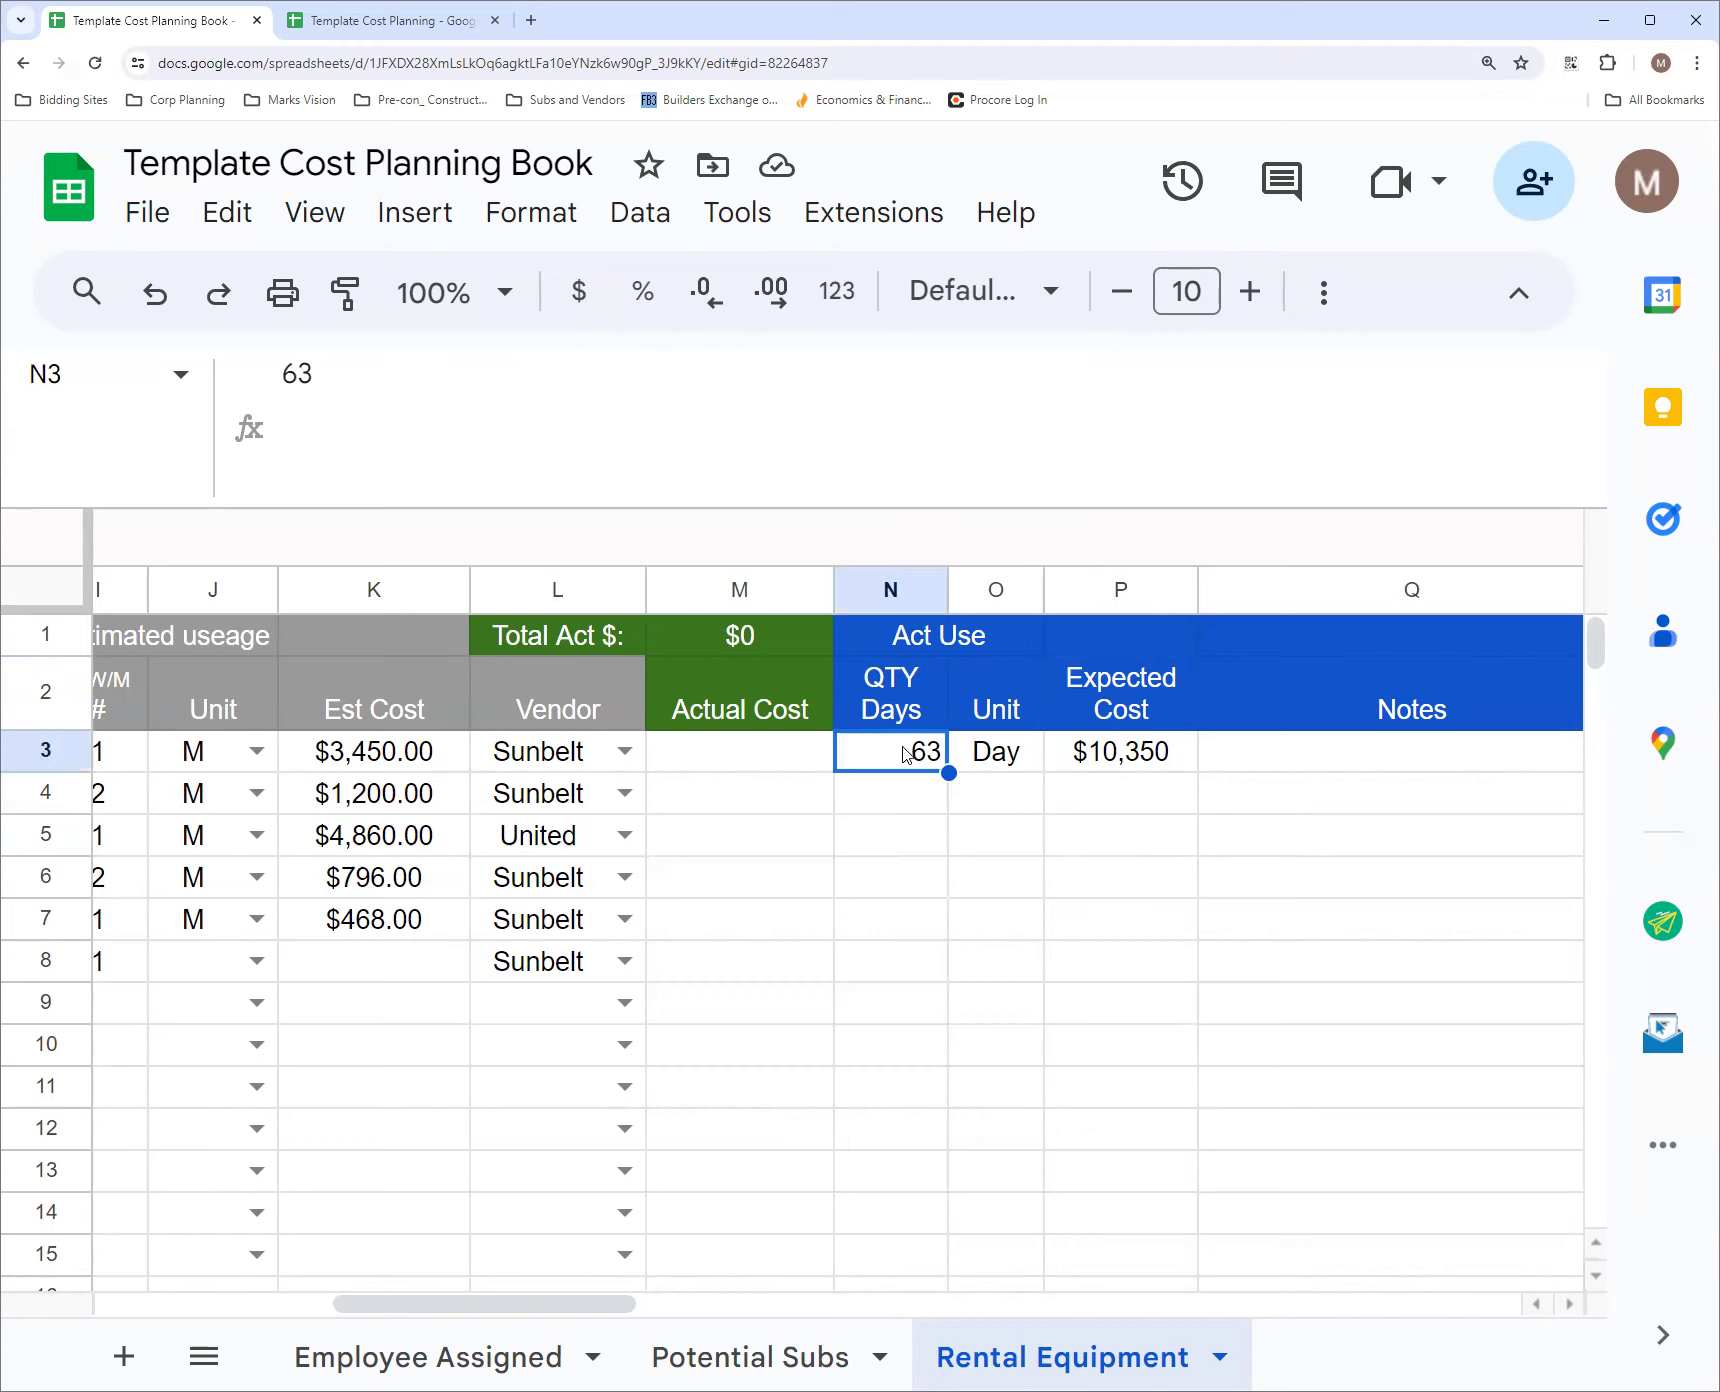
left_click(1122, 755)
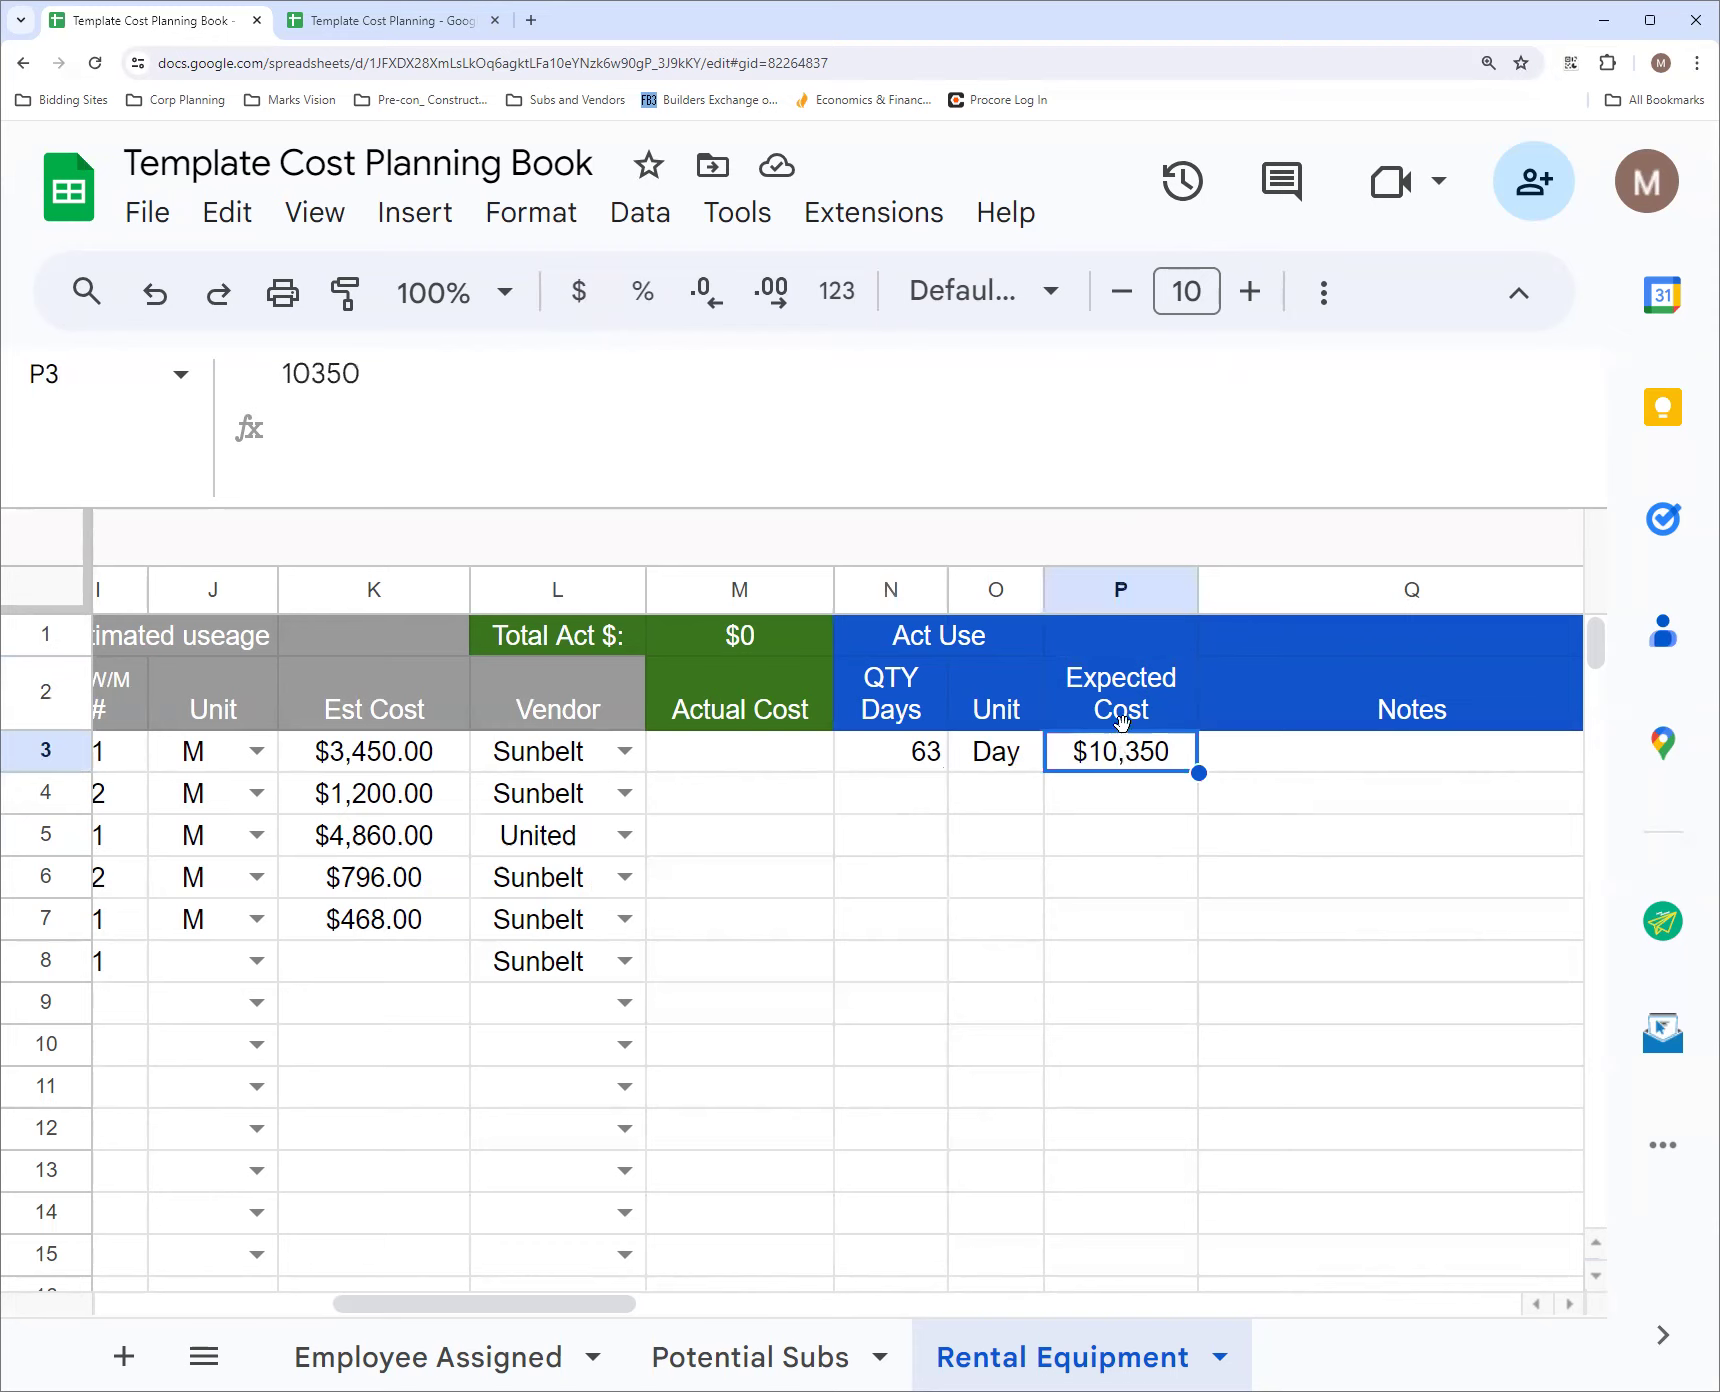
left_click(1136, 707)
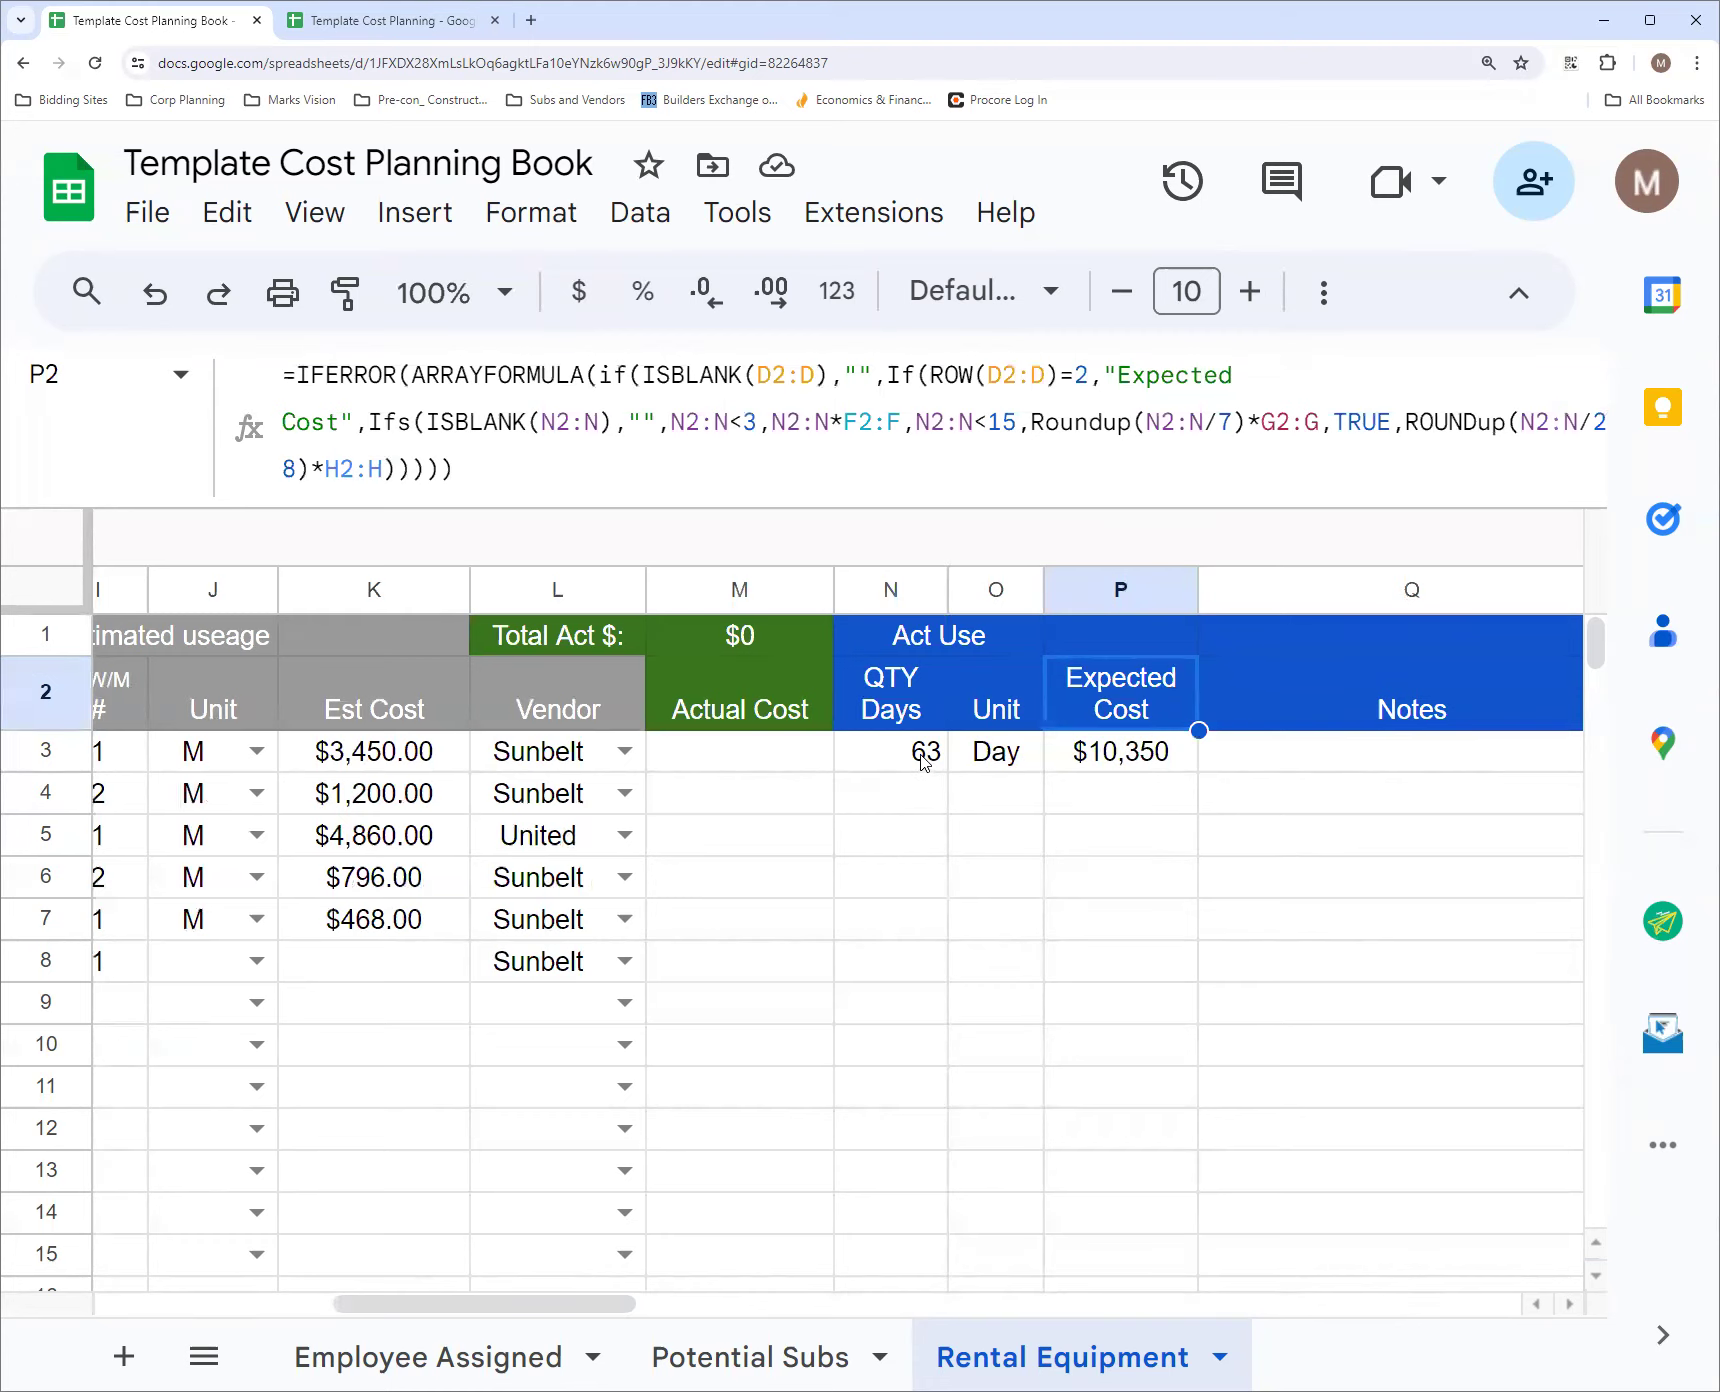
Expand the grouped rate columns F to H beside the When Off column
left_click_drag(518, 1302, 345, 1312)
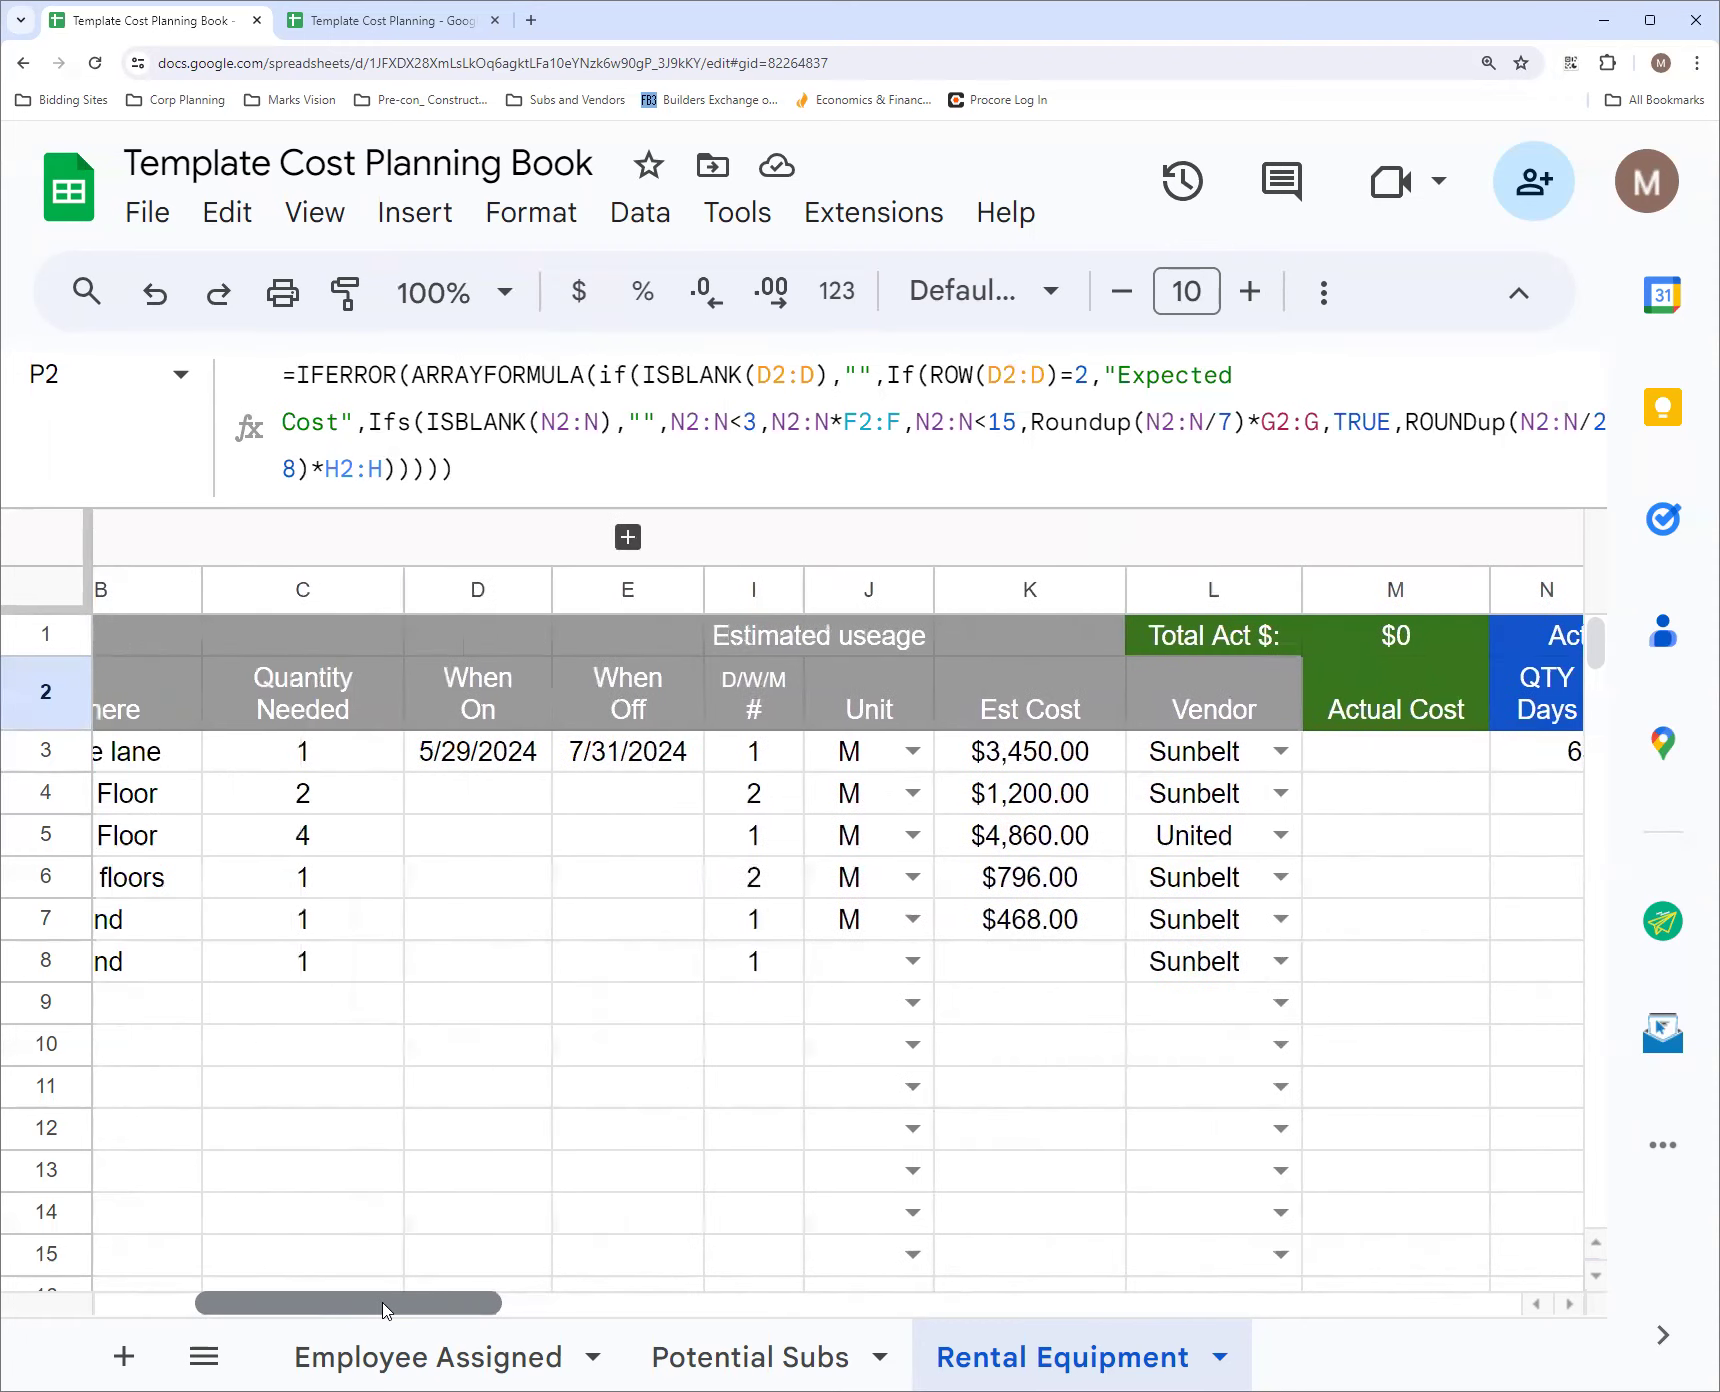
left_click(628, 537)
left_click(563, 830)
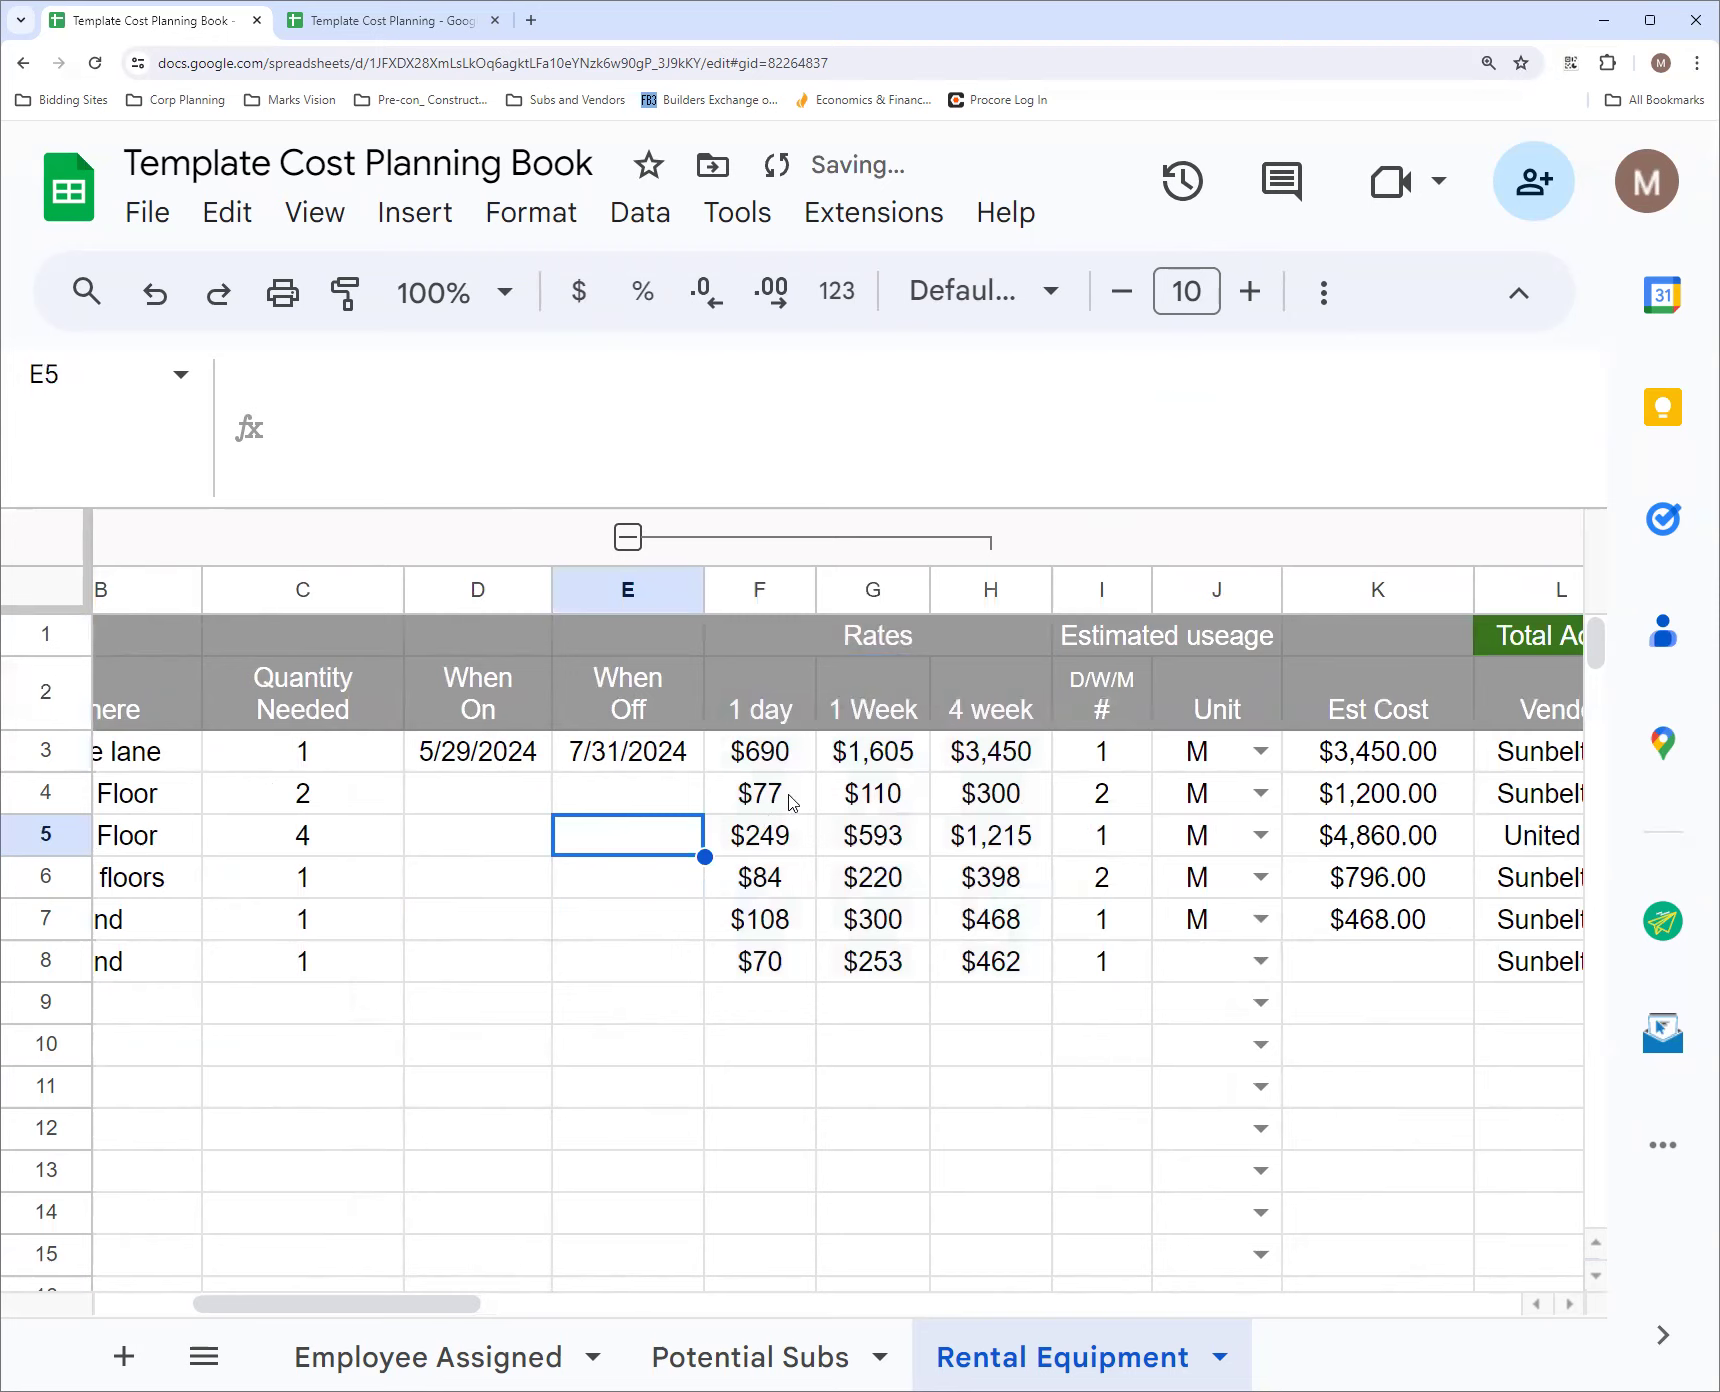
Compare the 1 day, 1 Week and 4 week rental rates for the Skytrack Telehandler in row 3
left_click(785, 753)
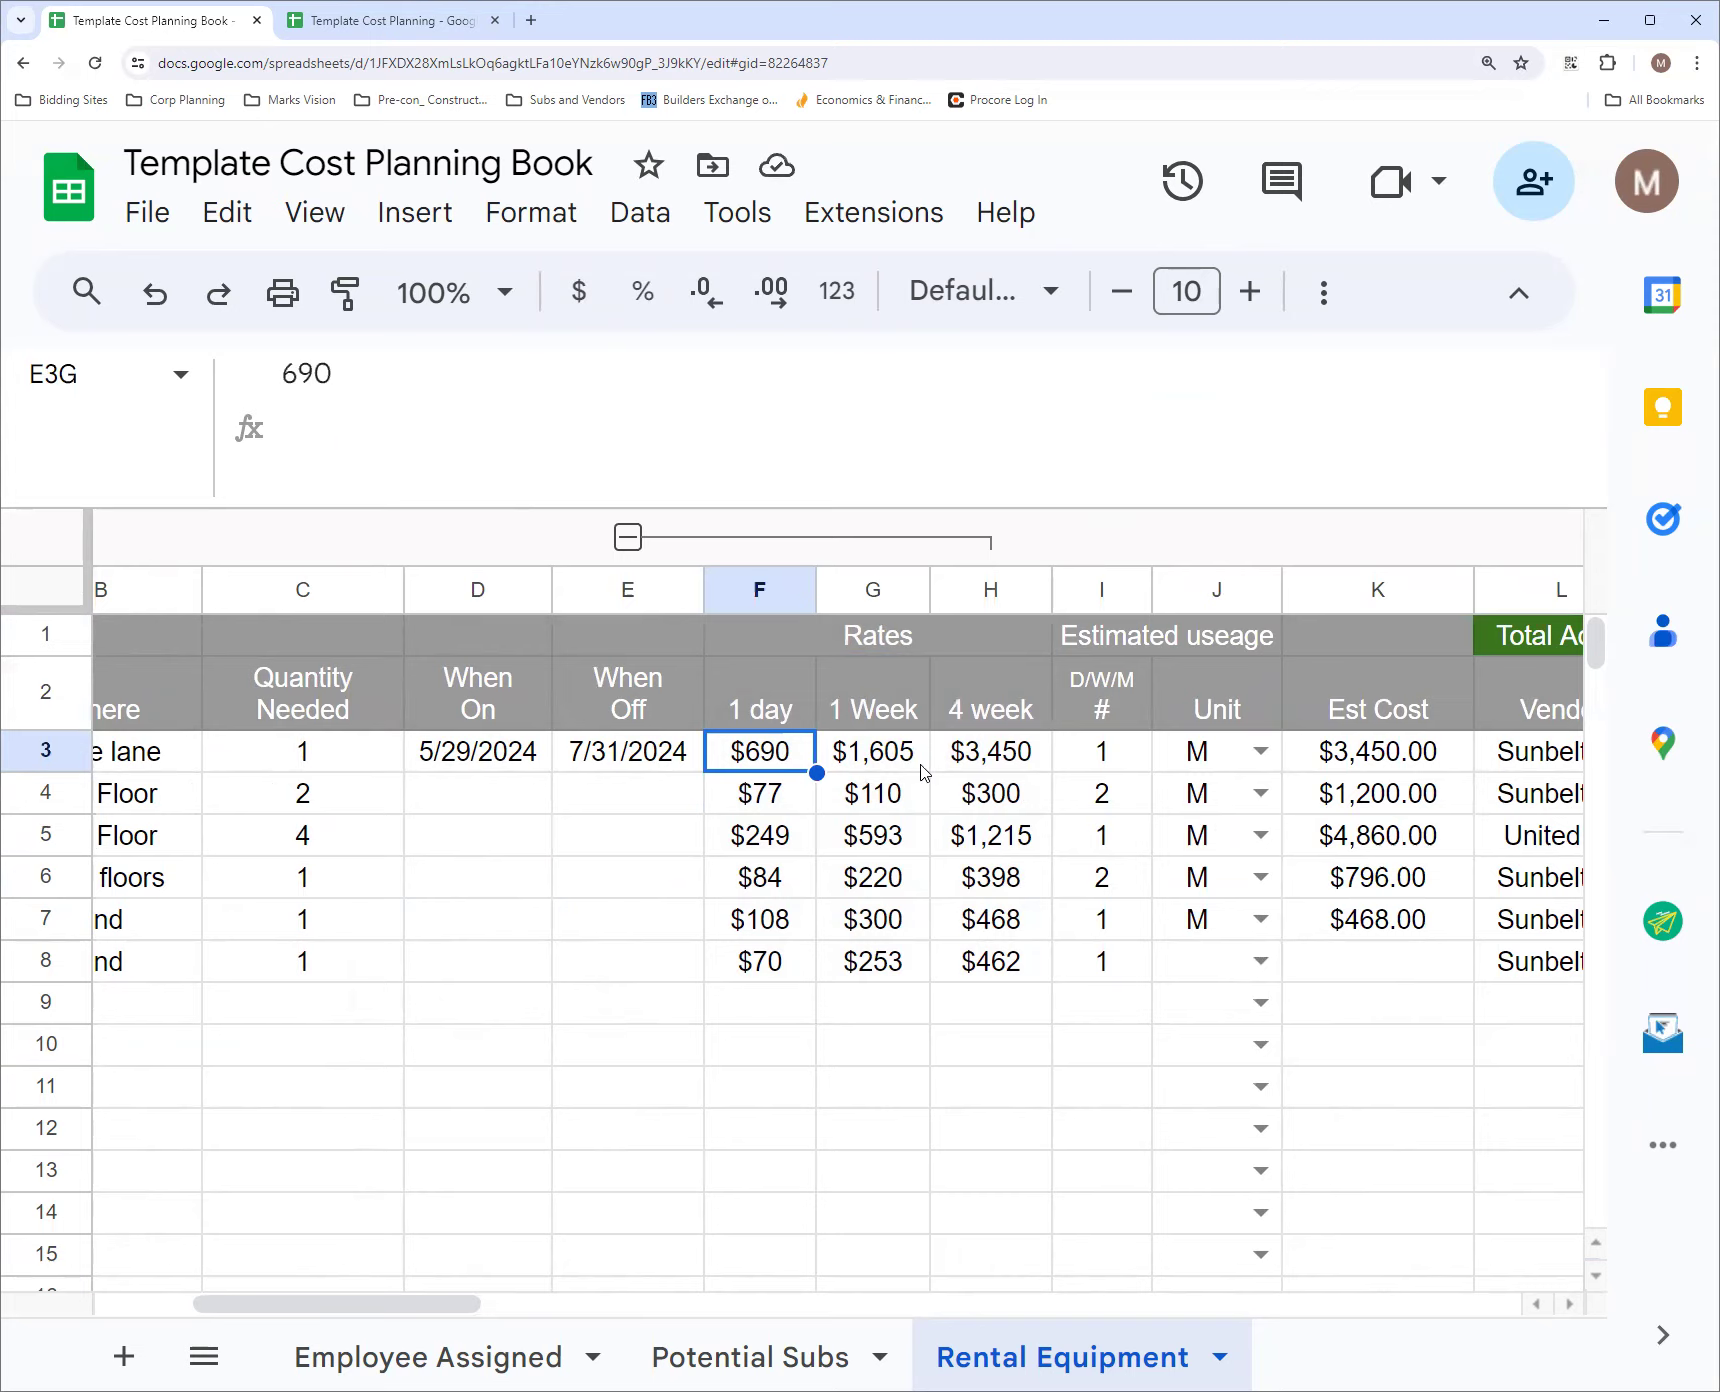
left_click(987, 763)
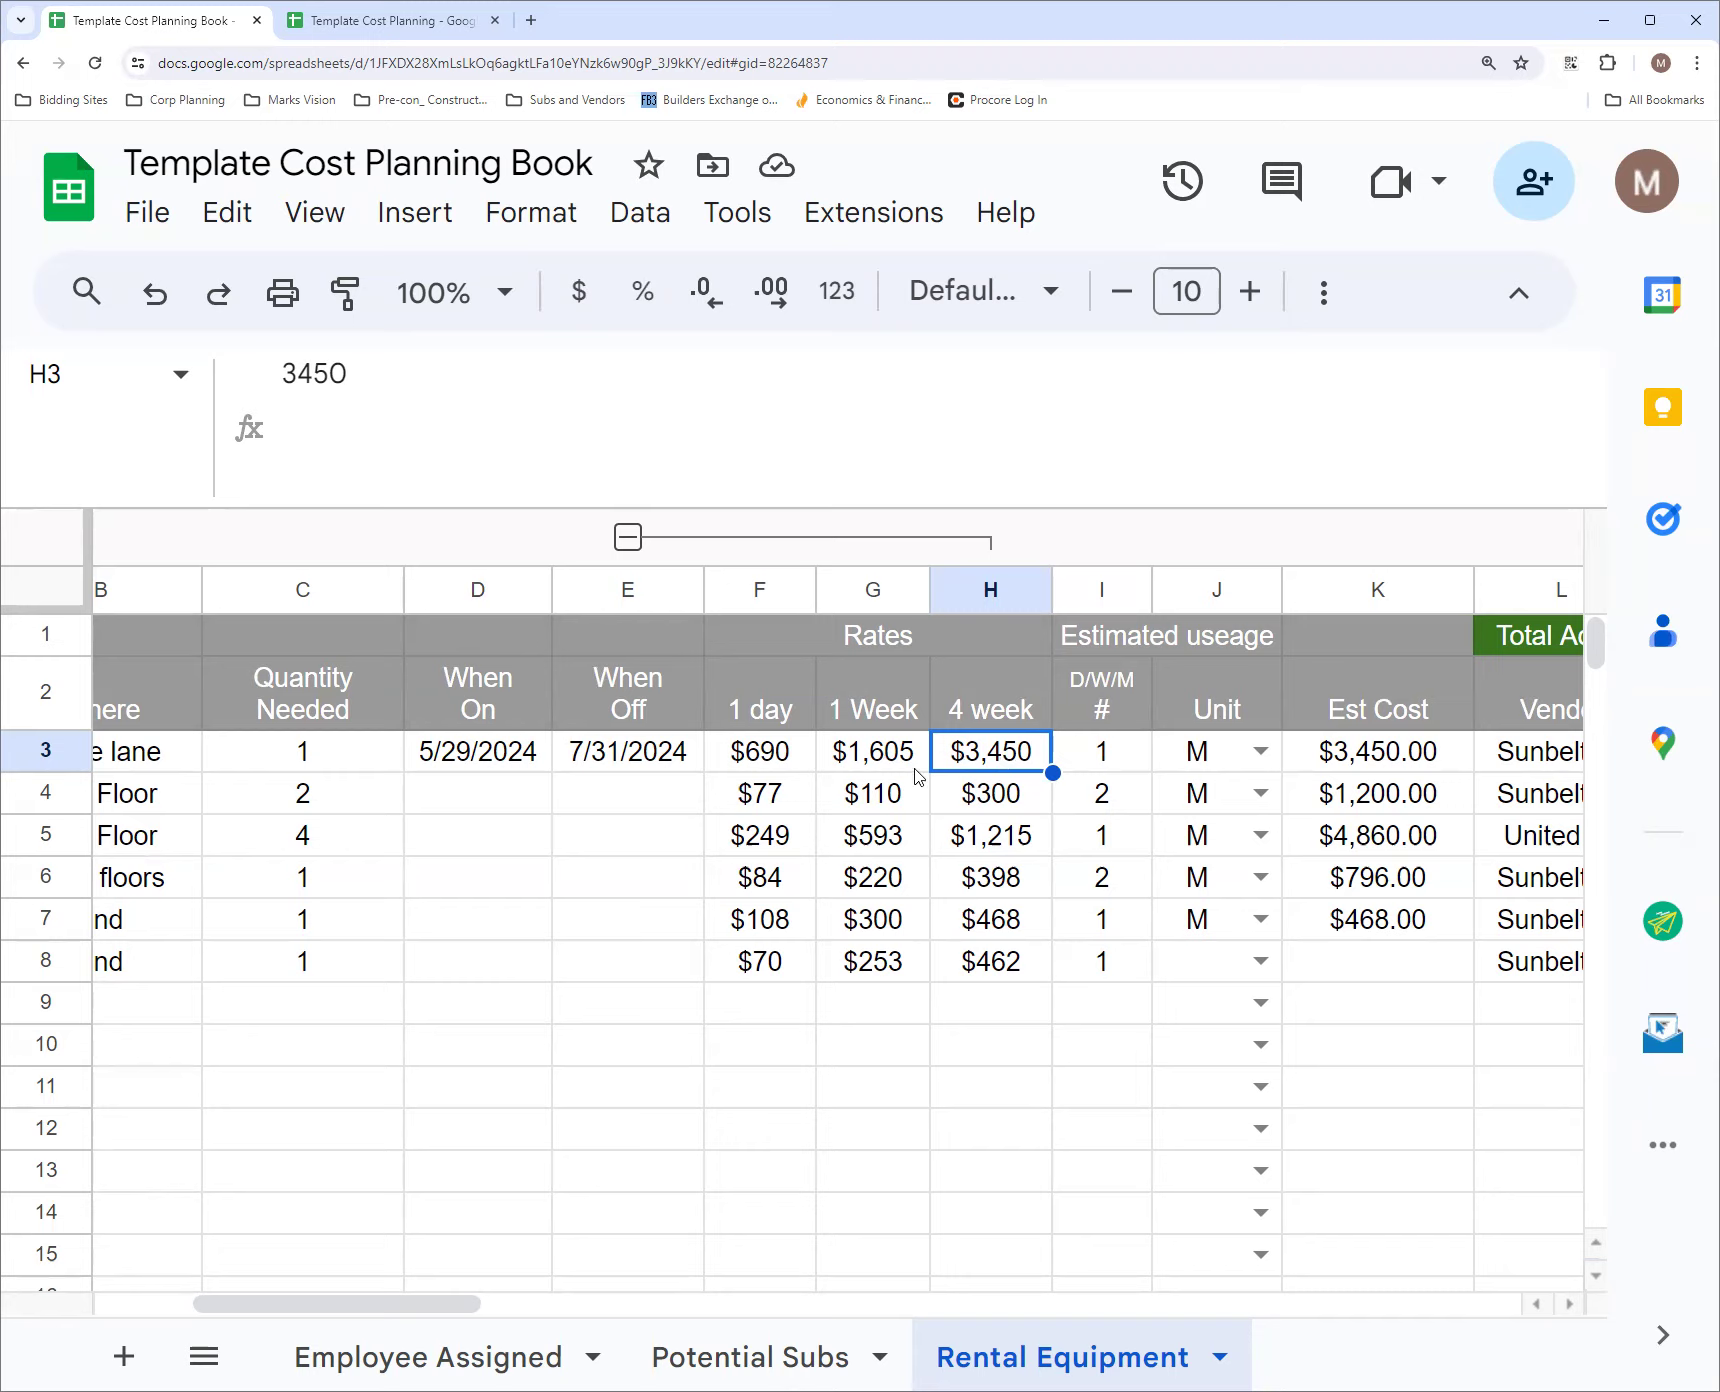
left_click(783, 769)
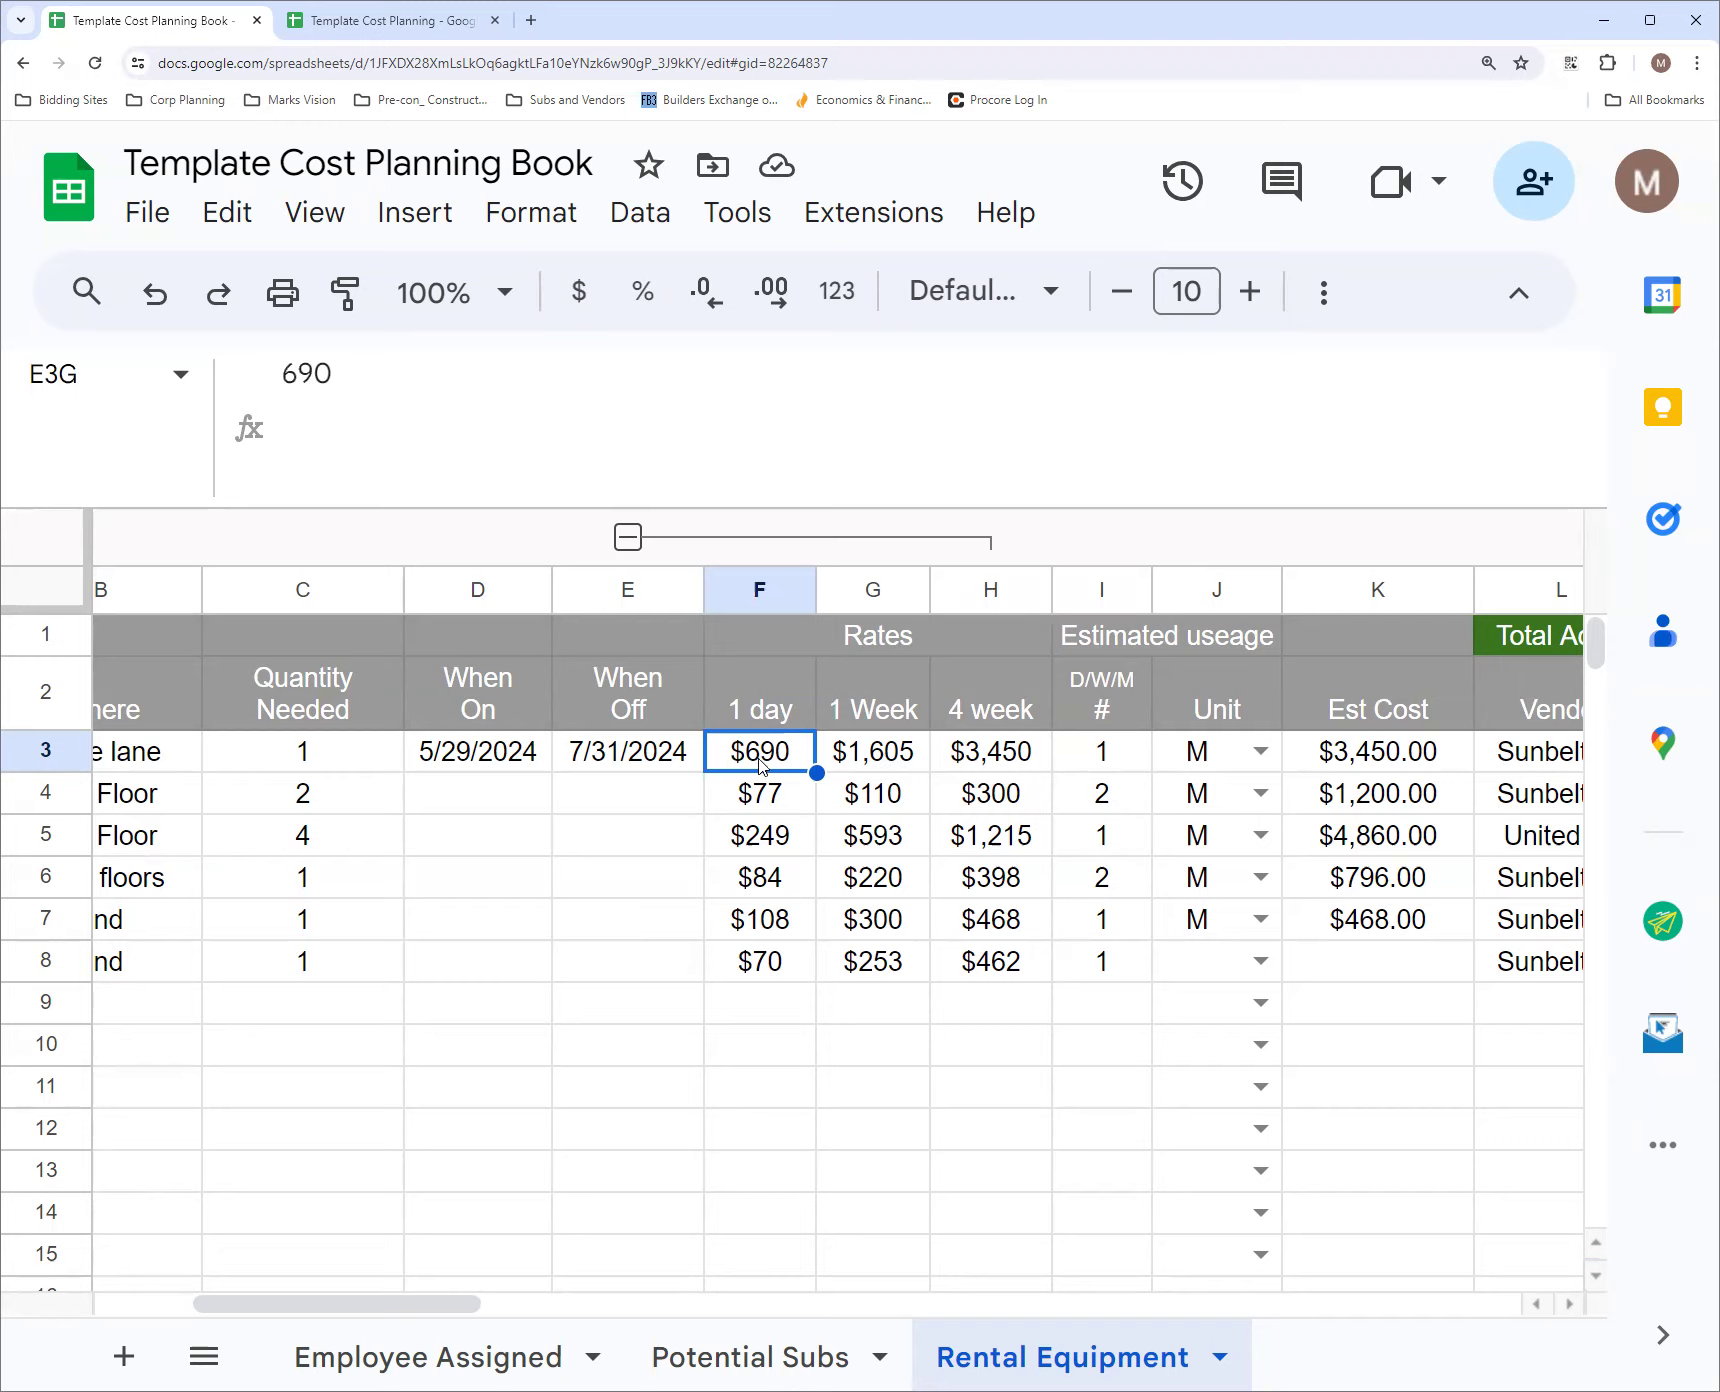
left_click(869, 767)
left_click(764, 760)
left_click(1004, 757)
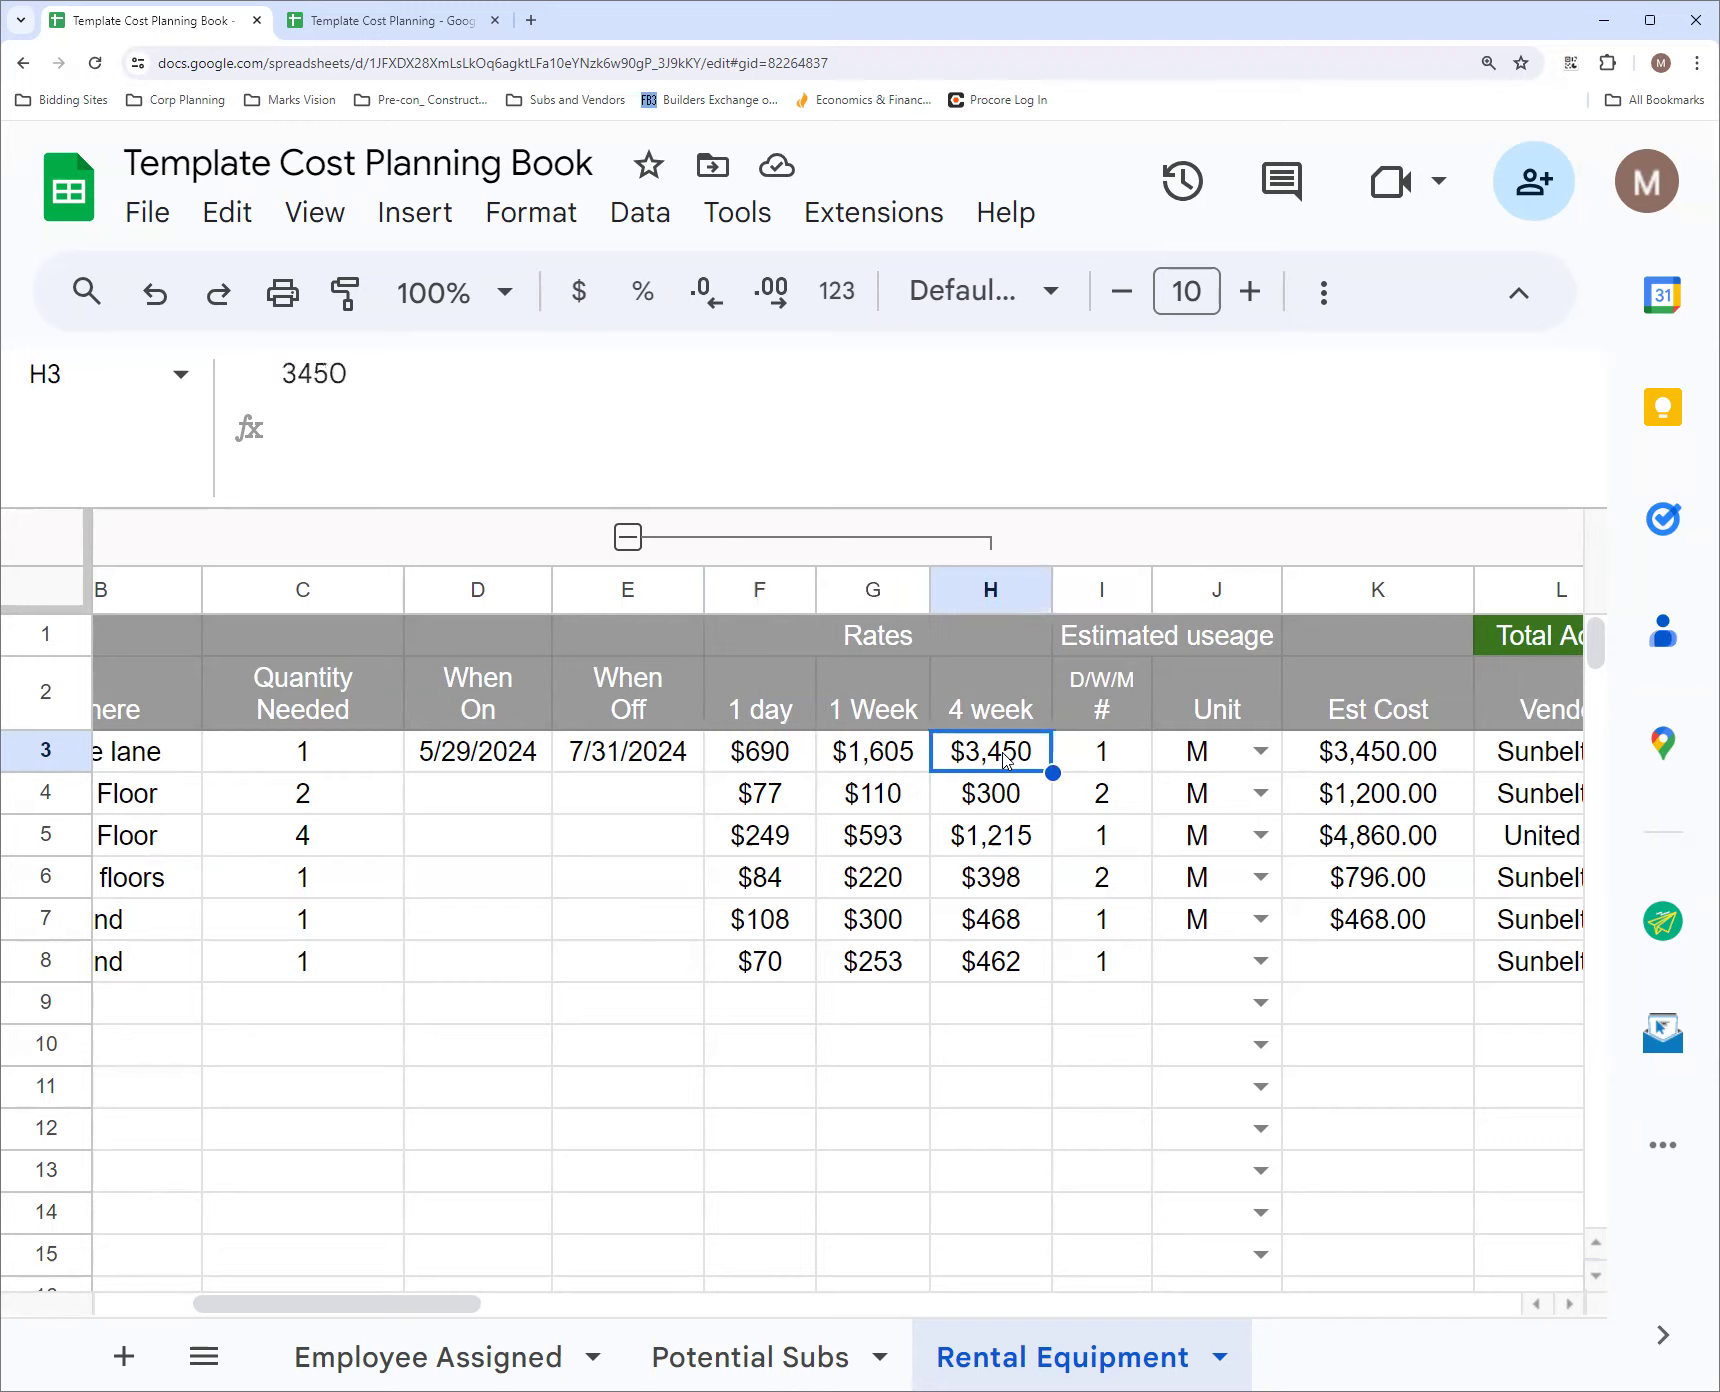
left_click(917, 761)
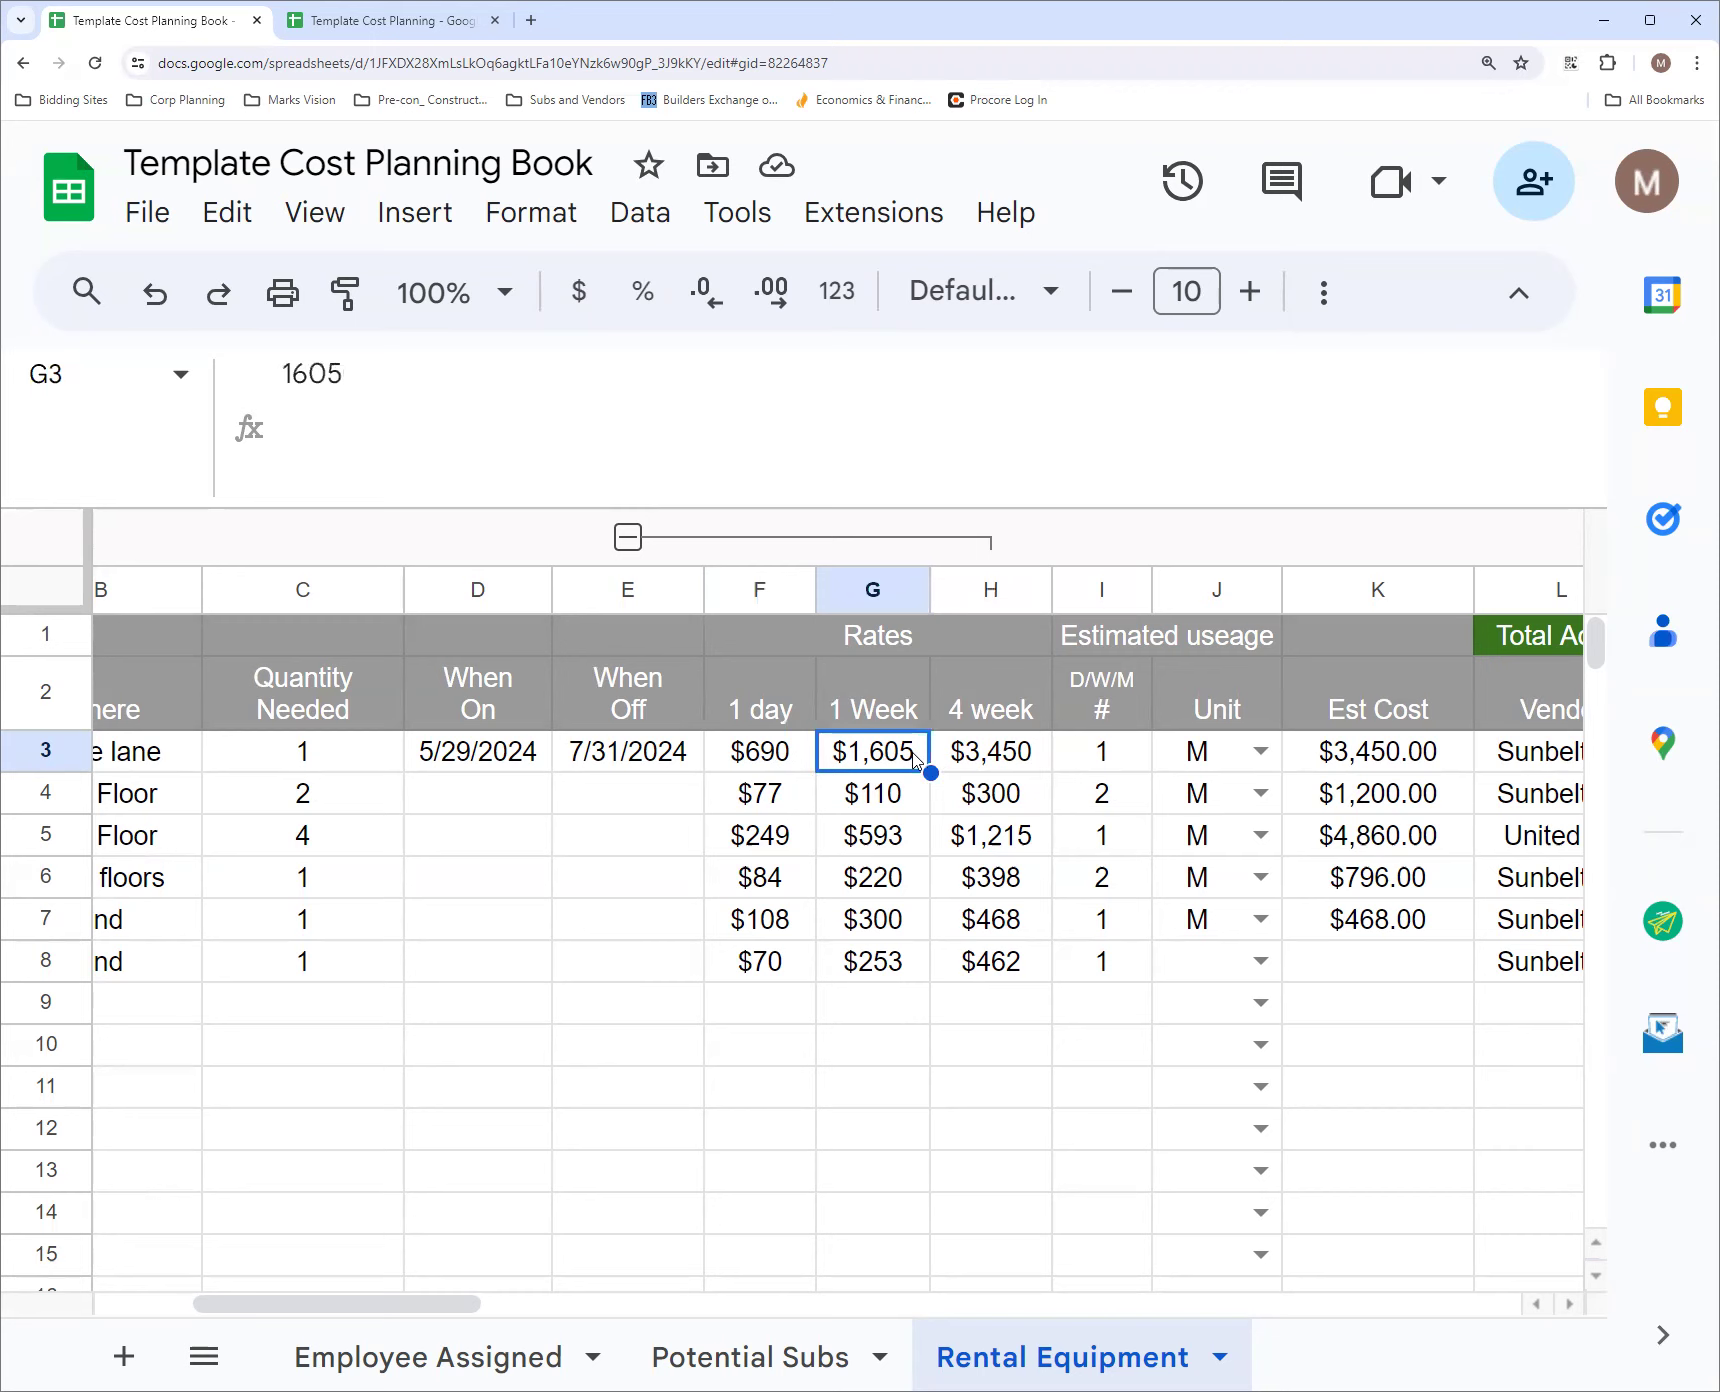
left_click(986, 762)
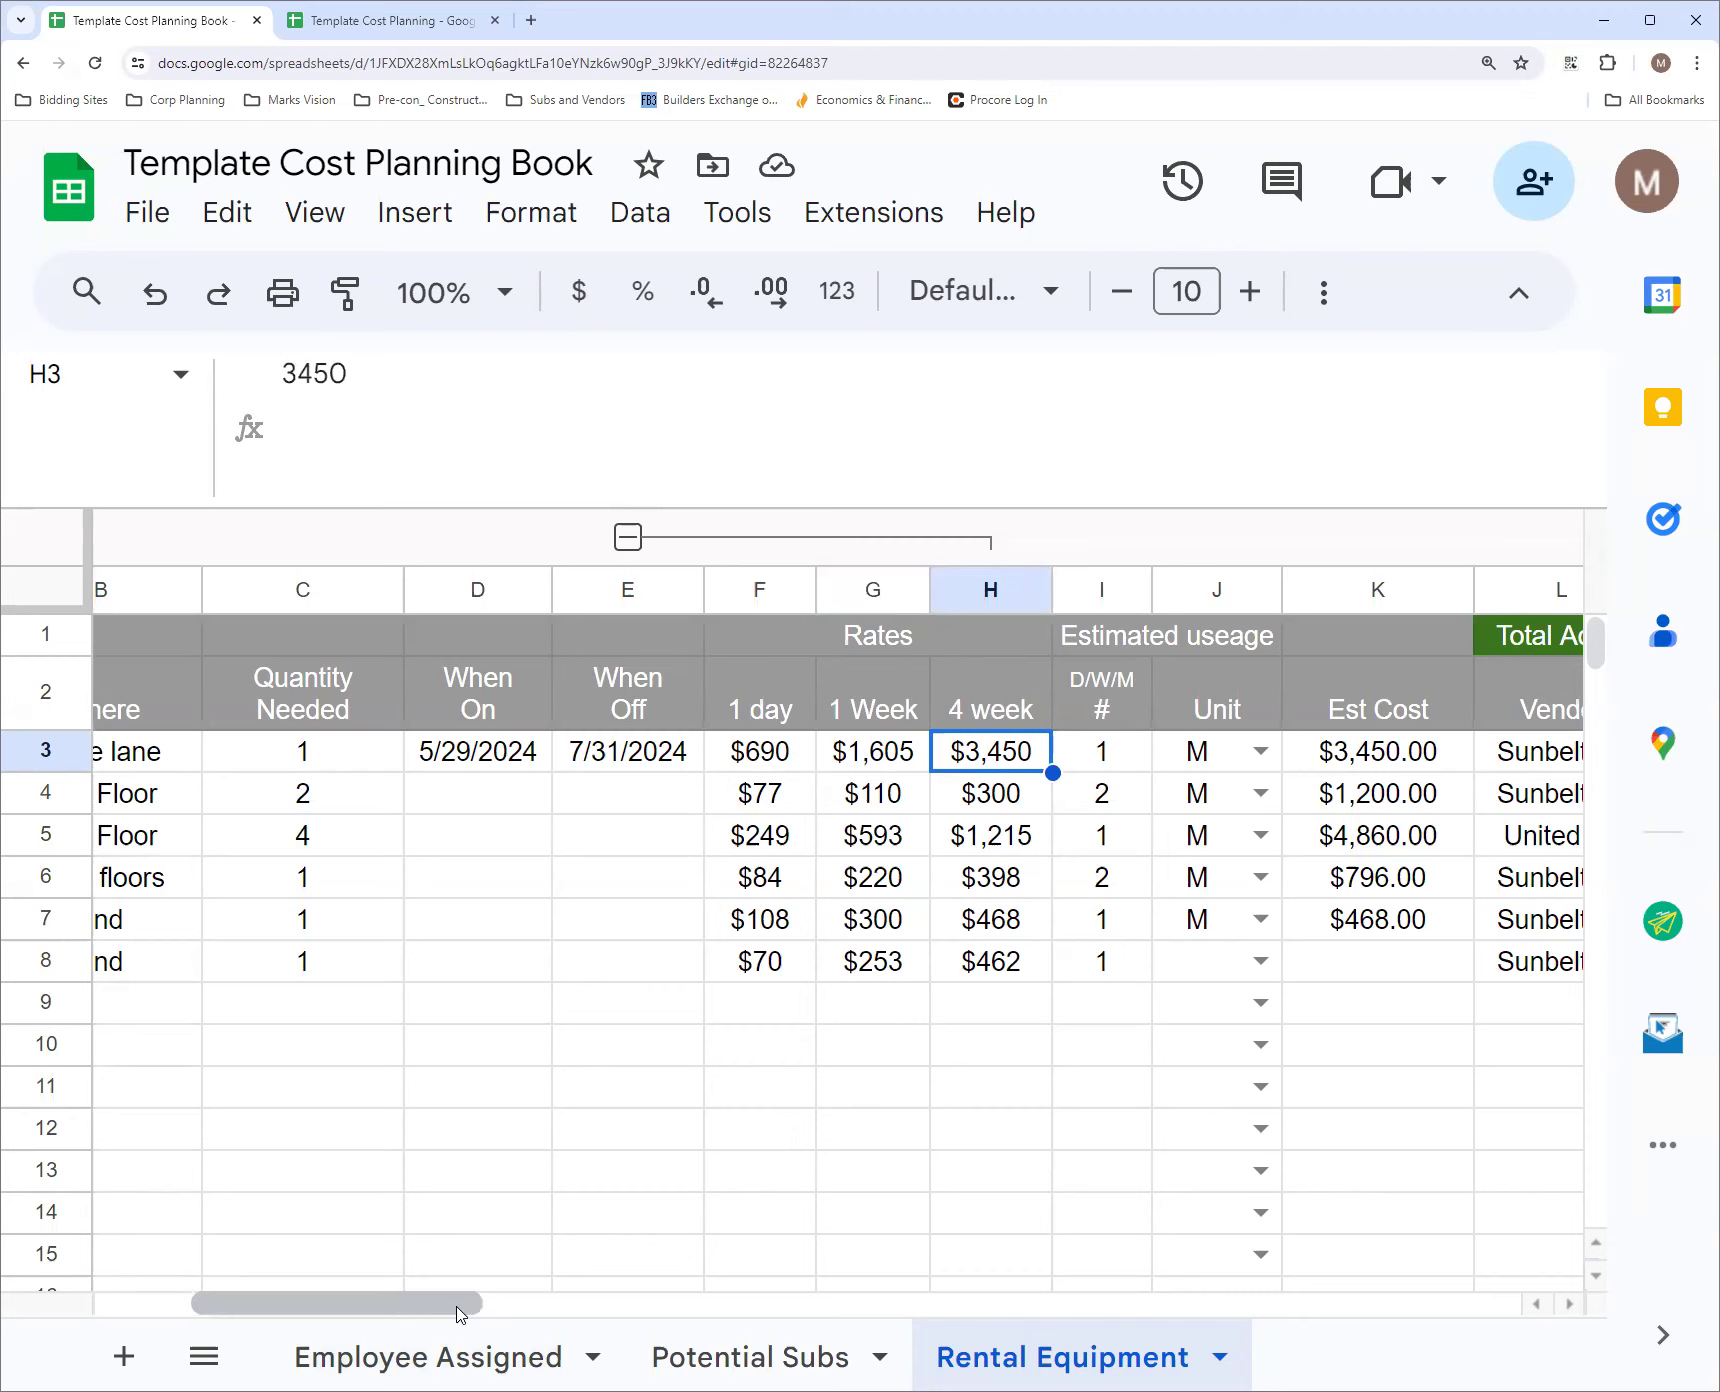
Check the ISBLANK(D2:D) condition of the P2 Expected Cost formula against the When On column
left_click_drag(462, 1309, 597, 1302)
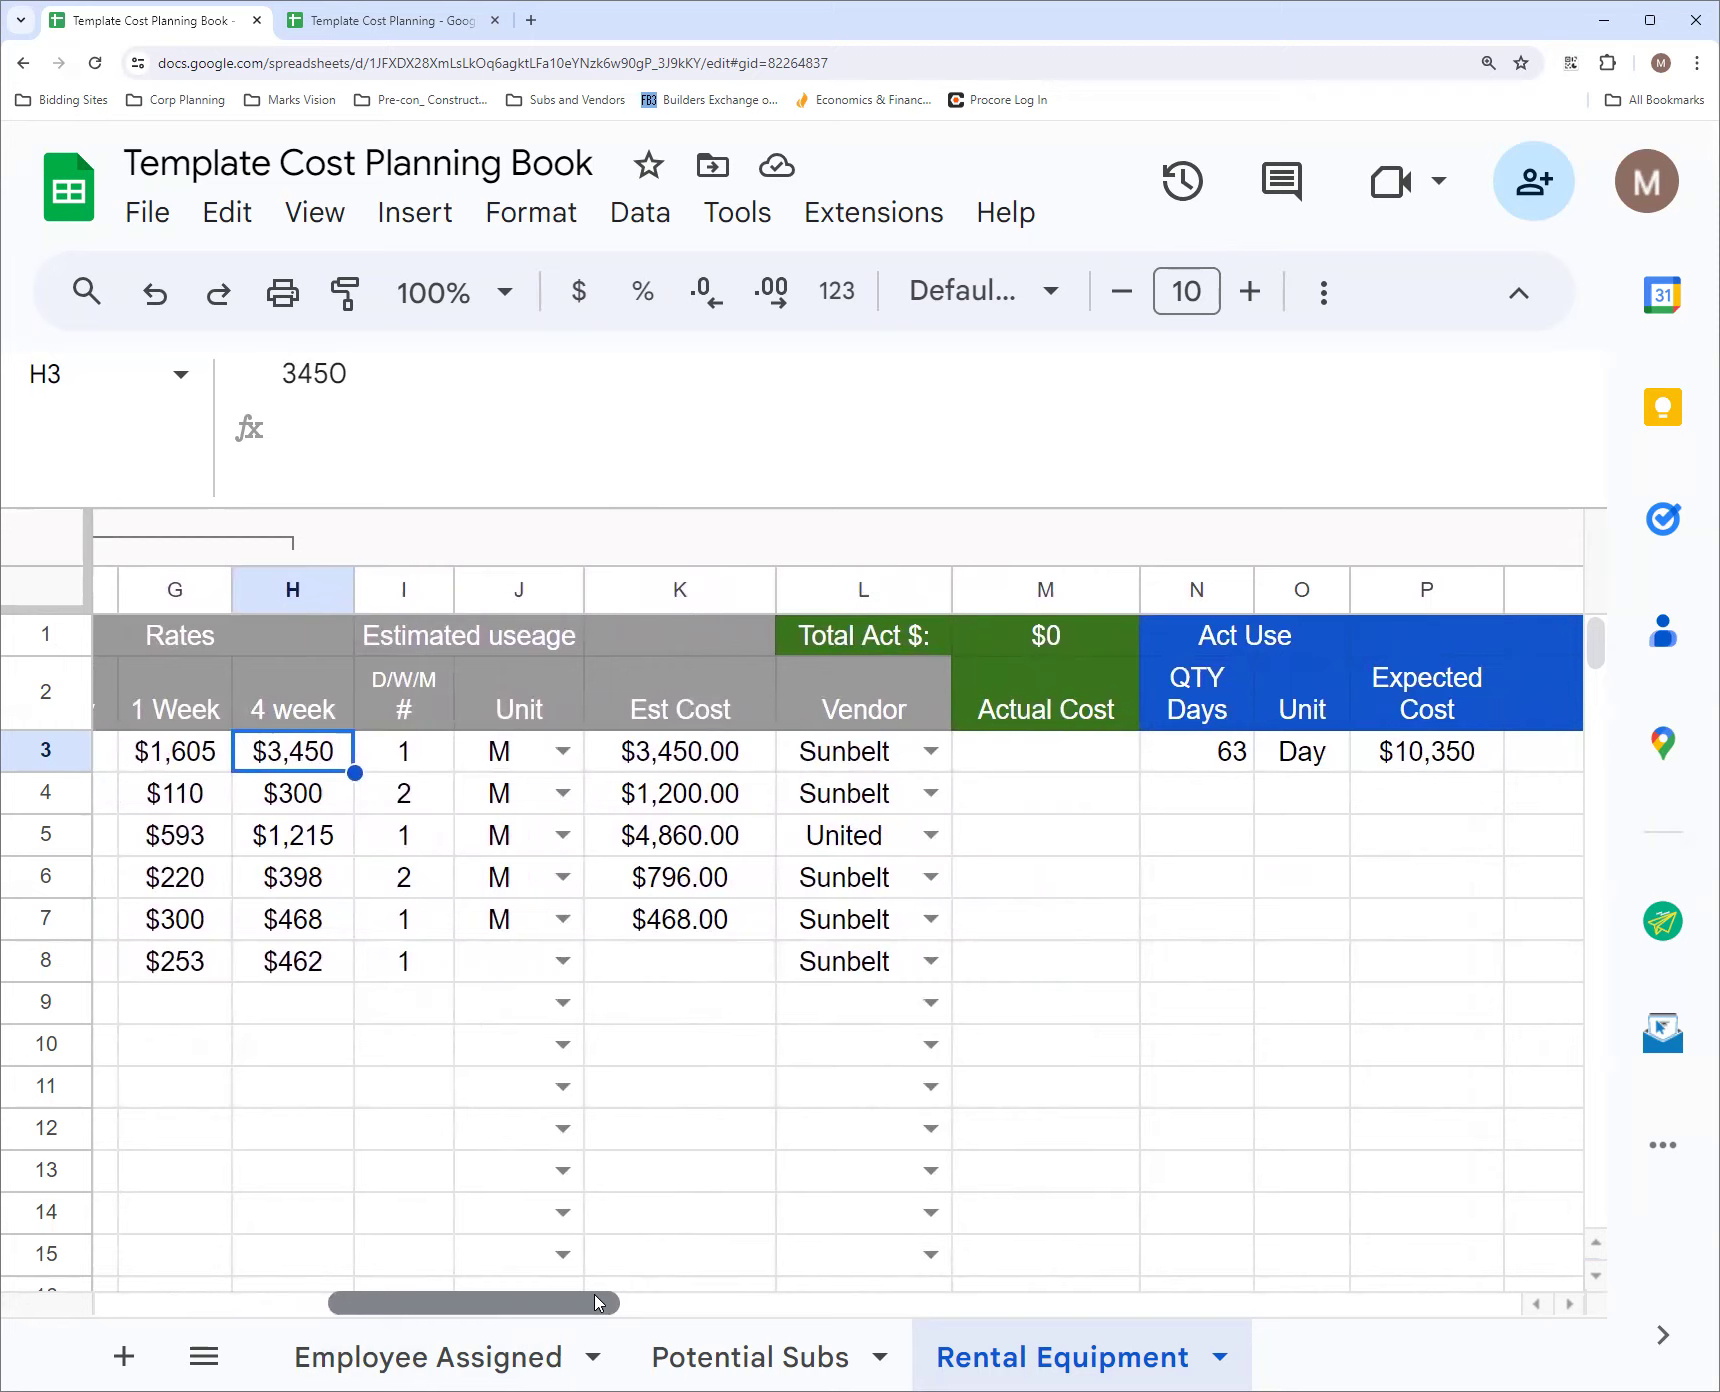
left_click_drag(597, 1302, 645, 1309)
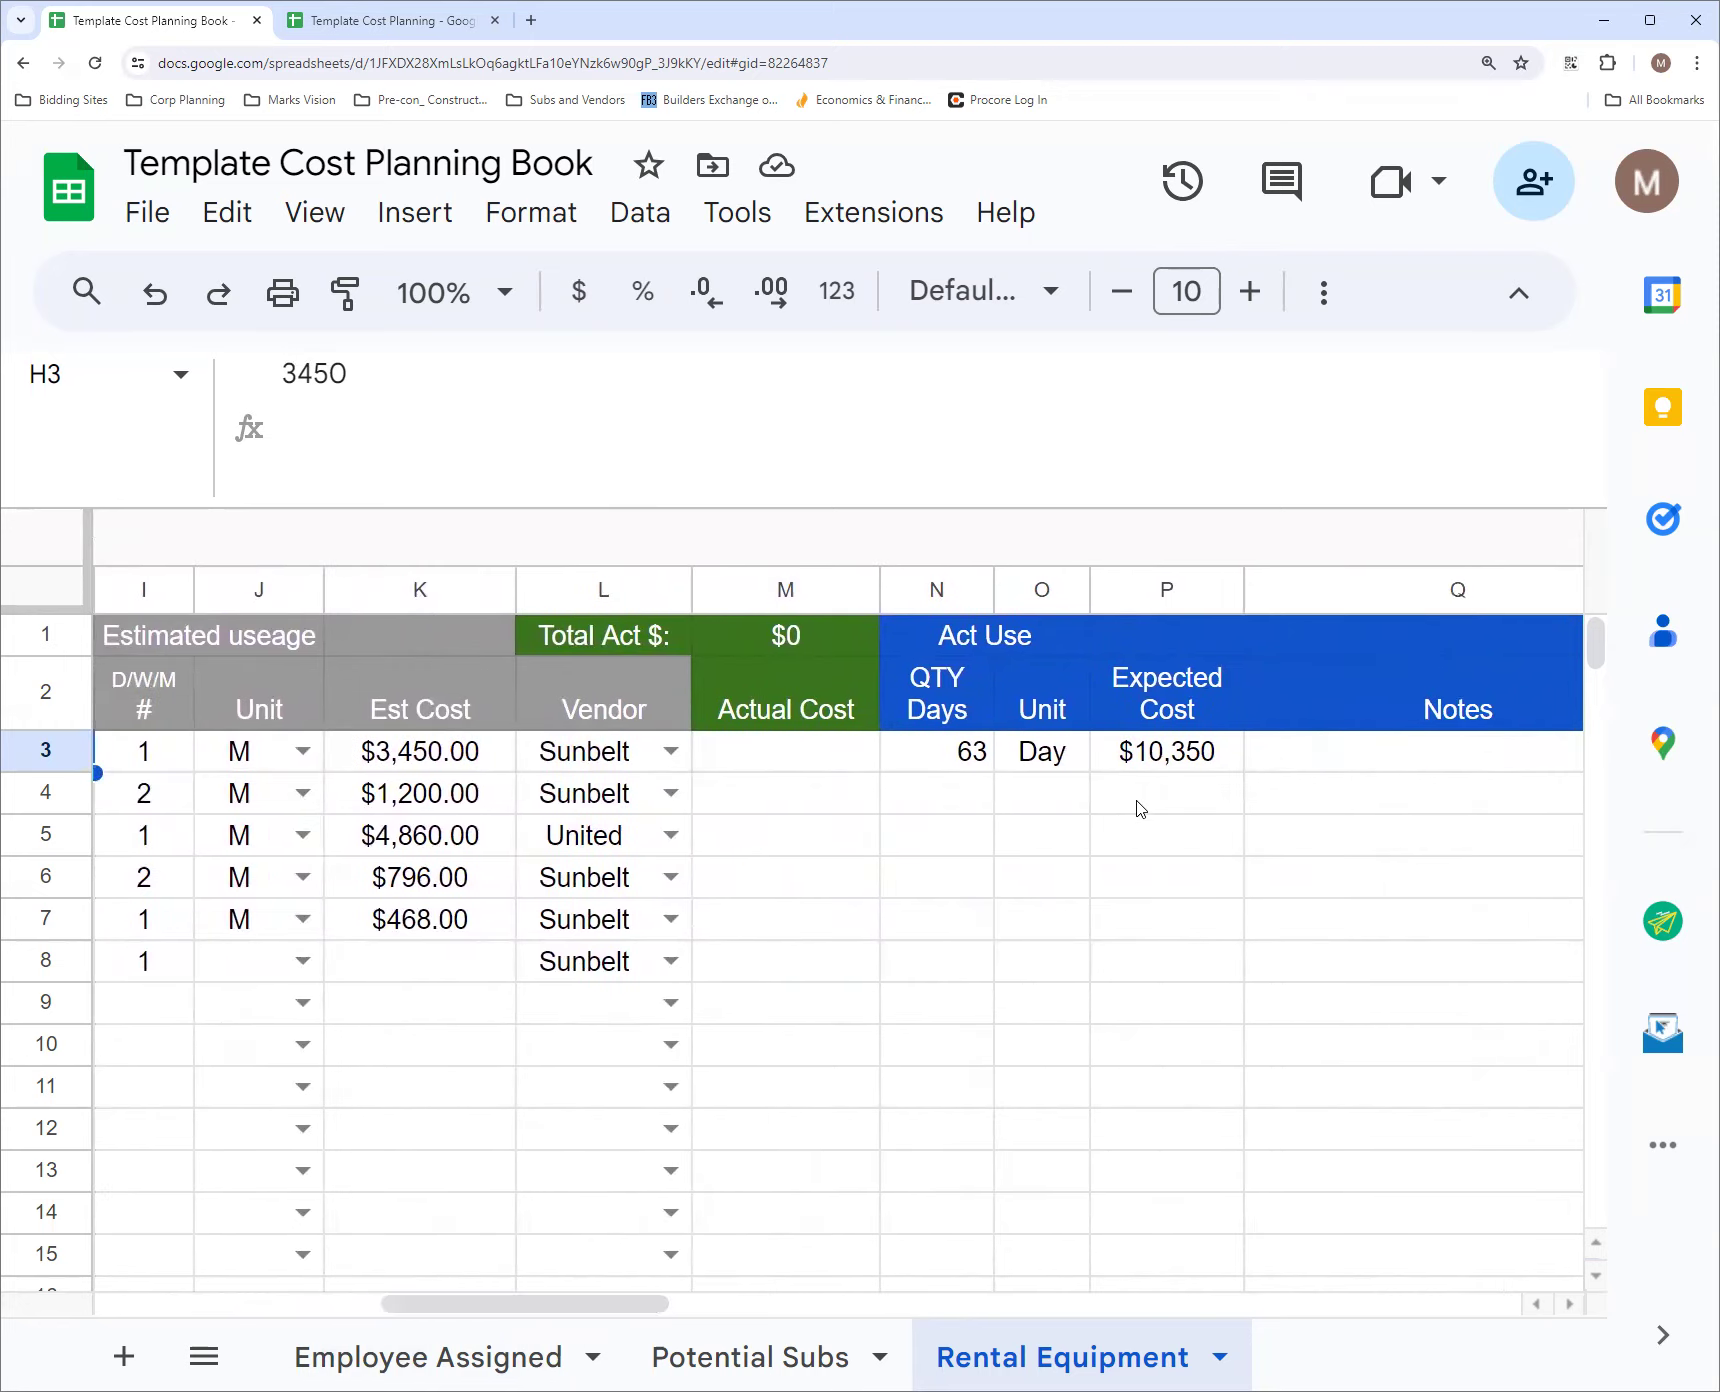
left_click(1167, 638)
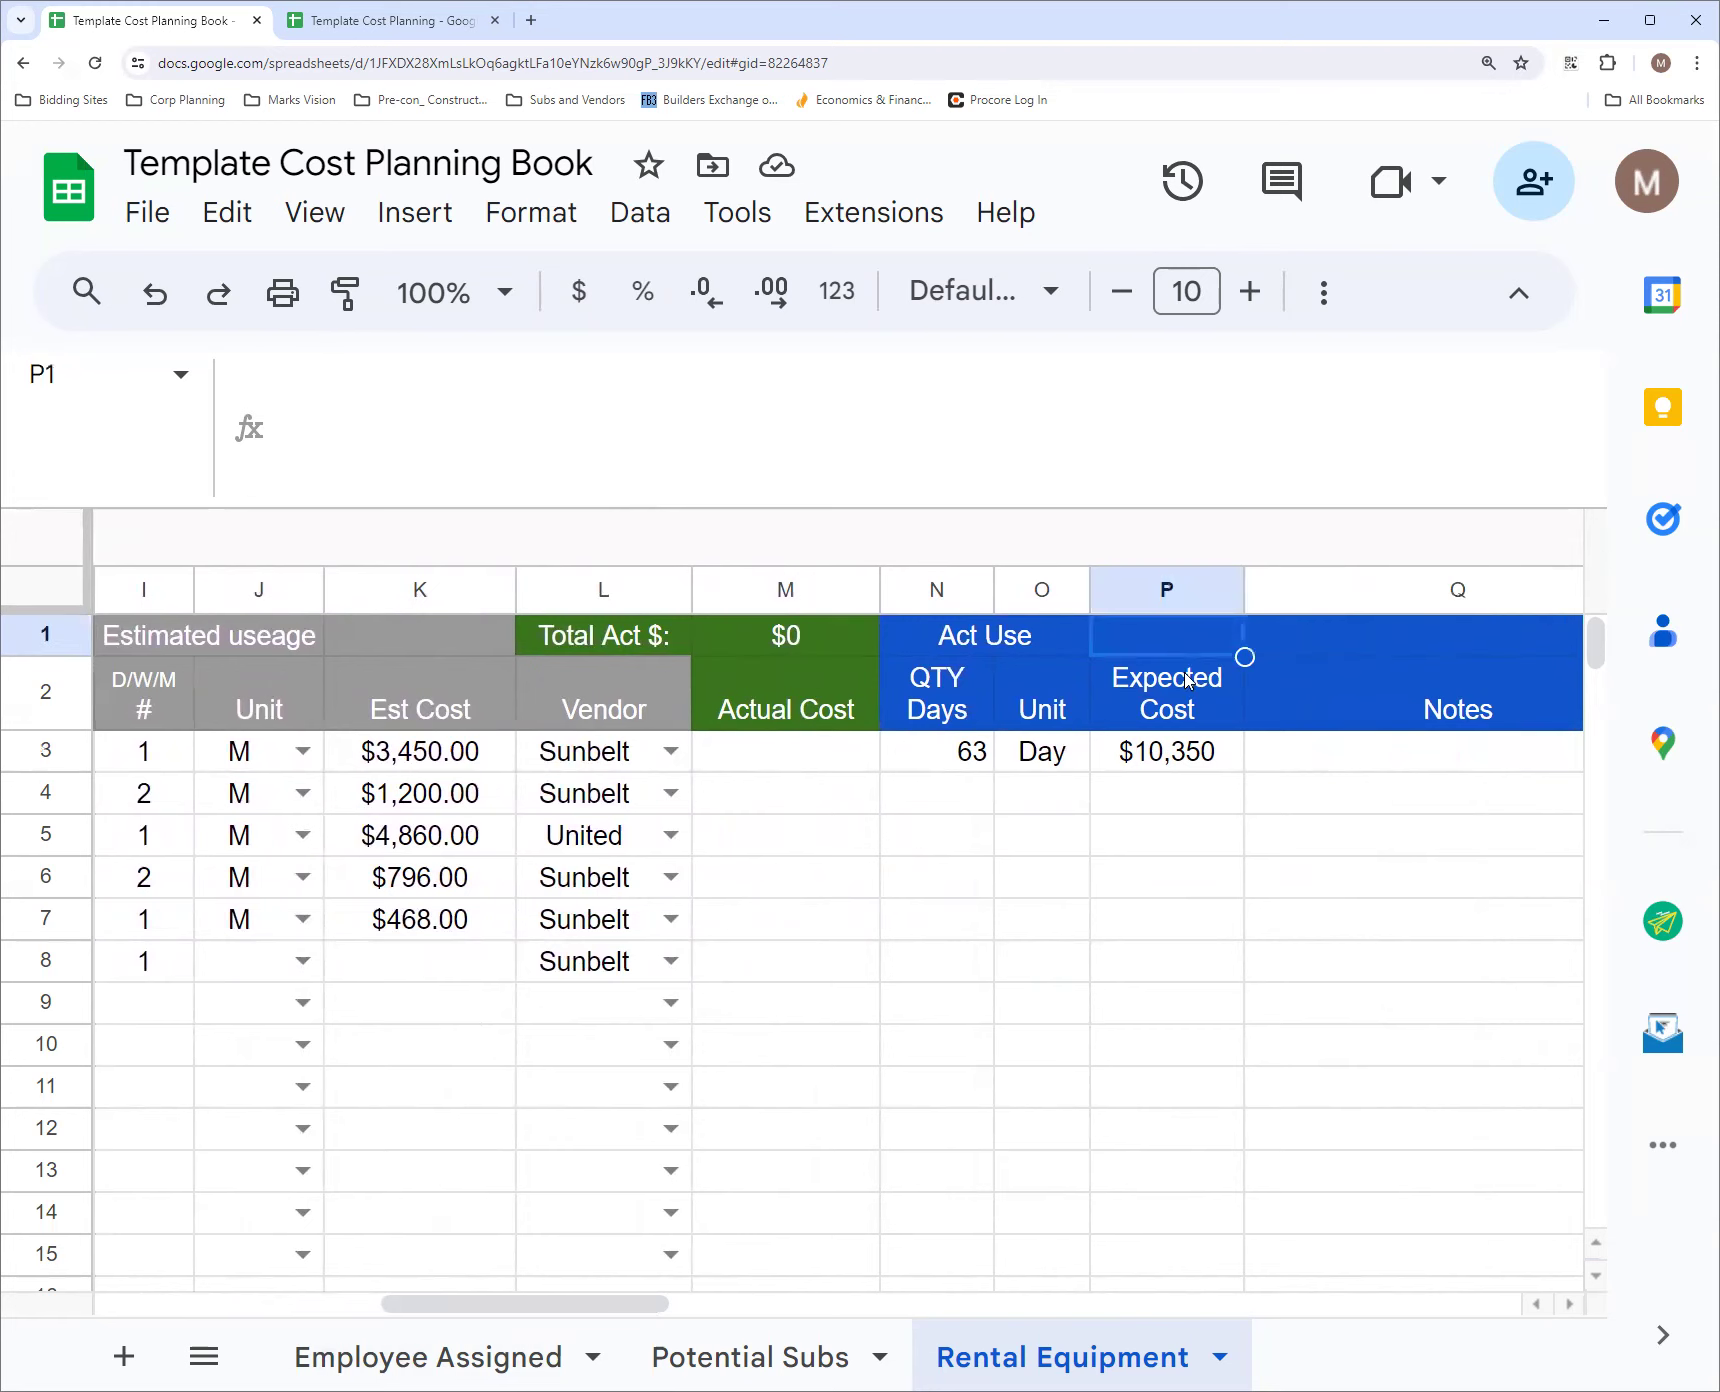
left_click(1188, 681)
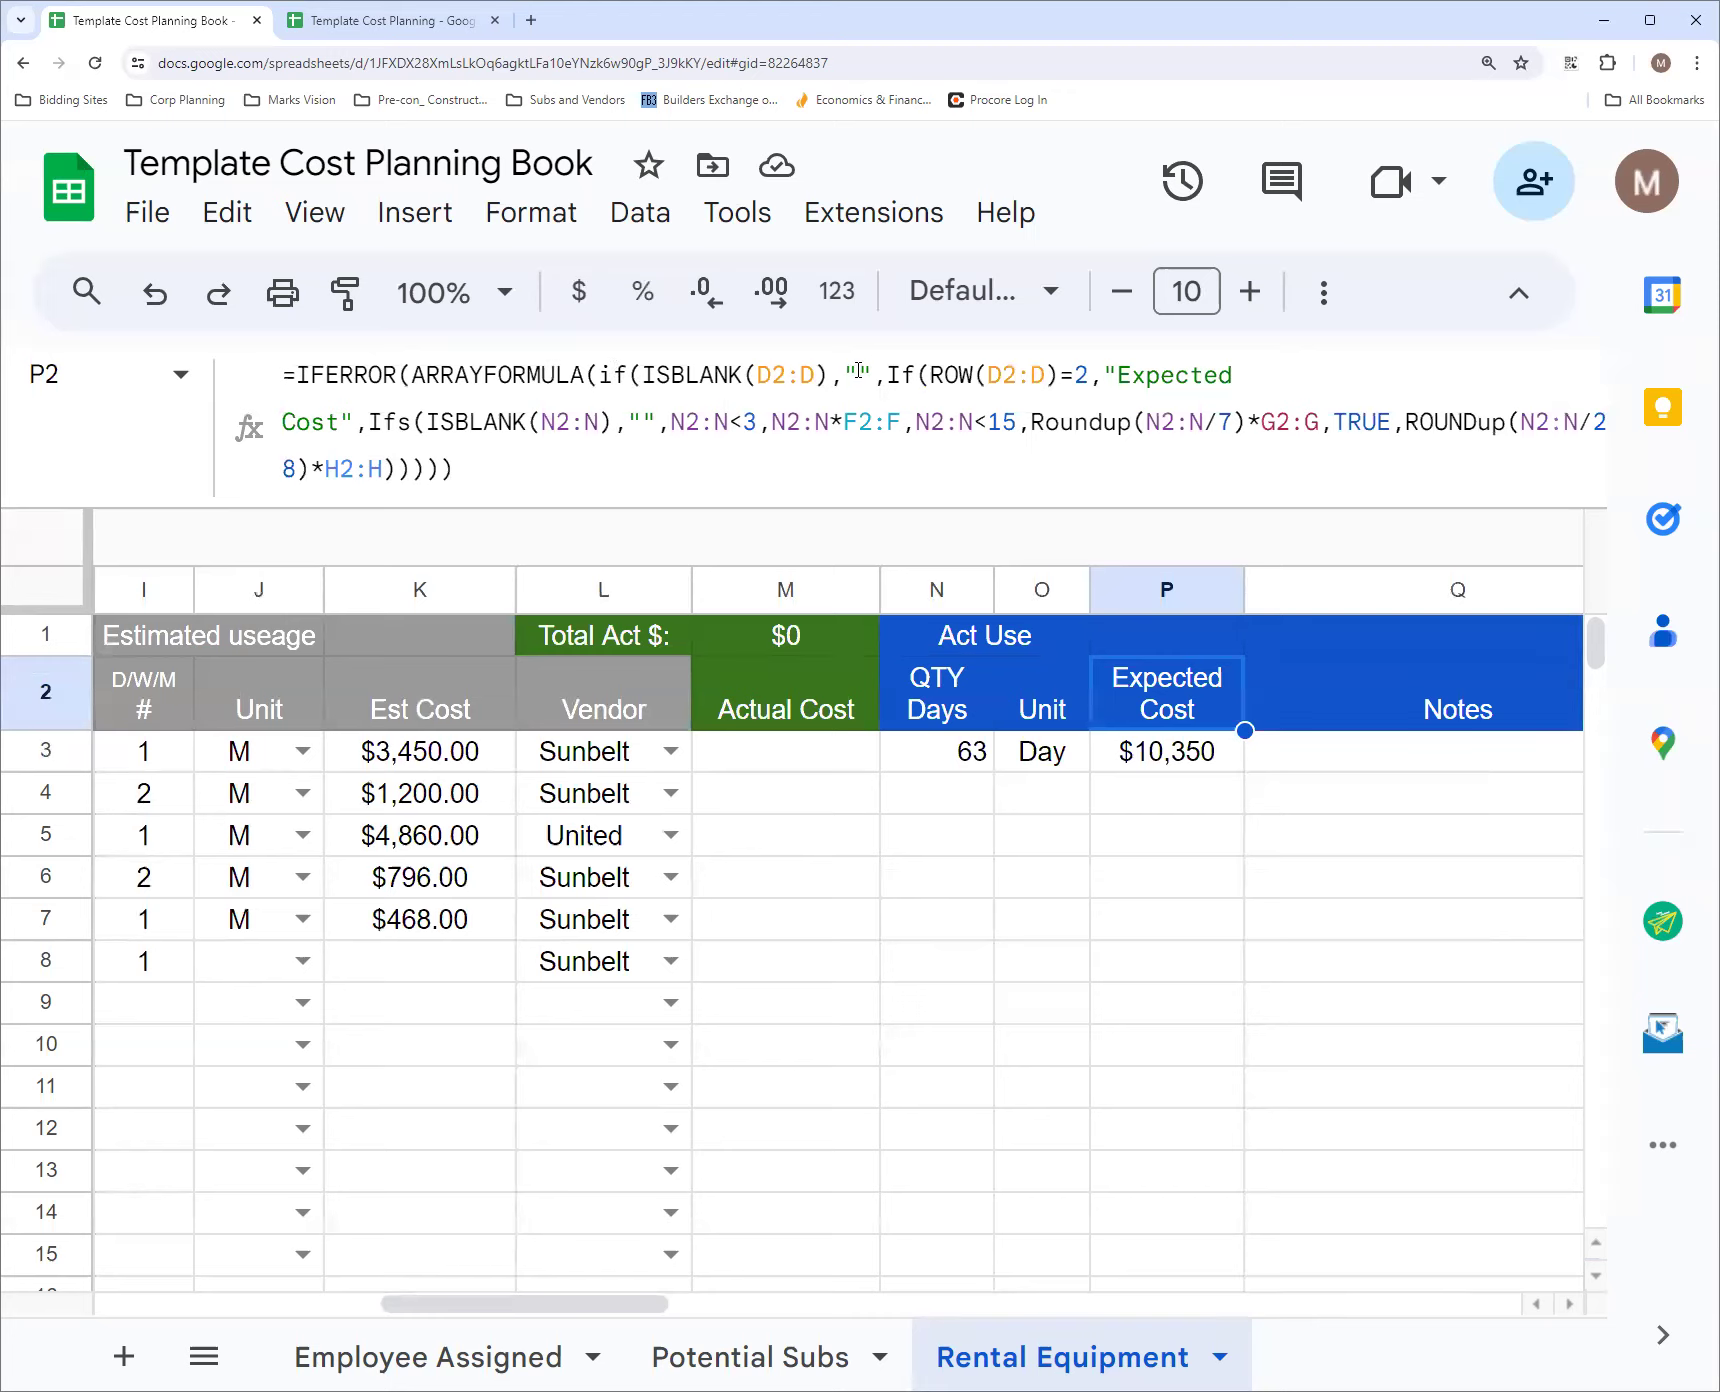
left_click_drag(540, 1305, 282, 1330)
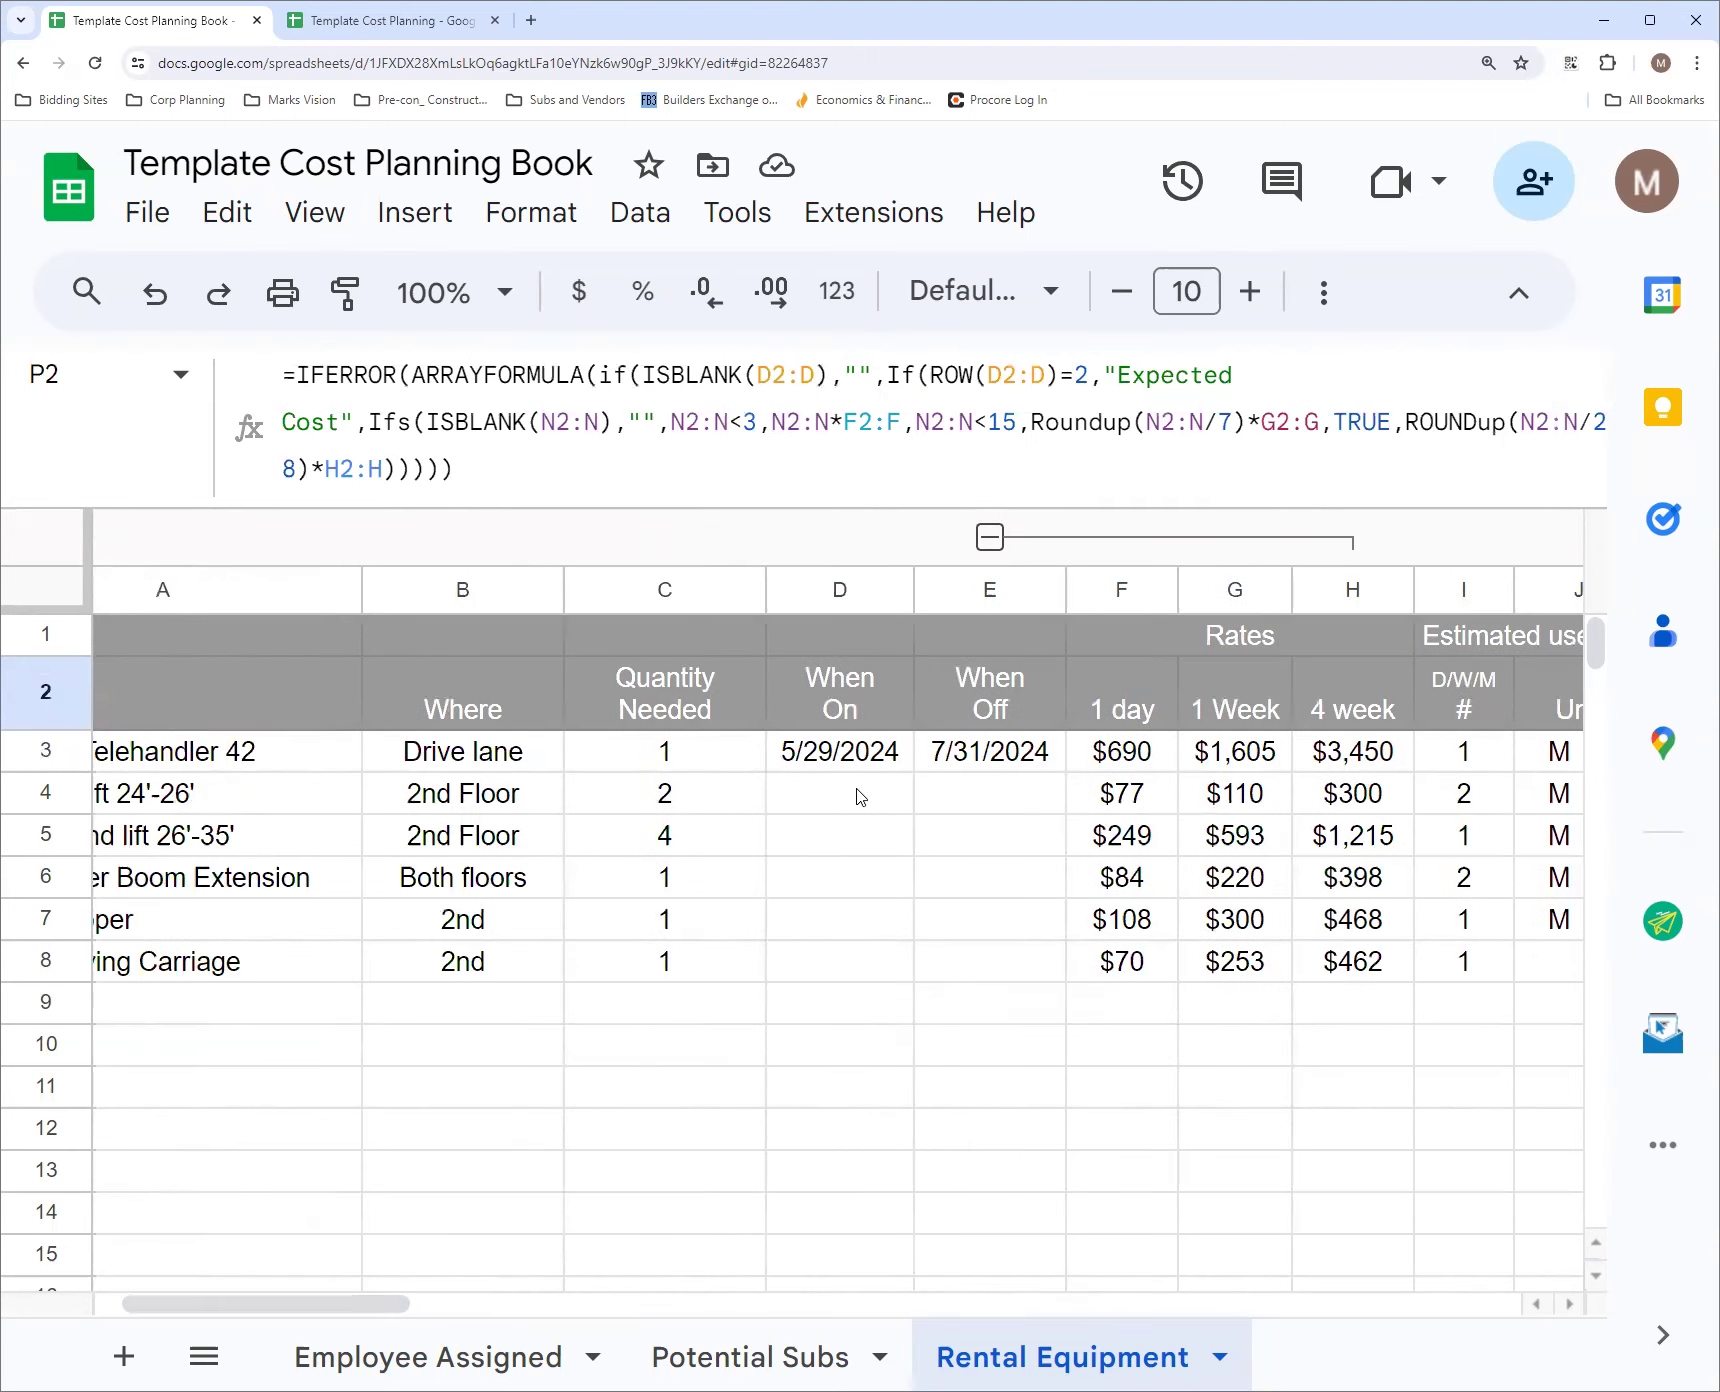
left_click_drag(345, 1306, 683, 1300)
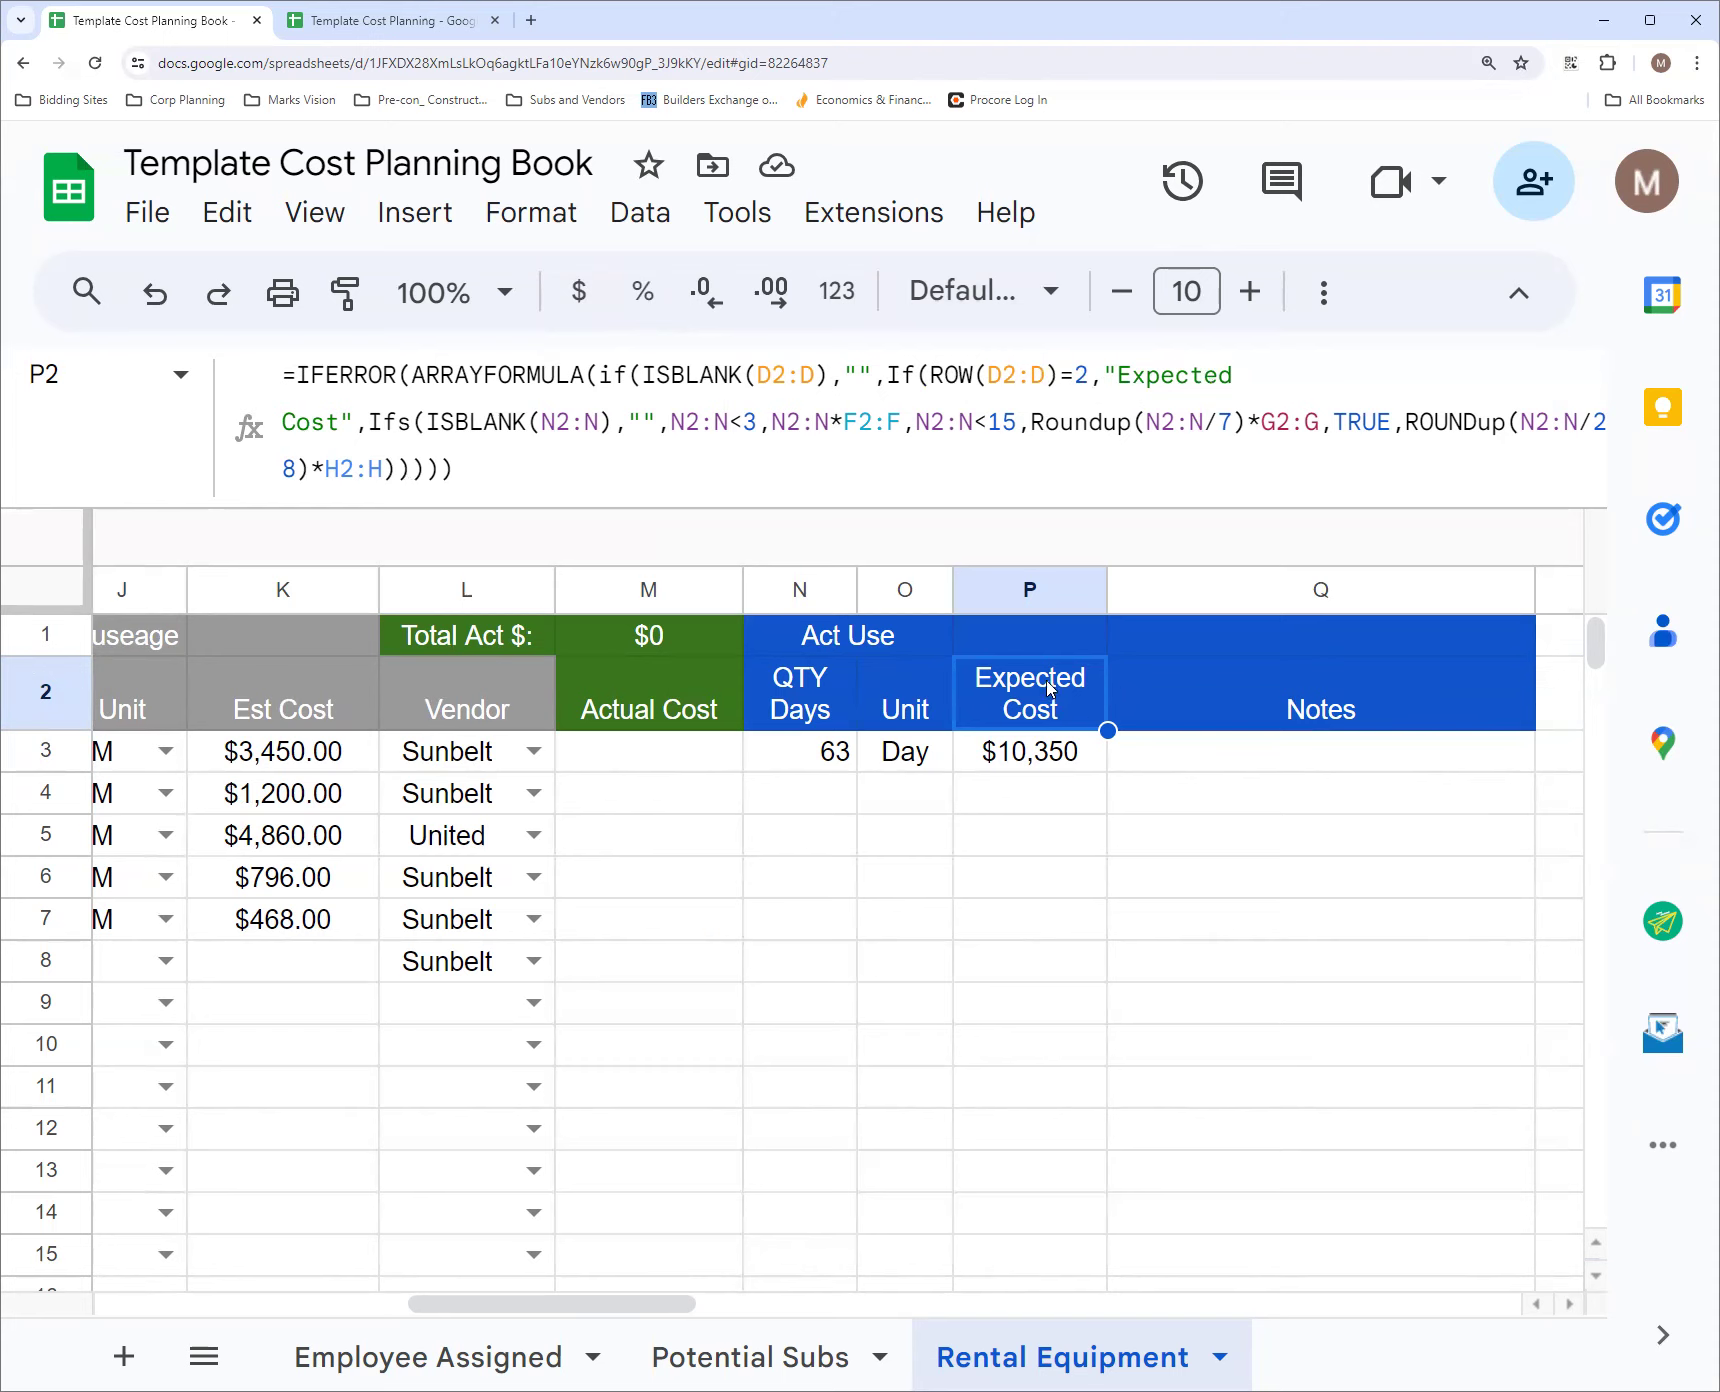
Inspect the nested ROW and Ifs parts of the P2 Expected Cost formula and leave it without editing
left_click(1234, 373)
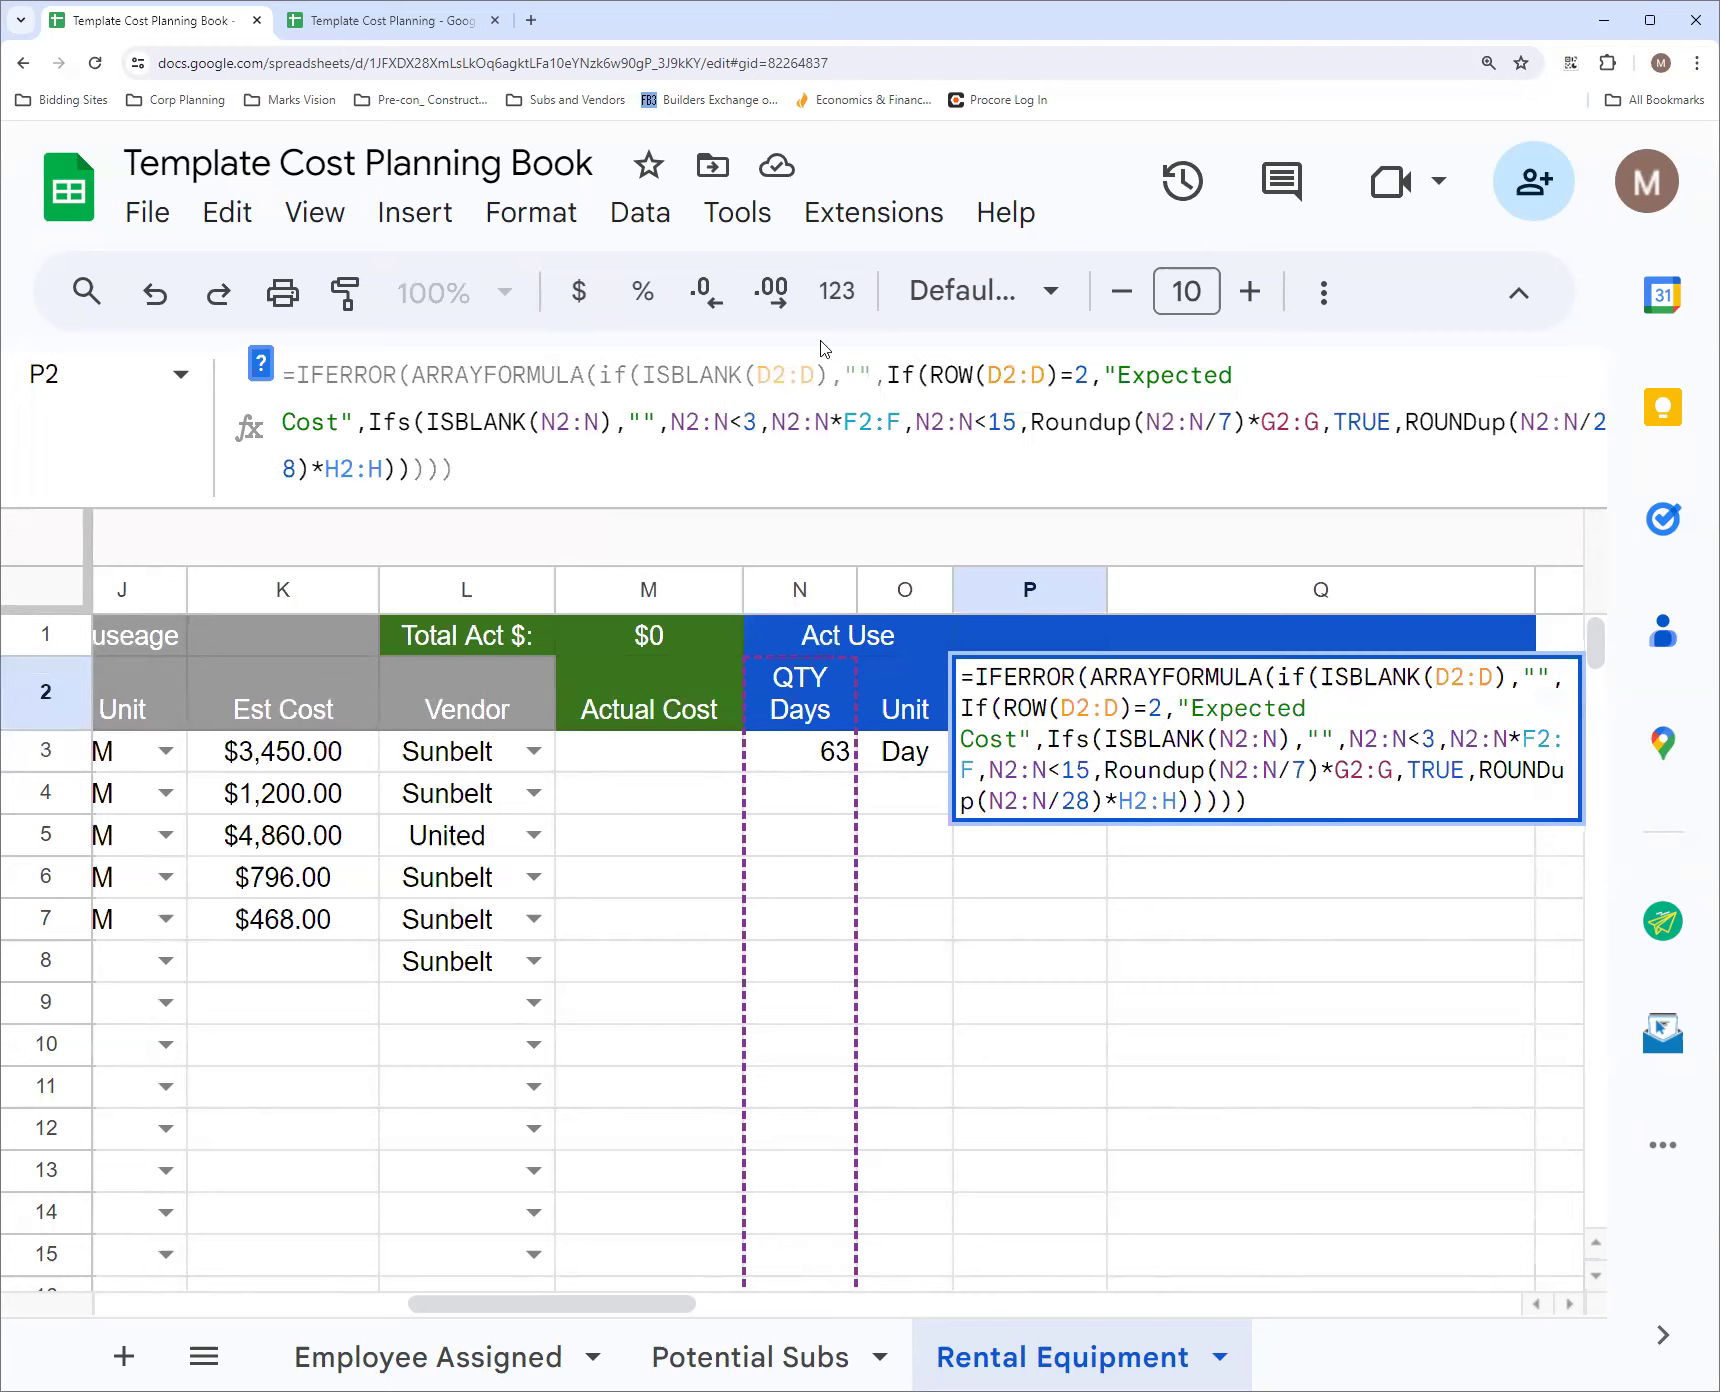
left_click(942, 843)
left_click(1047, 715)
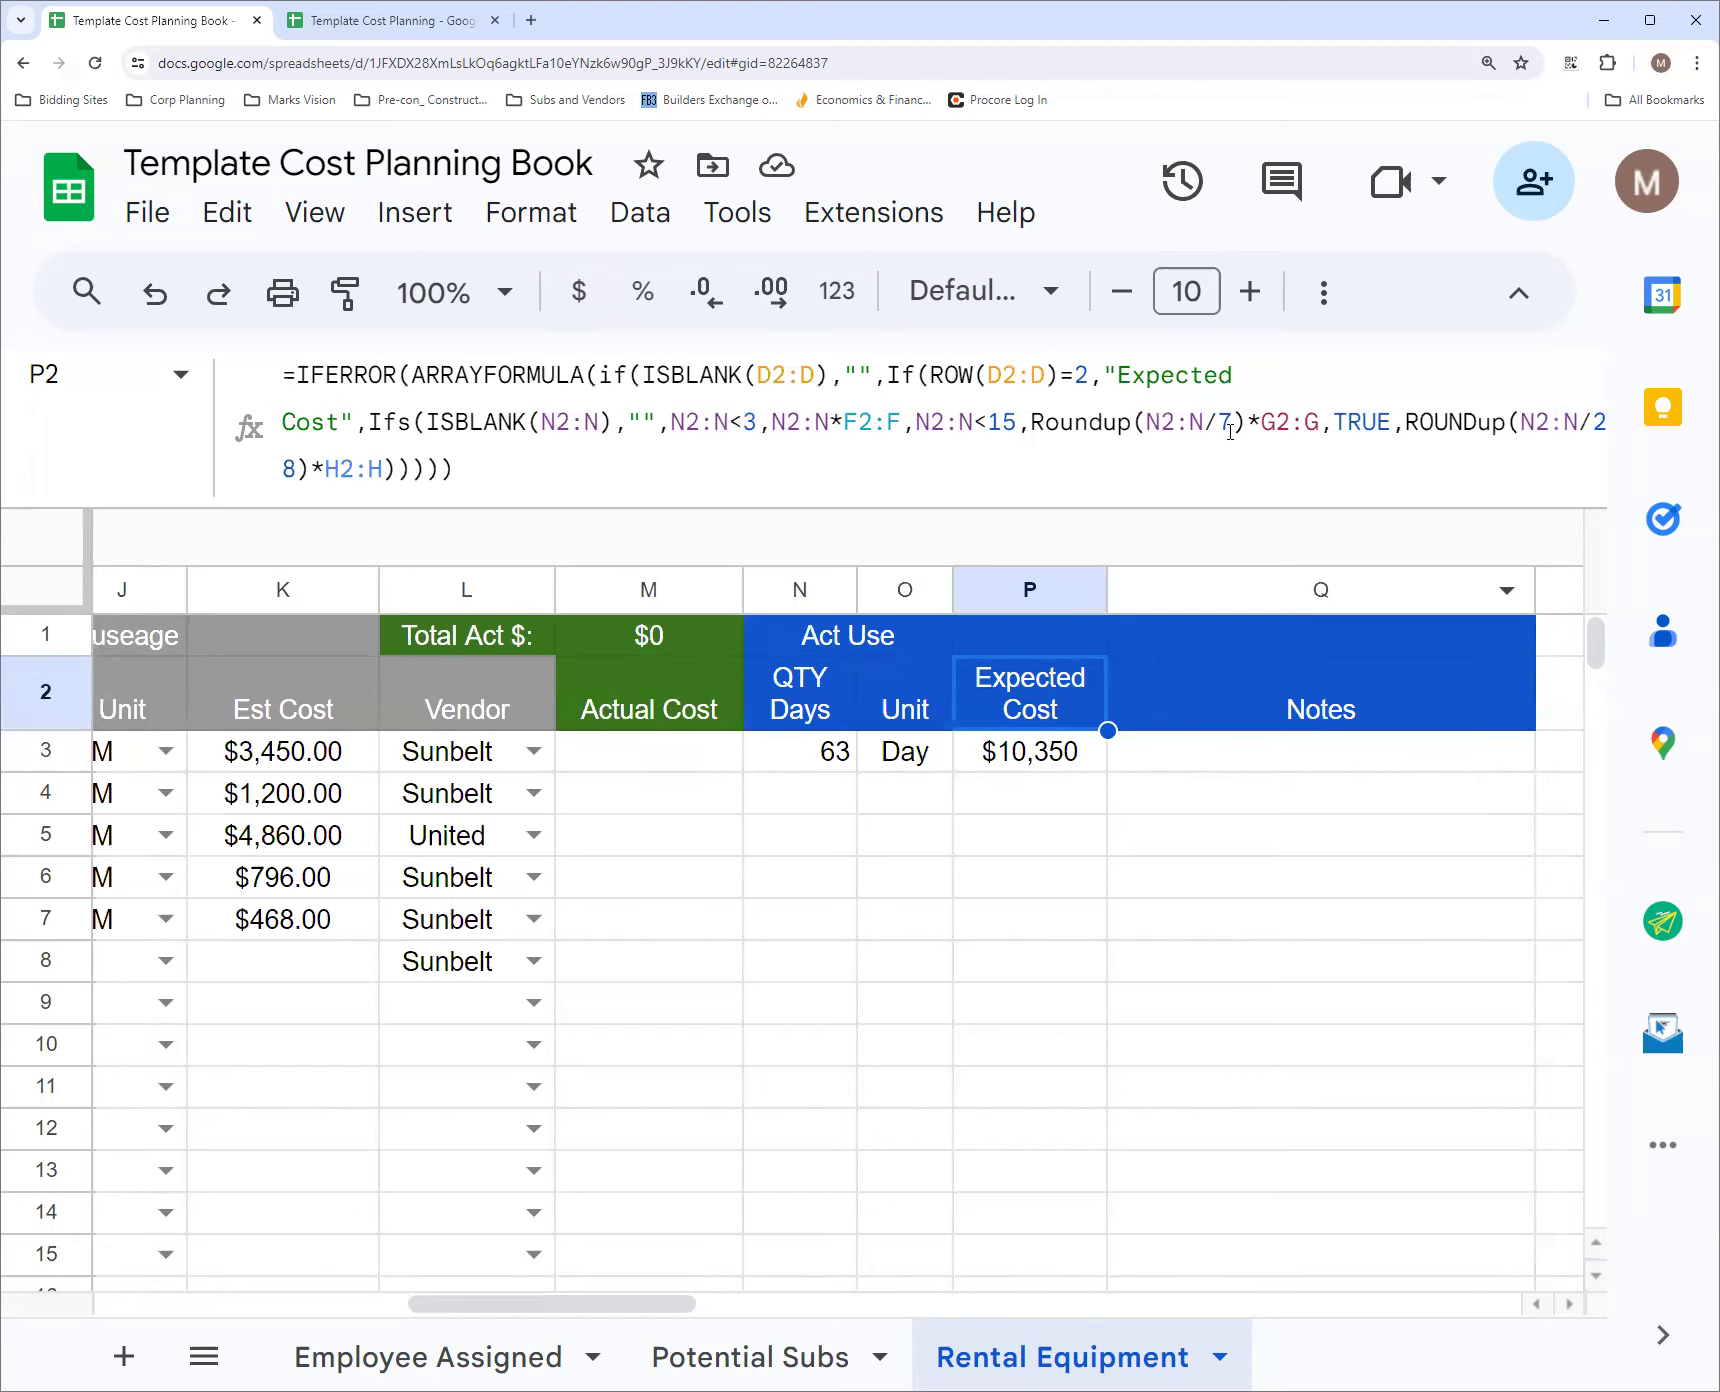
left_click(1266, 373)
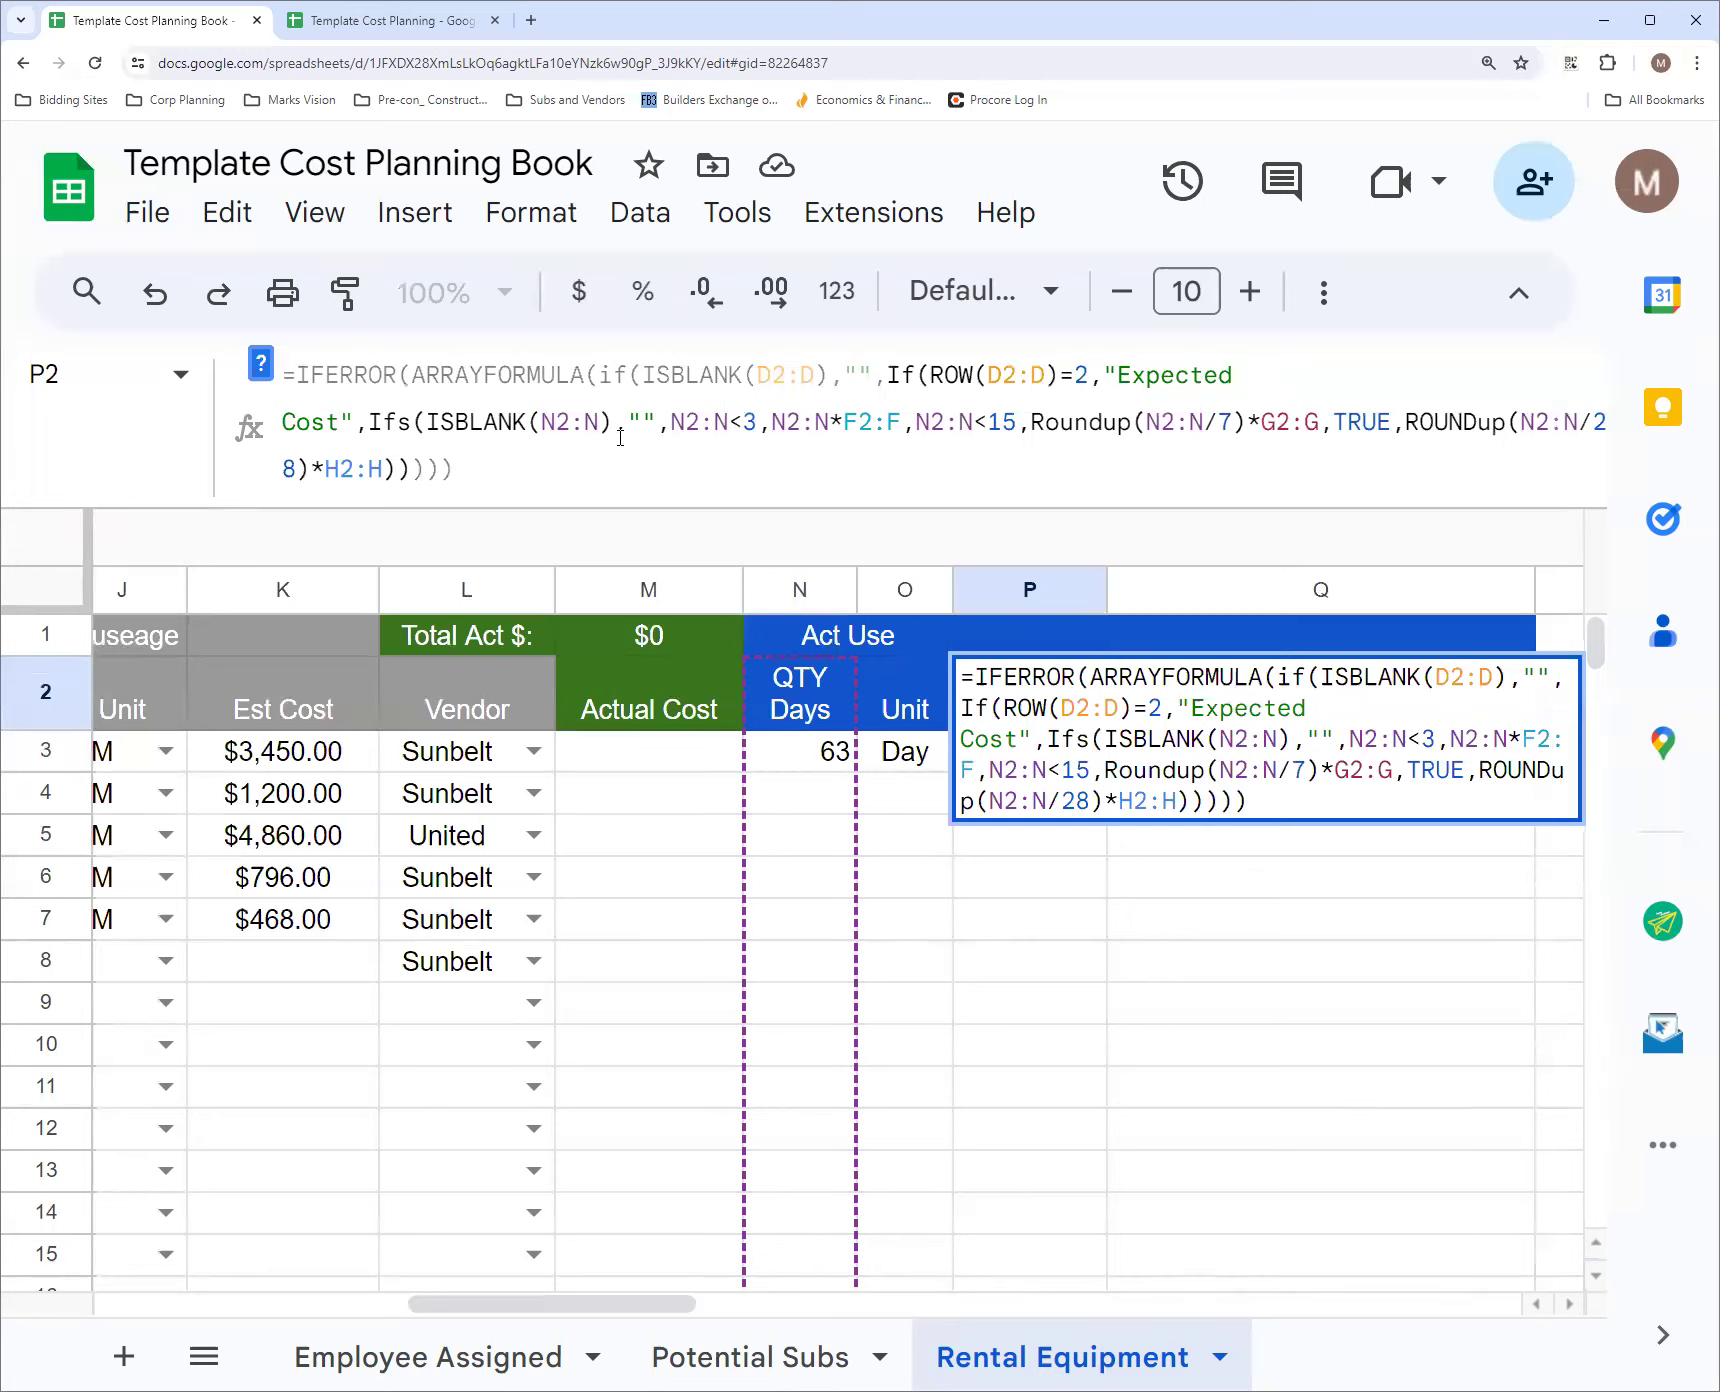
left_click(368, 422)
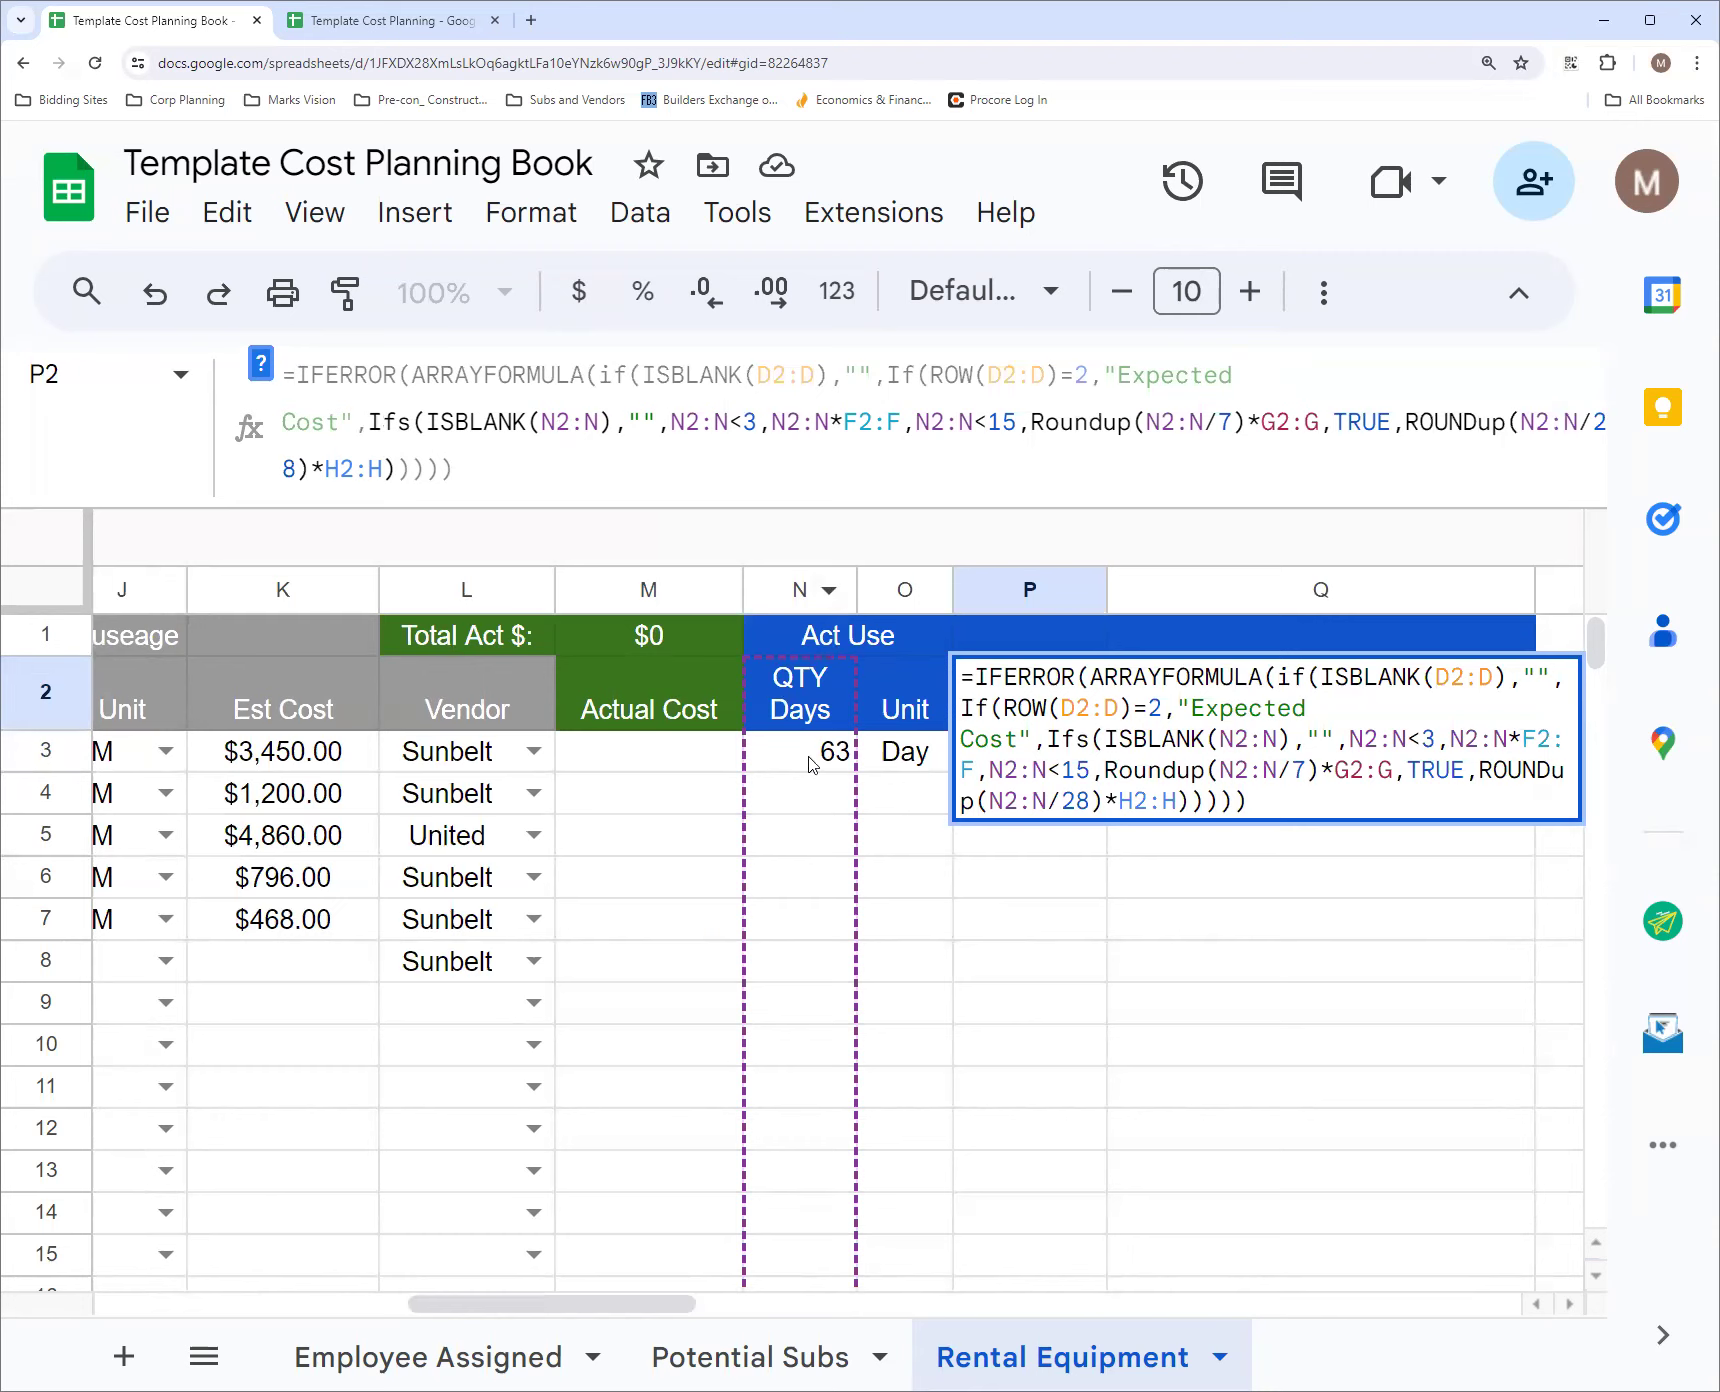
key("Escape")
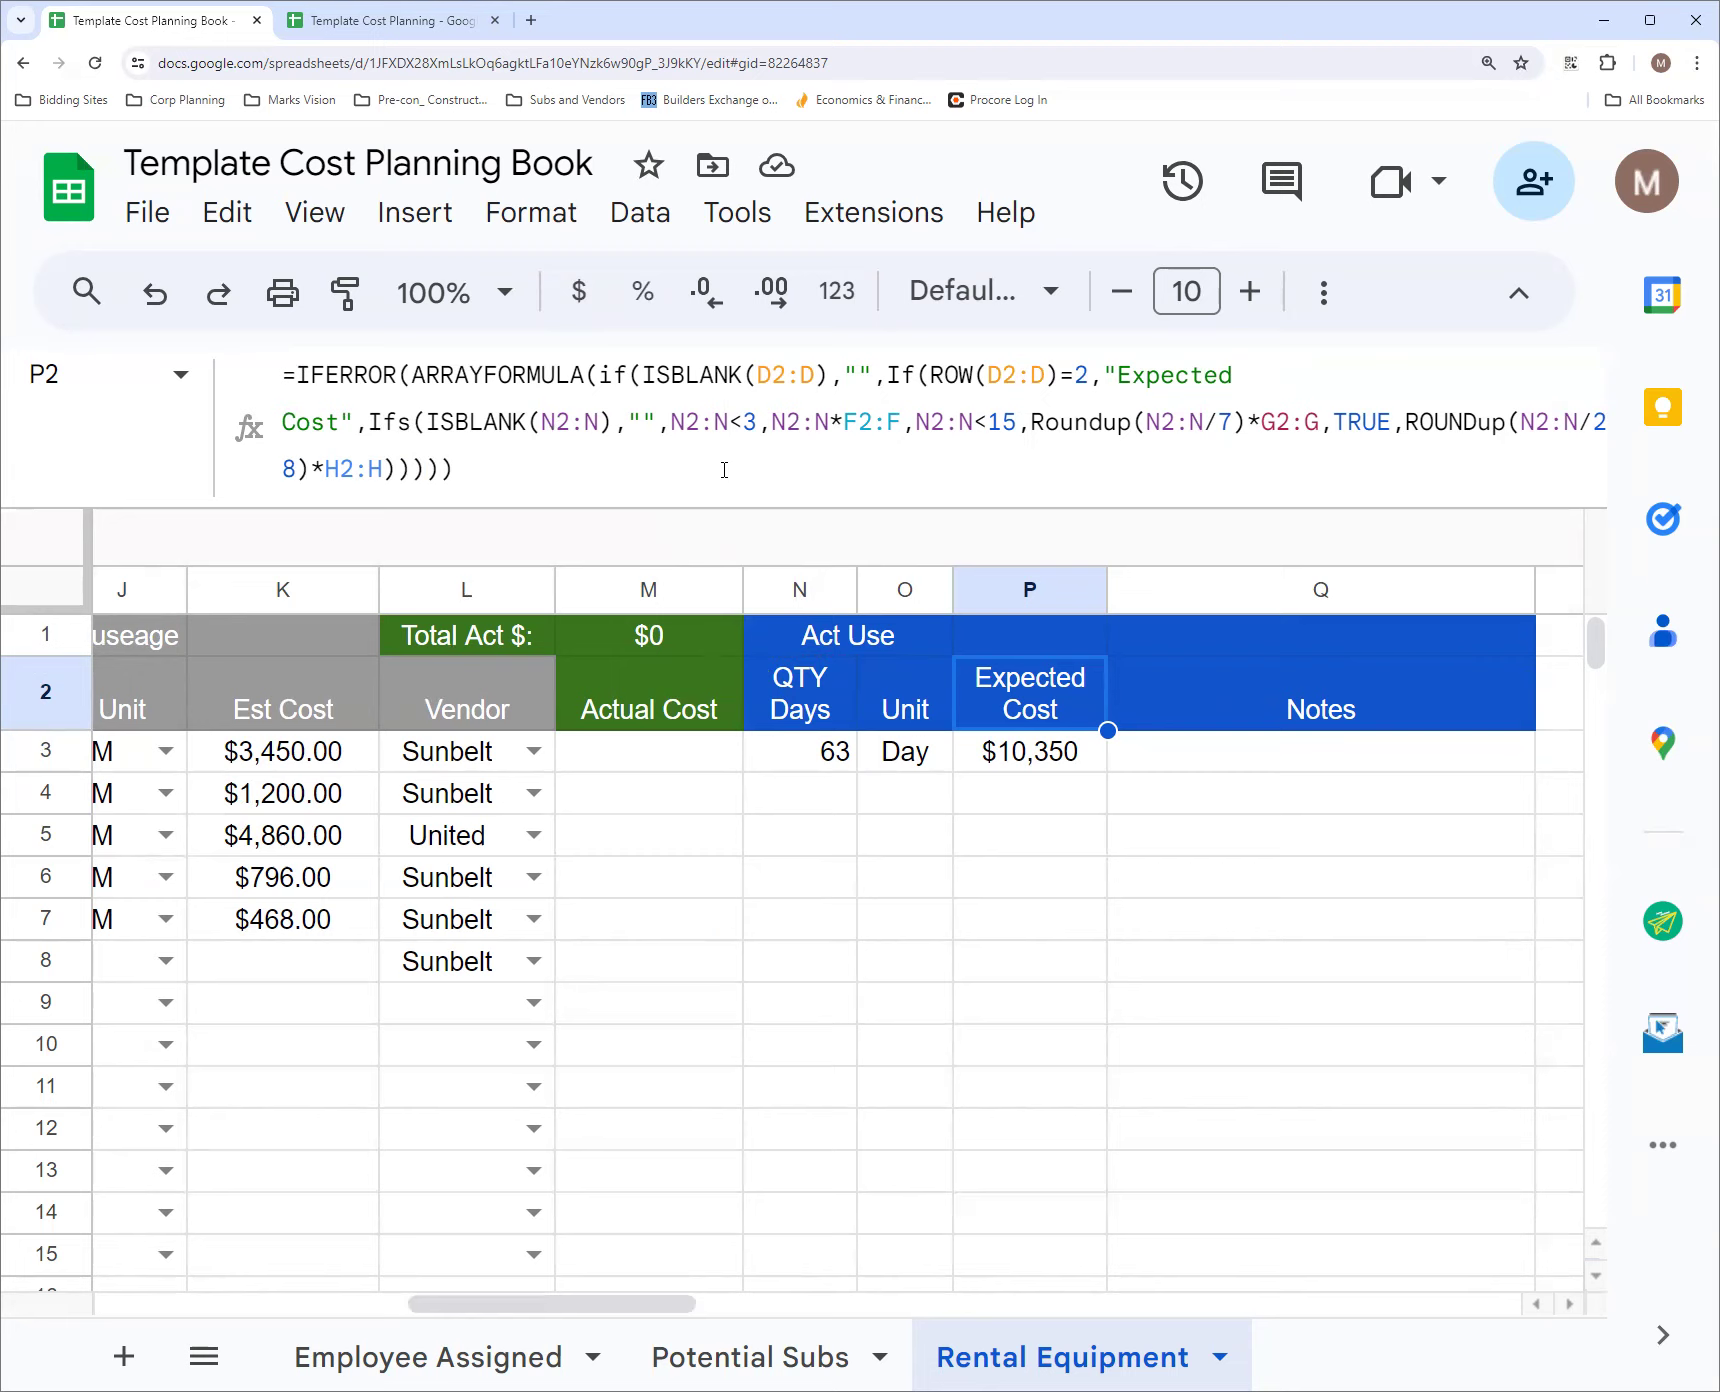
Compare the day-count thresholds and rate references in the P2 Expected Cost formula with rate columns F, G and H
left_click(1043, 795)
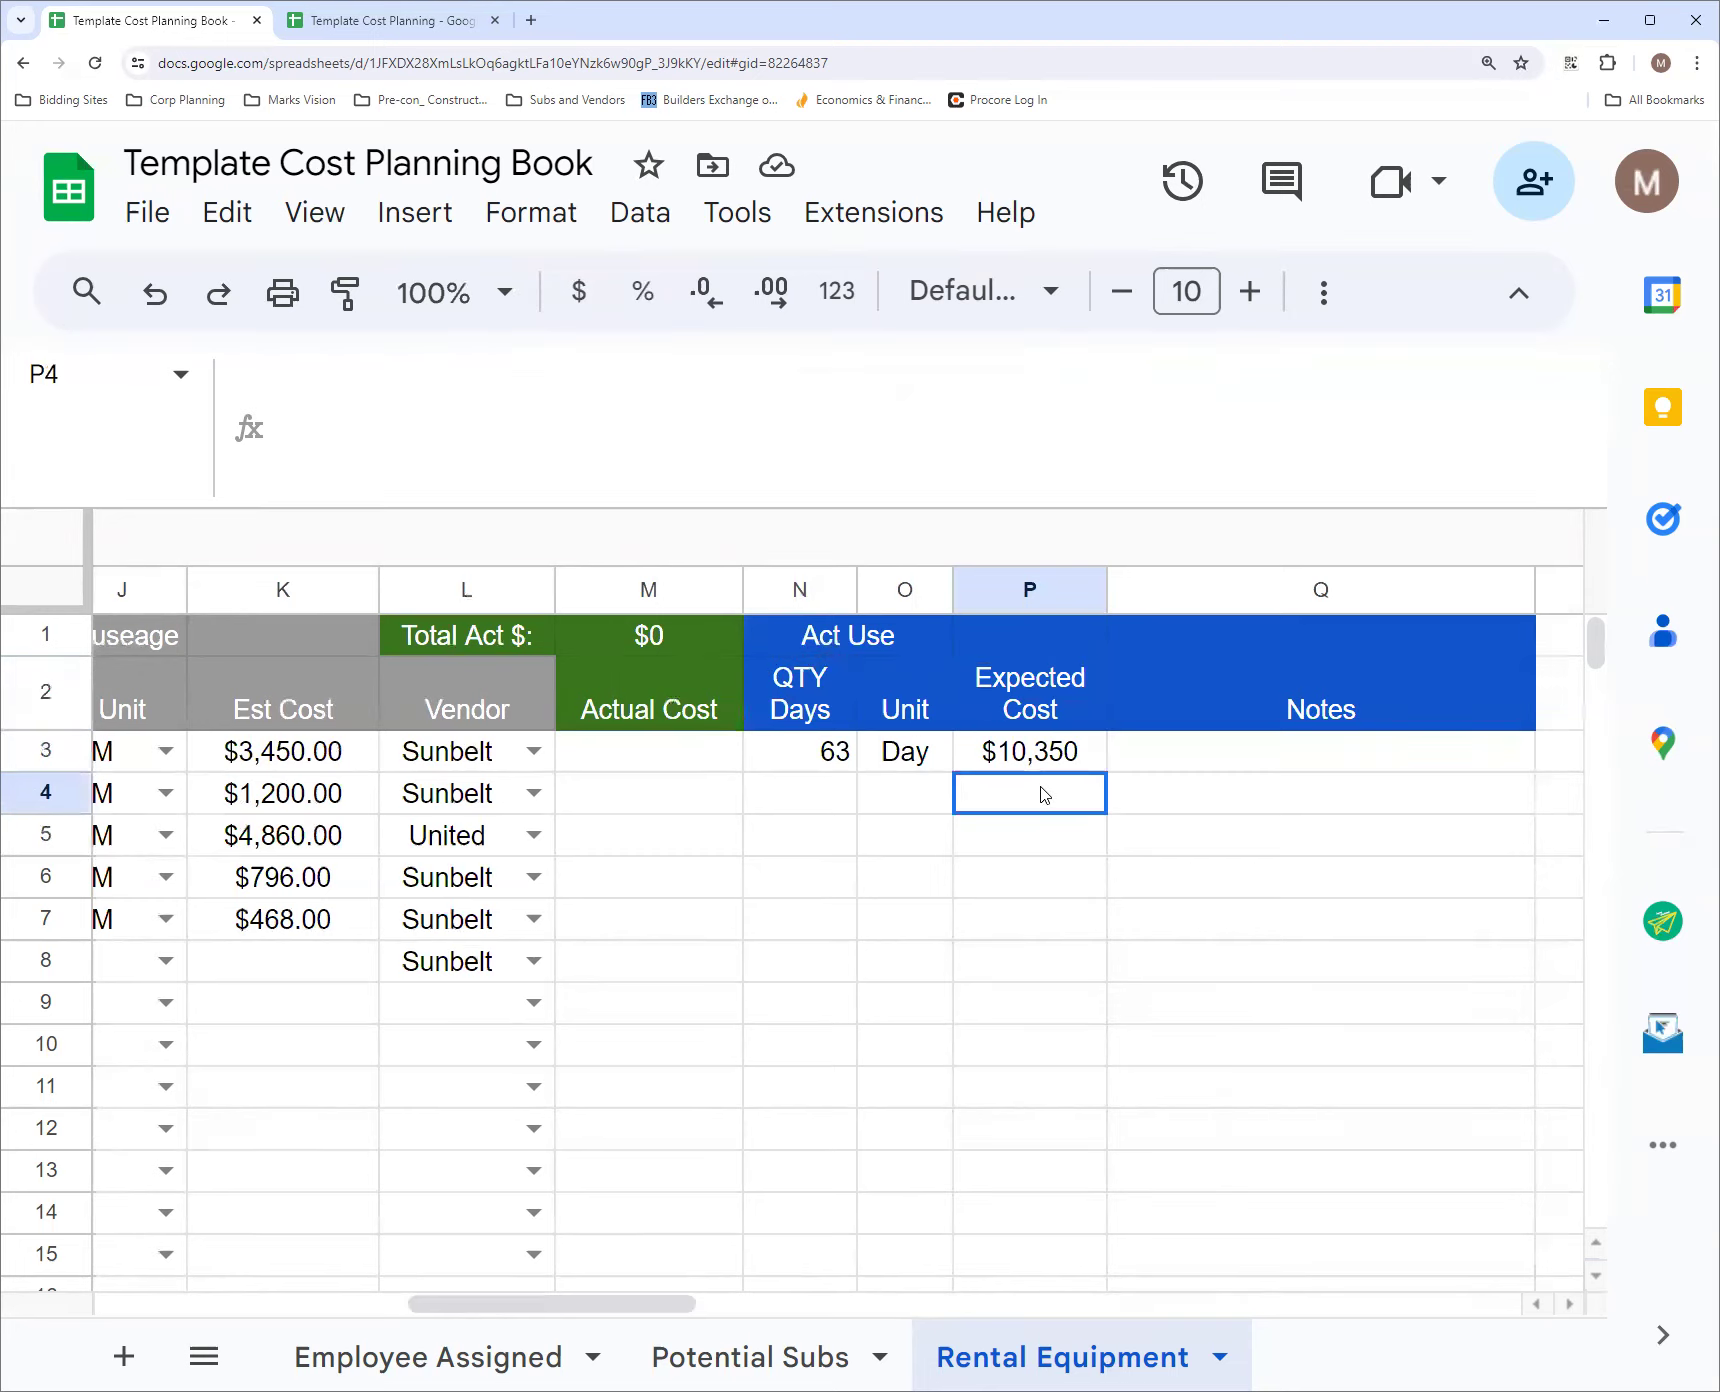
left_click(797, 797)
left_click(1024, 641)
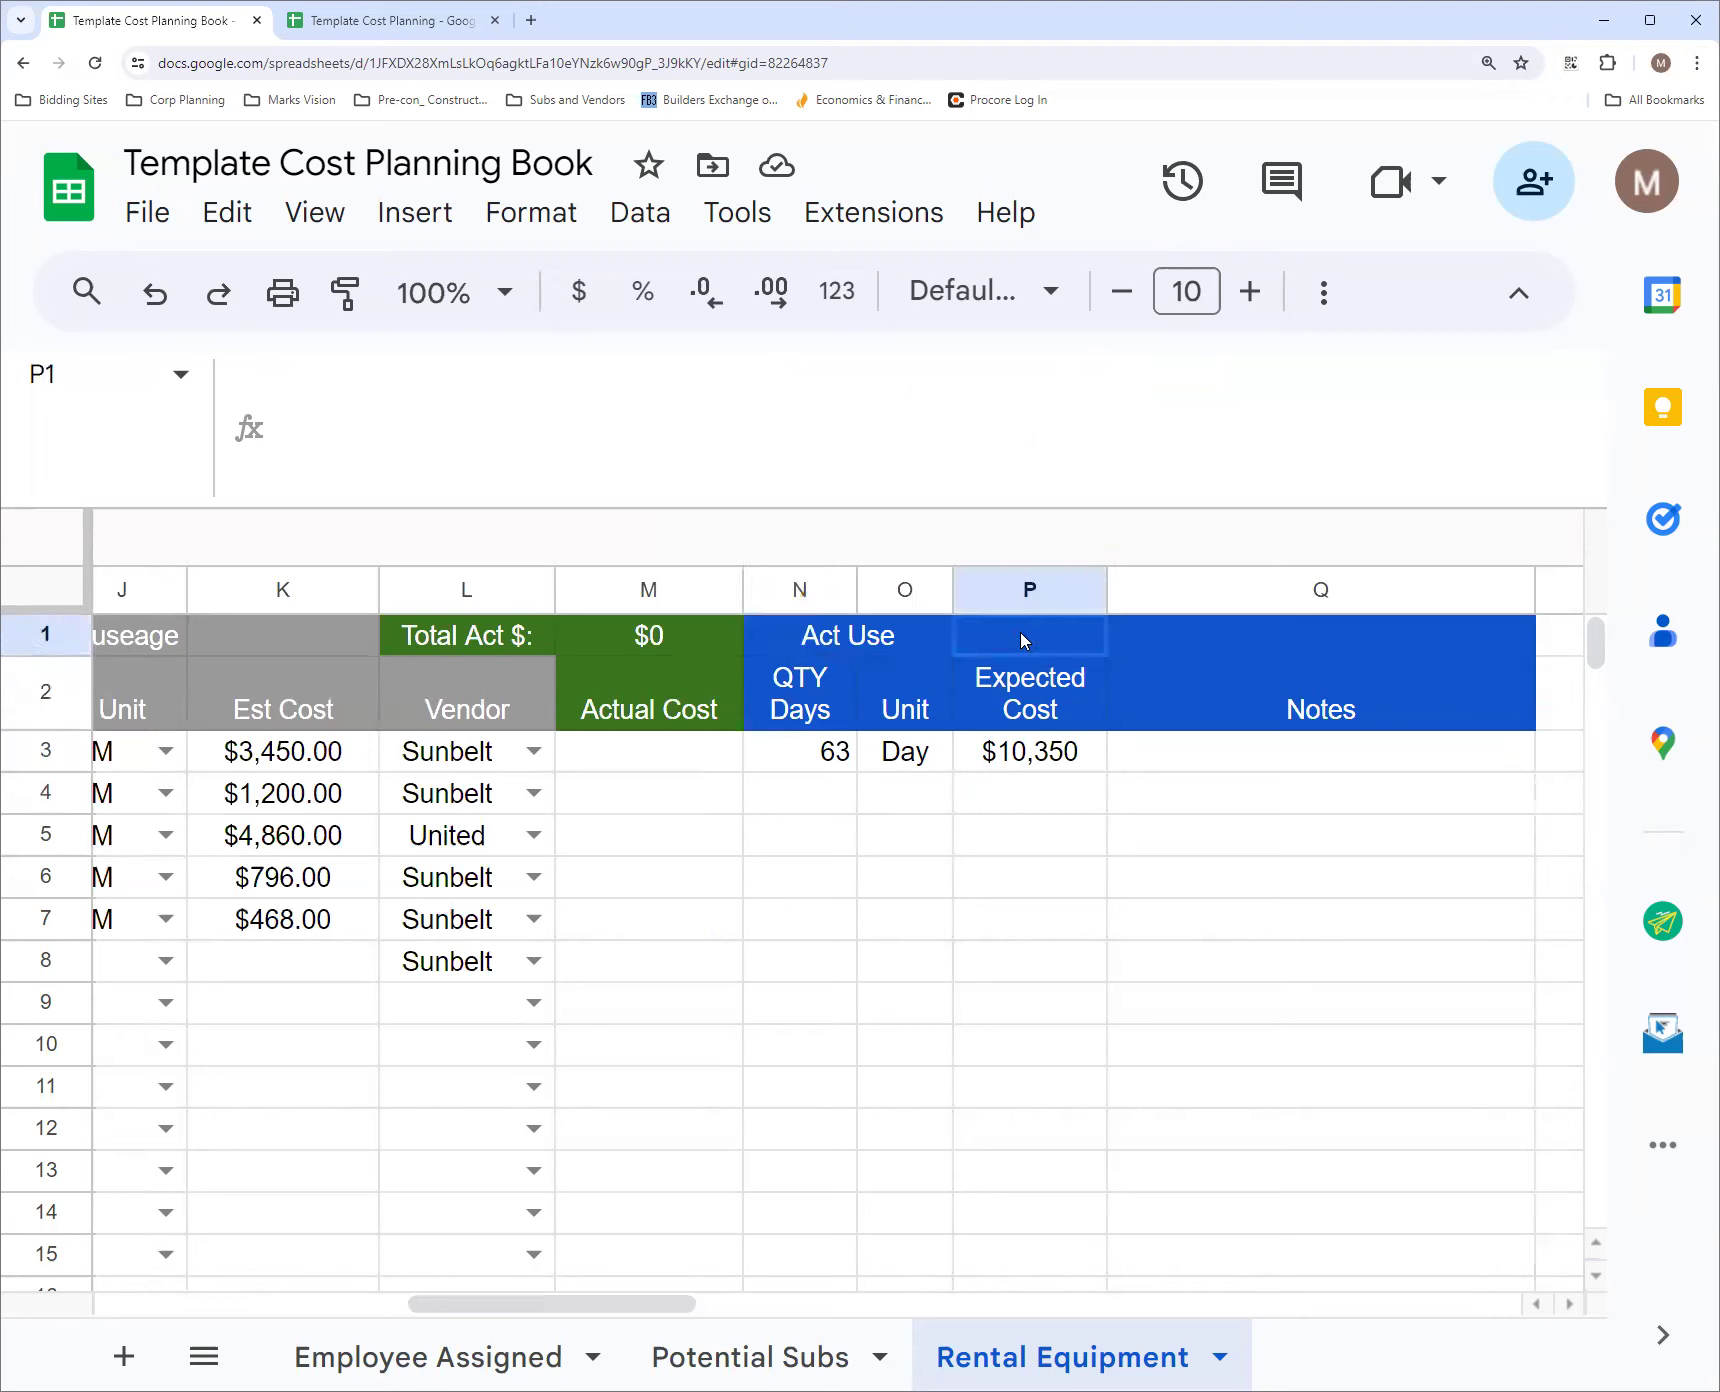
left_click(1040, 686)
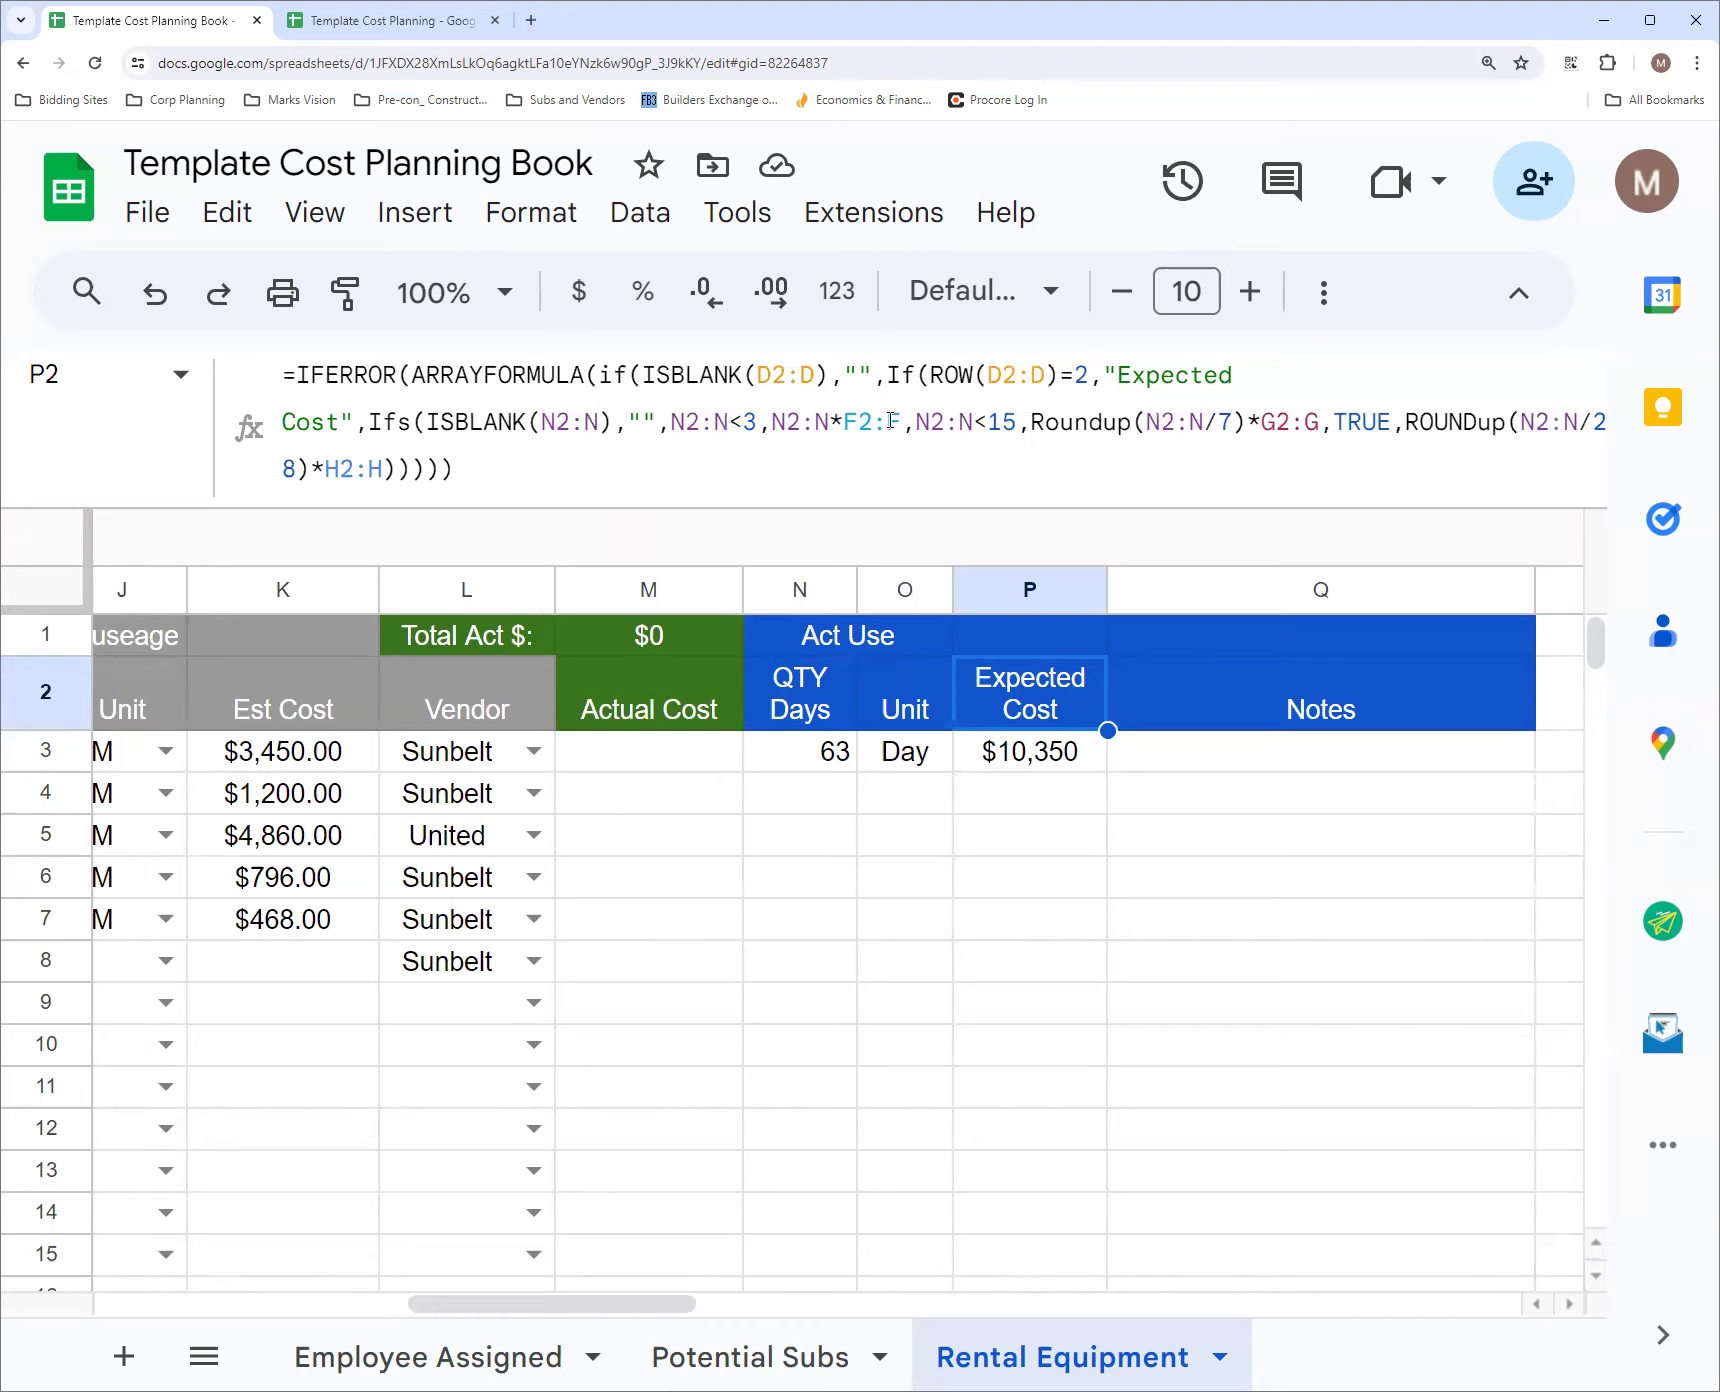
left_click_drag(625, 1303, 453, 1316)
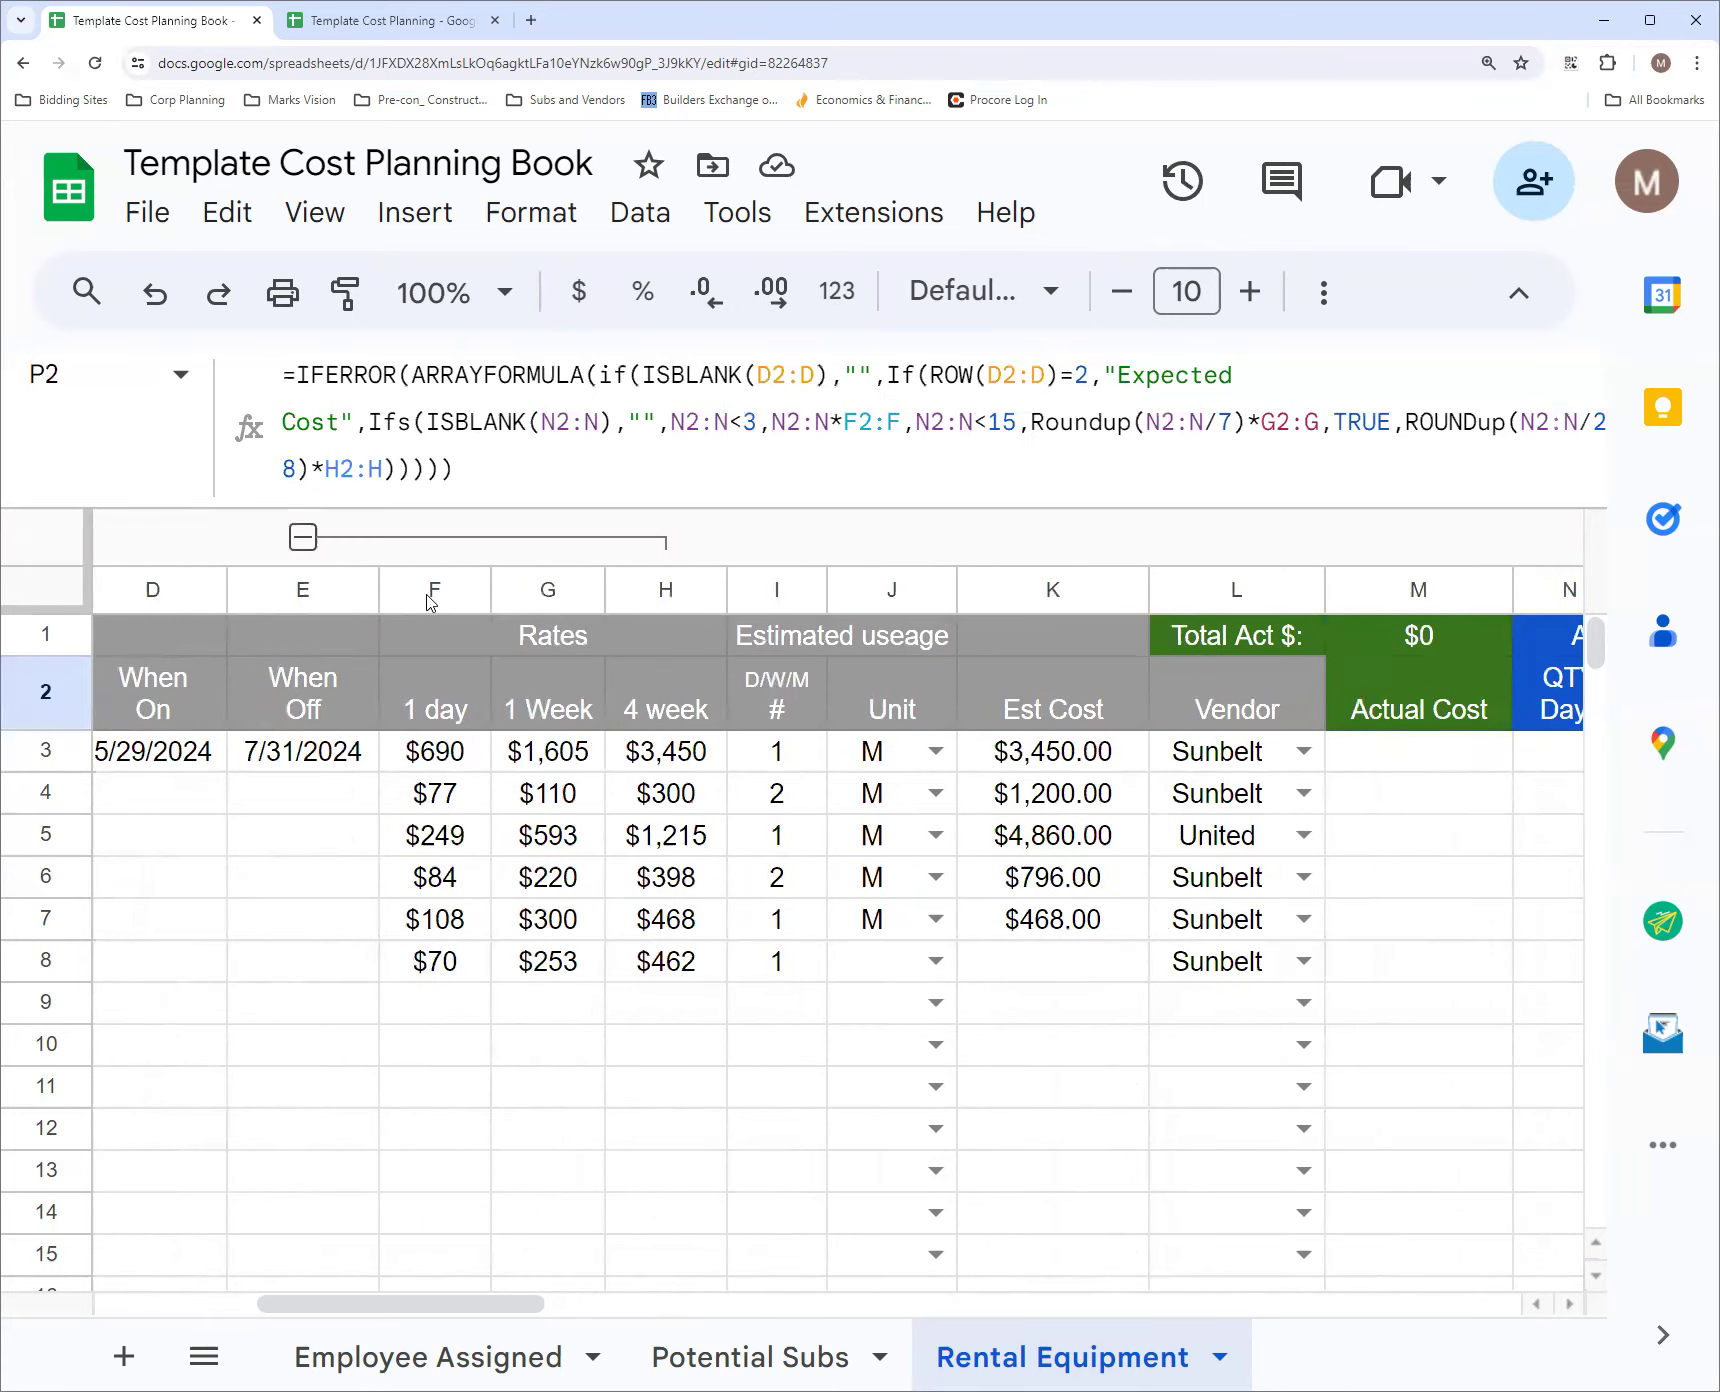
left_click_drag(418, 1304, 603, 1316)
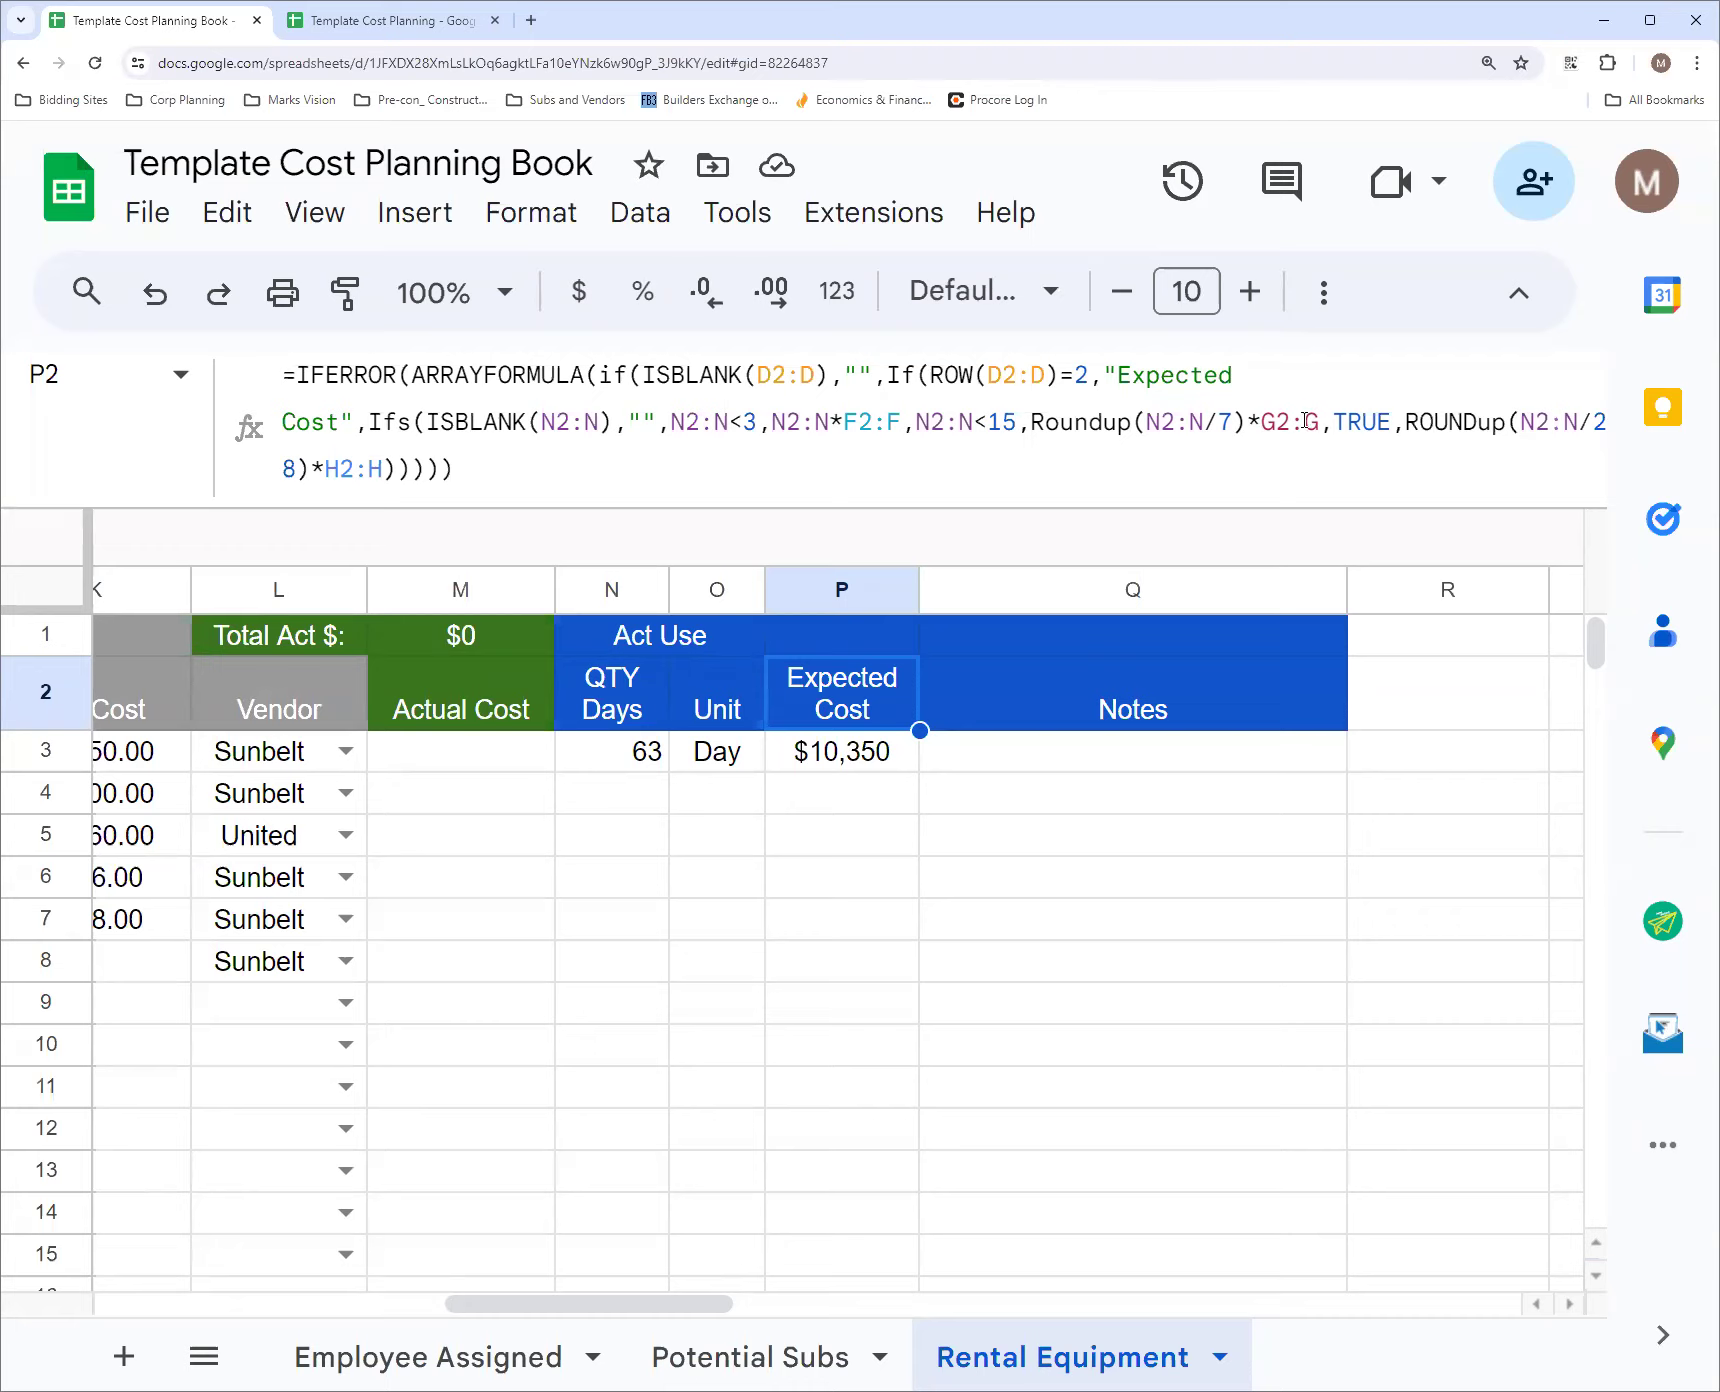
Check the weekly and 28-day ROUNDUP branches of the P2 Expected Cost formula against the 1 Week and 4 week rate columns
left_click_drag(553, 1310, 357, 1305)
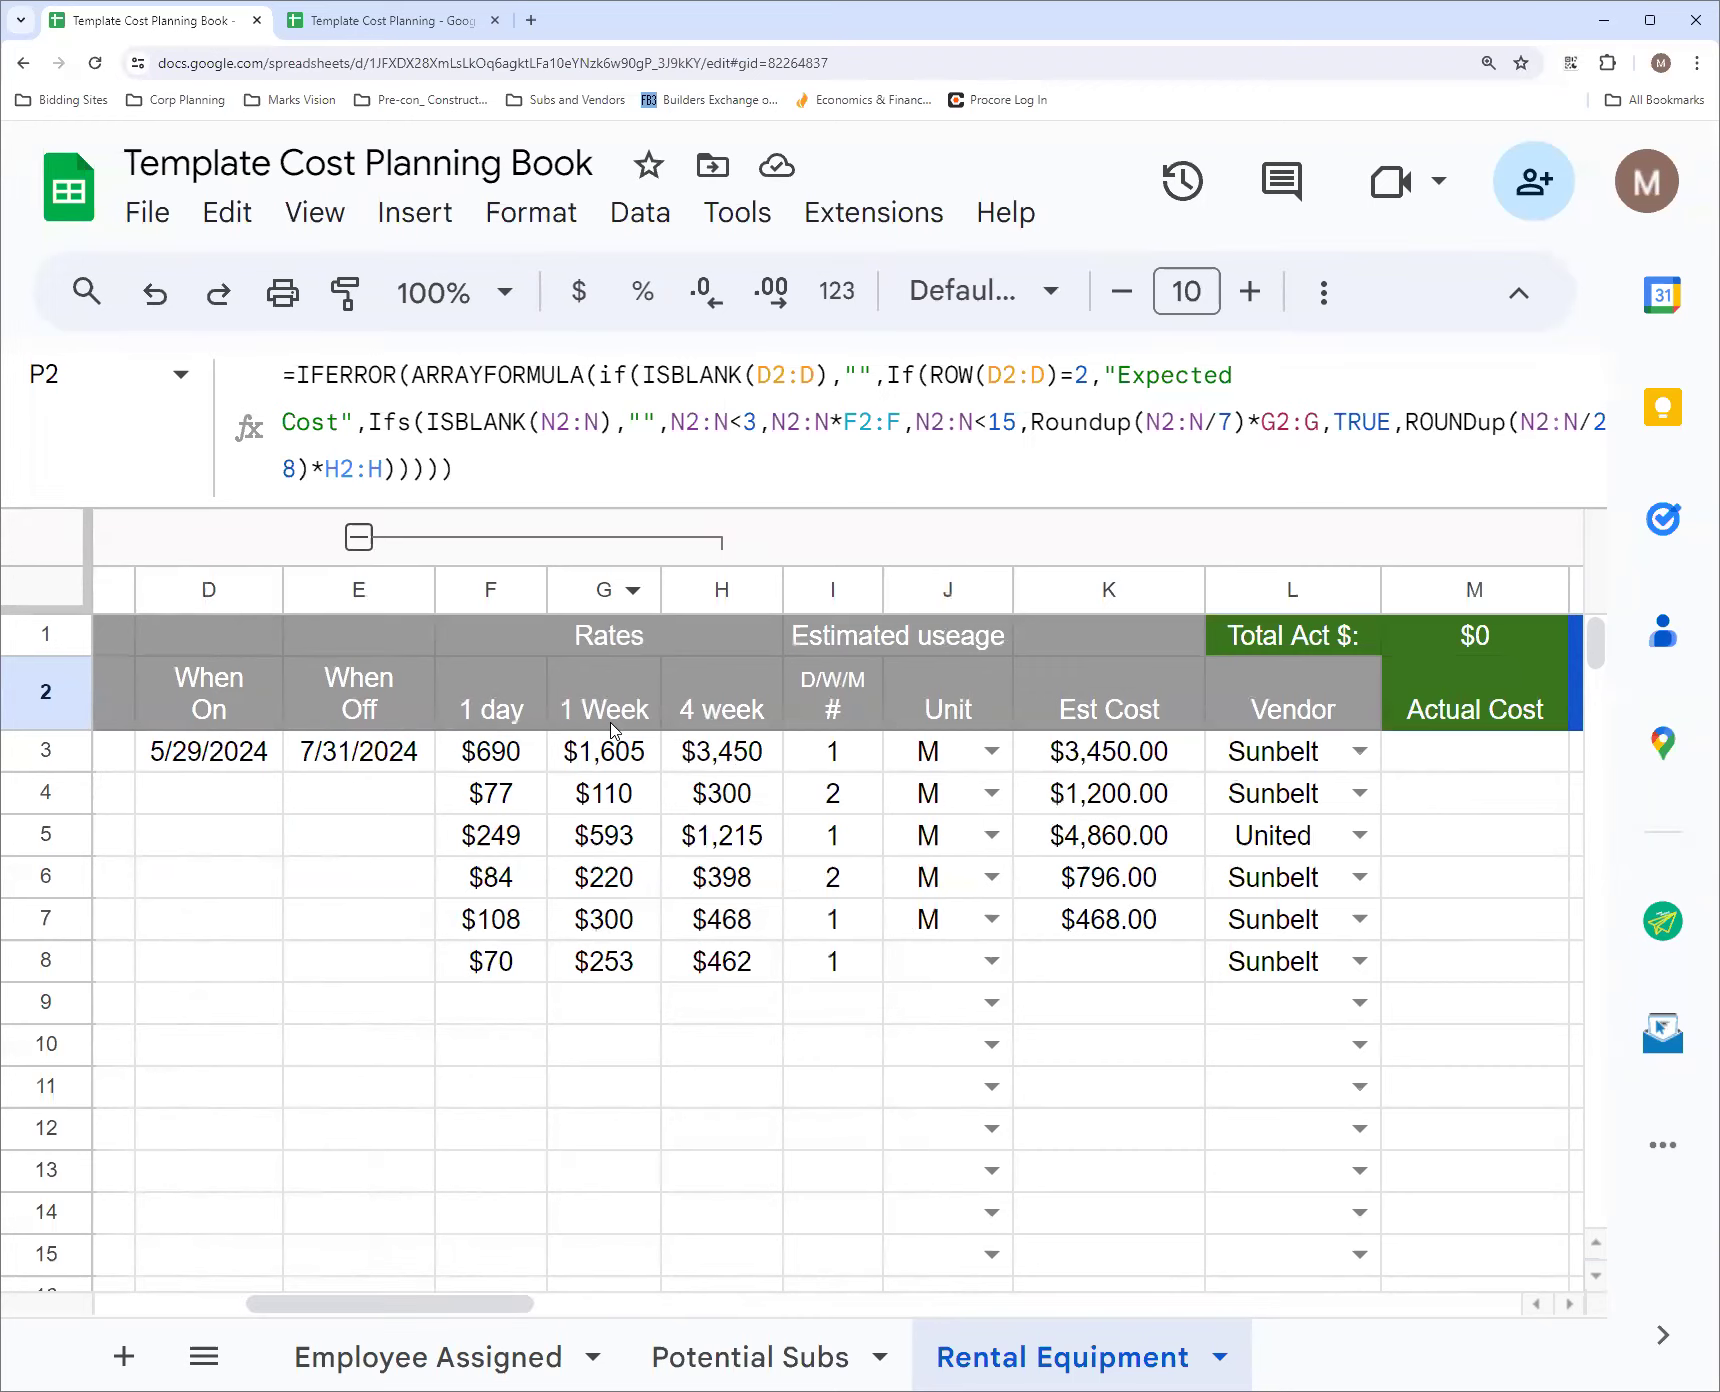
left_click_drag(522, 1305, 697, 1308)
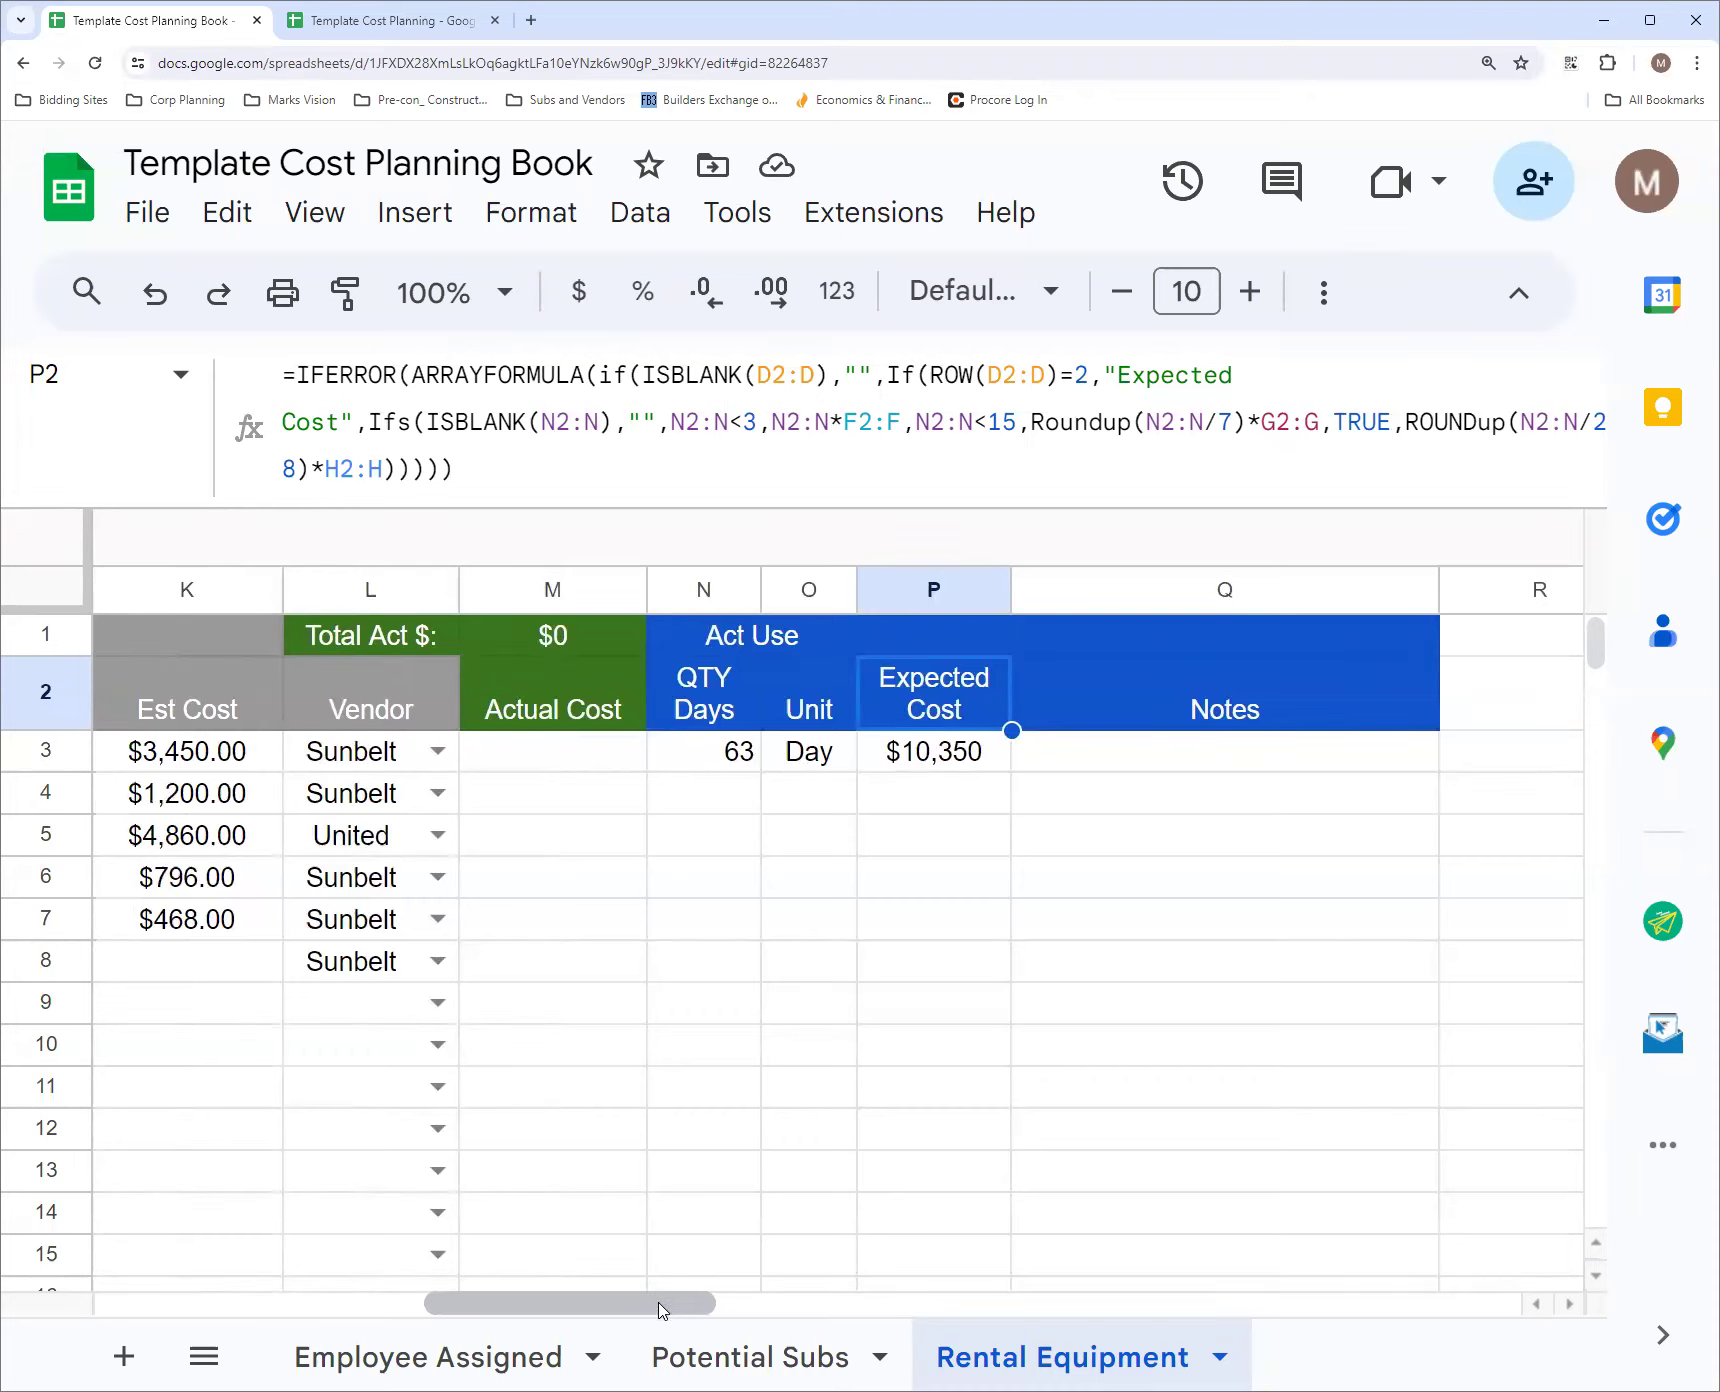
left_click_drag(660, 1305, 674, 1310)
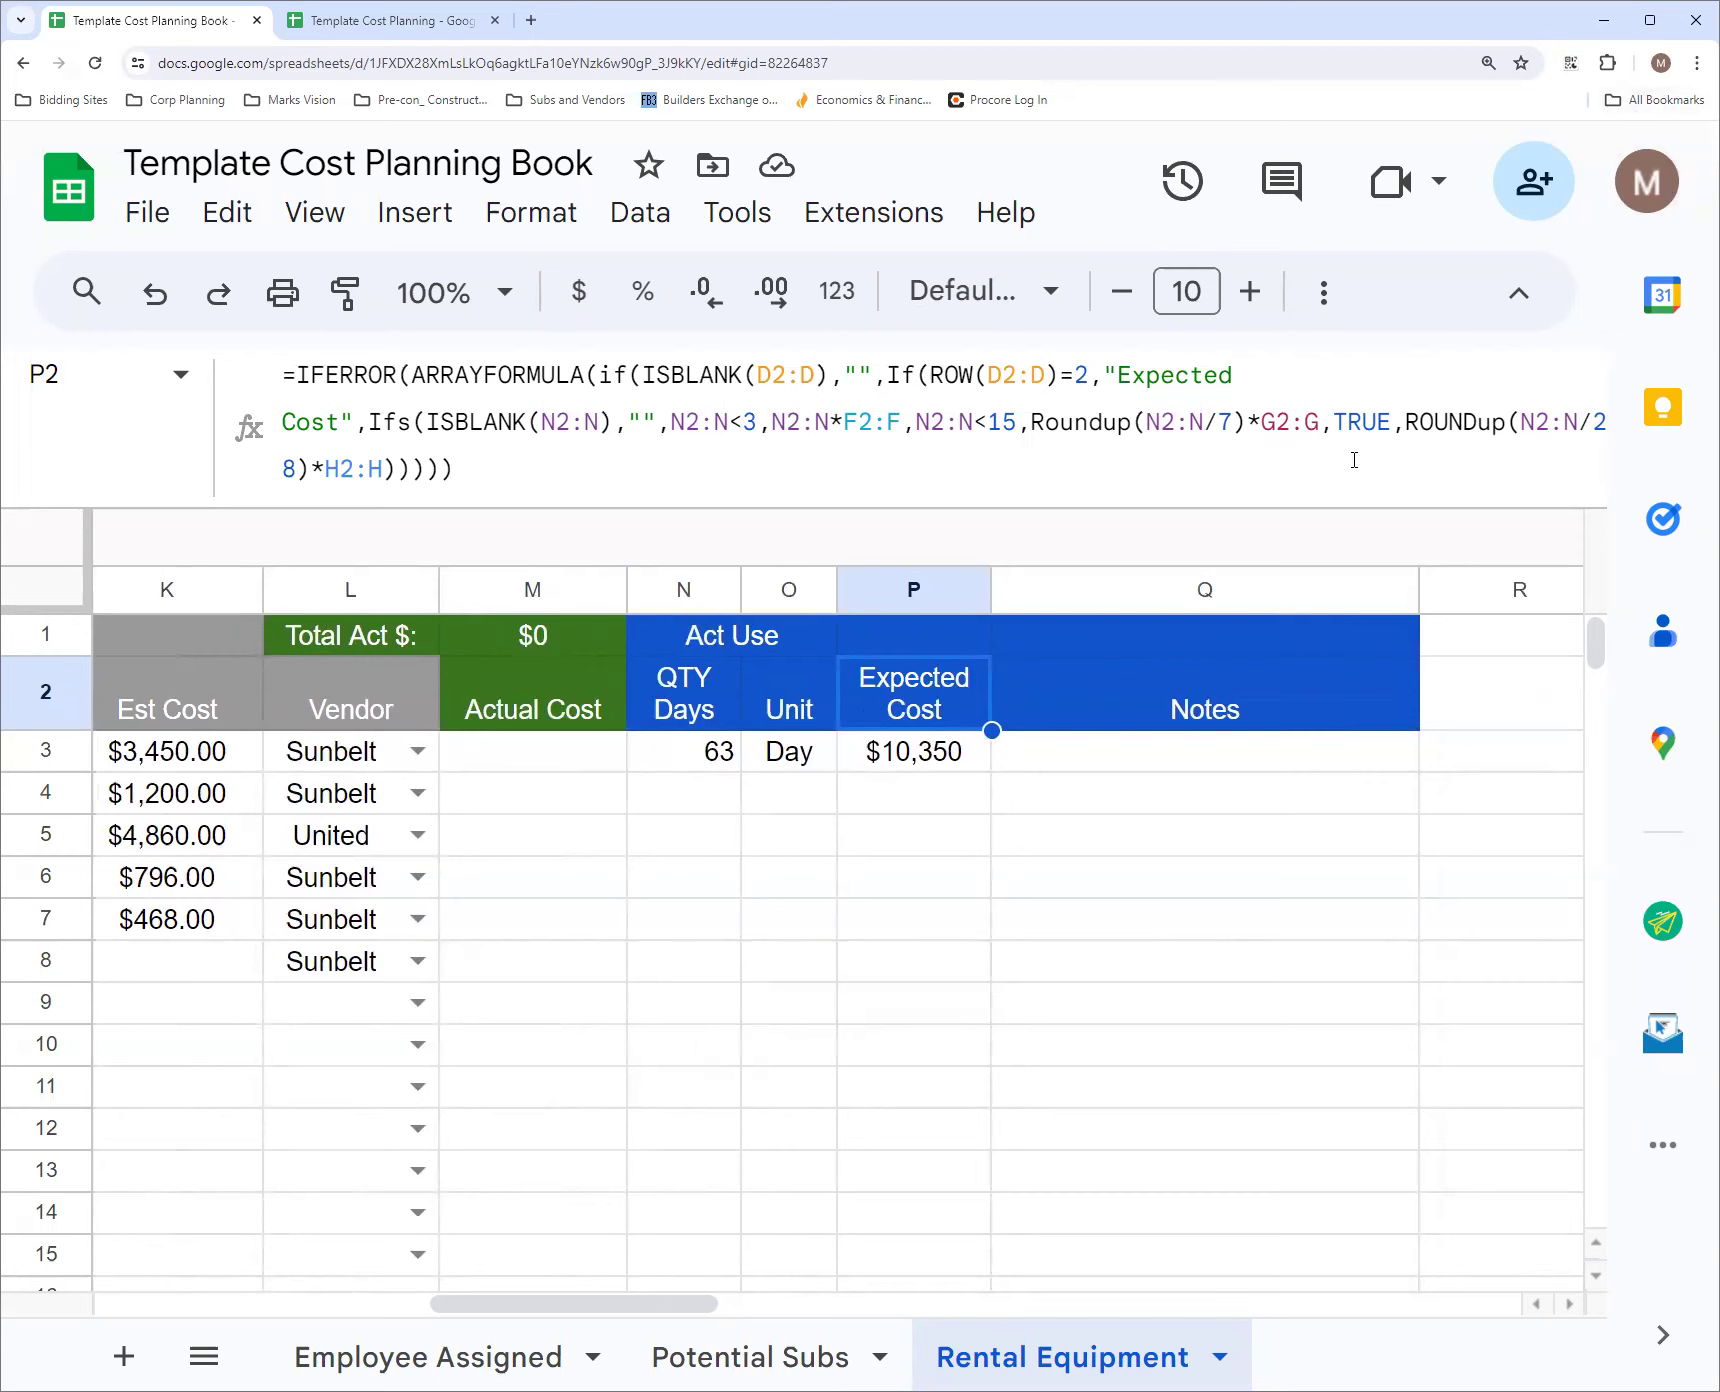
key("ctrl+minus")
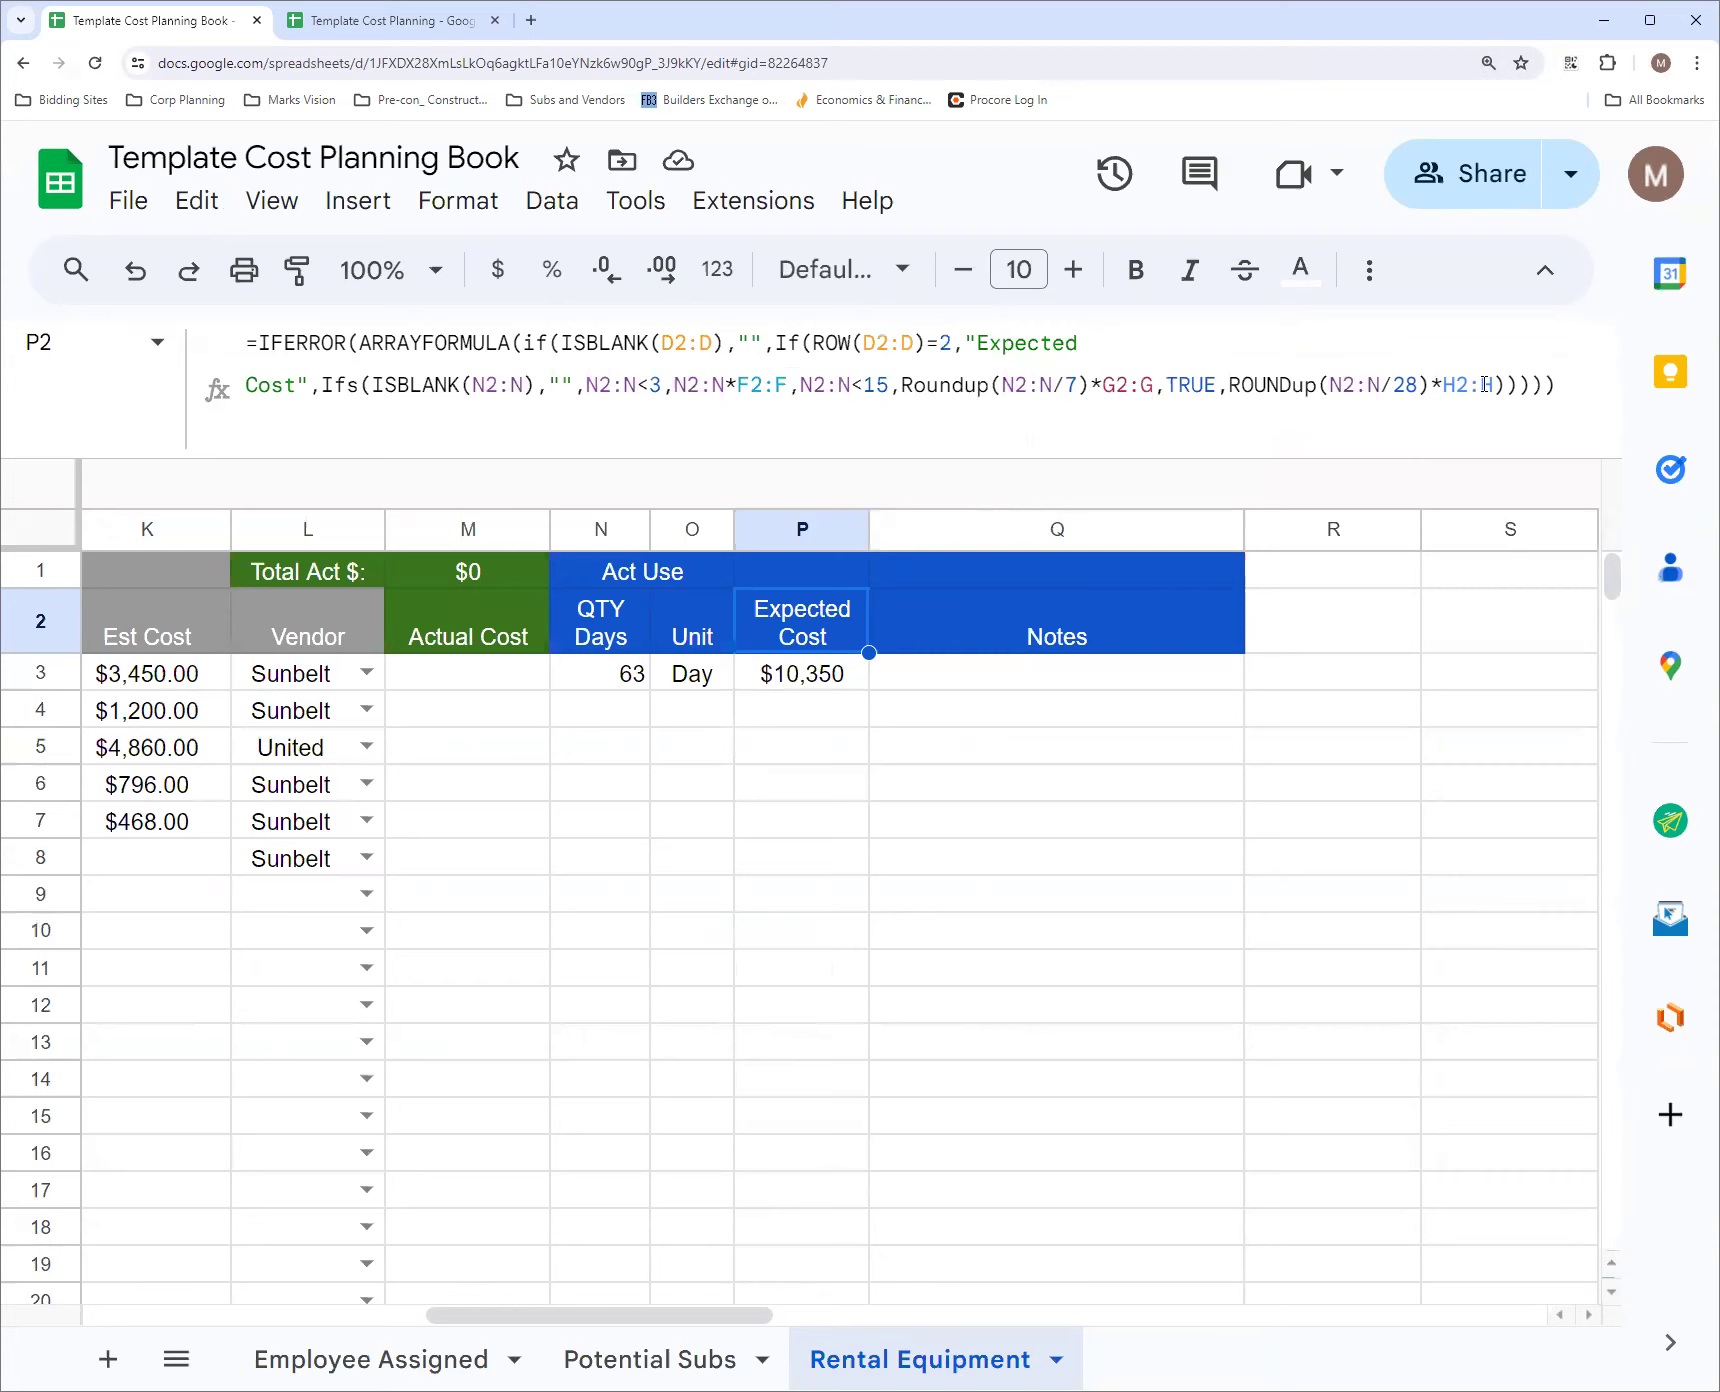
left_click_drag(555, 1316, 392, 1318)
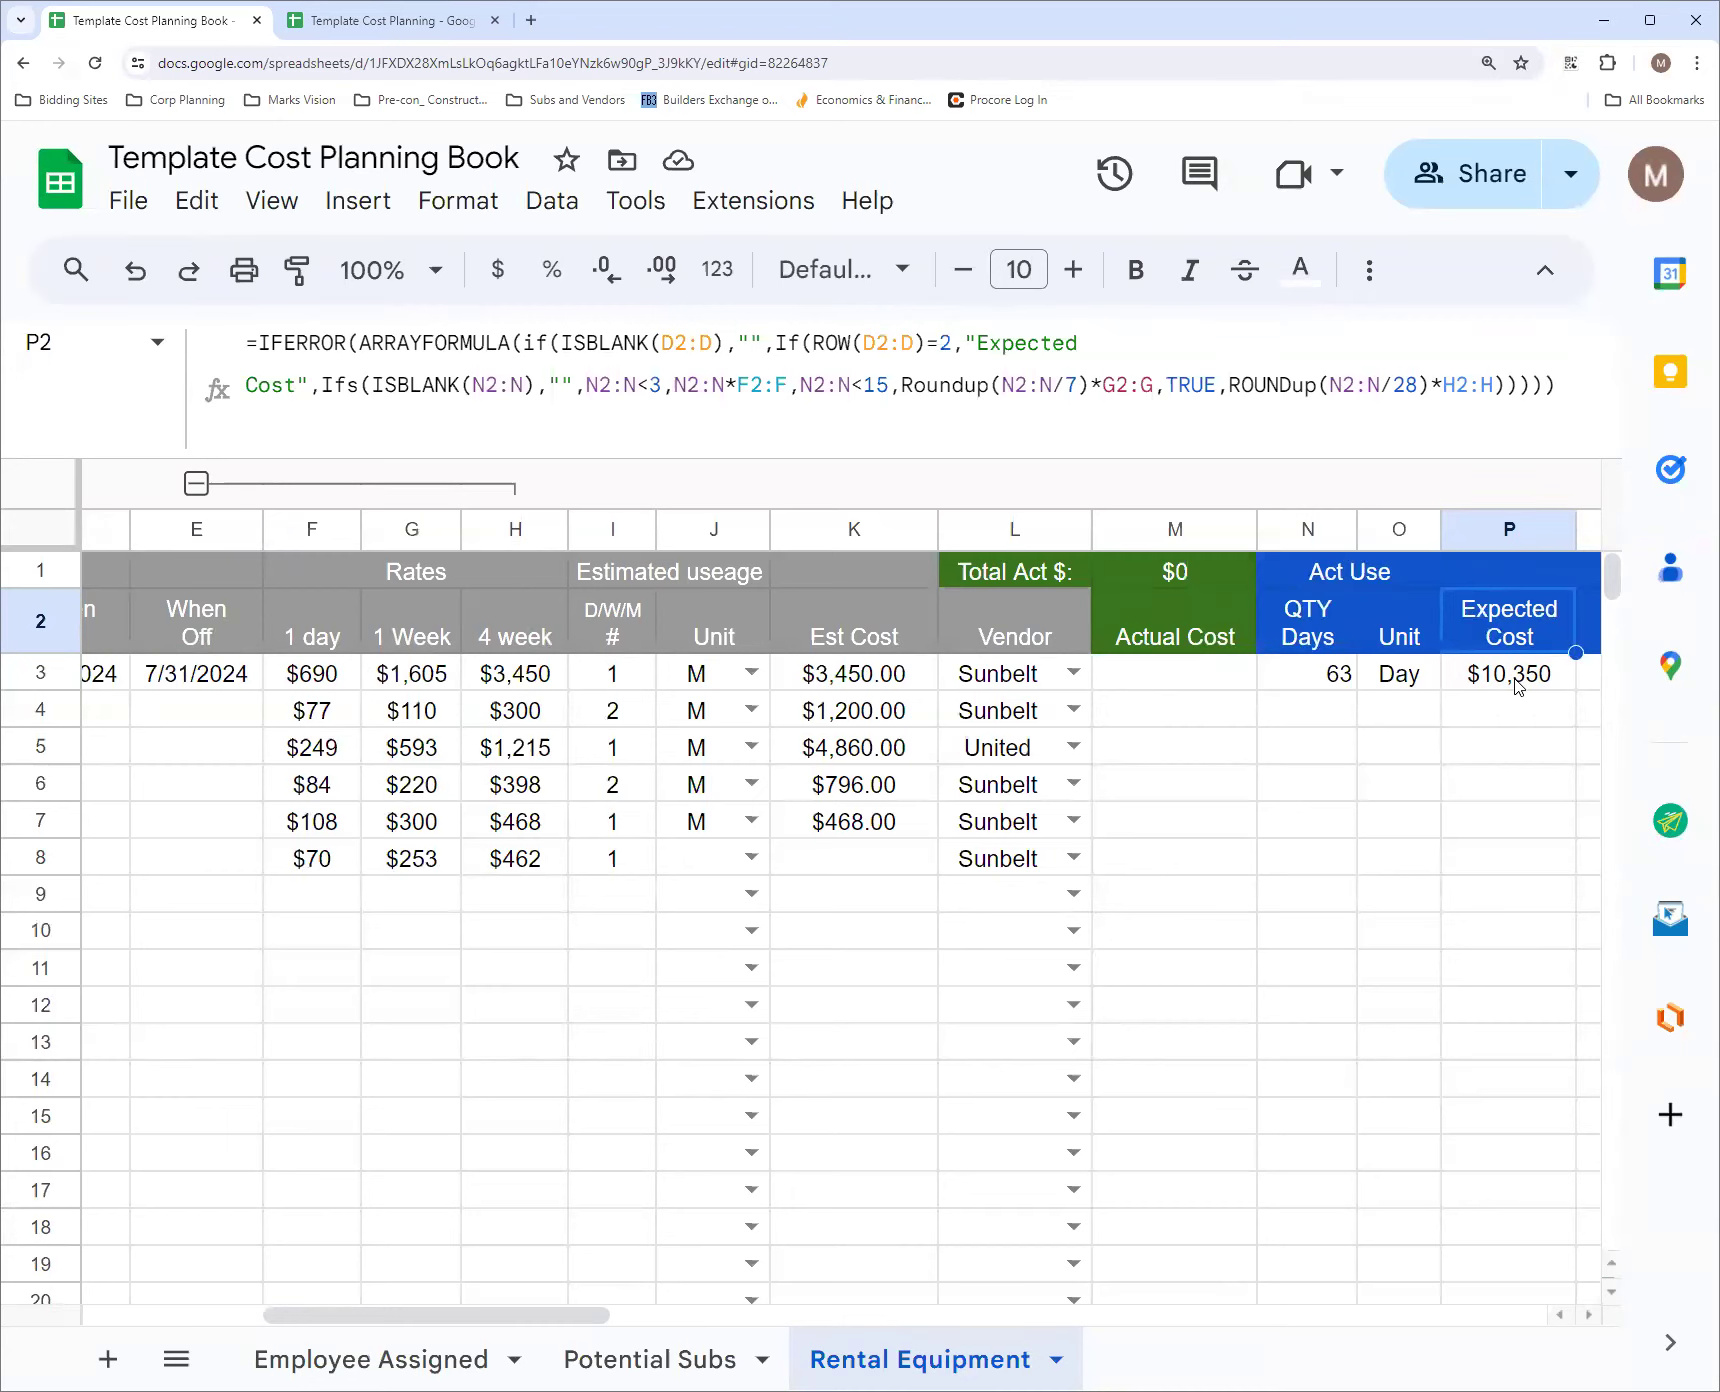
left_click(1555, 385)
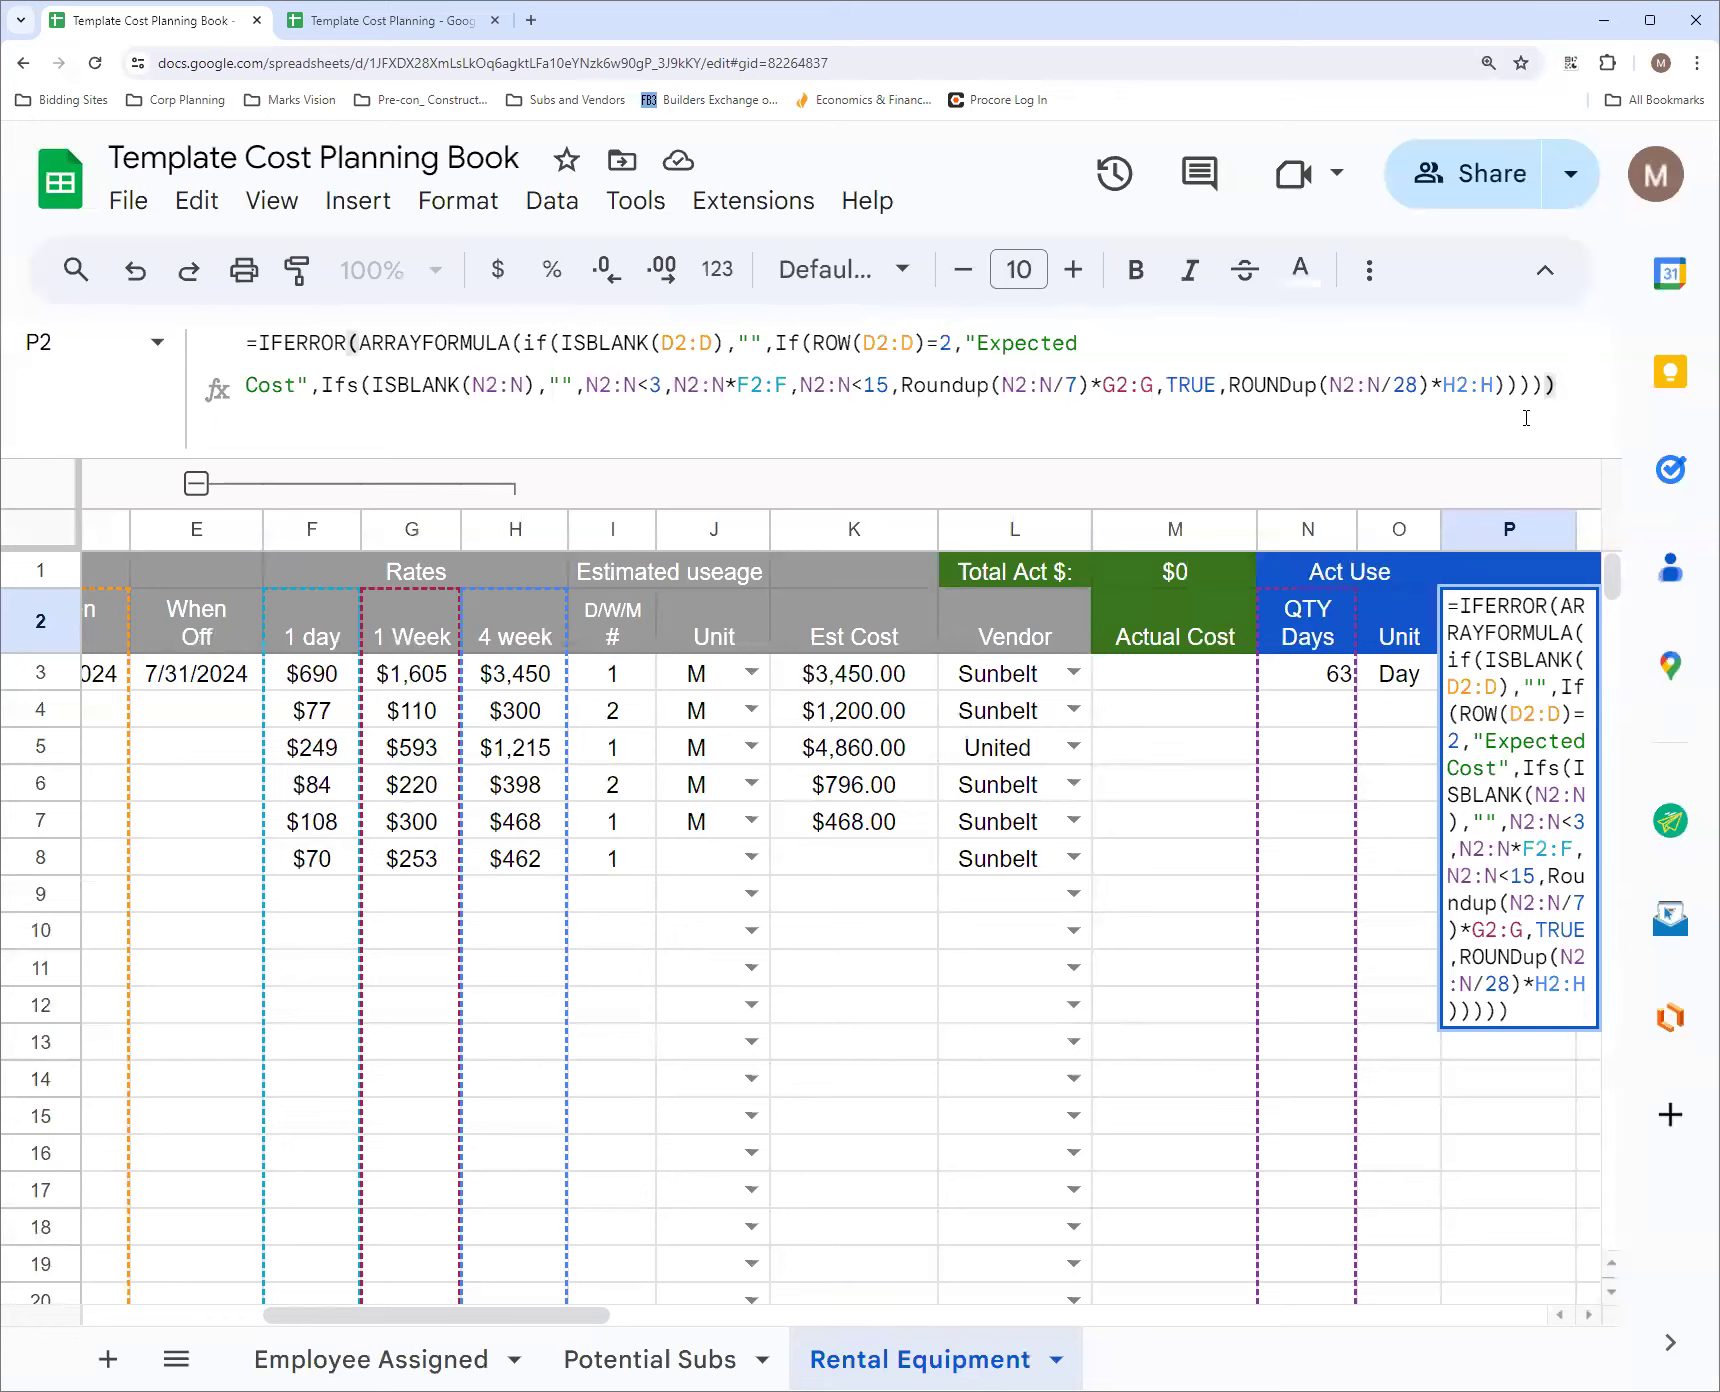
key("Return")
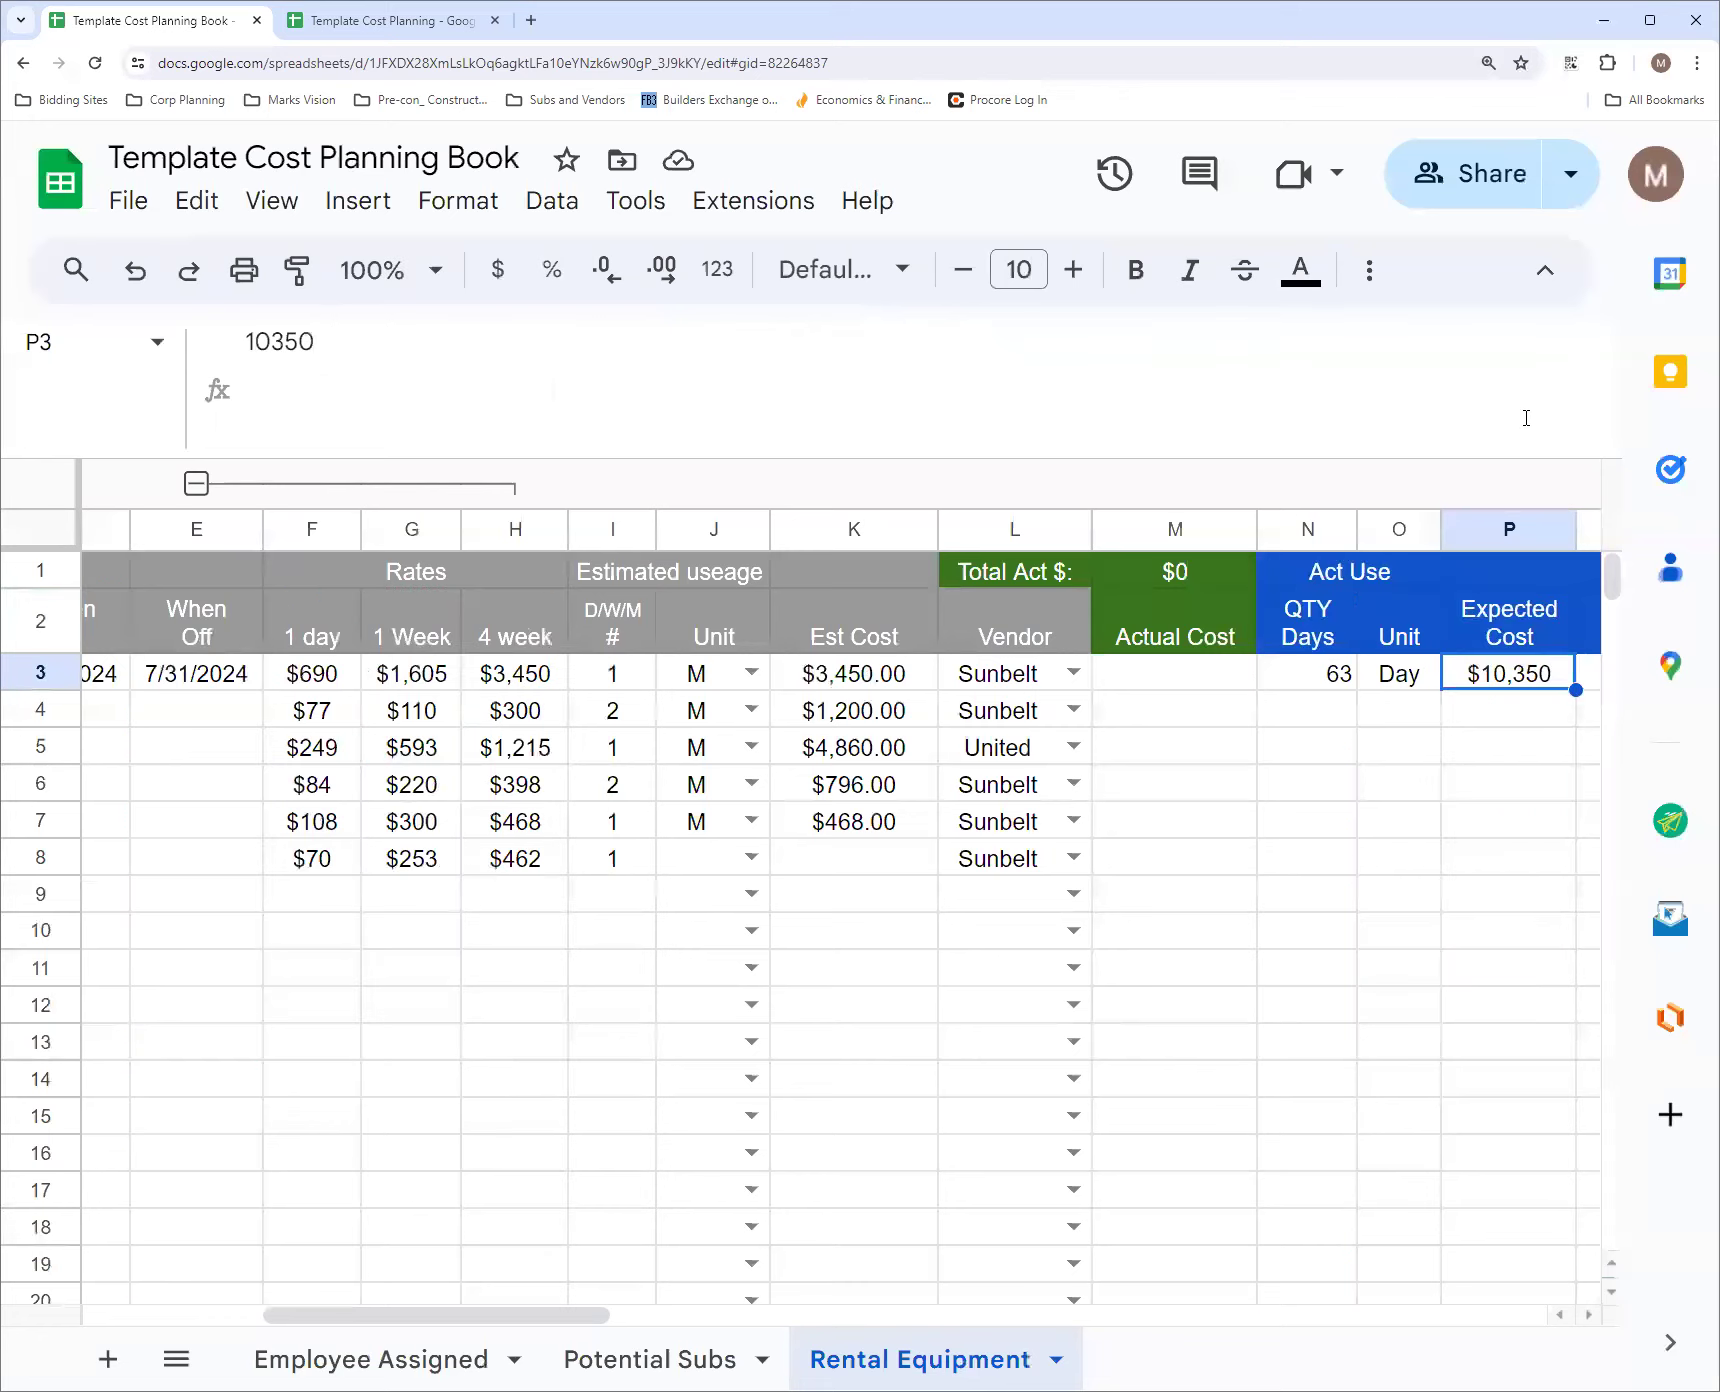
Examine the Actual Cost column M, its M1 sum formula and the Total Act $ label in L1
left_click(1172, 610)
left_click(1165, 573)
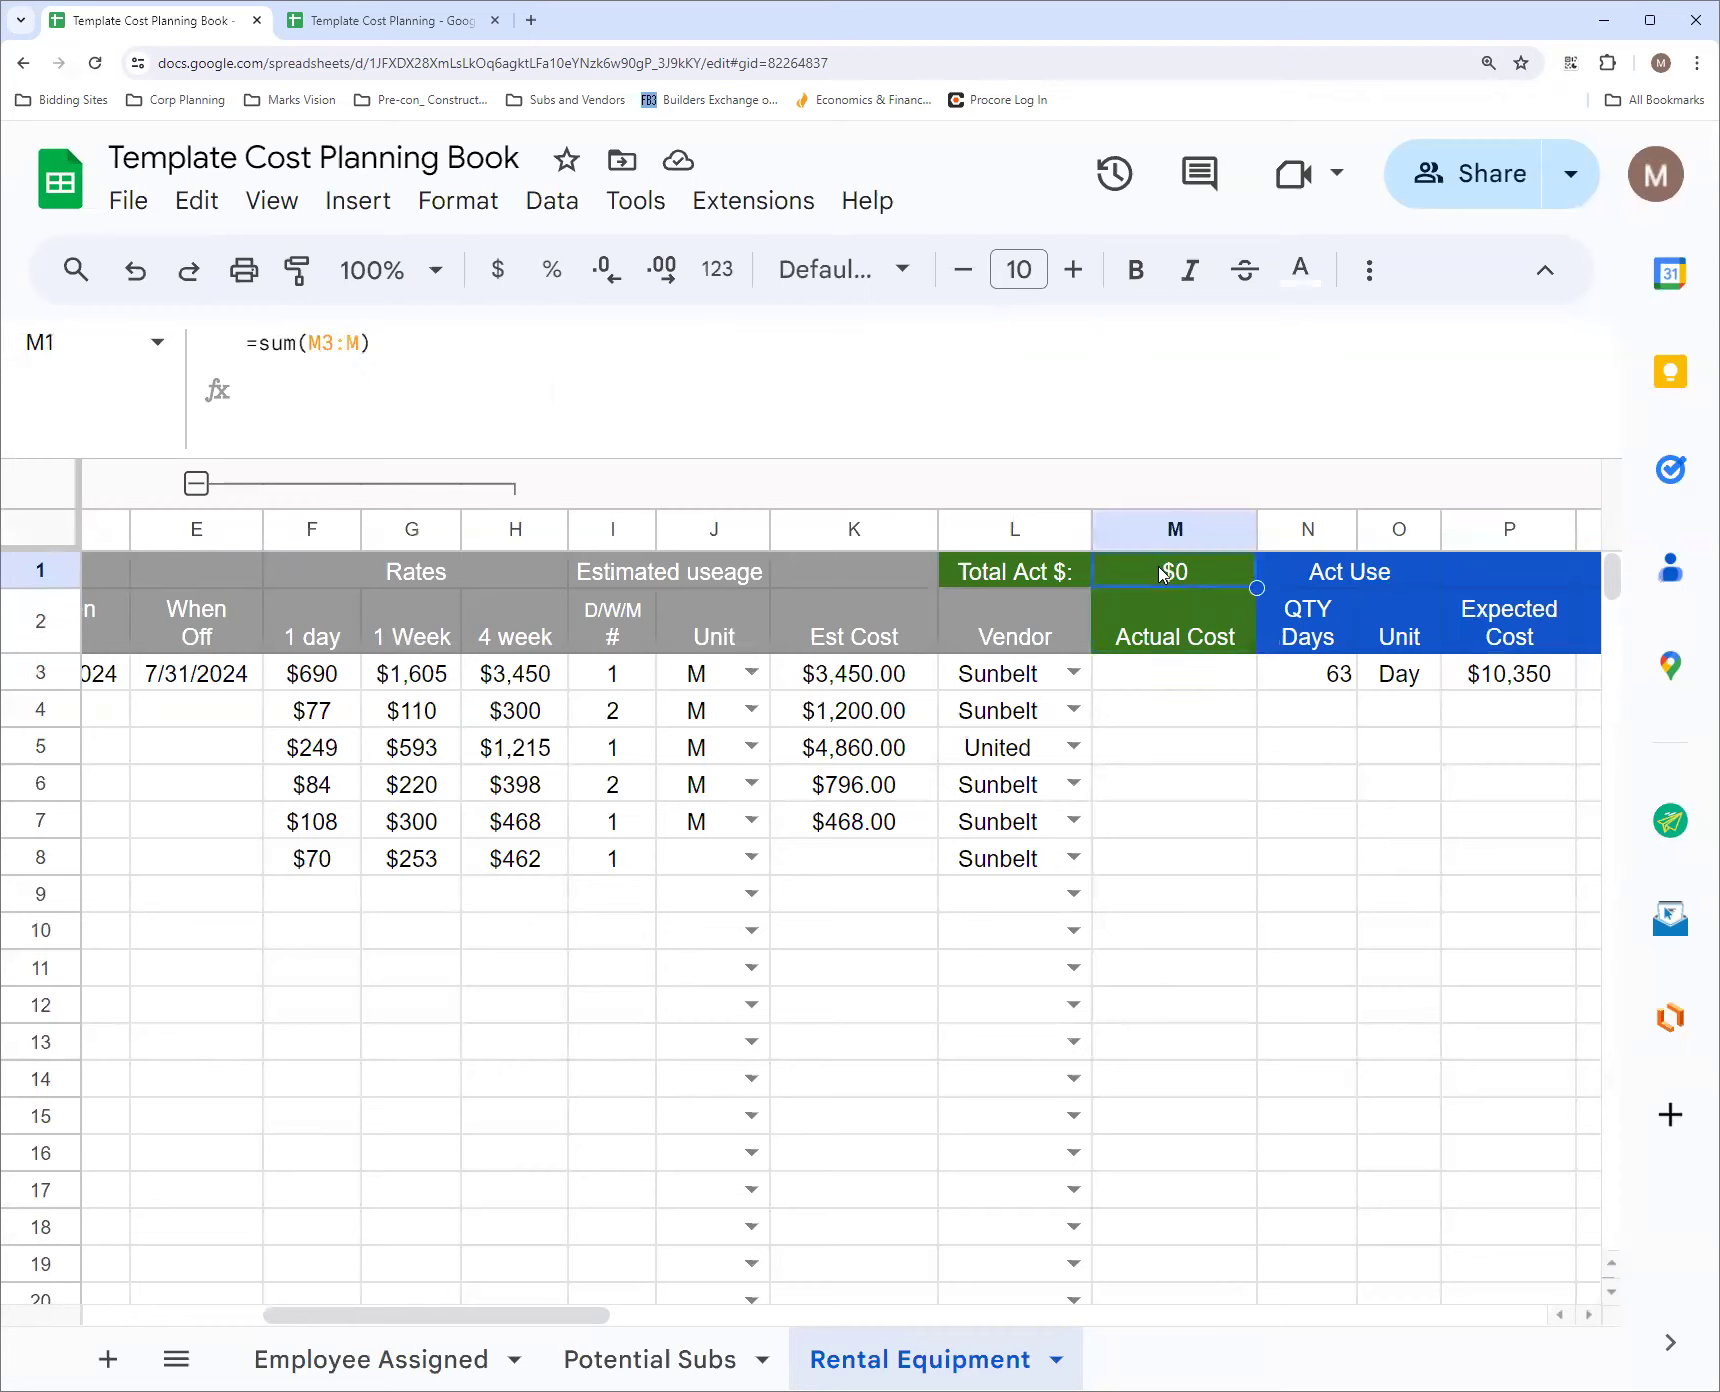
left_click(1201, 683)
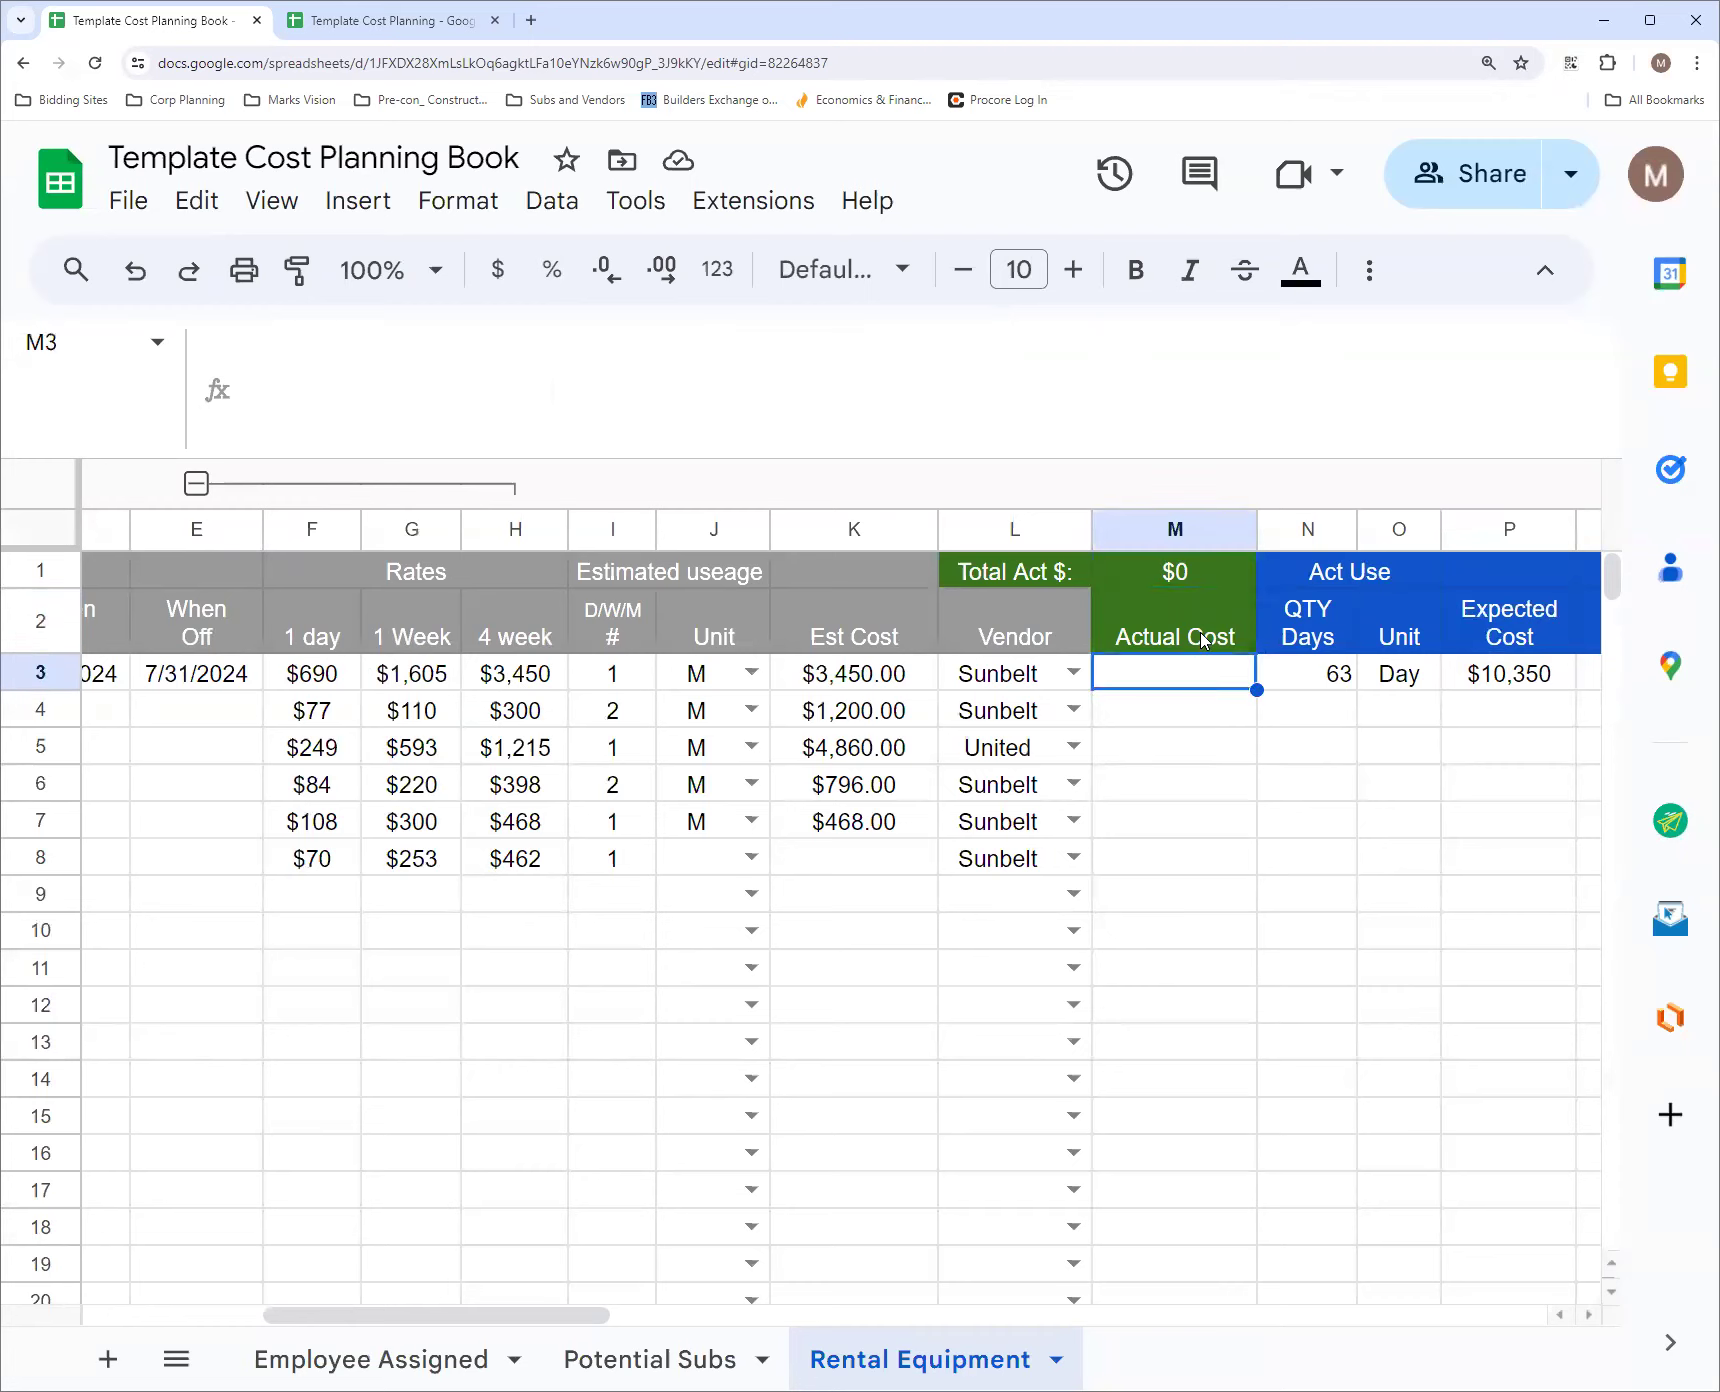
left_click(1205, 645)
left_click(1196, 687)
left_click(997, 575)
left_click(1212, 650)
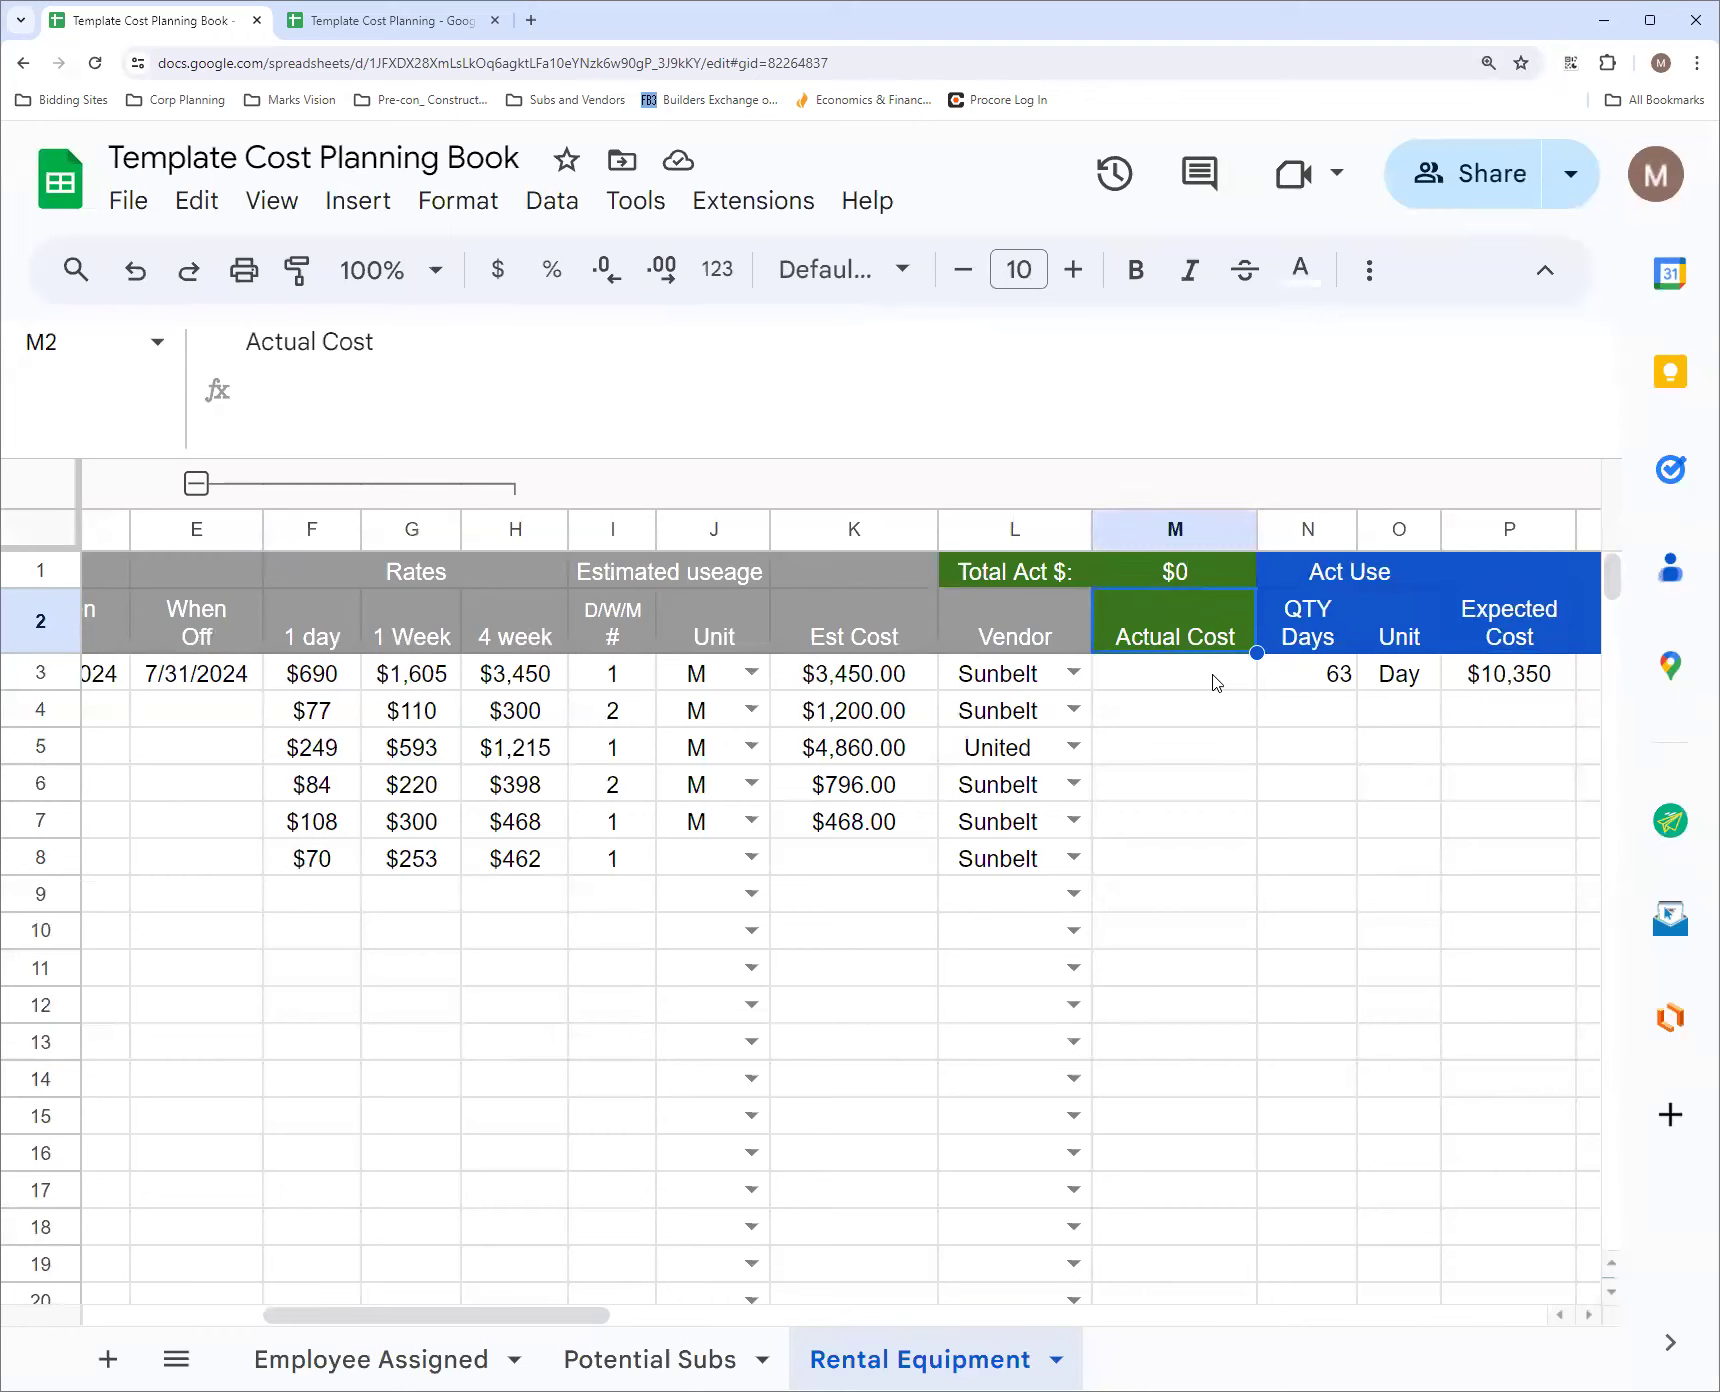
left_click(1216, 683)
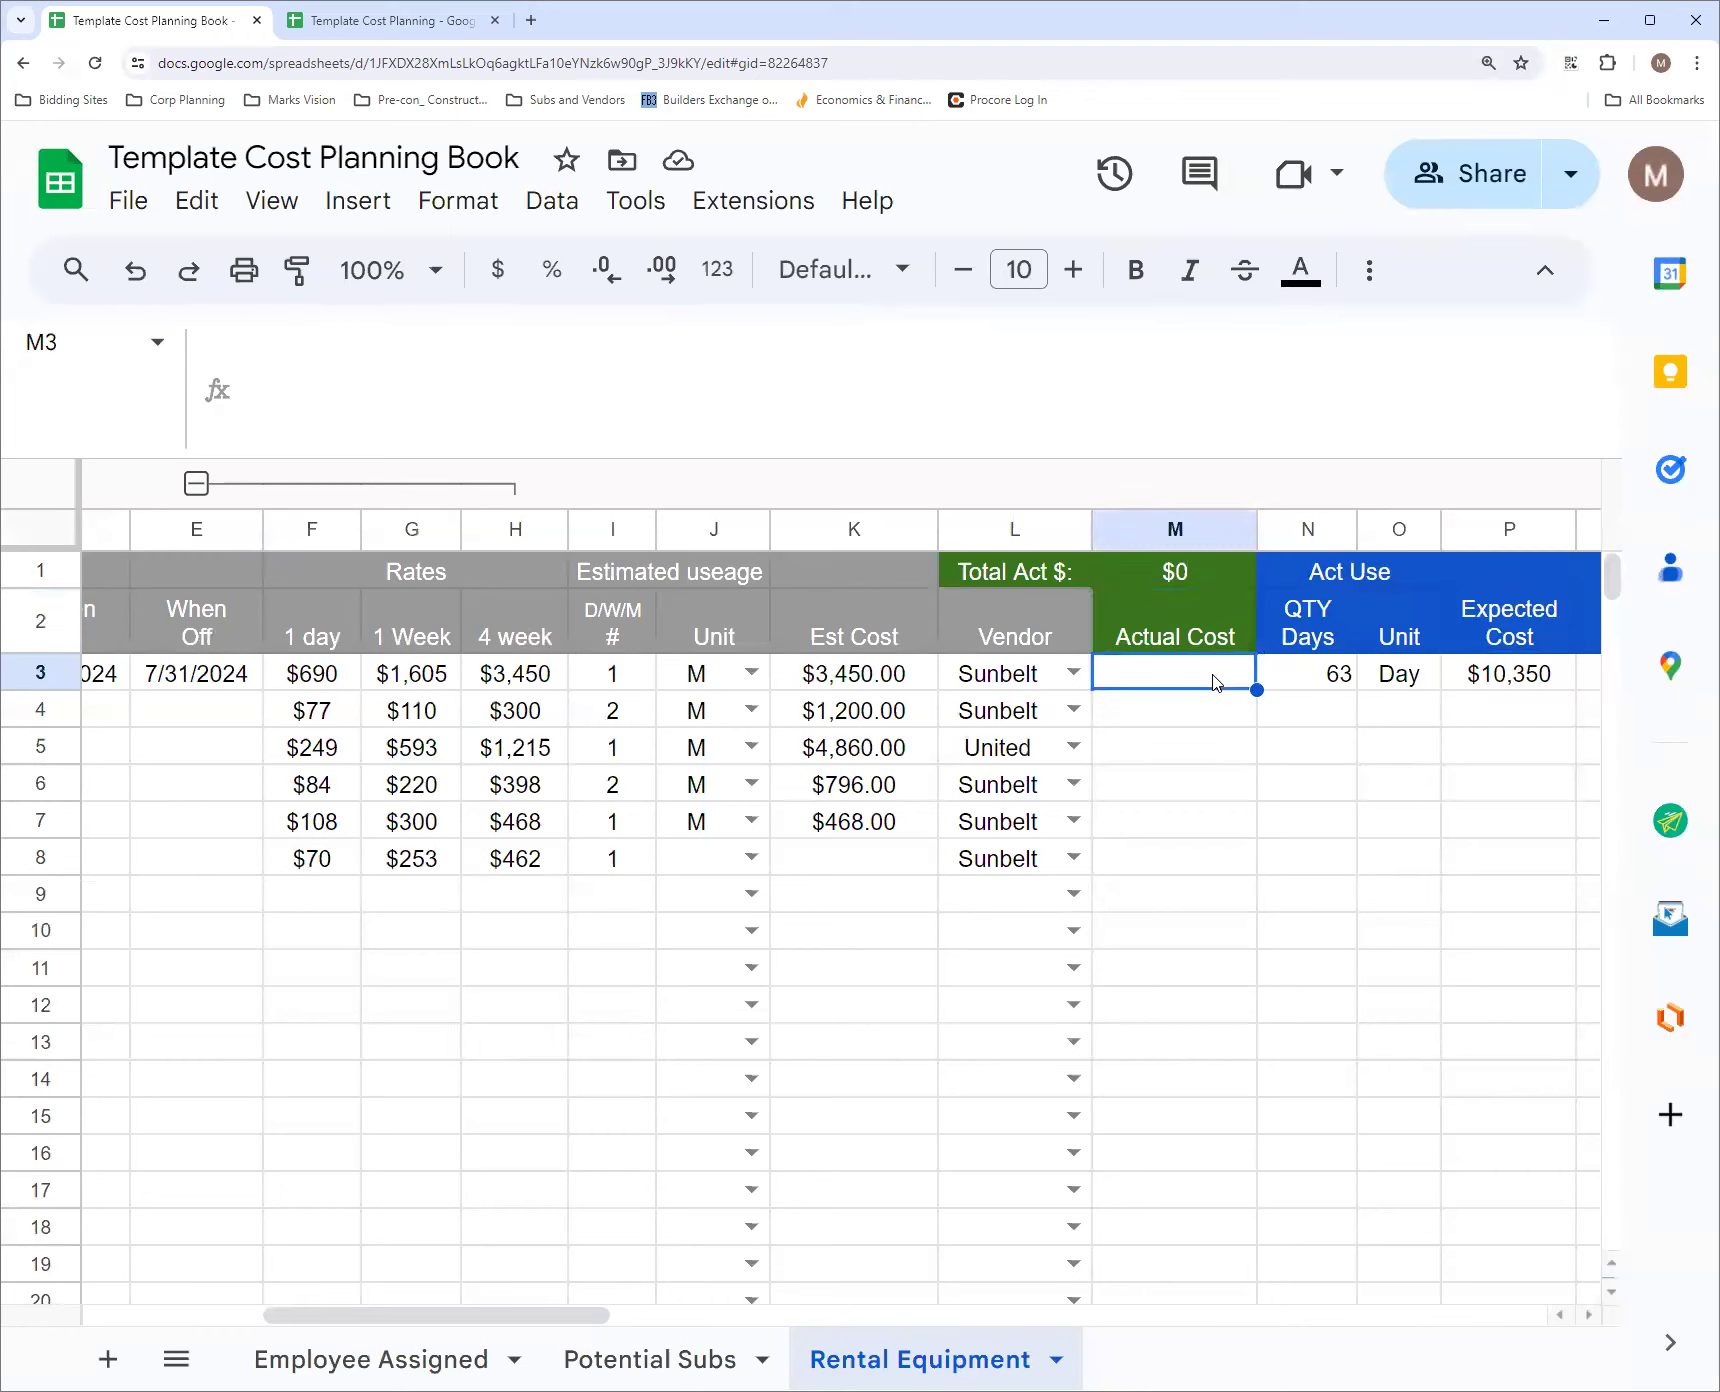
left_click(1155, 528)
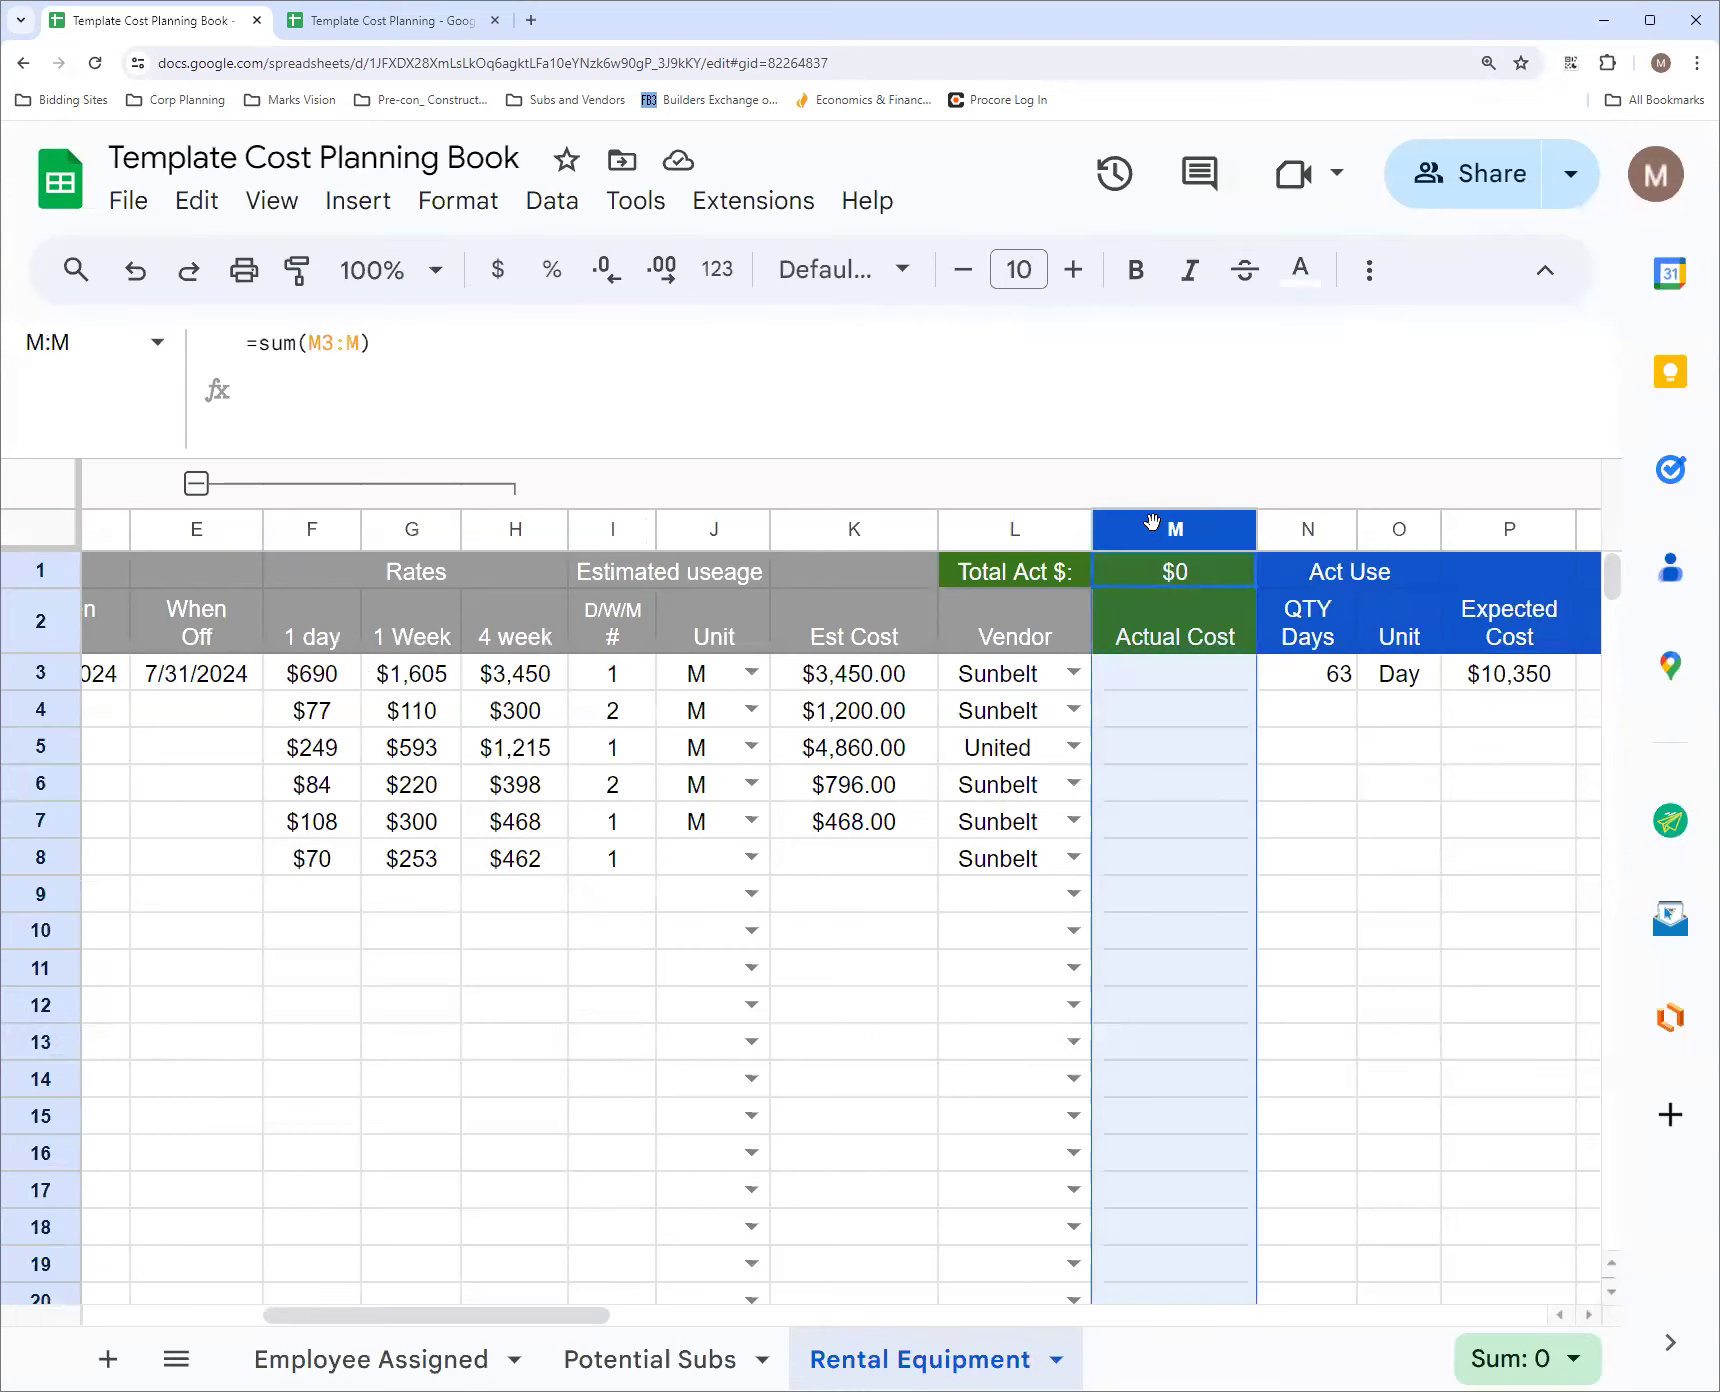
left_click(1188, 643)
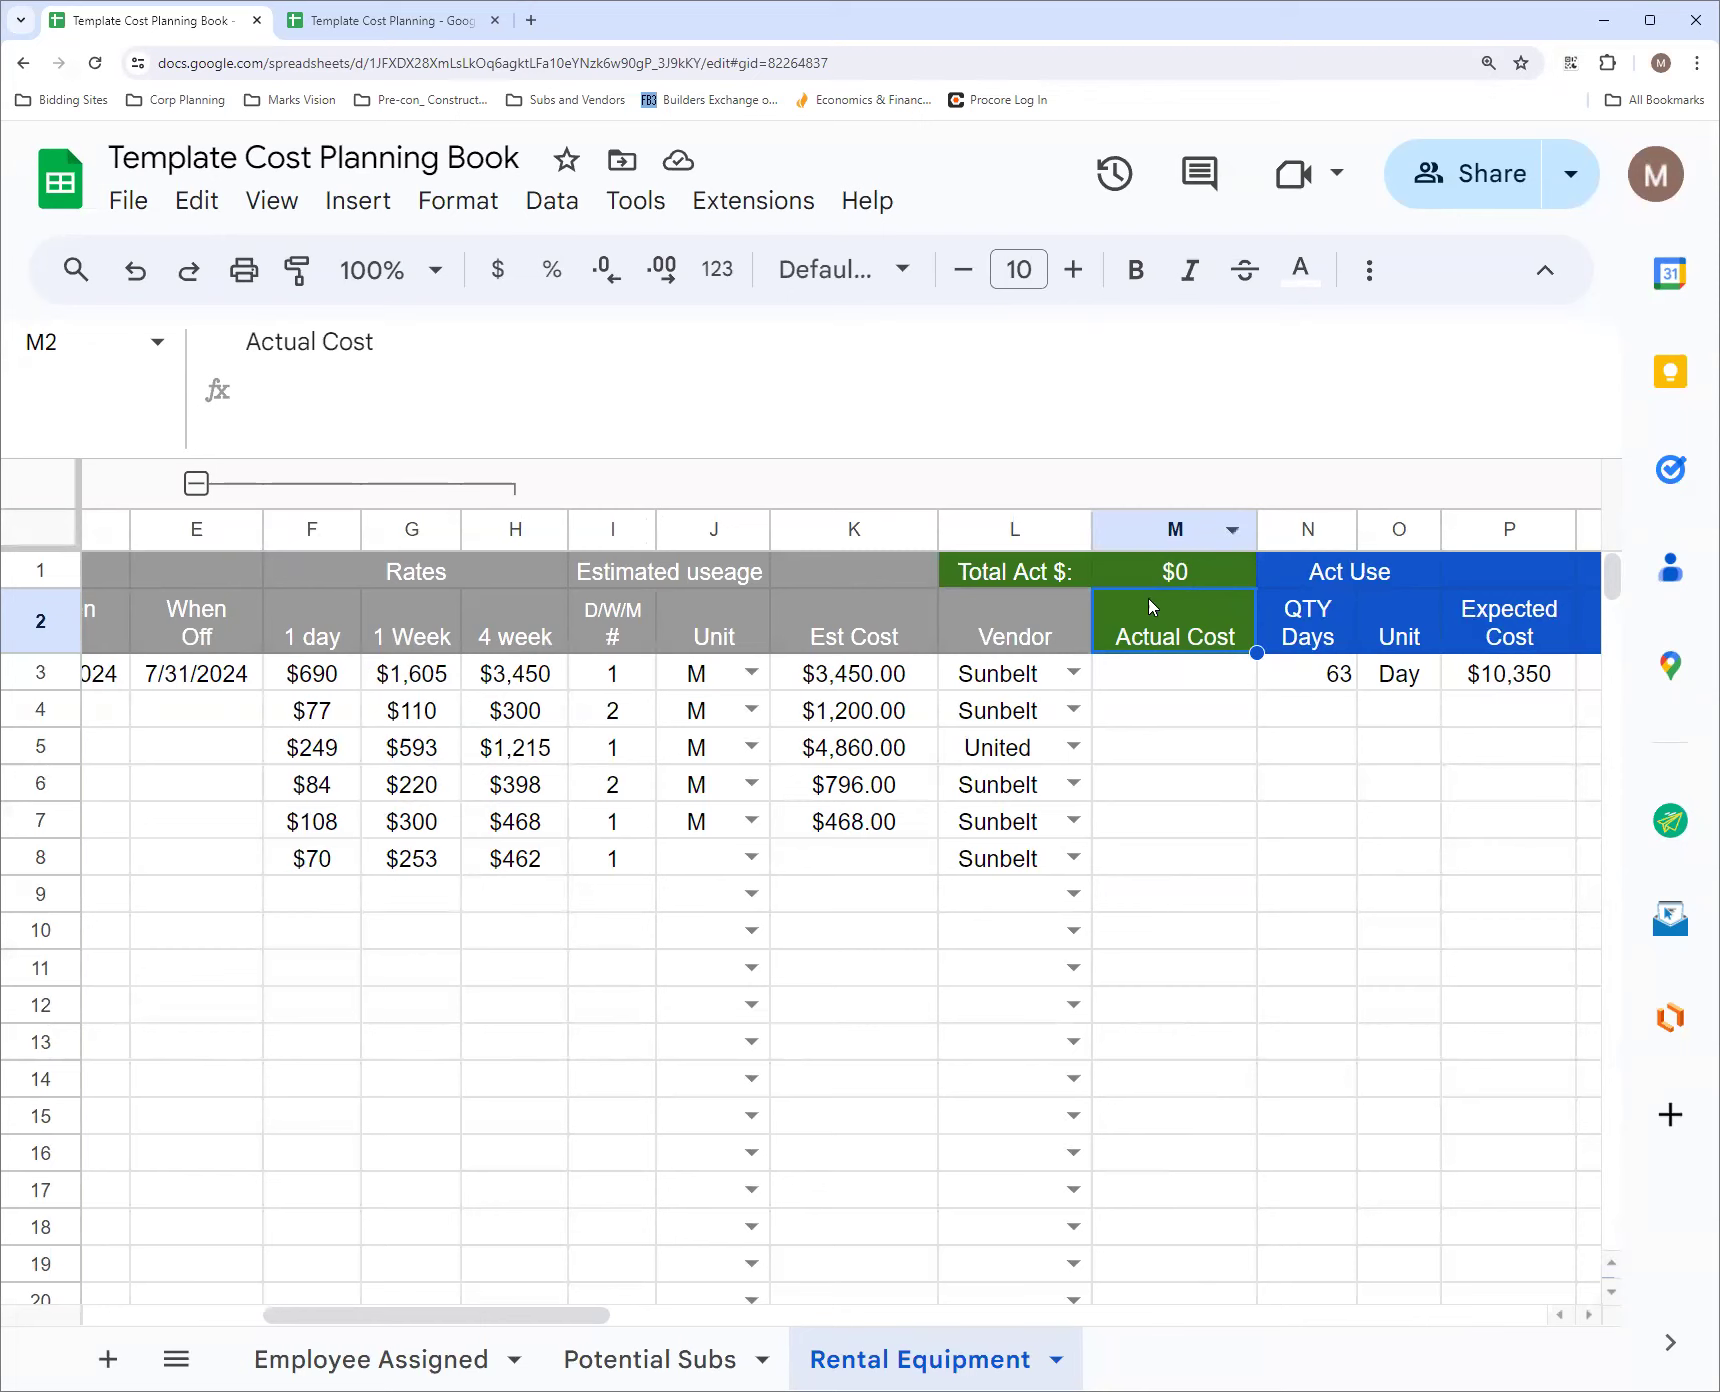
Delete the Actual Cost column M from the Rental Equipment sheet
left_click(1175, 540)
right_click(1175, 540)
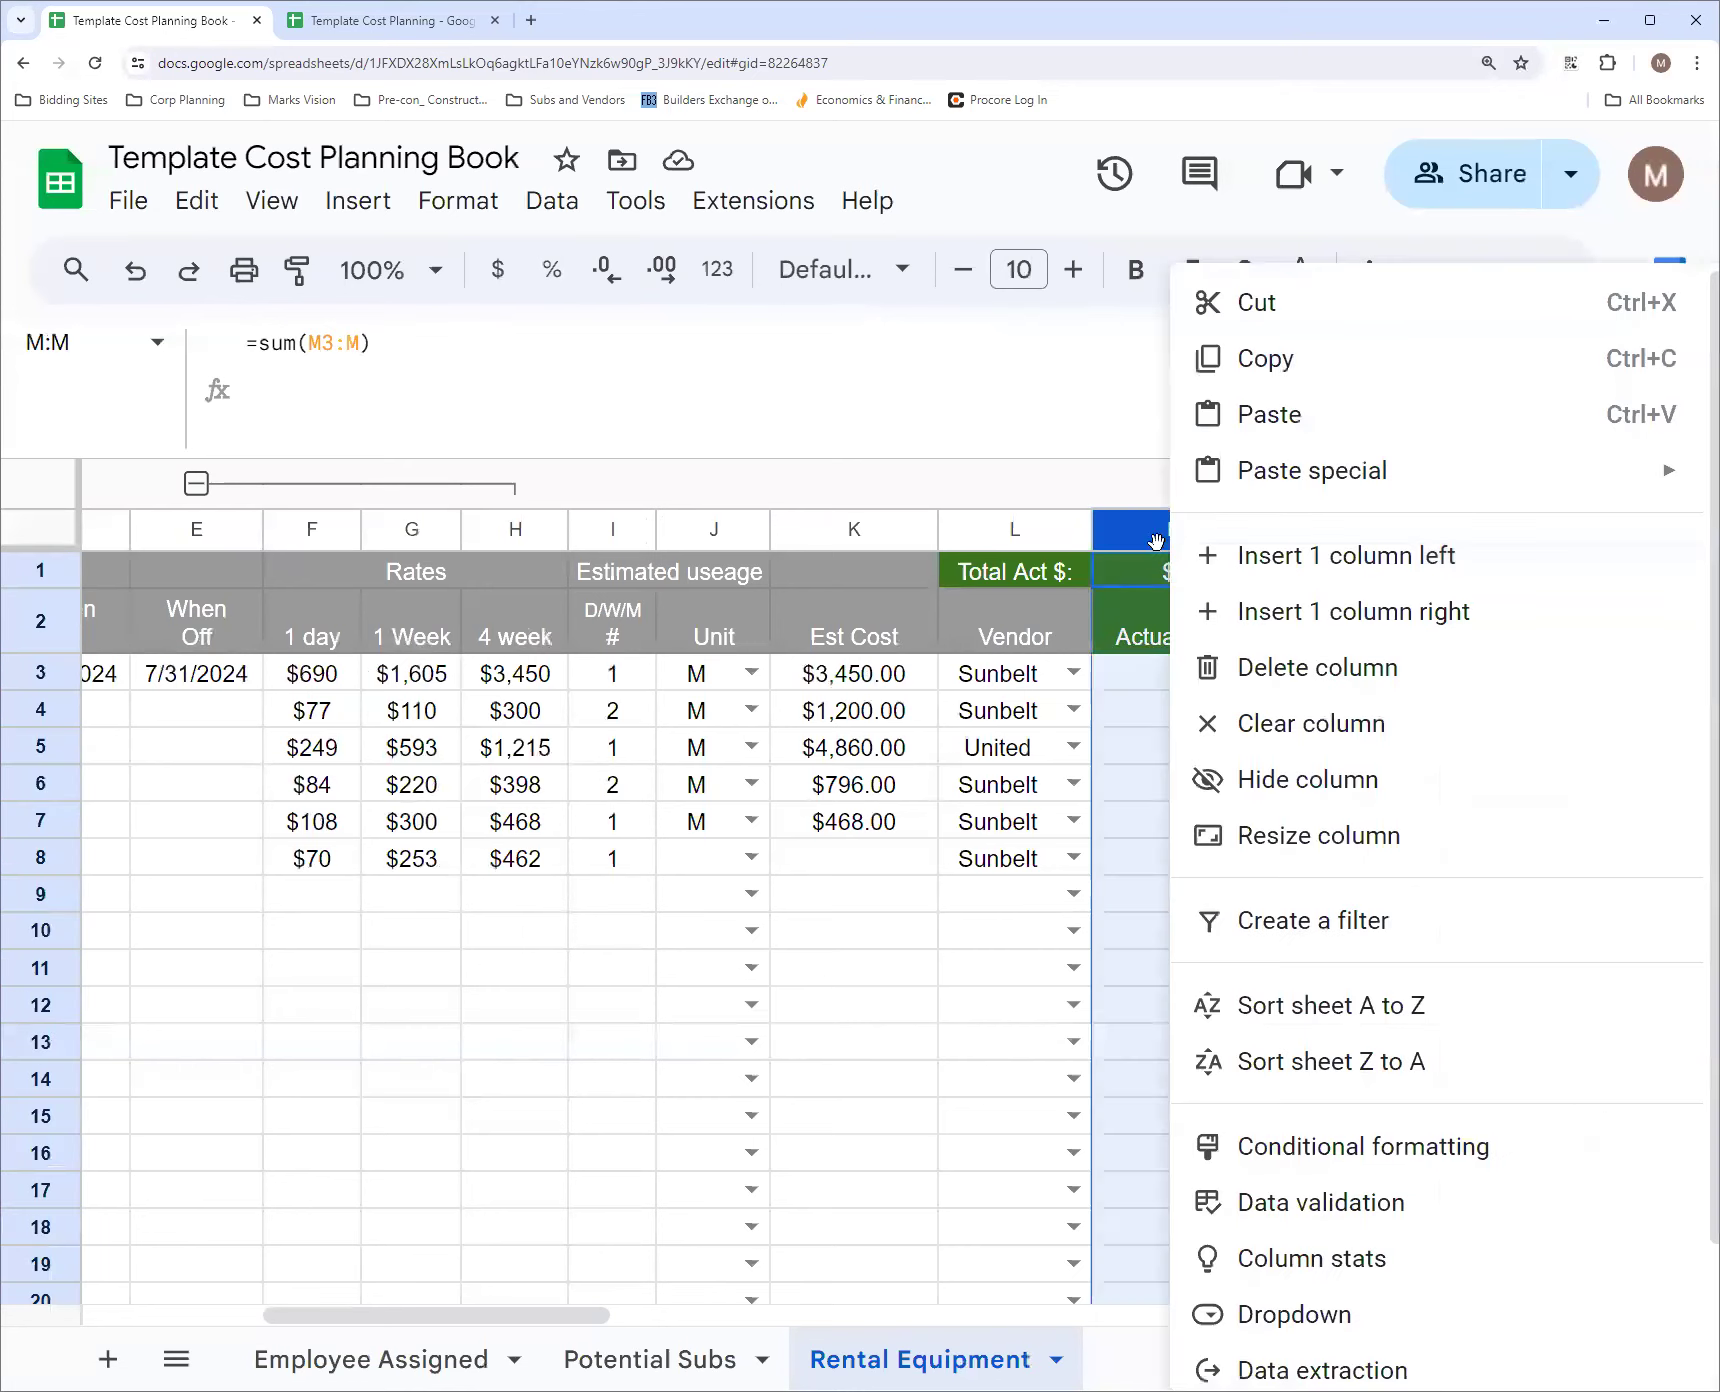
left_click(1313, 667)
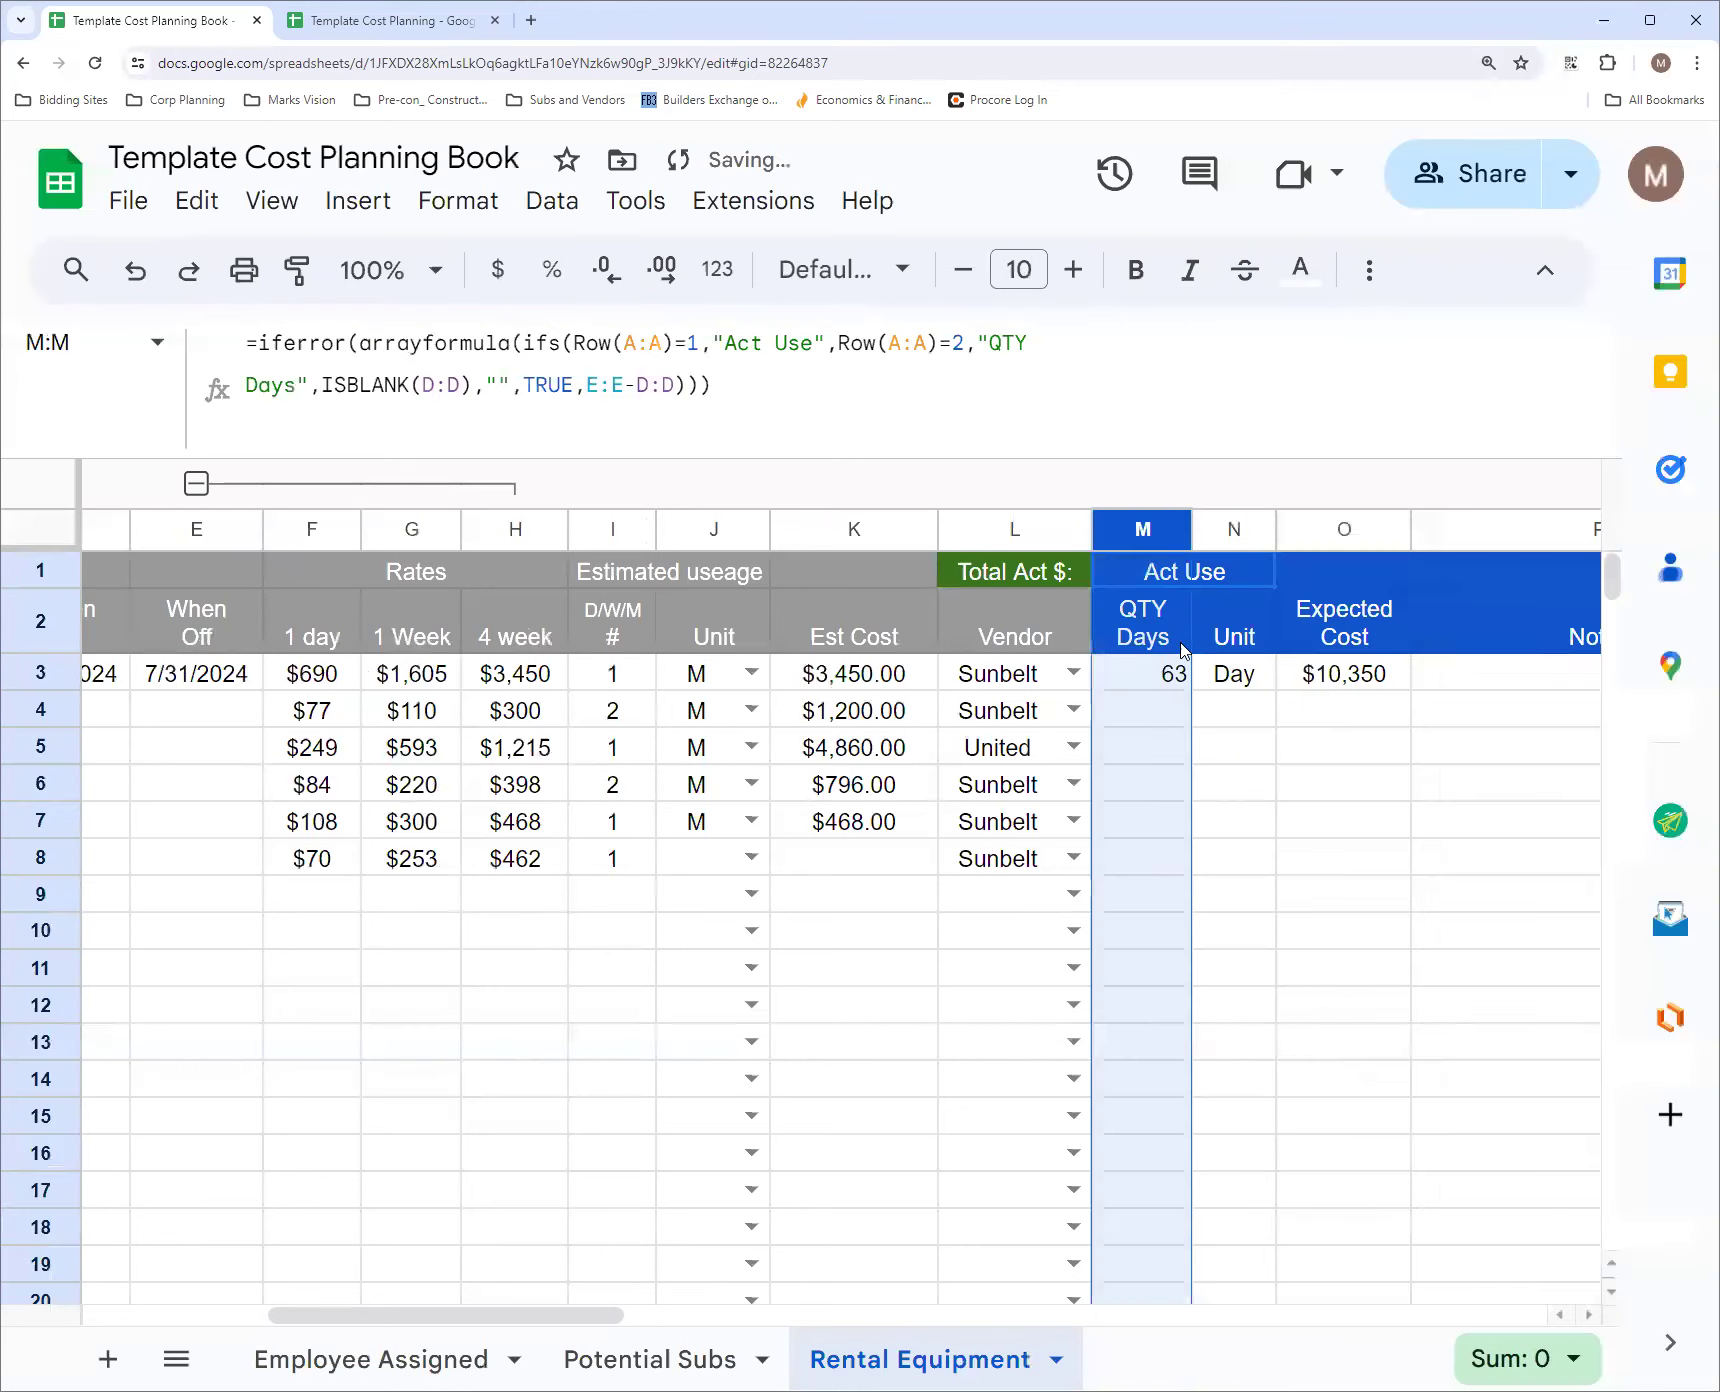
Clear the Total Act $ label in L1 and copy the grey header formatting from K1 onto it
left_click(998, 575)
key("Delete")
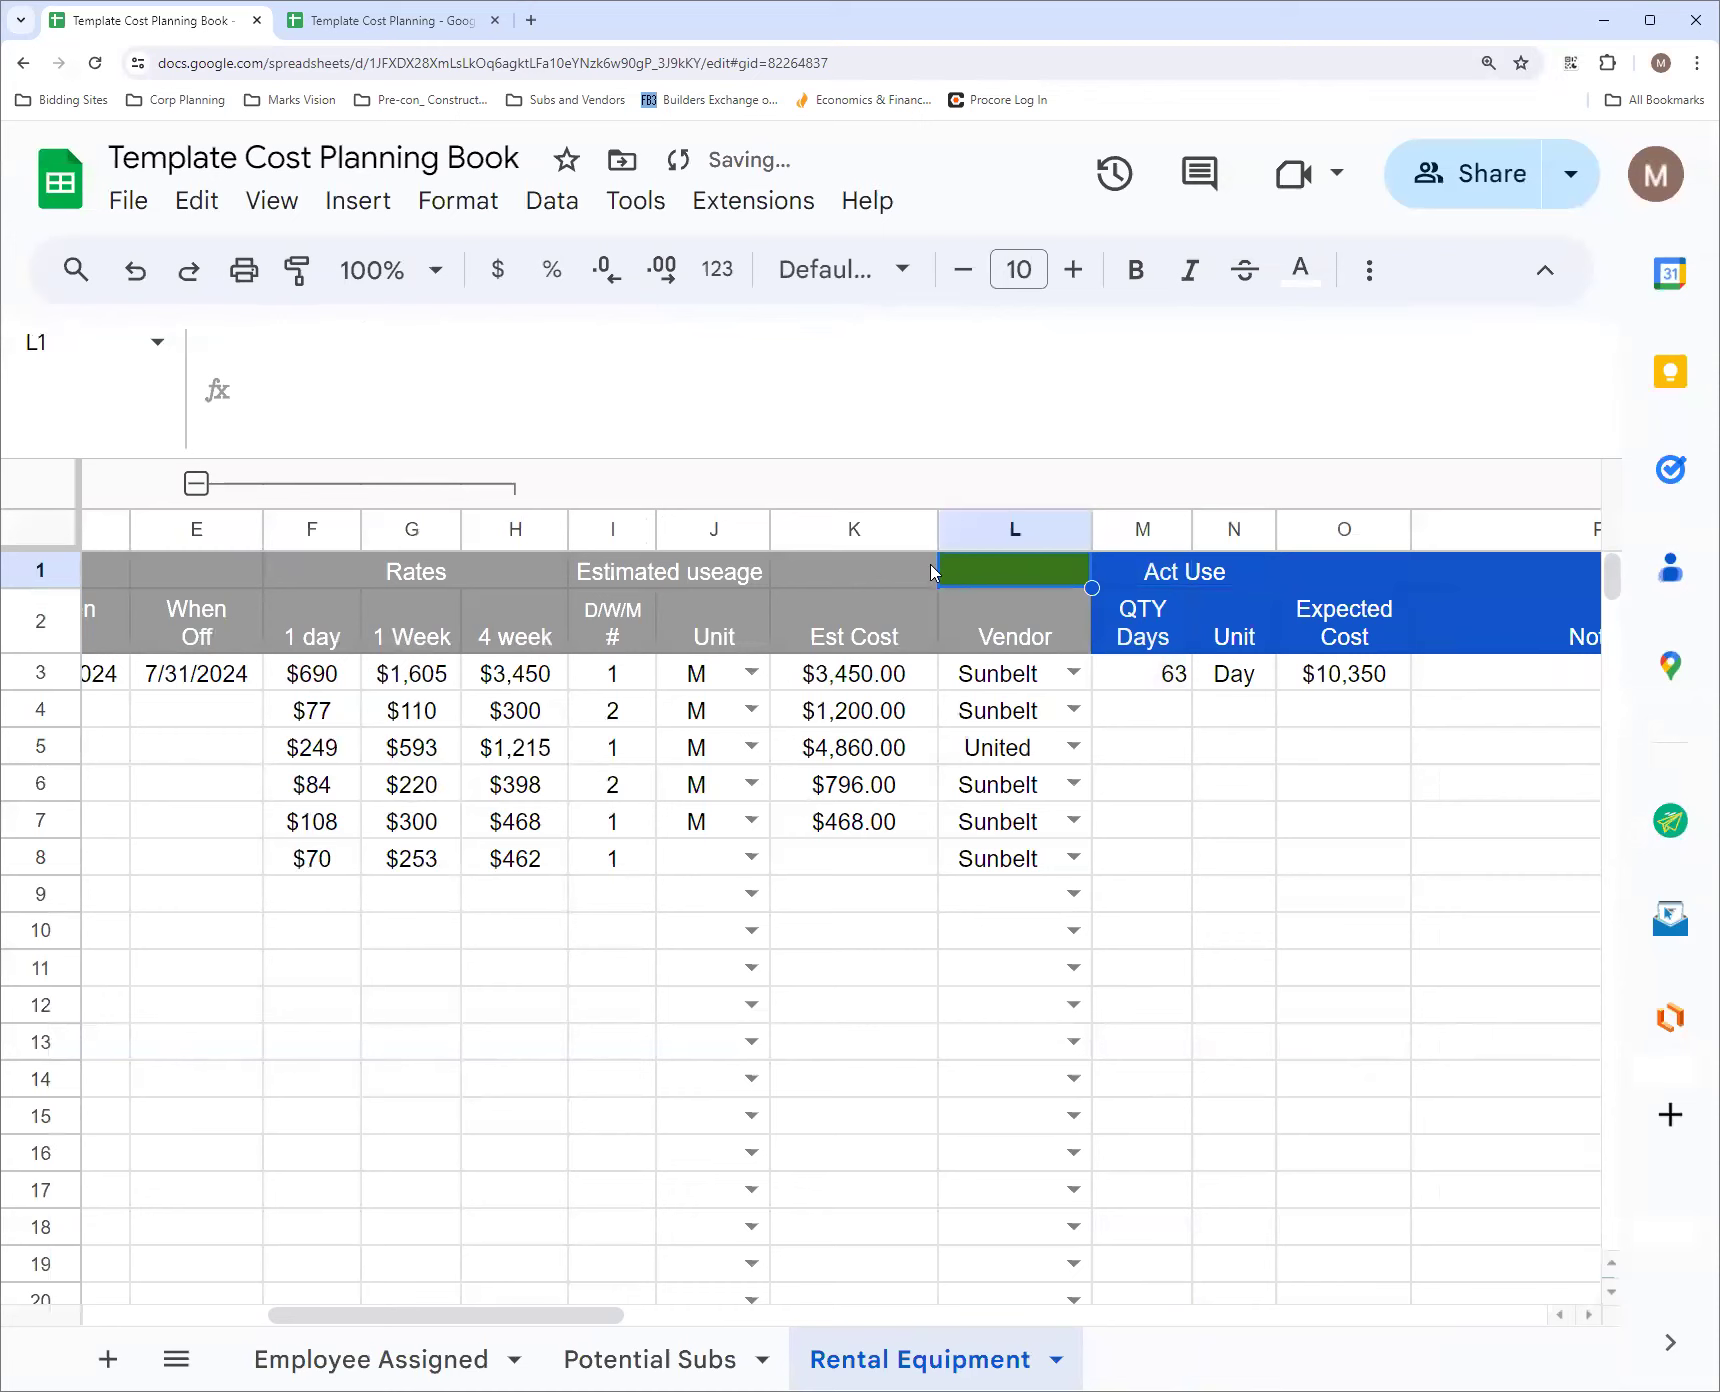
left_click(905, 578)
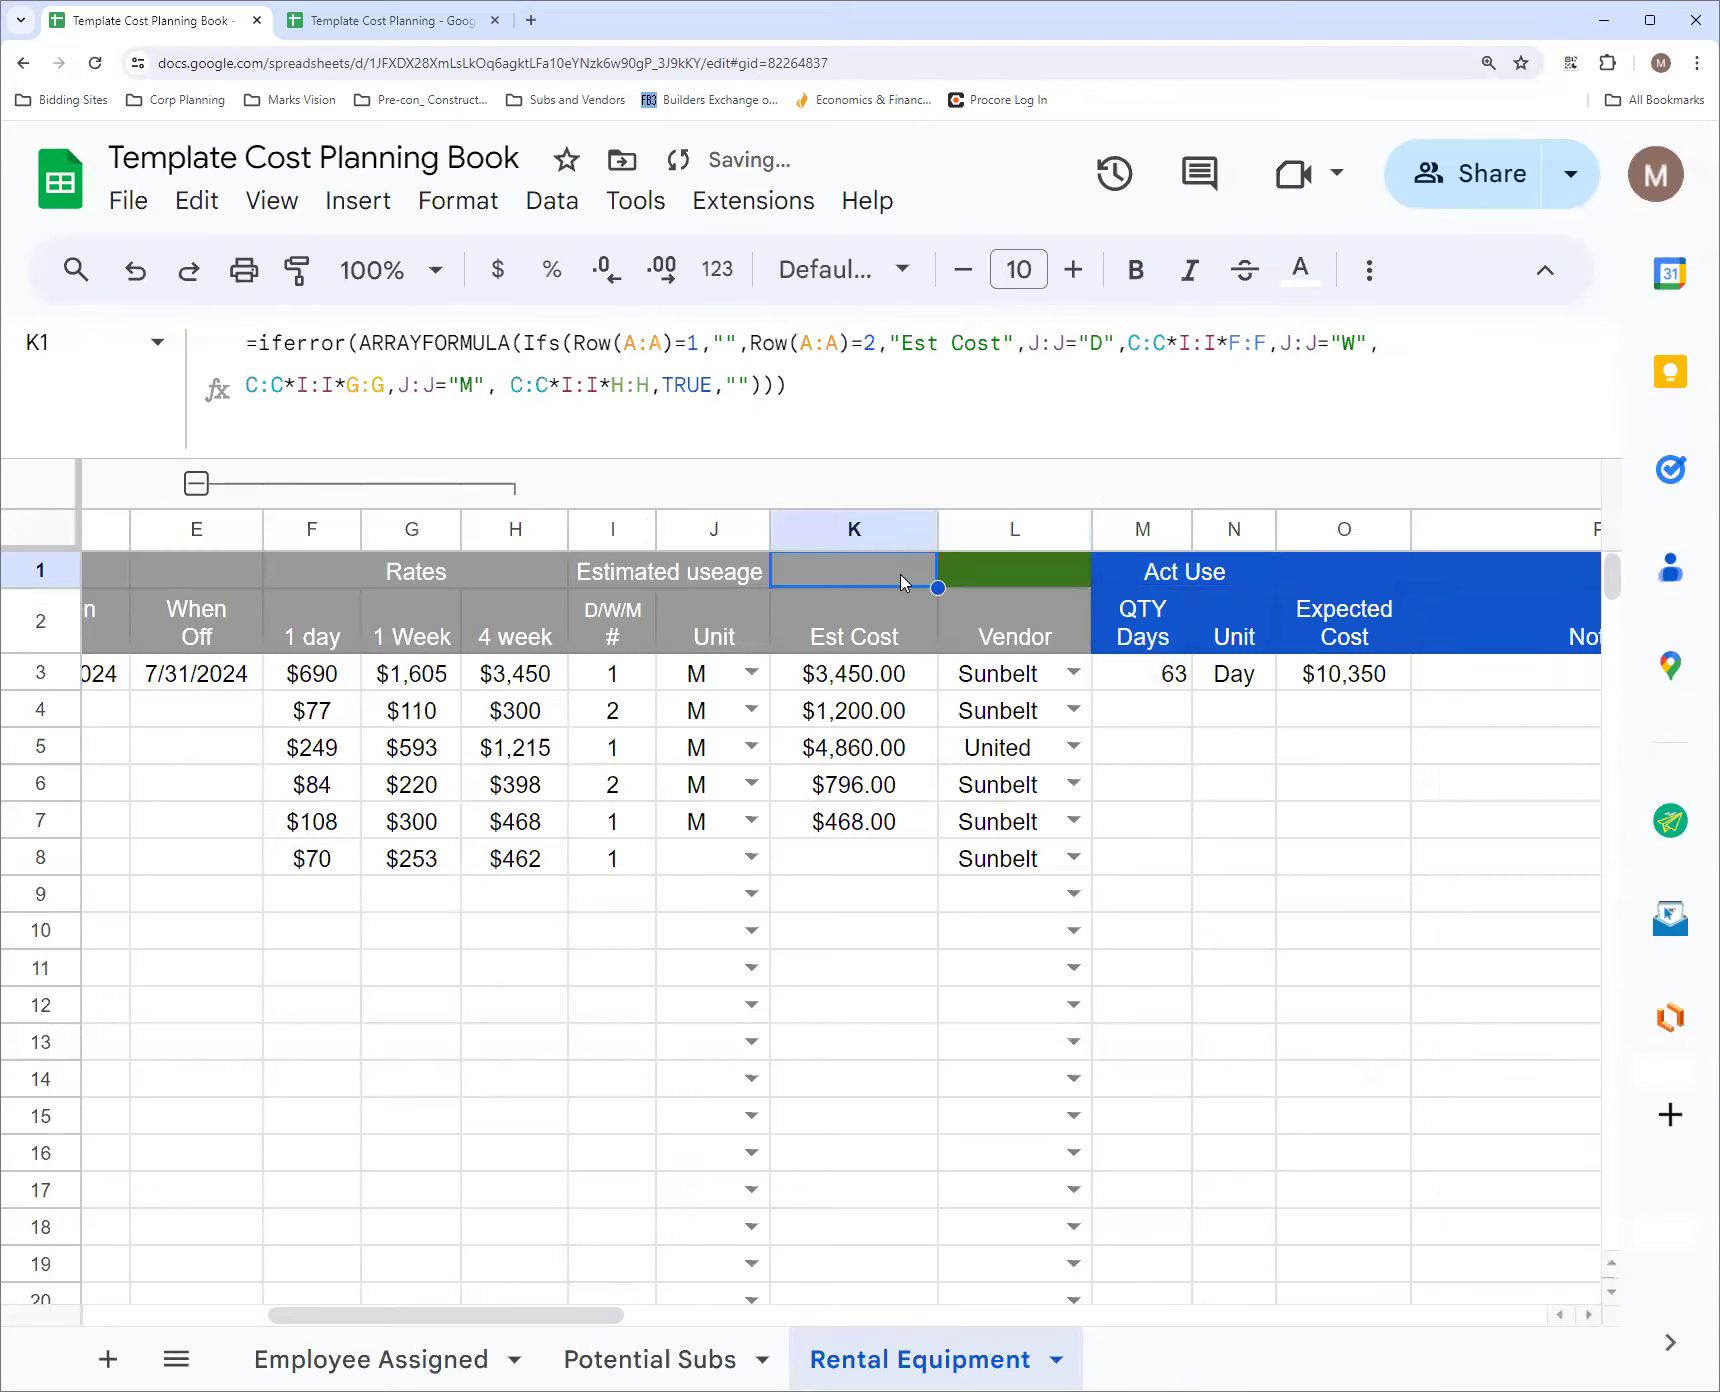
left_click(296, 270)
left_click(996, 578)
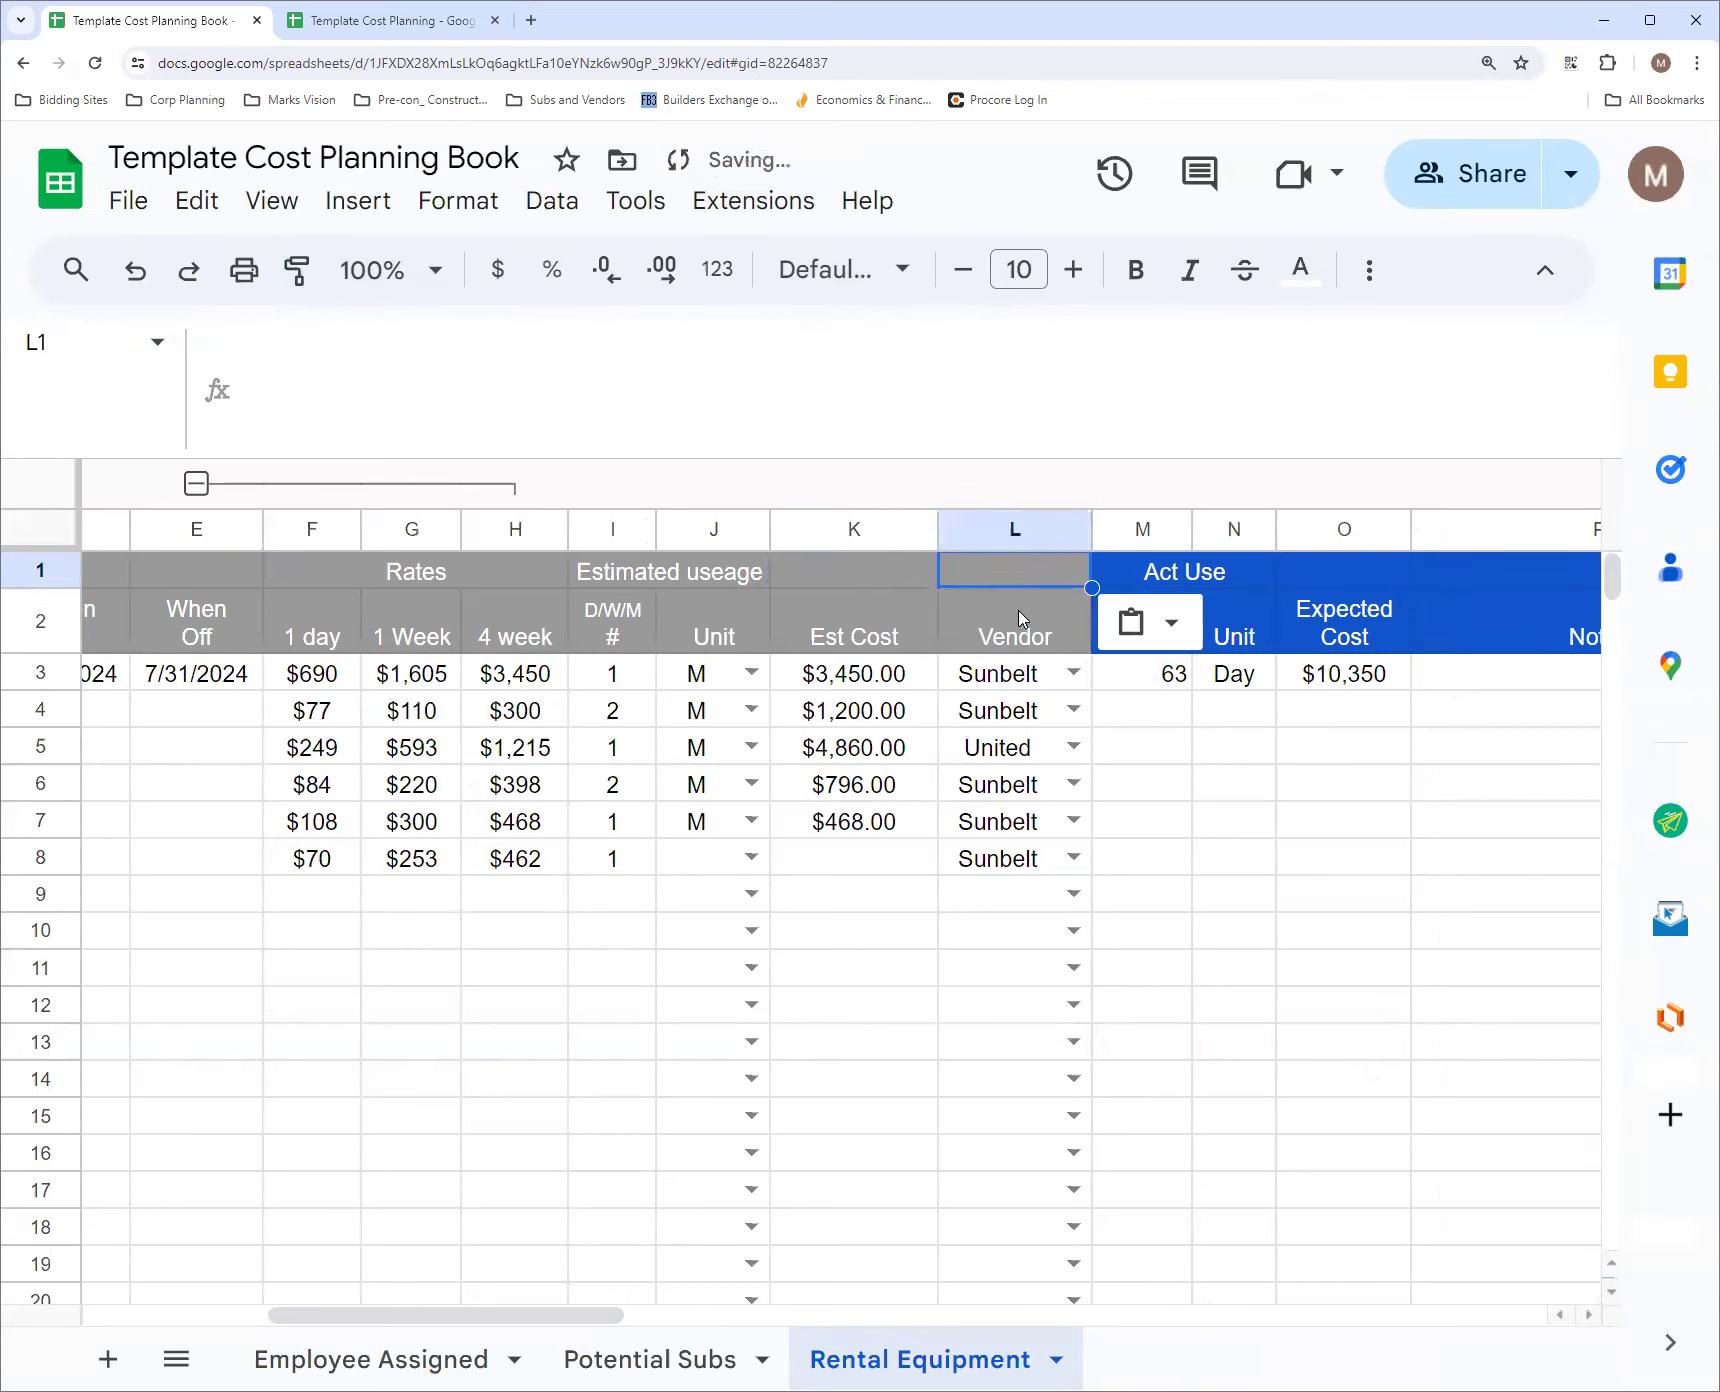
left_click(883, 603)
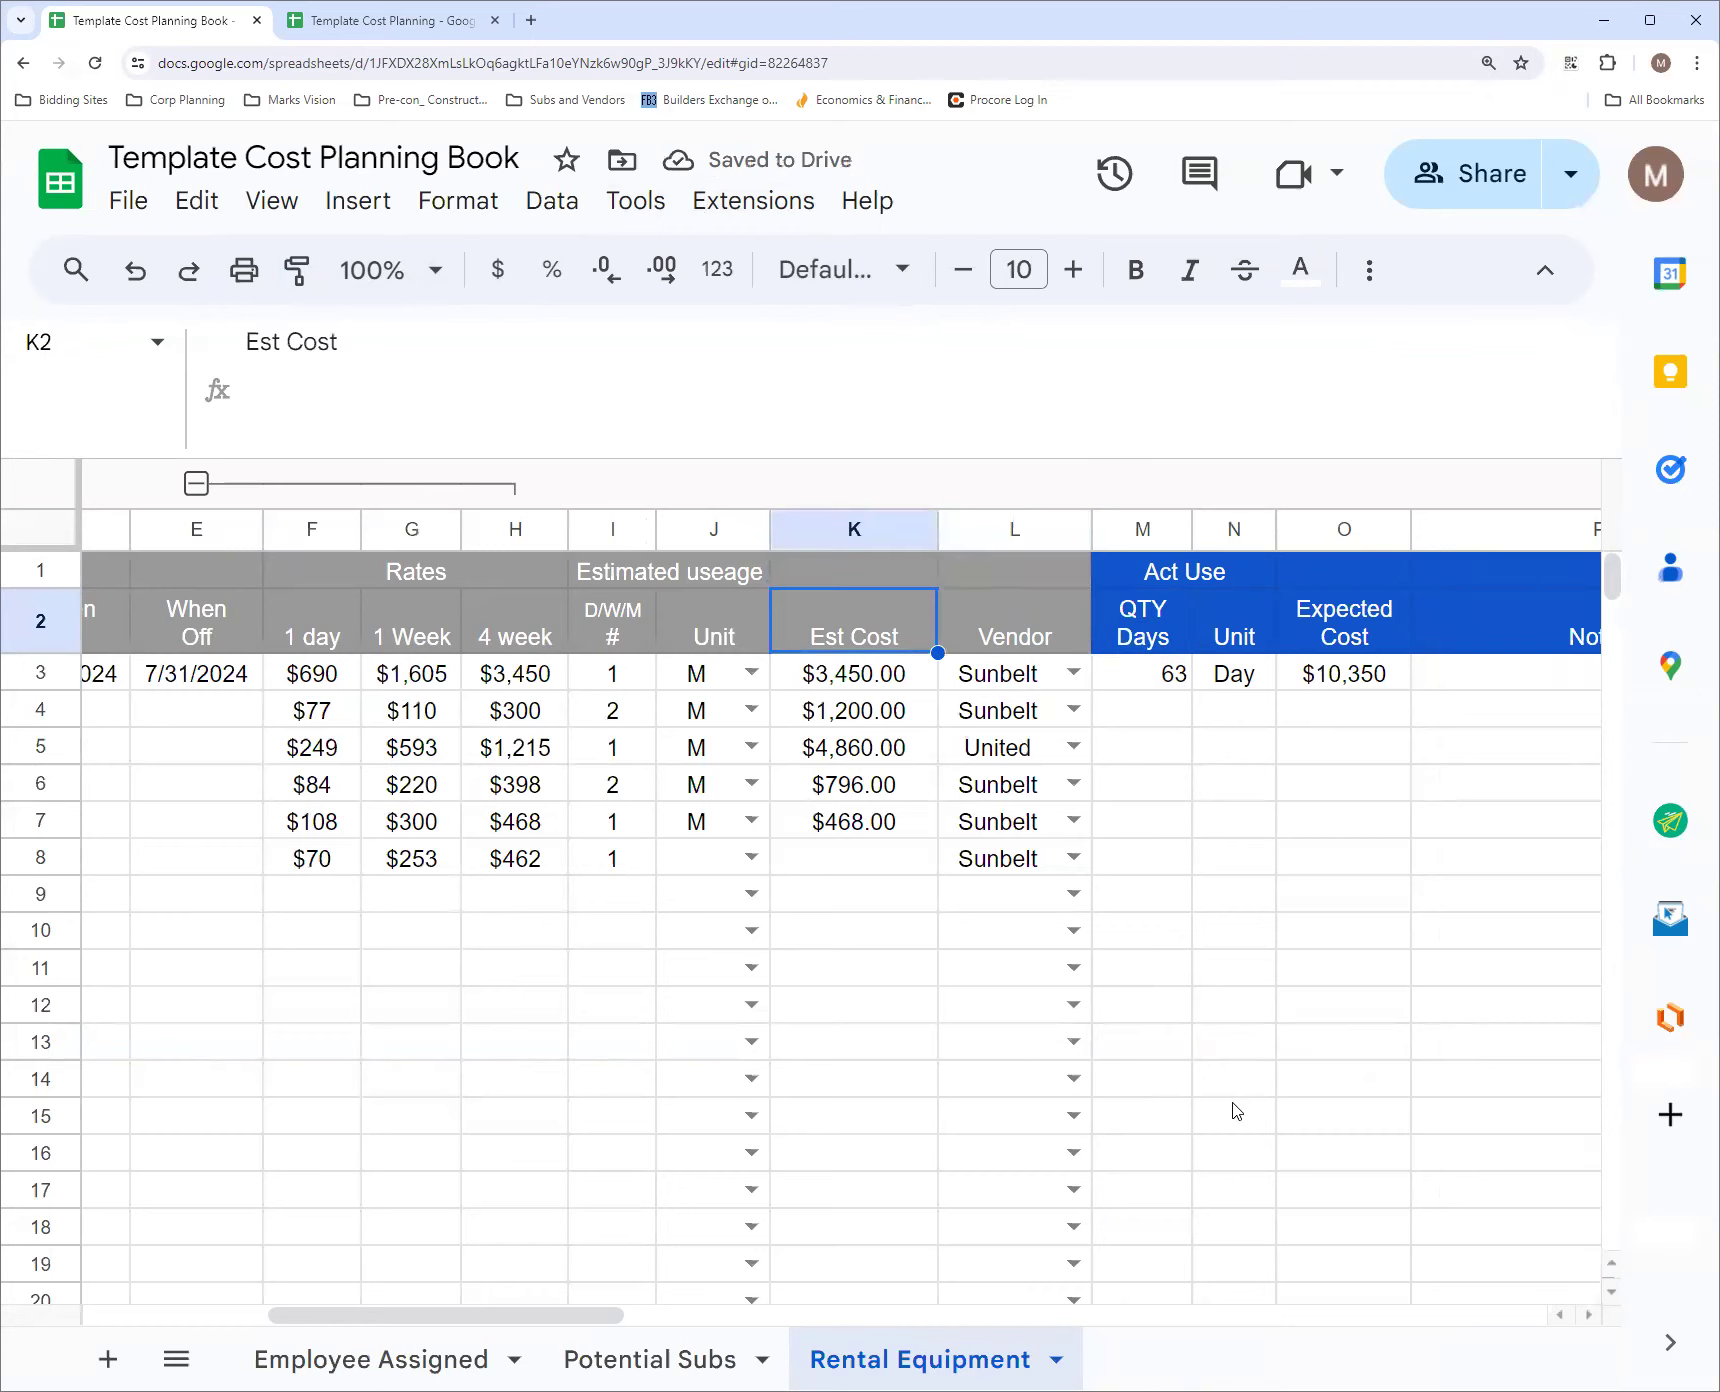
Narrow the Notes column P on the Rental Equipment sheet
left_click_drag(512, 1322, 556, 1330)
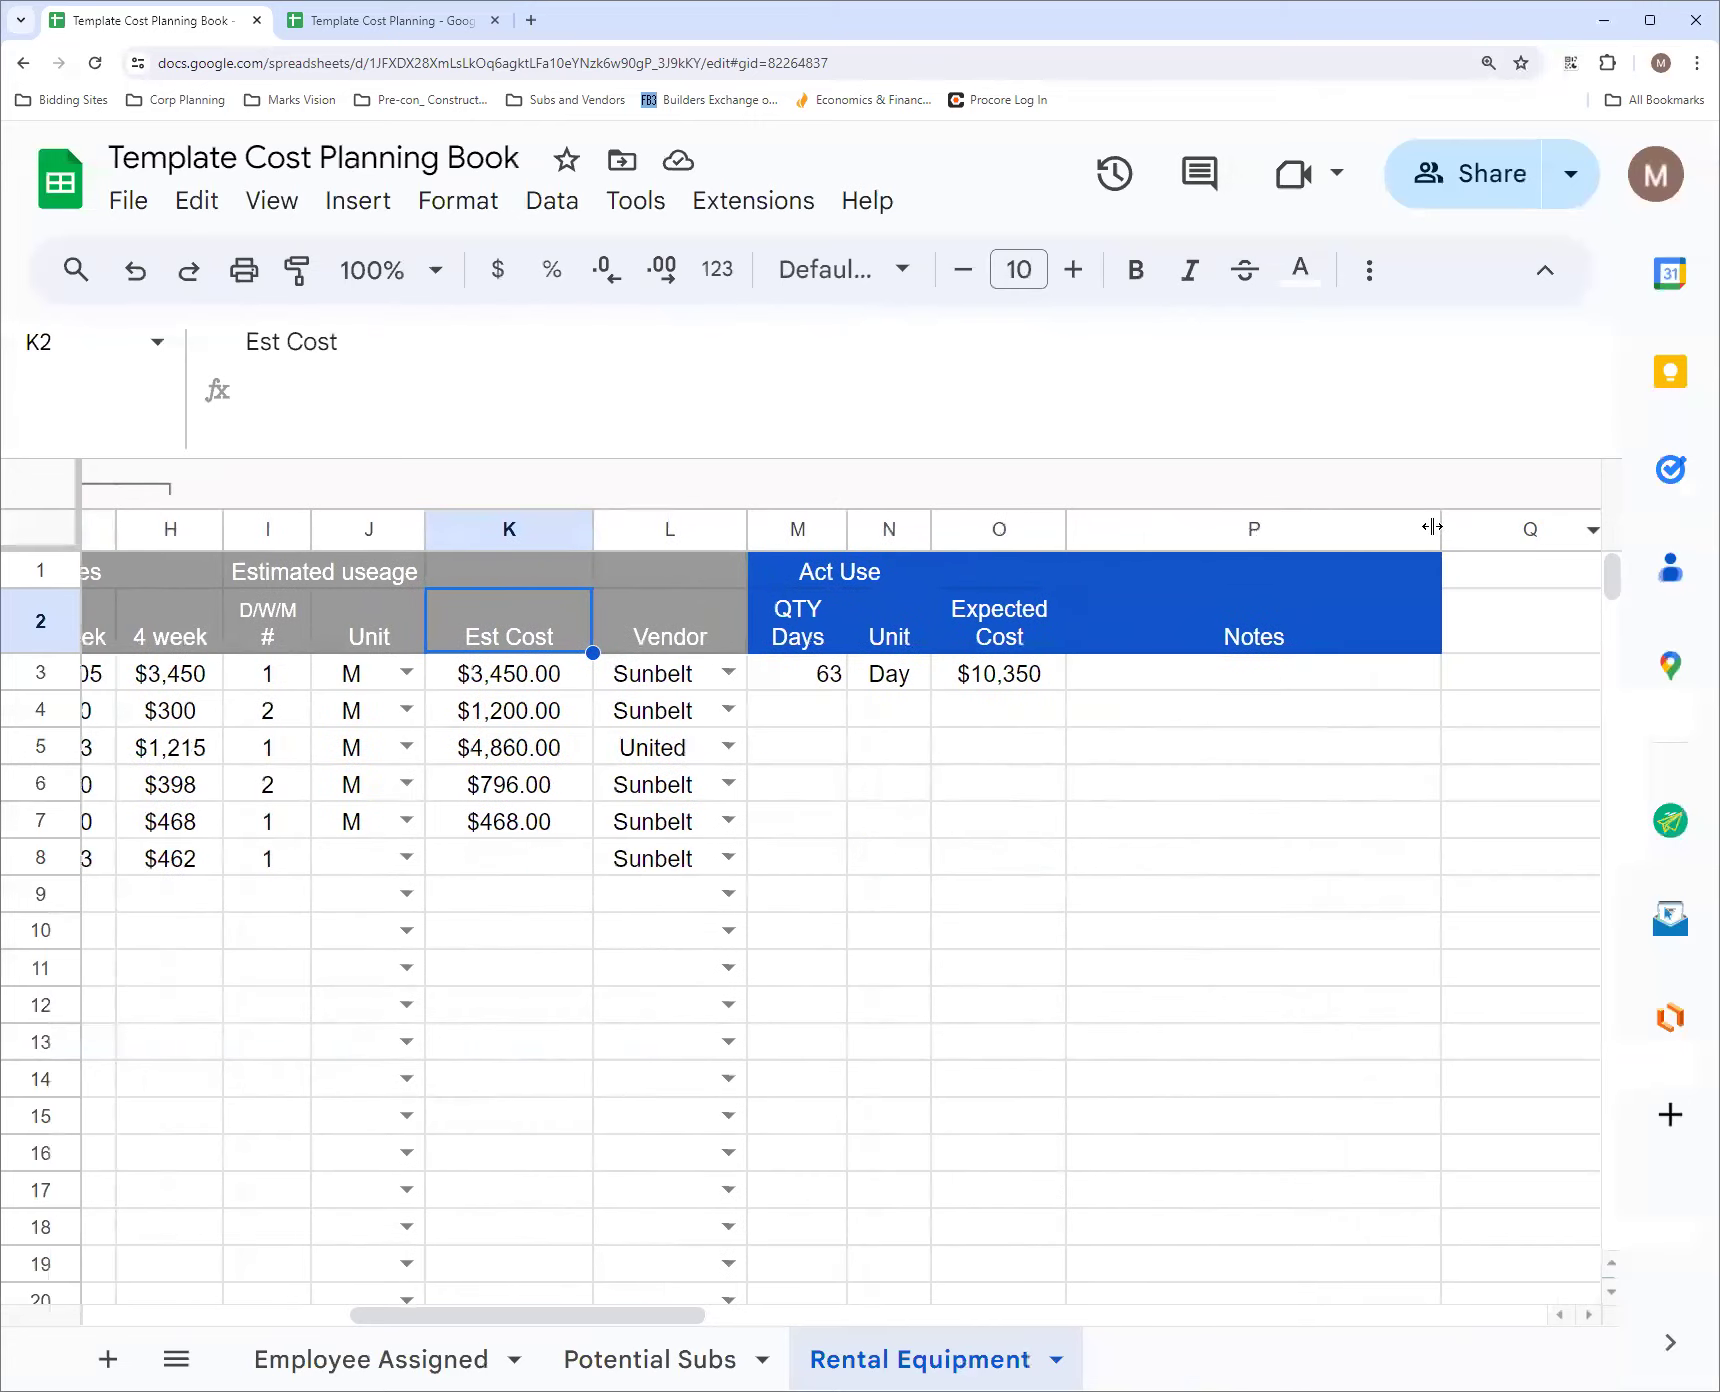
left_click_drag(1432, 526, 1348, 526)
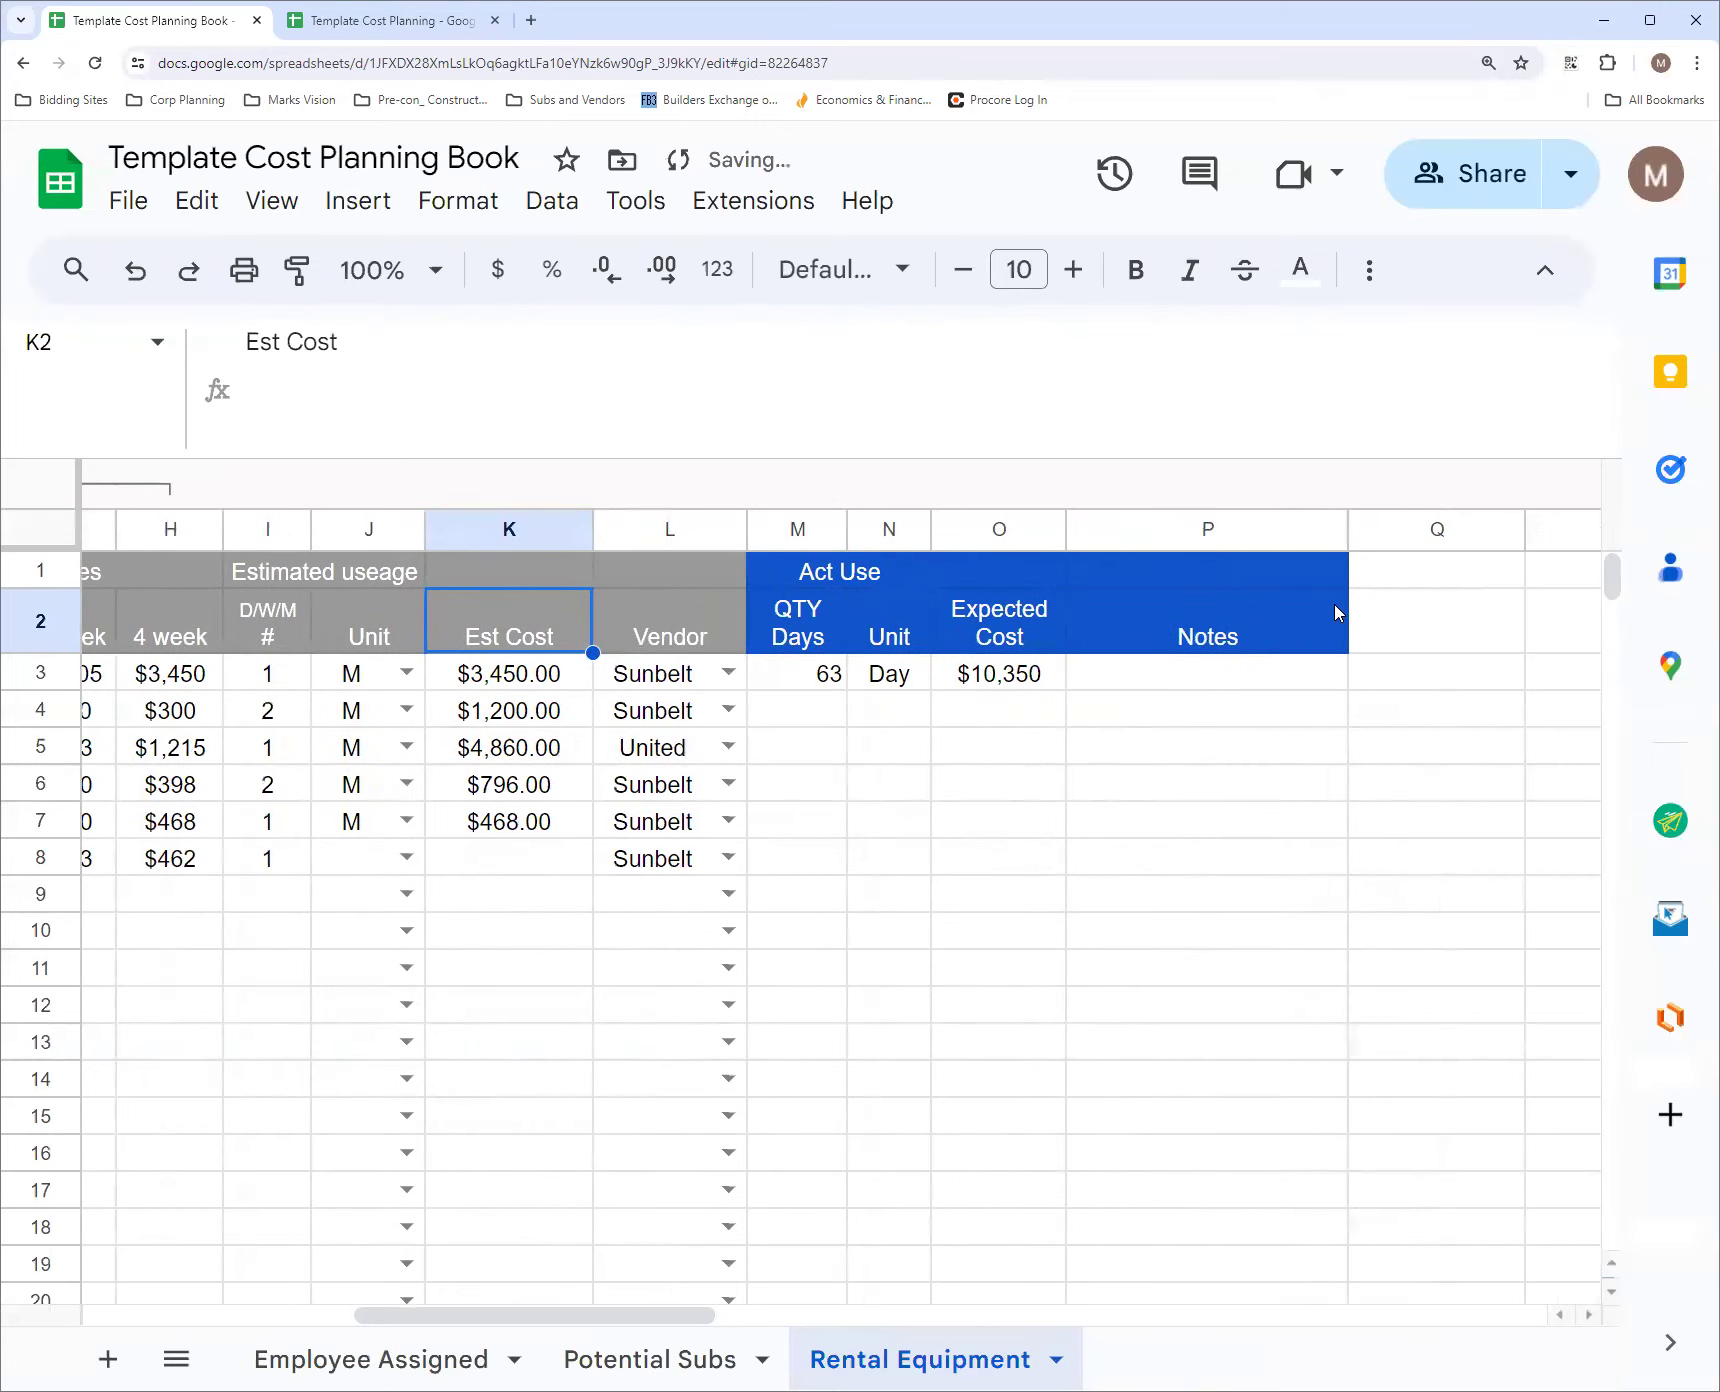
Review the Rental Equipment columns, comparing the row 3 Expected Cost with its rental dates, rates and estimated cost
left_click_drag(700, 1317, 602, 1316)
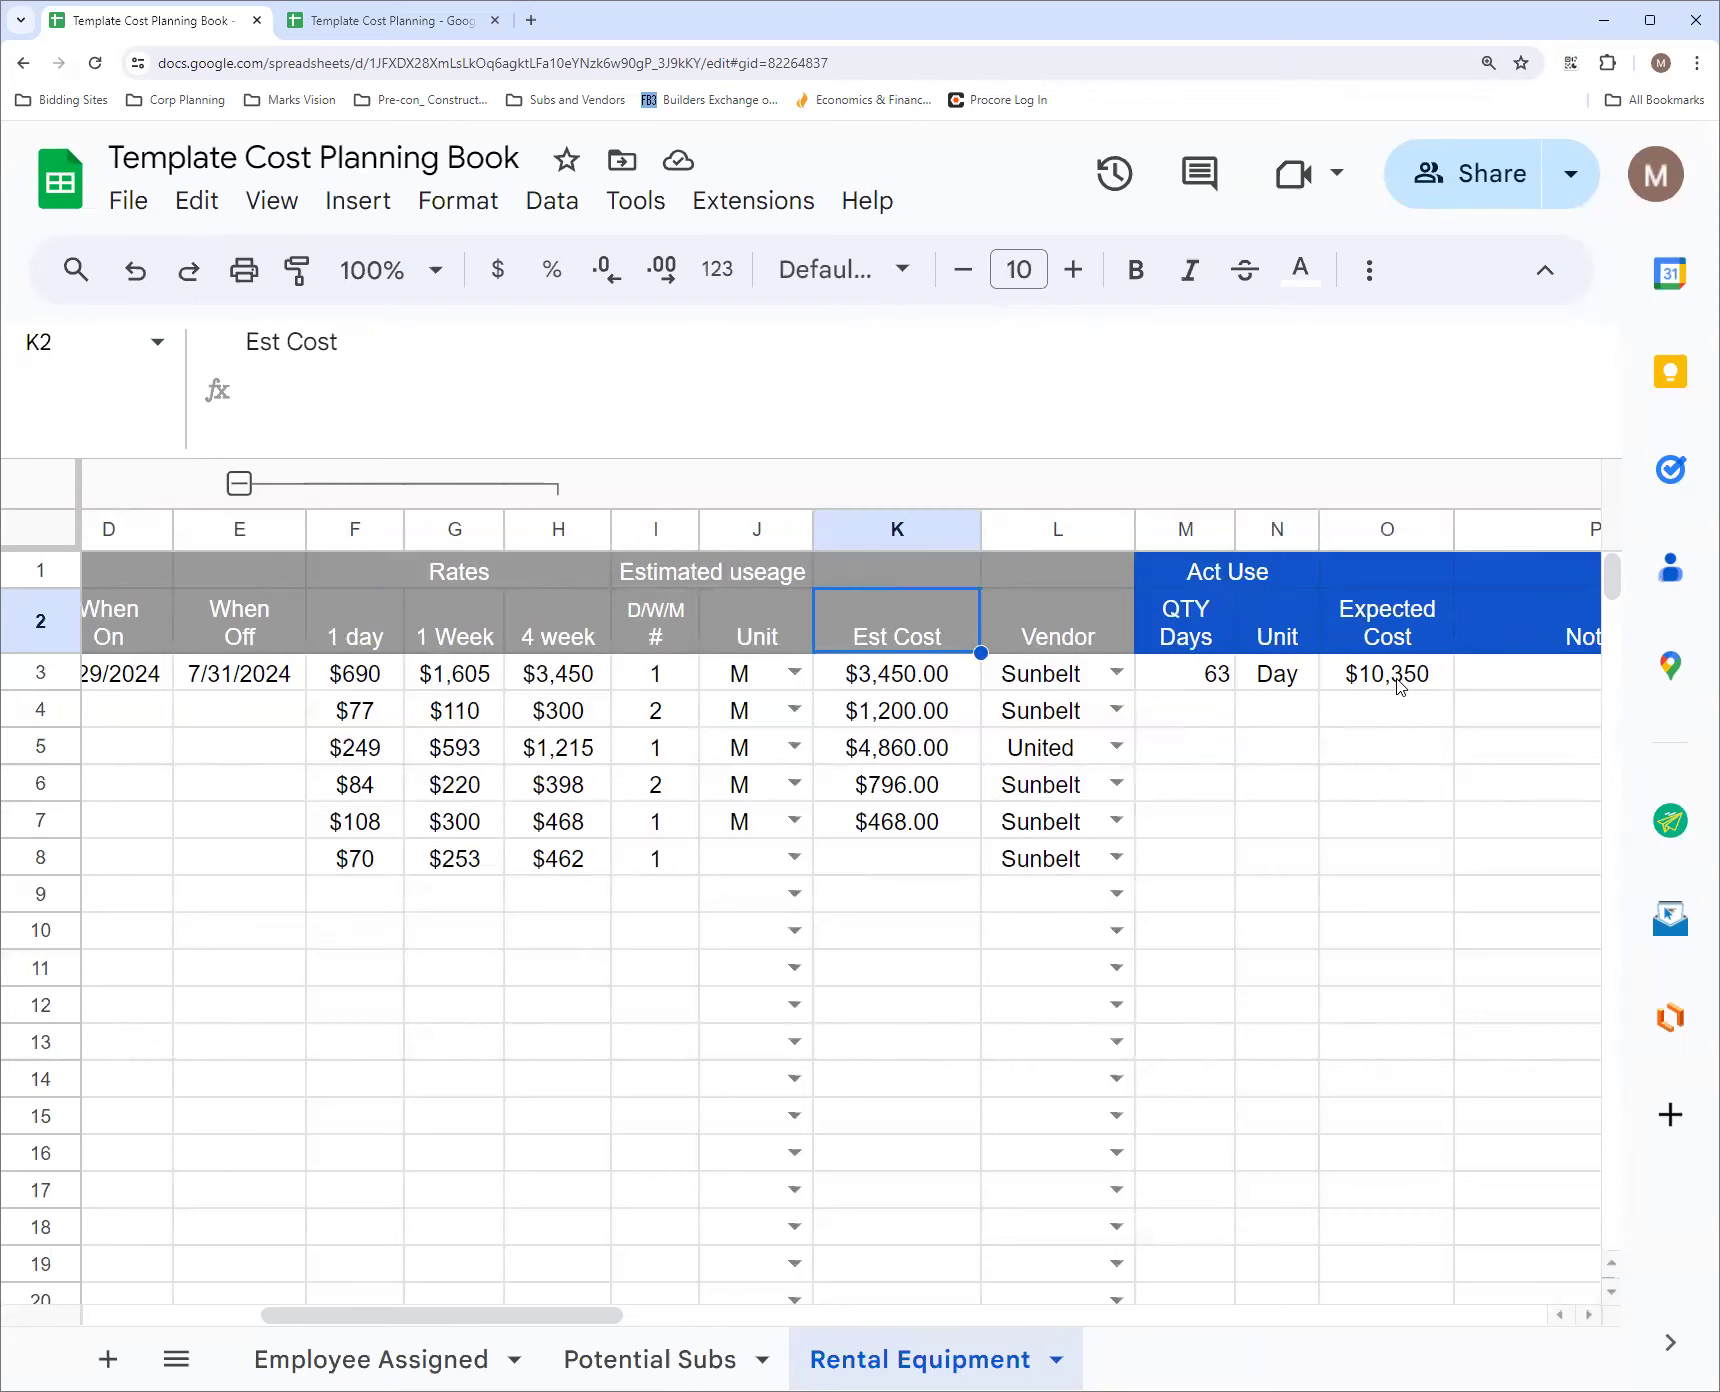
left_click_drag(562, 1316, 672, 1316)
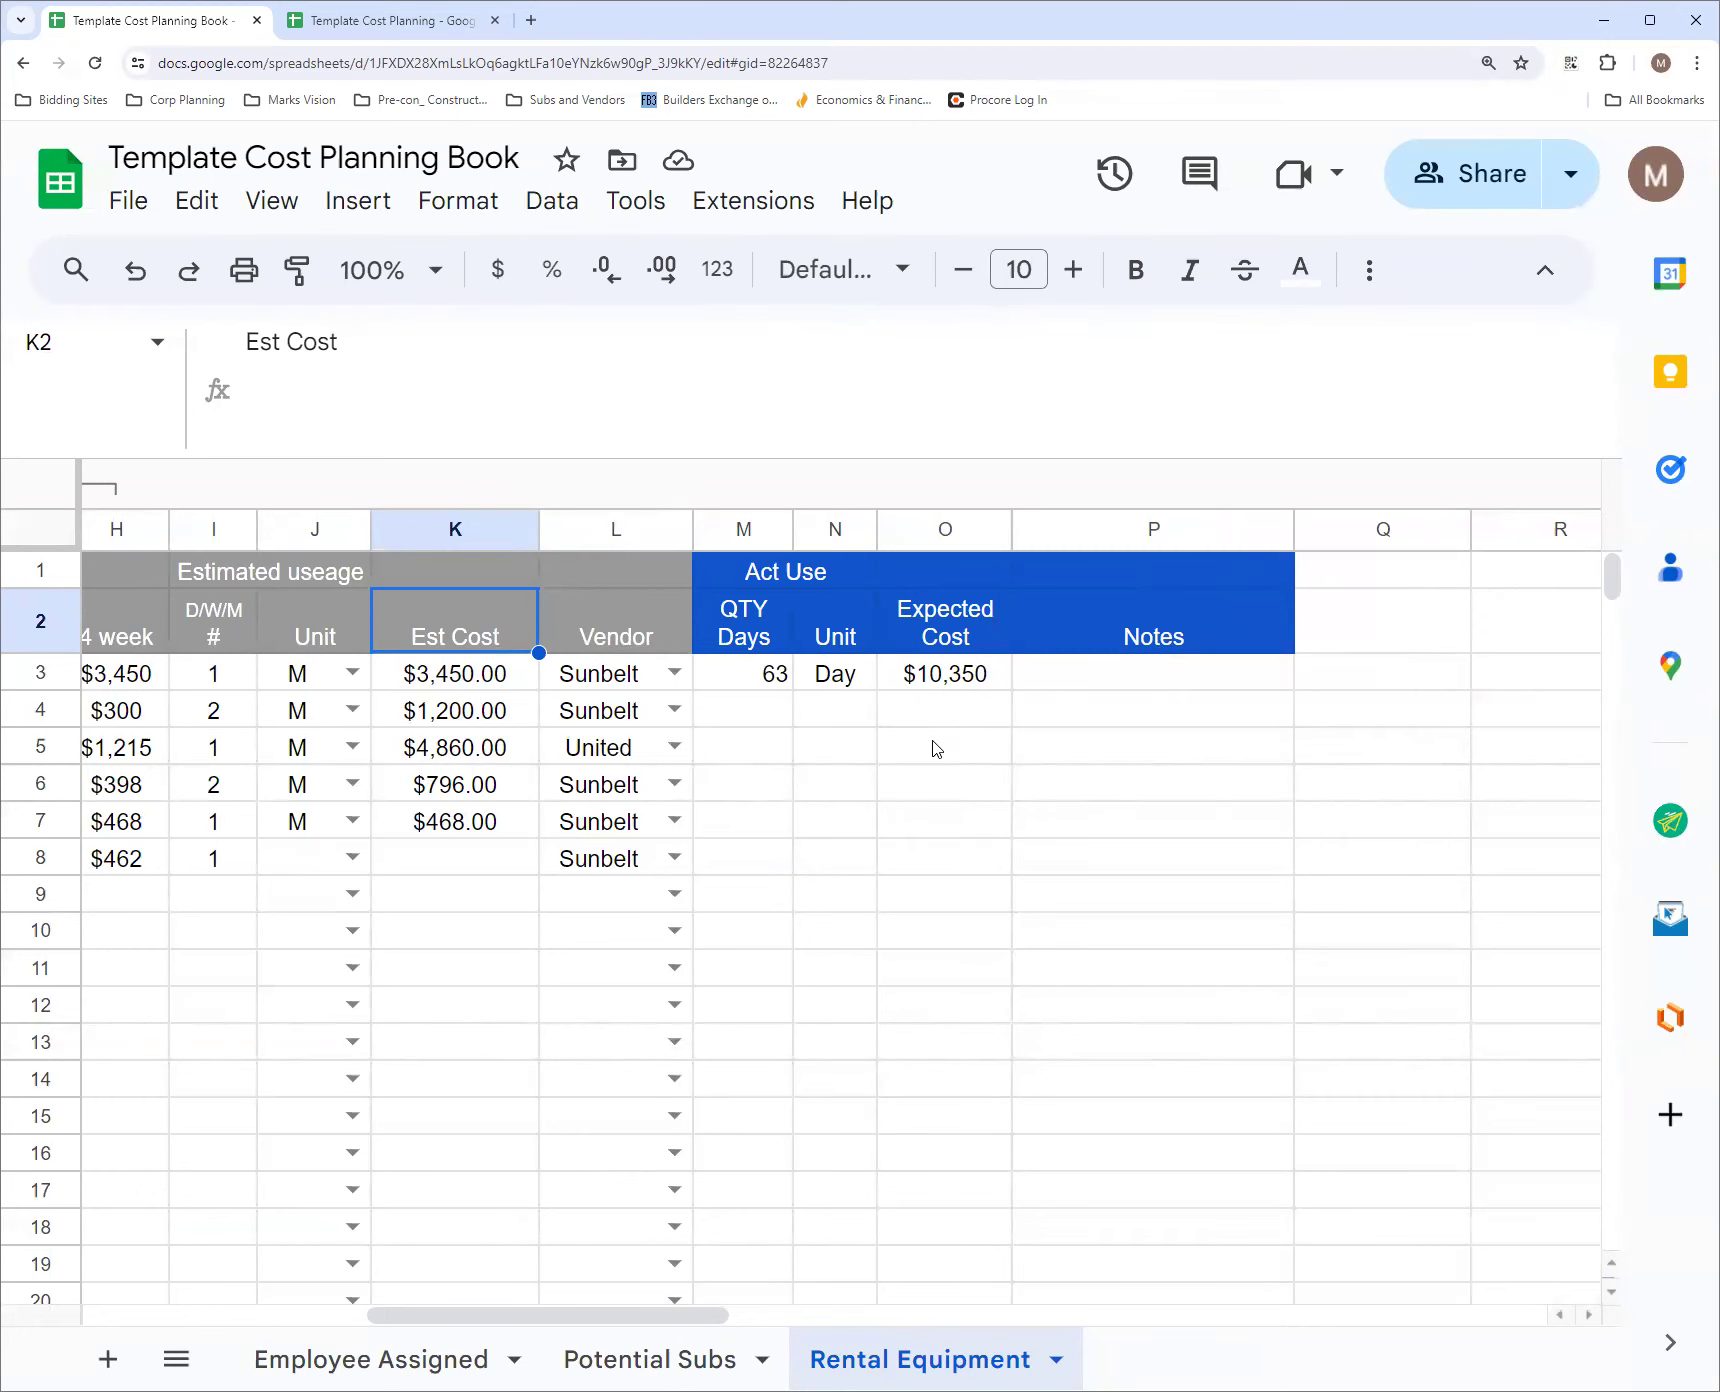
left_click_drag(634, 1316, 463, 1340)
scroll(455, 1290, "left", 5)
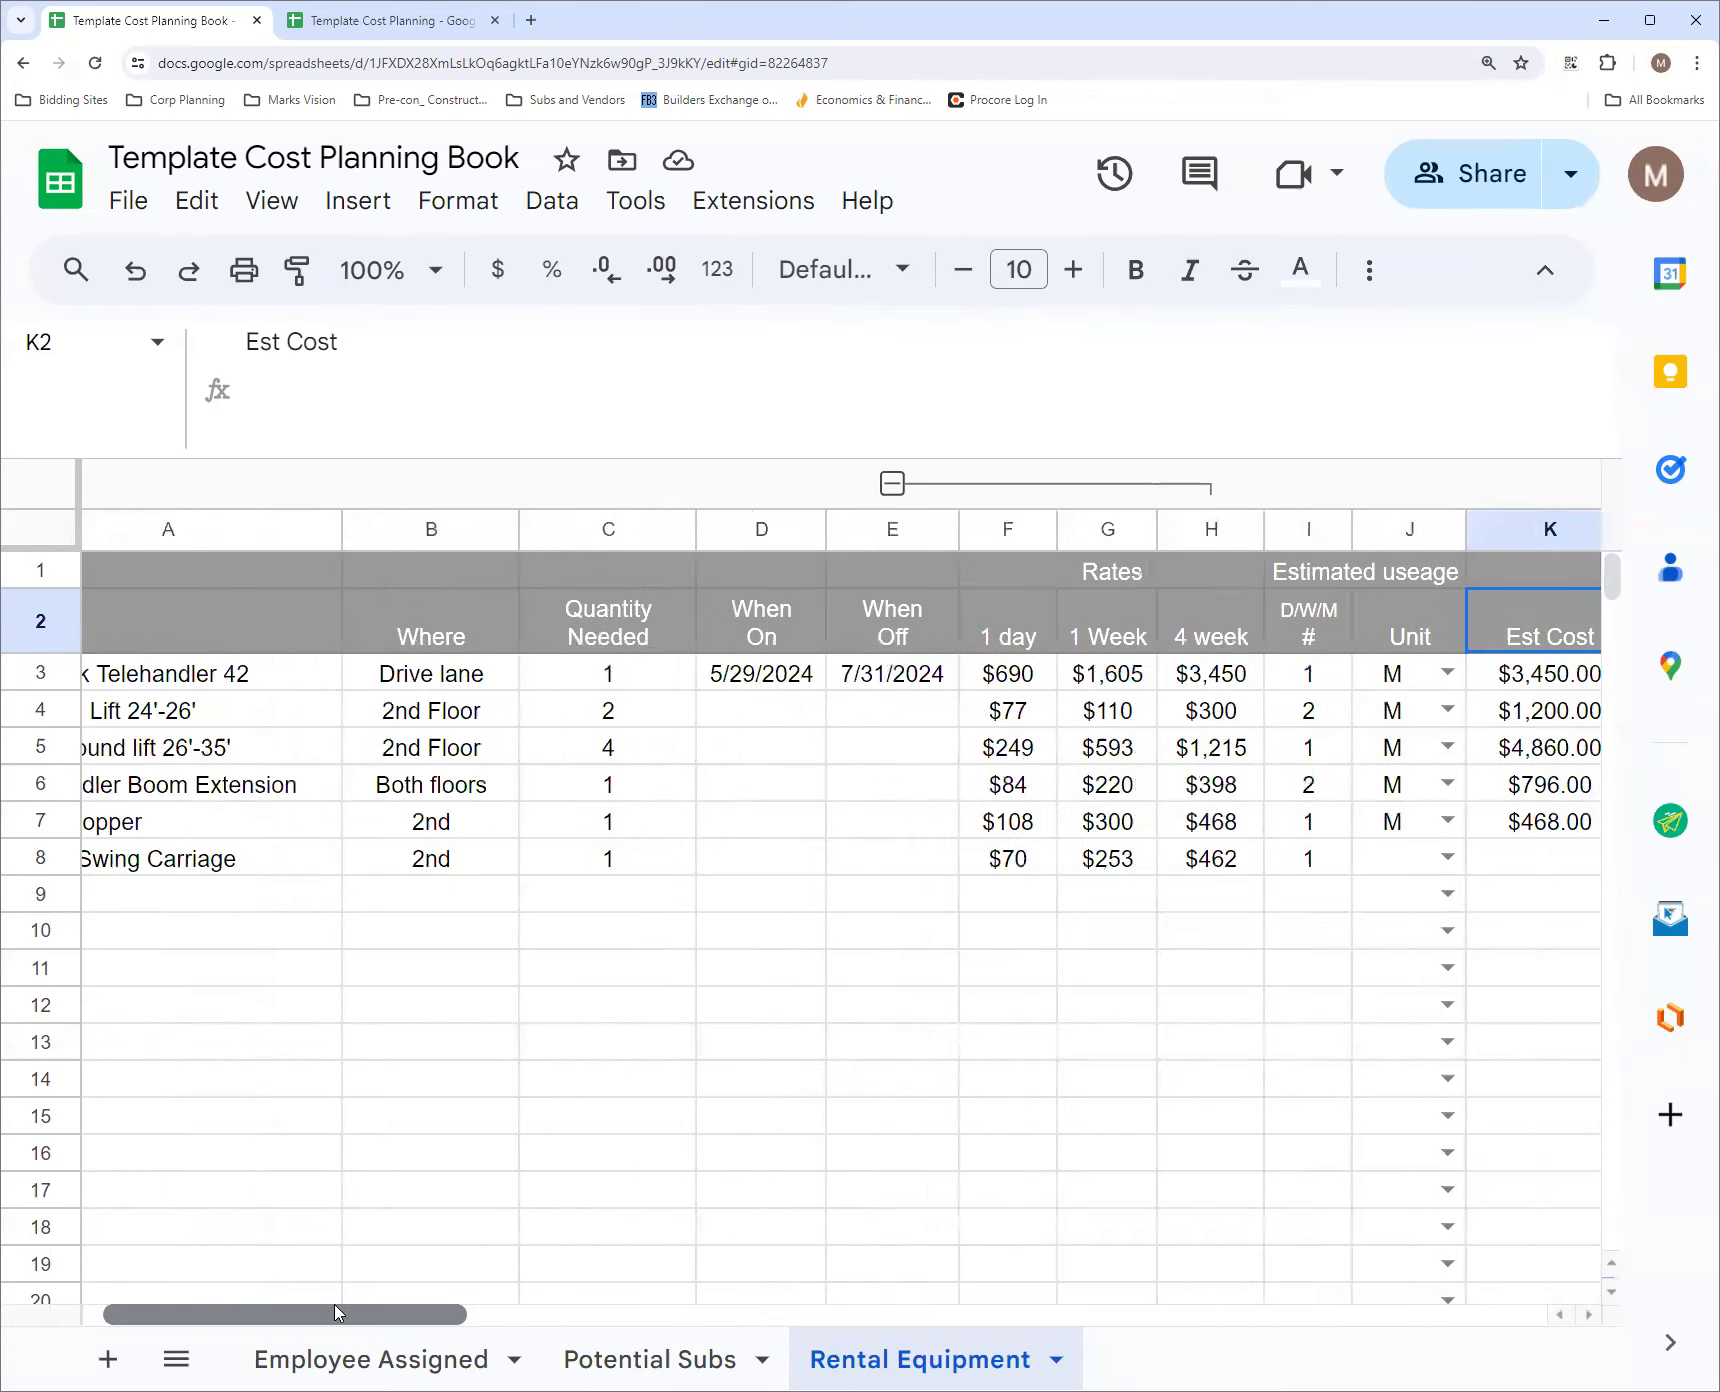